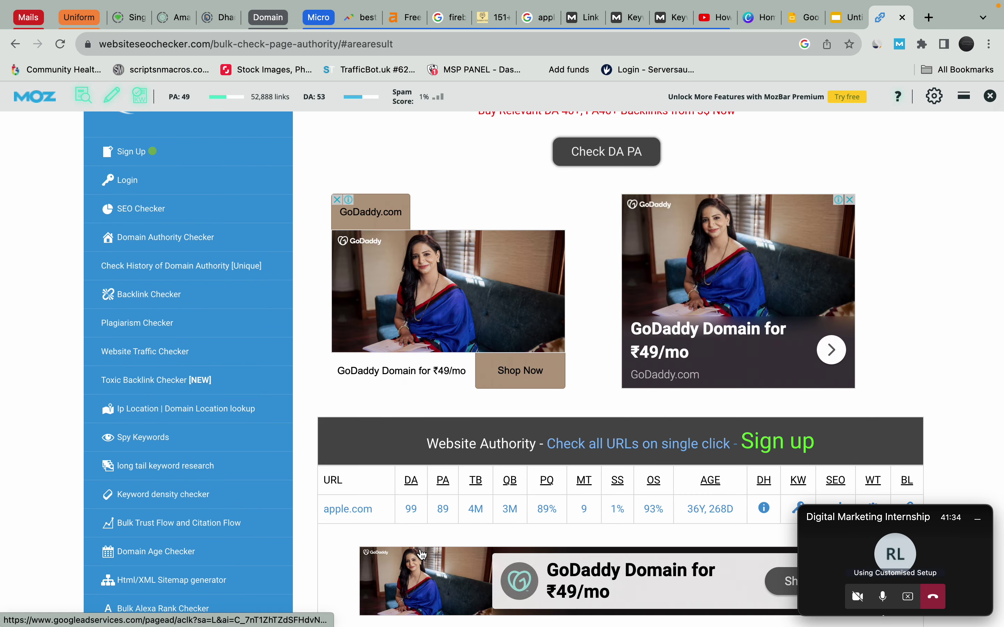
- Examine apple.com's DA and PA scores in the Website Authority results table
scroll(539, 424, up, 5)
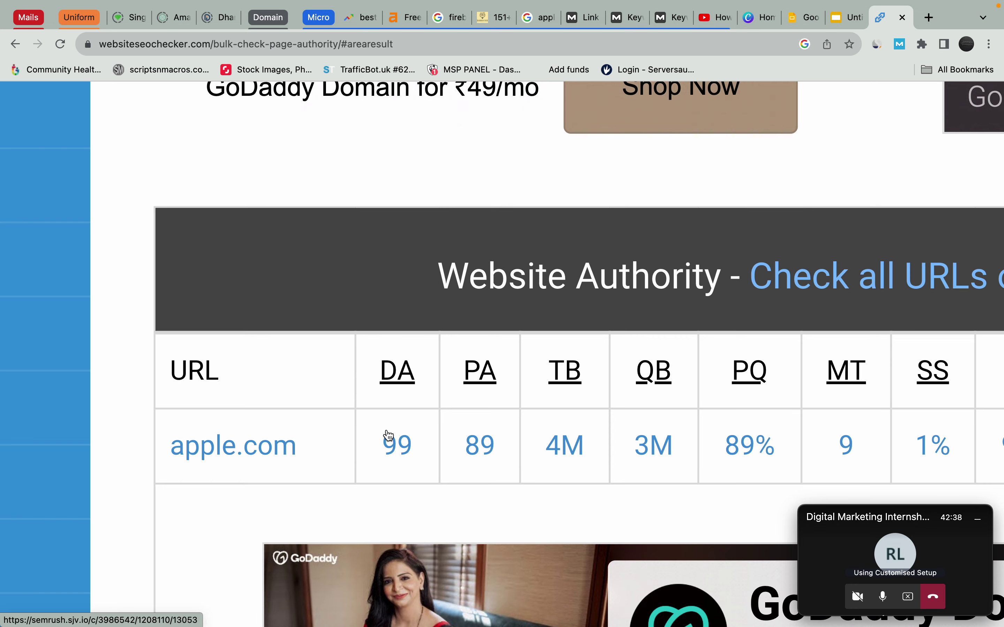
scroll(387, 435, down, 5)
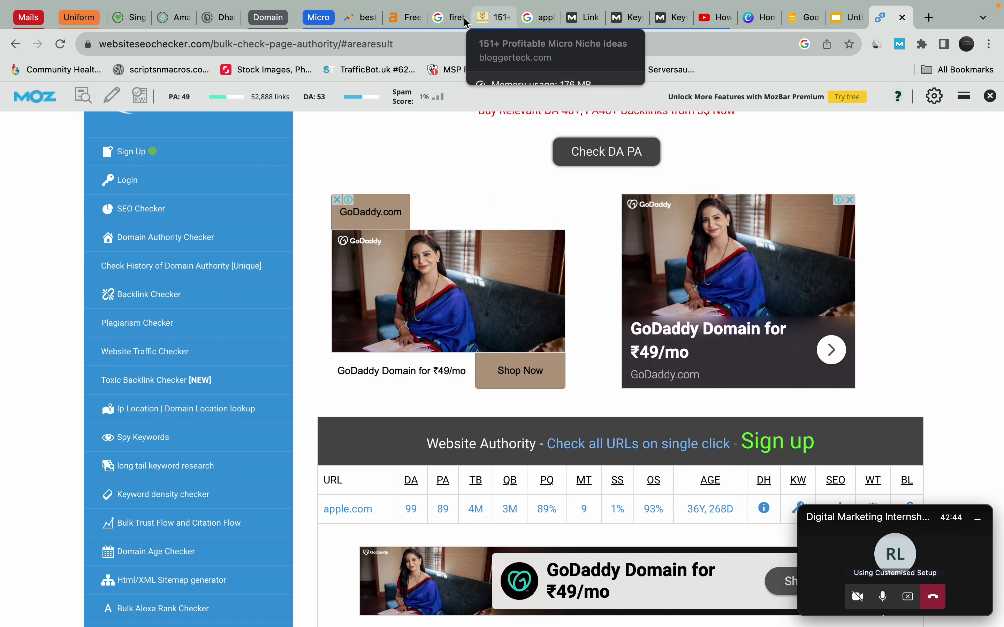
- Switch to the Ahrefs keyword generator and check the KD score of the keyword "apple iphone 15 pro max price"
click(408, 18)
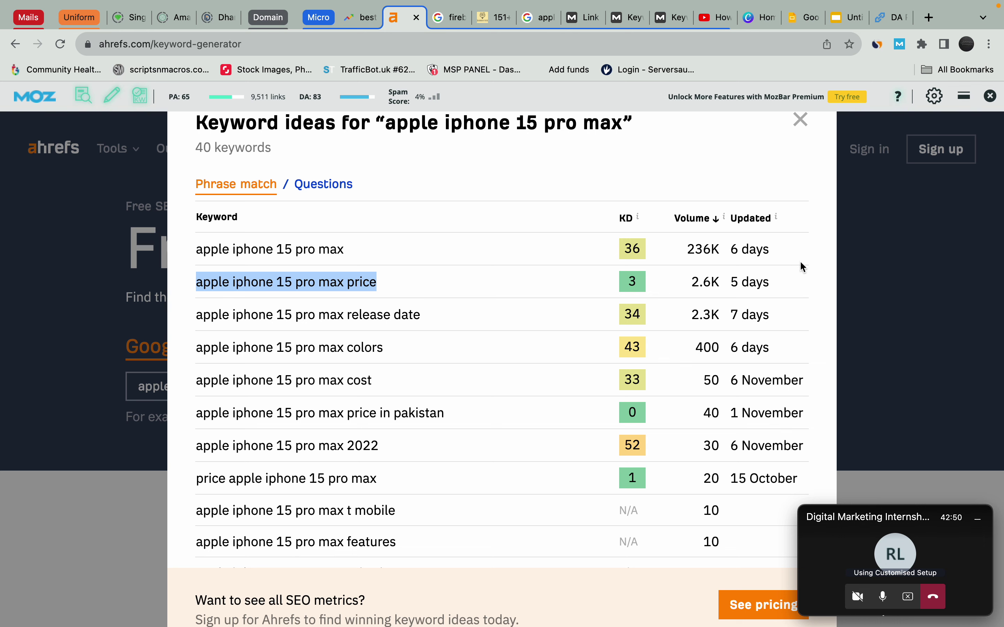
mouse_move(621, 216)
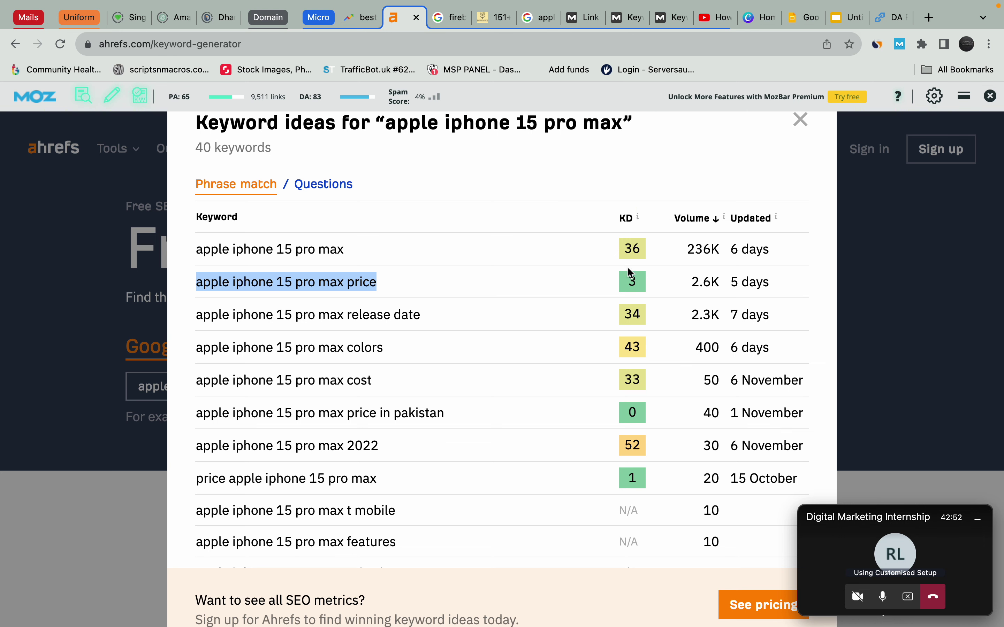
click(633, 285)
drag(625, 283, 656, 283)
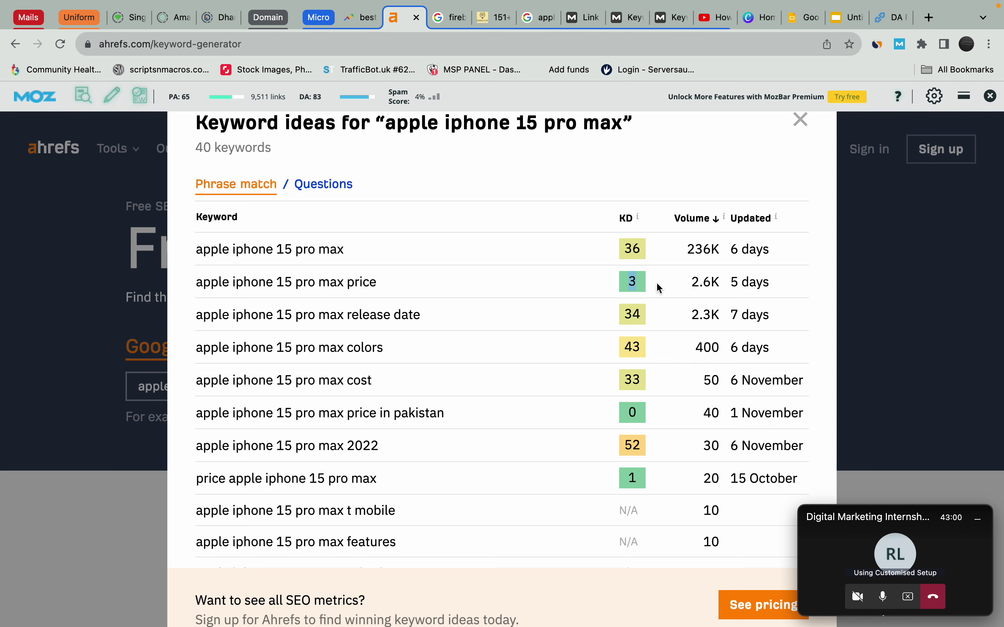
triple_click(360, 281)
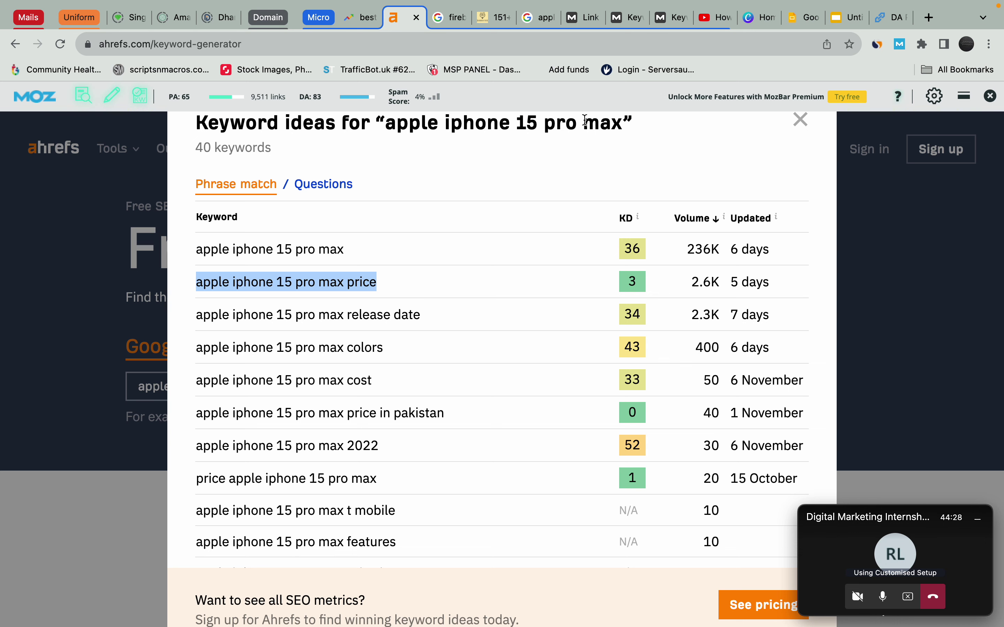
- Switch to the Google results for "apple iphone 15 pro max price" and review which websites rank for the keyword
click(539, 17)
scroll(576, 337, down, 5)
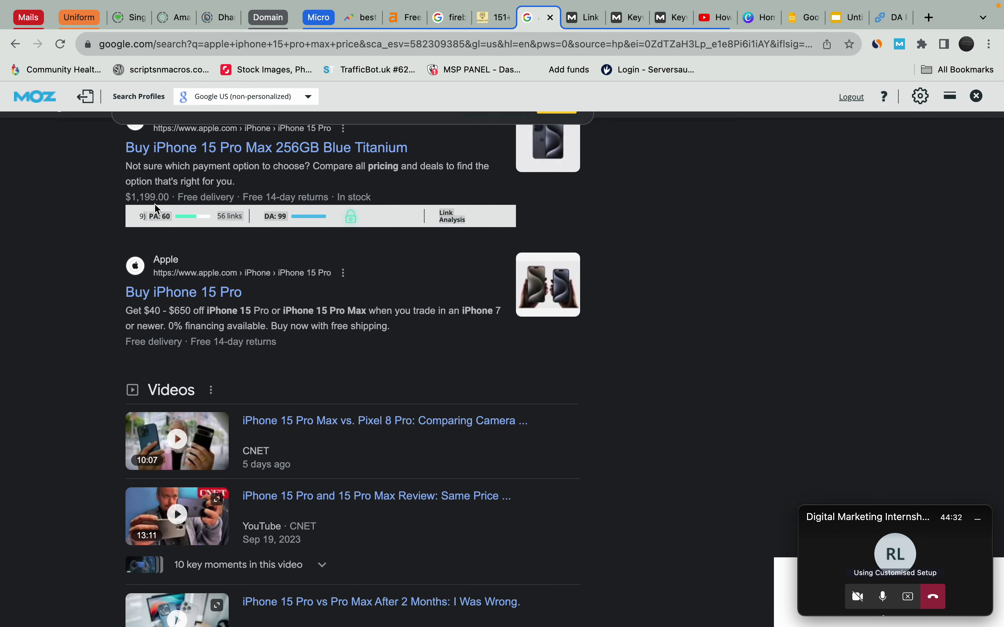
scroll(156, 209, up, 8)
scroll(156, 214, up, 5)
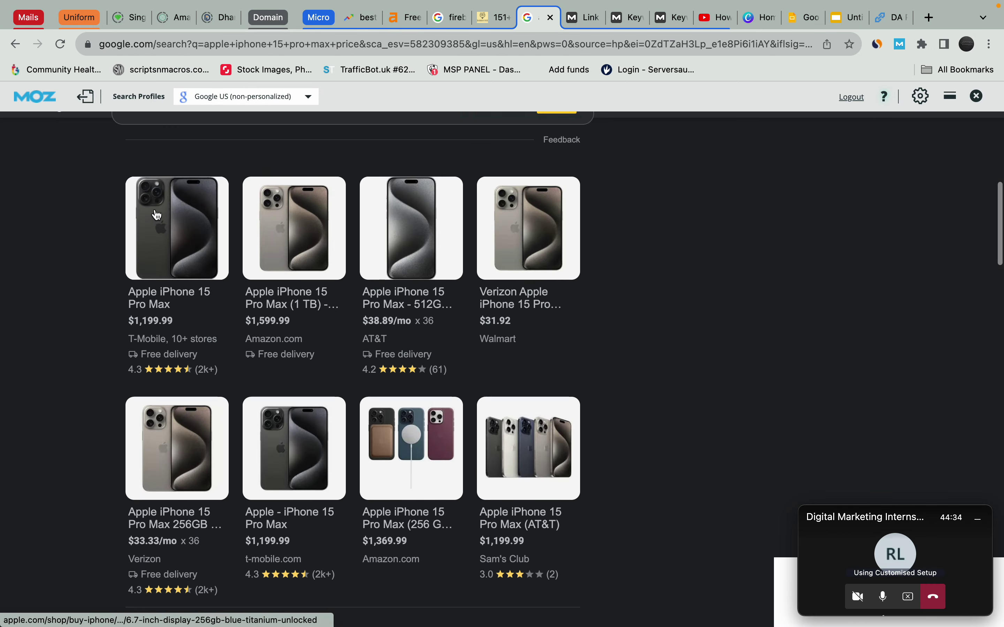
scroll(157, 214, down, 4)
scroll(156, 214, down, 3)
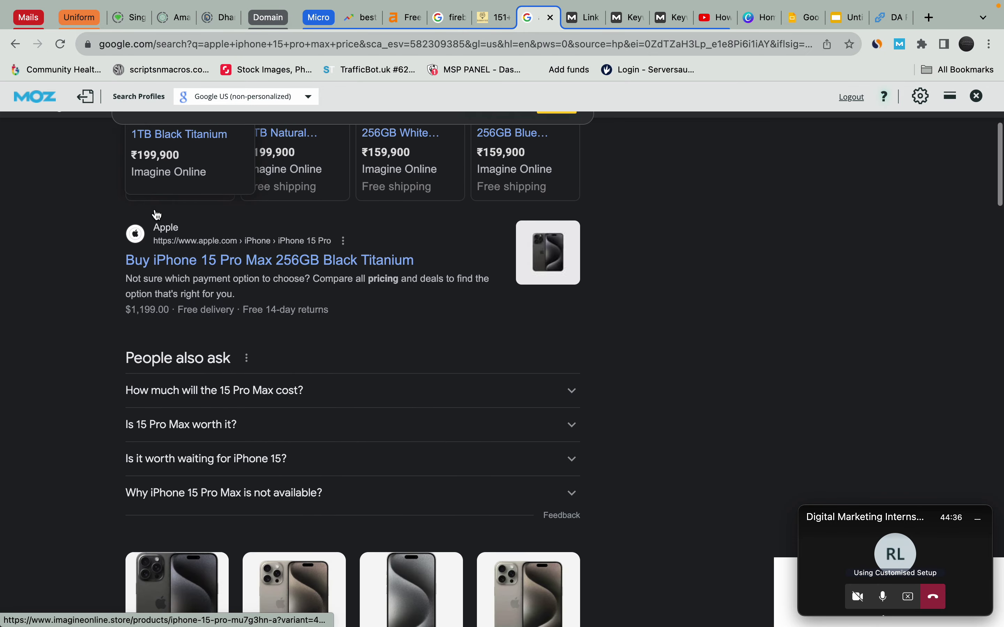
scroll(270, 235, down, 5)
scroll(270, 235, down, 10)
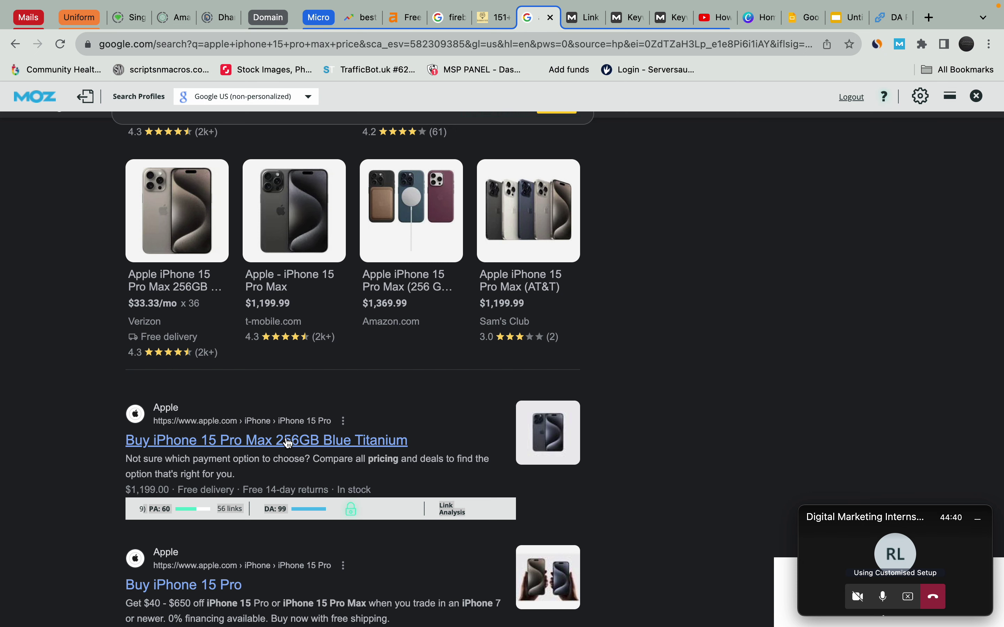
scroll(298, 437, down, 10)
scroll(296, 440, down, 6)
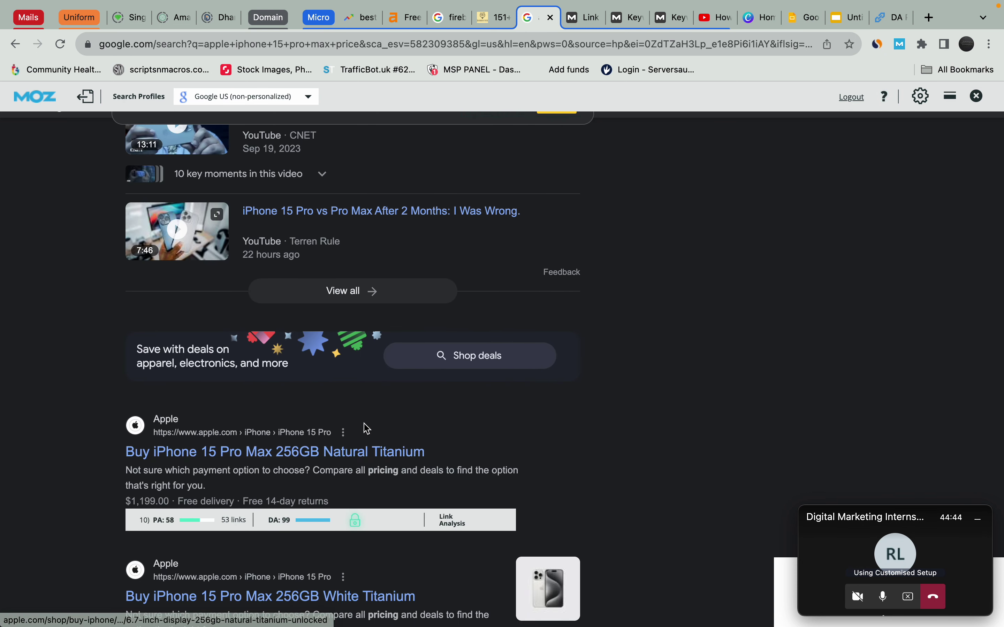
scroll(364, 427, down, 5)
scroll(429, 367, down, 8)
scroll(430, 368, down, 12)
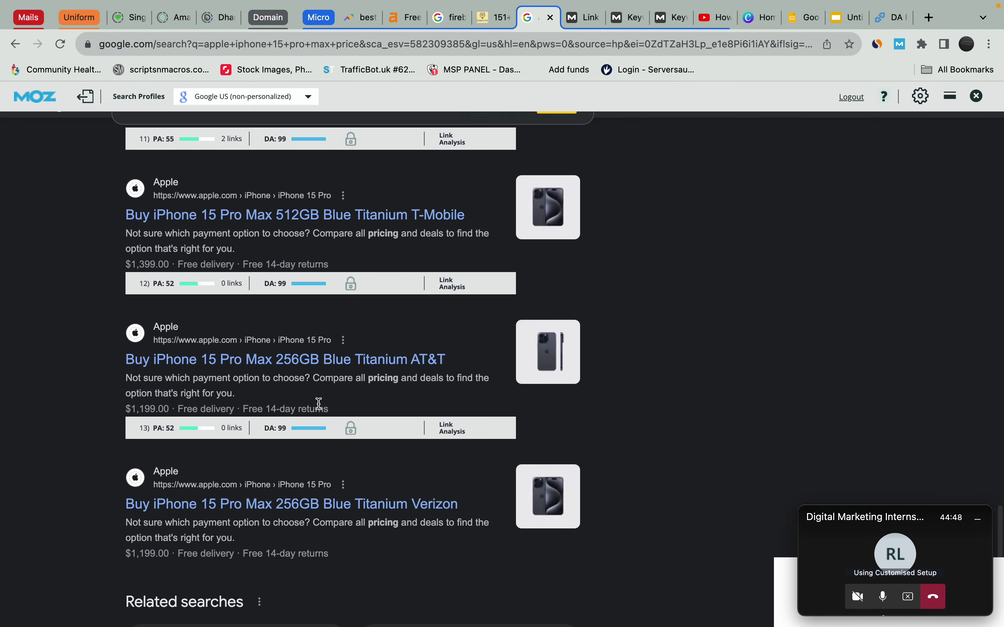
scroll(427, 460, down, 11)
scroll(429, 459, down, 11)
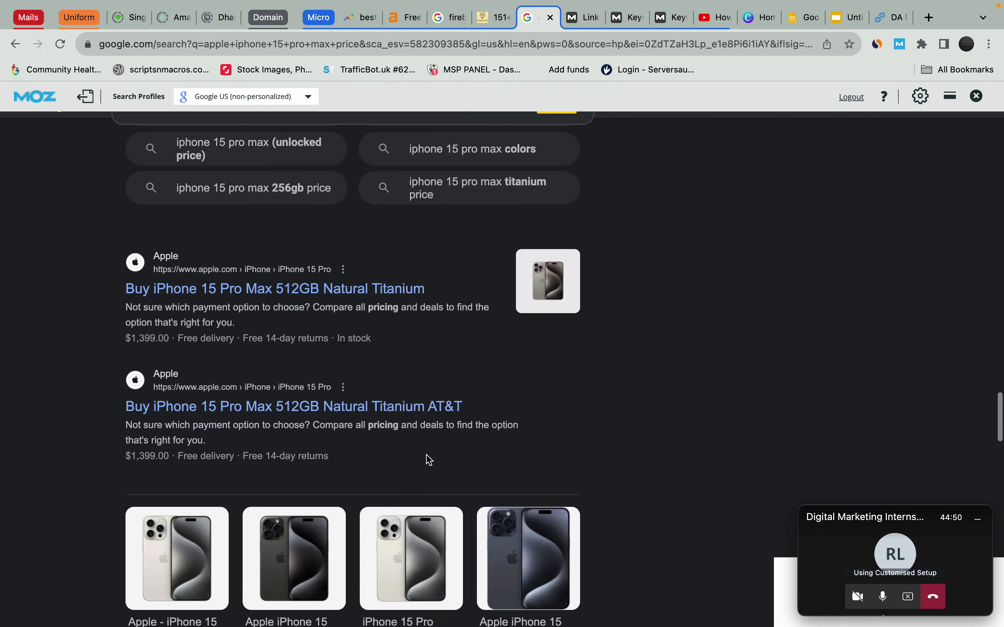
scroll(428, 460, down, 15)
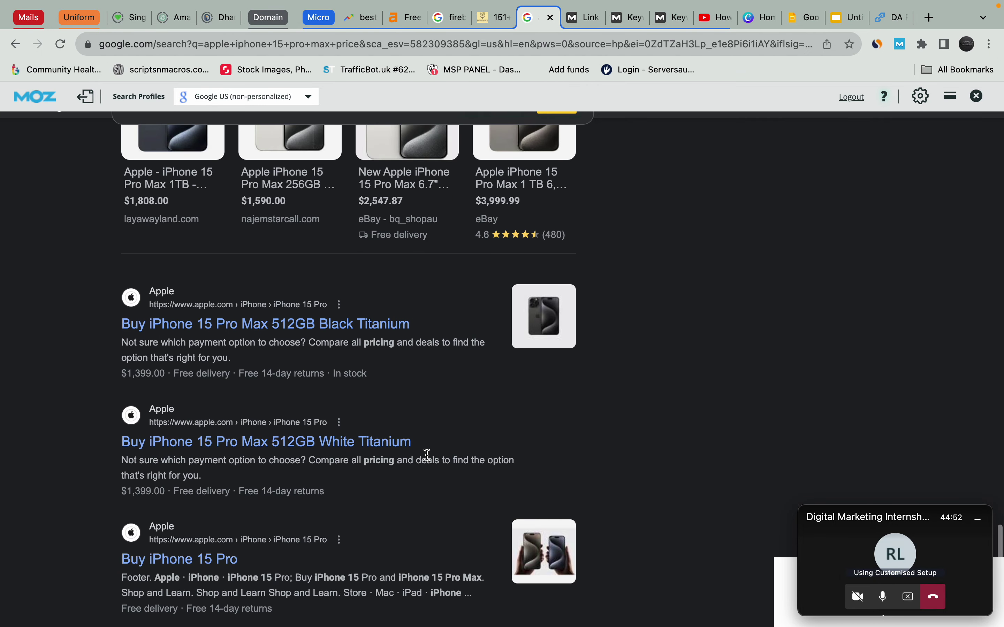
scroll(428, 459, down, 10)
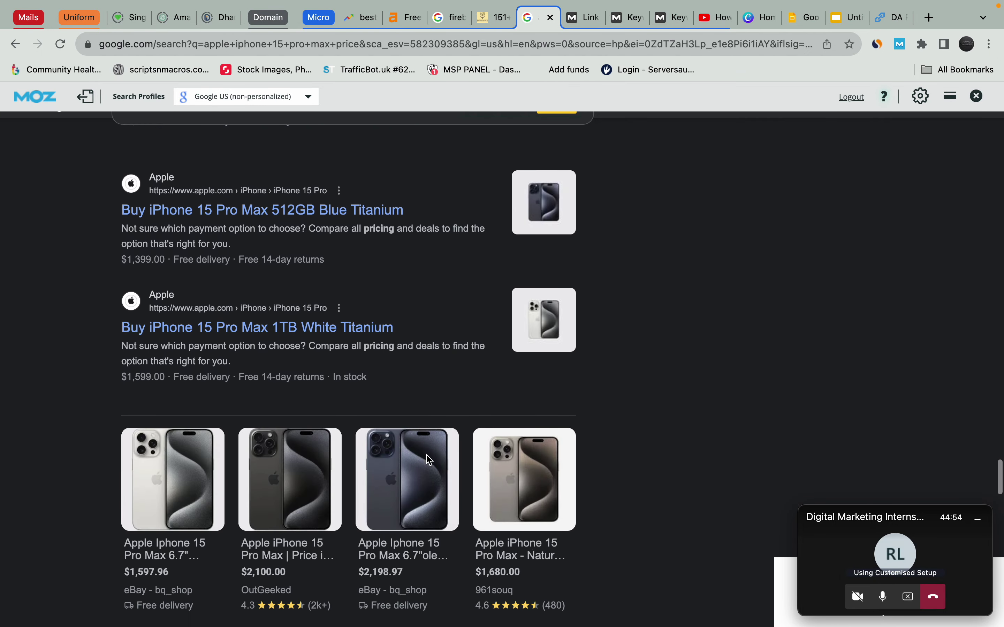
scroll(428, 459, down, 15)
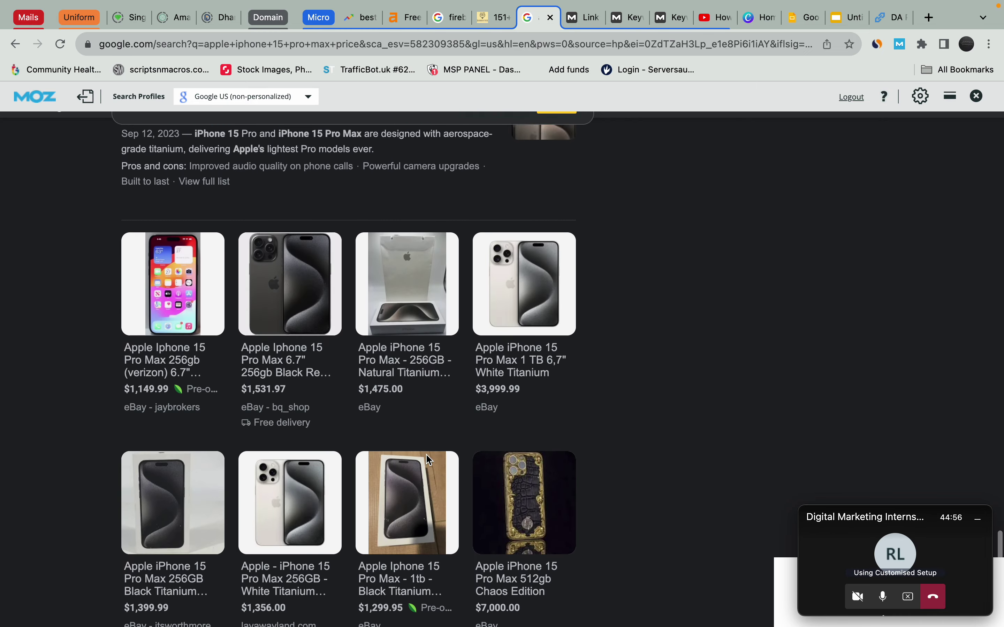
scroll(429, 459, down, 1)
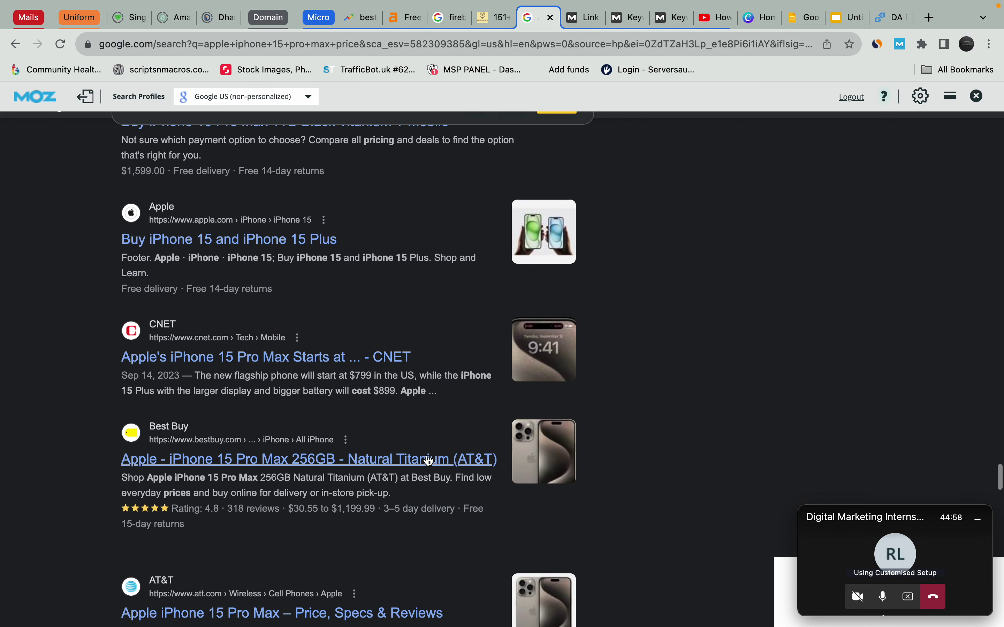
- Examine the CNET, Best Buy, AT&T and Amazon listings that rank among the Apple pages
scroll(153, 490, up, 3)
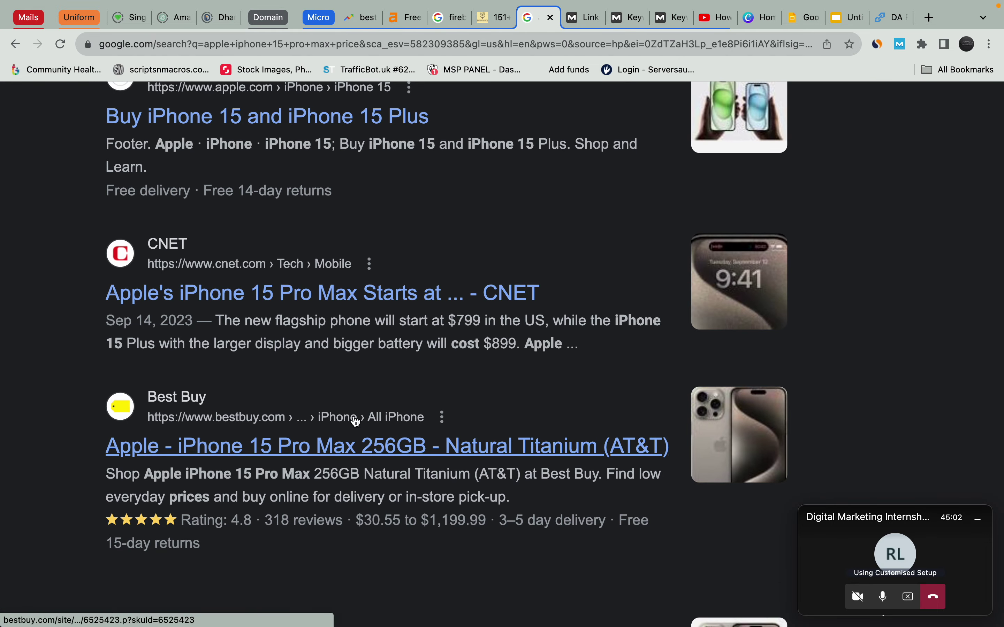
scroll(352, 422, up, 6)
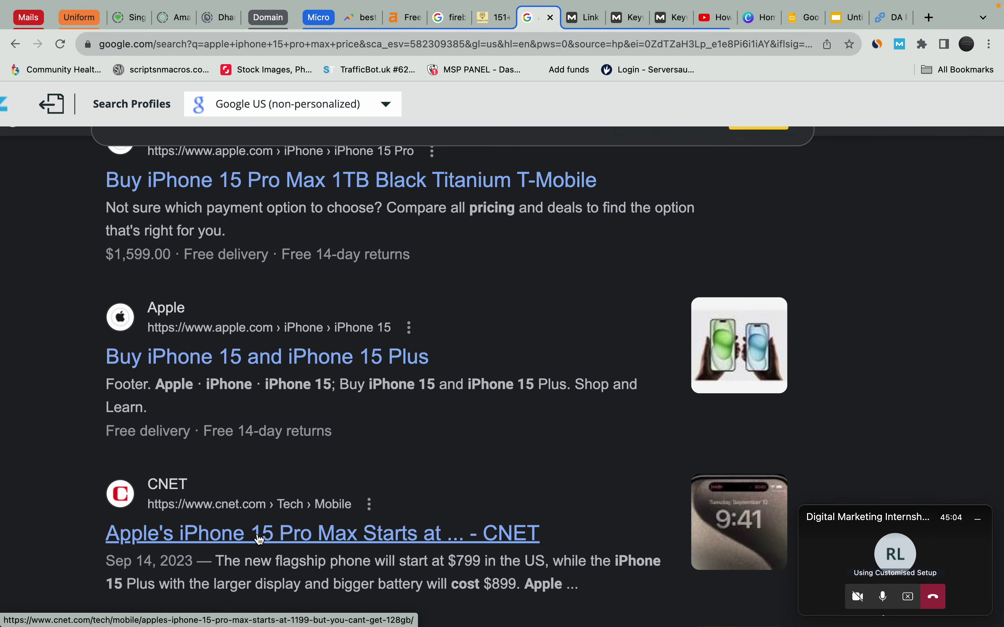
scroll(260, 543, down, 3)
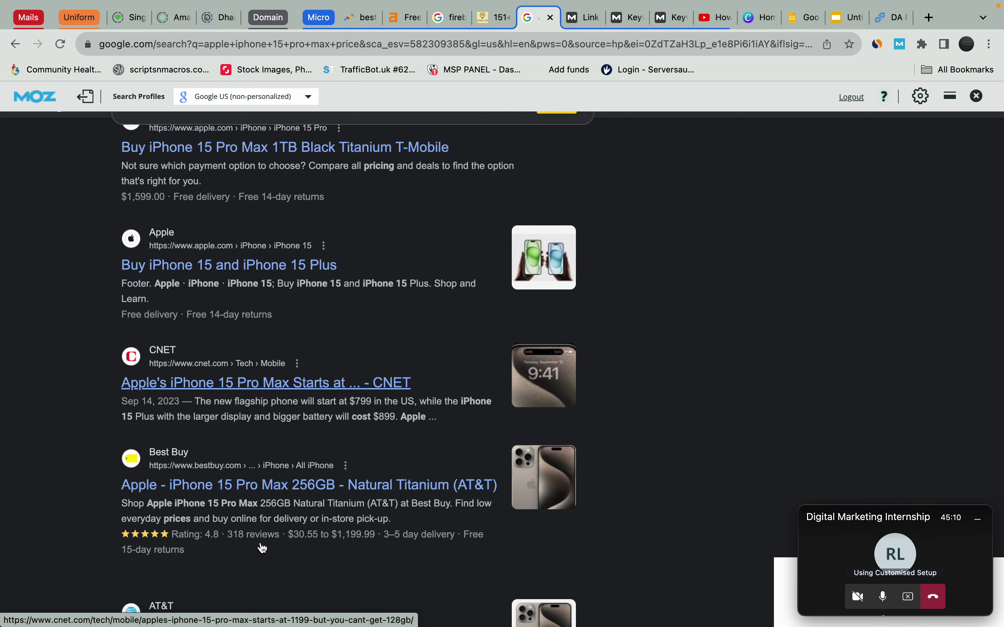
scroll(262, 548, down, 4)
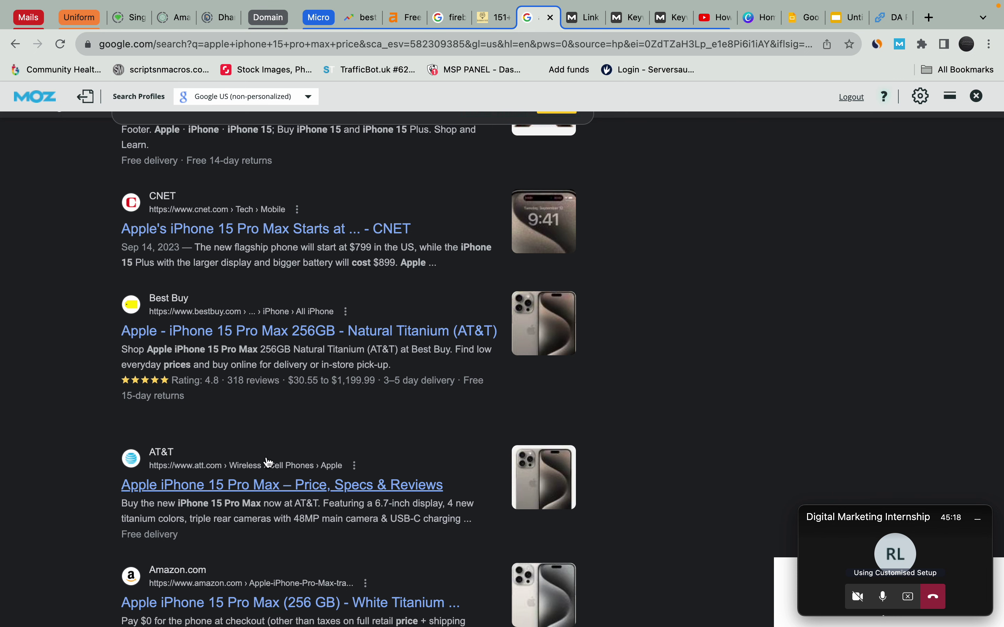
scroll(269, 462, down, 3)
scroll(269, 461, down, 1)
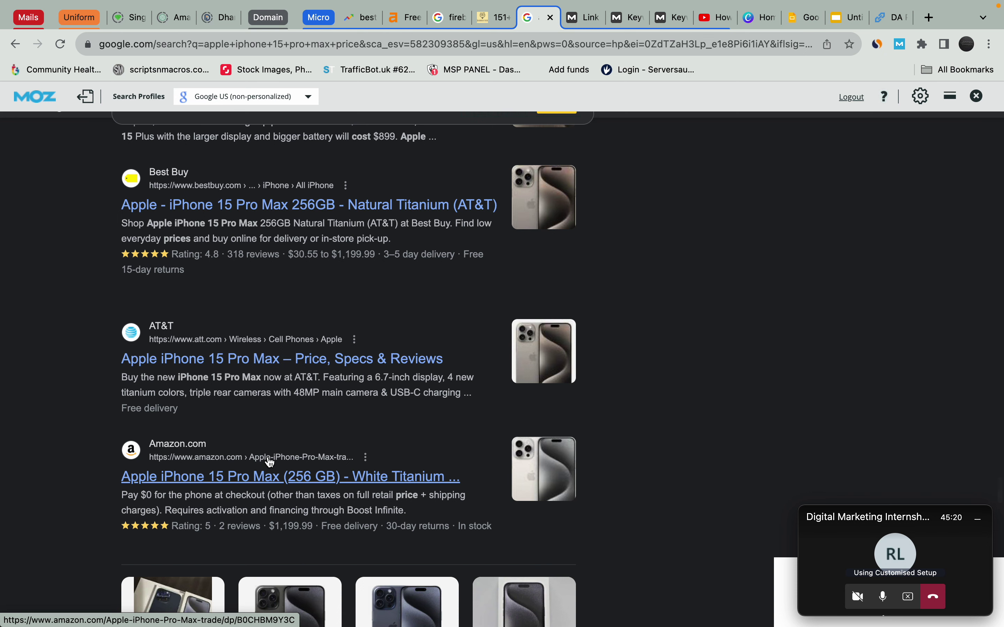
scroll(270, 462, down, 1)
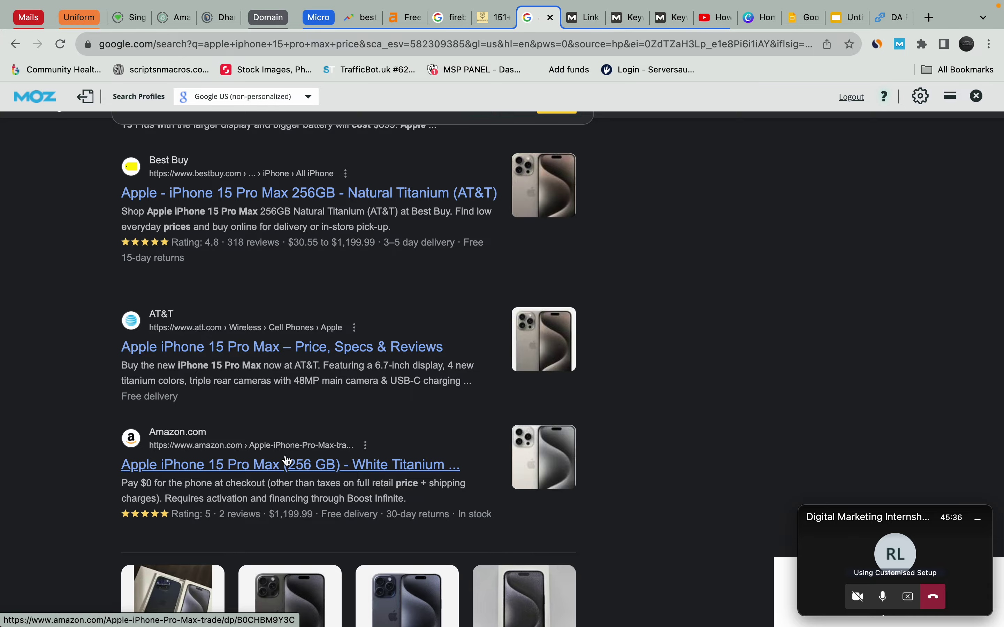
- Compare MozBar's PA, link and DA figures for the Apple store pages, from the 256GB Natural Titanium result to the AT&T one
scroll(287, 460, up, 1)
scroll(287, 460, down, 15)
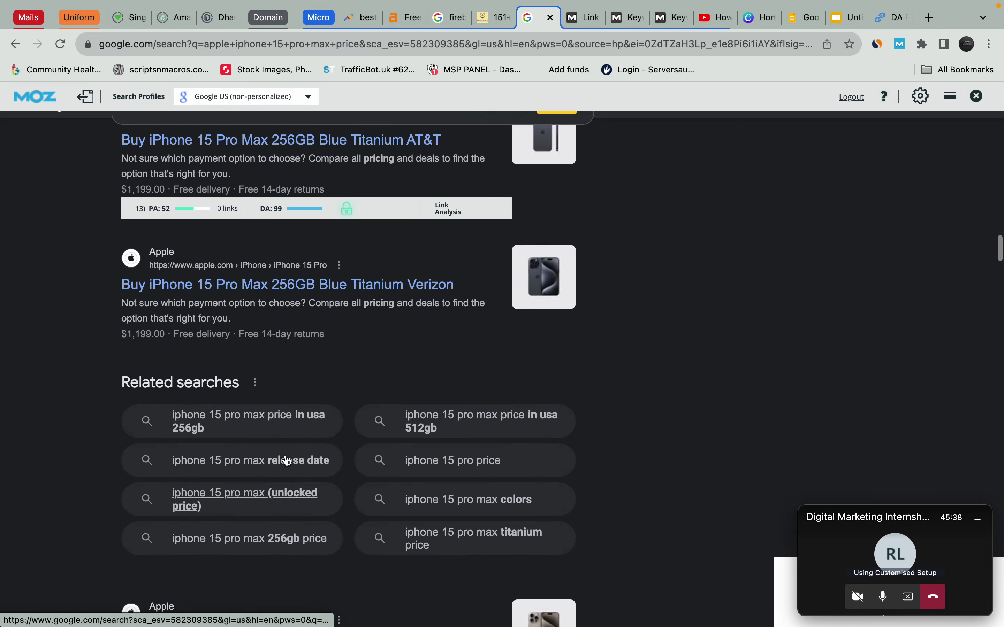
scroll(287, 461, up, 12)
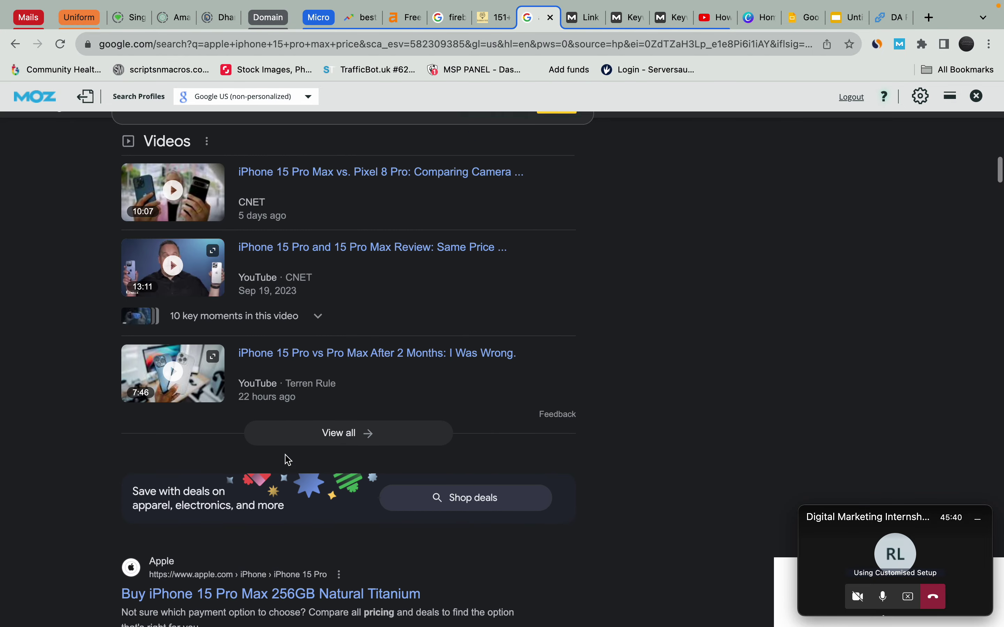
scroll(253, 532, down, 3)
ctrl+scroll(252, 532, up, 5)
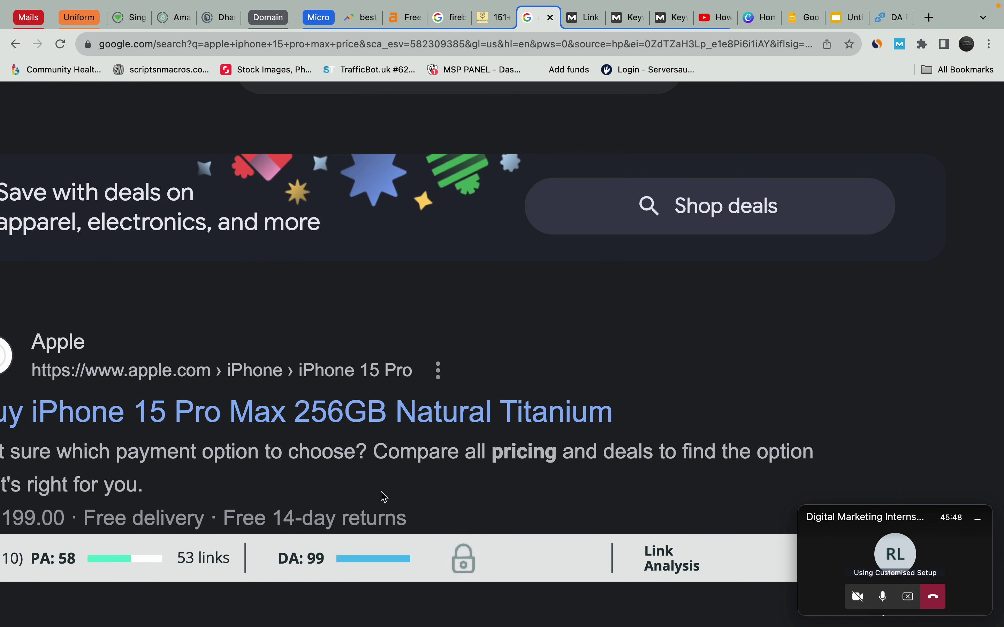
scroll(383, 496, down, 5)
scroll(381, 504, down, 3)
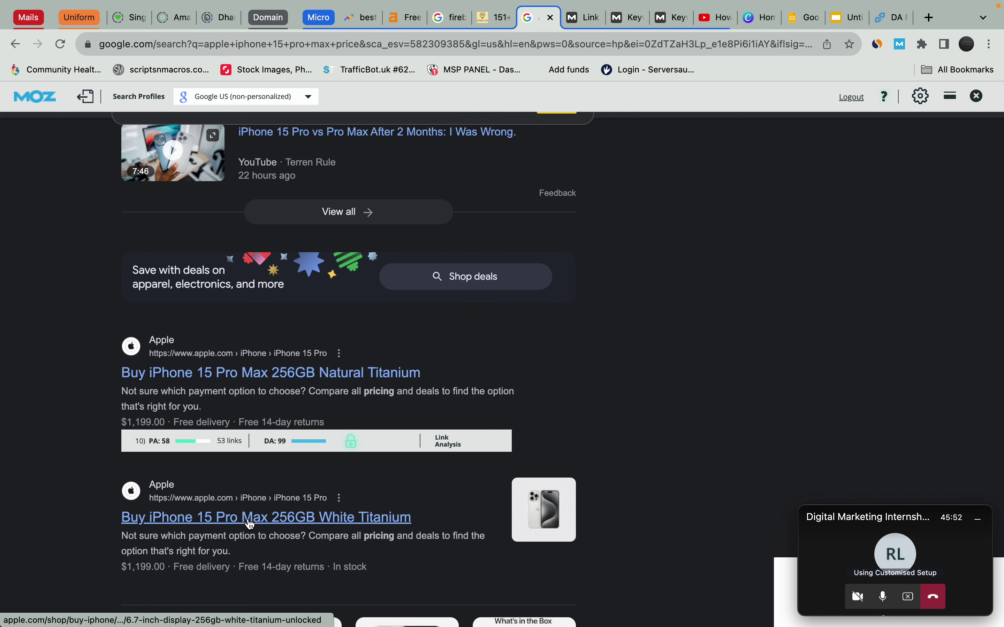
scroll(313, 375, up, 2)
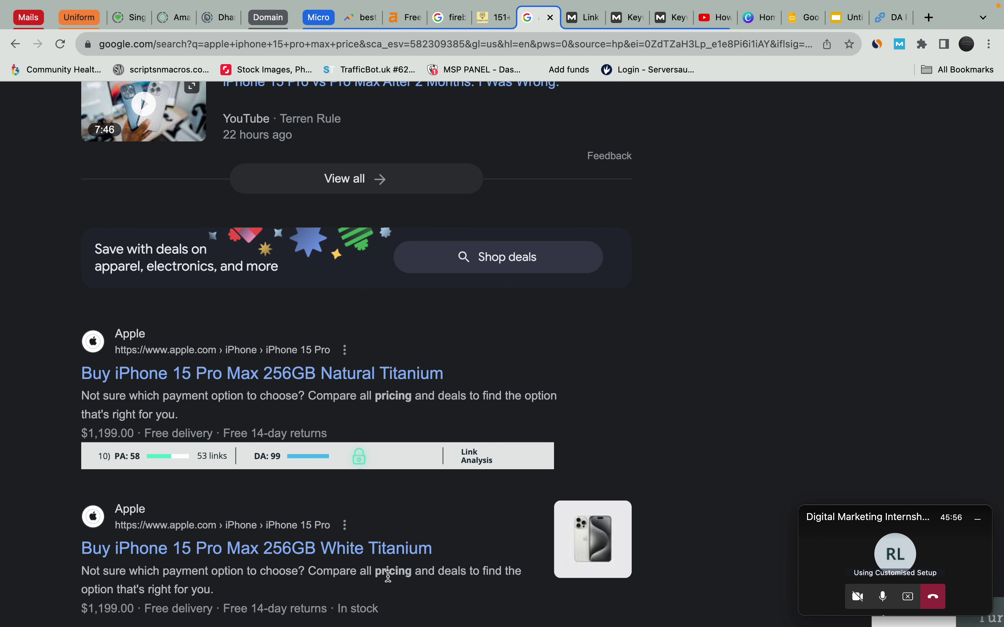
scroll(381, 576, down, 2)
scroll(385, 577, down, 10)
scroll(389, 582, down, 10)
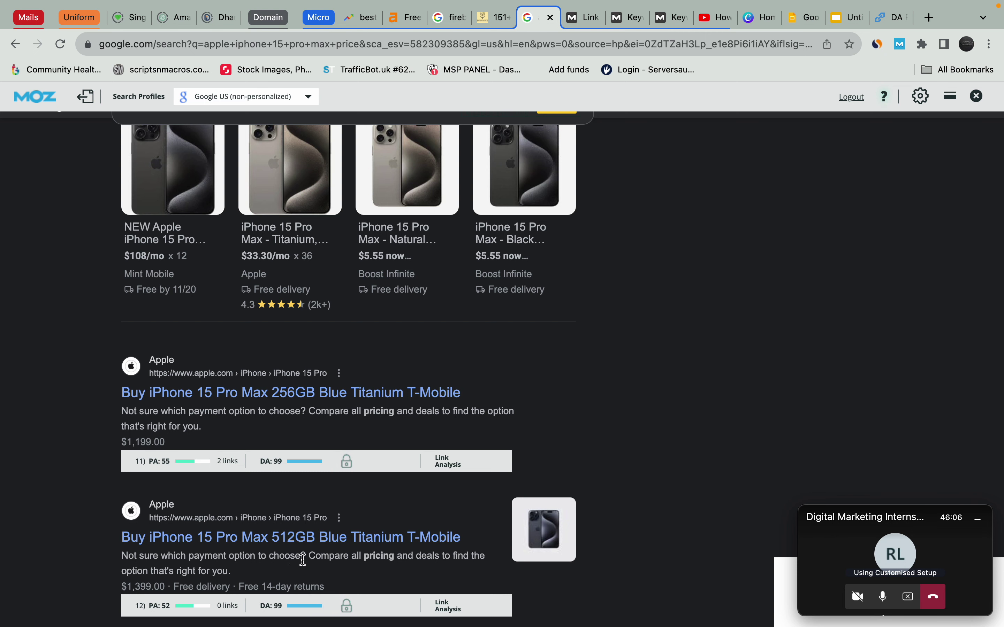
scroll(62, 542, down, 7)
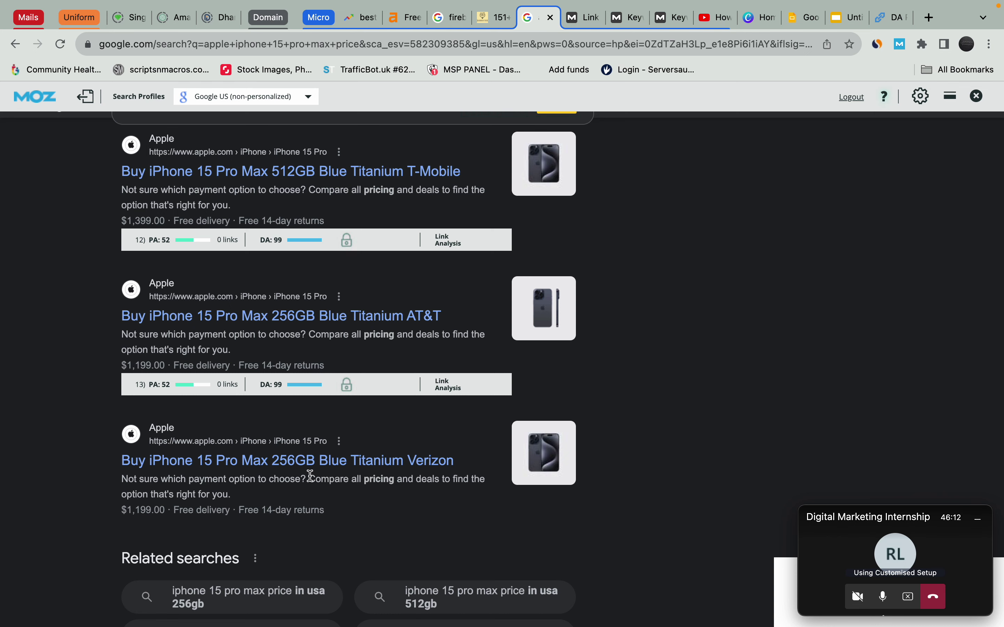
- Look through the remaining organic and shopping results below the related searches, past the Amazon listing
scroll(311, 479, down, 14)
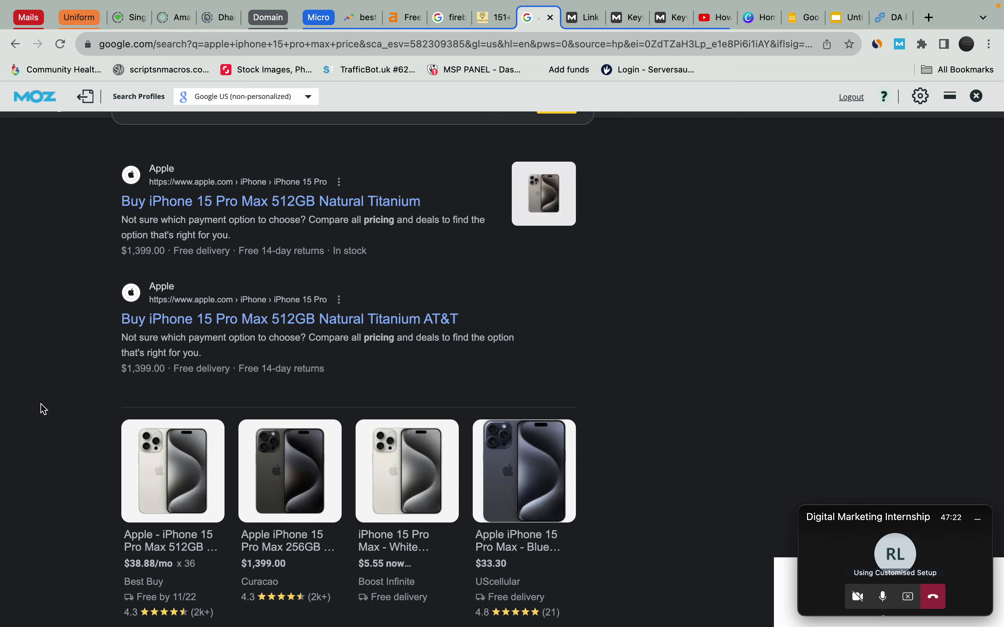
scroll(43, 409, down, 15)
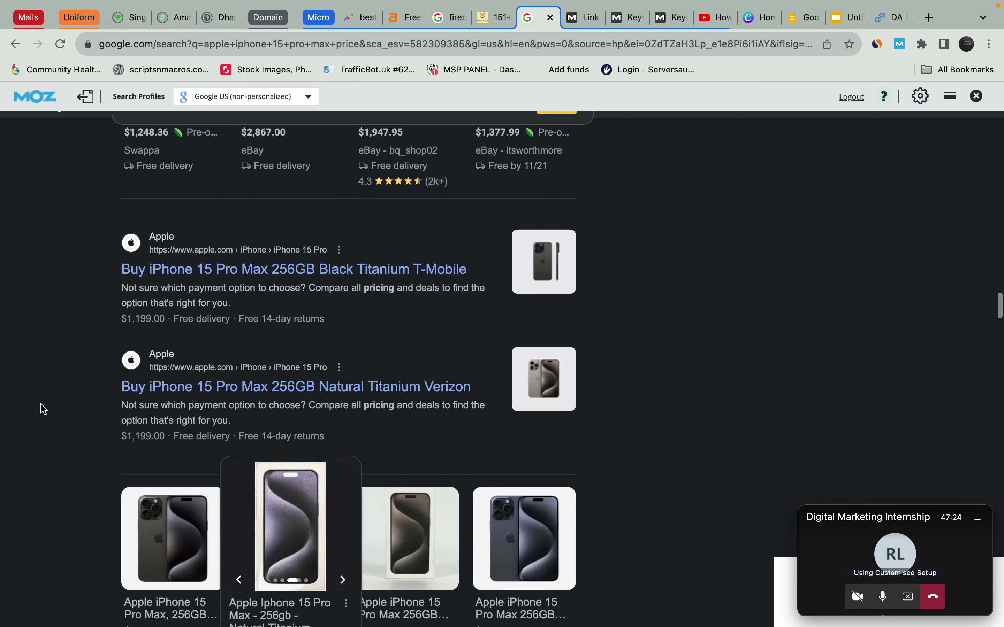
scroll(43, 408, down, 15)
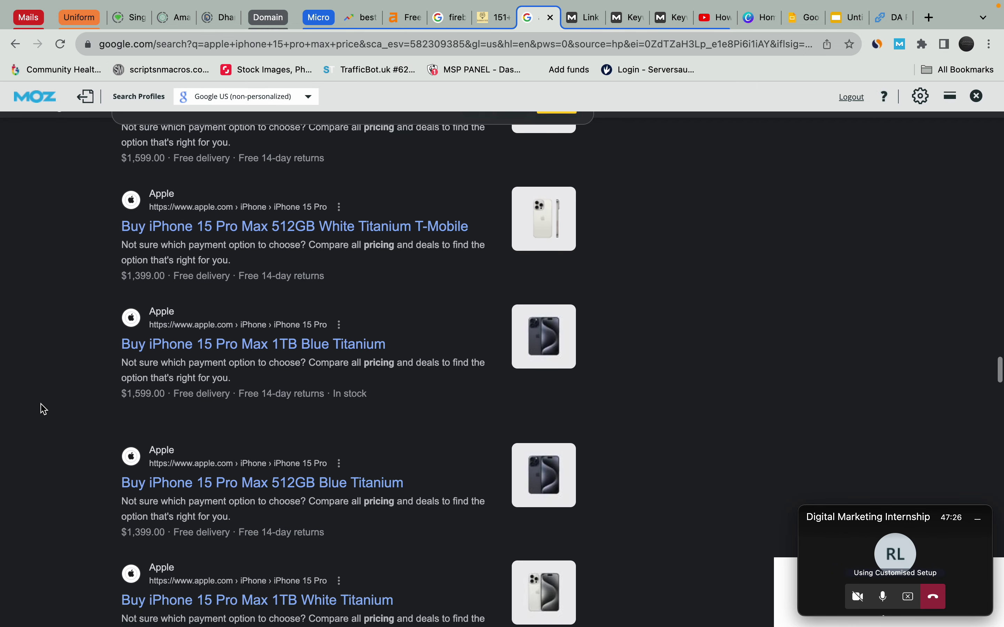
scroll(44, 408, down, 15)
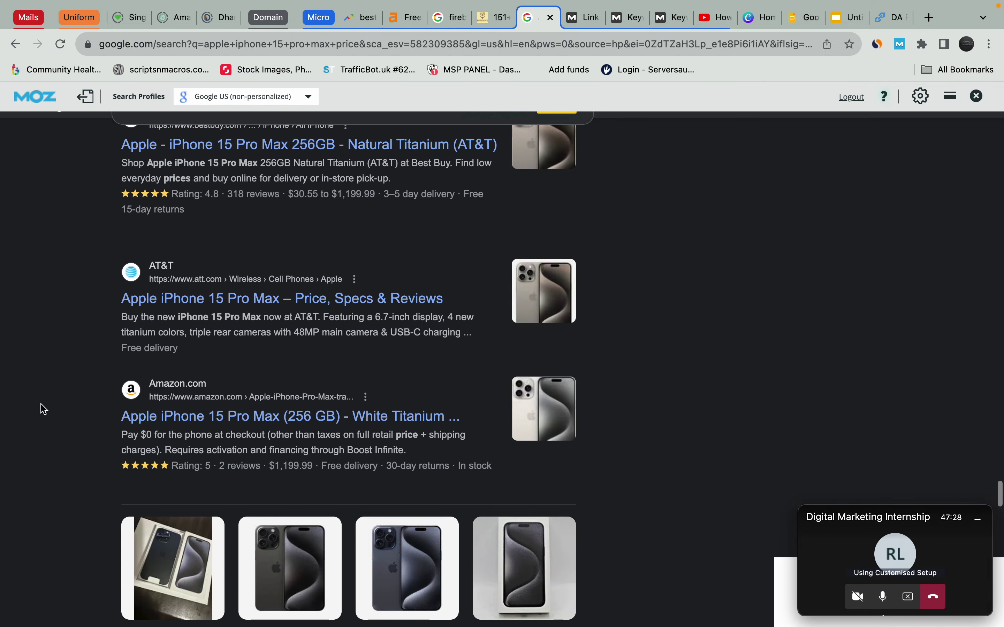
scroll(43, 409, down, 15)
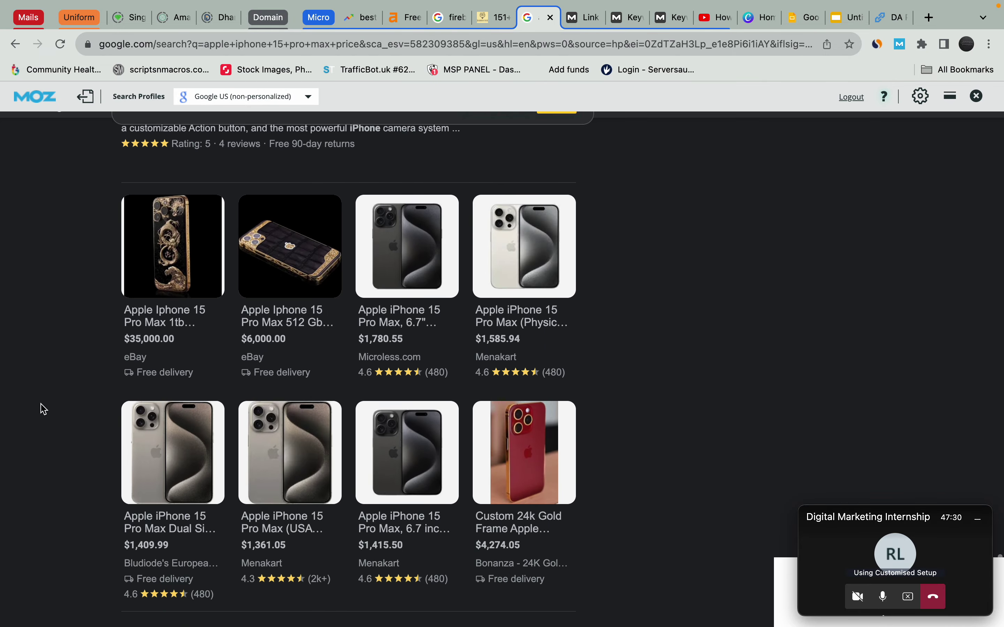
- Look back over the listings for "apple iphone 15 pro max price", from the lower shopping results up to the sponsored offers
scroll(44, 408, up, 10)
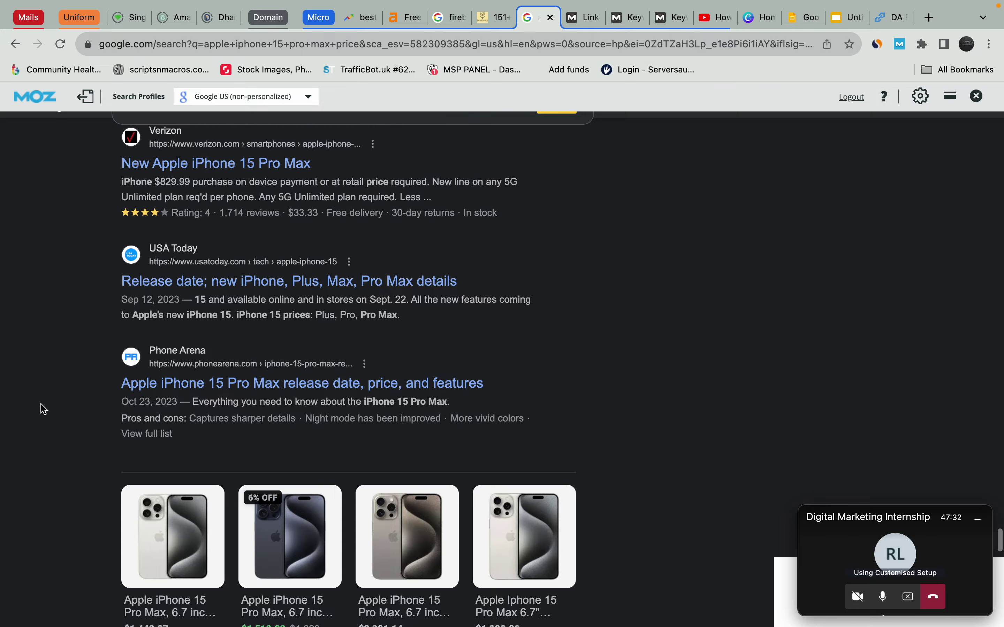
scroll(44, 408, up, 15)
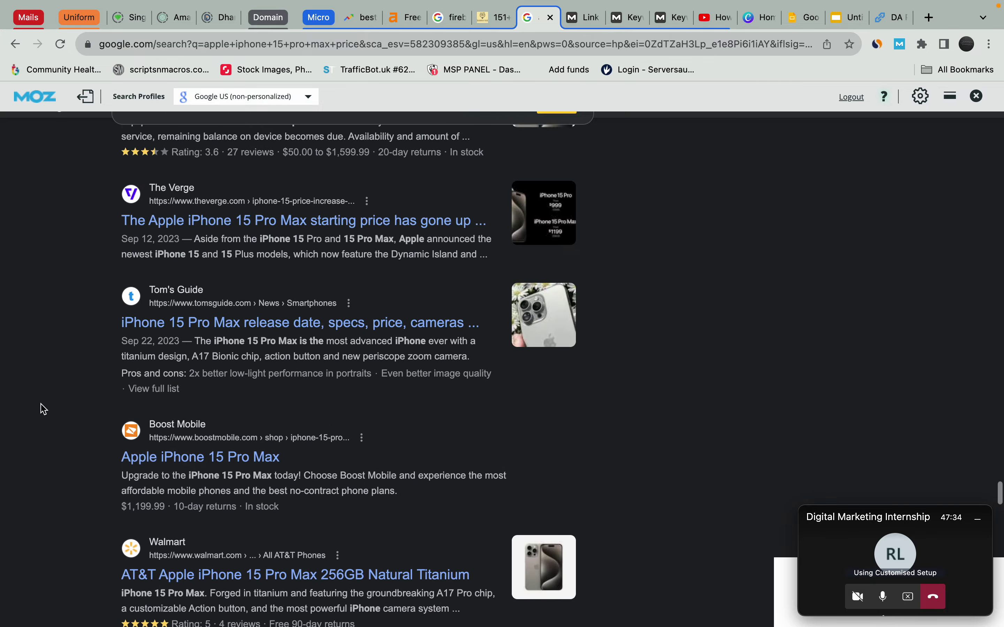
scroll(44, 409, up, 15)
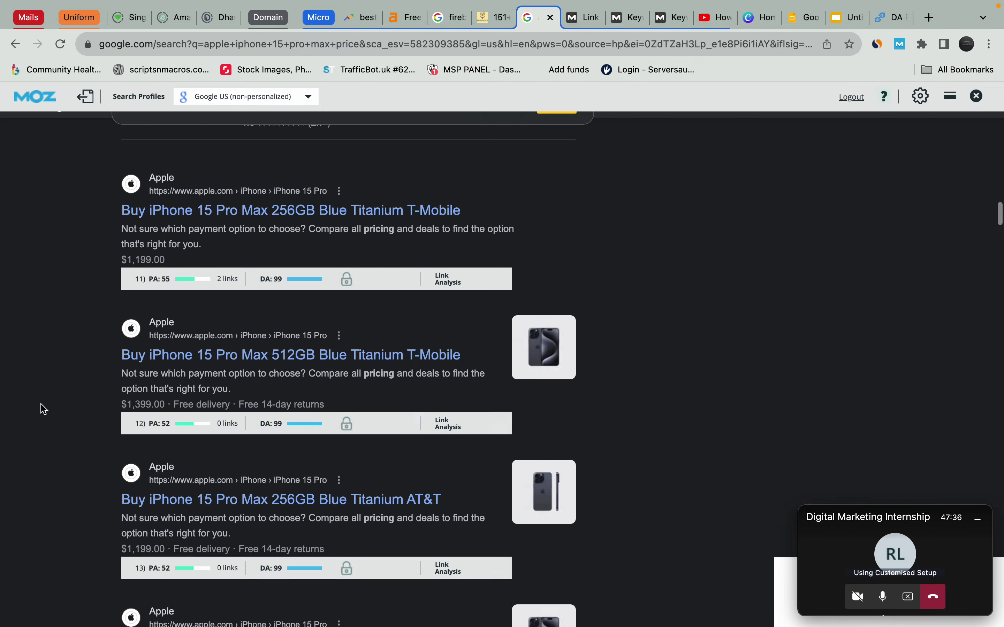
scroll(44, 408, down, 10)
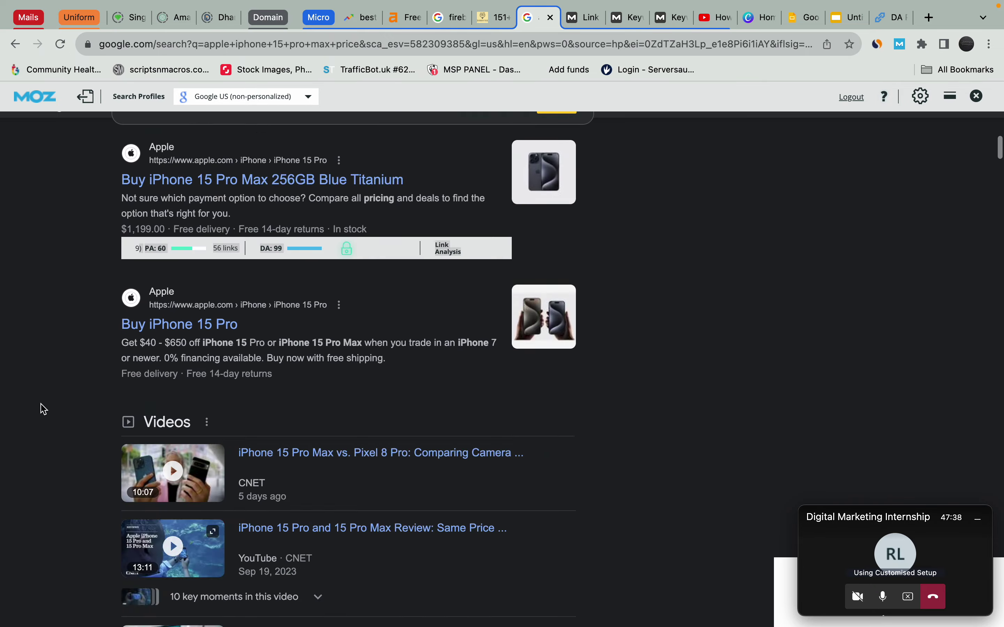
scroll(43, 409, up, 10)
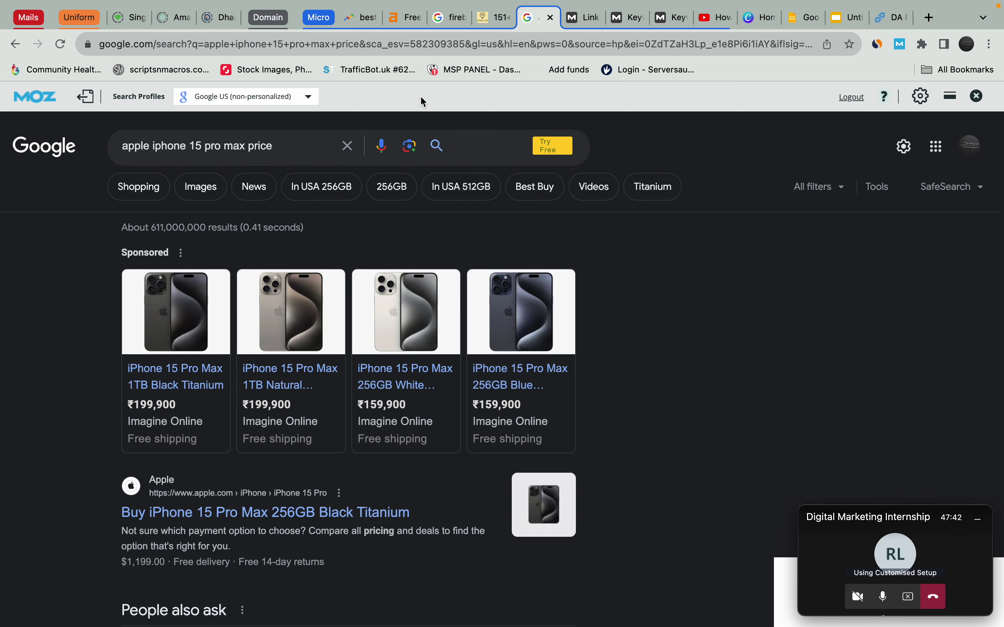
- Return to the Ahrefs keyword ideas and check the volume definition and the KD of "apple iphone 15 pro max price"
click(397, 22)
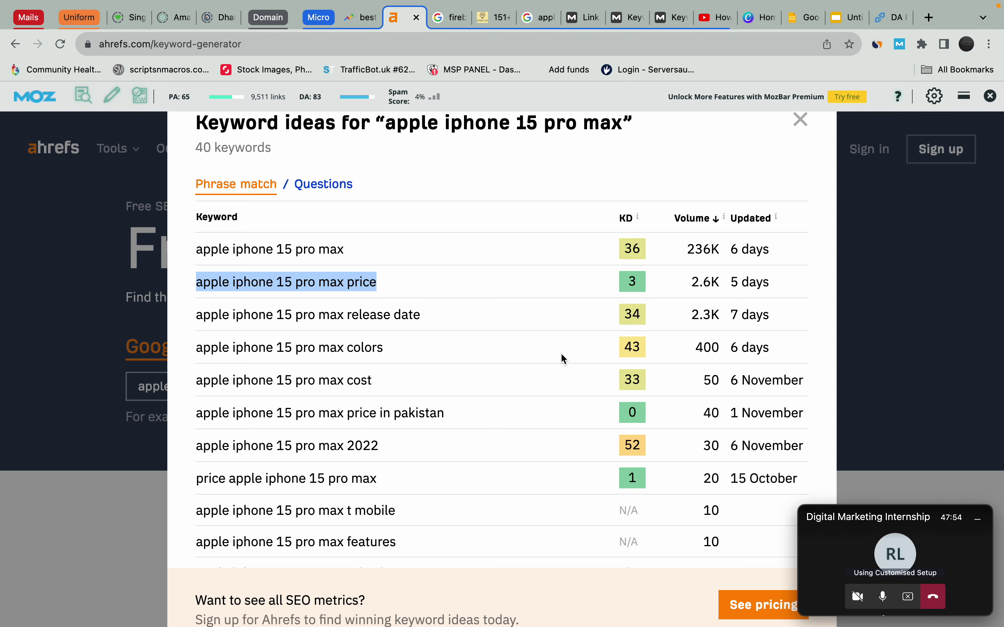
mouse_move(695, 217)
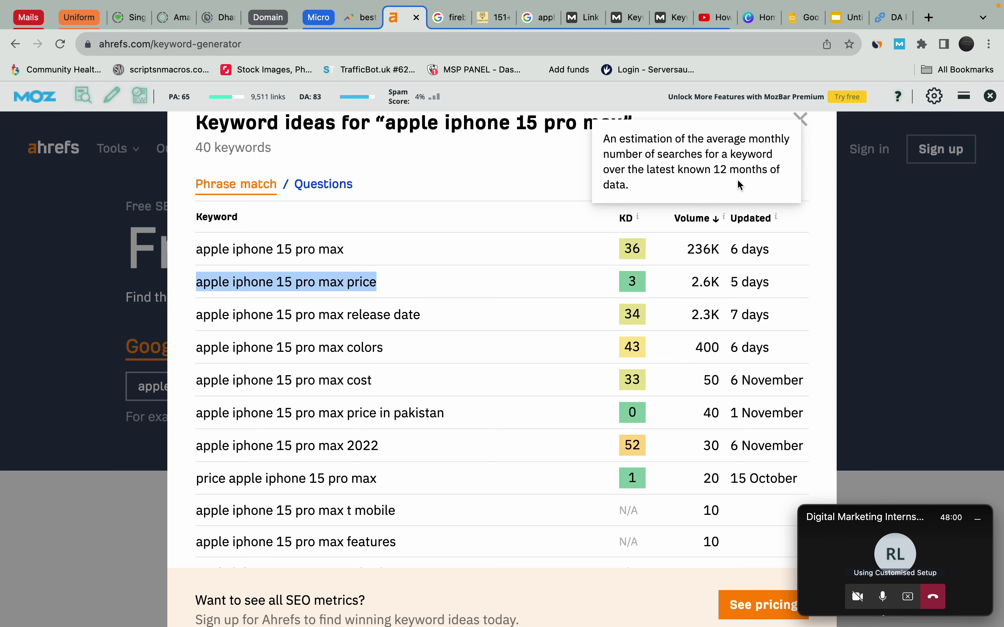
double_click(760, 139)
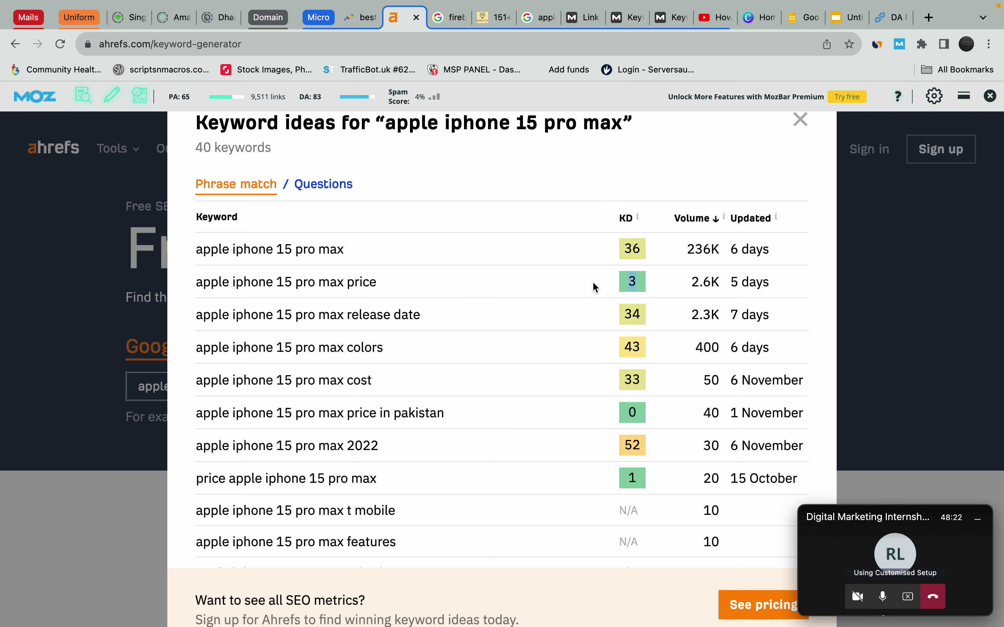
triple_click(327, 285)
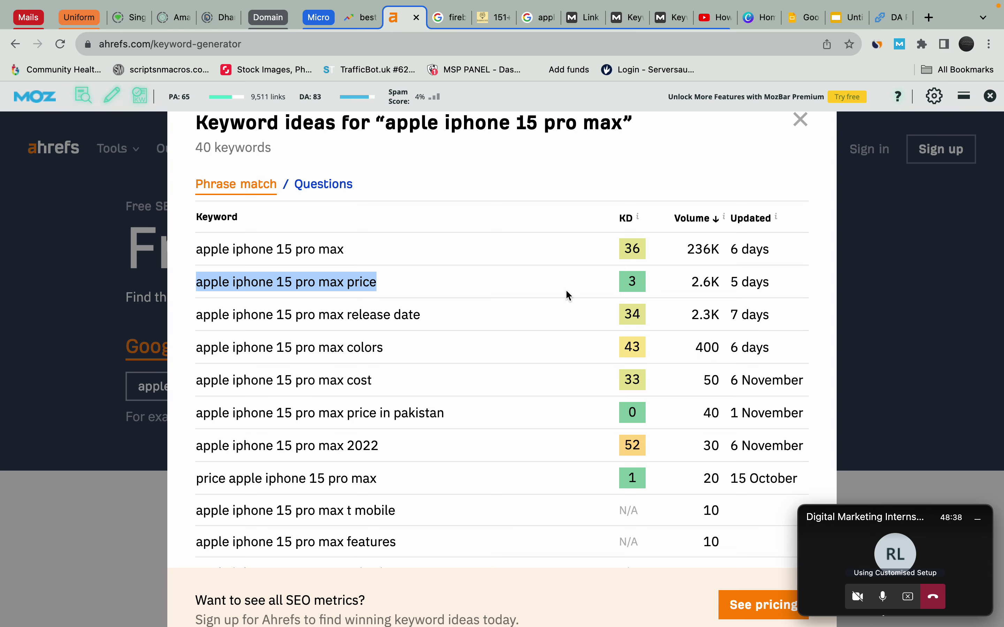
- Close the current keyword ideas and generate Google keyword ideas for "gadgets" in the United States
click(800, 120)
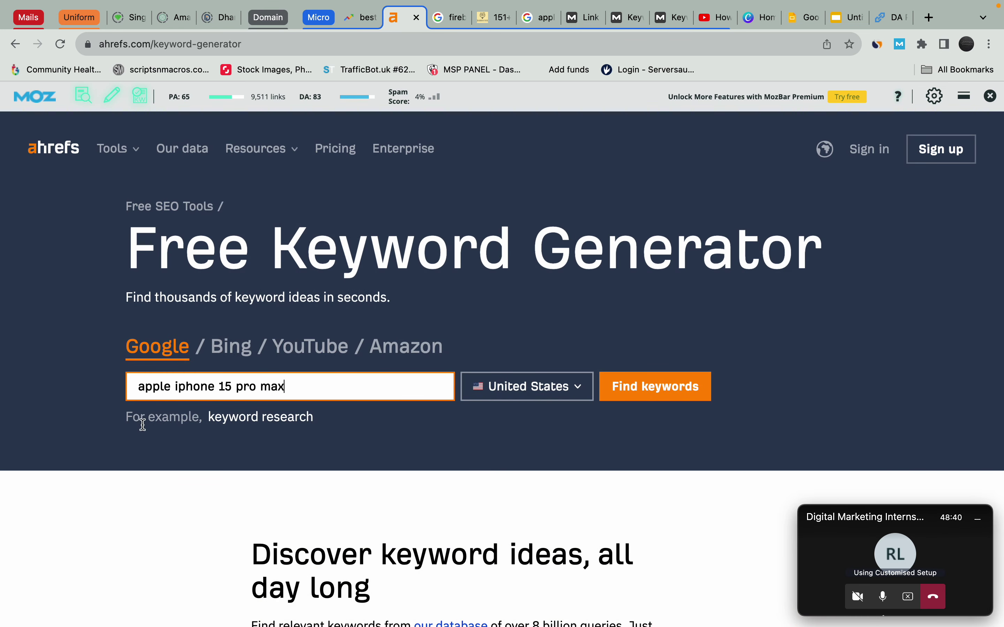
key(super+a)
text(gad)
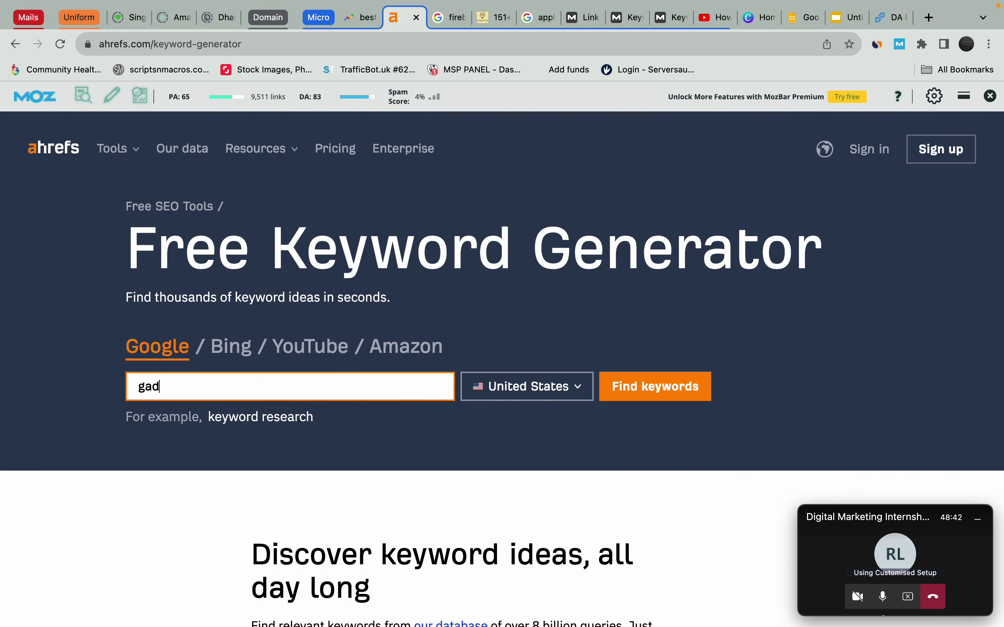
key(Return)
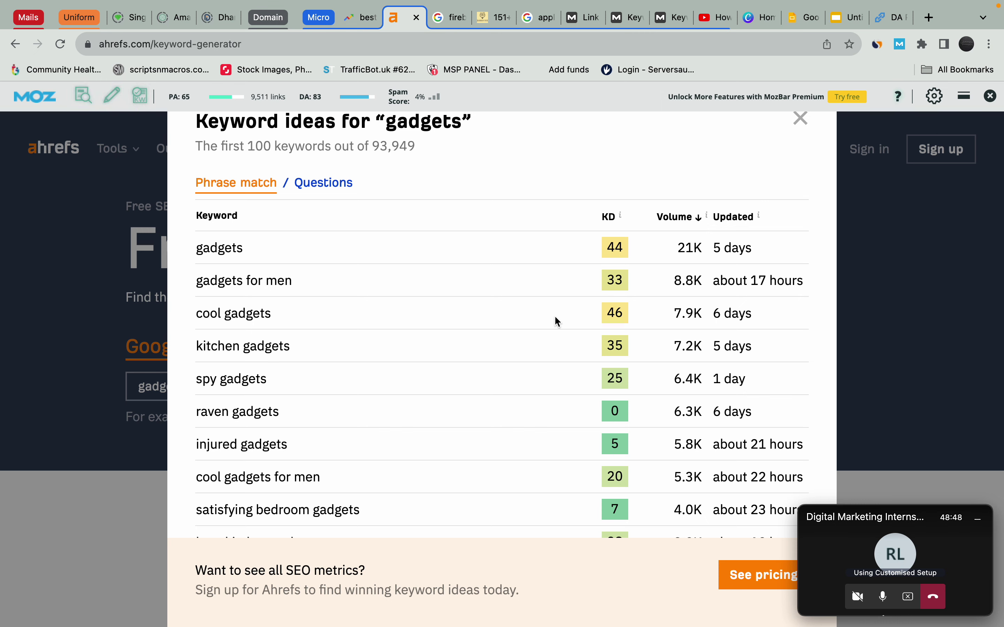
- Review the "gadgets" keyword ideas and search Google for "raven gadgets" from the list
scroll(557, 322, down, 3)
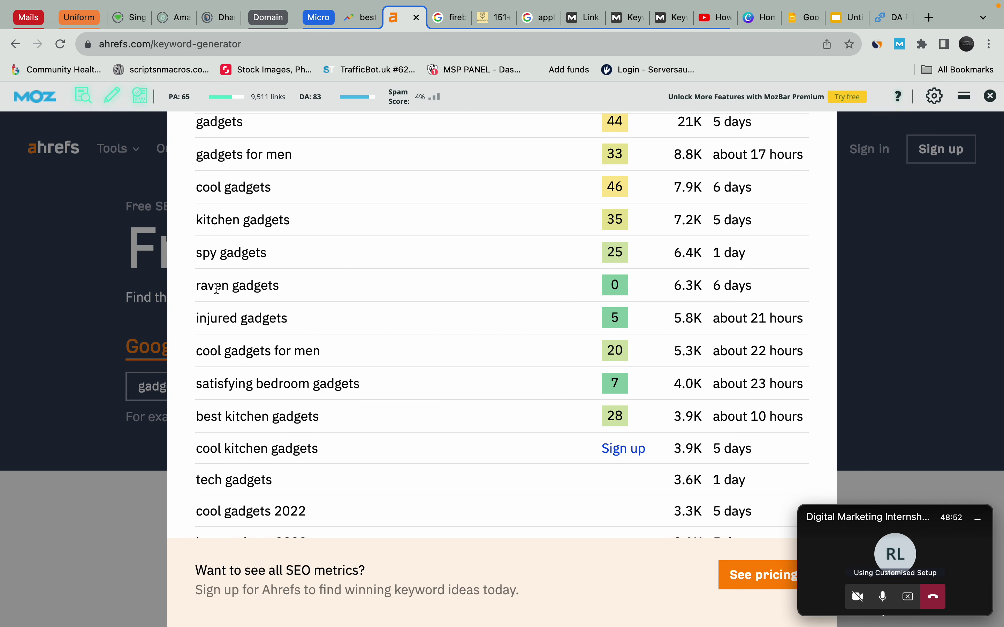
scroll(217, 288, up, 3)
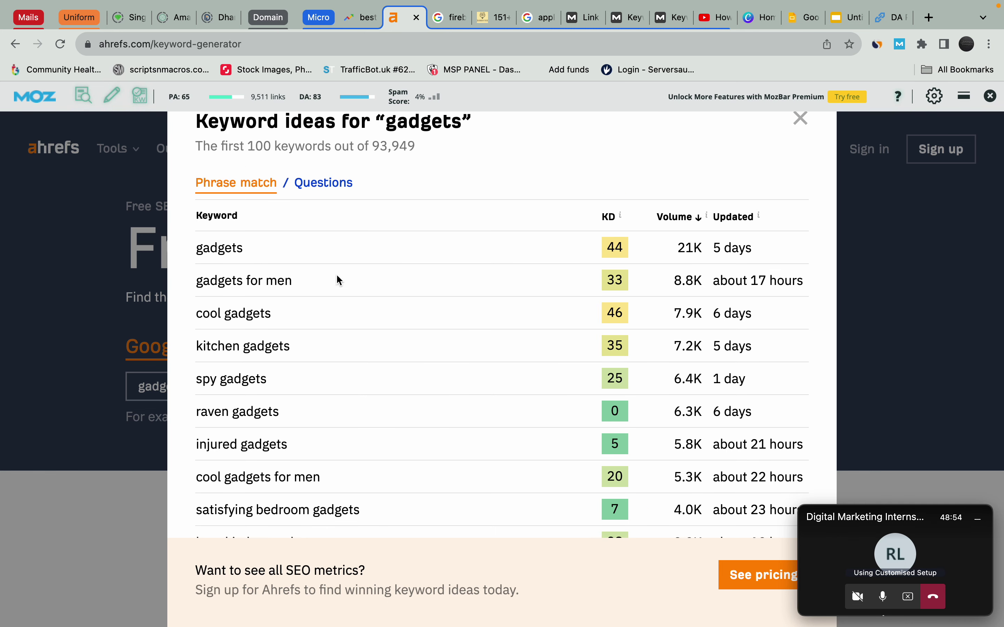
scroll(336, 280, down, 1)
triple_click(215, 378)
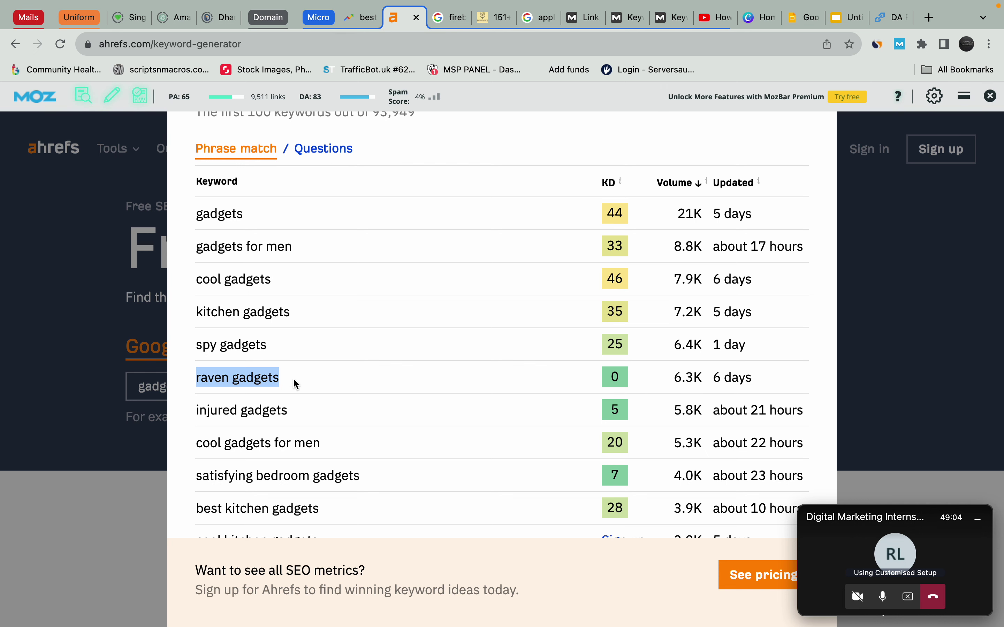
right_click(262, 377)
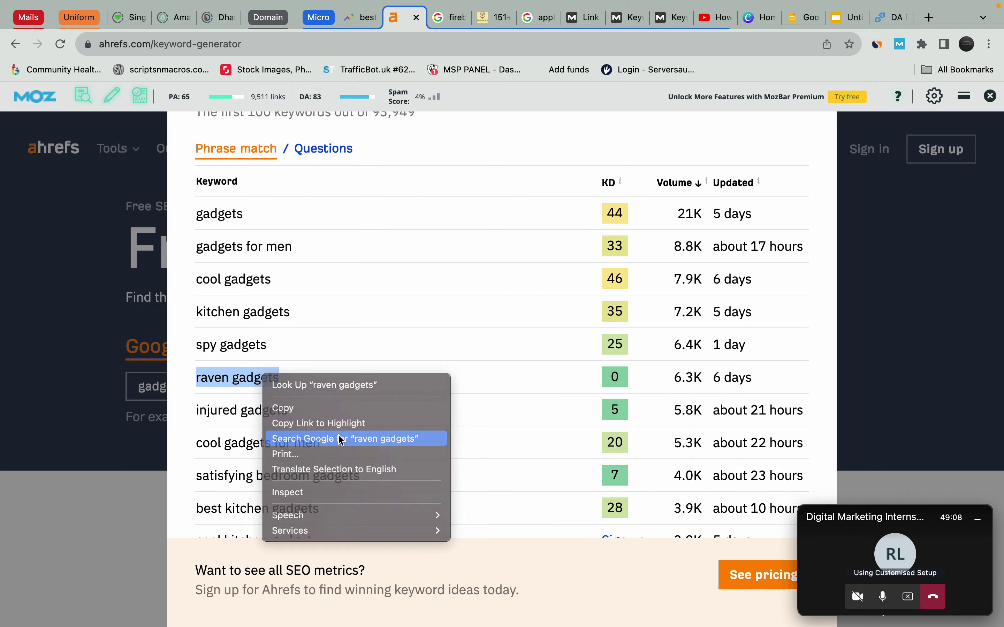
click(334, 439)
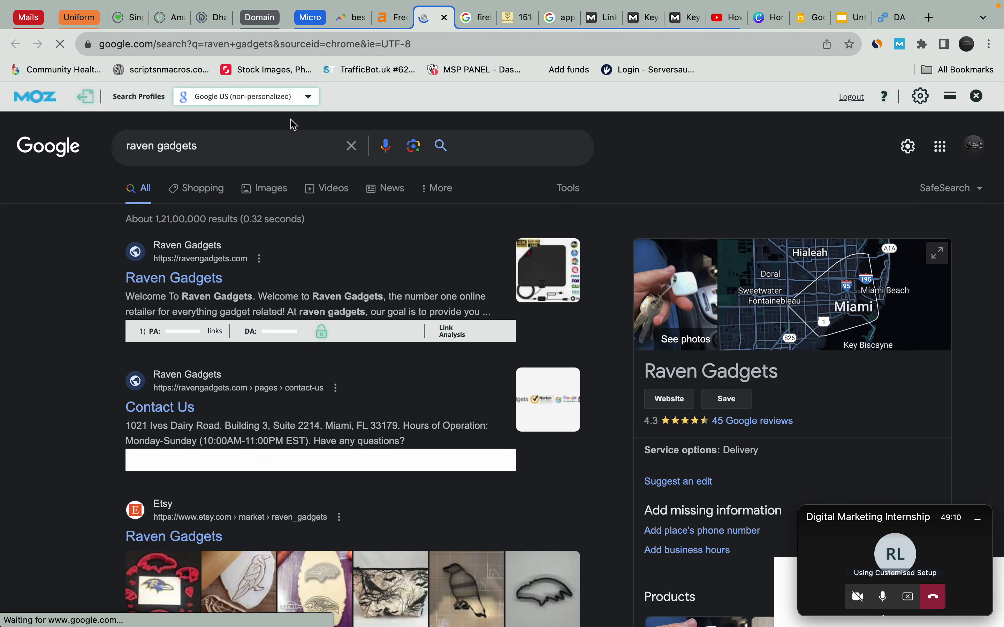
- Rerun the "raven gadgets" search in place of "firebrand" on the other Google results page and close the duplicate results page
triple_click(290, 140)
key(ctrl+c)
key(BackSpace)
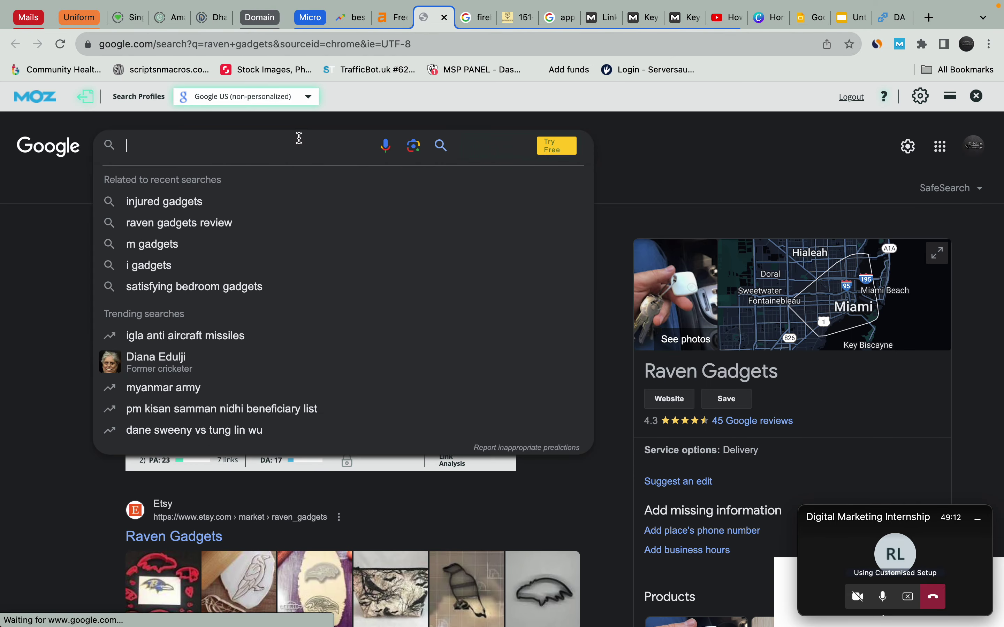
click(480, 24)
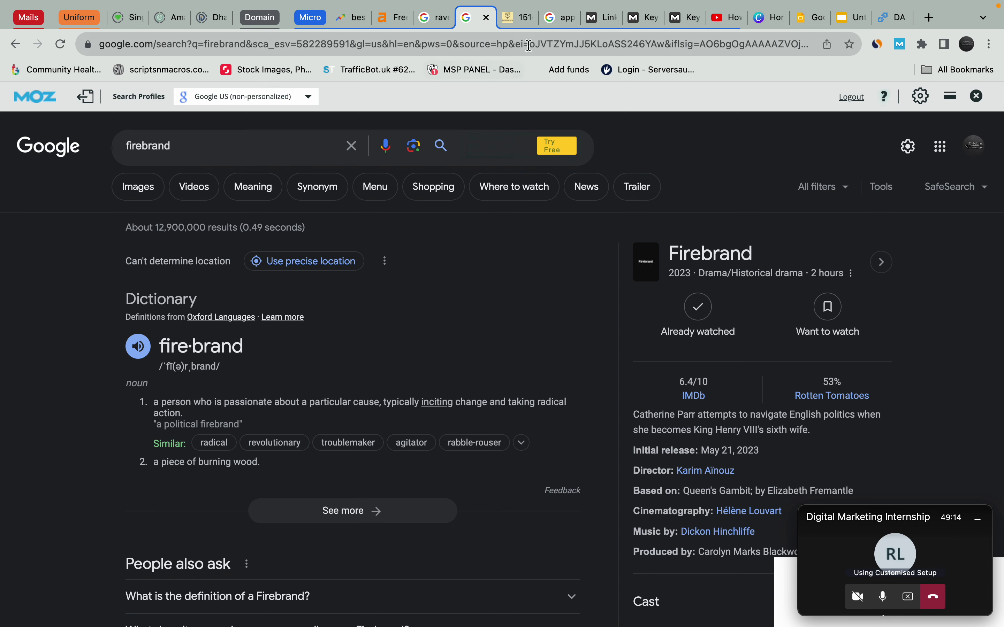
click(255, 144)
double_click(251, 145)
key(ctrl+v)
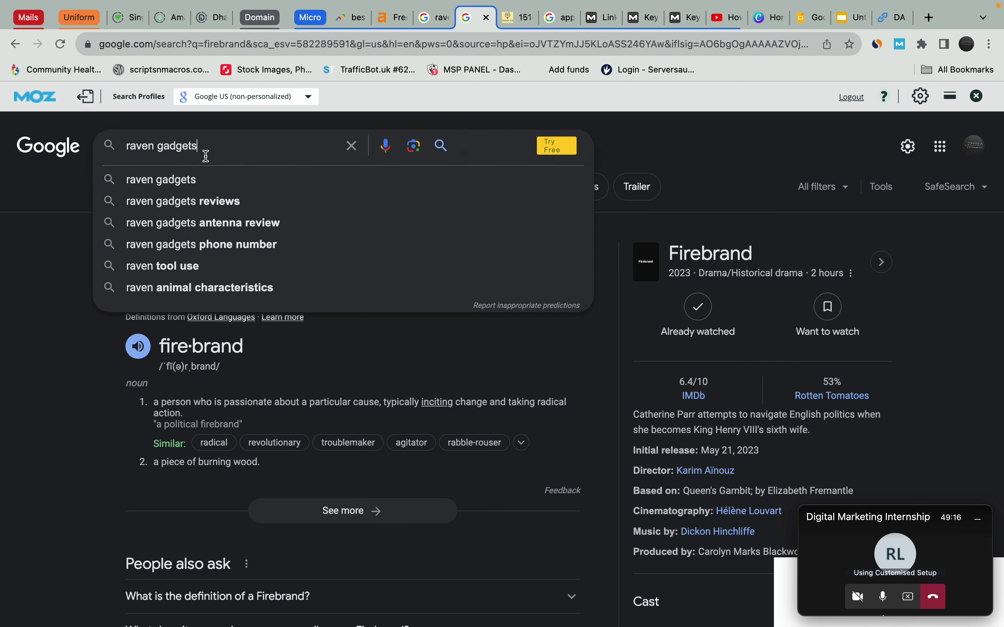
key(Return)
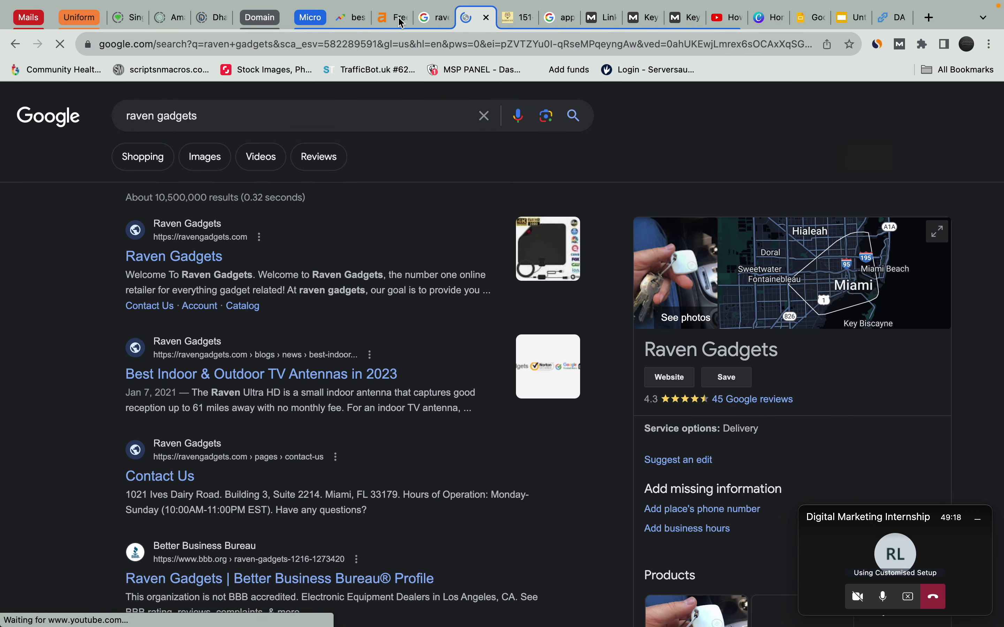
click(439, 20)
click(444, 19)
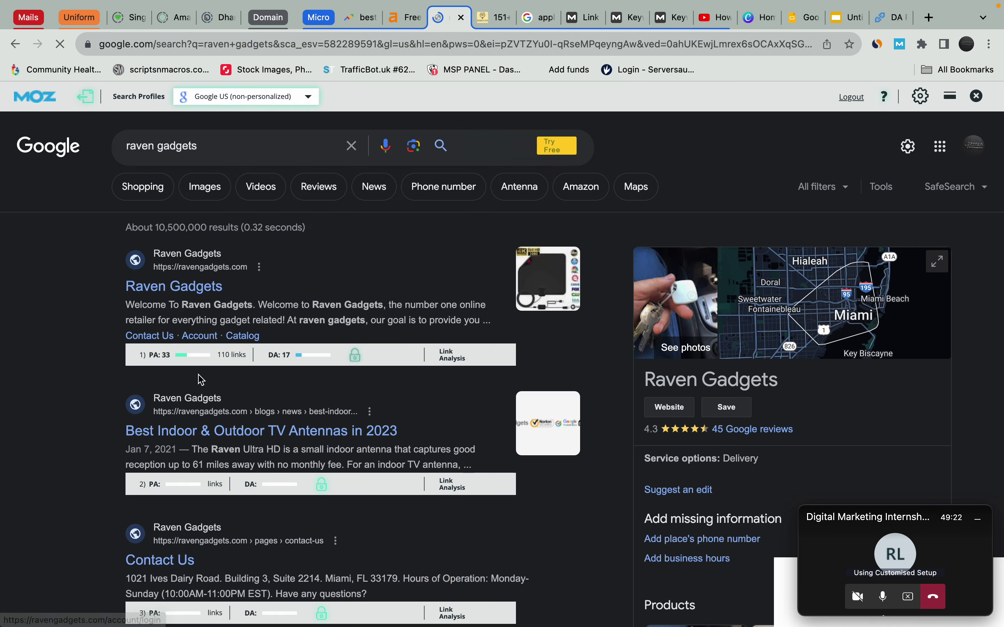
- Examine MozBar's PA, link and DA figures for the three ravengadgets.com pages ranking for "raven gadgets"
ctrl+scroll(199, 377, up, 5)
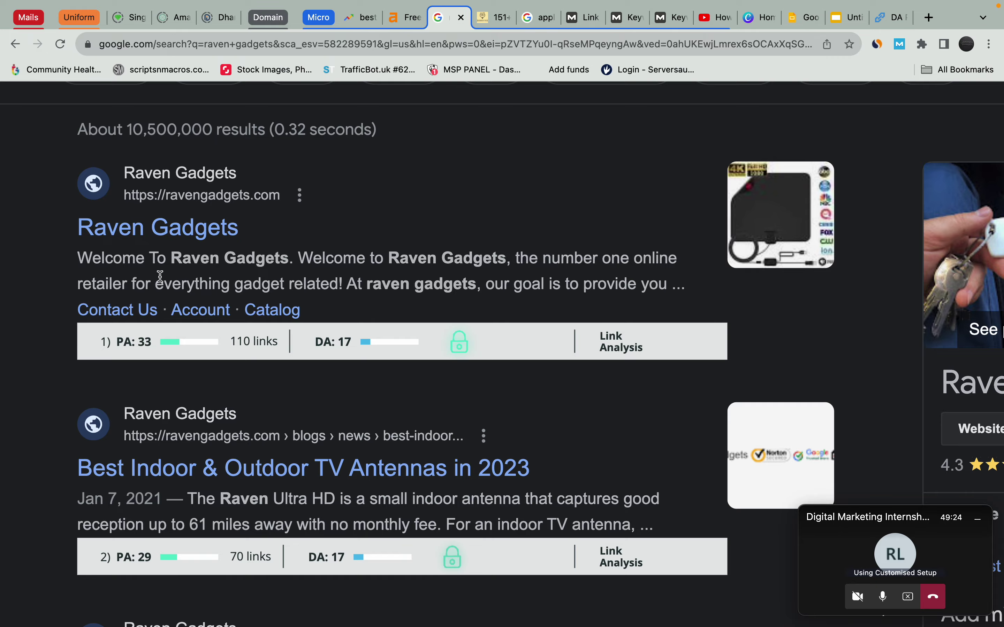
ctrl+scroll(161, 281, down, 5)
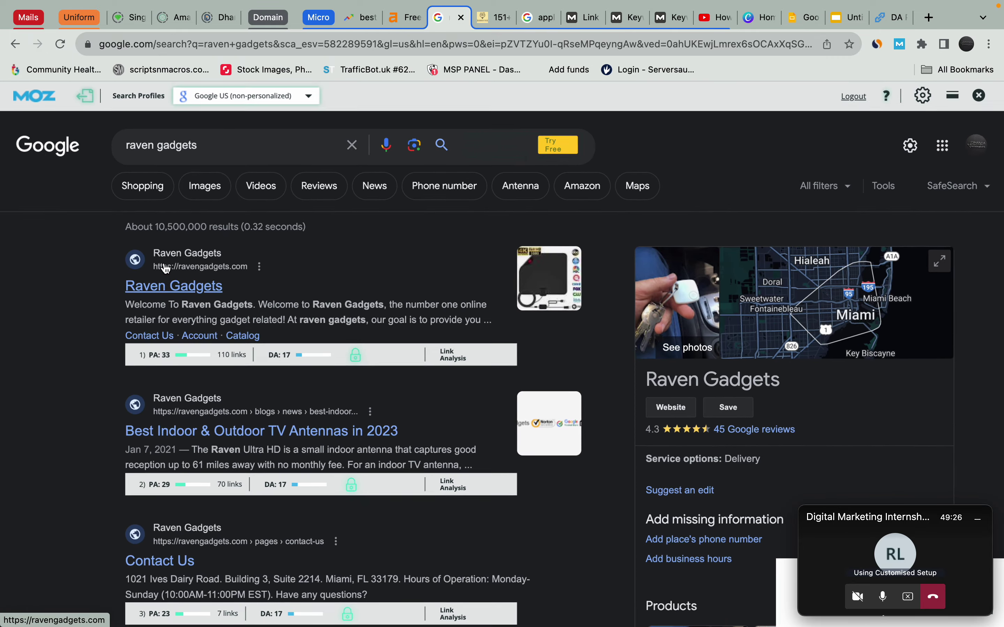
ctrl+scroll(174, 290, up, 5)
ctrl+scroll(174, 290, down, 5)
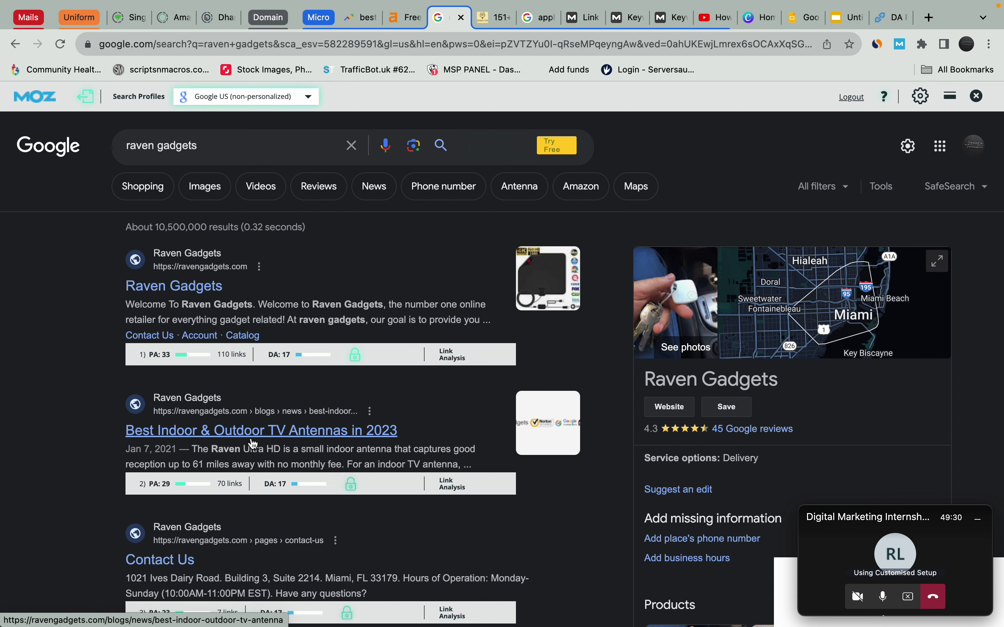
scroll(253, 443, down, 3)
scroll(253, 443, down, 4)
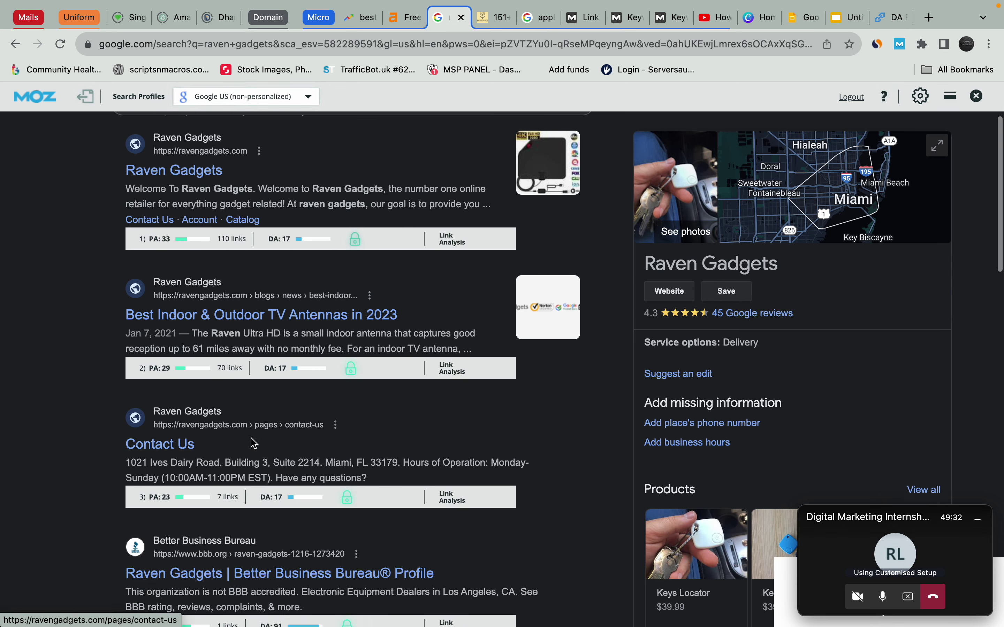
scroll(332, 162, up, 3)
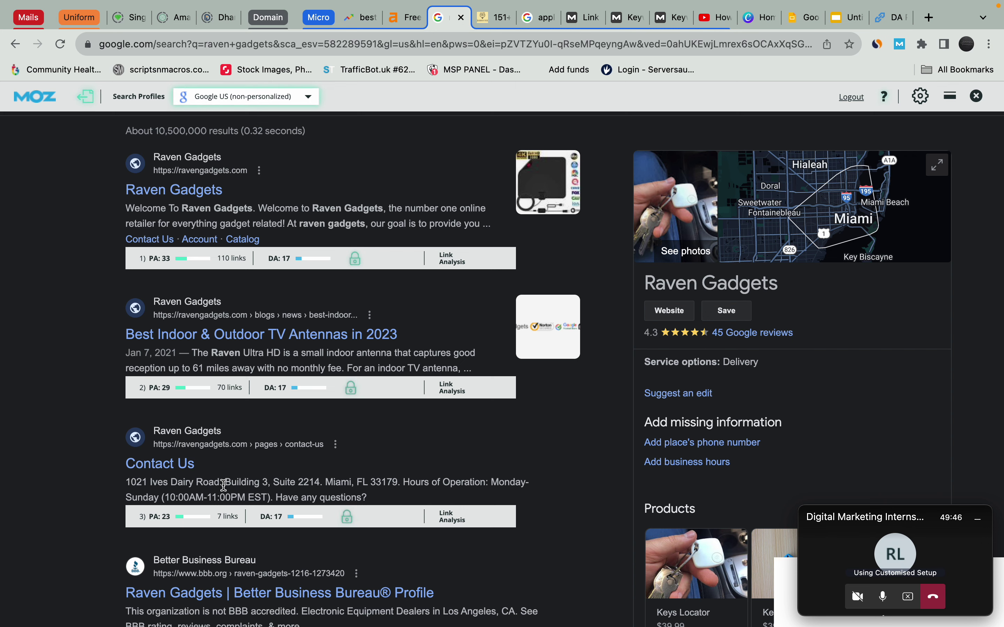
scroll(317, 371, up, 2)
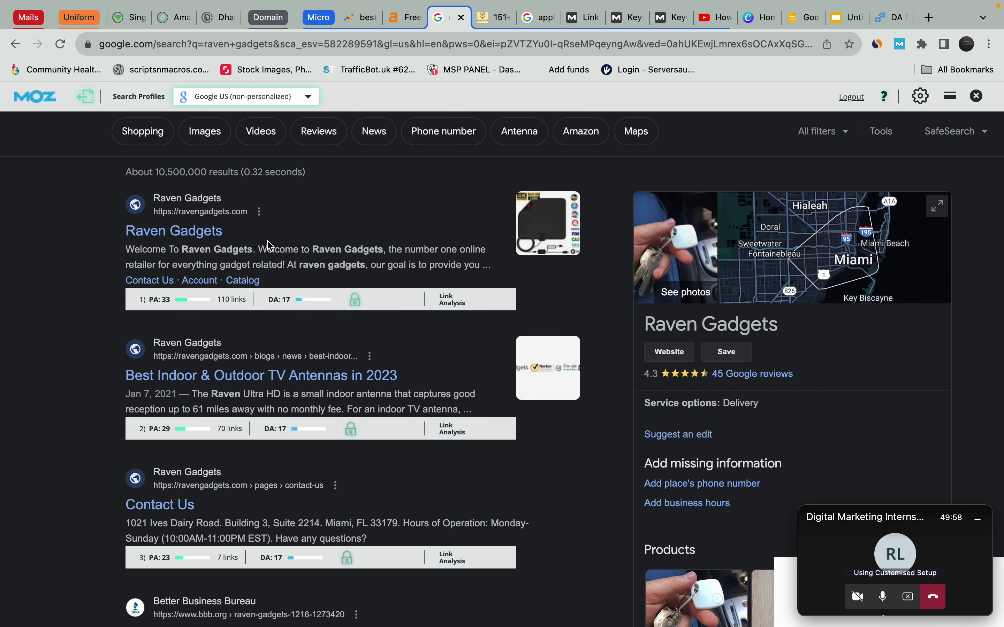
- Compare the PA and DA of the Better Business Bureau and Square results with those of the Raven Gadgets pages
scroll(268, 245, down, 5)
scroll(269, 244, down, 1)
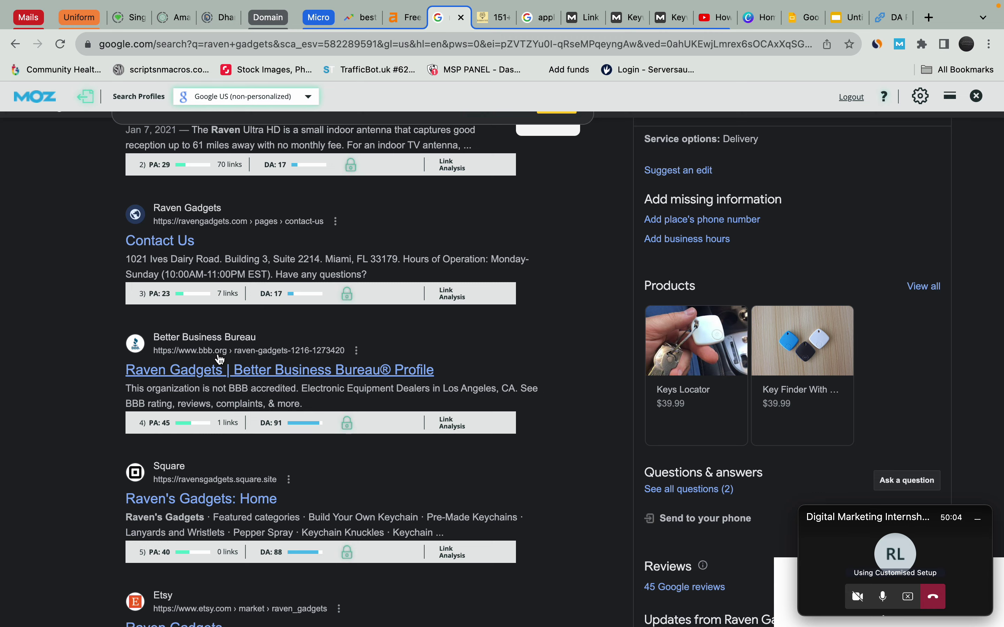
scroll(220, 400, up, 5)
scroll(220, 359, down, 5)
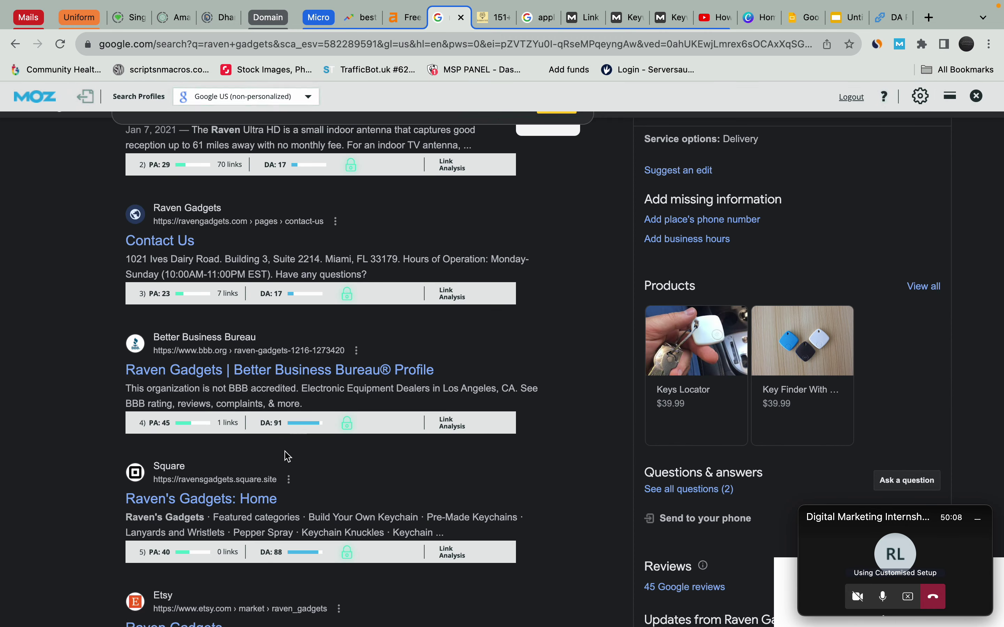
scroll(278, 455, down, 2)
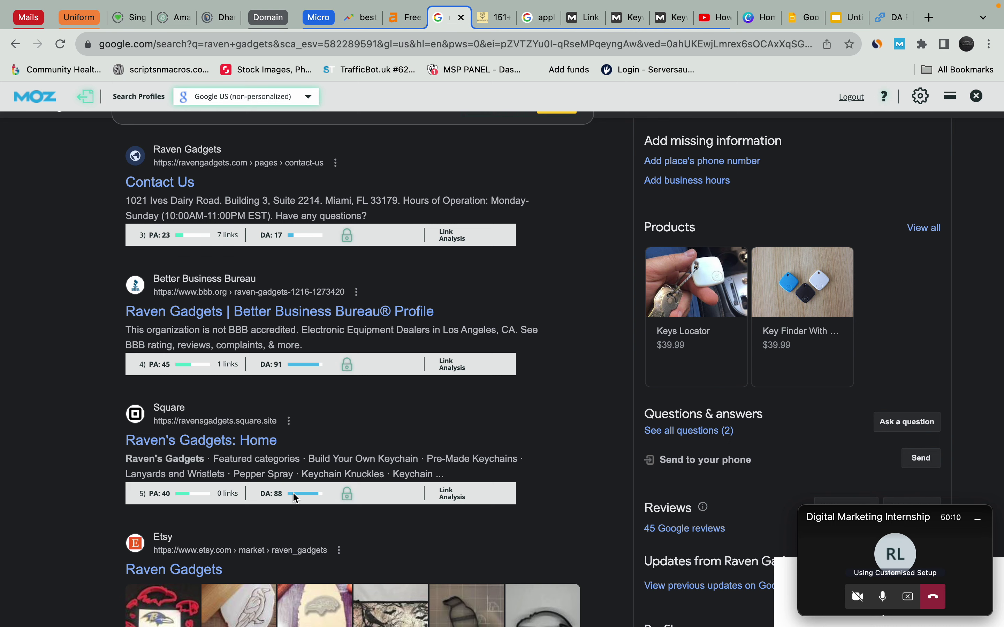
- Look through the remaining "raven gadgets" results, from Etsy, Facebook and Medium down to the listings below the related searches
scroll(272, 461, down, 1)
scroll(109, 472, down, 10)
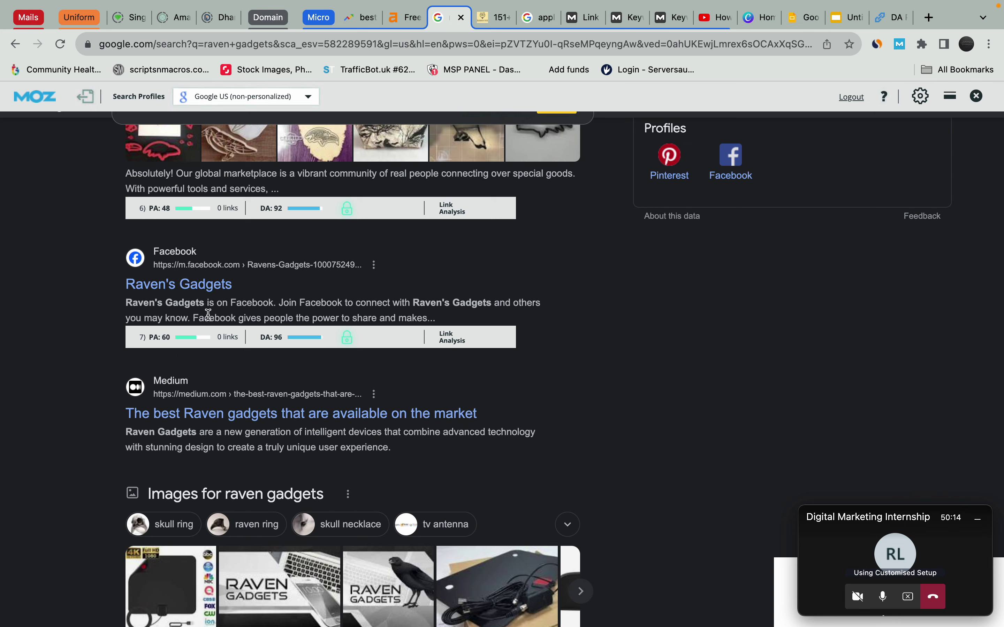
scroll(305, 347, down, 1)
scroll(303, 346, down, 1)
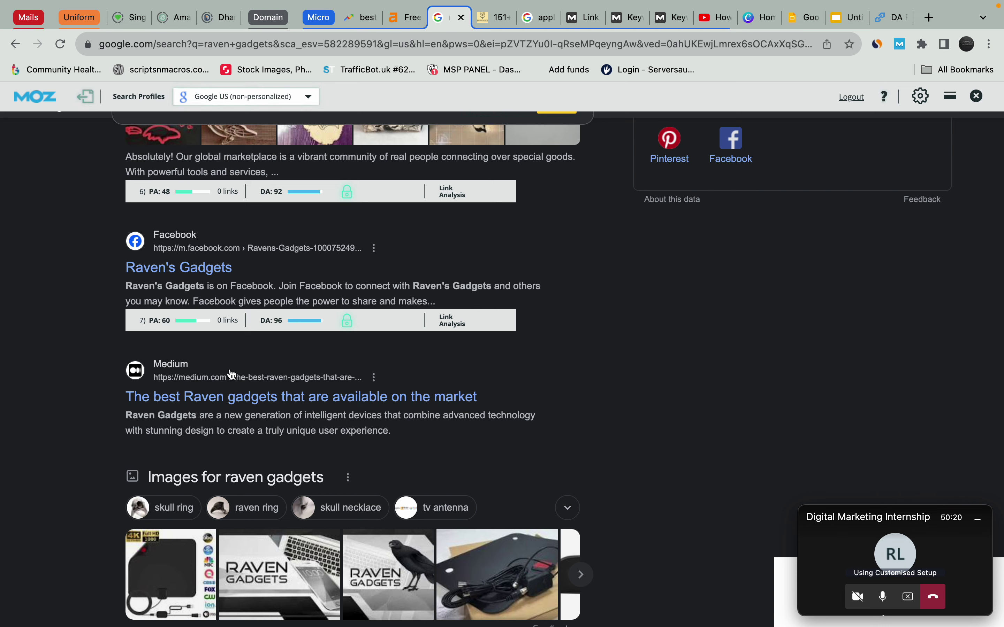
scroll(224, 385, down, 3)
scroll(310, 365, down, 10)
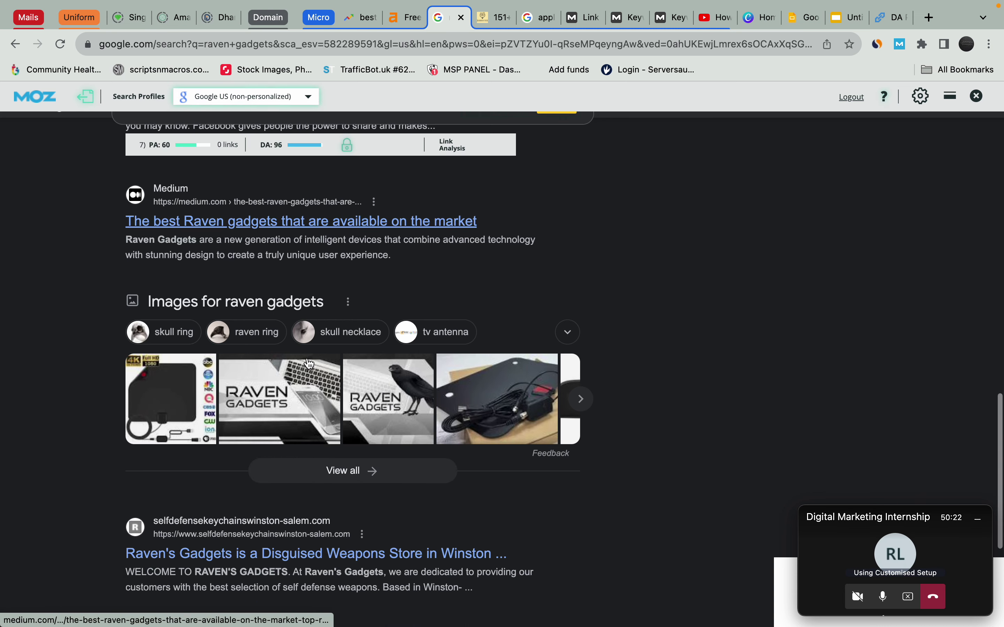
scroll(219, 316, down, 5)
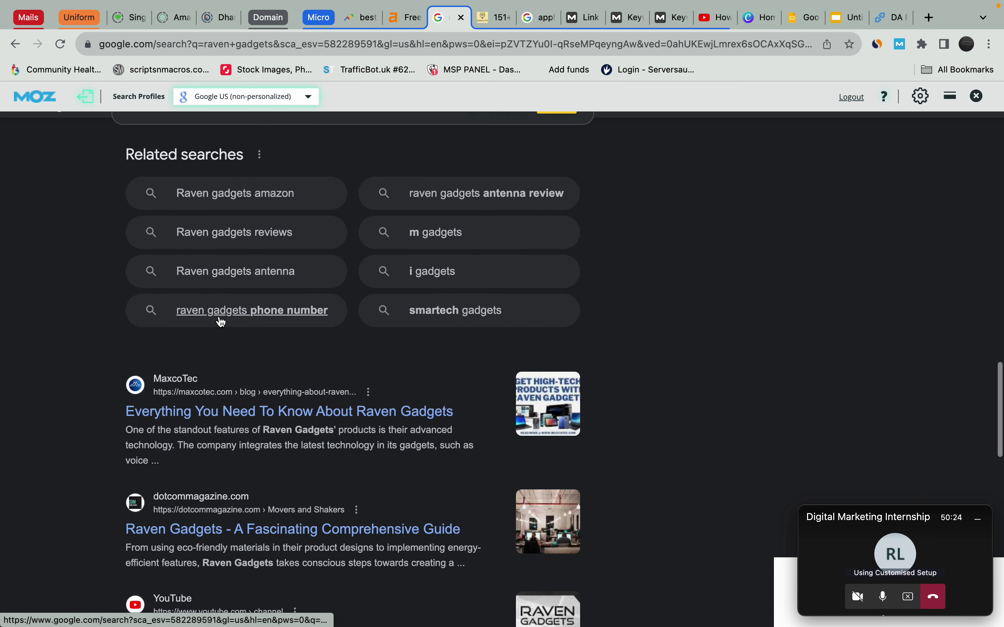
- Return from the Google results to the Ahrefs "gadgets" keyword ideas and check the volume and KD of "raven gadgets"
scroll(226, 424, up, 15)
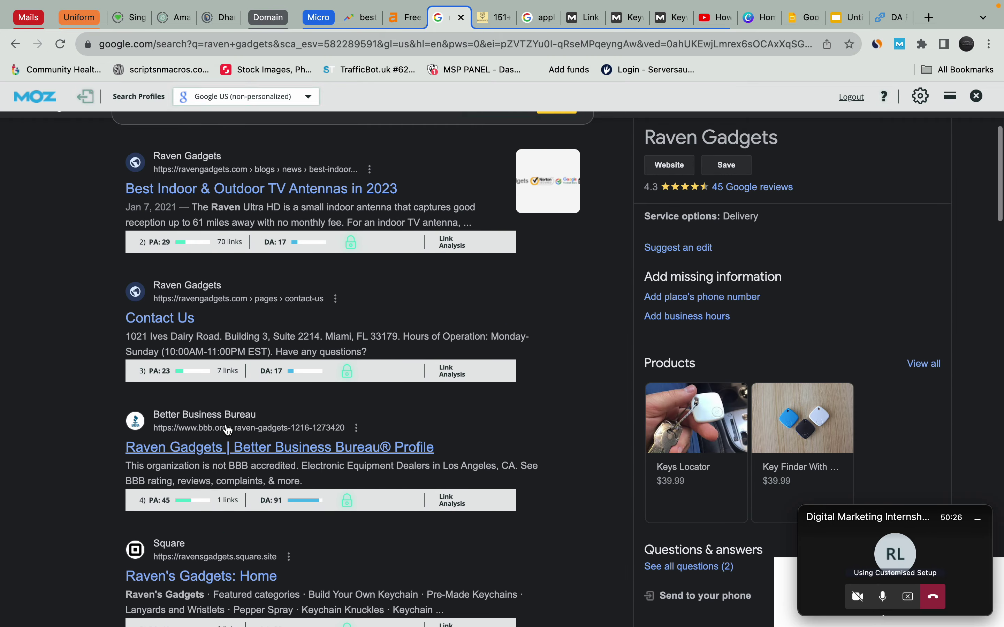
drag(206, 148, 124, 148)
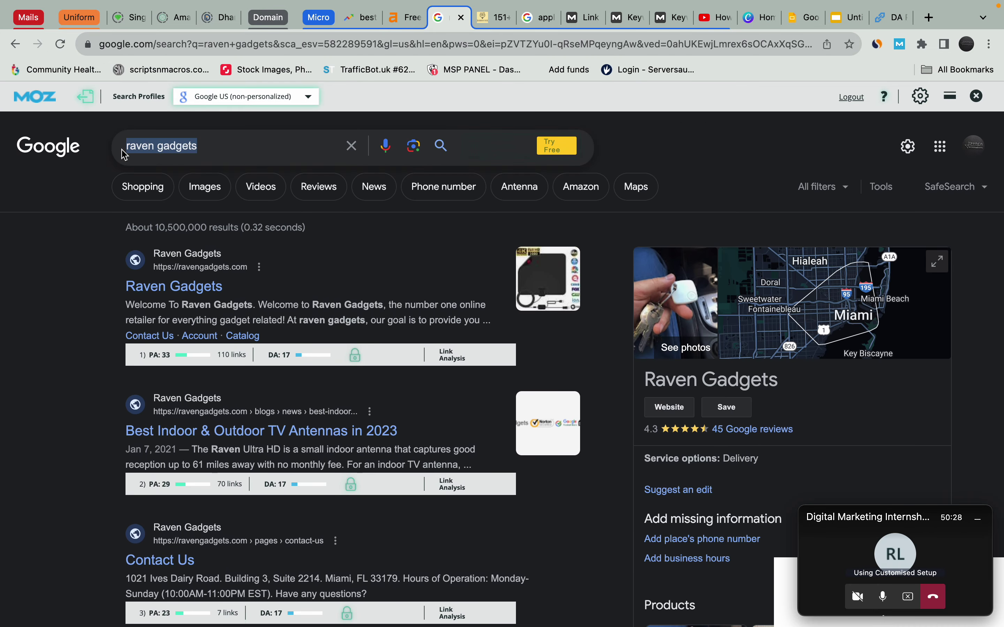
click(399, 17)
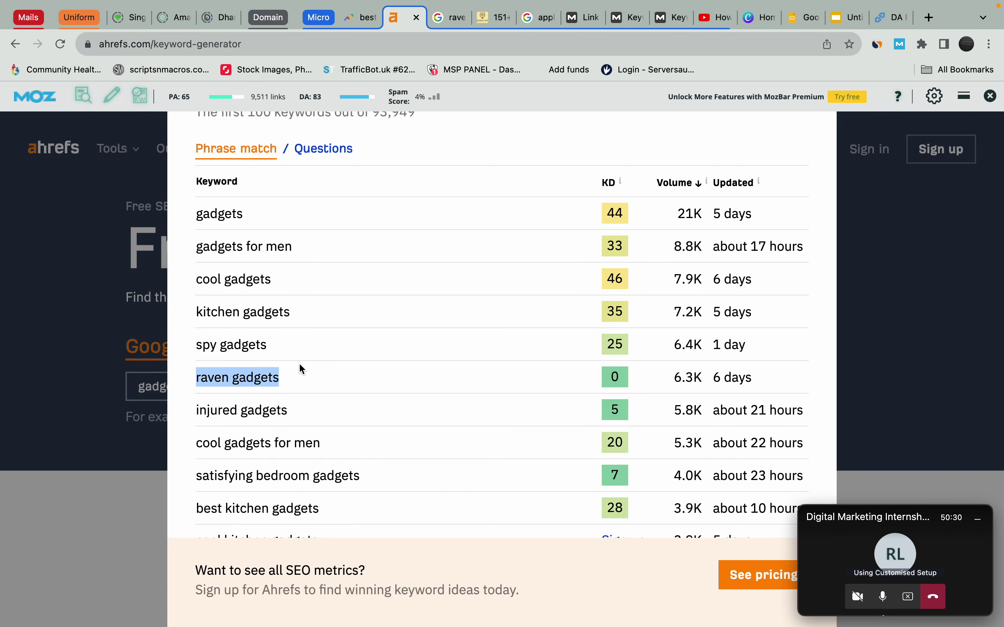
triple_click(203, 379)
drag(701, 375, 648, 373)
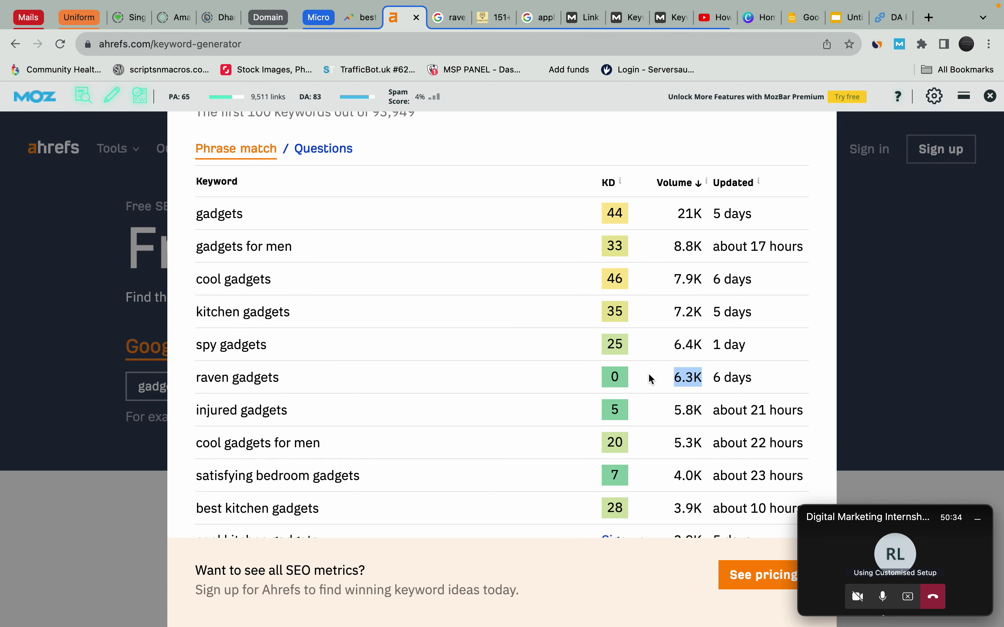
scroll(648, 372, up, 2)
drag(647, 421, 595, 421)
scroll(596, 421, down, 1)
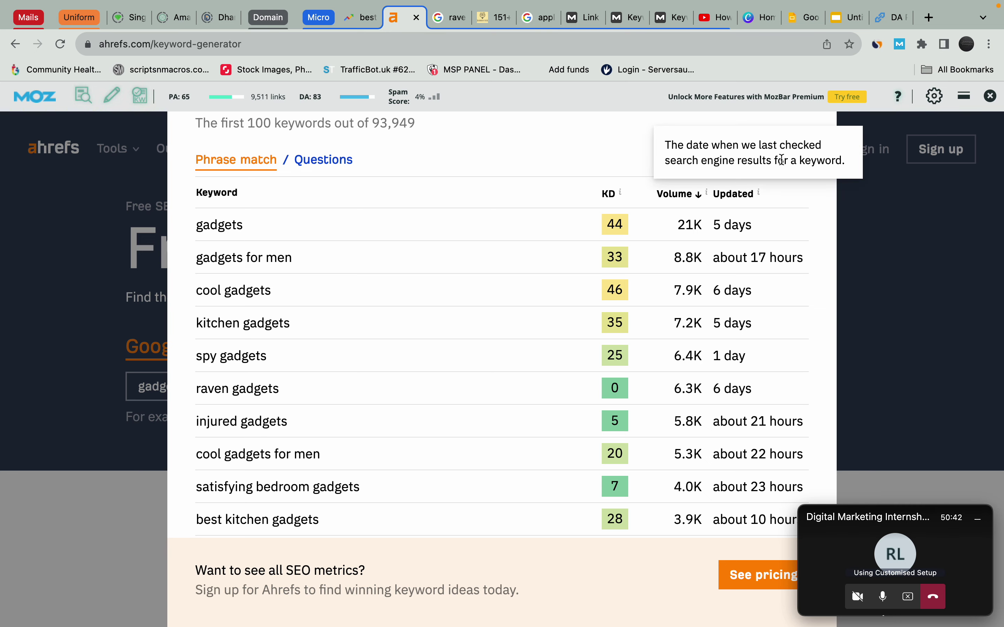
- Close the "gadgets" keyword ideas and generate new ideas for "raven gadgets" on Google in the United States
scroll(791, 137, up, 1)
click(800, 129)
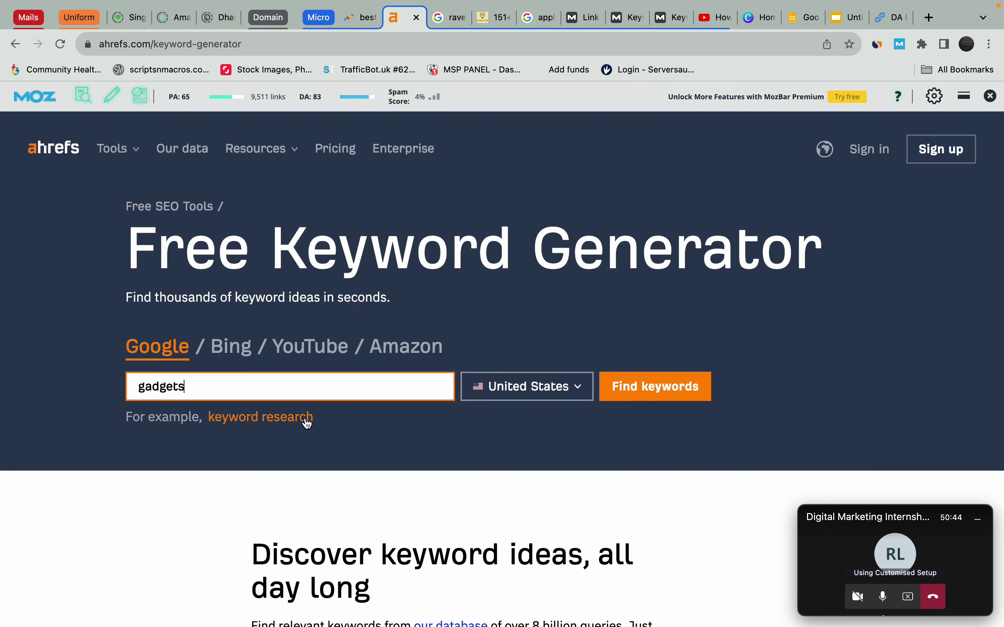
key(super+a)
text(raven gadgets)
key(Return)
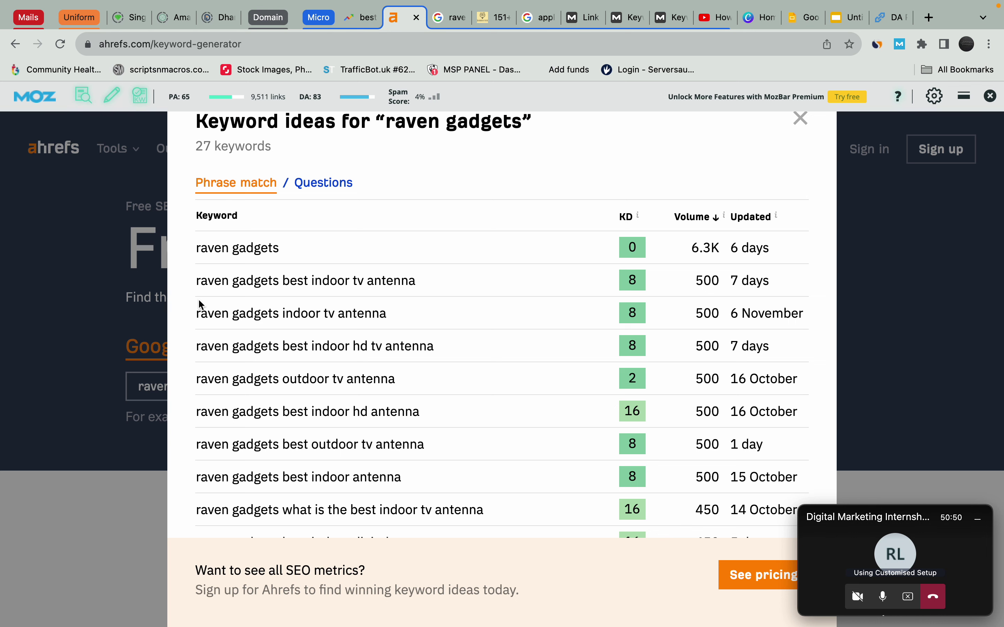
- Look through the KD and volume of the "raven gadgets" variations, such as "raven gadgets best indoor tv antenna"
drag(209, 278, 404, 284)
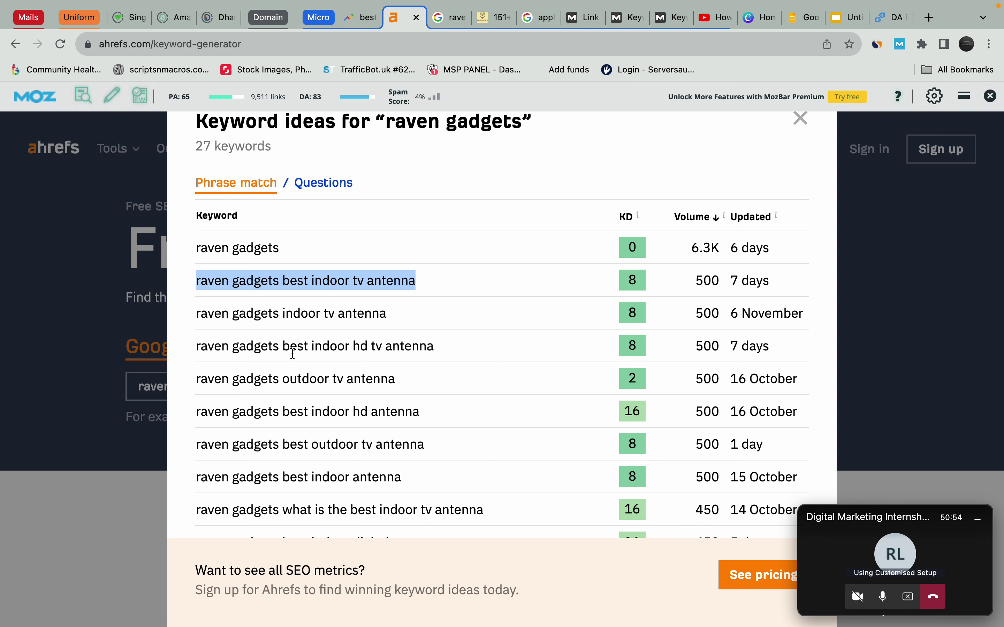
scroll(309, 413, down, 3)
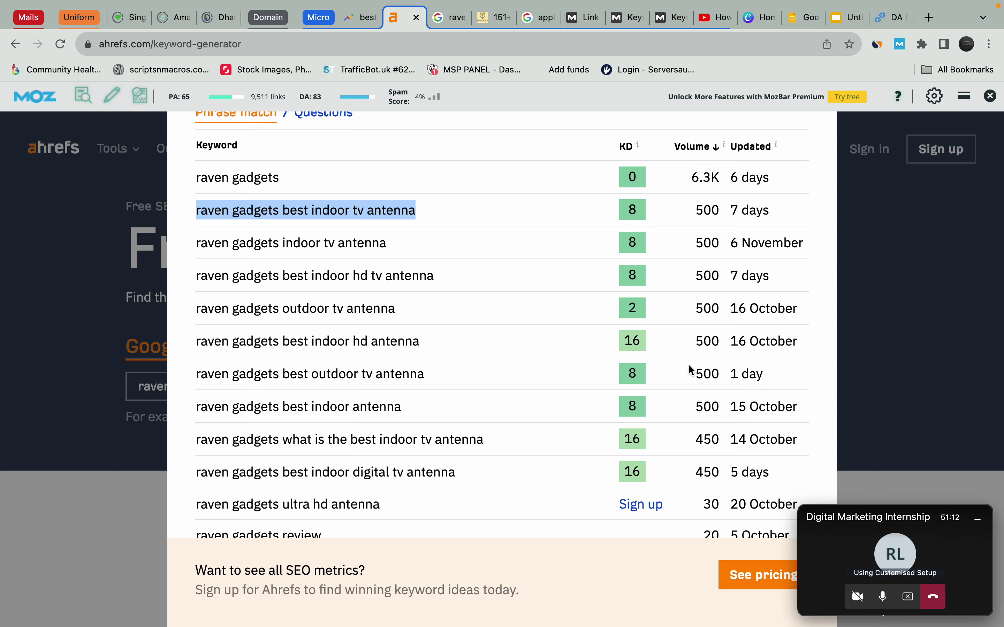
key(ctrl+Left)
key(ctrl+Right)
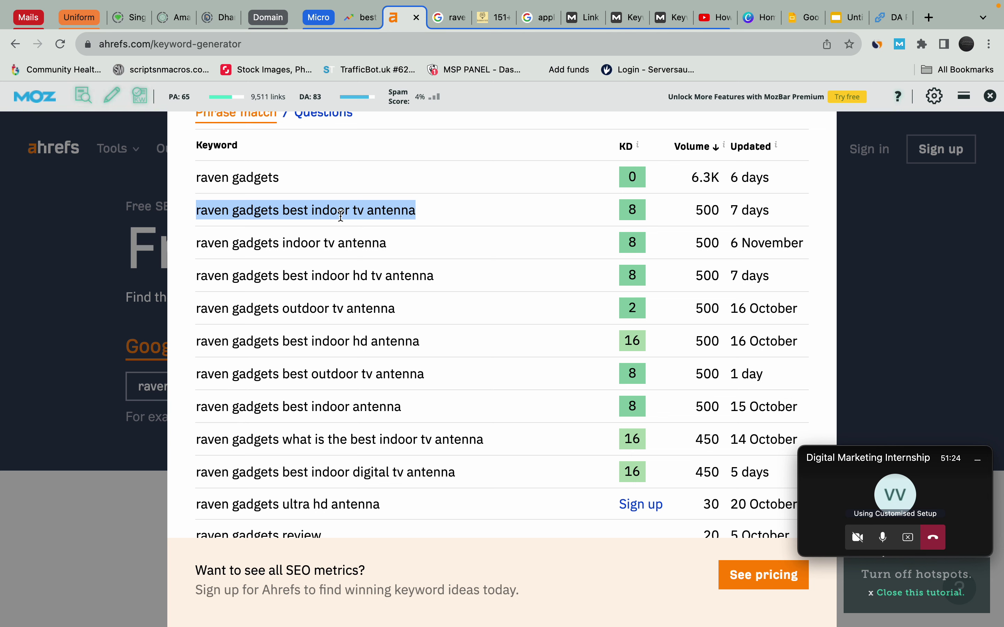
- Close the "raven gadgets" ideas and generate keyword ideas for "mountain riding" instead
scroll(598, 296, up, 2)
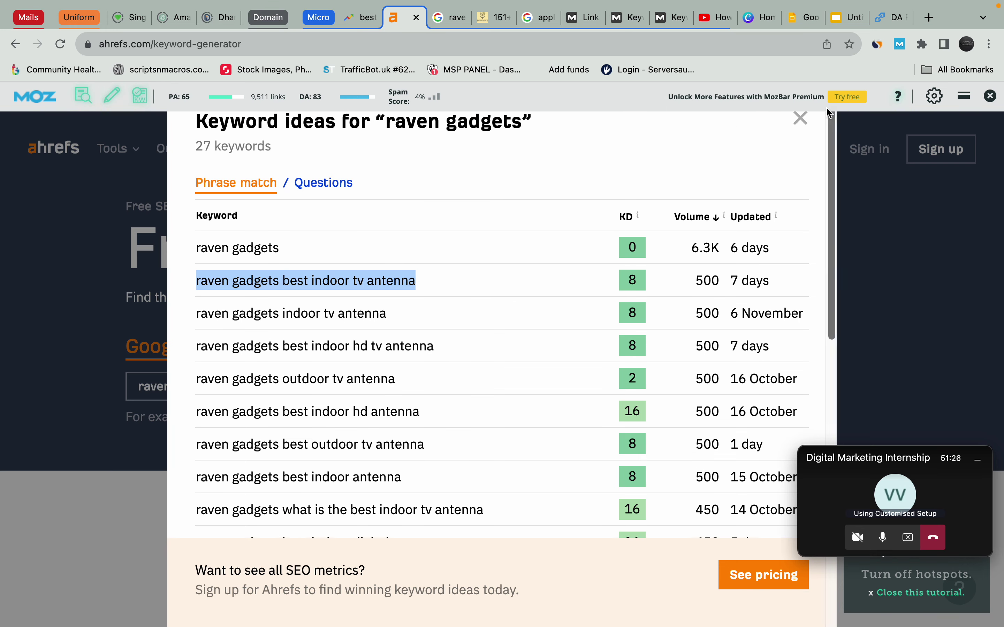
click(799, 120)
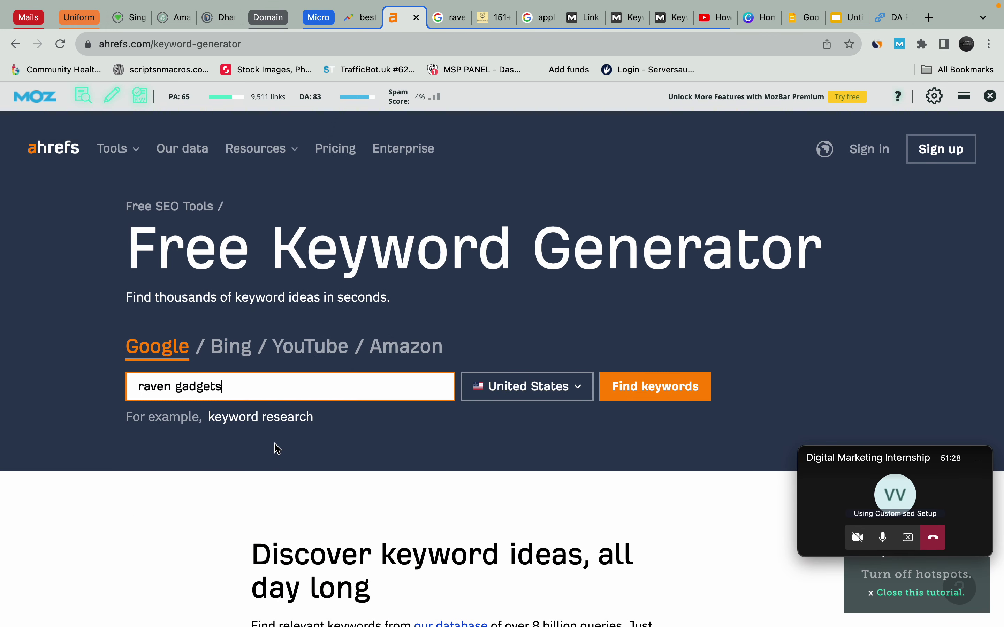
key(super+a)
key(BackSpace)
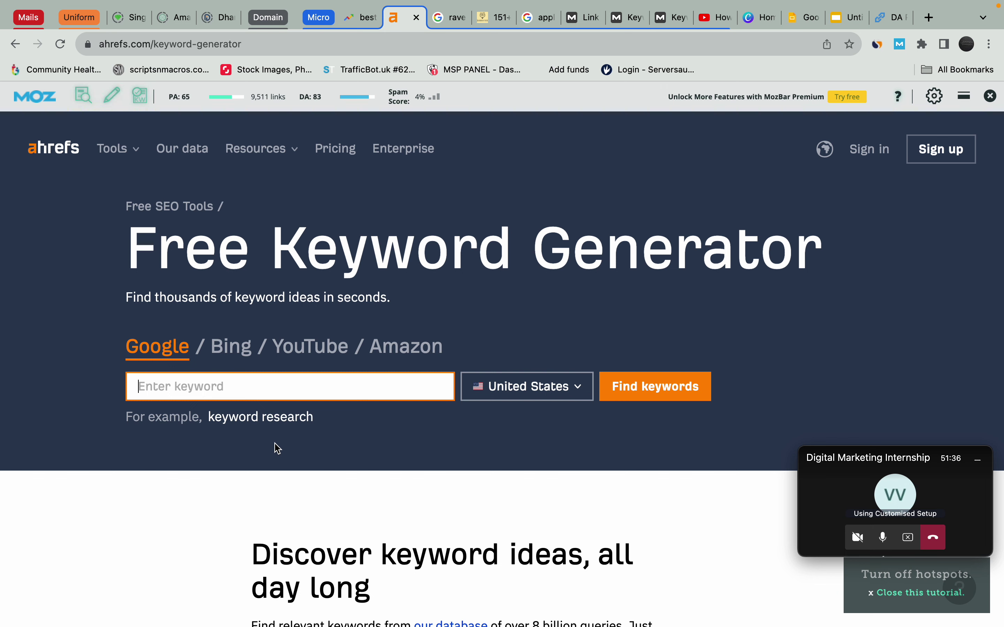
text(mountin)
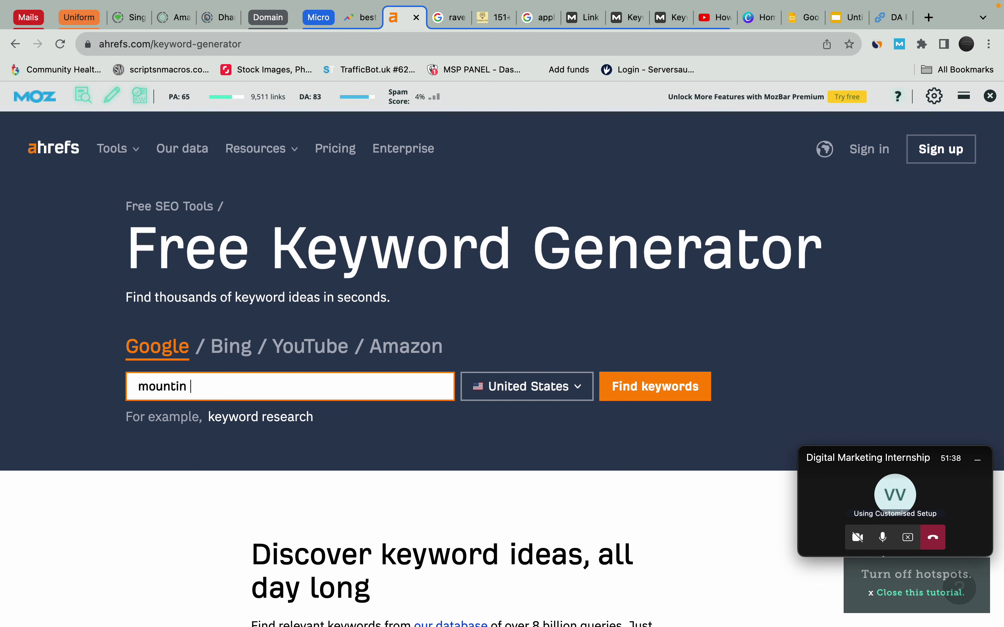
key(BackSpace)
text(ain biking)
key(alt+BackSpace)
text(riding)
key(Return)
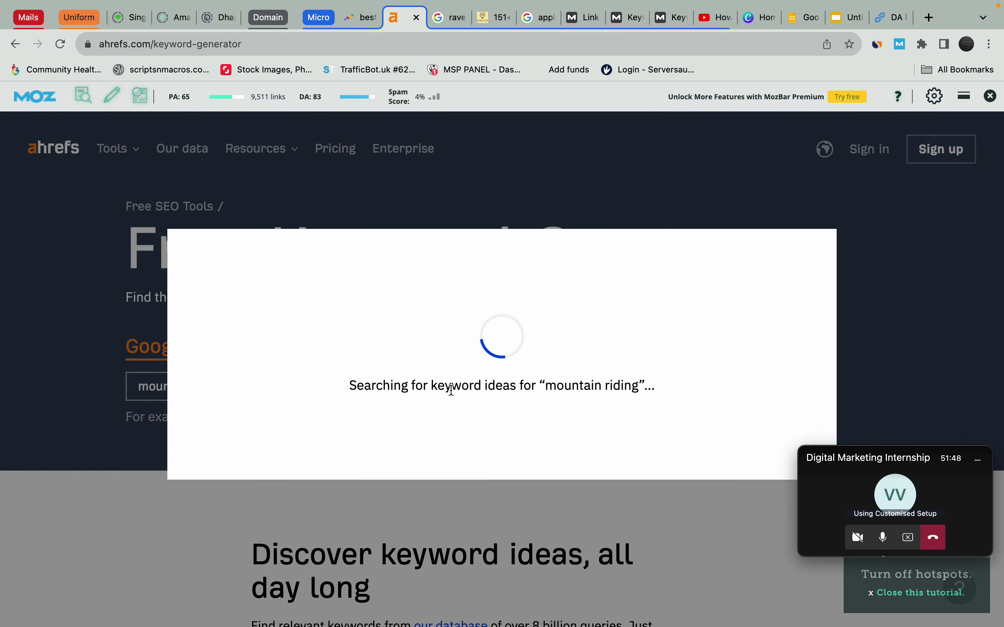
- Skim the "mountain riding" keyword ideas and examine the volume and KD of "smoky mountain riding stables"
scroll(414, 432, down, 1)
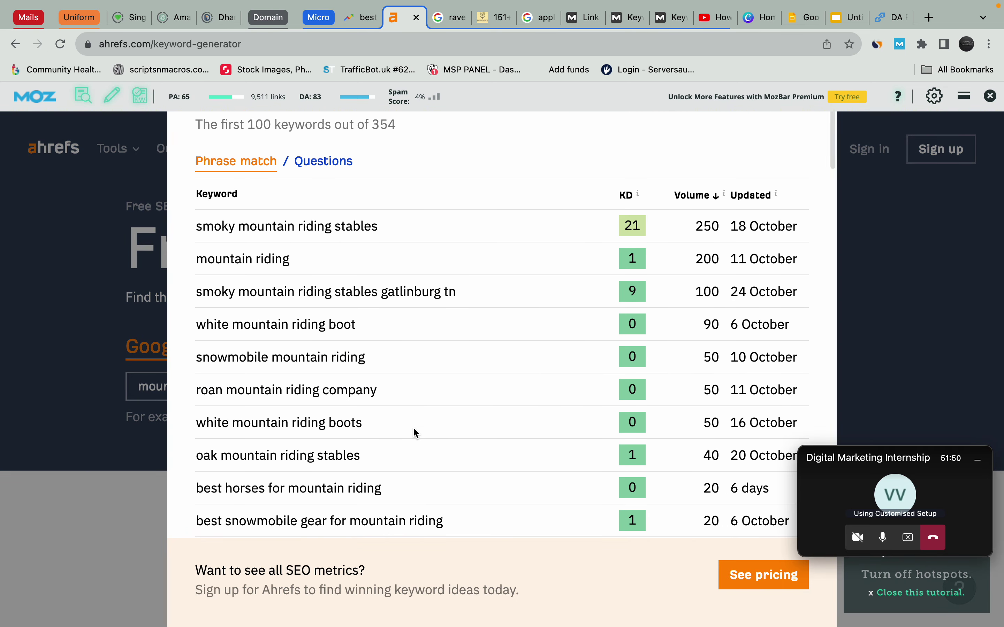
scroll(633, 424, down, 1)
scroll(632, 424, down, 4)
scroll(632, 423, up, 5)
double_click(714, 249)
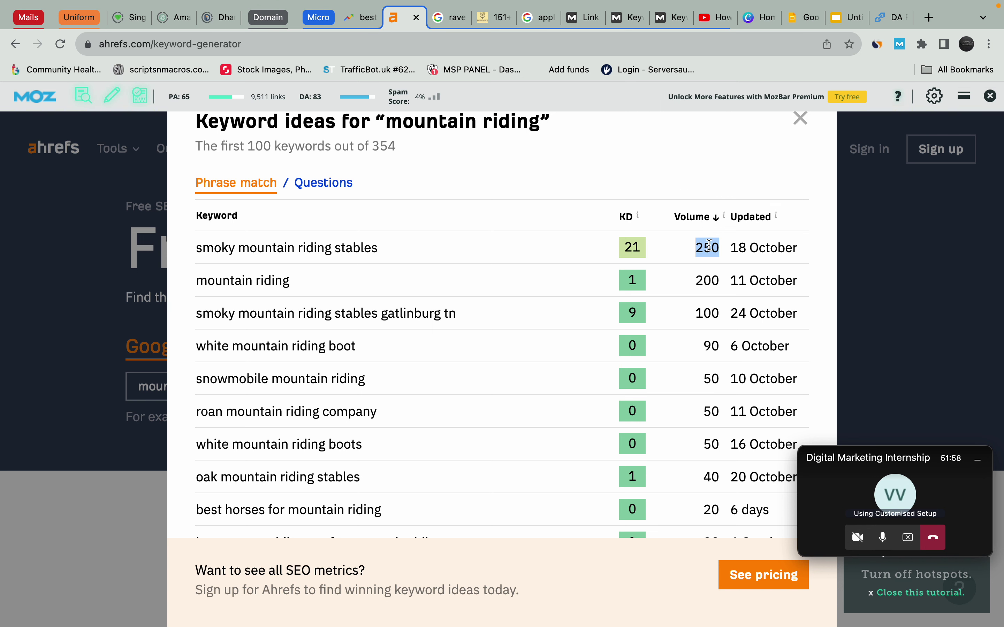
double_click(631, 248)
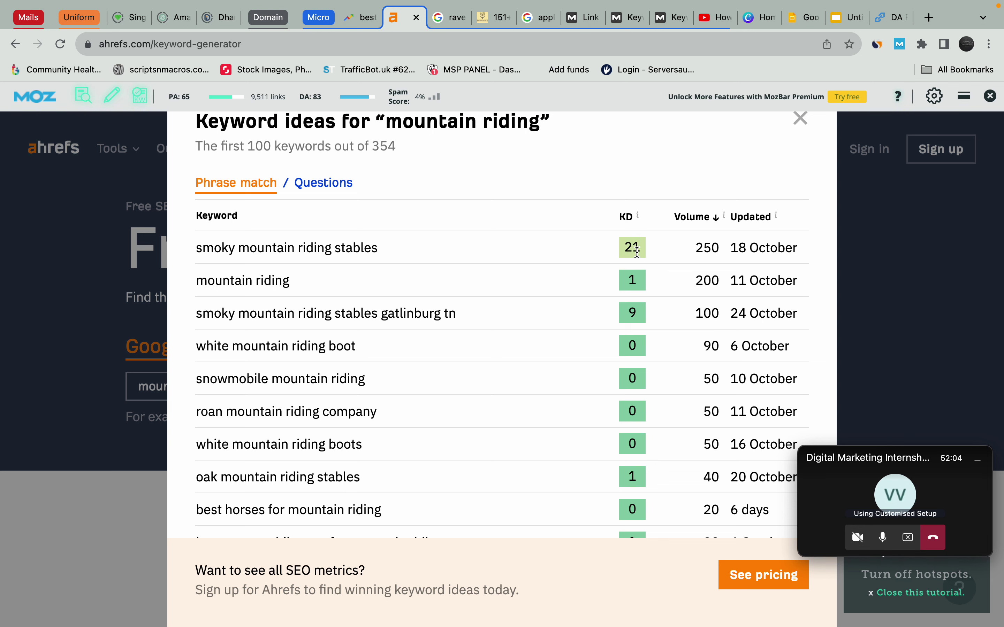
double_click(637, 249)
triple_click(228, 245)
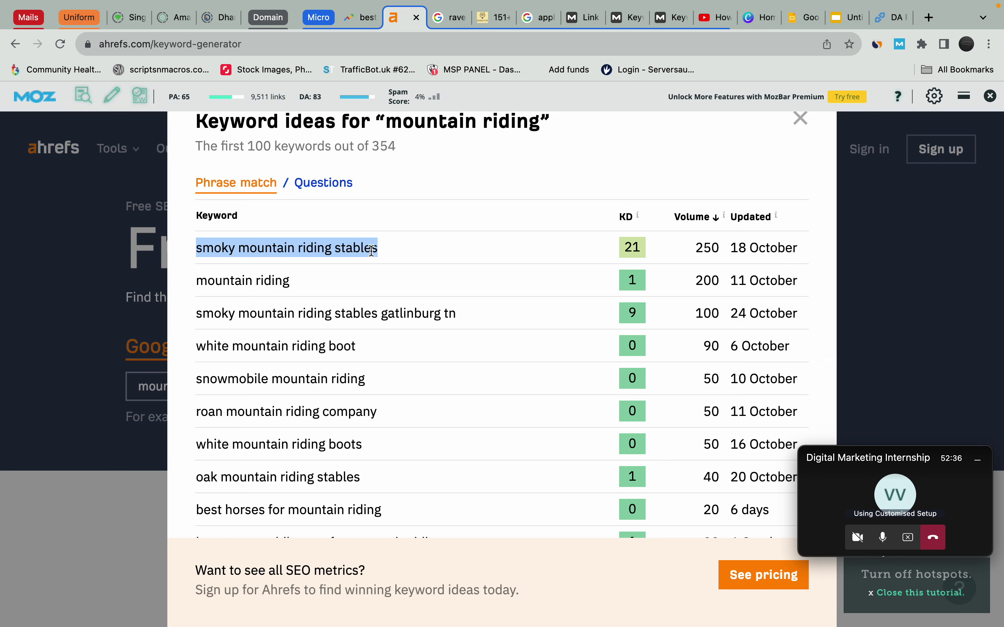
scroll(620, 314, up, 3)
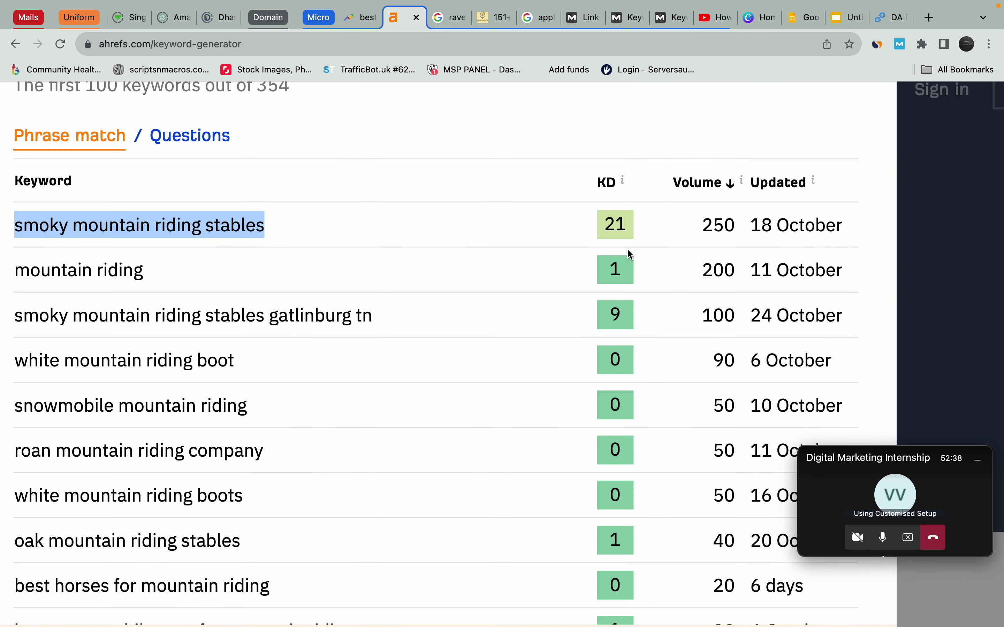
drag(636, 224, 607, 223)
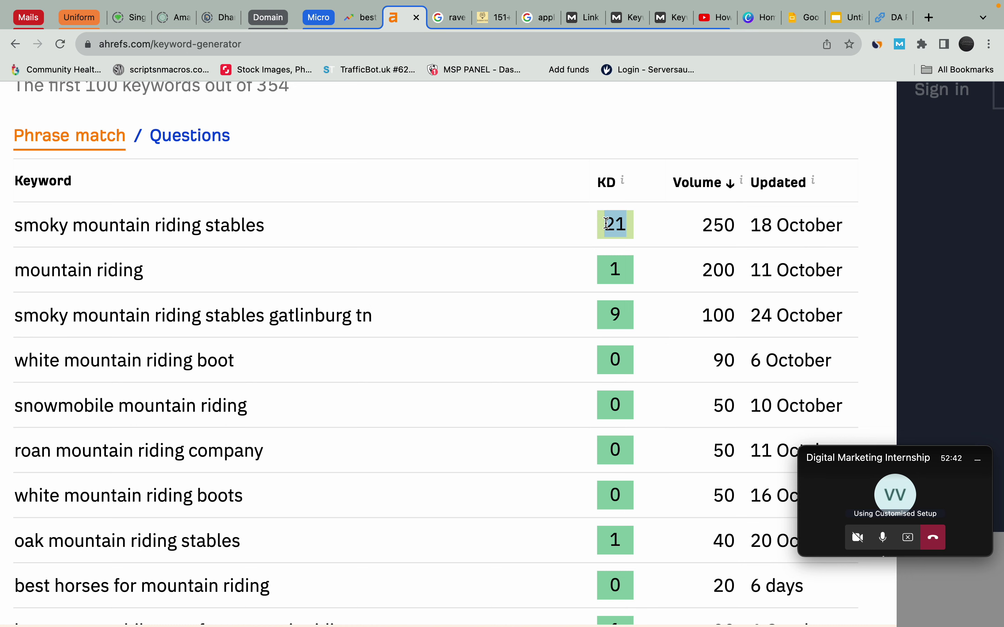
click(606, 223)
scroll(676, 309, down, 3)
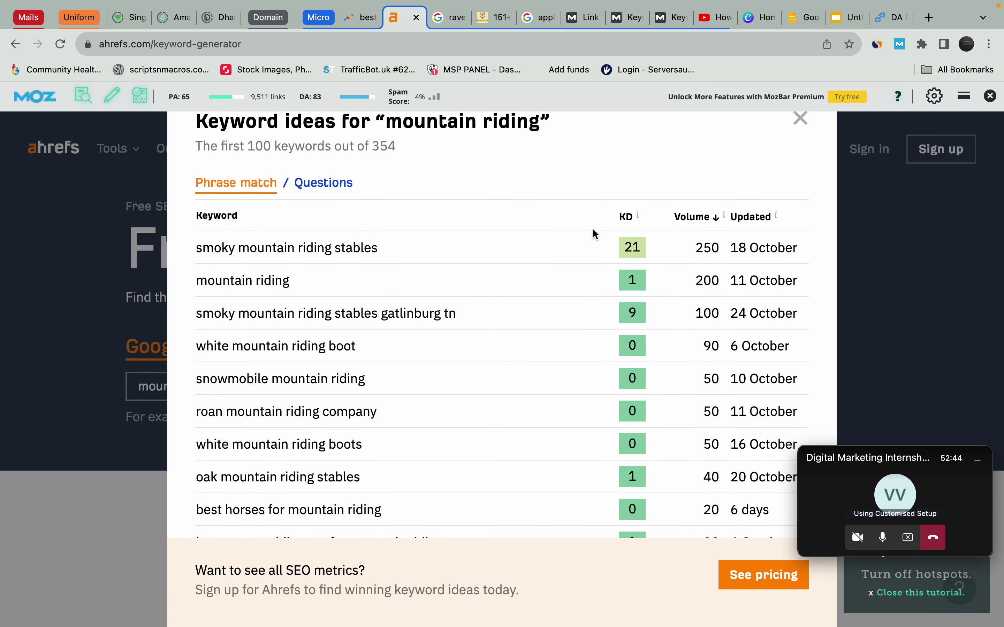
- Examine the KD, volume and update date of the exact keyword "mountain riding" in the list
double_click(216, 282)
drag(215, 282, 268, 283)
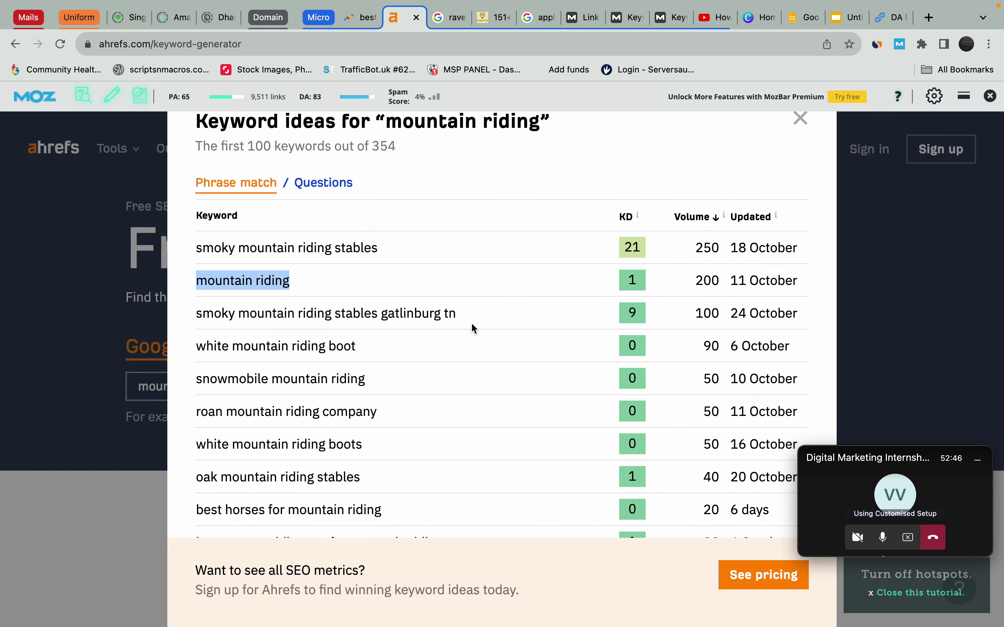
click(630, 286)
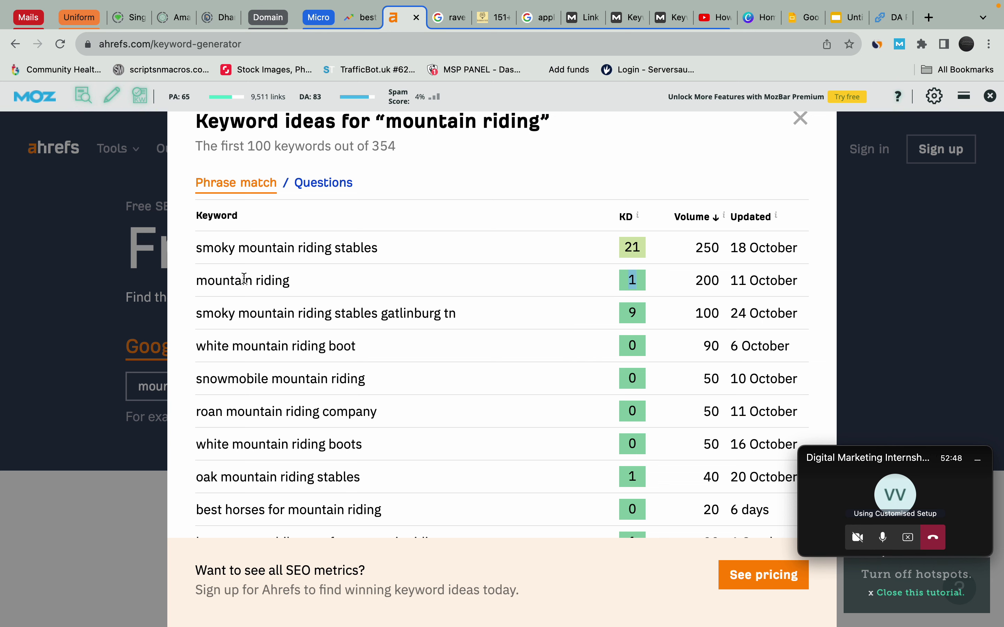
drag(195, 281, 781, 281)
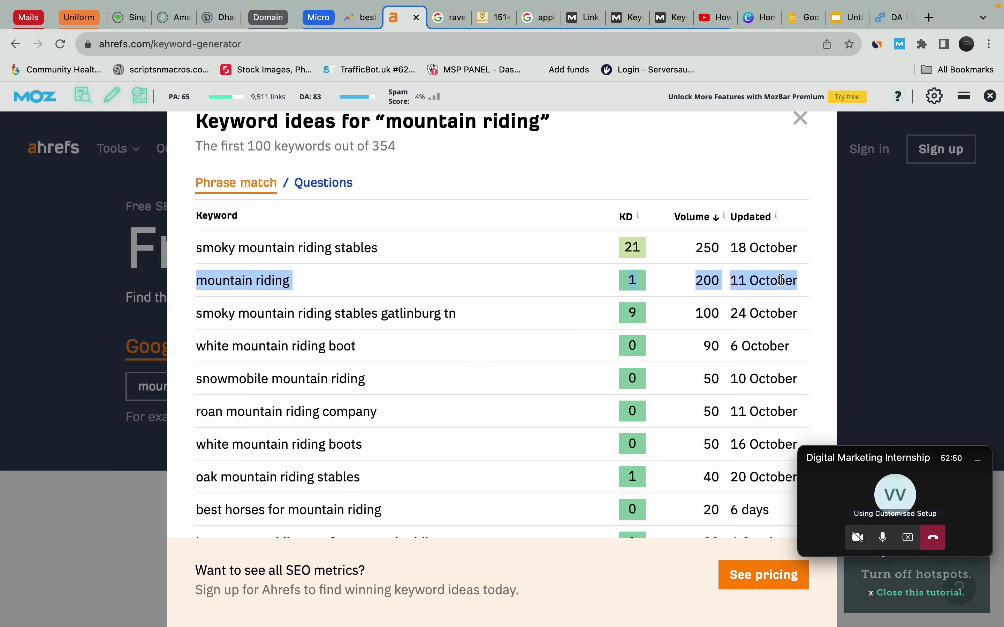
scroll(647, 299, up, 3)
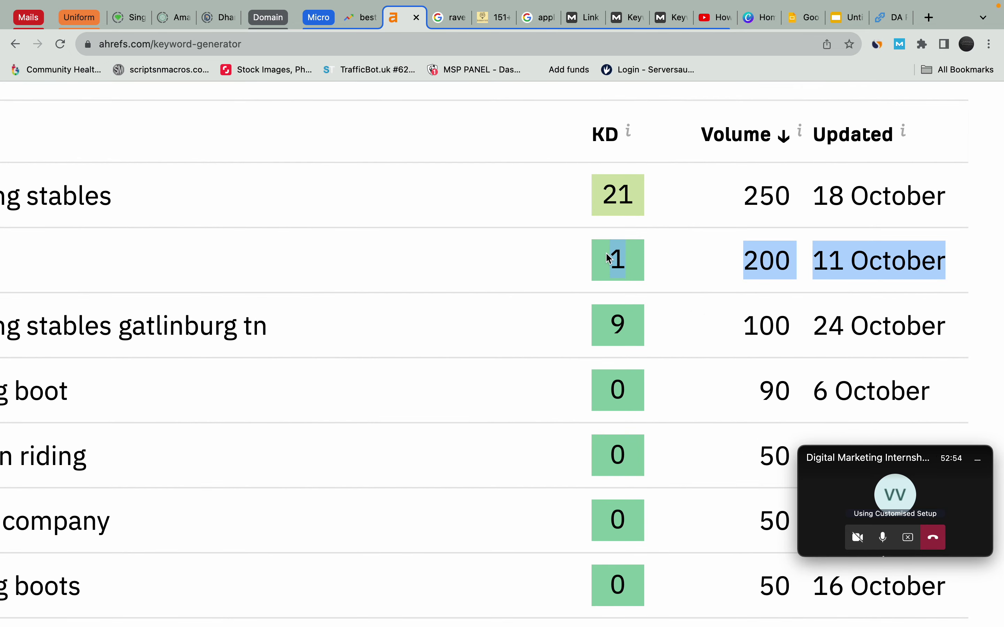
scroll(627, 277, down, 3)
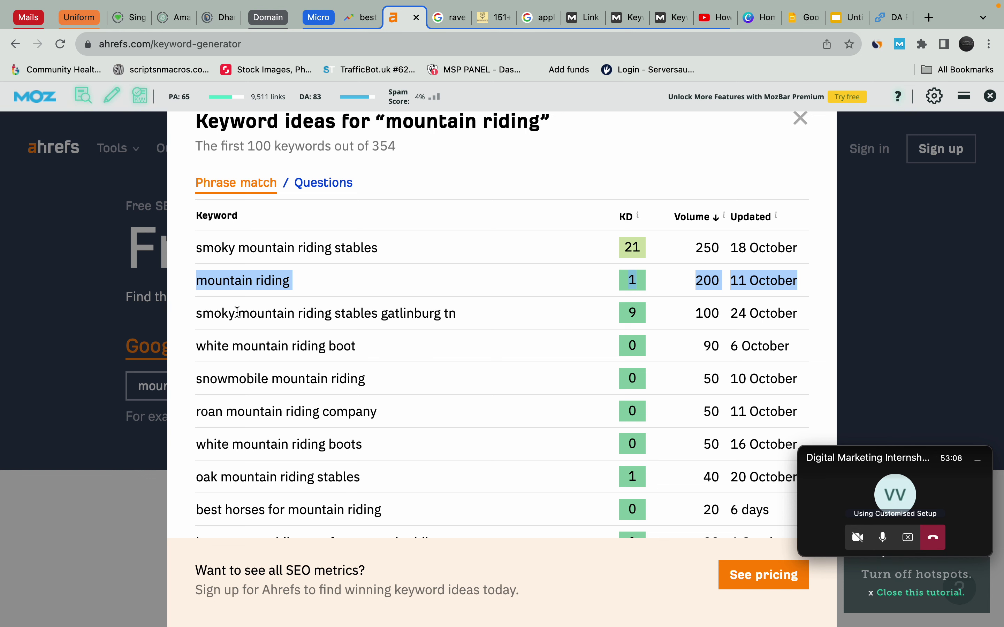
- Search Google for the listed keyword "smoky mountain riding stables gatlinburg tn" directly from the keyword ideas
click(225, 313)
drag(225, 313, 416, 316)
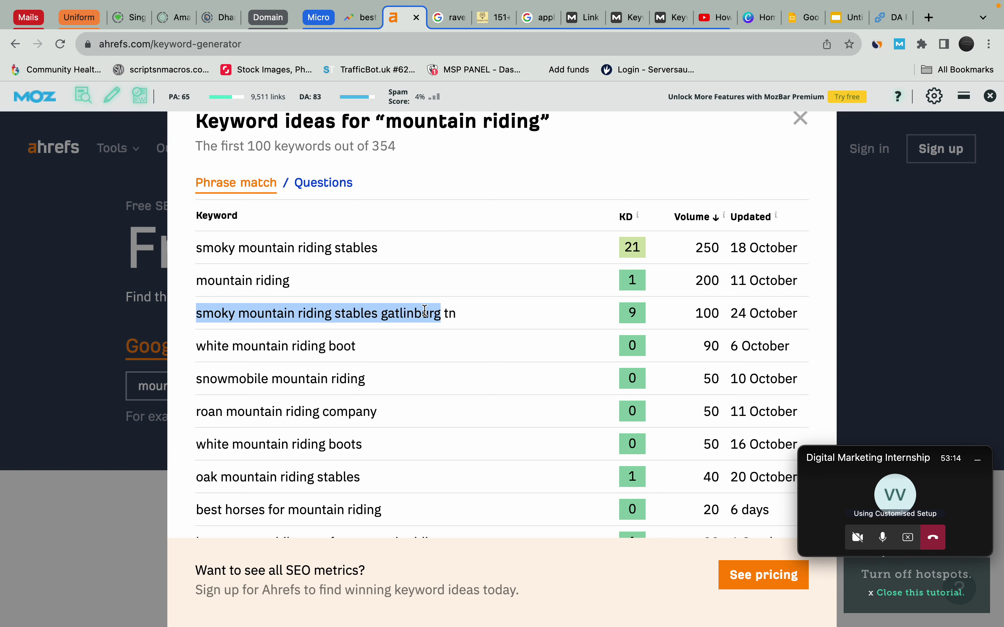
click(443, 314)
drag(456, 314, 198, 314)
right_click(206, 312)
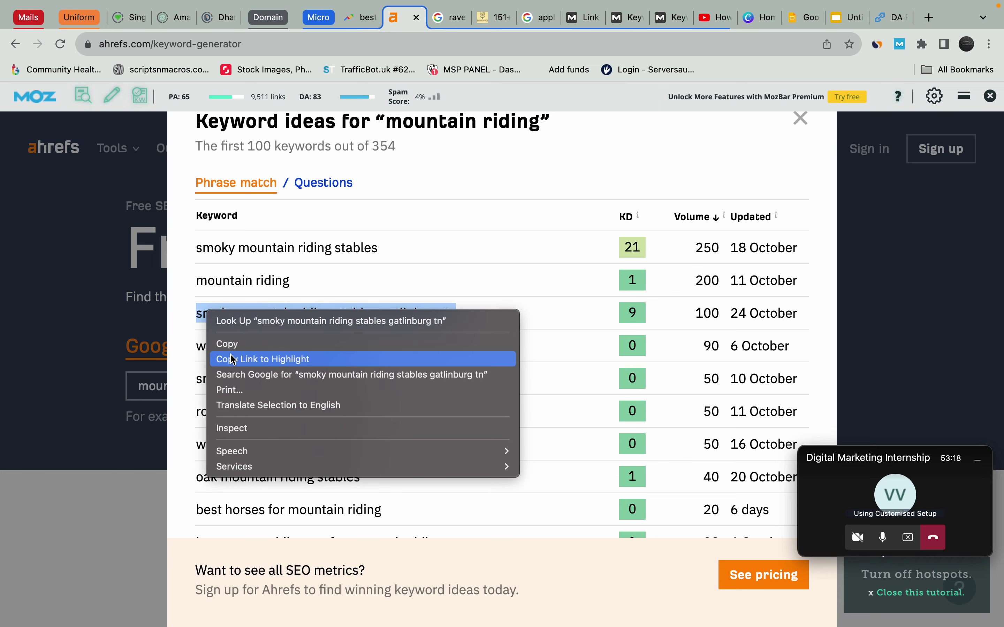
click(291, 373)
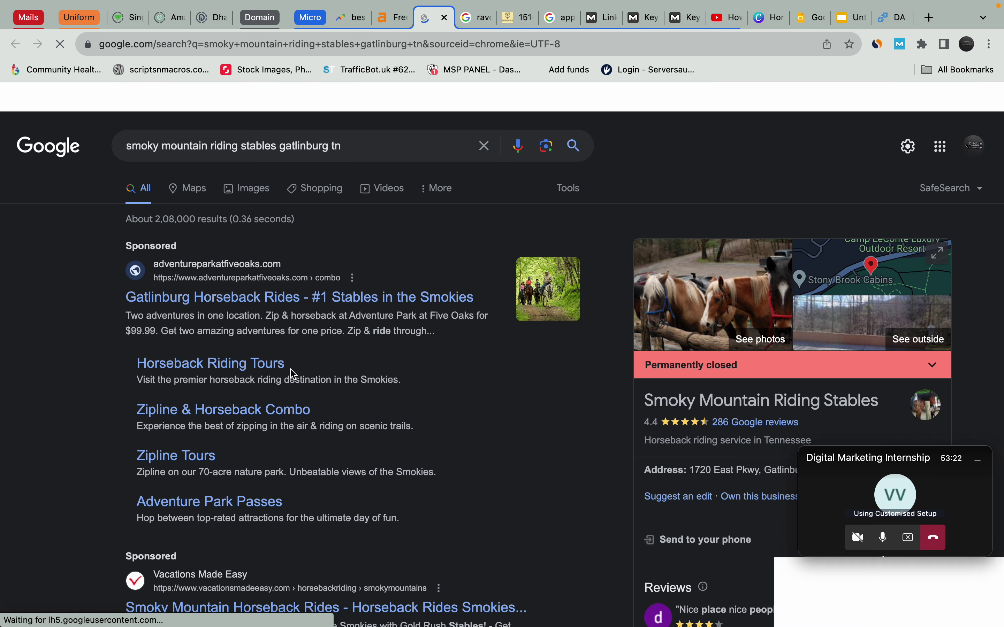
- Compare MozBar's PA, link and DA figures across the ranking pages, from Smoky Mountain Riding Stables and Tripadvisor down to the lower results
scroll(291, 373, down, 5)
scroll(291, 373, down, 5)
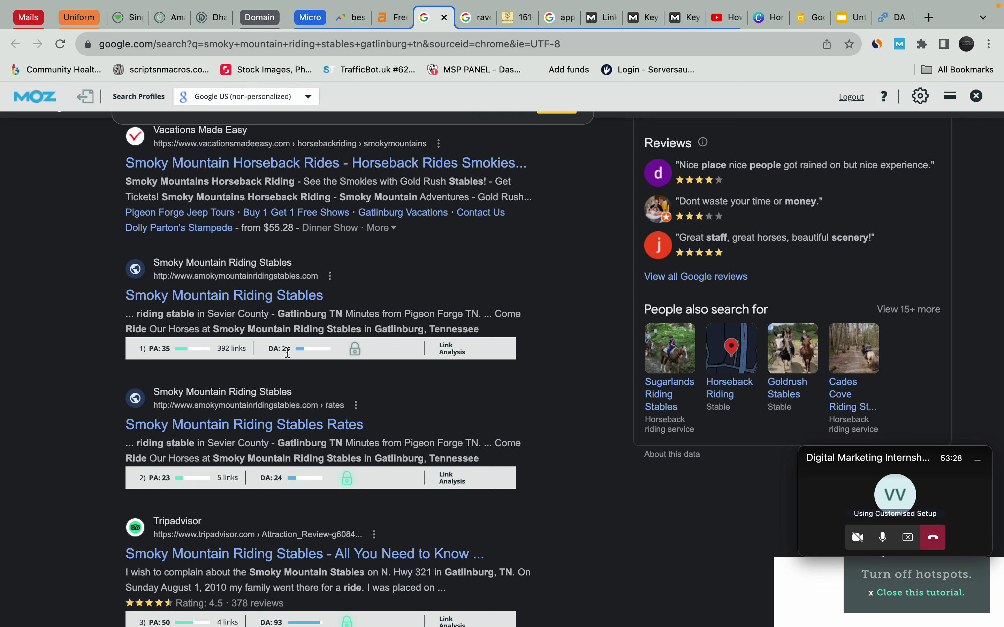
double_click(272, 352)
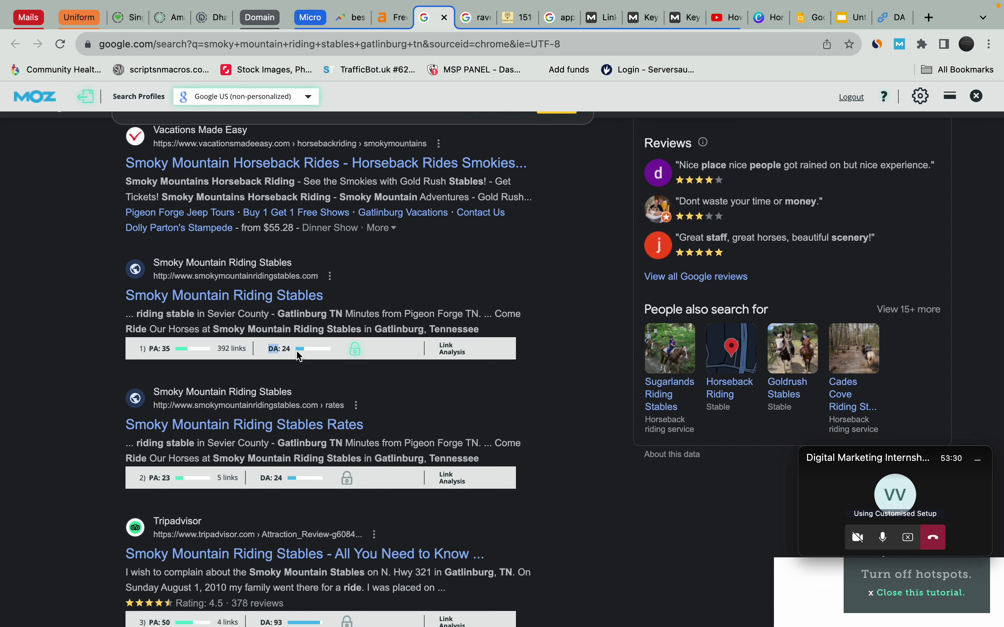
scroll(272, 414, down, 2)
scroll(272, 448, down, 5)
scroll(272, 450, down, 2)
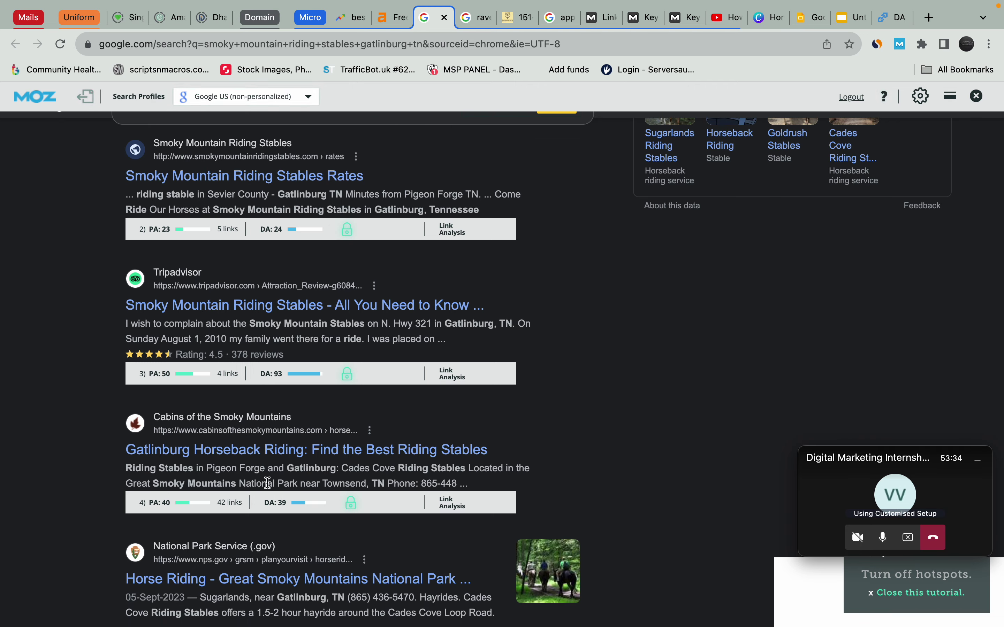
scroll(267, 482, down, 3)
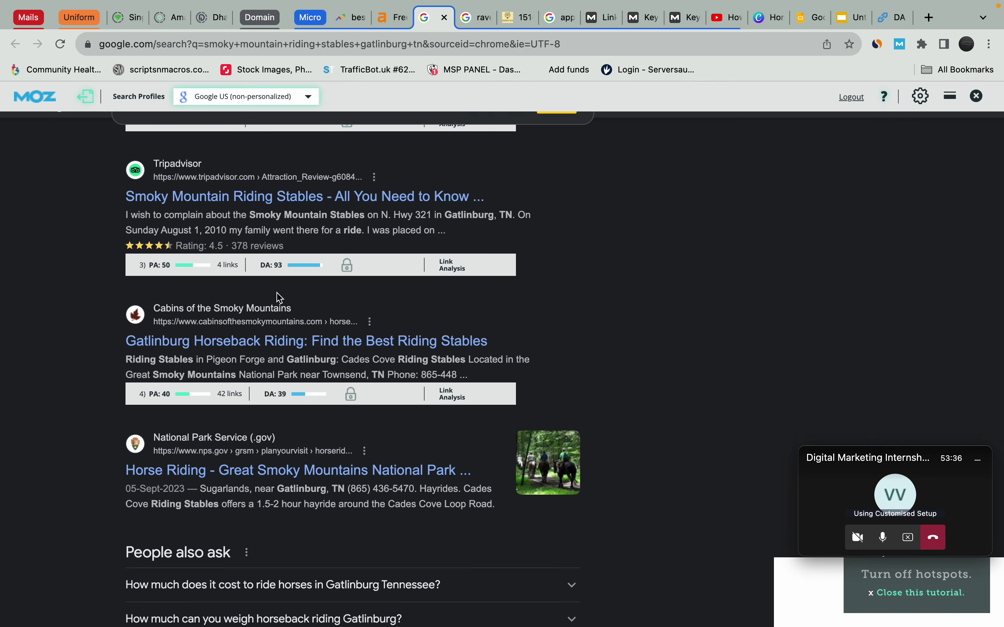
scroll(280, 411, down, 14)
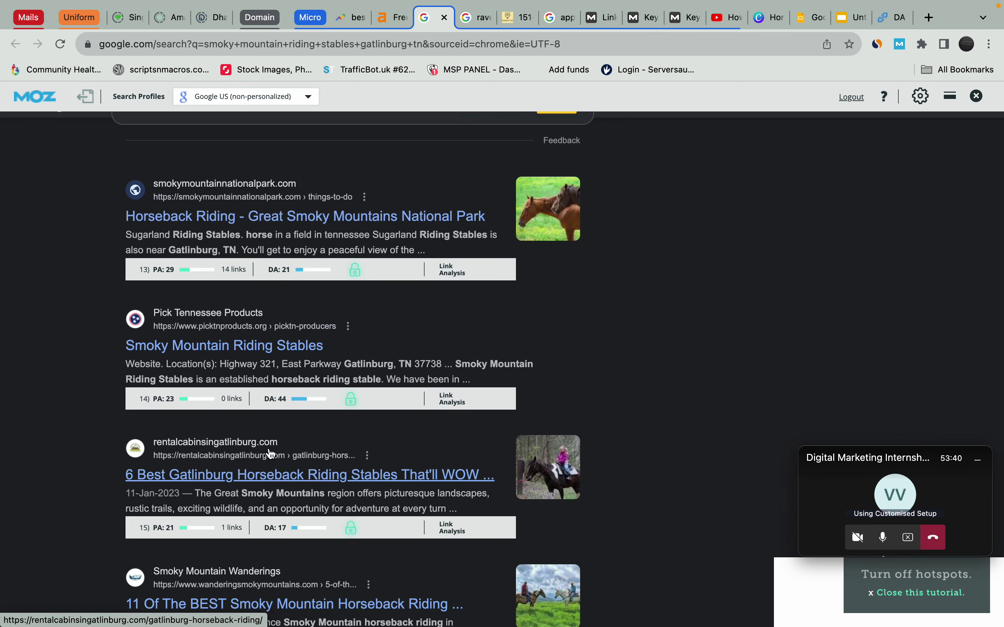
- Check the PA and DA of the lower search results and close the "mountain riding" keyword ideas in Ahrefs
scroll(273, 422, down, 7)
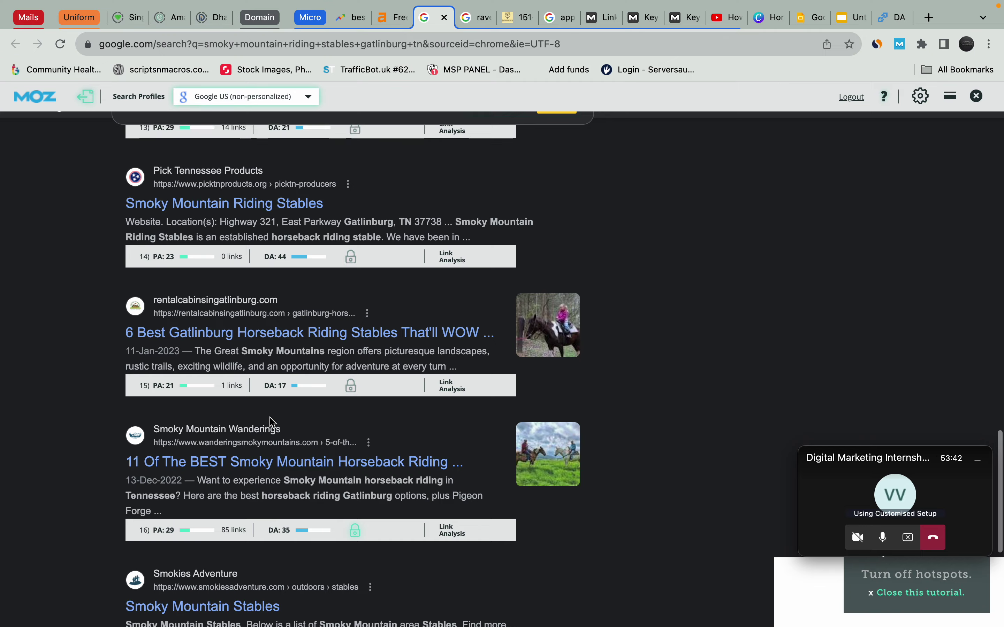
scroll(272, 423, up, 20)
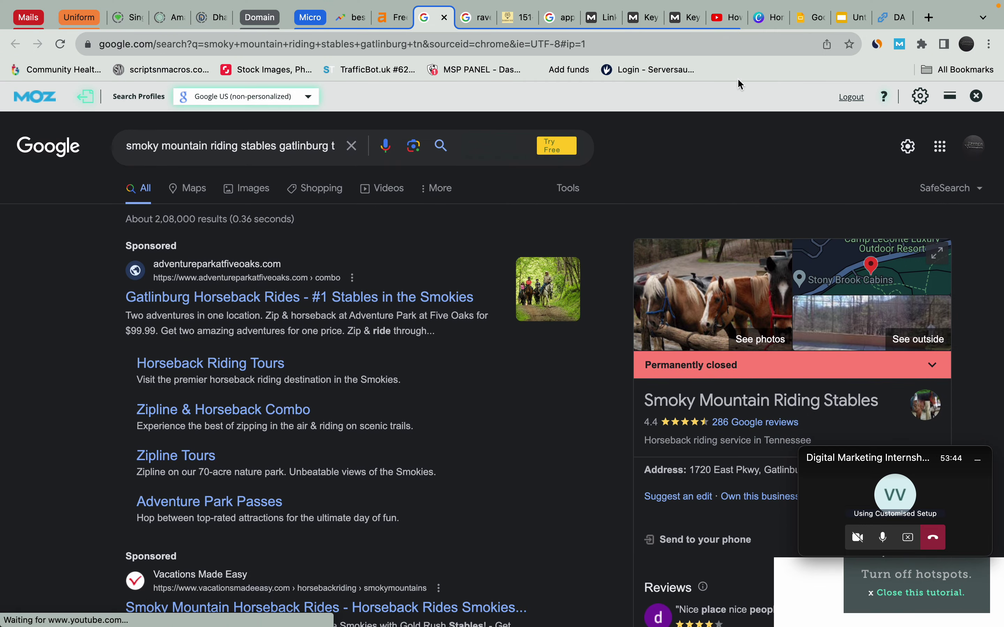
click(401, 26)
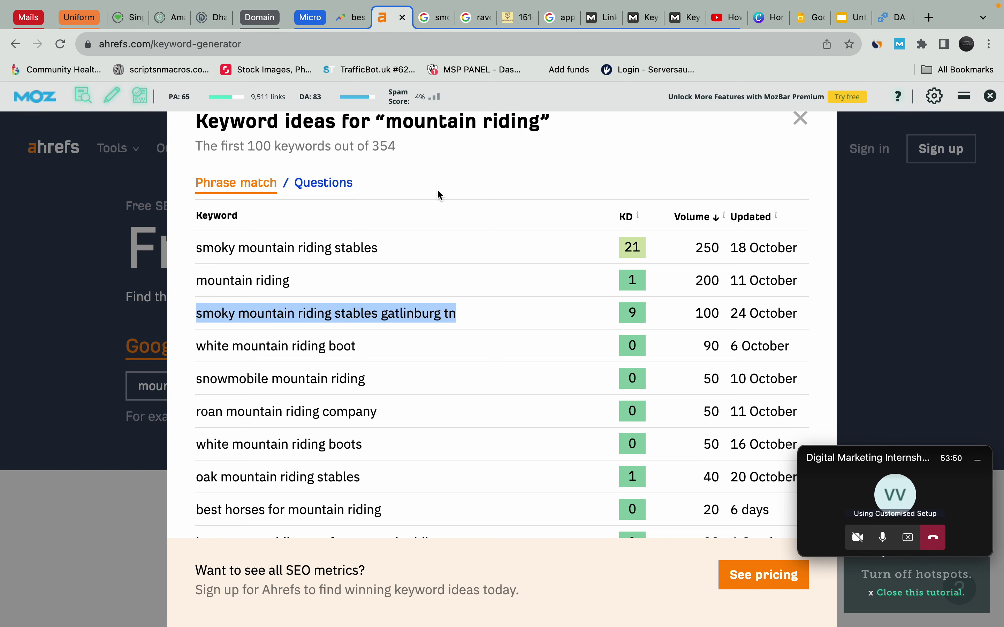
mouse_move(753, 202)
click(800, 119)
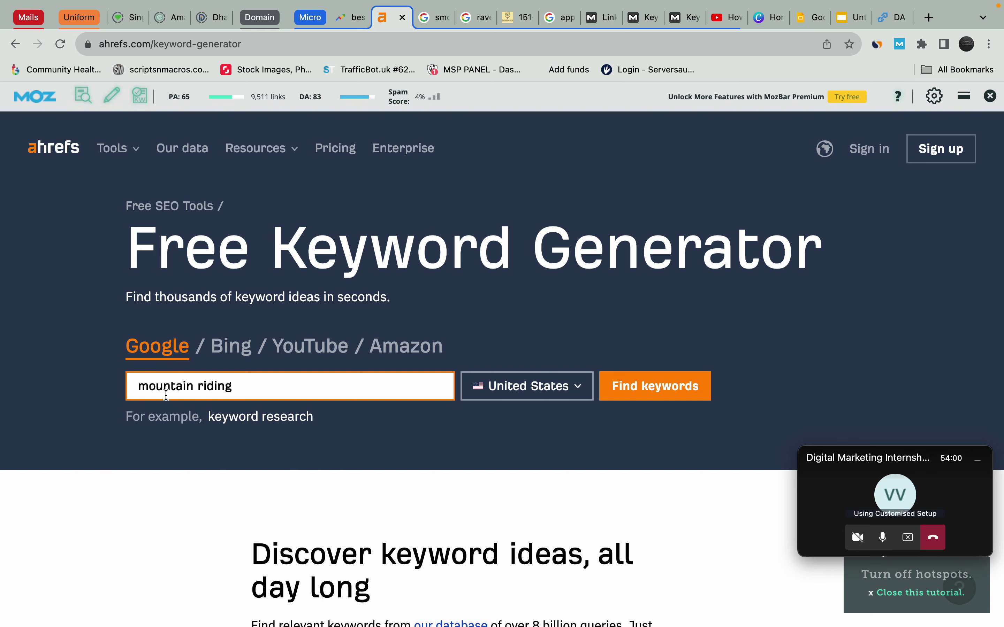
key(alt+shift+Left)
key(alt+shift+Left)
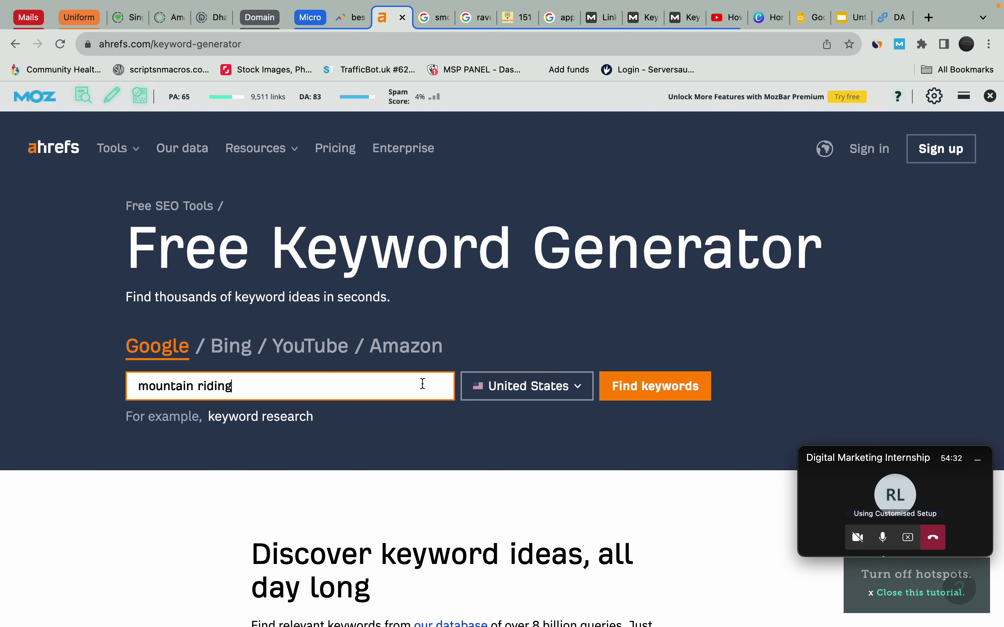
click(321, 357)
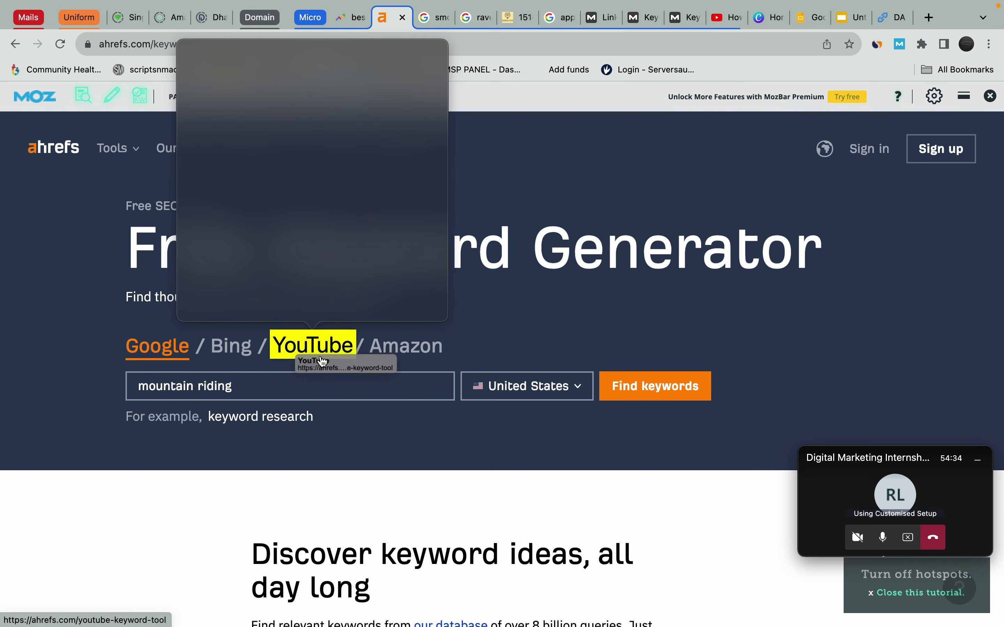
click(347, 421)
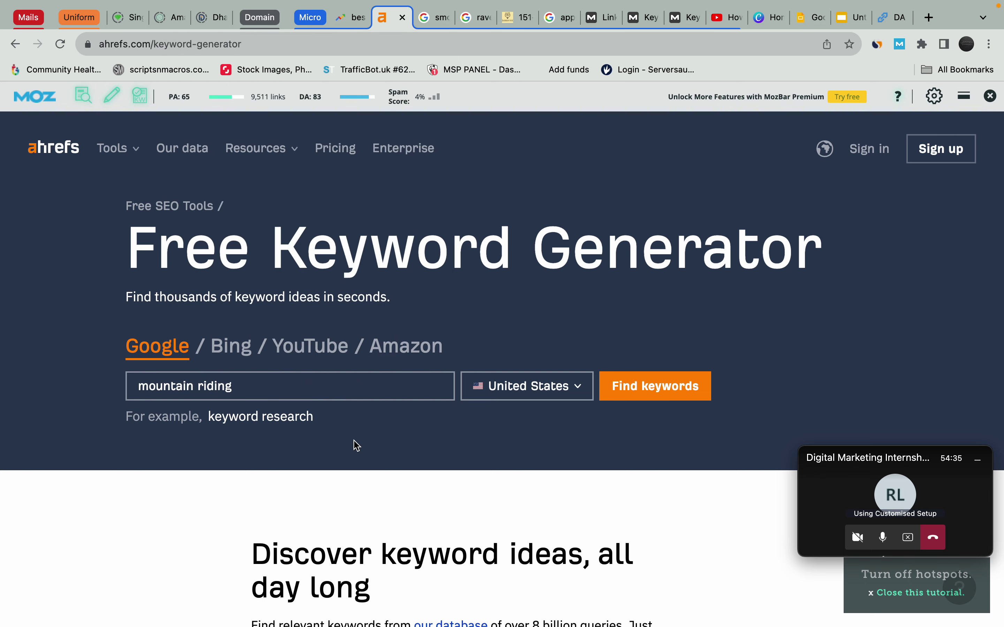
click(188, 416)
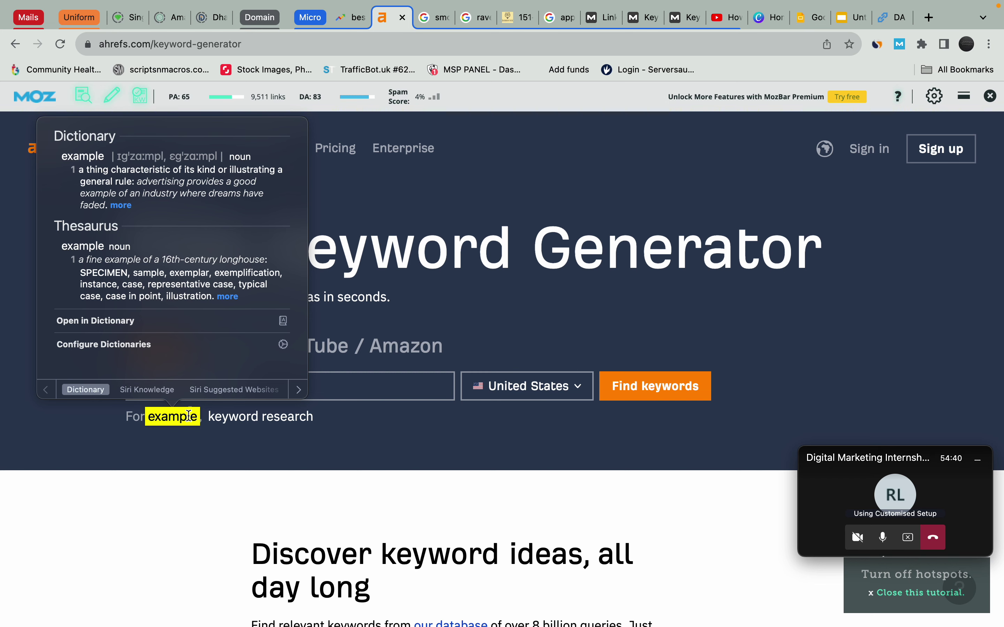
click(574, 269)
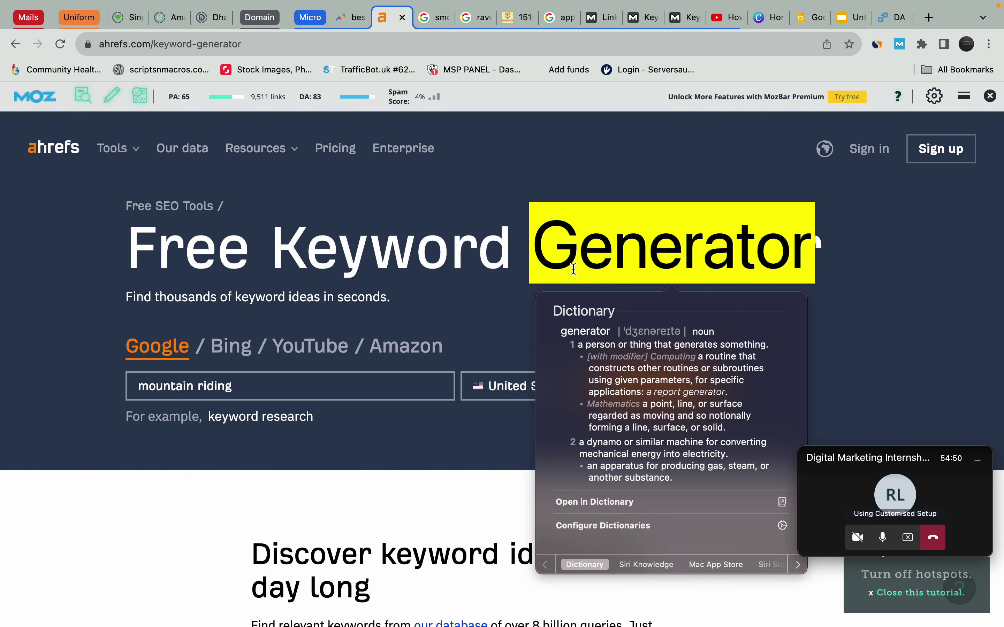
- Generate Google keyword ideas for "recipe" in the United States
click(248, 392)
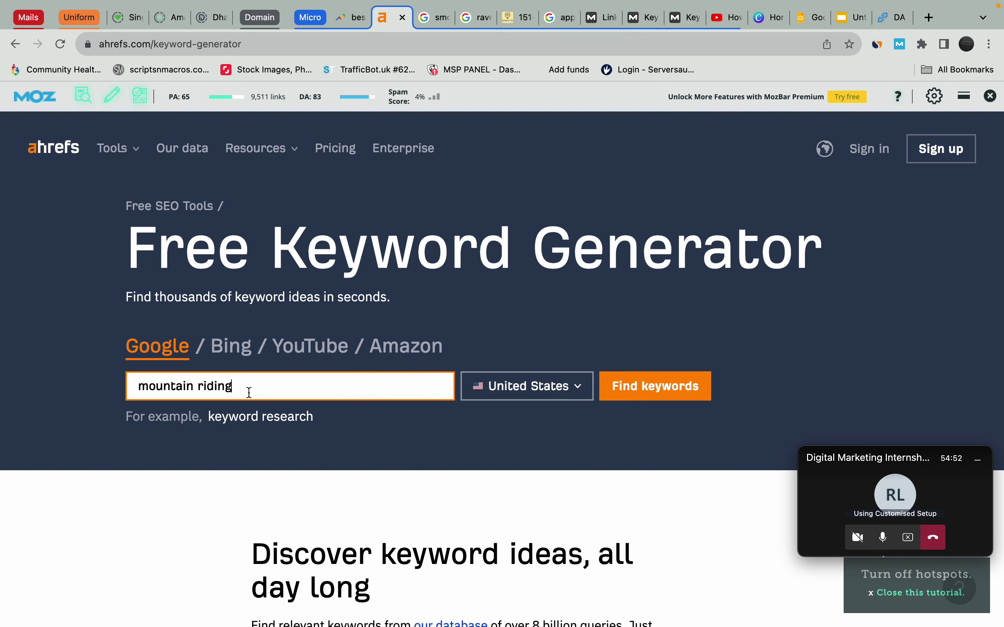
key(super+a)
key(BackSpace)
text(recipe)
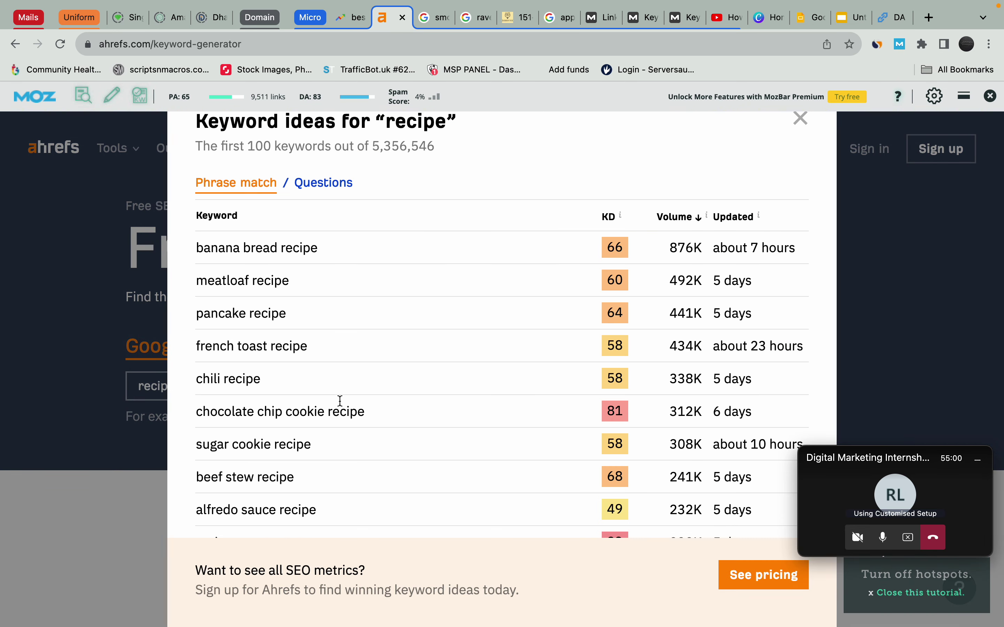
- Skim the "recipe" phrase-match ideas and compare the KD and volume of the top keywords
scroll(269, 403, down, 1)
scroll(270, 401, up, 1)
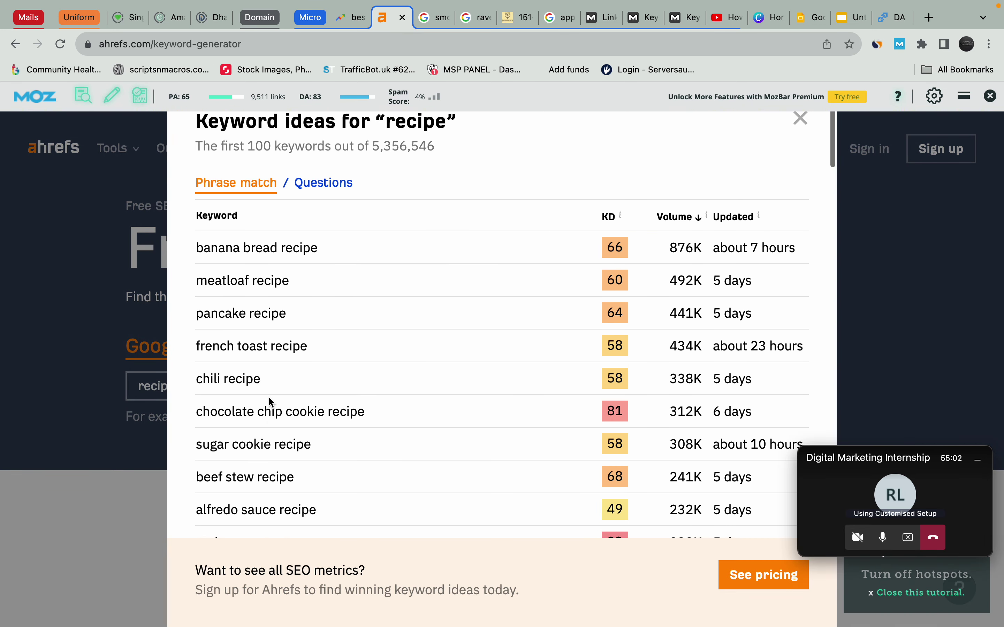
scroll(345, 431, down, 2)
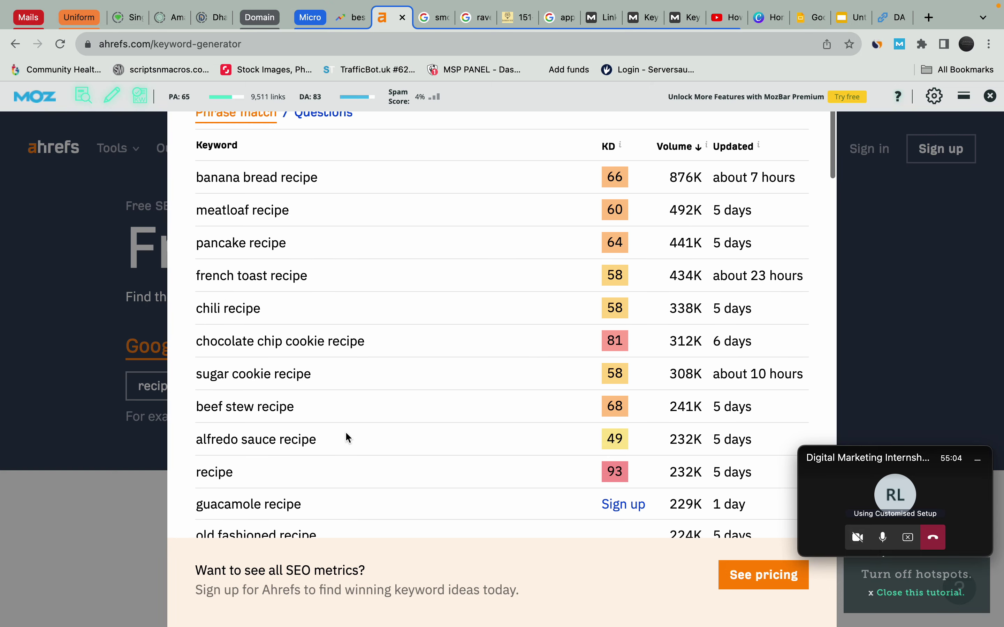
scroll(272, 447, up, 1)
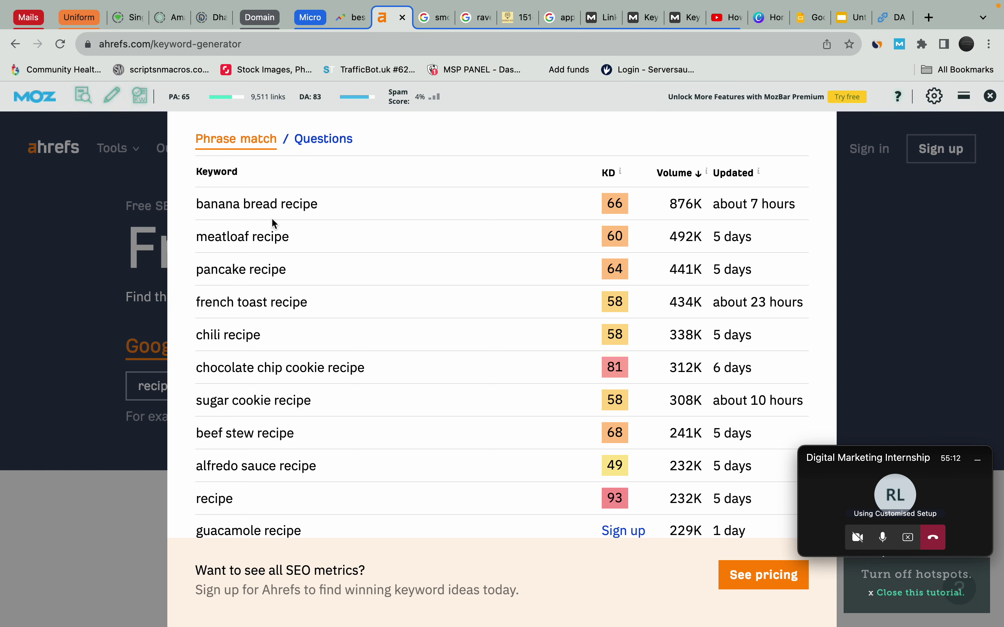
scroll(821, 211, up, 5)
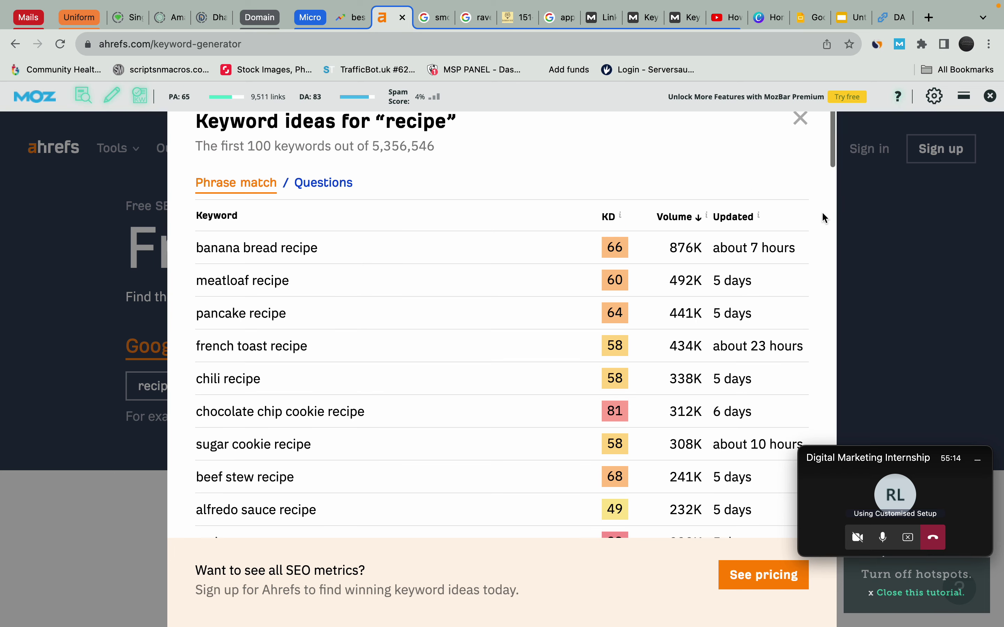
- Close the "recipe" ideas and generate keyword ideas for the longer phrase "recipes at home" in the United States
click(801, 120)
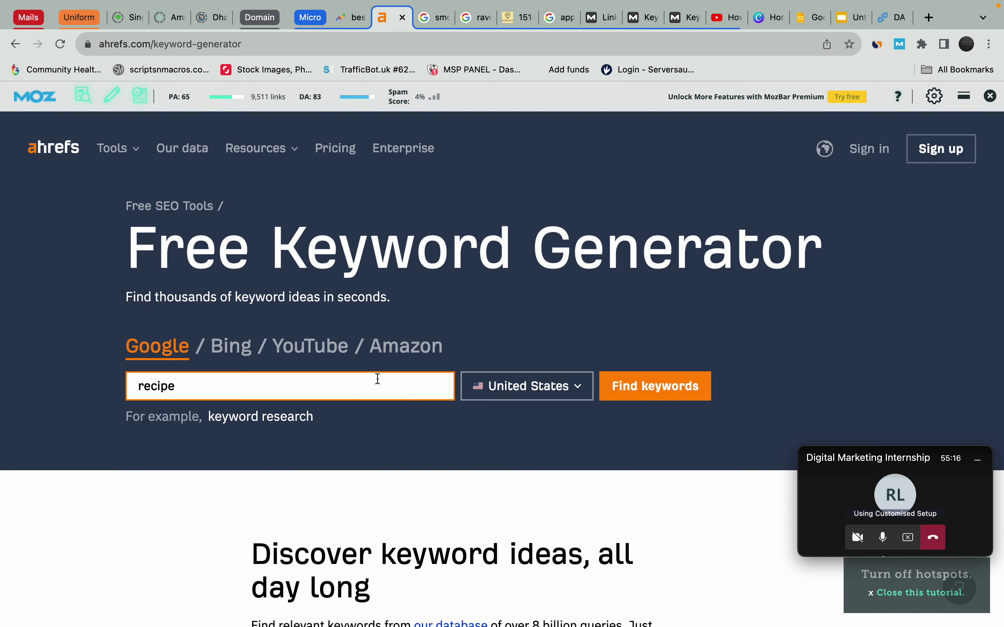
text(s at home)
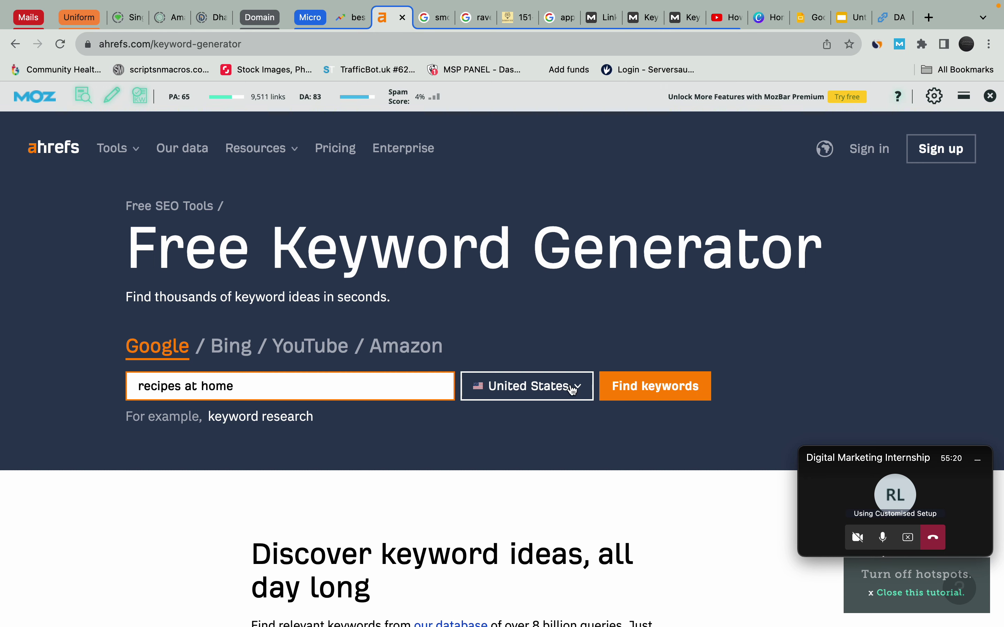
click(620, 387)
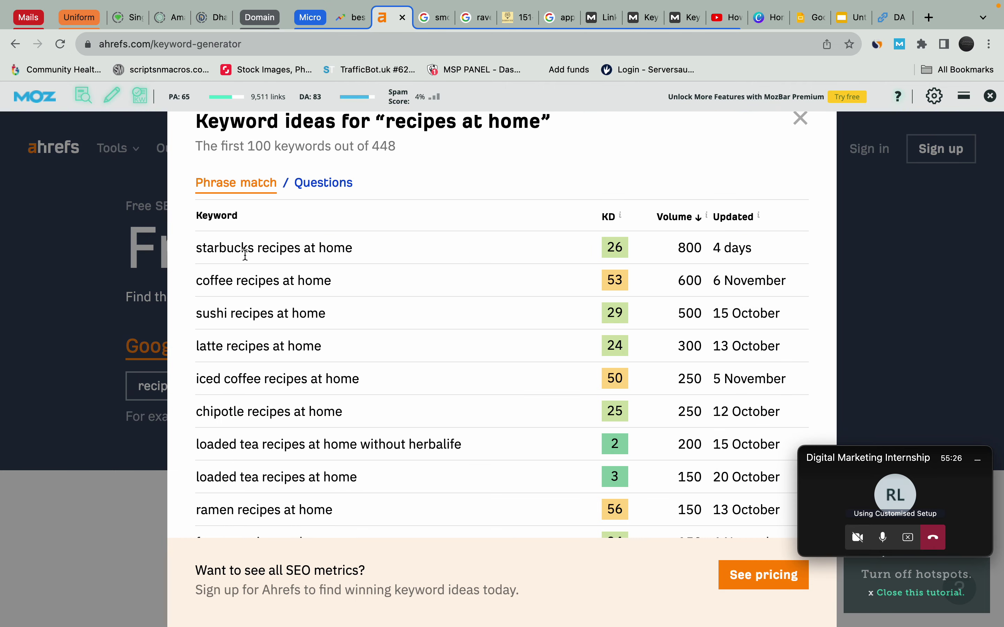
- Examine KD and volume for "starbucks recipes at home" and "latte recipes at home", including the Keyword Difficulty explanation
drag(353, 246, 226, 248)
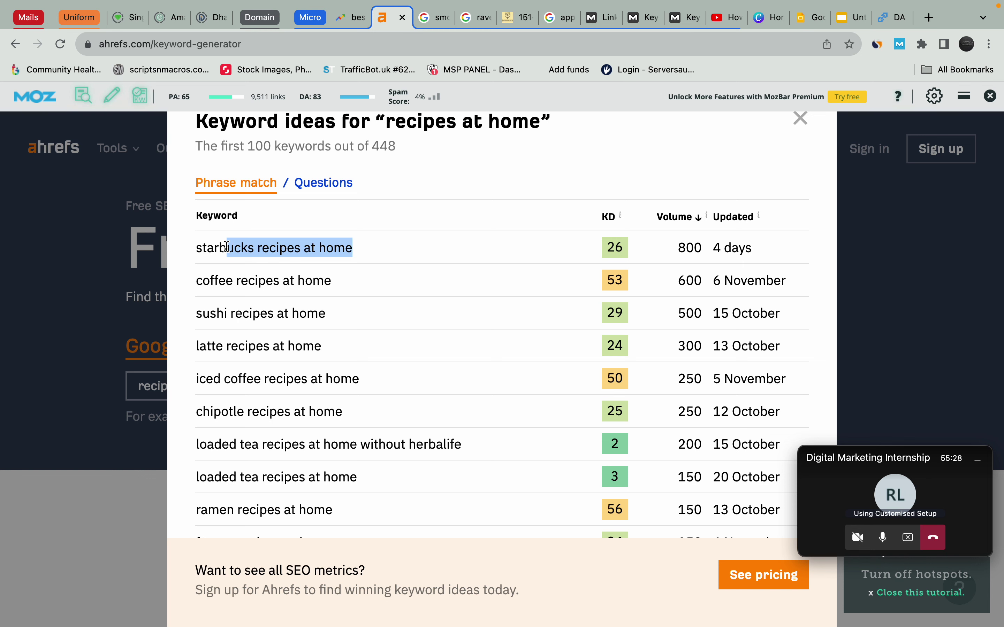
click(614, 255)
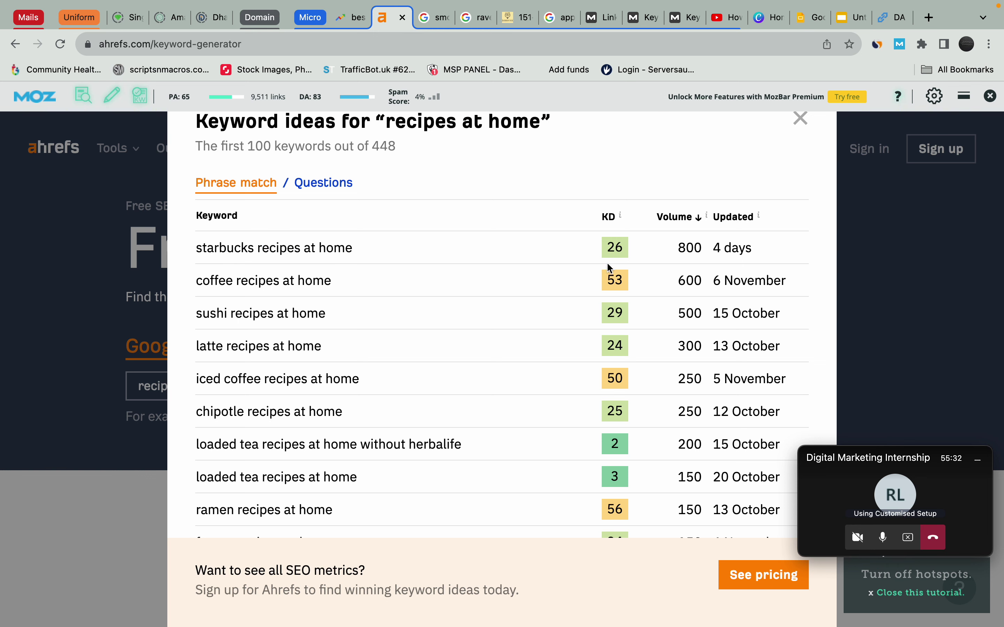
drag(197, 348, 314, 350)
mouse_move(621, 216)
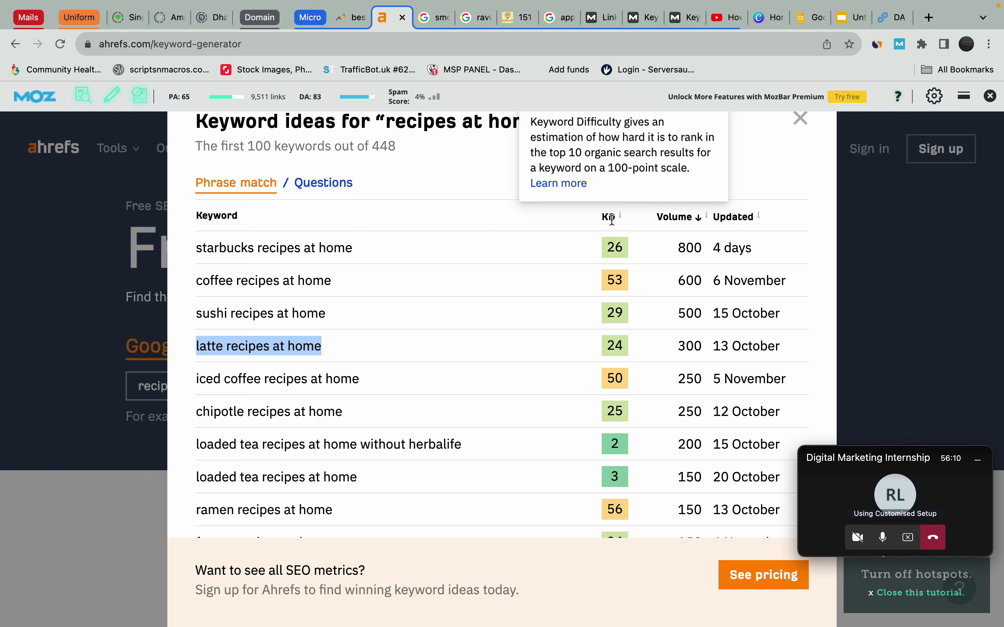
mouse_move(685, 216)
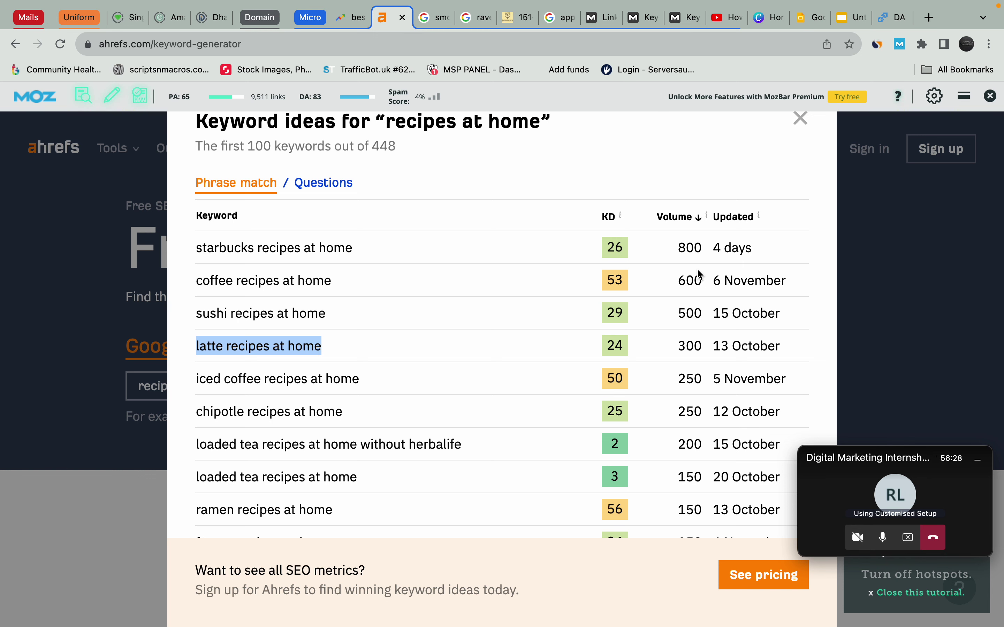
- Switch to the Google Slides presentation and open the Keyword Research slide
click(848, 19)
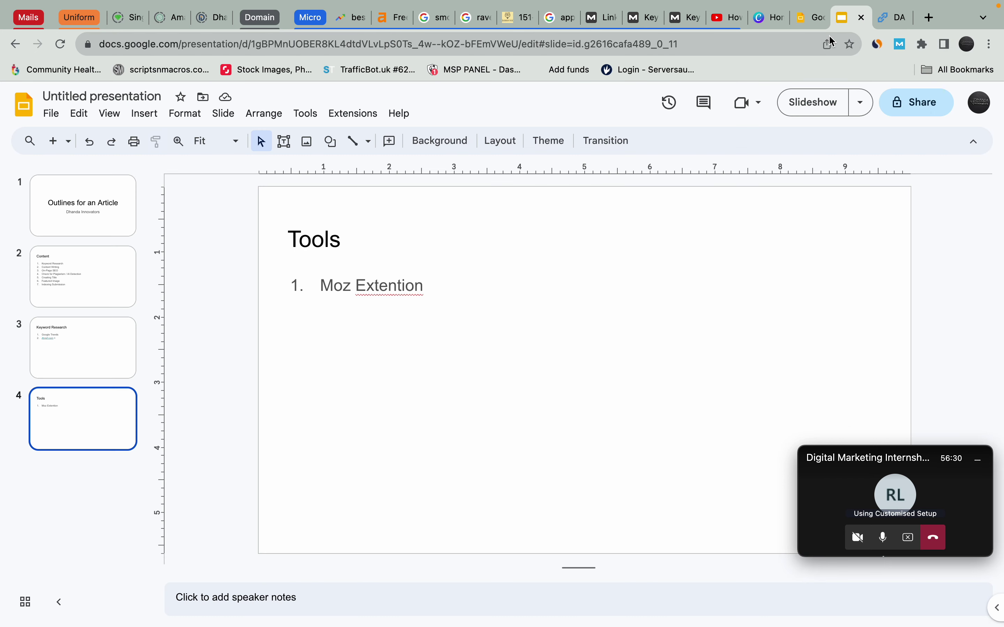
click(132, 349)
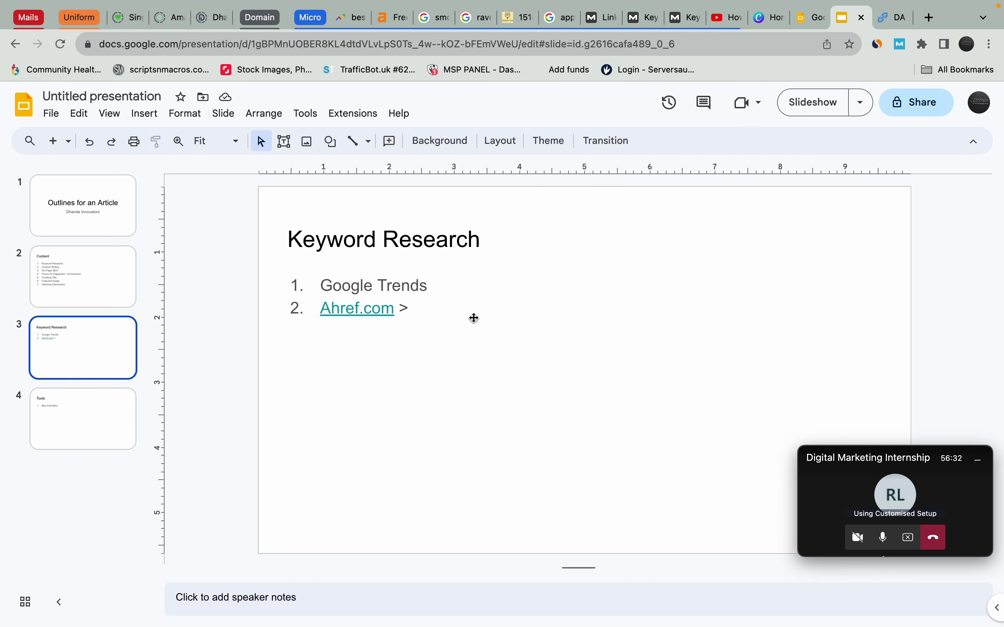
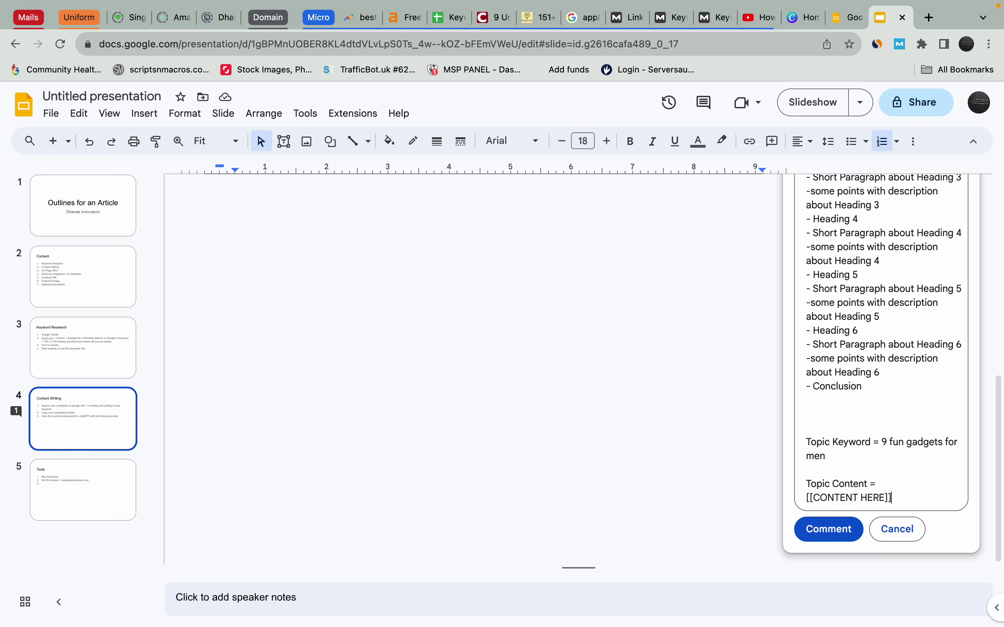
- Replace the topic keyword in the prompt comment with the placeholder "[[KEYWORD HERE]]" and post the comment on the Content Writing slide
drag(882, 442, 884, 454)
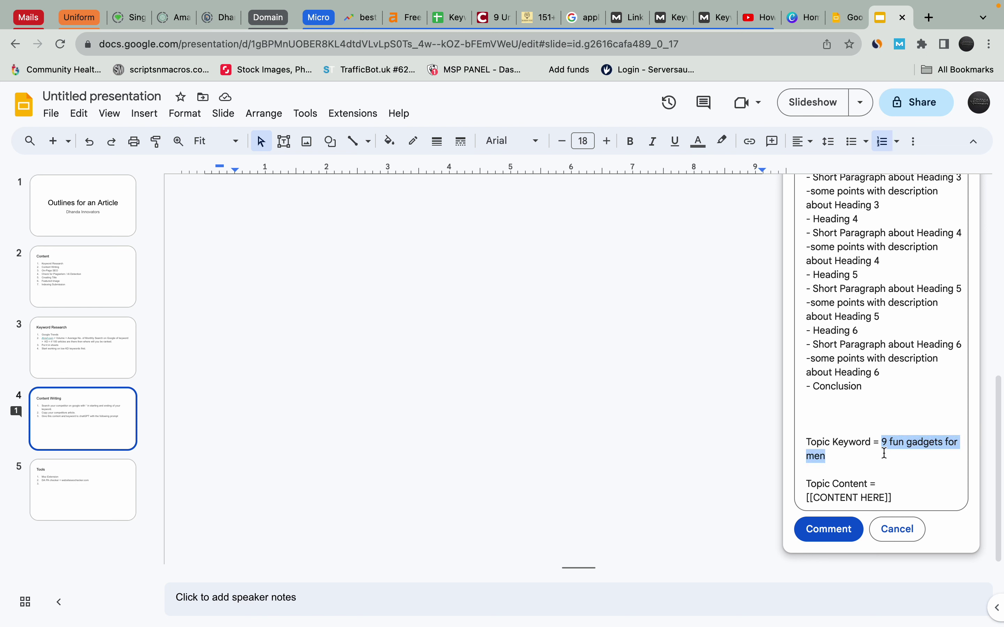
text([[KEY)
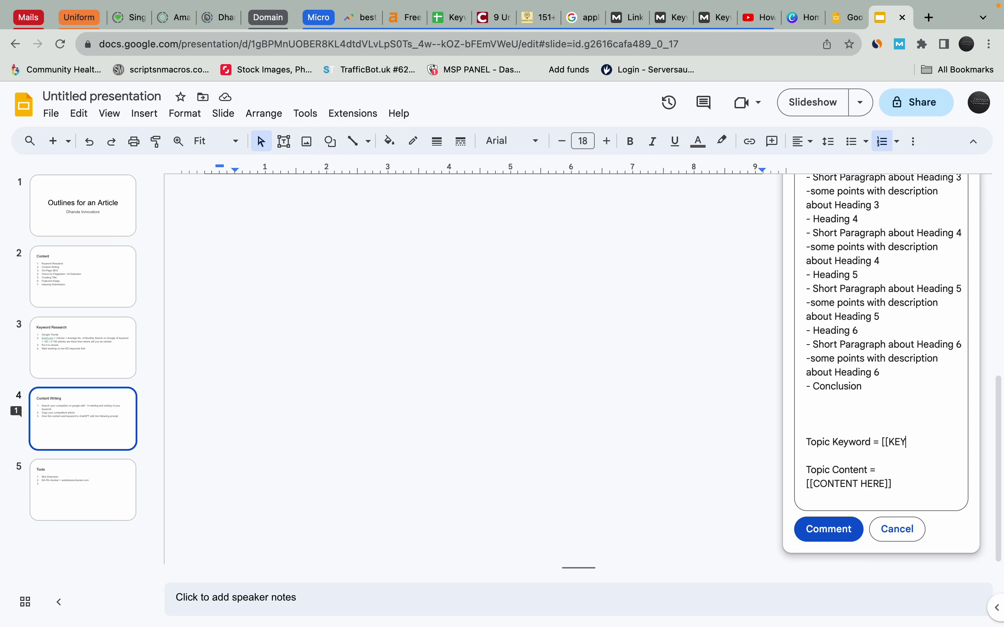
text(WORD HERE]])
click(833, 529)
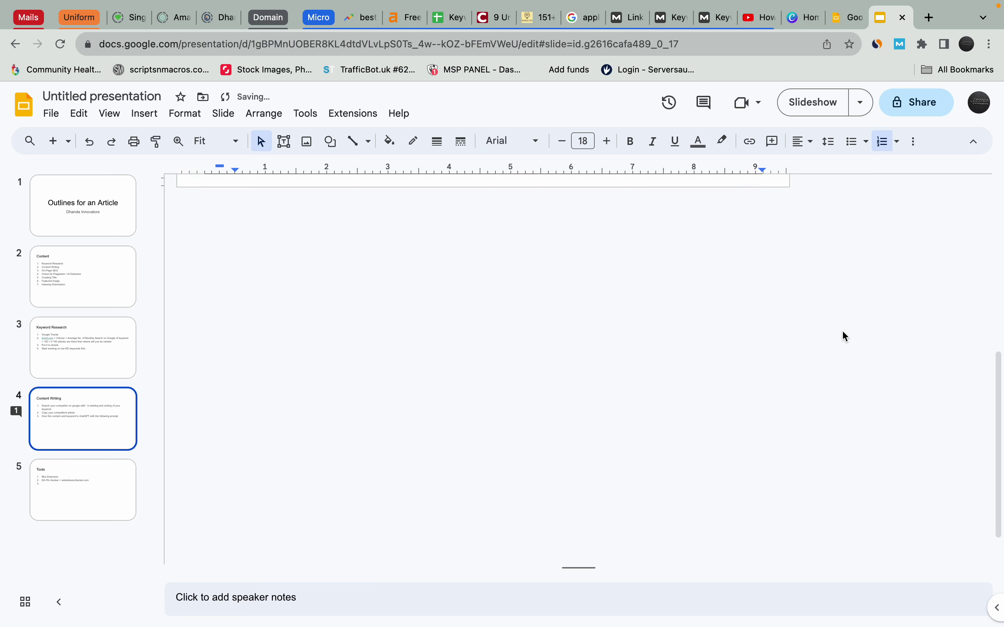
- Add a full stop to the third list item on the Content Writing slide
click(969, 297)
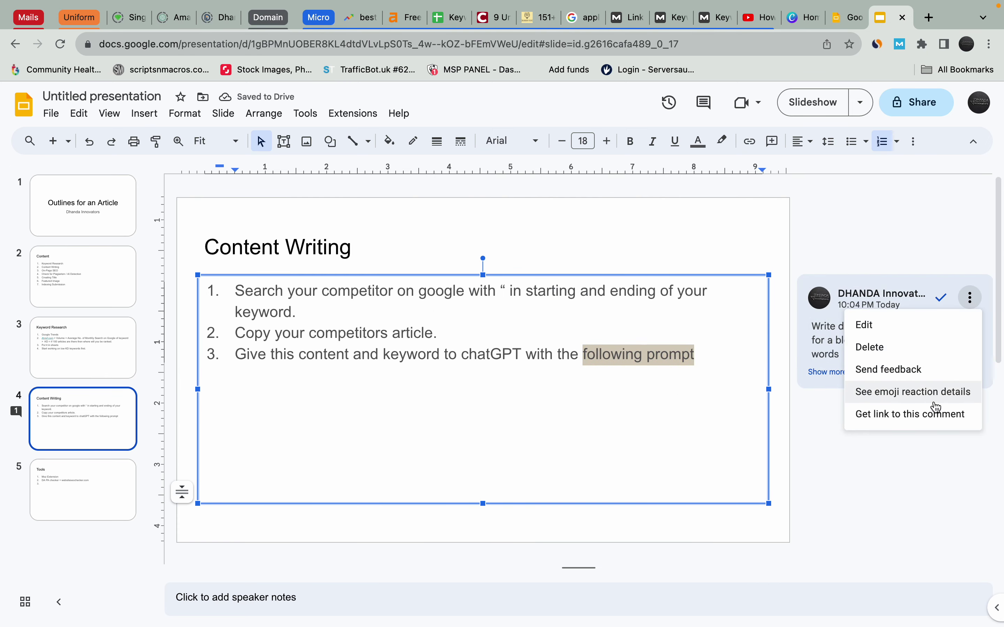
click(620, 439)
click(556, 399)
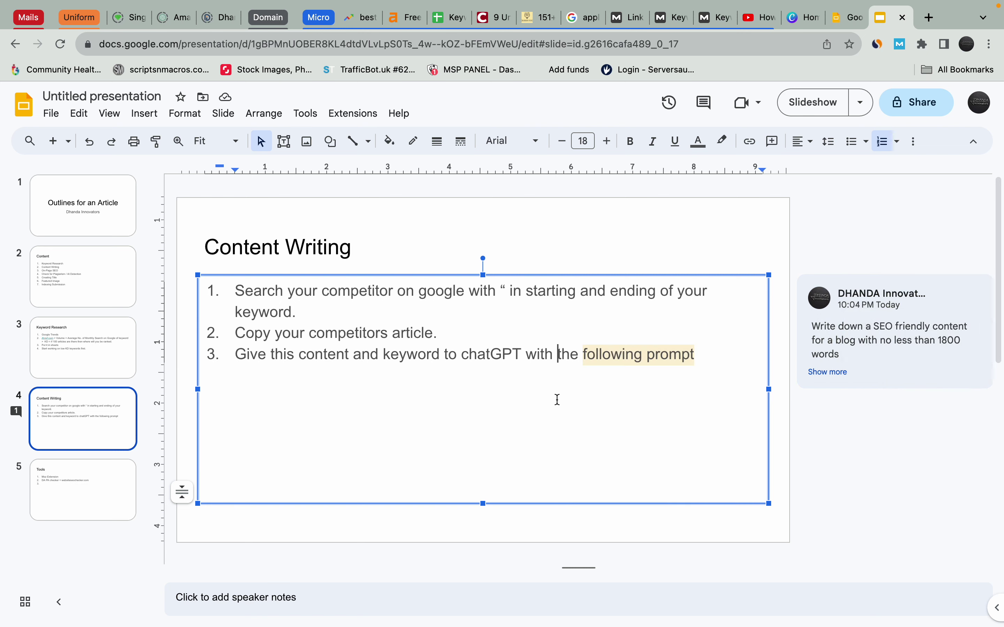
text(.)
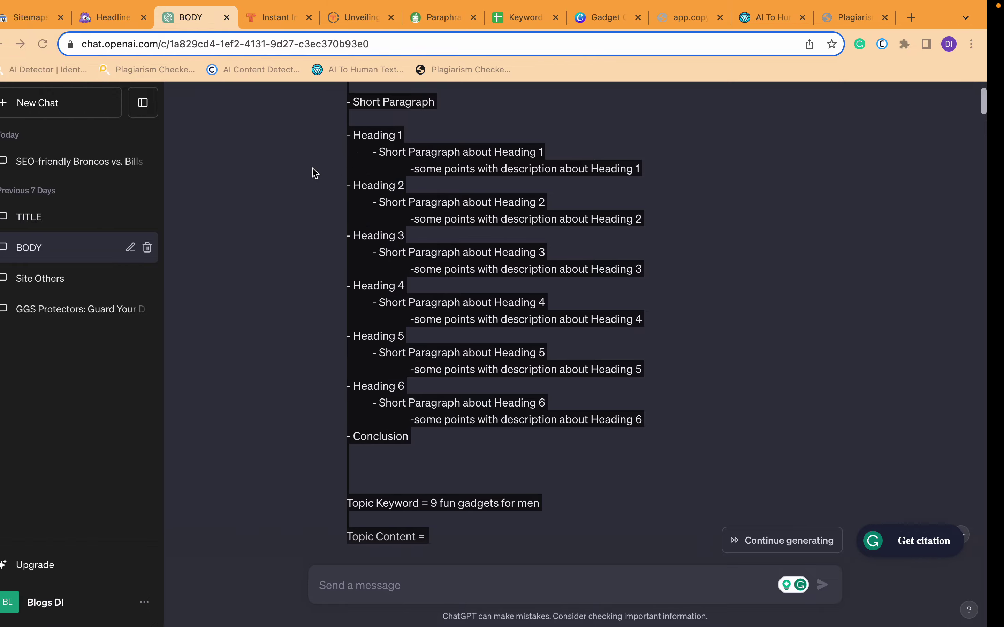
- Examine the outline prompt, the pasted topic content and the start of the generated desk gadgets article in the BODY chat
scroll(350, 262, down, 15)
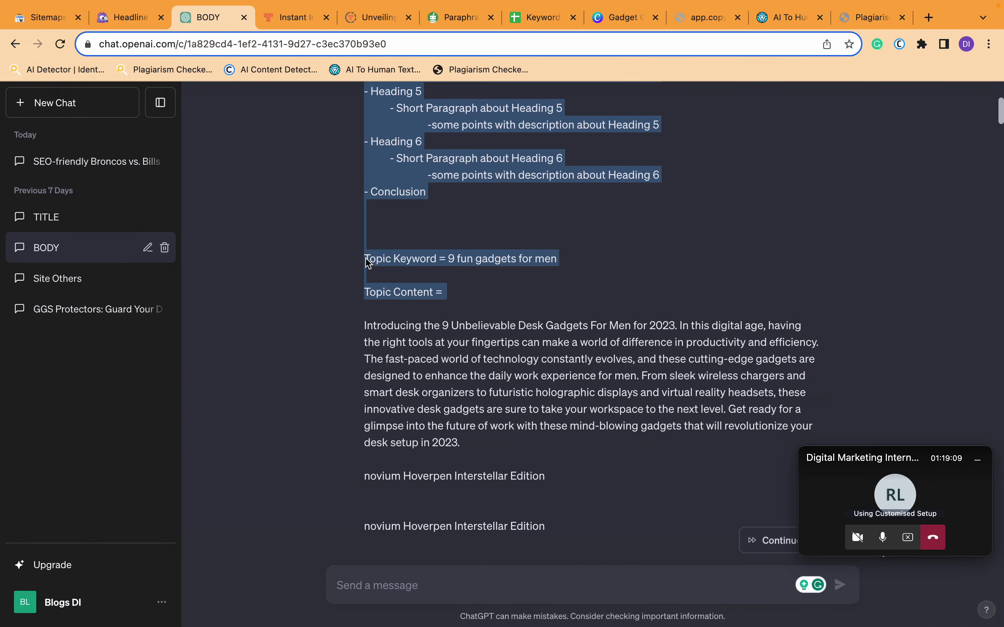
scroll(367, 262, down, 20)
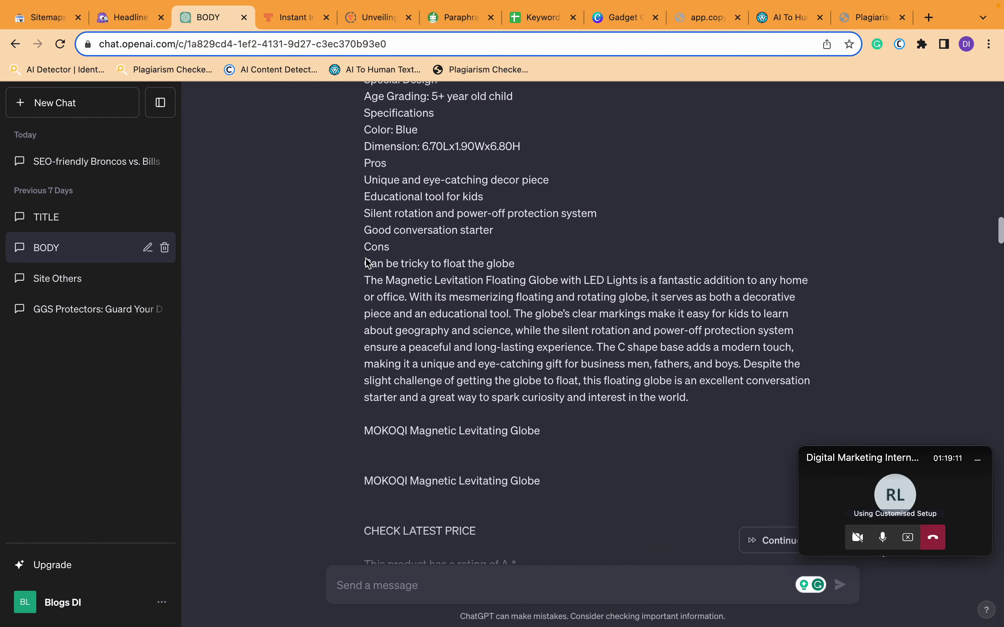
scroll(368, 262, down, 20)
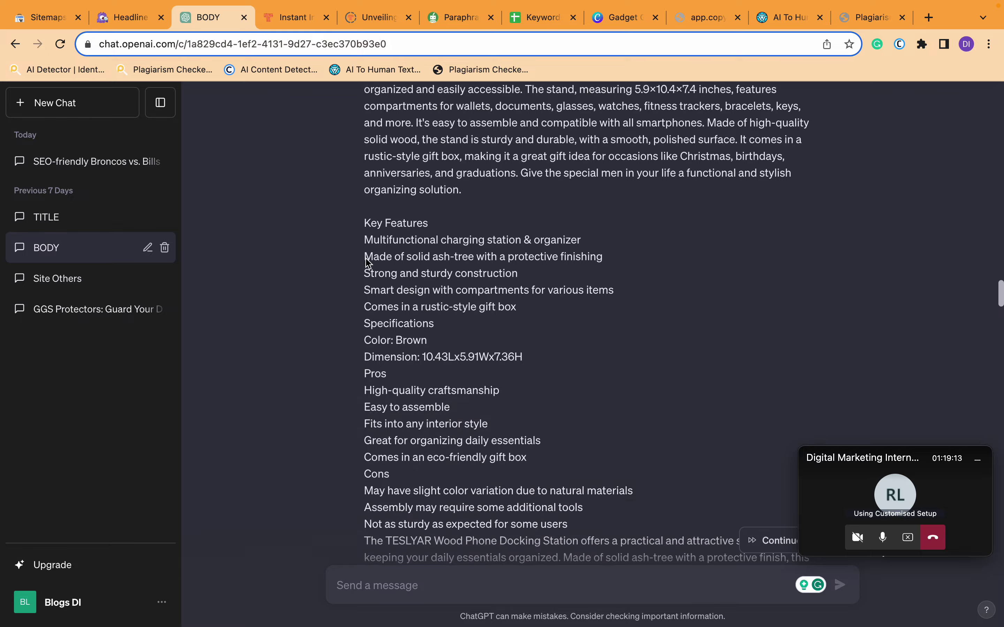
scroll(368, 262, down, 7)
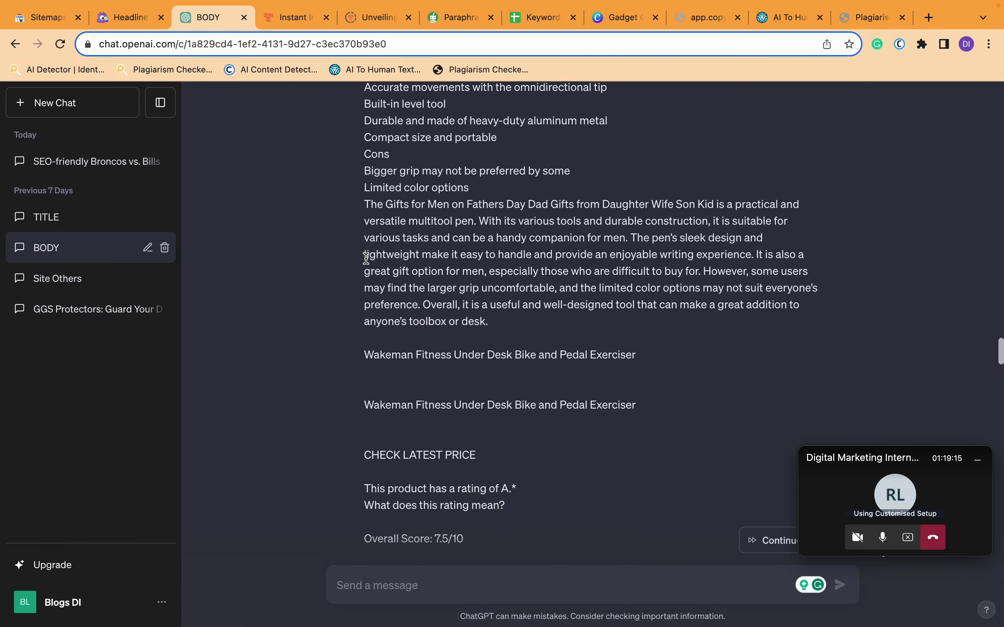
scroll(368, 262, down, 20)
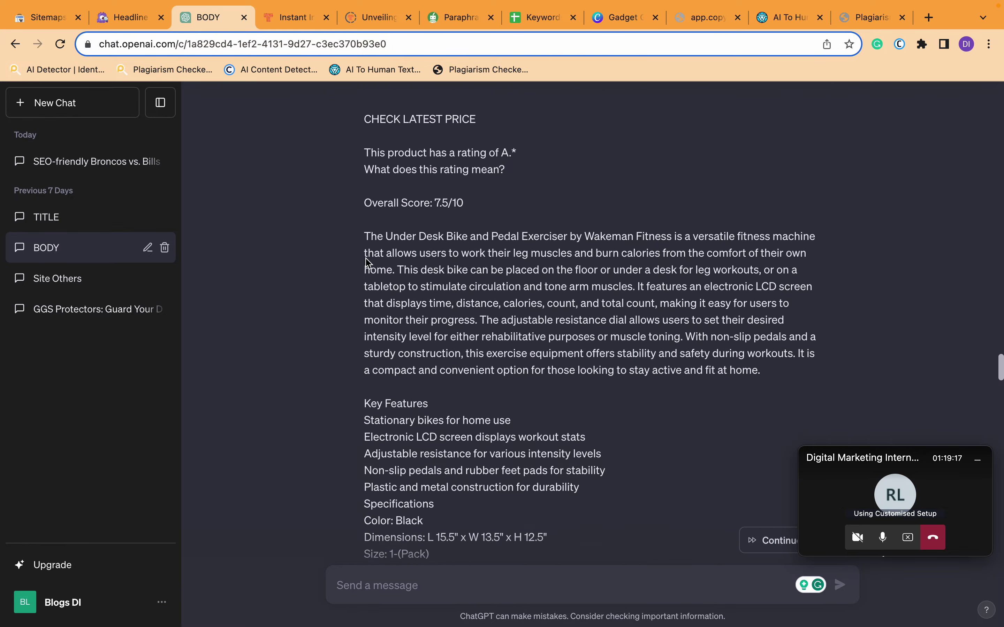
scroll(368, 262, down, 10)
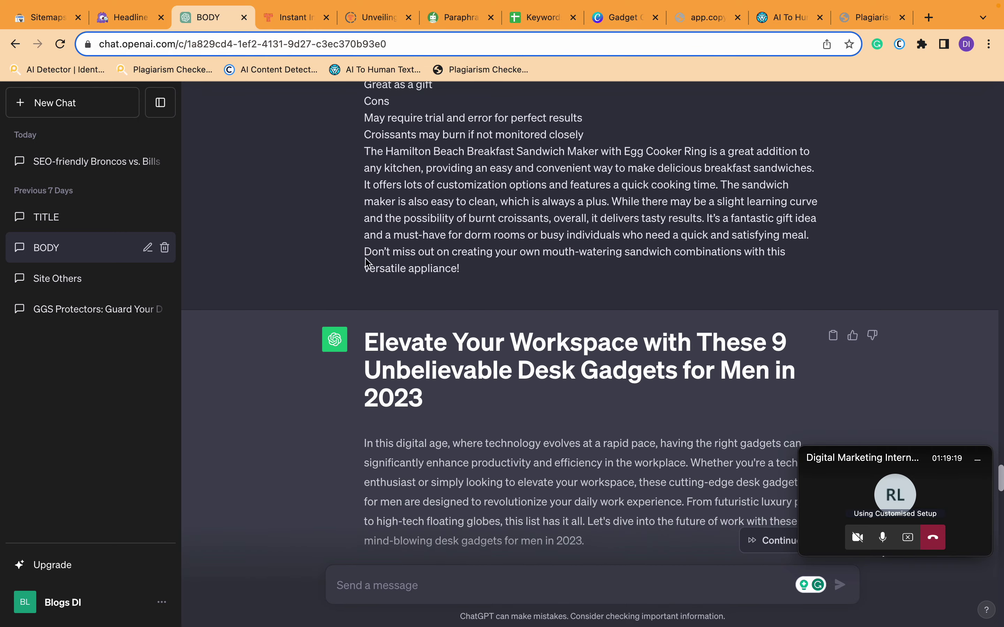
scroll(439, 328, down, 5)
scroll(439, 325, up, 5)
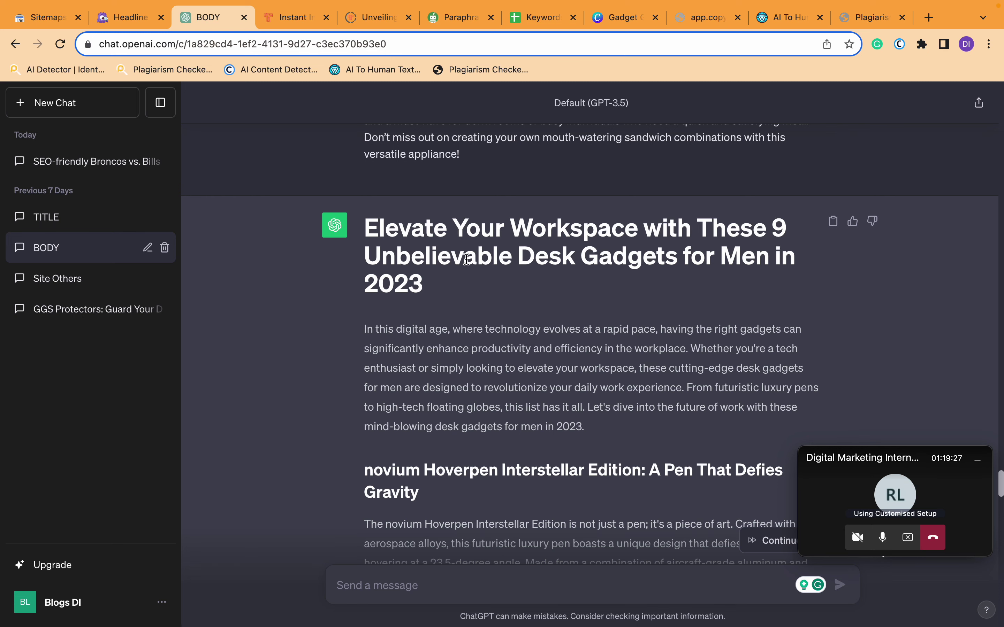
scroll(494, 354, down, 2)
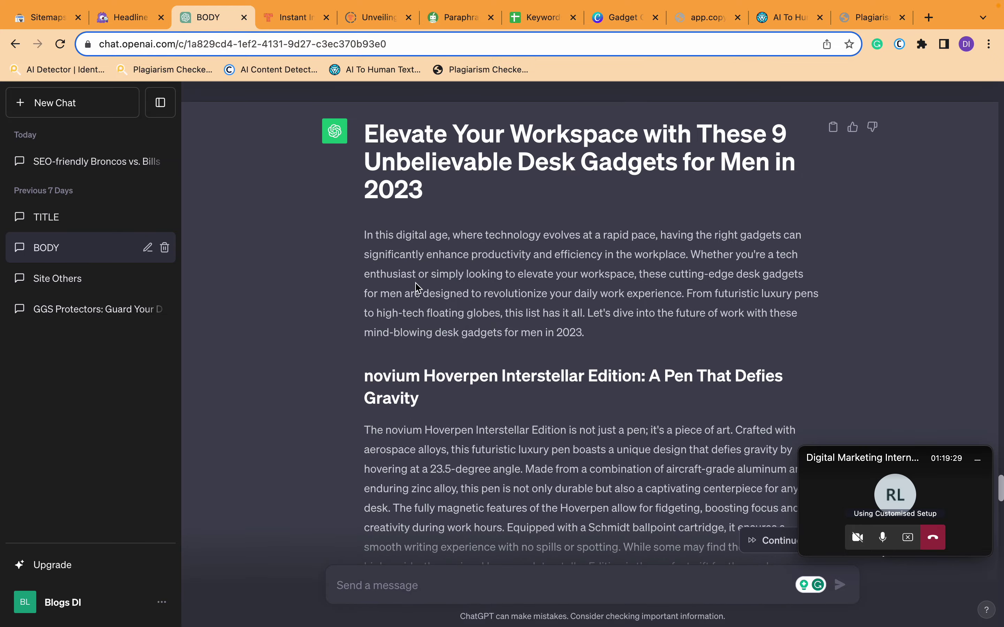
key(super+Tab)
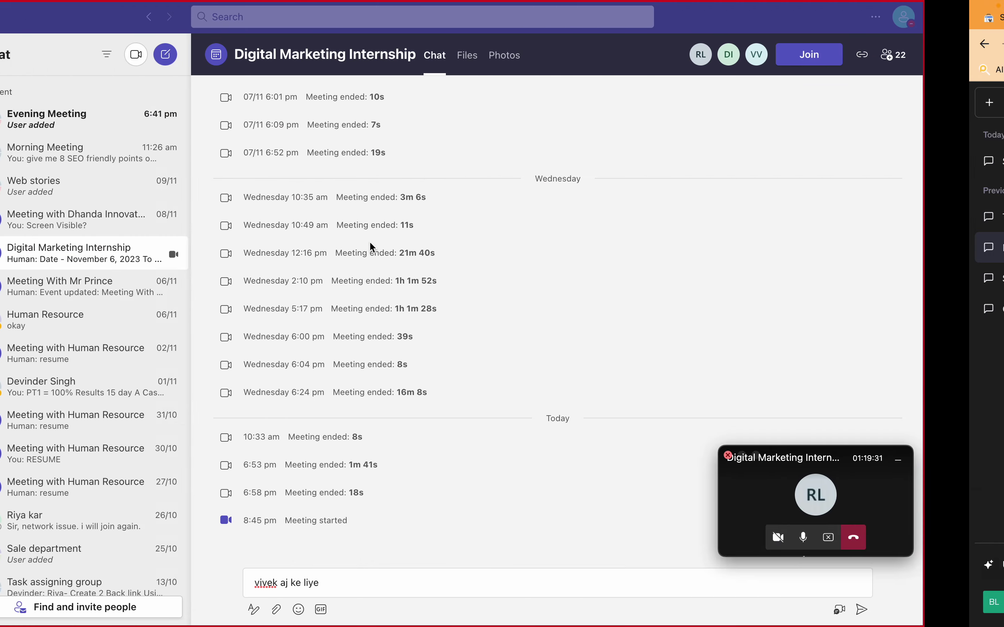
key(super+Tab)
- Review the first product sections of the desk gadgets article and have ChatGPT continue generating it
scroll(412, 326, down, 20)
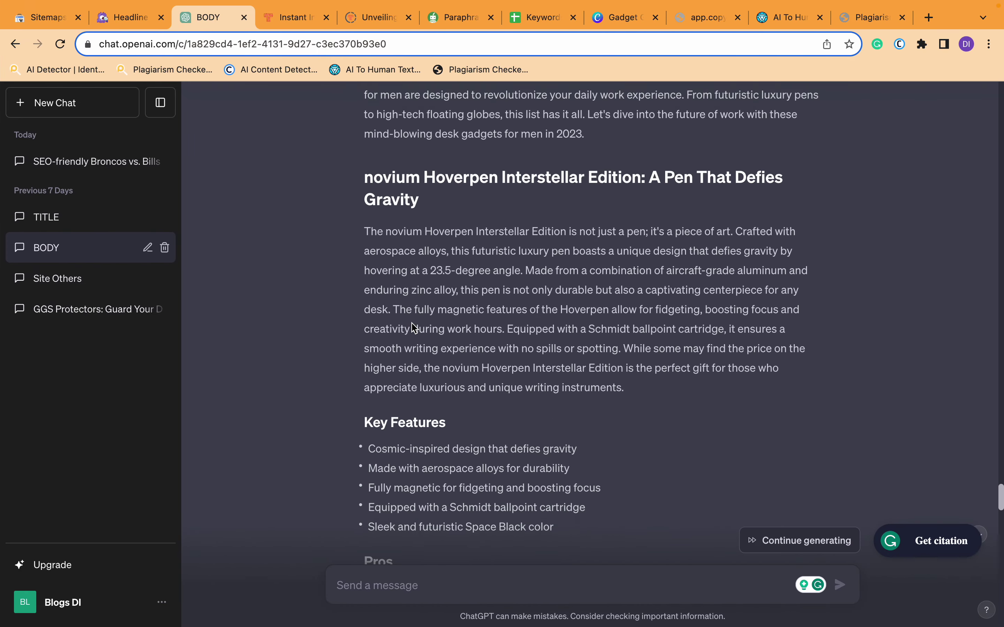
scroll(412, 323, down, 10)
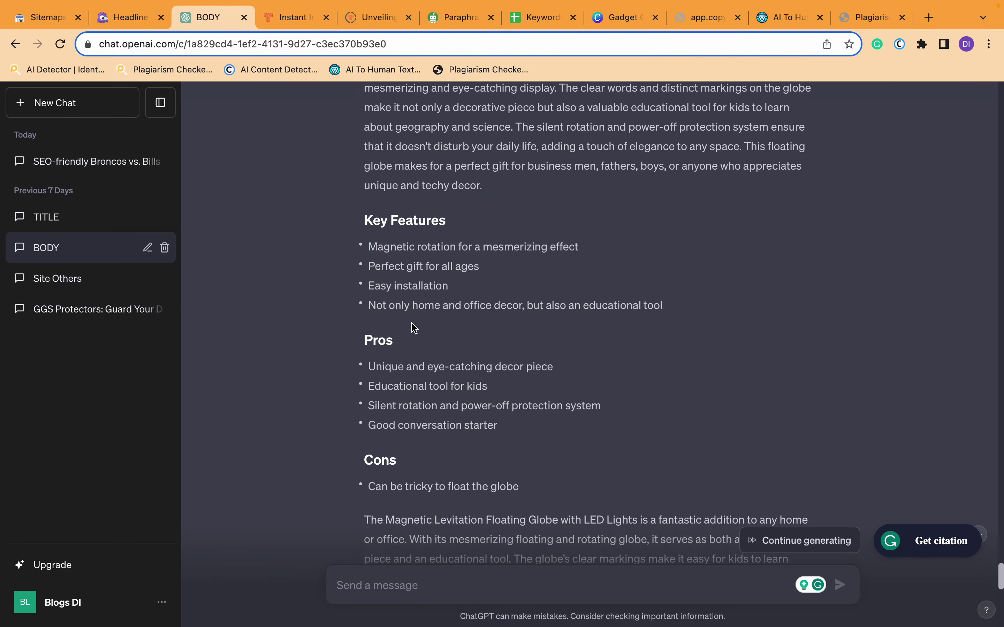
scroll(412, 323, up, 9)
scroll(387, 294, down, 15)
click(768, 542)
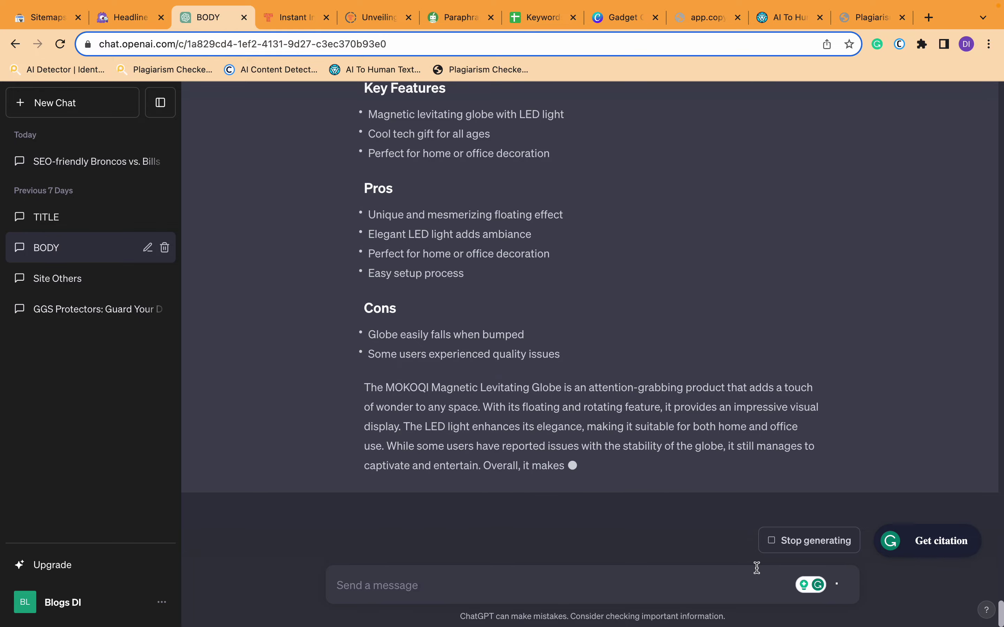
- Examine the product headings, descriptions, key features, pros and cons throughout the generated article
scroll(771, 352, up, 5)
scroll(771, 352, up, 20)
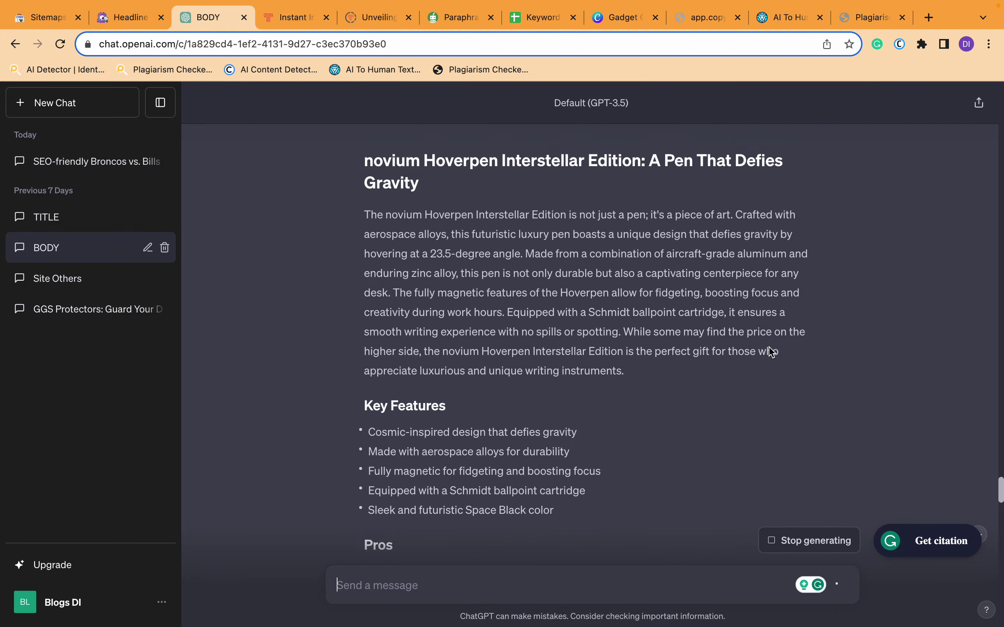
scroll(772, 352, up, 10)
scroll(772, 352, down, 9)
scroll(529, 439, down, 15)
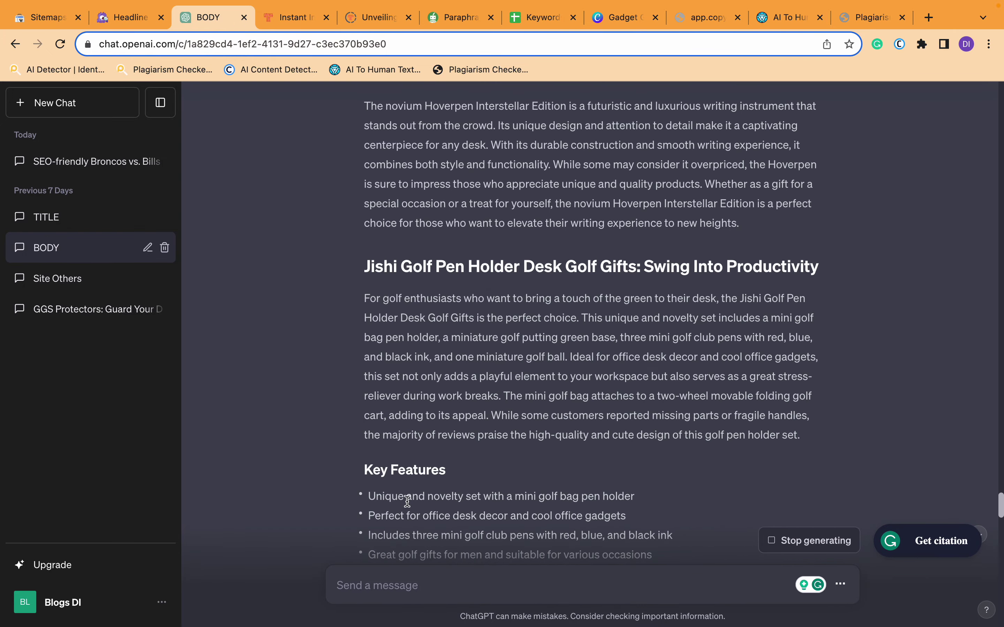
scroll(408, 501, down, 10)
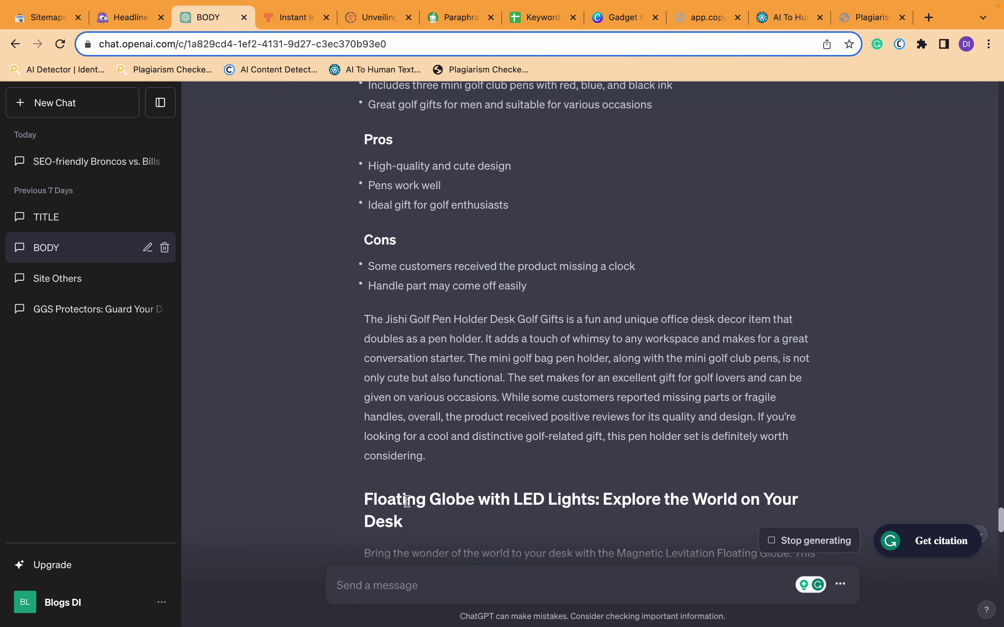
scroll(409, 504, down, 20)
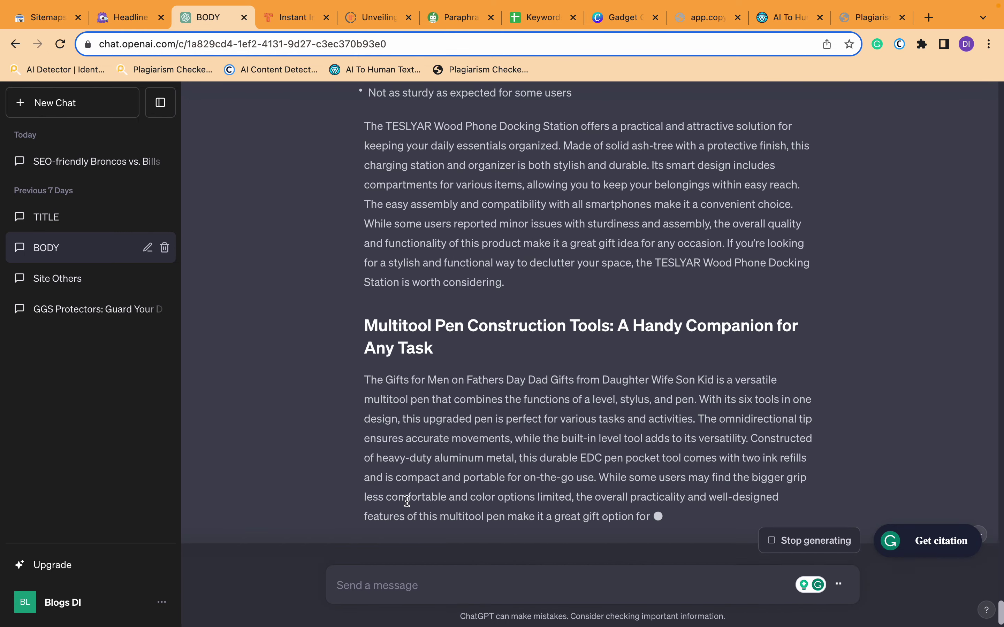
- Switch to Microsoft Teams and rejoin the Digital Marketing Internship meeting
key(ctrl+Left)
key(ctrl+Right)
key(ctrl+Left)
click(911, 141)
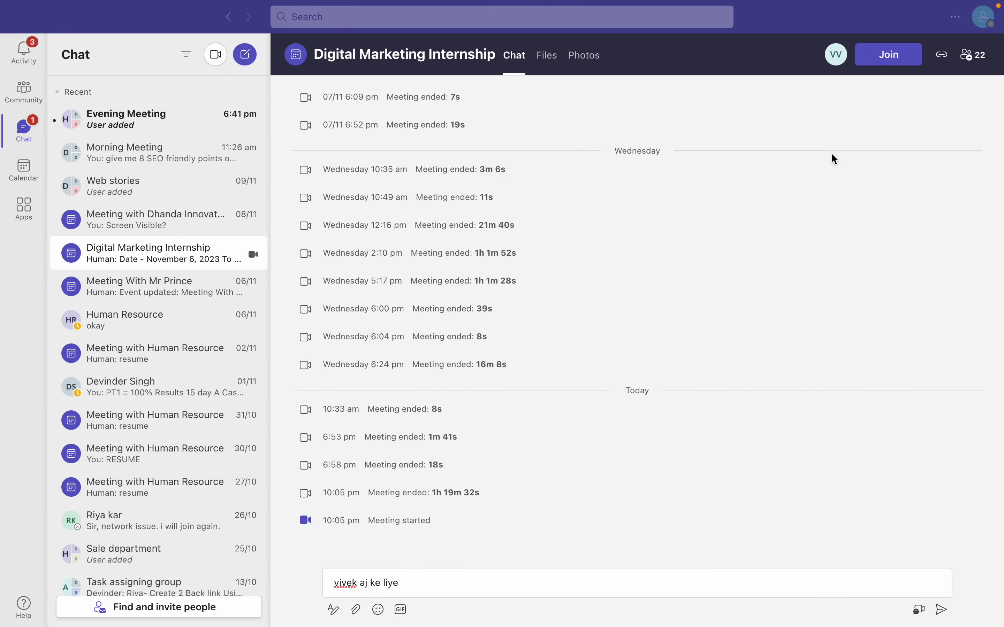
click(567, 474)
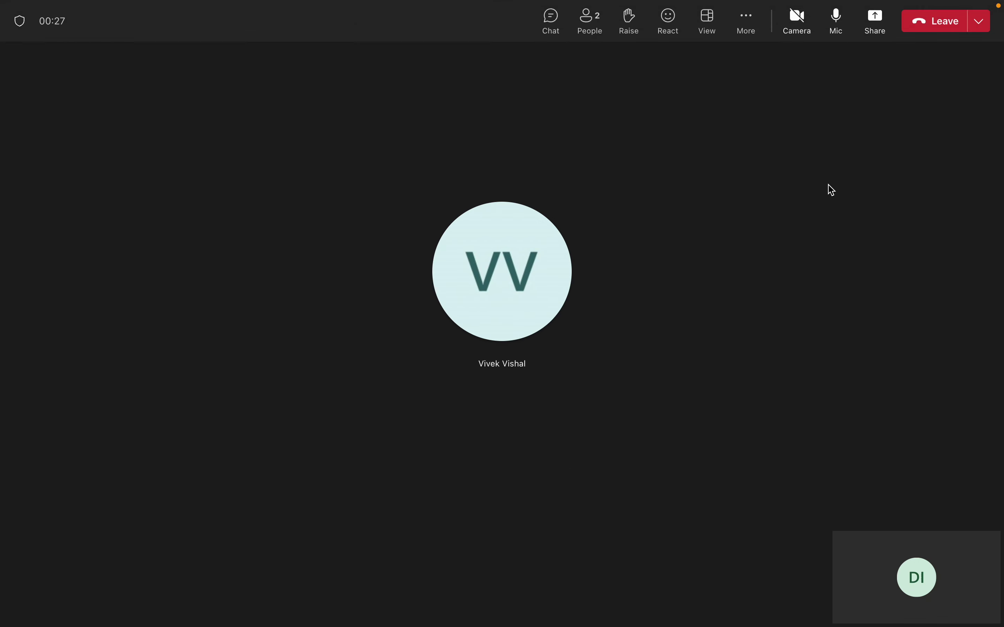
- Mute the microphone and look through the list of meeting participants
click(842, 35)
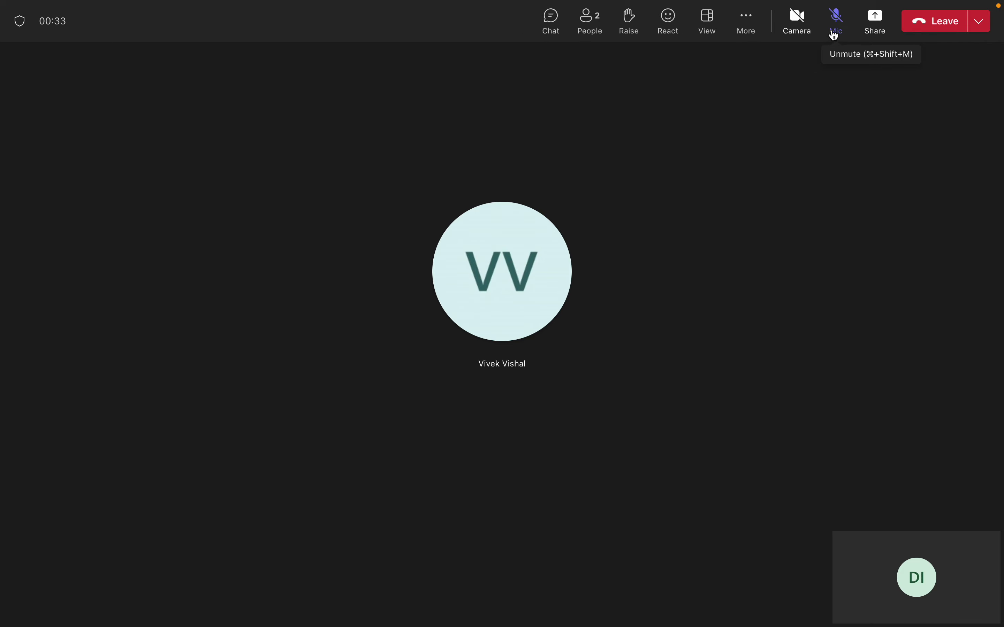
click(598, 27)
scroll(814, 267, down, 2)
mouse_move(814, 267)
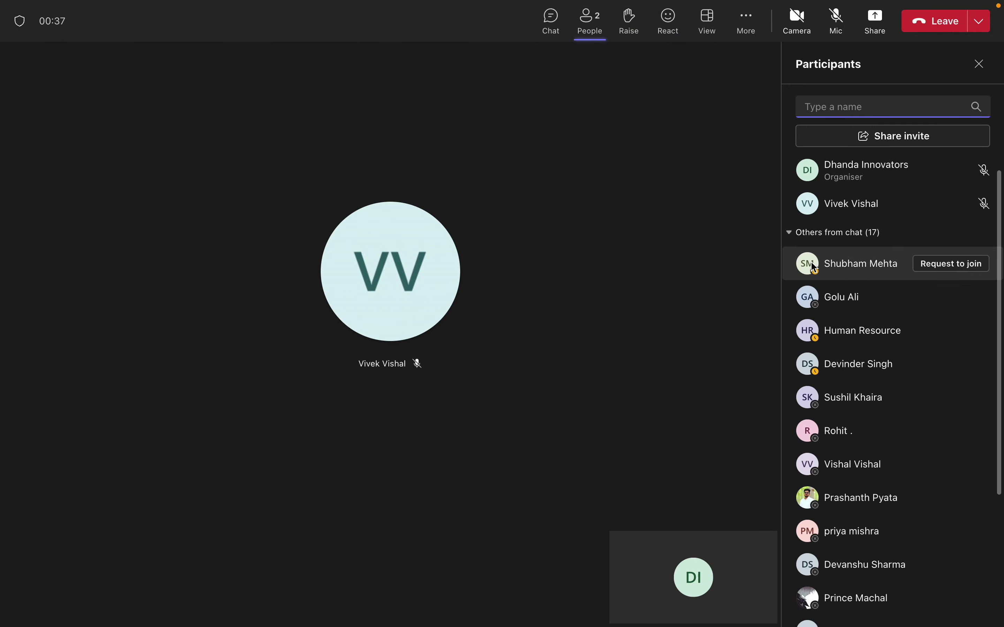
scroll(814, 268, down, 5)
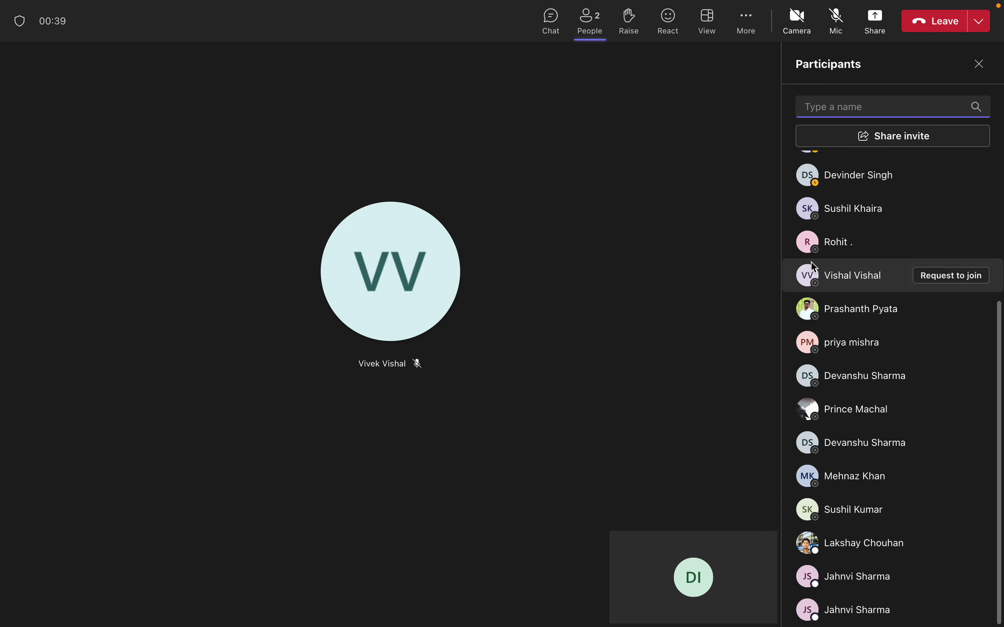
scroll(814, 268, up, 5)
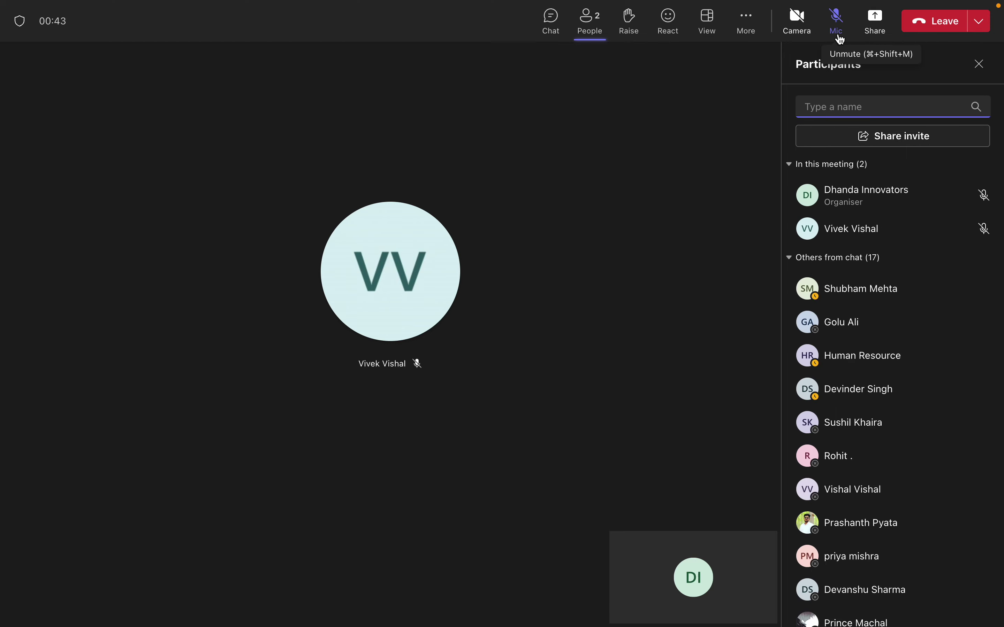
mouse_move(629, 5)
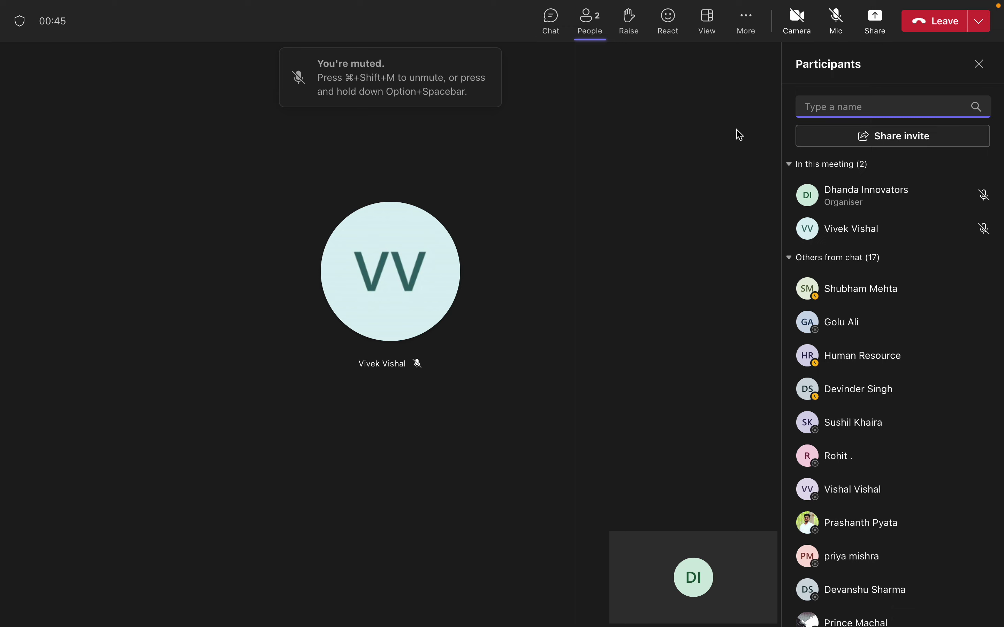
- Unmute the microphone in the meeting
click(838, 33)
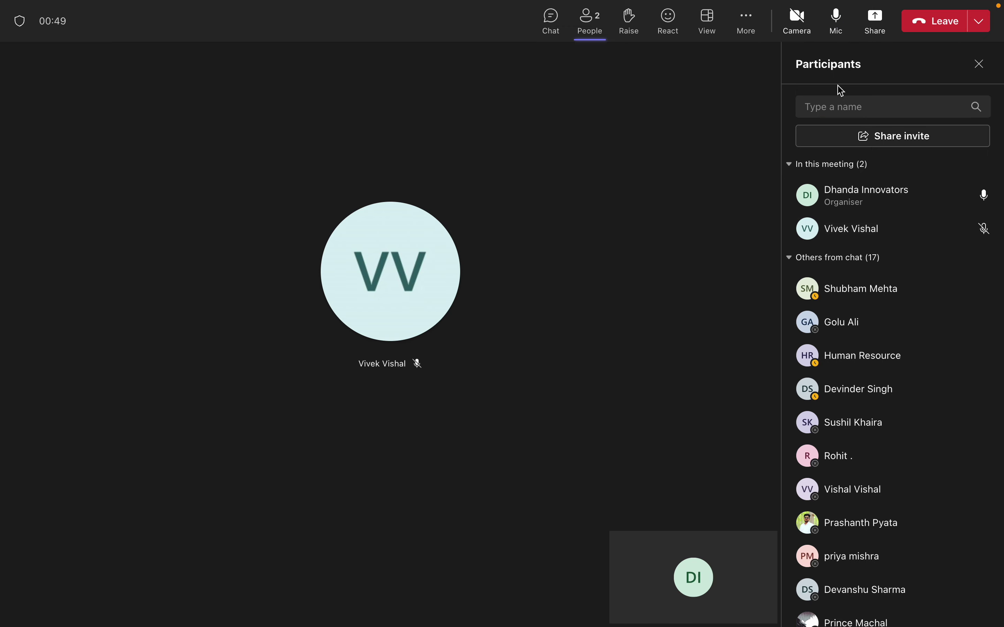
click(838, 36)
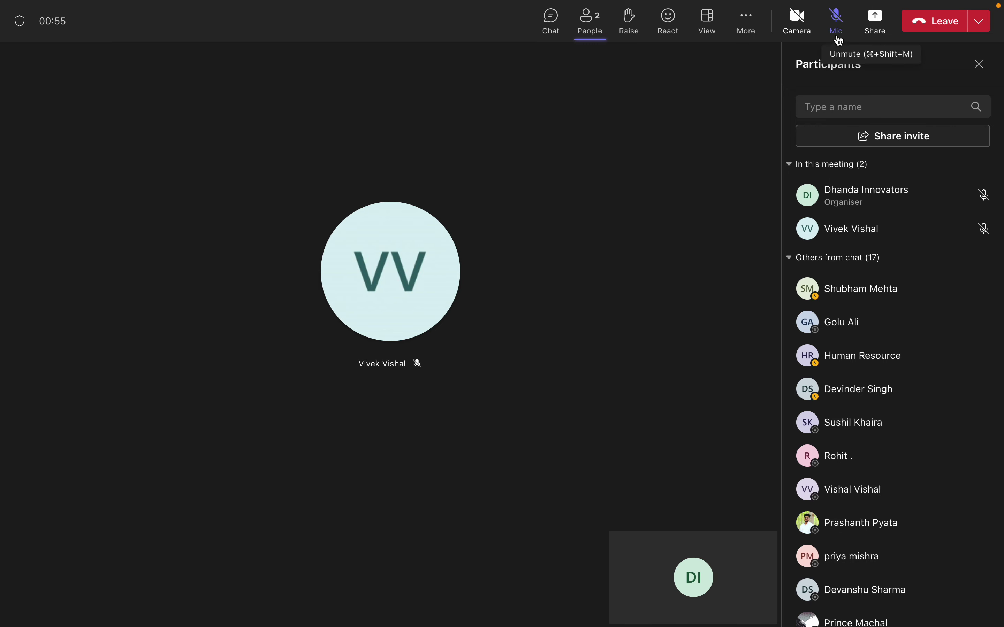
click(837, 36)
- Switch back to the ChatGPT BODY chat, try to continue the article, and regenerate the response
key(super+Tab)
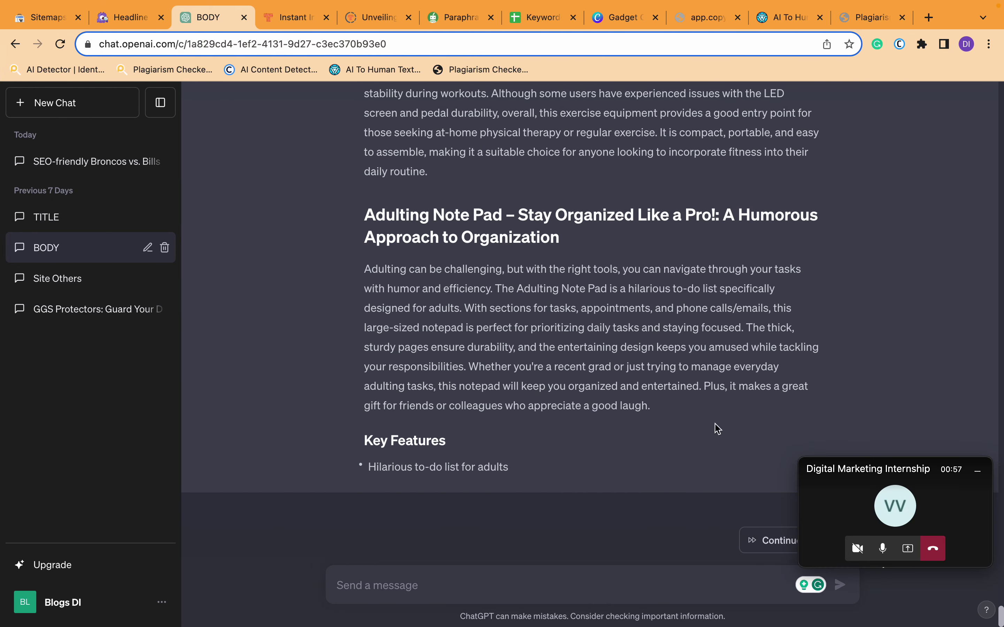
click(766, 542)
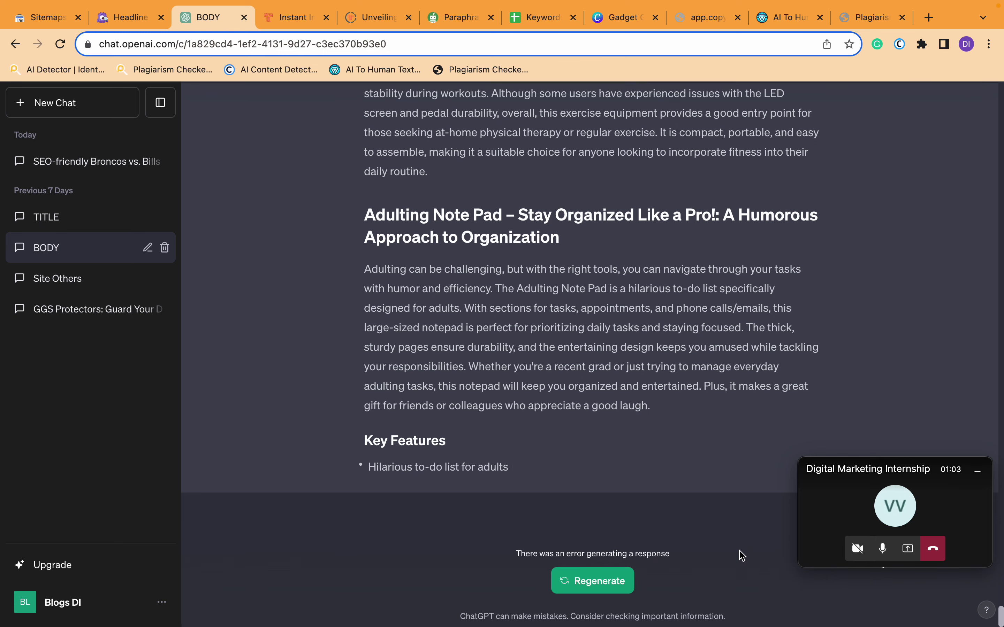
click(976, 475)
scroll(780, 498, up, 2)
scroll(779, 498, down, 2)
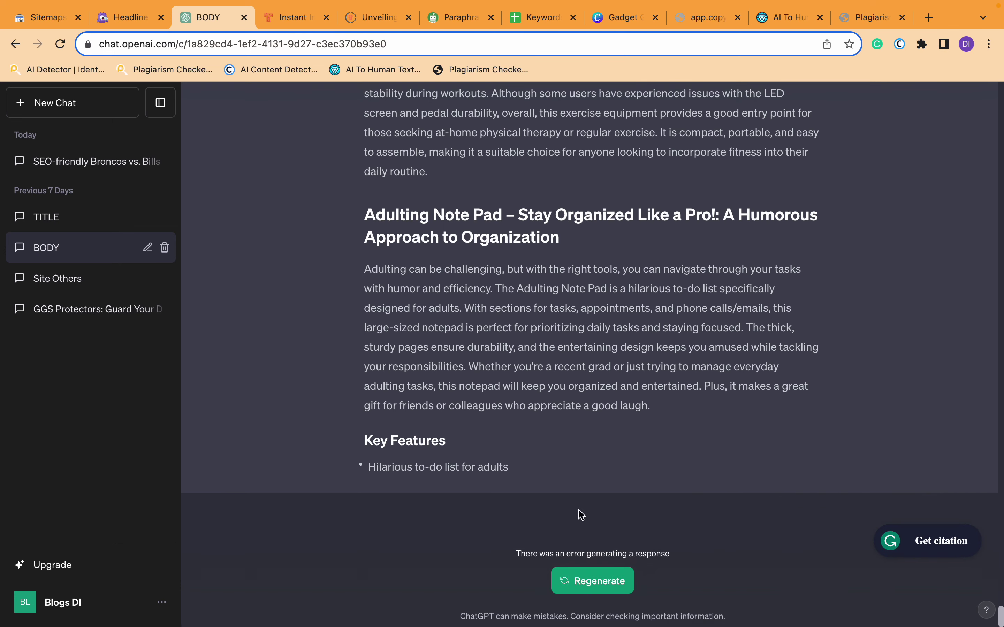
click(592, 583)
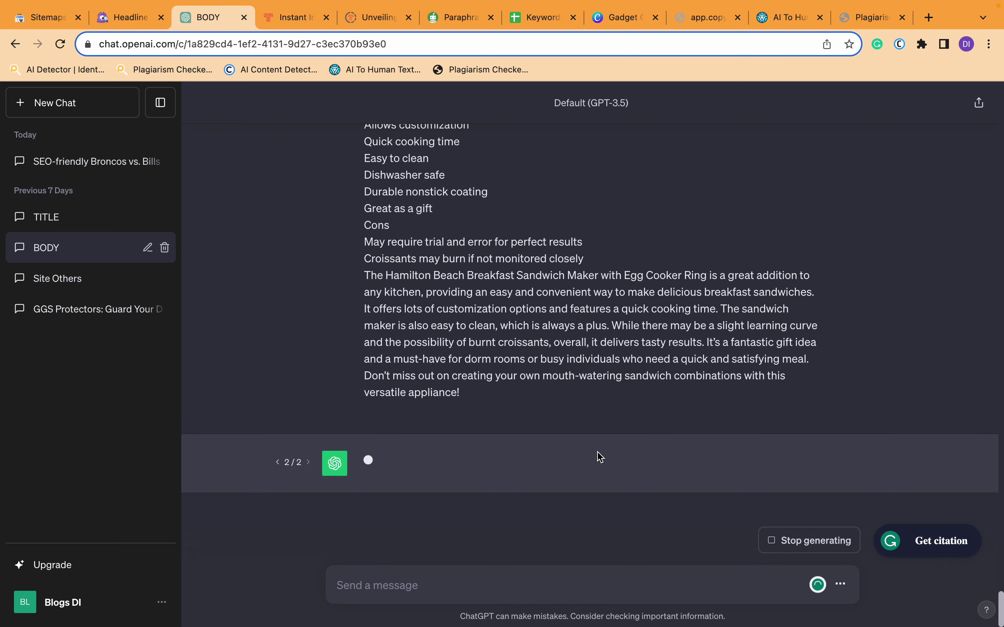
- Check the Teams meeting, then return to ChatGPT and continue generating the new version of the article
key(ctrl+Left)
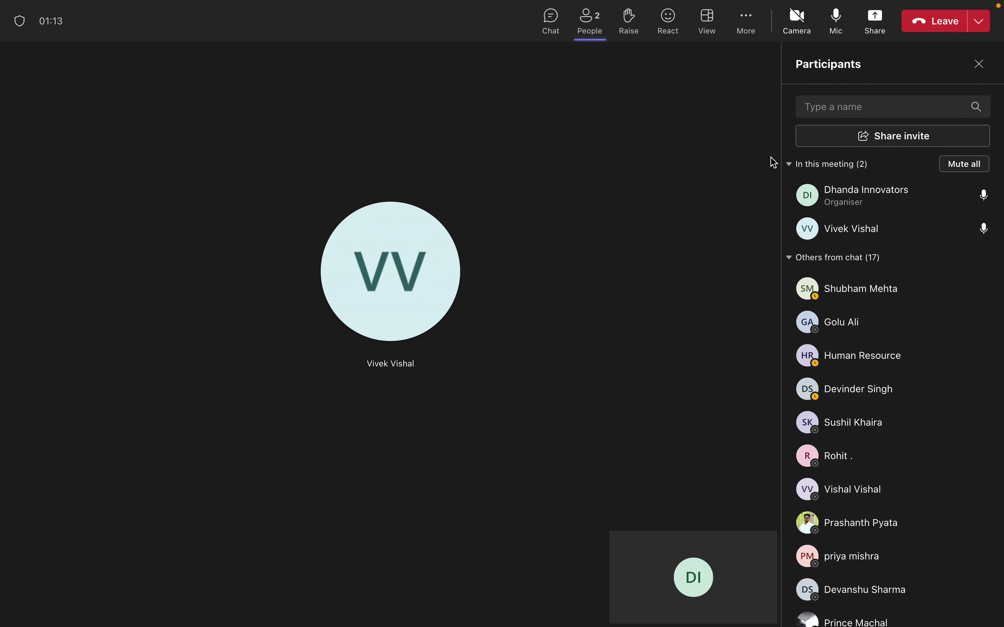
key(ctrl+Right)
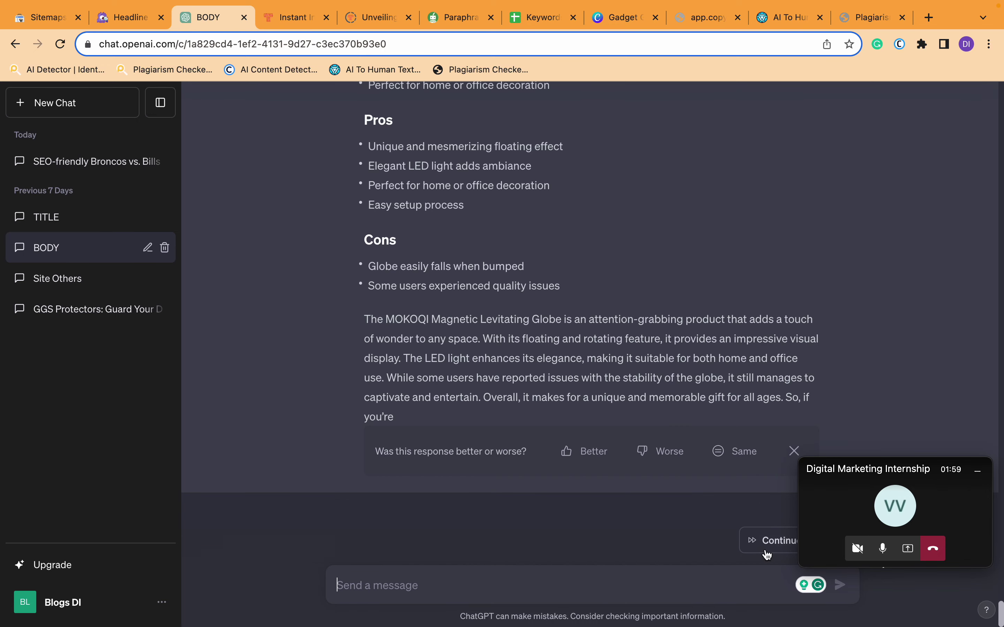
click(768, 552)
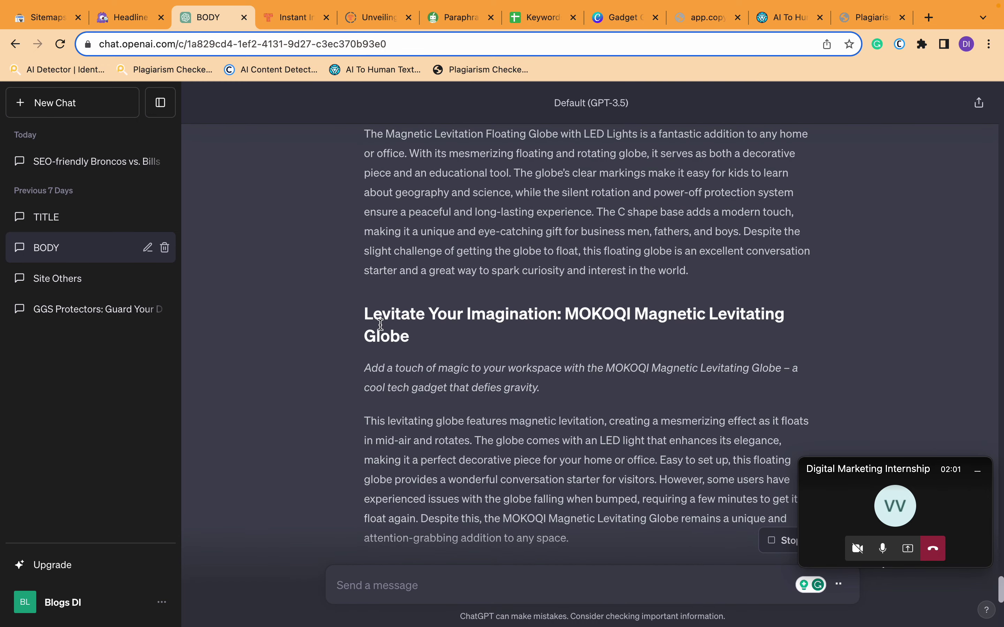
- Highlight the heading "Levitate Your Imagination: MOKOQI Magnetic Levitating Globe" and examine the product sections that follow it
double_click(383, 318)
drag(383, 318, 406, 327)
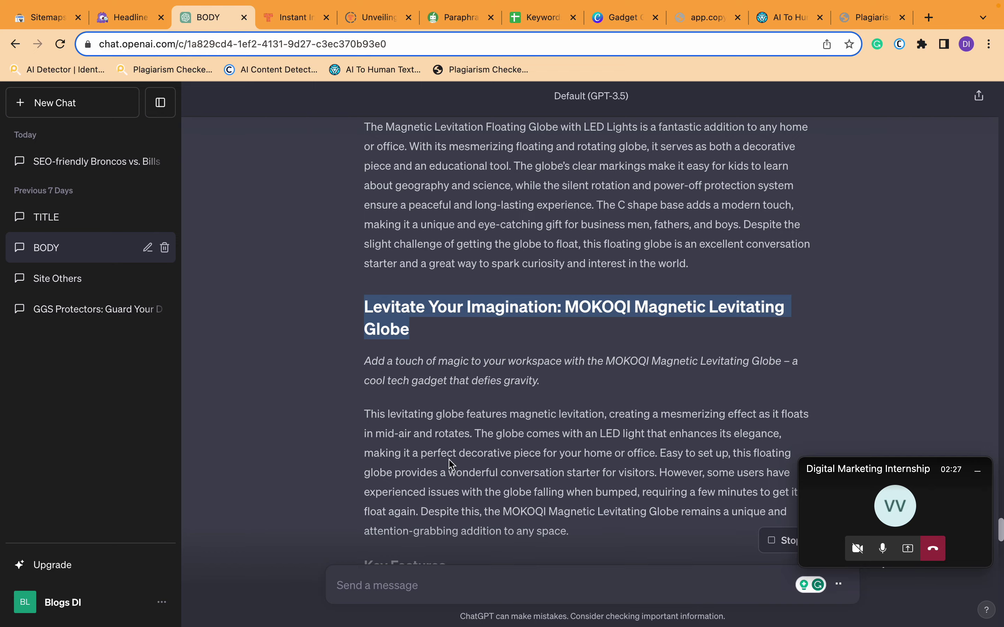
scroll(452, 465, down, 15)
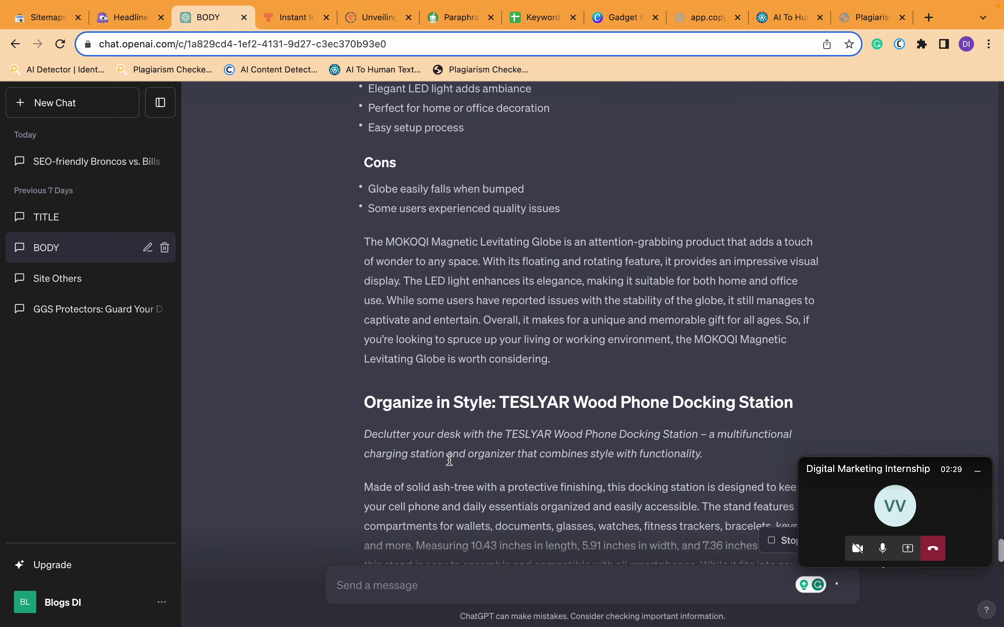
scroll(449, 460, down, 10)
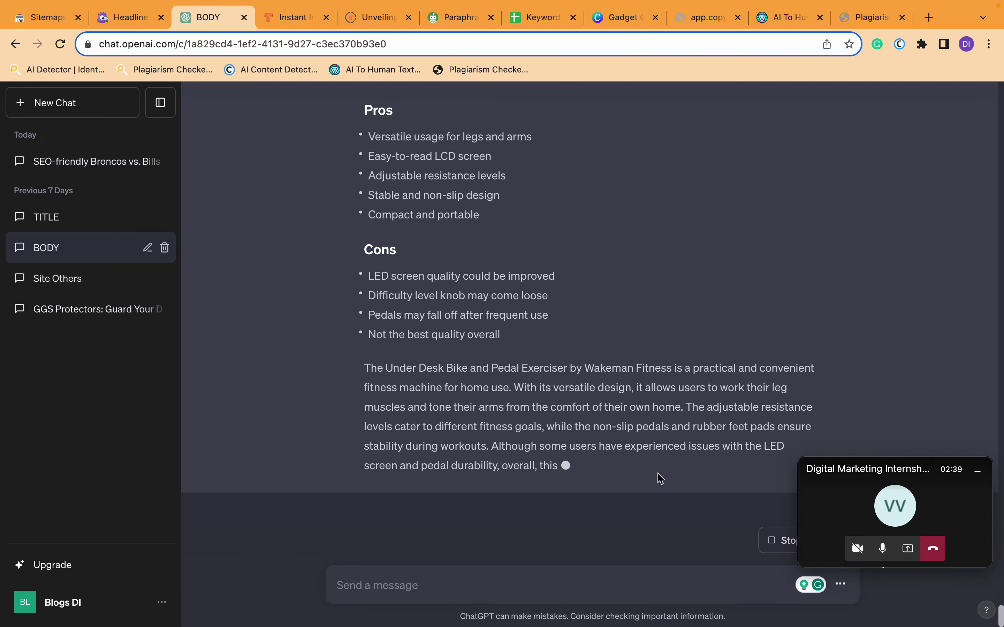
- Check the Teams meeting, return to ChatGPT, and try to continue generating the article after the Adulting Note Pad section
key(ctrl+Left)
key(ctrl+Right)
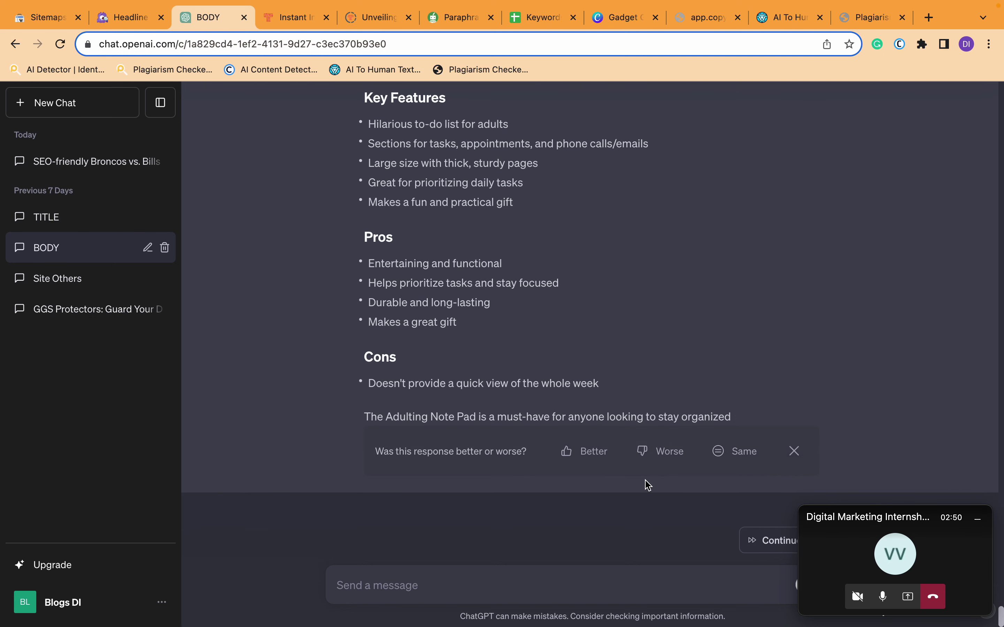
click(768, 540)
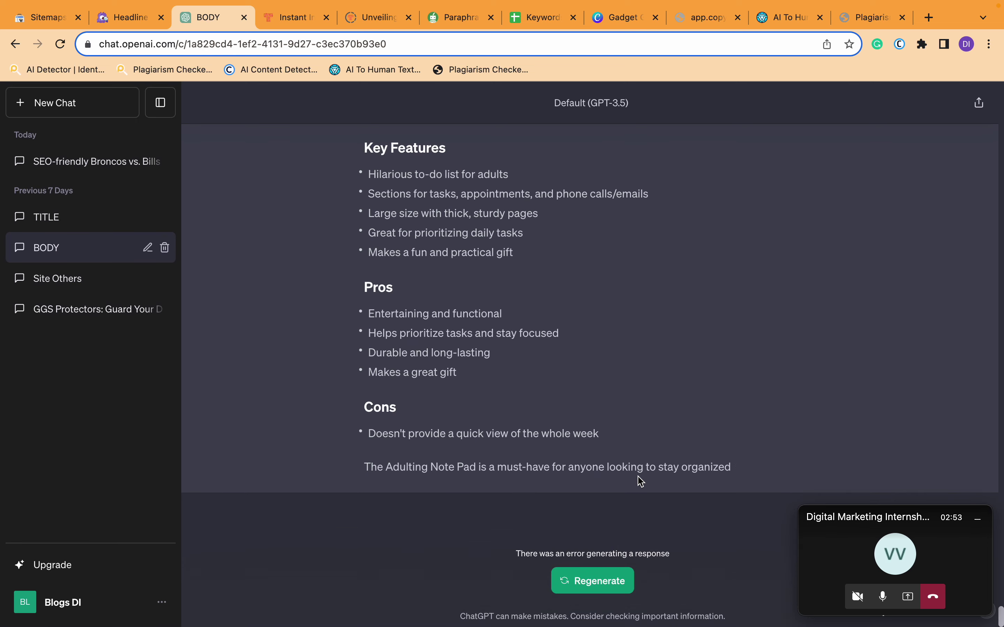
- Select the generated article text from the introduction below the title through the end of the Under Desk Bike and Pedal Exerciser section
scroll(727, 469, up, 11)
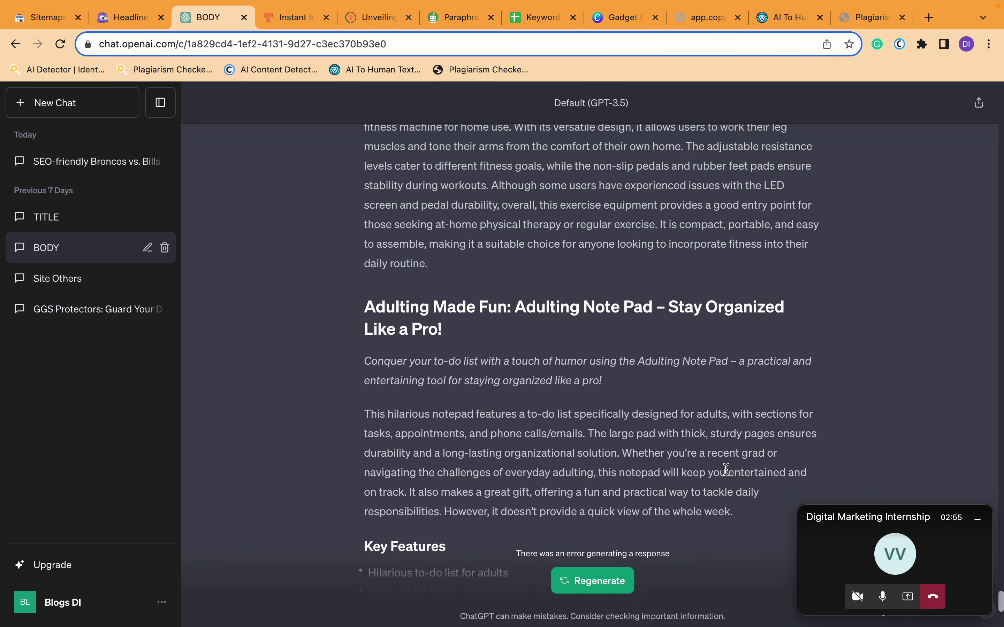
scroll(726, 469, up, 20)
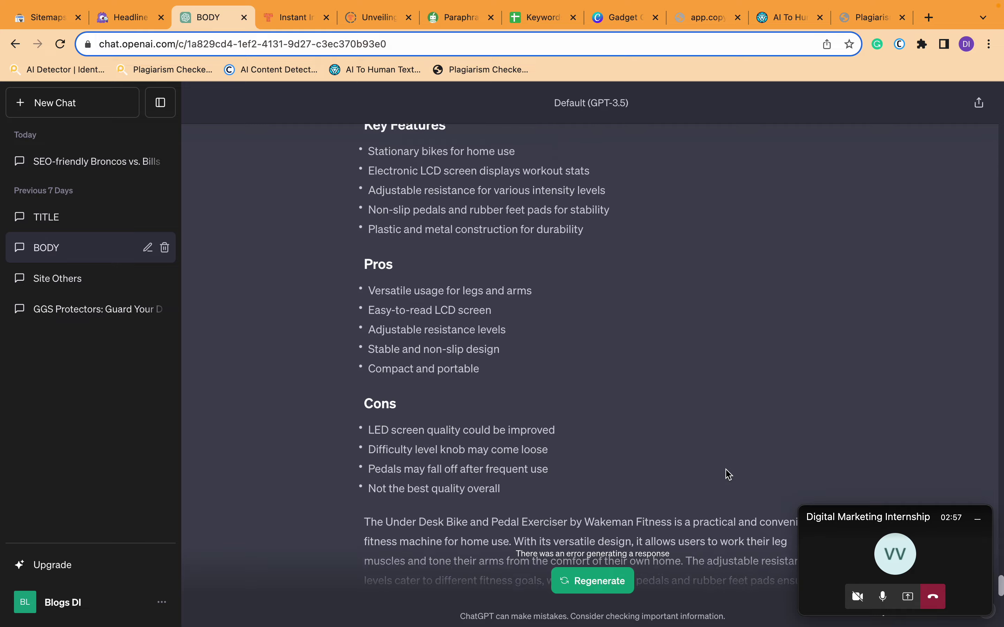
scroll(729, 475, up, 20)
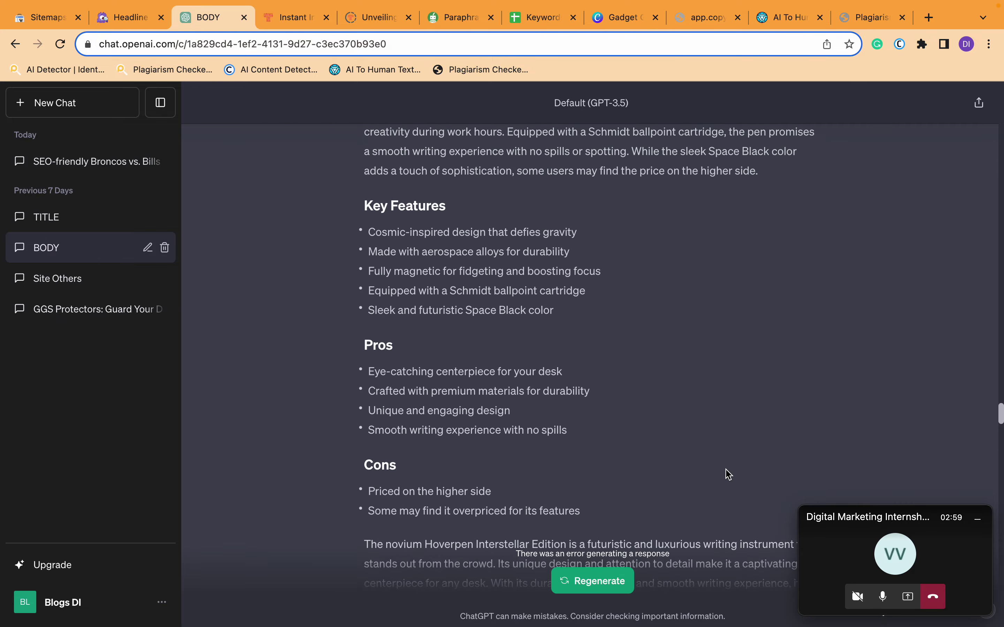
scroll(728, 475, down, 11)
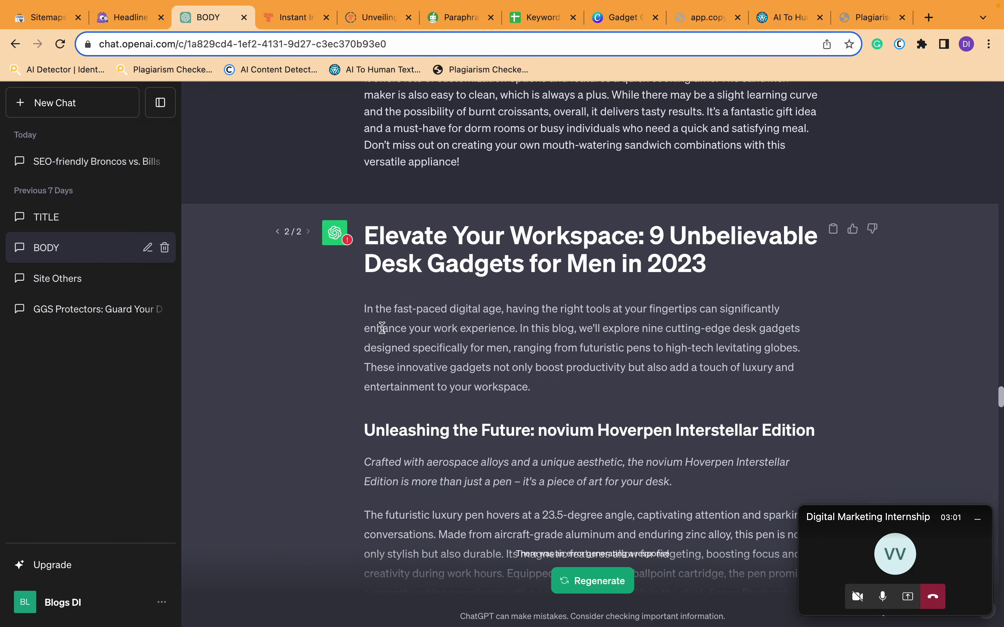
drag(376, 367, 574, 363)
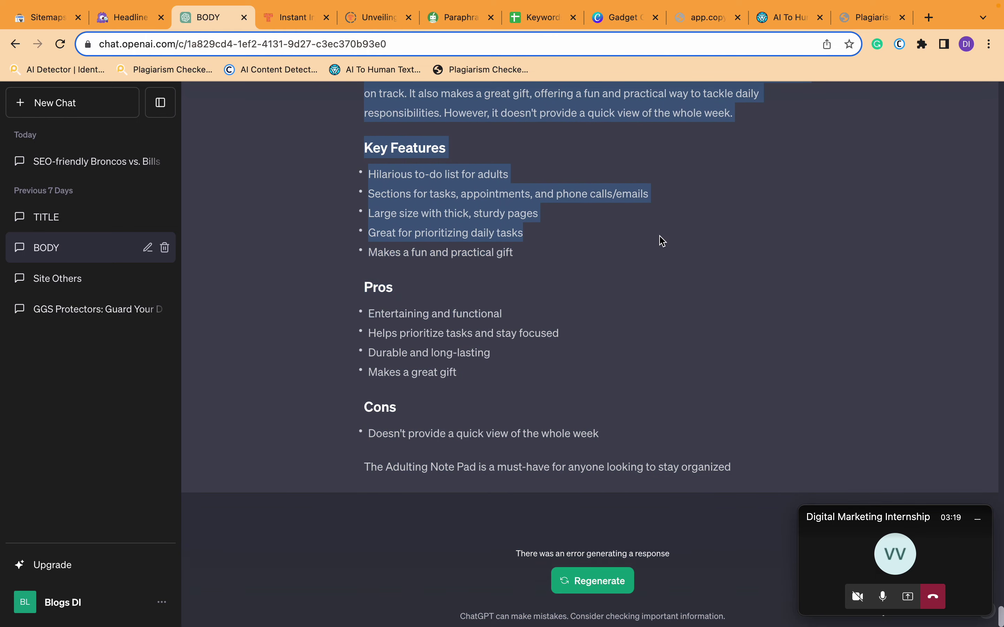
drag(645, 156, 635, 216)
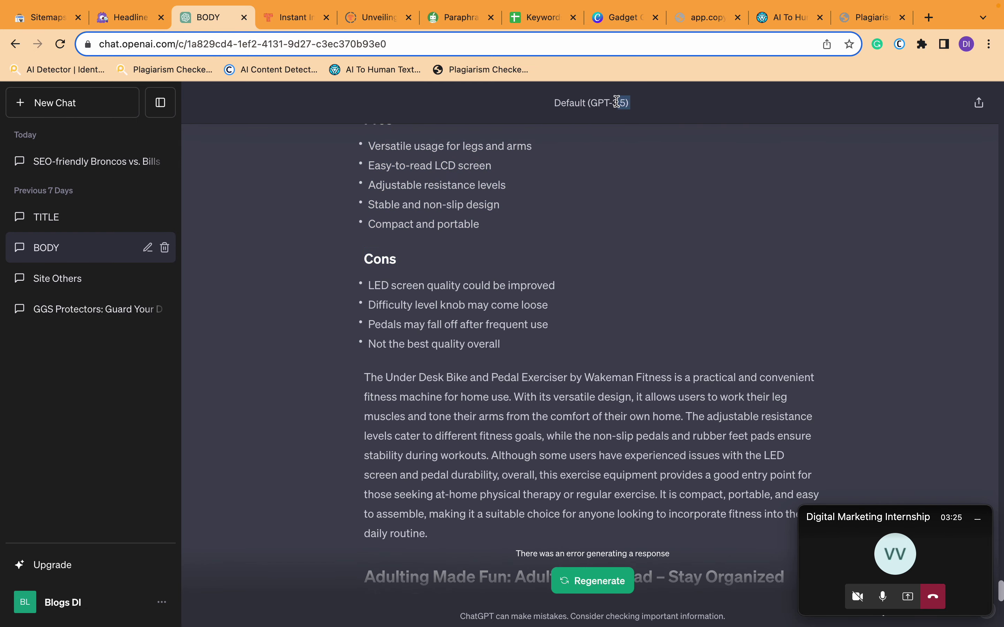
drag(616, 102, 562, 181)
scroll(560, 191, down, 15)
scroll(558, 201, down, 3)
scroll(555, 199, up, 3)
drag(473, 201, 470, 202)
scroll(471, 200, down, 6)
scroll(471, 198, up, 7)
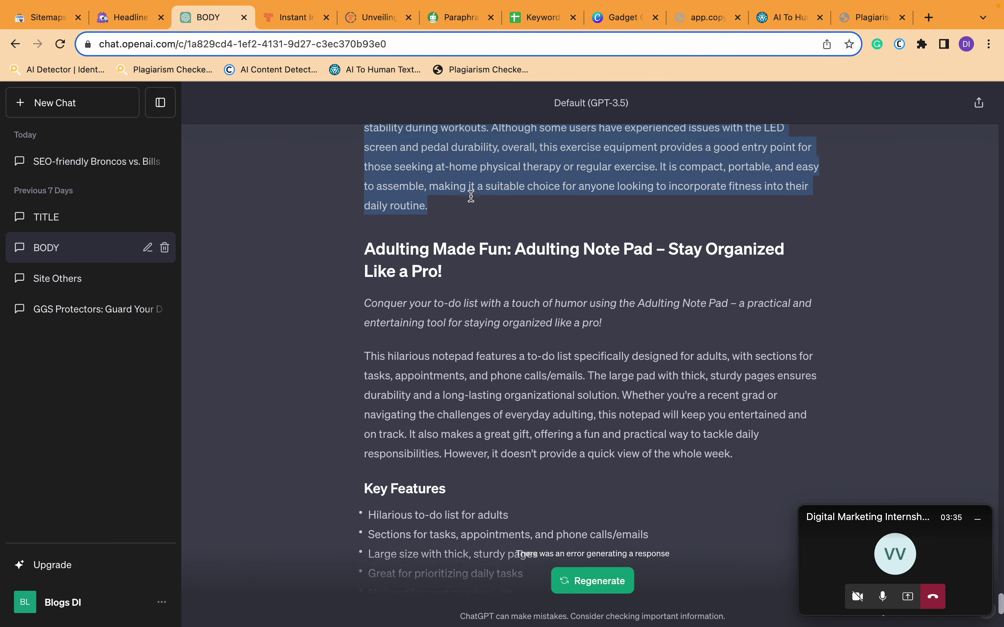
- Review the selected article text from the Under Desk Bike section back up to the introduction
scroll(472, 199, up, 2)
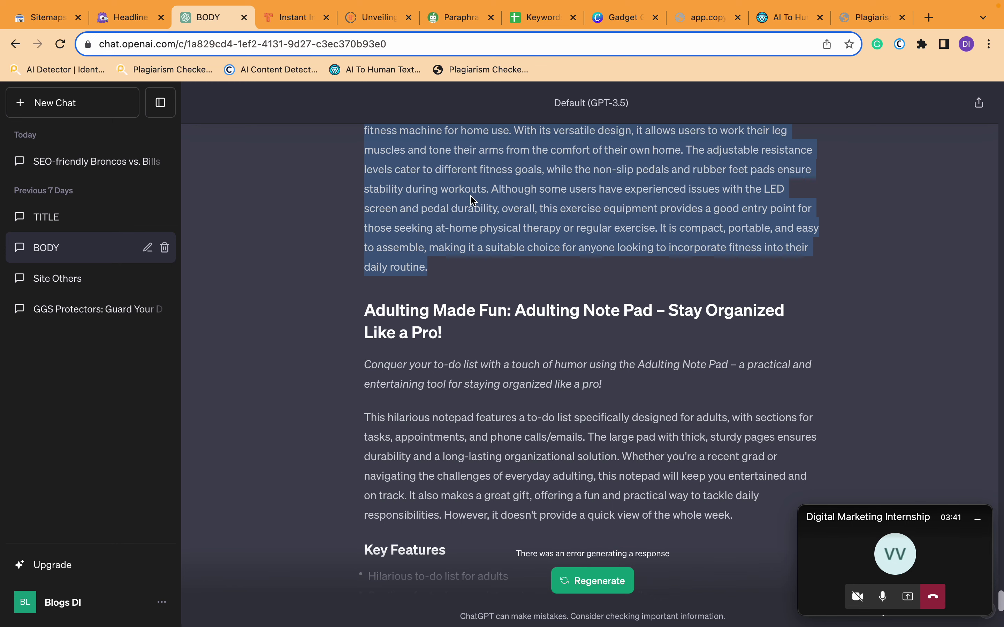
scroll(471, 201, up, 20)
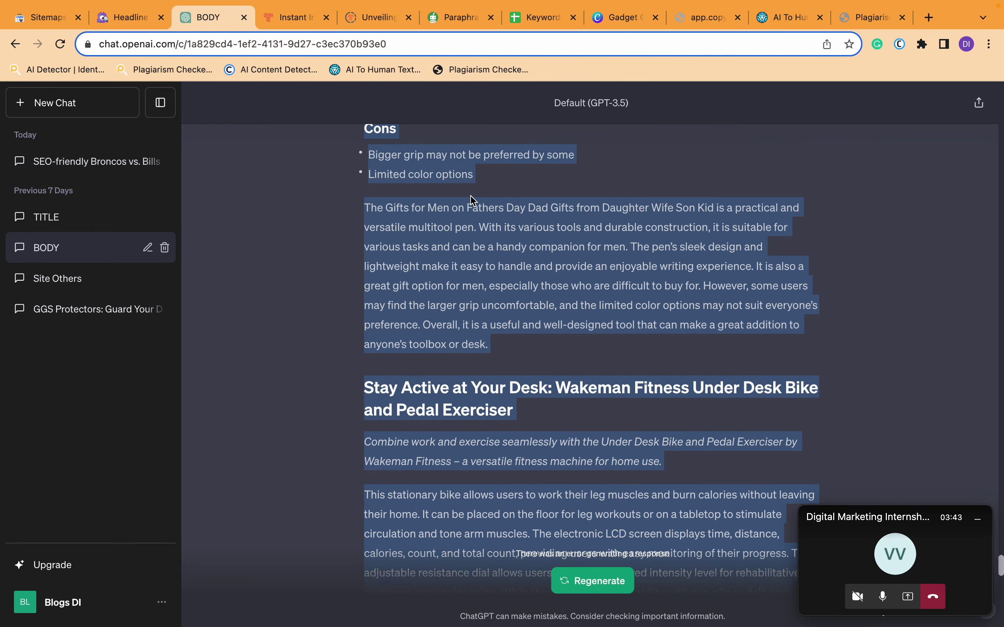
scroll(472, 200, up, 8)
scroll(442, 295, down, 11)
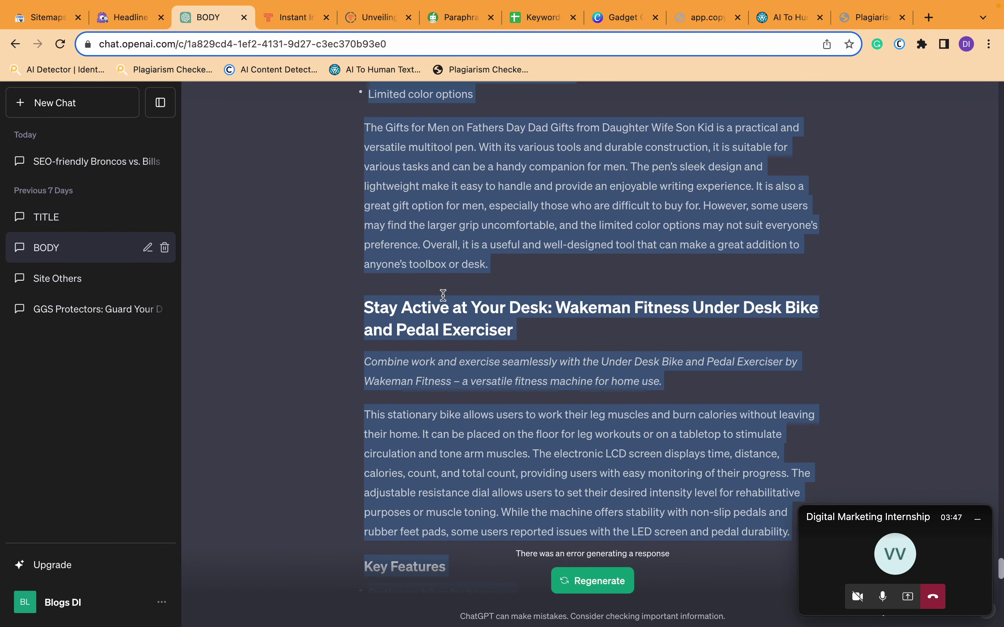
scroll(443, 295, up, 20)
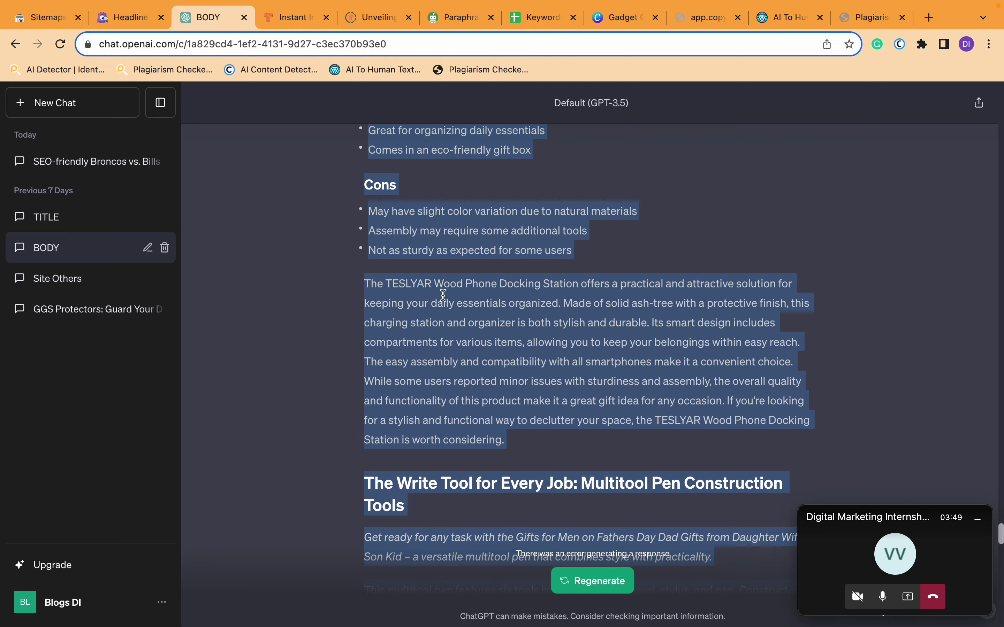
scroll(443, 295, up, 20)
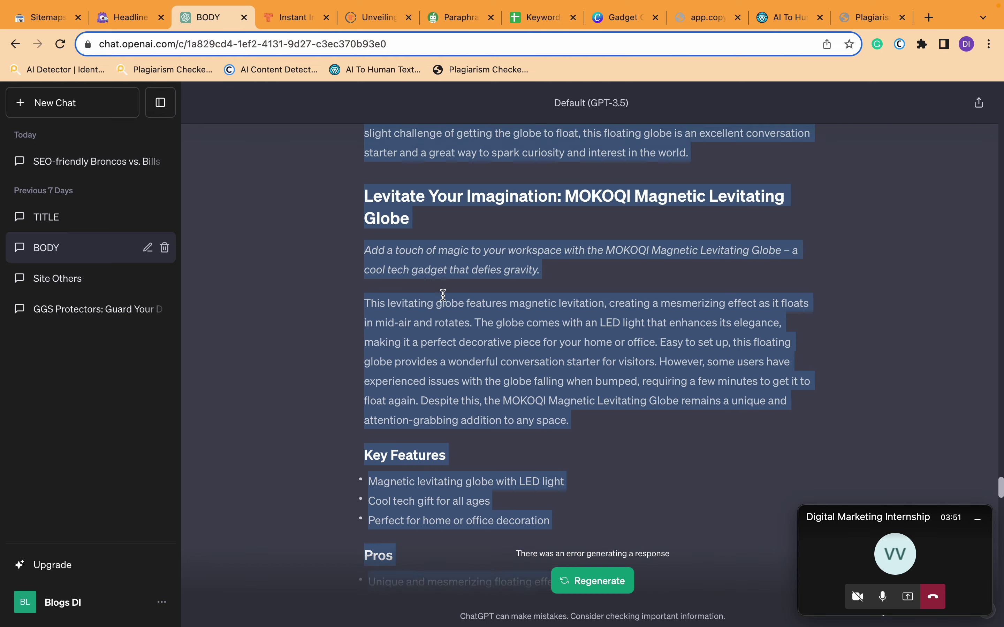
scroll(443, 294, up, 20)
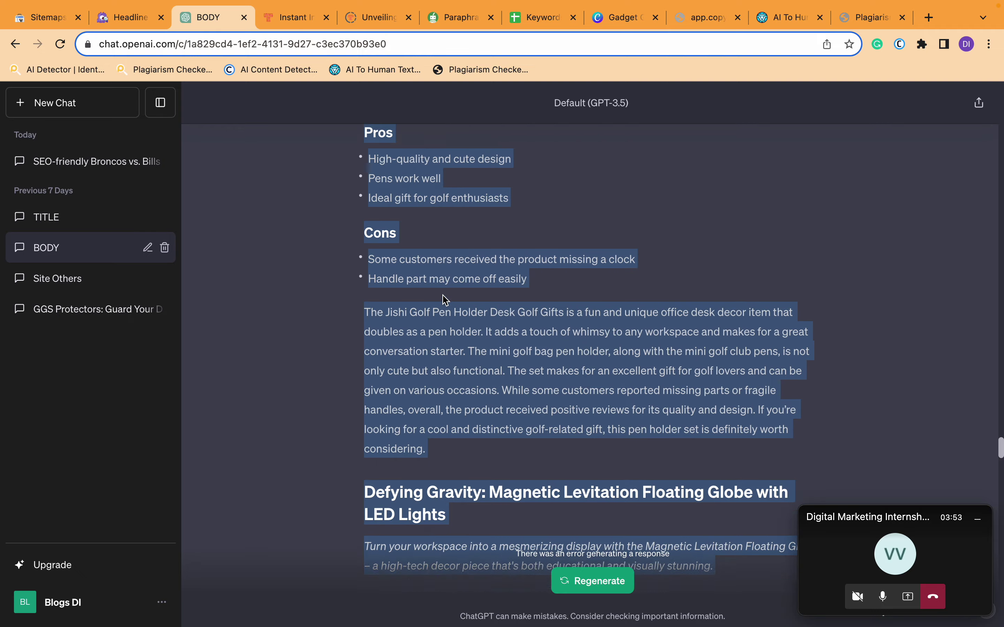
scroll(446, 300, up, 20)
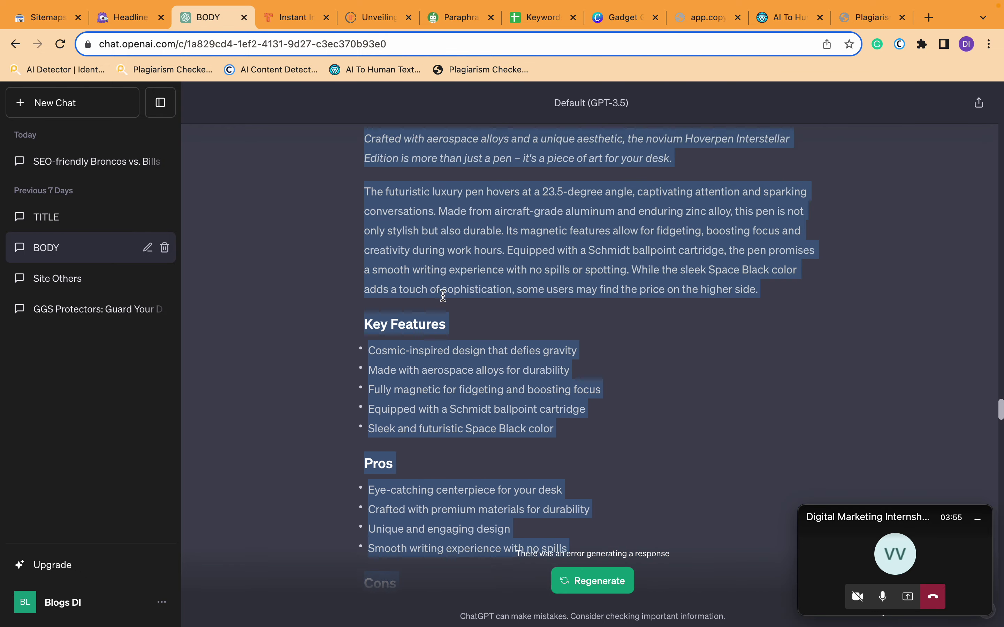
scroll(443, 294, up, 20)
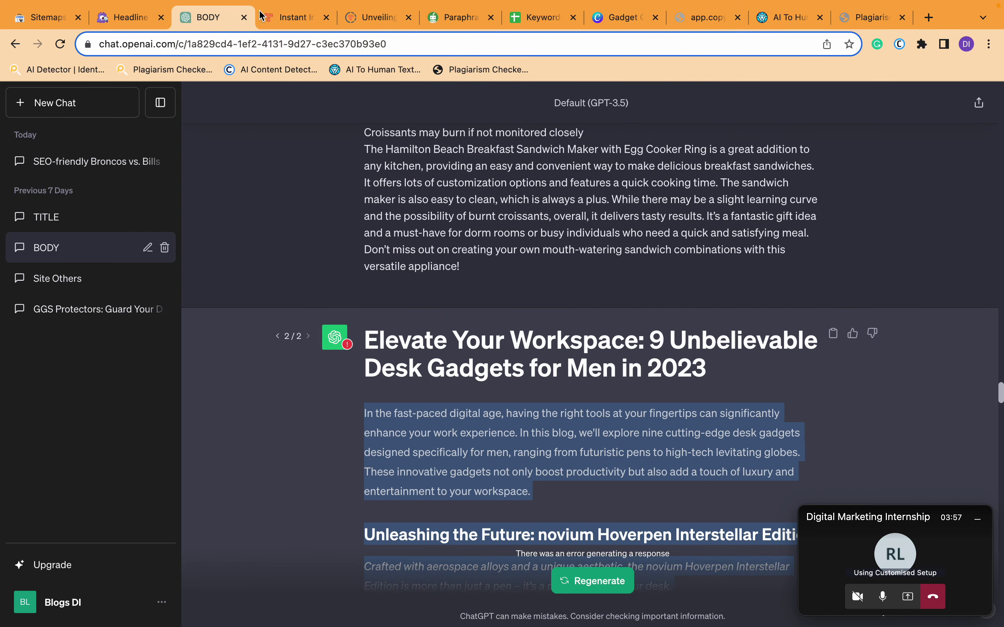
- Log back in to the TUTOGadget WordPress admin and open a new post
click(282, 16)
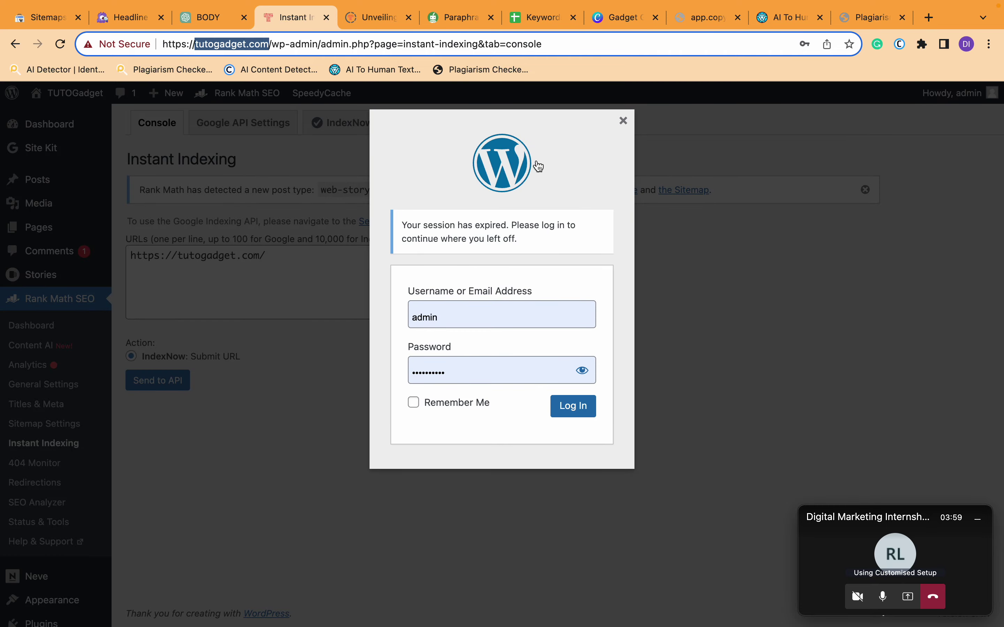
click(558, 406)
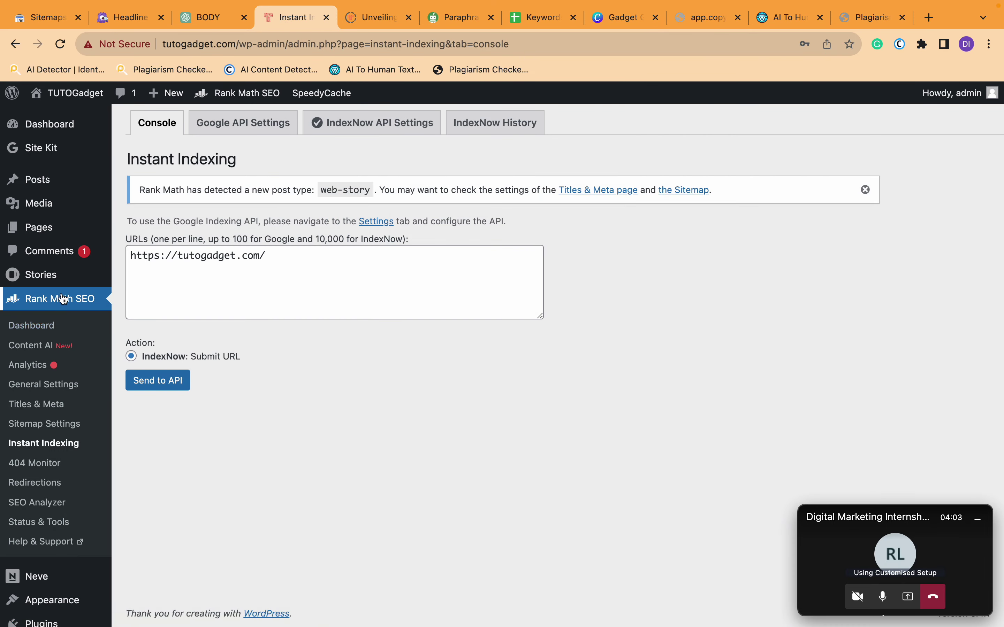
mouse_move(69, 189)
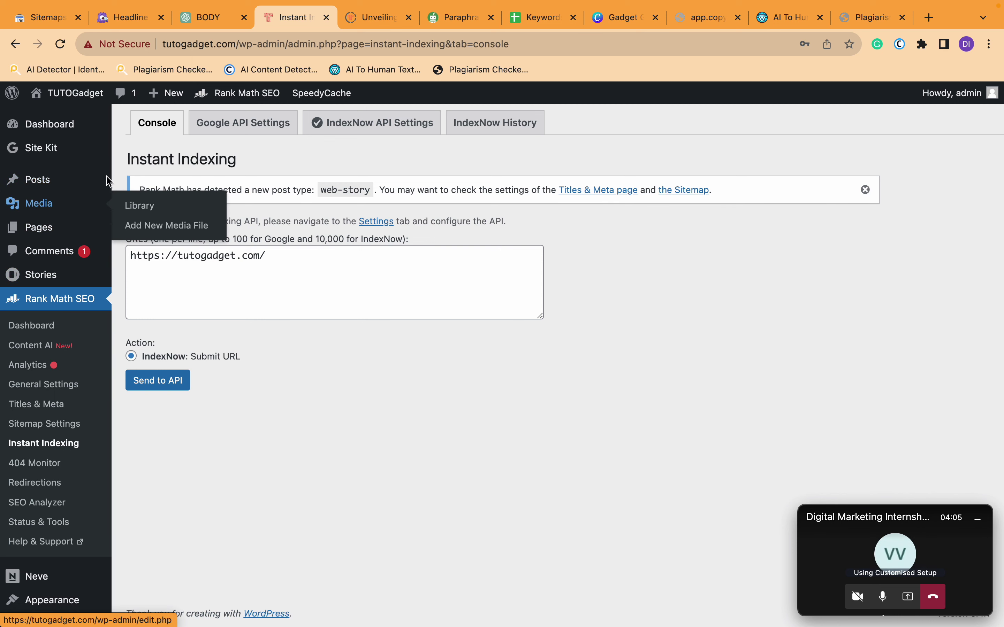
click(139, 203)
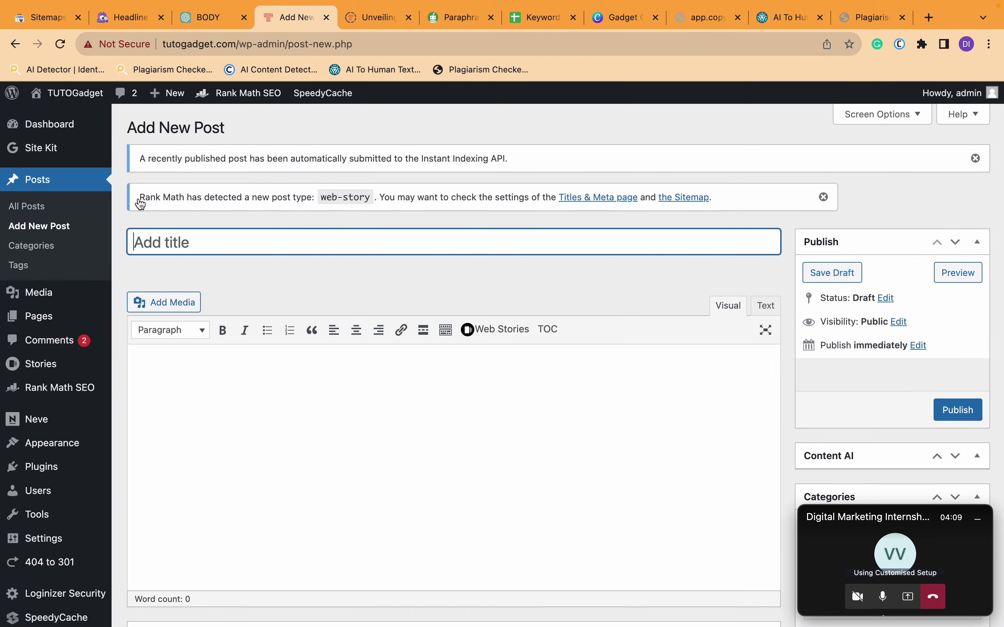
- Check the Content Writing slide and the Teams meeting, then return to the body of the new WordPress post
key(ctrl+Right)
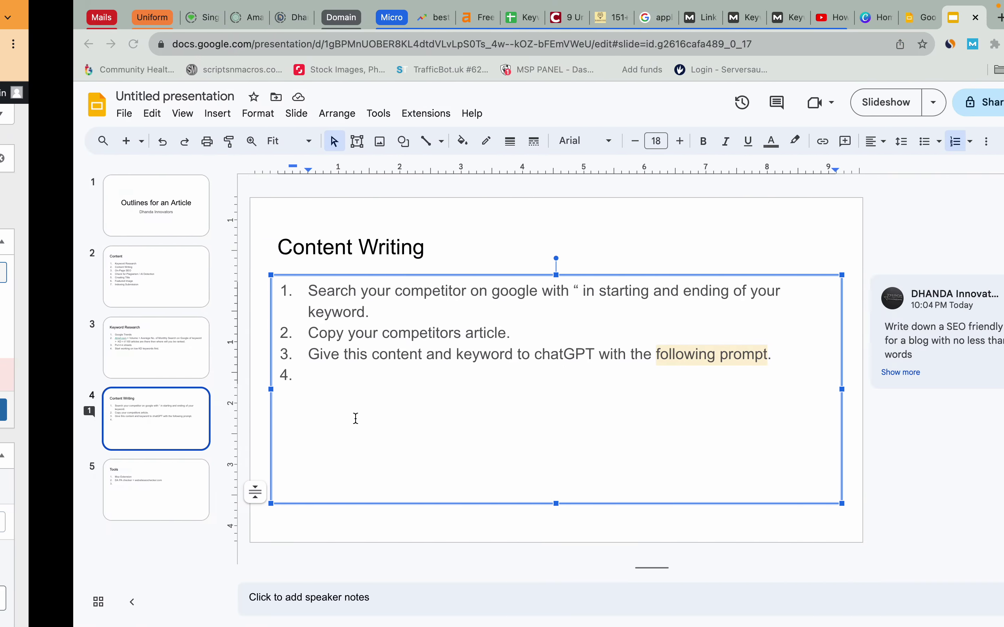
key(ctrl+Left)
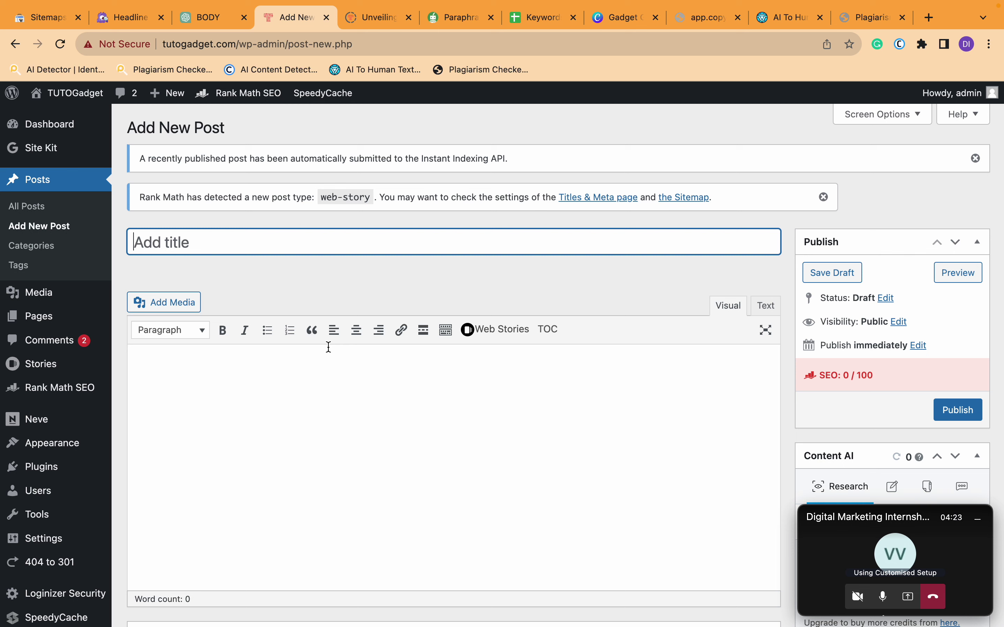
key(ctrl+Left)
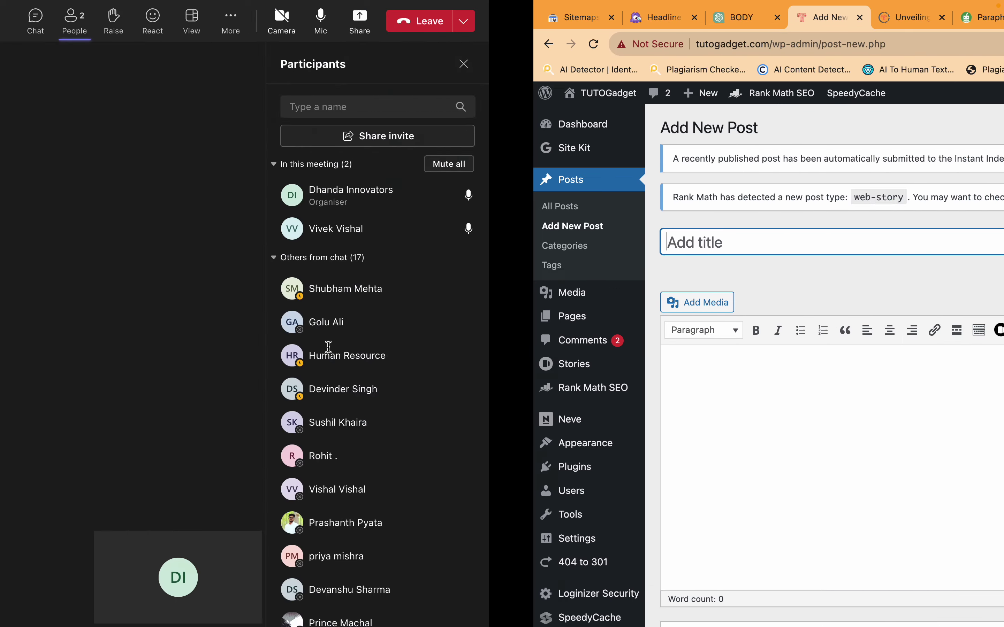
key(ctrl+Right)
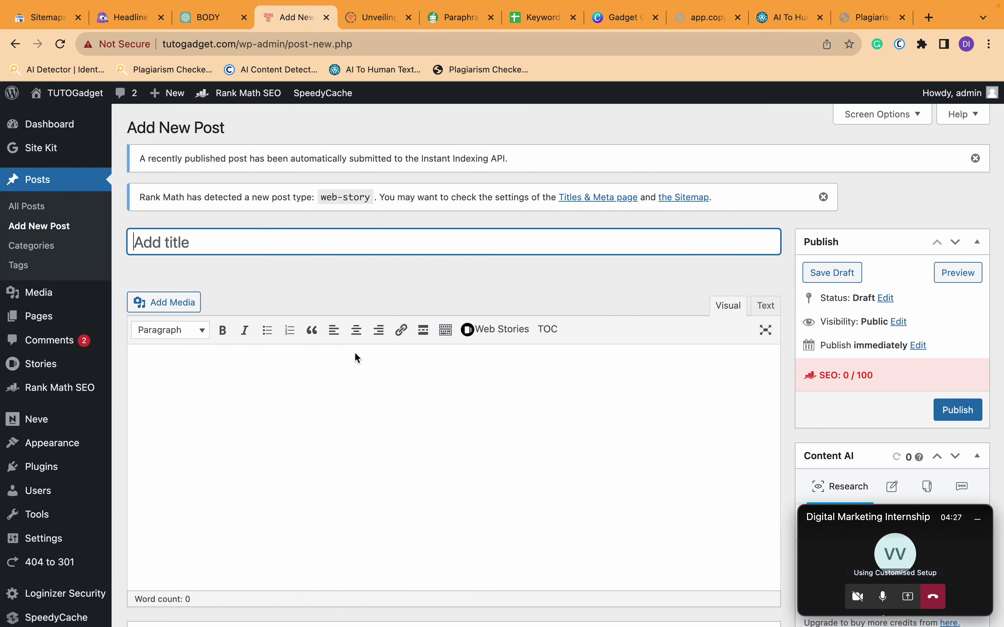
key(ctrl+Left)
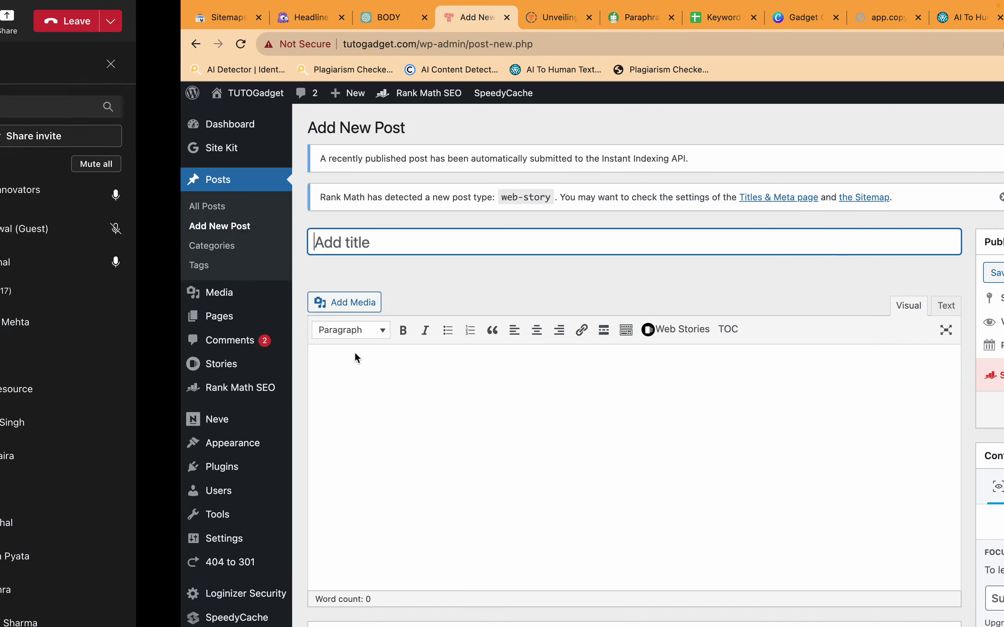
key(ctrl+Right)
click(321, 429)
- Dismiss the group meeting notice in Teams and place the cursor in the new post's content area
key(ctrl+Left)
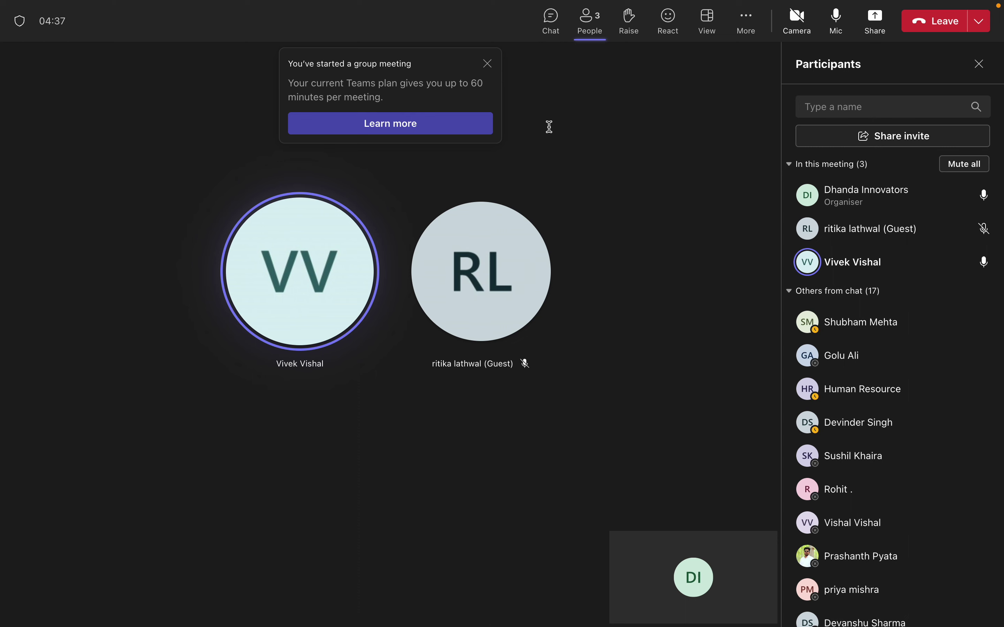
click(488, 66)
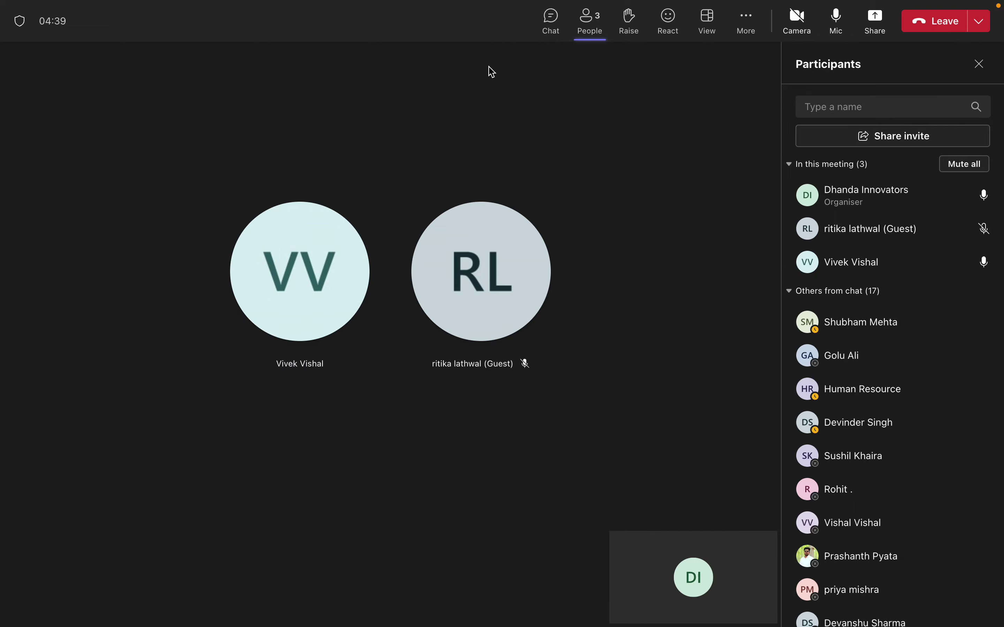
key(ctrl+Right)
click(399, 432)
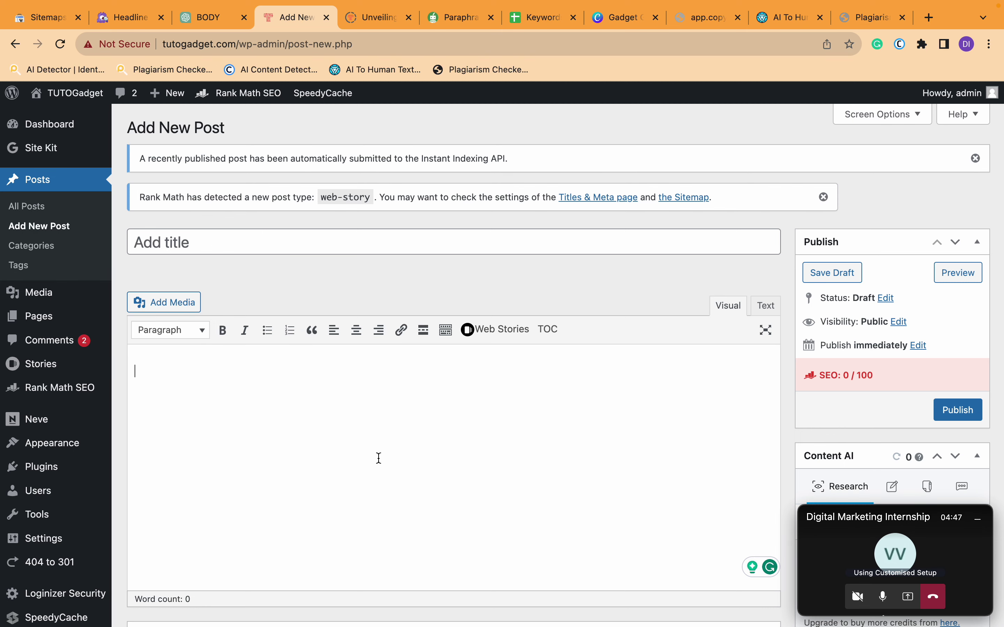
scroll(379, 458, down, 1)
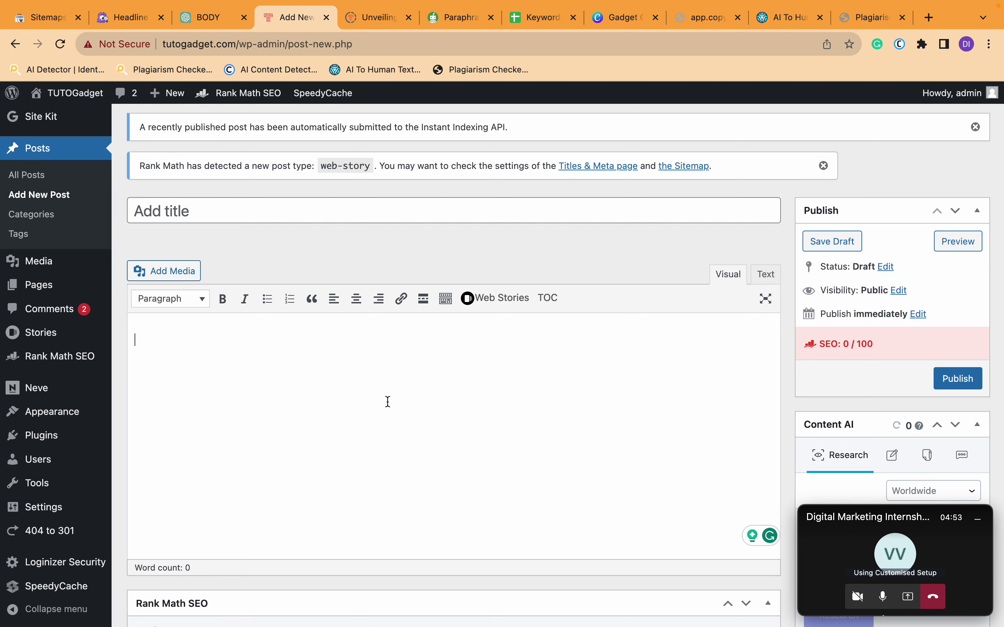
- Switch to Teams and start sharing the screen in the meeting
key(super+Tab)
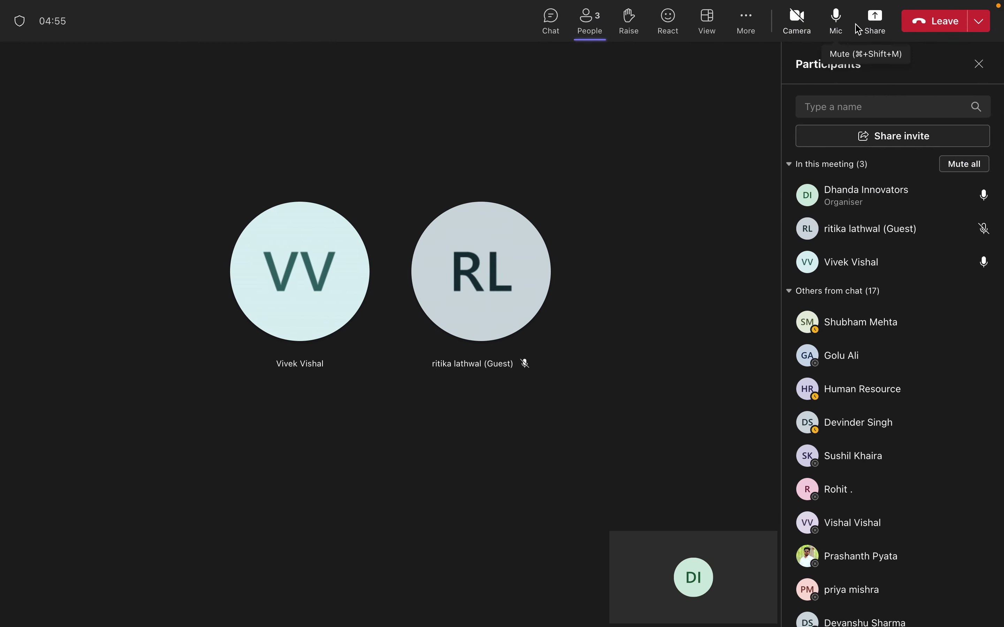
click(875, 22)
click(695, 224)
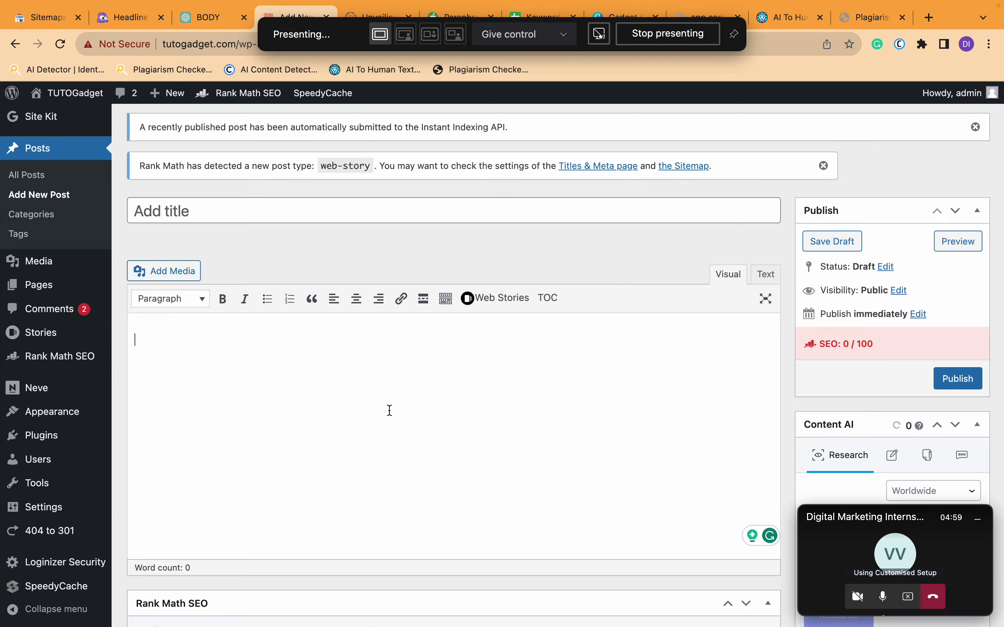
- Review the generated desk gadgets article in the ChatGPT BODY chat, from the introduction through the Adulting Note Pad section
click(208, 17)
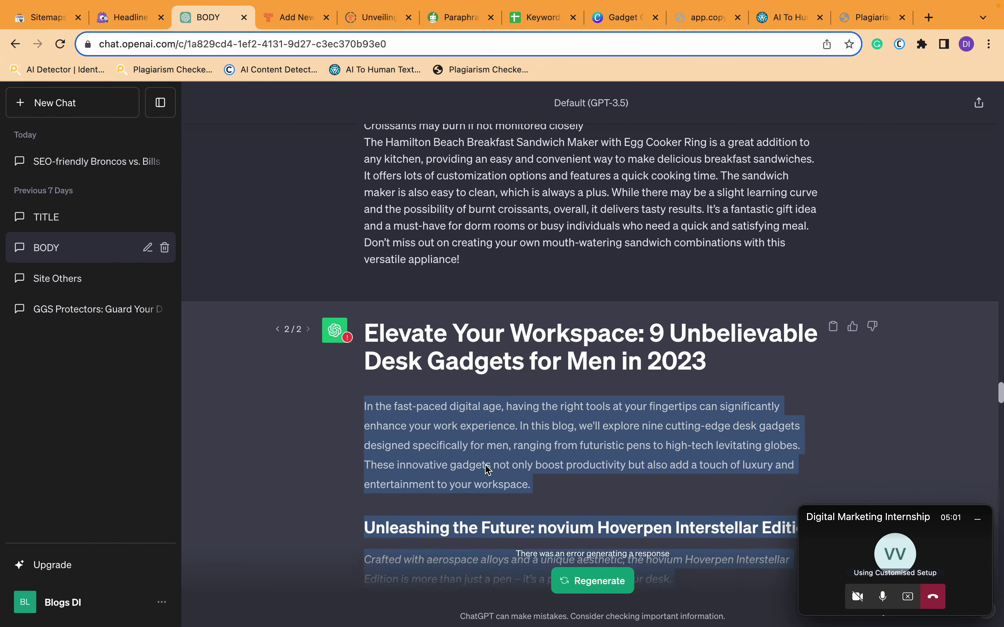
scroll(487, 469, down, 6)
scroll(488, 469, down, 20)
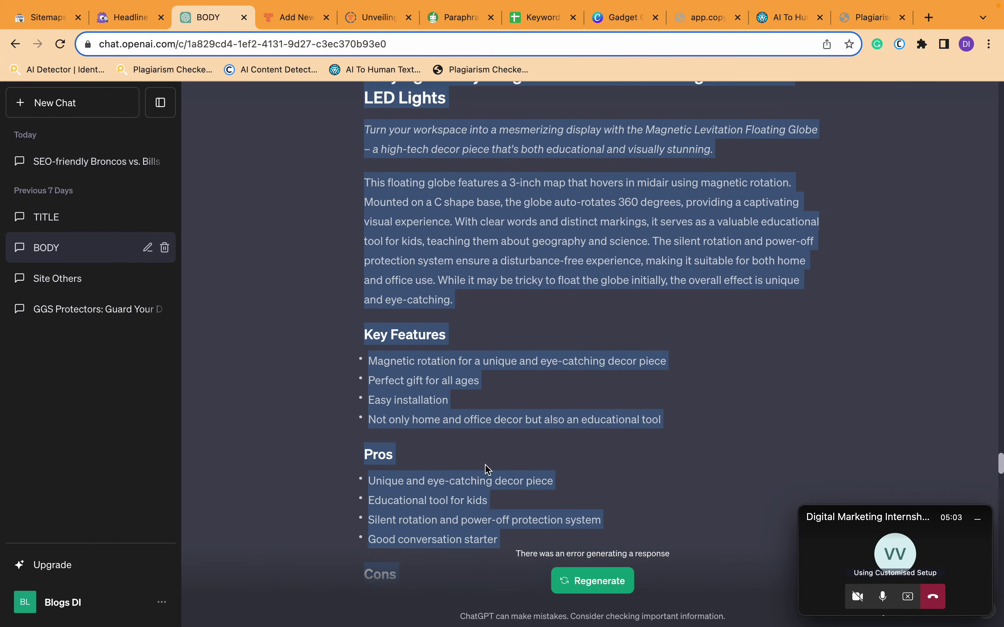
scroll(488, 469, down, 20)
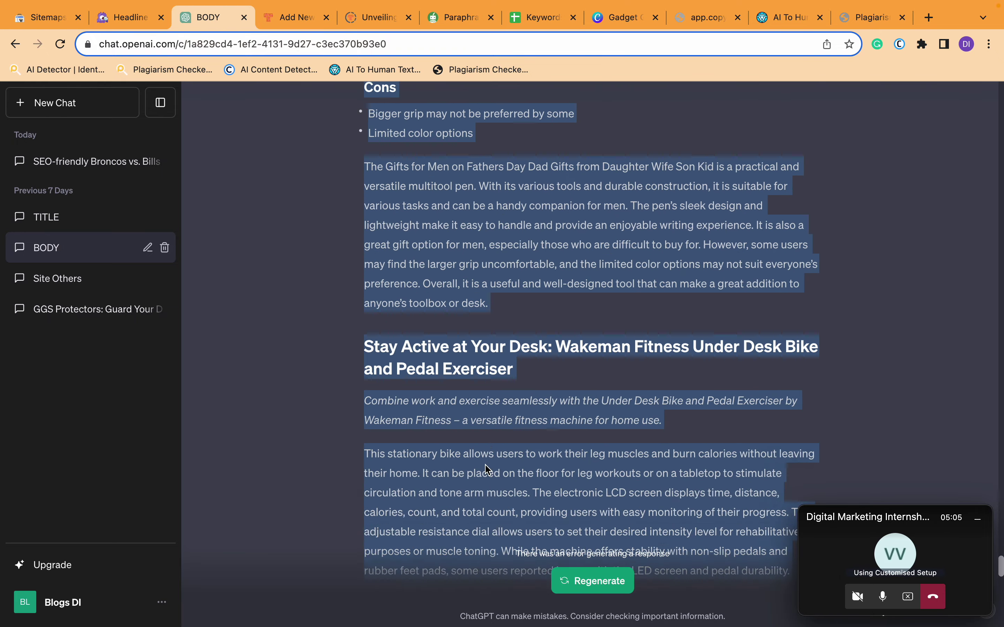
click(488, 469)
scroll(485, 467, down, 10)
scroll(614, 538, up, 3)
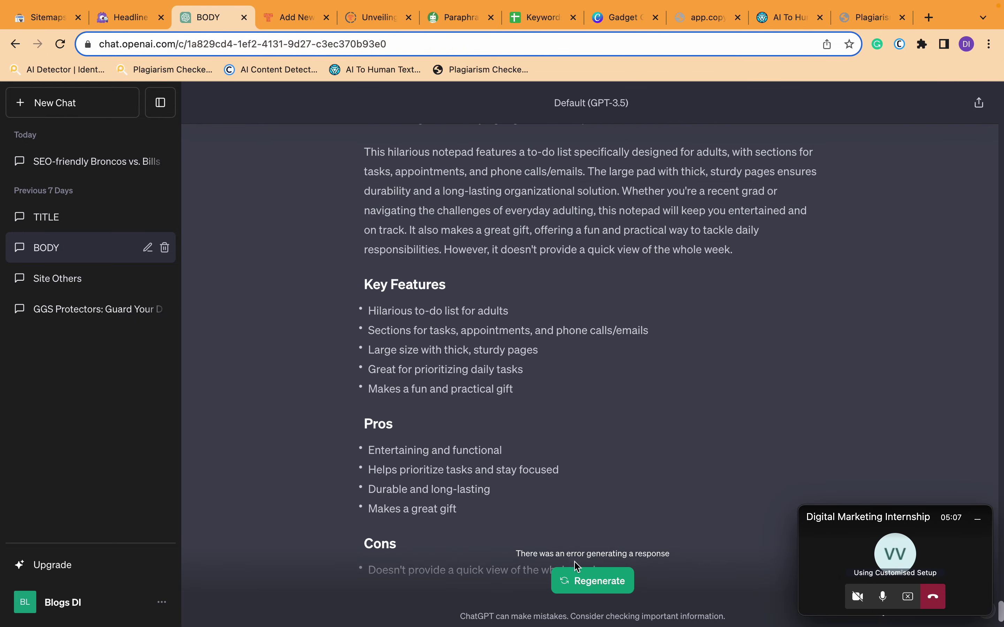
scroll(558, 551, up, 6)
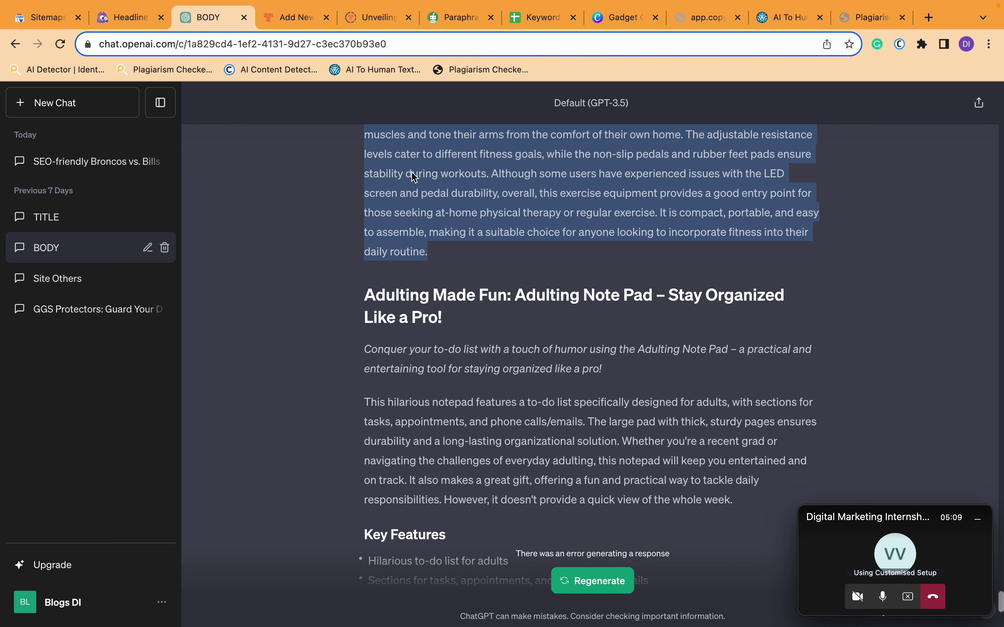
scroll(446, 304, up, 8)
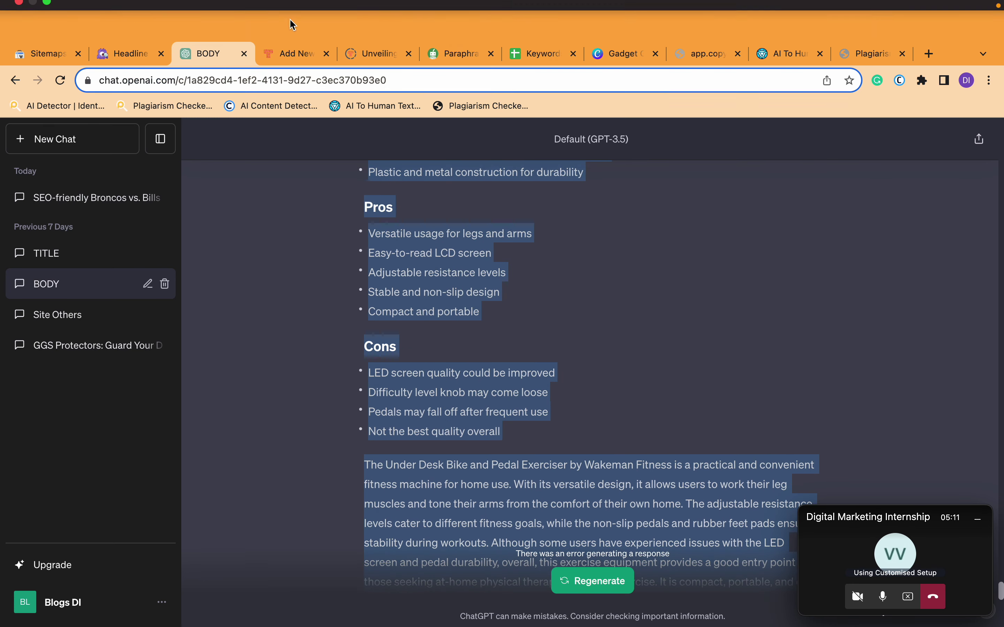
- Return to the new WordPress post and paste the copied desk gadgets article into its content area
click(299, 61)
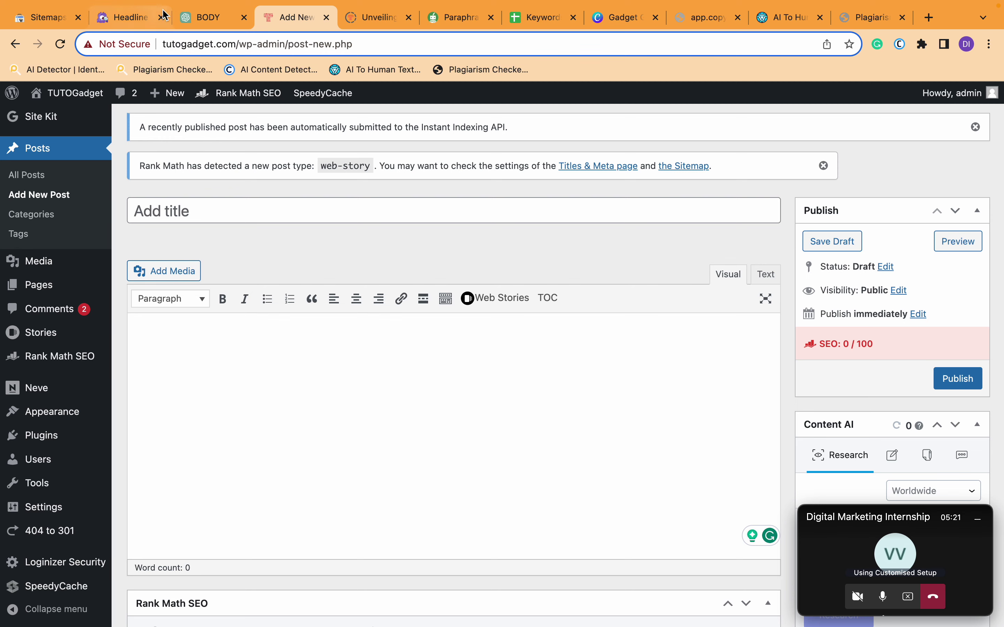
click(206, 22)
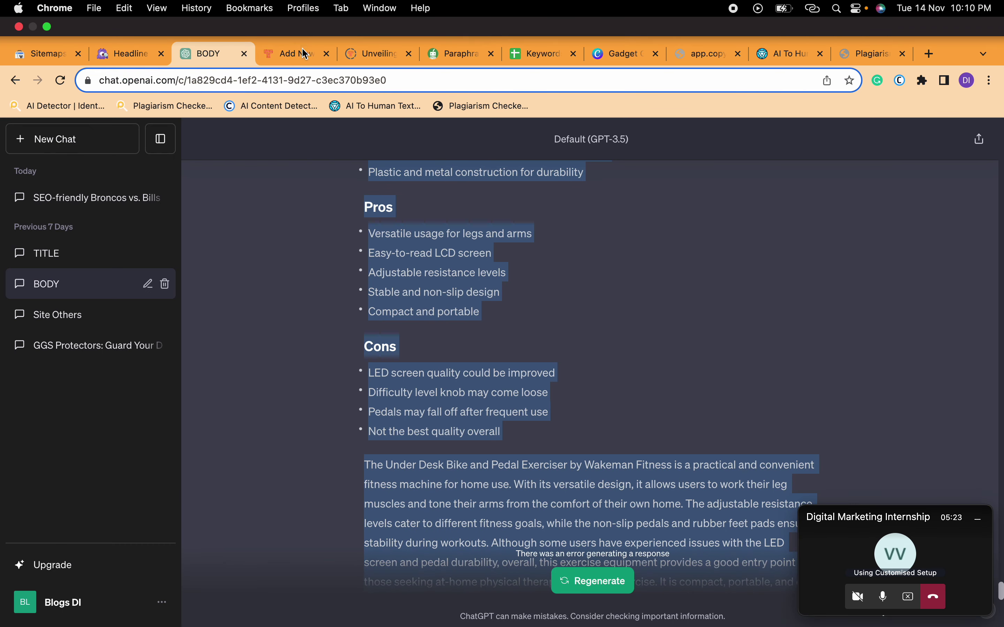
click(303, 62)
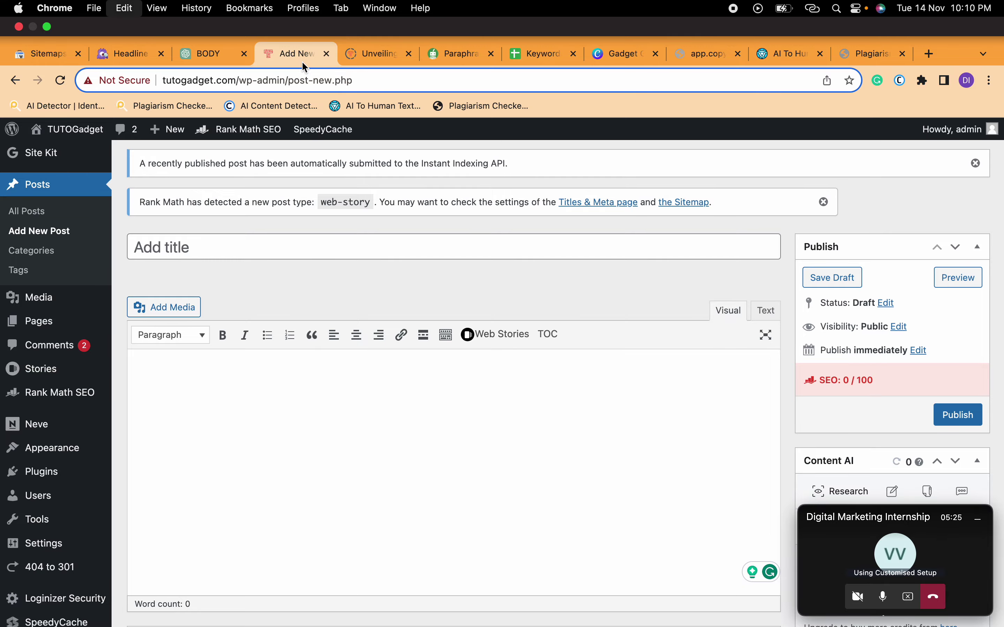
key(super+v)
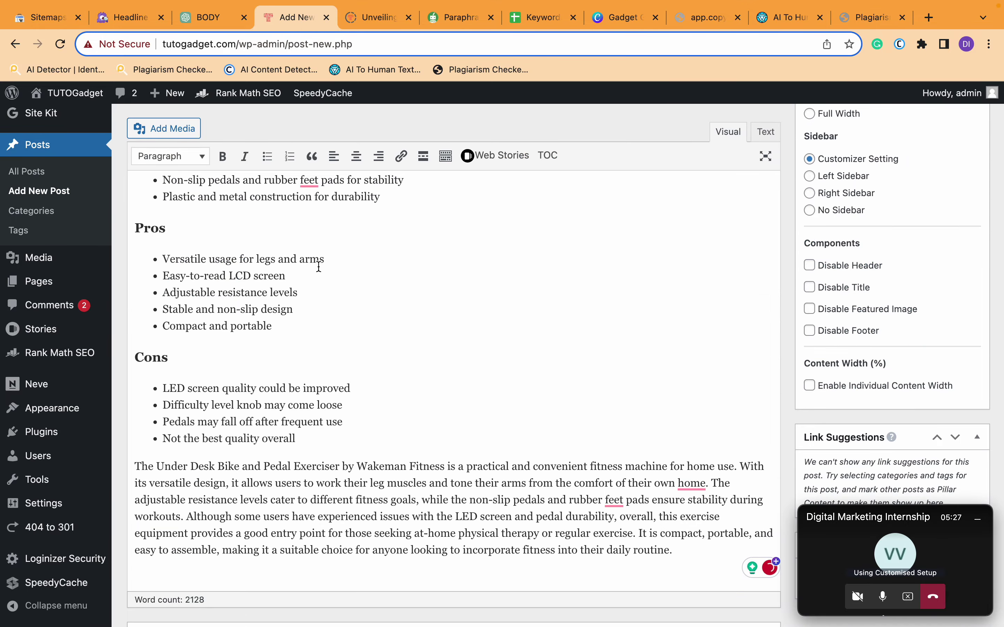
- Number the novium Hoverpen heading by adding "1." in front of "Unleashing the Future"
scroll(318, 262, up, 20)
scroll(318, 266, up, 15)
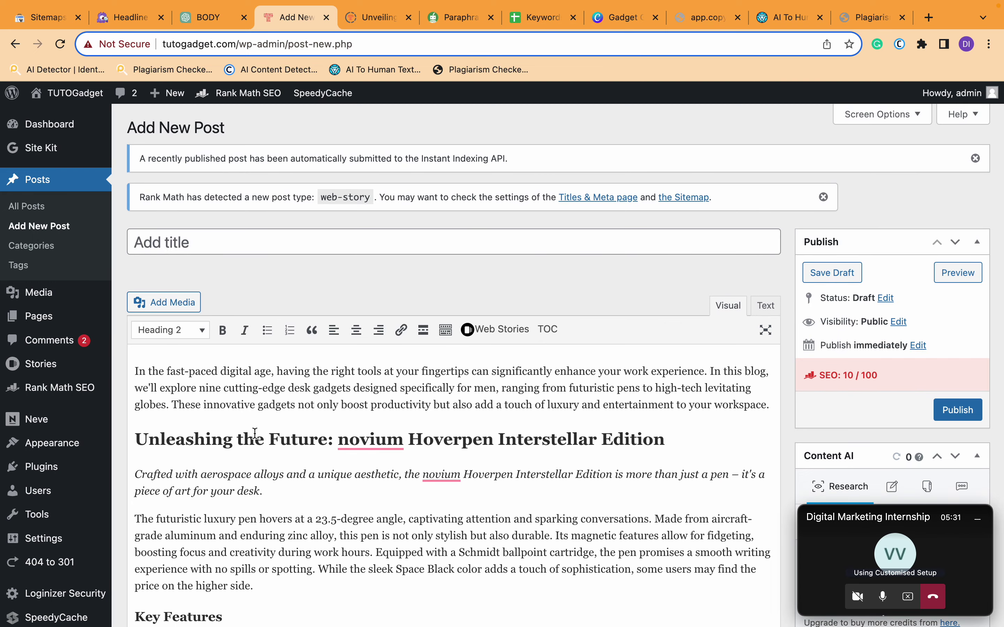
double_click(211, 439)
mouse_move(375, 443)
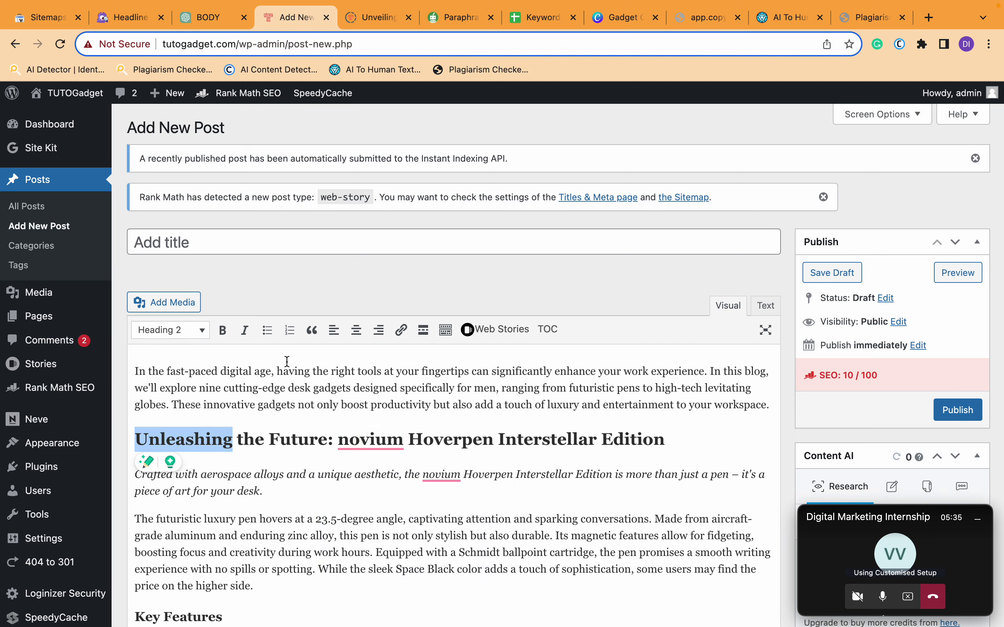
key(Right)
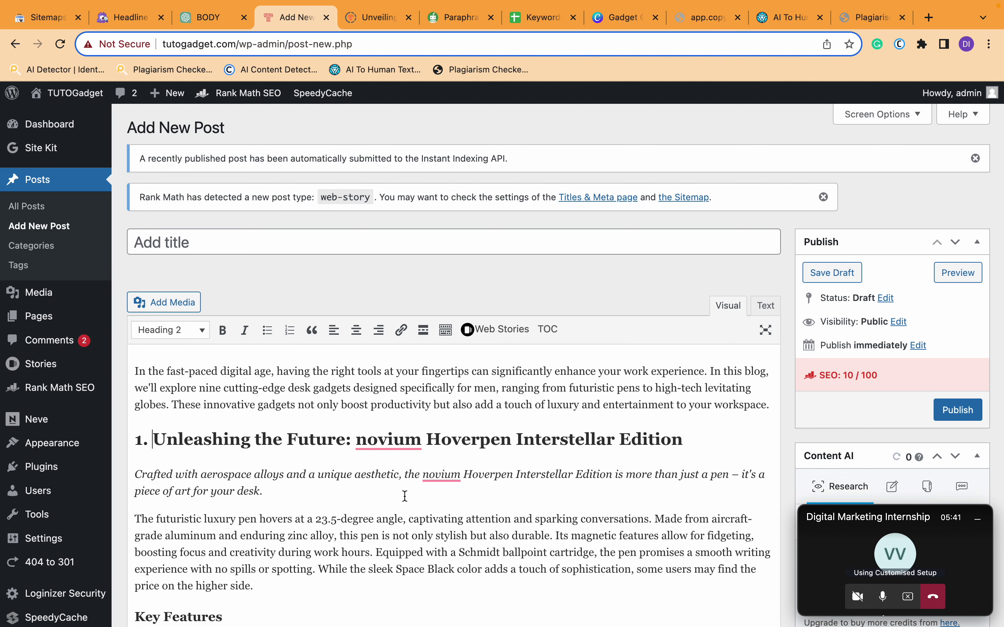
- Examine the Key Features, Pros and Cons subheadings in the Hoverpen section and their paragraph format
scroll(404, 496, down, 5)
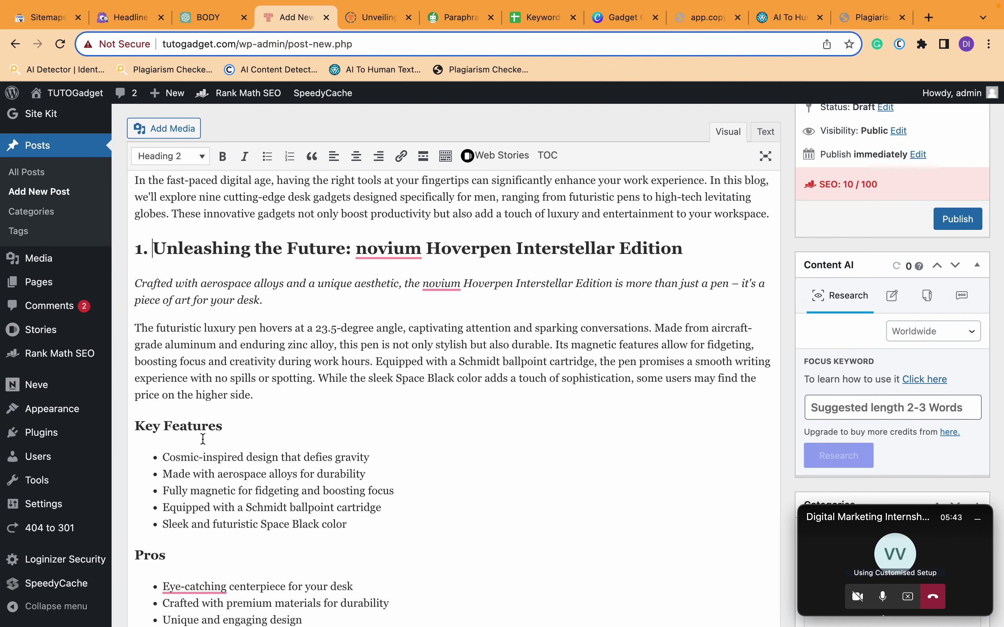
click(192, 431)
scroll(165, 506, down, 2)
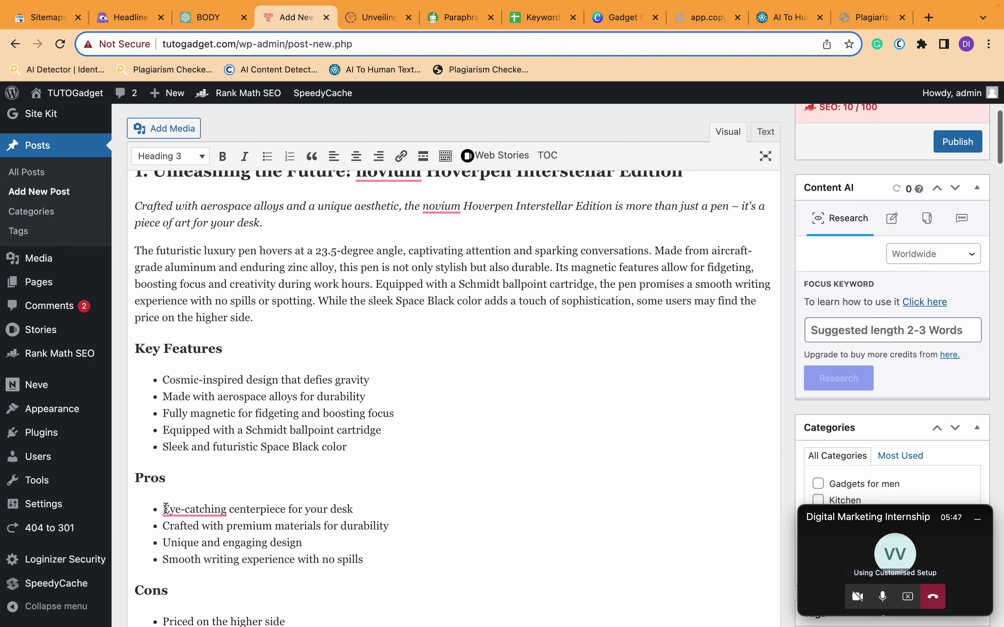
scroll(166, 508, down, 1)
drag(152, 314, 200, 316)
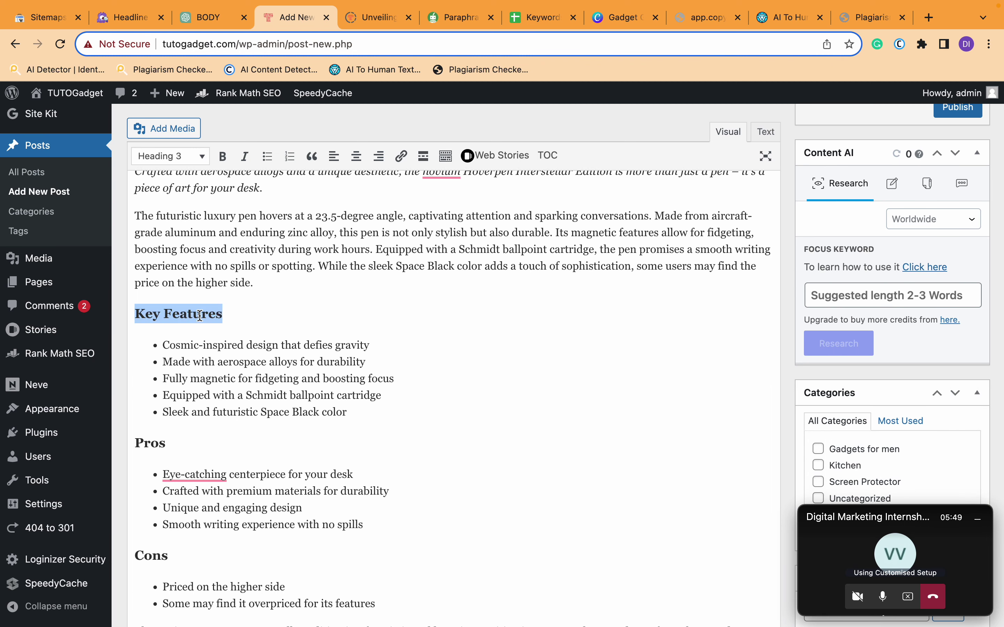
double_click(149, 442)
scroll(149, 443, down, 4)
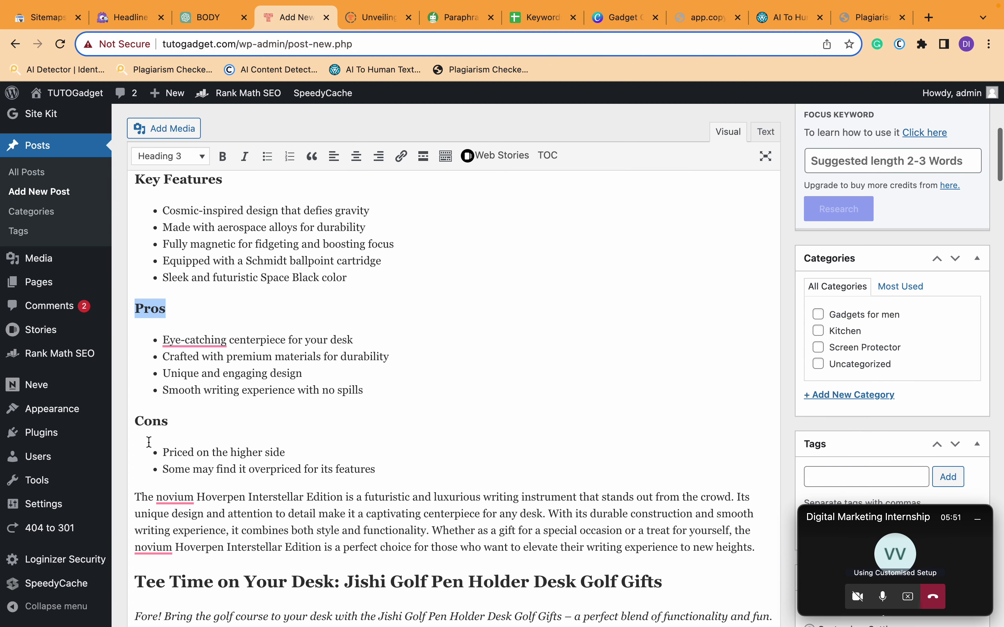
double_click(146, 426)
scroll(146, 425, up, 5)
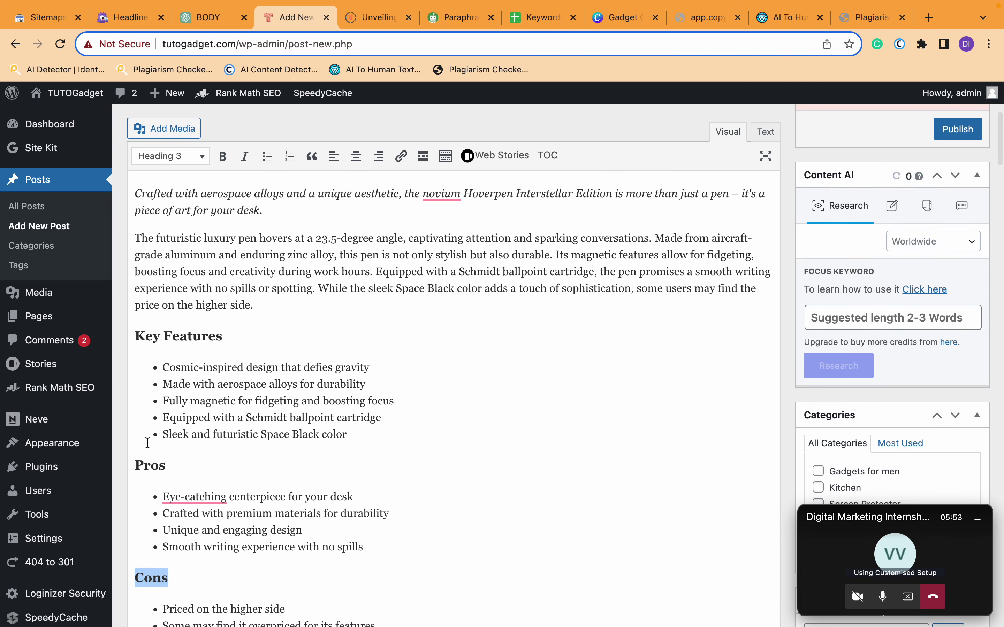
double_click(147, 463)
double_click(165, 337)
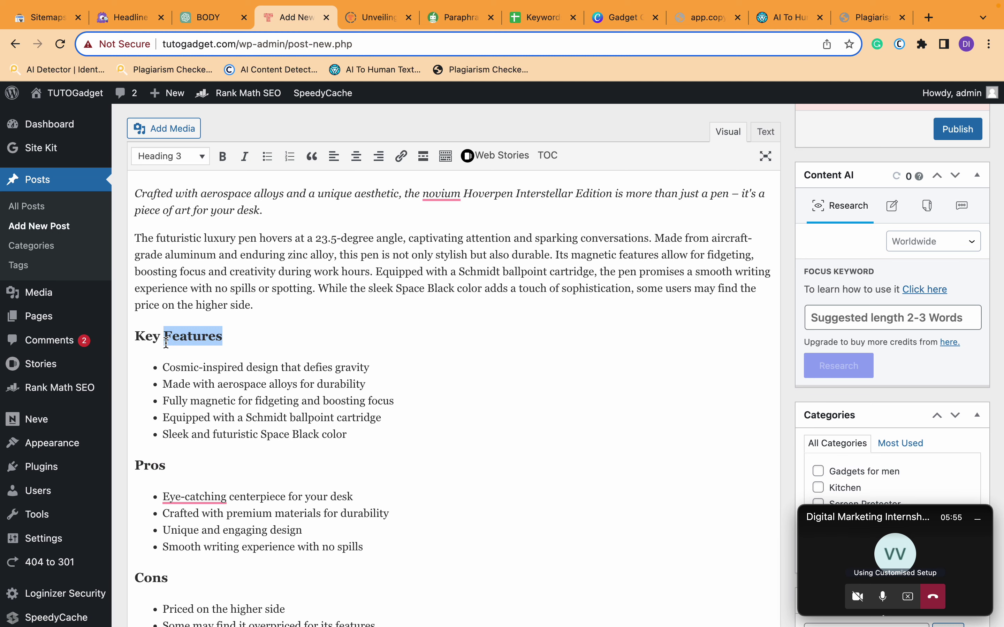
scroll(166, 340, down, 7)
scroll(166, 342, up, 15)
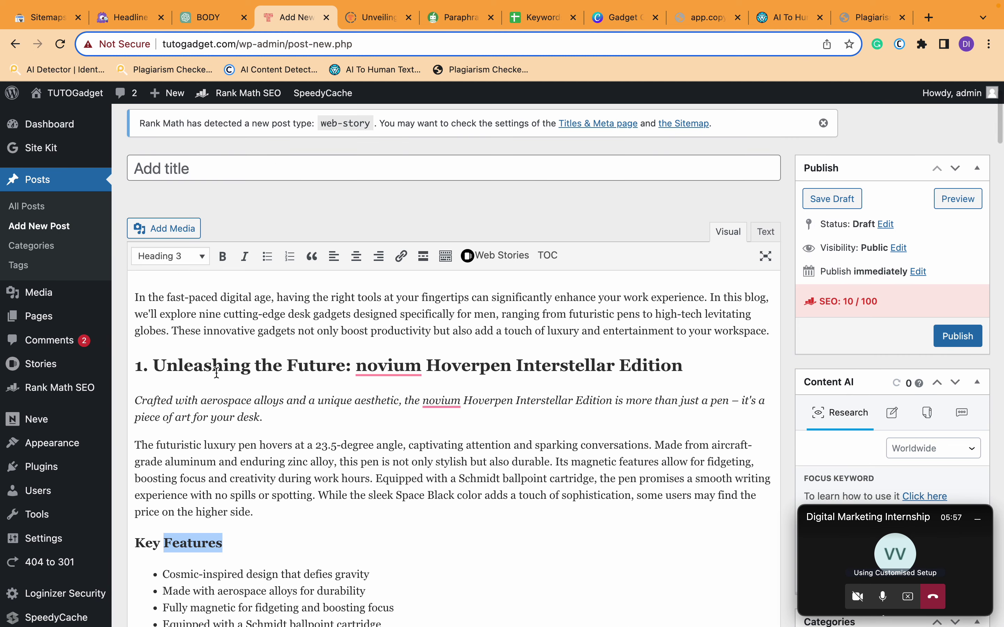
- Compare the heading levels of the post title, the numbered Hoverpen heading, its subheadings and the following golf pen holder heading
double_click(212, 363)
click(262, 170)
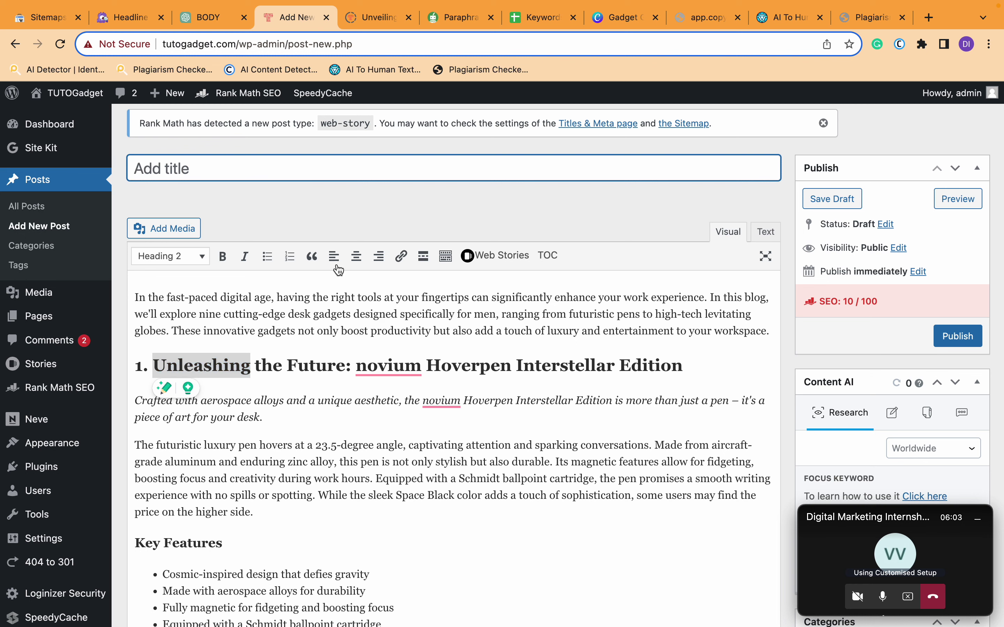
double_click(196, 366)
click(197, 366)
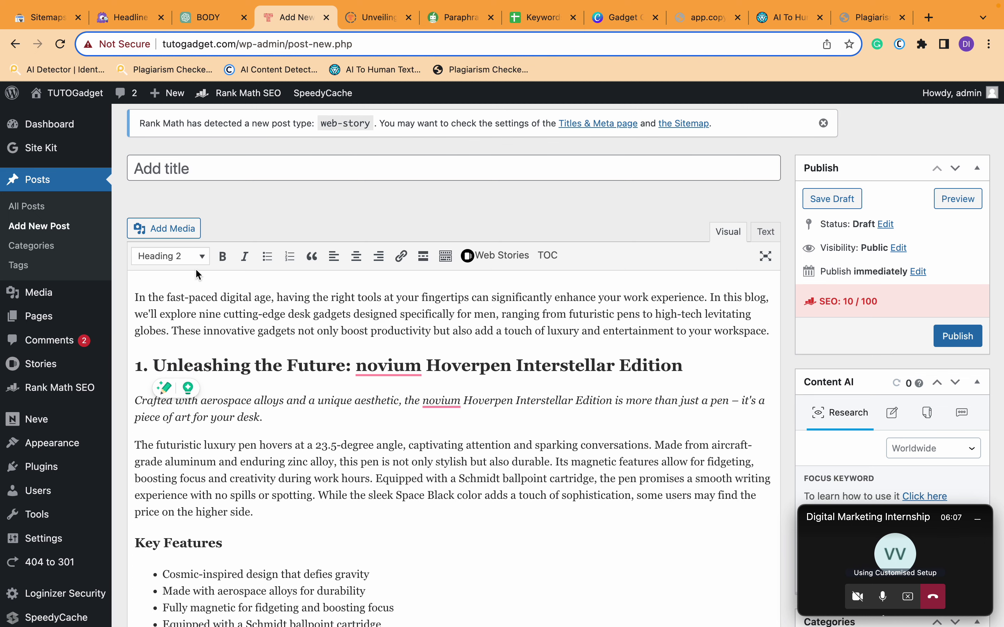
scroll(233, 367, down, 4)
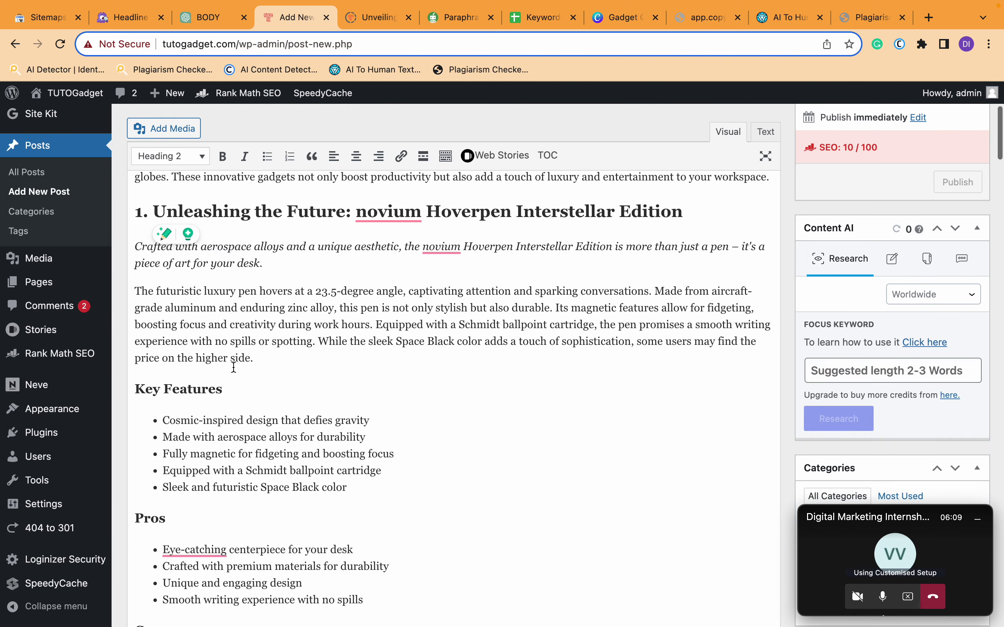
click(167, 382)
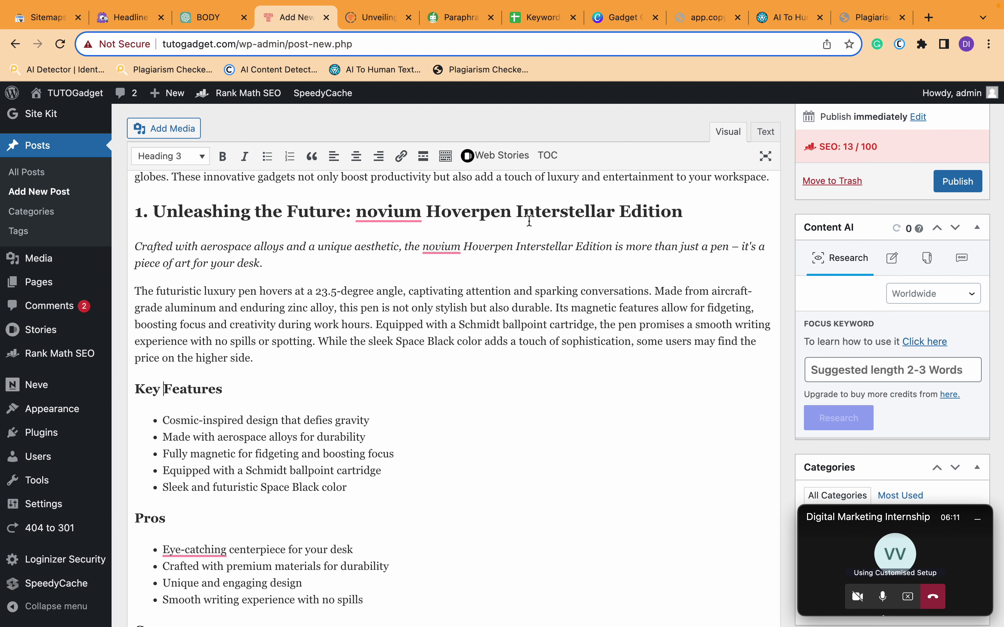
drag(682, 212, 125, 198)
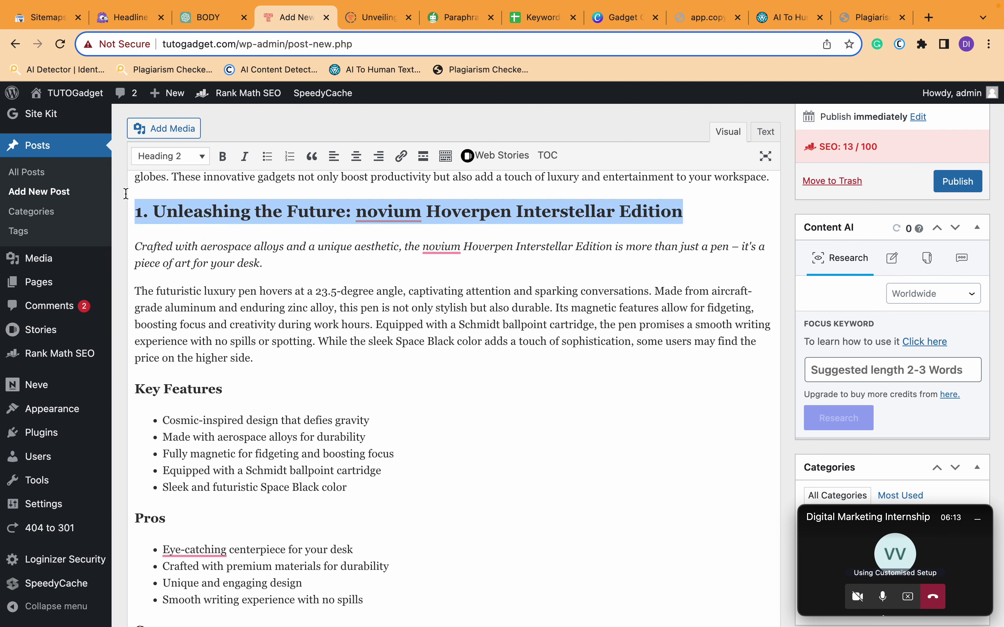
click(141, 385)
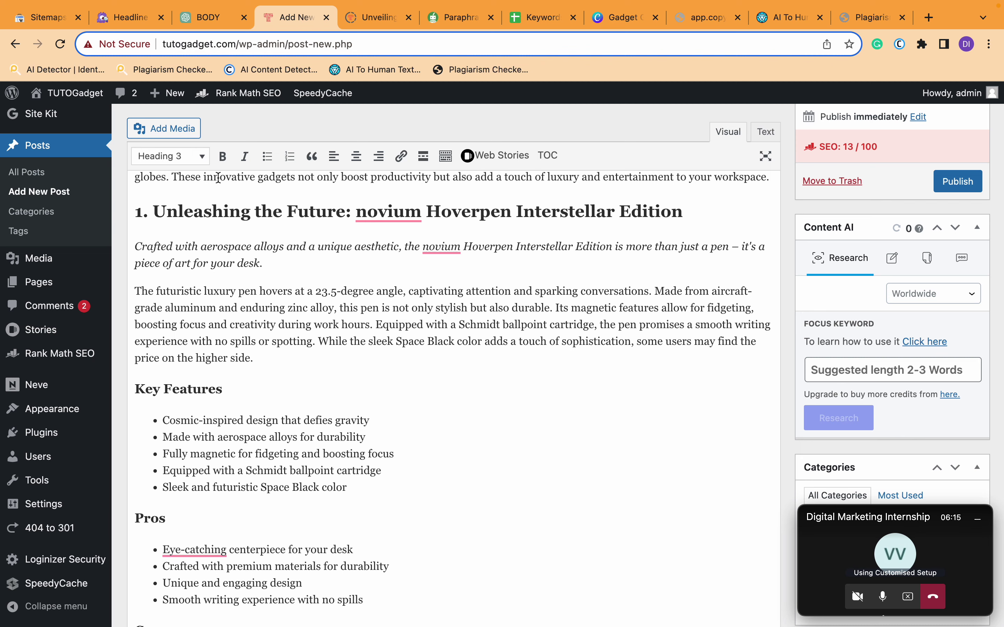
scroll(142, 515, down, 6)
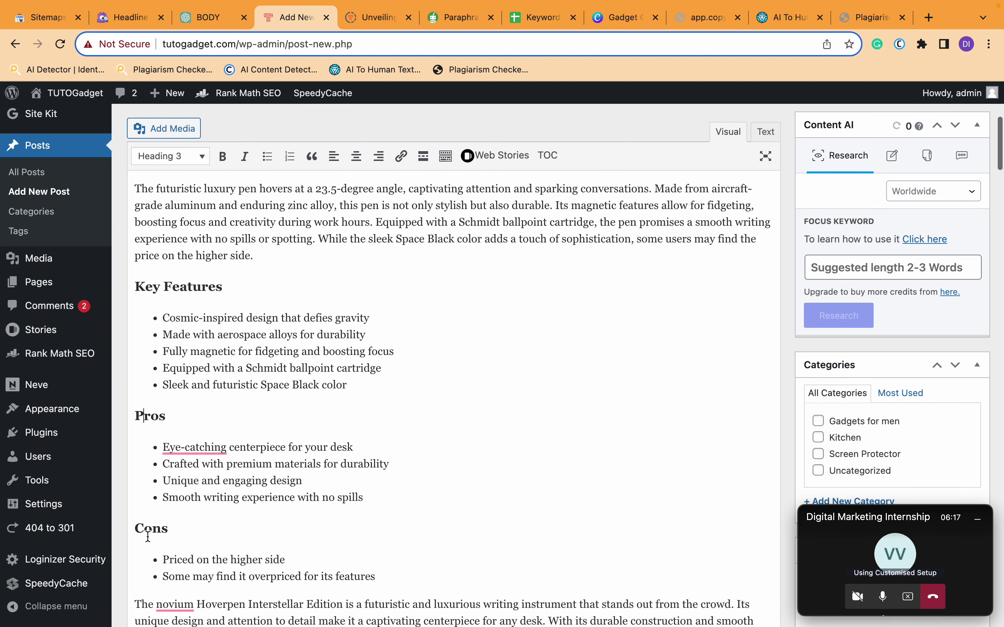
scroll(148, 536, down, 1)
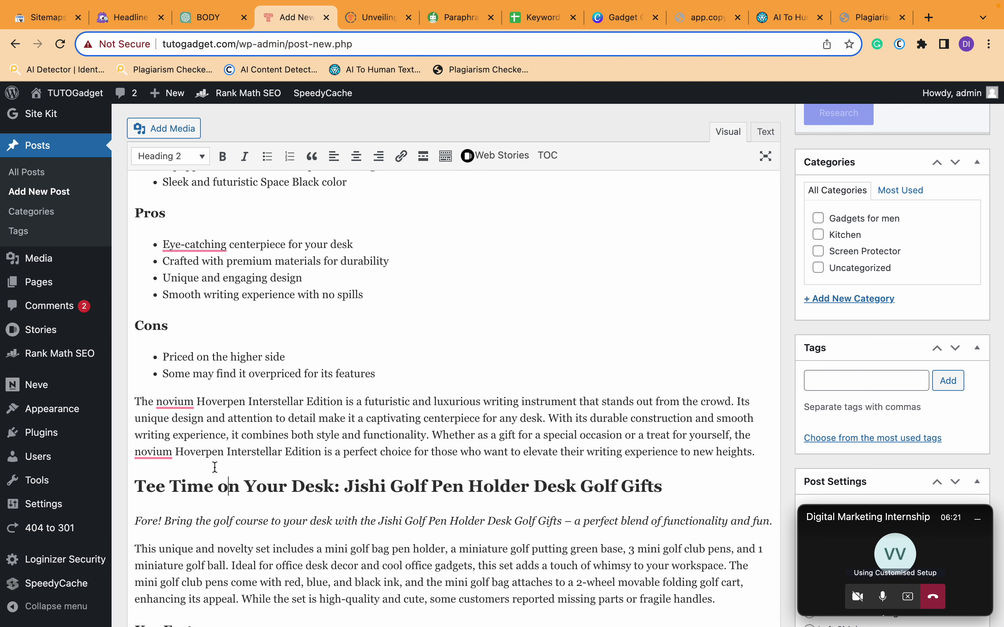
- Add "2." before the Jishi Golf Pen Holder heading and "3." before the Magnetic Levitation Floating Globe heading
scroll(215, 468, down, 5)
click(137, 294)
text(2.)
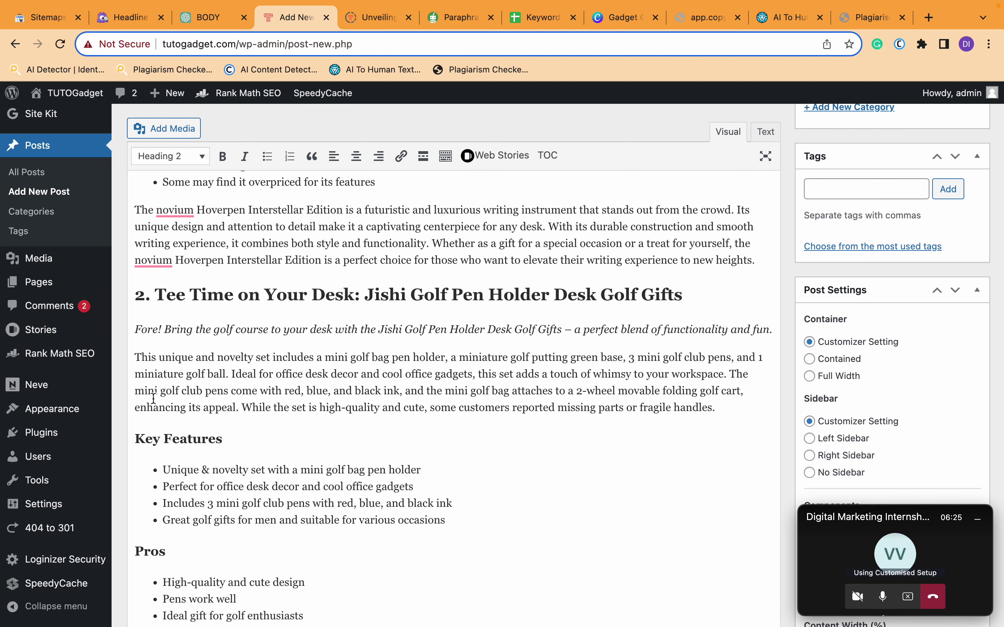
click(170, 440)
scroll(169, 531, down, 8)
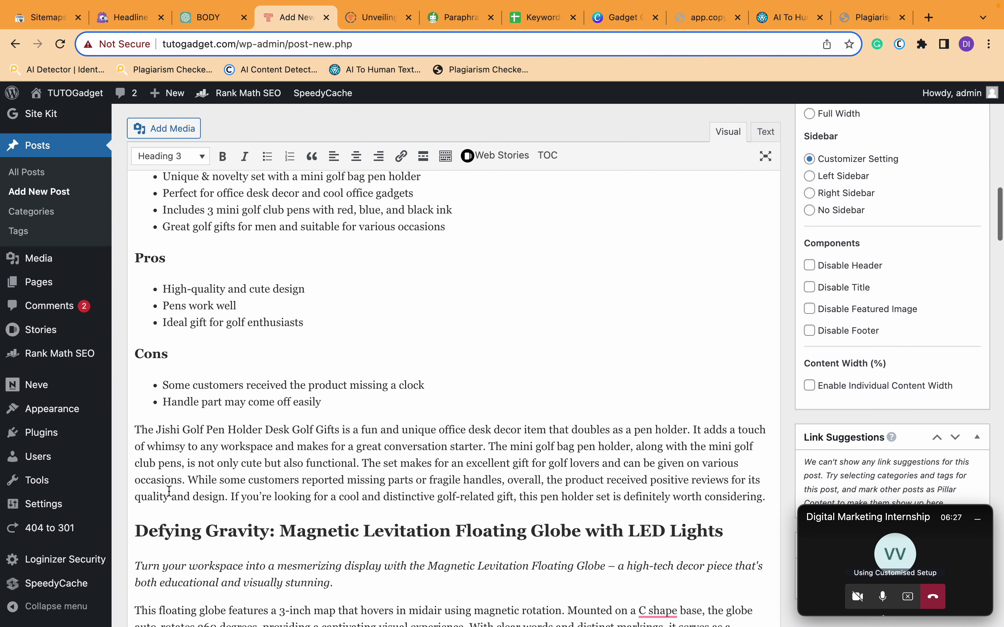
click(152, 391)
click(137, 525)
text(3.)
- Add "4." before the MOKOQI Magnetic Levitating Globe heading and "5." before the TESLYAR Wood Phone Docking Station heading
scroll(178, 387, down, 12)
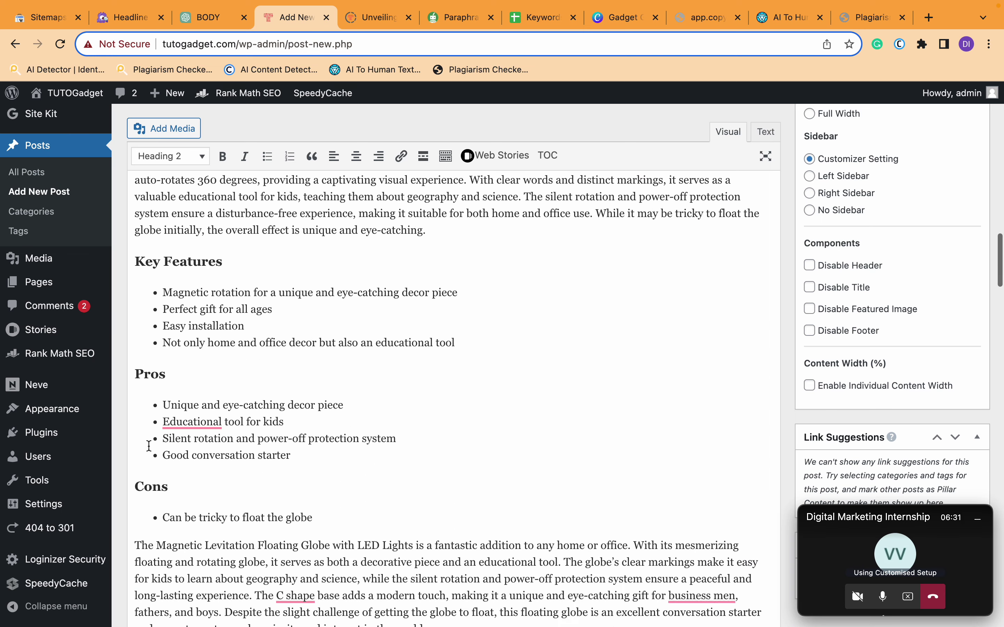
scroll(179, 387, down, 7)
click(134, 405)
text(4.)
scroll(146, 552, down, 4)
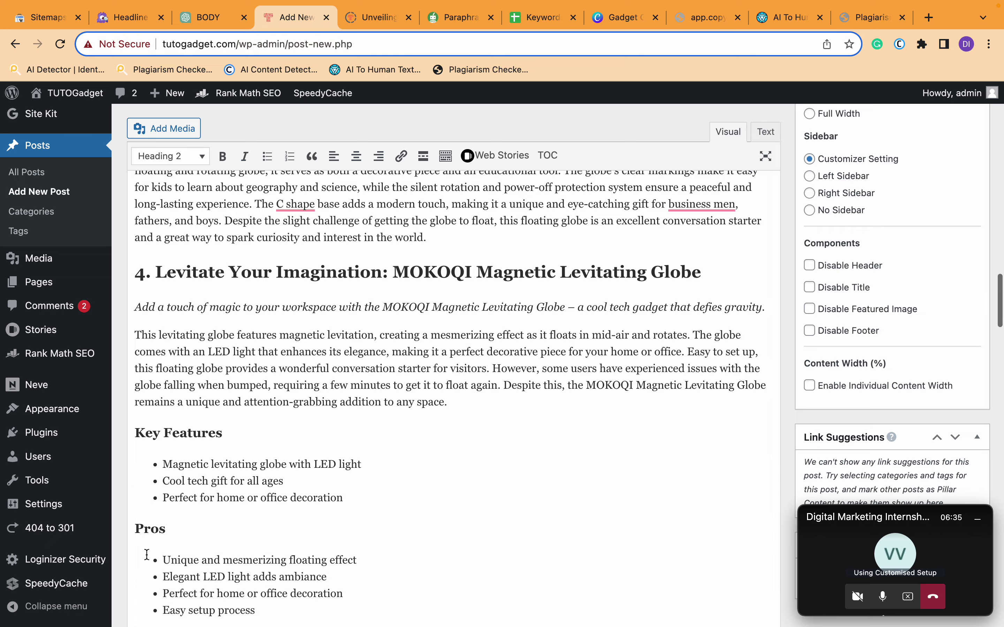
scroll(153, 526, down, 6)
click(136, 573)
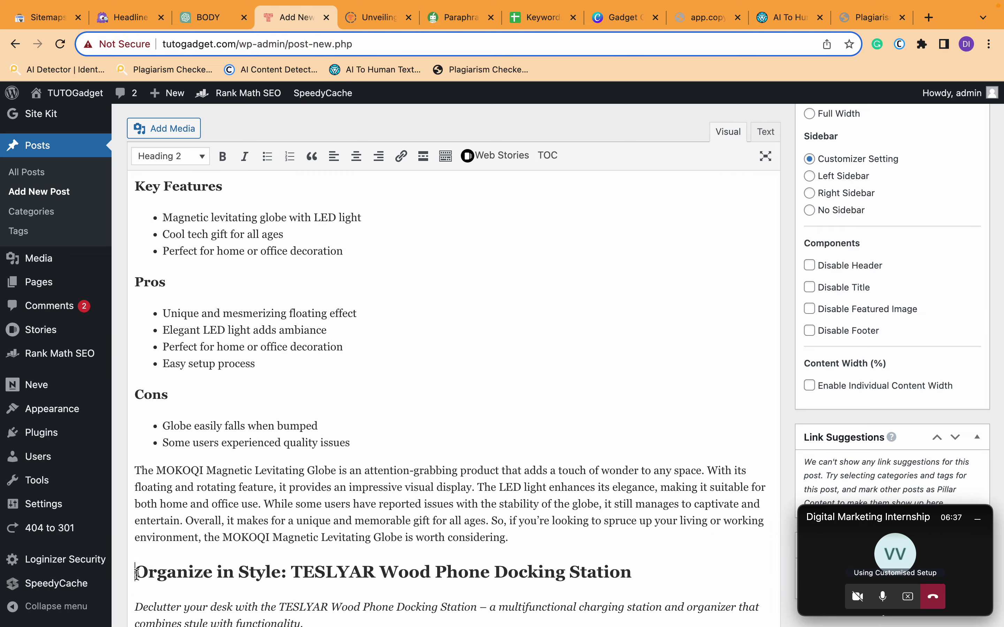
text(5.)
- Add "6." before the Multitool Pen Construction Tools heading and "7." before the Wakeman Fitness Under Desk Bike heading
scroll(143, 535, down, 11)
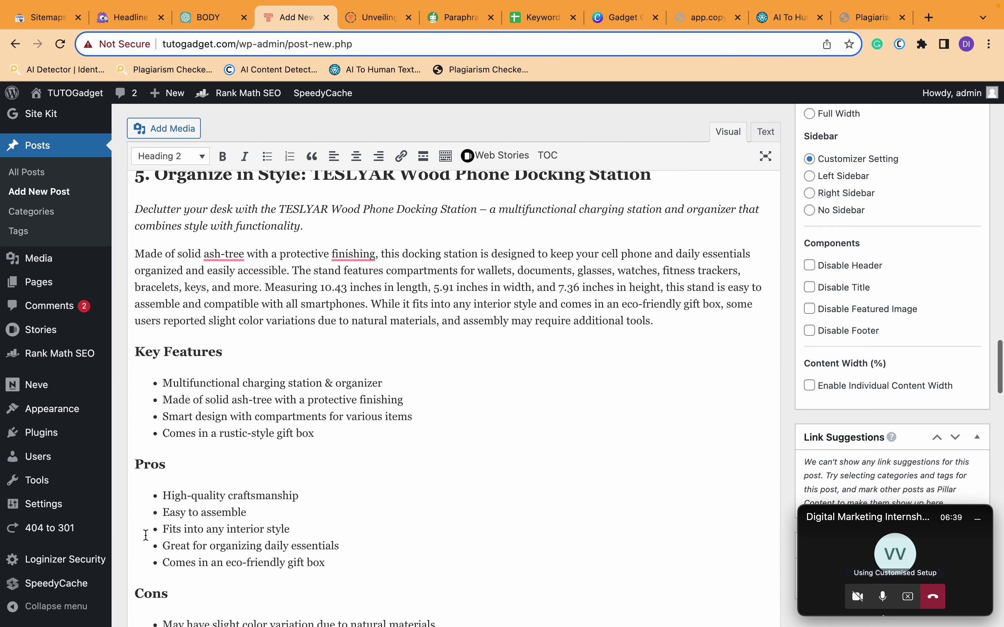
scroll(150, 524, down, 6)
click(137, 539)
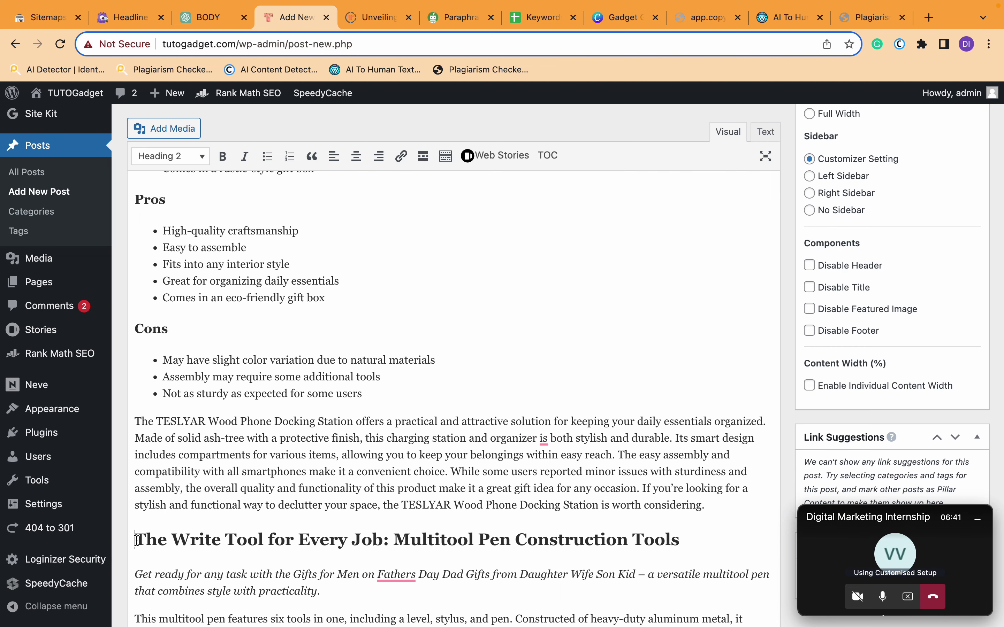
text(6.)
scroll(138, 481, down, 16)
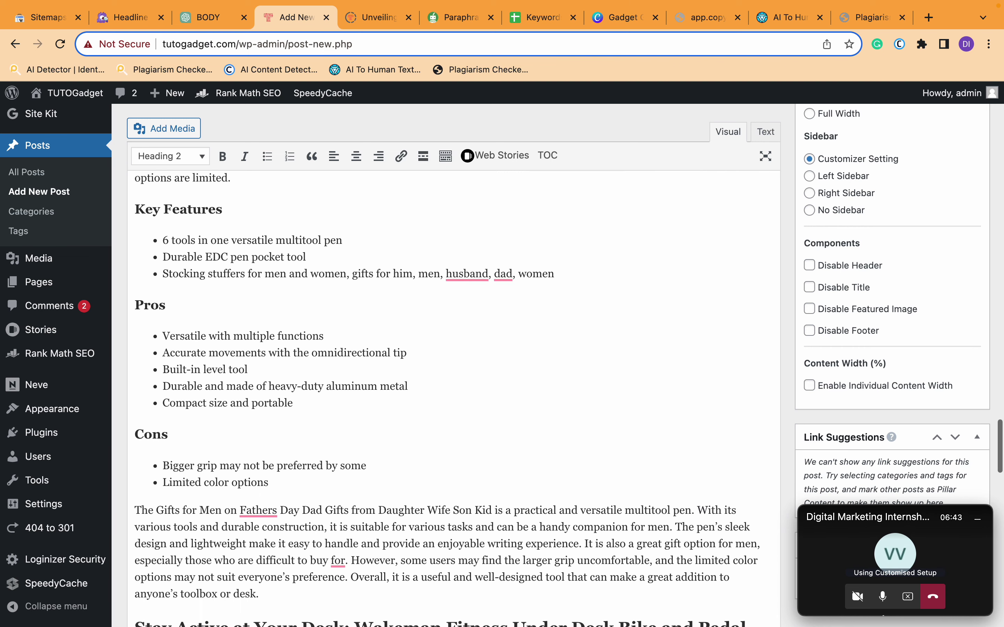
click(138, 479)
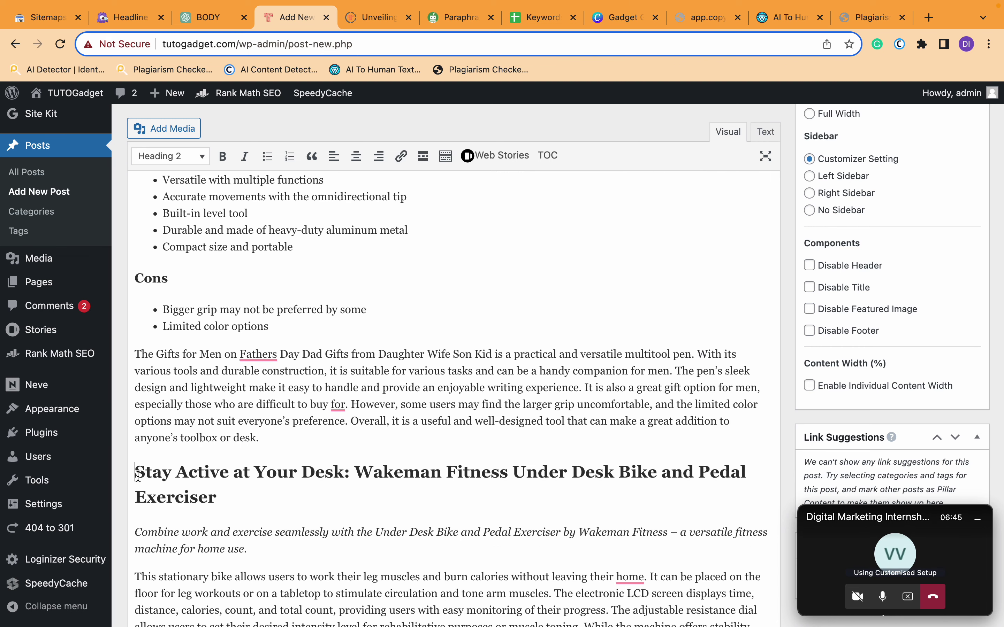
text(7.)
scroll(138, 475, down, 10)
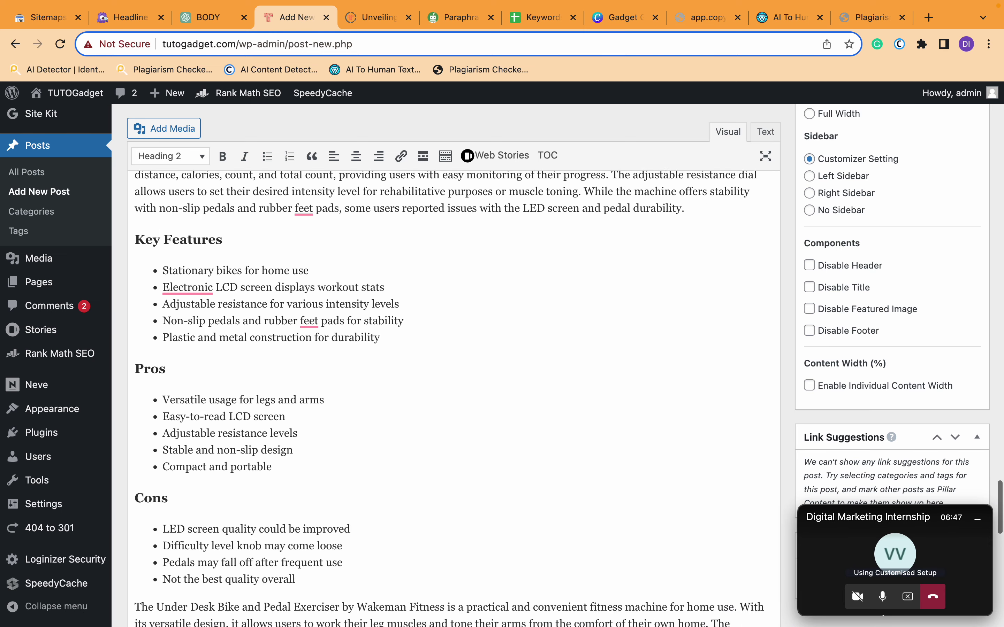
scroll(179, 444, down, 7)
click(388, 354)
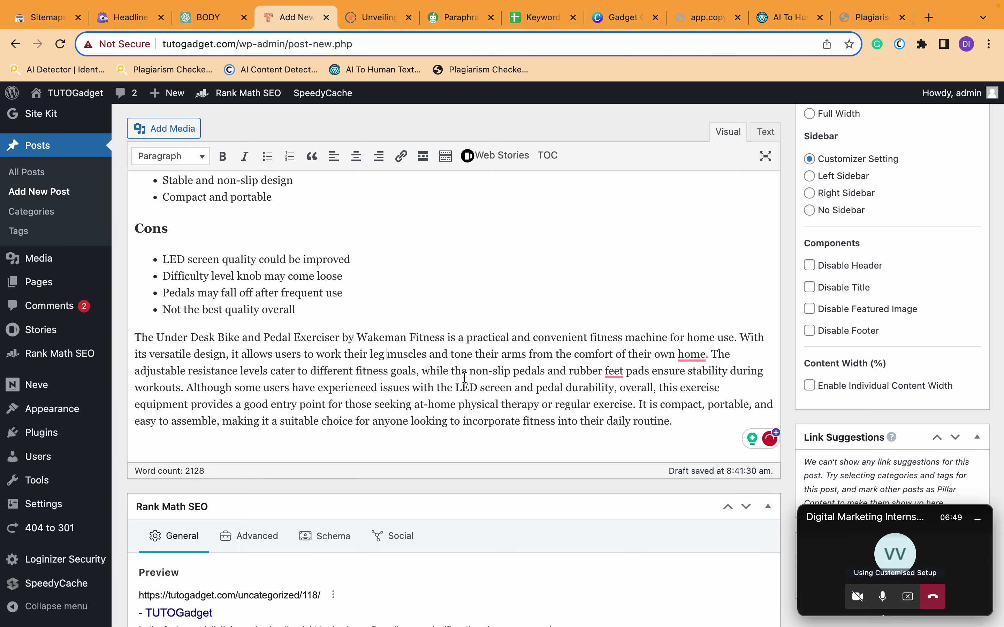
- Switch to the BODY chat in ChatGPT, regenerate the incomplete last article response and stop the generation
click(209, 17)
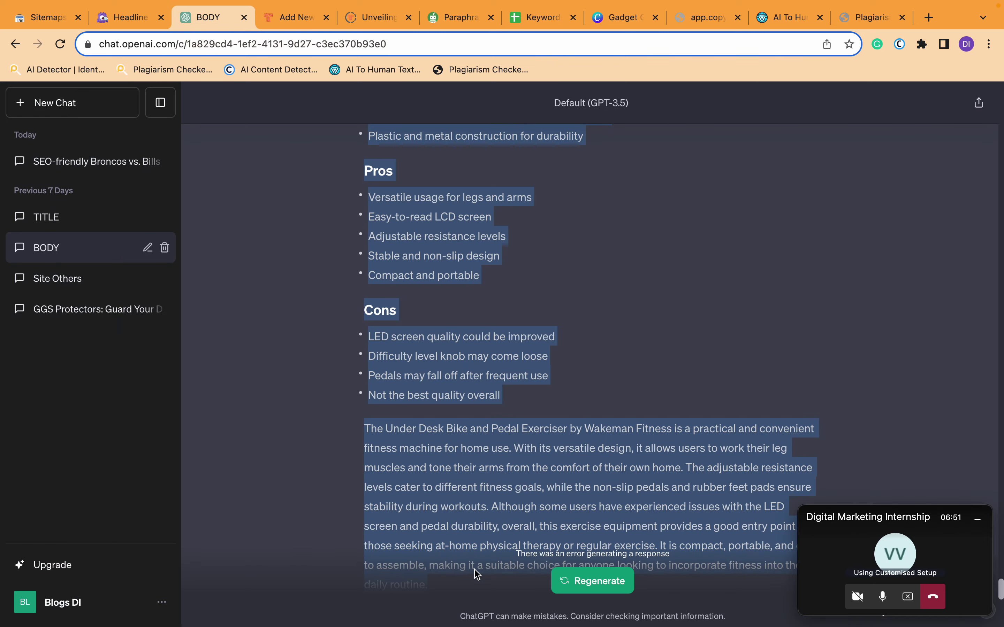
scroll(549, 481, down, 7)
scroll(548, 481, down, 10)
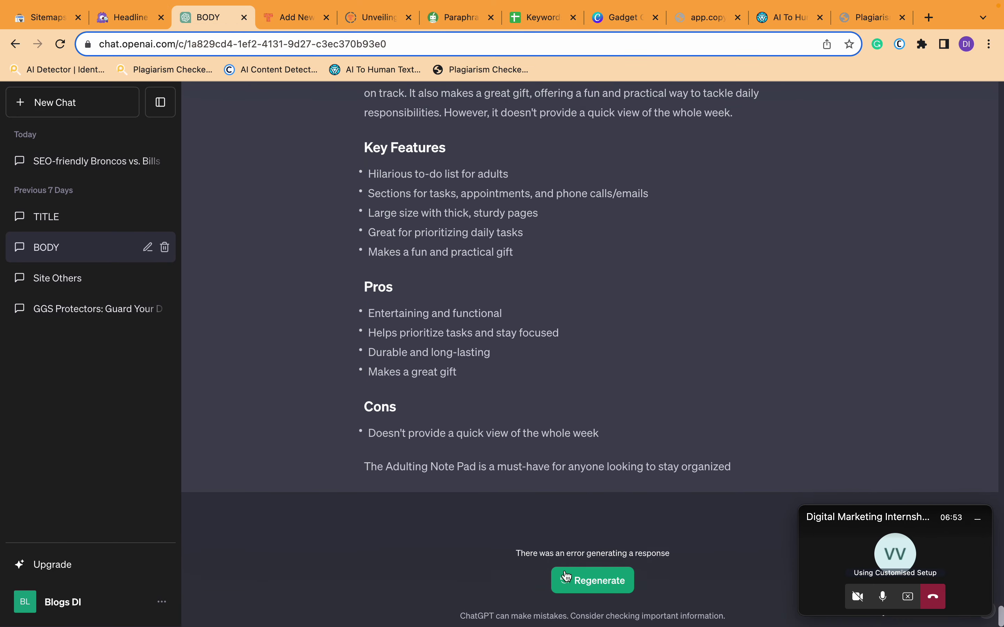
click(582, 581)
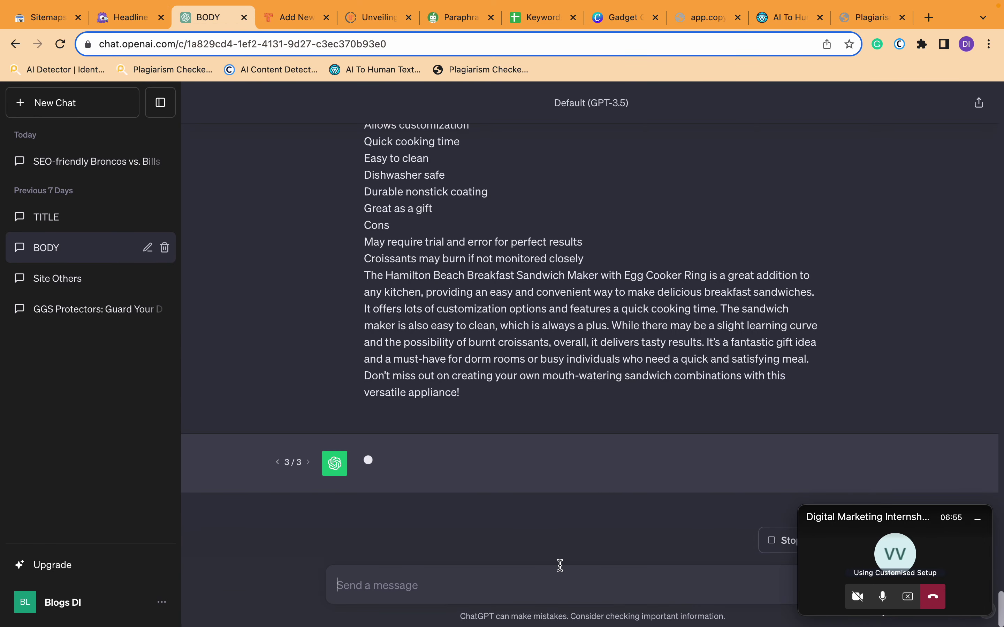
click(772, 542)
- Try to get a conclusion from ChatGPT by sending "conclusion for the above" and regenerating the response
click(591, 587)
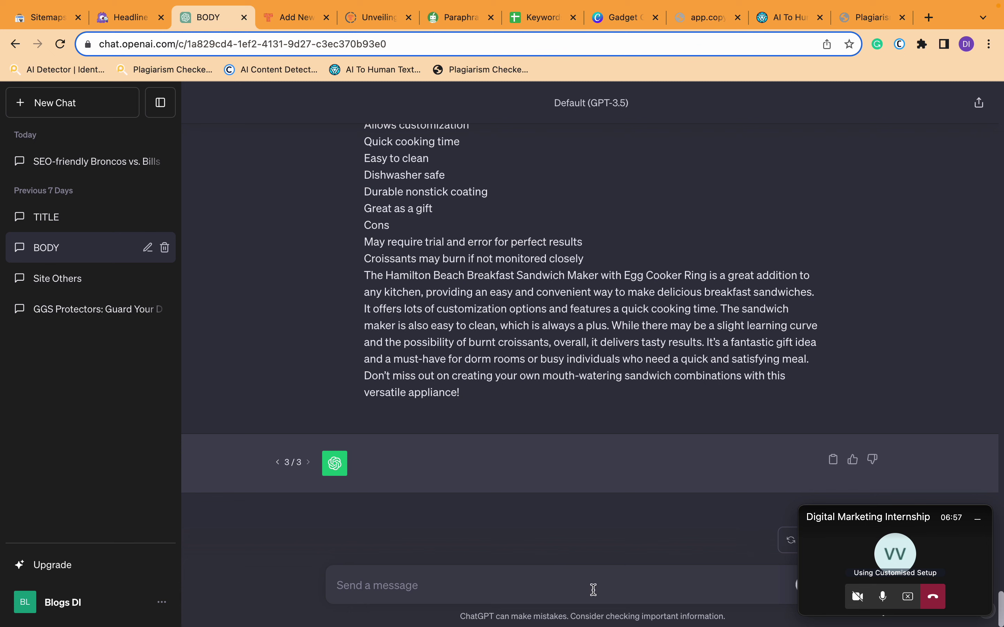
text(cons)
text(lur)
text(ion )
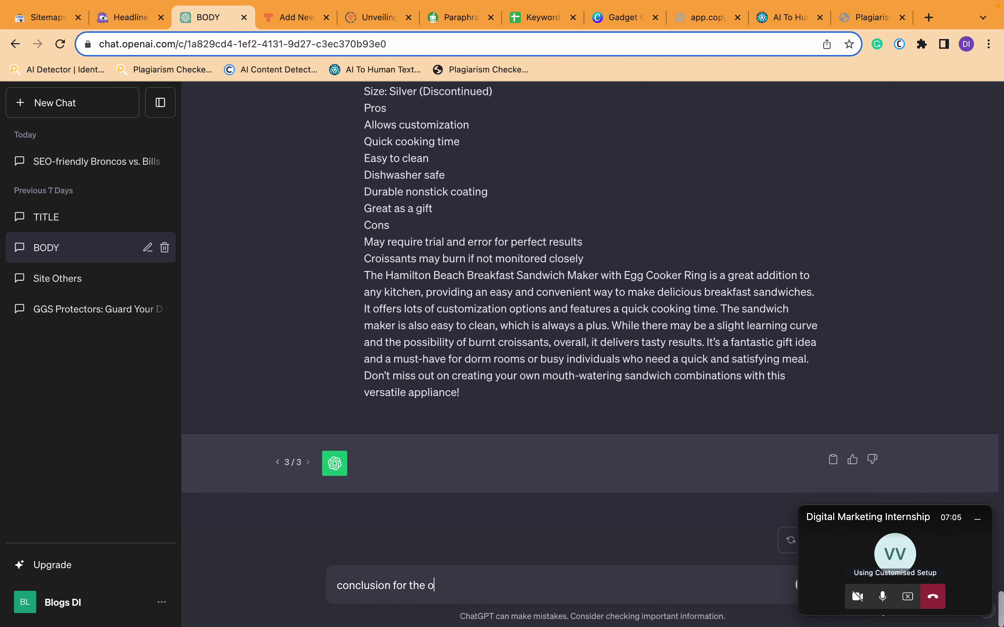
text(for the above)
key(Return)
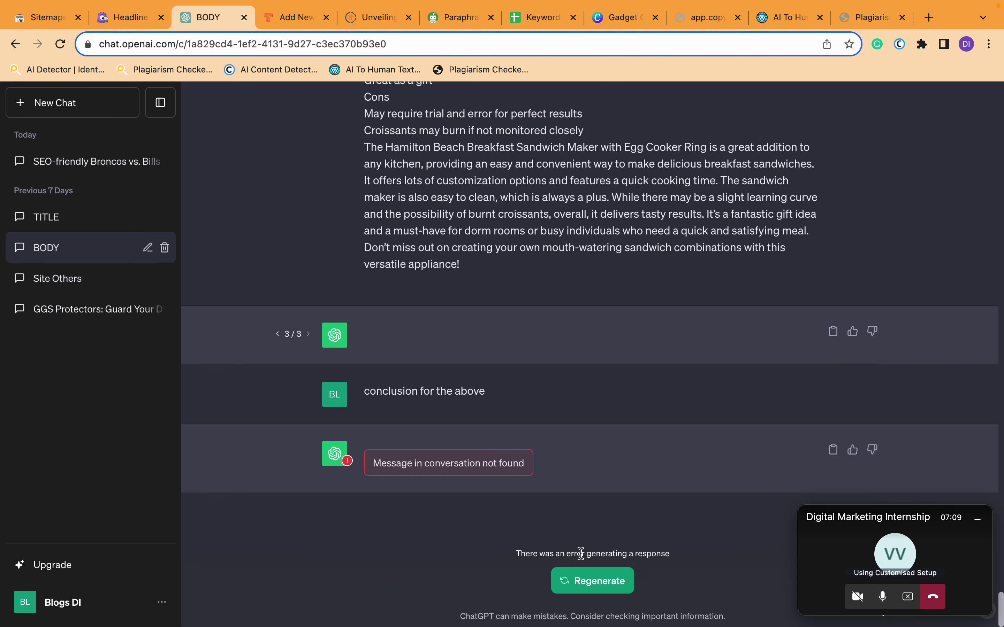
click(587, 589)
- Change the last prompt to "conclusion for the above given content", submit it and regenerate the response
click(833, 390)
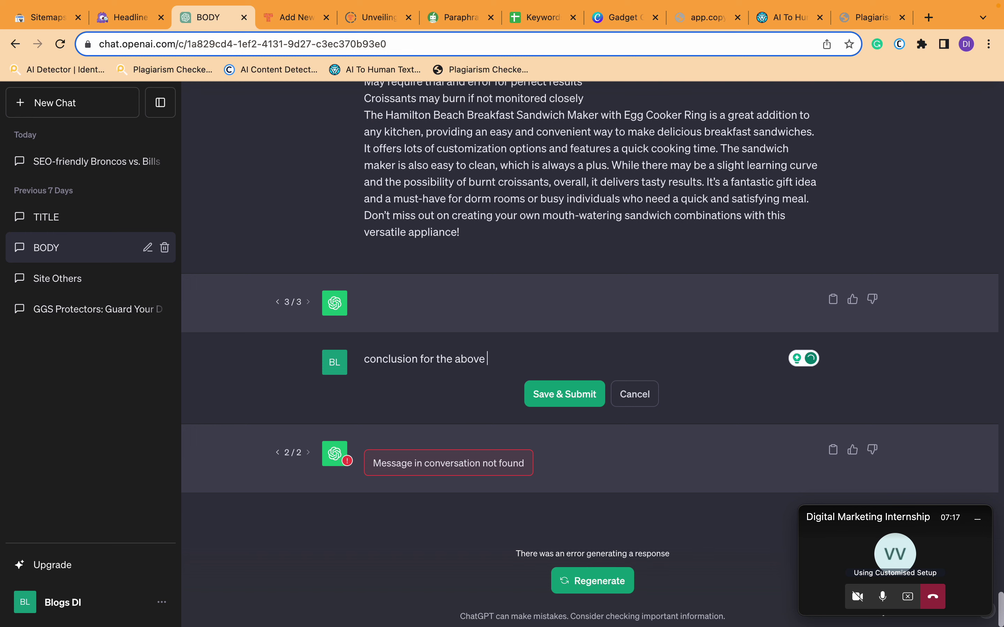
text(given content)
click(558, 396)
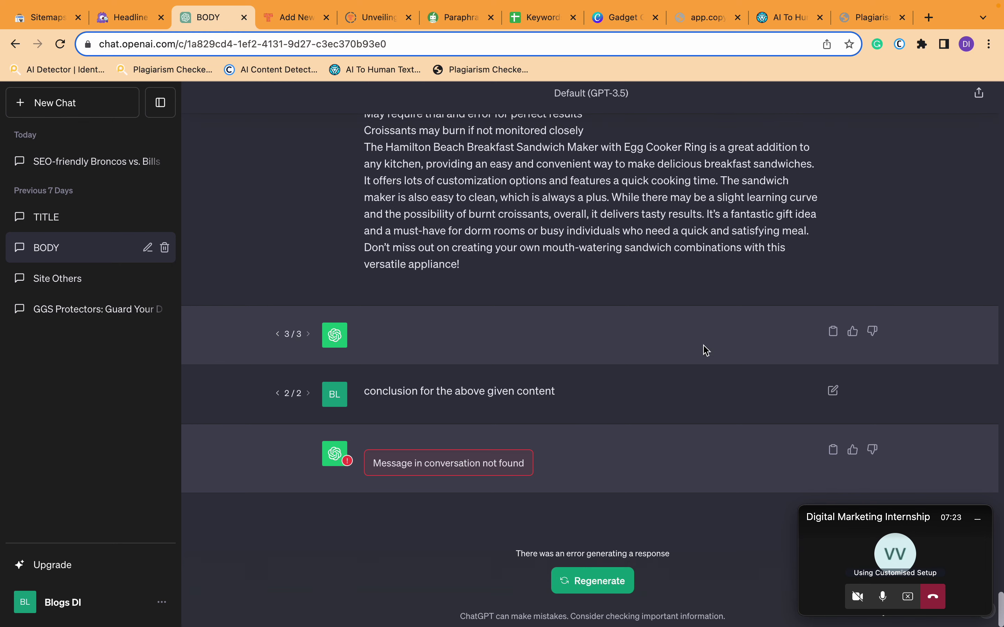
click(591, 583)
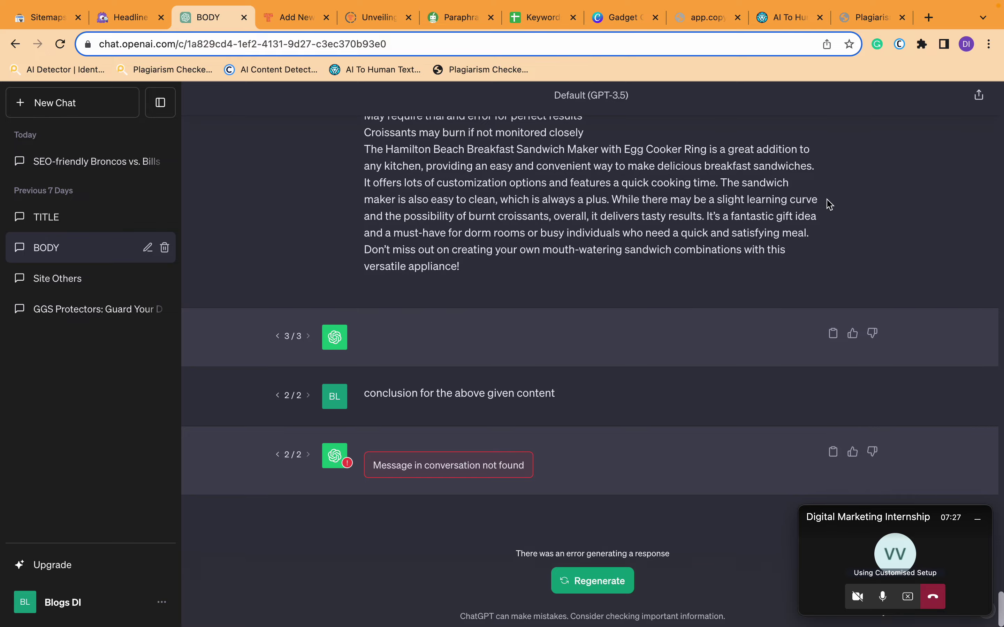
- Reopen the original blog prompt for editing and resubmit it to generate the article again
scroll(827, 204, up, 20)
scroll(827, 204, up, 10)
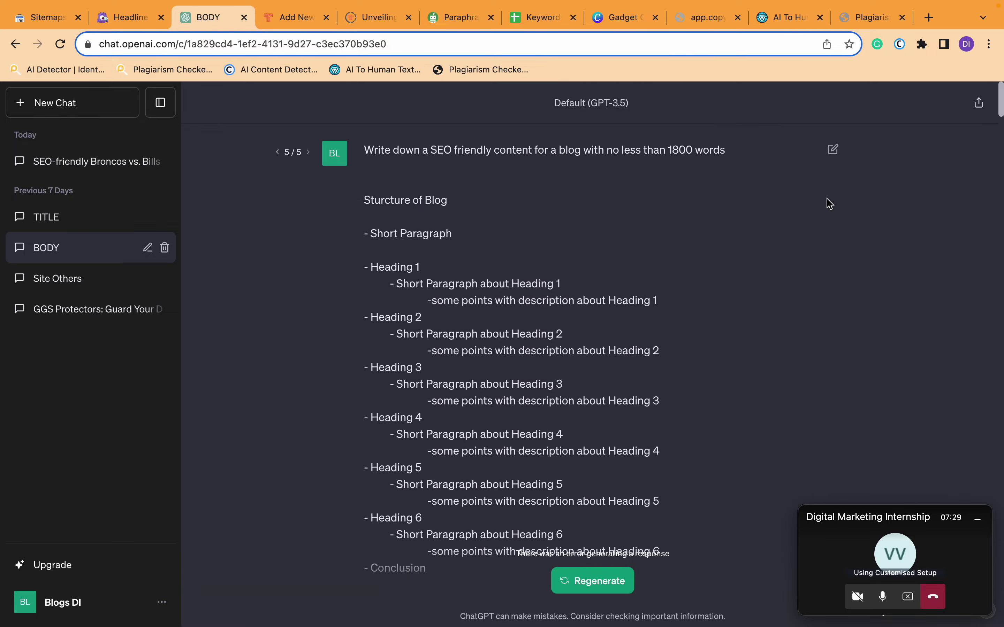
scroll(870, 321, down, 15)
scroll(874, 323, down, 20)
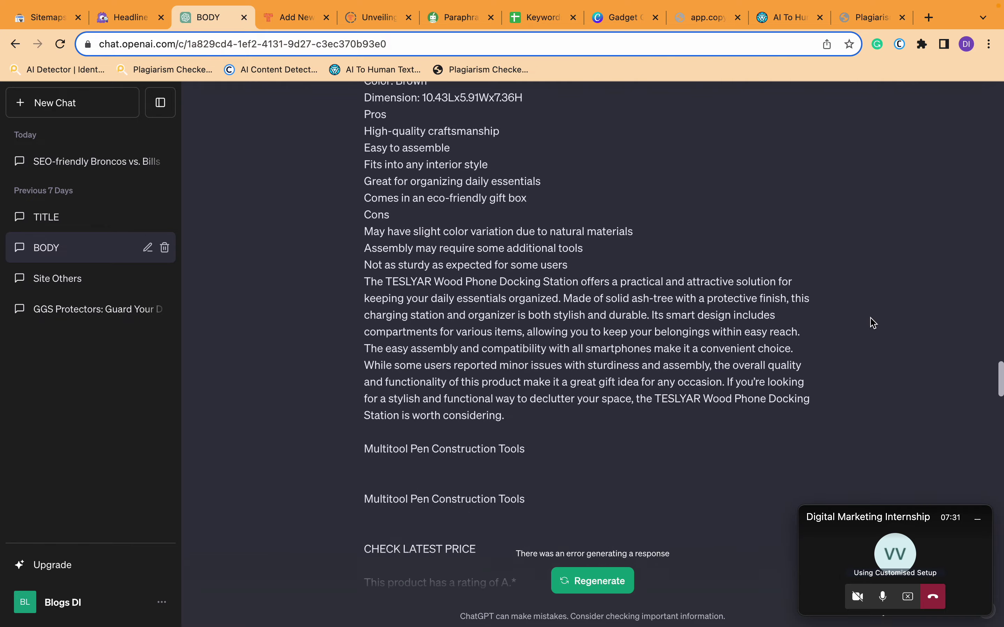
scroll(874, 323, down, 20)
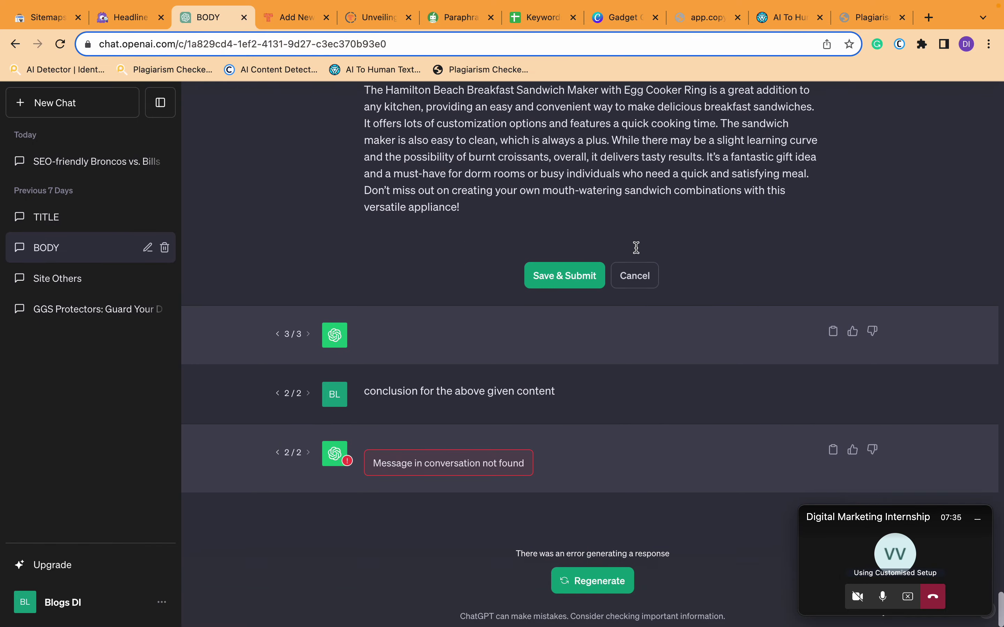
click(565, 275)
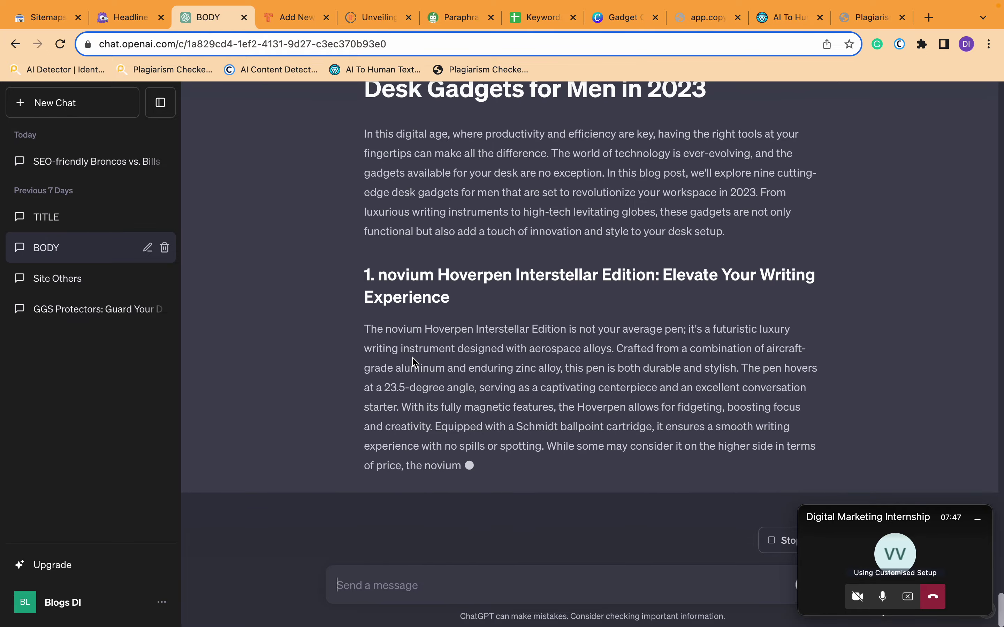
- Return to the WordPress draft and switch from there to the Content Writing slide in Google Slides
click(297, 17)
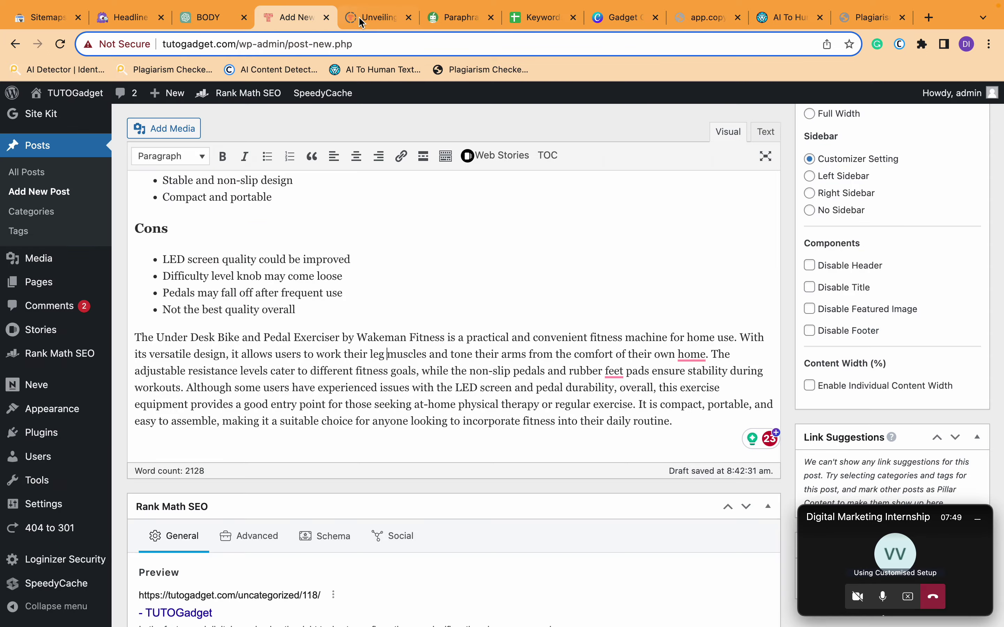
scroll(287, 319, up, 15)
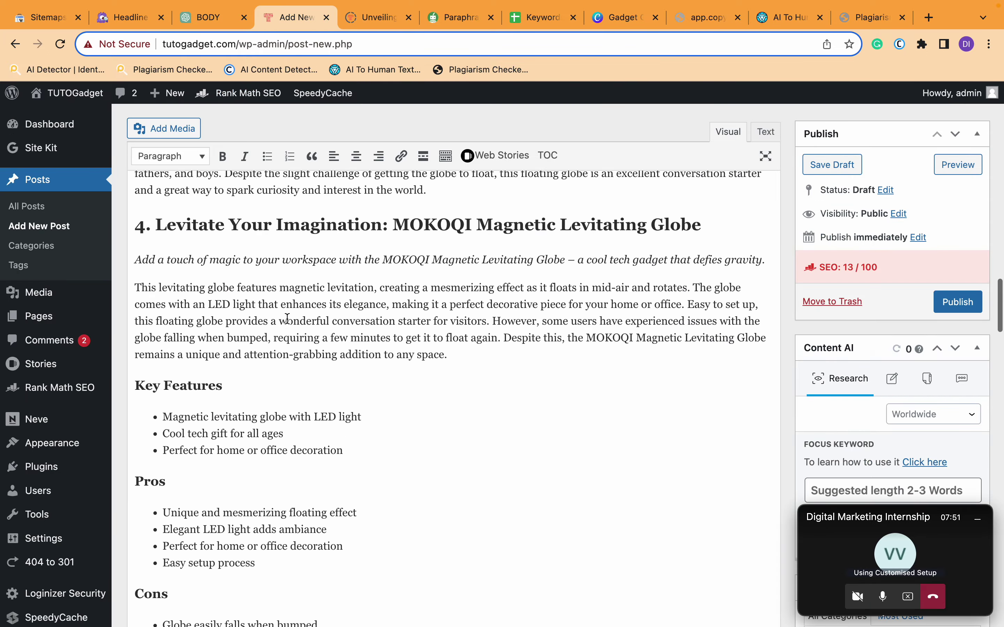
key(ctrl+Right)
key(ctrl+Right)
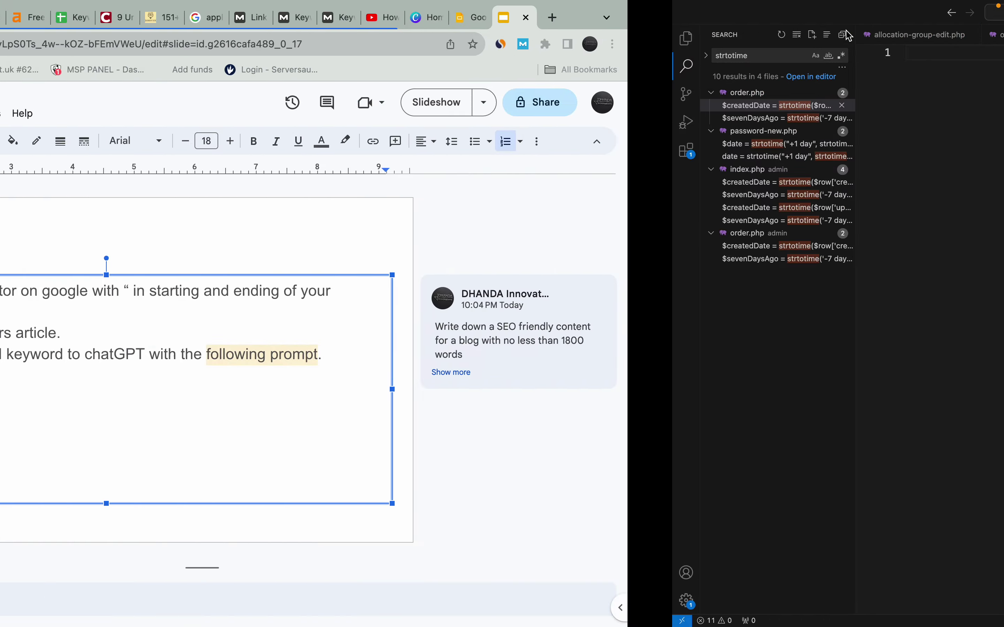
key(ctrl+Left)
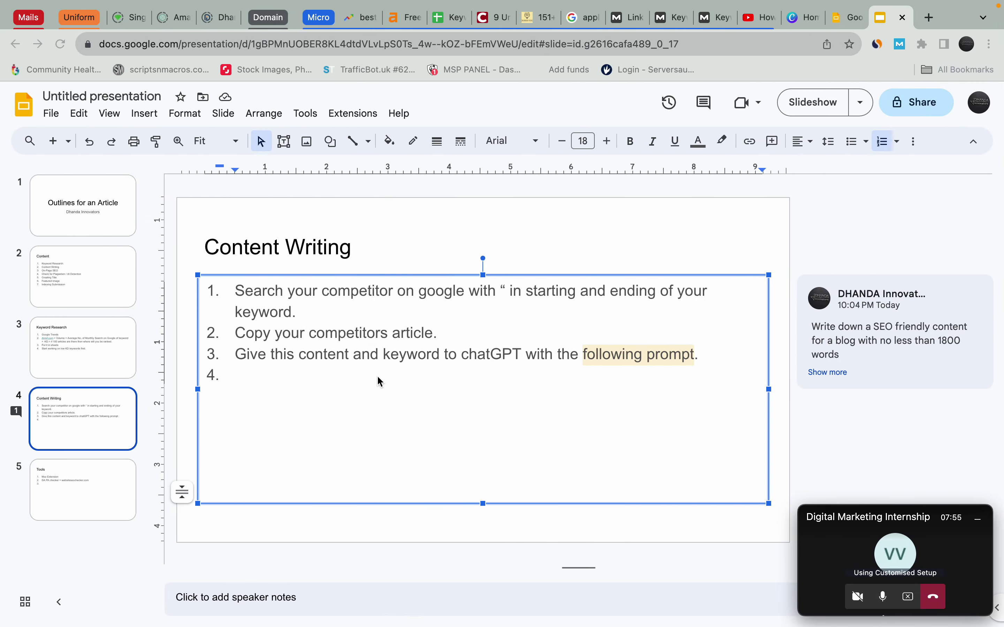
- Write item 4 of the Content Writing list as "Paste the content give my ChatGPT in your Wordpress editor."
text(Paste the content give m)
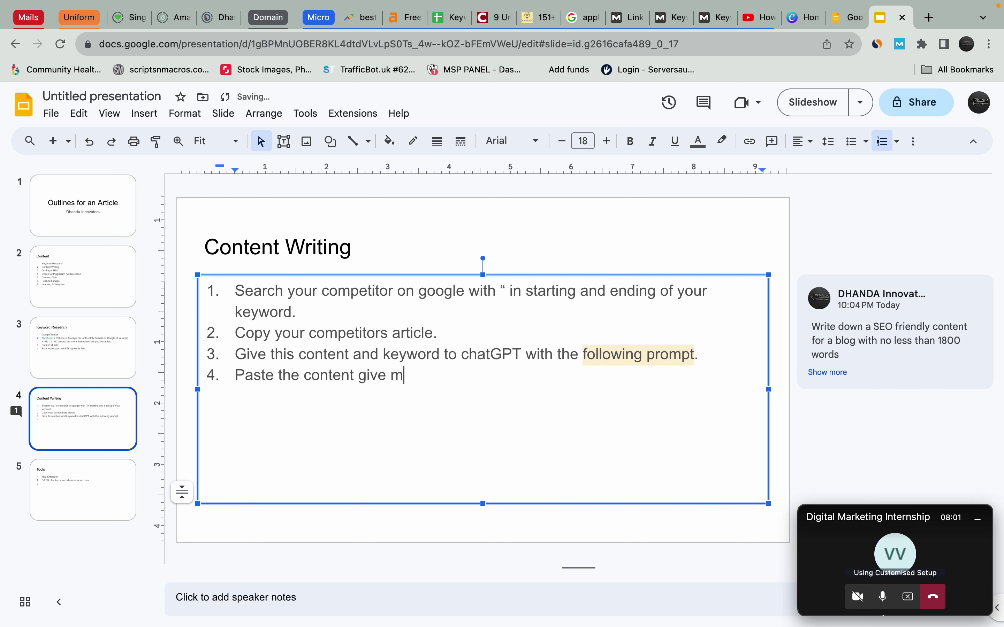
text(y CH)
text(ag)
text(P)
key(BackSpace)
text(GP)
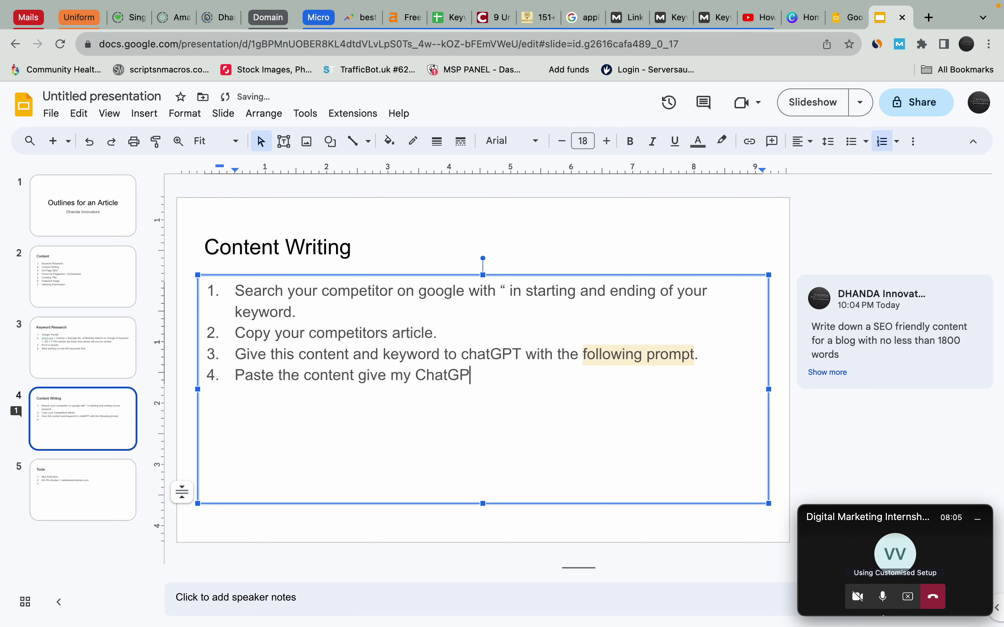
text(T in your Wordpress)
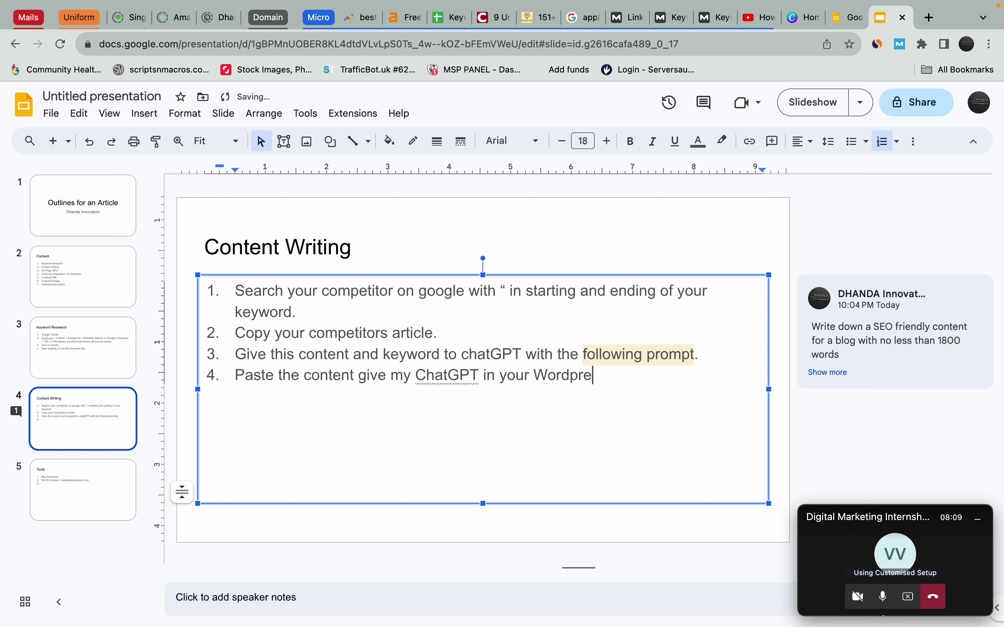
key(BackSpace)
key(BackSpace)
text(s)
text(s editor.)
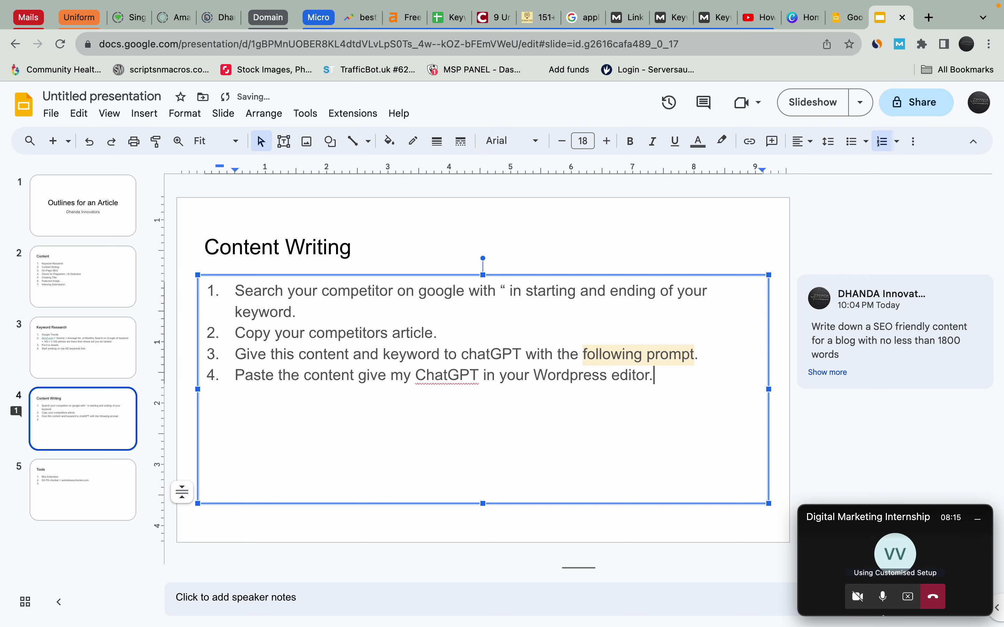
- Add item 5 to the Content Writing list, reading "Arrange the content in H2 and H3 manner."
key(Return)
key(ctrl+Left)
key(ctrl+Right)
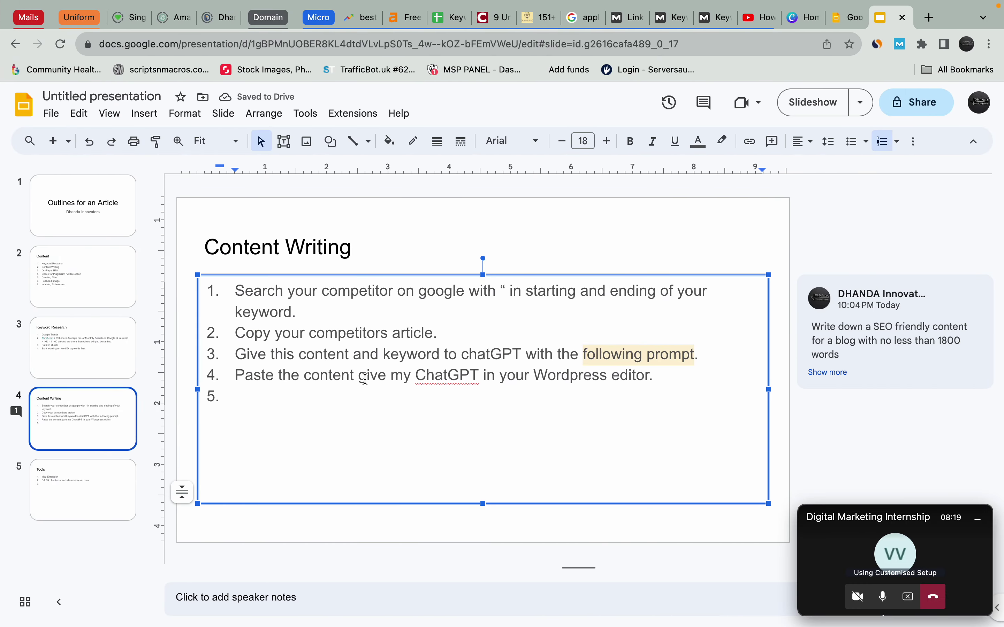
text(Set)
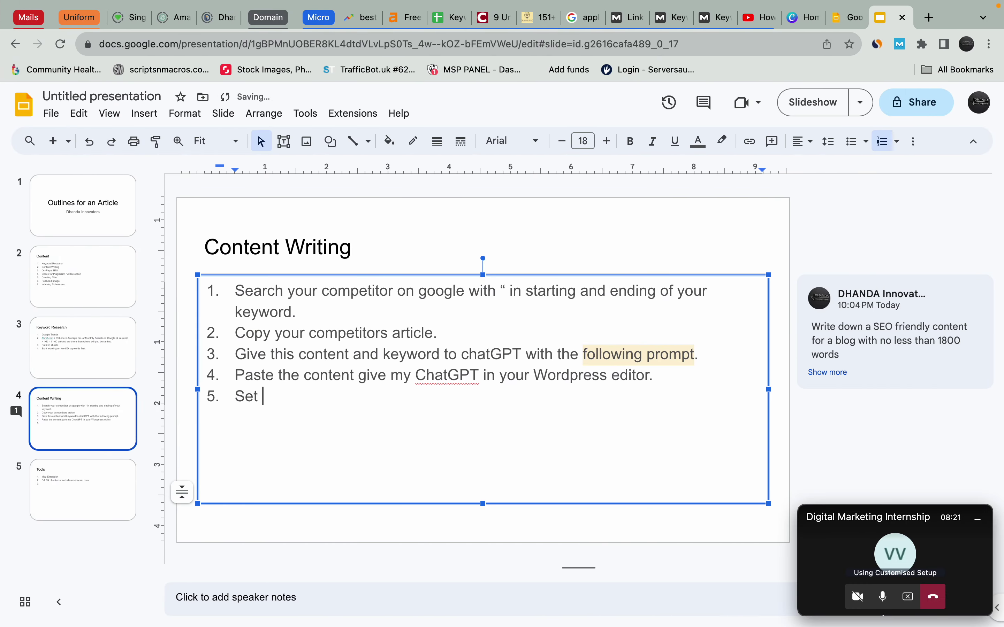
text( the content in)
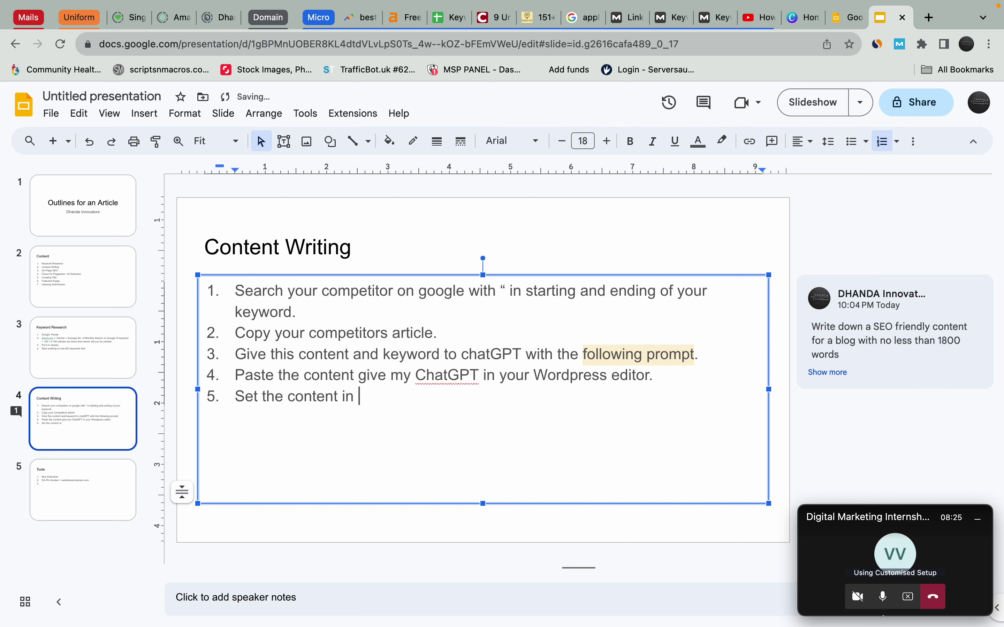
double_click(246, 396)
text(Arrange)
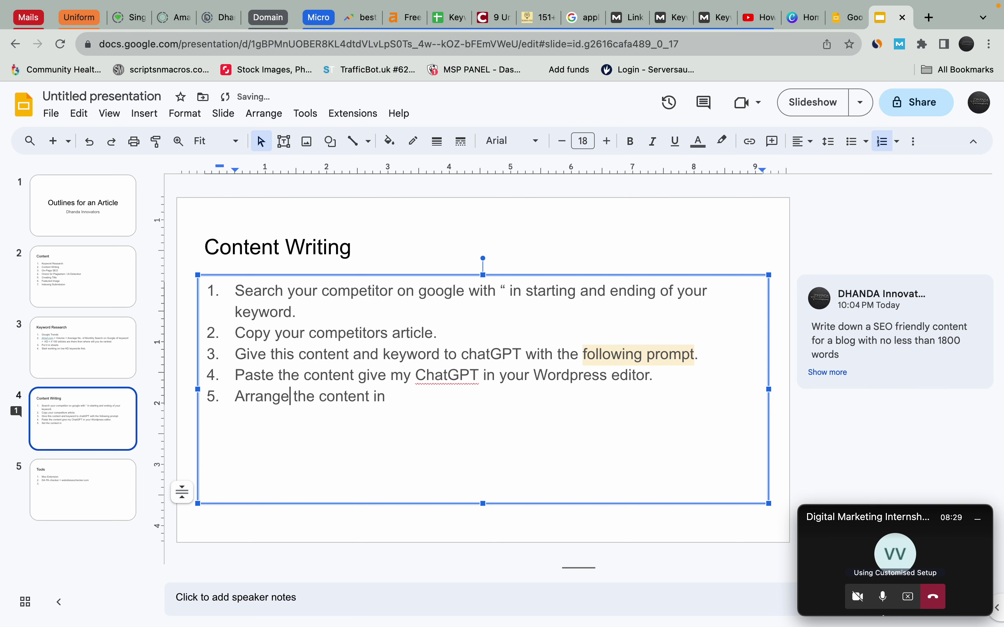
text( the content in H2 and H3 manner)
key(Return)
key(BackSpace)
key(BackSpace)
text(.)
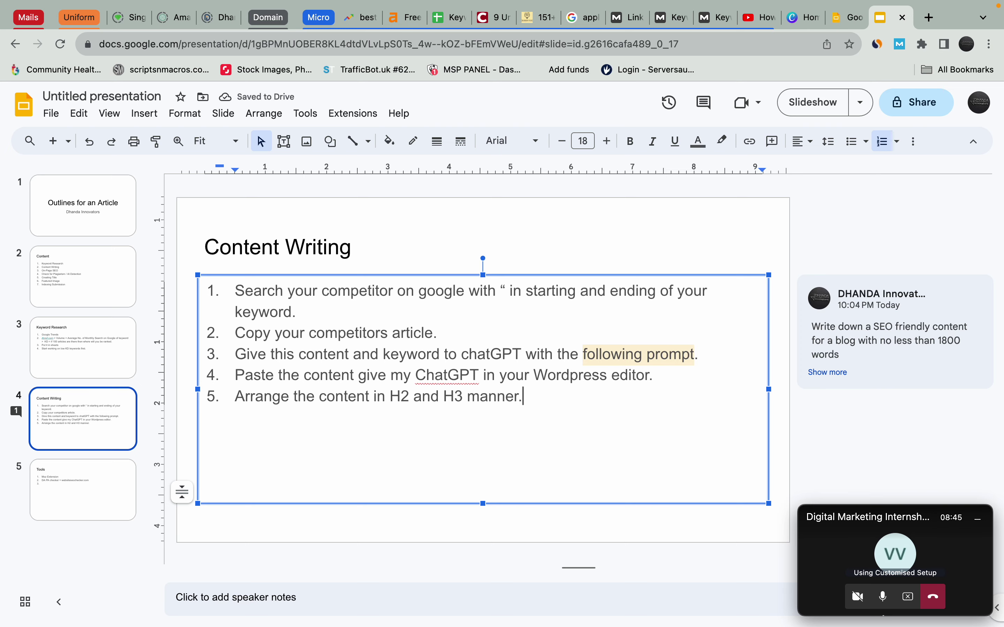
- Check the headings in the WordPress draft, return to the slides and replace "manner" with "structure" in item 5 of the Content Writing list
key(ctrl+Left)
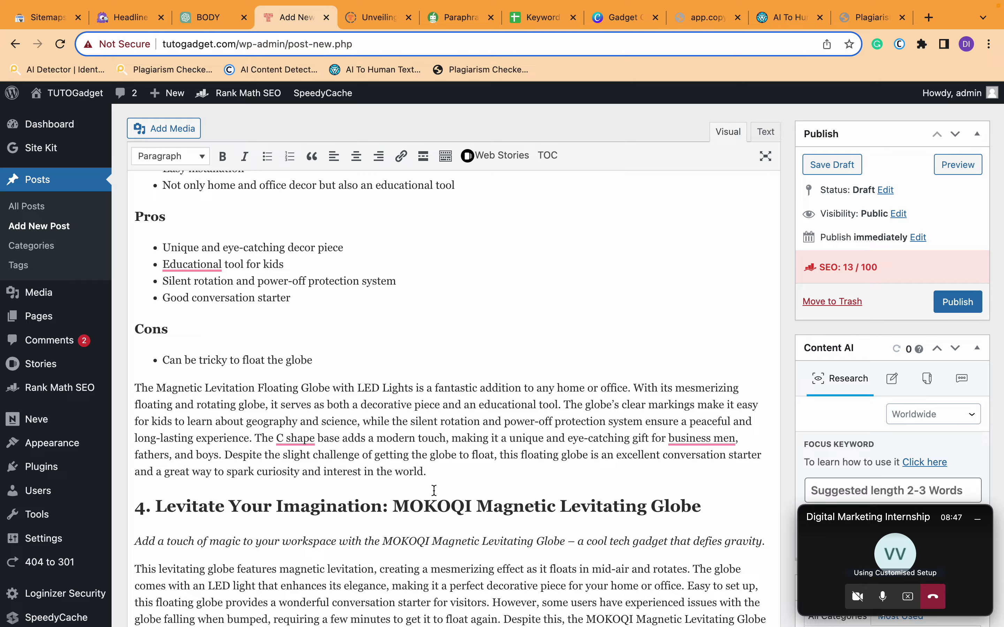
scroll(434, 491, down, 20)
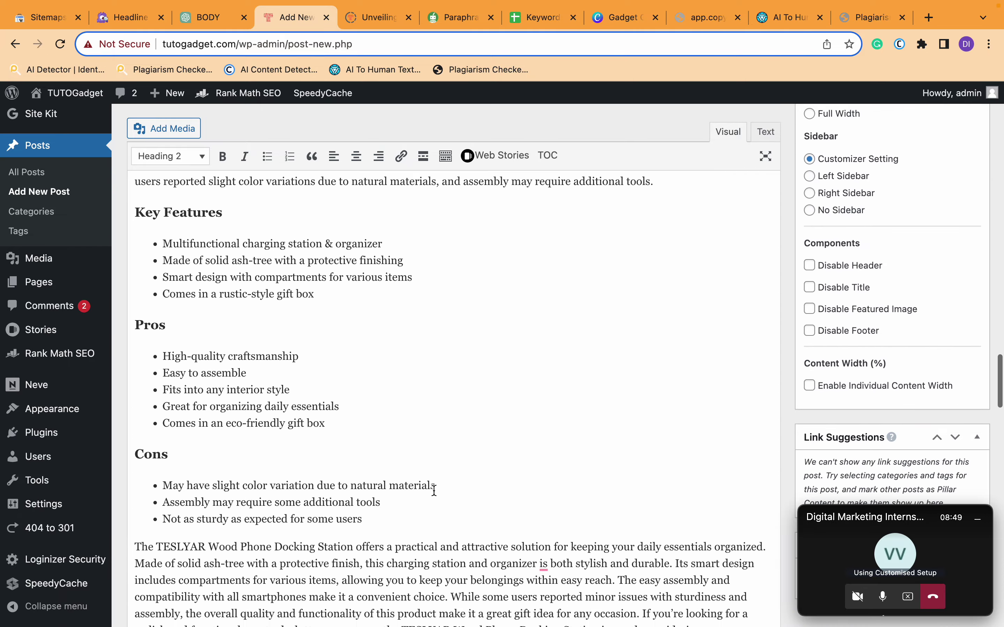
scroll(433, 491, down, 20)
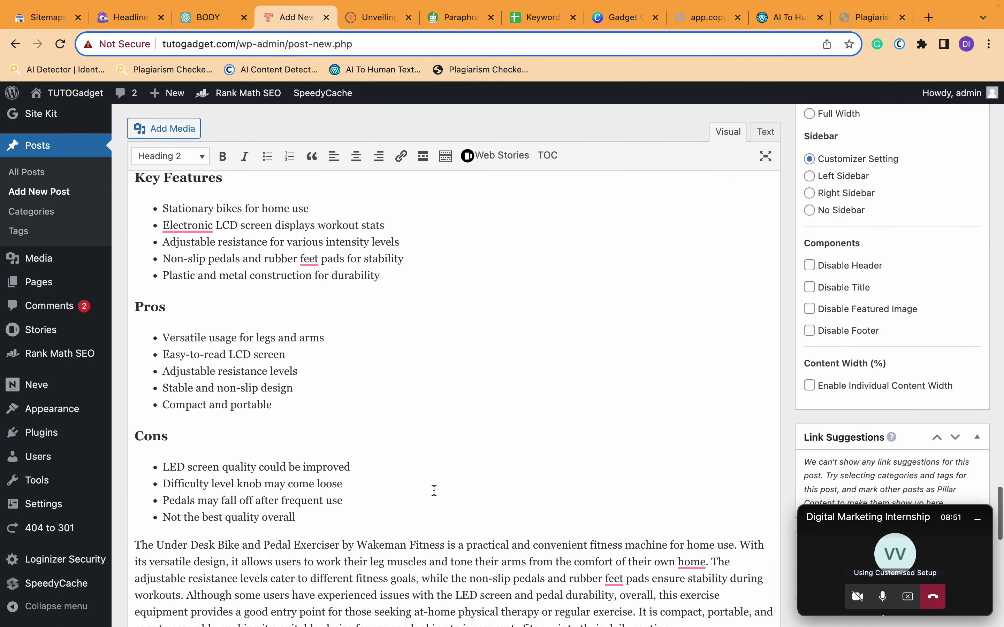
key(ctrl+Right)
double_click(499, 394)
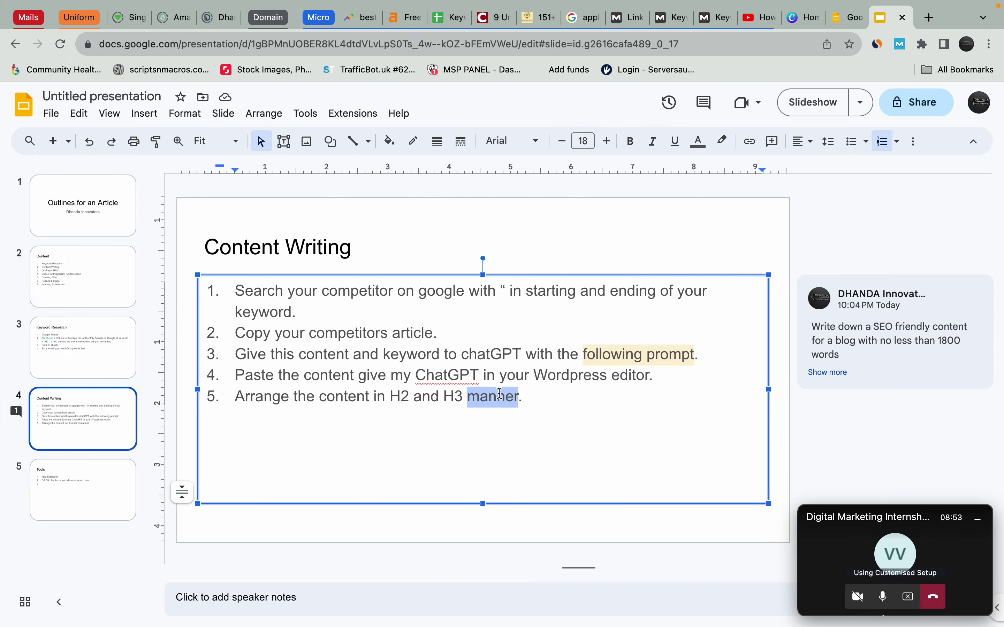
text(struc)
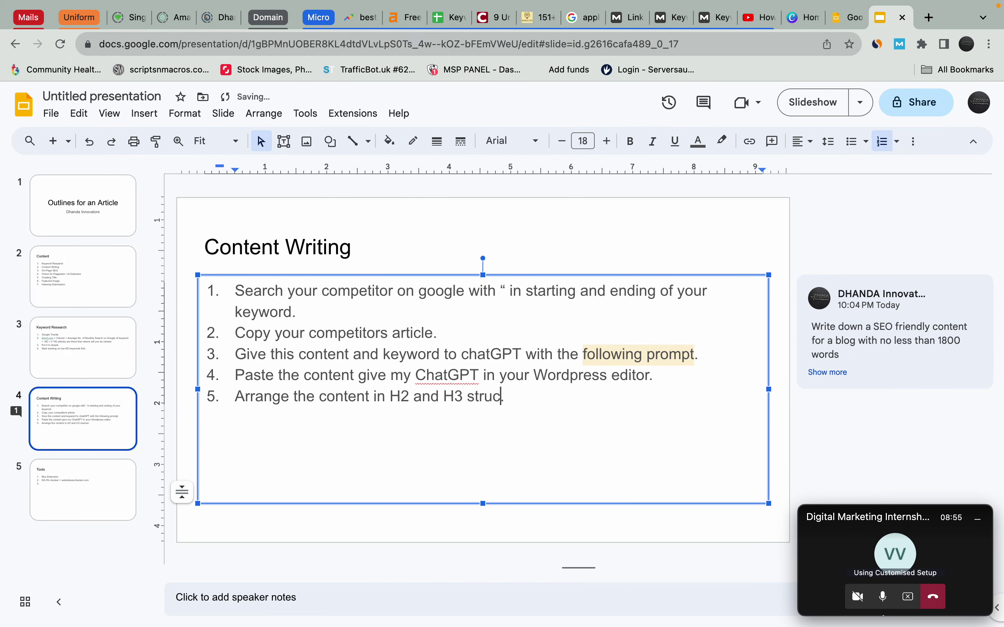
text(ture.)
- Add an empty item 6 below item 5 in the Content Writing list
click(544, 402)
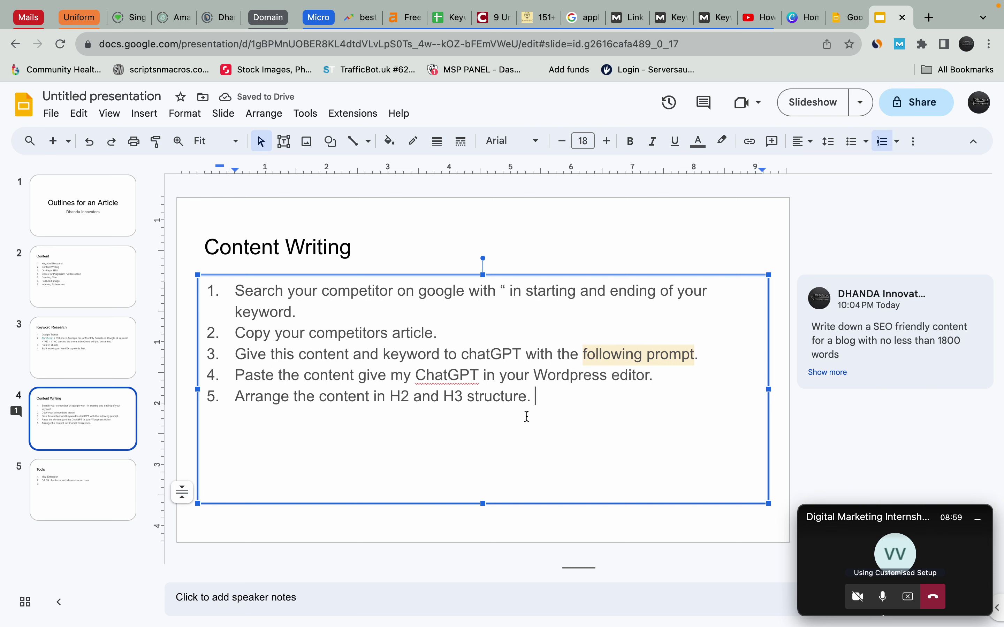
click(514, 414)
click(501, 435)
click(561, 421)
key(Return)
- Switch to the WordPress draft and review it from the introduction paragraph to the last product section
key(ctrl+Left)
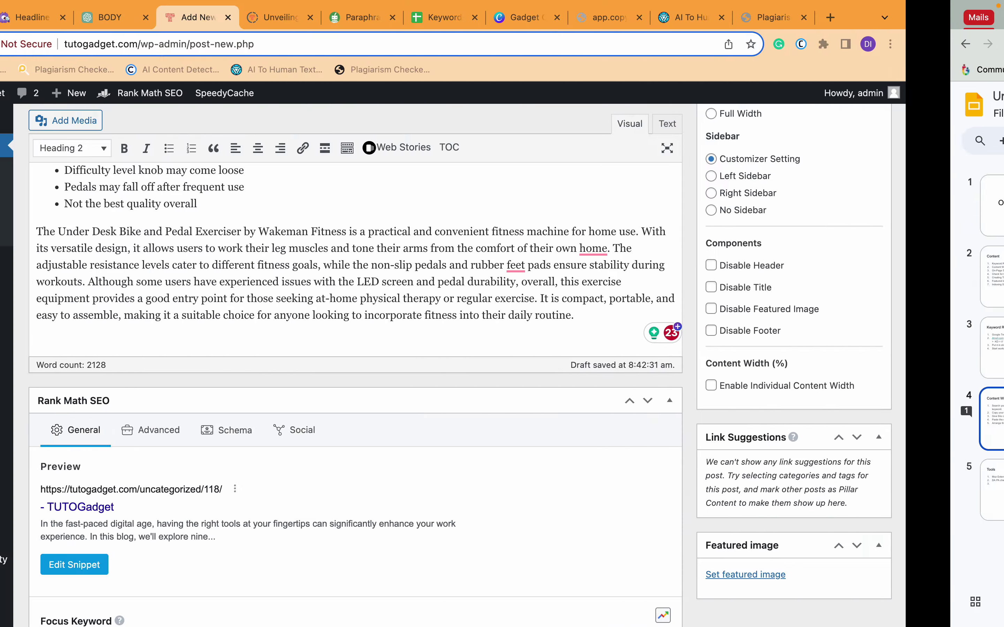
scroll(546, 367, up, 10)
scroll(546, 367, up, 15)
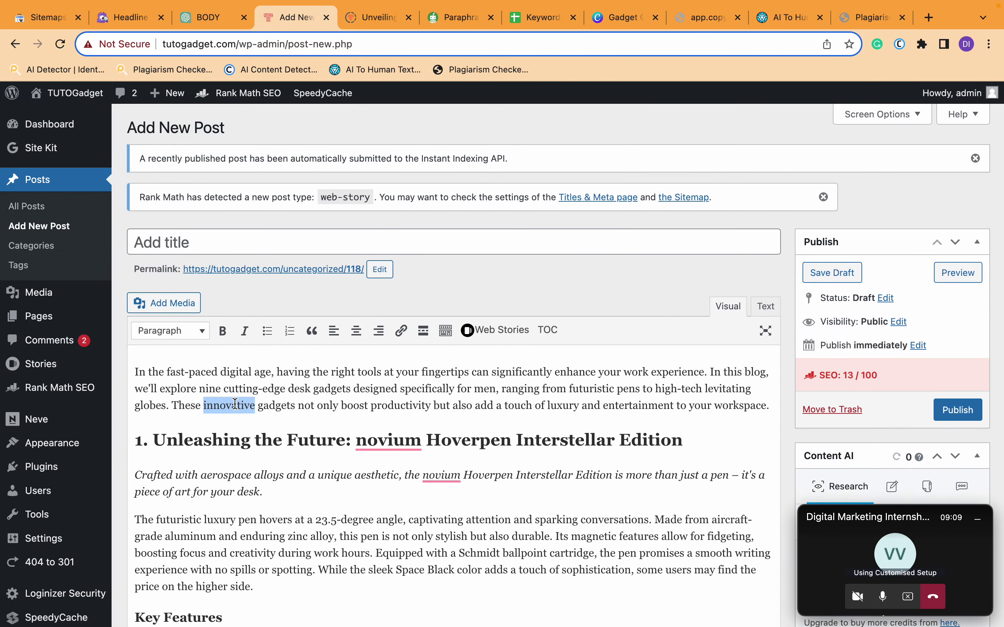
triple_click(240, 410)
mouse_move(95, 537)
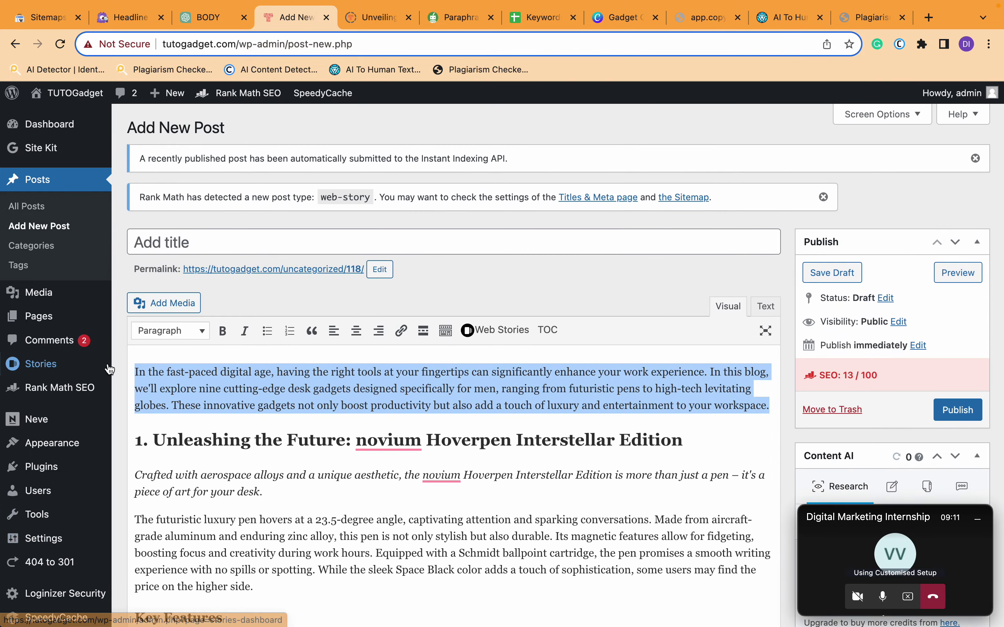
scroll(797, 408, down, 20)
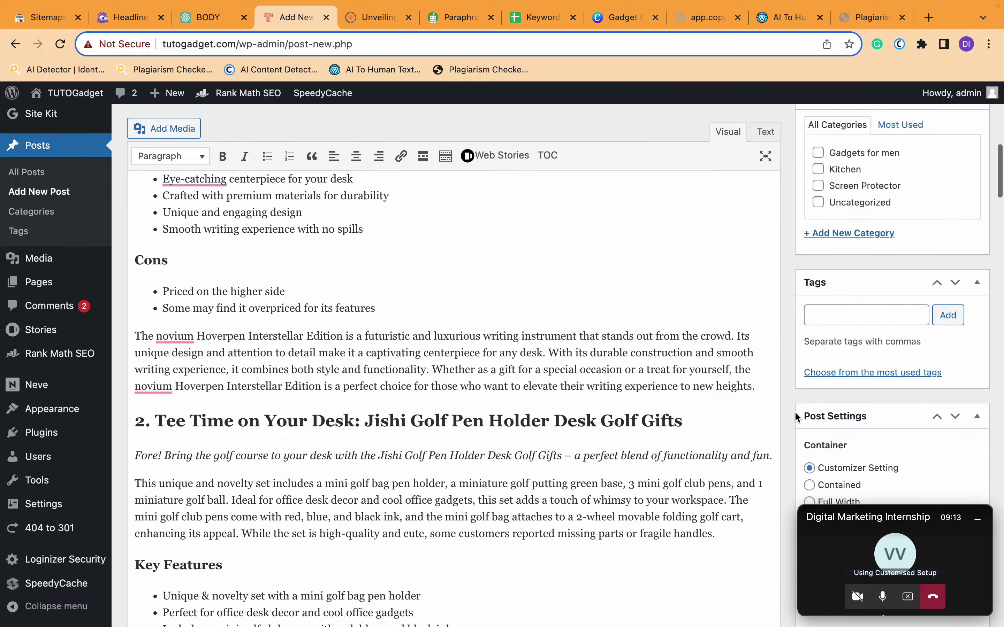
scroll(794, 411, down, 20)
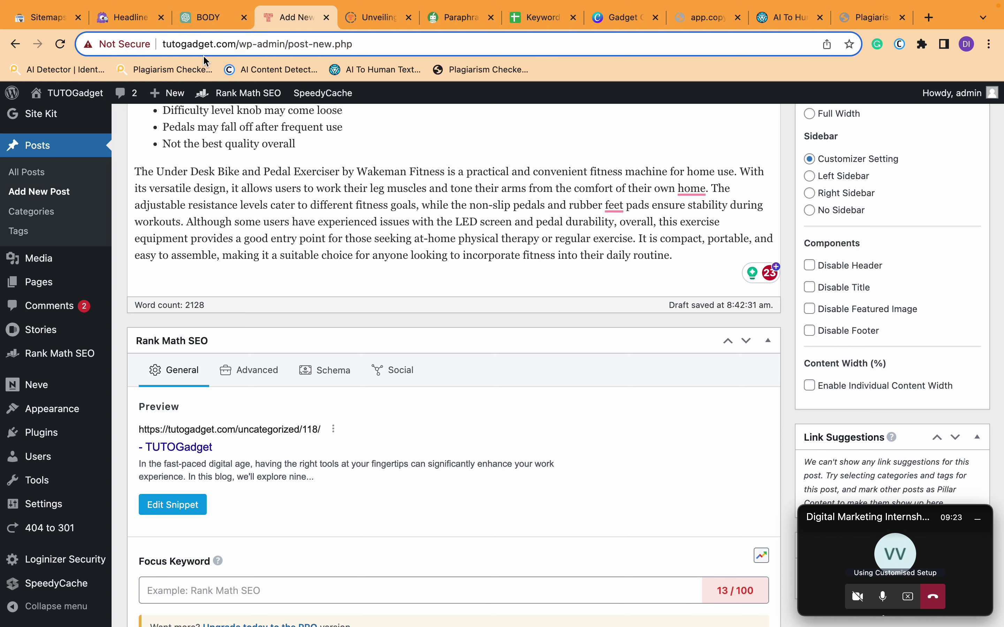
- Ask ChatGPT in the BODY chat to "give me the conclusion for the above" and stop the response while it is generating
click(205, 27)
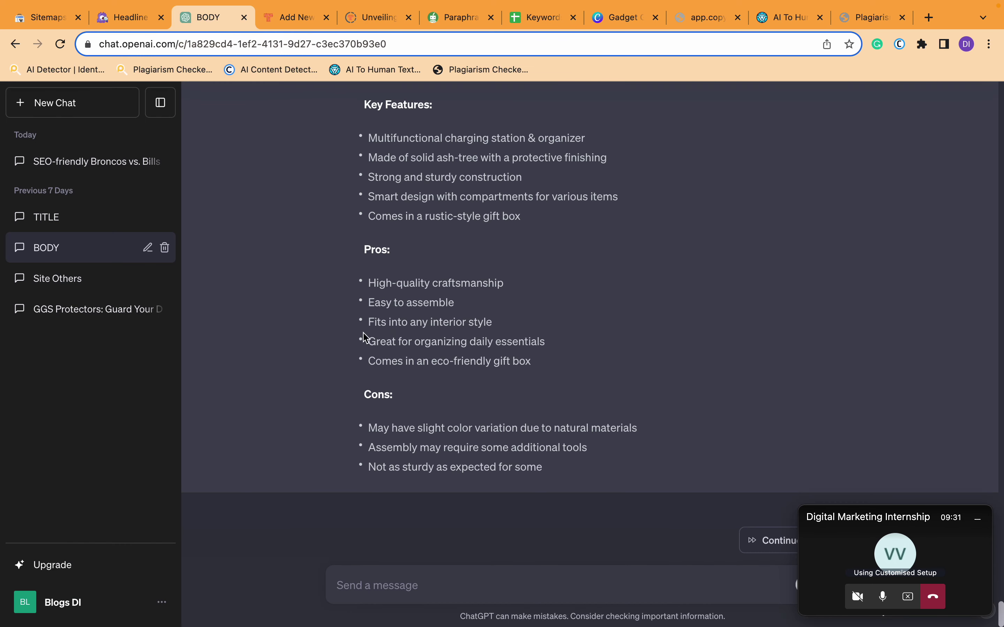
text(give)
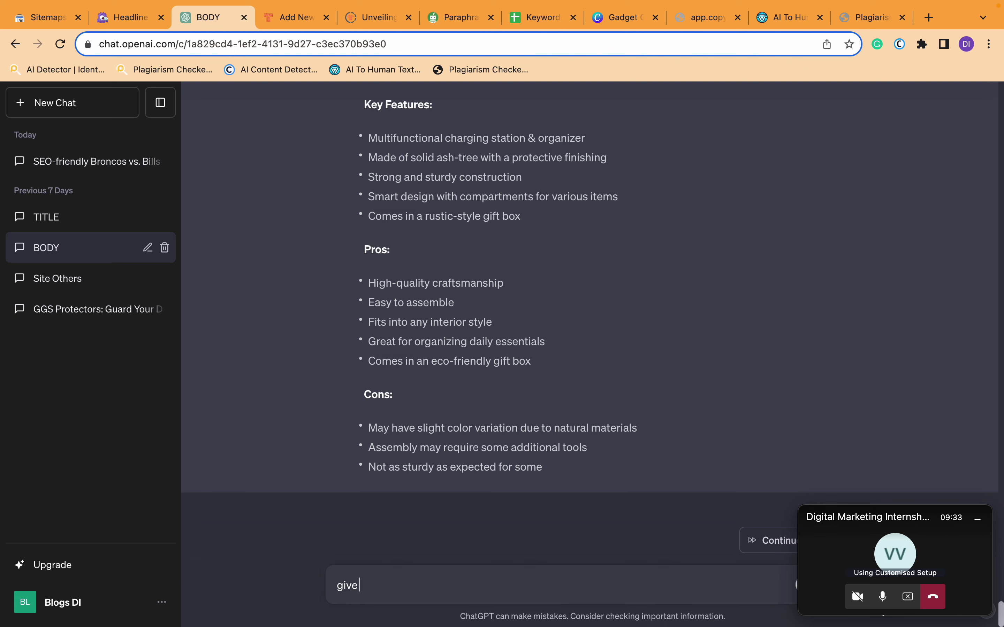
text( me the conclusion for the above)
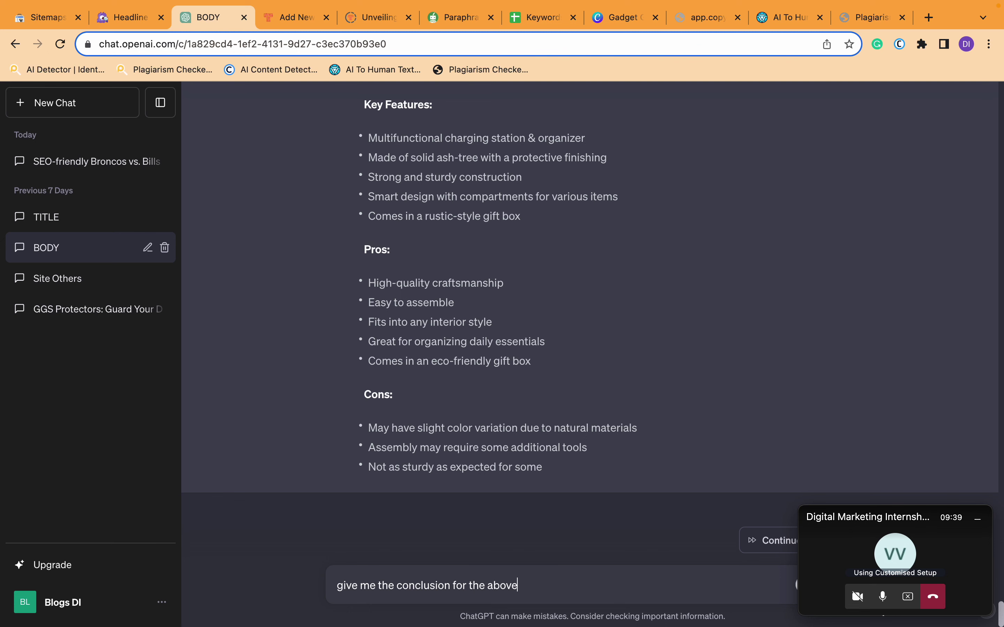
key(Return)
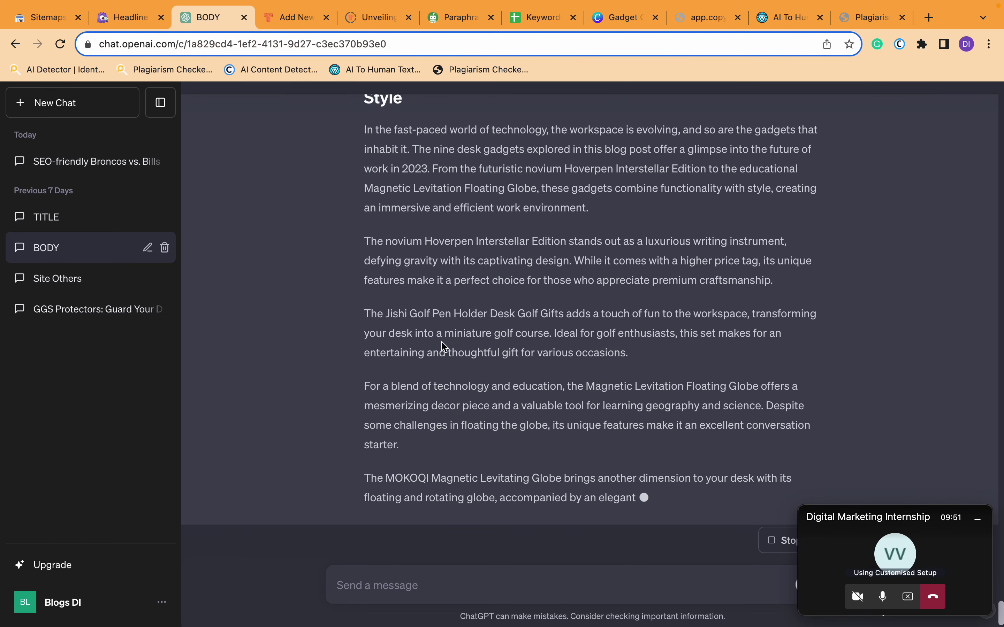
click(771, 541)
- Edit the conclusion prompt to read "give me the short conclusion for the above" and resubmit it
scroll(605, 398, up, 10)
scroll(705, 403, down, 5)
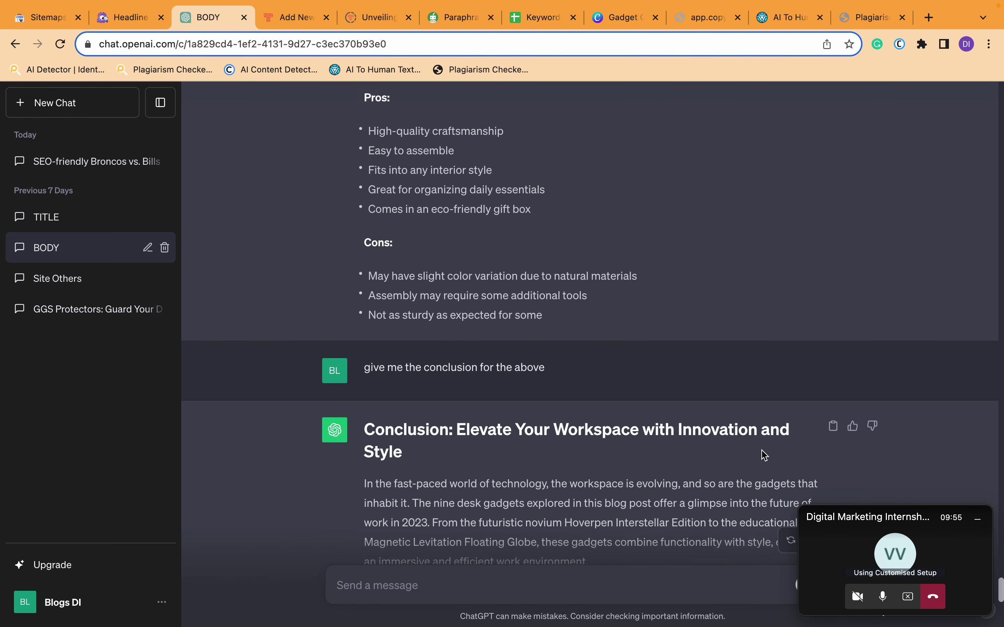
click(831, 353)
click(477, 355)
text(shoet)
key(Left)
key(Left)
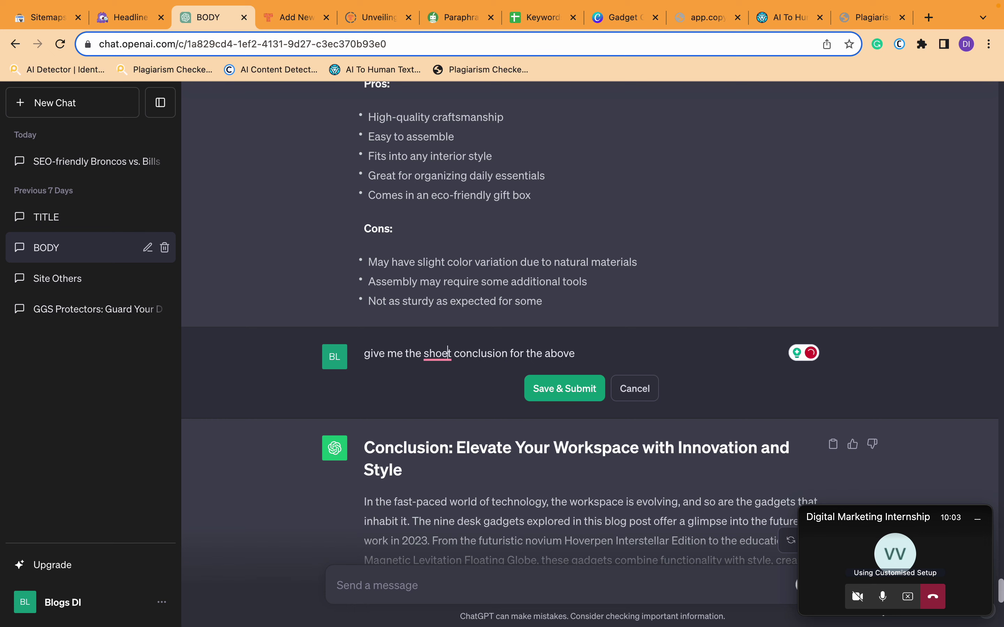
key(BackSpace)
text(r)
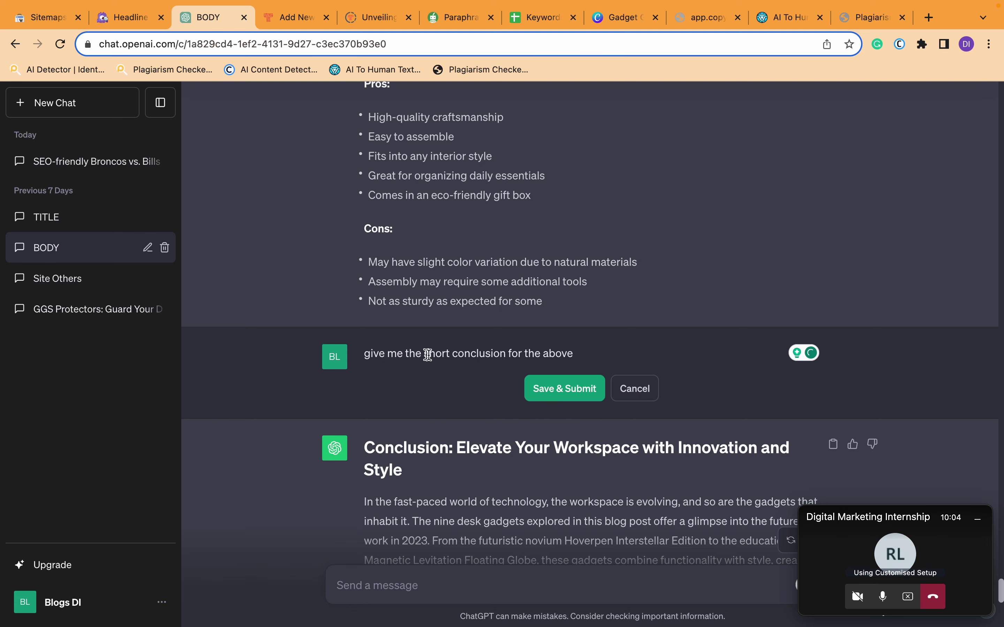
click(549, 389)
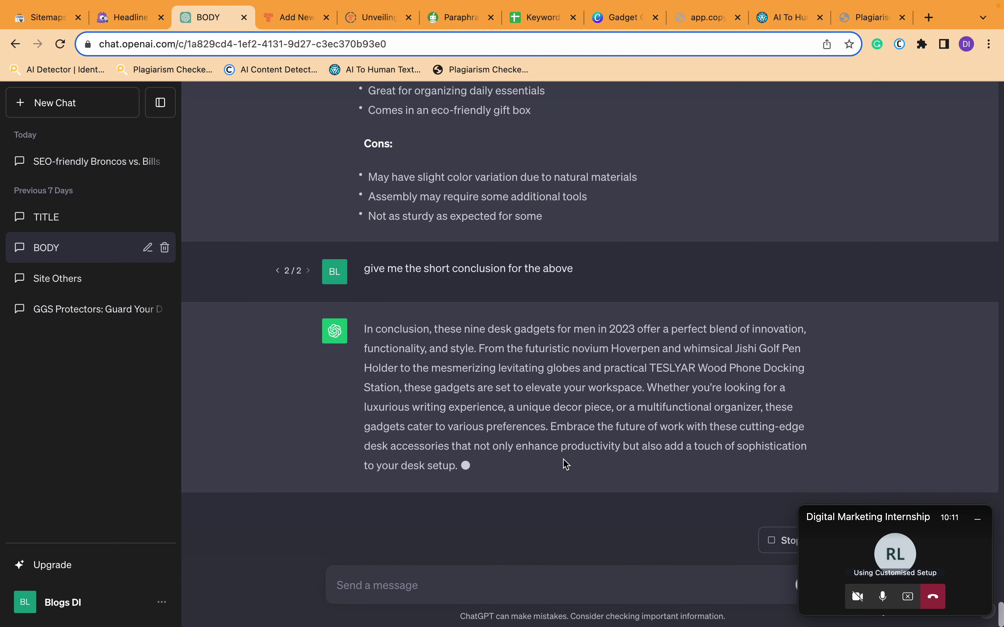
- Copy the short conclusion paragraph generated by ChatGPT and return to the WordPress draft
drag(369, 333, 468, 466)
key(super+c)
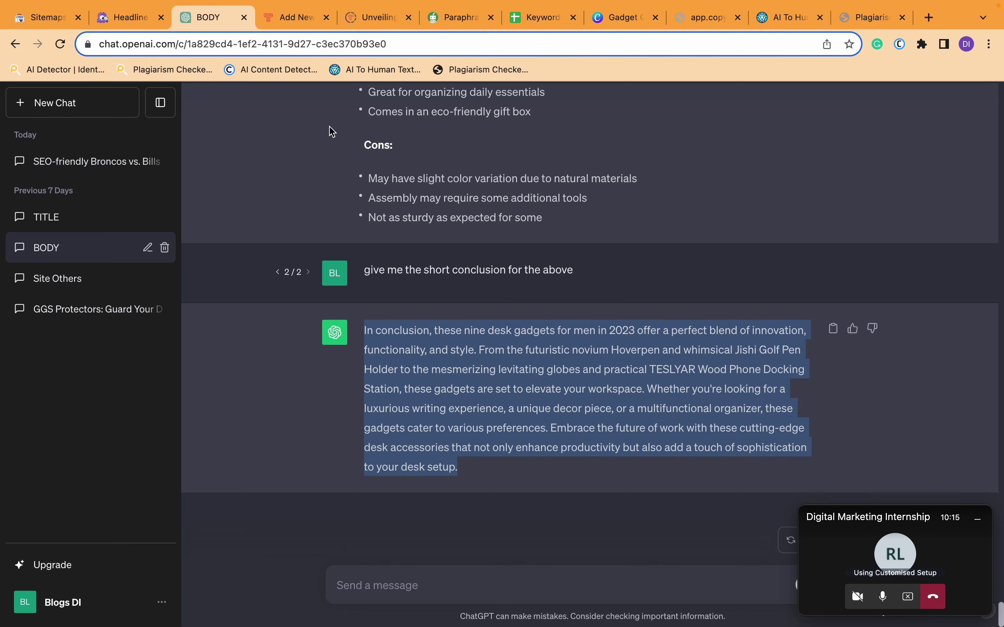
click(292, 27)
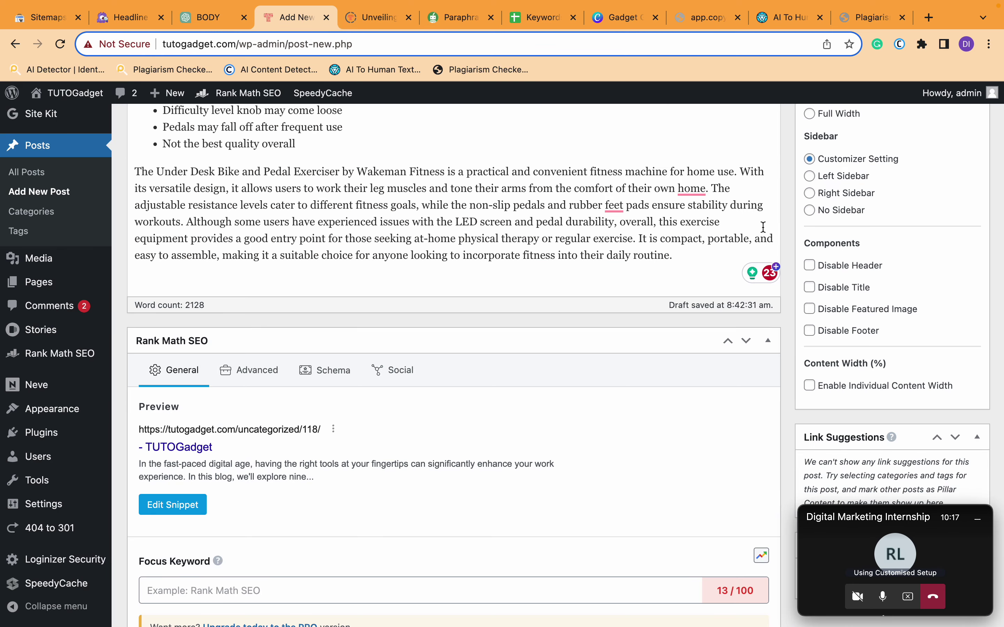
- Add a Heading 2 reading "Conclusion" after the last paragraph of the draft, with a new line below it
key(Return)
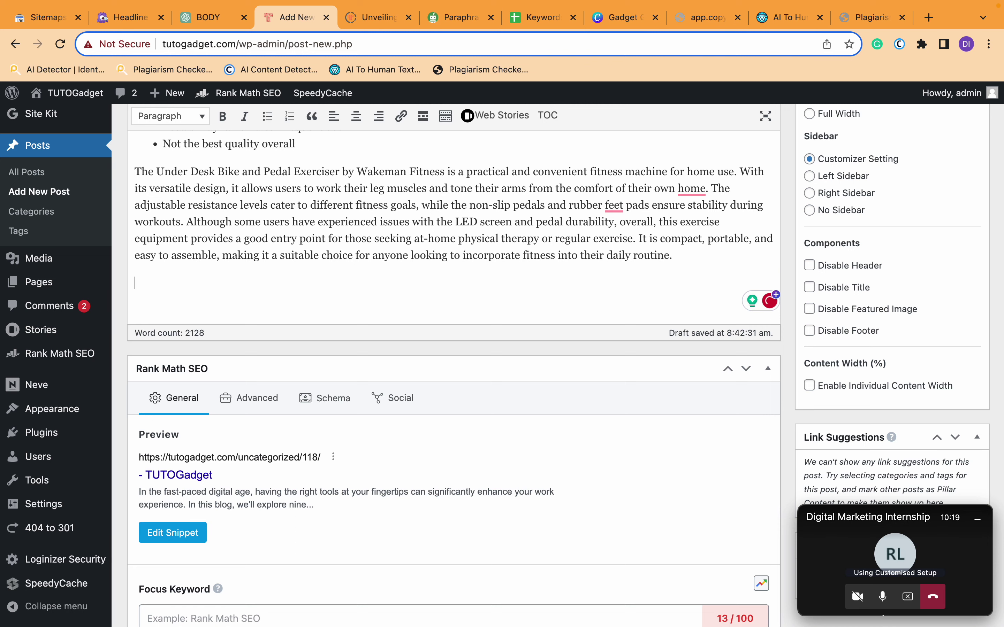
key(Return)
key(BackSpace)
click(187, 116)
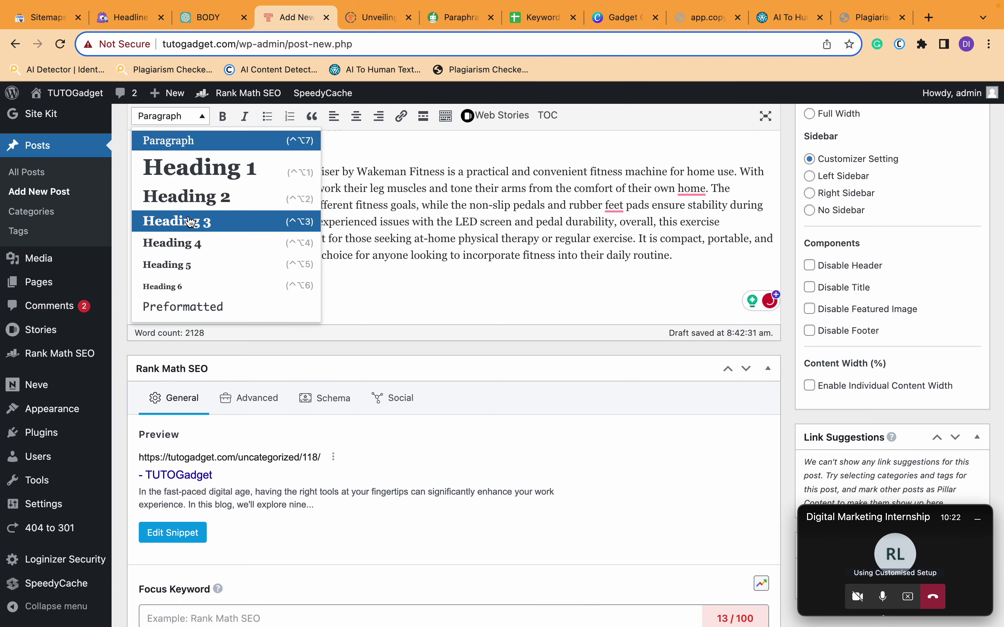
click(227, 198)
text(Conclusion)
key(Return)
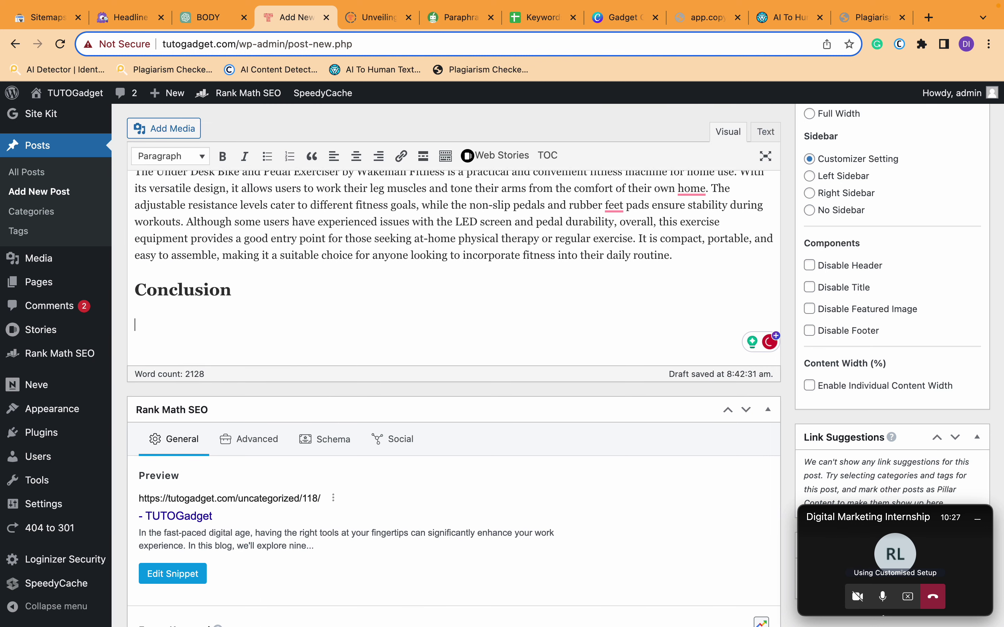
- Paste the copied conclusion paragraph under the "Conclusion" heading and remove the extra line after it
key(super+v)
key(BackSpace)
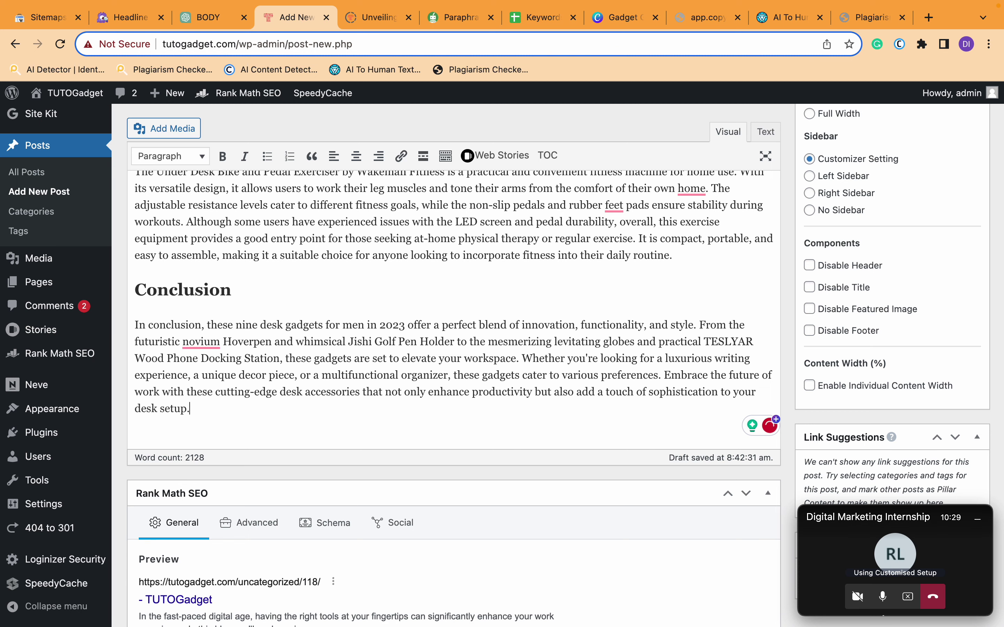
click(201, 341)
- Copy the draft's introduction paragraph and replace the input text in the QuillBot Paraphraser with it
scroll(327, 393, up, 20)
scroll(327, 392, up, 20)
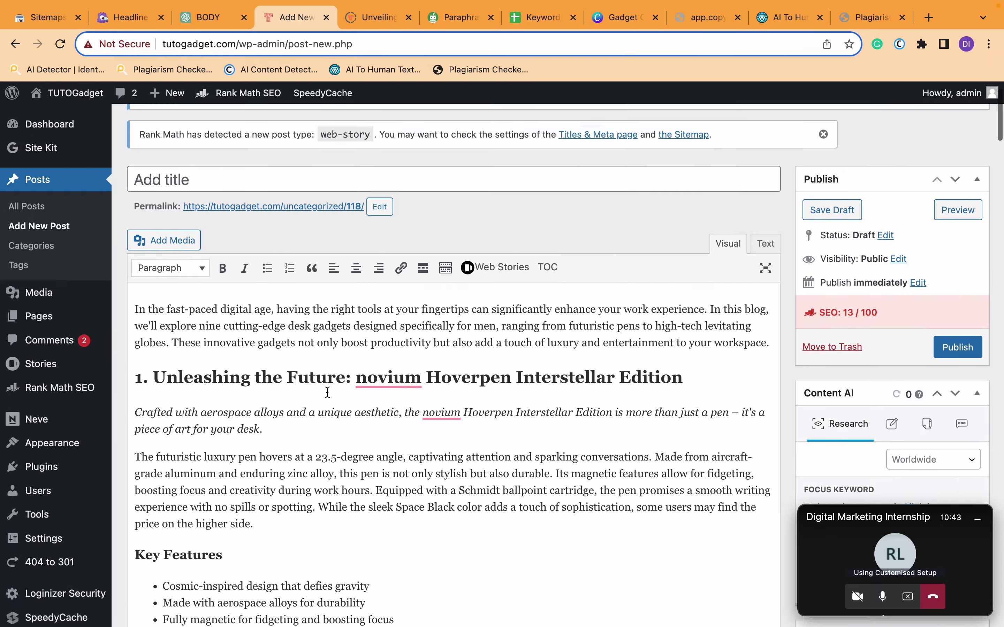
scroll(327, 393, up, 2)
triple_click(328, 393)
key(super+c)
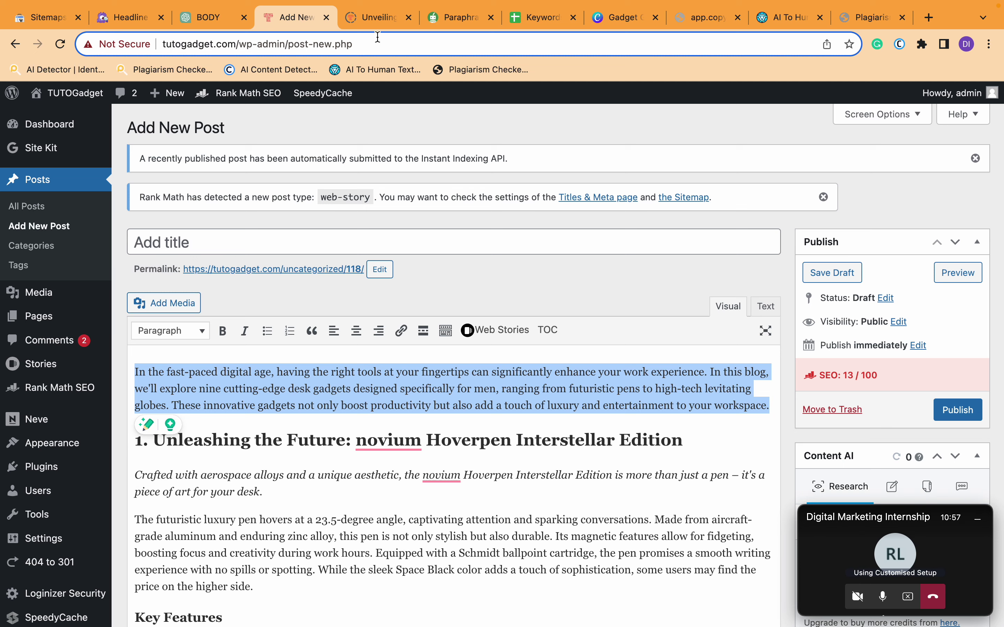
click(447, 24)
click(367, 352)
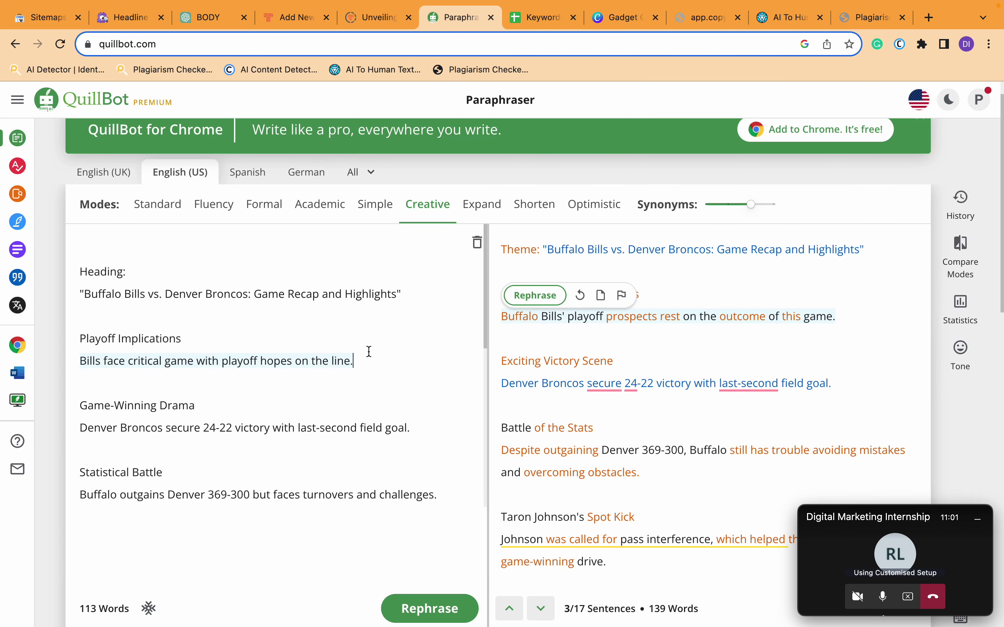
key(super+a)
key(super+v)
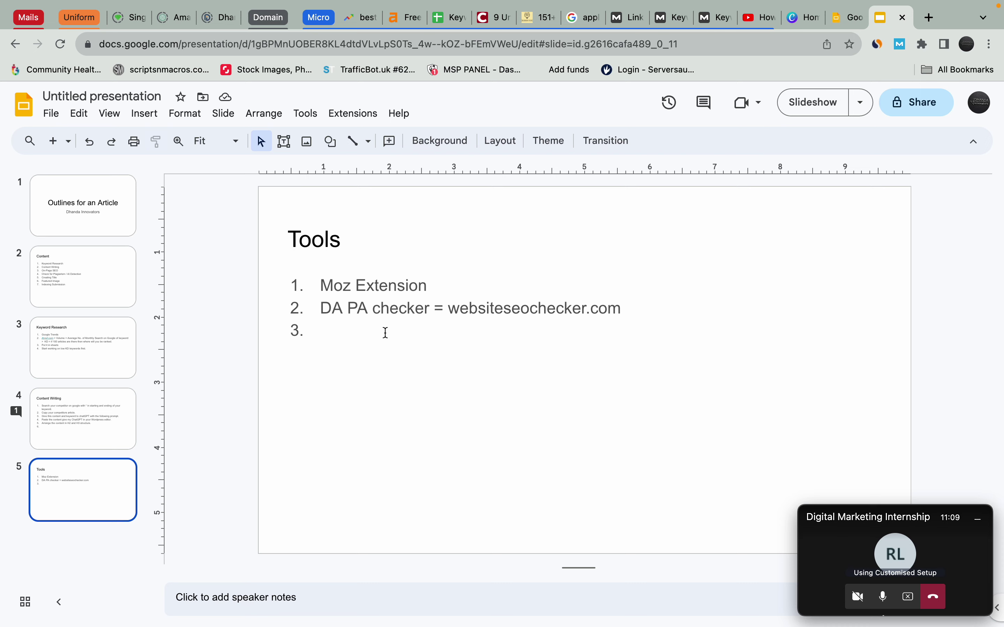
- Write "Quillbot.com" as item 3 on the Tools slide in Google Slides and start a new item below it
text(Qui)
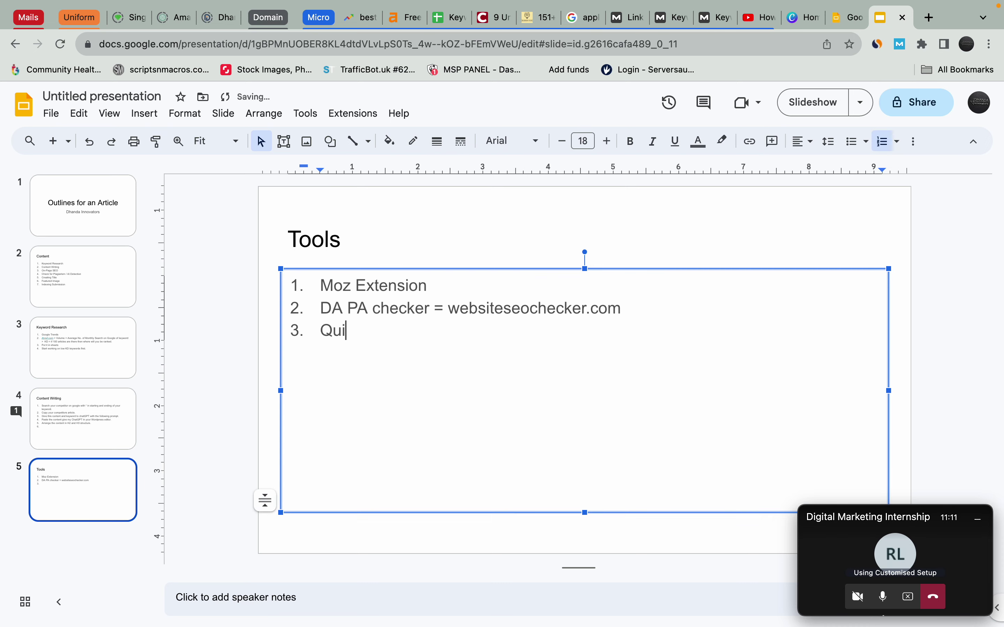
text(lbo)
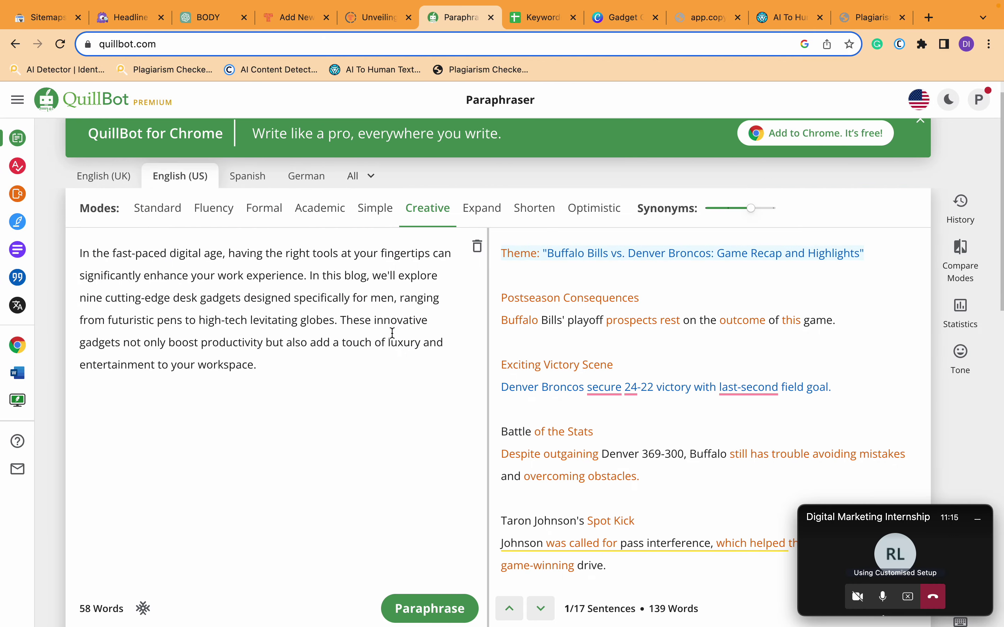
key(ctrl+Right)
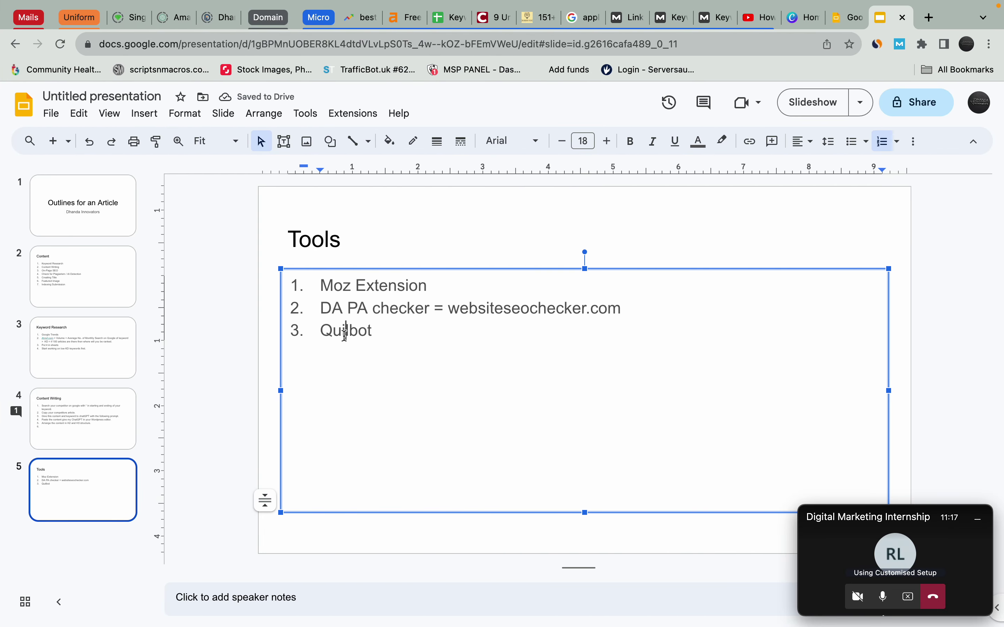
text(lbot.com)
key(Return)
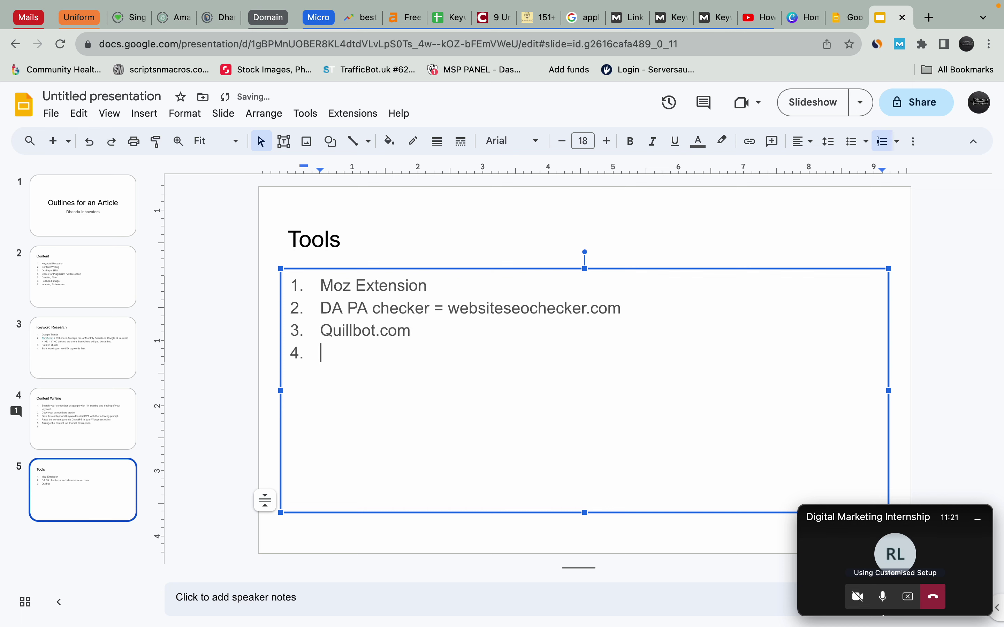
- Place the cursor in the empty item 6 of the Content Writing slide and return to QuillBot
click(81, 439)
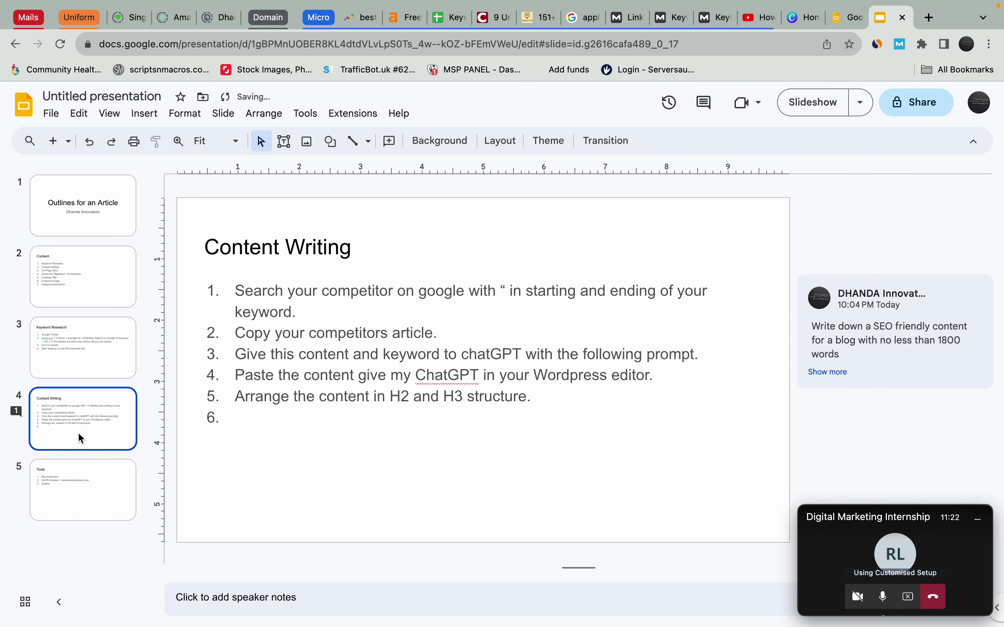
click(372, 418)
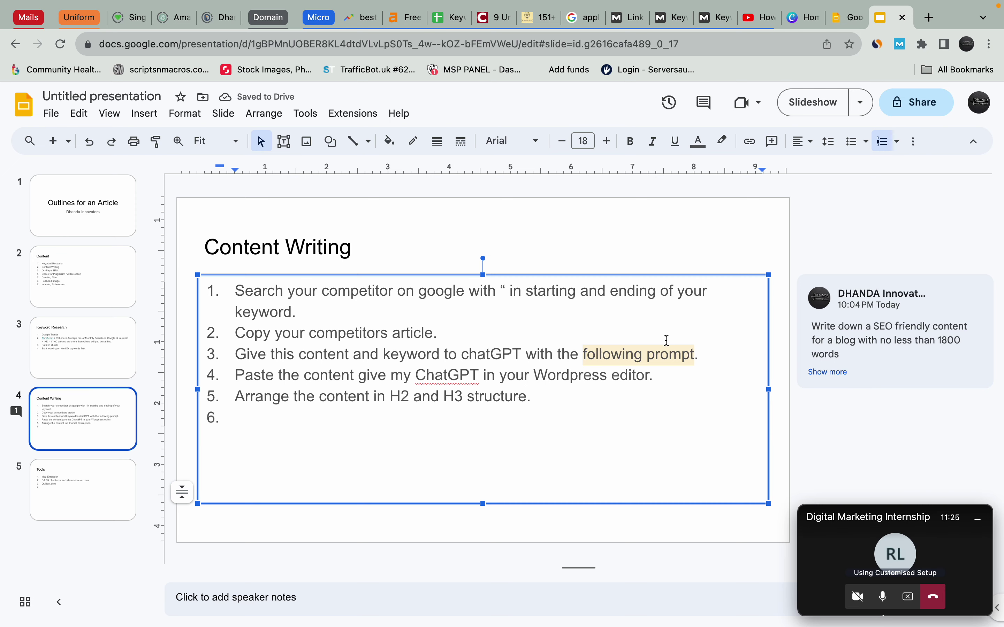
key(ctrl+Left)
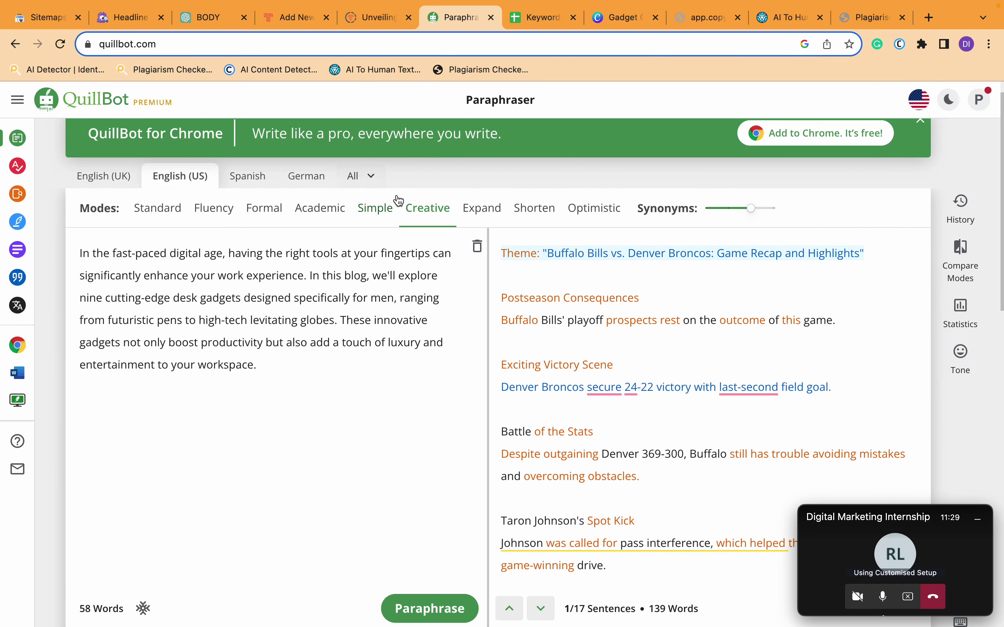
- Examine the WordPress draft's introduction, its numbered product headings and the Key Features, Pros and Cons subheadings
click(294, 18)
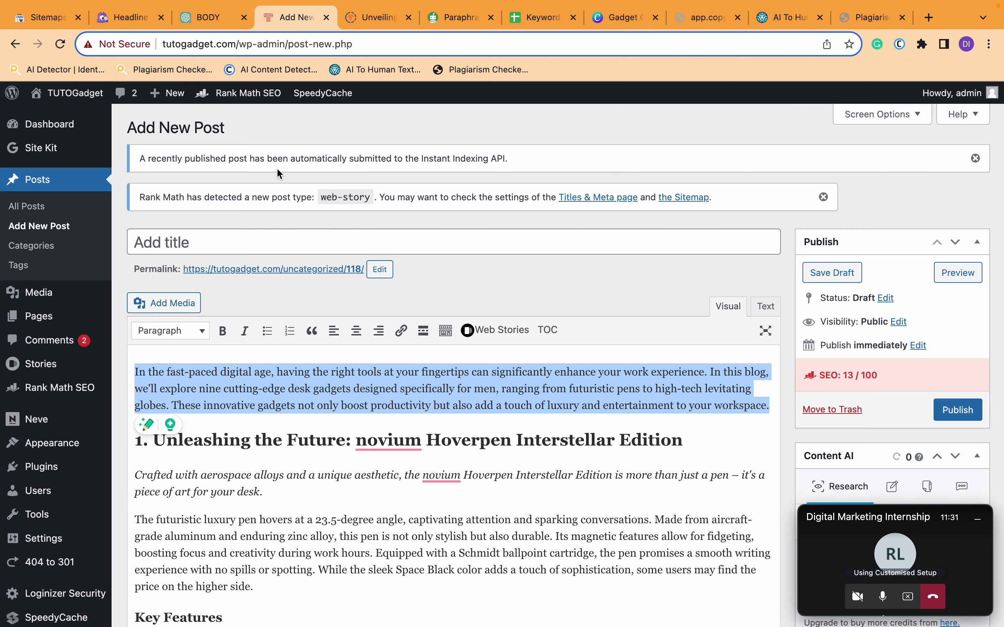
scroll(361, 469, down, 2)
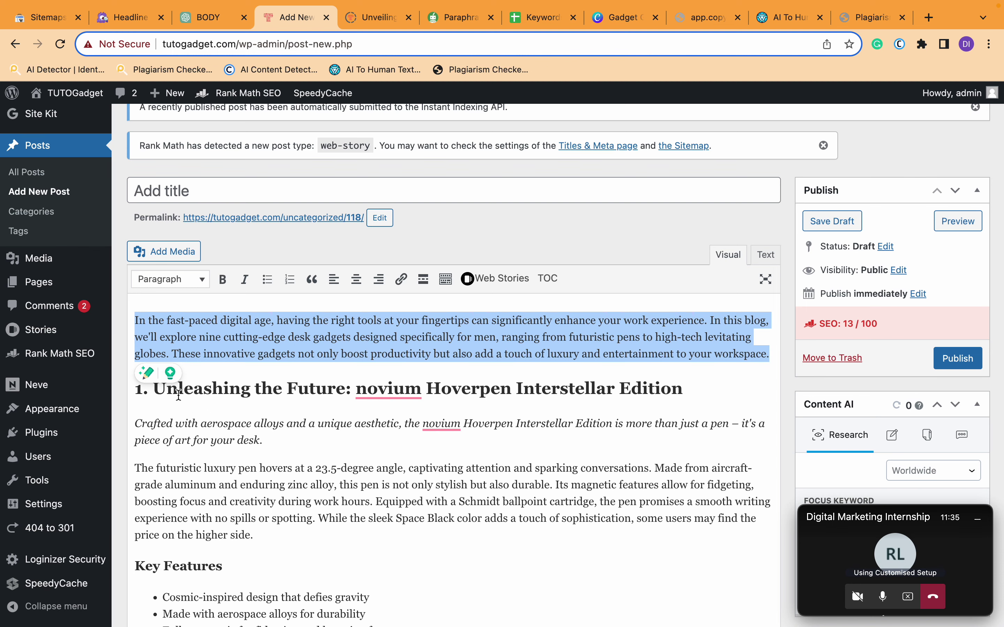
triple_click(179, 395)
scroll(178, 394, down, 4)
triple_click(156, 461)
scroll(165, 352, down, 8)
triple_click(152, 373)
triple_click(160, 486)
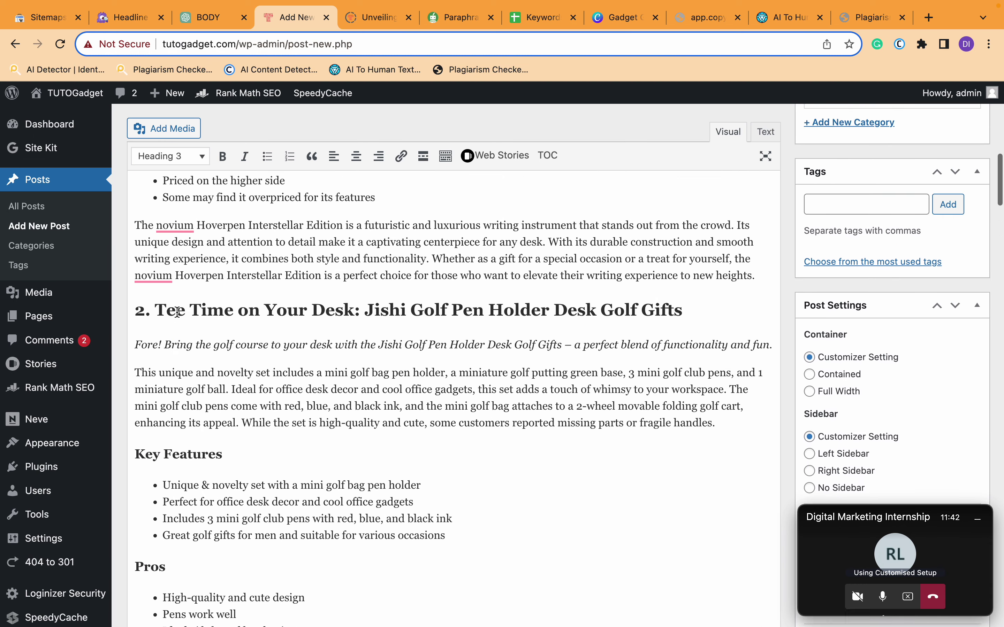
scroll(182, 357, up, 2)
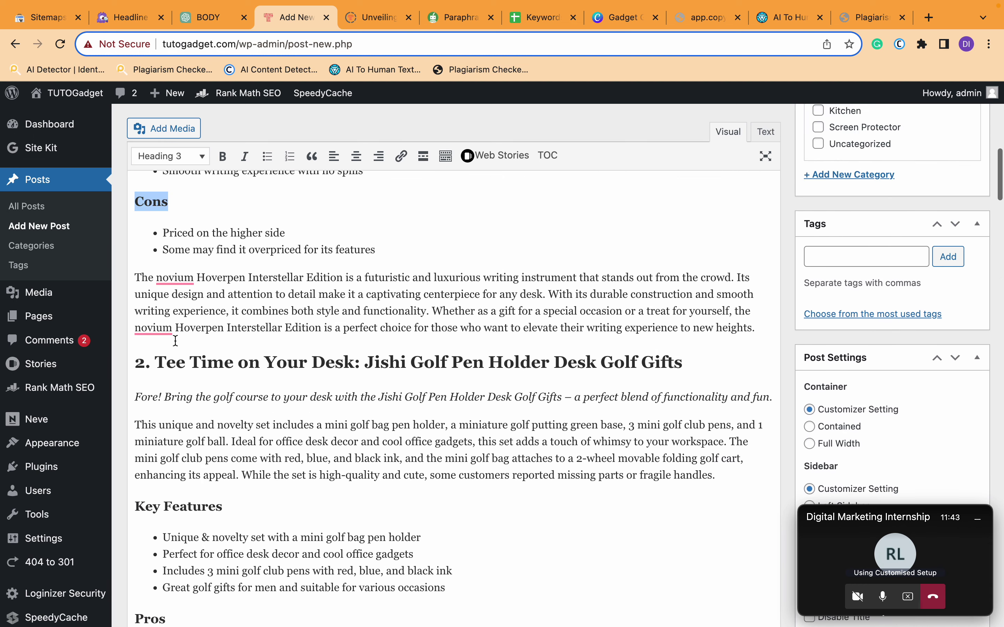
double_click(181, 357)
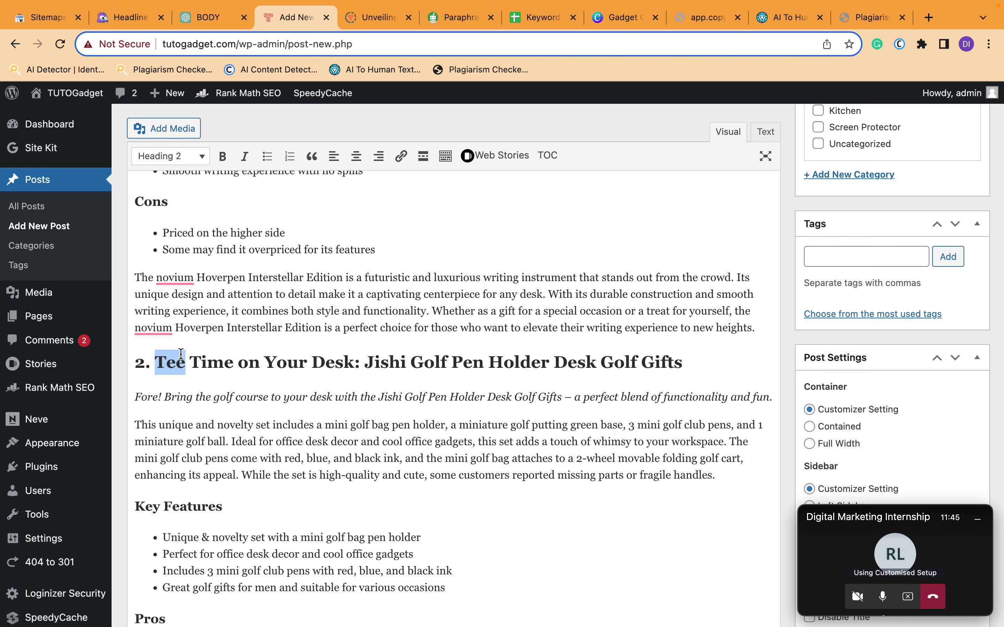
scroll(190, 427, down, 10)
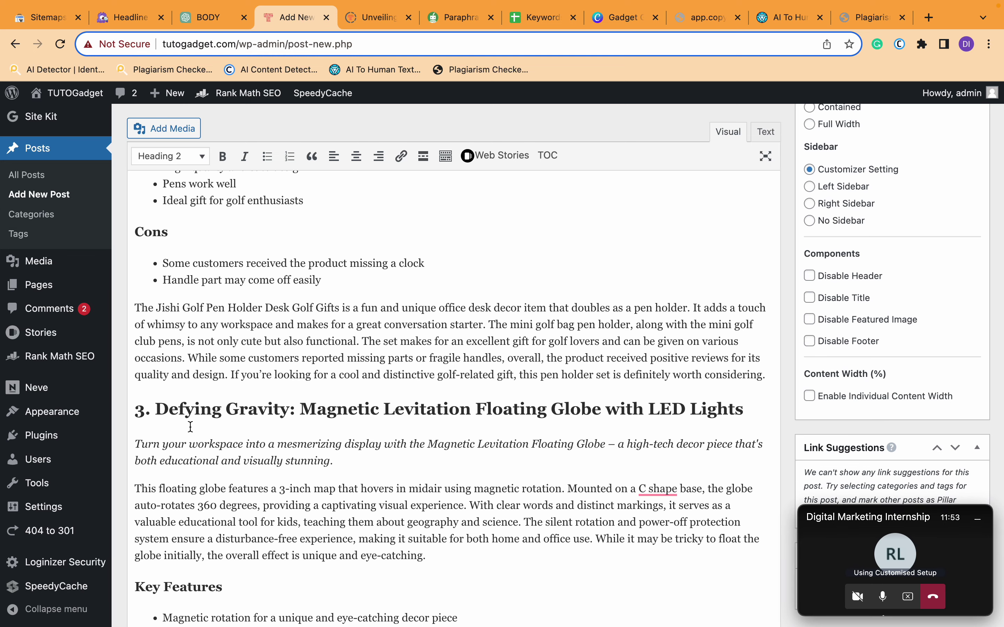
scroll(190, 426, up, 10)
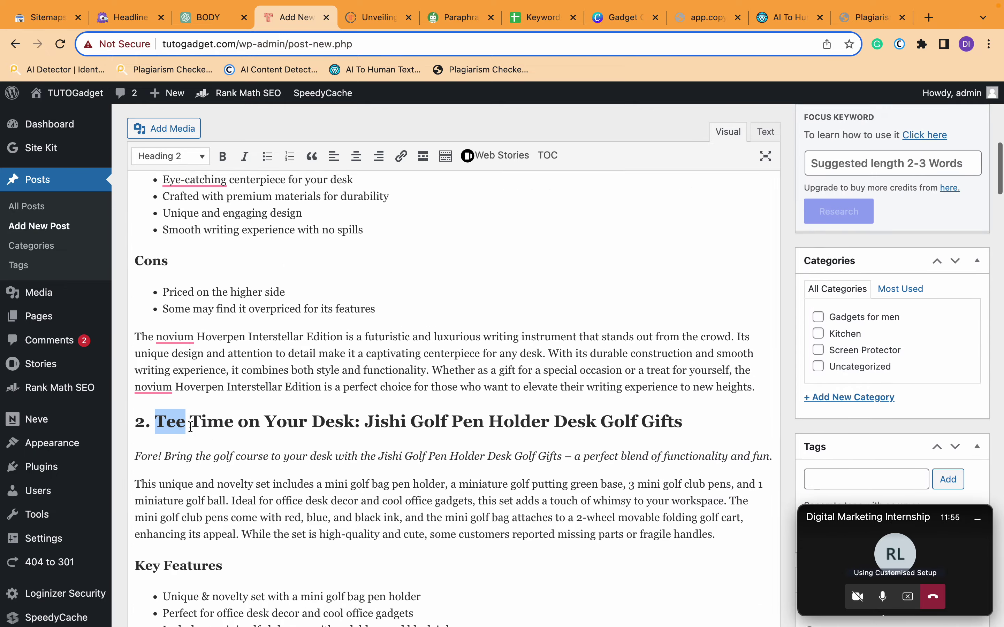
scroll(190, 427, up, 15)
triple_click(238, 371)
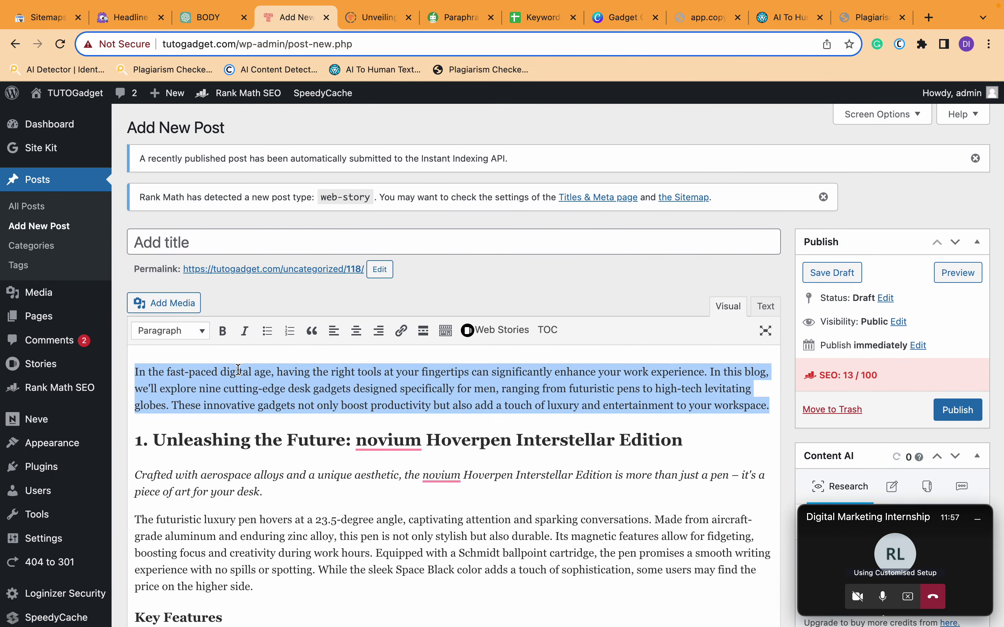
- Close the published kitchen gadgets article and return to the WordPress draft
click(373, 17)
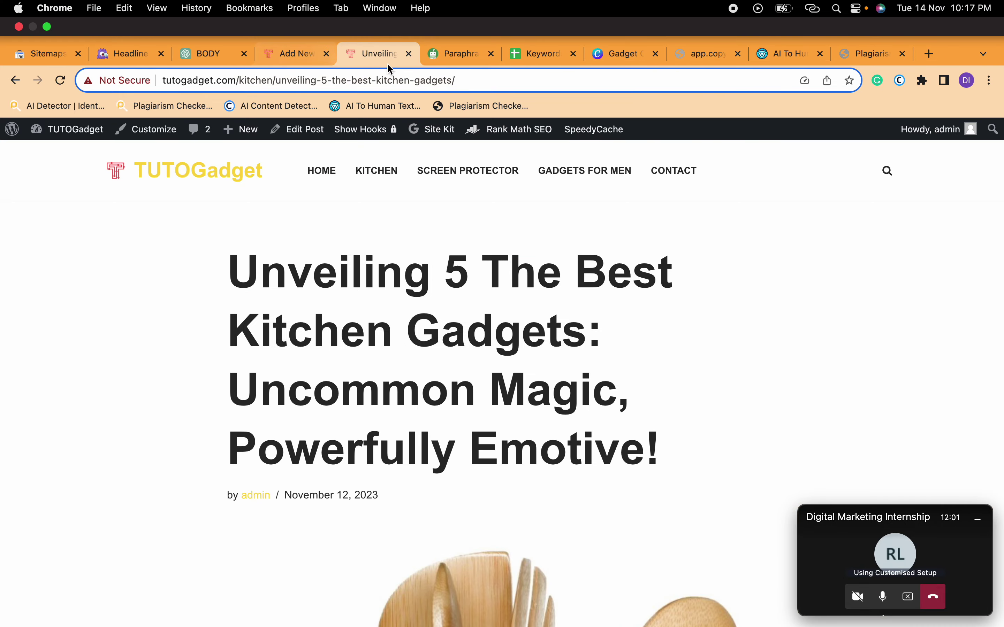
key(super+w)
click(312, 57)
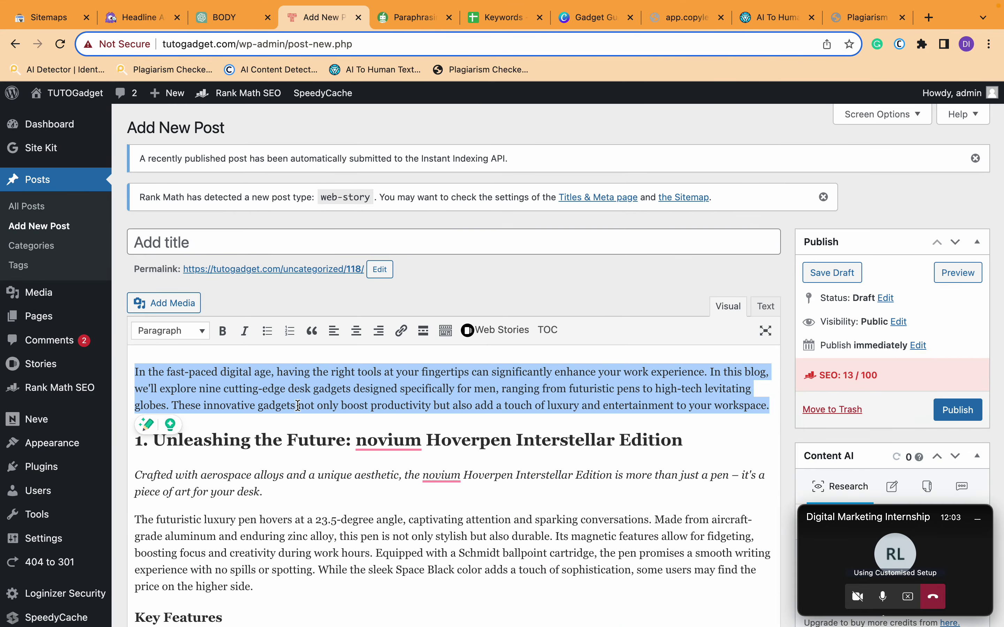
- Paraphrase the introduction in QuillBot's Creative mode, trying the two lowest Synonyms levels and settling on the third of four
click(407, 15)
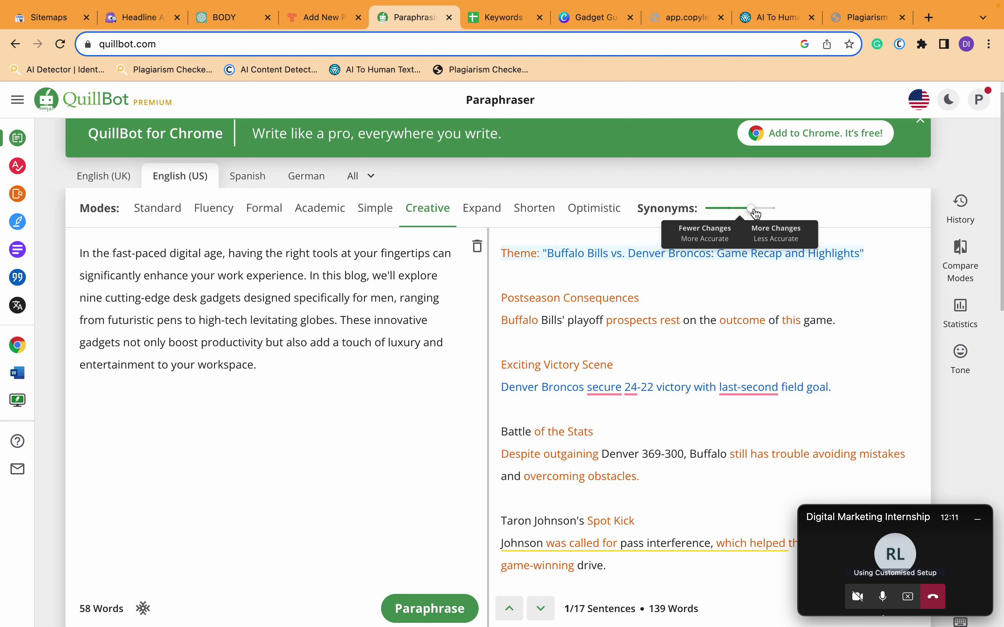
click(708, 213)
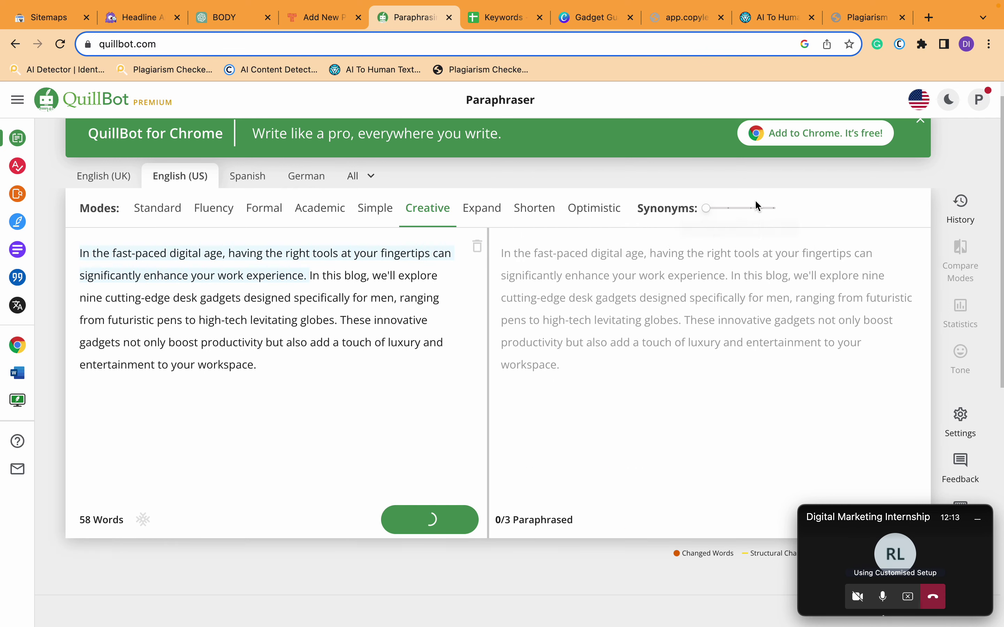
click(732, 209)
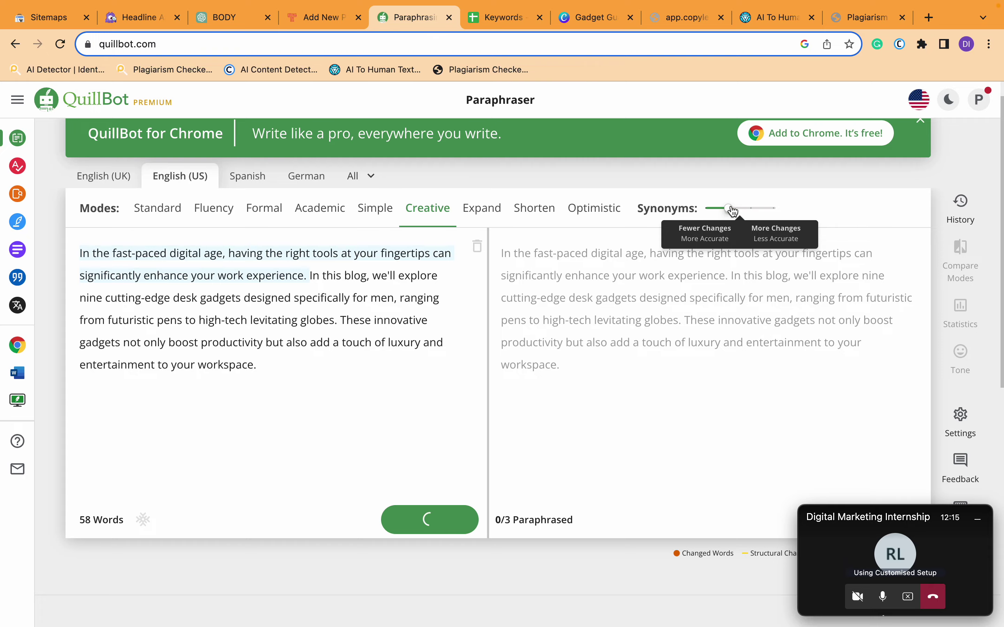
click(750, 211)
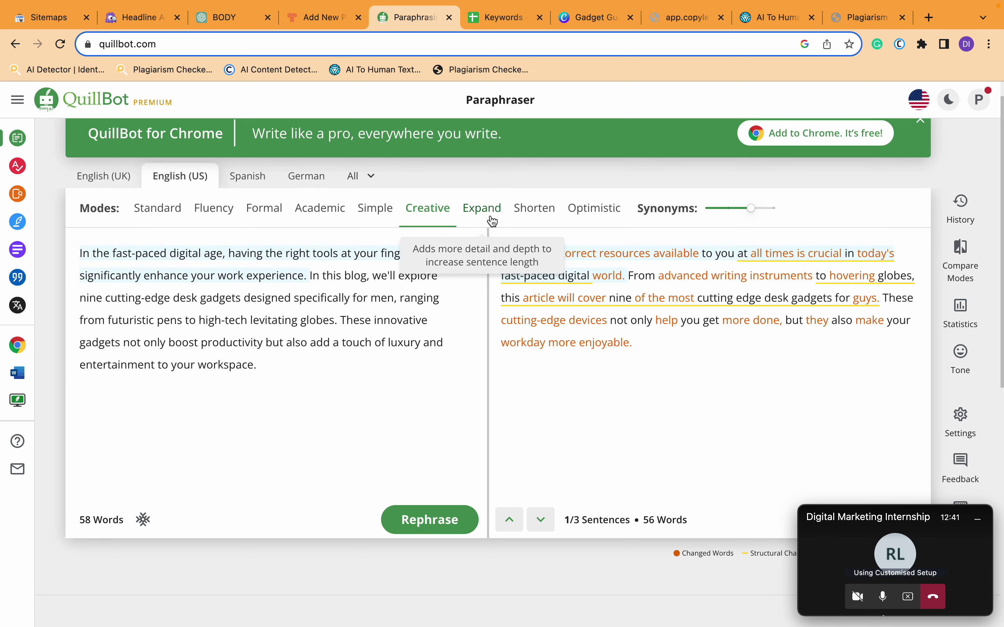
- Review the WordPress draft from the introduction through the fourth product section, checking which paragraphs and headings need paraphrasing
click(206, 19)
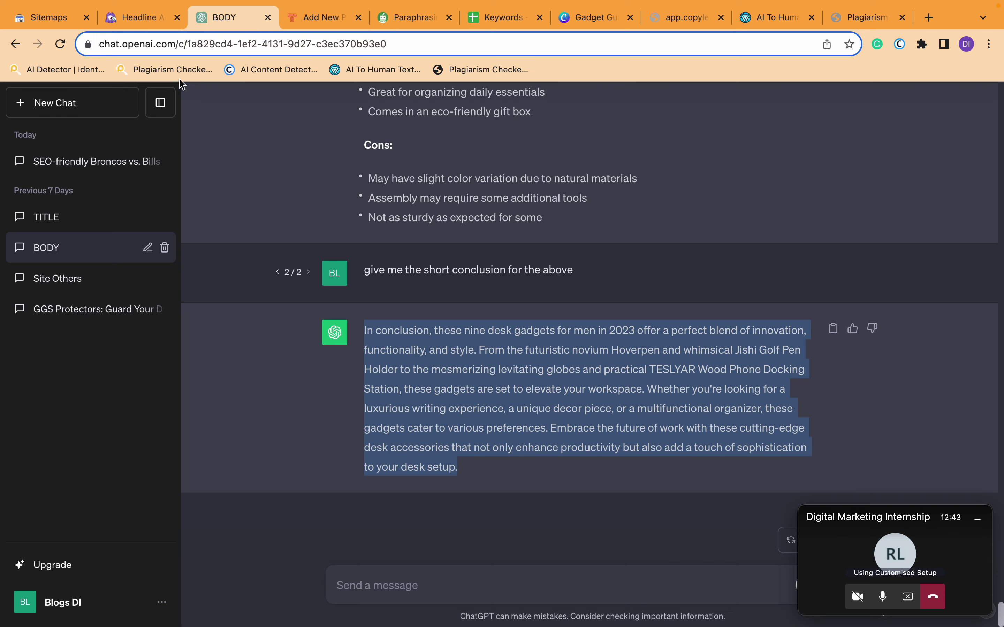
click(130, 19)
click(338, 19)
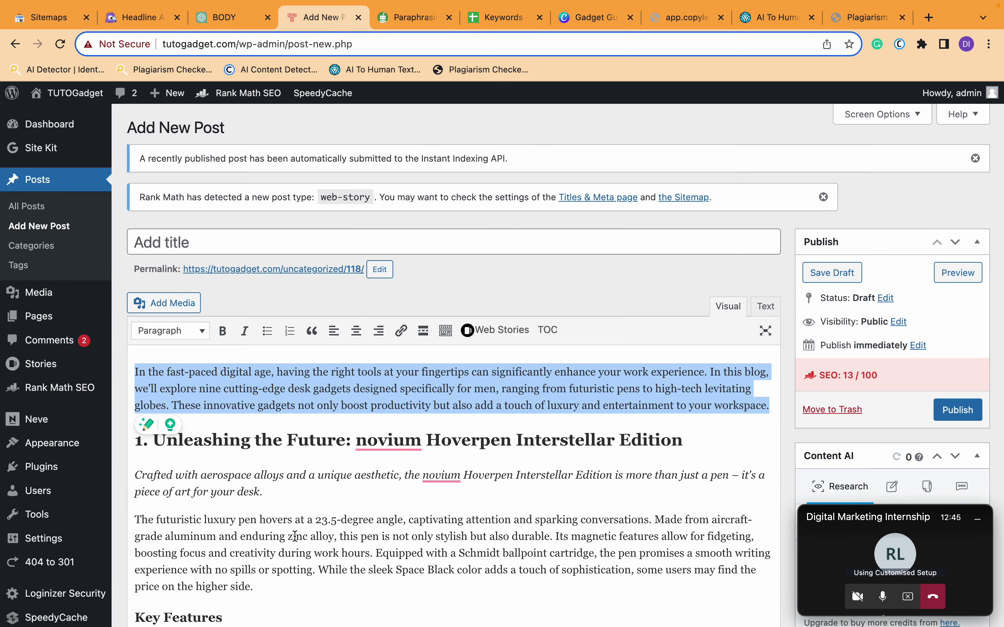
scroll(295, 536, down, 20)
scroll(294, 537, up, 20)
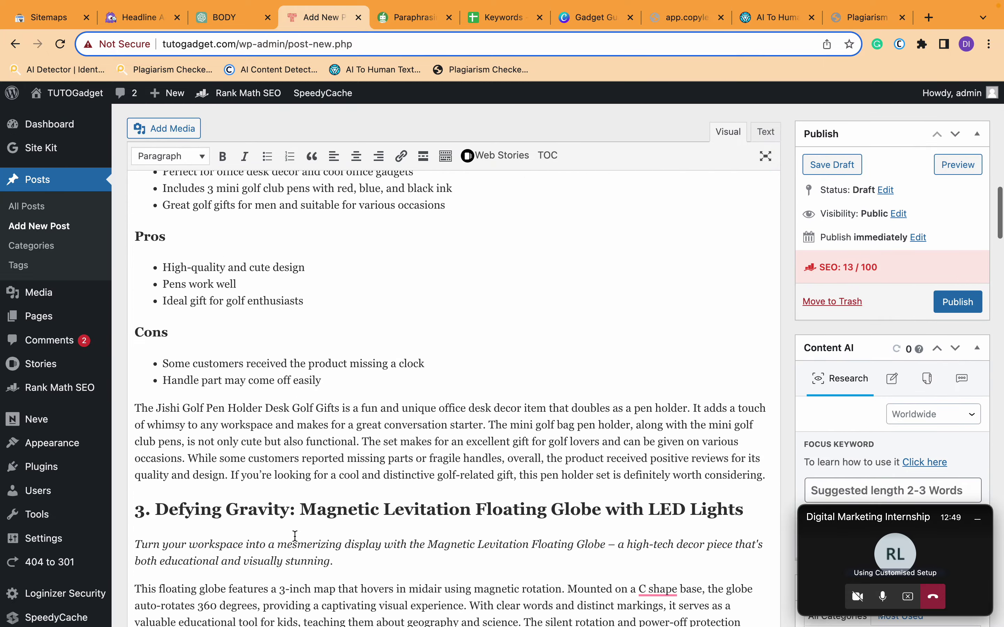
scroll(303, 331, up, 15)
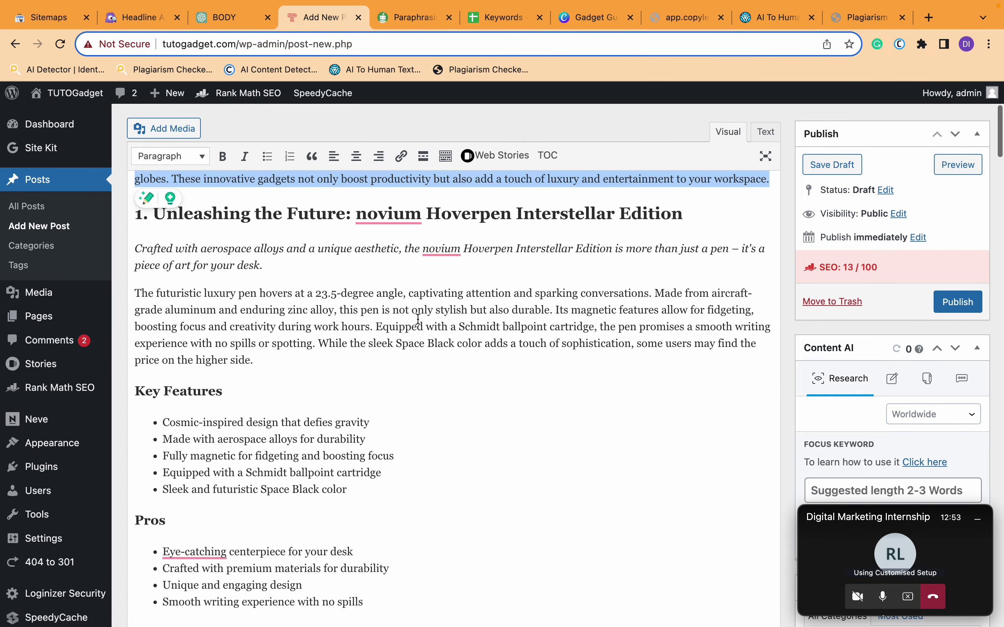
scroll(419, 317, down, 15)
scroll(543, 387, down, 6)
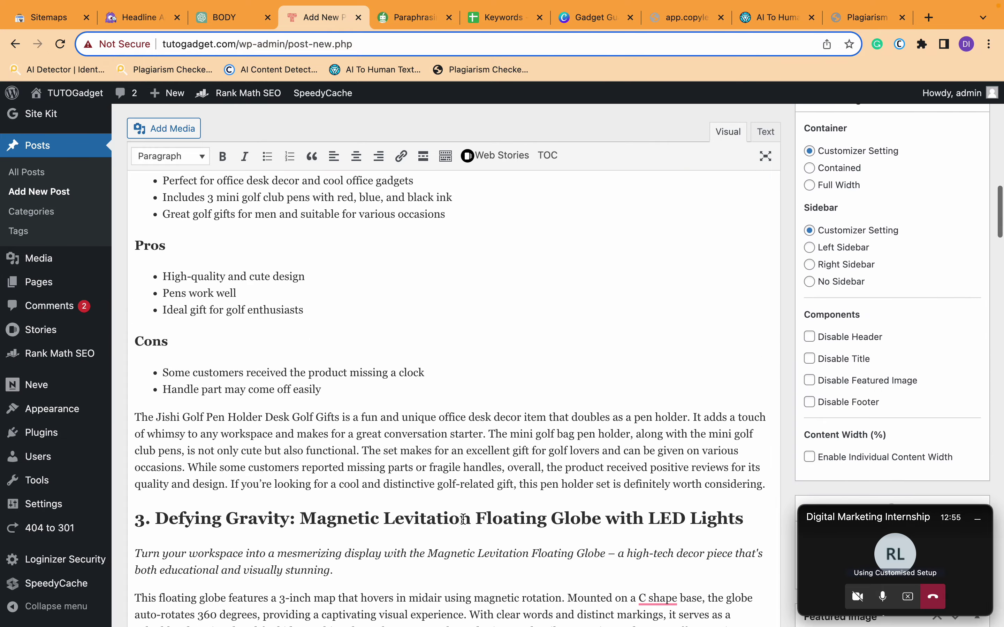
scroll(463, 520, down, 15)
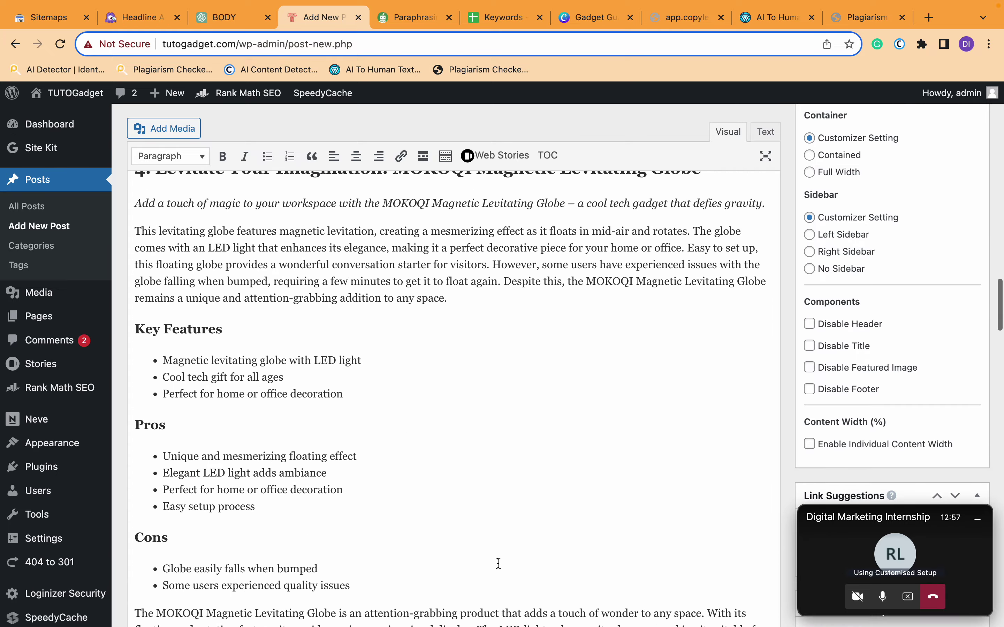
scroll(498, 563, up, 20)
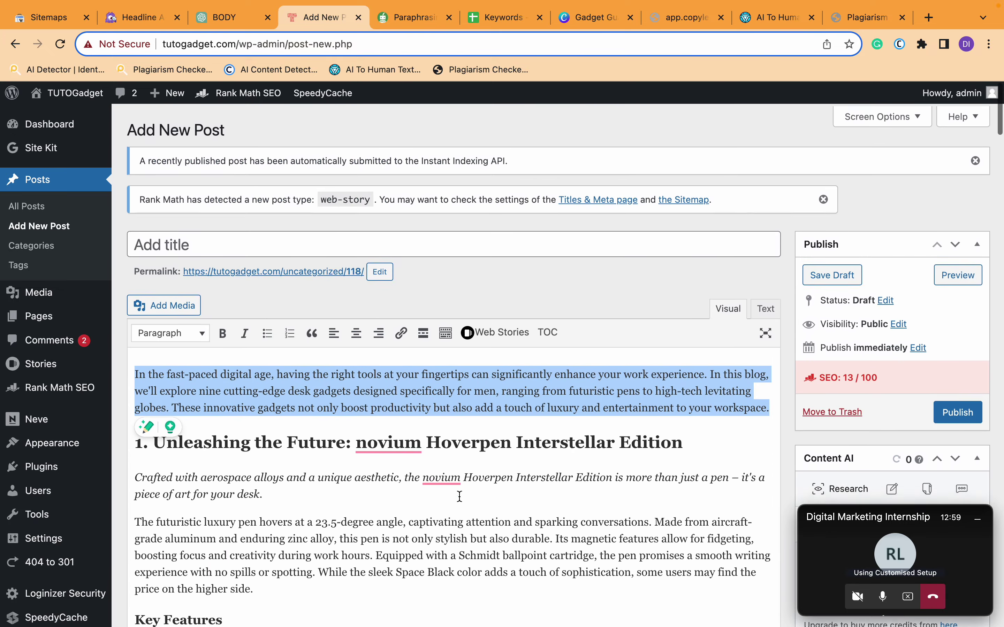
scroll(400, 490, down, 7)
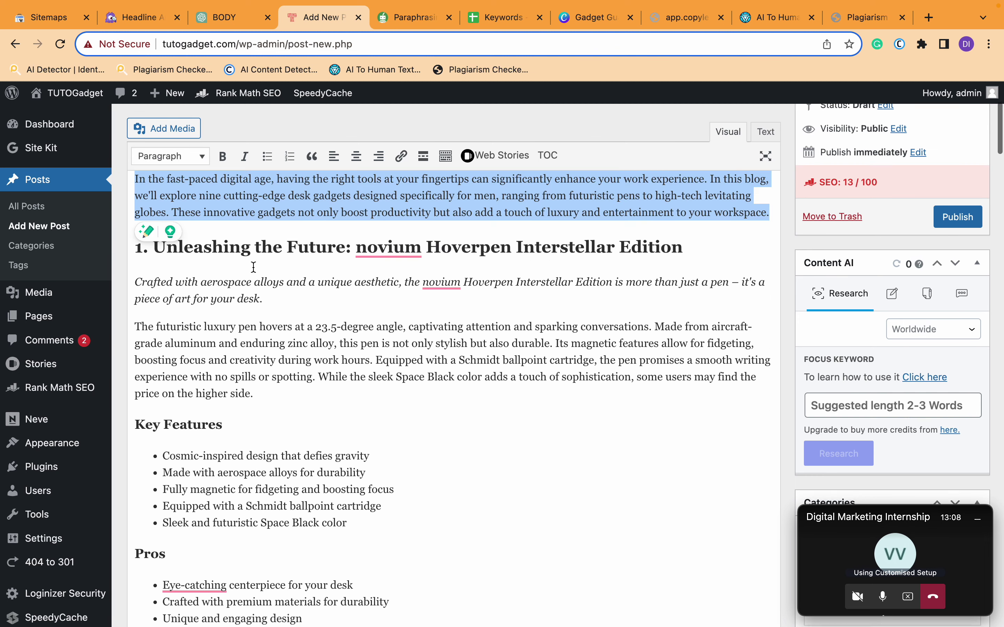
scroll(250, 265, up, 2)
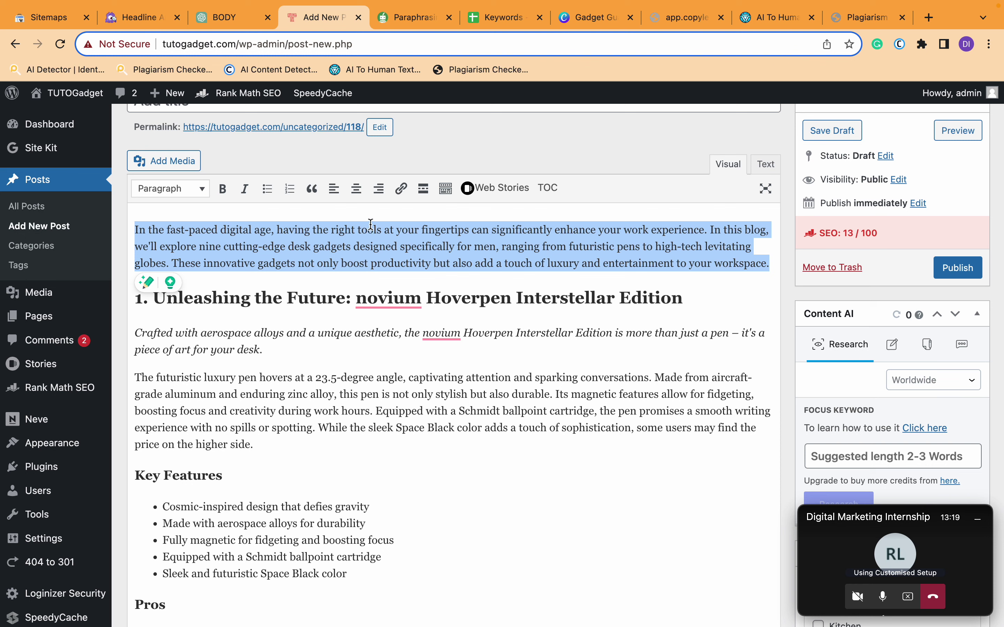
- Compare the WordPress draft's introduction and first product heading with the original and paraphrased introduction in QuillBot
click(417, 26)
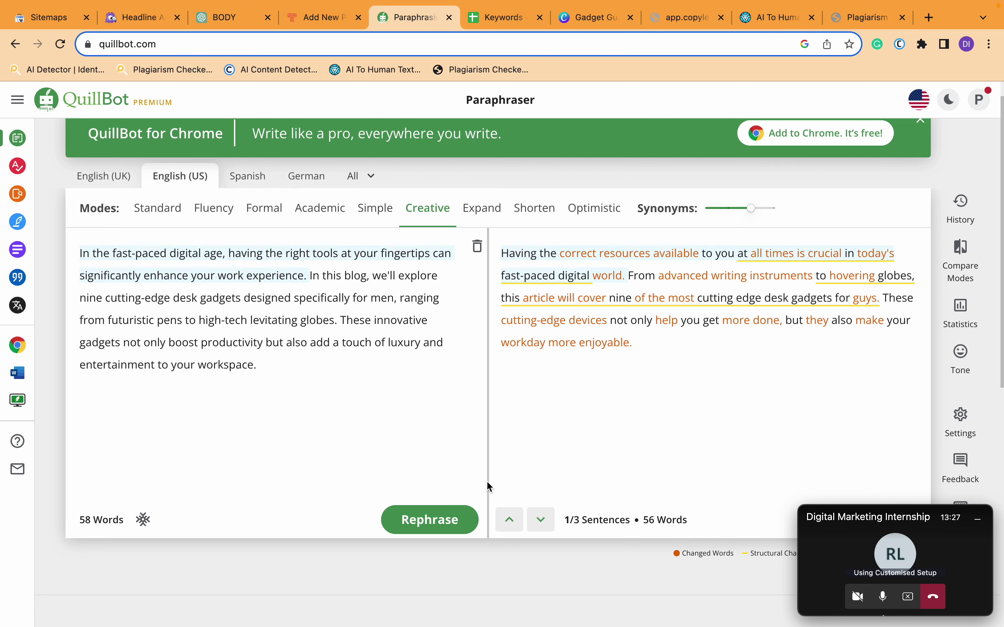
scroll(550, 514, down, 3)
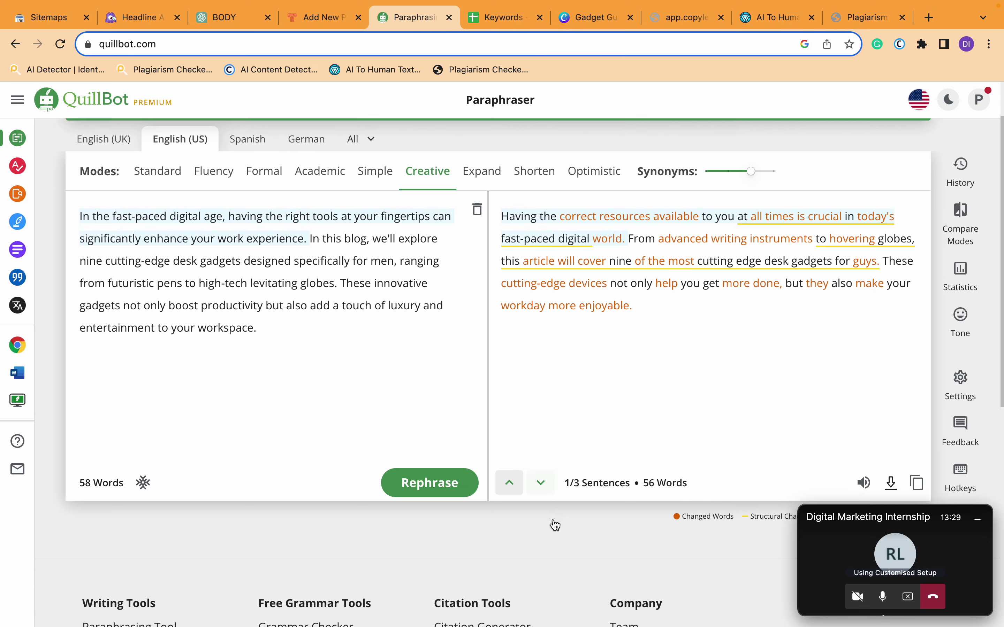
scroll(604, 494, up, 1)
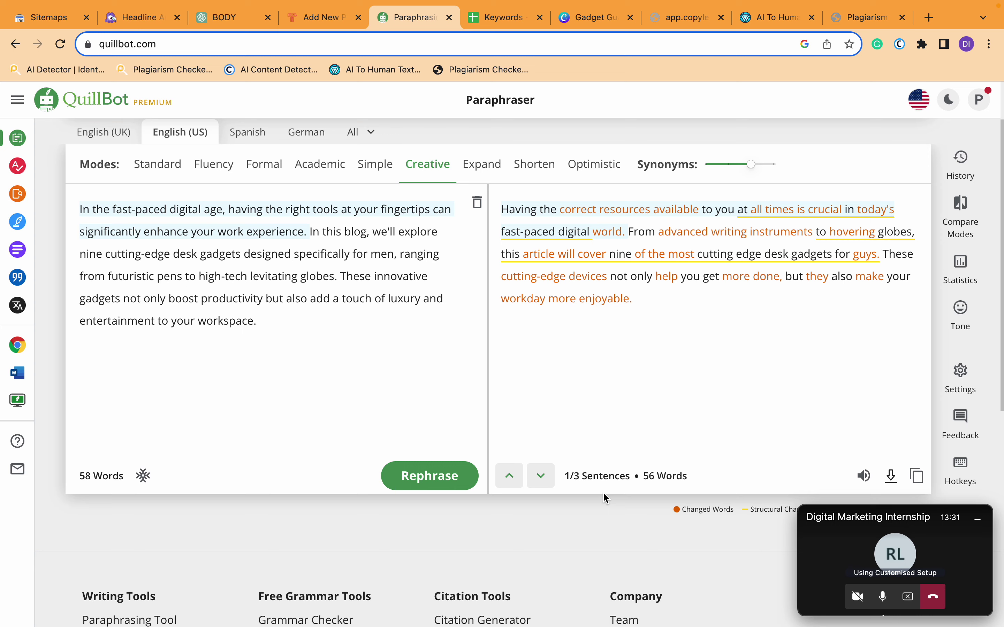
click(325, 18)
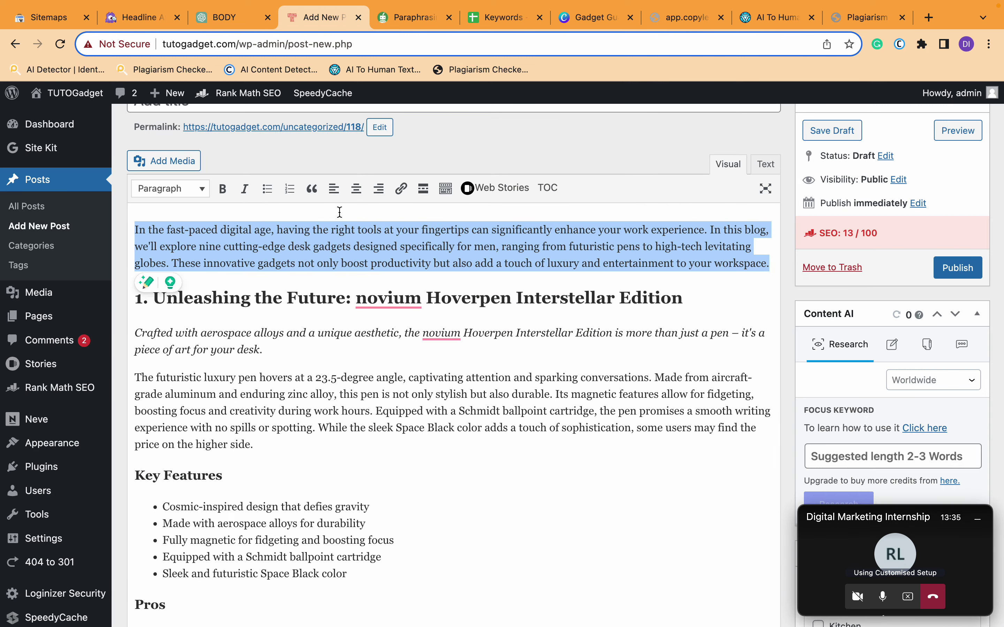
click(412, 17)
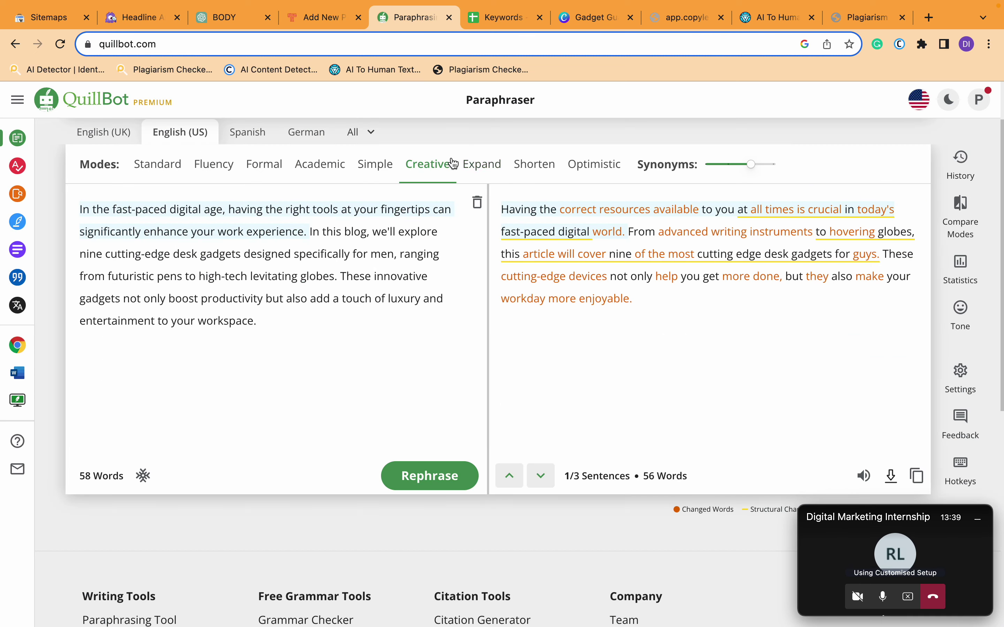
click(351, 20)
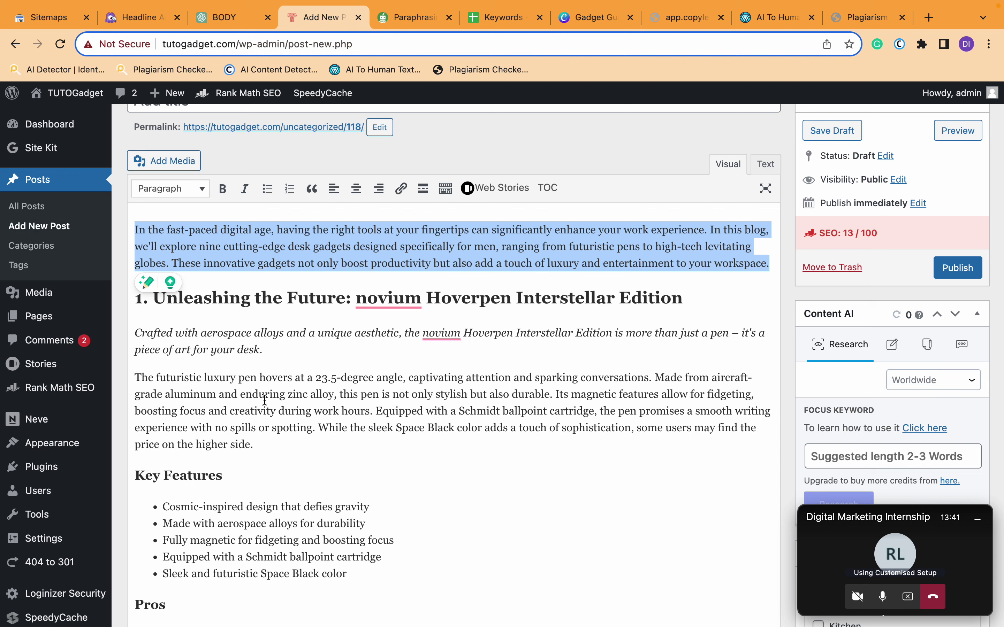
click(201, 379)
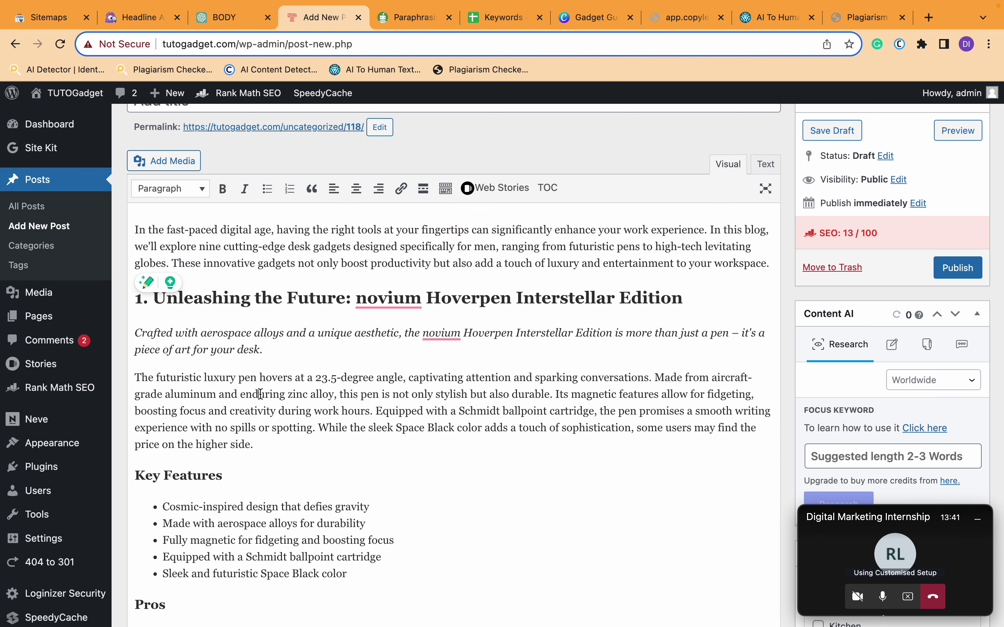
triple_click(208, 305)
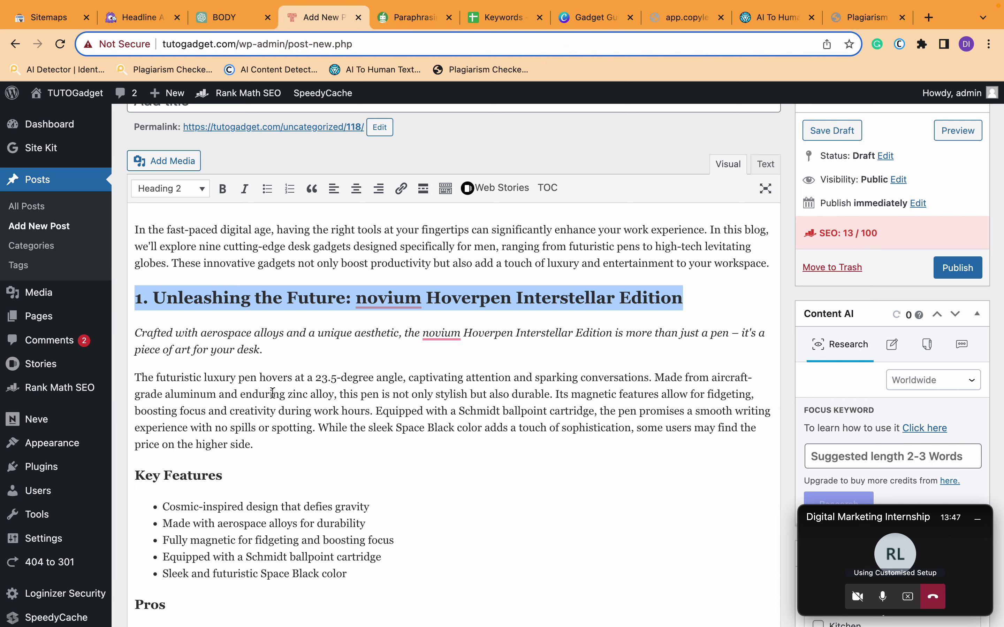
click(415, 19)
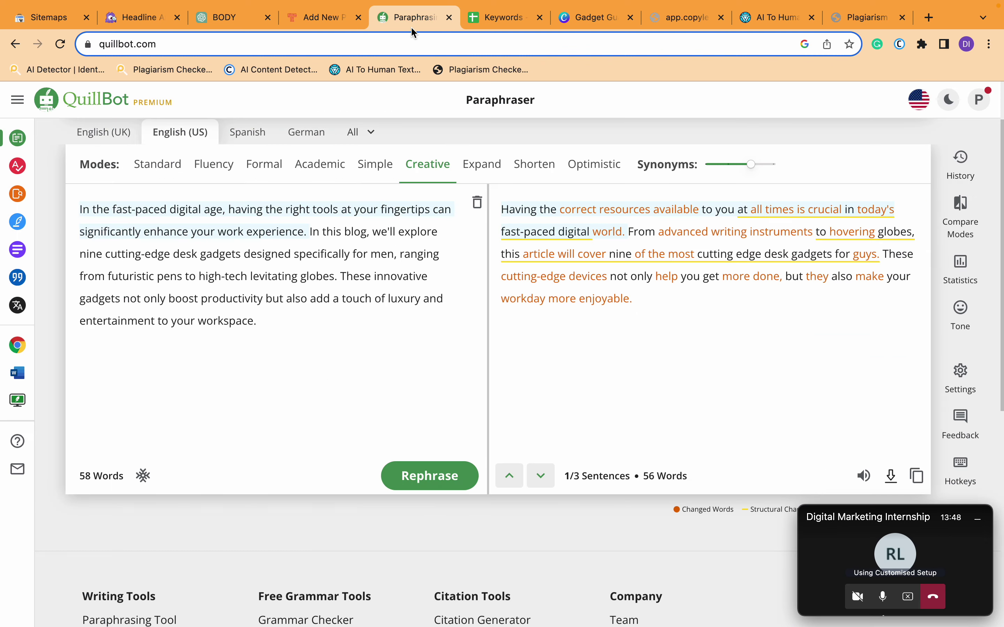
- Replace QuillBot's input with its own paraphrased introduction, paraphrase it again in Creative mode and copy the new result
click(535, 228)
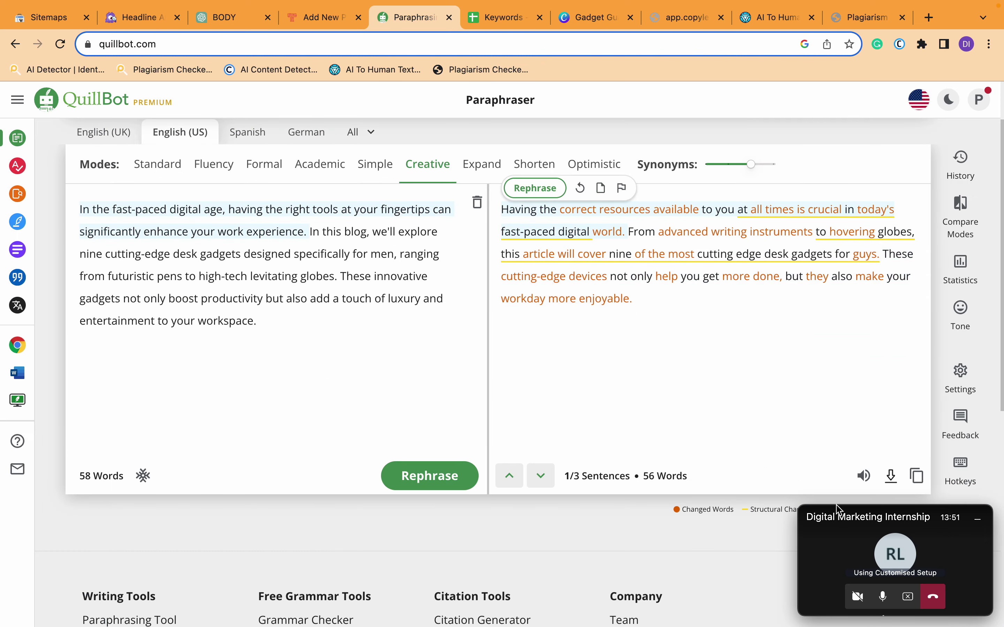
click(916, 476)
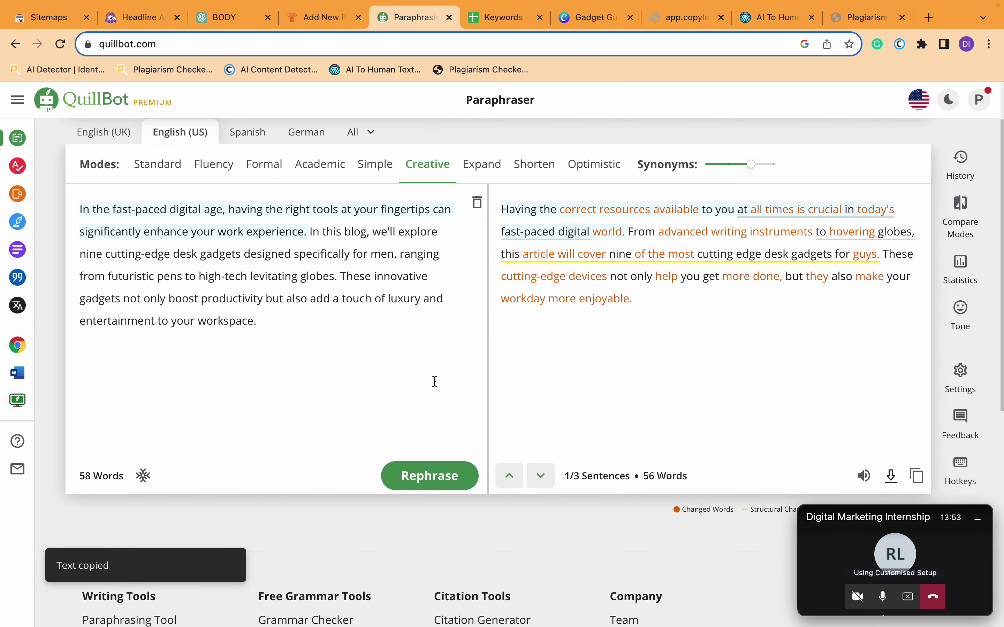
key(super+a)
key(super+v)
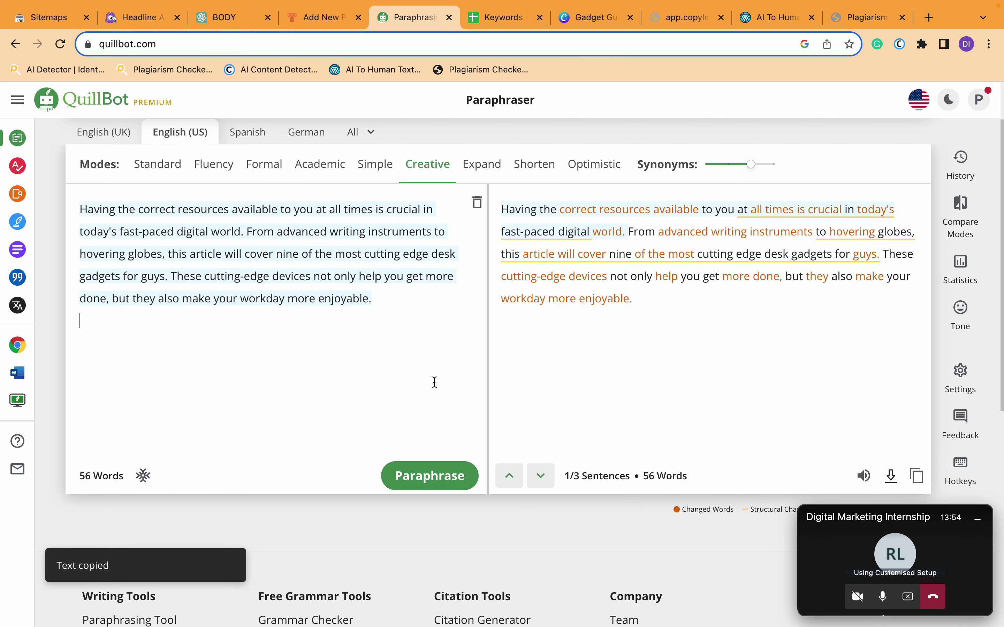
click(434, 477)
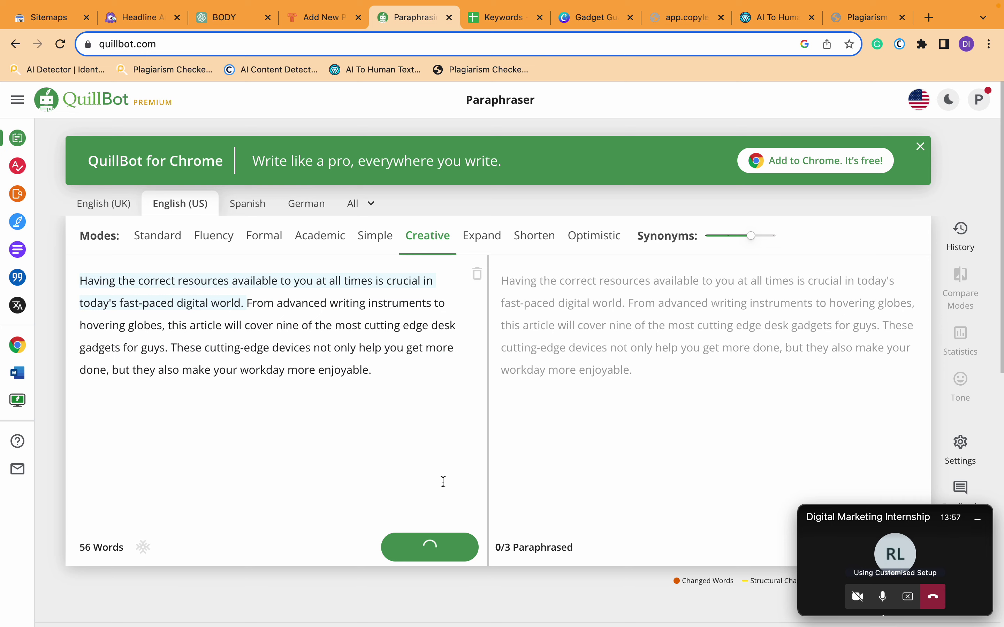
scroll(793, 439, down, 3)
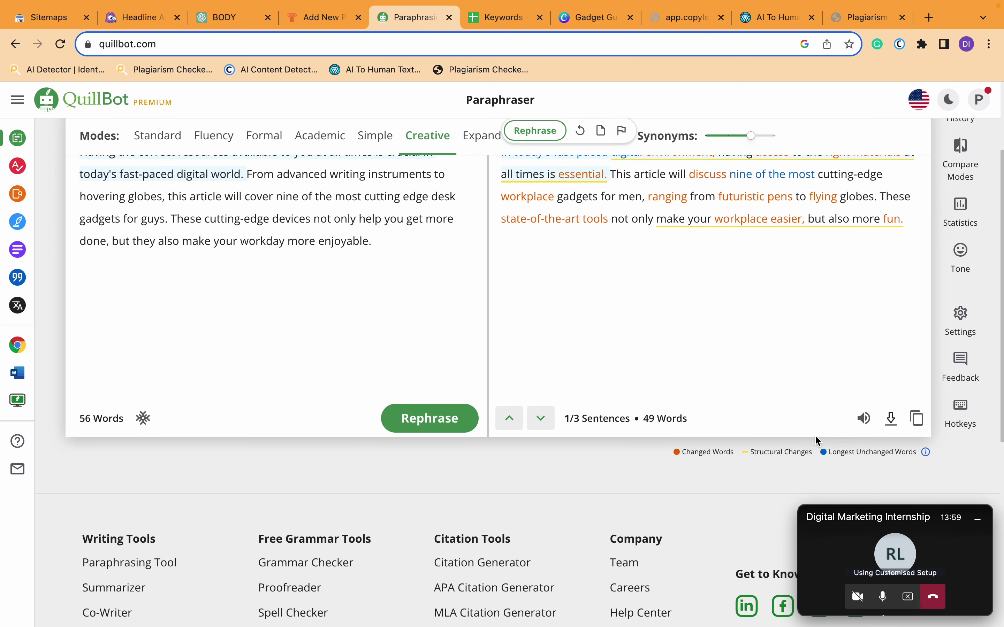
click(913, 419)
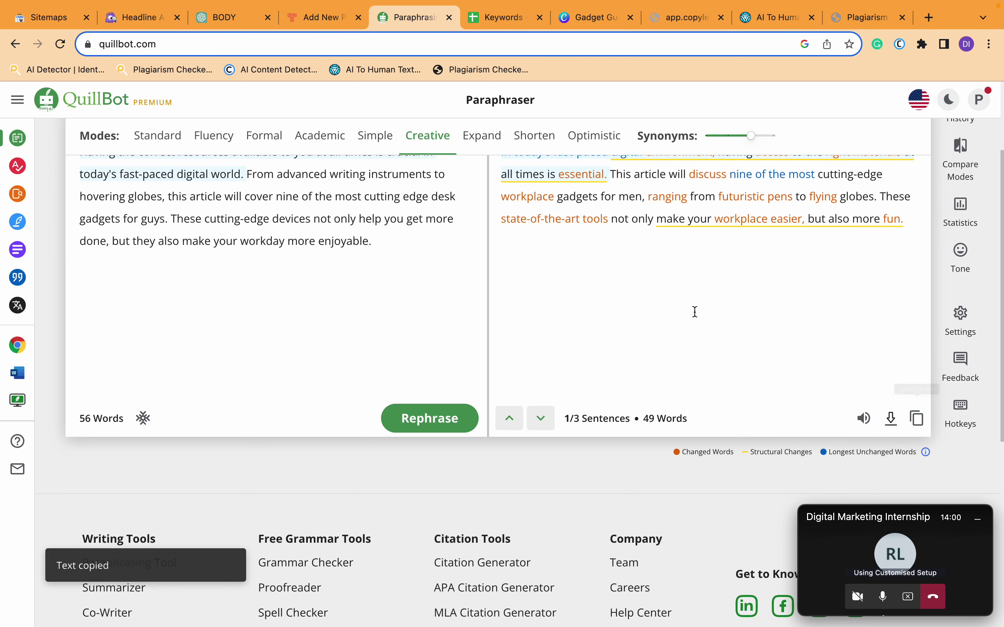
- Replace the WordPress draft's introduction with the copied paraphrase and accept the Grammarly correction that removes the comma after "easier"
click(332, 21)
triple_click(254, 252)
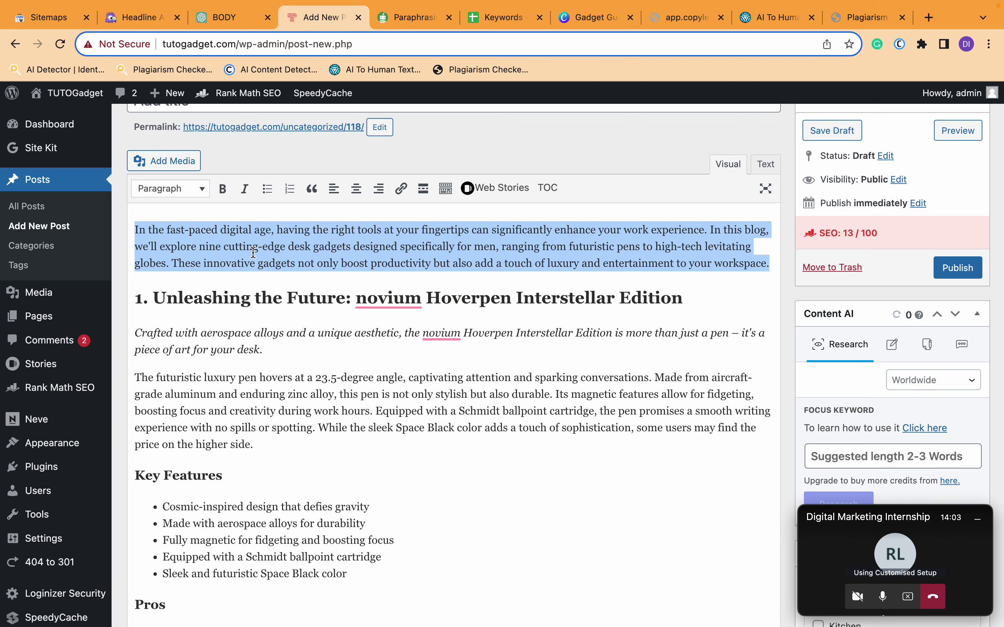
key(super+v)
key(BackSpace)
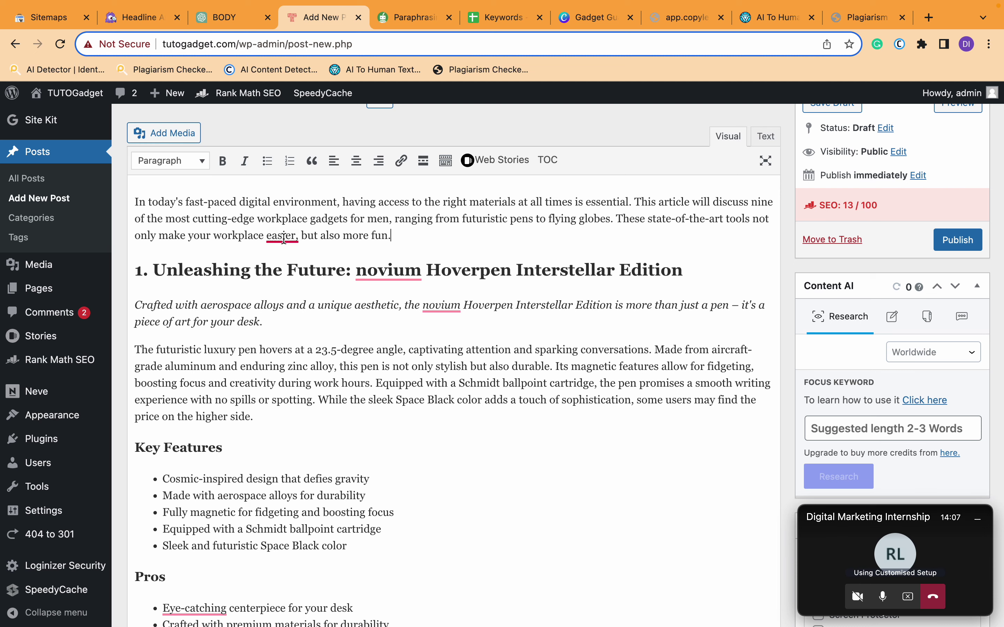
mouse_move(284, 240)
click(288, 277)
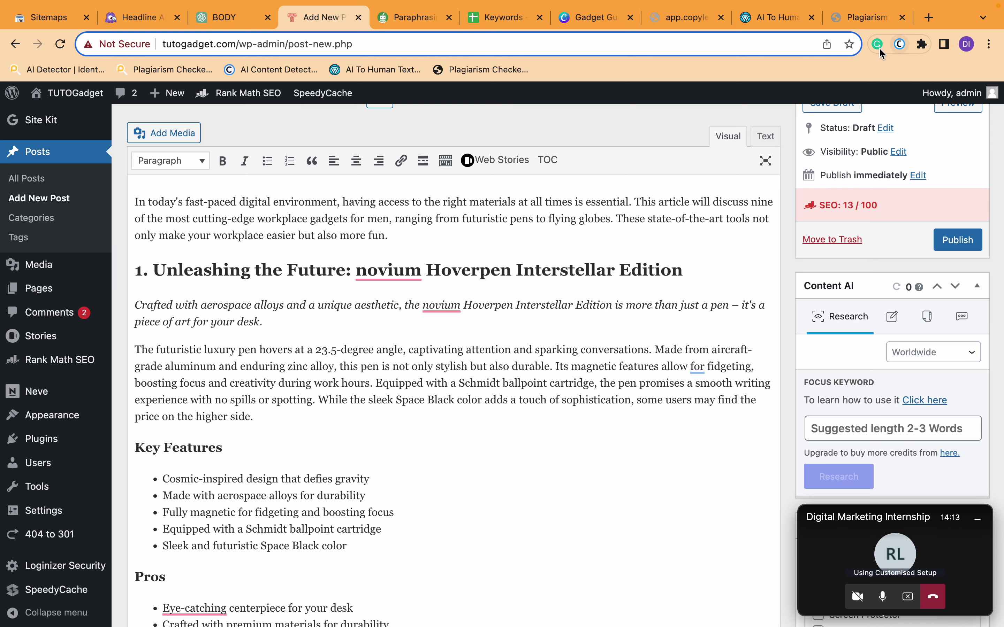
- Switch to the Google Slides presentation and enter "Grammerly Extention" as item 4 of the Tools slide's list
click(863, 19)
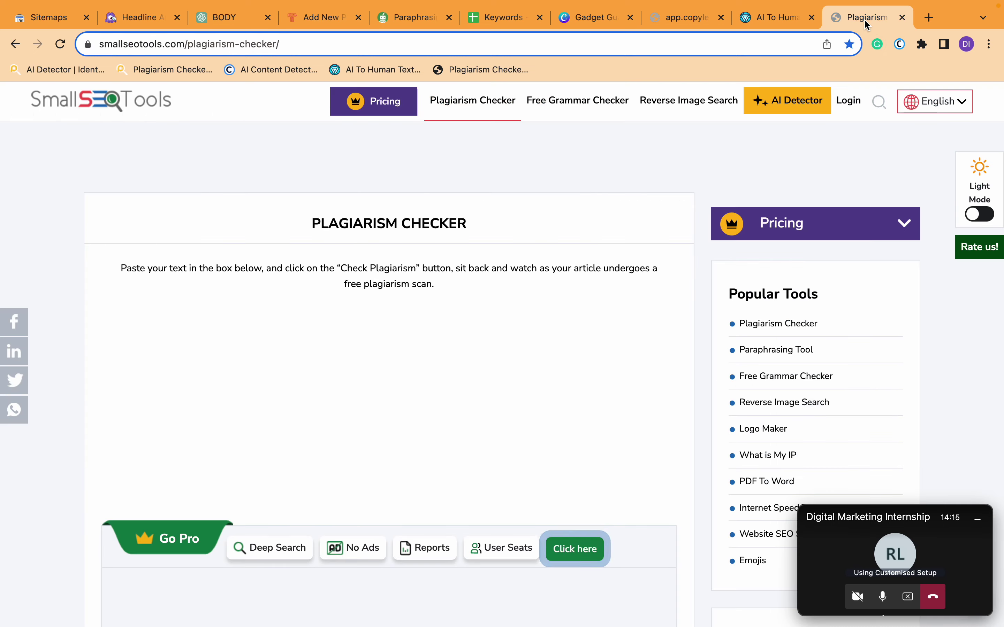
key(ctrl+Right)
key(ctrl+Right)
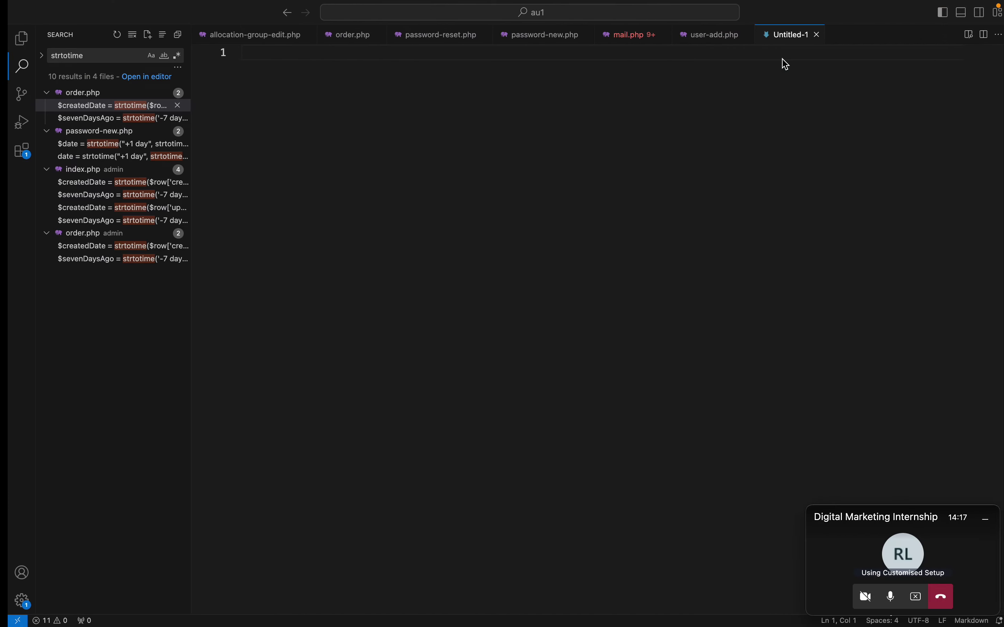
key(ctrl+Left)
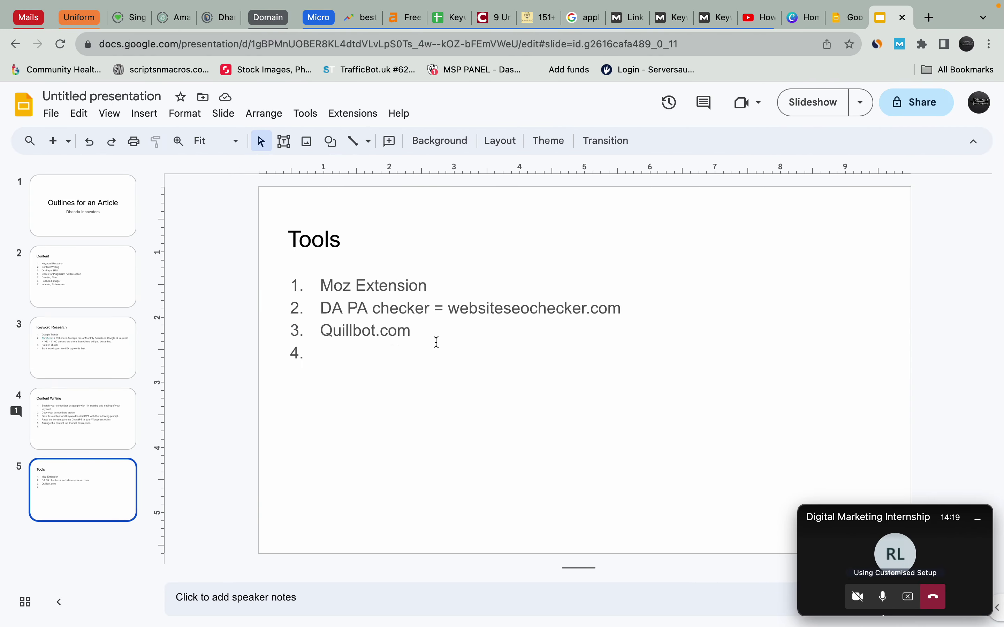
click(427, 287)
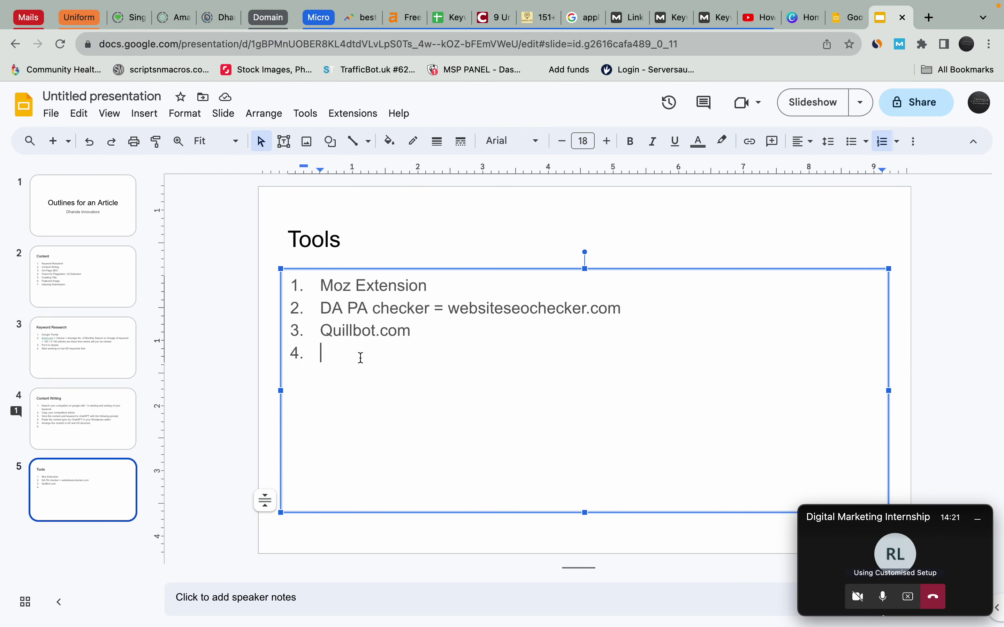
text(Grammer)
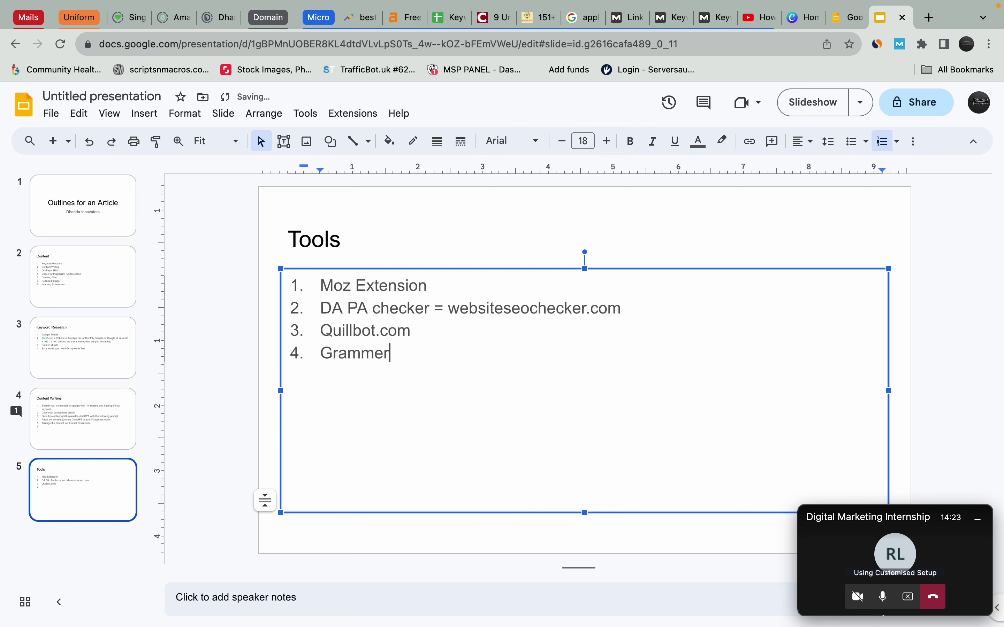
text(ly Extention)
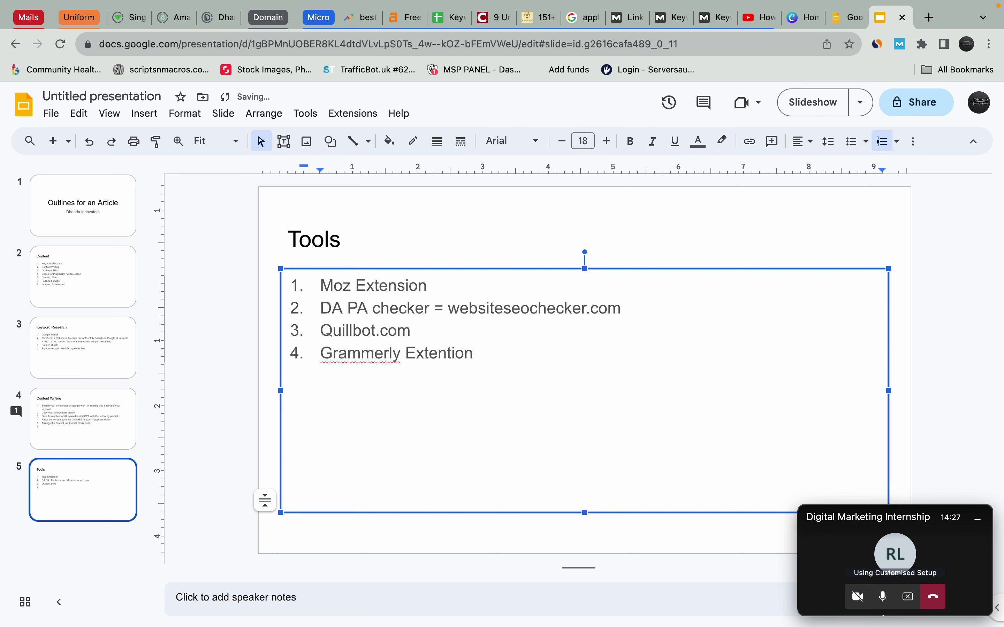
- Correct the fourth tool's spelling to "Grammarly Extension" using the suggested corrections
click(456, 353)
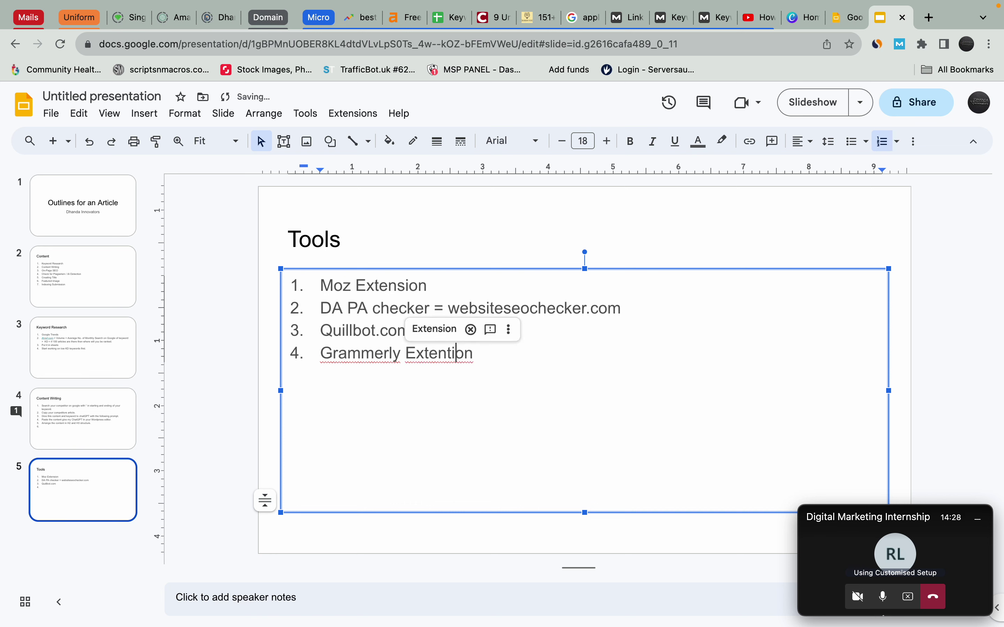
click(471, 329)
click(389, 353)
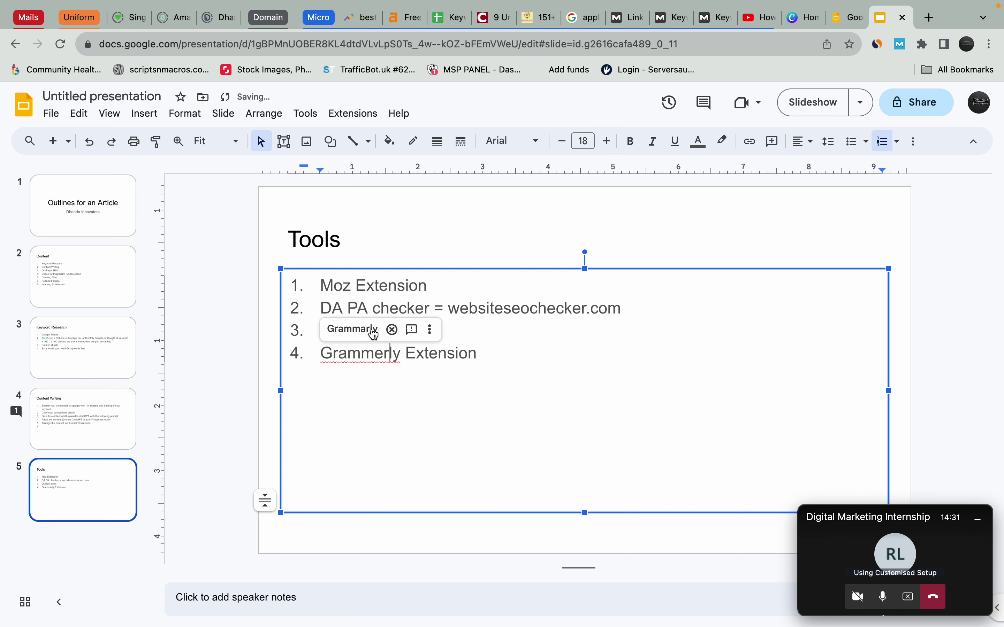
click(373, 332)
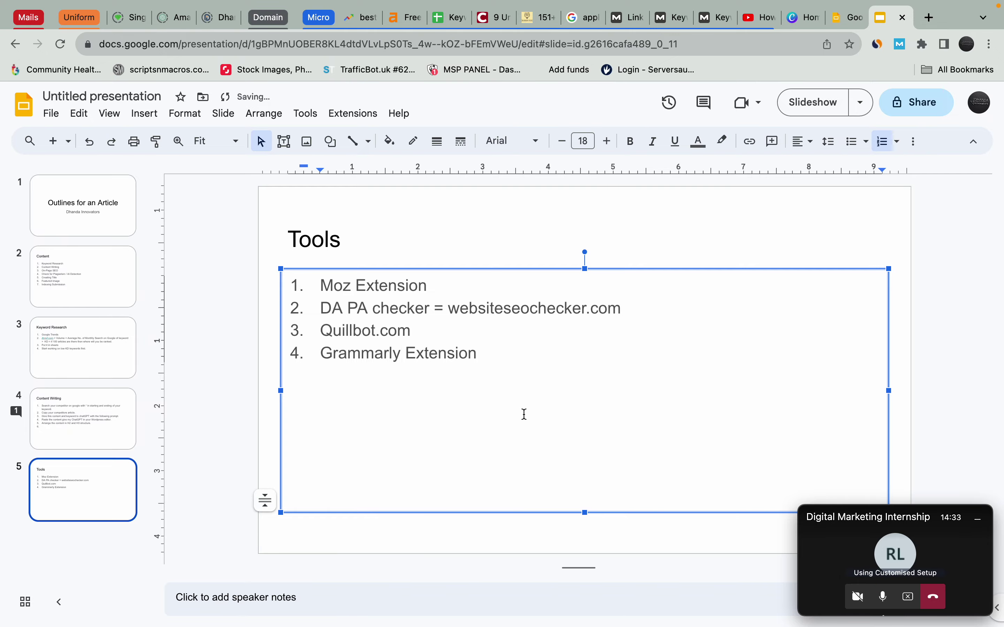
click(521, 373)
- Return to QuillBot and review the re-paraphrased introduction beside its input text
key(ctrl+Right)
key(ctrl+Right)
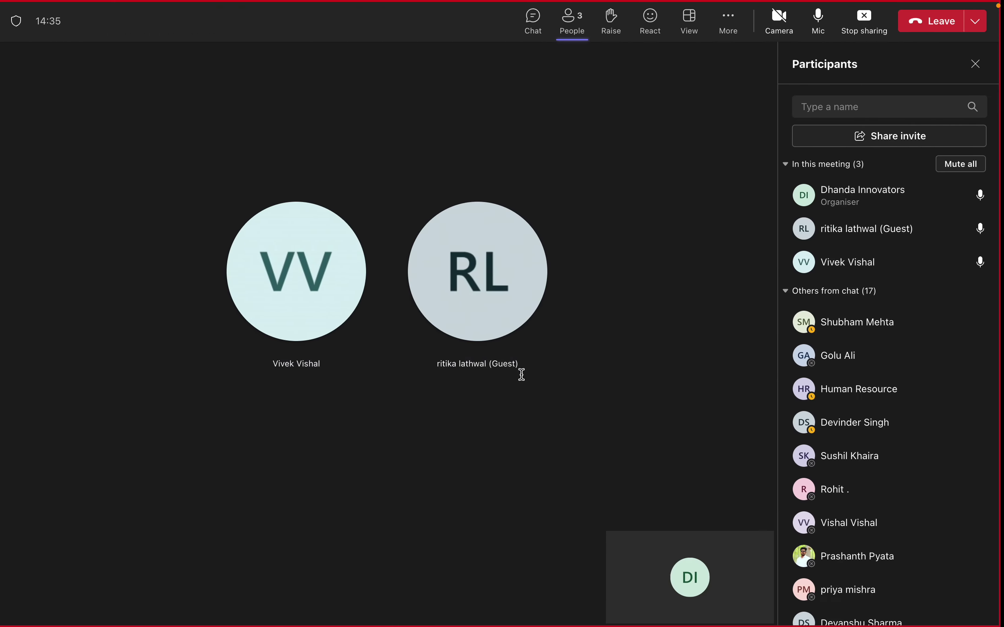
key(ctrl+Left)
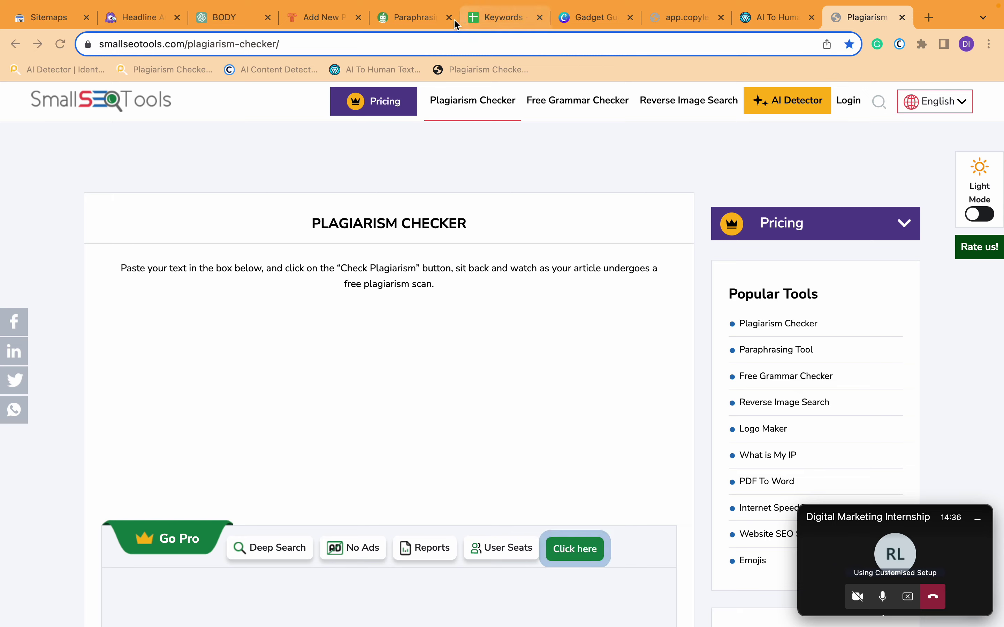
click(436, 19)
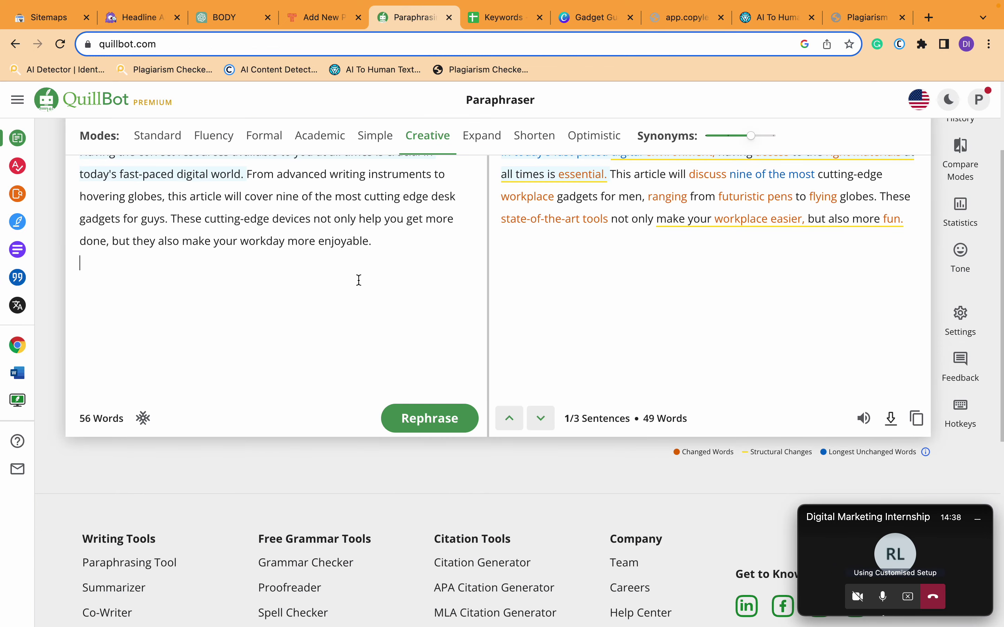
scroll(359, 280, up, 3)
scroll(631, 417, down, 5)
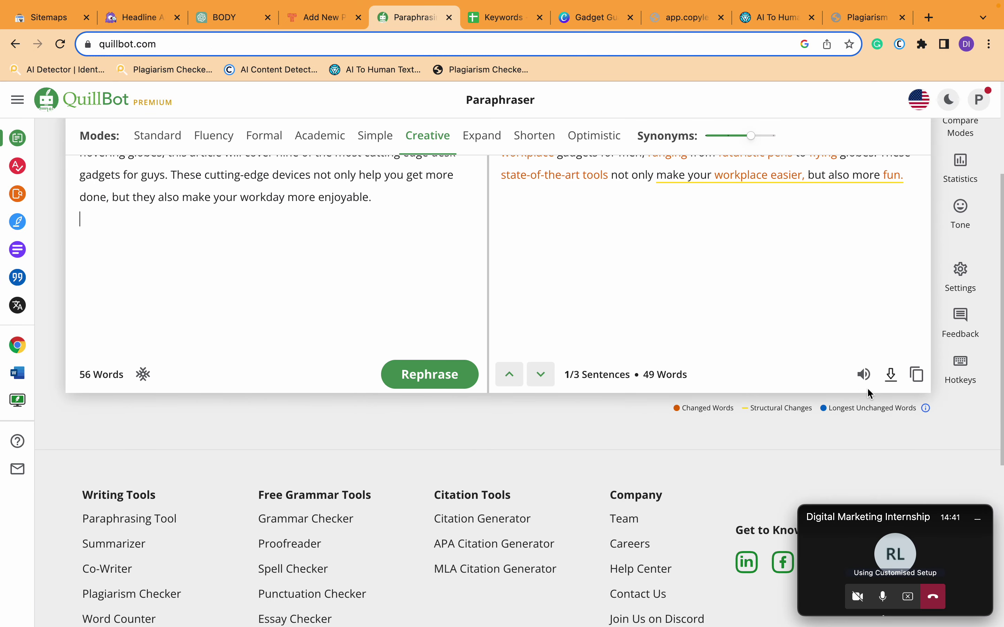
scroll(597, 258, up, 1)
scroll(598, 257, up, 2)
- Return to the WordPress draft and examine the paraphrased introduction and the italic tagline under the first product heading
click(224, 17)
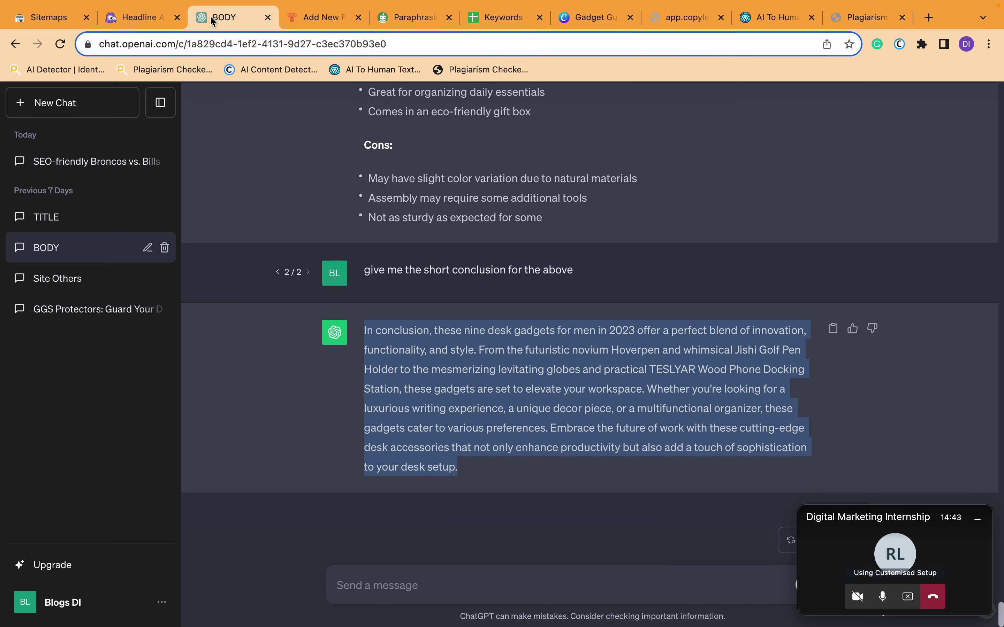
click(321, 17)
scroll(410, 353, up, 3)
drag(388, 344, 129, 318)
click(288, 453)
scroll(287, 452, down, 3)
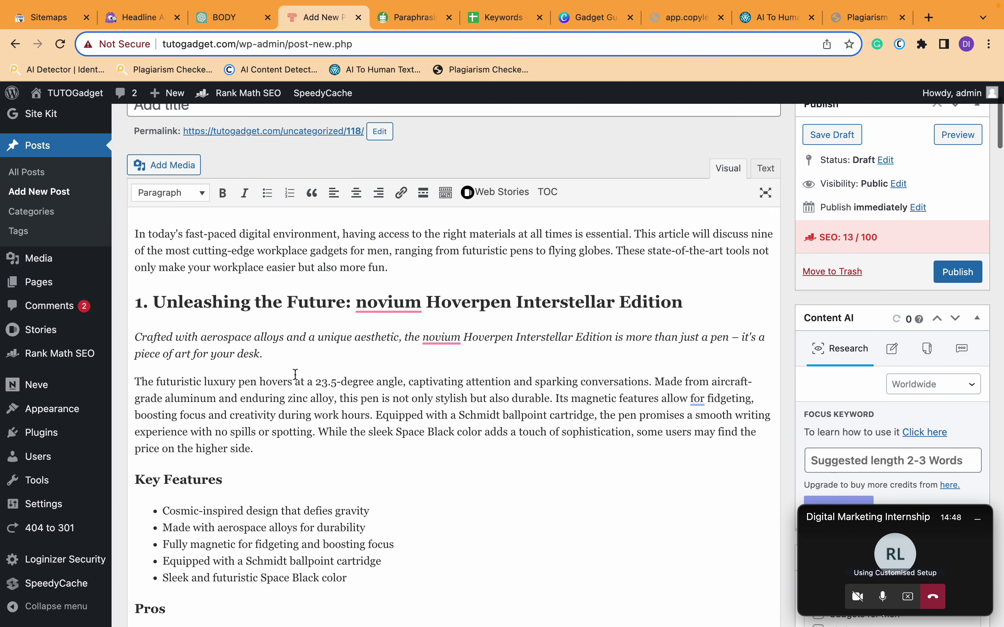
drag(275, 354, 161, 335)
click(160, 335)
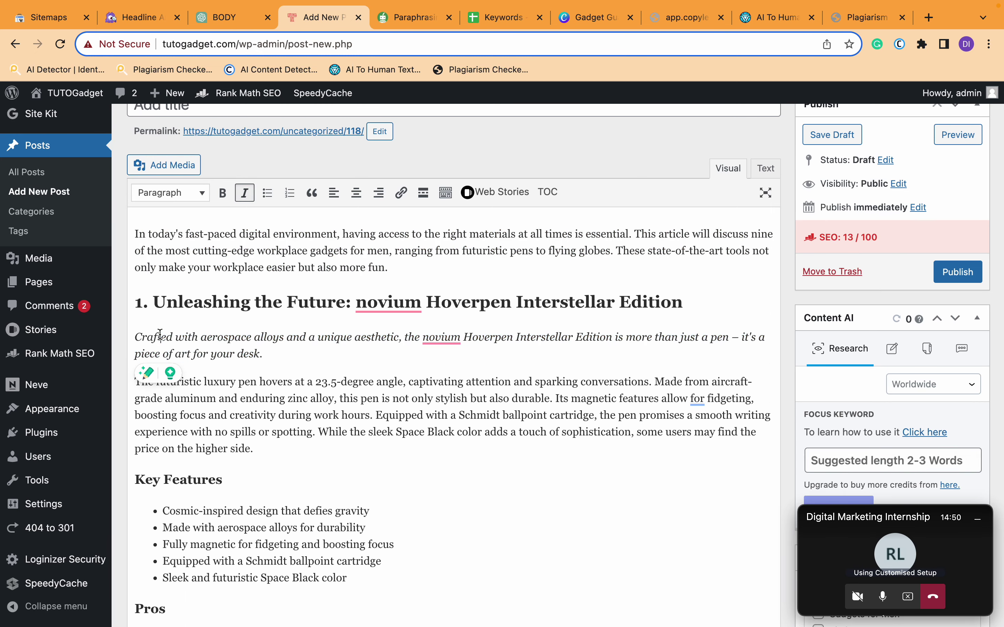
triple_click(141, 335)
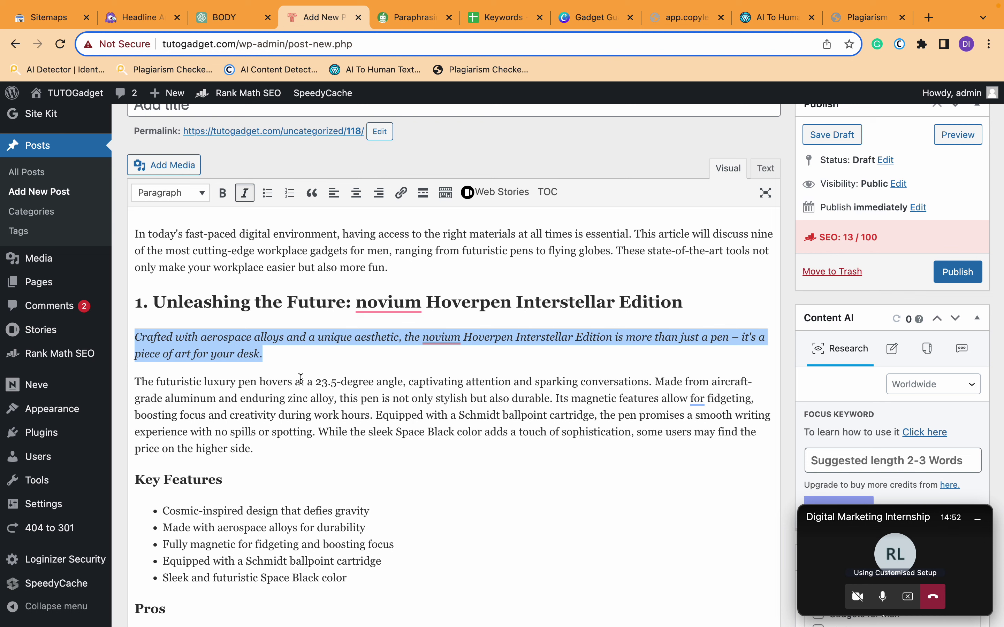
drag(273, 350, 142, 340)
click(291, 398)
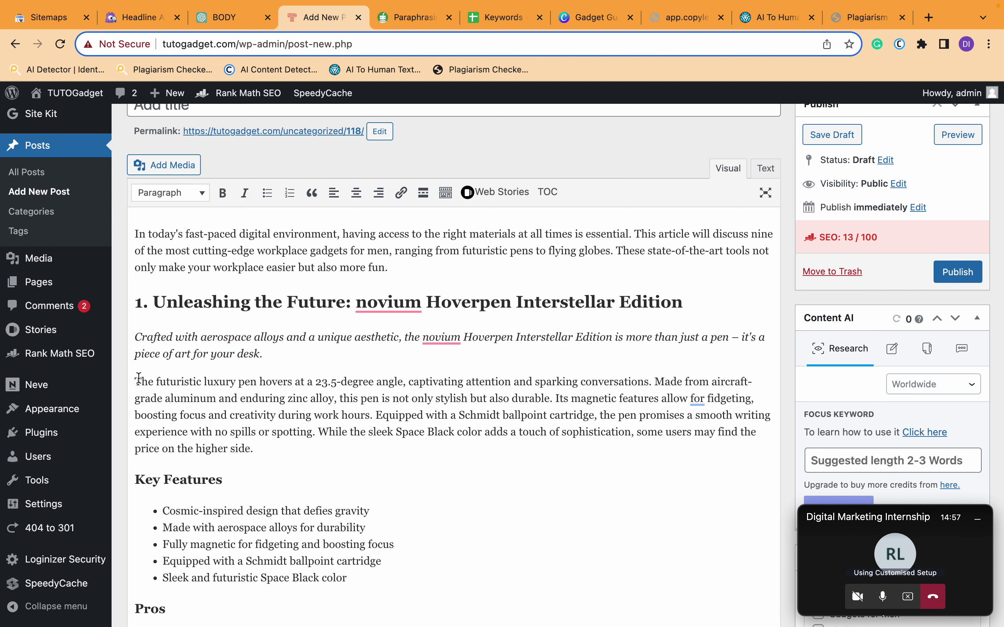
- Copy the first product section, from its description through its closing paragraph, into QuillBot's input and return to the WordPress draft
scroll(135, 379, down, 10)
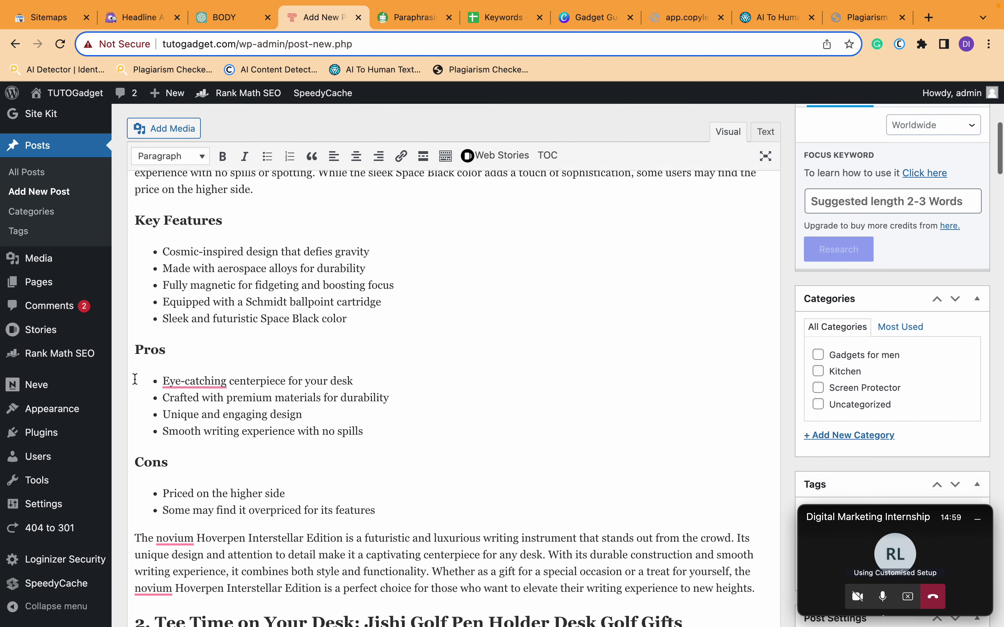
shift+click(755, 473)
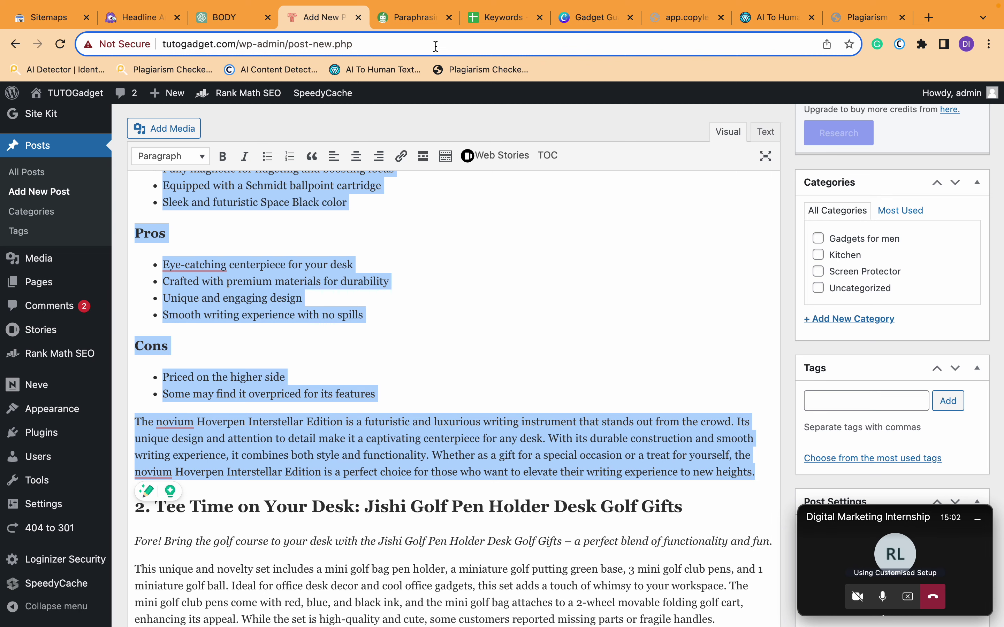
click(410, 23)
key(super+a)
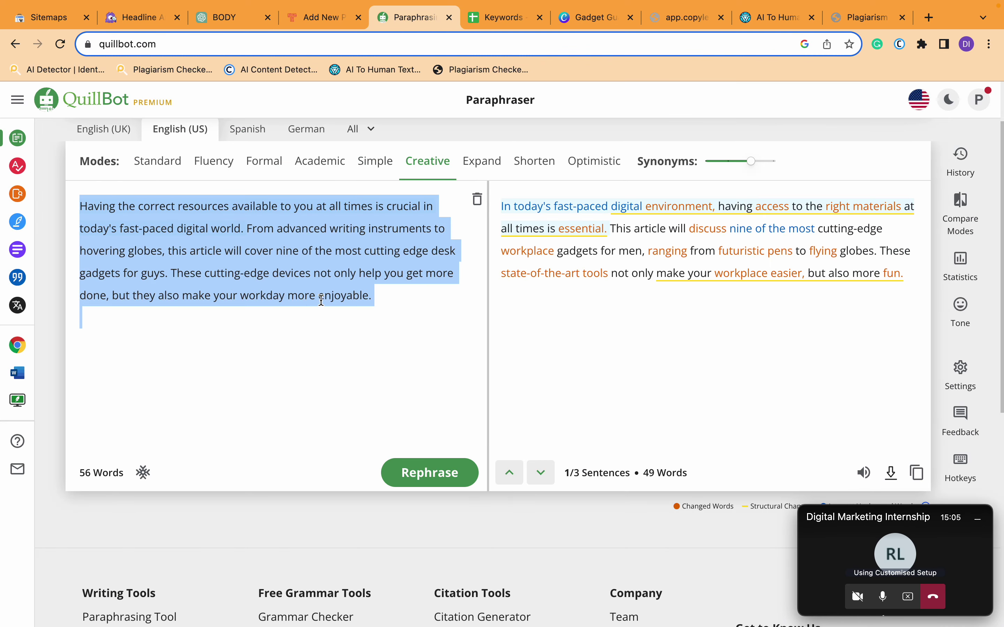
key(super+v)
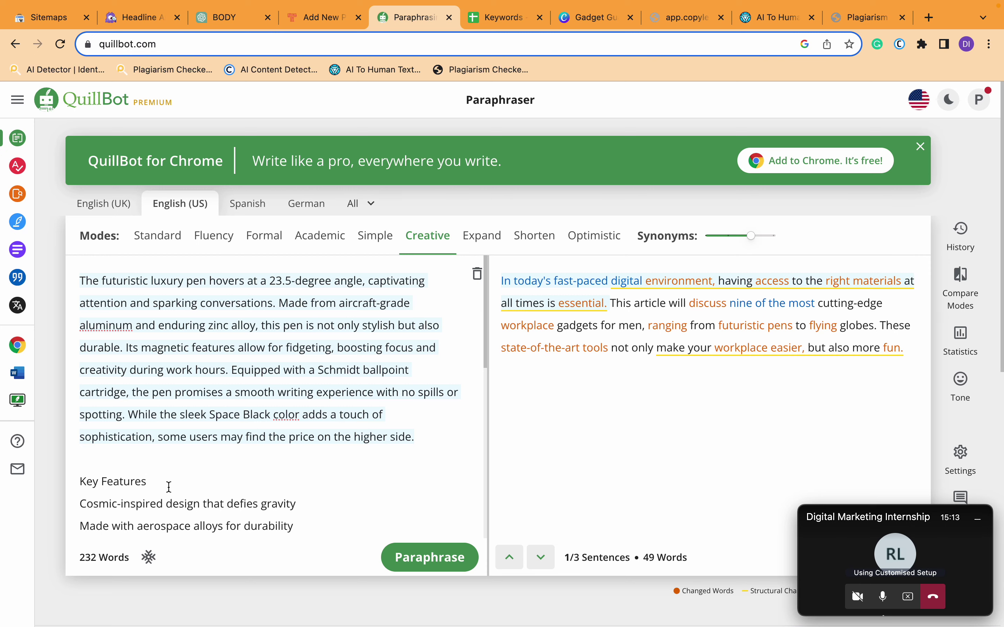
click(321, 17)
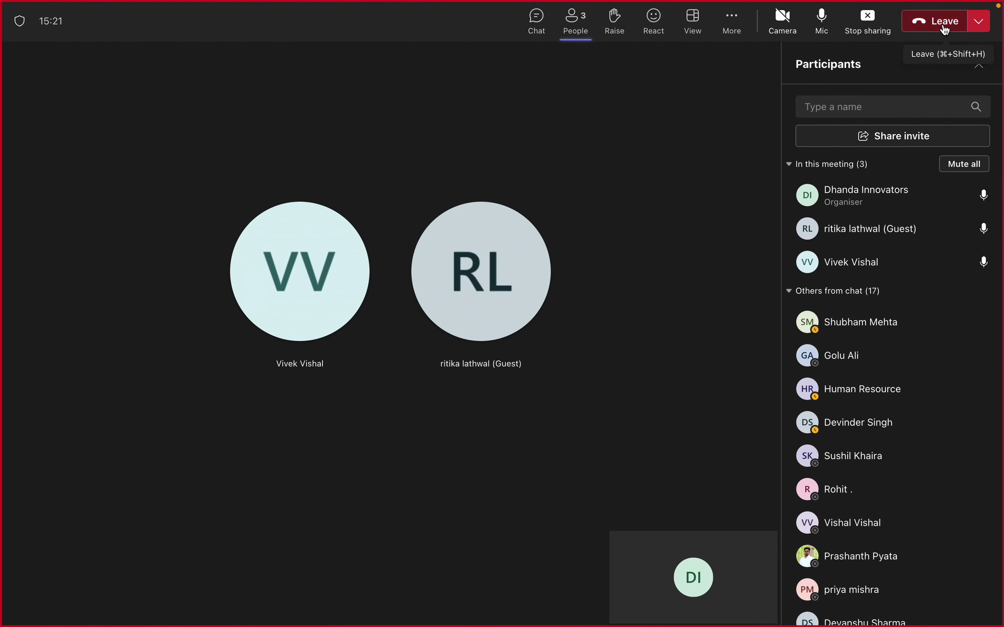
- Leave the Digital Marketing Internship meeting in Teams and rejoin it from its chat
click(946, 24)
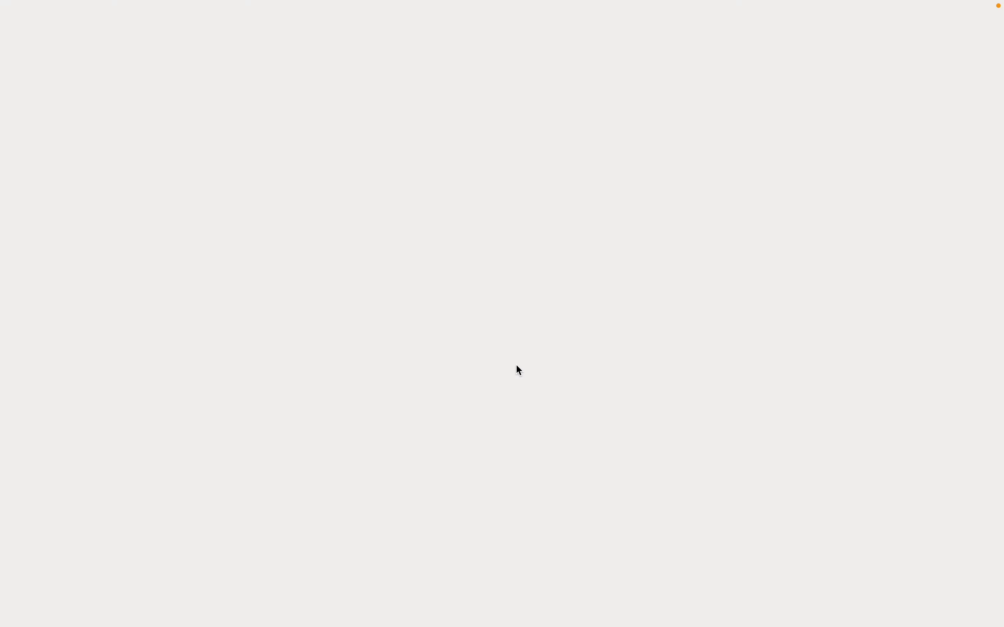
click(886, 61)
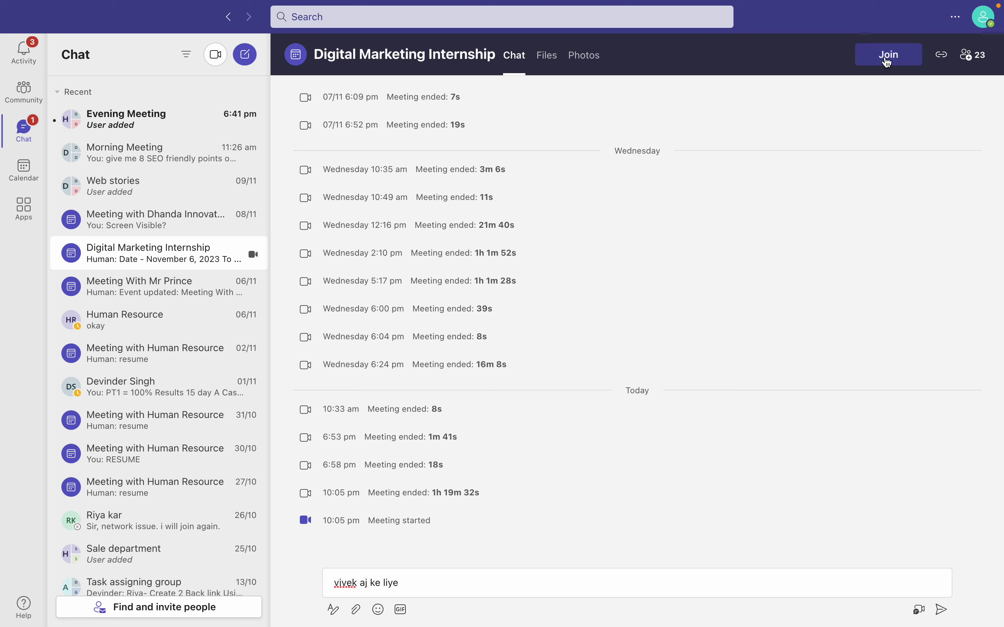
click(558, 475)
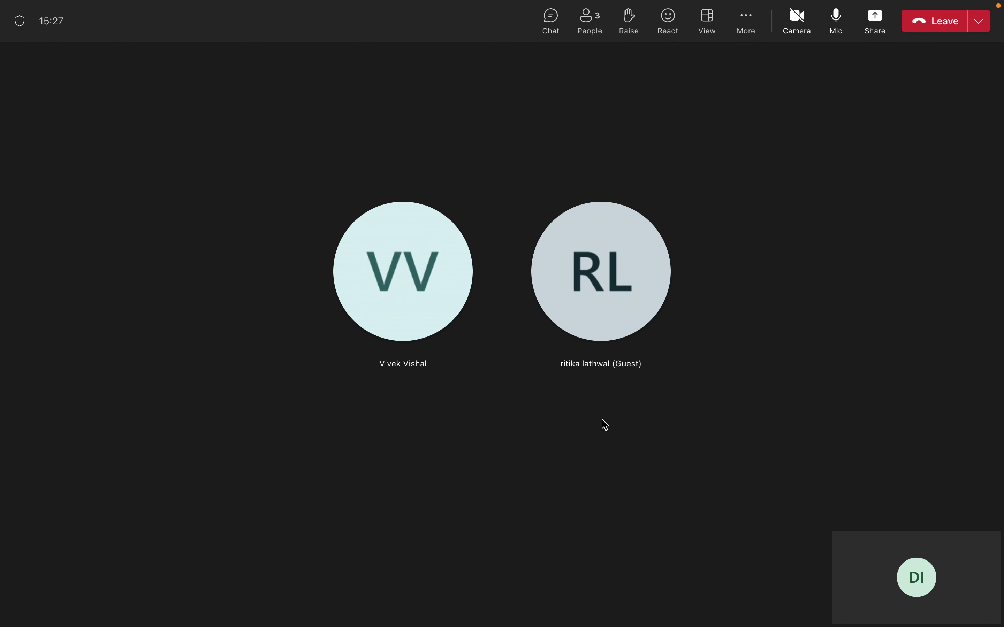
- Share the entire screen in the meeting and switch back to the WordPress draft in Chrome
click(875, 21)
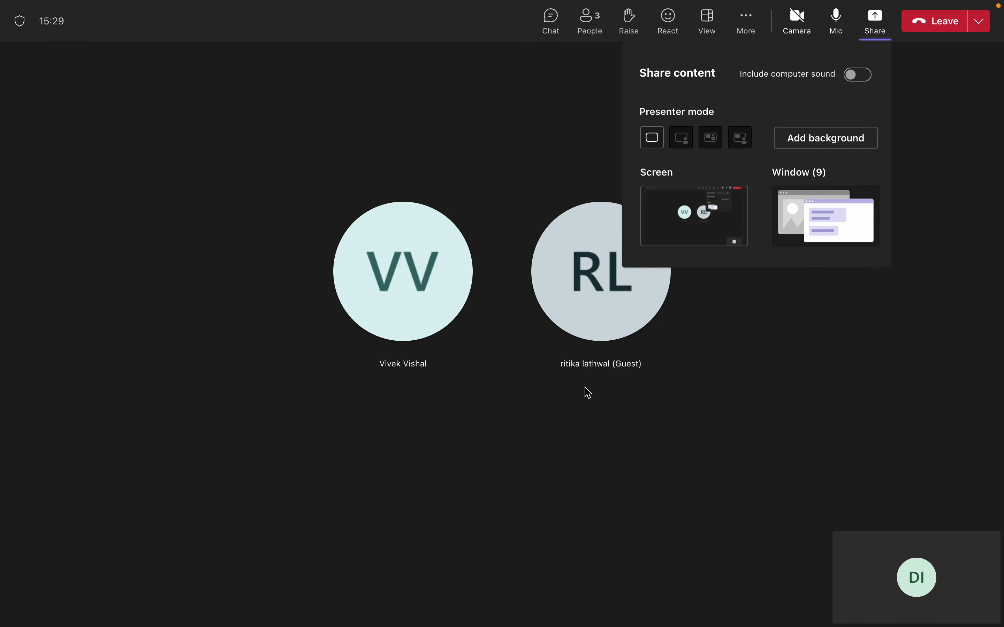
click(683, 213)
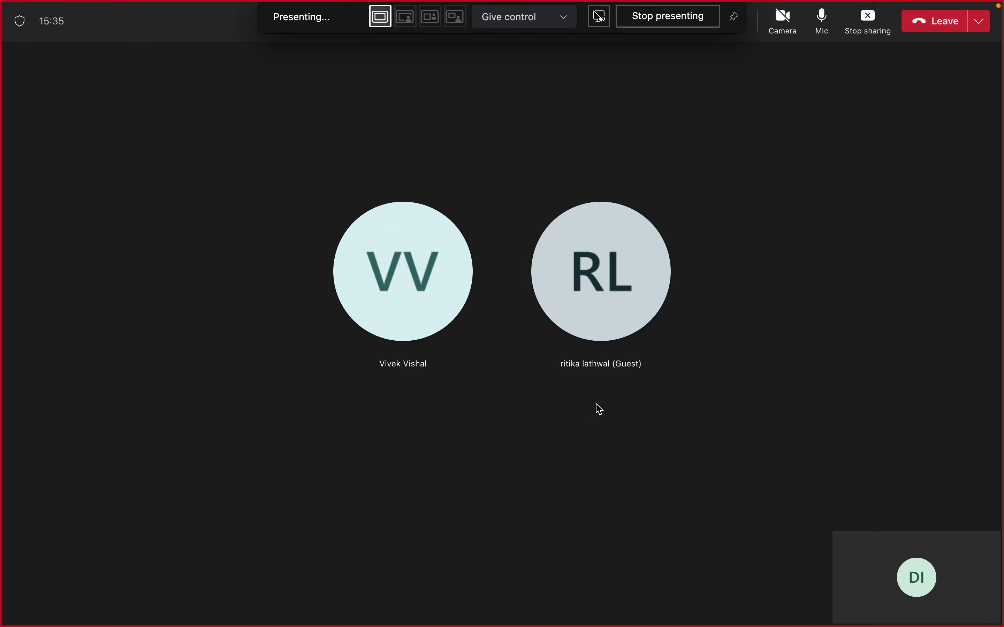
key(super+Tab)
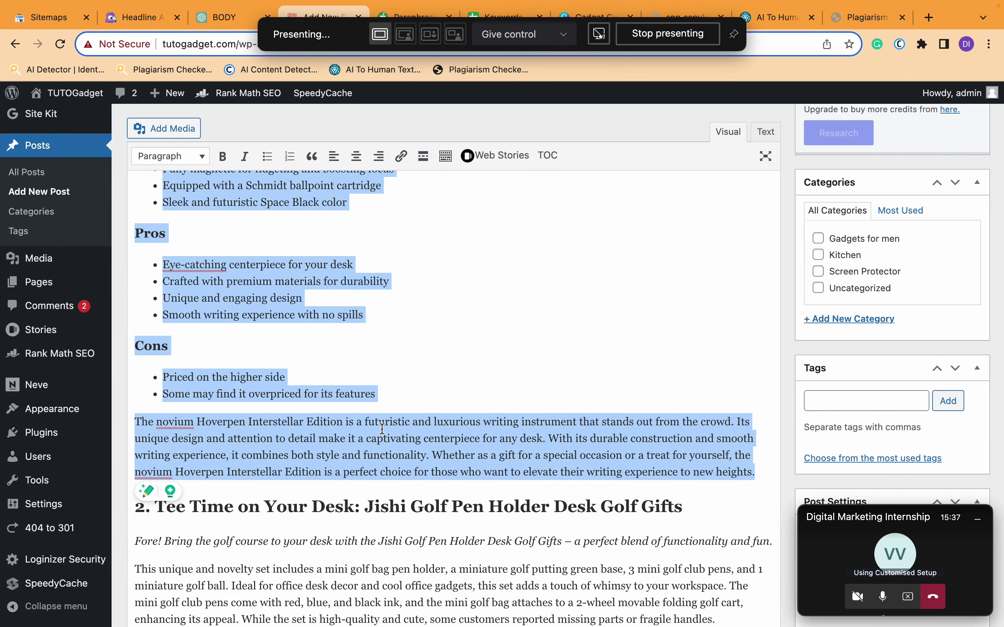
- Copy the novium Hoverpen text from its description through the closing paragraph and paste it over the input text in QuillBot's Paraphraser
scroll(251, 270, up, 10)
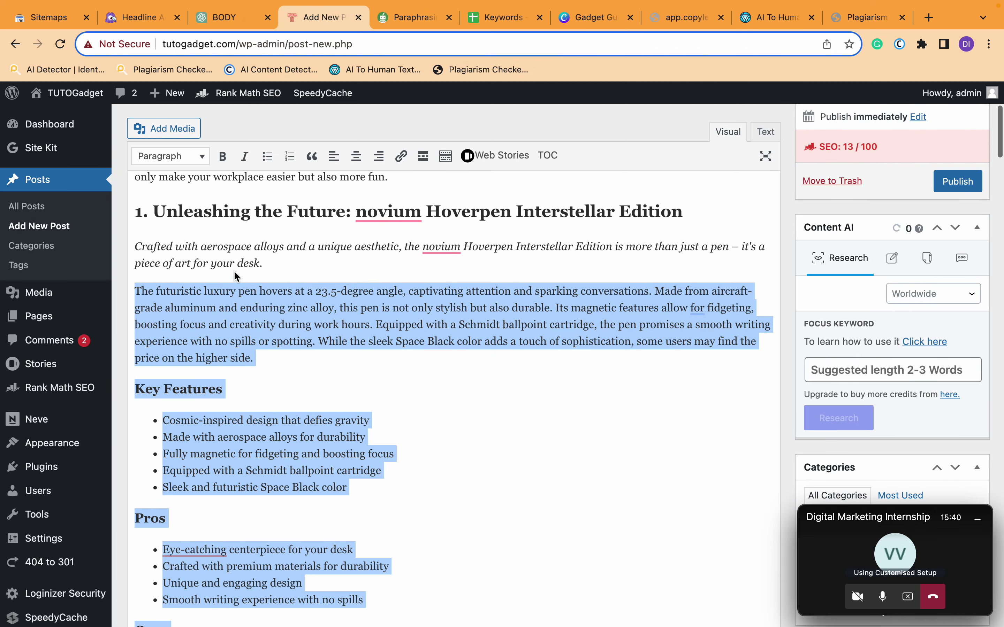
drag(288, 264, 131, 246)
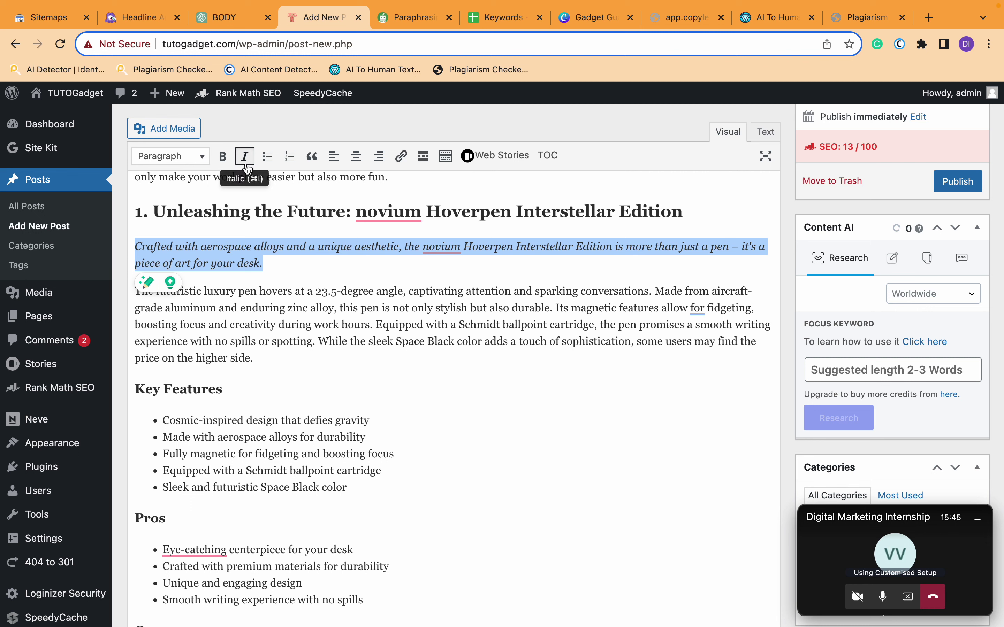
click(173, 349)
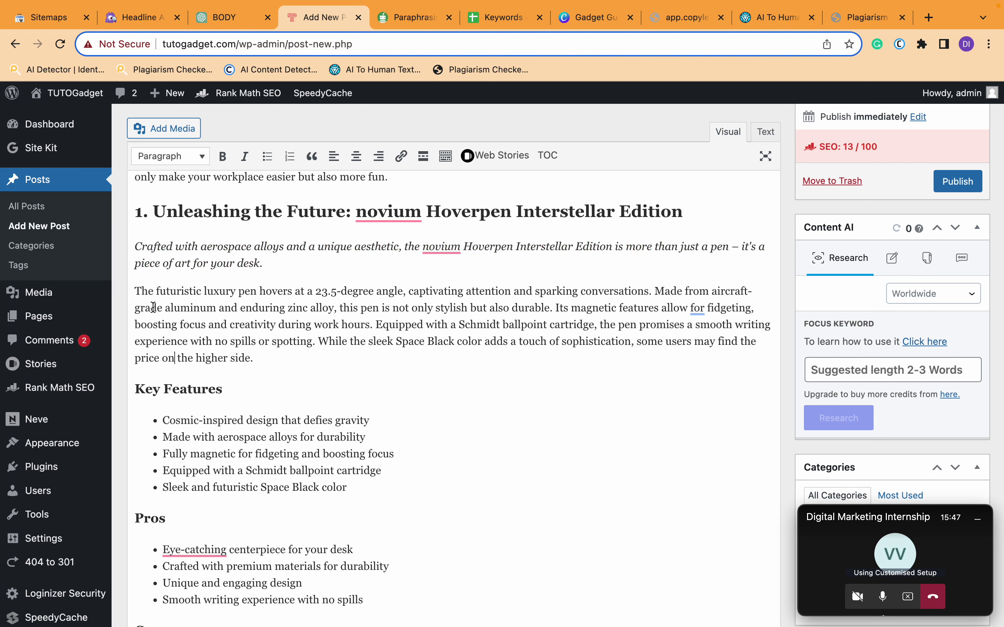
drag(148, 292, 767, 409)
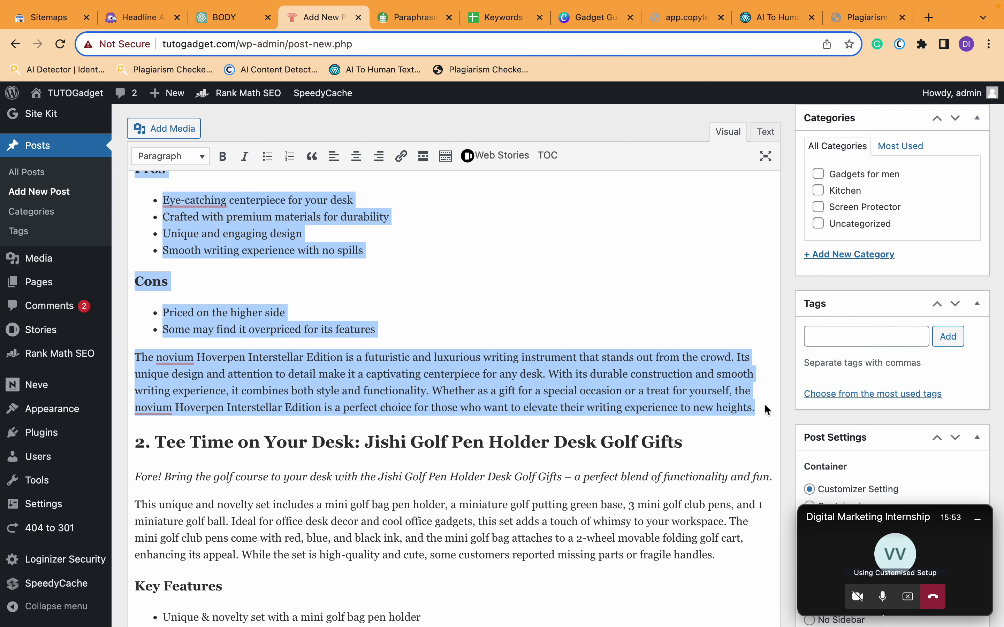
click(389, 26)
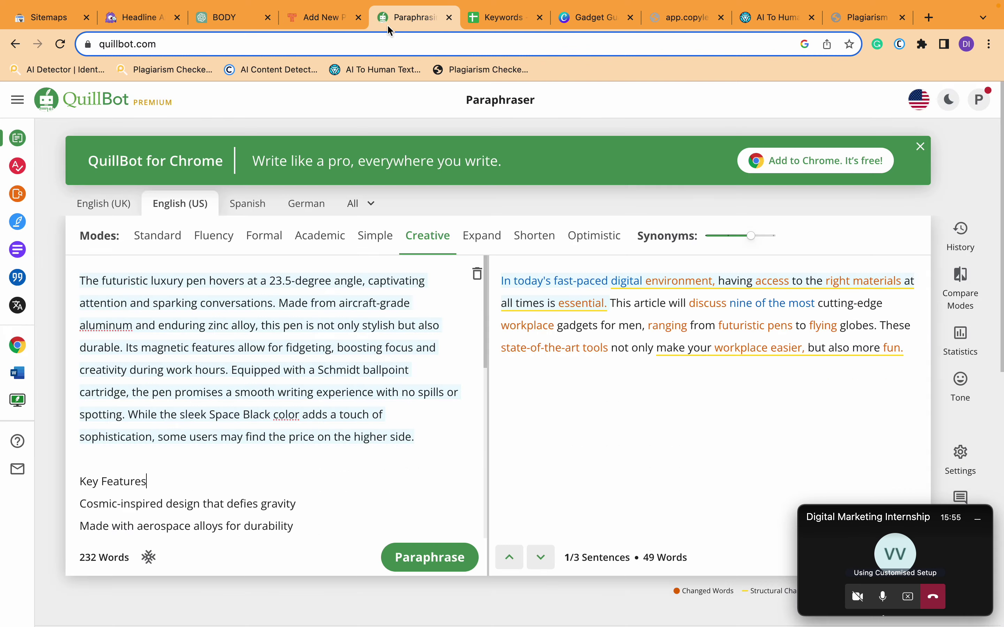
key(ctrl+a)
key(ctrl+v)
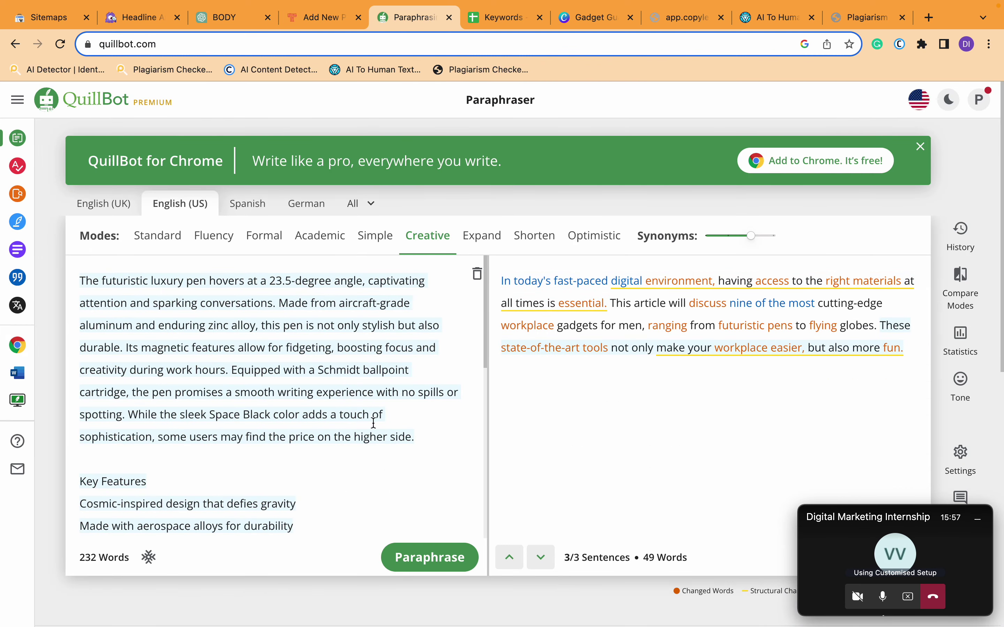
- Add "========" after the Key Features heading and number its five items 1. to 5
scroll(128, 477, down, 3)
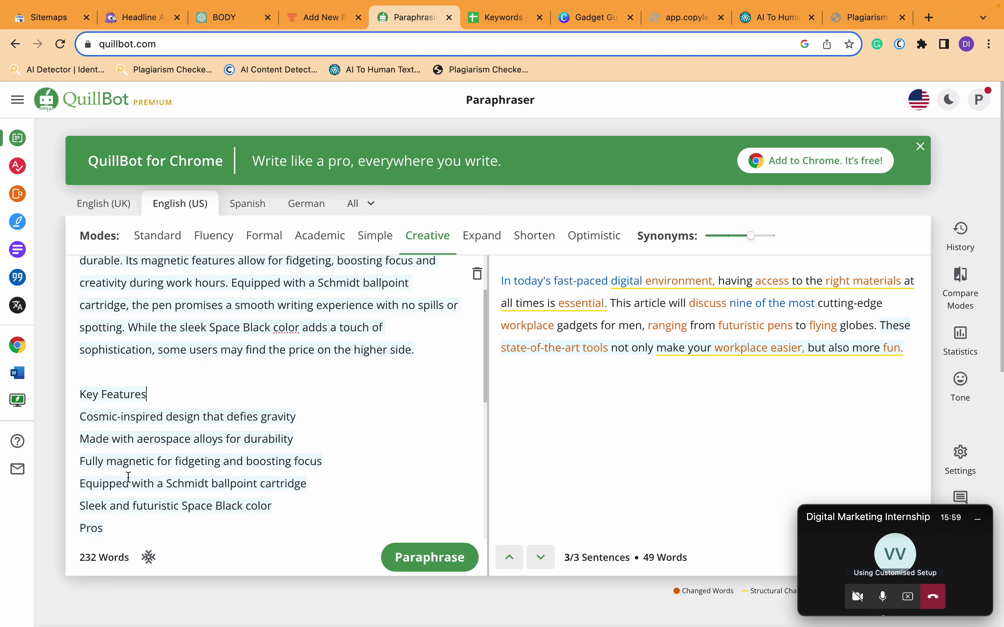
text(========)
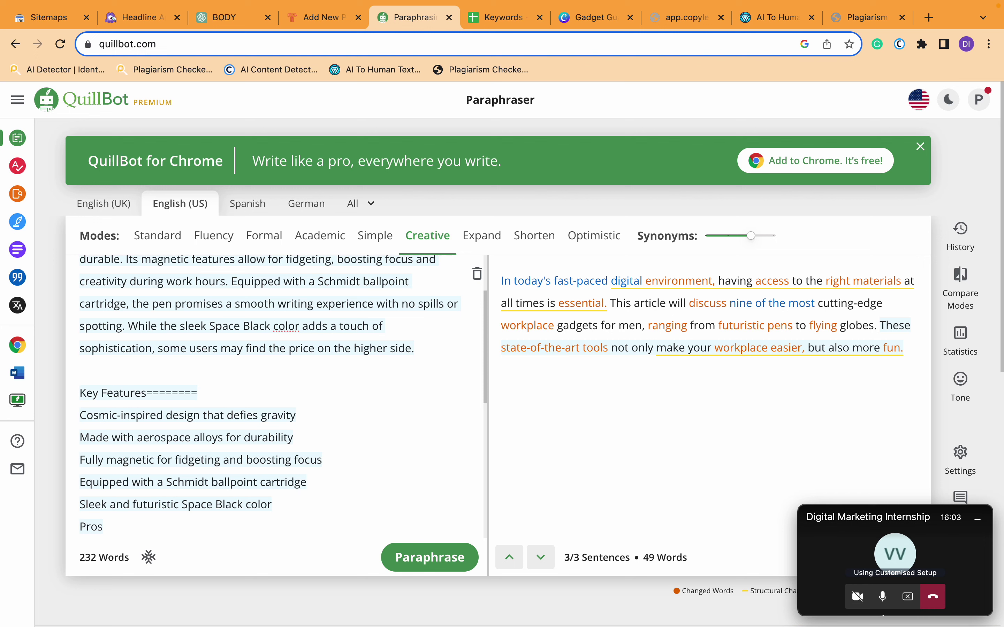
click(82, 412)
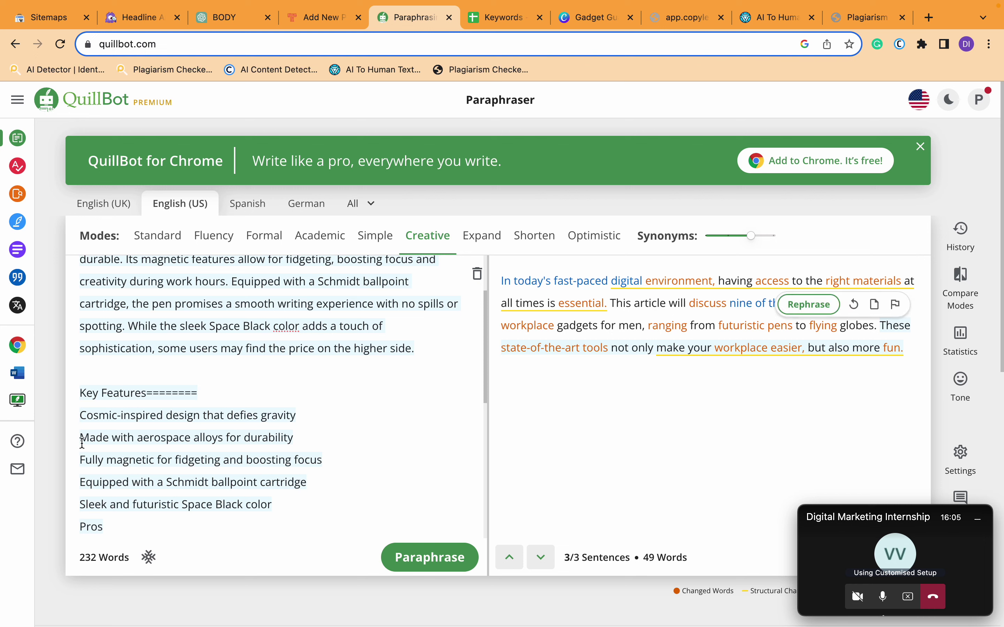
text(1.)
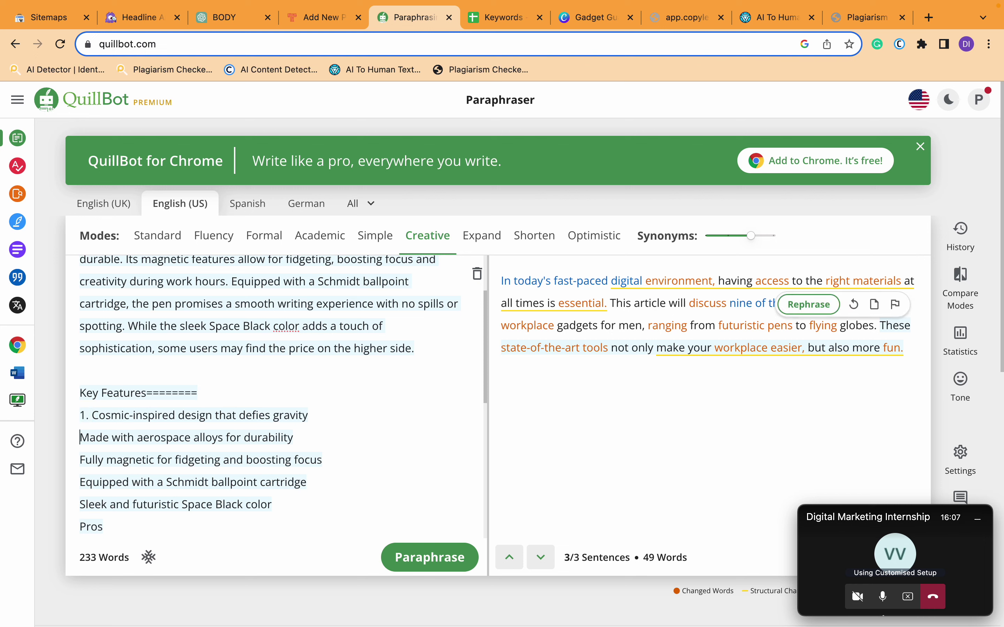
click(80, 437)
text(2.)
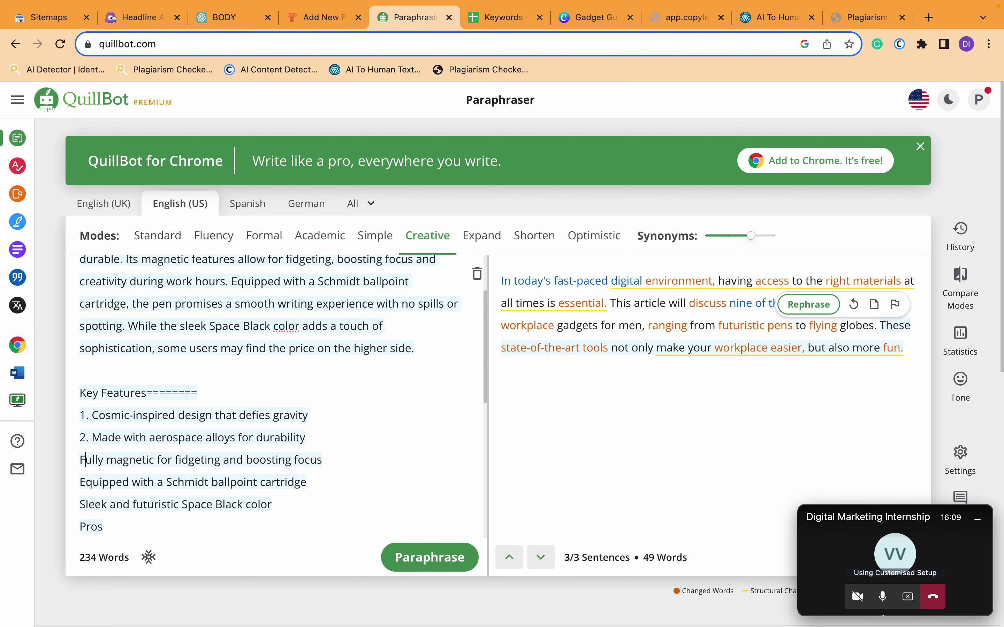
click(81, 460)
text(3.)
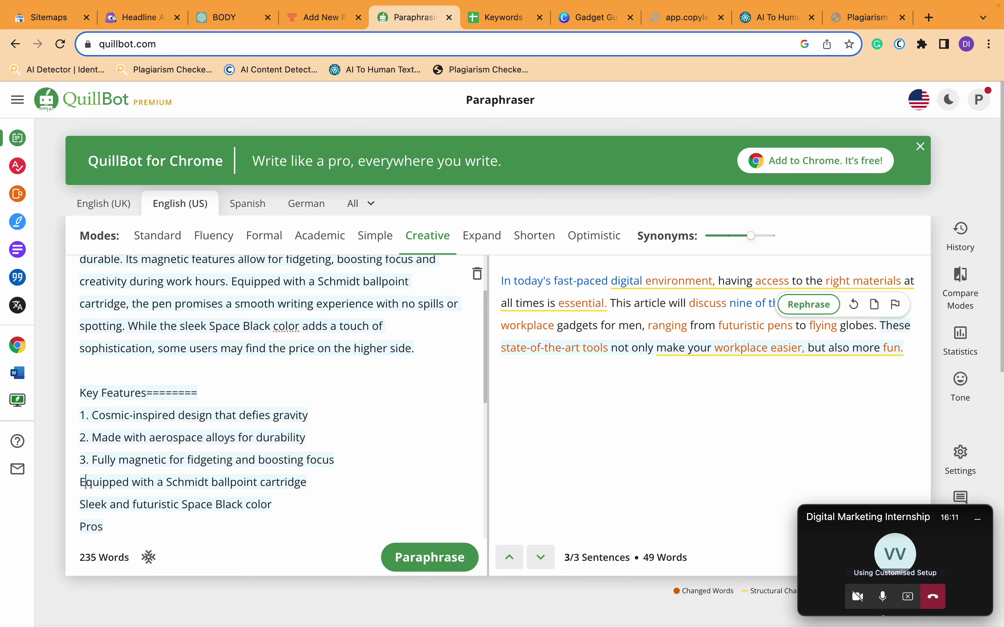
click(80, 481)
text(4.)
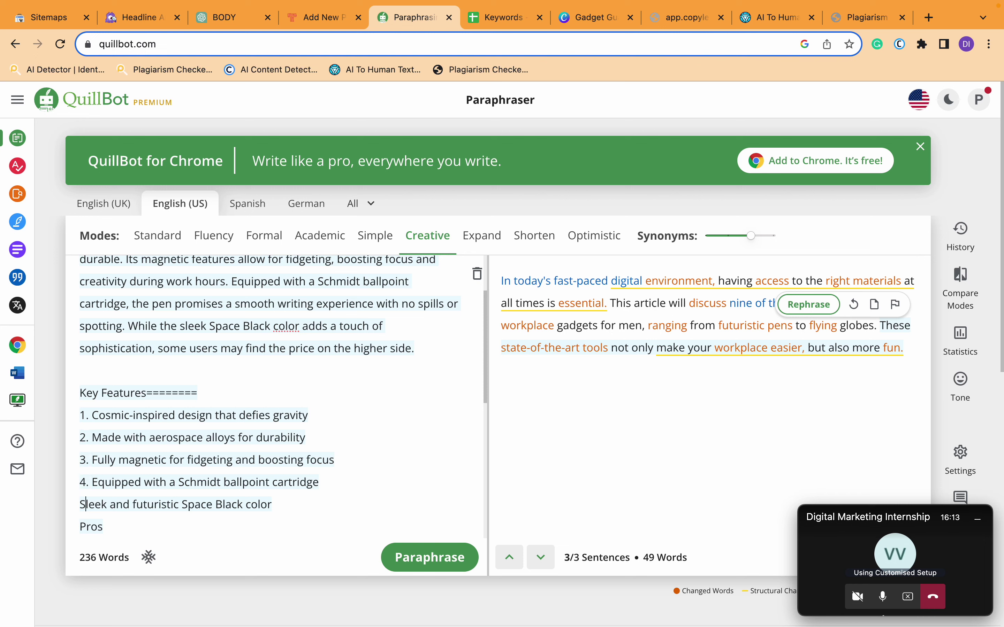
click(81, 503)
text(5. )
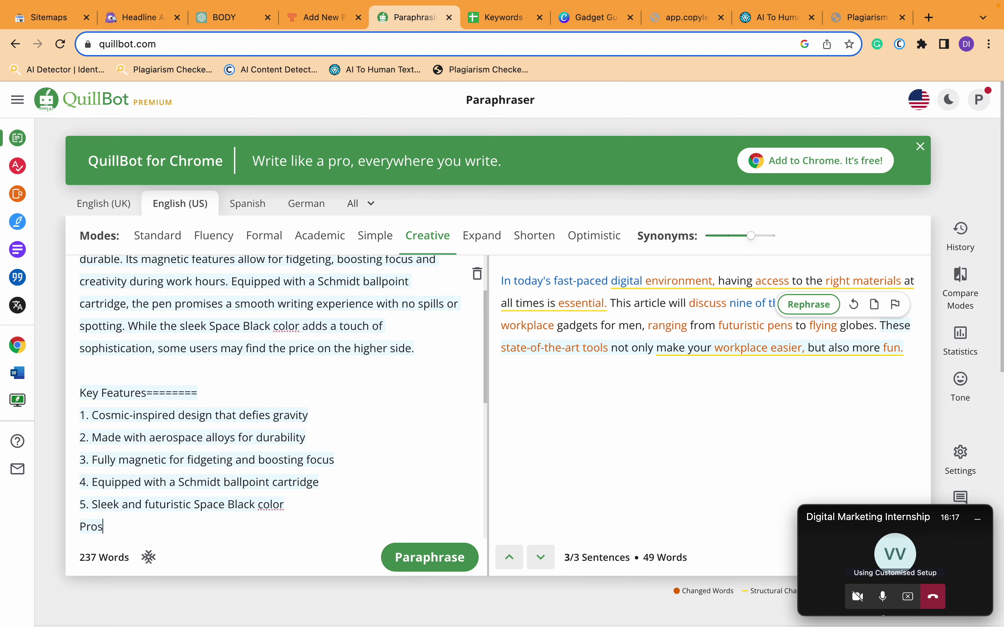
- Add "==========" after the Pros heading and insert blank lines above the Pros and Key Features headings
text(==========)
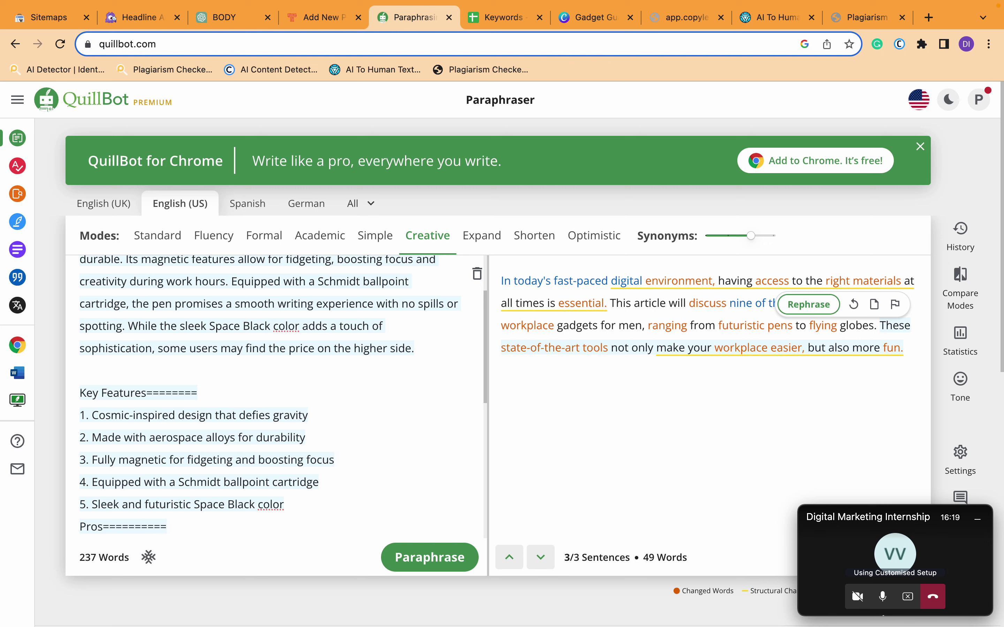
scroll(274, 394, down, 4)
click(80, 397)
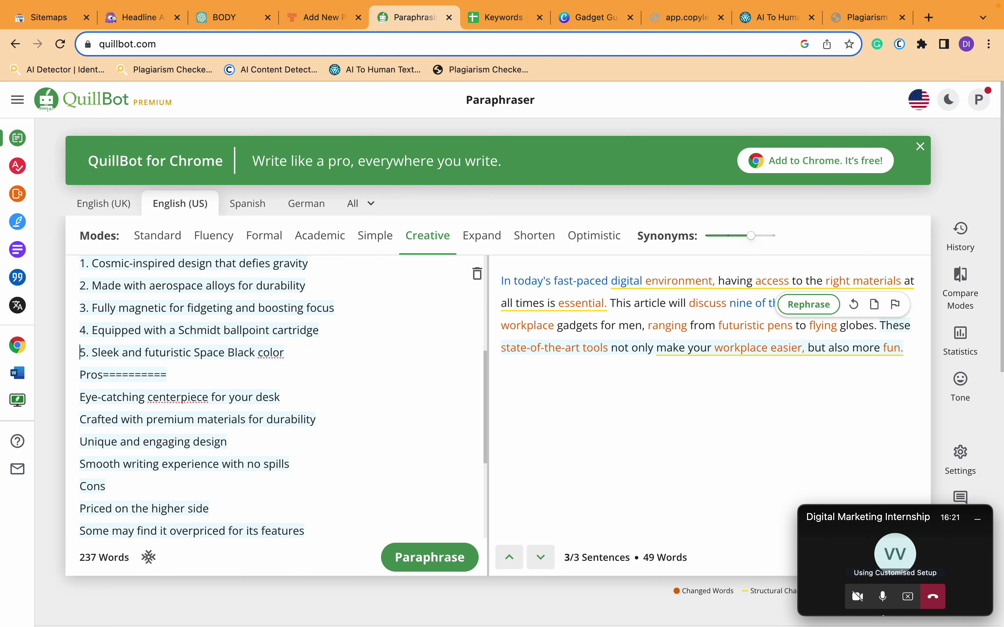
click(81, 375)
key(Return)
key(Return)
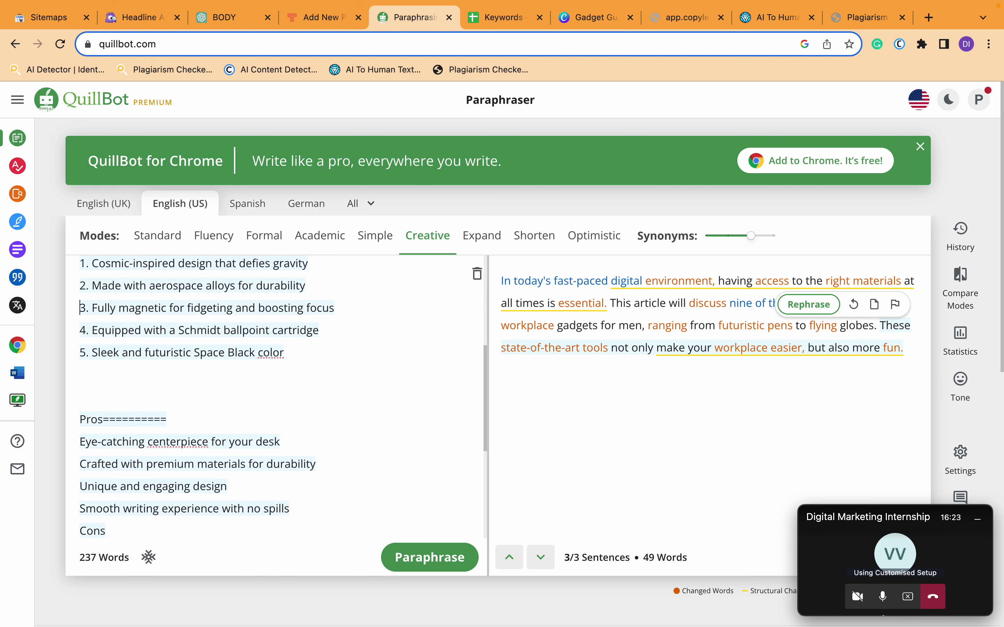
key(Up)
key(Up)
key(Up)
key(Return)
key(Return)
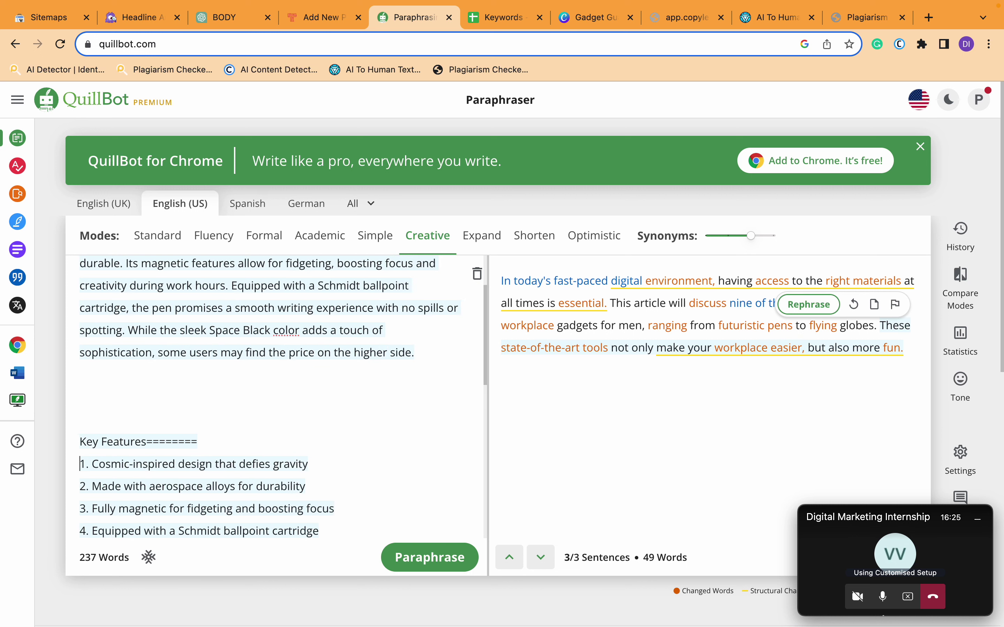
- Number the four items under the Pros heading 1. to 4
key(Down)
key(Down)
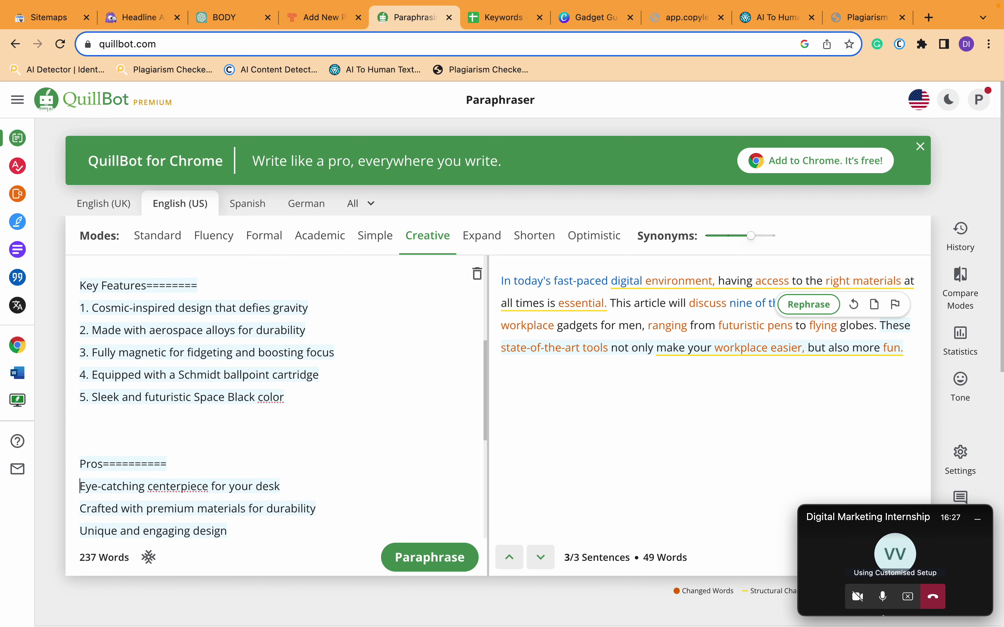
text(1.)
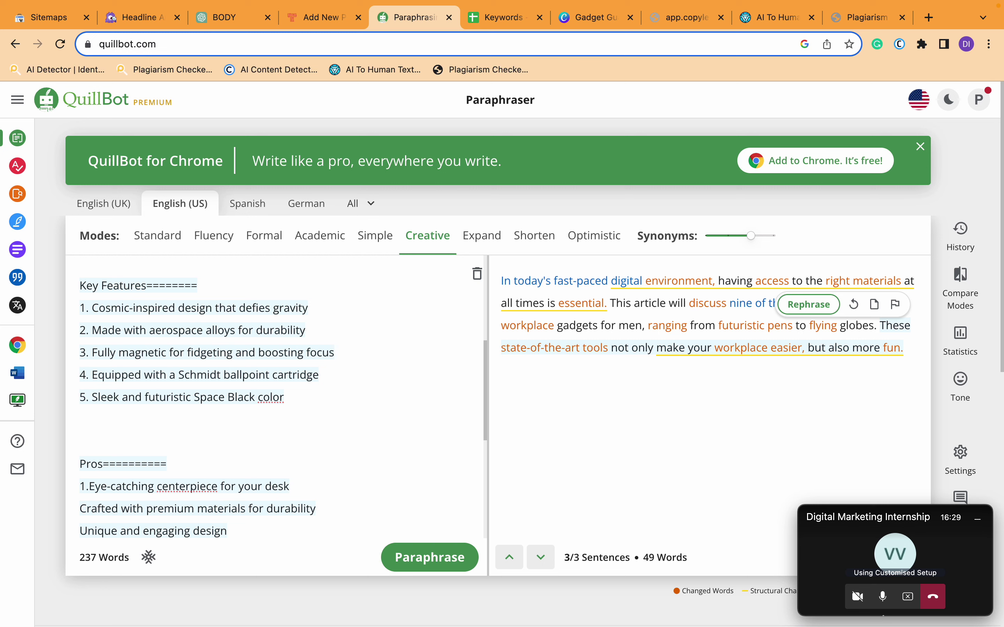
key(Right)
text(2.)
key(Down)
text(3.)
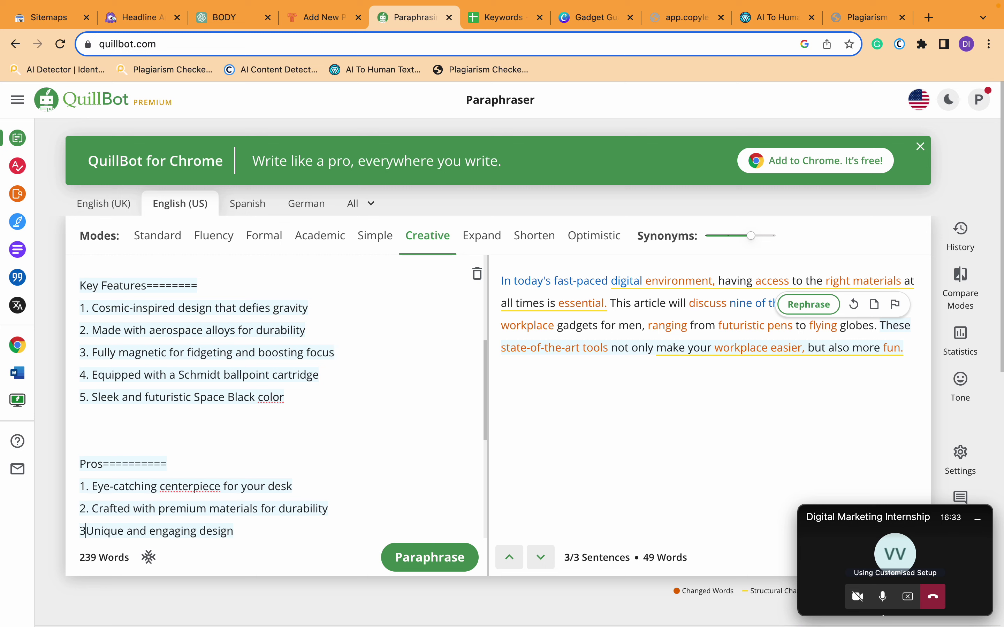
key(Down)
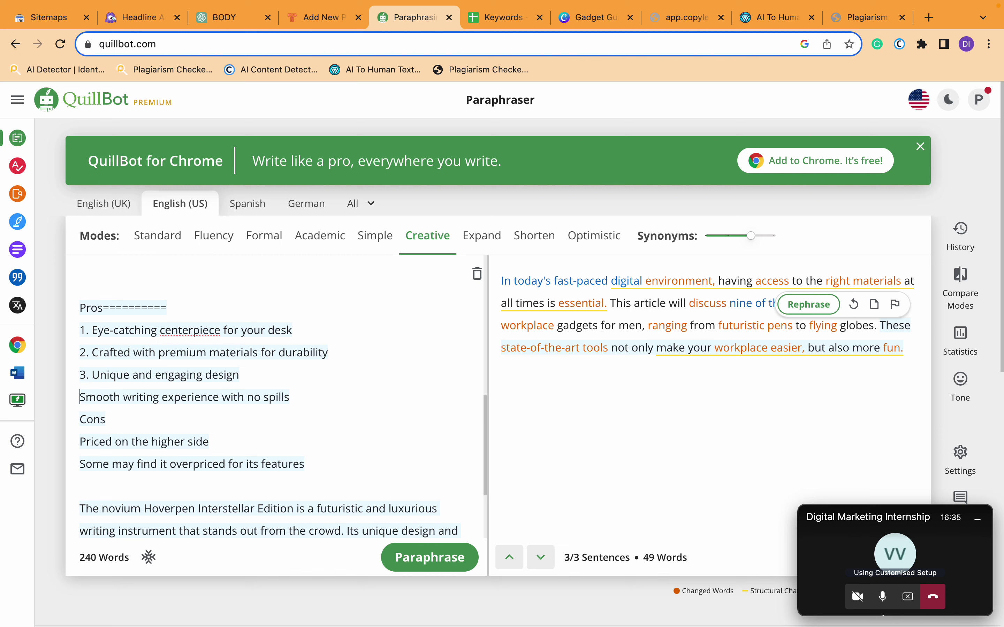
text(4.)
key(Down)
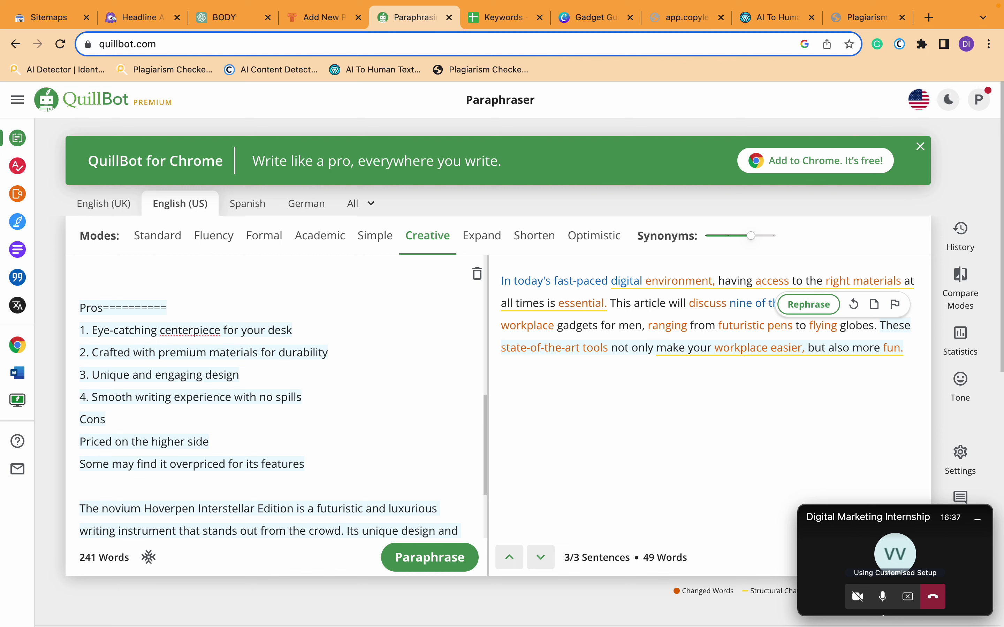
- Insert blank lines above the Cons heading, add "=====" after it and number its two items 1. and 2
key(Return)
key(Return)
key(Return)
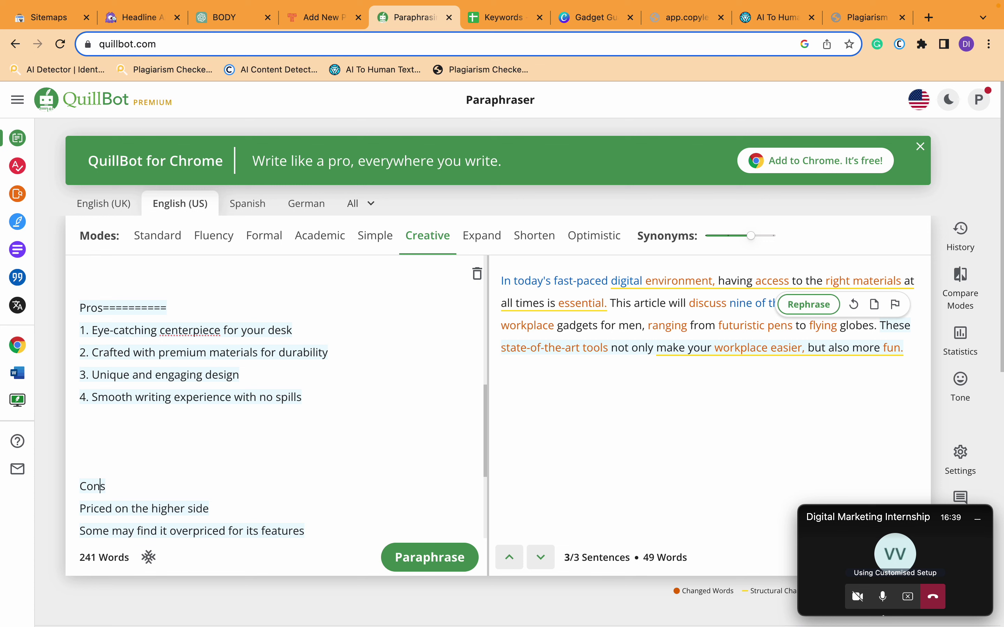
text(== )
text(1.)
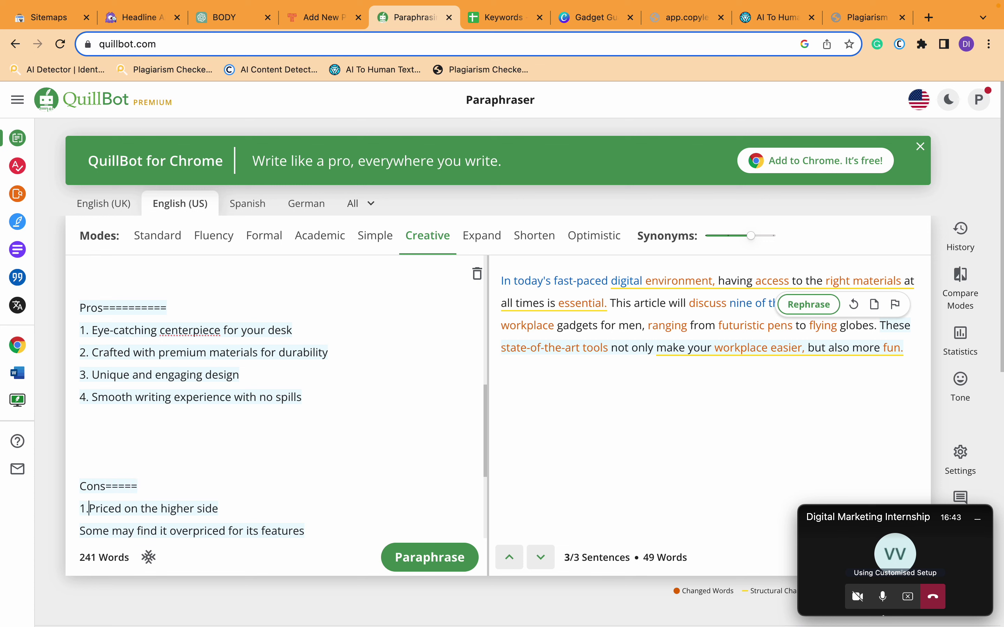
key(Down)
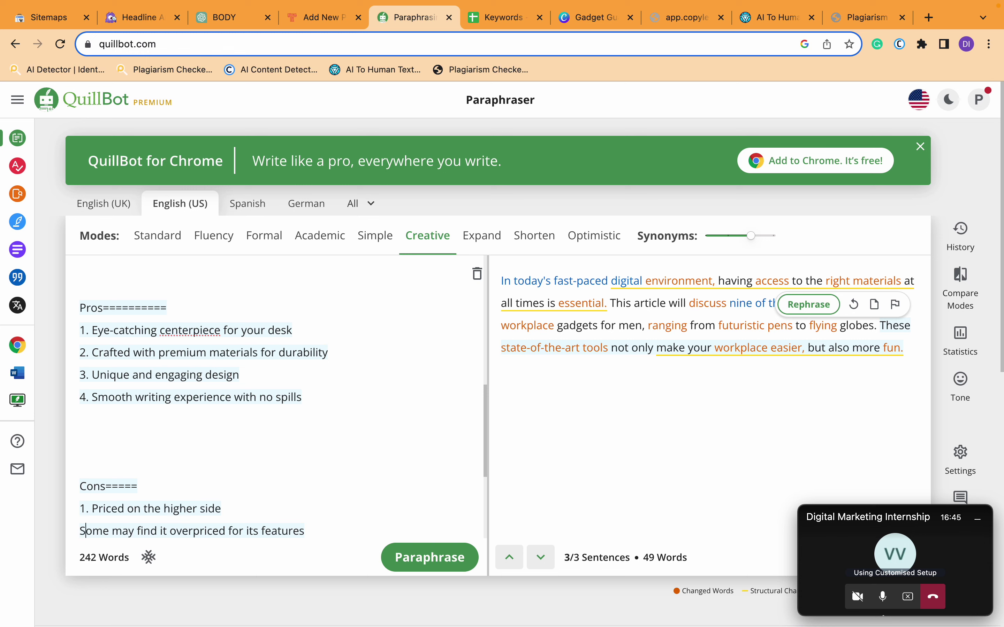
text(2.)
- Insert blank lines between the Cons list and the closing paragraph about the novium Hoverpen
key(End)
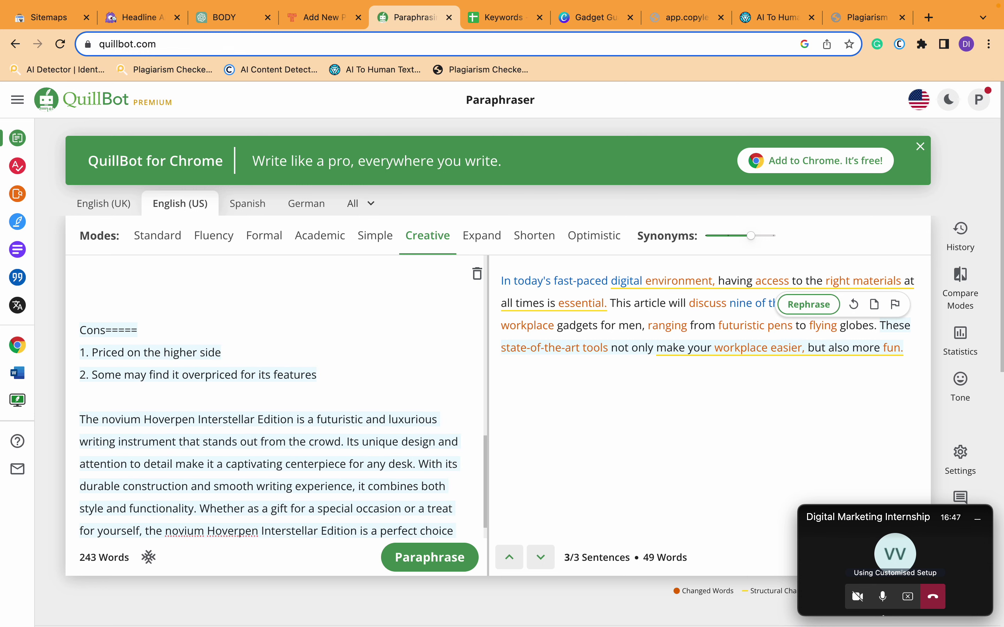
key(Return)
key(Return)
key(Return)
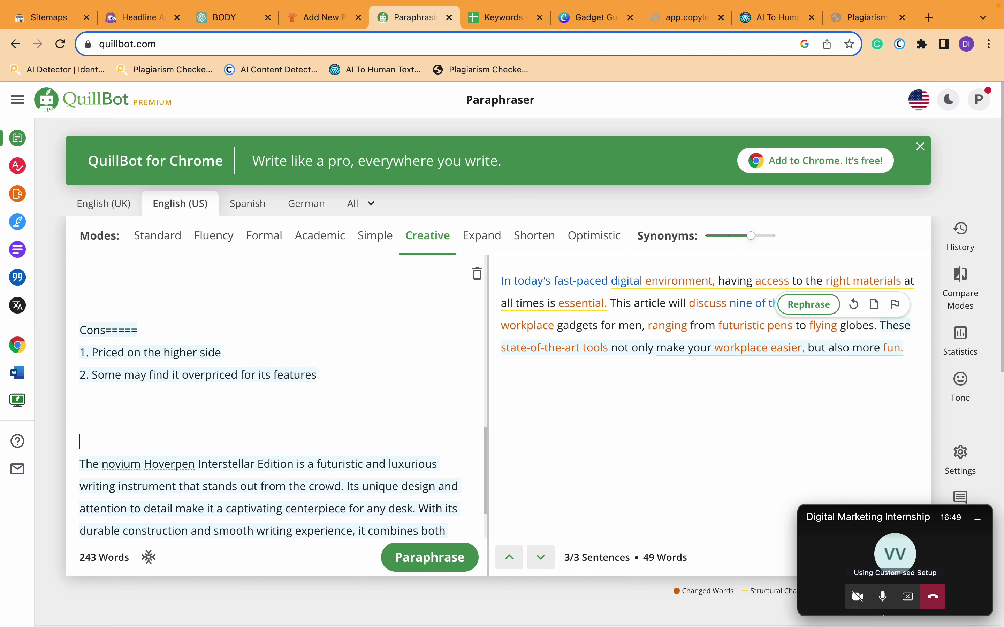
- Paraphrase the prepared Hoverpen text in Creative mode and review the rewritten features, pros, cons and closing paragraph
scroll(186, 408, up, 5)
scroll(183, 403, down, 7)
scroll(271, 470, up, 10)
scroll(276, 468, down, 8)
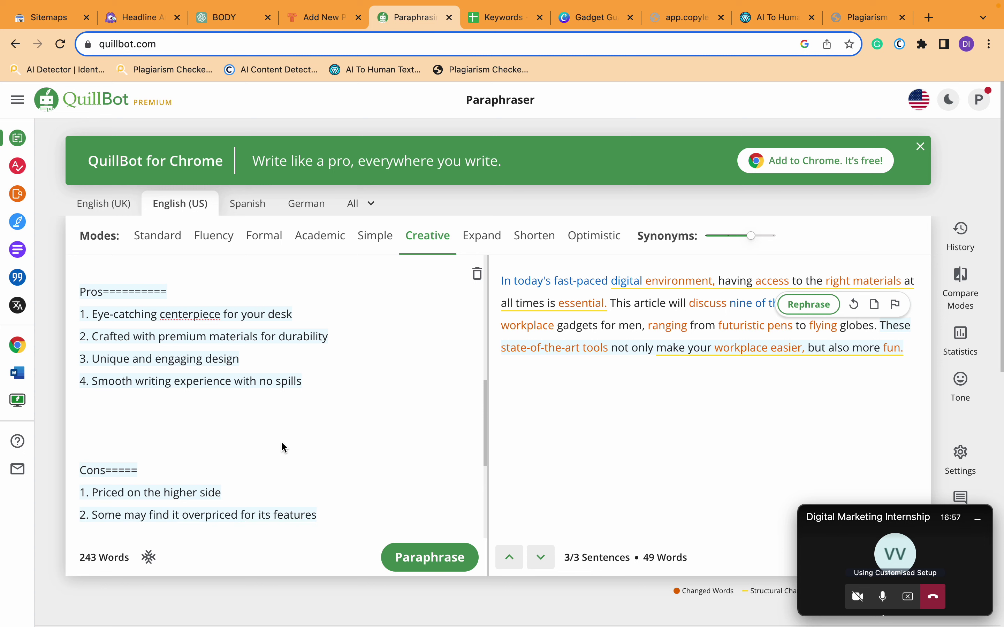
scroll(392, 452, up, 6)
scroll(393, 453, up, 4)
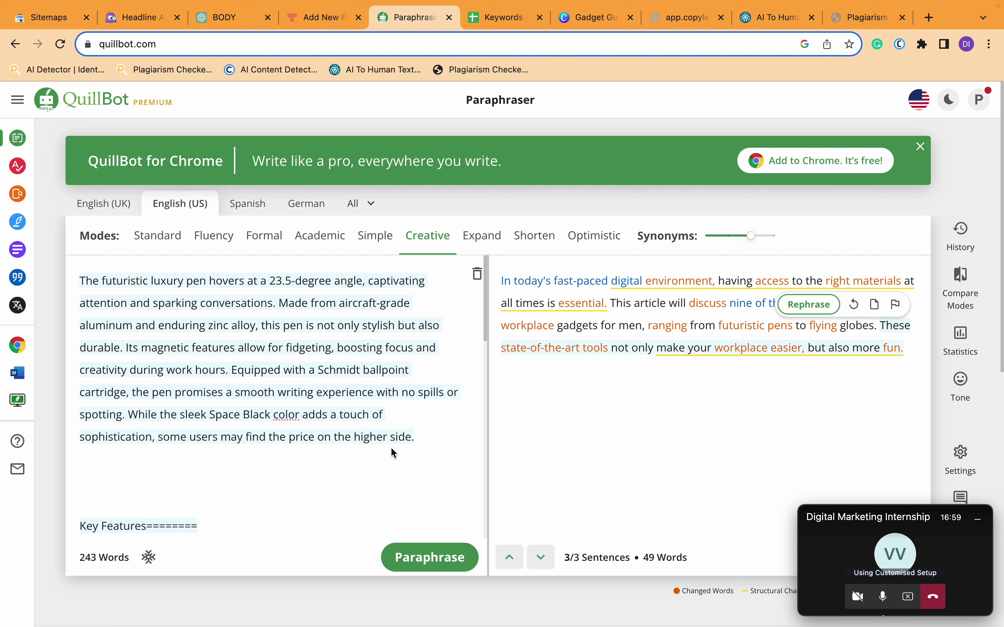
click(452, 558)
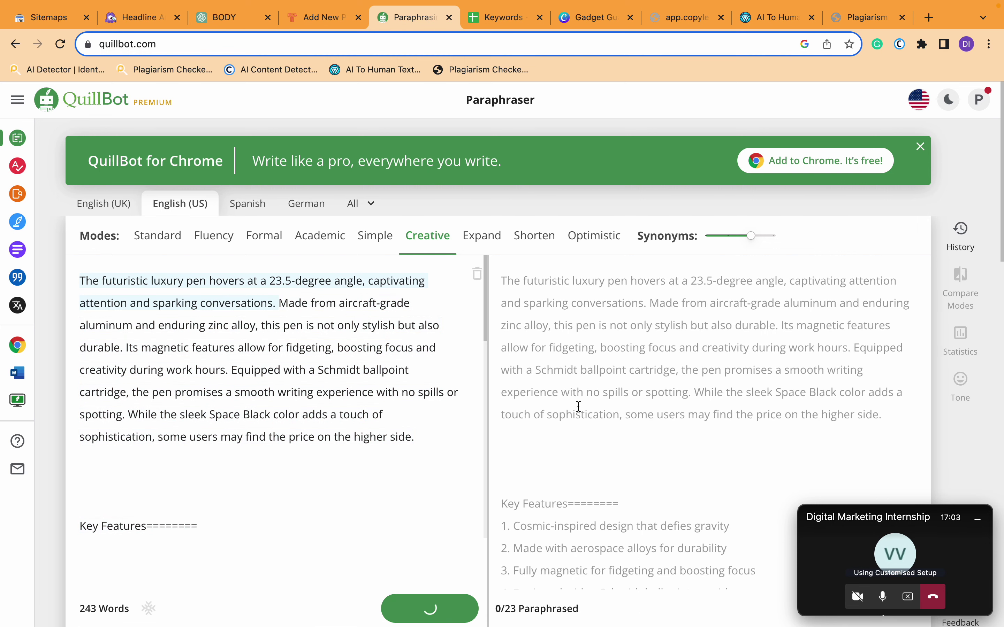
scroll(559, 398, down, 10)
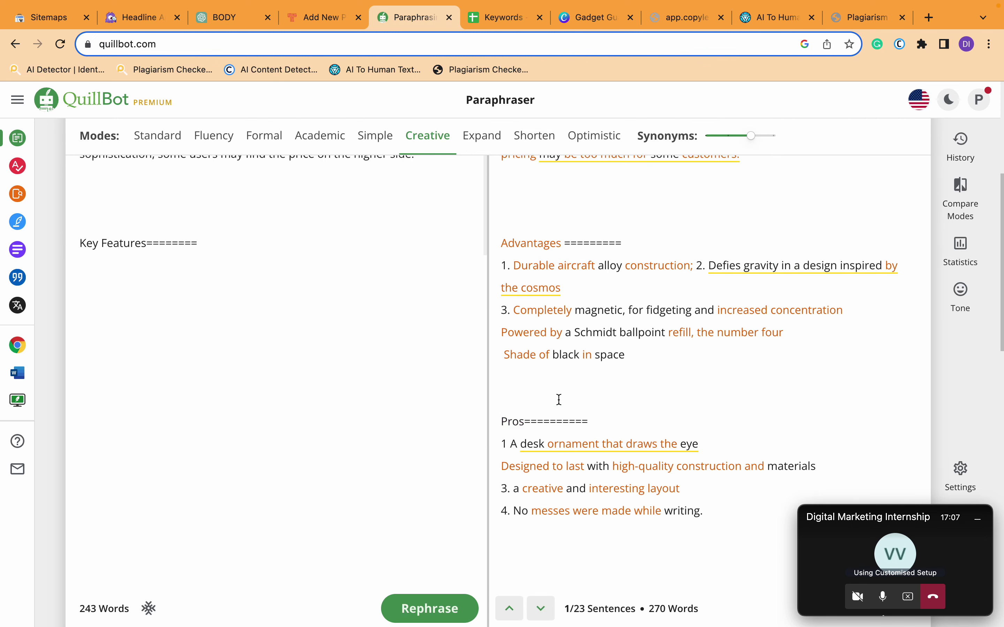
scroll(557, 456, down, 7)
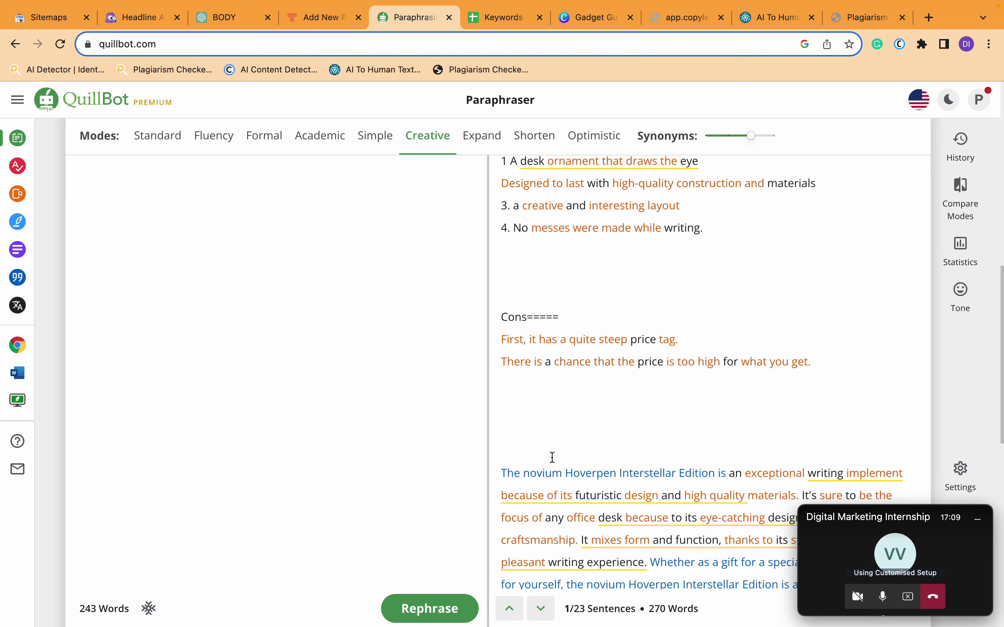
scroll(581, 406, up, 15)
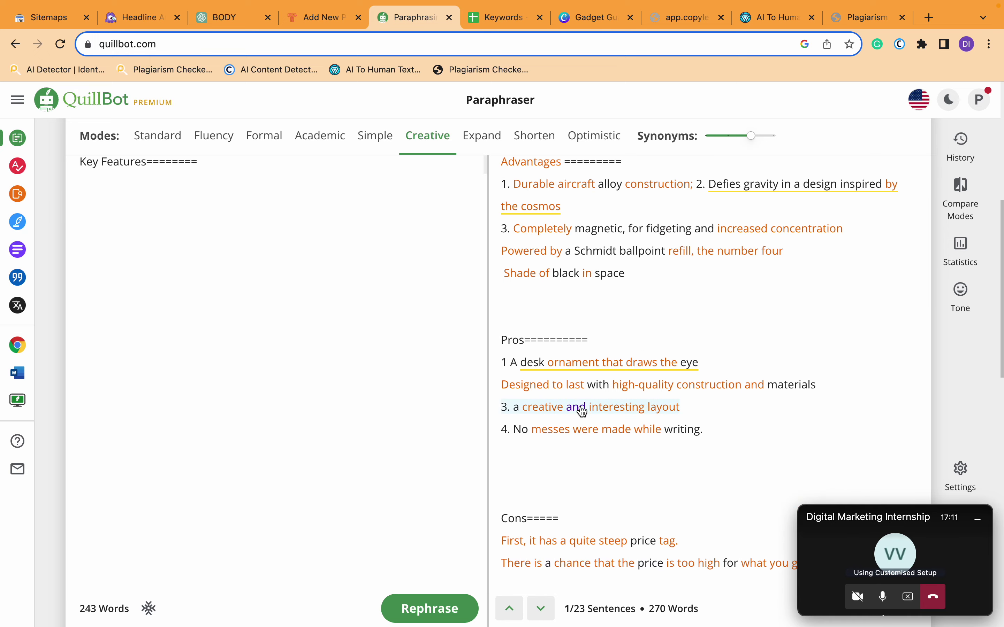
scroll(687, 416, down, 10)
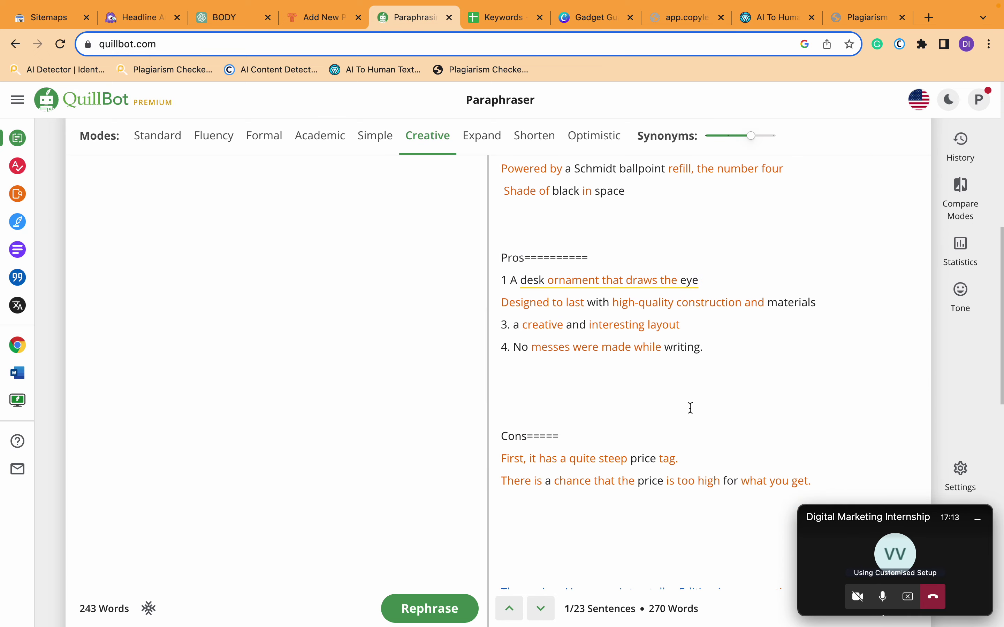
- Copy the full paraphrased output, replace the source text with it and paraphrase it again in Creative mode
scroll(860, 394, down, 10)
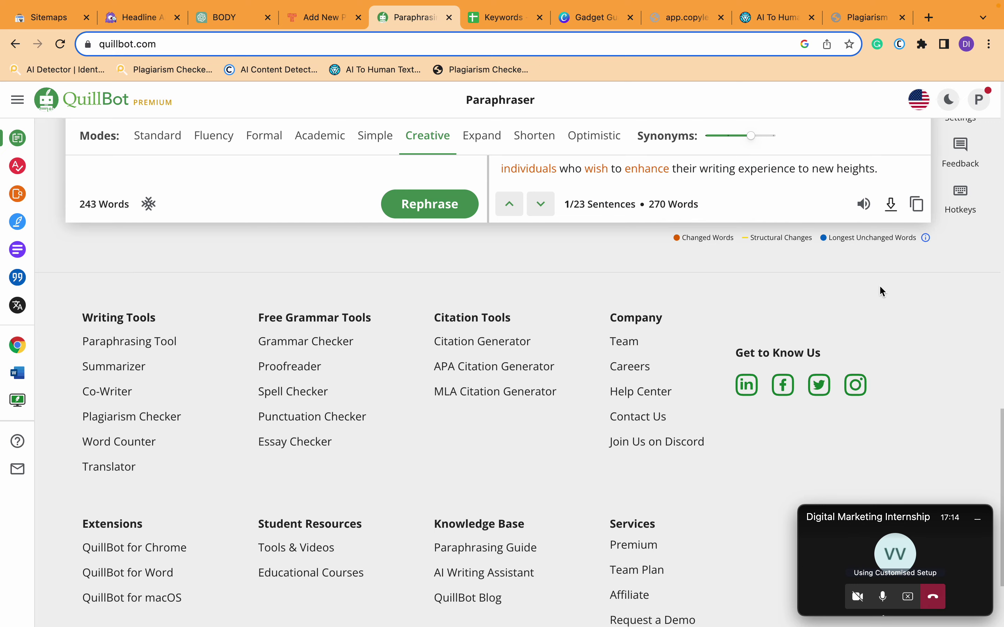
click(916, 204)
scroll(844, 228, up, 9)
scroll(406, 329, up, 15)
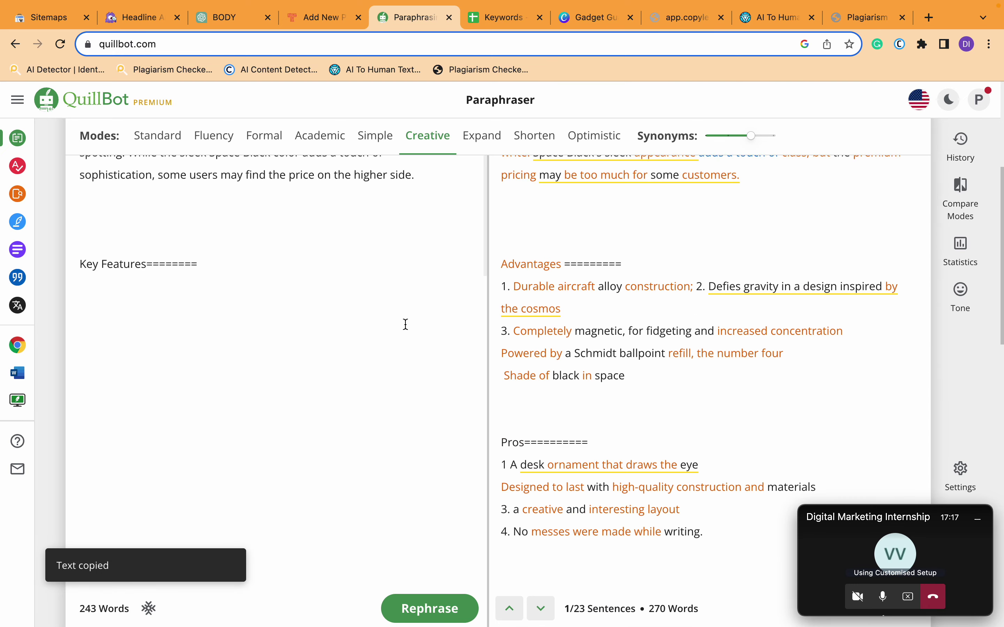
click(428, 609)
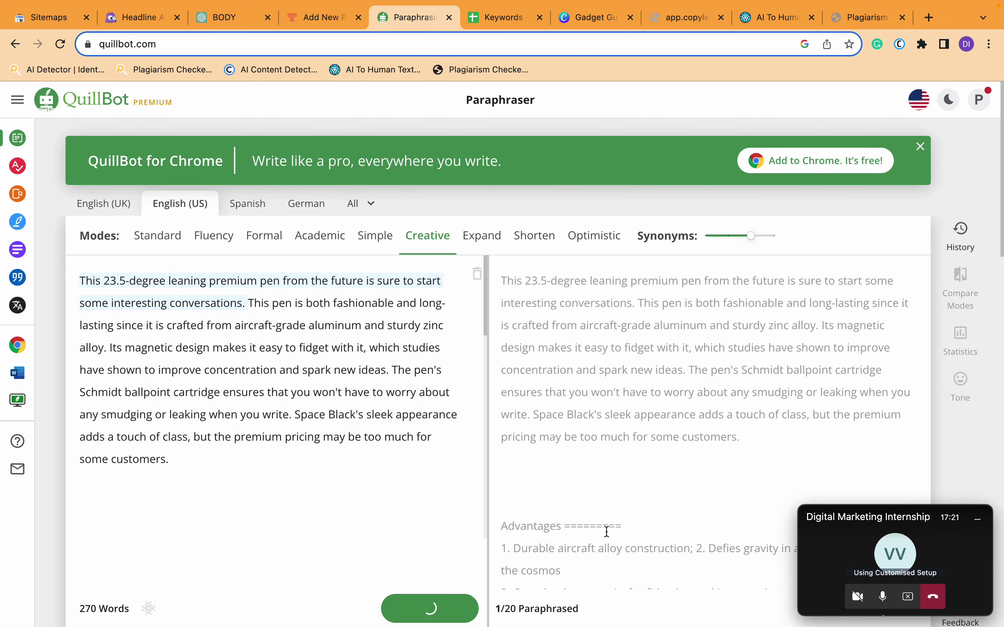
- Review the second paraphrase, checking the intro paragraph and the structure of the features, Pros and Cons lists
scroll(569, 489, down, 2)
scroll(569, 492, down, 10)
scroll(570, 492, down, 3)
scroll(569, 490, up, 10)
scroll(569, 488, up, 4)
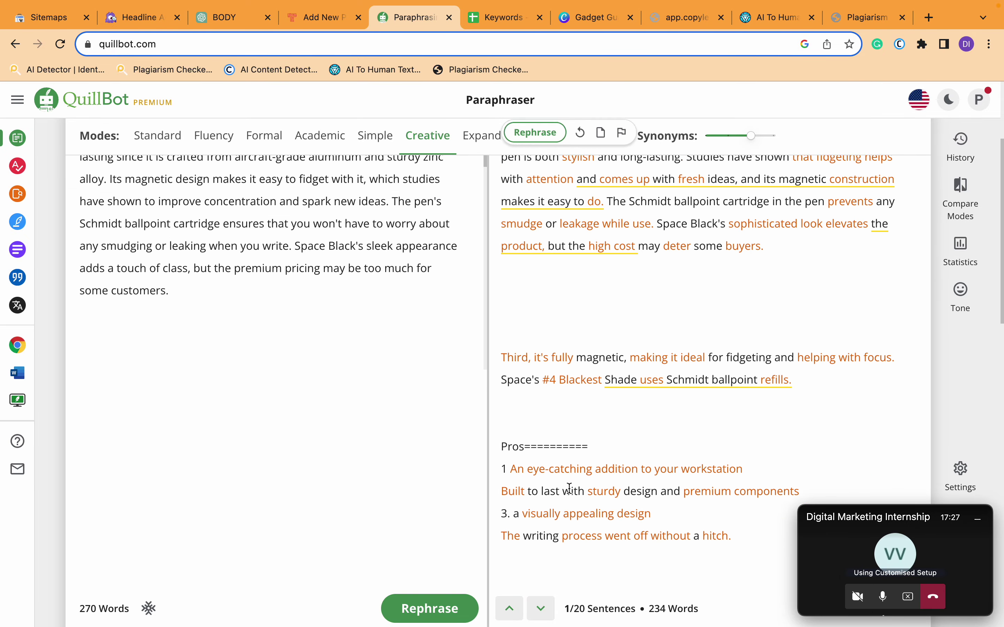
scroll(569, 489, up, 2)
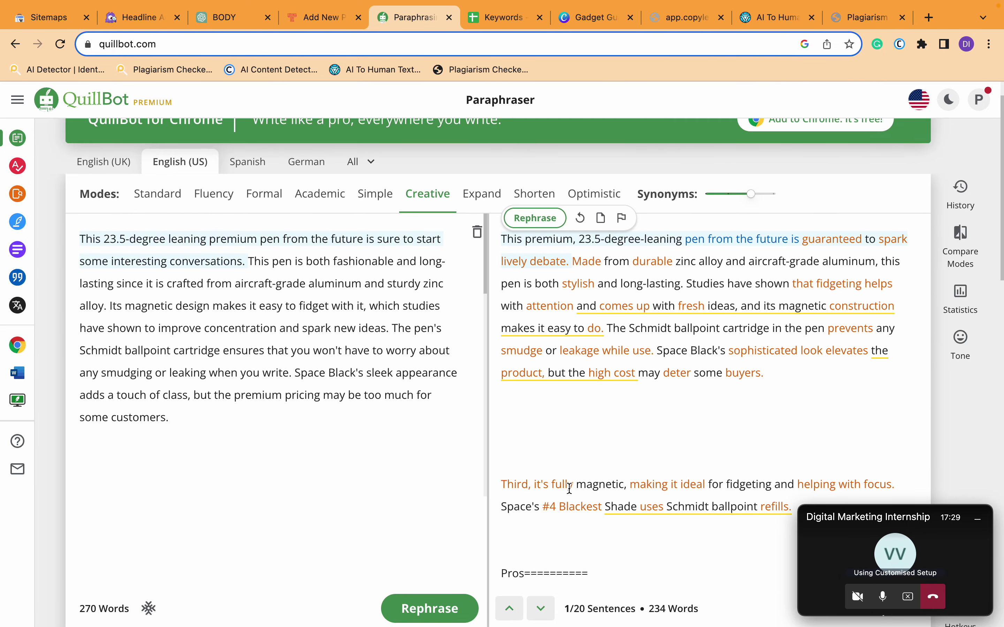
scroll(561, 416, down, 2)
scroll(283, 371, up, 2)
- Under the Advantages heading of the source text, end item 1 with a period and move item 2 onto its own line
scroll(282, 369, down, 5)
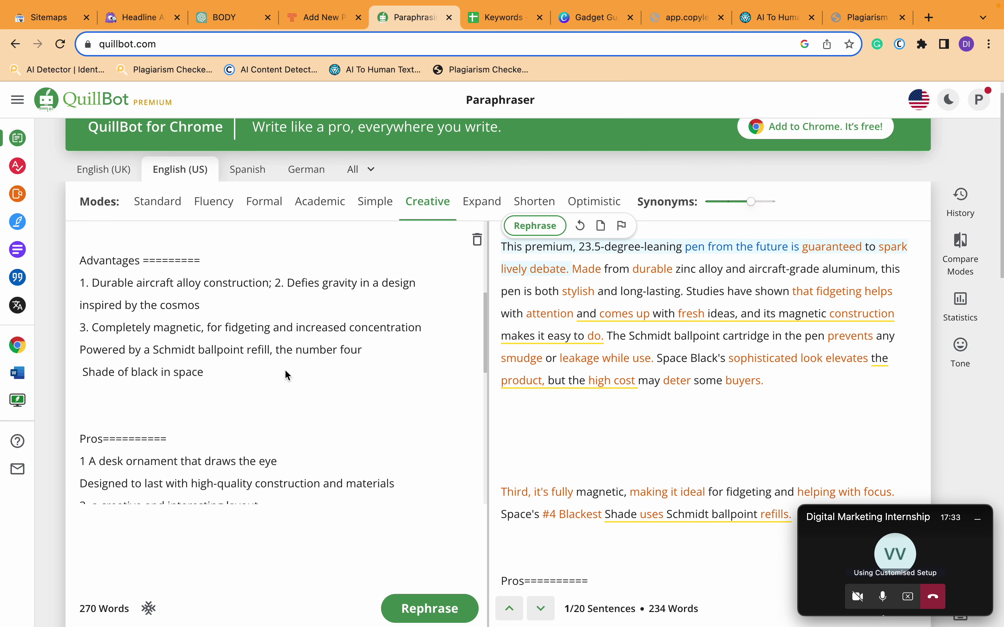
click(275, 283)
key(BackSpace)
key(BackSpace)
text(.)
key(Return)
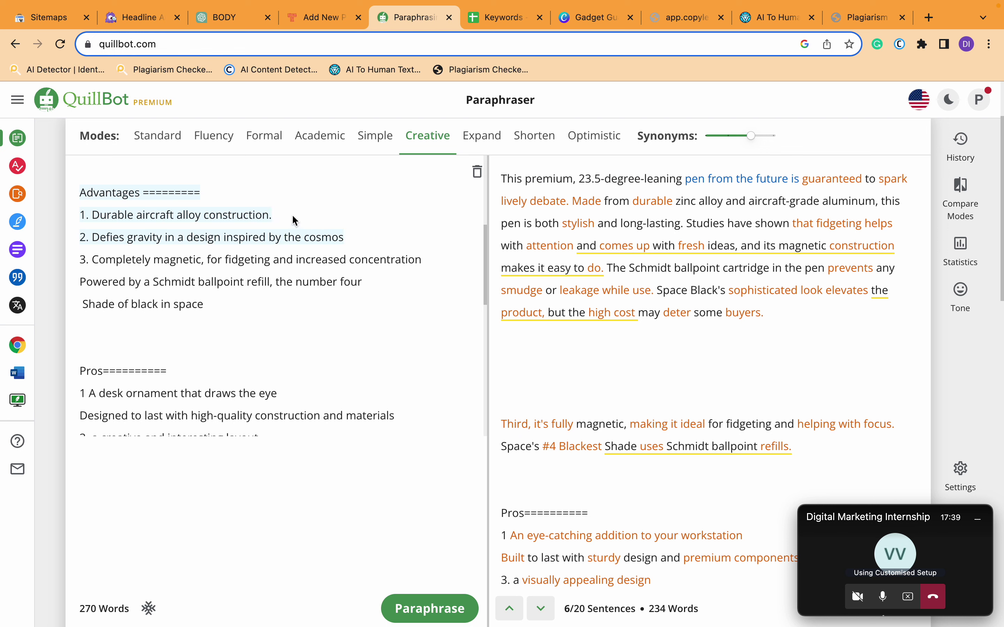
- Add the number "2." before "Designed to last" in the Pros list of the source text
scroll(267, 326, down, 5)
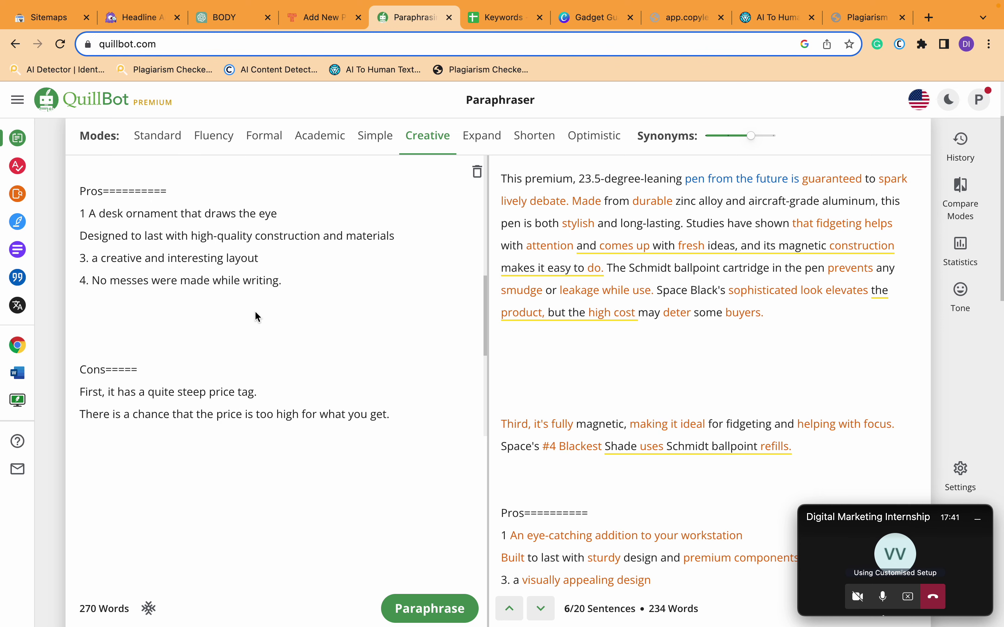
click(79, 240)
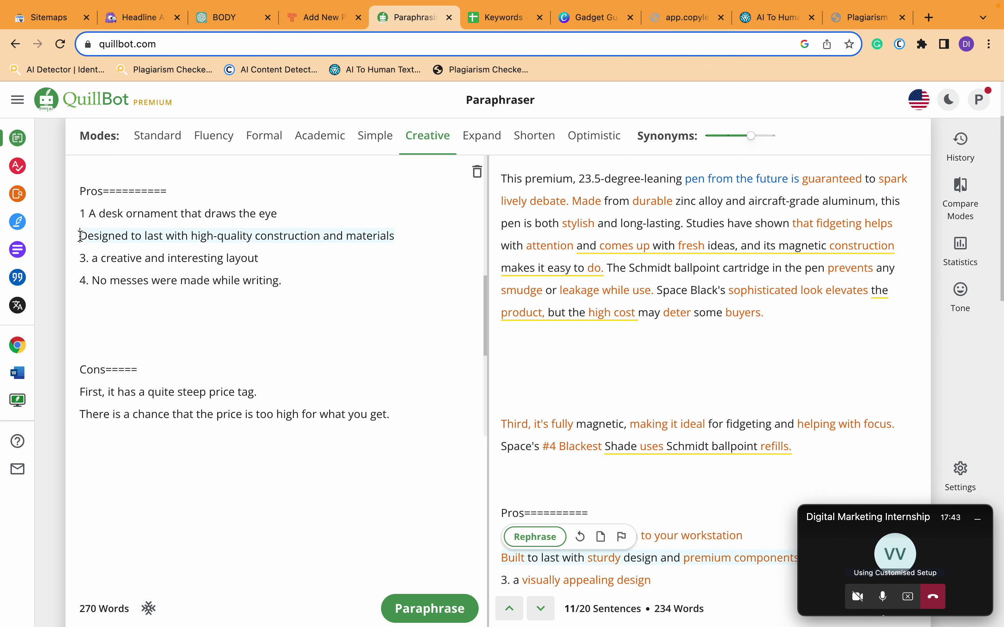
scroll(78, 240, down, 3)
scroll(124, 212, up, 4)
scroll(149, 249, down, 5)
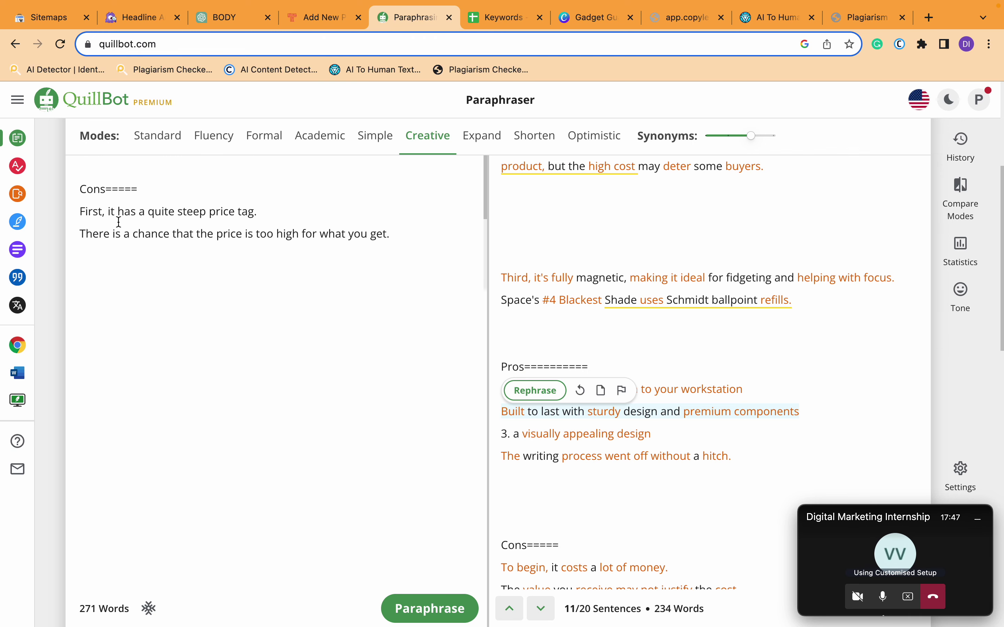
- In the Cons list, replace "First," with "1." and number the second item "2."
scroll(115, 221, down, 2)
scroll(83, 340, up, 10)
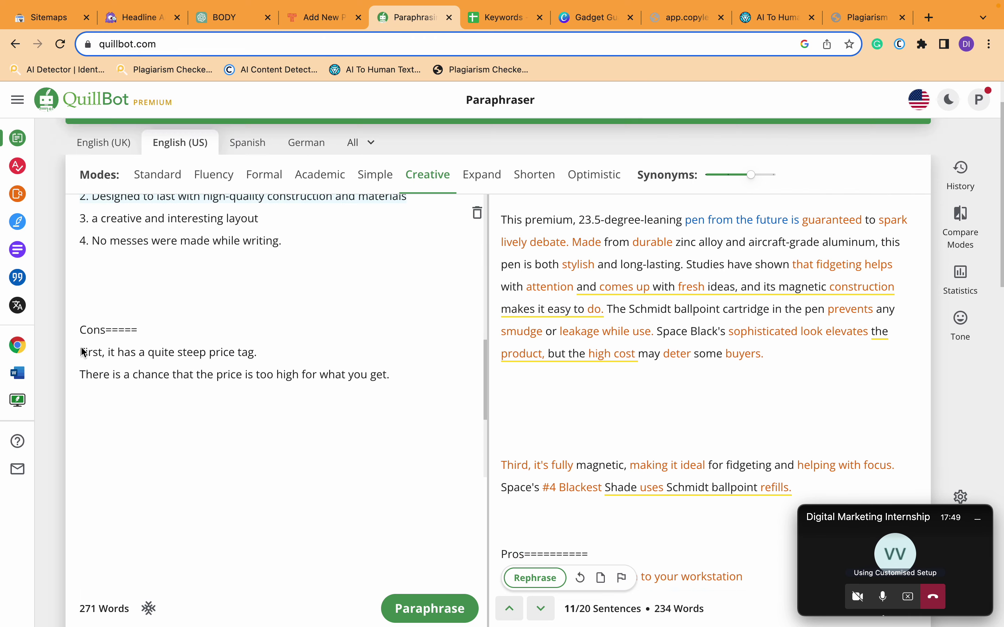
click(88, 414)
scroll(90, 413, down, 3)
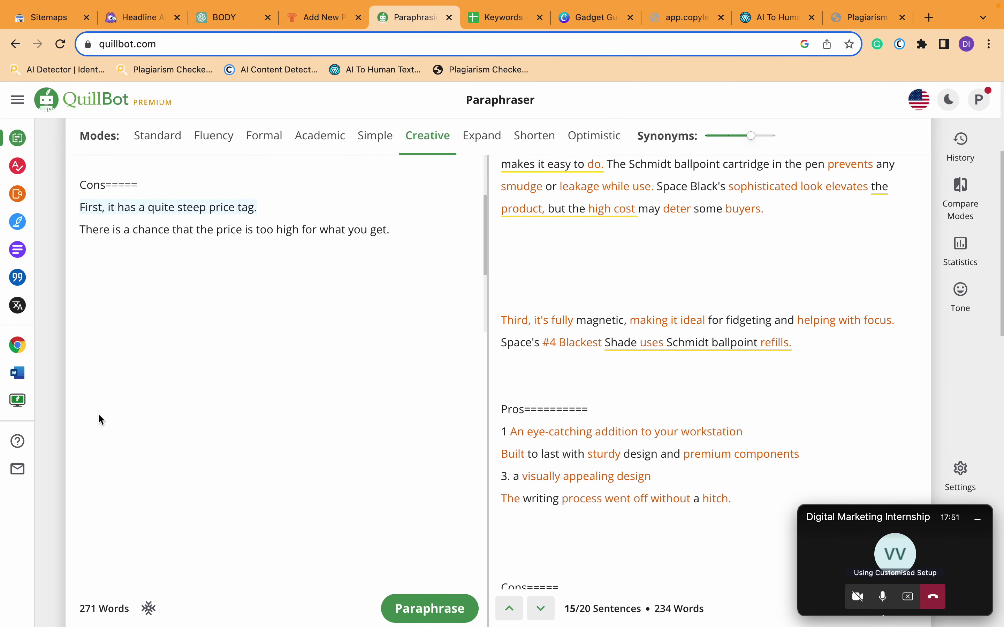
scroll(104, 306, down, 6)
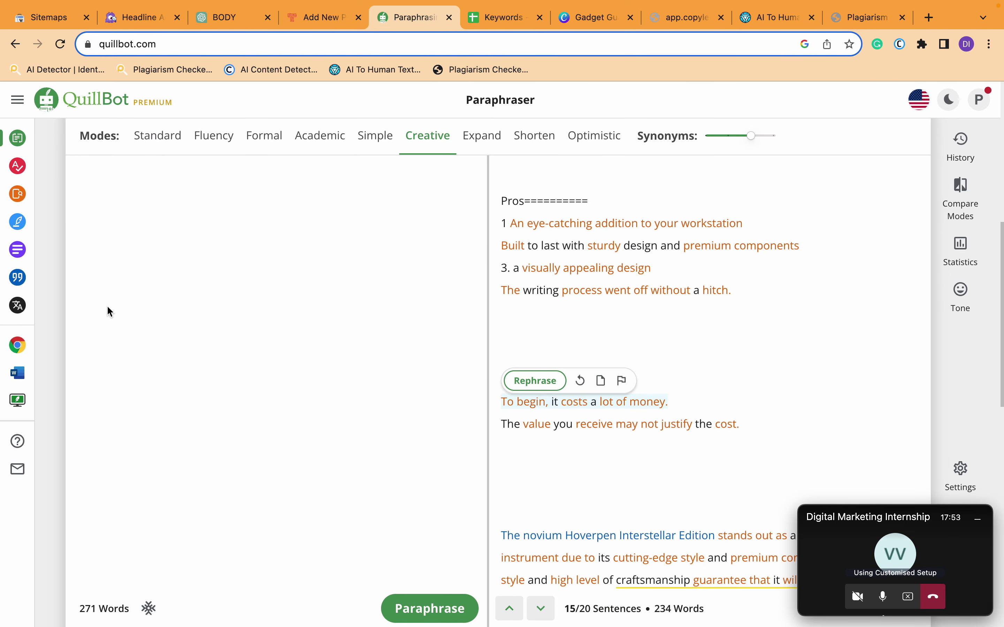
scroll(109, 323, up, 5)
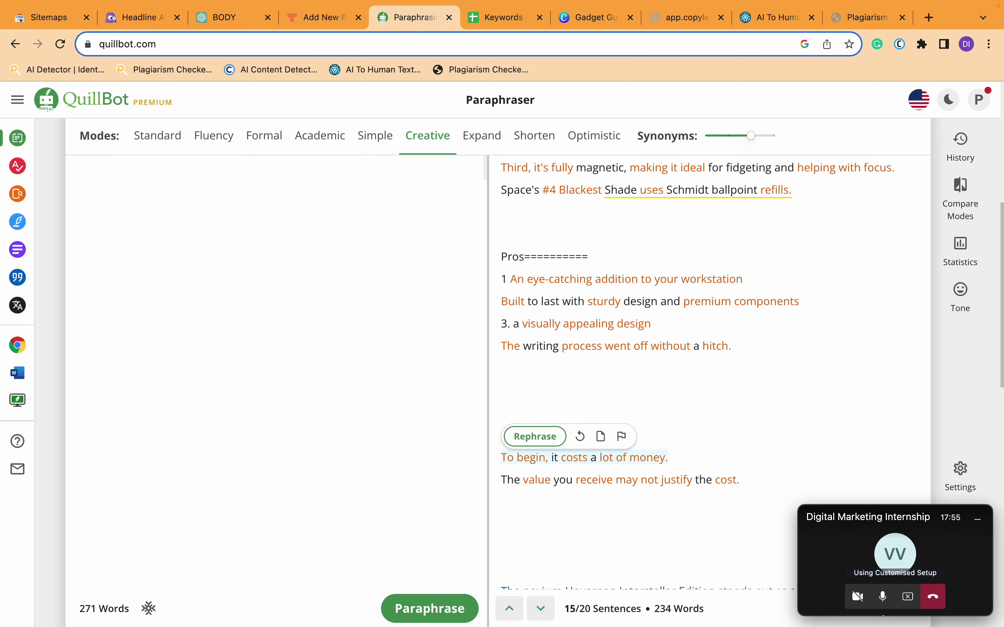
scroll(138, 294, down, 2)
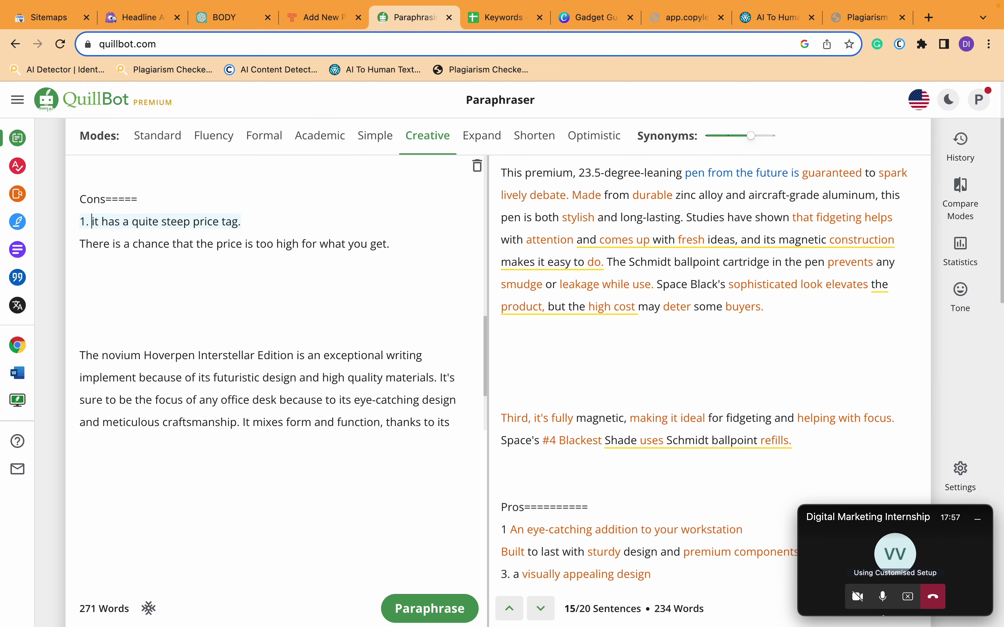
text(2.)
- Paraphrase the corrected Hoverpen text again in Creative mode
scroll(194, 237, up, 15)
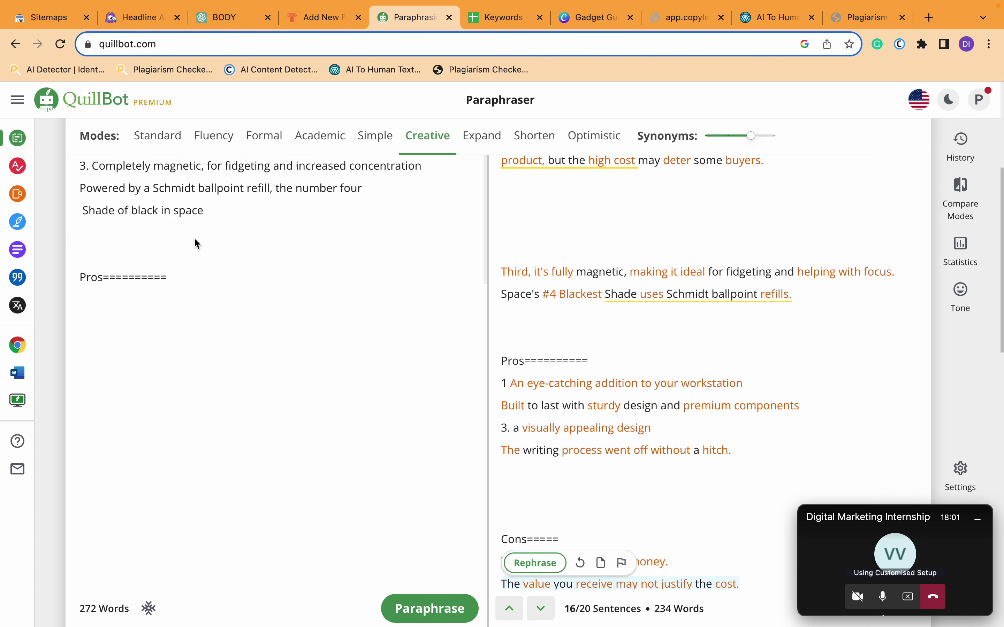
click(426, 610)
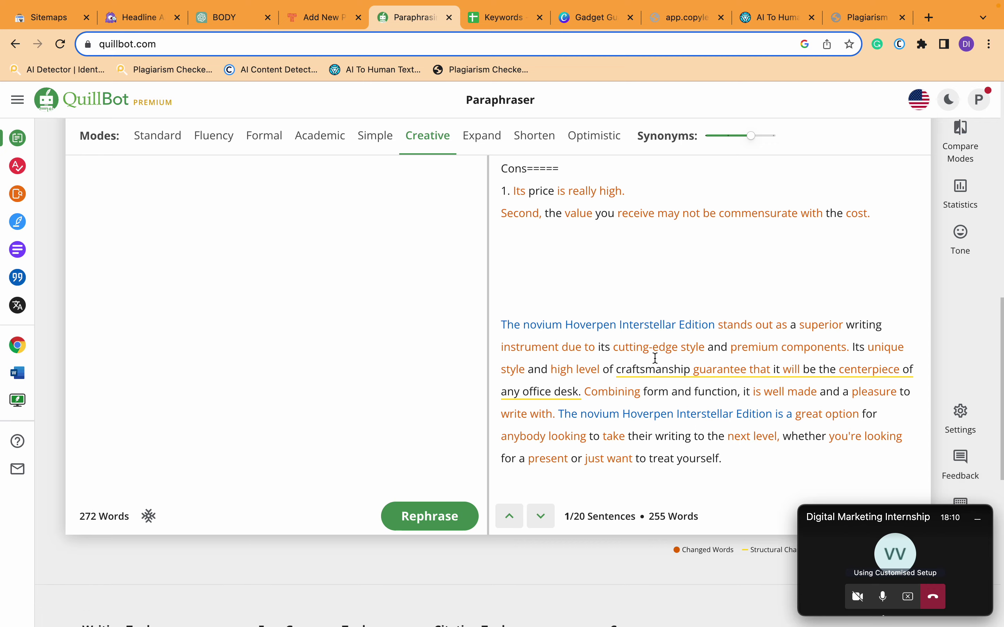
scroll(655, 358, up, 15)
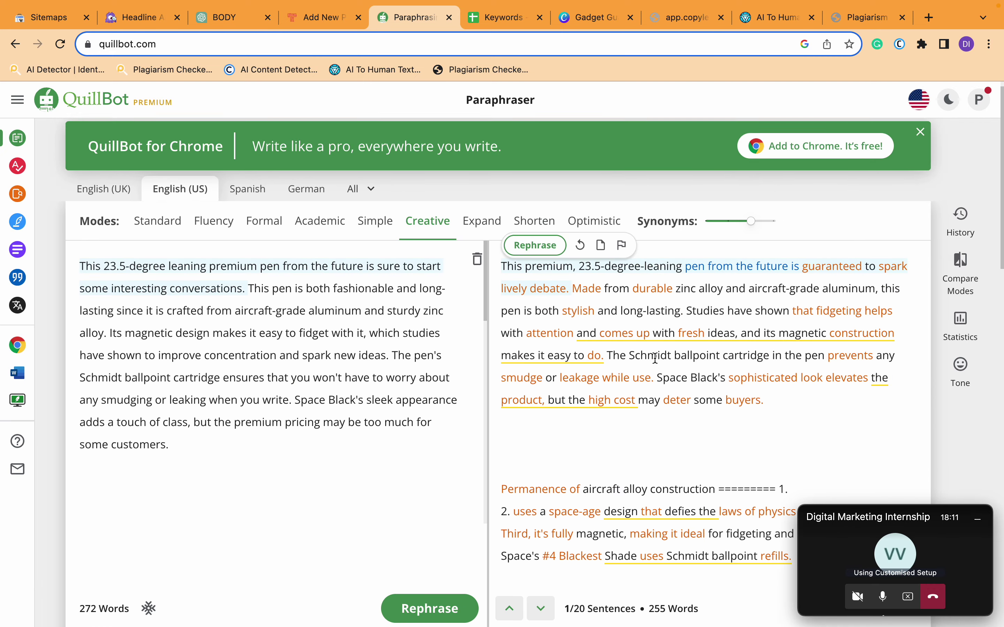
- Copy the paraphrased intro paragraph and paste it over the original Hoverpen intro paragraph in the WordPress post
drag(787, 416, 510, 284)
key(super+c)
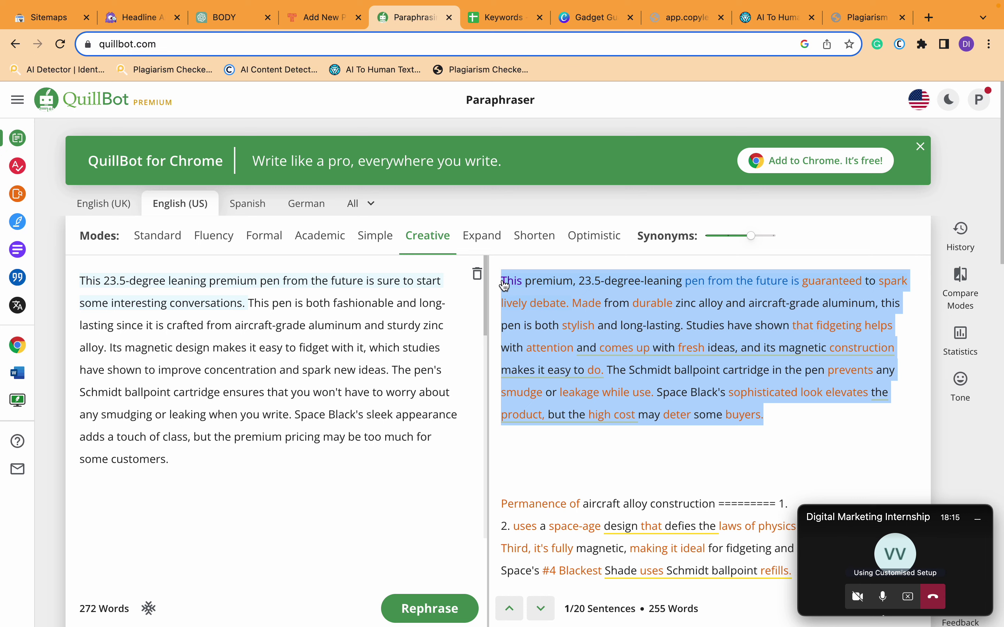
click(329, 19)
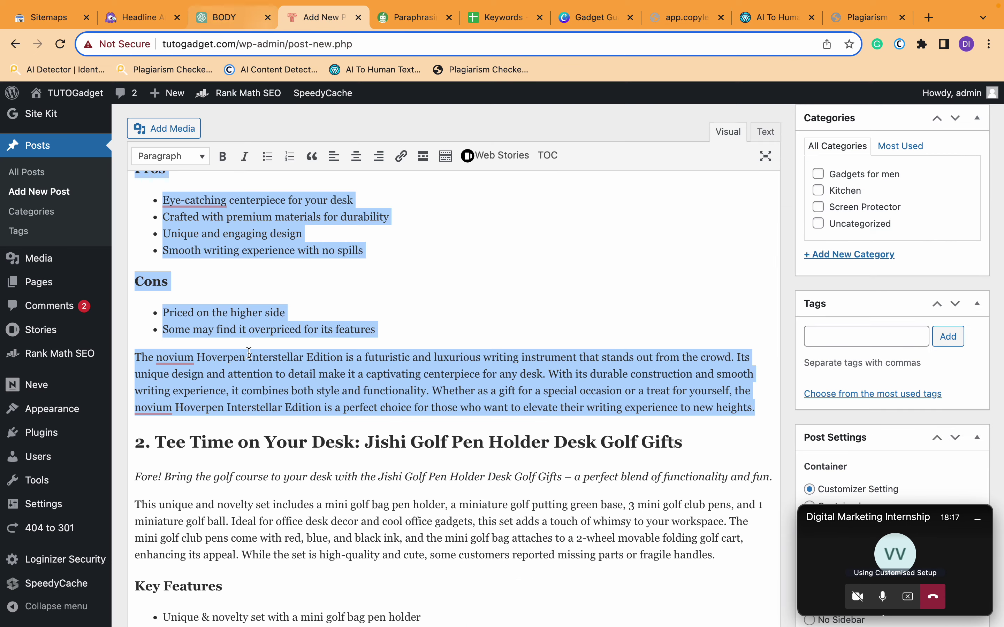
scroll(249, 353, up, 3)
scroll(249, 353, down, 2)
scroll(249, 353, down, 1)
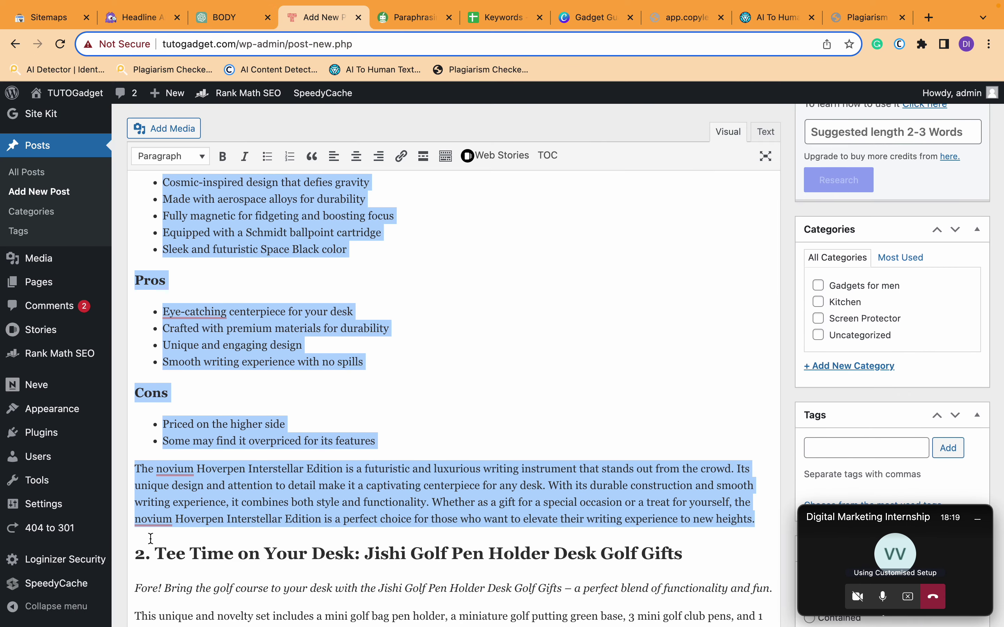
scroll(365, 547, up, 10)
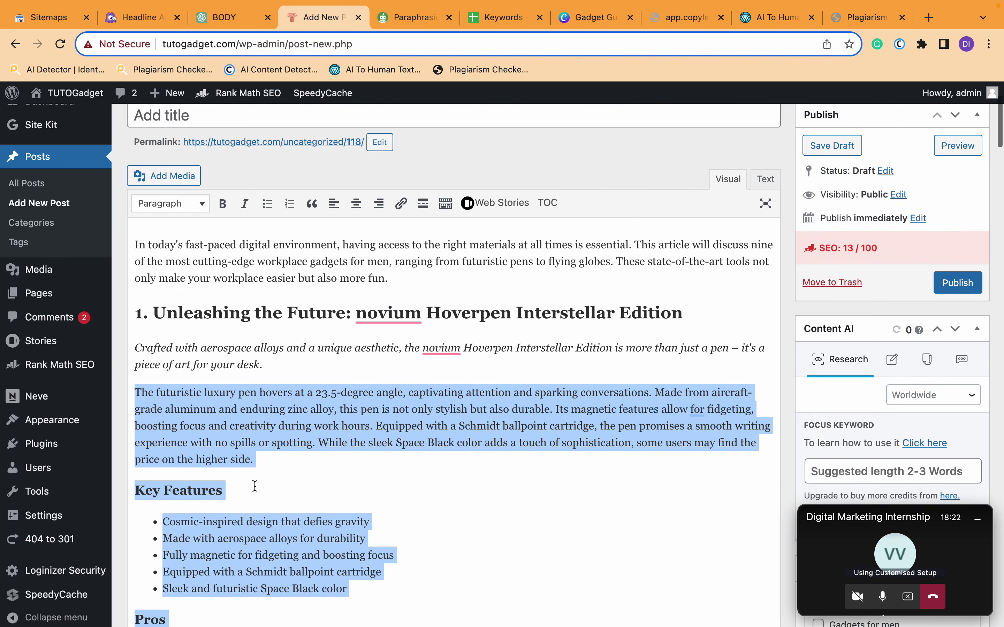
drag(275, 456, 137, 395)
key(super+v)
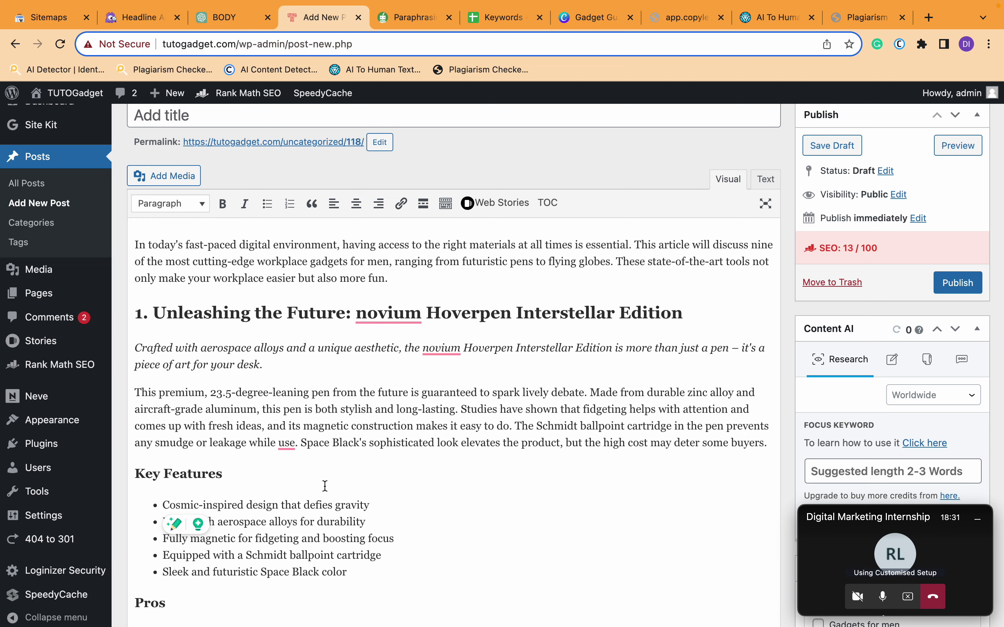
- Look through the remaining gadget sections of the post down to the conclusion and the Rank Math SEO settings
scroll(324, 486, down, 20)
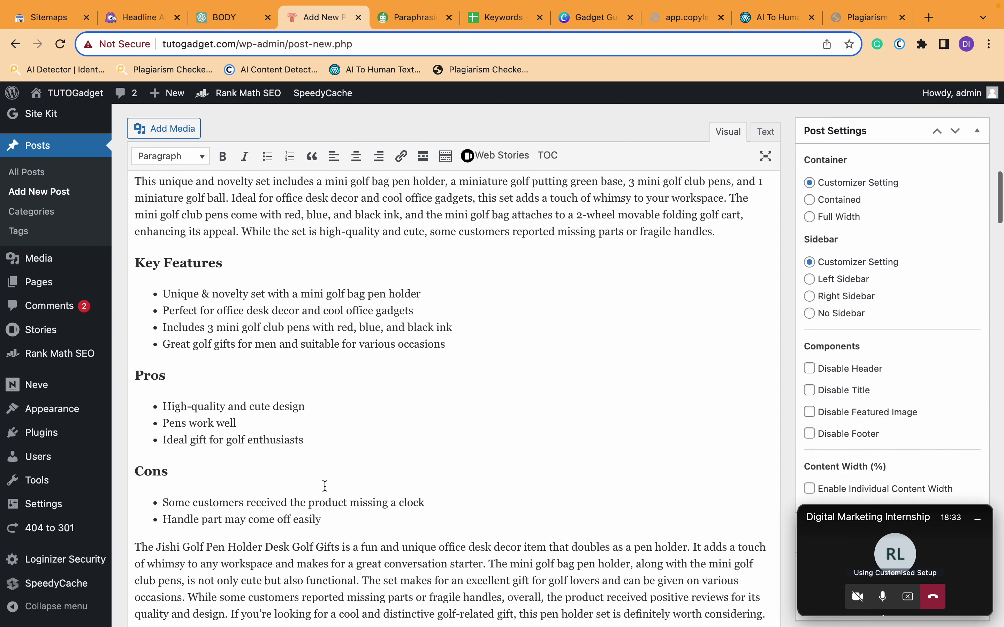
scroll(325, 486, up, 15)
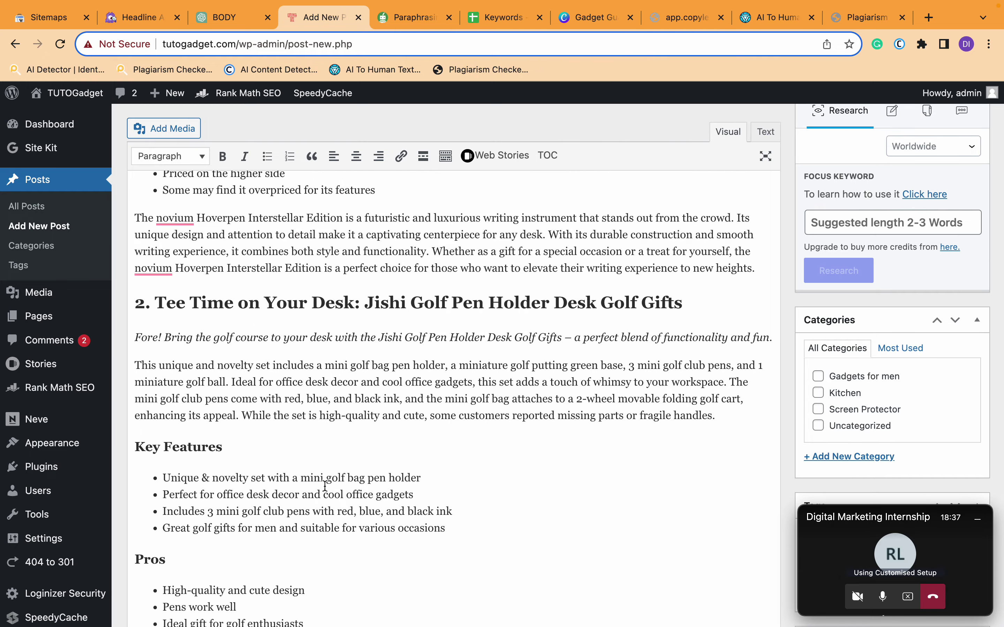
scroll(124, 503, down, 20)
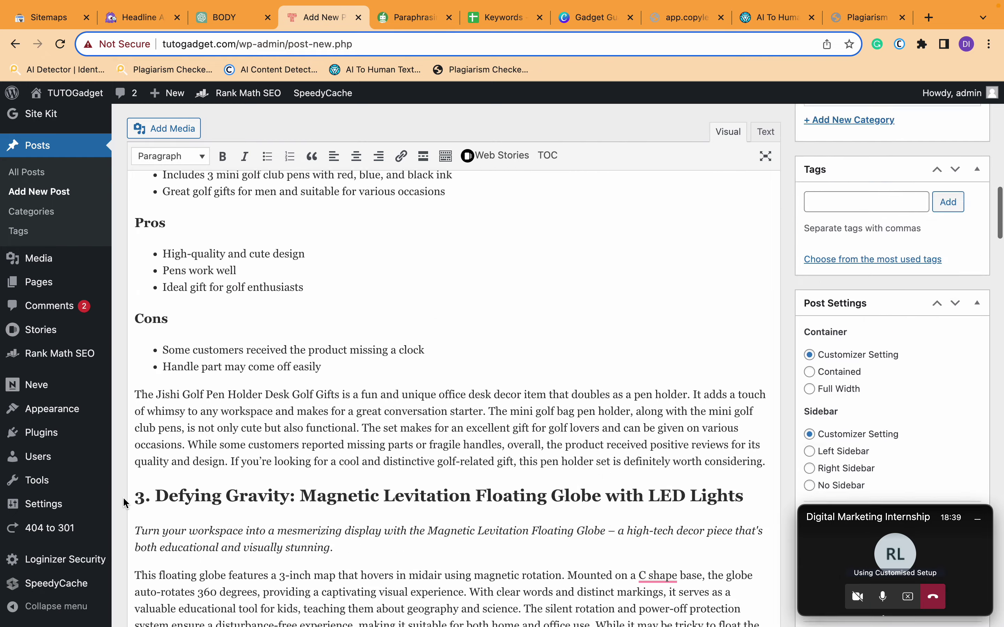
scroll(124, 503, down, 20)
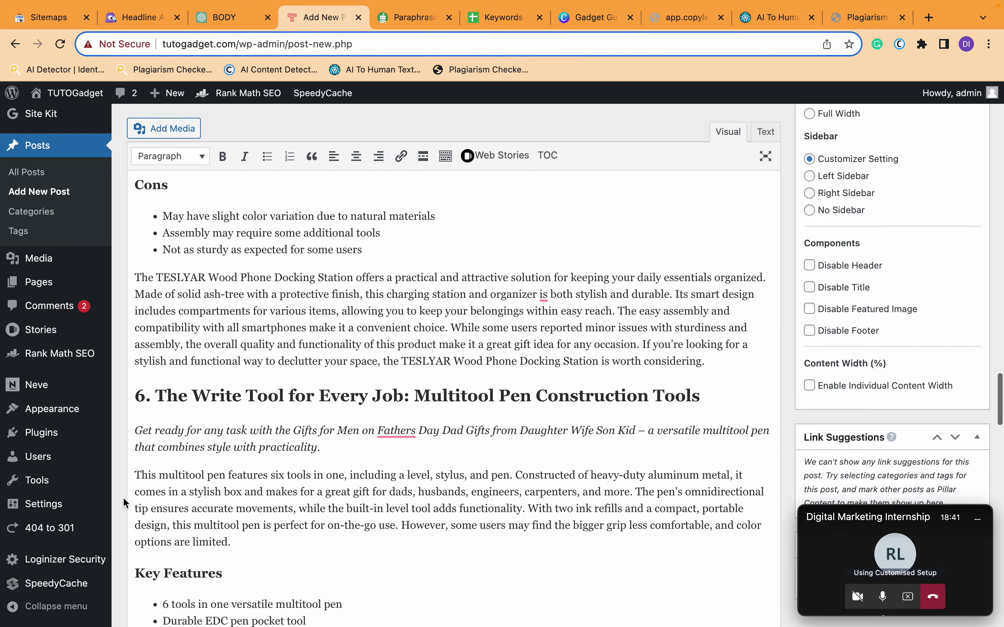
scroll(124, 503, down, 10)
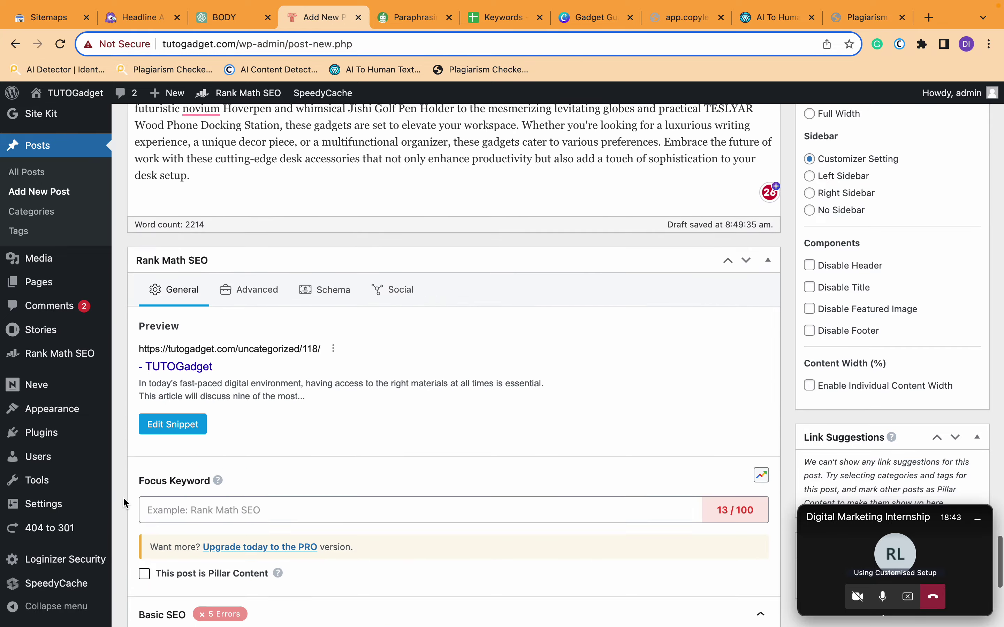
scroll(126, 503, up, 5)
scroll(125, 503, up, 20)
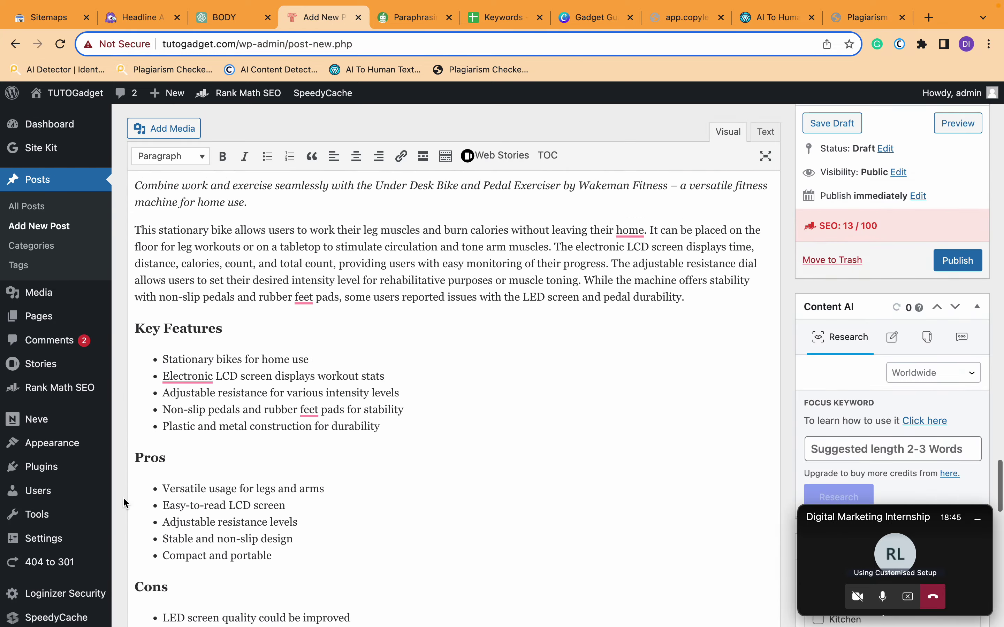
scroll(124, 503, down, 3)
- Correct "use" to "used" in the Hoverpen intro paragraph of the post
scroll(124, 503, up, 15)
scroll(125, 503, up, 20)
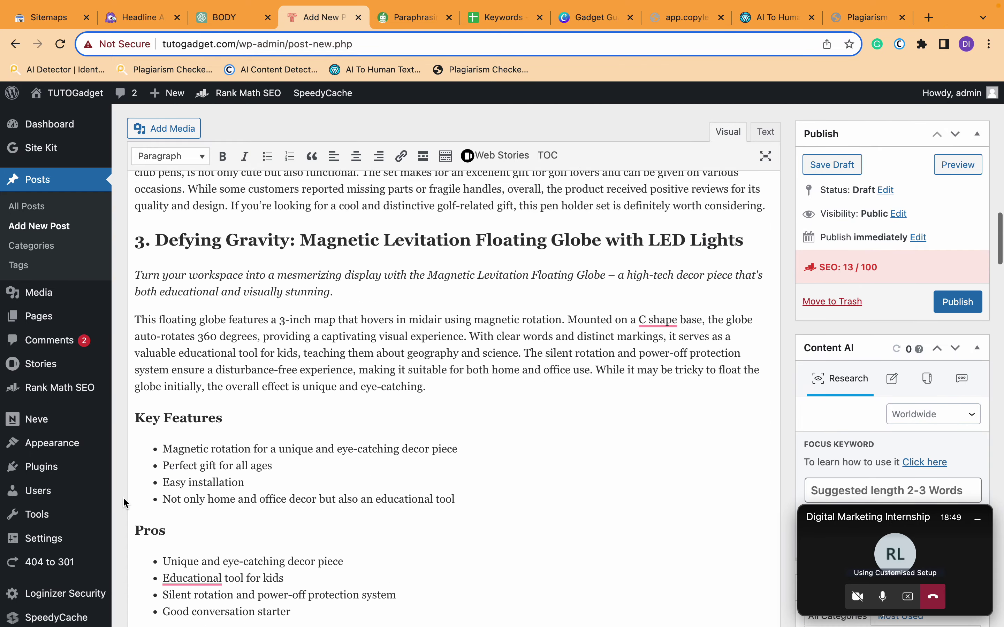
scroll(124, 502, up, 10)
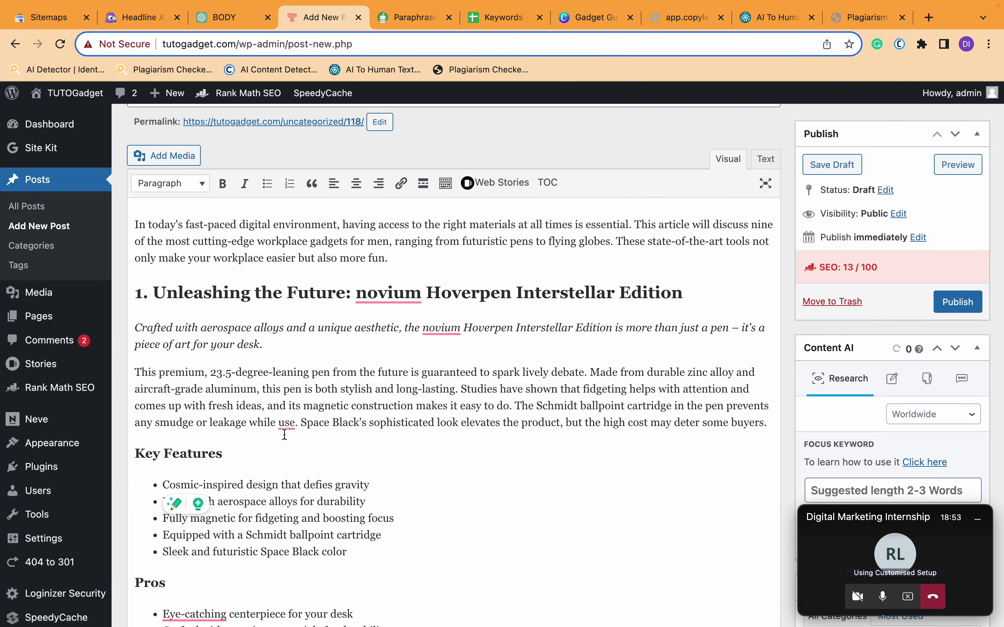
click(292, 448)
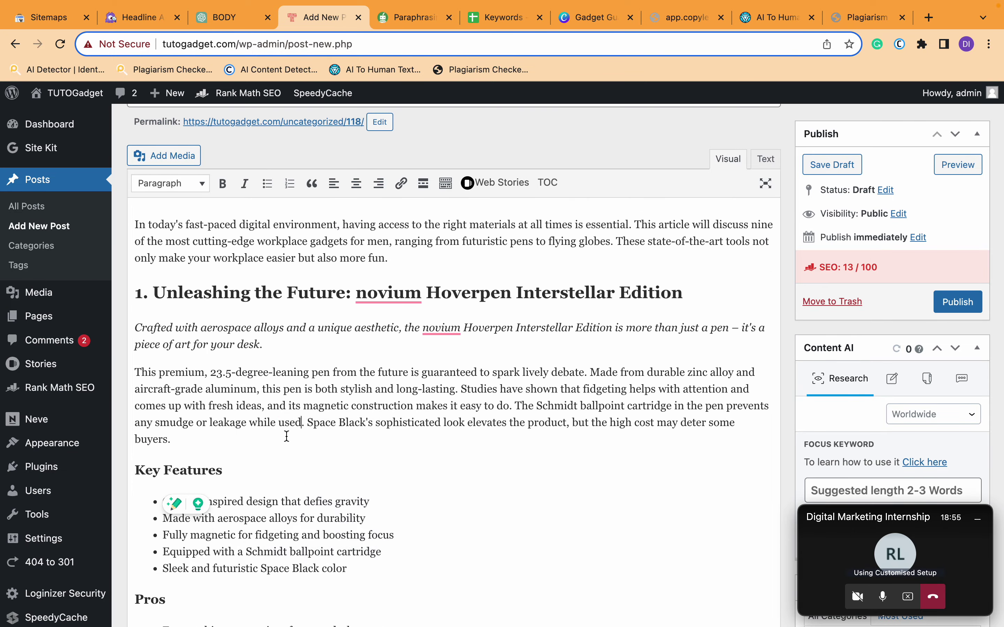
- Copy the paraphrased Hoverpen feature lines from QuillBot and paste them over the Key Features bullets in the WordPress post
click(419, 17)
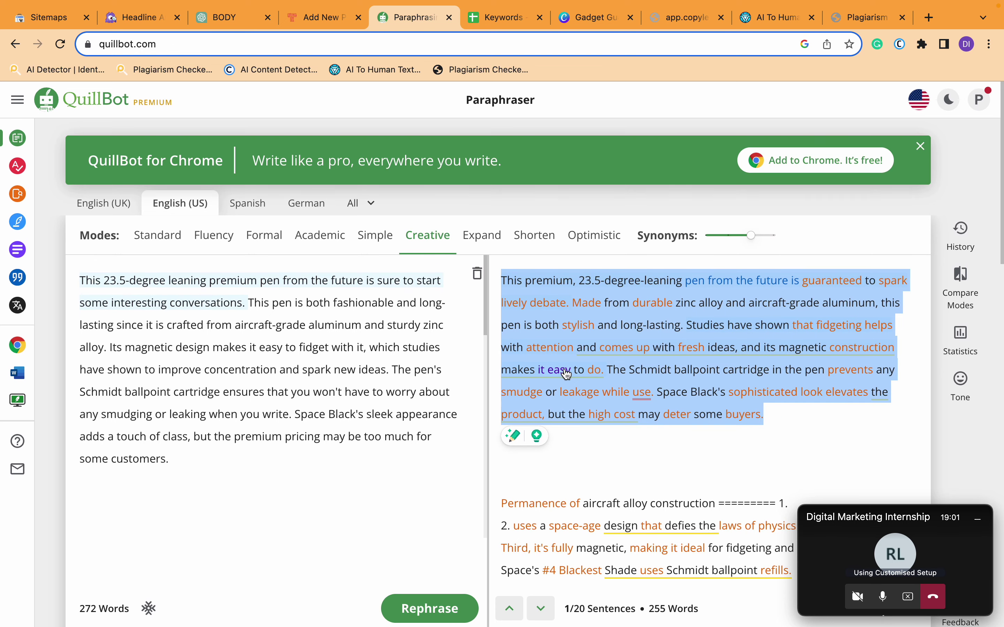
scroll(567, 374, down, 5)
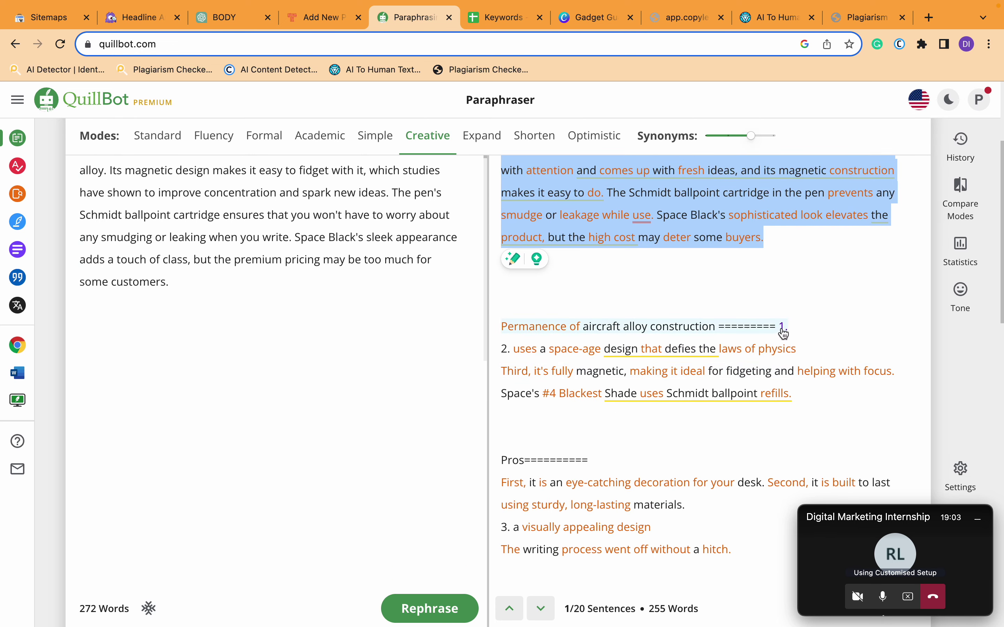
click(798, 366)
click(745, 394)
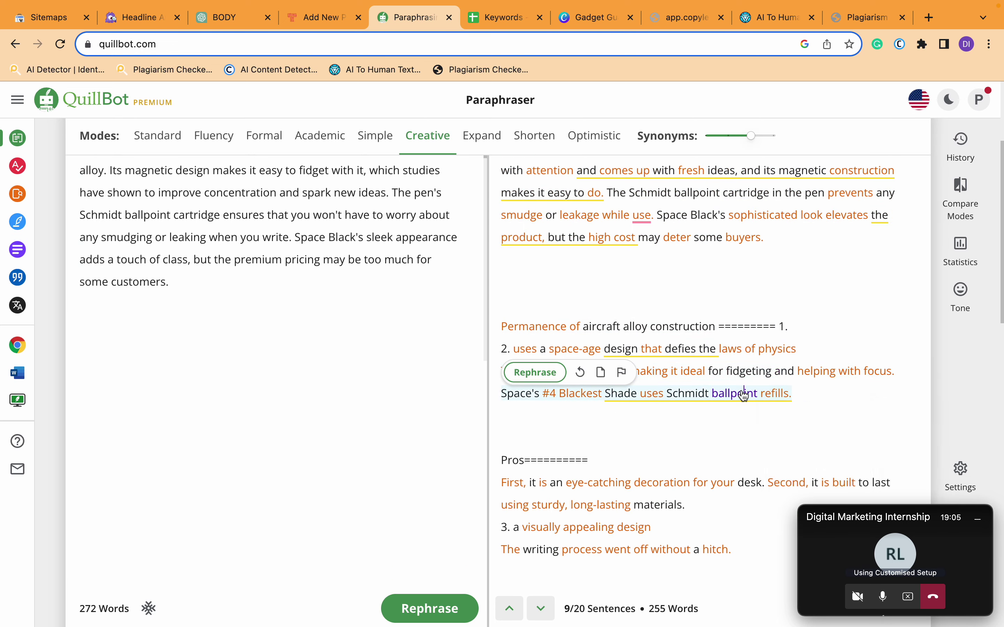
mouse_move(818, 392)
mouse_down()
mouse_move(784, 370)
mouse_move(782, 334)
mouse_up()
key(super+c)
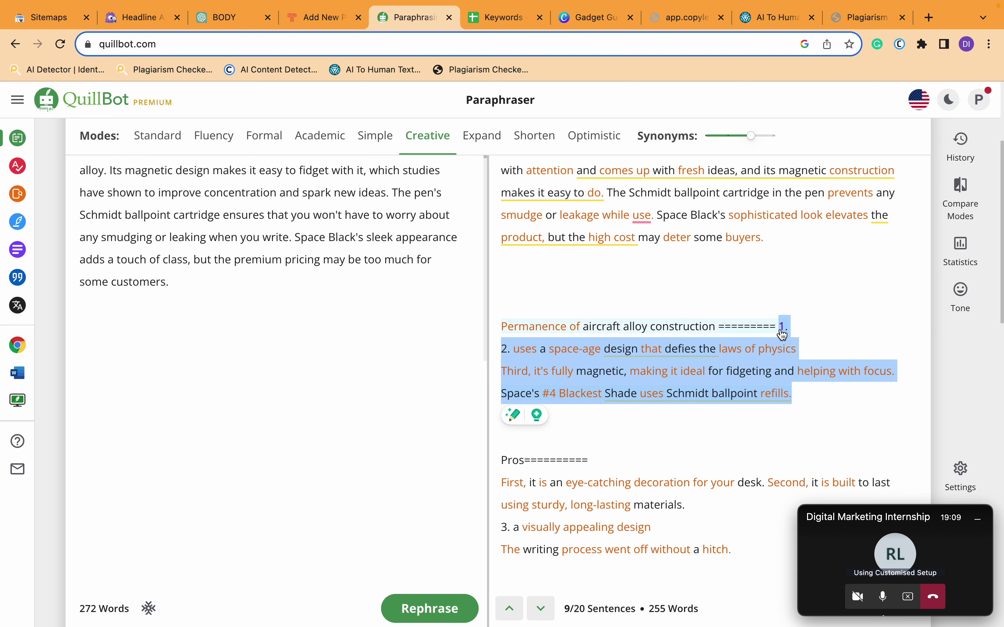
click(323, 18)
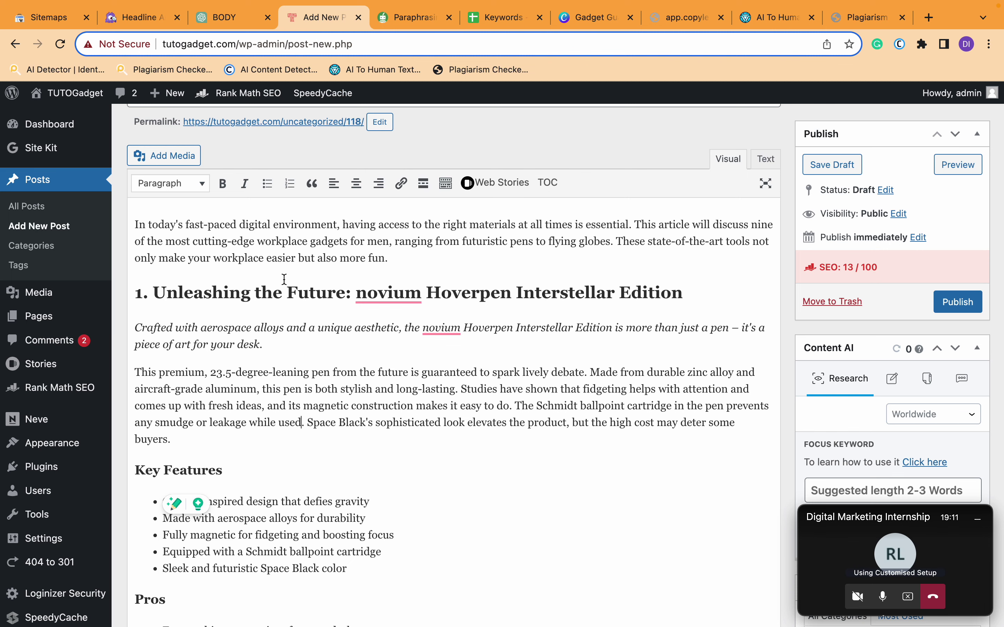
scroll(276, 448, down, 3)
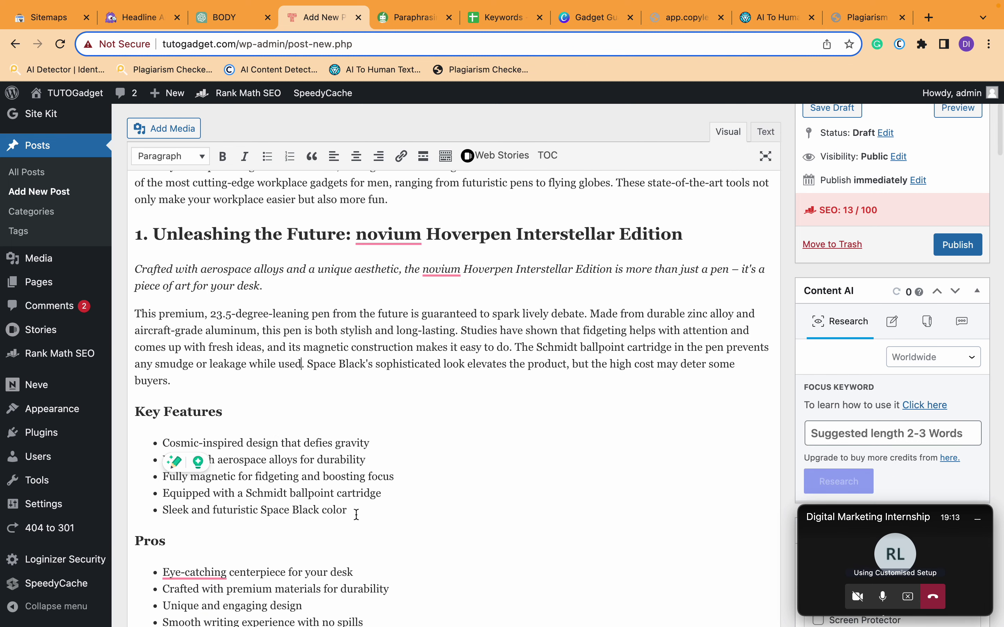
scroll(352, 516, down, 1)
drag(352, 496, 154, 429)
key(super+v)
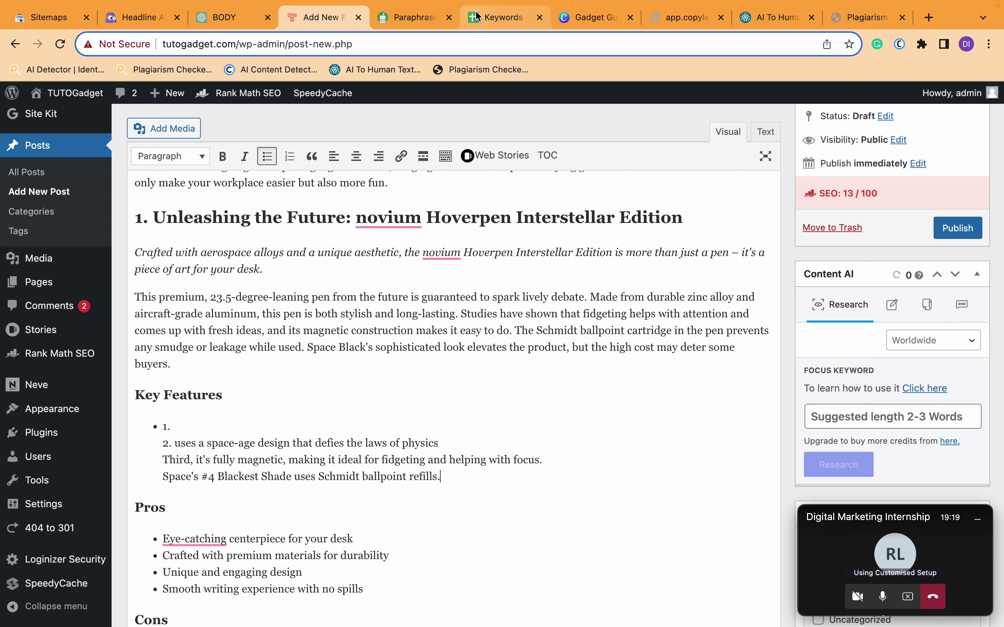
- Copy "aircraft alloy construction" from the QuillBot output and insert it as the first Key Features line in the WordPress post
click(418, 22)
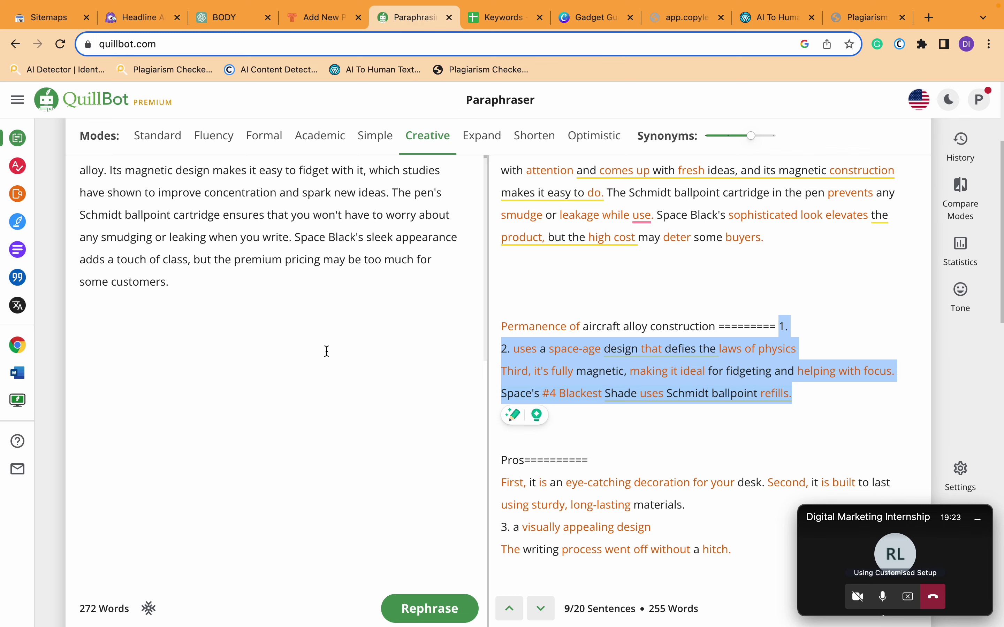
scroll(341, 393, down, 10)
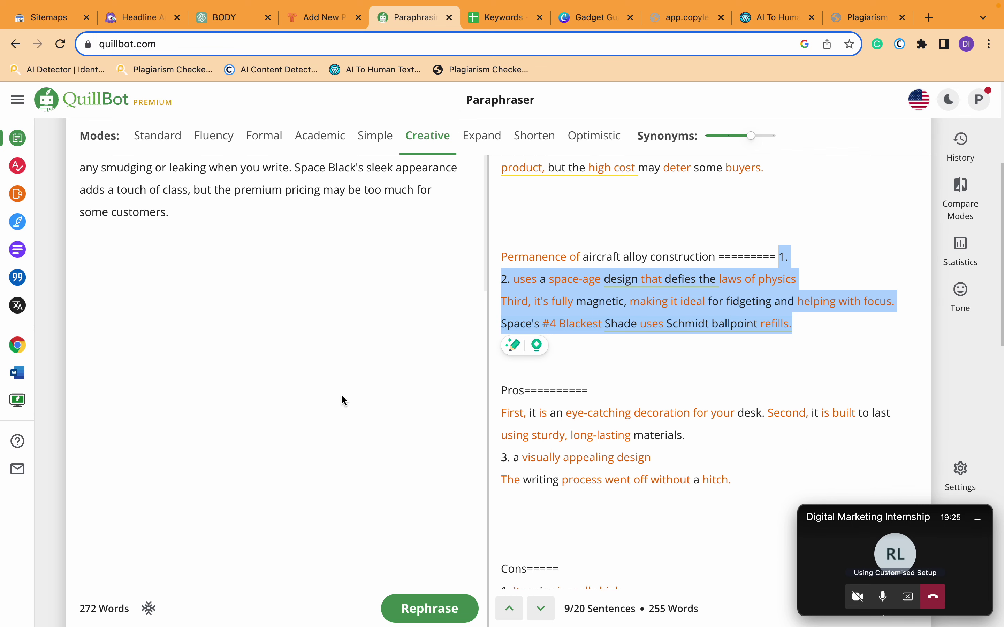
scroll(341, 393, up, 10)
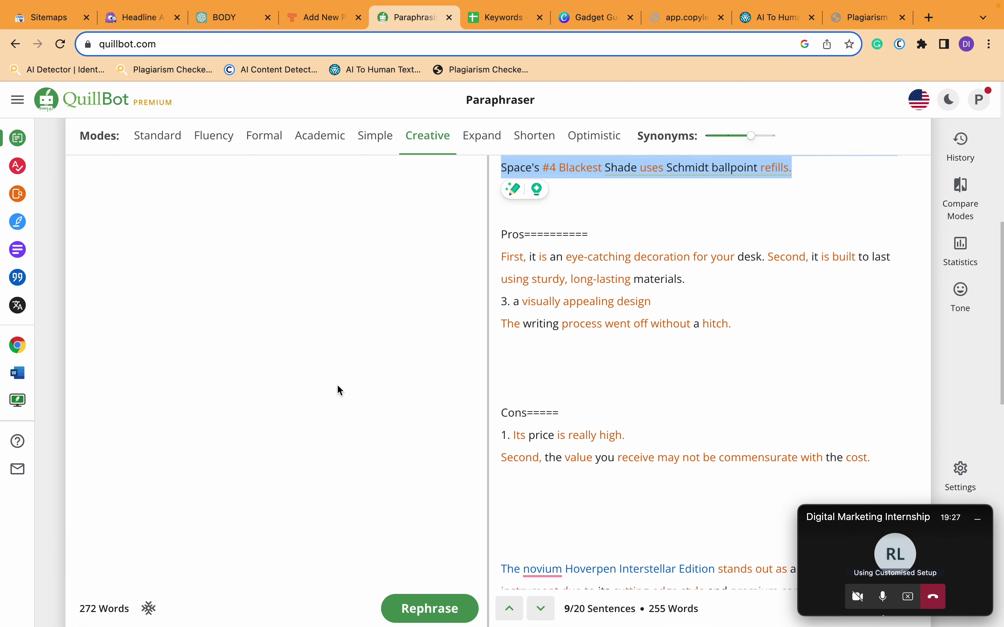
scroll(319, 273, down, 5)
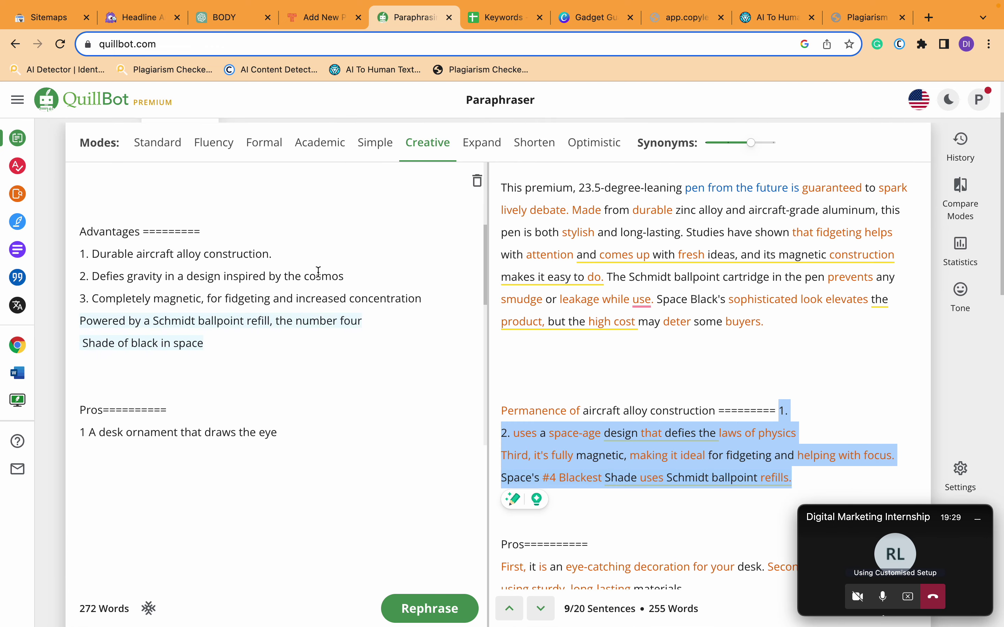
click(107, 251)
triple_click(155, 253)
click(191, 253)
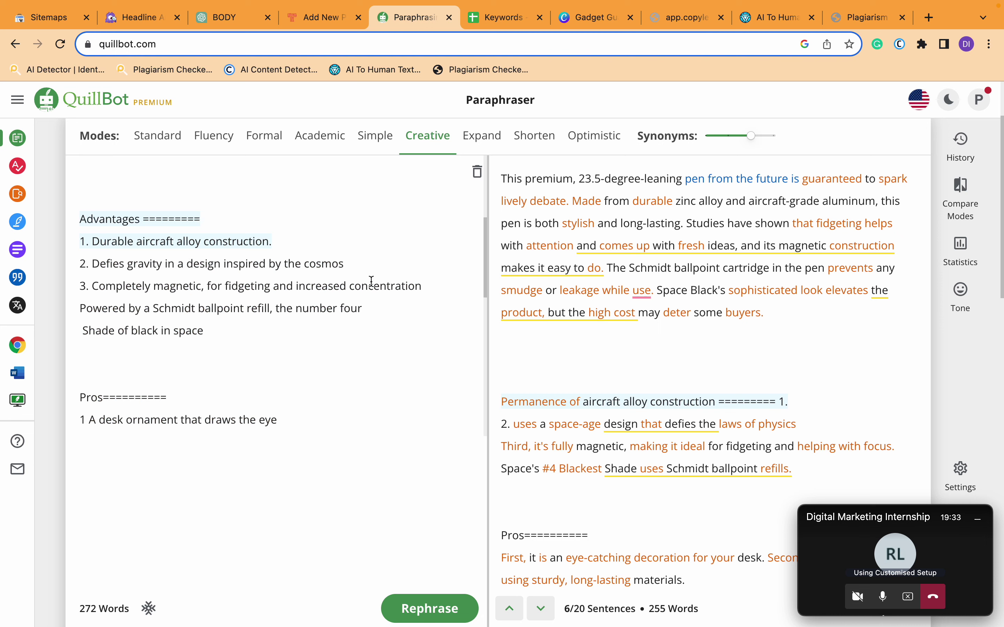
mouse_move(600, 409)
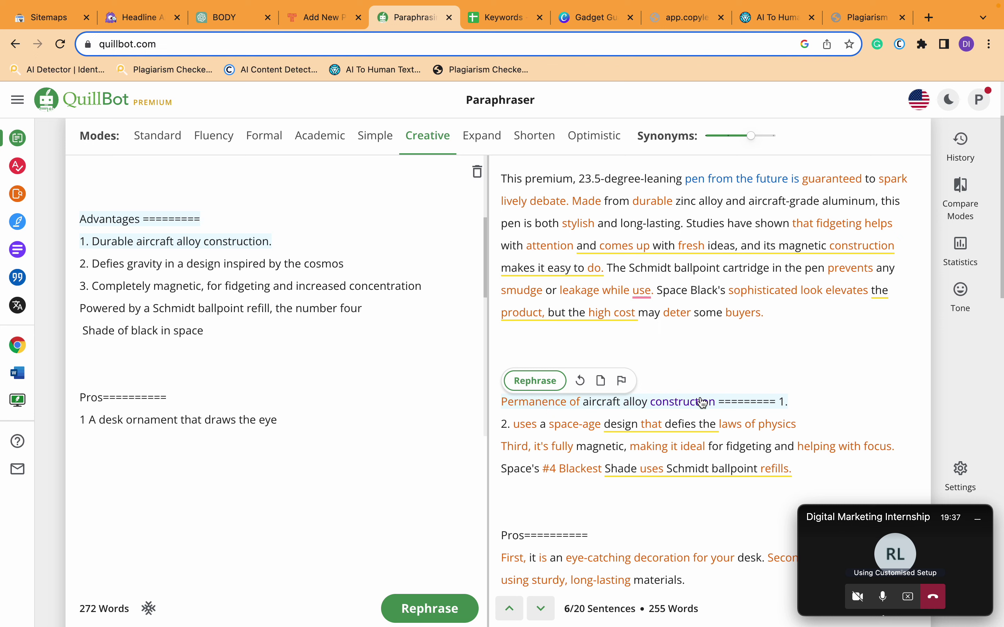
drag(718, 403, 587, 410)
key(super+c)
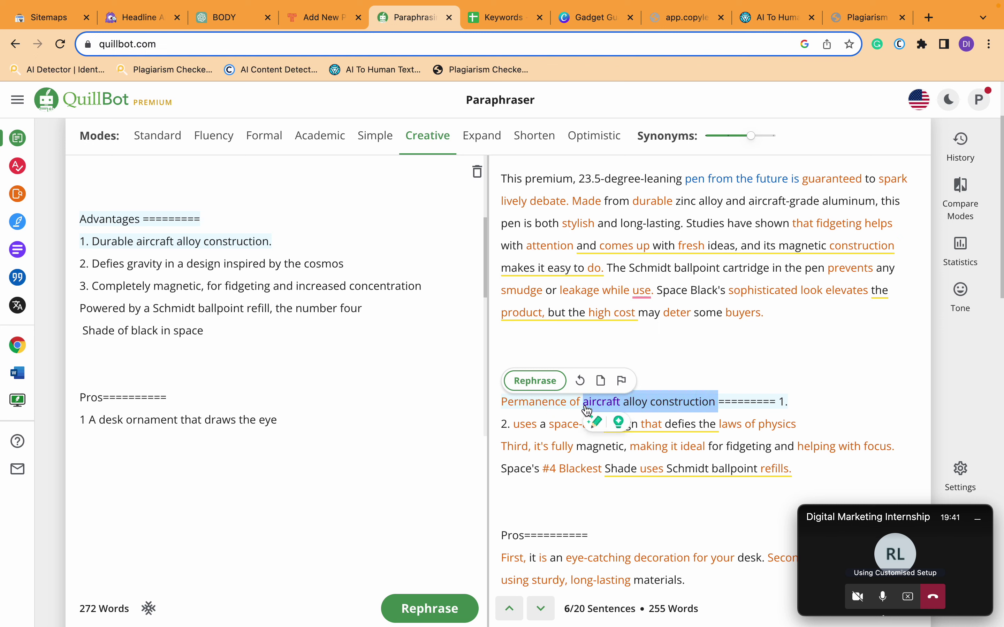
click(340, 19)
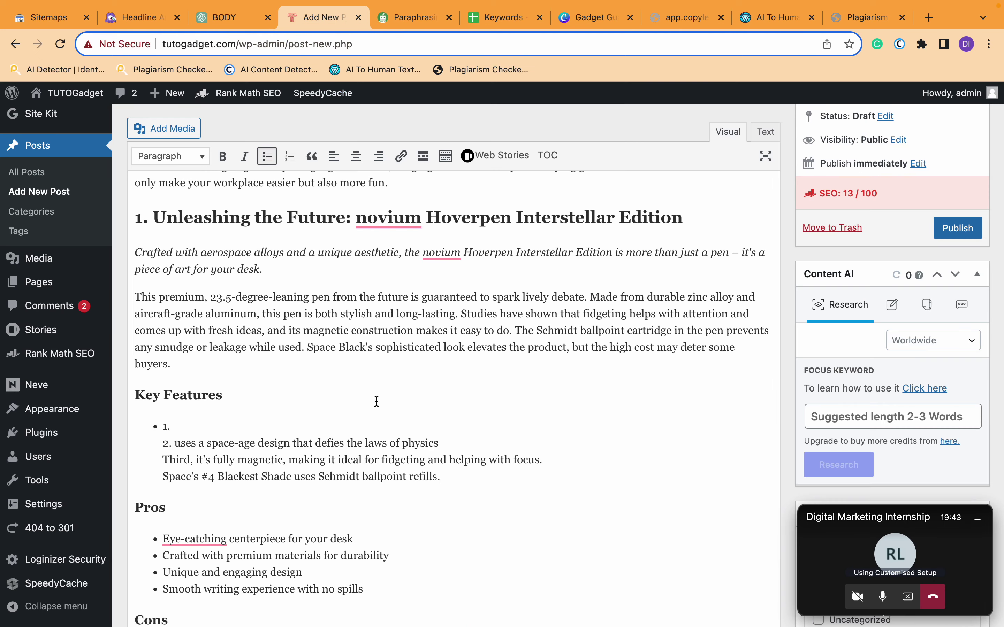
click(203, 425)
key(super+v)
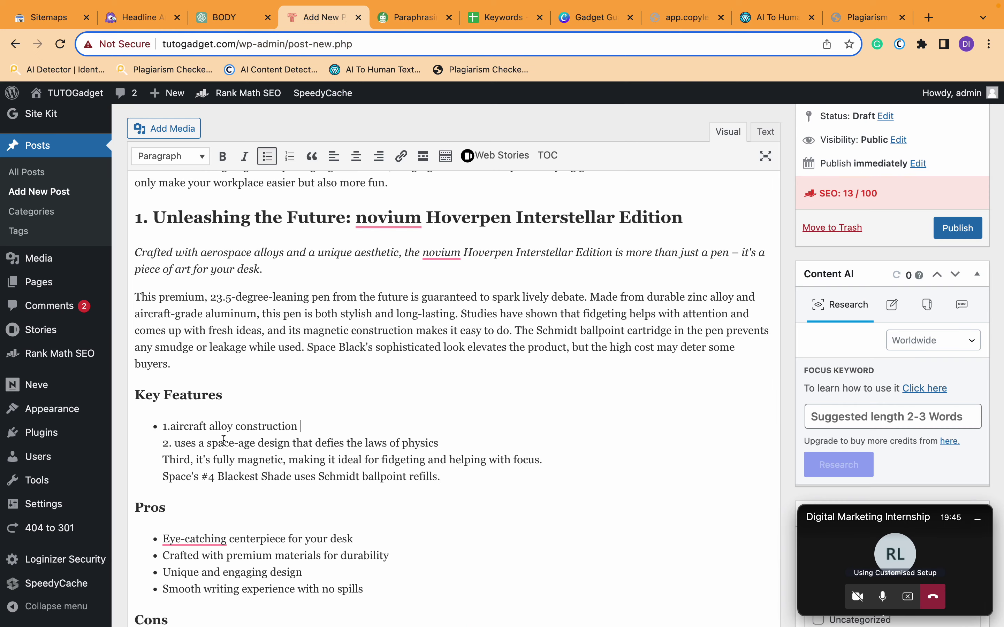
- Capitalize the first words of the first two Key Features lines to "Aircraft" and "Uses"
click(175, 426)
key(BackSpace)
text(A)
click(185, 444)
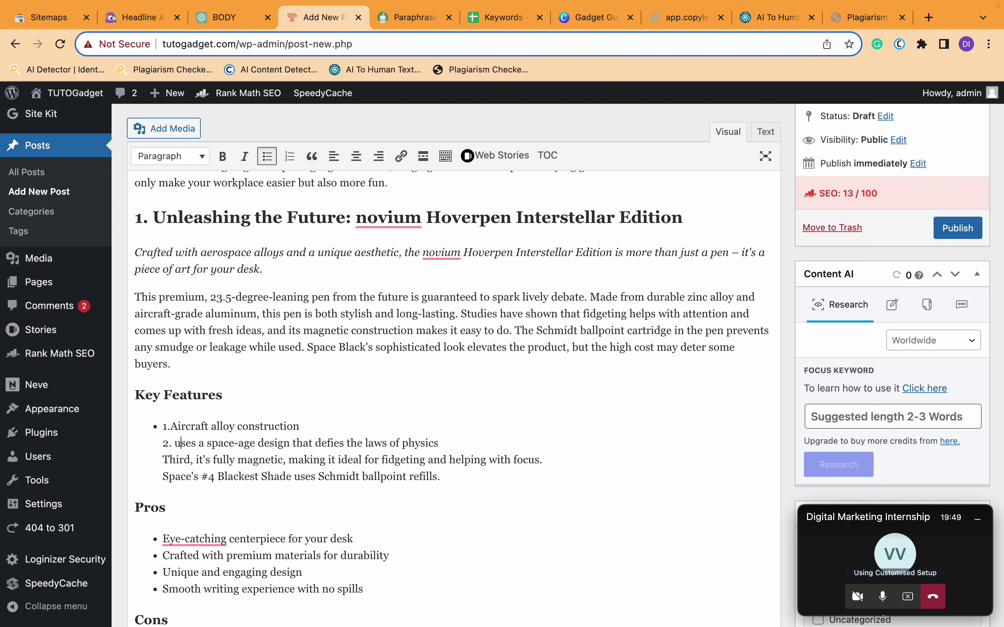
key(BackSpace)
text(U)
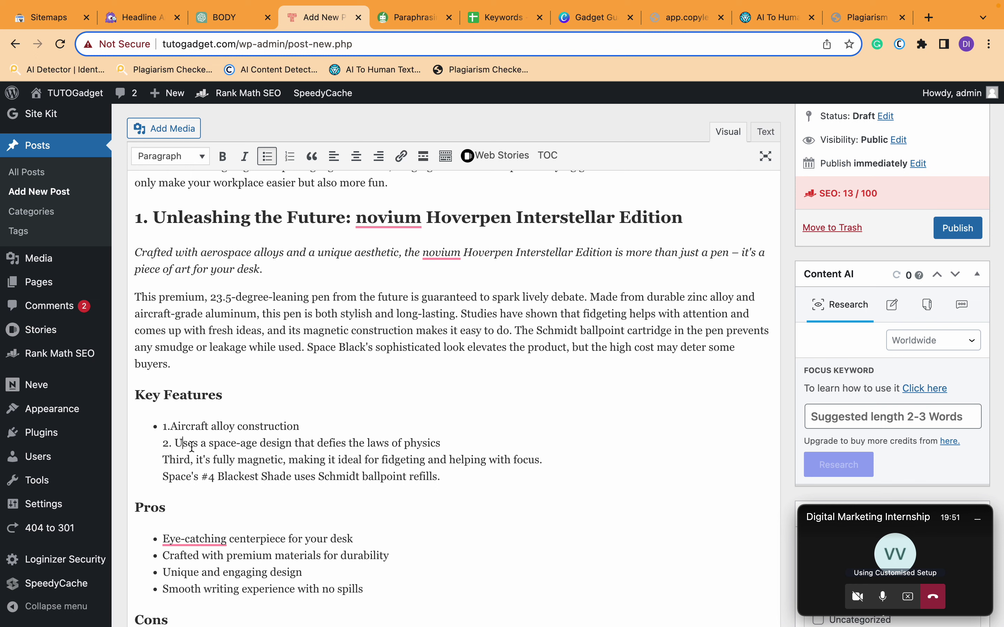
- Replace the Key Features bullet with a numbered list, making the aircraft alloy and space-age design lines items 1 and 2
click(164, 427)
key(BackSpace)
scroll(456, 331, up, 5)
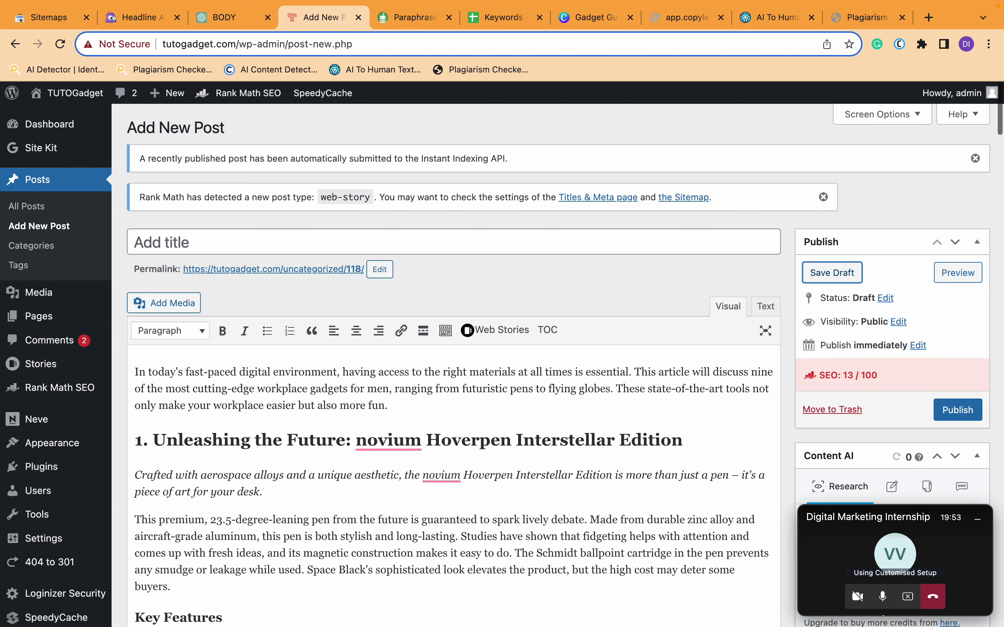
scroll(455, 527, down, 7)
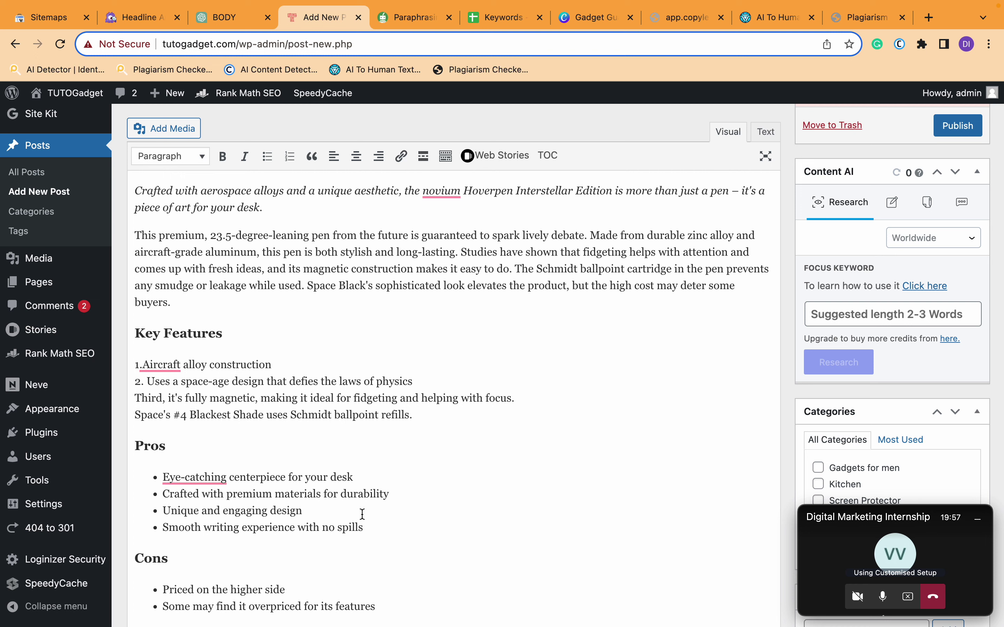
click(143, 365)
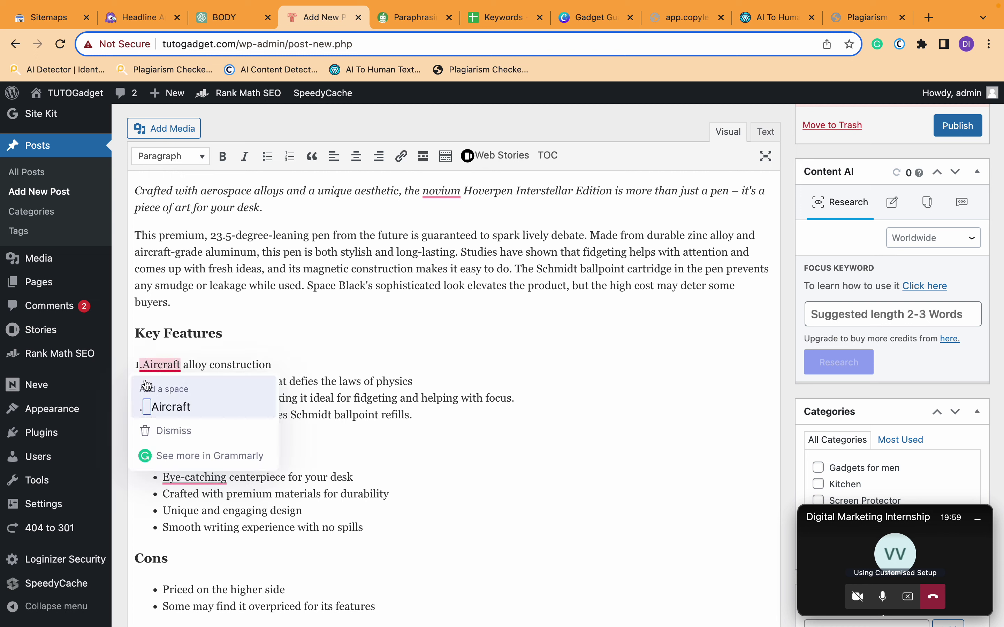
click(147, 385)
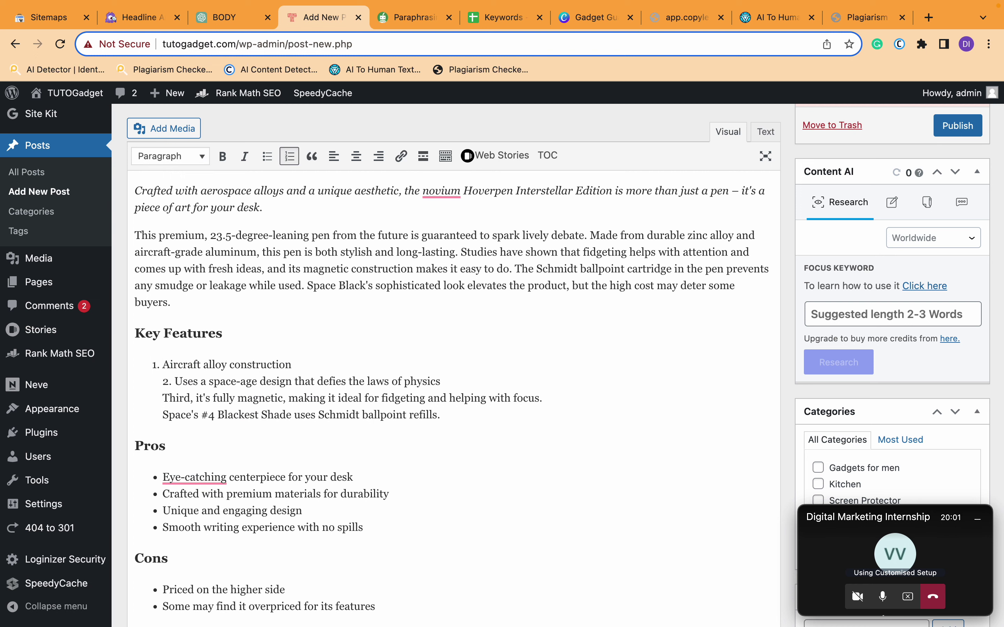
drag(175, 382, 312, 361)
key(Return)
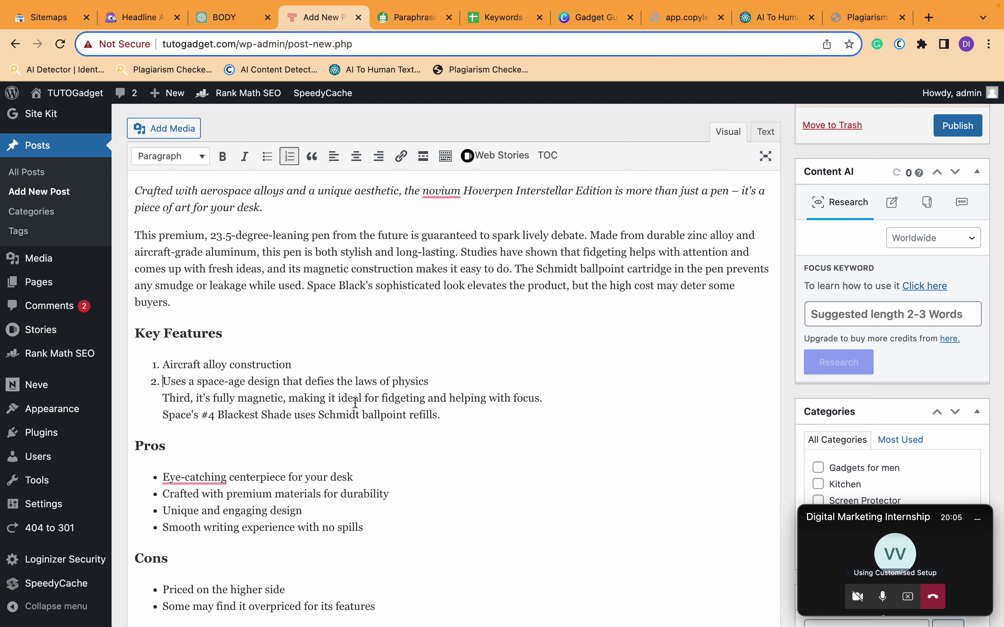
- Make the fully magnetic line item 3 of Key Features, dropping "Third," so it starts with "It's"
drag(199, 399, 461, 377)
key(Return)
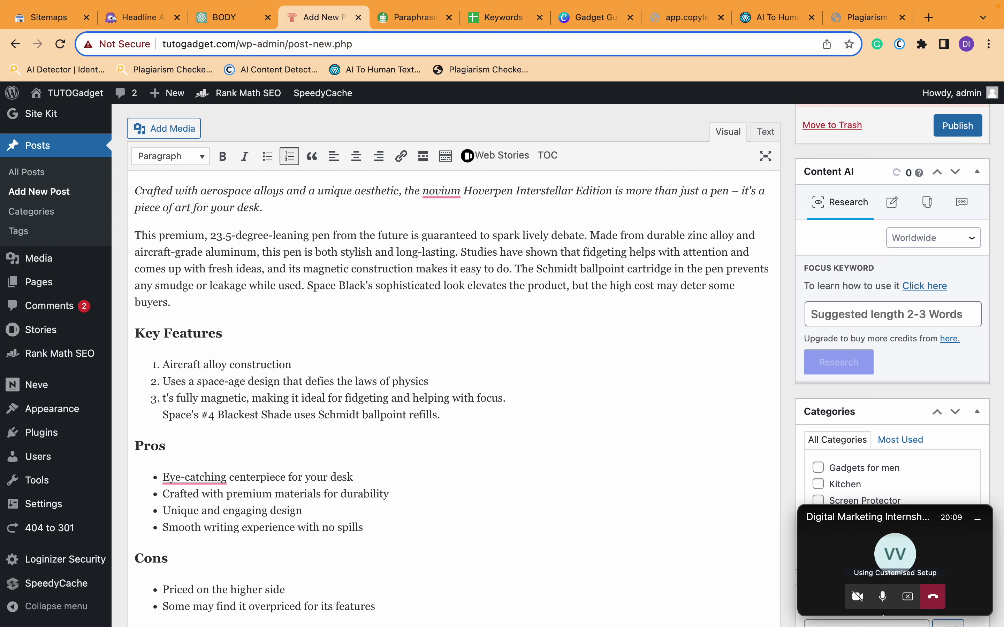
text(I)
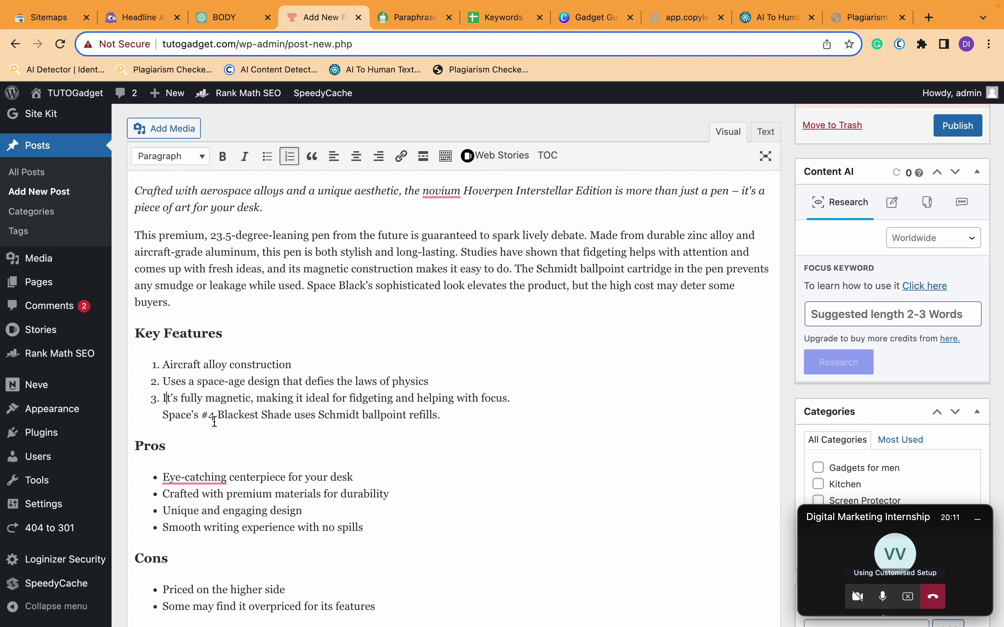
- Delete "Space's #4" from the last Key Features line and make "Blackest Shade uses Schmidt ballpoint refills." item 4
key(BackSpace)
key(BackSpace)
key(BackSpace)
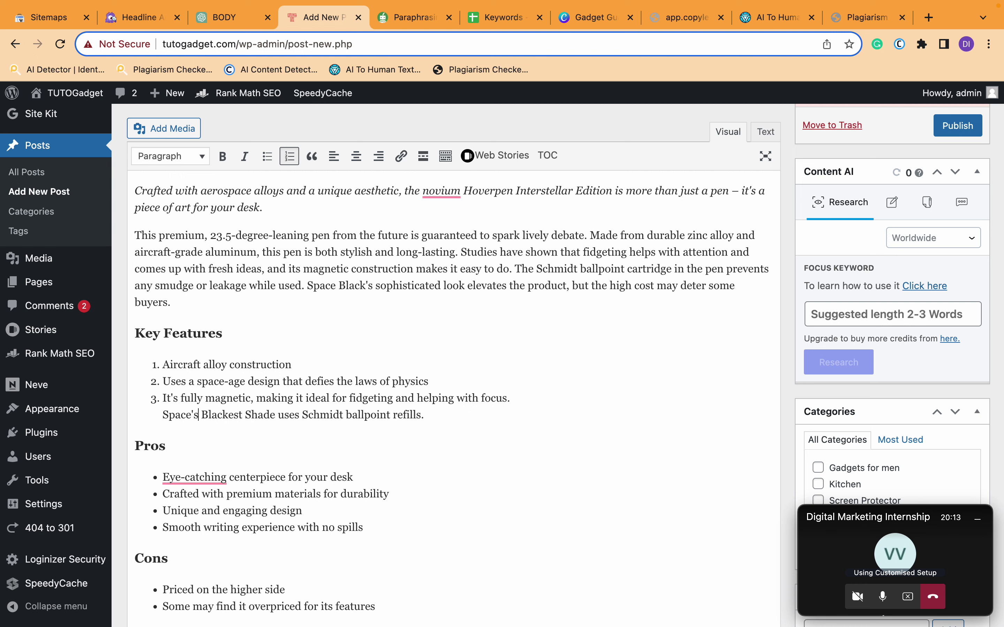
key(BackSpace)
key(BackSpace)
key(BackSpace)
key(BackSpace)
key(BackSpace)
key(BackSpace)
key(BackSpace)
key(BackSpace)
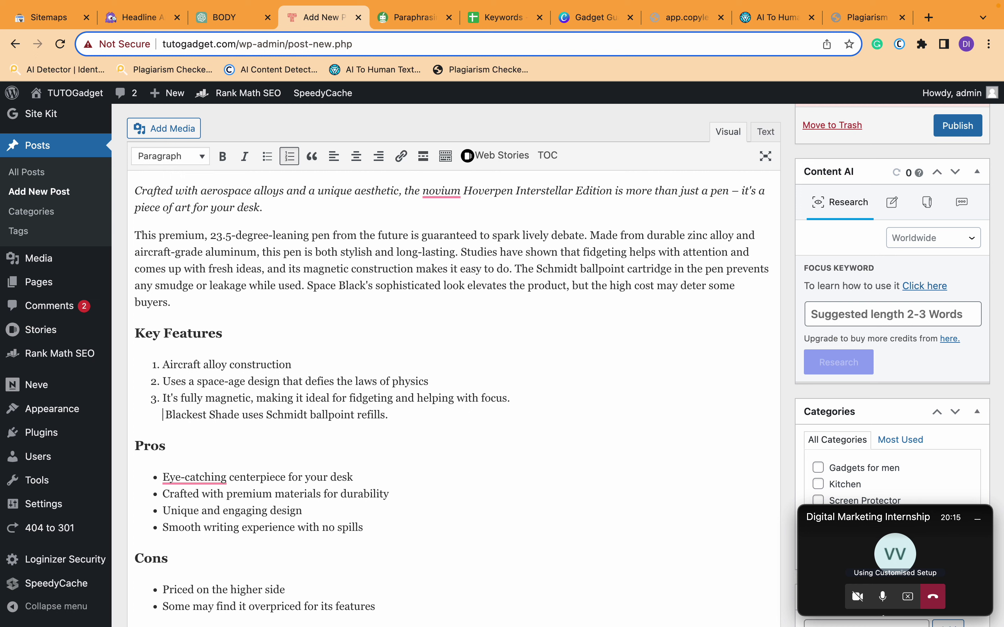
key(BackSpace)
key(Return)
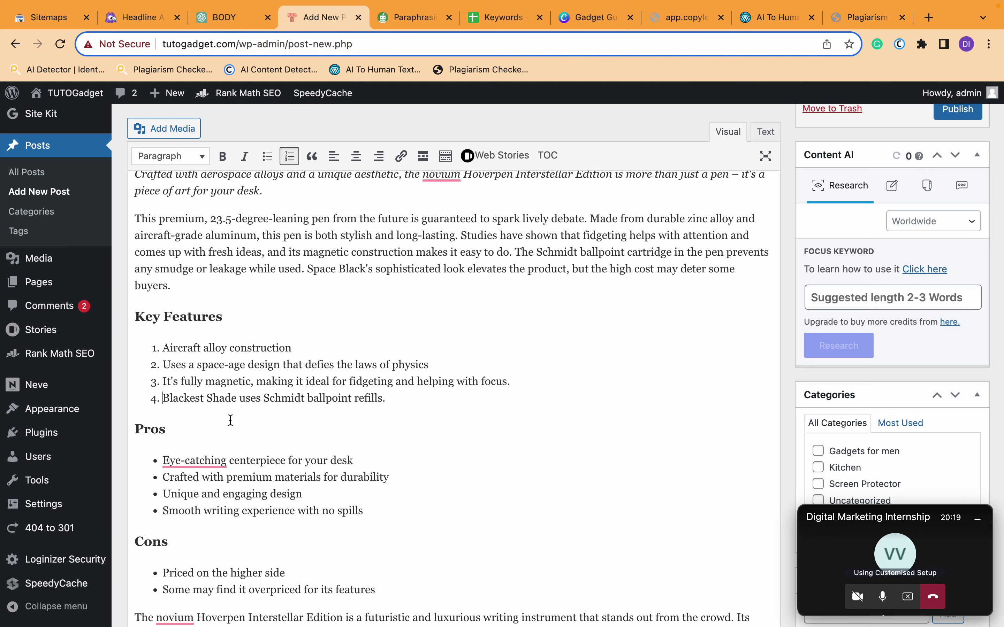
- Copy the paraphrased Pros lines from QuillBot and paste them in place of the Hoverpen Pros bullets in the WordPress post
scroll(255, 454, down, 2)
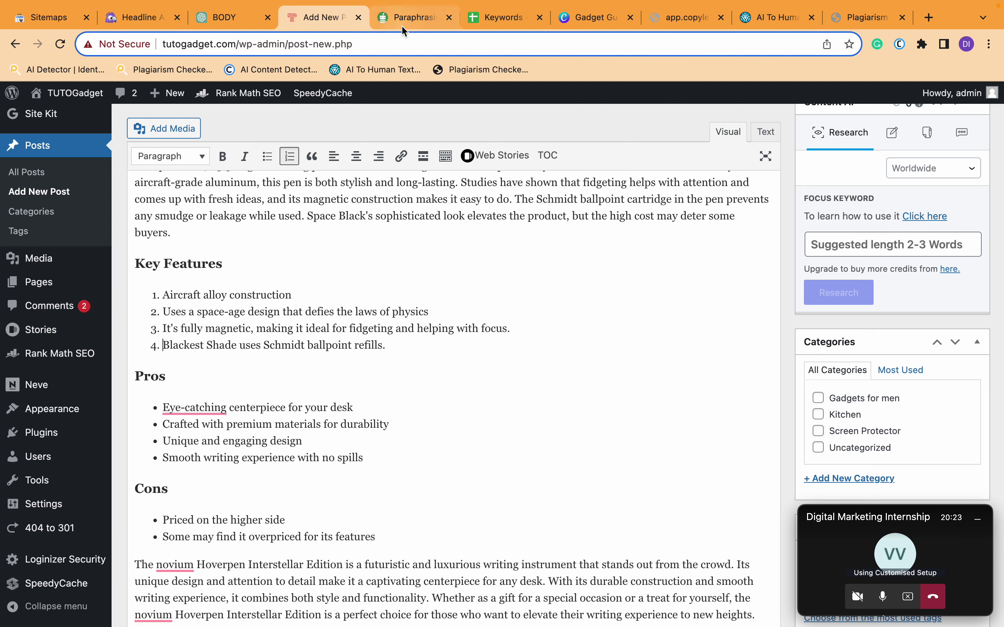
click(411, 18)
scroll(339, 369, down, 3)
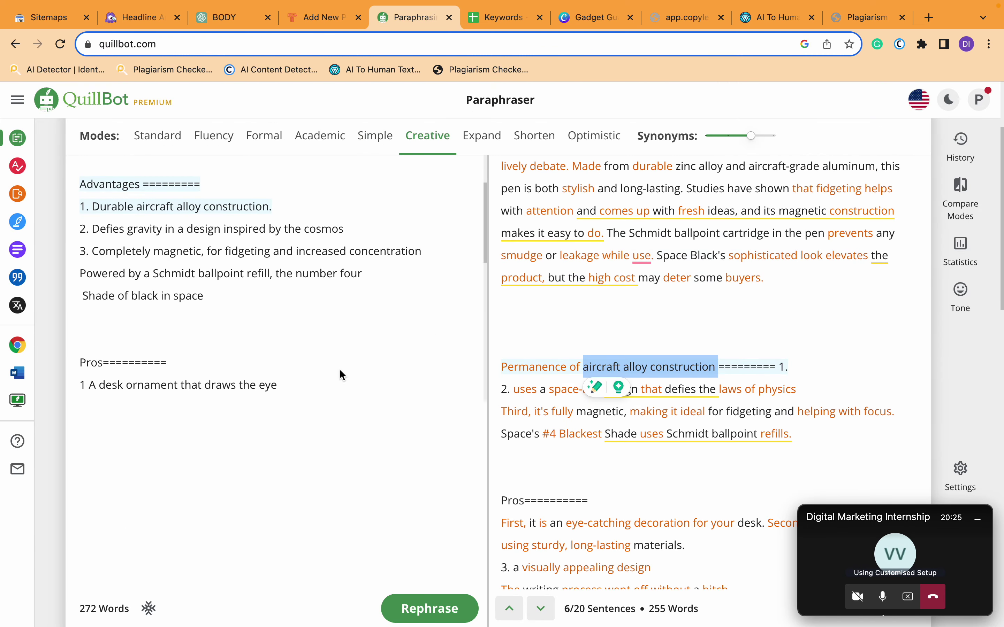
scroll(340, 371, down, 2)
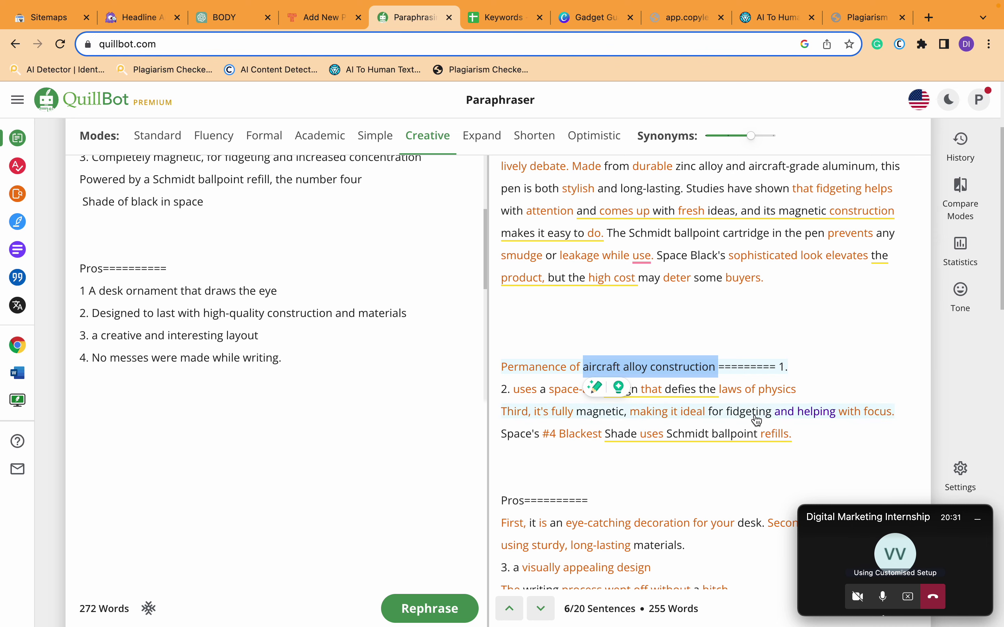
scroll(704, 444, down, 4)
scroll(703, 445, down, 1)
drag(740, 462, 477, 401)
key(super+c)
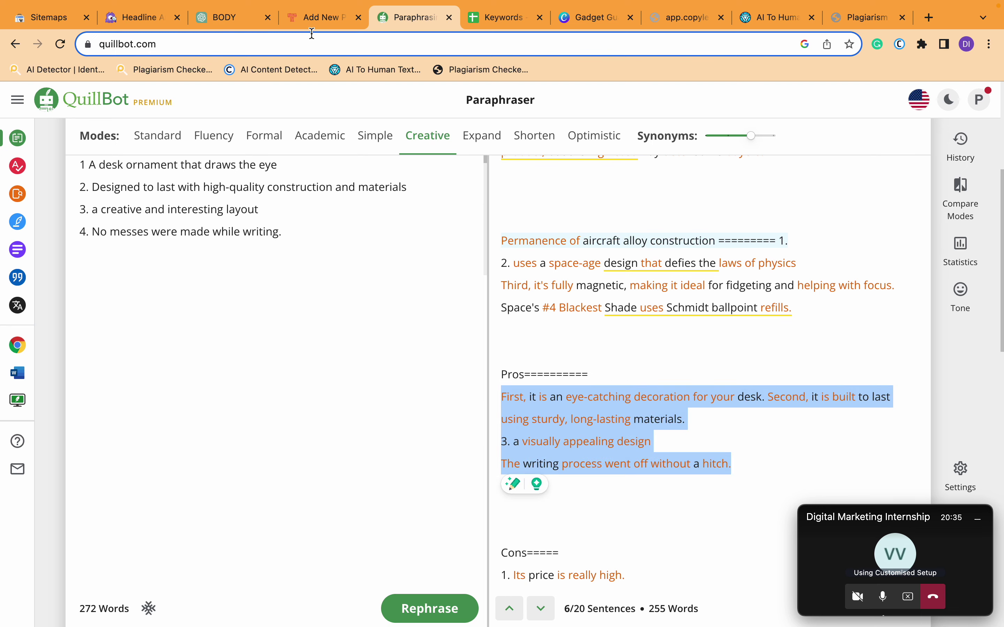
click(319, 26)
mouse_move(215, 410)
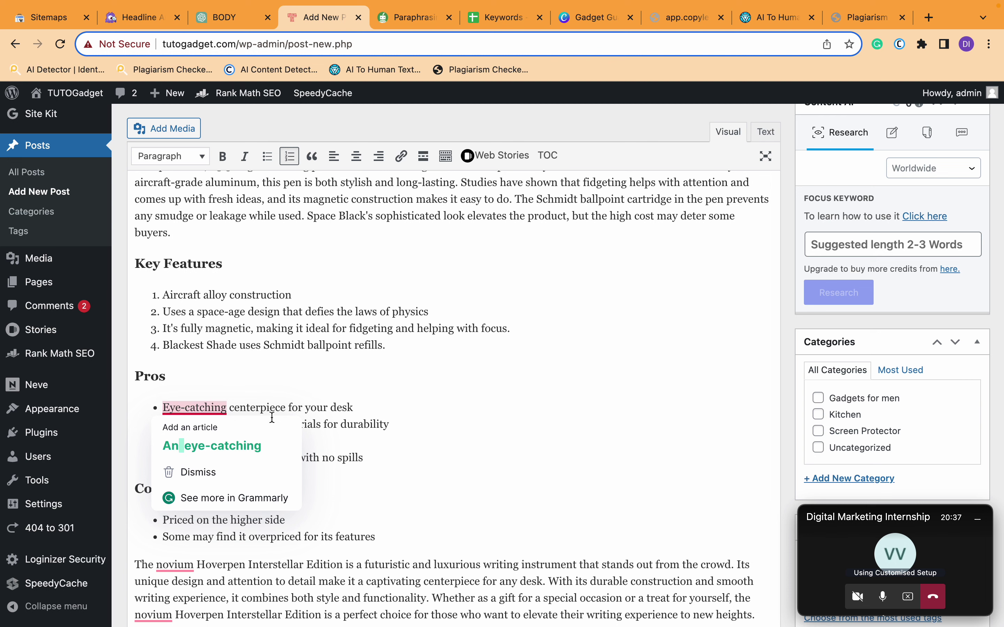
drag(386, 463, 161, 407)
key(BackSpace)
key(BackSpace)
key(super+v)
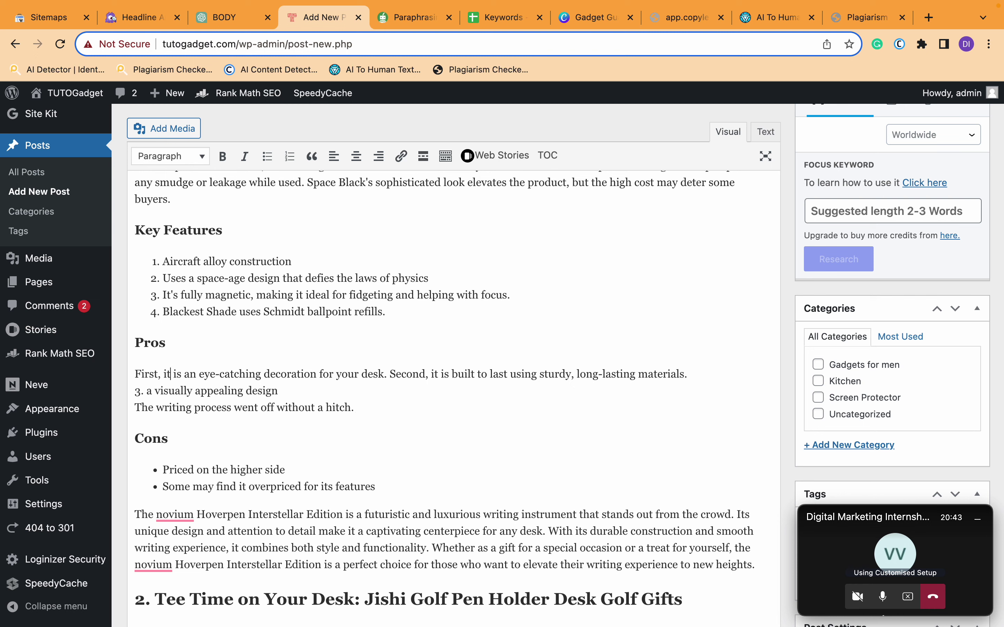
- Delete "First," from the Hoverpen Pros text and make it a numbered list starting with "It is an eye-catching decoration for your desk."
click(166, 374)
key(BackSpace)
key(BackSpace)
key(BackSpace)
key(BackSpace)
key(BackSpace)
key(BackSpace)
key(BackSpace)
key(BackSpace)
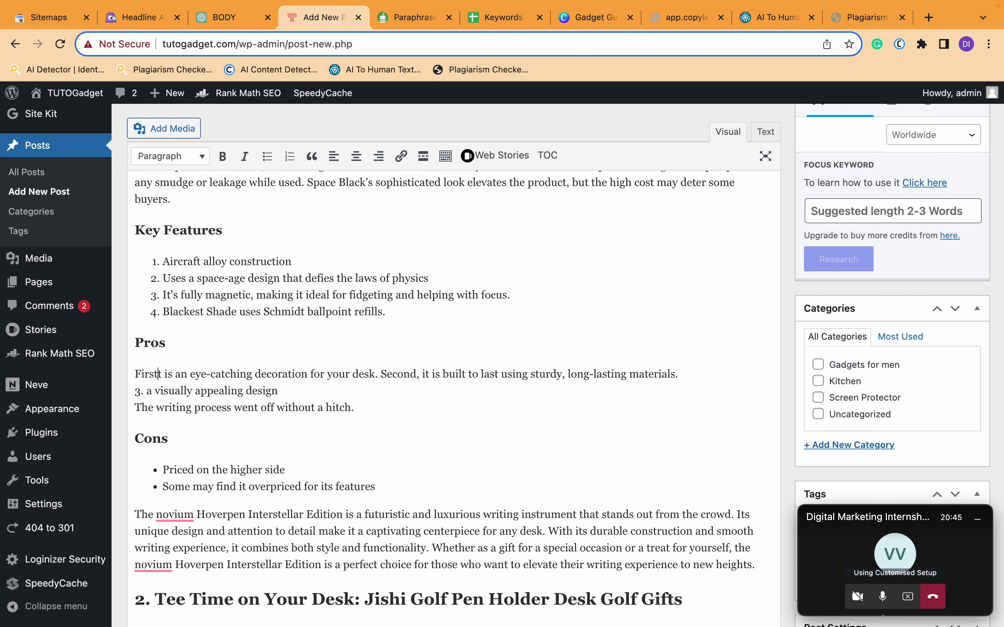
text(a)
key(BackSpace)
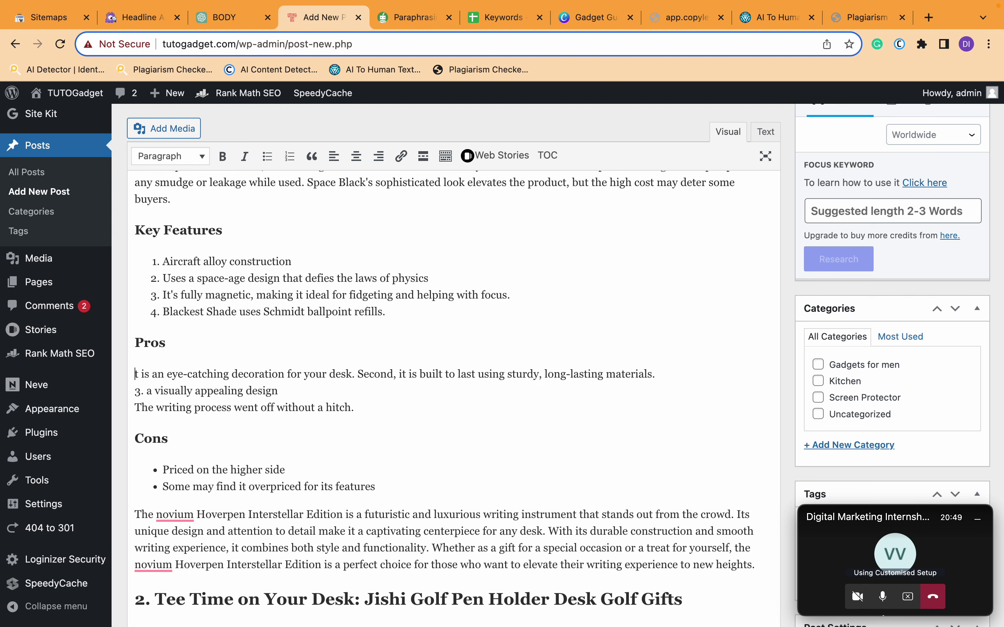
click(289, 157)
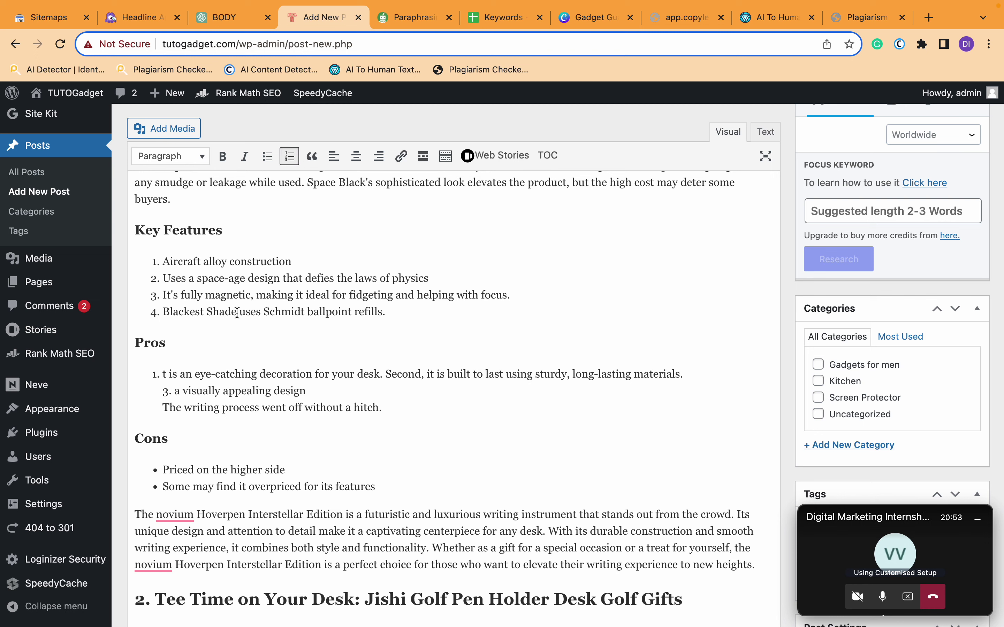
text(i)
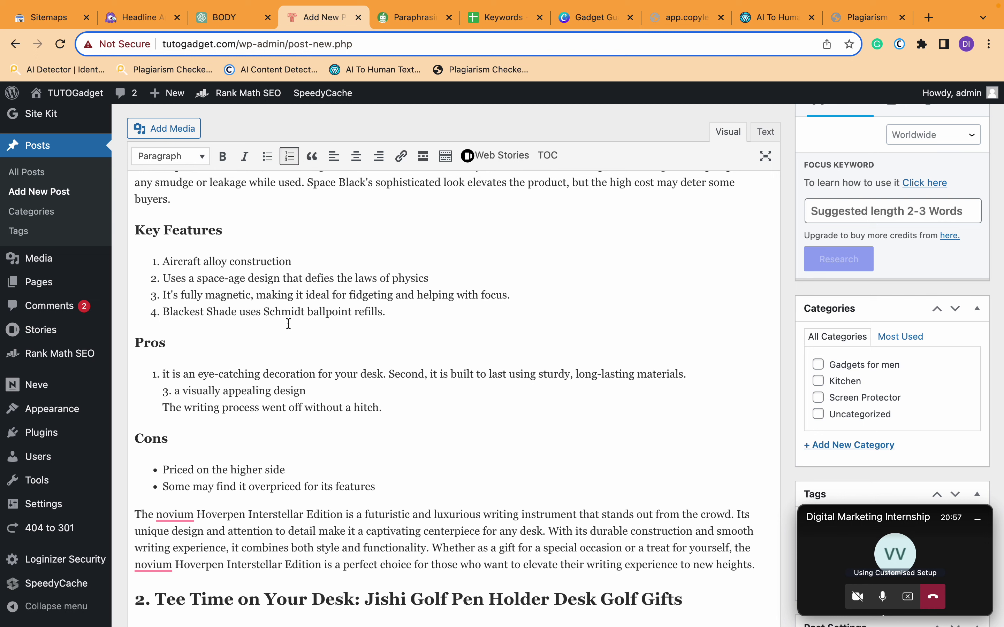
key(BackSpace)
text(I)
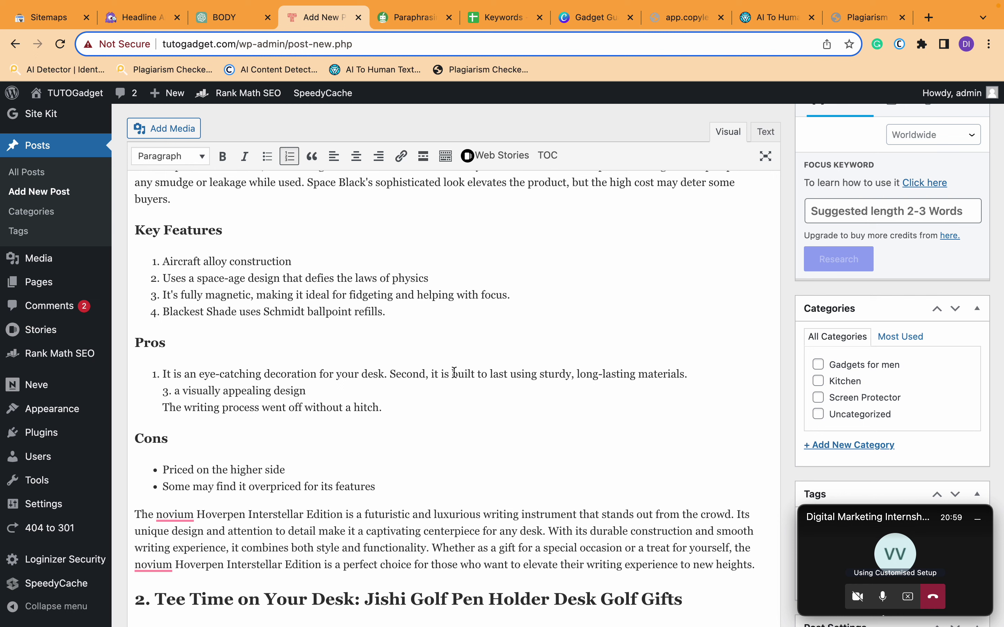
- Remove "Second," from the Pros text and make "It is built to last using sturdy, long-lasting materials." item 2
double_click(411, 376)
key(BackSpace)
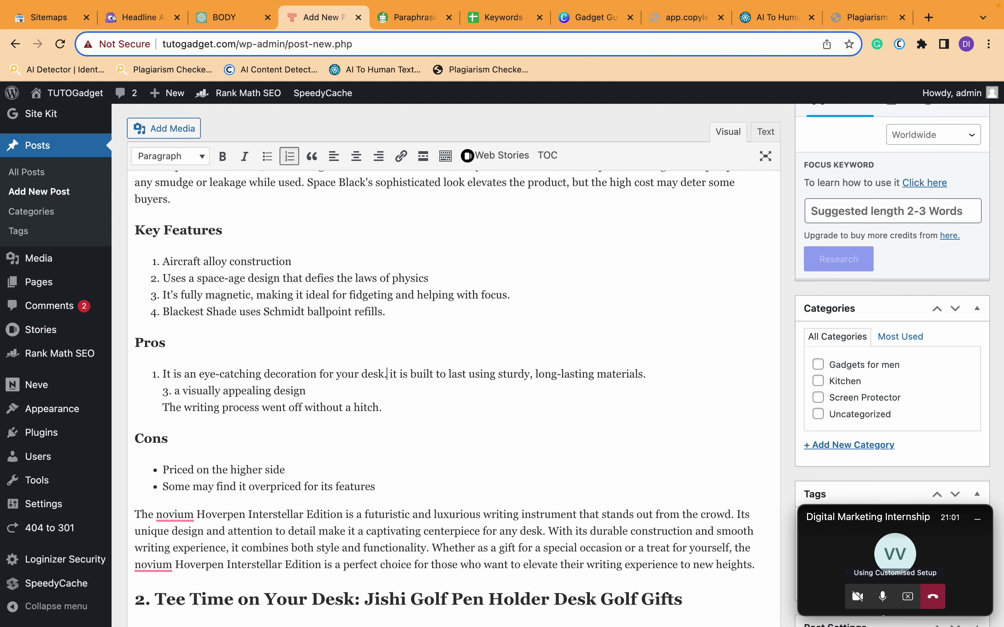
key(Return)
key(Delete)
text(I)
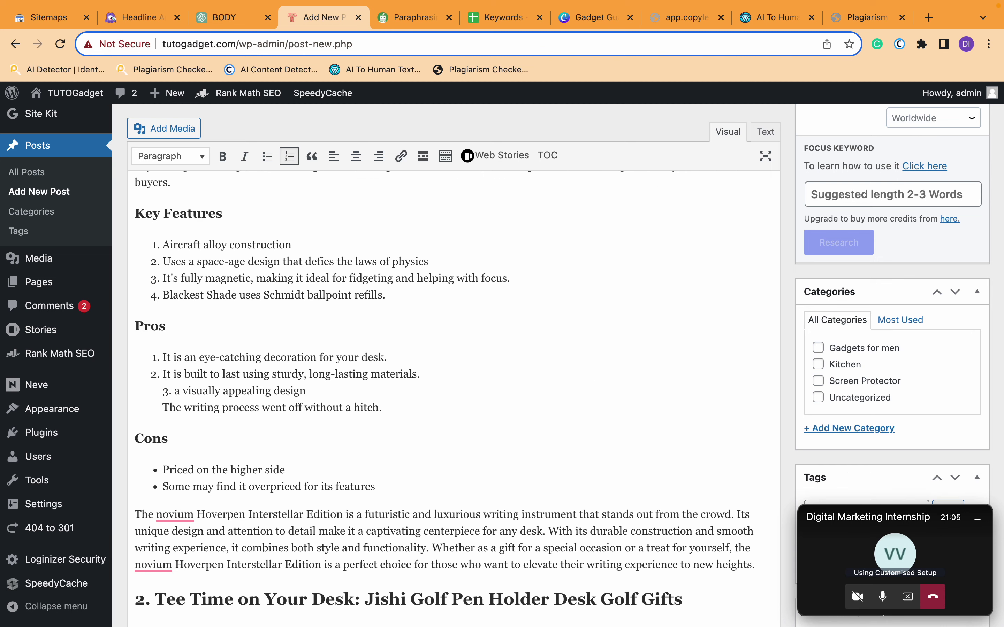
- Make "A visually appealing design." item 3 and "The writing process went off without a hitch." item 4 of the Pros
key(BackSpace)
key(BackSpace)
key(BackSpace)
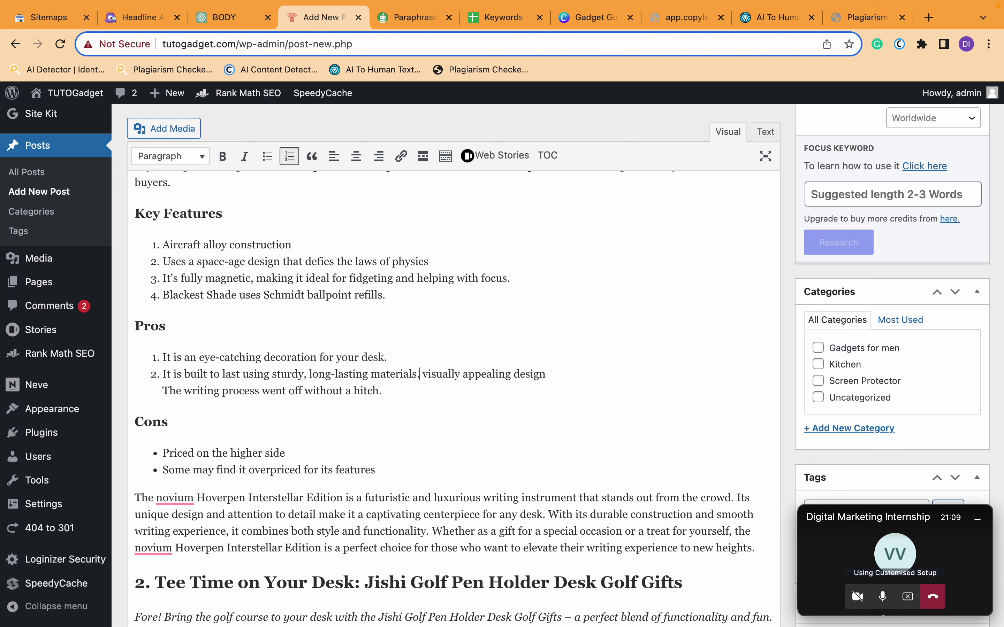
key(Return)
text(A)
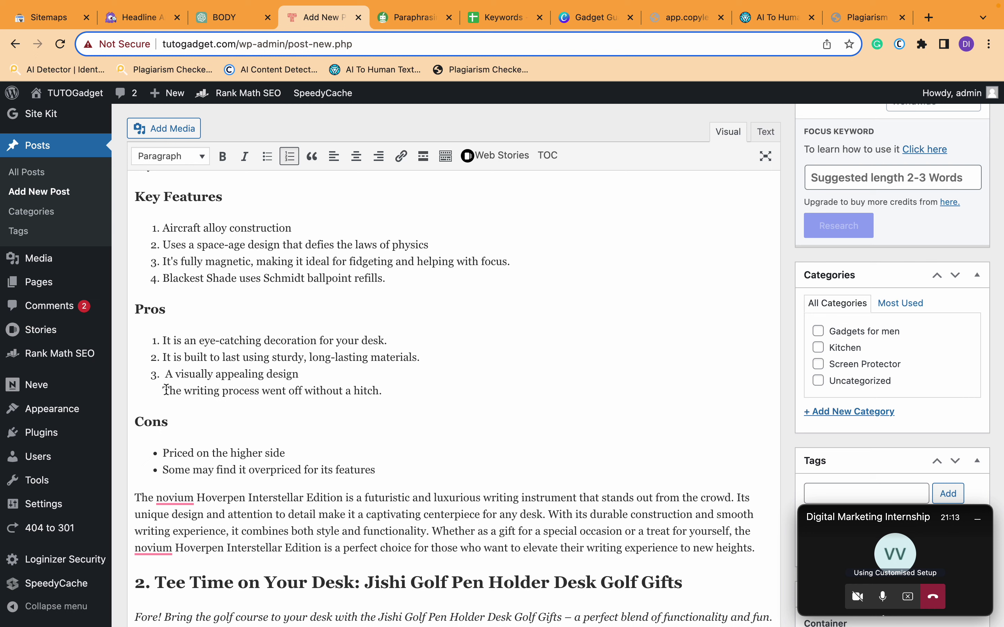
drag(163, 390, 323, 374)
key(Return)
text(.)
key(BackSpace)
- Copy the paraphrased Cons lines from QuillBot and paste them as a numbered list in place of the Hoverpen Cons bullets in WordPress
click(422, 22)
scroll(513, 373, down, 3)
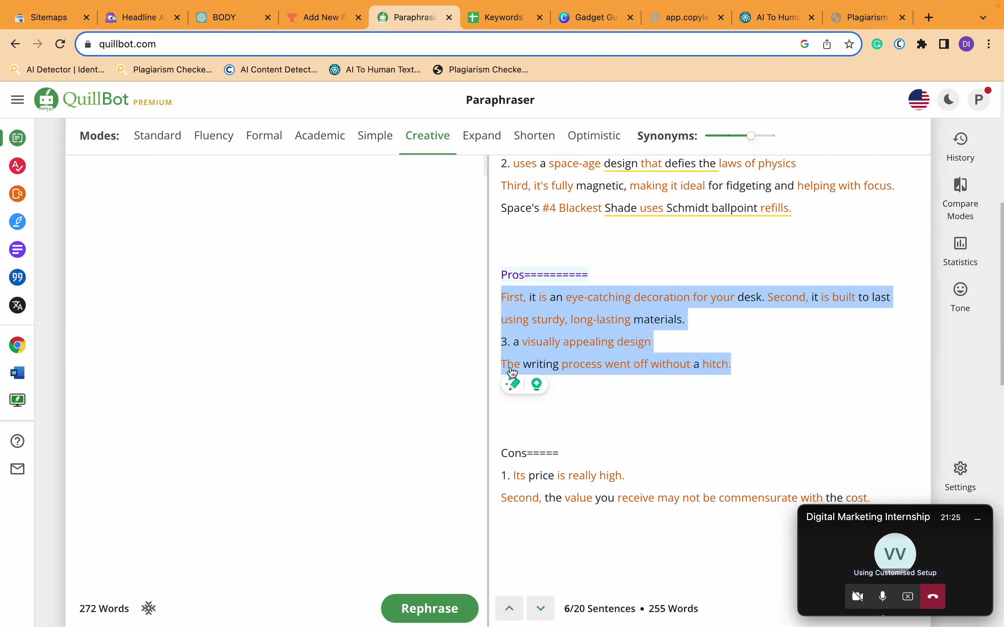
scroll(513, 372, down, 3)
drag(883, 392, 514, 372)
key(super+c)
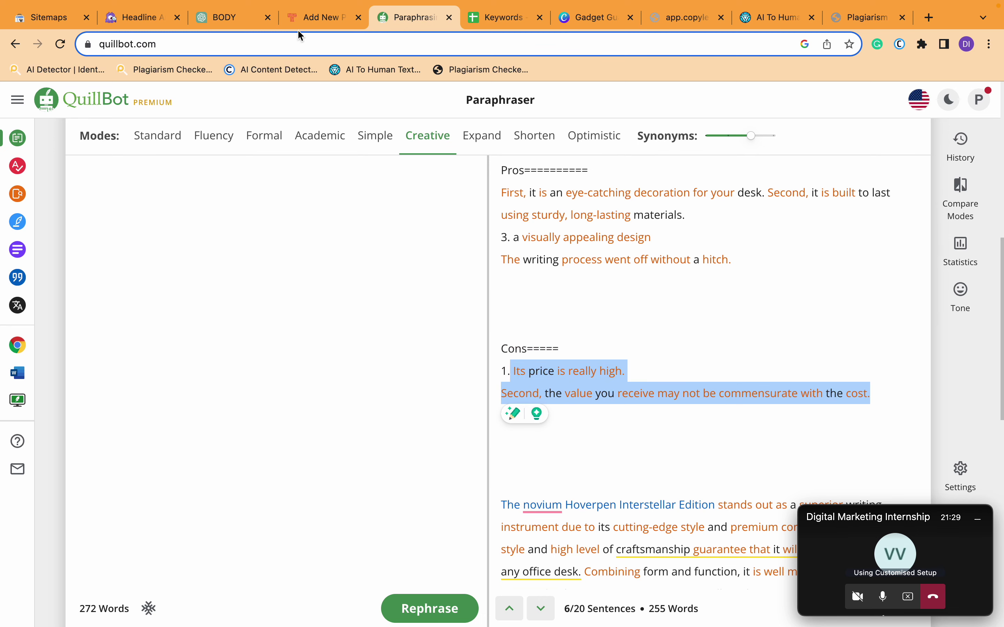
click(299, 19)
drag(373, 468, 163, 452)
key(BackSpace)
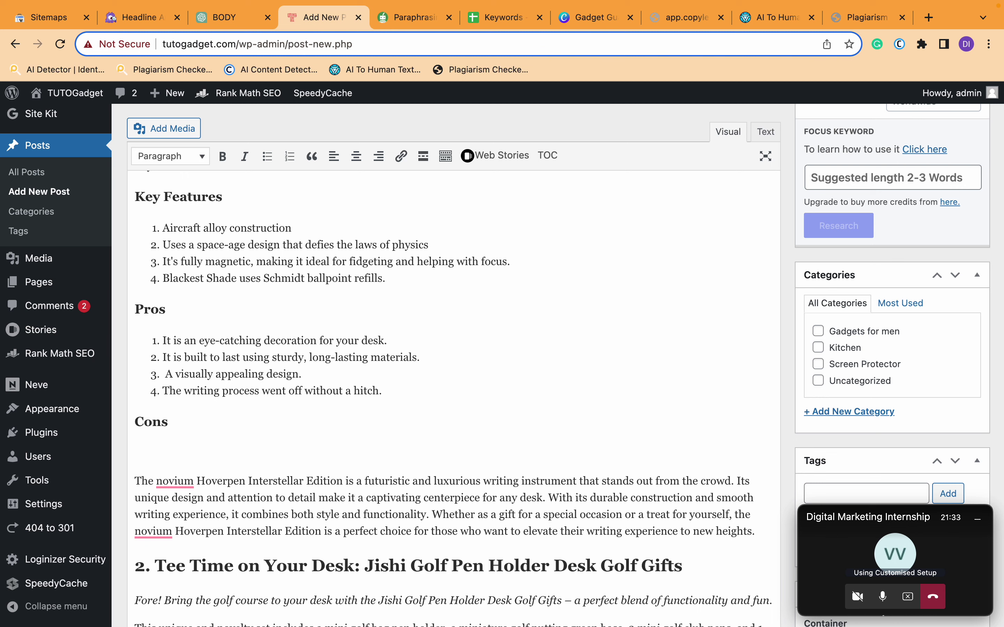
text(1.)
key(super+v)
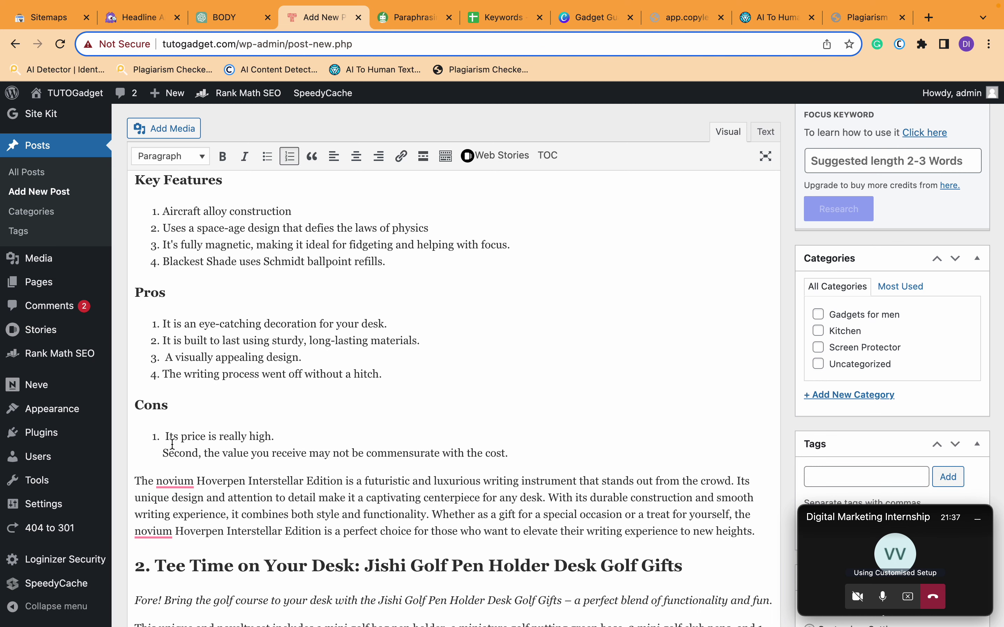
- Drop "Second," from the last Cons line and make "The value you receive may not be commensurate with the cost." item 2
double_click(184, 453)
drag(195, 453, 205, 457)
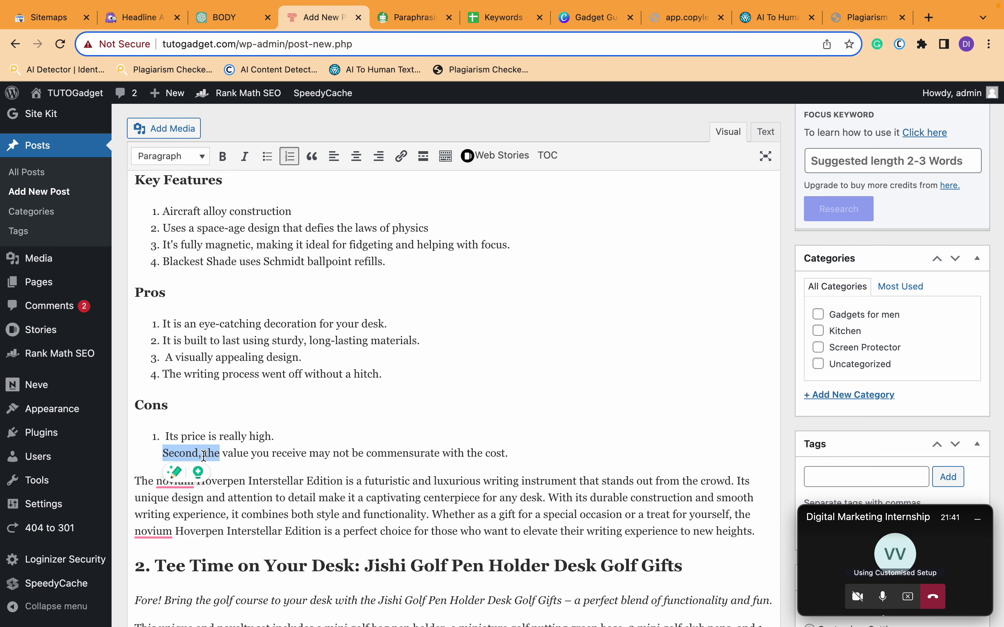
key(BackSpace)
key(BackSpace)
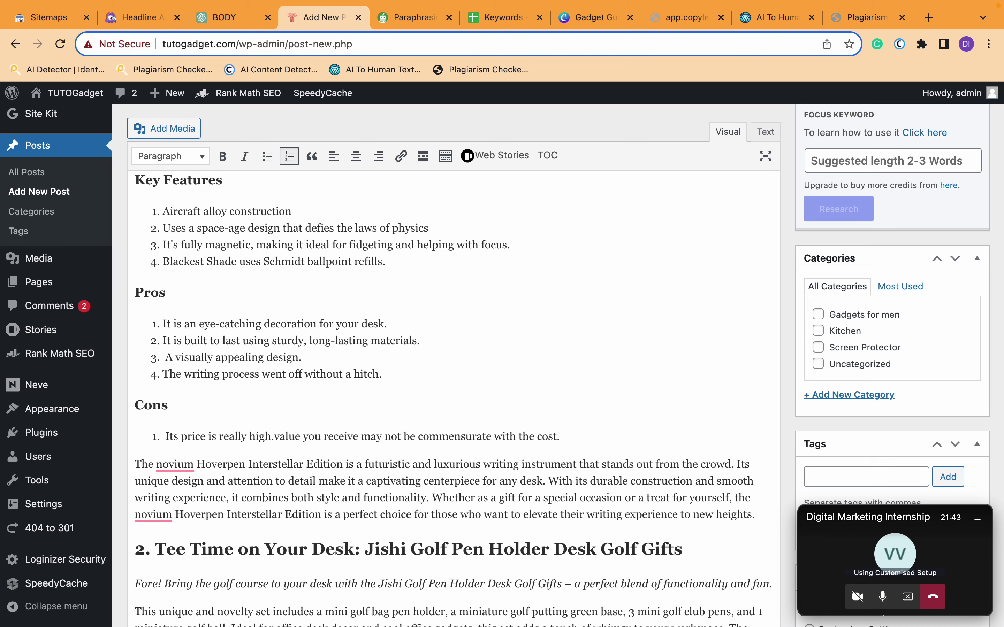
key(Return)
text(The)
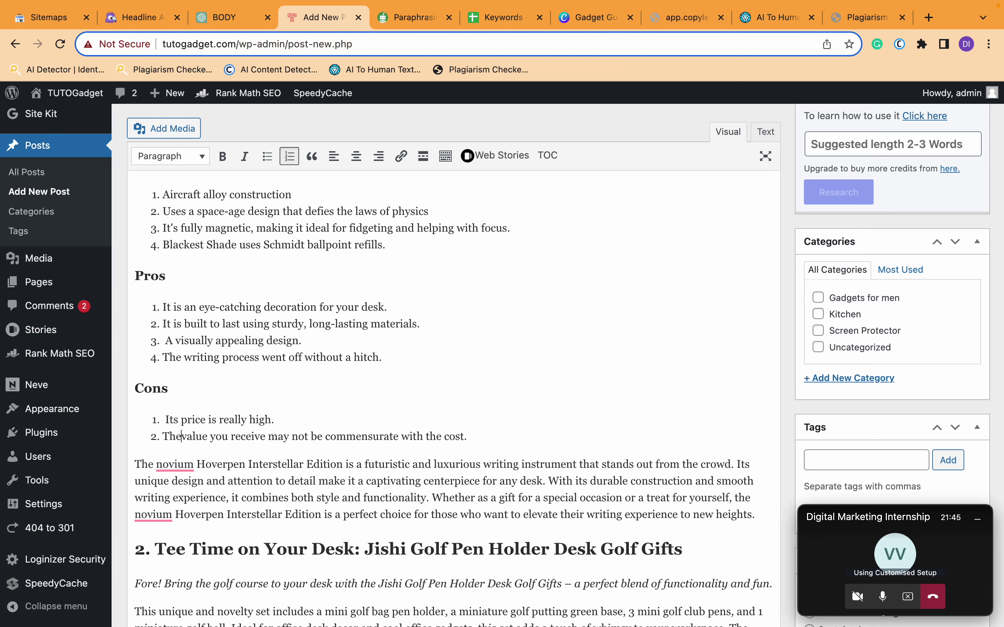
- Copy the paraphrased closing Hoverpen paragraph from QuillBot and paste it over the original paragraph below the Cons in the WordPress post
scroll(336, 452, down, 2)
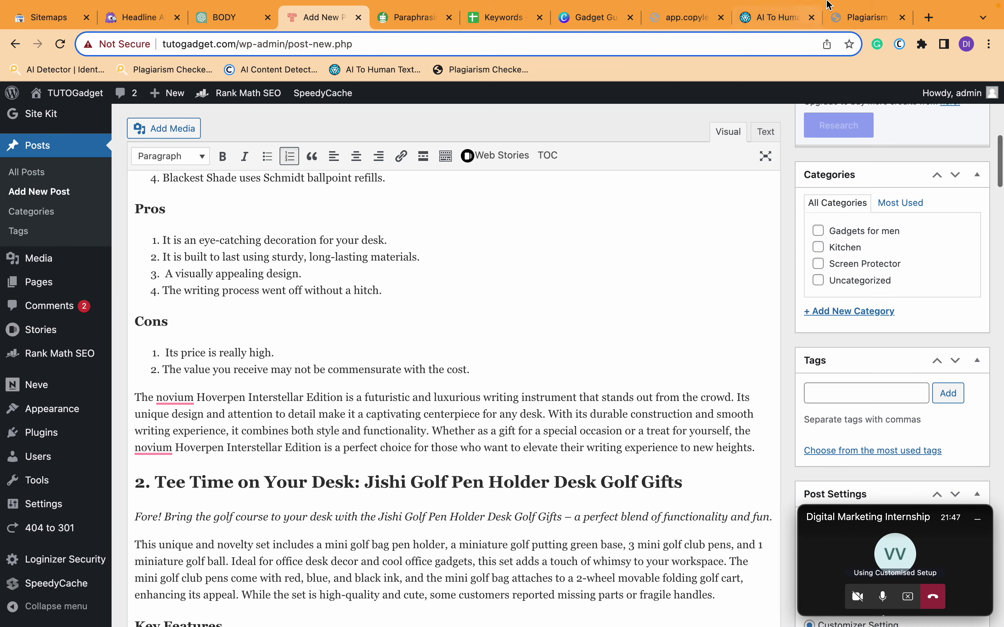
click(415, 18)
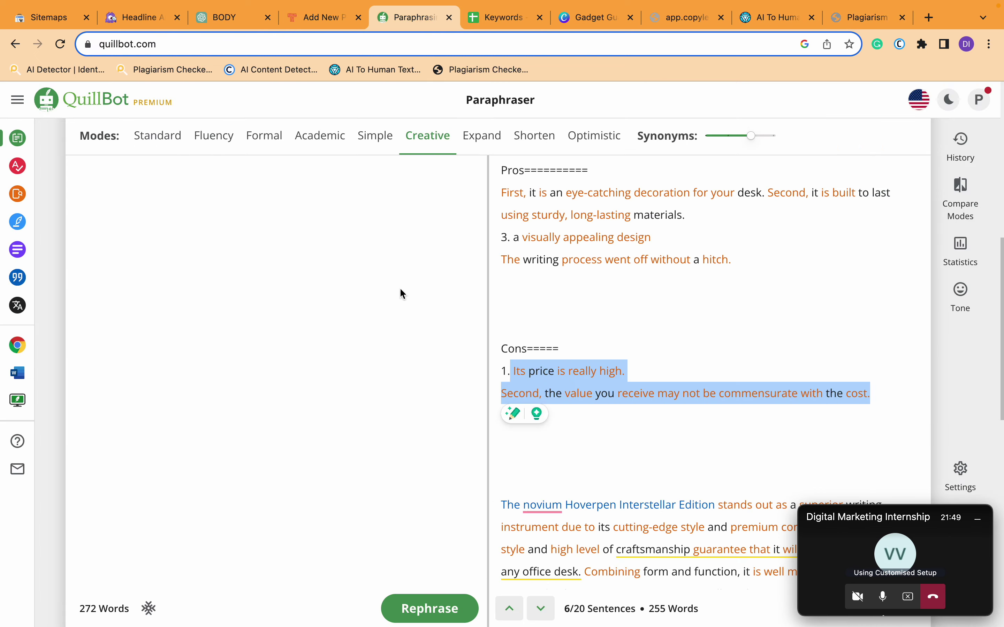
scroll(581, 474, down, 5)
drag(742, 425, 490, 287)
key(super+c)
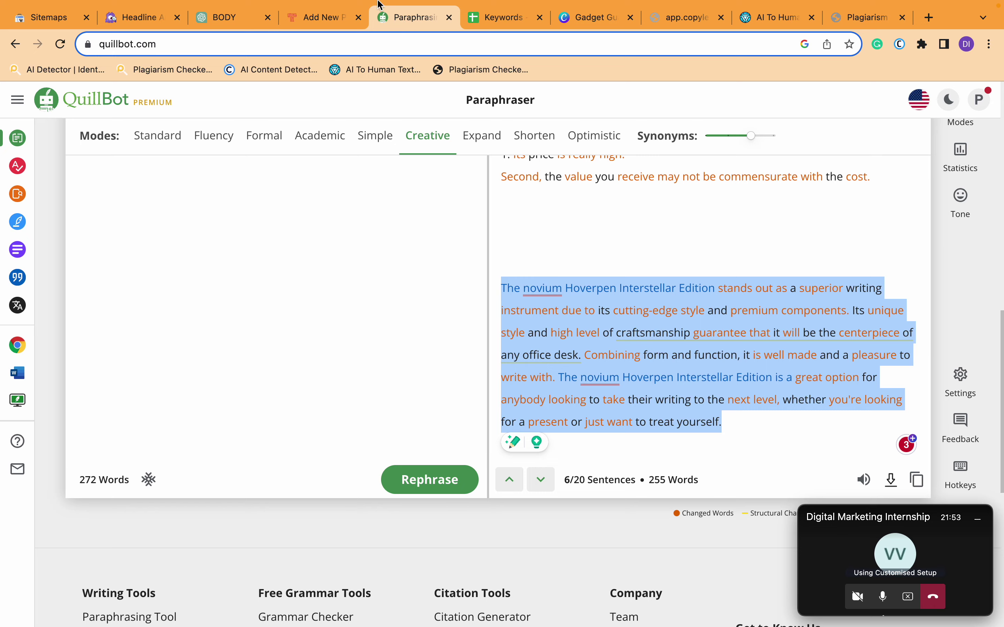
click(325, 18)
drag(142, 341, 762, 397)
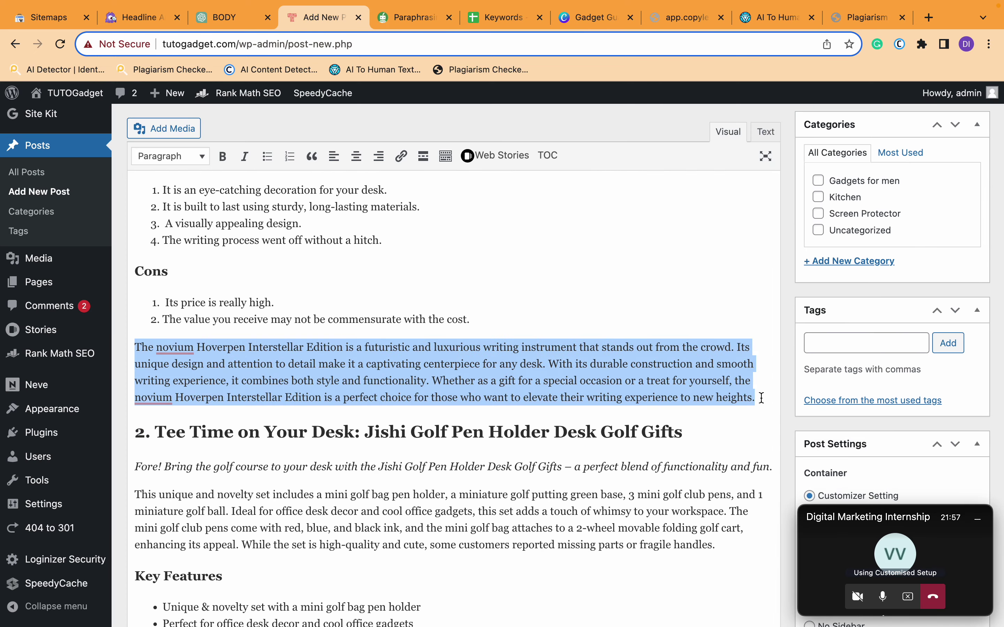
key(super+v)
- Look through the remaining gadget sections of the article down to the SEO checks and back to section 2
scroll(779, 437, down, 10)
scroll(779, 437, down, 20)
scroll(782, 436, down, 20)
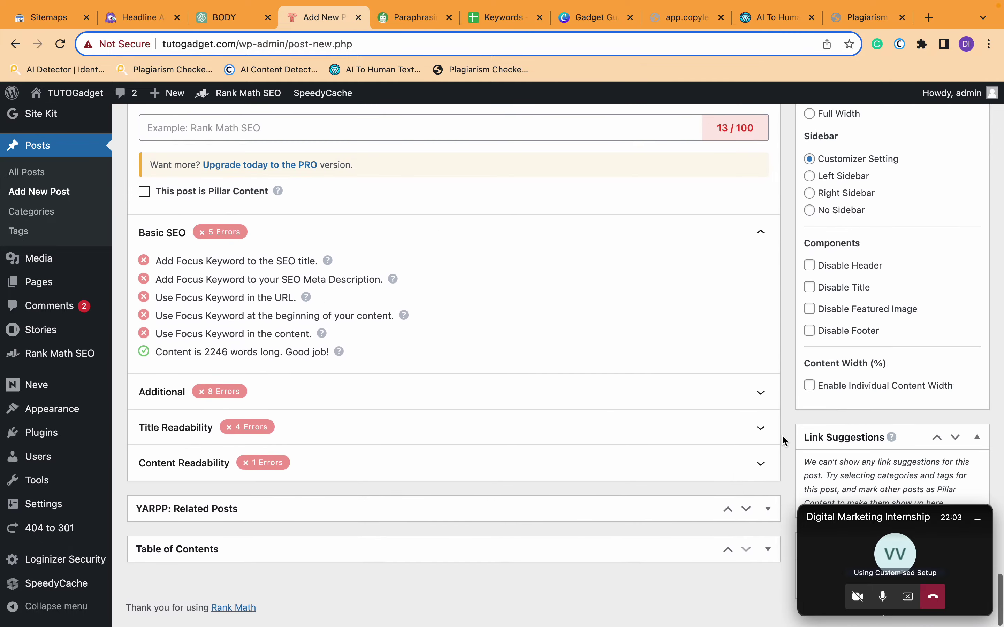
scroll(781, 434, up, 9)
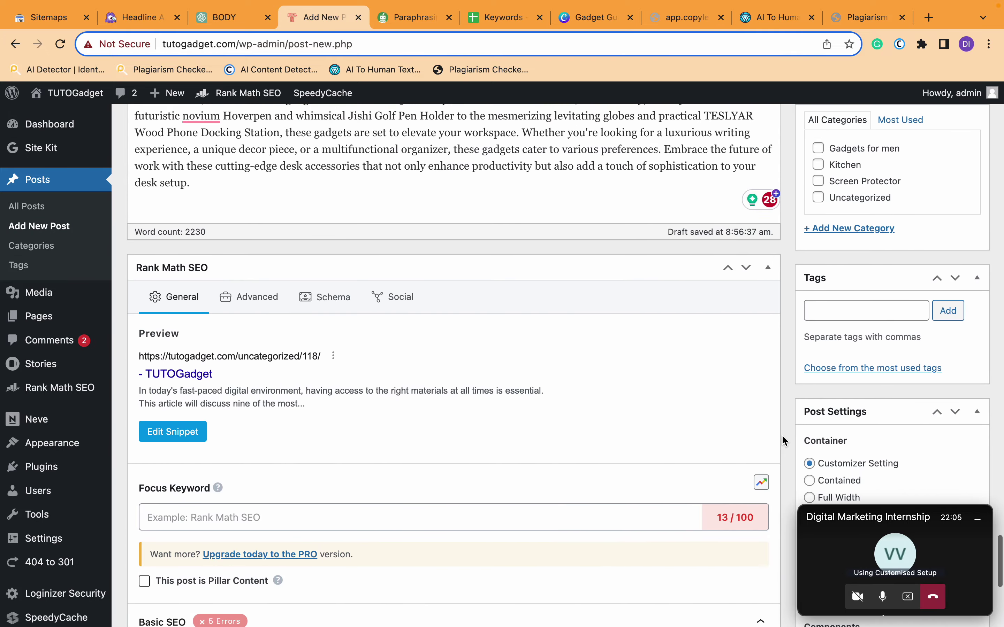
scroll(799, 244, up, 15)
scroll(799, 244, up, 15)
scroll(799, 244, up, 12)
scroll(799, 244, up, 10)
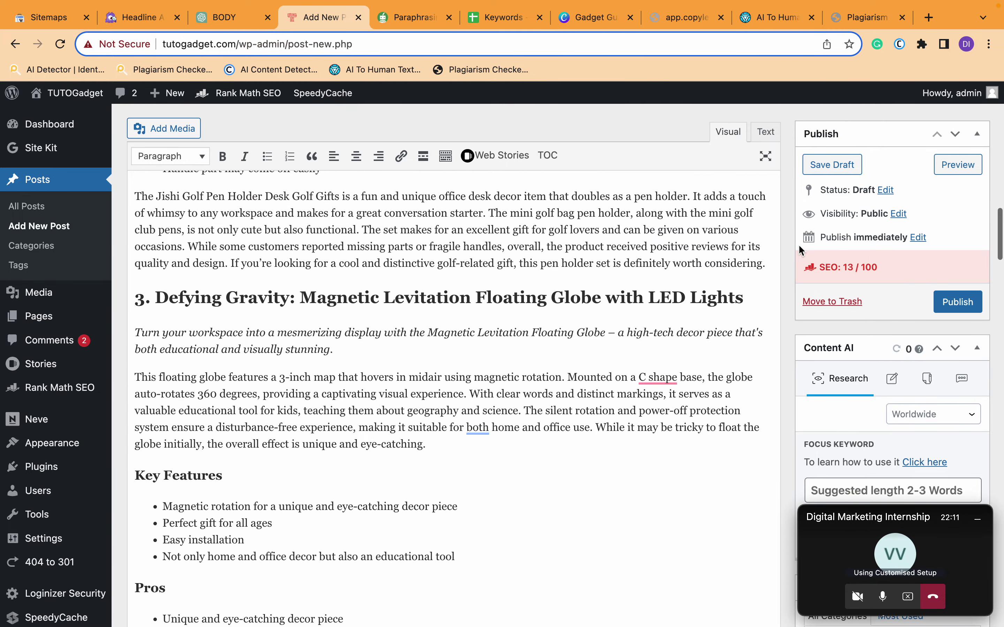
scroll(694, 312, up, 10)
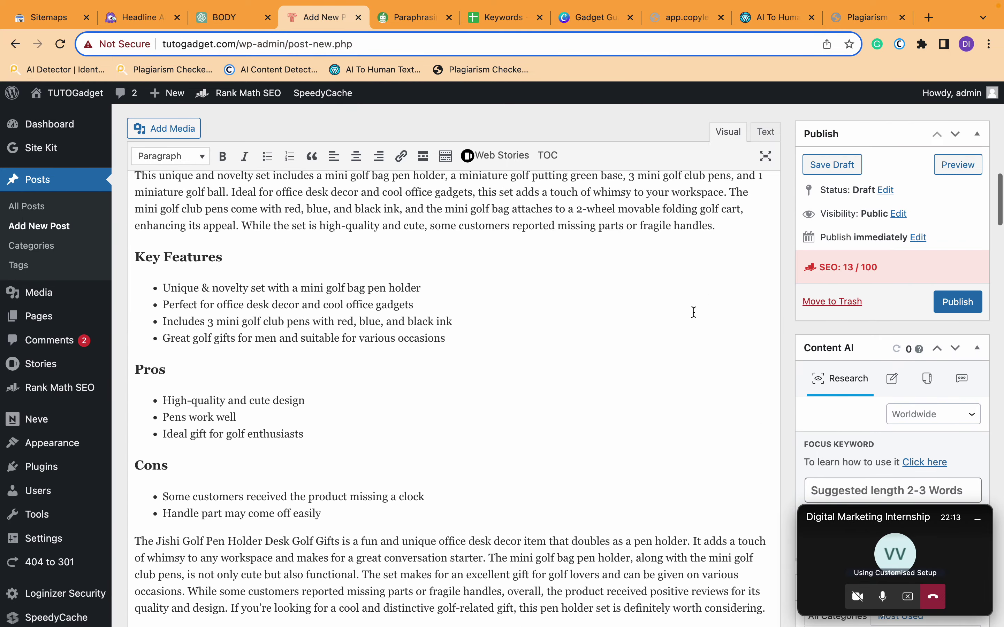
scroll(693, 312, up, 4)
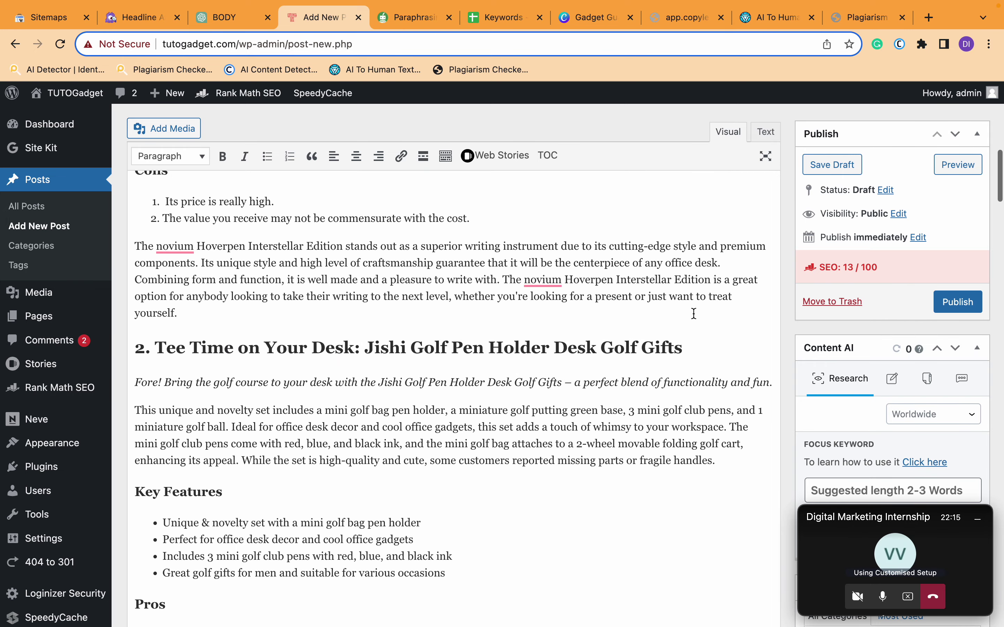
- Select the article text from the Jishi Golf Pen Holder section's description through the end of the Conclusion
scroll(694, 314, down, 3)
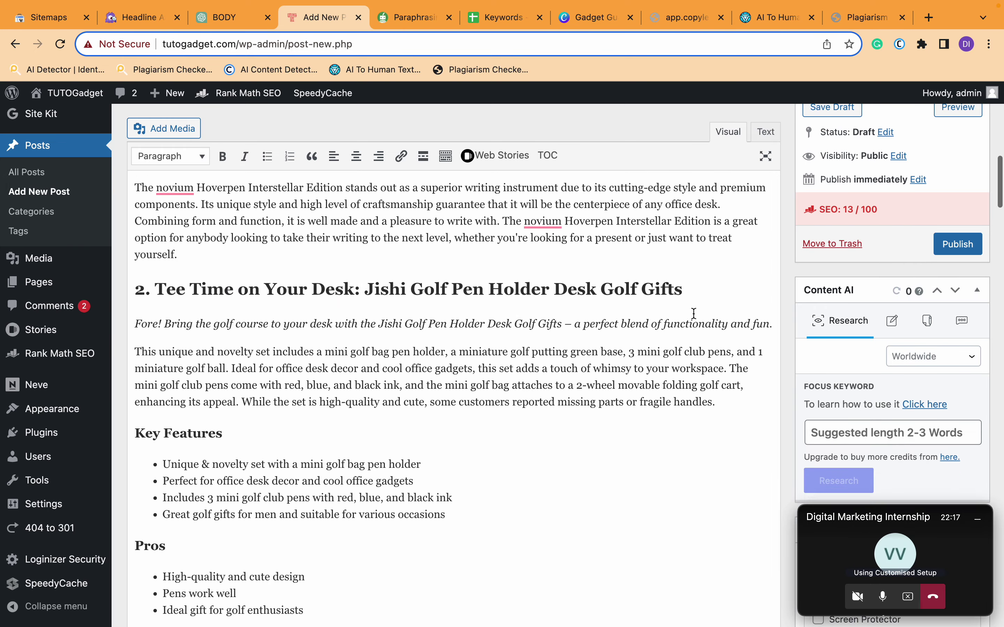
drag(140, 352, 154, 502)
scroll(153, 502, down, 5)
scroll(153, 293, down, 2)
drag(153, 294, 483, 287)
scroll(571, 458, down, 10)
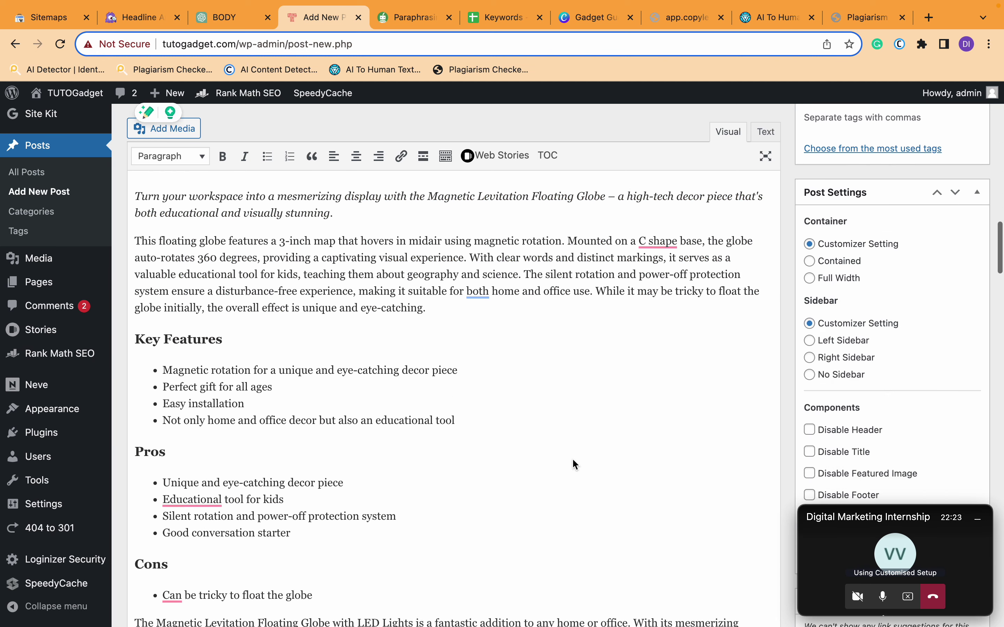
scroll(572, 458, up, 4)
scroll(572, 457, down, 18)
scroll(571, 457, down, 20)
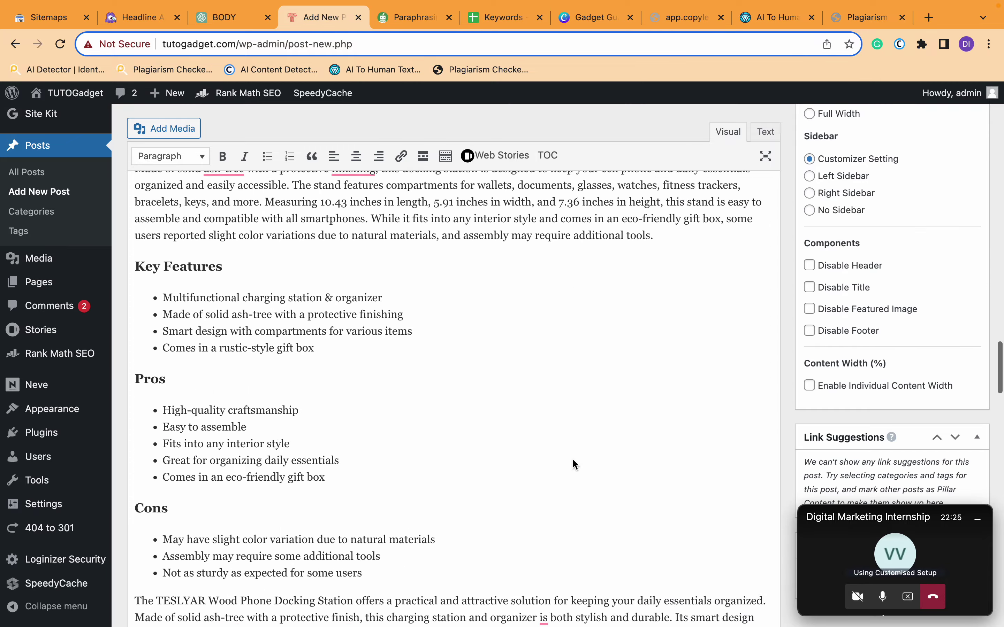
scroll(572, 458, down, 15)
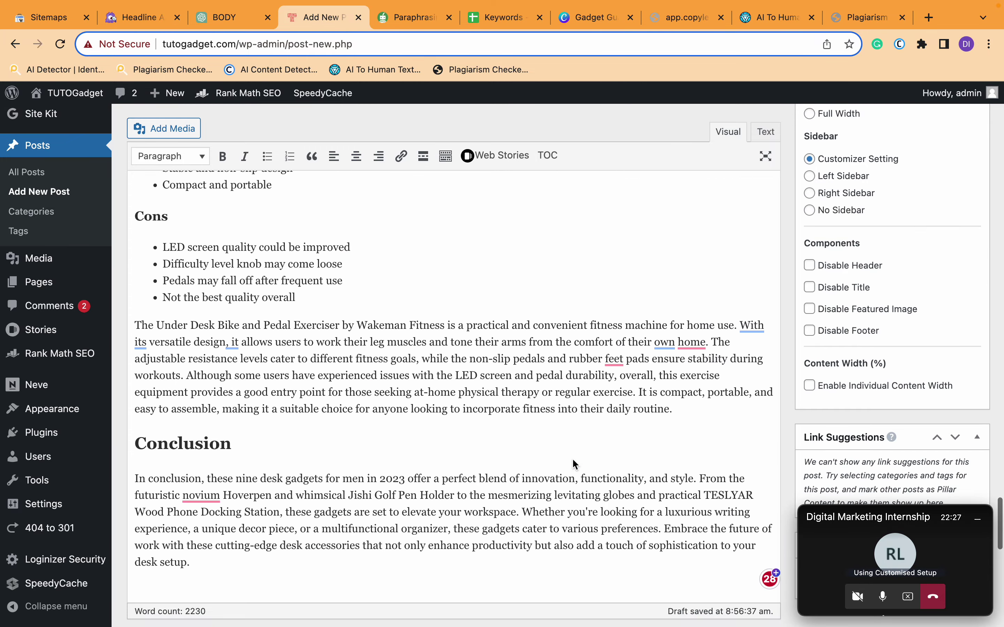
shift+click(255, 531)
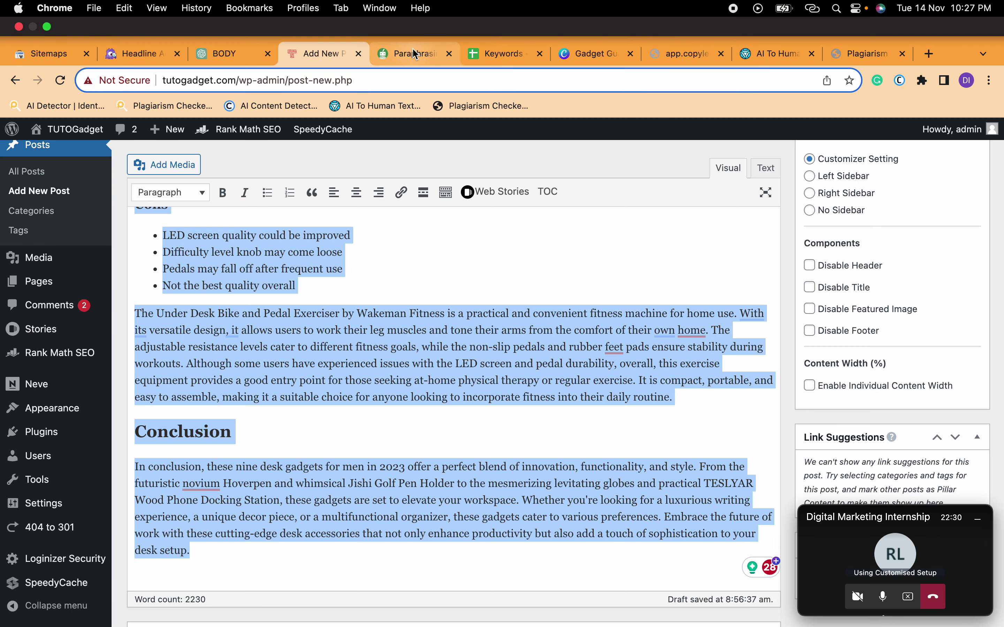
- Switch to QuillBot and delete the old Hoverpen text from the paraphraser
click(413, 53)
click(324, 334)
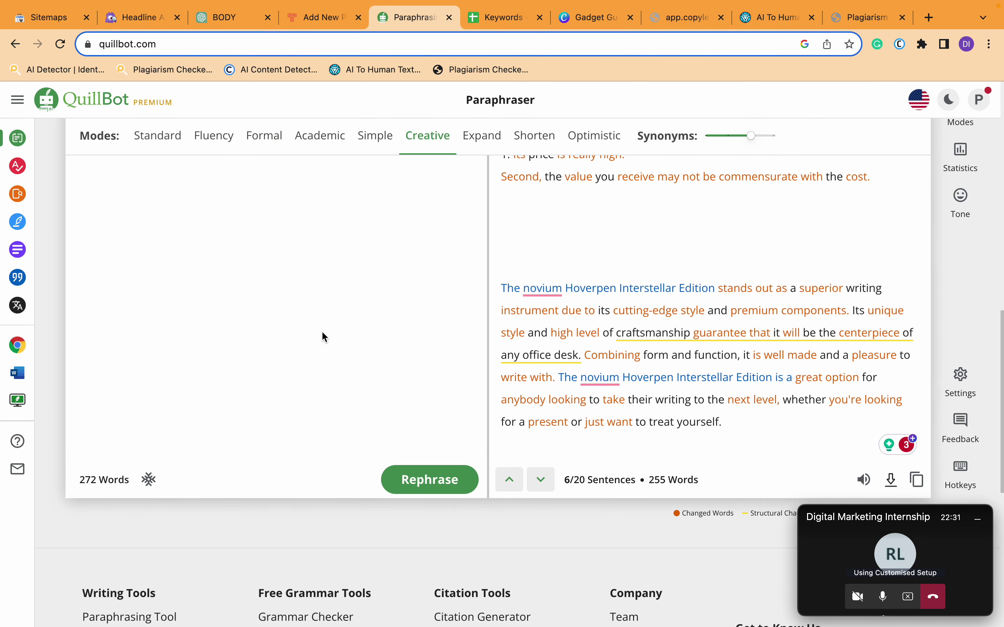
key(super+a)
scroll(294, 395, up, 5)
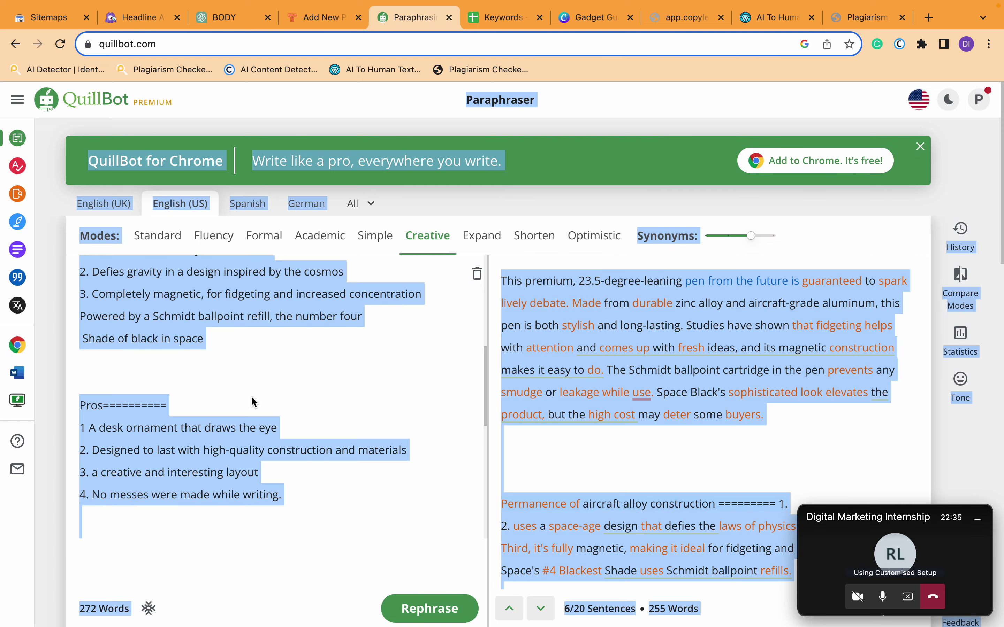
click(251, 396)
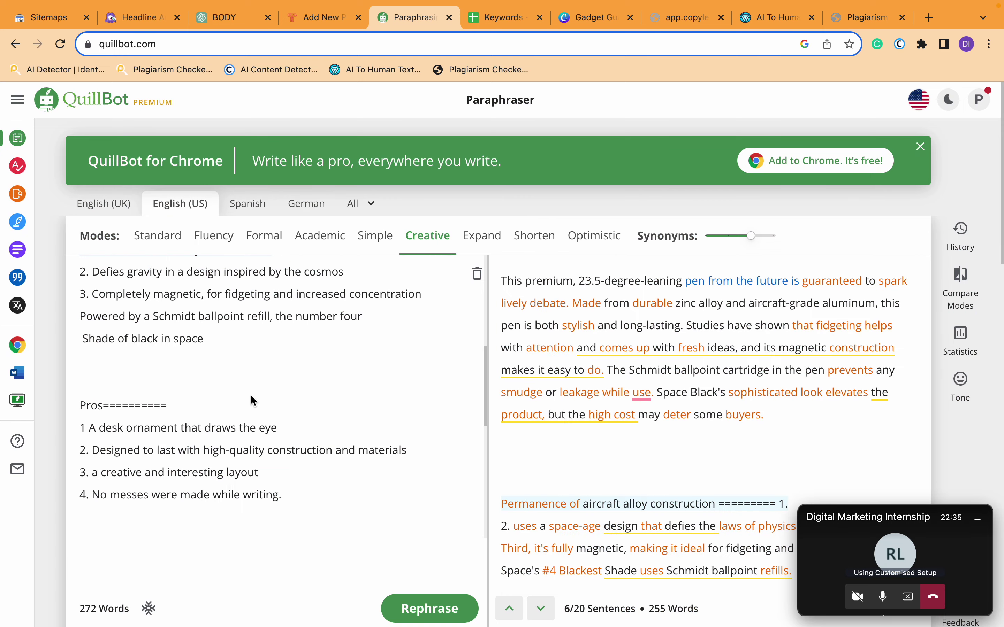
click(479, 274)
click(618, 356)
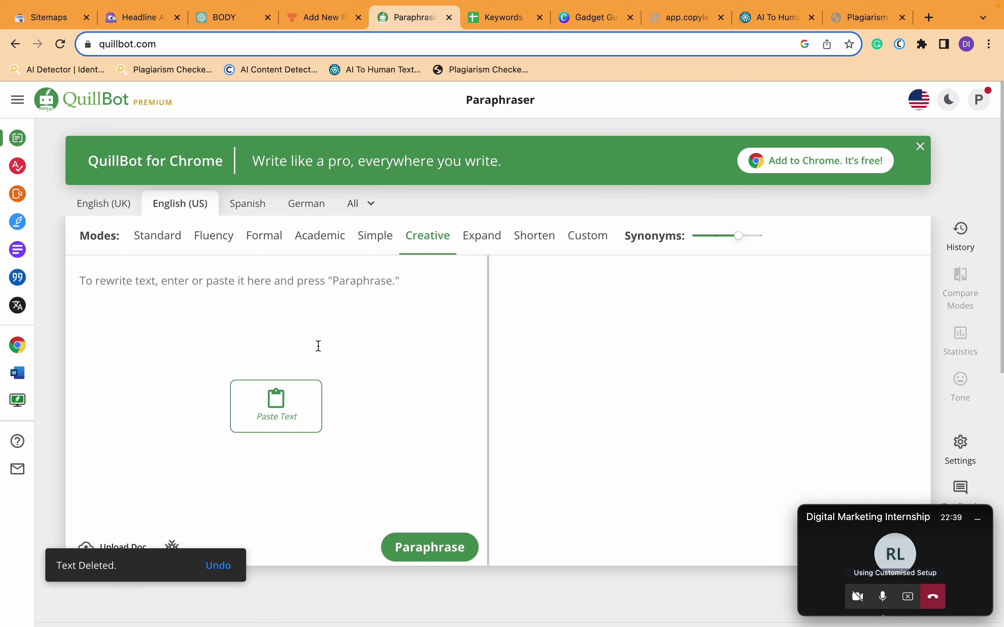
- Paste the copied article text into QuillBot, allowing clipboard access, and paraphrase it in Creative mode
click(307, 393)
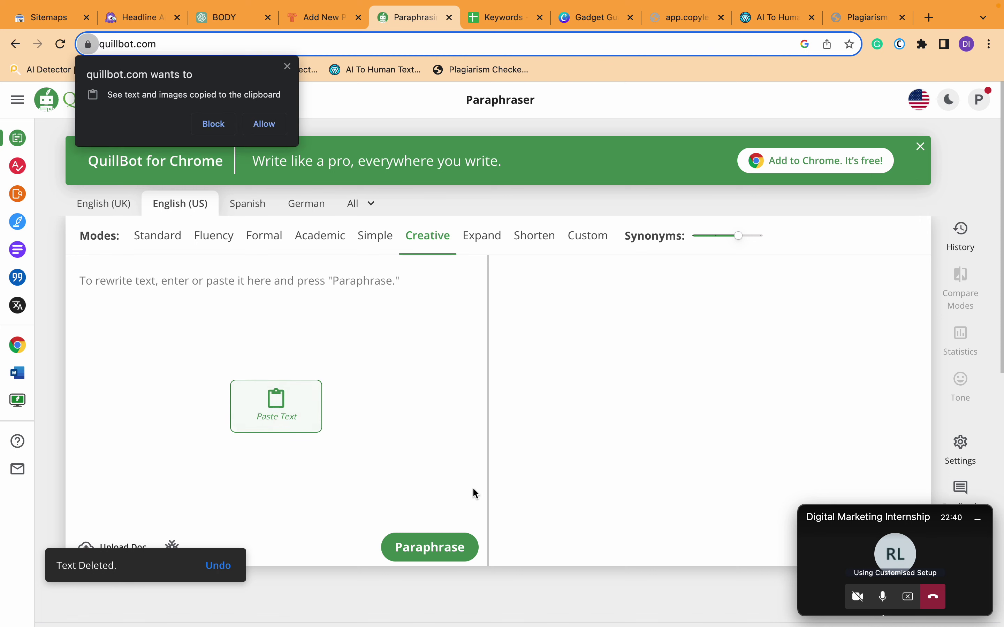
click(266, 124)
click(451, 556)
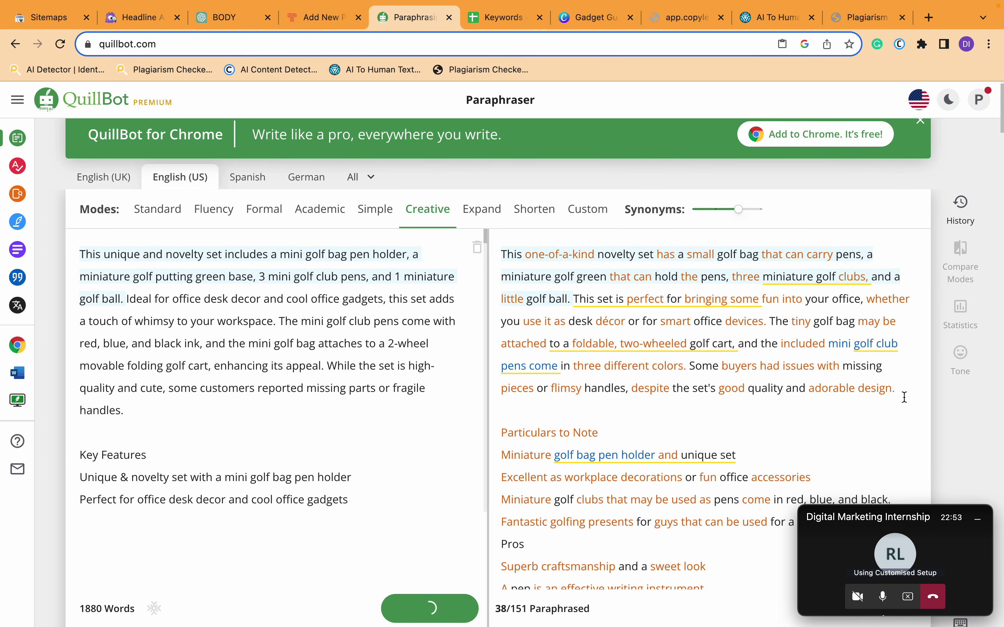
- Copy the paraphrased golf set description from QuillBot and paste it over the original description in section 2 of the WordPress post
triple_click(485, 281)
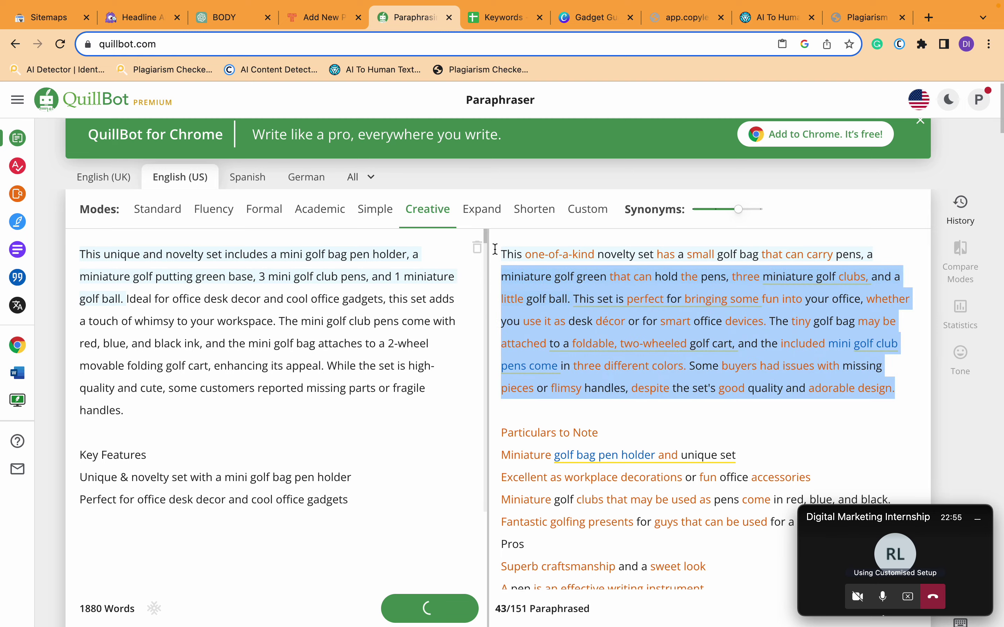
drag(495, 249, 498, 250)
key(super+c)
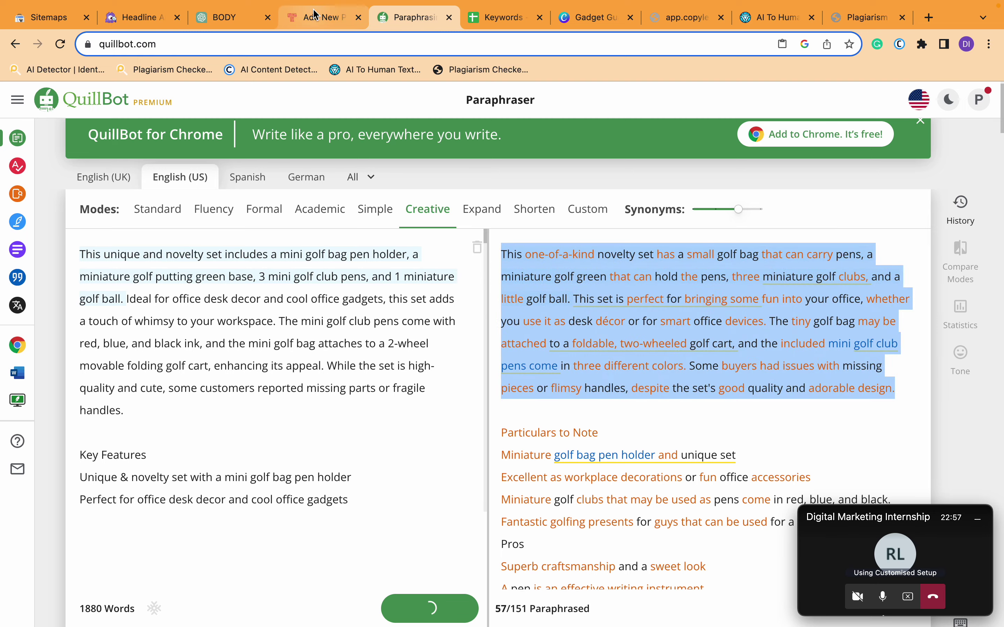
click(317, 14)
scroll(306, 346, up, 20)
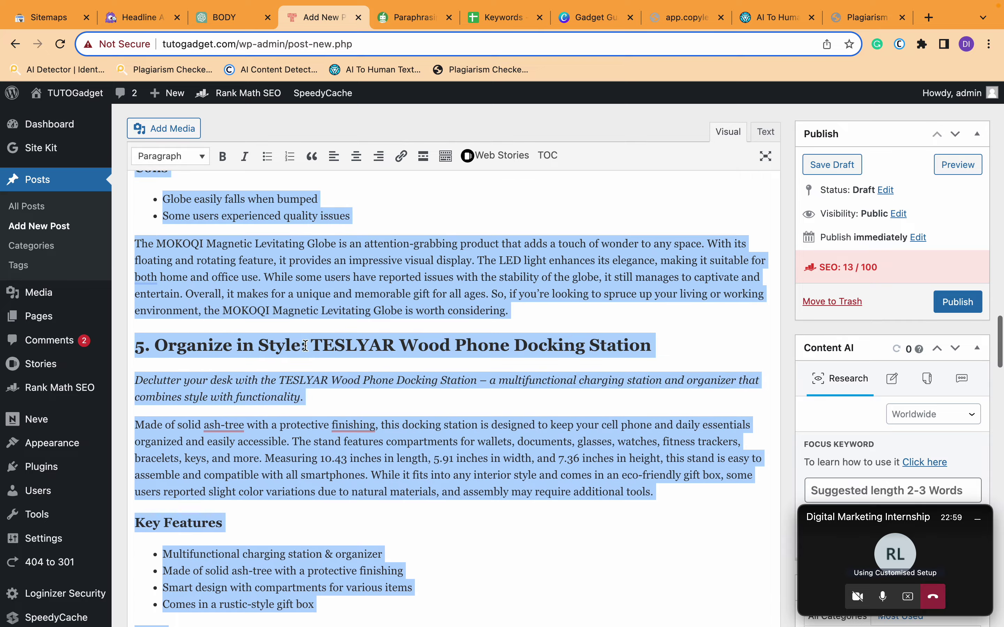
scroll(305, 346, up, 20)
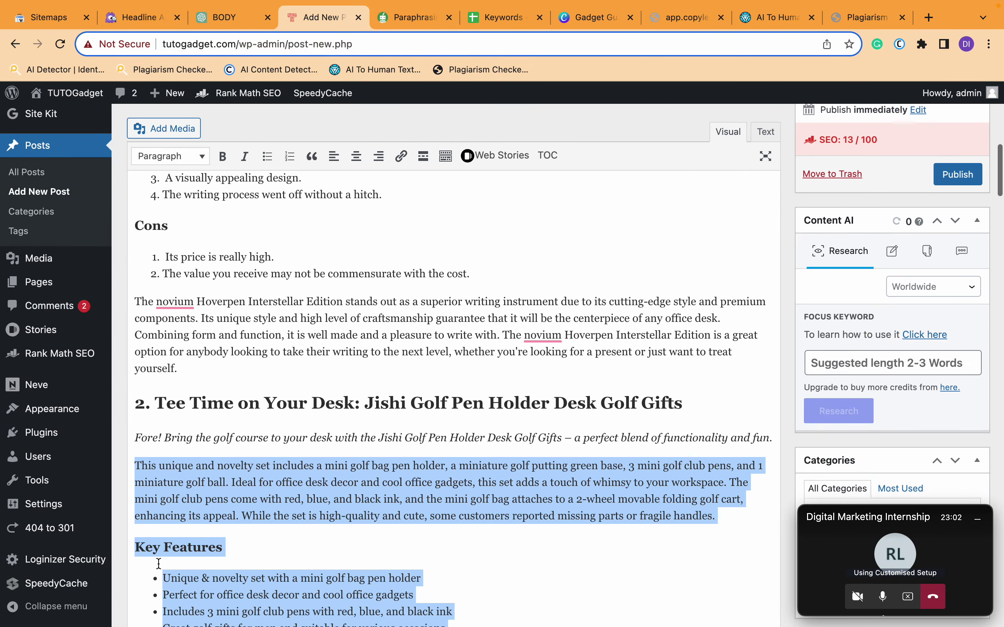
click(158, 564)
drag(138, 468, 751, 523)
key(super+v)
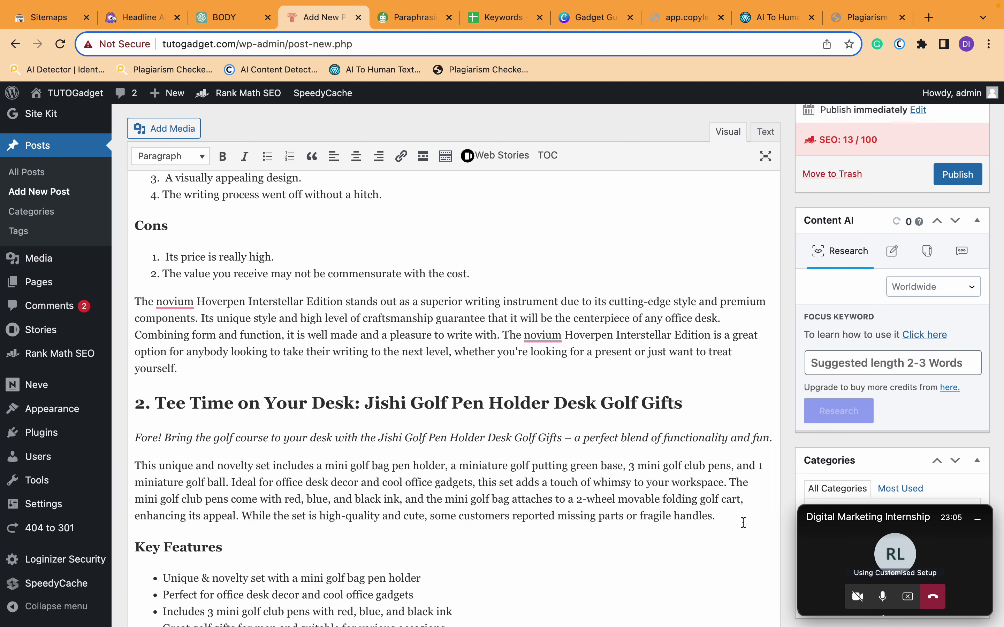
- Copy the four paraphrased lines under "Particulars to Note" in QuillBot and return to section 2's Key Features in the WordPress post
click(485, 17)
click(402, 17)
scroll(685, 295, down, 4)
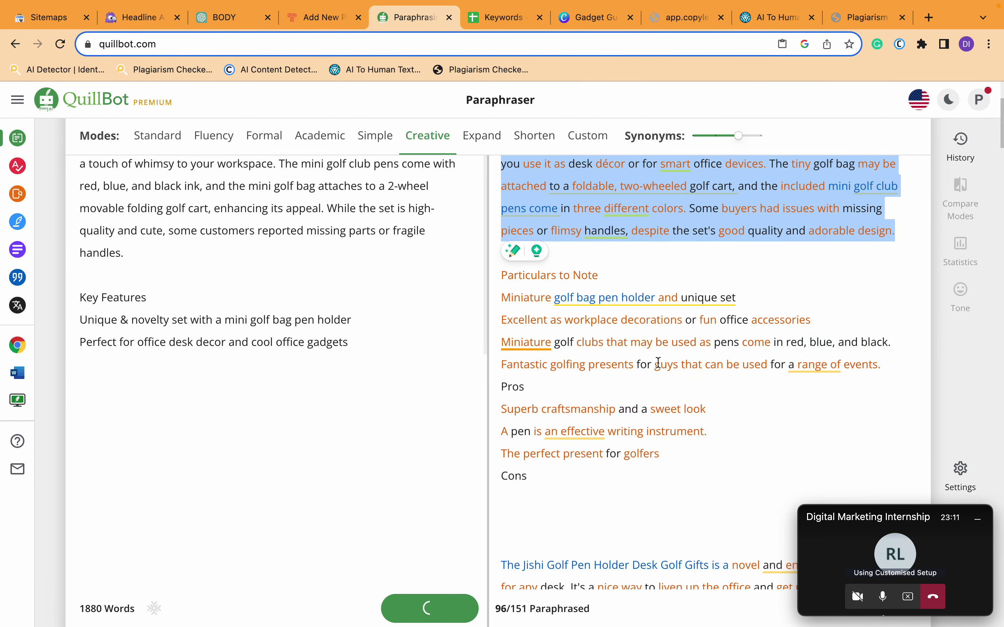
drag(890, 365, 497, 297)
key(super+c)
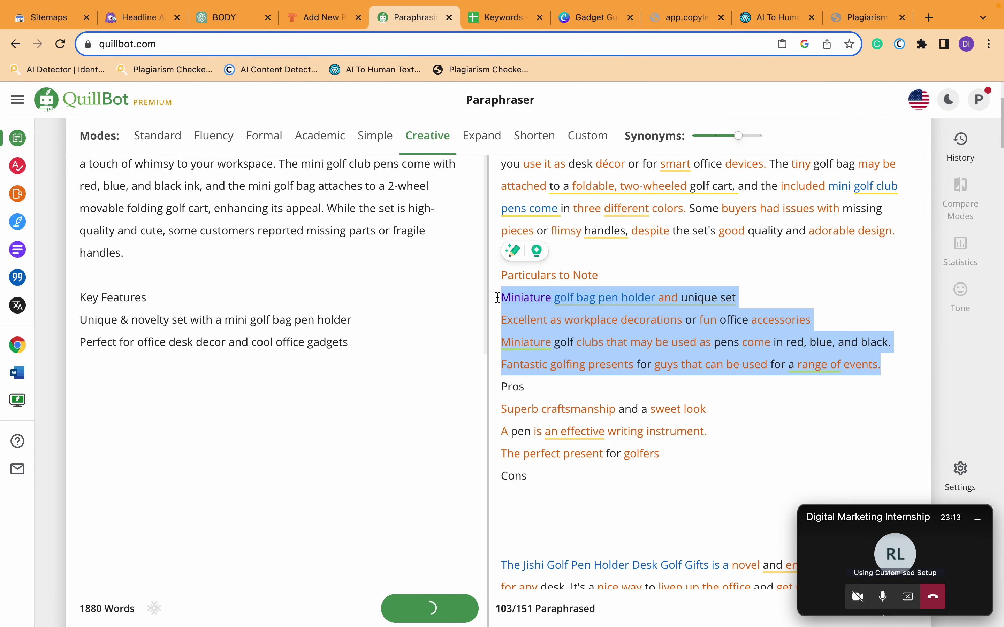
scroll(368, 340, up, 5)
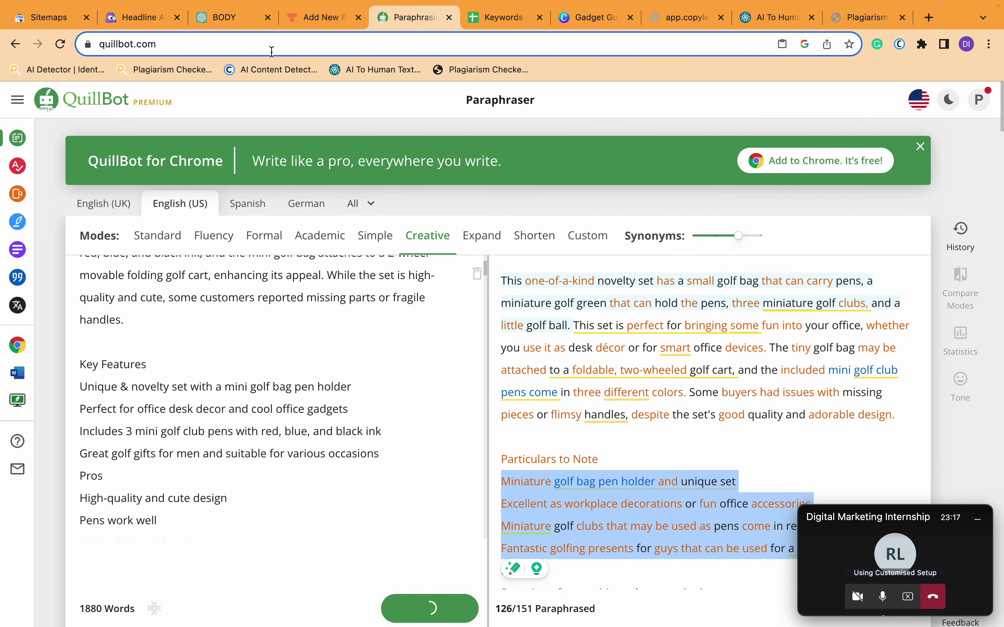
click(323, 17)
scroll(262, 329, up, 5)
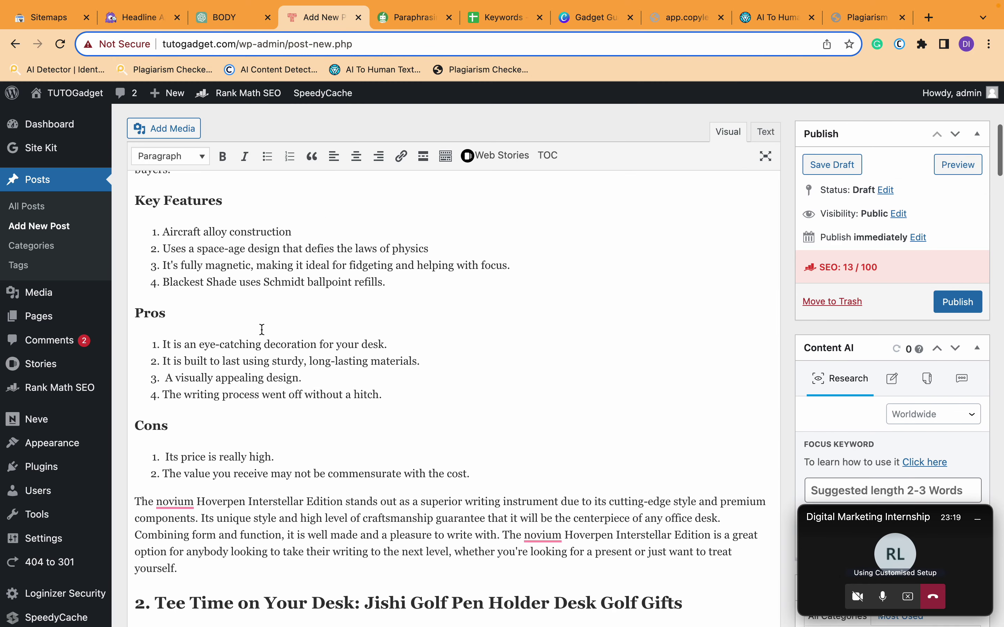
scroll(262, 329, down, 8)
scroll(262, 329, down, 2)
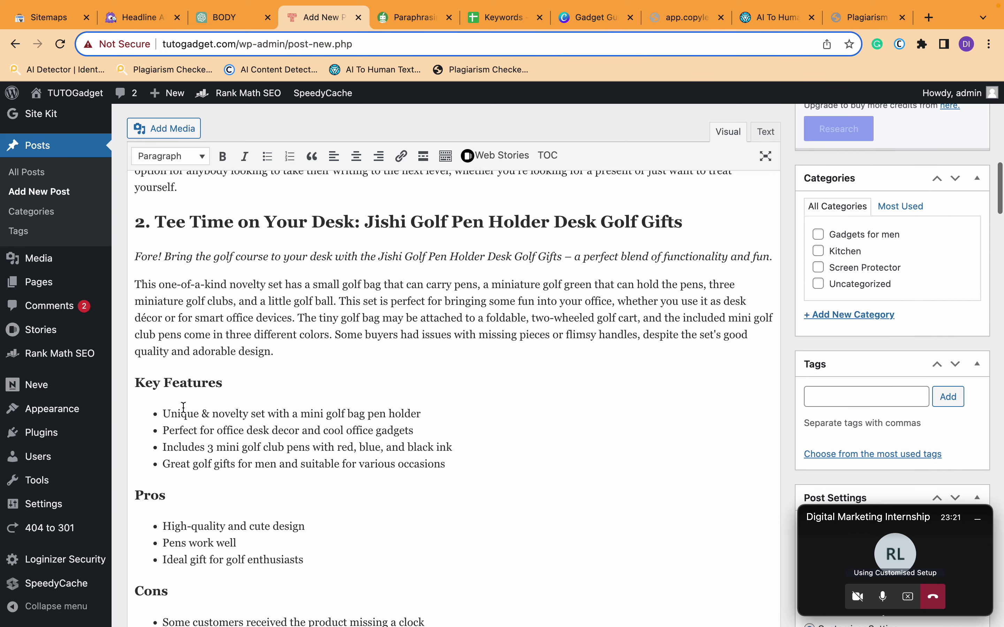
drag(168, 414, 472, 463)
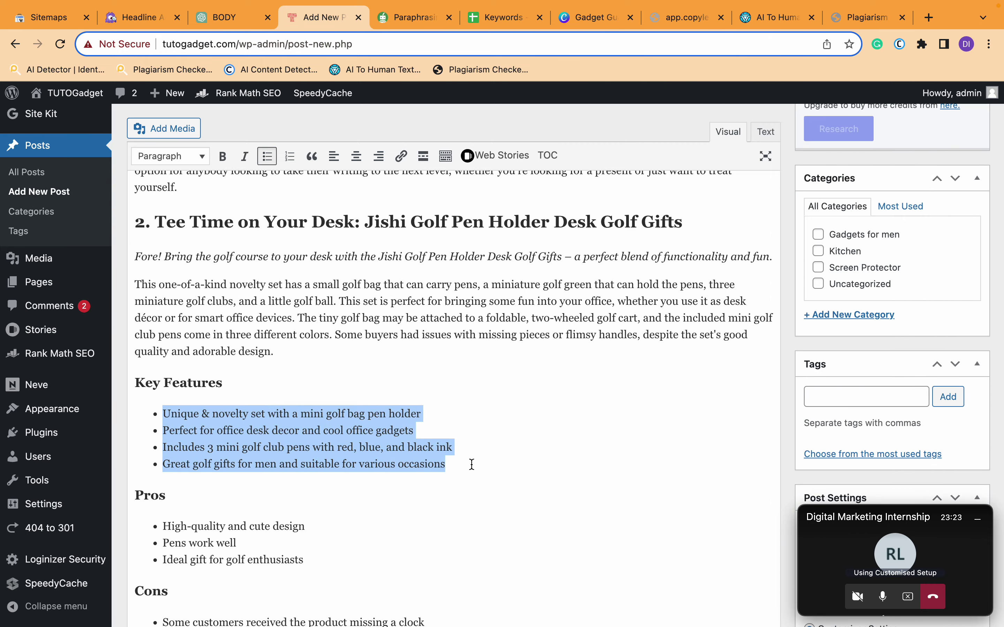
key(super+v)
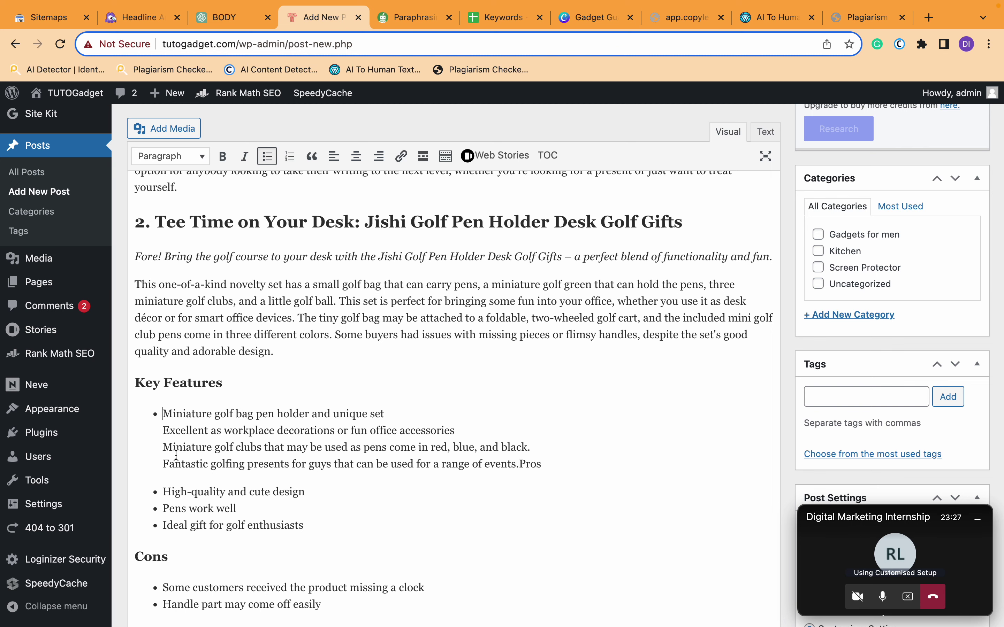
key(super+z)
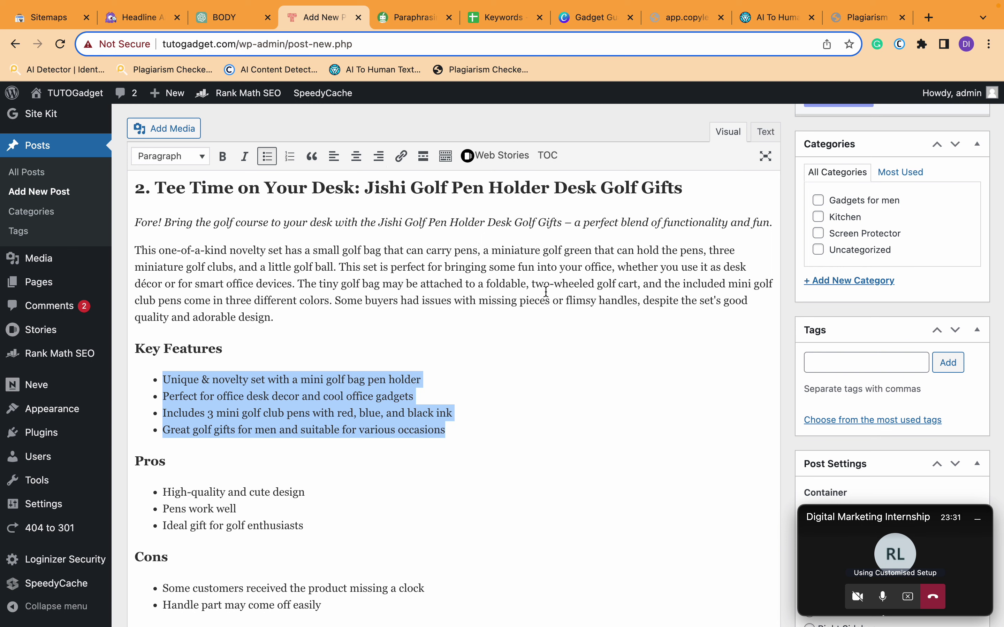
- Paste the copied lines over the Jishi Golf Pen Holder's Key Features bullets and split them into four separate bullets
click(449, 433)
drag(445, 431, 146, 383)
key(super+v)
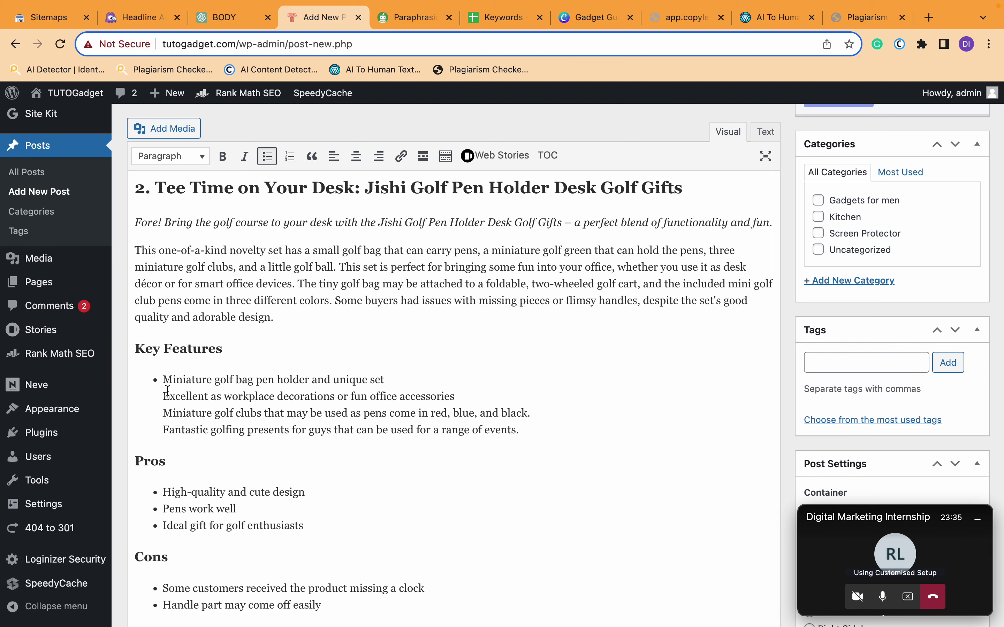
key(Return)
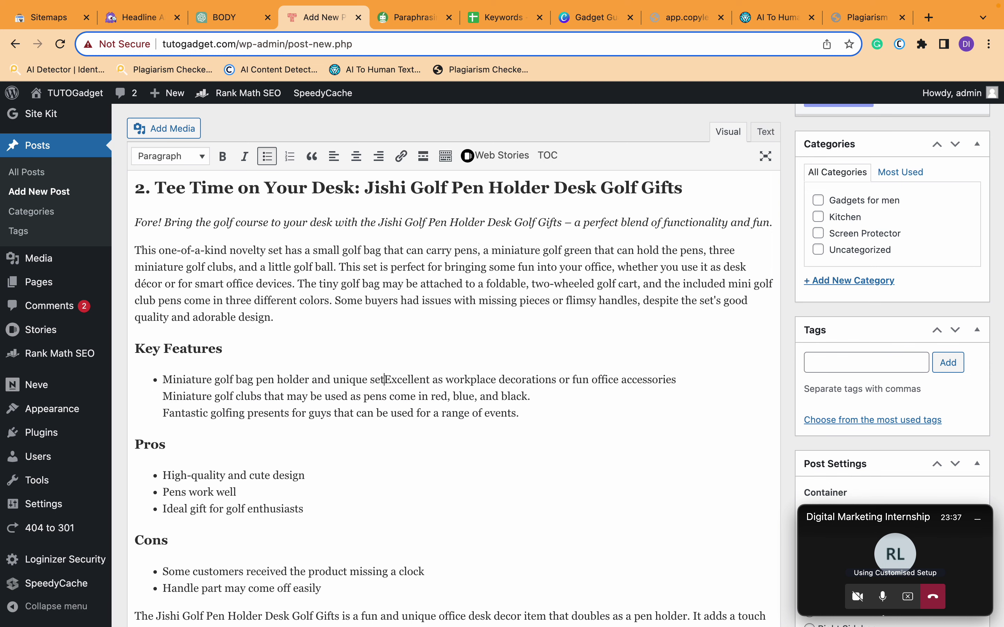
key(Return)
key(BackSpace)
key(Return)
- Compare the original and paraphrased Key Features, Pros and Cons of the golf pen holder in QuillBot
scroll(340, 433, down, 2)
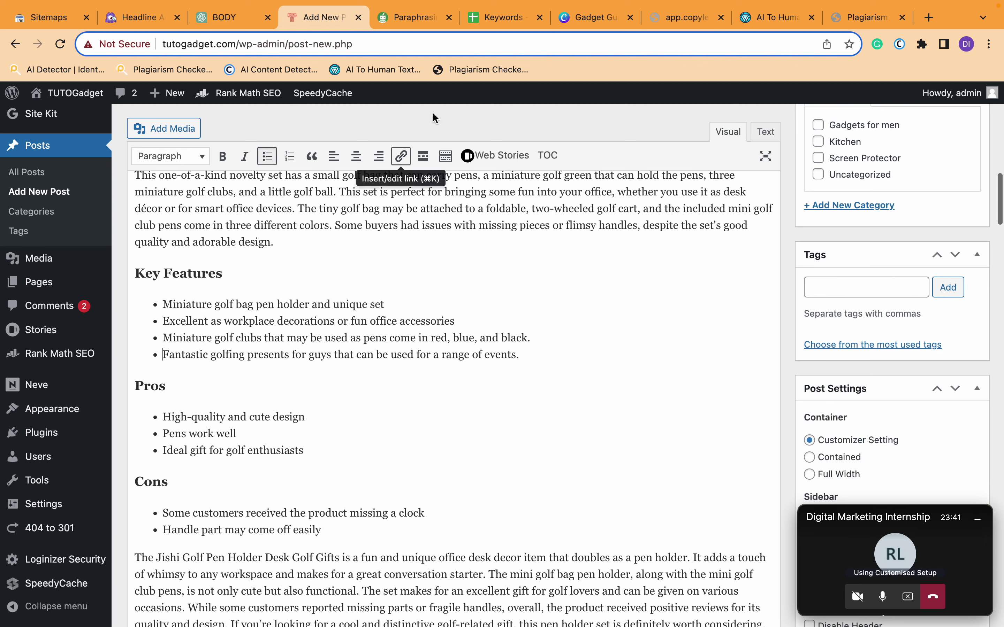
click(408, 18)
scroll(590, 401, down, 5)
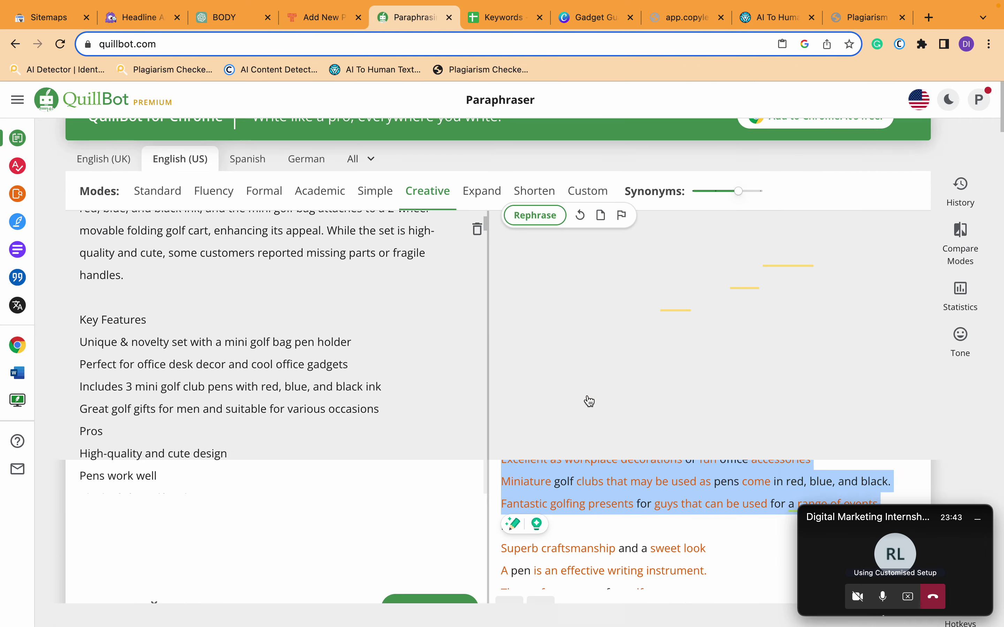
scroll(352, 334, up, 1)
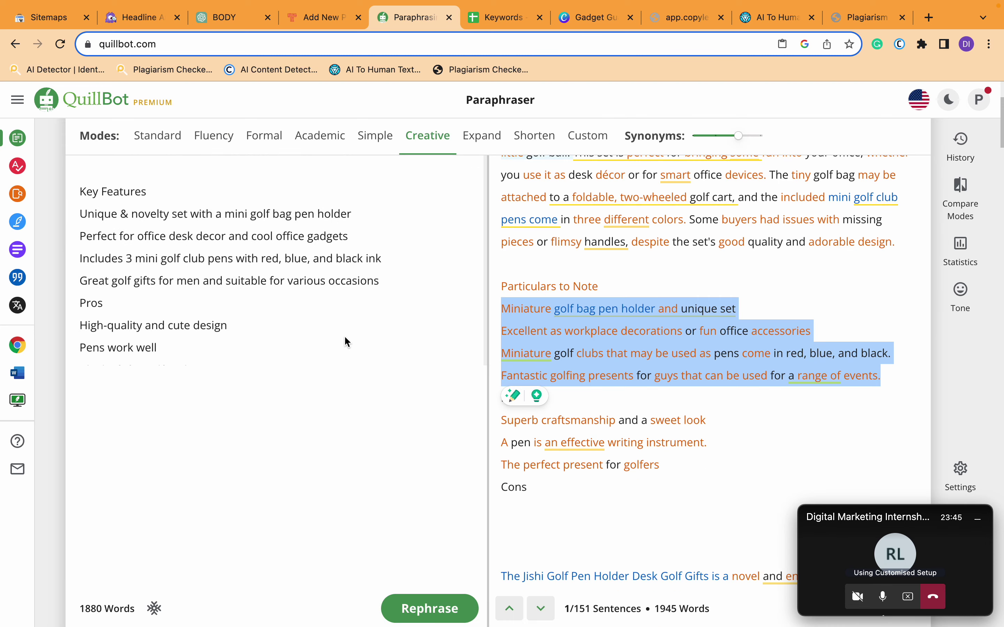
scroll(595, 391, down, 2)
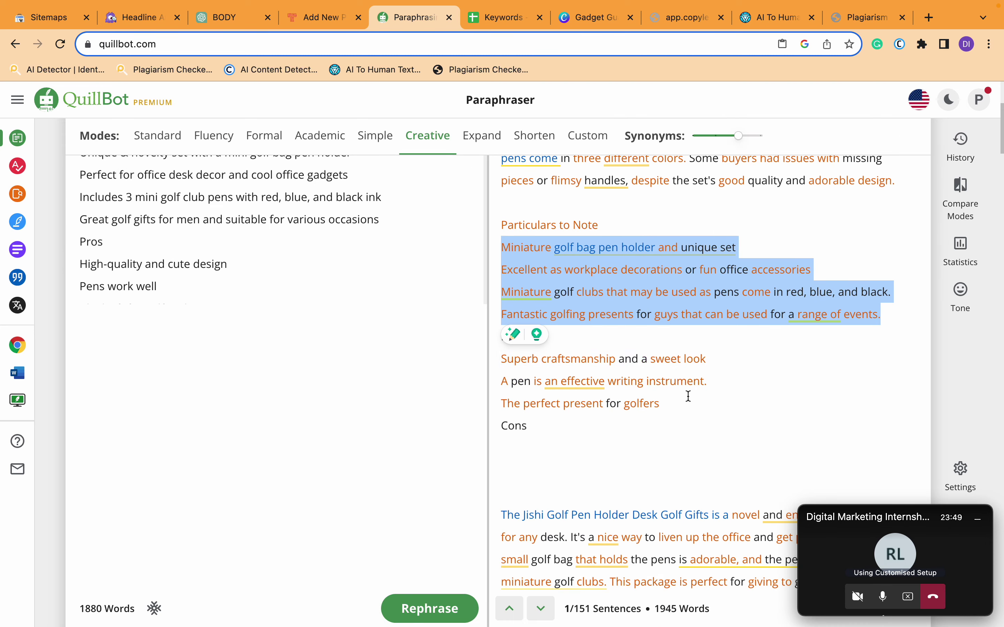
scroll(362, 298, up, 2)
scroll(362, 298, down, 3)
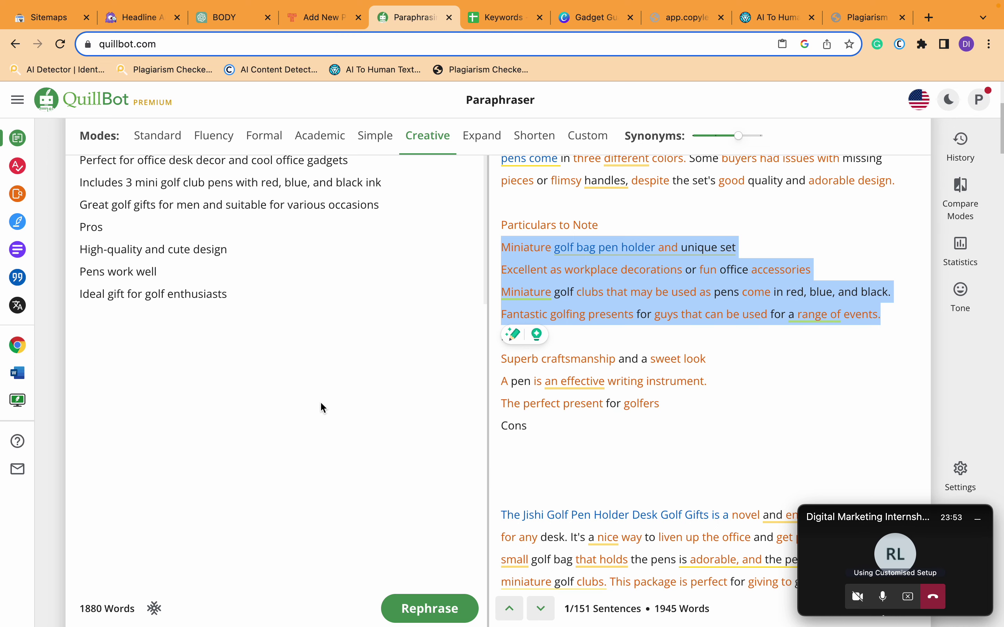
scroll(285, 414, up, 3)
scroll(338, 311, down, 1)
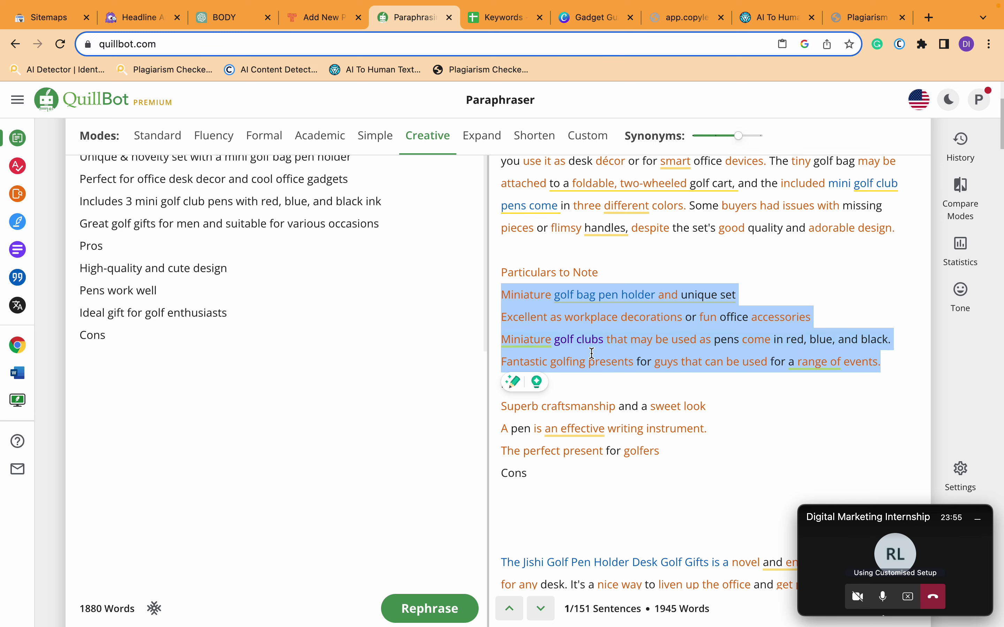
scroll(592, 353, down, 1)
- Copy the three paraphrased Pros lines from QuillBot and paste them over the Jishi section's Pros bullets in the WordPress post
click(582, 452)
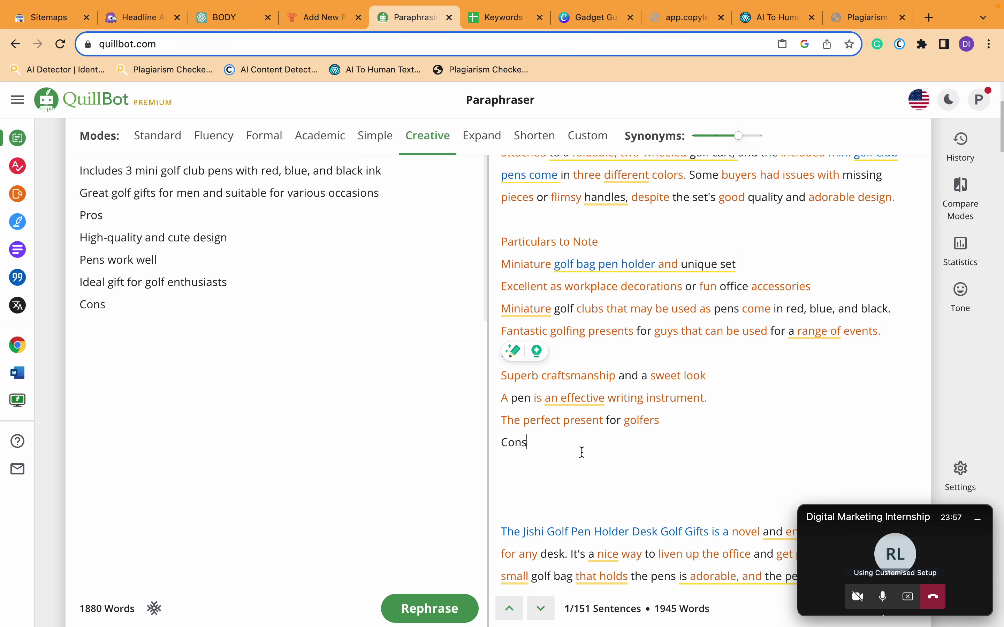
drag(660, 420, 491, 378)
key(ctrl+c)
click(332, 45)
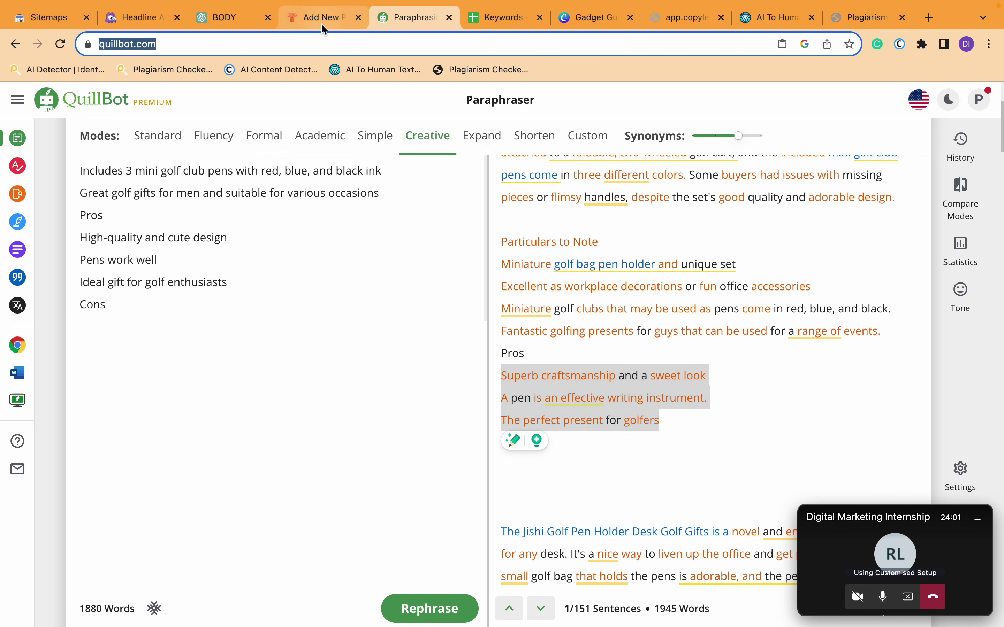
click(322, 25)
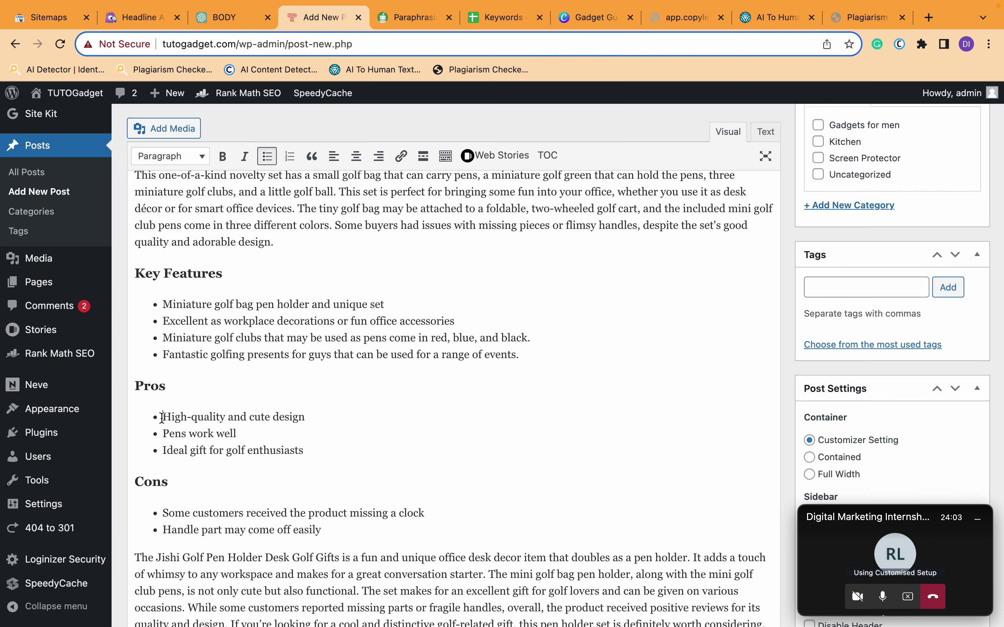
drag(163, 418, 312, 450)
key(ctrl+v)
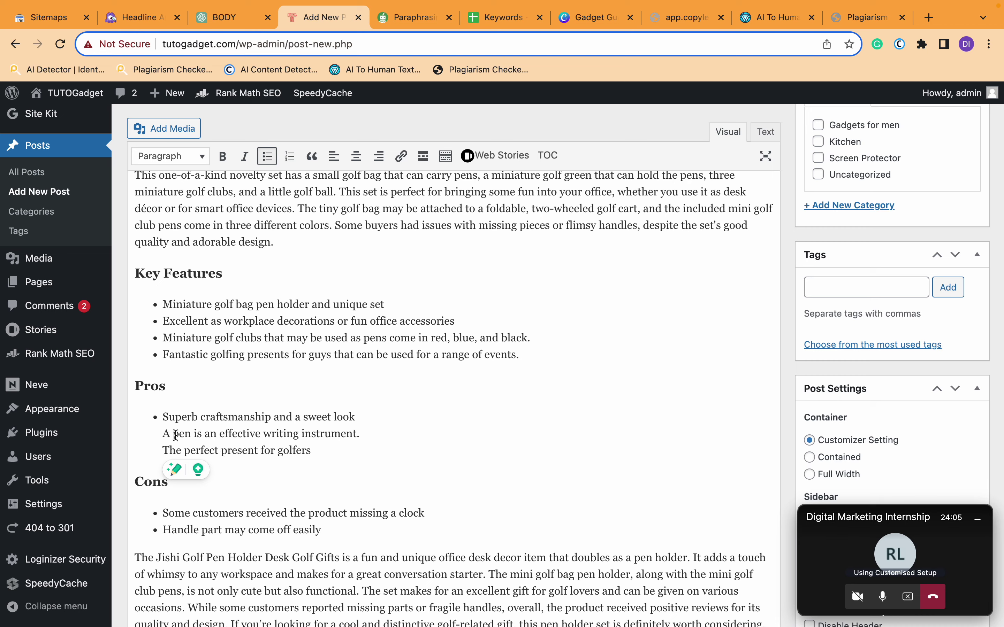
- Put "A pen is an effective writing instrument." and "The perfect present for golfers" on their own bullets under Pros
click(166, 431)
key(BackSpace)
key(Return)
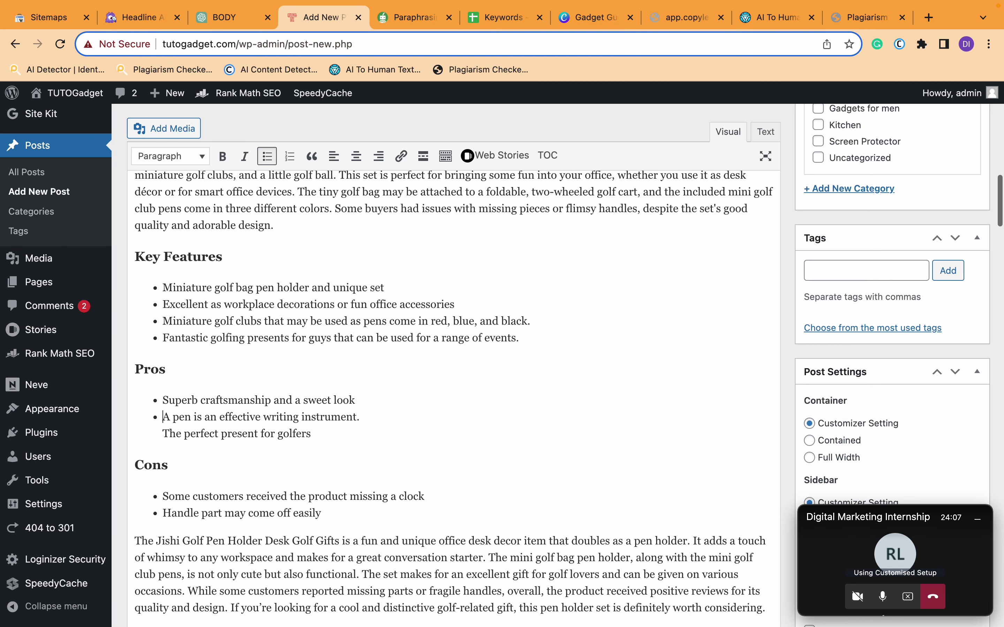
key(Down)
key(BackSpace)
key(Return)
- Look through the golf pen holder's original and paraphrased text in QuillBot for the Cons lines
scroll(356, 474, down, 2)
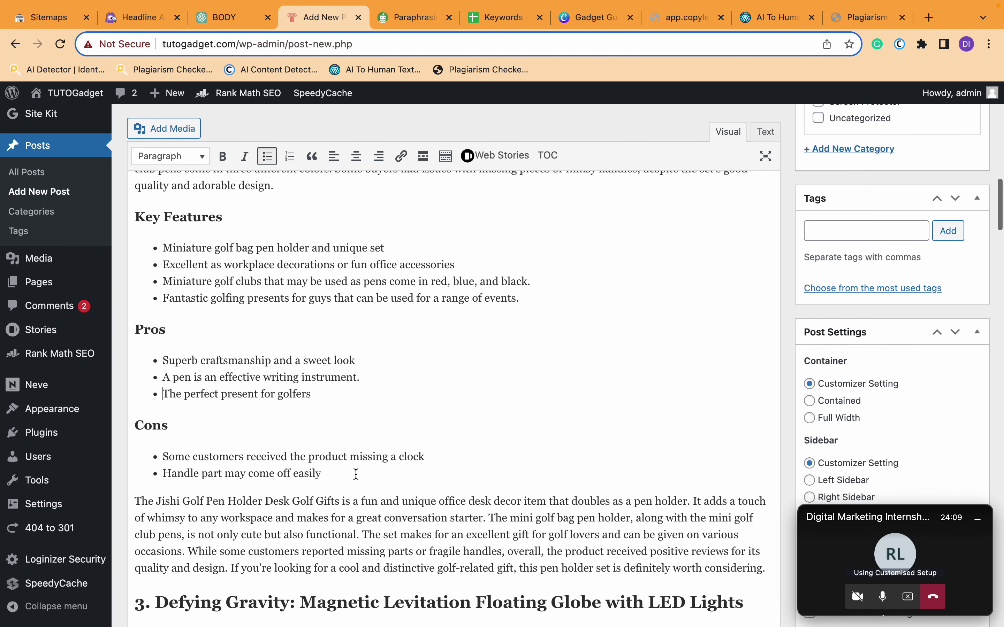
click(437, 9)
scroll(661, 291, down, 5)
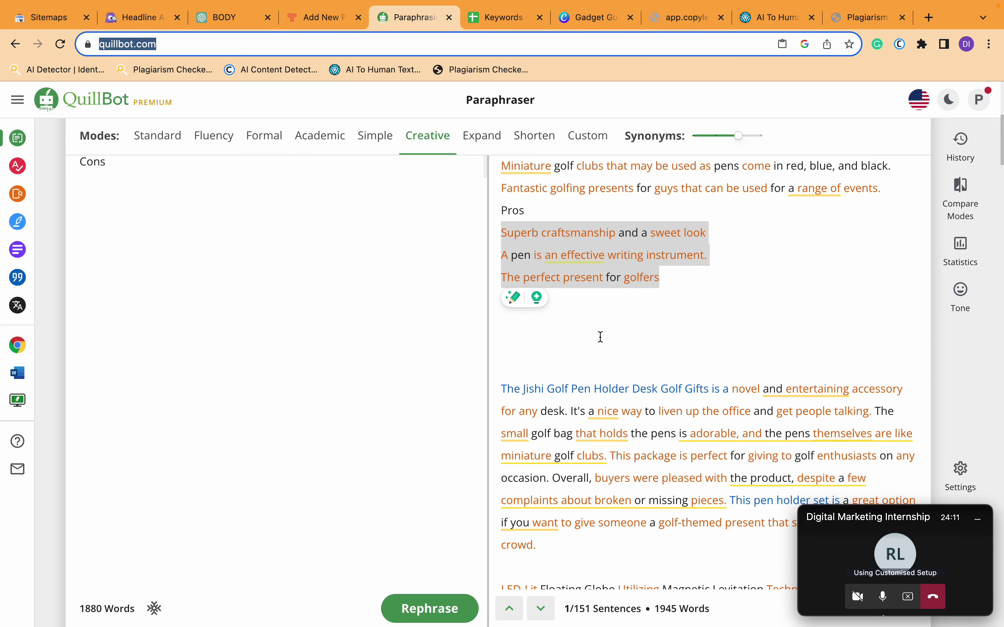
click(600, 334)
scroll(588, 361, up, 5)
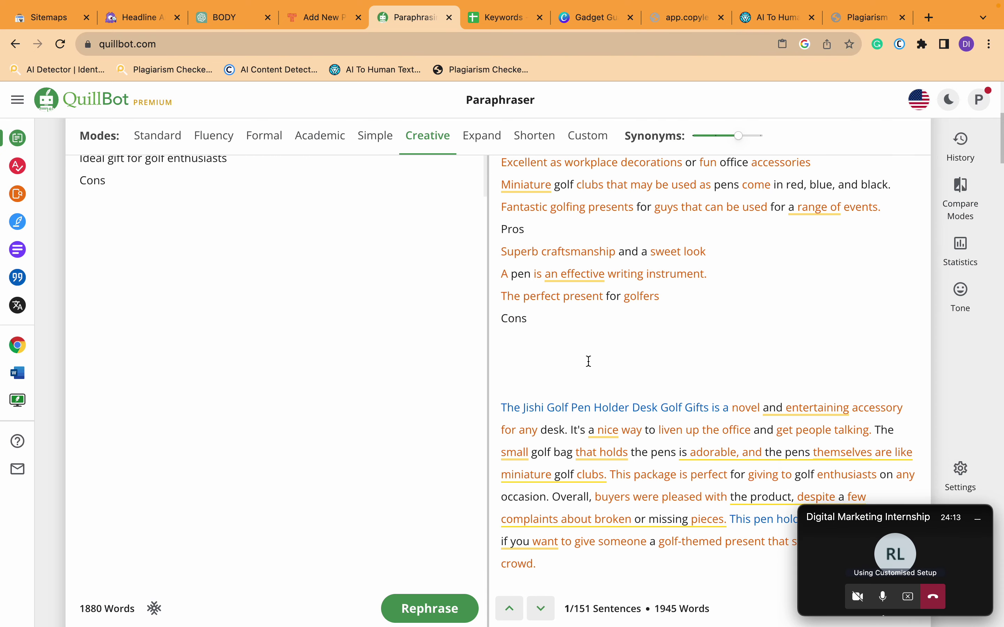
scroll(310, 278, down, 3)
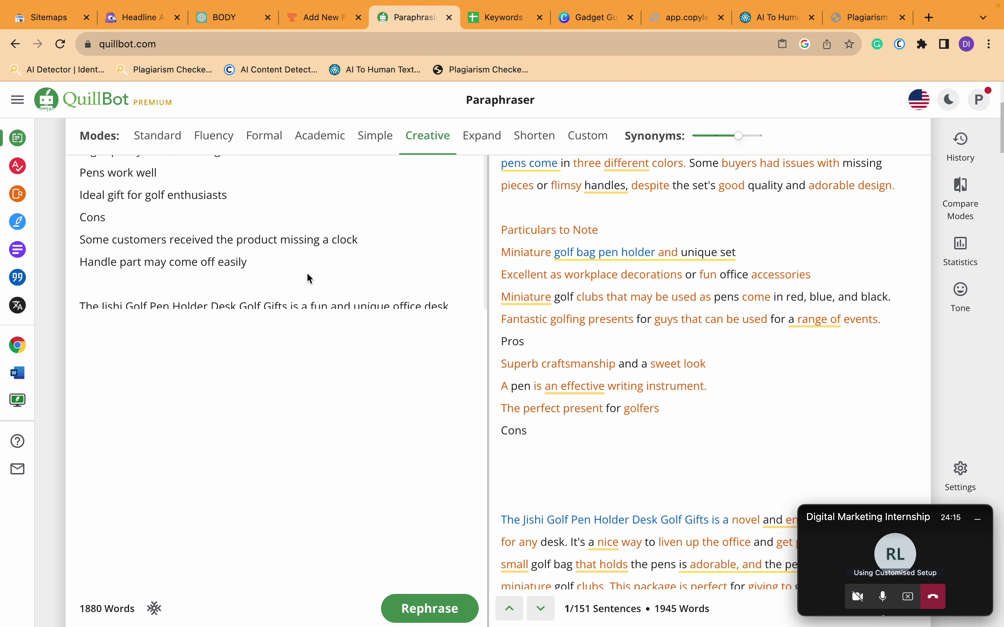
scroll(561, 446, down, 3)
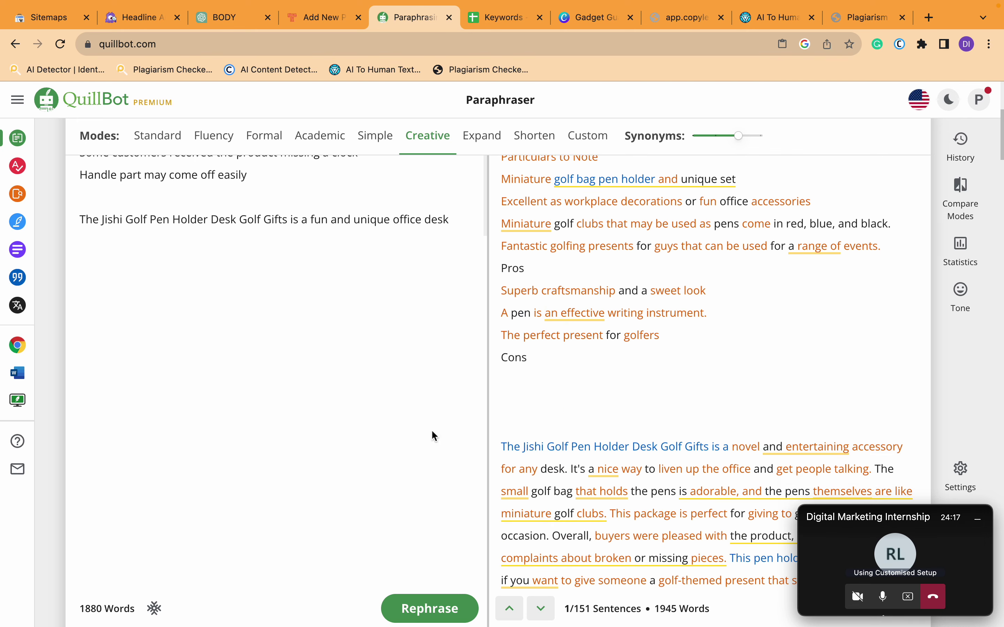
scroll(351, 427, up, 2)
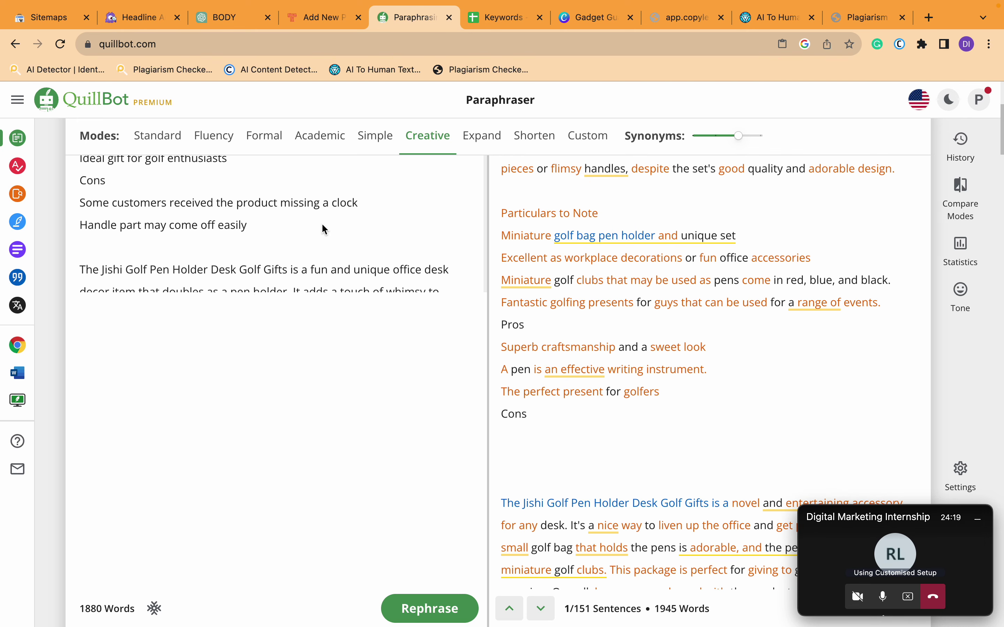
scroll(322, 226, down, 2)
scroll(663, 371, down, 3)
scroll(661, 365, up, 3)
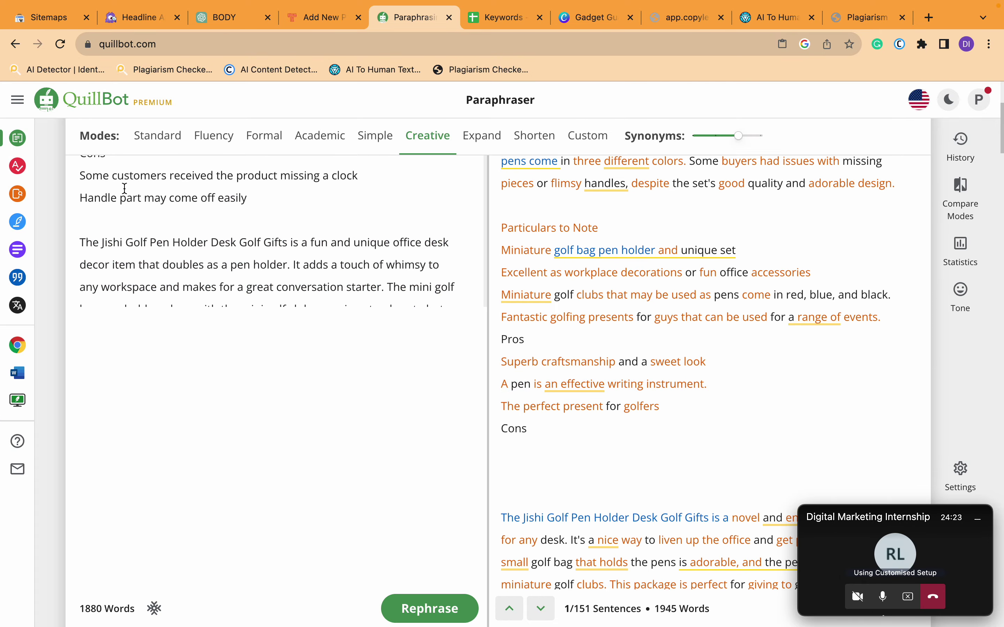
- Make the two Cons bullets of the Jishi Golf Pen Holder section bold in the WordPress post
click(320, 19)
drag(333, 470, 159, 457)
key(super+b)
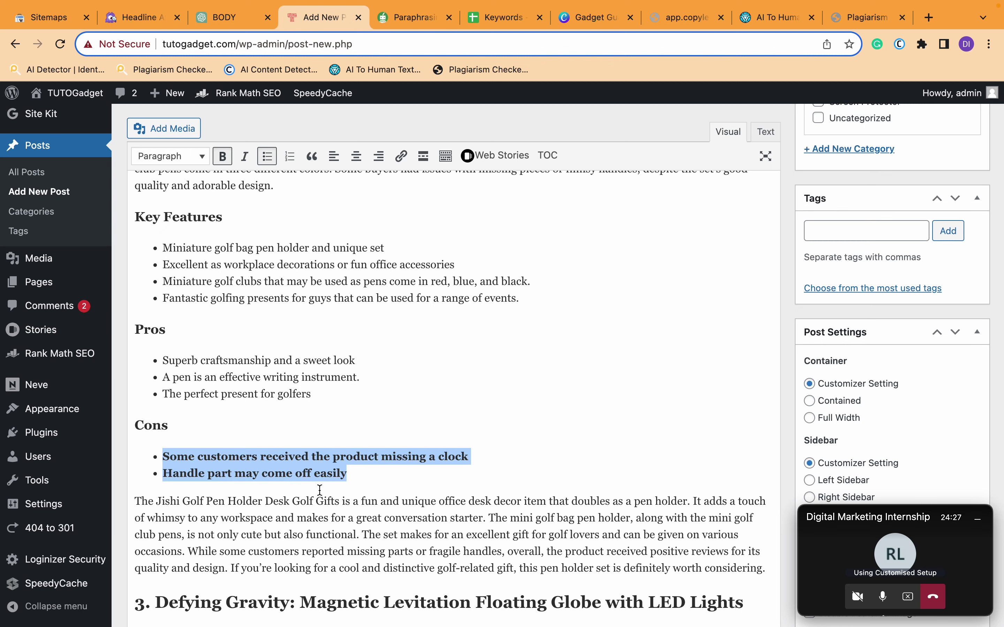
- Copy the paraphrased closing paragraph about the Jishi Golf Pen Holder from QuillBot and paste it over the post's closing paragraph of section 2
scroll(181, 409, down, 3)
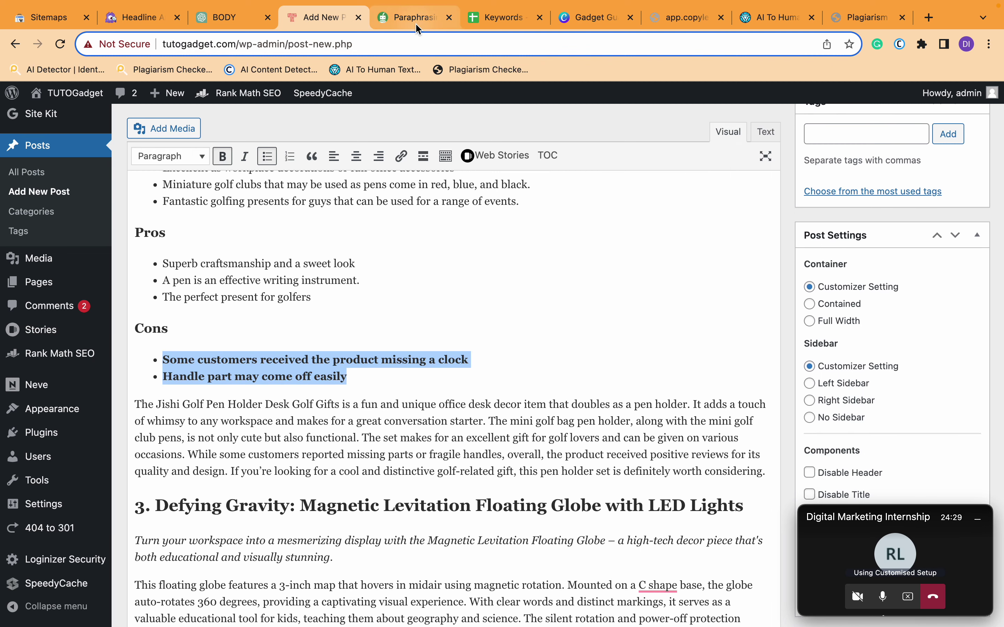
click(414, 21)
scroll(564, 361, down, 3)
scroll(565, 367, down, 3)
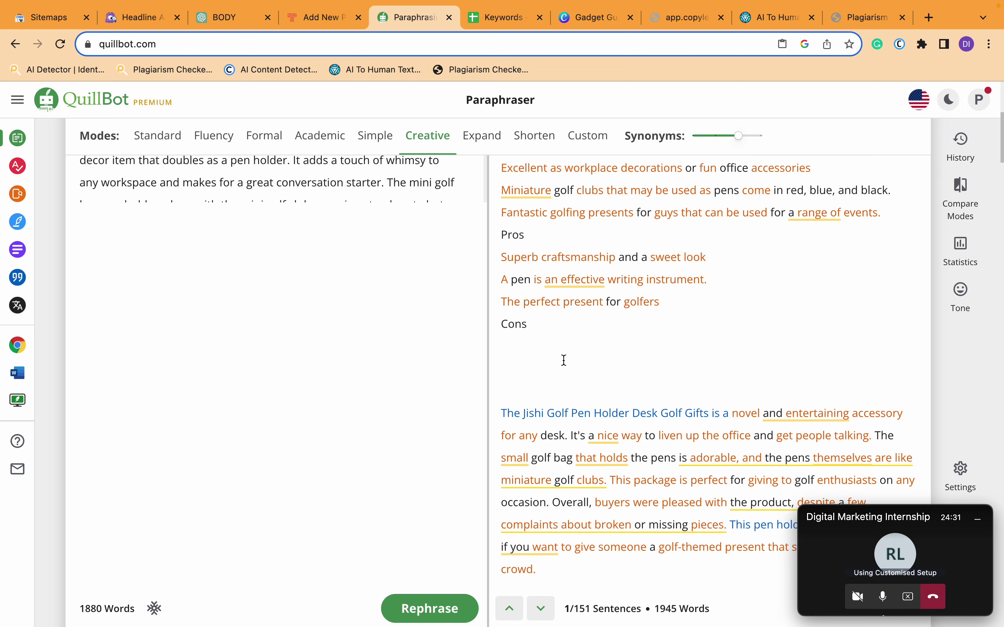
drag(556, 501, 480, 347)
key(super+c)
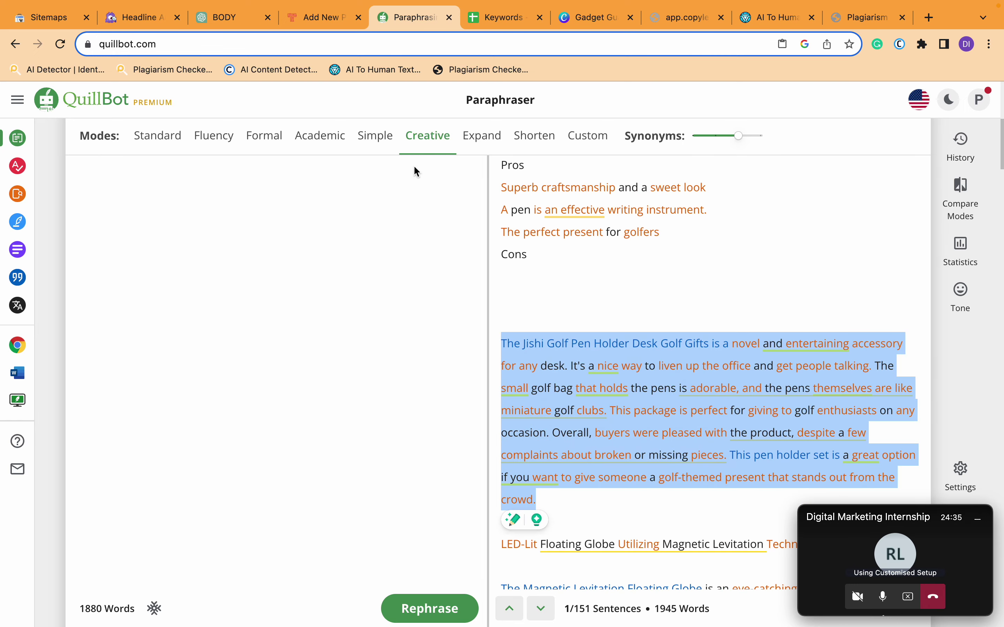
click(325, 20)
drag(137, 403, 747, 474)
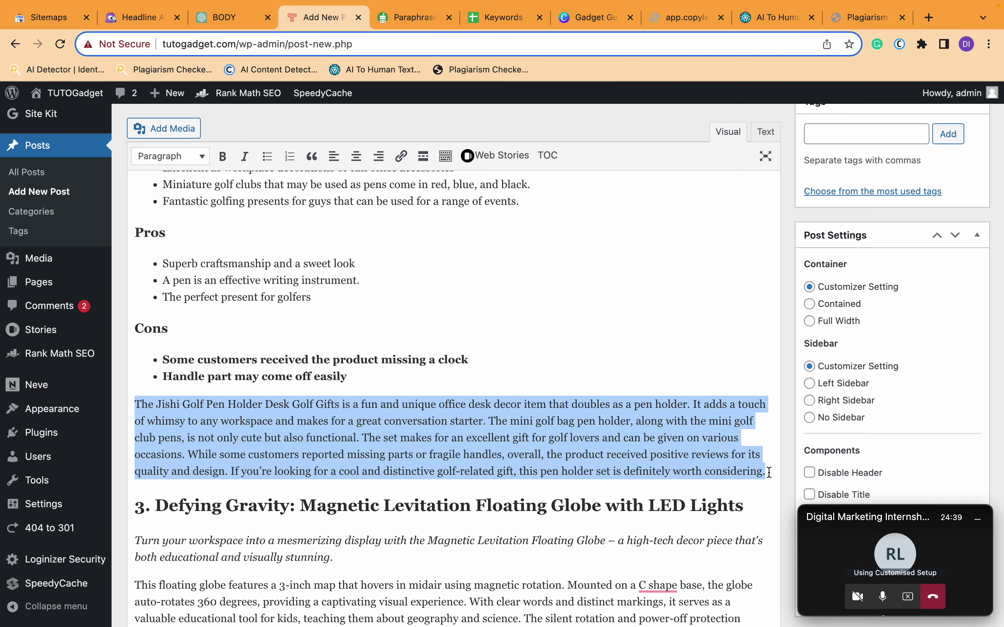
key(super+v)
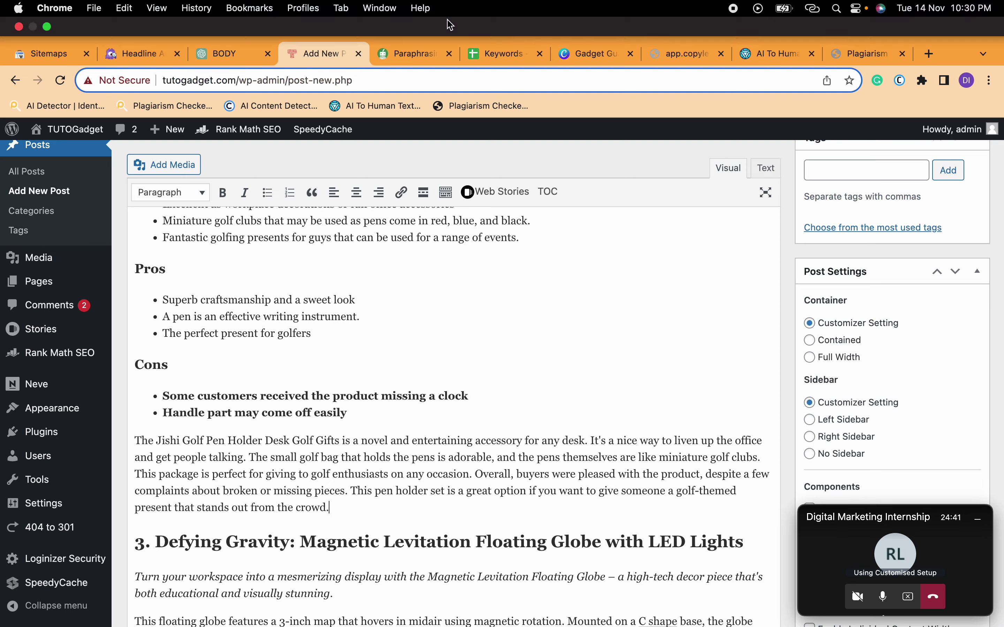
- Delete the line "LED-Lit Floating Globe Utilizing Magnetic Levitation Technology" from QuillBot's paraphrased output
click(418, 54)
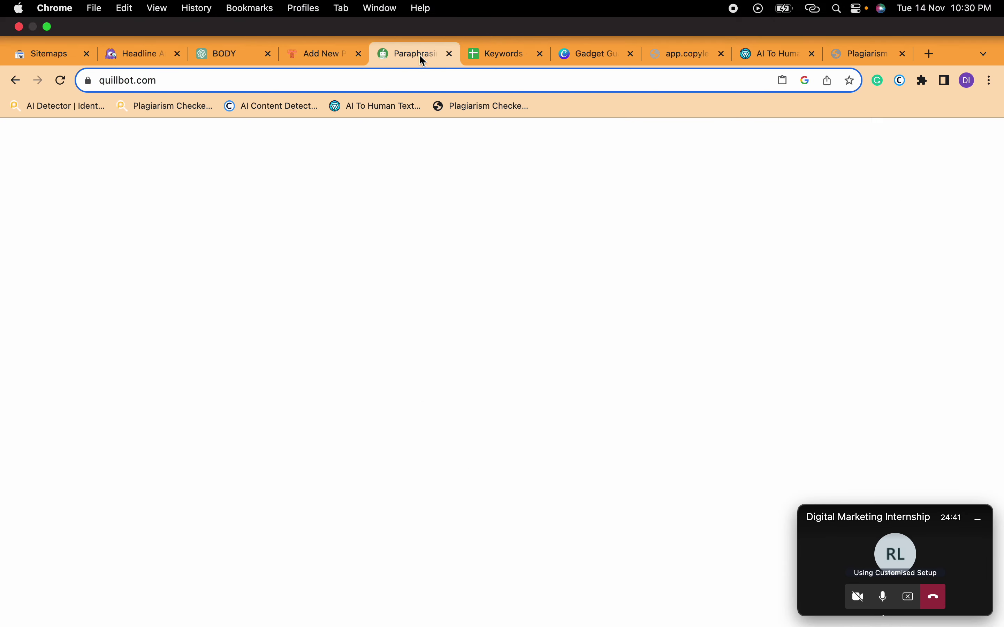
scroll(604, 389, down, 6)
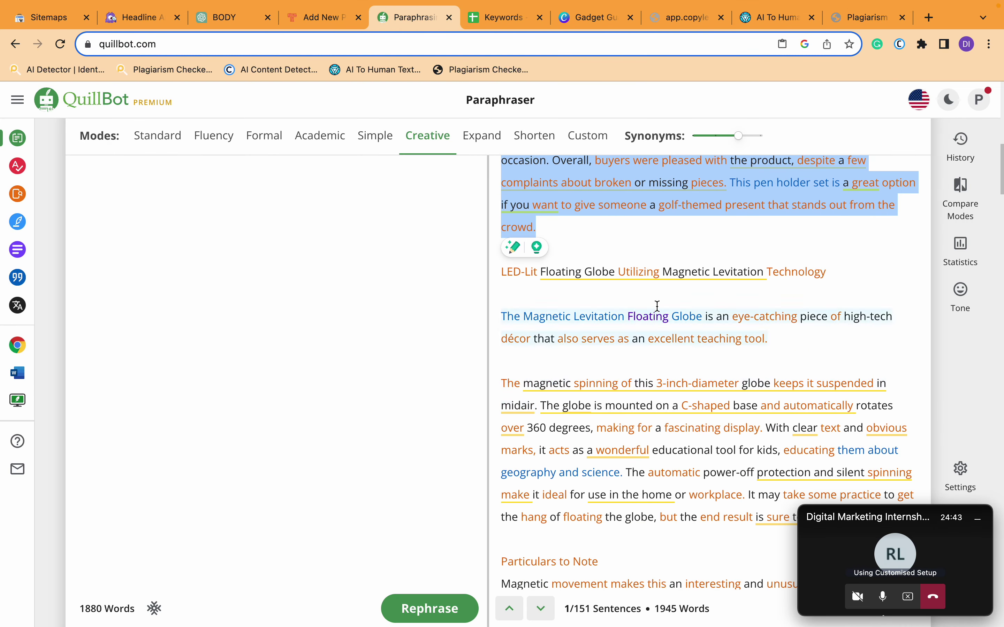
click(844, 272)
drag(844, 272, 445, 270)
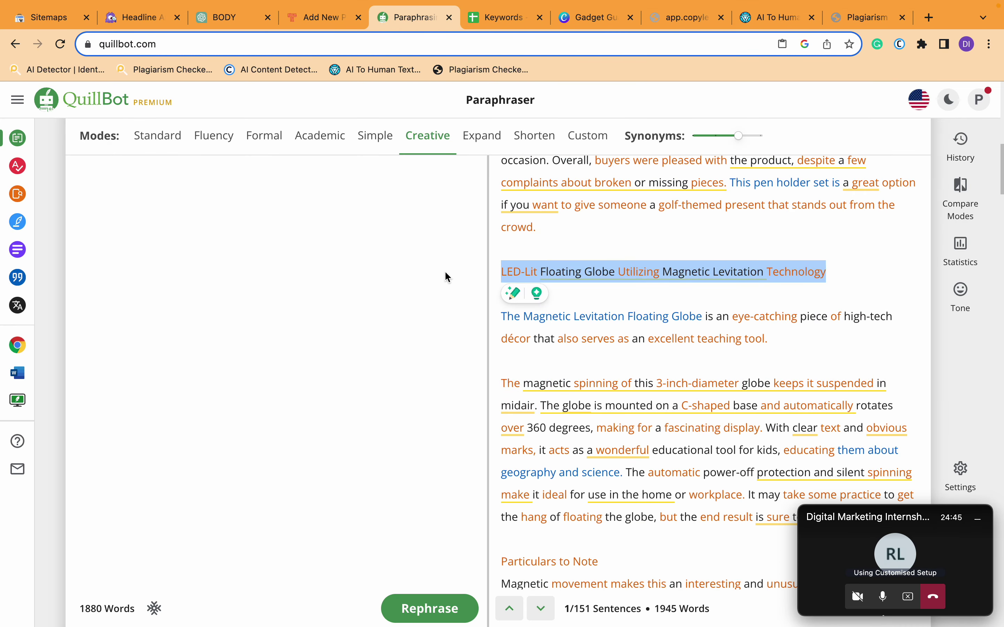
scroll(444, 271, up, 3)
key(BackSpace)
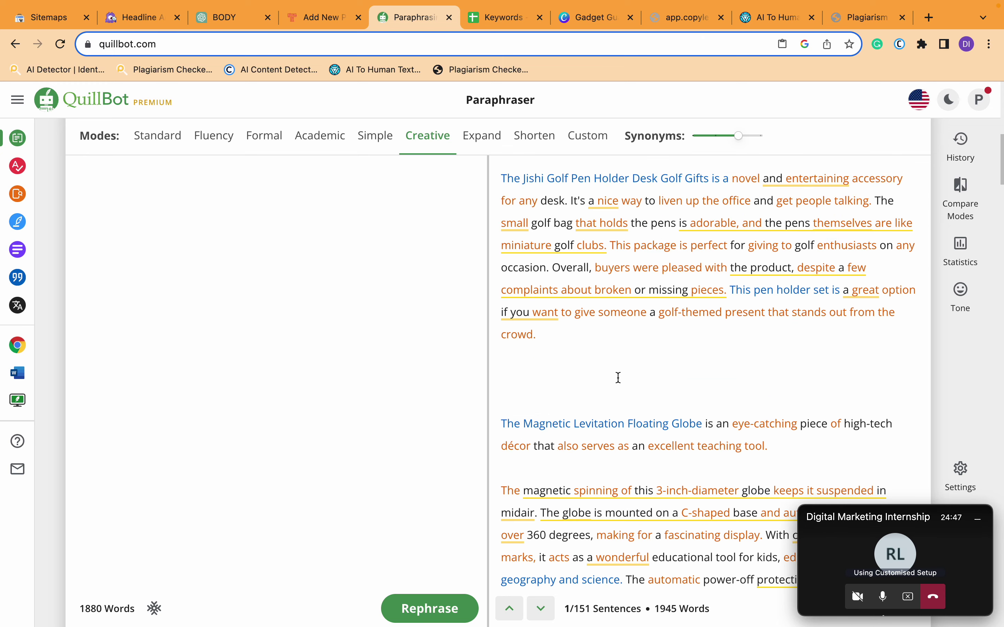
- Remove all golf pen holder text above the floating globe section from QuillBot's output and mute the call microphone
scroll(618, 377, up, 10)
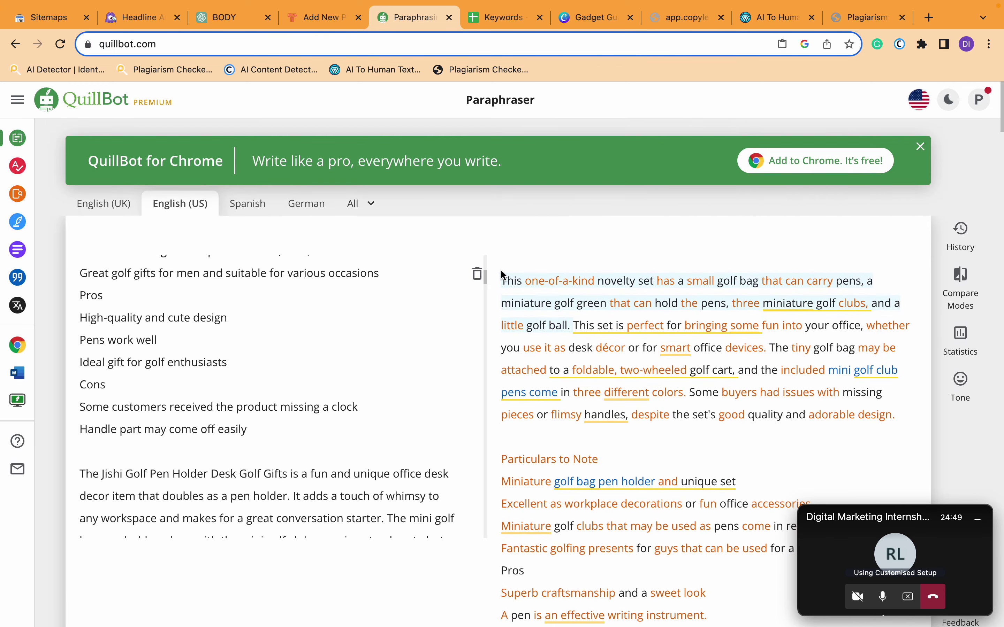
shift+click(501, 271)
key(BackSpace)
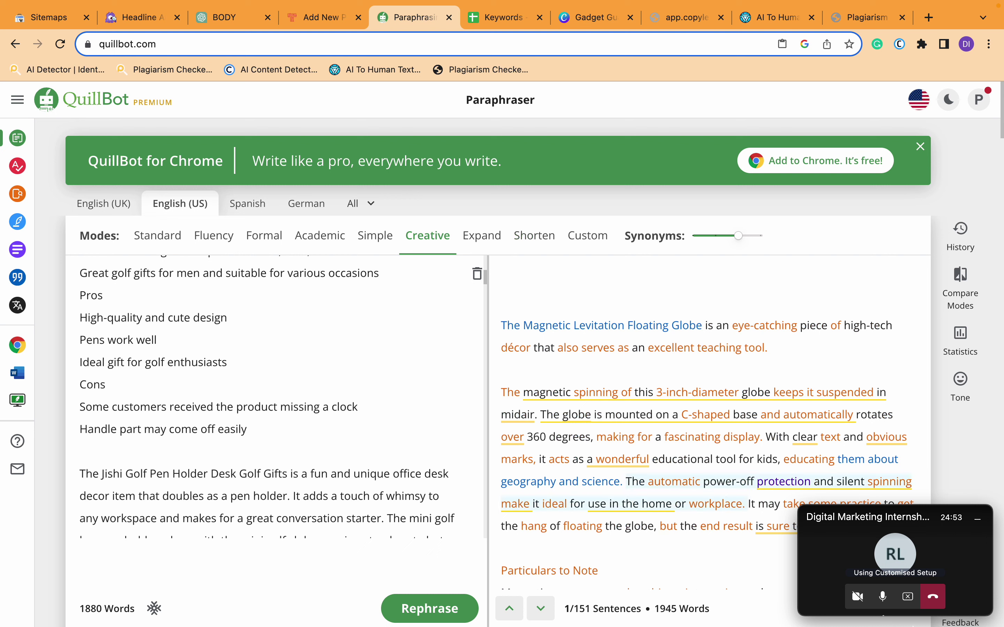
click(876, 599)
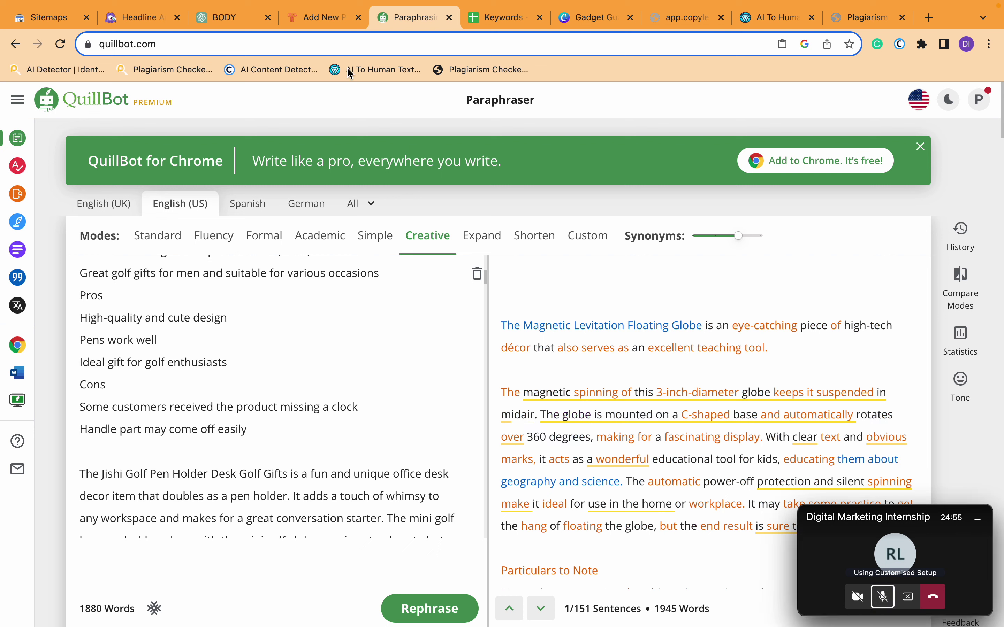
- Check section 3 of the post and copy the matching QuillBot paragraph that begins "The magnetic spinning of this 3-inch-diameter globe"
click(325, 19)
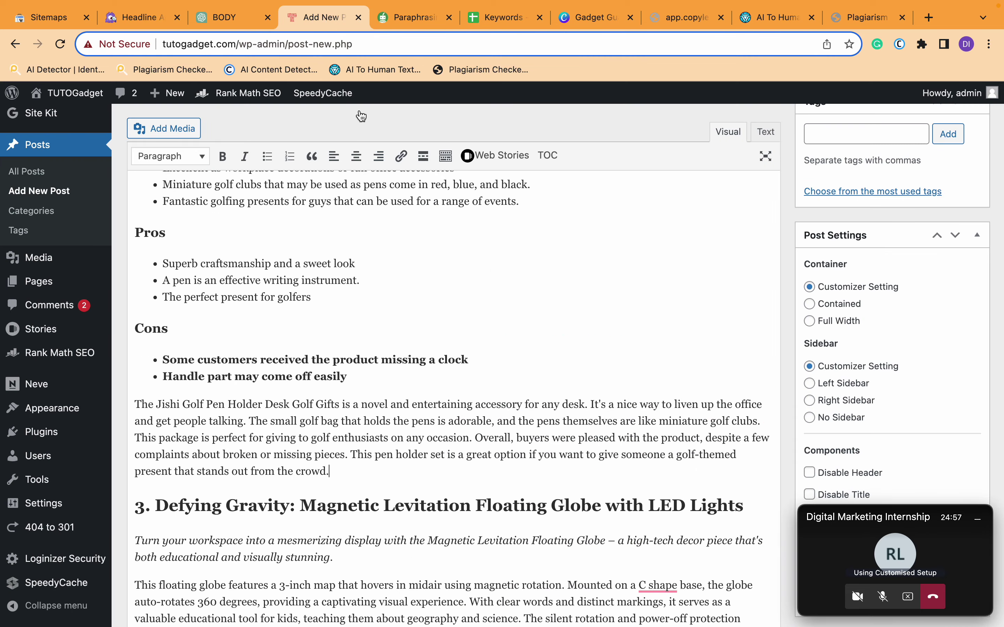
scroll(416, 369, down, 5)
scroll(415, 369, down, 4)
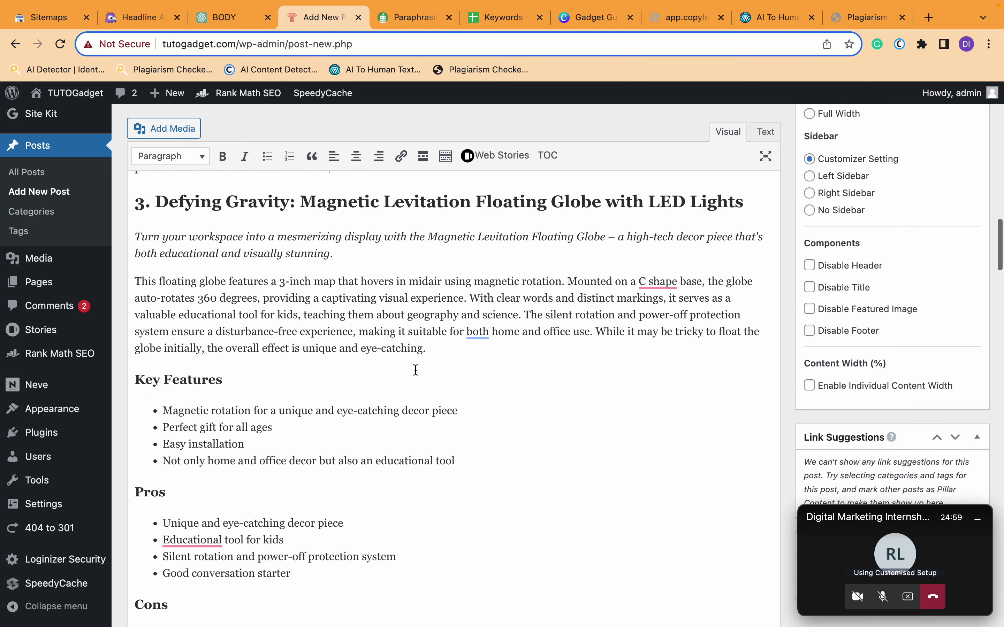
click(414, 16)
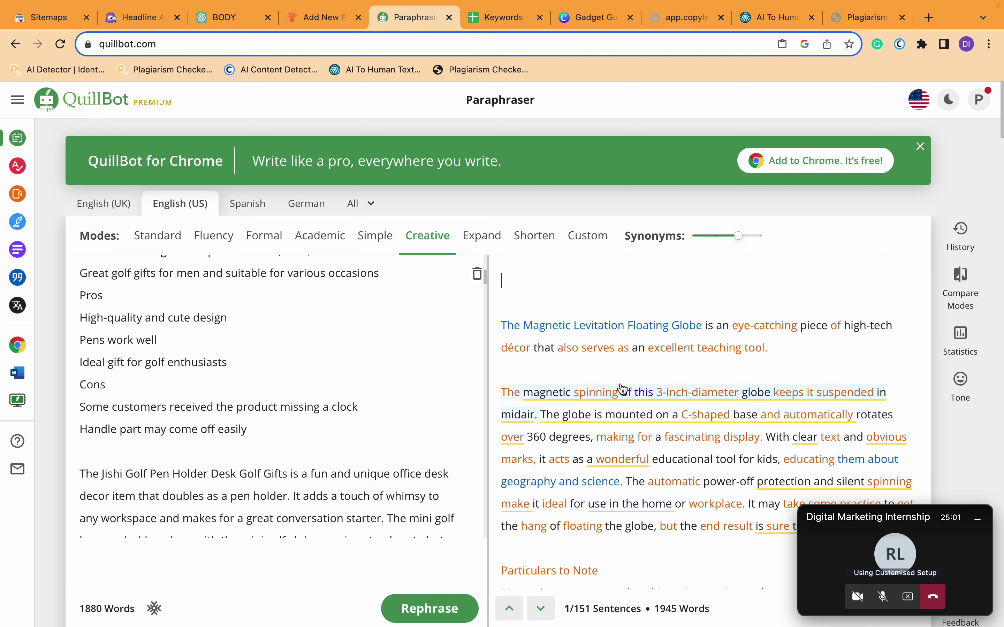
key(super+d)
drag(522, 381, 594, 460)
scroll(594, 459, down, 3)
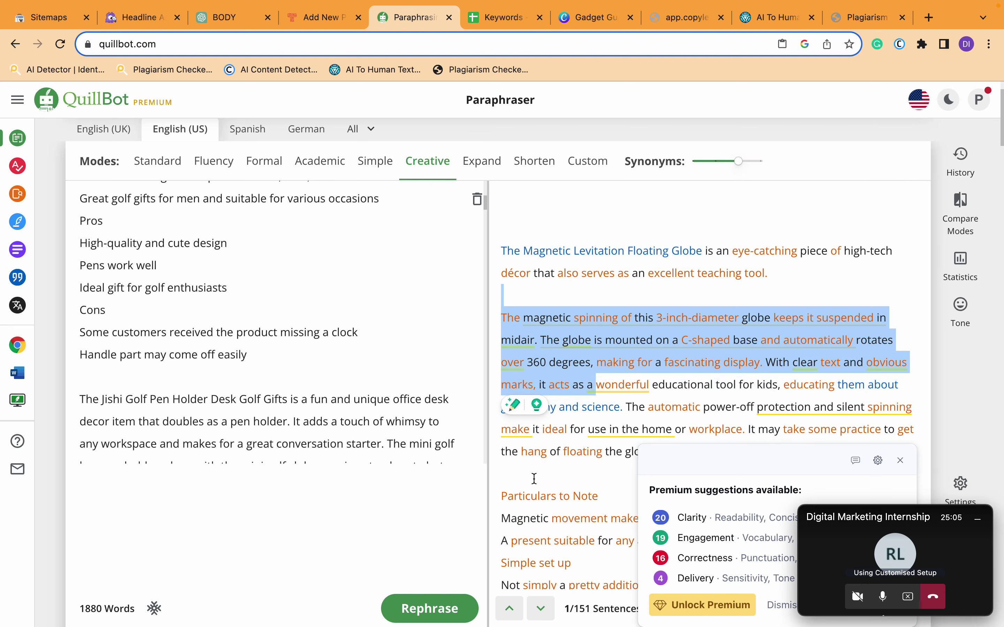
scroll(544, 480, up, 3)
drag(544, 477, 767, 368)
key(super+c)
scroll(544, 464, down, 8)
- Paste the copied paragraph over the floating globe's description paragraph in section 3 of the WordPress post
click(318, 21)
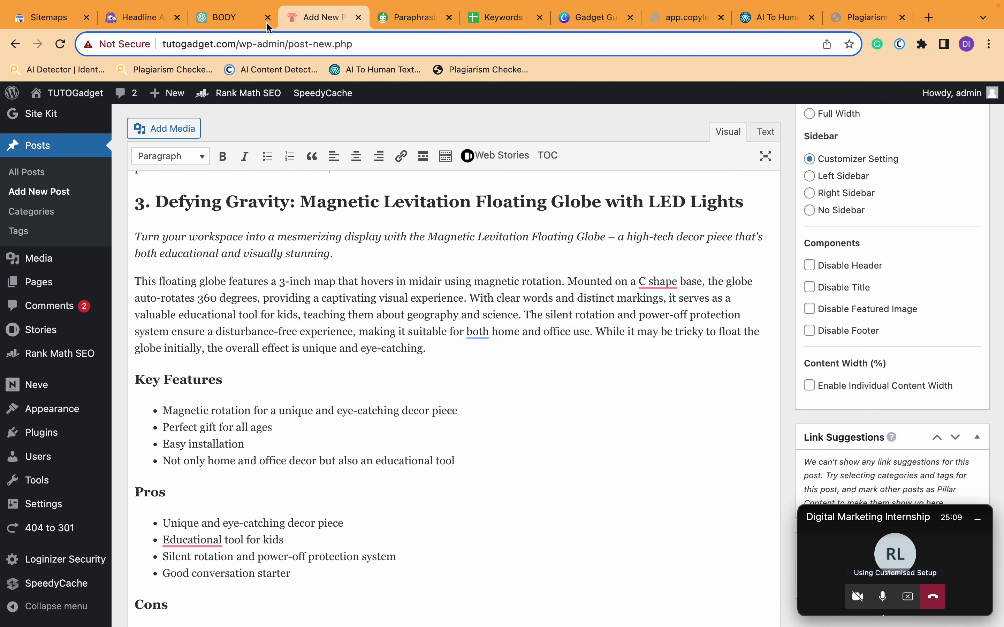
drag(135, 272, 447, 338)
key(super+v)
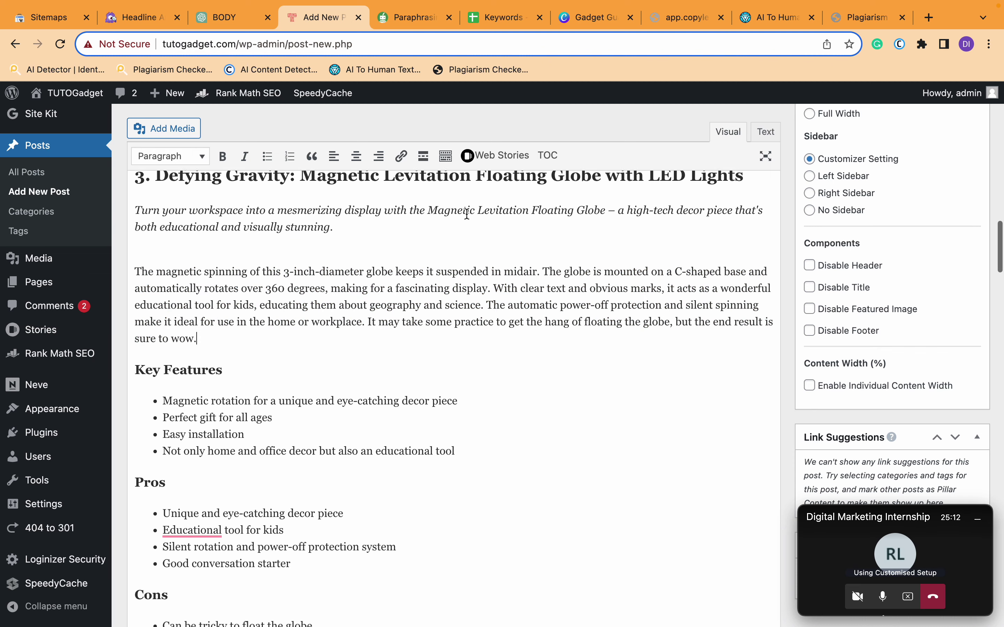
- Copy the four paraphrased lines under "Particulars to Note" in QuillBot and paste them over section 3's Key Features bullets in the post
click(402, 18)
scroll(577, 286, down, 2)
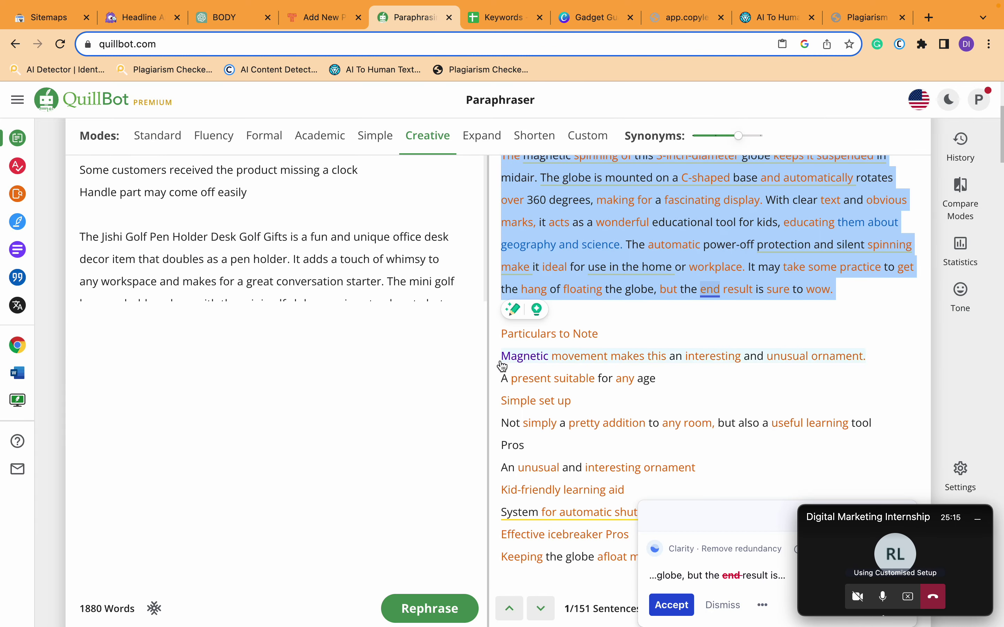
scroll(676, 422, down, 1)
drag(877, 405, 499, 335)
key(cmd+c)
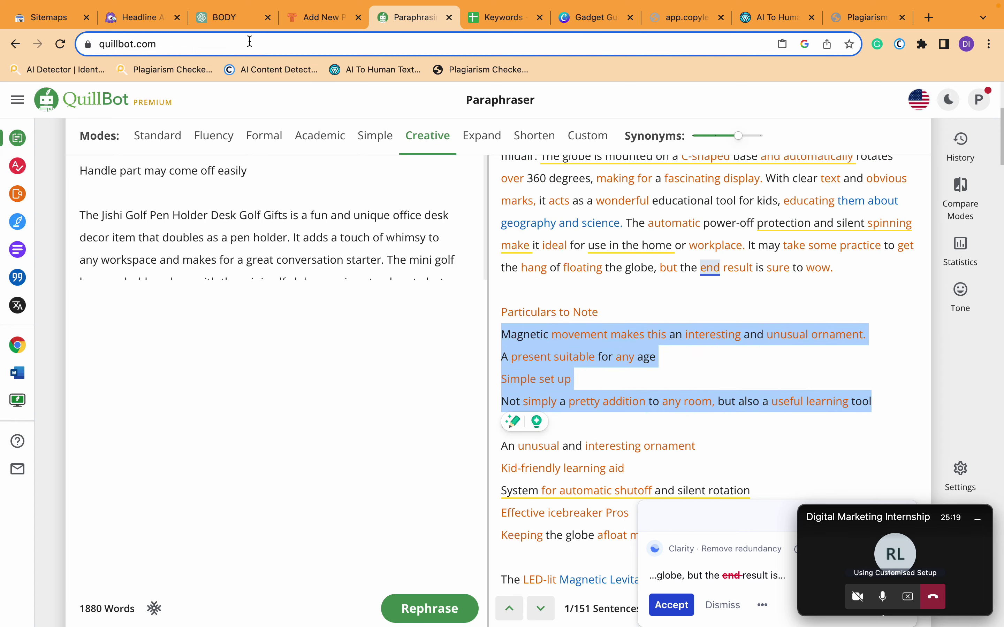
click(307, 18)
scroll(399, 481, down, 1)
drag(462, 440, 147, 395)
key(cmd+v)
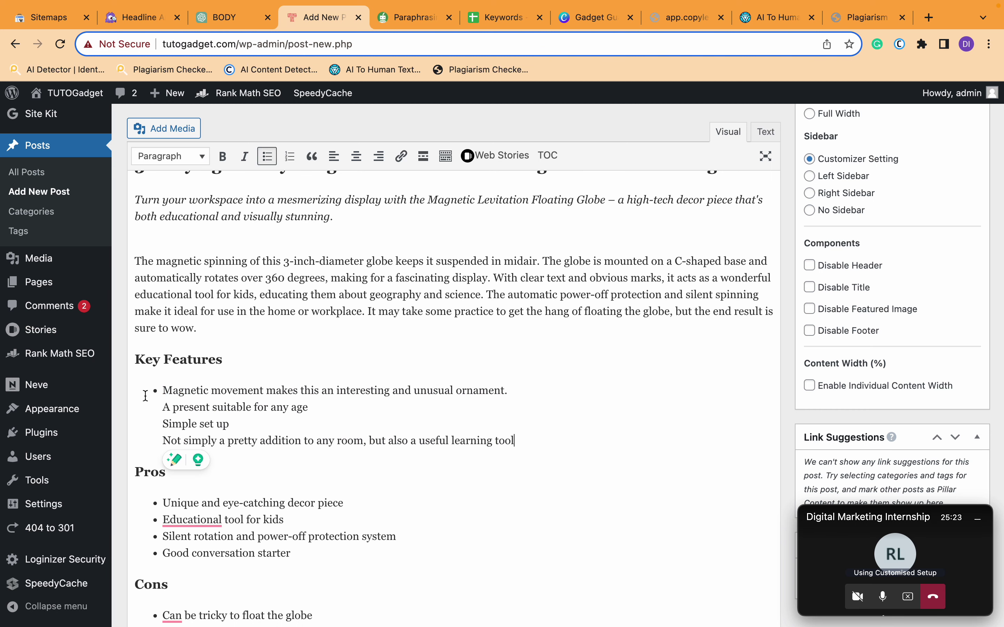
- Split the pasted Key Features text of the floating globe into four separate bullets
click(161, 405)
key(BackSpace)
key(Return)
scroll(161, 405, down, 2)
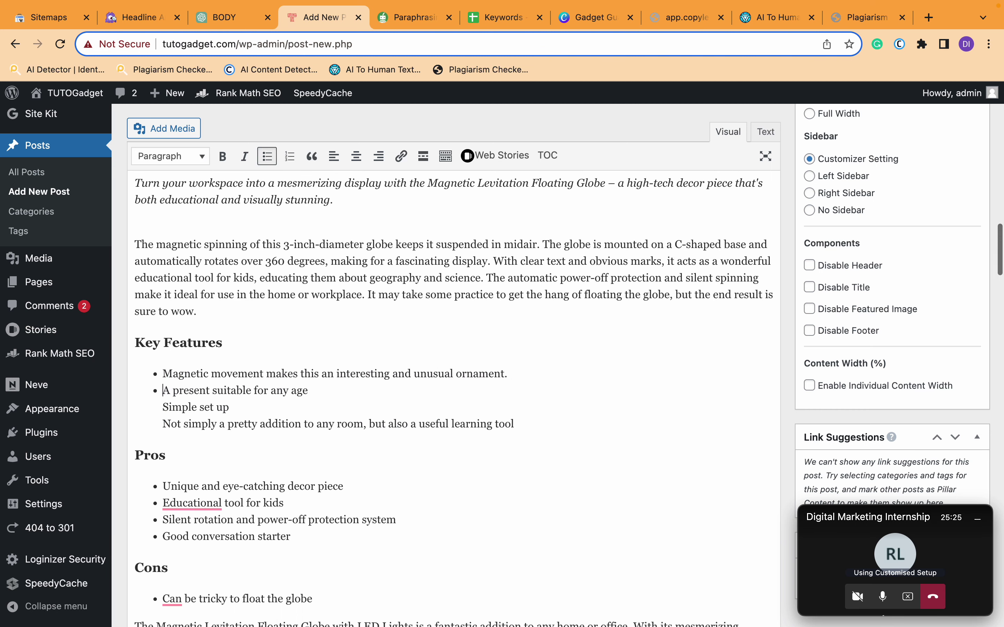
key(Down)
key(BackSpace)
key(Return)
key(Down)
key(BackSpace)
key(Return)
scroll(452, 286, down, 1)
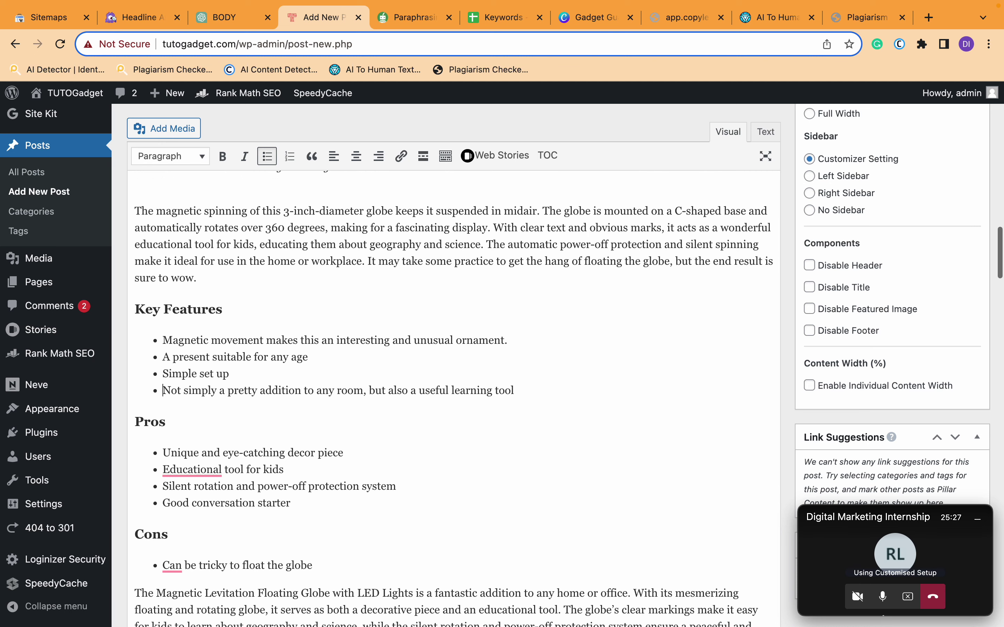
- Compare the floating globe's Pros bullets in section 3 of the WordPress post with the paraphrased Pros lines in QuillBot
scroll(360, 458, down, 5)
click(382, 19)
scroll(664, 353, down, 3)
click(709, 333)
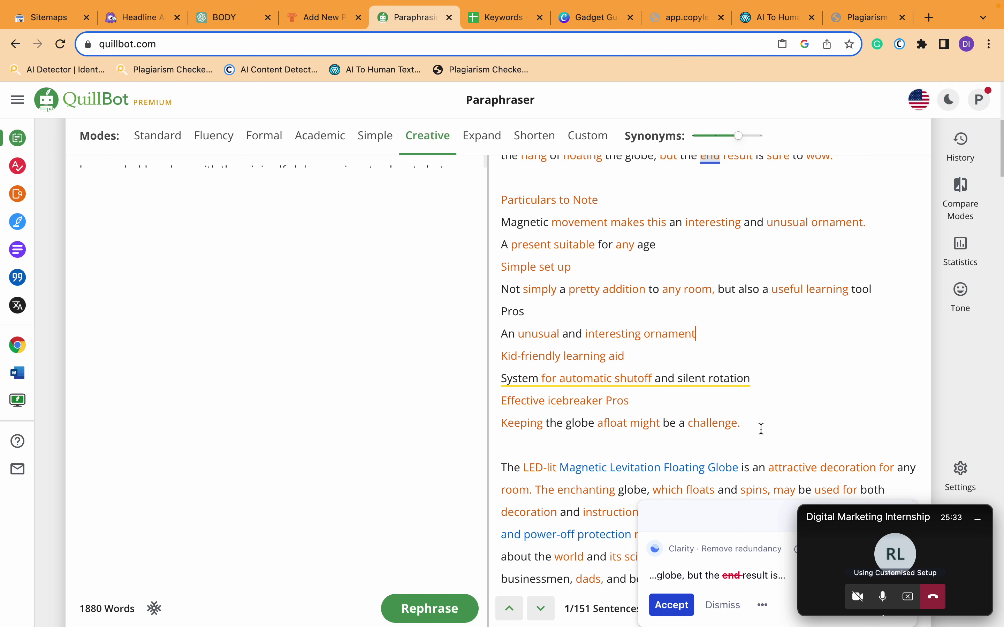
drag(500, 335, 746, 422)
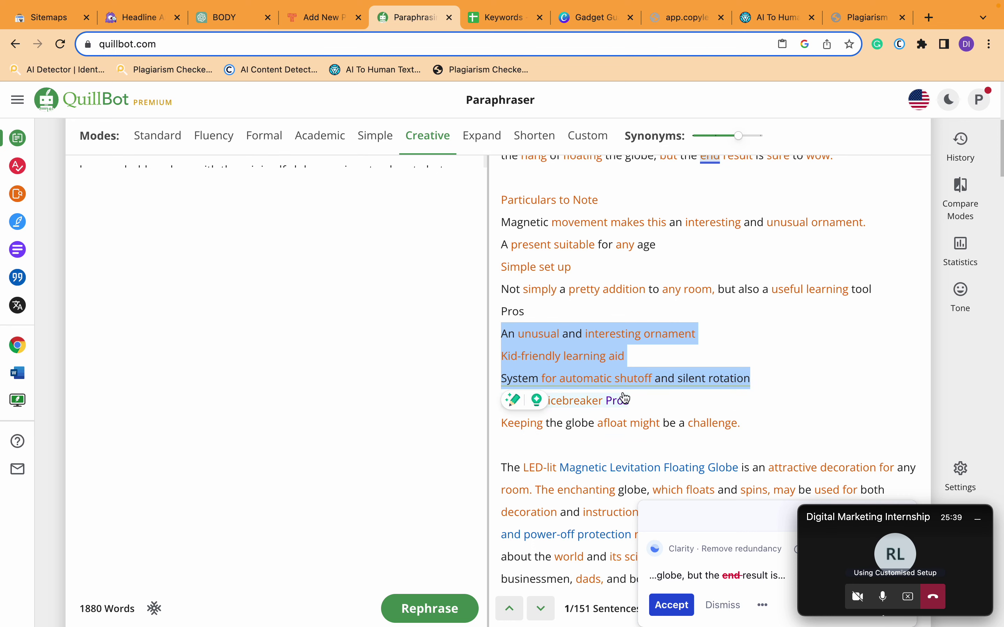
click(324, 26)
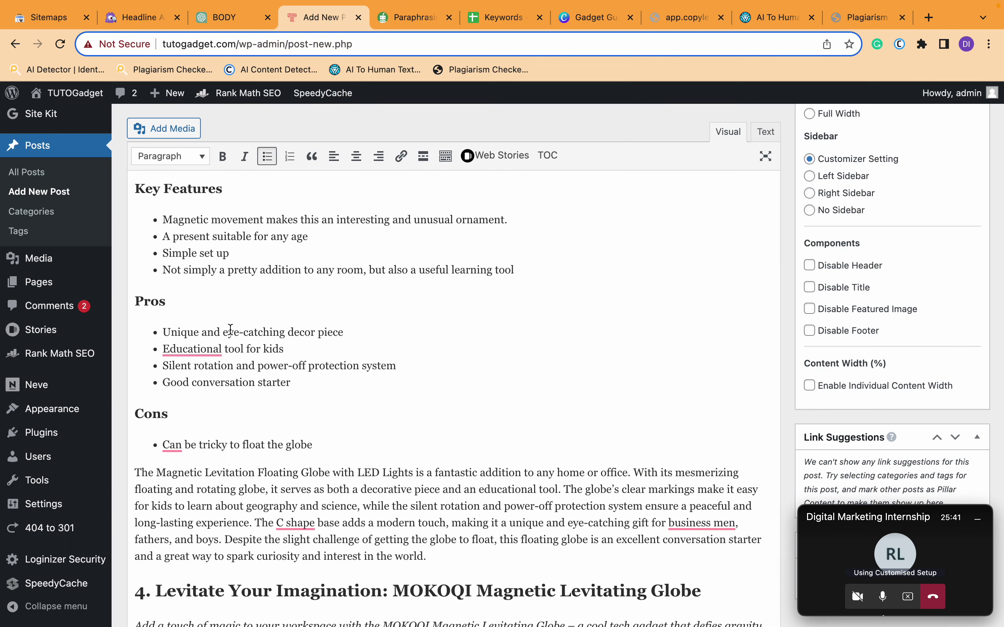
click(414, 21)
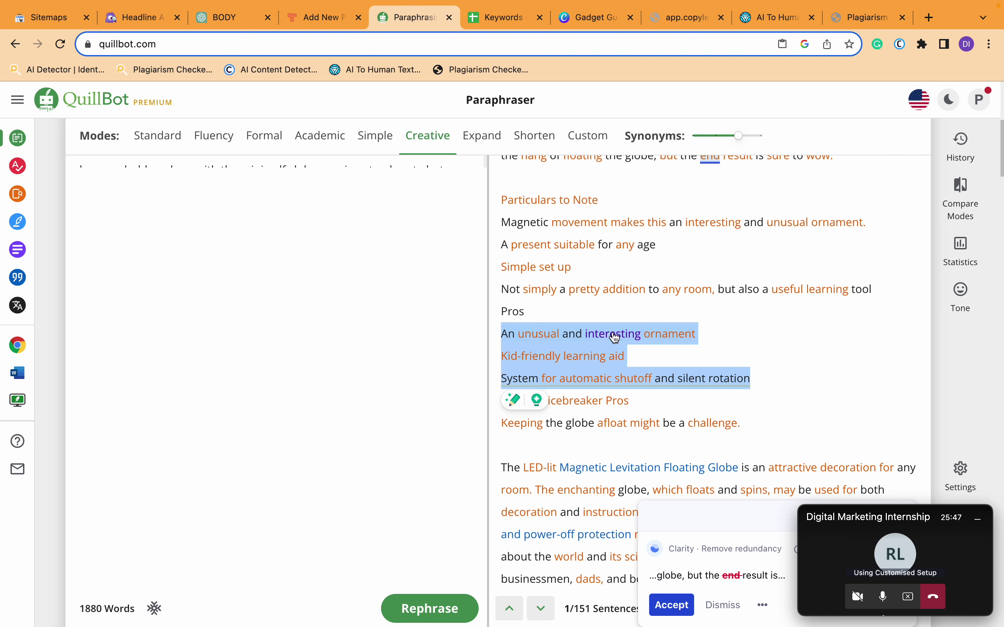
click(329, 25)
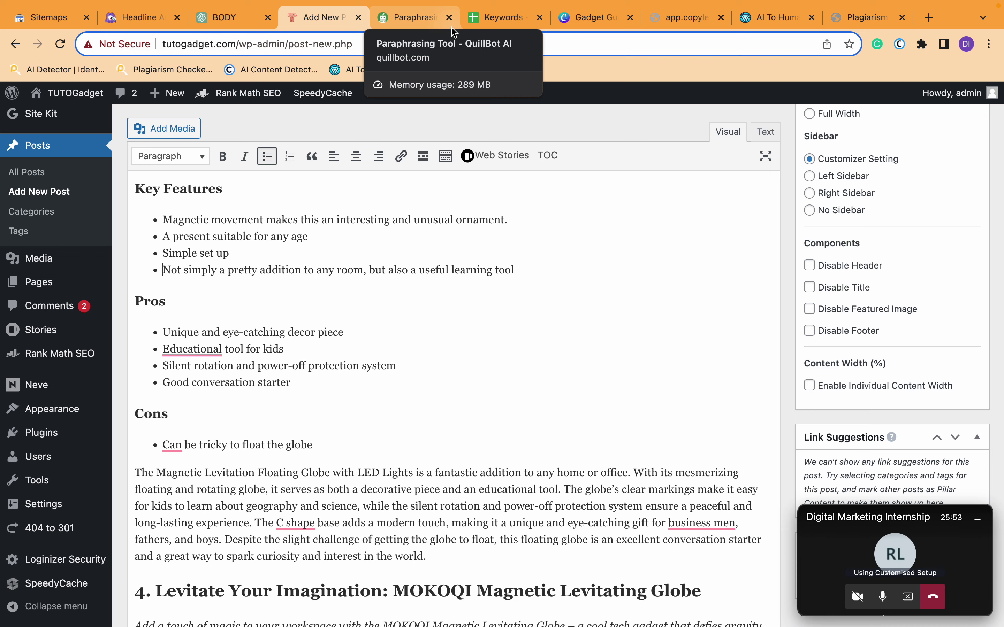
click(432, 22)
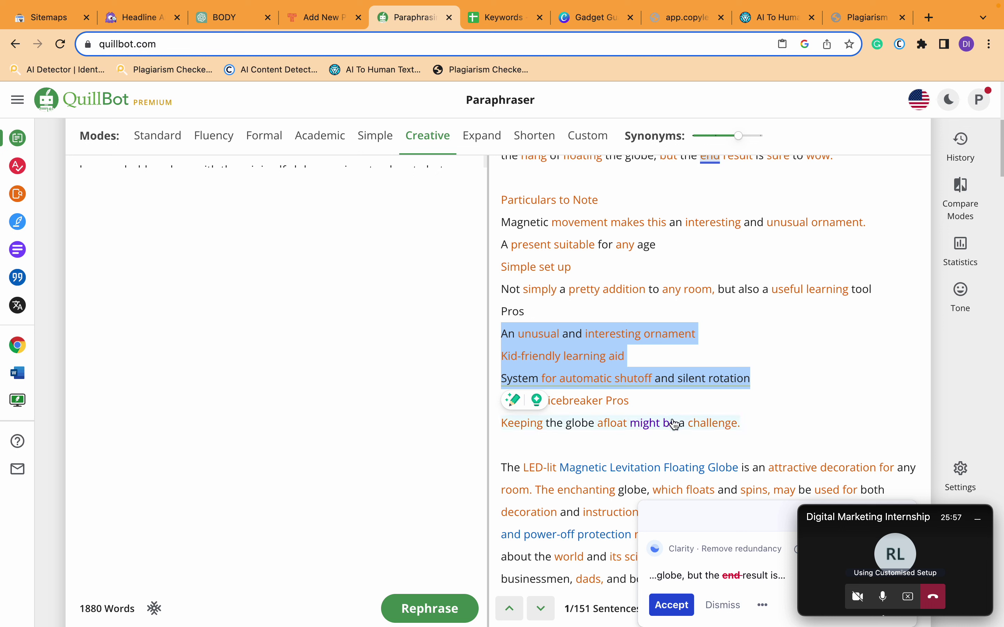
click(671, 409)
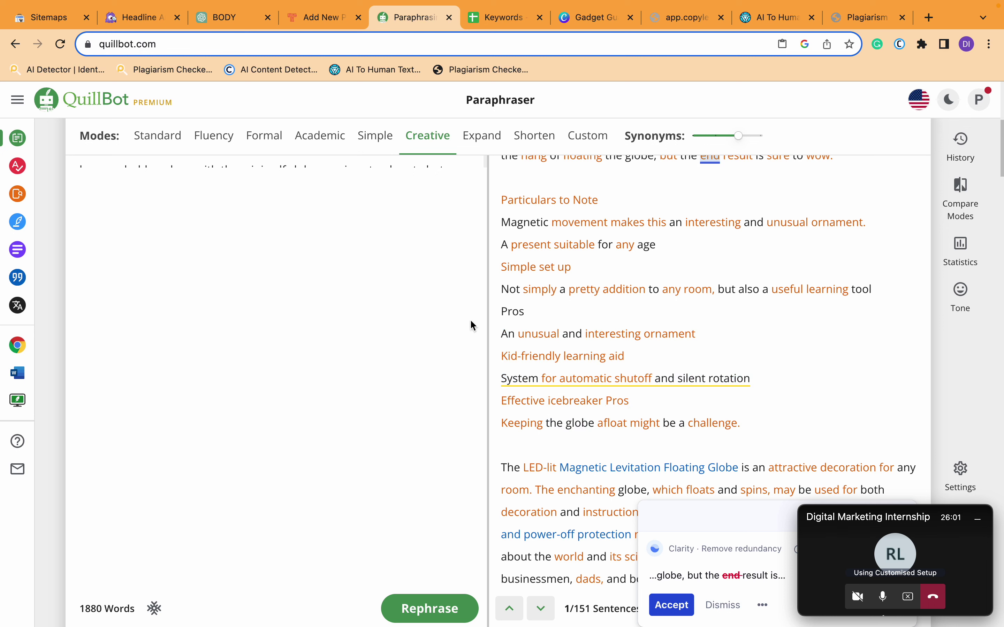
- Copy QuillBot's Pros lines from "An unusual and interesting ornament" to "Effective icebreaker" and paste them over section 3's Pros bullets in the post
drag(500, 336, 604, 410)
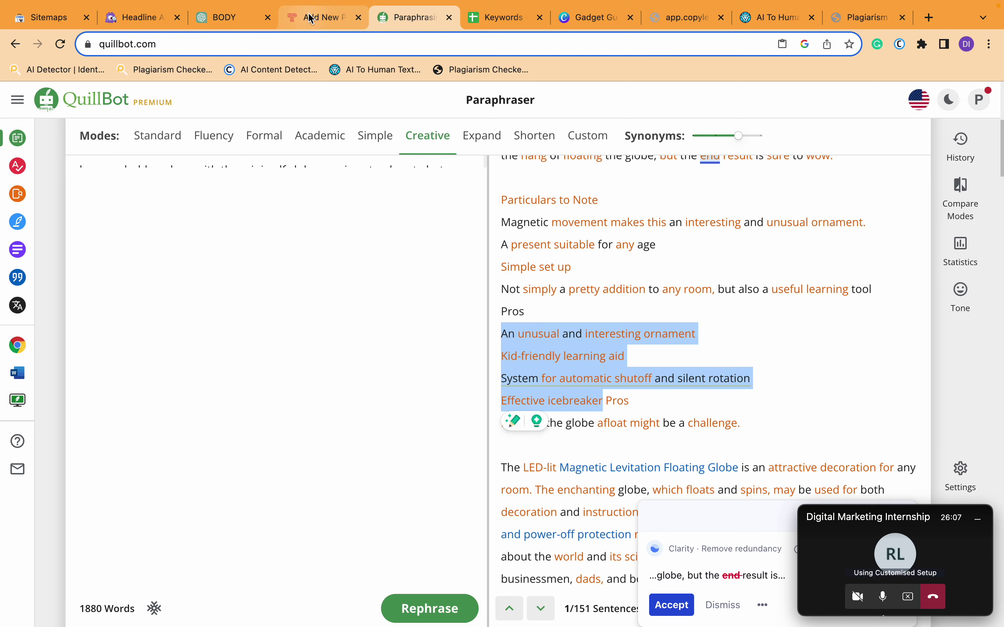
click(319, 17)
drag(165, 333, 301, 376)
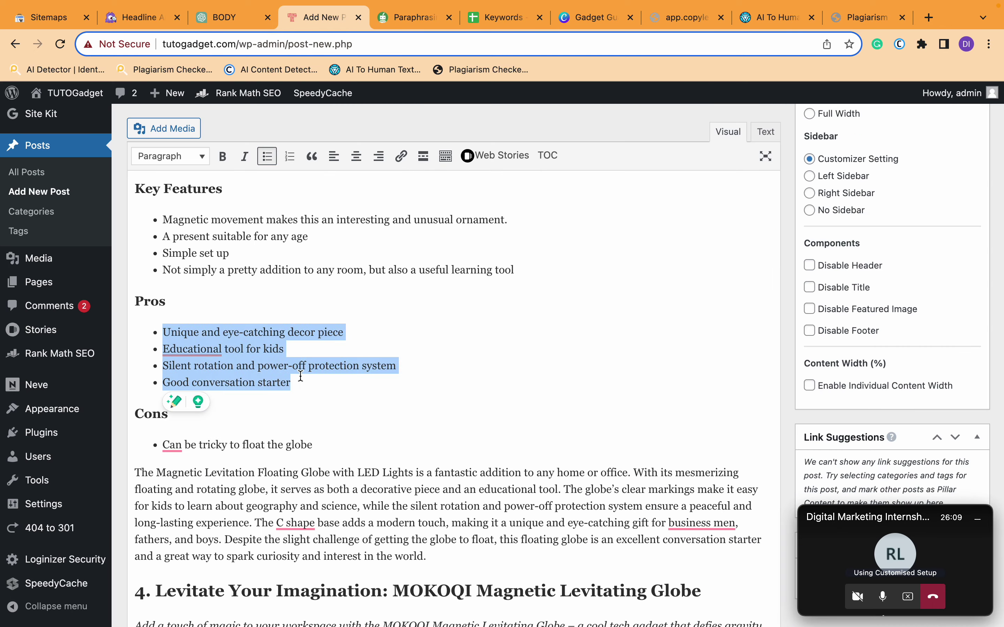
text(An unusual and interesting ornament Kid-friendly learning aid System for automatic shutoff and silent rotation Effective icebreaker)
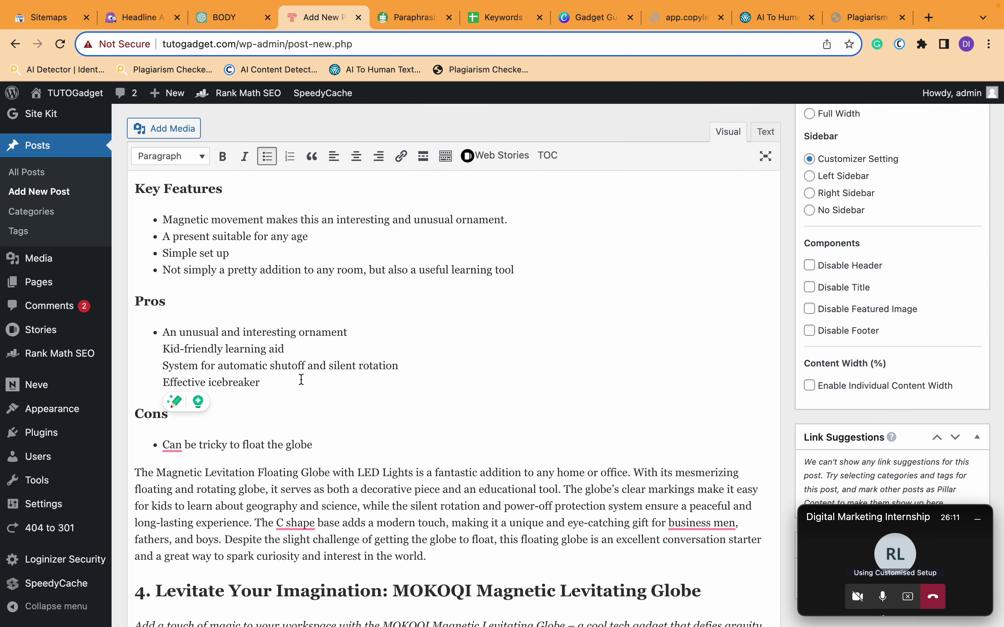
- Split the pasted Pros text of the floating globe into four separate bullets
click(163, 350)
key(BackSpace)
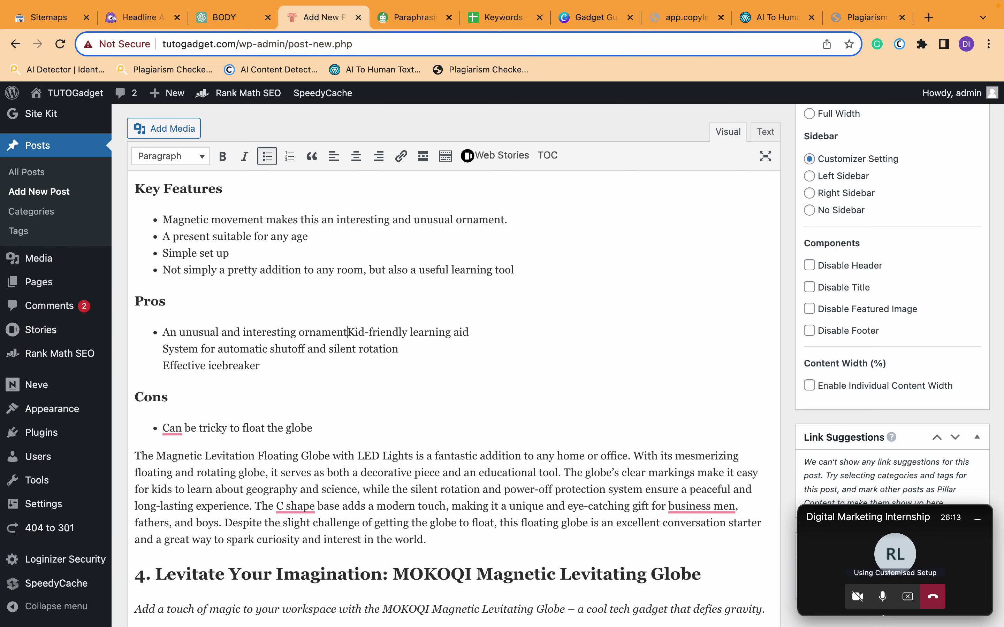
key(Return)
key(BackSpace)
key(Return)
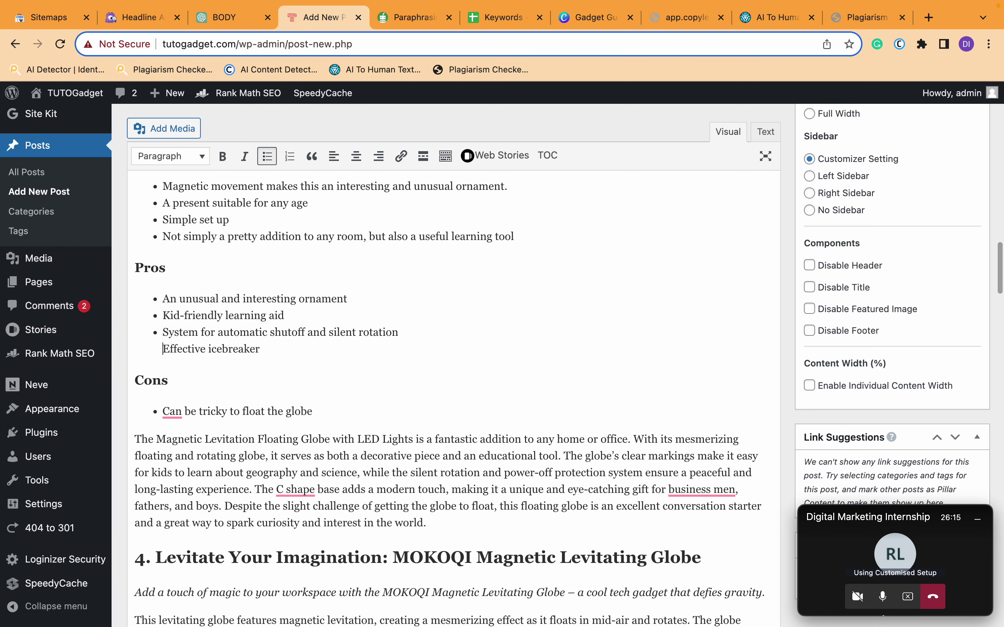
key(BackSpace)
key(Return)
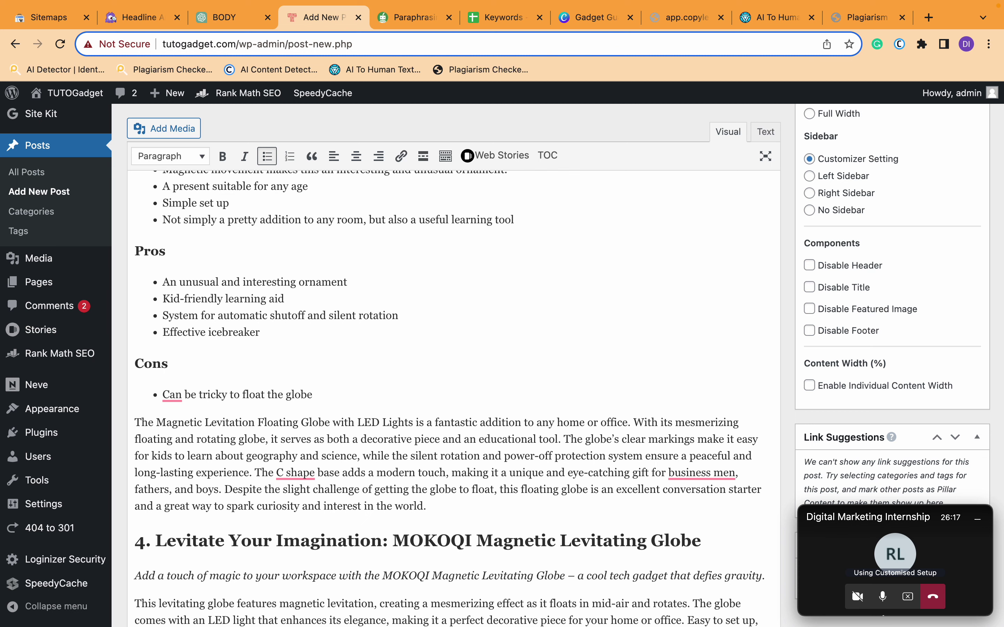
key(BackSpace)
key(shift+Return)
key(Up)
key(BackSpace)
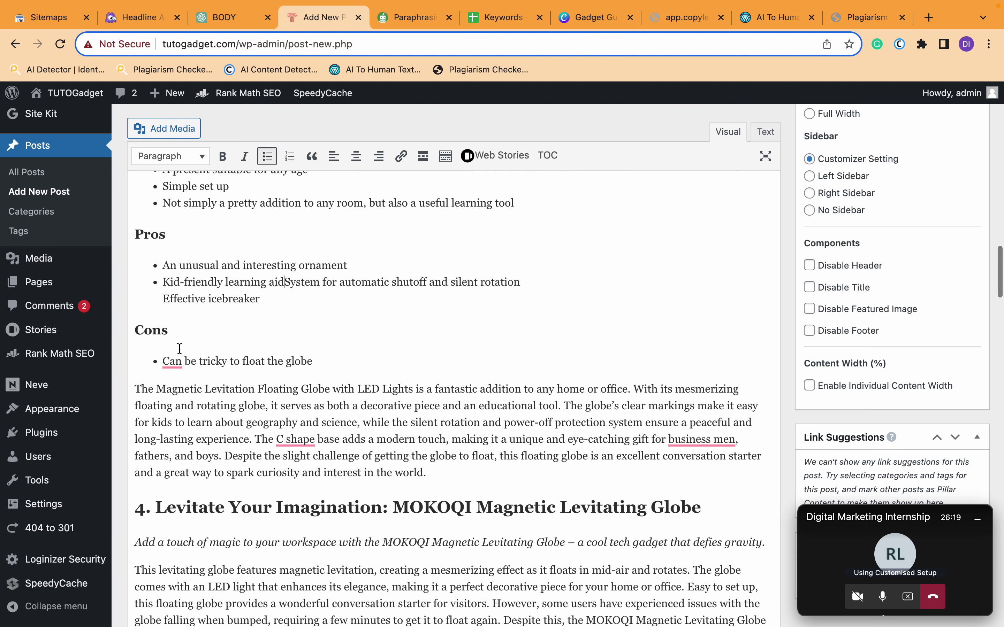
key(shift+Return)
key(Up)
key(BackSpace)
key(shift+Return)
key(ctrl+z)
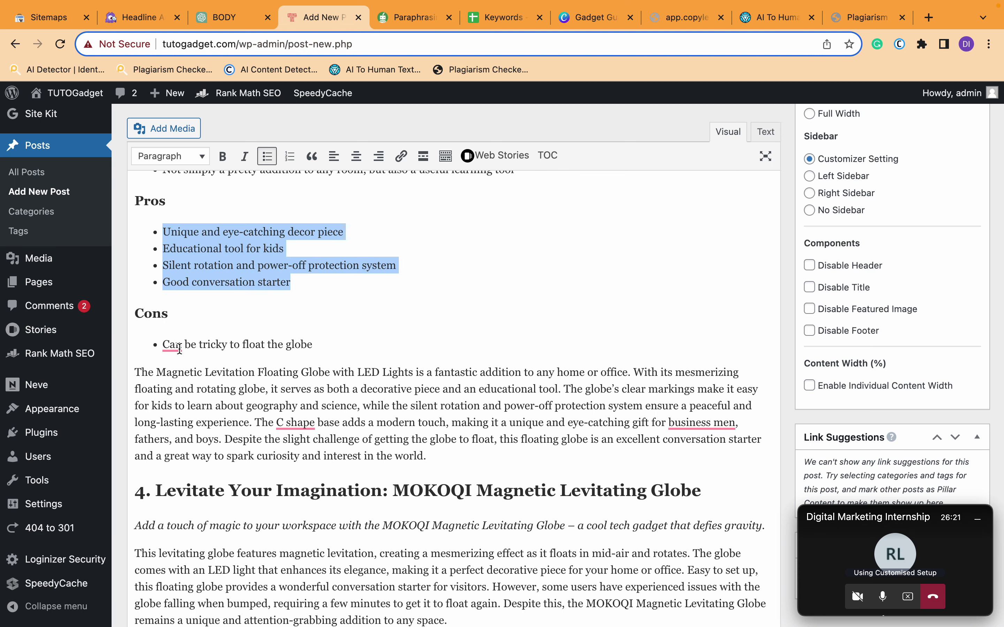
key(ctrl+shift+z)
key(ctrl+z)
key(ctrl+z)
key(ctrl+z)
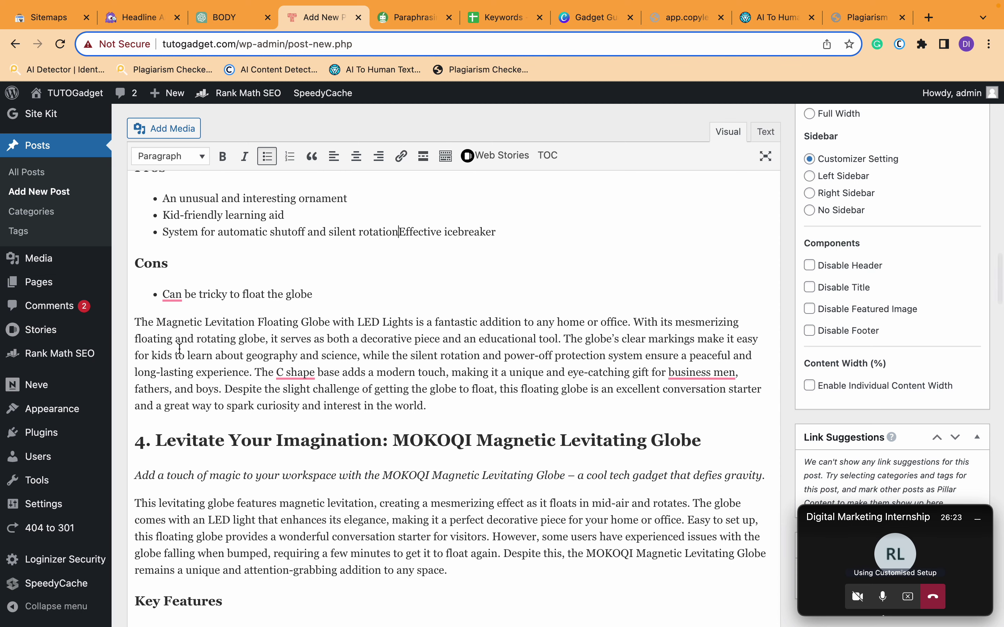
key(ctrl+shift+z)
key(ctrl+shift+z)
key(ctrl+shift+z)
key(ctrl+shift+z)
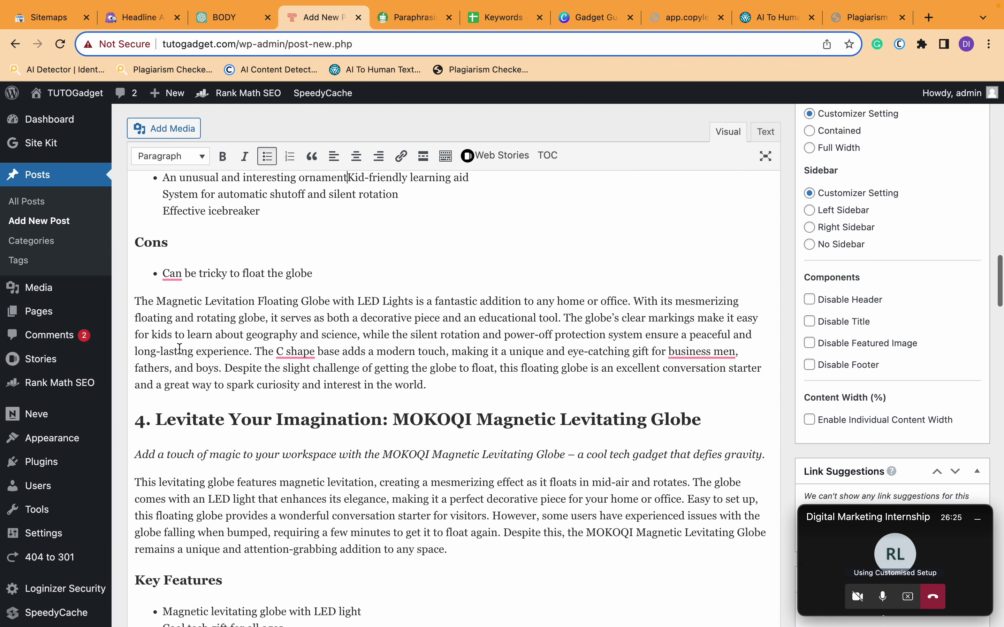
key(ctrl+z)
key(ctrl+z)
key(ctrl+z)
key(ctrl+z)
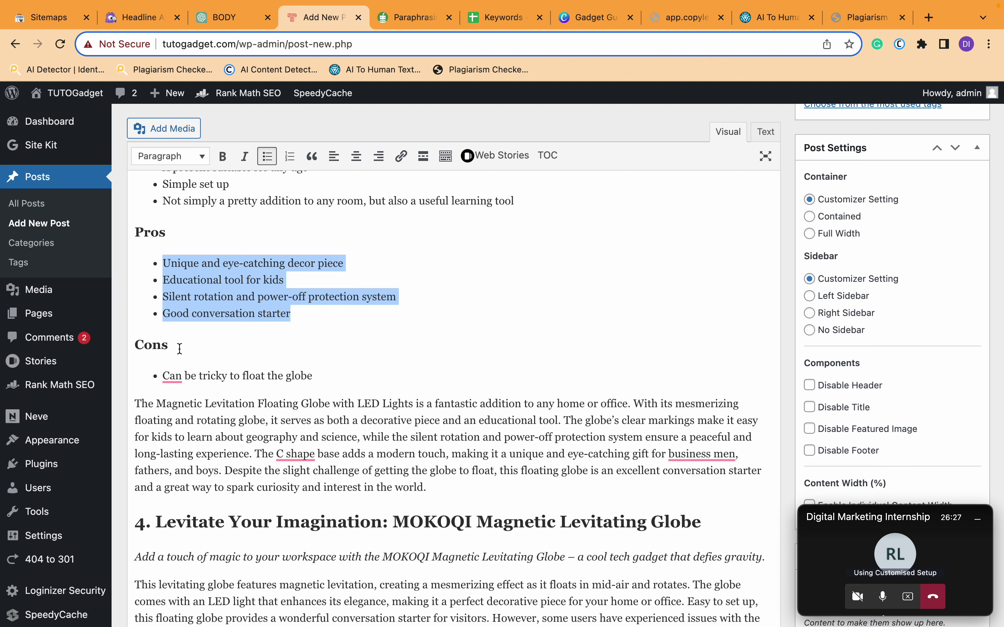
key(ctrl+shift+z)
key(ctrl+shift+z)
key(ctrl+shift+z)
key(ctrl+shift+z)
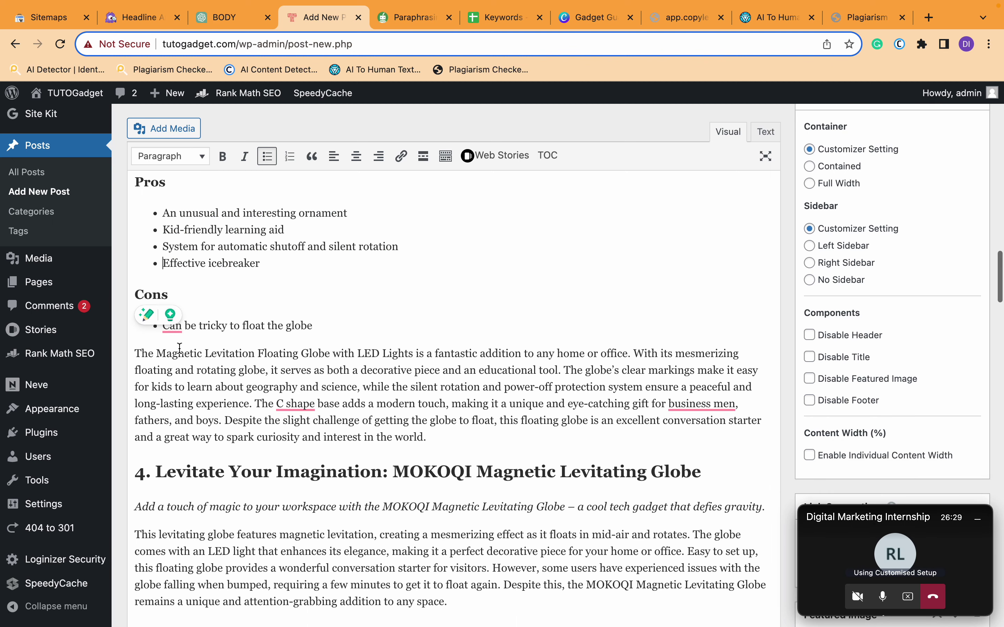
- Replace section 3's Cons bullet in the post with QuillBot's line "Keeping the globe afloat might be a challenge."
drag(336, 328, 157, 328)
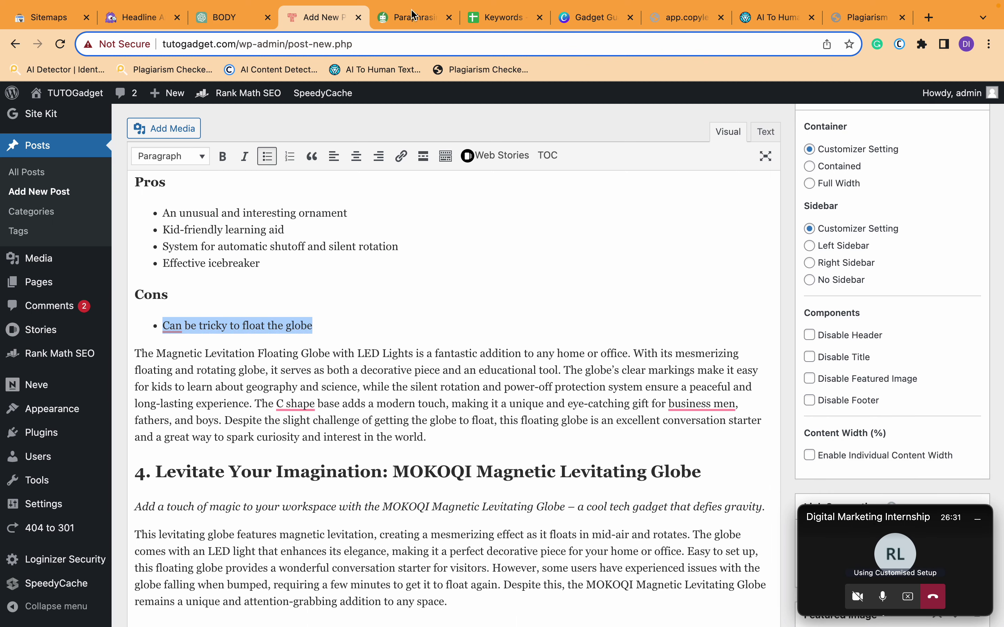
click(423, 49)
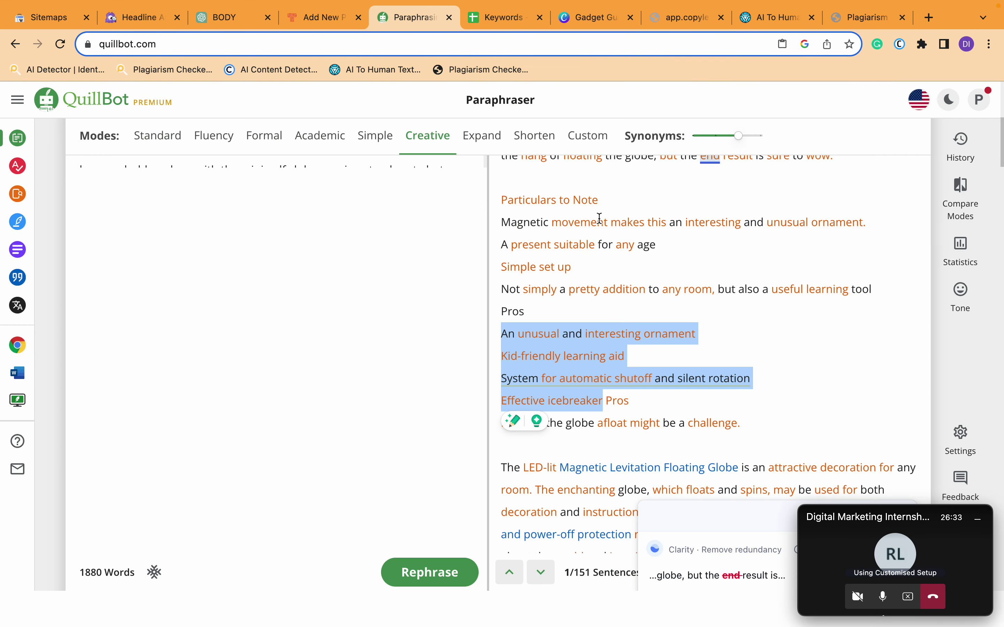
drag(752, 366, 502, 365)
key(super+c)
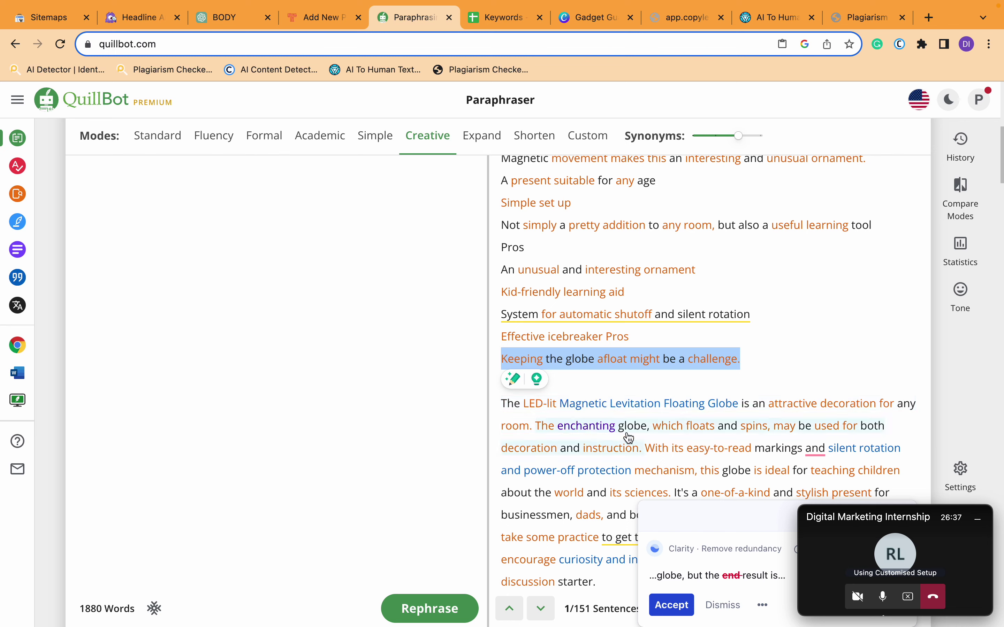
click(321, 17)
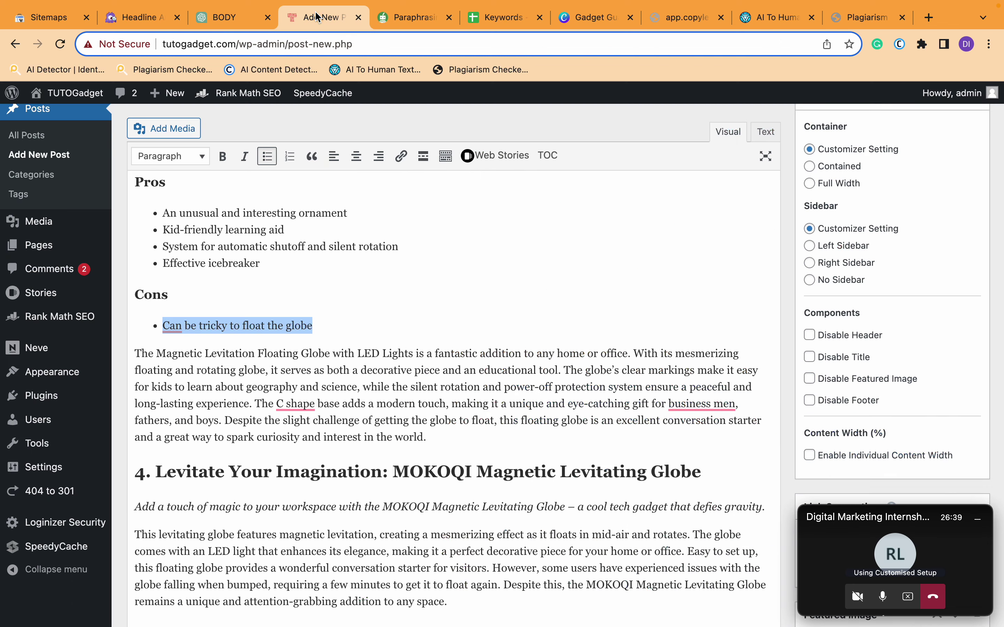
key(super+v)
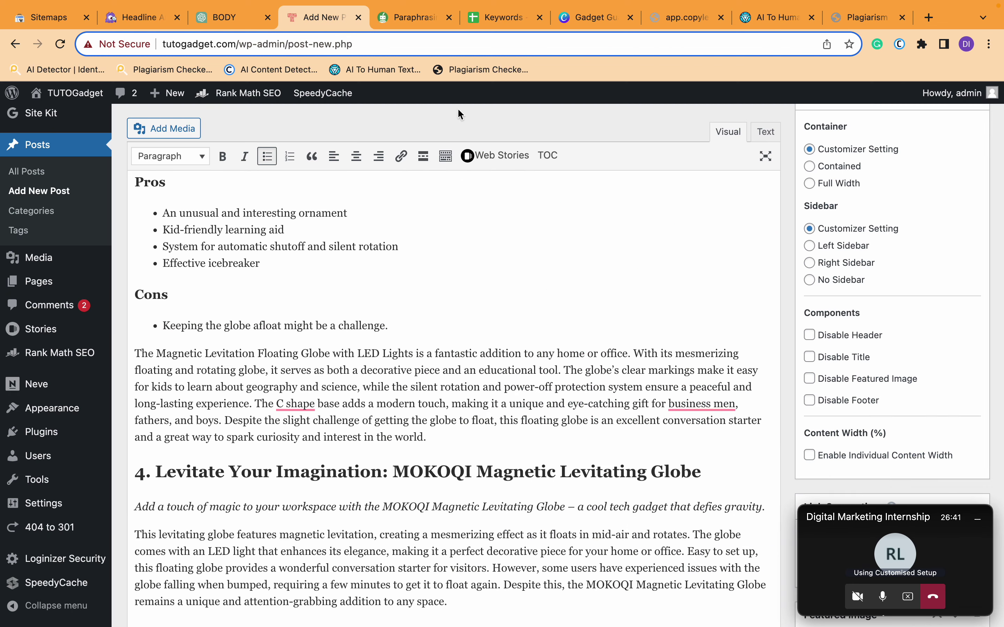
- Copy QuillBot's paragraph beginning "The LED-lit Magnetic Levitation Floating Globe" and paste it over section 3's closing paragraph in the post
click(417, 24)
scroll(582, 298, down, 2)
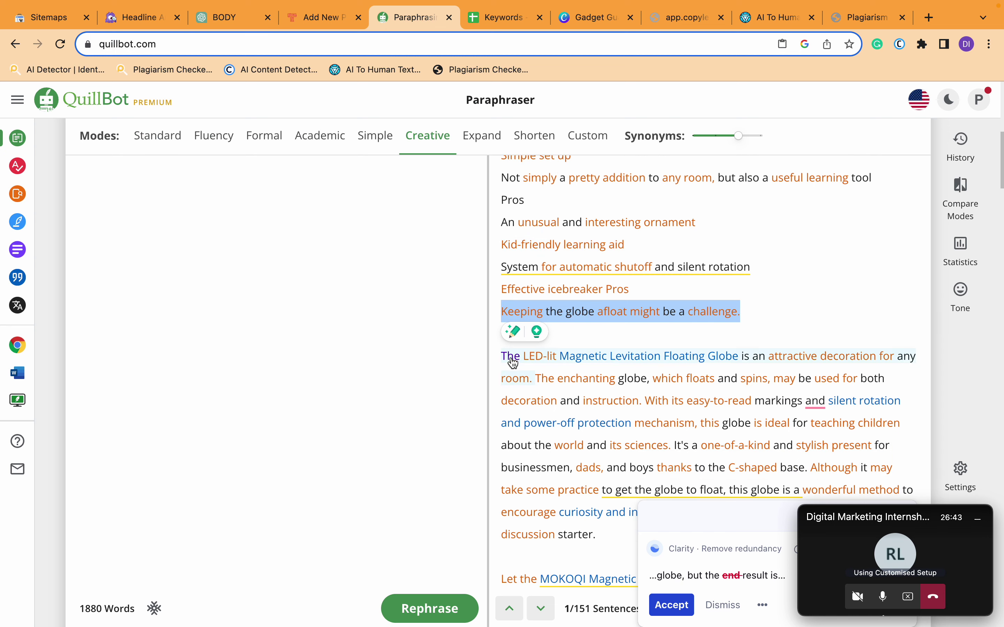
drag(499, 354, 600, 536)
key(super+c)
scroll(415, 325, down, 6)
click(323, 17)
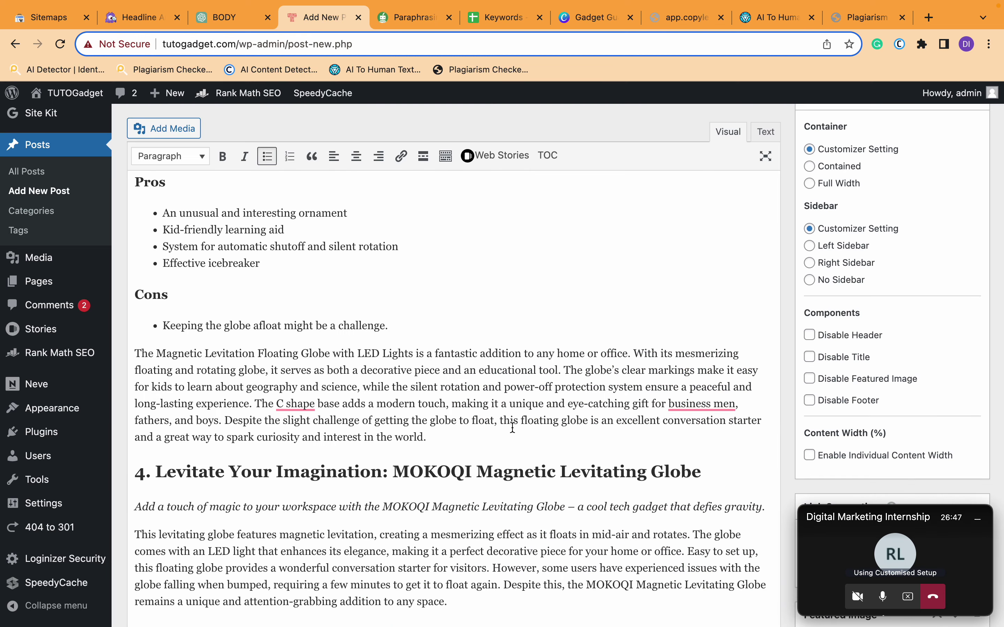
drag(472, 432, 100, 359)
mouse_move(103, 362)
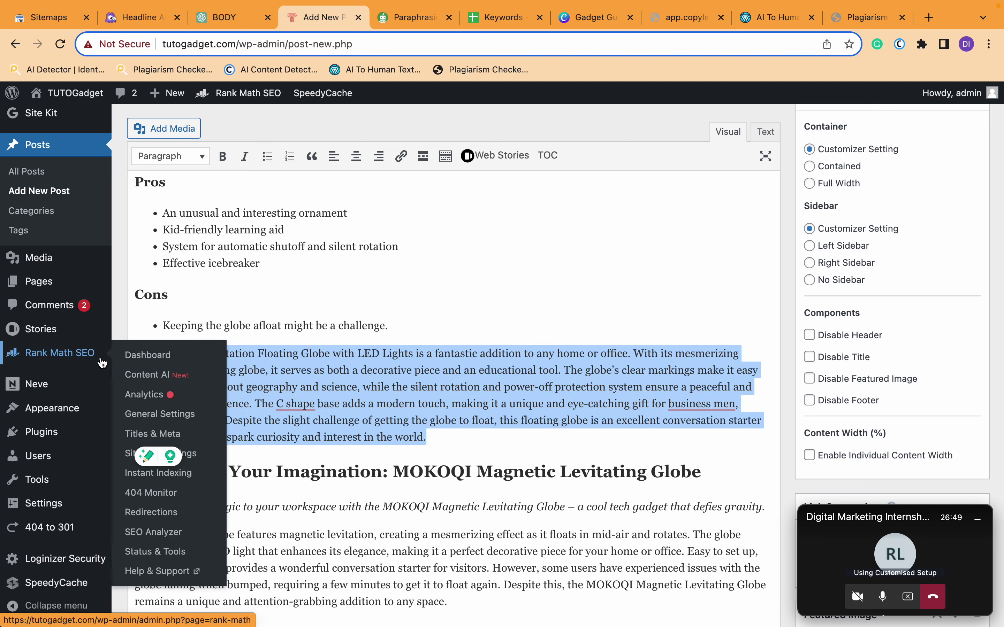
key(super+v)
- Check section 4 of the post, copy QuillBot's paragraph beginning "This levitating globe includes magnetic levitation", and return to the post
scroll(512, 377, down, 5)
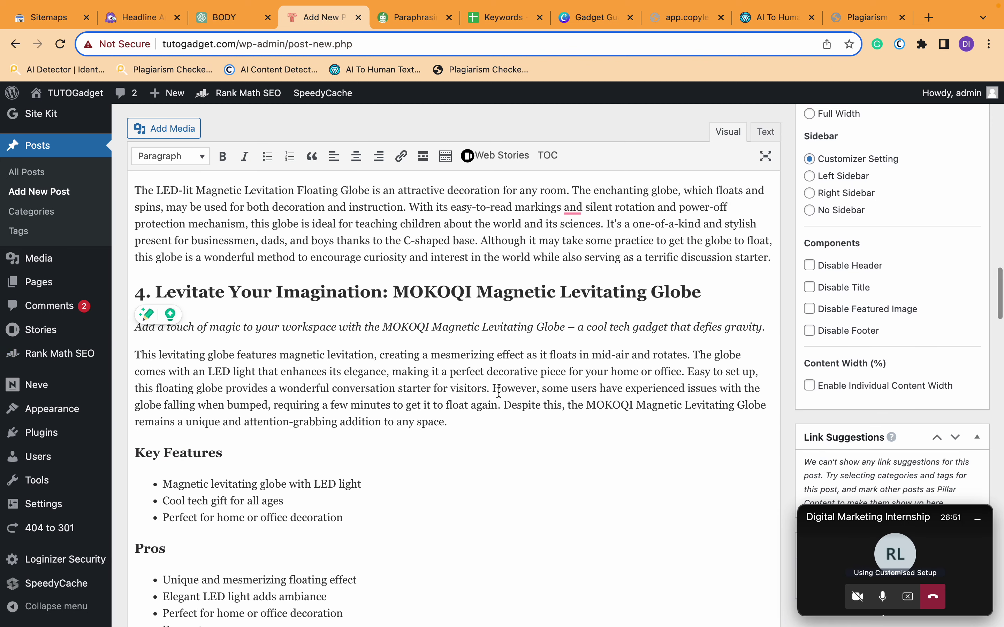
scroll(493, 397, down, 1)
scroll(436, 392, down, 2)
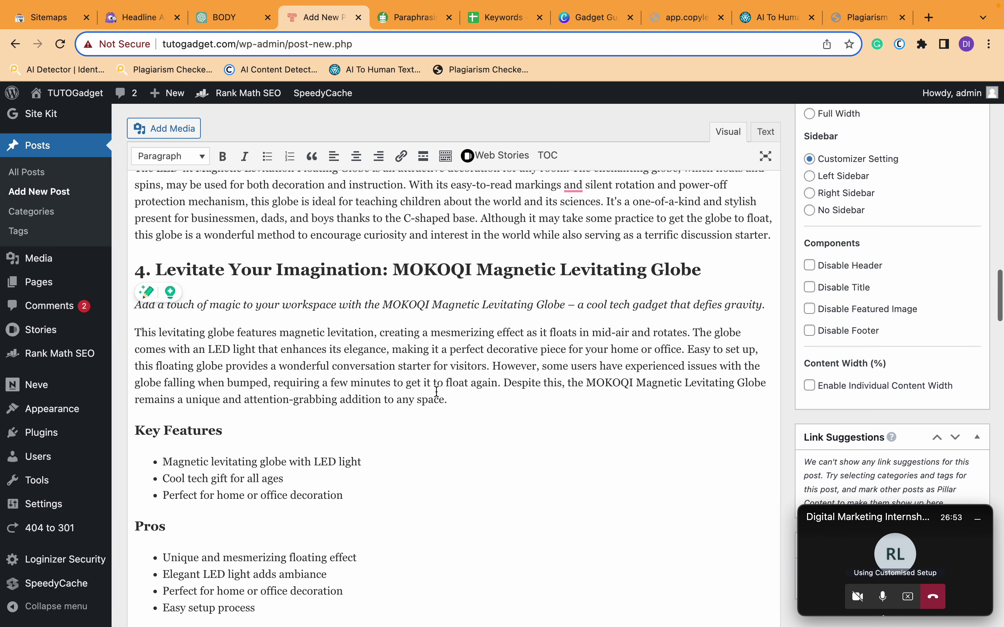
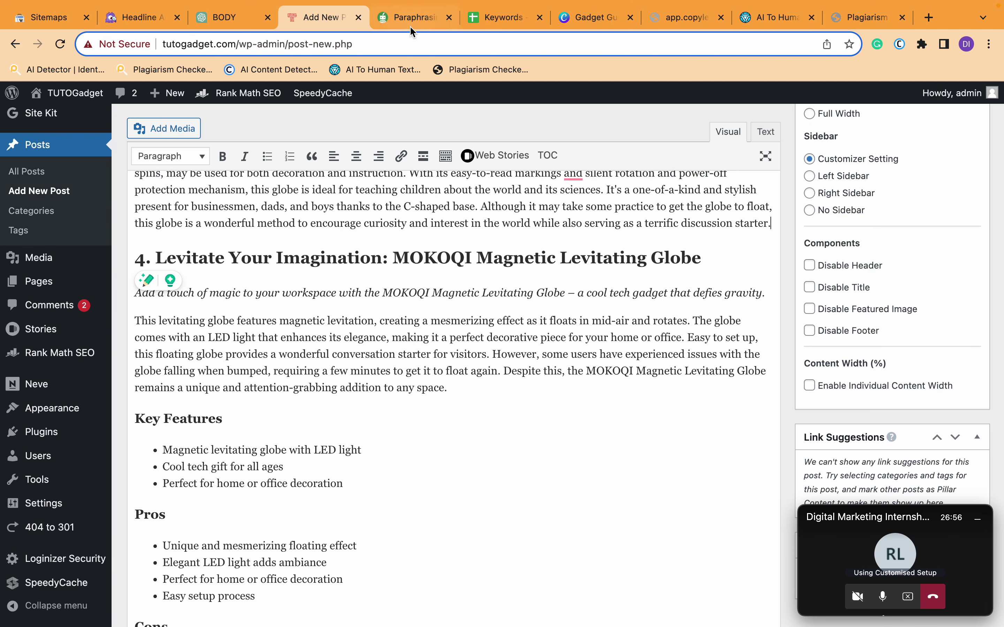
click(411, 24)
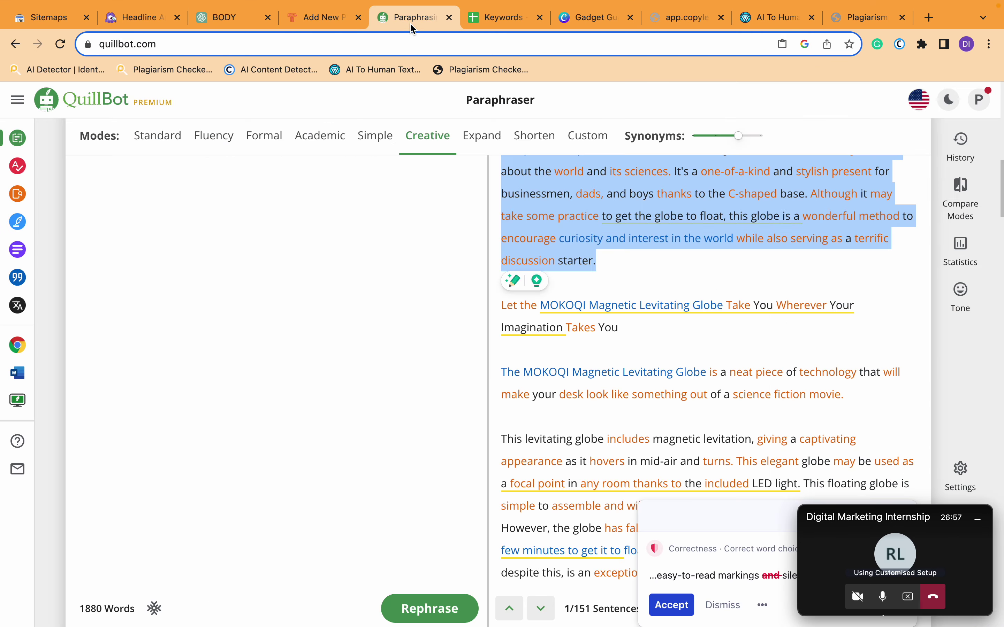
click(579, 357)
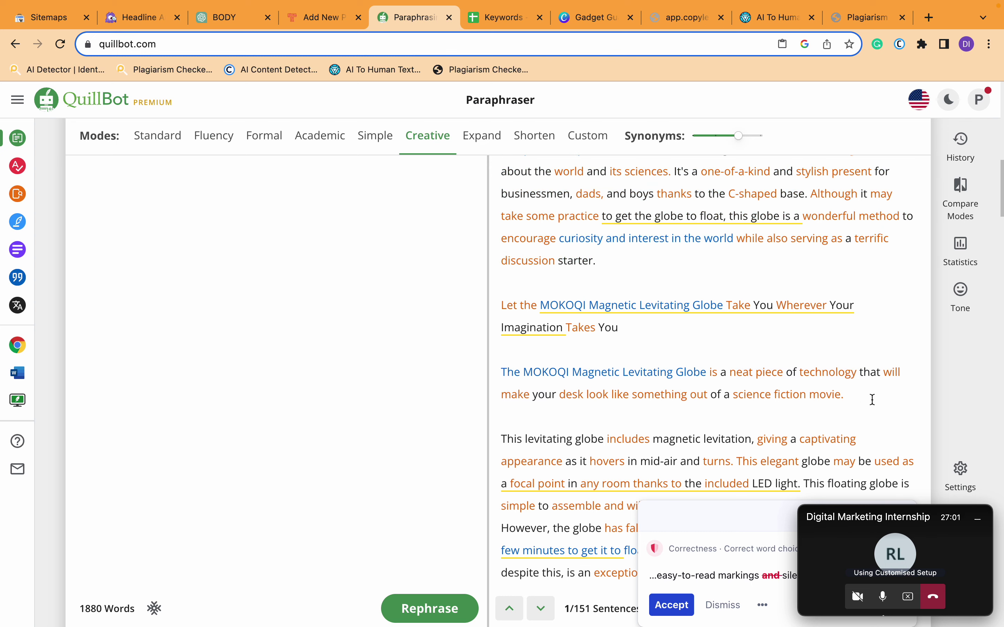
scroll(864, 399, down, 3)
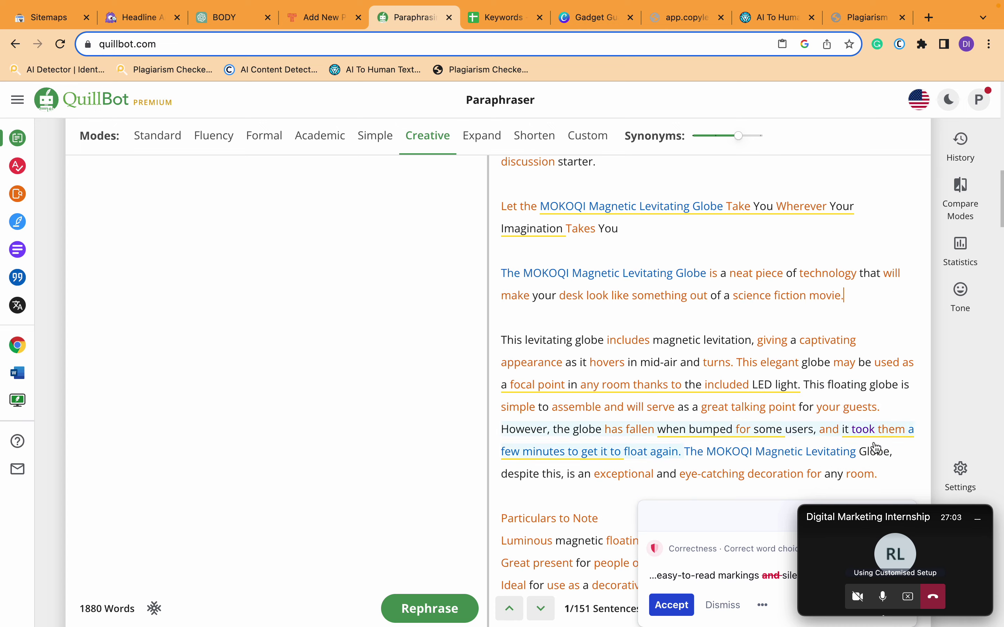
drag(887, 473, 500, 340)
key(super+c)
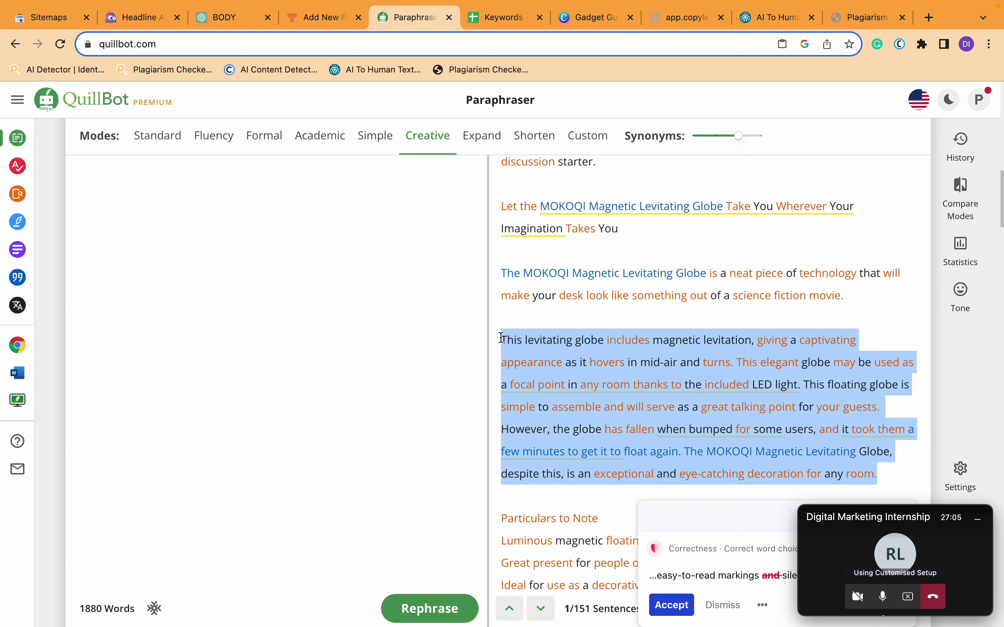
click(316, 15)
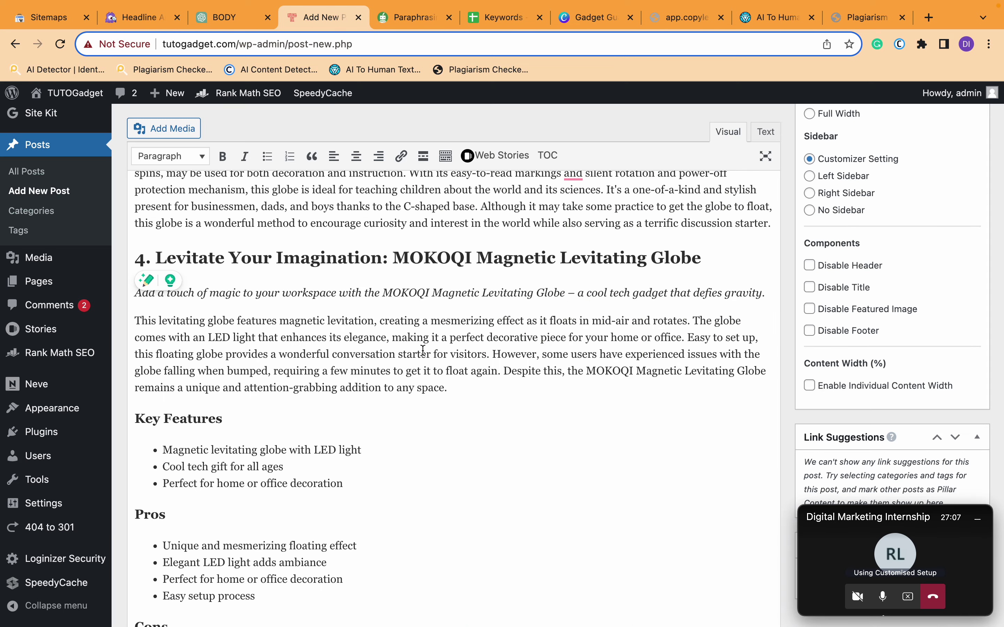
- Paste the copied paragraph over section 4's introduction in the post, and copy QuillBot's three feature lines beginning "Luminous magnetic floating globe"
drag(474, 396, 119, 324)
key(super+v)
click(413, 17)
scroll(591, 408, down, 3)
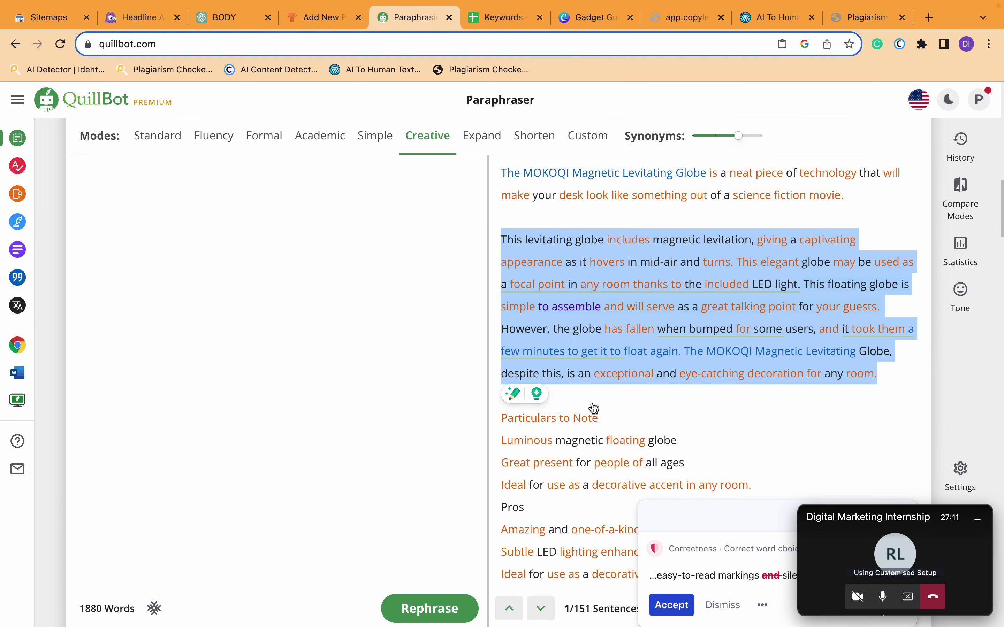
scroll(687, 451, down, 2)
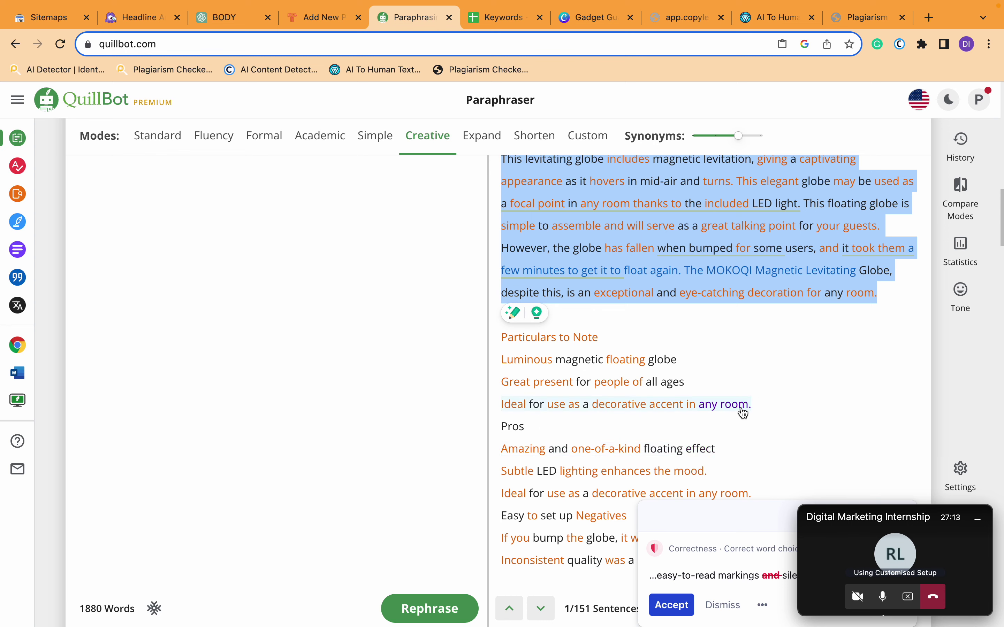
drag(769, 405, 488, 361)
key(super+c)
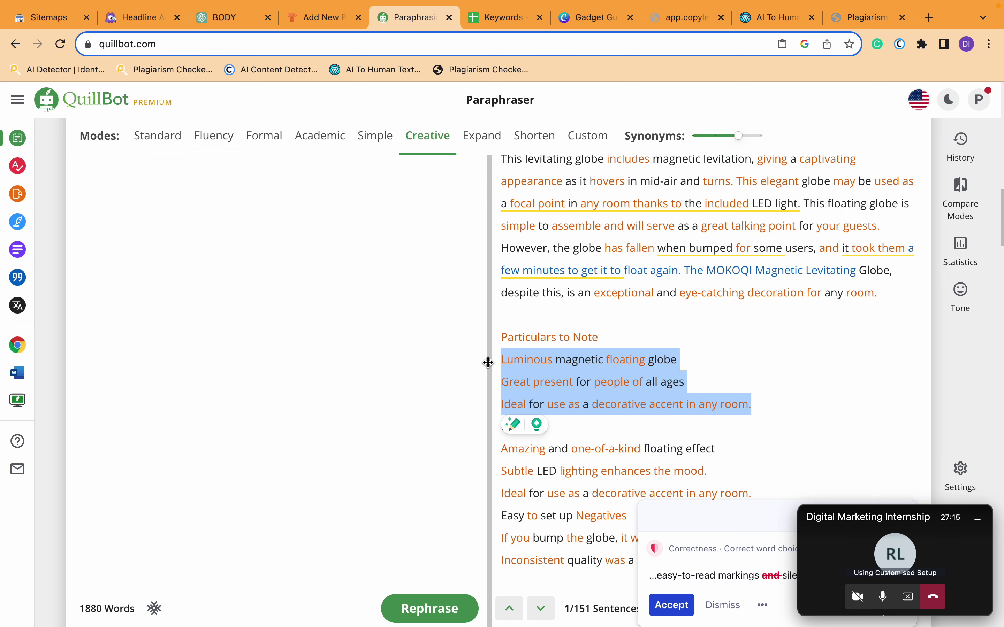
- Replace section 4's Key Features list in the post with the copied lines and split them into three separate bullets
click(320, 19)
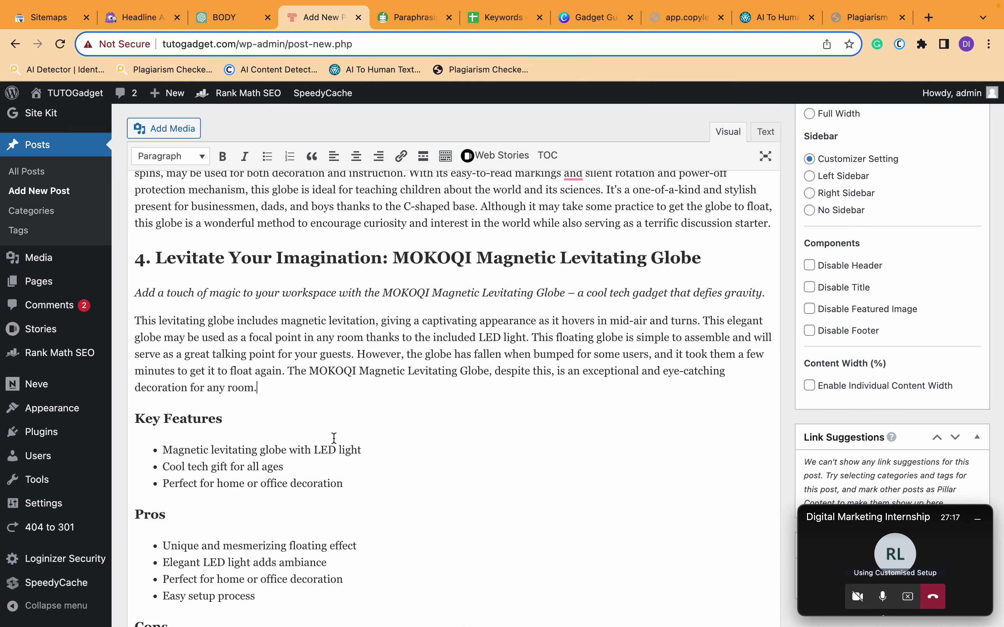
drag(345, 483, 150, 453)
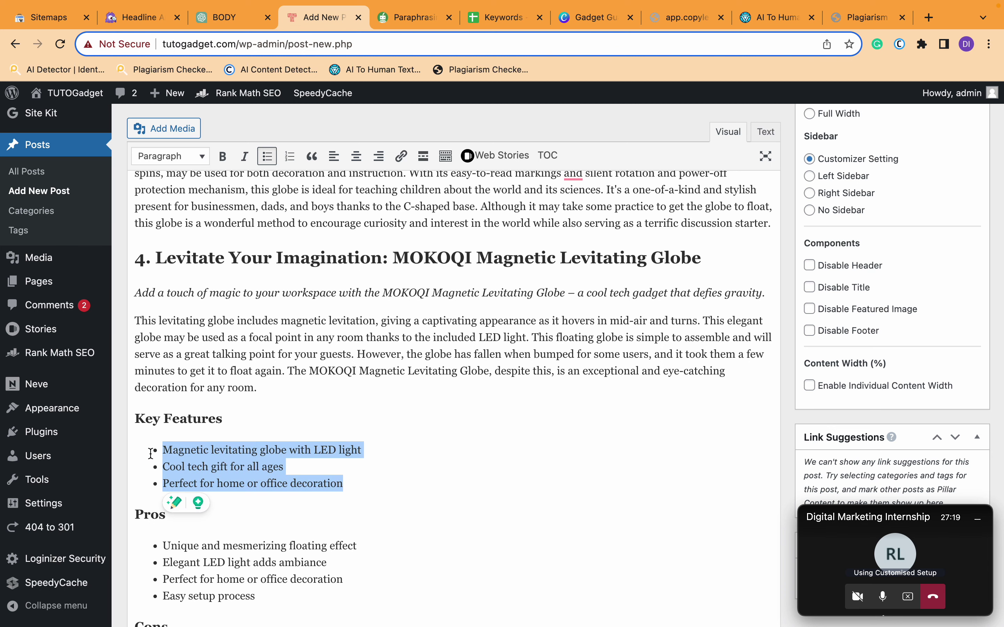
key(super+v)
click(162, 467)
key(BackSpace)
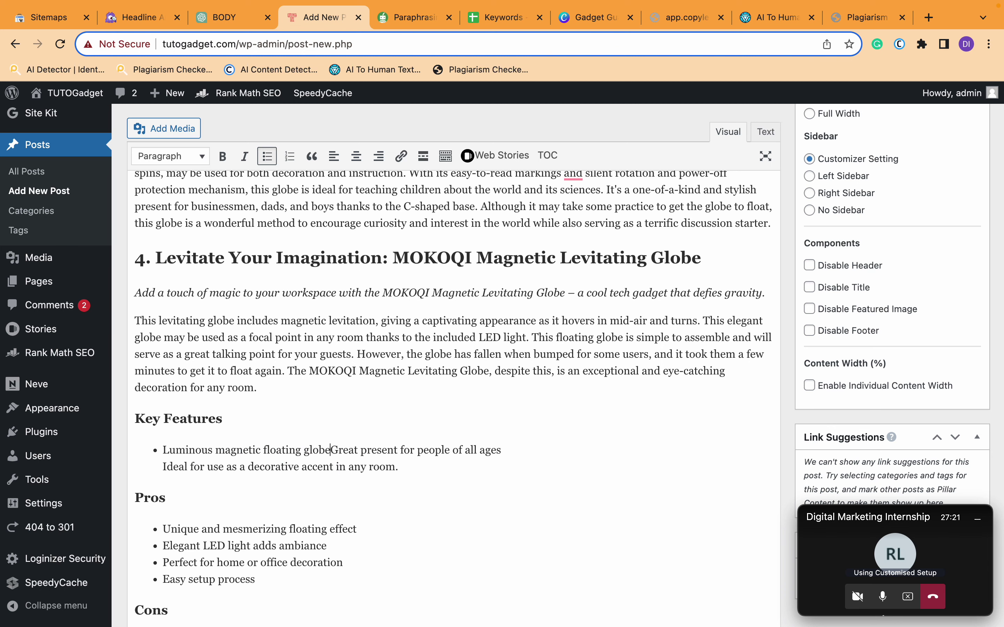
key(Return)
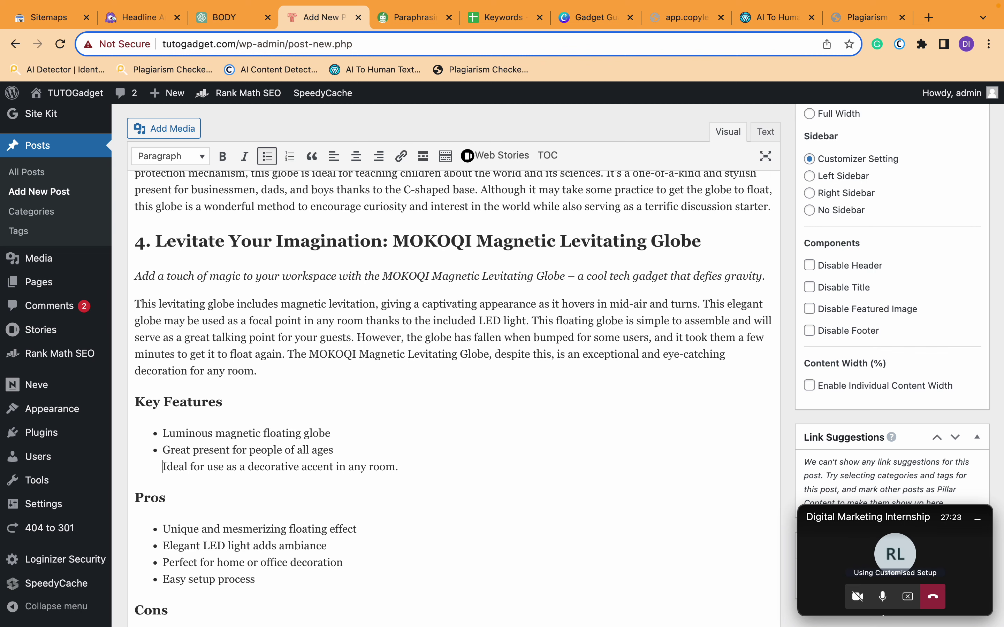
- Compare section 4's Pros with QuillBot's version and copy its four lines from "Amazing and one-of-a-kind floating effect" to "Easy to set up", without "Negatives"
scroll(264, 471, down, 5)
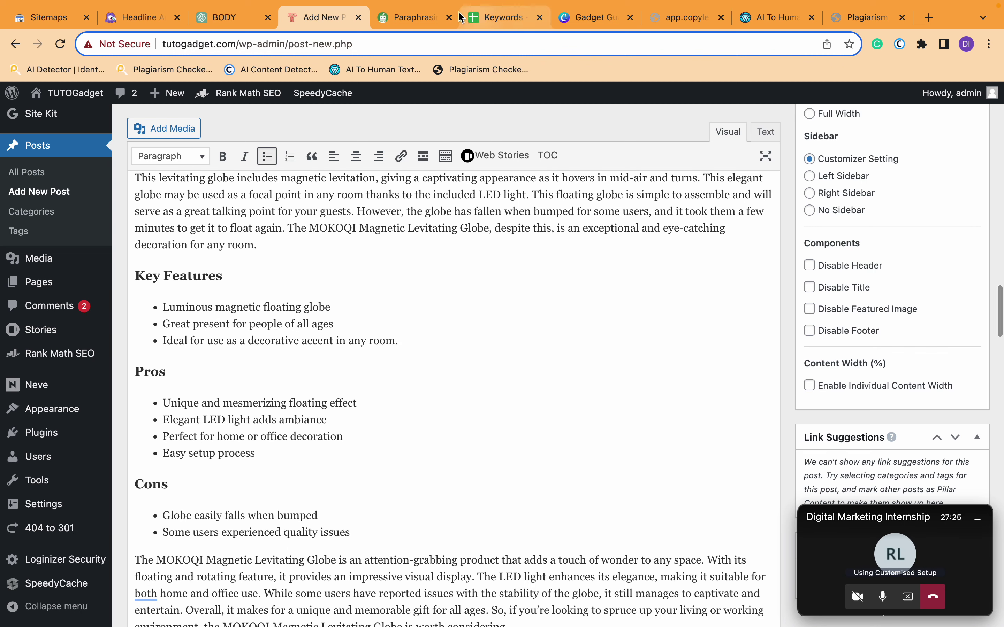
click(414, 18)
scroll(633, 372, down, 3)
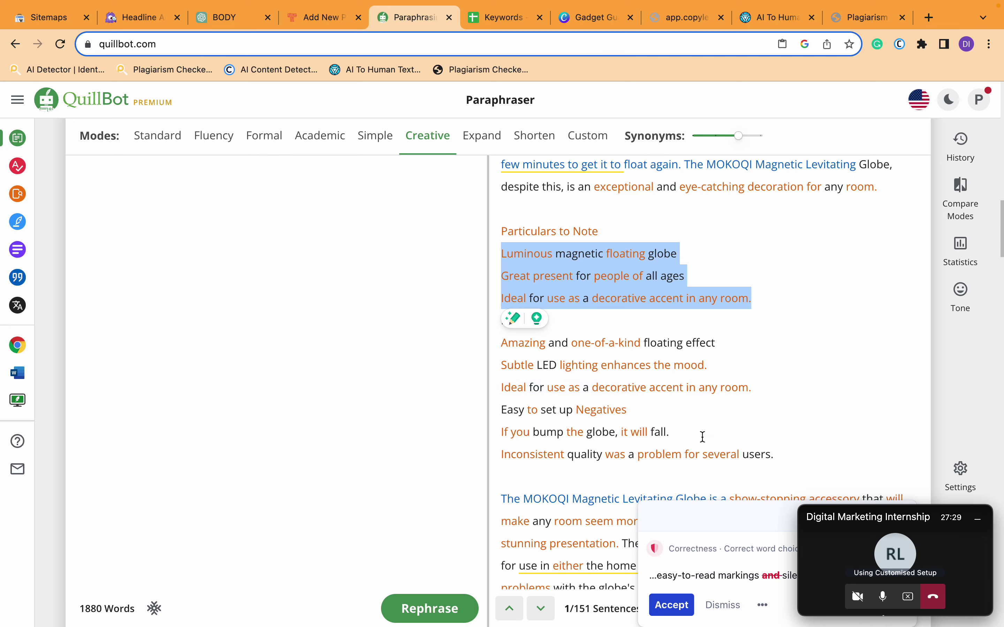
click(766, 394)
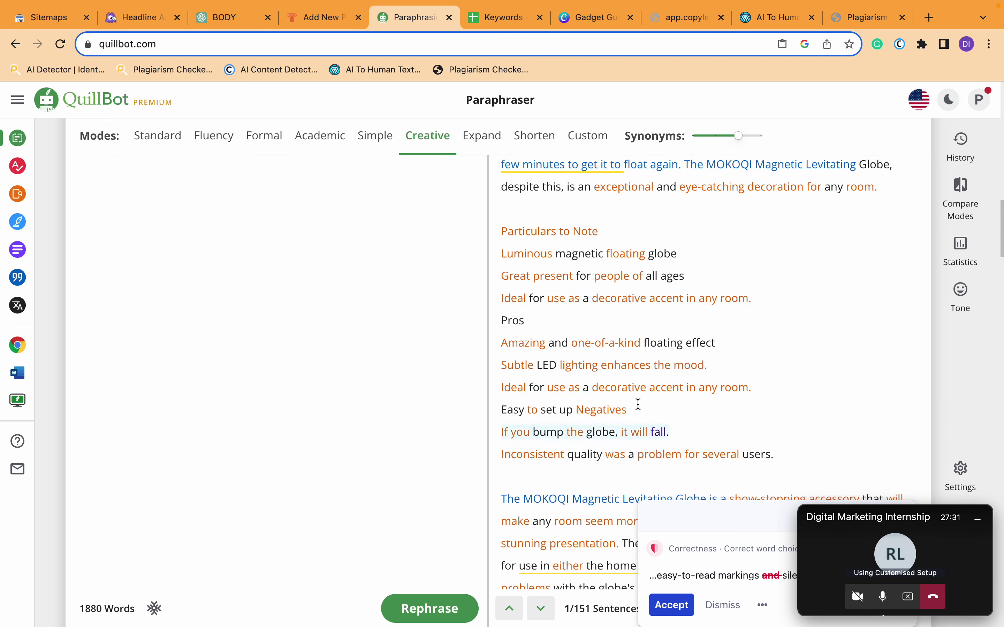
click(318, 16)
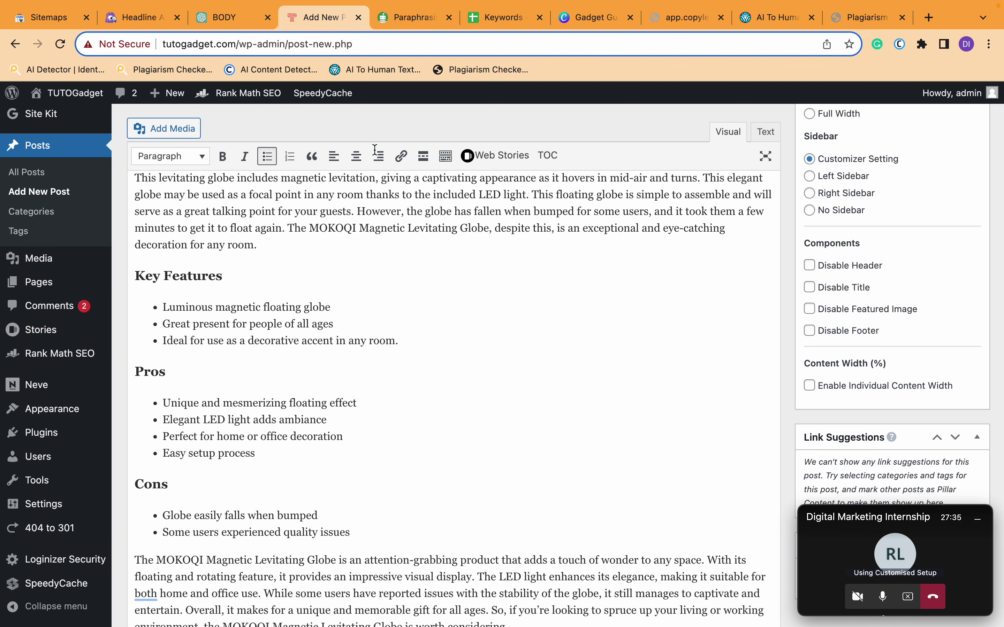
click(416, 18)
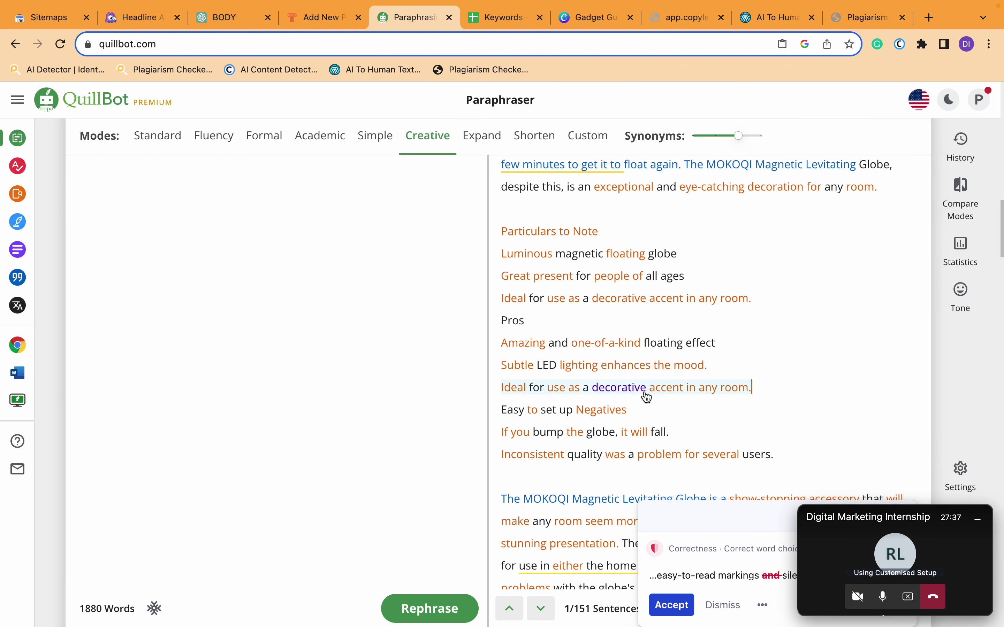
drag(650, 412, 543, 411)
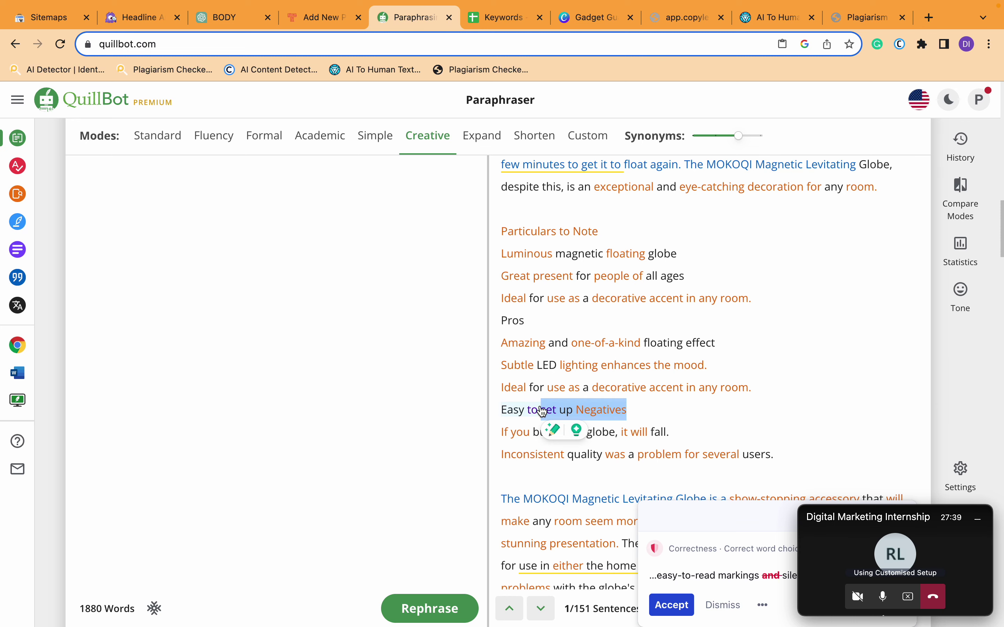
click(328, 22)
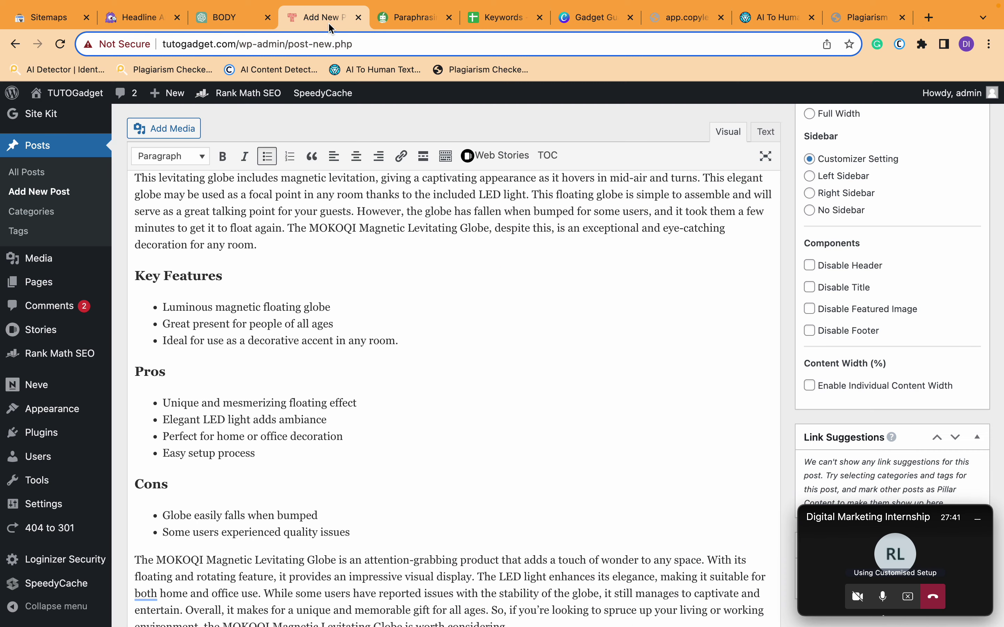
click(429, 17)
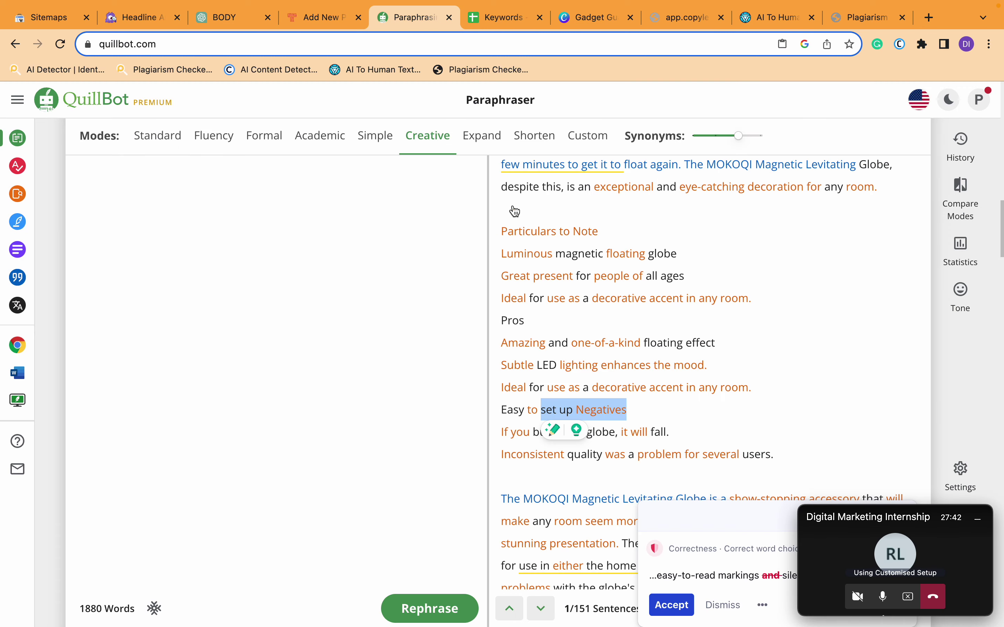
click(578, 413)
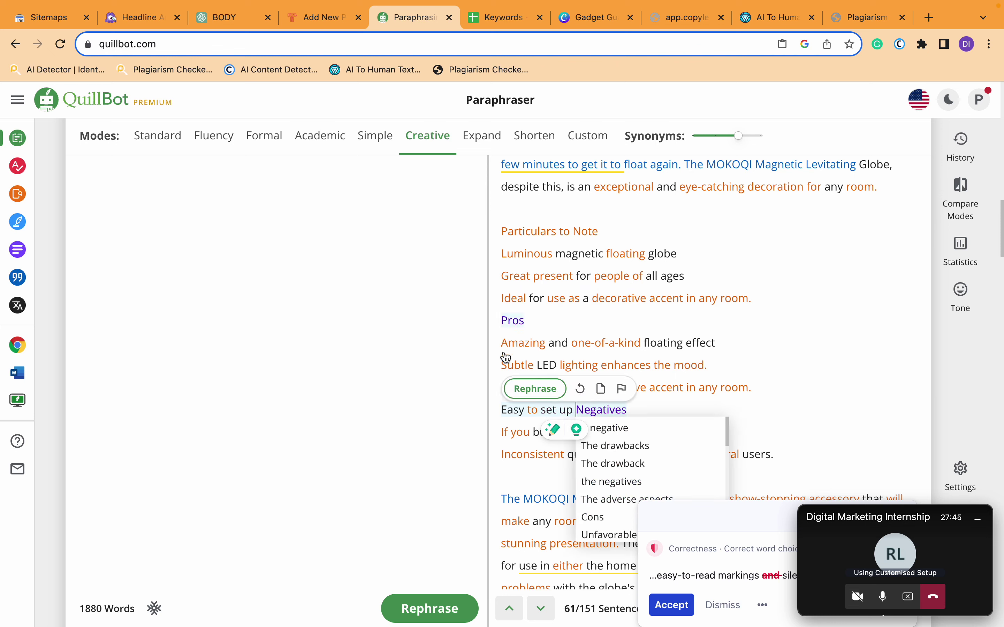
drag(497, 344, 575, 411)
key(super+c)
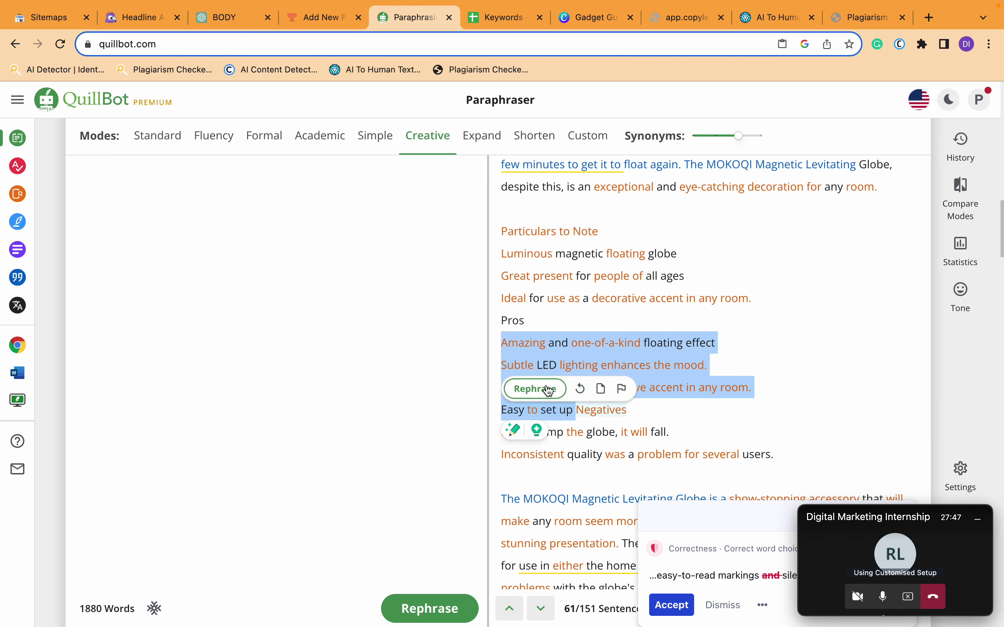
- Paste the copied lines over section 4's four Pros bullets in the post
click(308, 26)
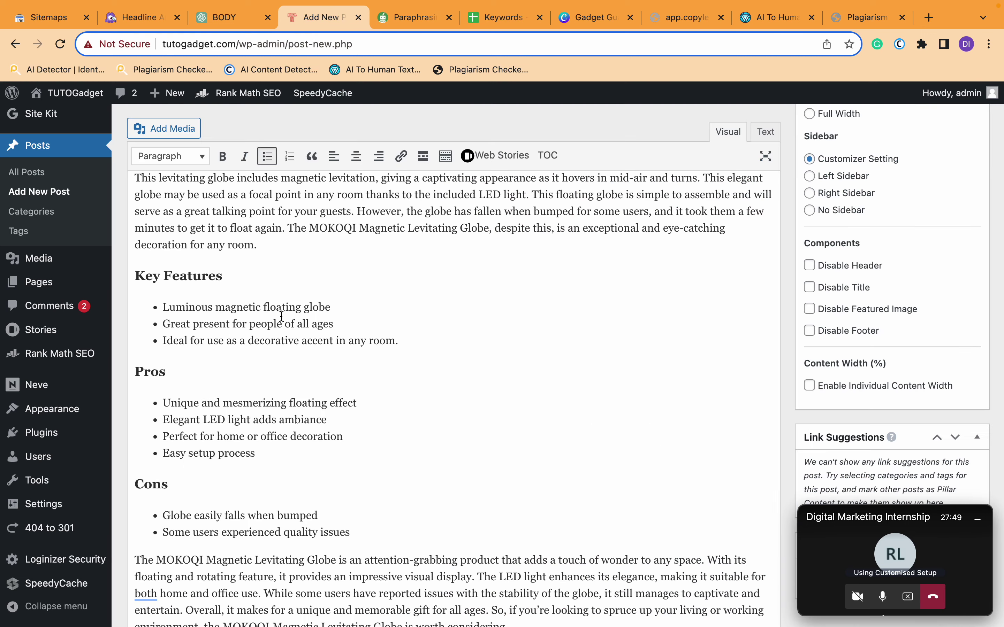
drag(299, 453, 144, 407)
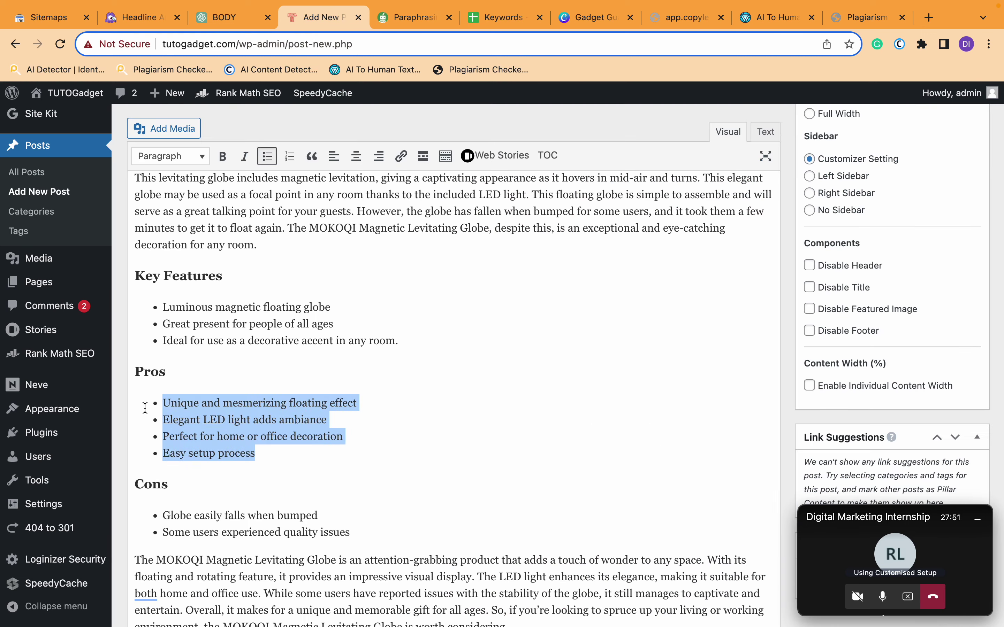
key(super+v)
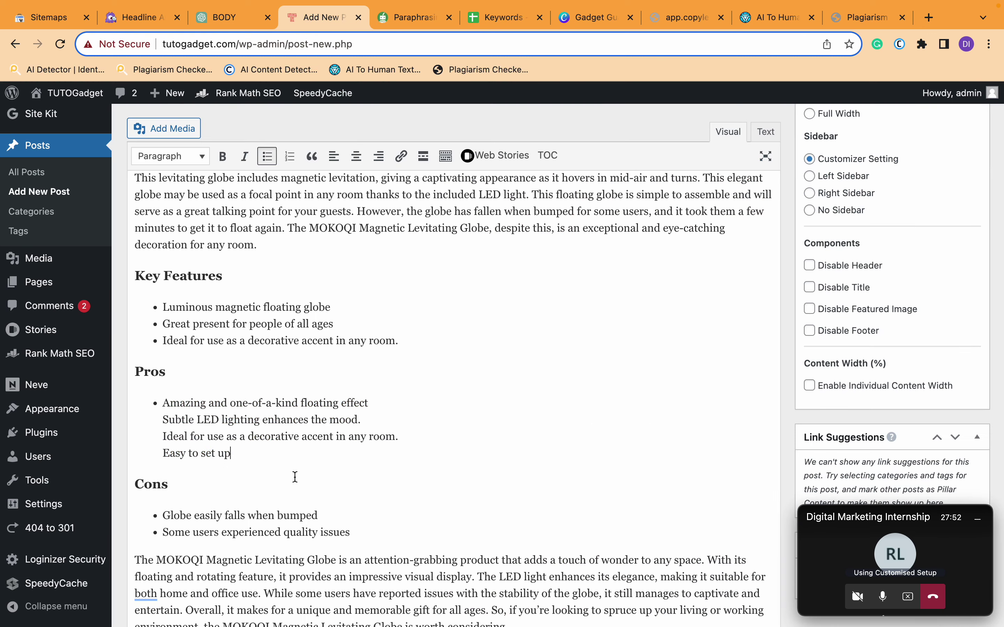
- Split the pasted Pros text of the MOKOQI globe into four separate bullets
click(163, 420)
key(BackSpace)
key(Return)
key(BackSpace)
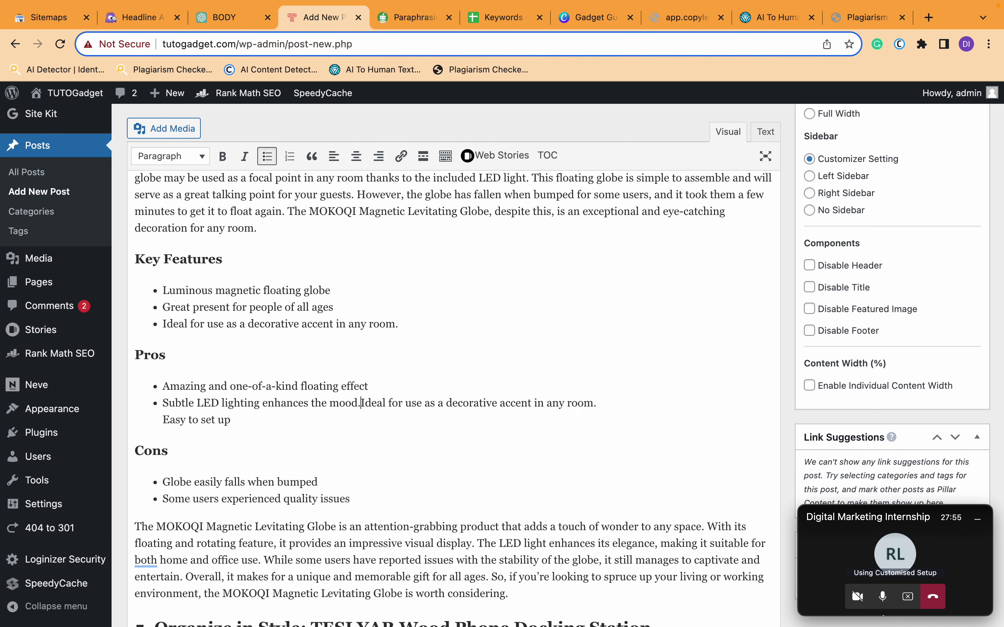
key(Return)
key(Down)
key(BackSpace)
key(Return)
- Copy QuillBot's two drawback lines, "If you bump the globe, it will fall." and "Inconsistent quality was a problem for several users."
scroll(279, 422, down, 3)
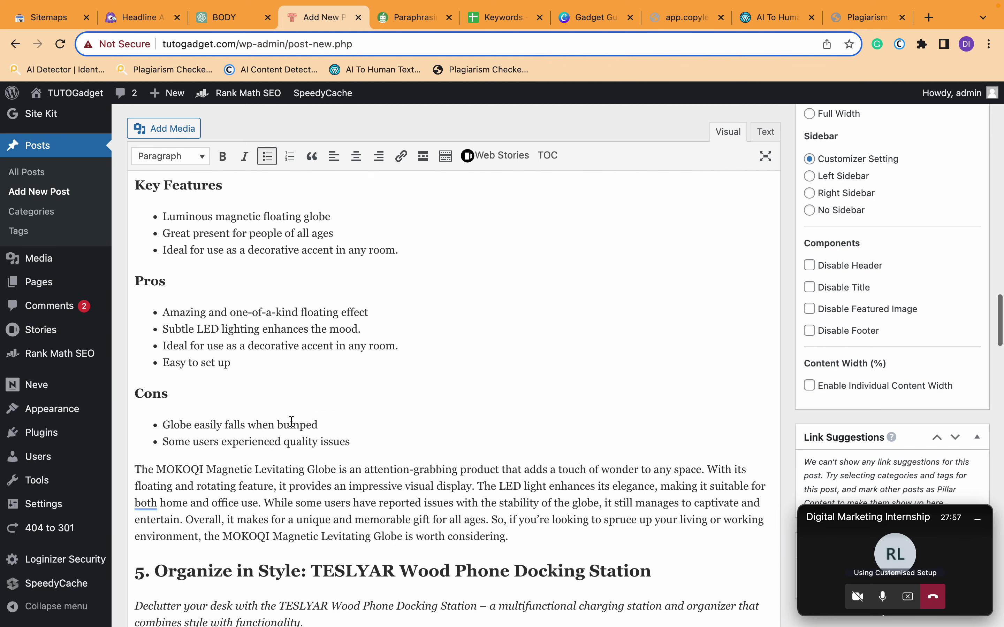
key(ctrl+Tab)
scroll(616, 276, down, 2)
click(685, 358)
drag(790, 404, 495, 383)
key(super+c)
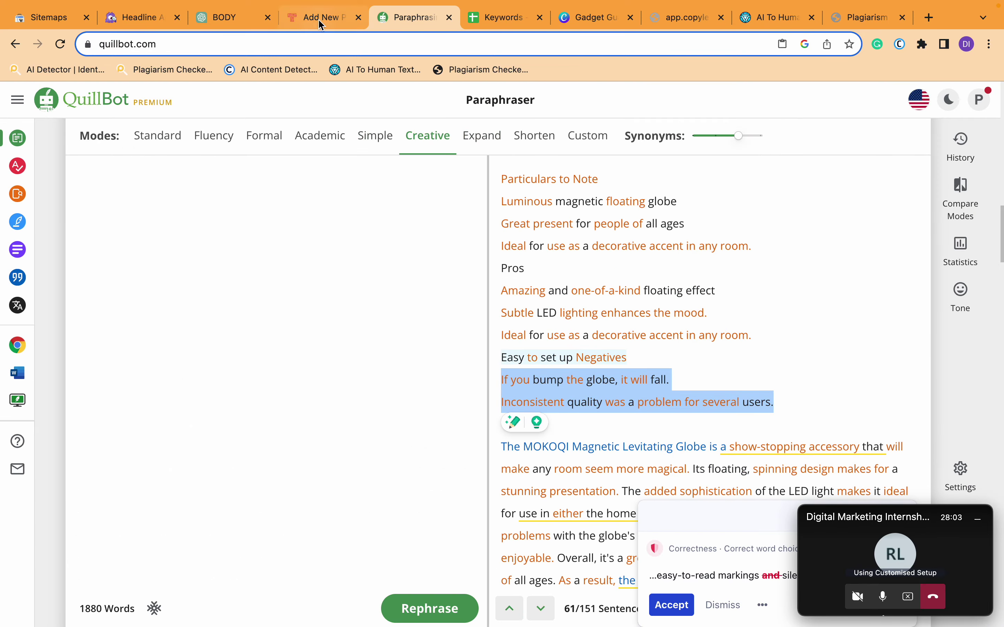
- Replace section 4's Cons list in the post with the copied lines and split them into two bullets
click(319, 19)
drag(371, 379, 160, 364)
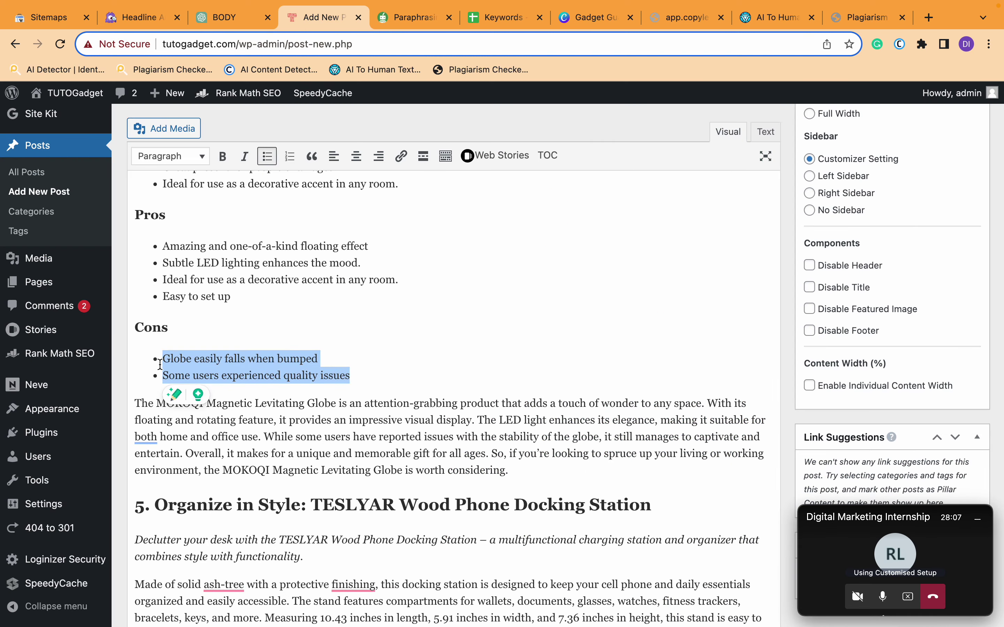
key(super+v)
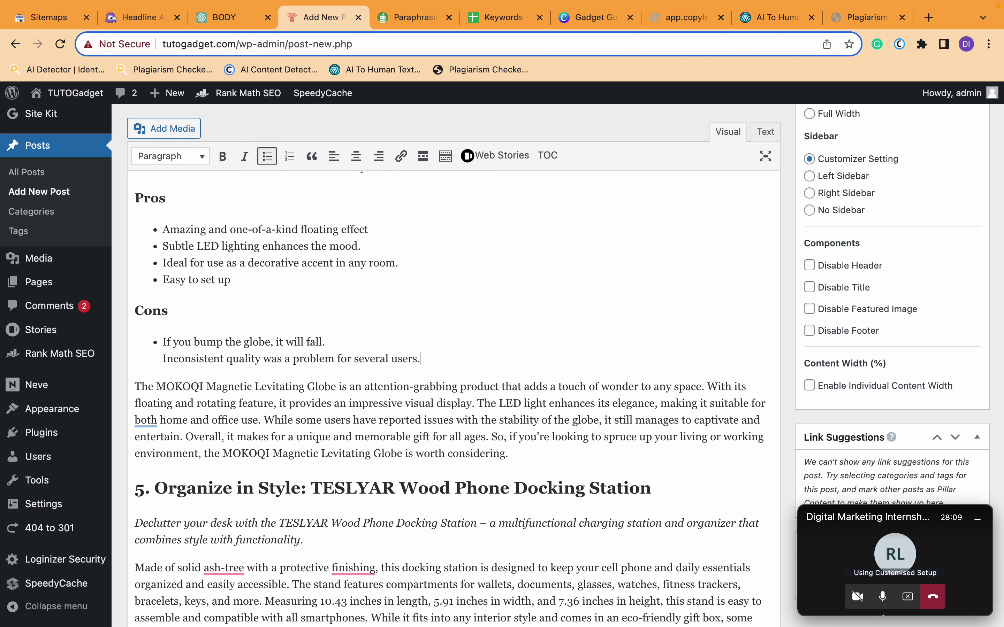
key(BackSpace)
key(Return)
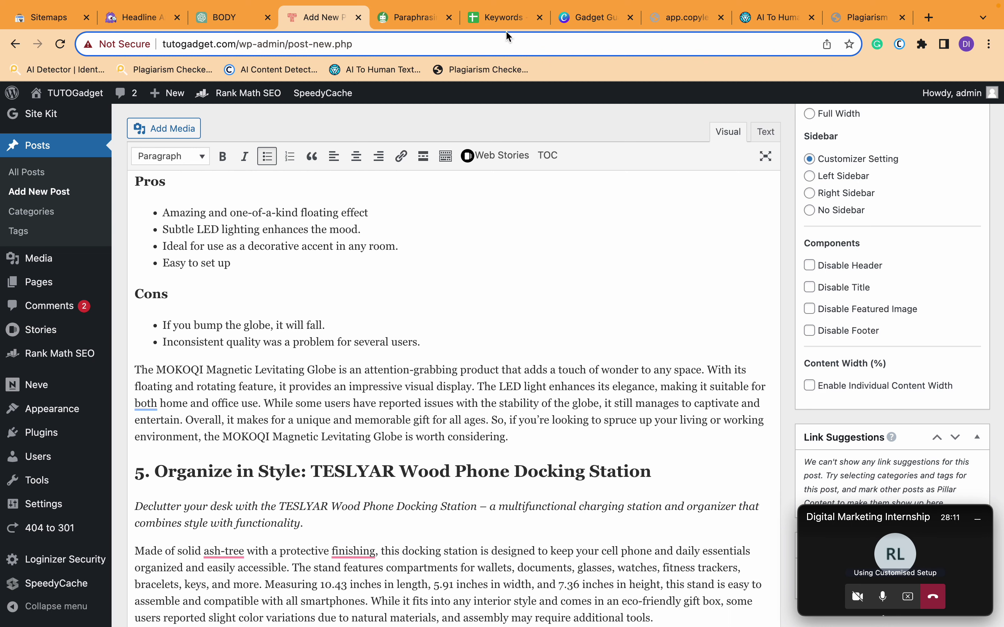
- Copy QuillBot's paragraph beginning "The MOKOQI Magnetic Levitating Globe is a show-stopping accessory" and paste it over section 4's closing paragraph in the post
click(440, 15)
scroll(587, 340, down, 5)
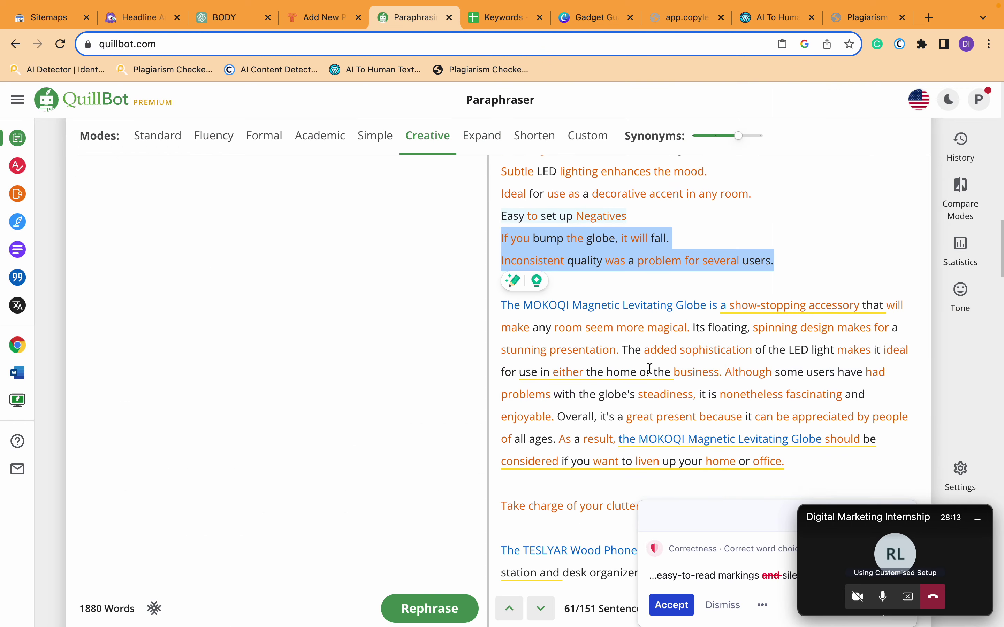
drag(805, 419, 436, 264)
key(cmd+c)
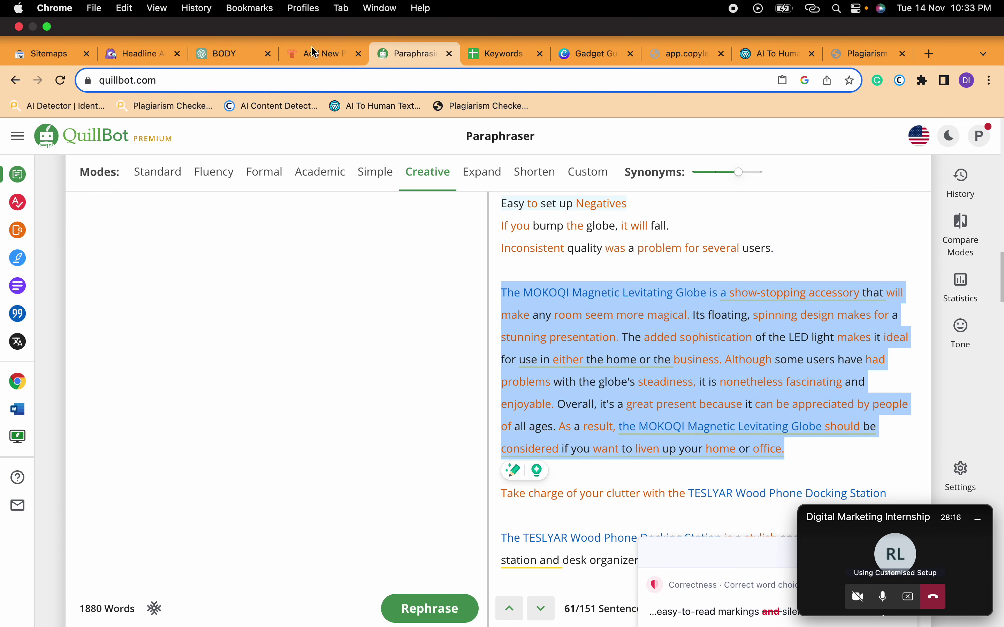
click(319, 17)
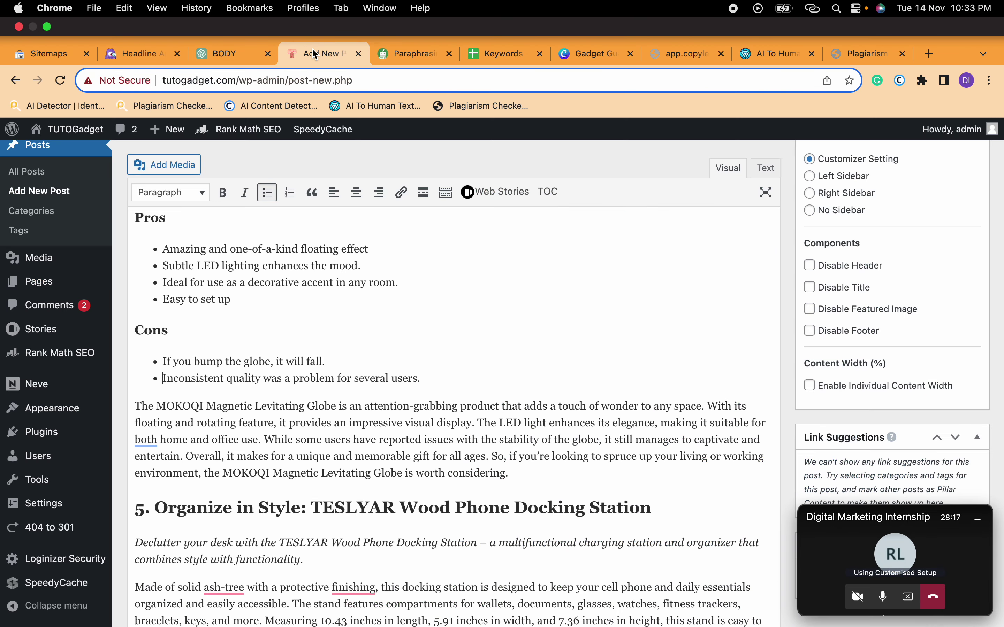
drag(522, 435, 137, 368)
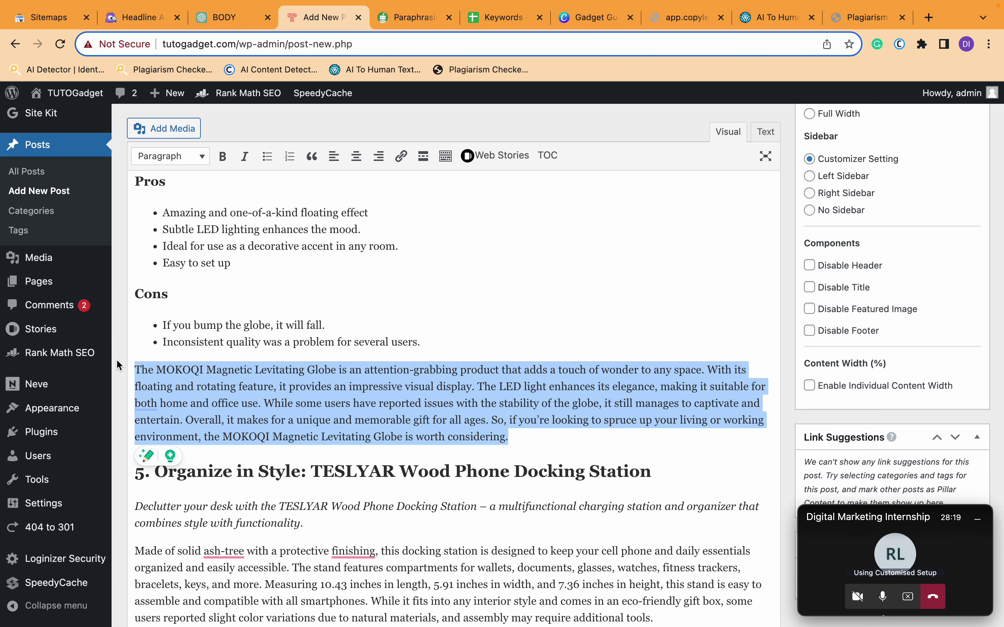
key(cmd+v)
- Copy QuillBot's TESLYAR text from "This docking station was built from" through the closing paragraph ending "your clutter problems."
scroll(296, 456, down, 3)
scroll(296, 457, down, 3)
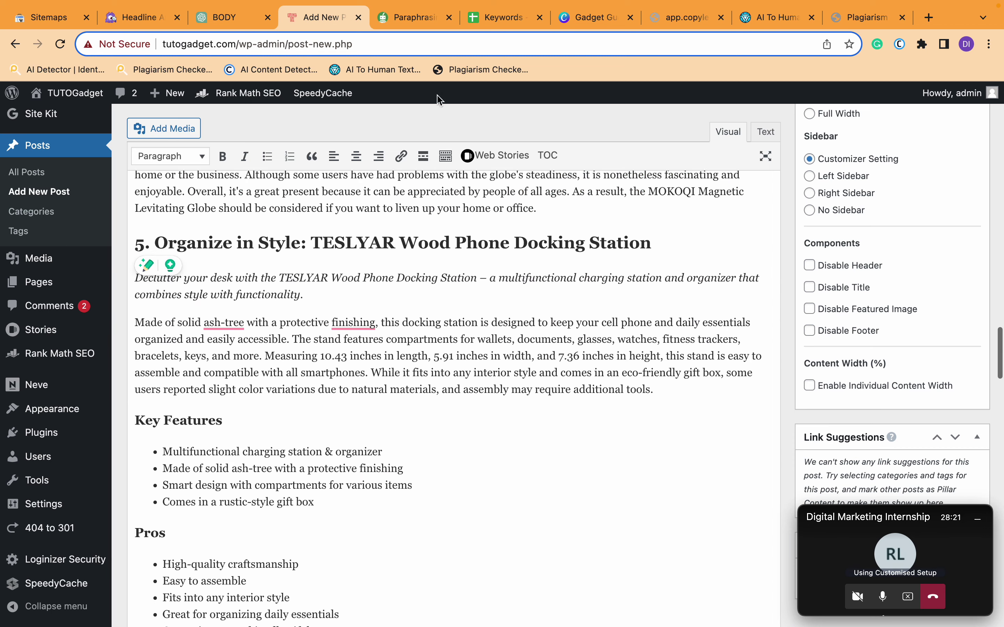
click(413, 19)
scroll(539, 241, down, 6)
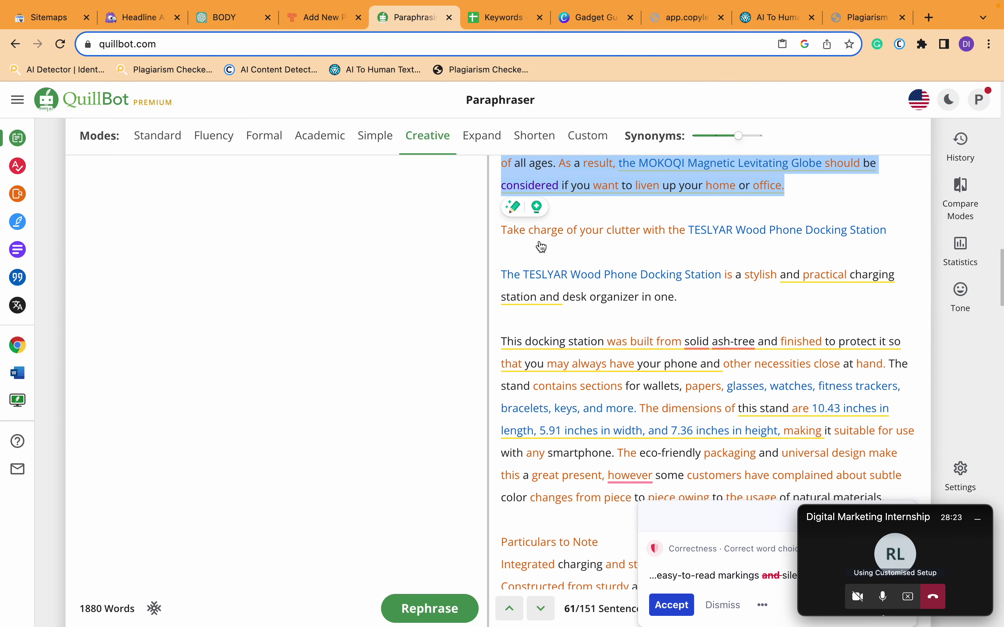
scroll(633, 265, down, 2)
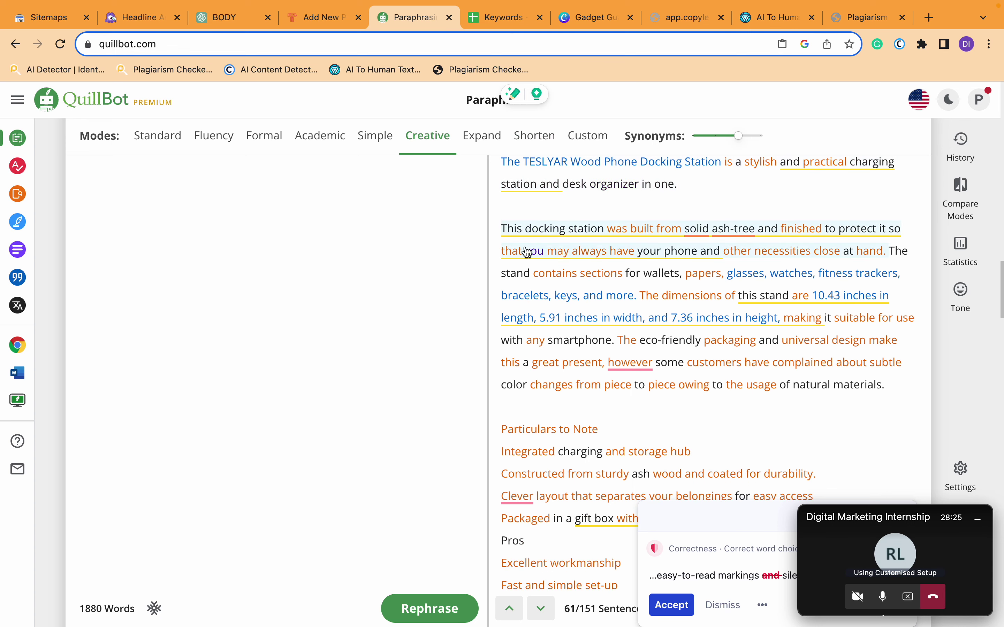
drag(510, 218, 895, 319)
scroll(539, 324, down, 5)
scroll(558, 426, down, 1)
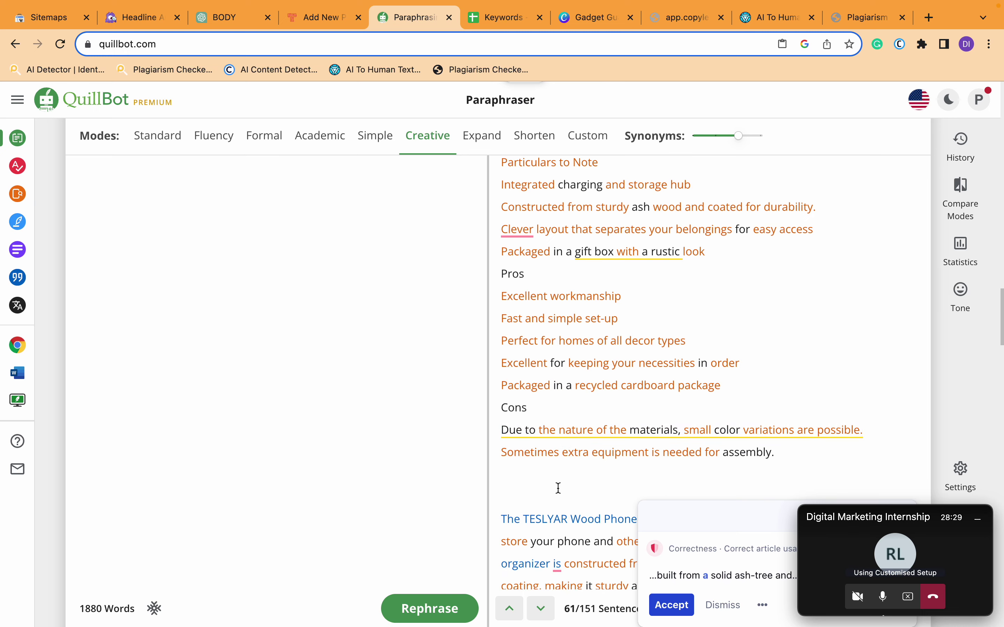
scroll(557, 484, down, 4)
scroll(559, 494, down, 3)
triple_click(577, 437)
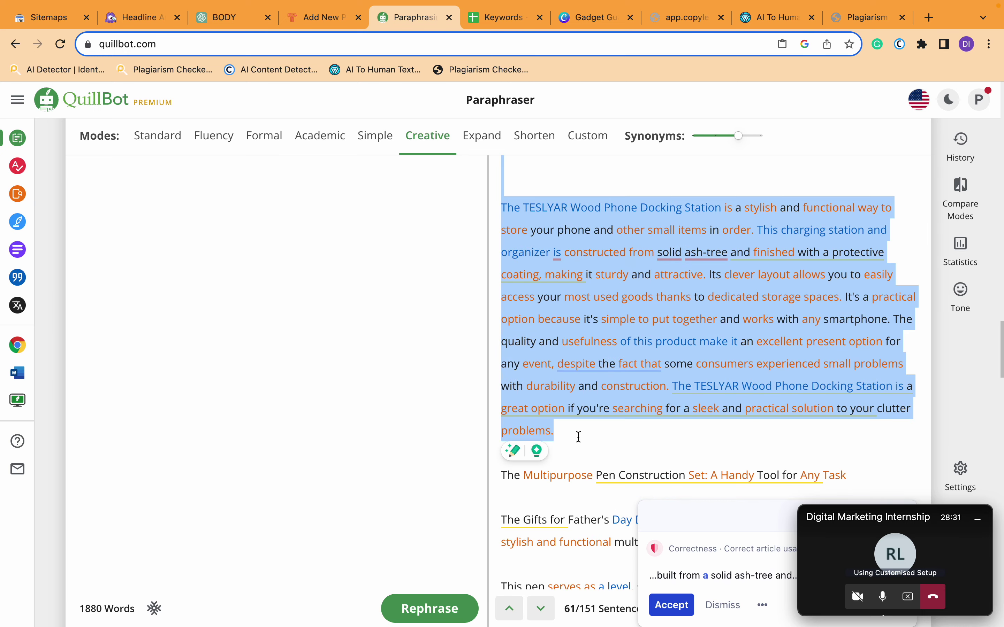
- Paste the copied QuillBot text over section 5's paragraph beginning "Made of solid ash-tree" in the WordPress post
click(350, 26)
scroll(338, 326, up, 1)
scroll(316, 337, down, 2)
drag(663, 370, 72, 295)
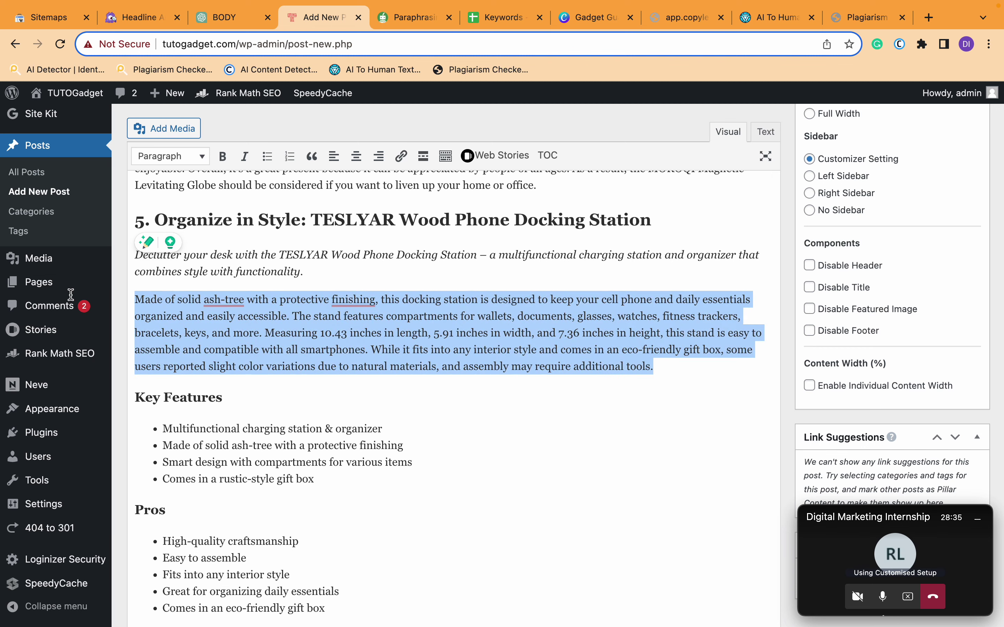
key(super+v)
- Move the pasted paragraph beginning "The TESLYAR Wood Phone Docking Station is a stylish" over section 5's old closing paragraph
scroll(215, 350, down, 3)
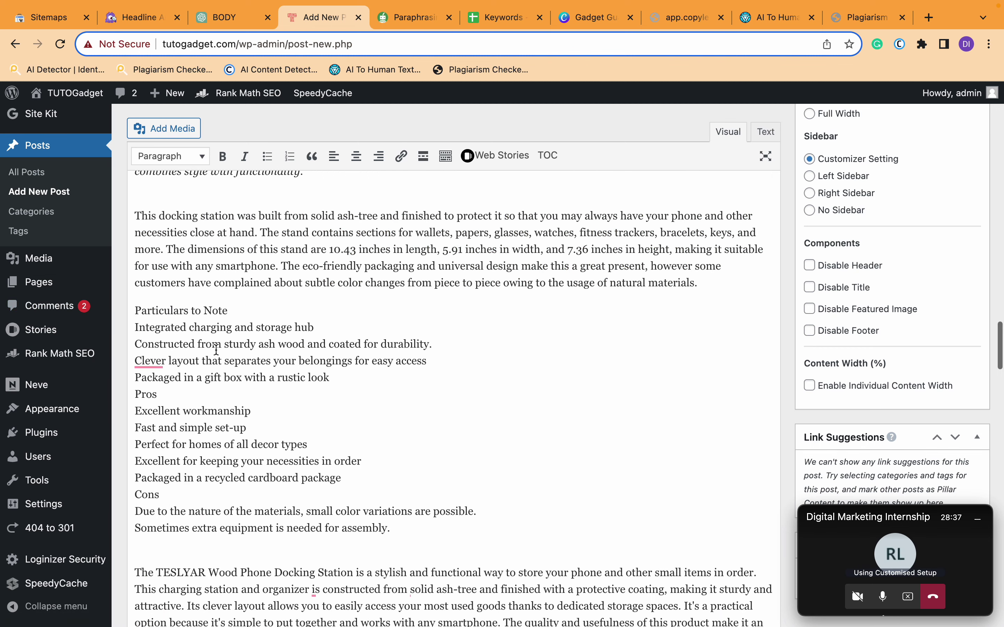
scroll(223, 358, down, 4)
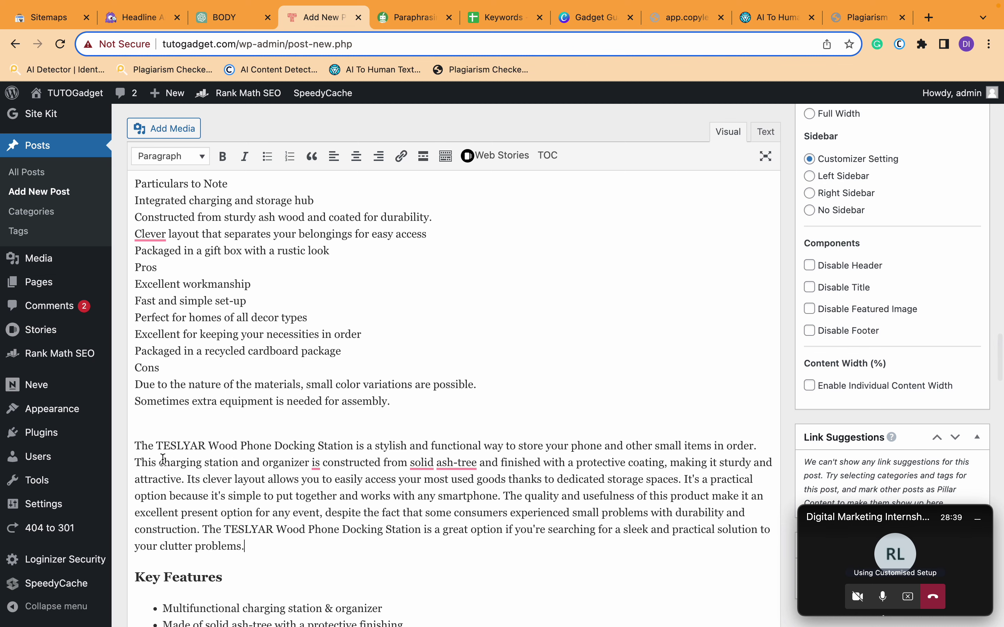
triple_click(137, 448)
key(BackSpace)
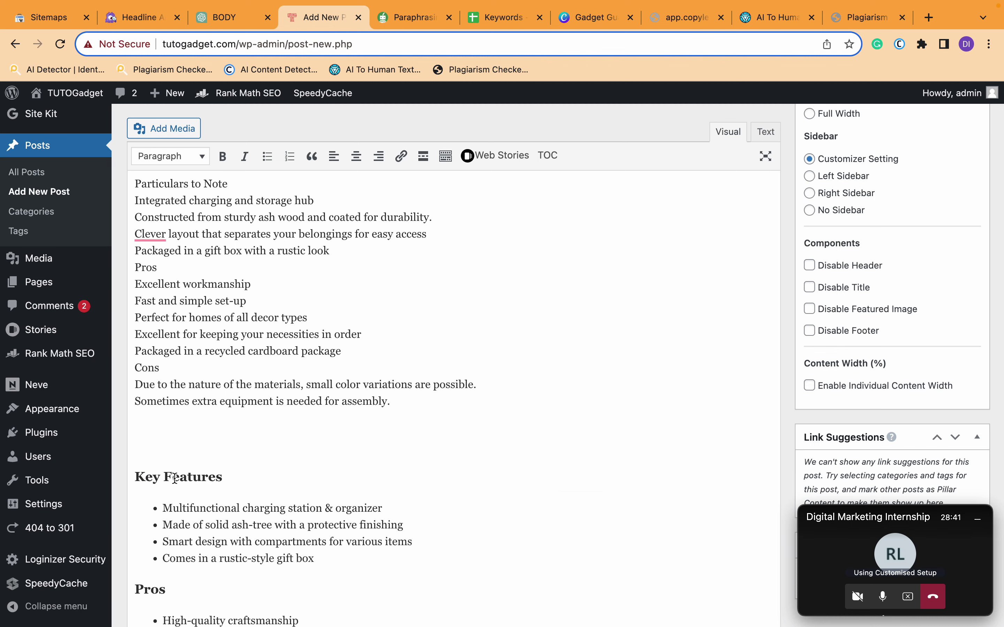
key(BackSpace)
scroll(152, 467, down, 7)
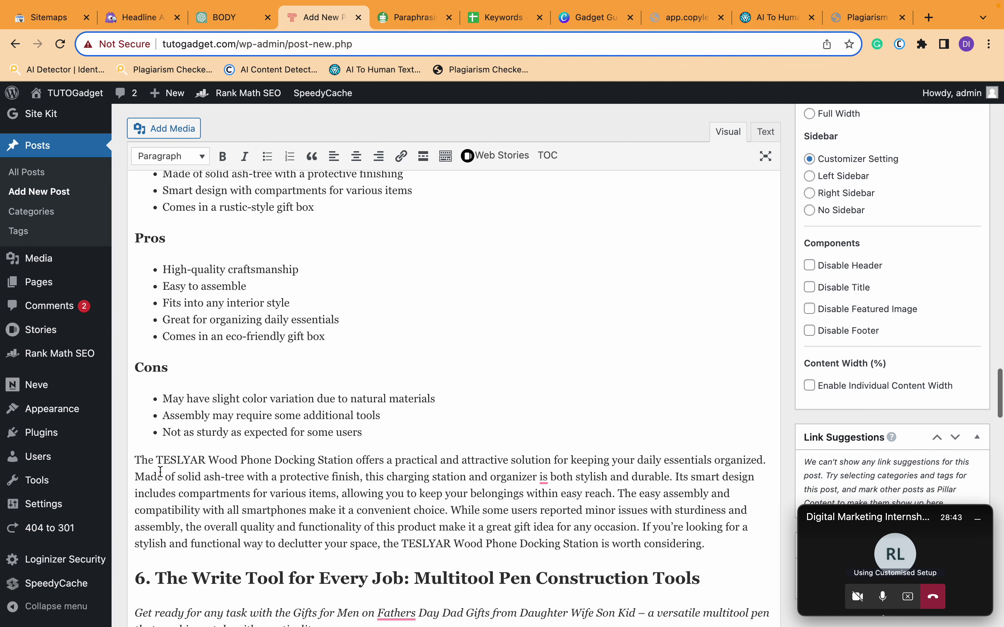
triple_click(152, 468)
key(ctrl+v)
- Move the four lines under "Particulars to Note" into section 5's Key Features list, replacing the old bullets
scroll(152, 468, up, 8)
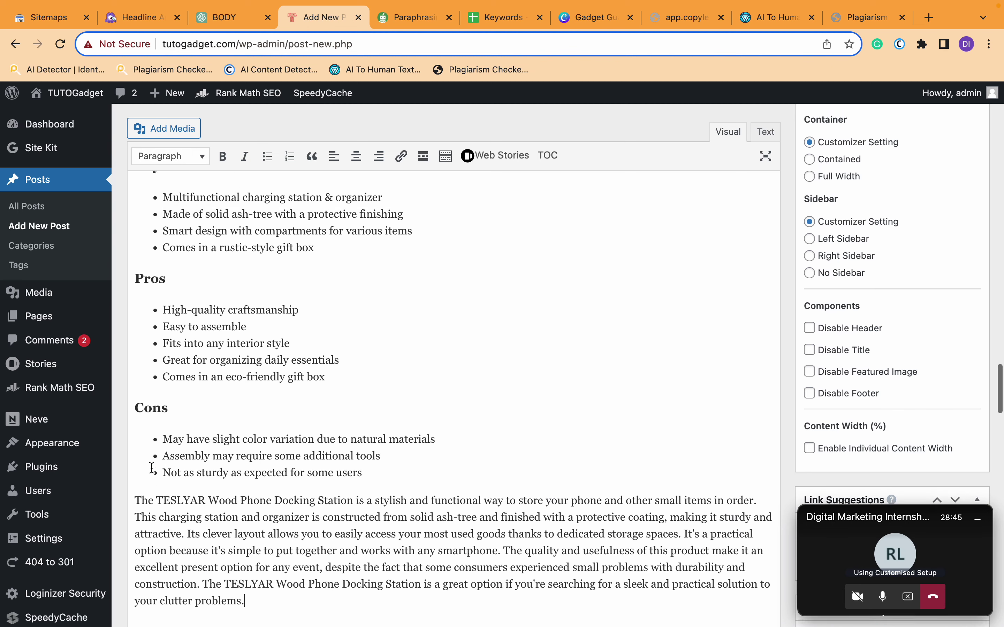
scroll(152, 467, up, 1)
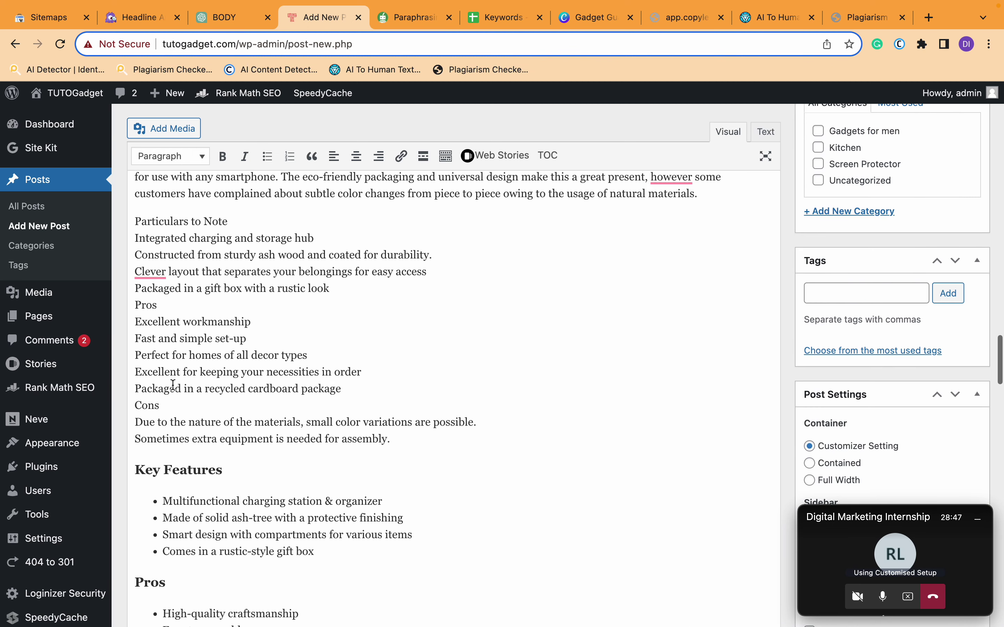
drag(136, 238, 339, 284)
key(BackSpace)
drag(337, 486, 162, 435)
key(ctrl+v)
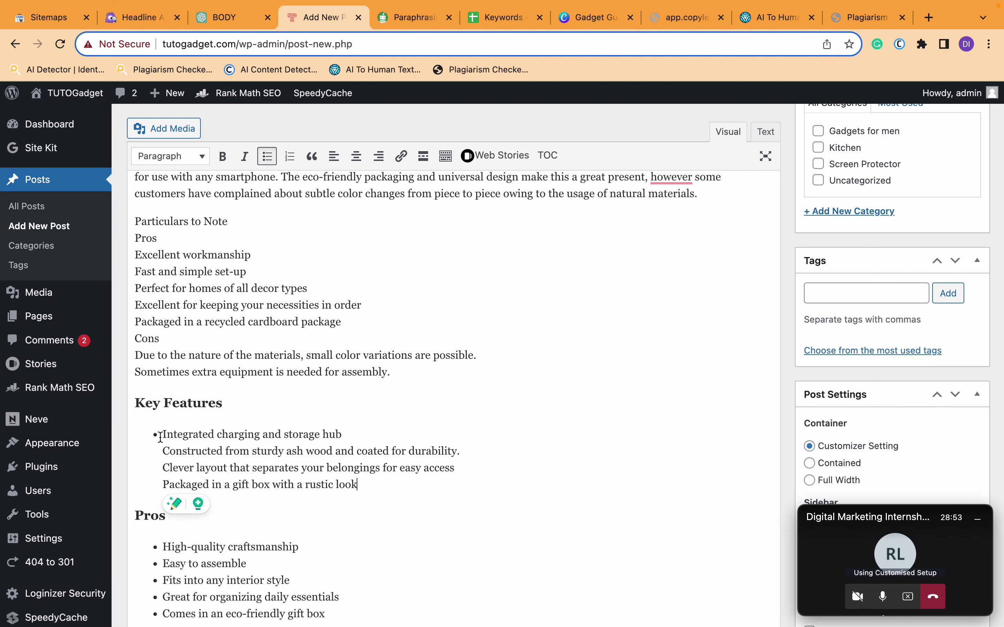
- Split the pasted Key Features text of the TESLYAR docking station into four separate bullets
click(165, 452)
key(Return)
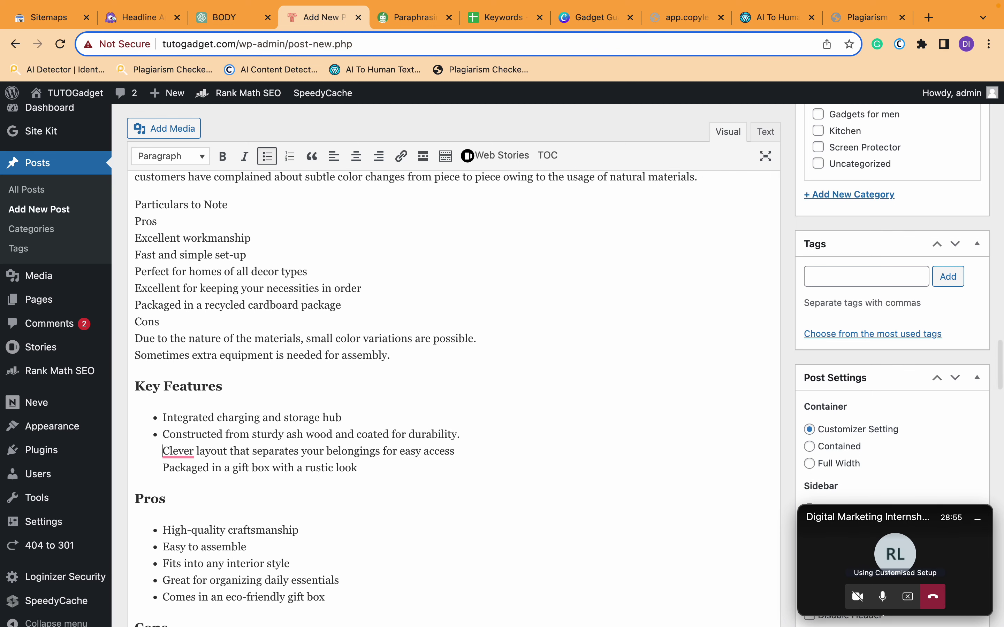
key(Return)
key(Return)
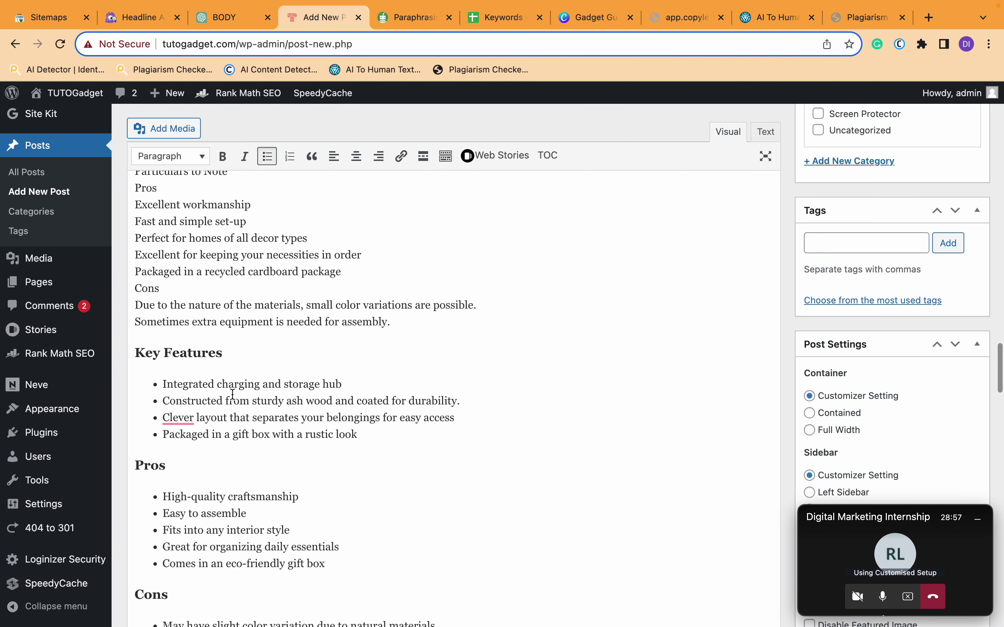
- Cut the five pros lines, from "Excellent workmanship" to "Packaged in a recycled cardboard package", out of the pasted block
scroll(233, 395, up, 3)
scroll(204, 335, down, 3)
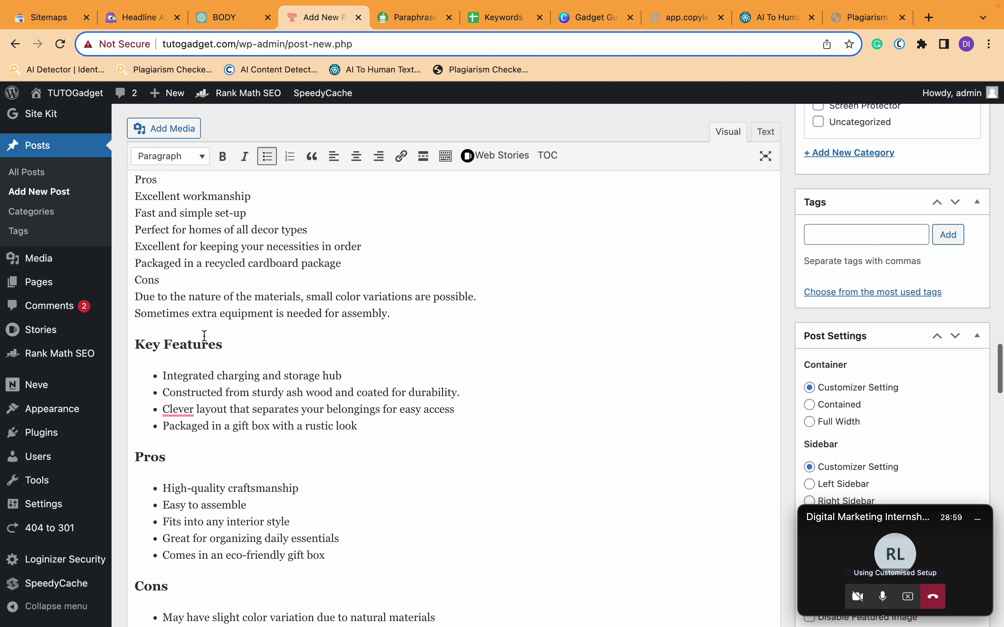
scroll(205, 335, up, 1)
scroll(189, 229, up, 1)
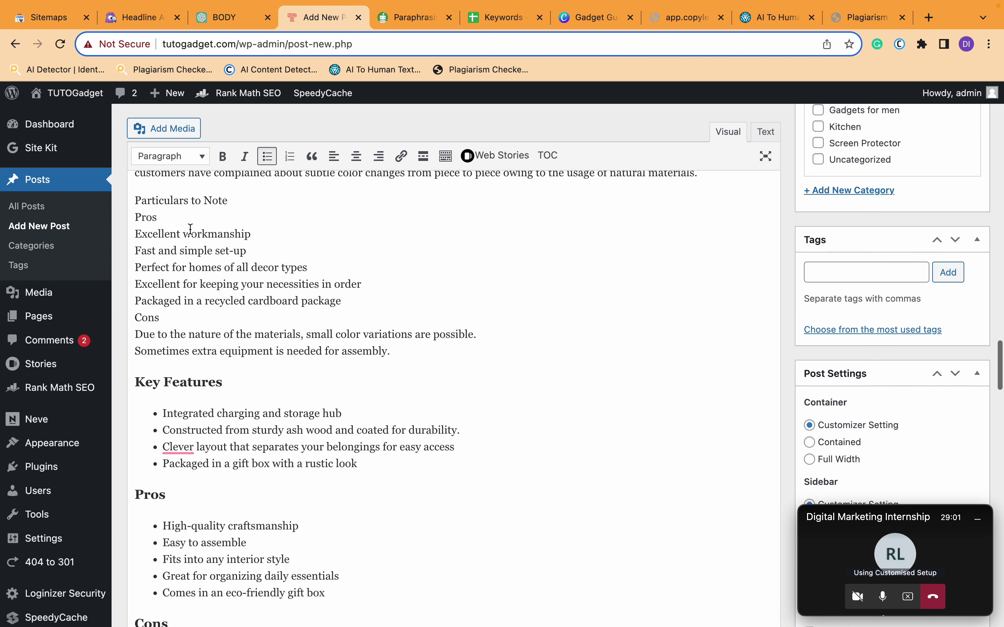
drag(143, 249, 356, 312)
key(super+c)
key(BackSpace)
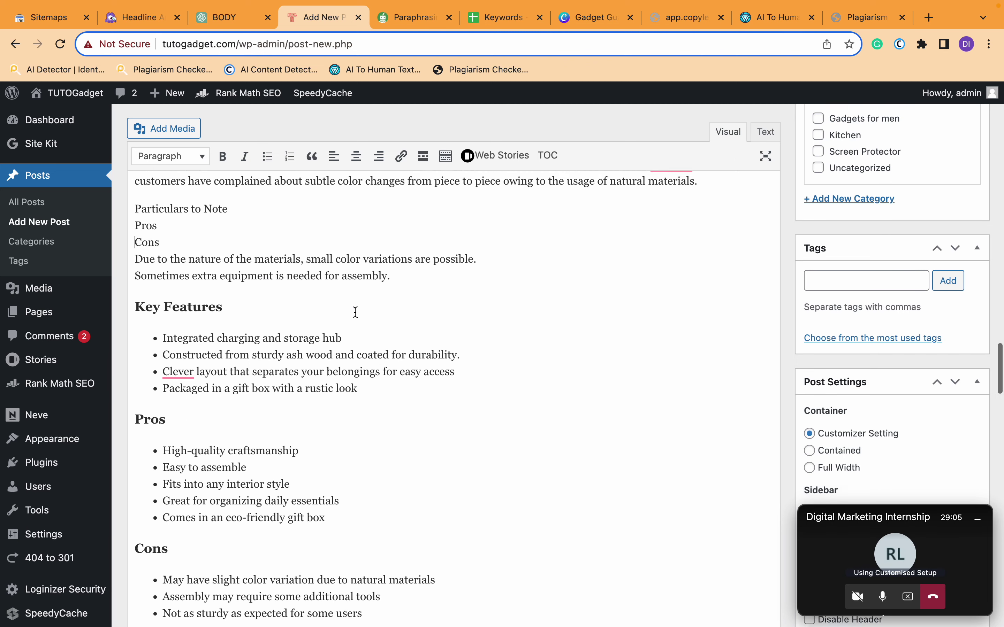
scroll(242, 436, down, 3)
drag(164, 337, 347, 403)
key(super+v)
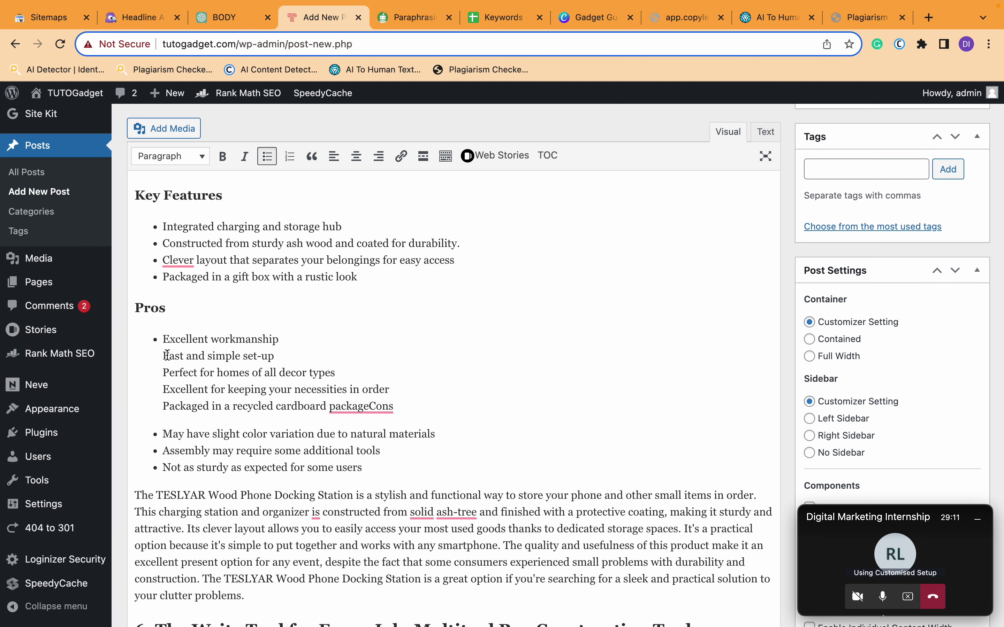
key(super+z)
- Replace section 5's old Pros bullets with the five cut lines, leaving the Cons heading out of the selection
click(334, 375)
drag(334, 375, 151, 311)
key(super+v)
- Split the pasted Pros text of the TESLYAR docking station into five separate bullets
click(162, 322)
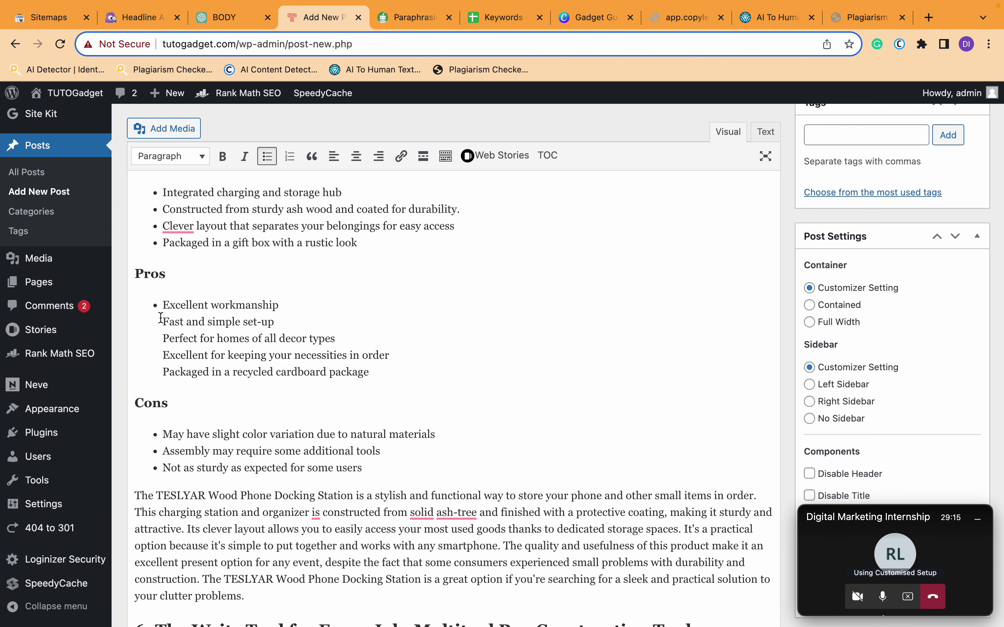
key(BackSpace)
key(Return)
key(Down)
key(BackSpace)
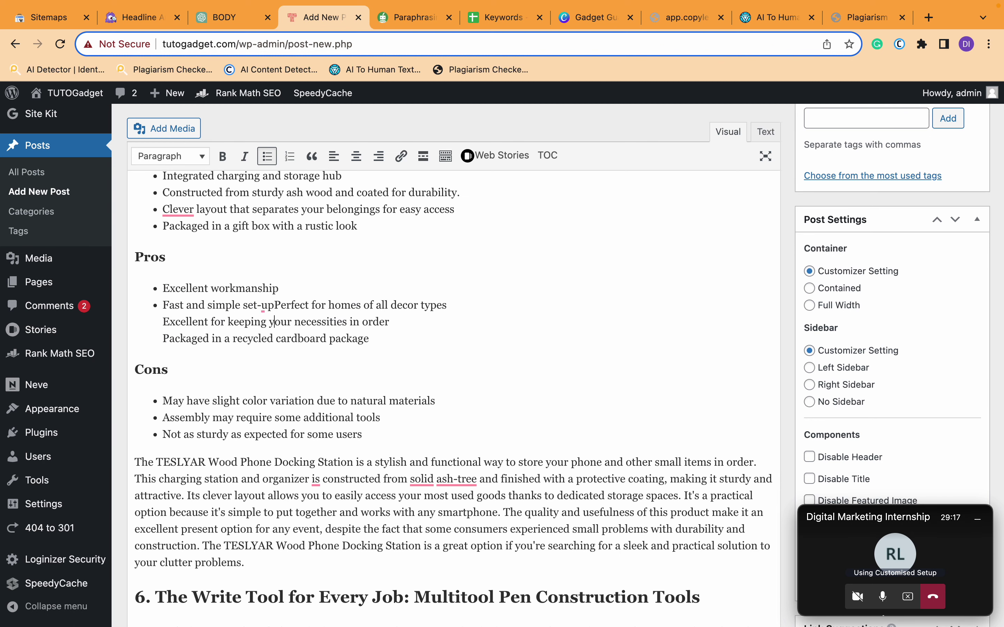
key(Return)
key(BackSpace)
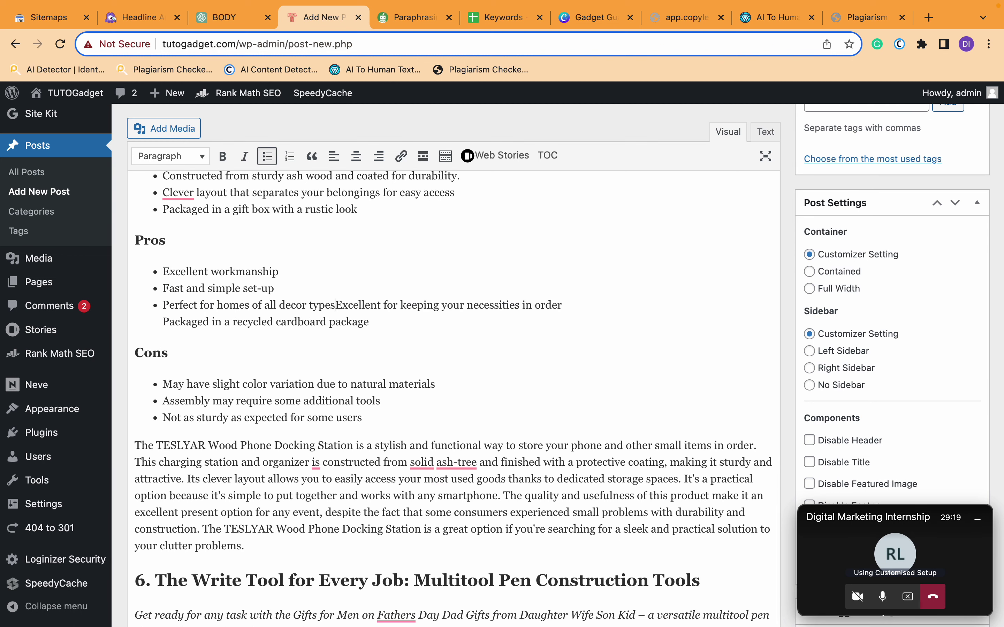
key(Return)
key(BackSpace)
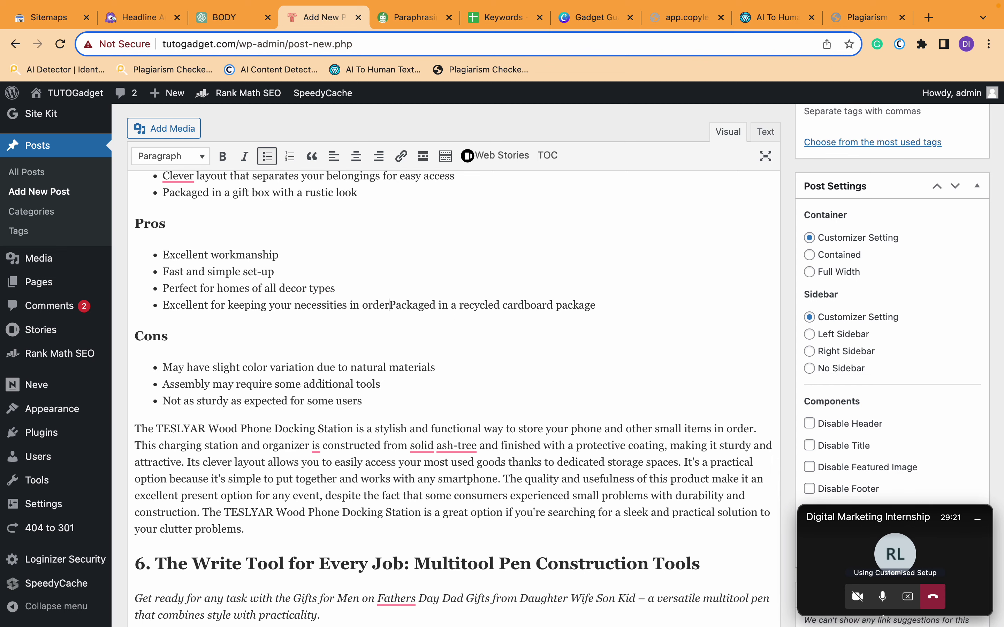
key(Return)
scroll(235, 285, up, 6)
drag(135, 323, 422, 344)
key(BackSpace)
scroll(422, 342, down, 1)
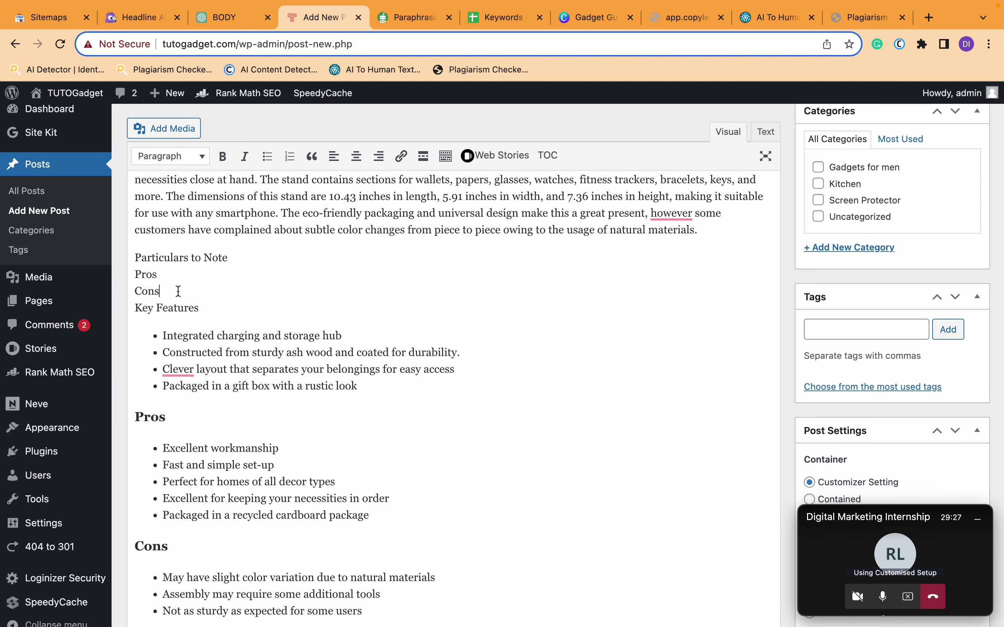
key(super+z)
- Cut the two drawback lines from the pasted block and delete the leftover "Particulars to Note", "Pros" and "Cons" lines above Key Features
click(346, 275)
drag(399, 275, 114, 251)
key(super+c)
key(BackSpace)
shift+click(136, 204)
key(BackSpace)
key(BackSpace)
- Replace section 5's three old Cons bullets with the cut drawback lines and split them into two bullets
scroll(304, 433, down, 5)
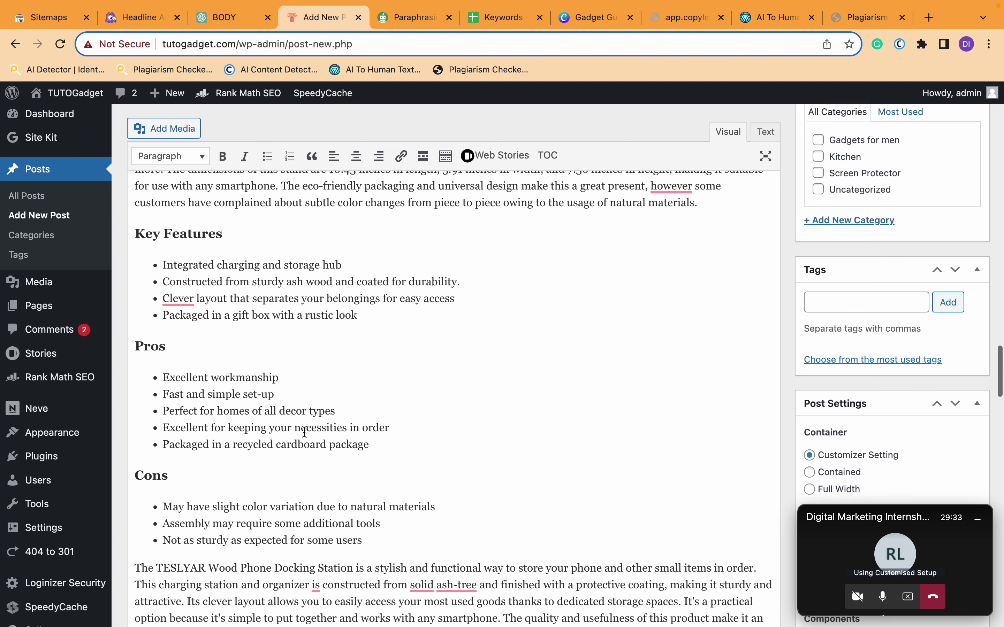
double_click(172, 399)
drag(218, 406, 356, 426)
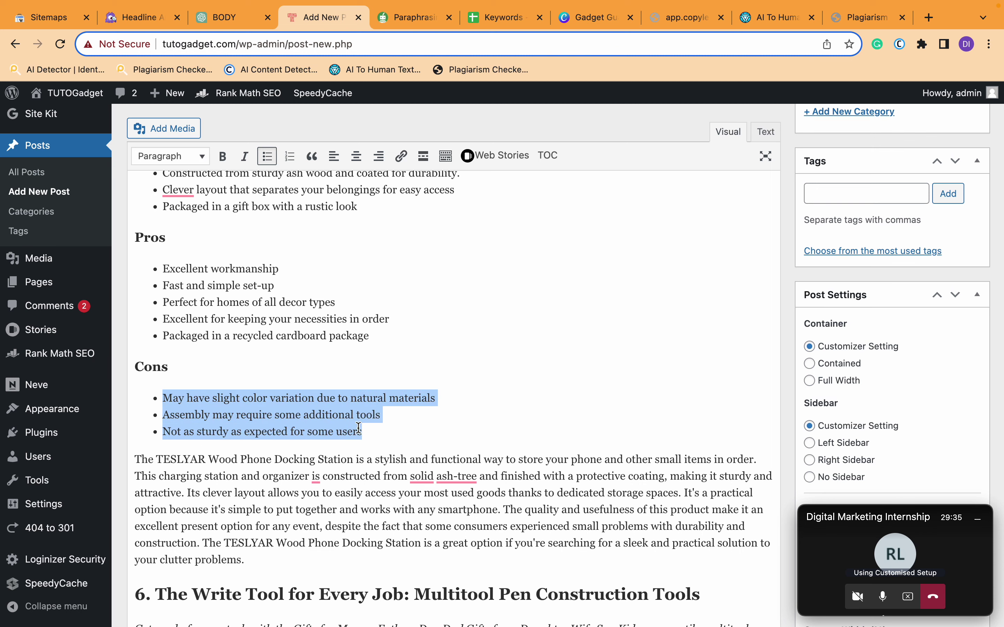
key(super+v)
key(super+z)
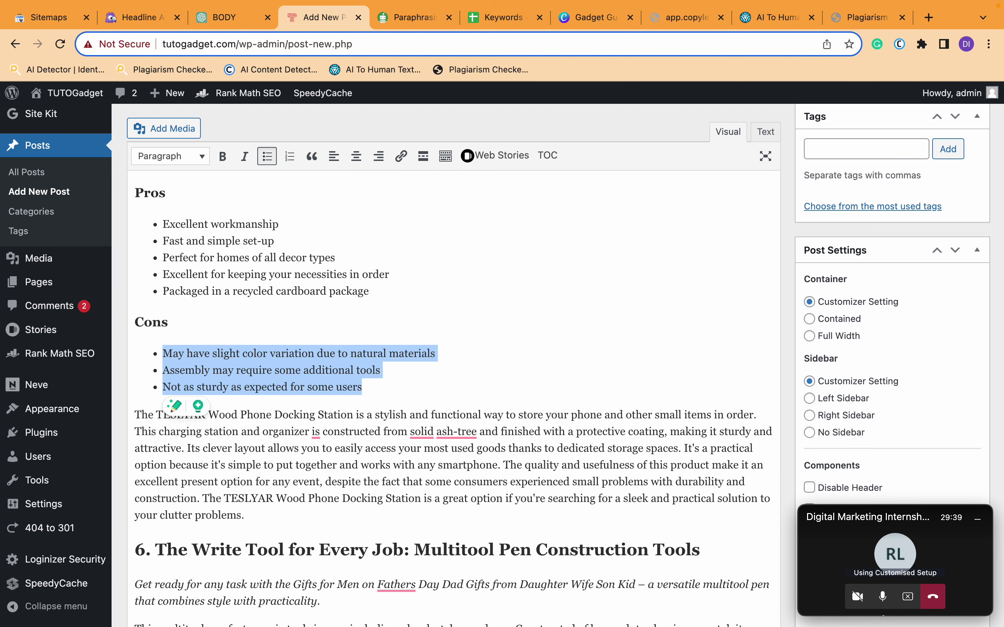
key(super+v)
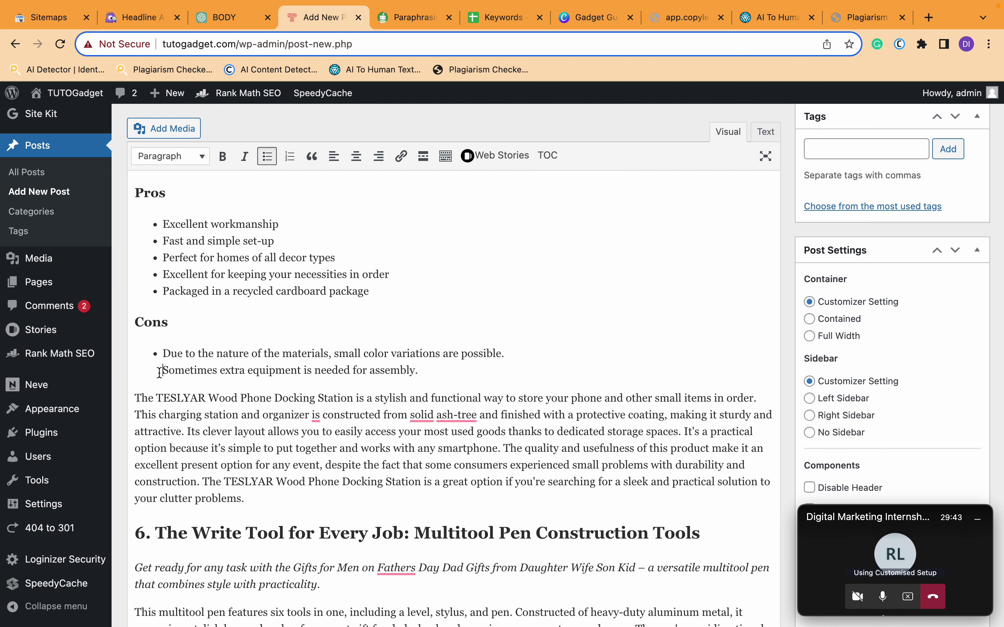
key(BackSpace)
key(Return)
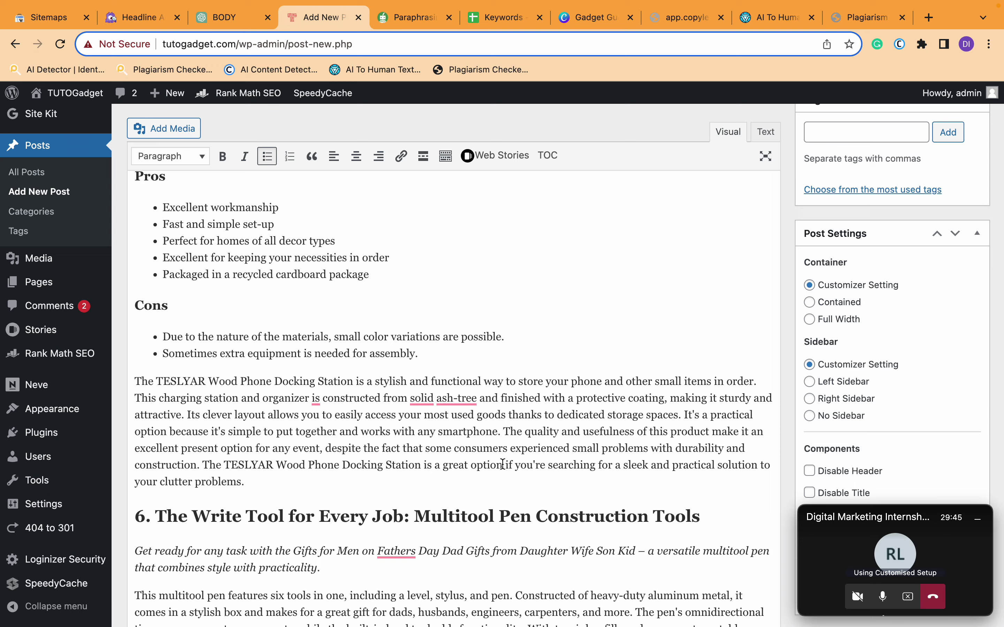
- Review the rewritten TESLYAR section from its introduction to its closing paragraph
scroll(502, 464, down, 3)
scroll(493, 457, down, 1)
scroll(473, 448, up, 4)
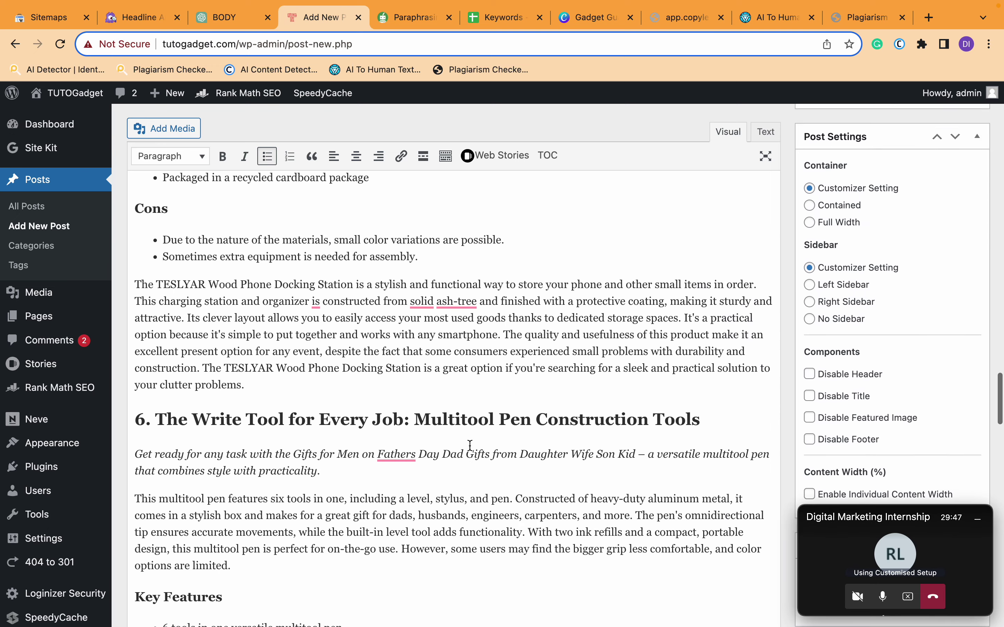
scroll(470, 446, up, 6)
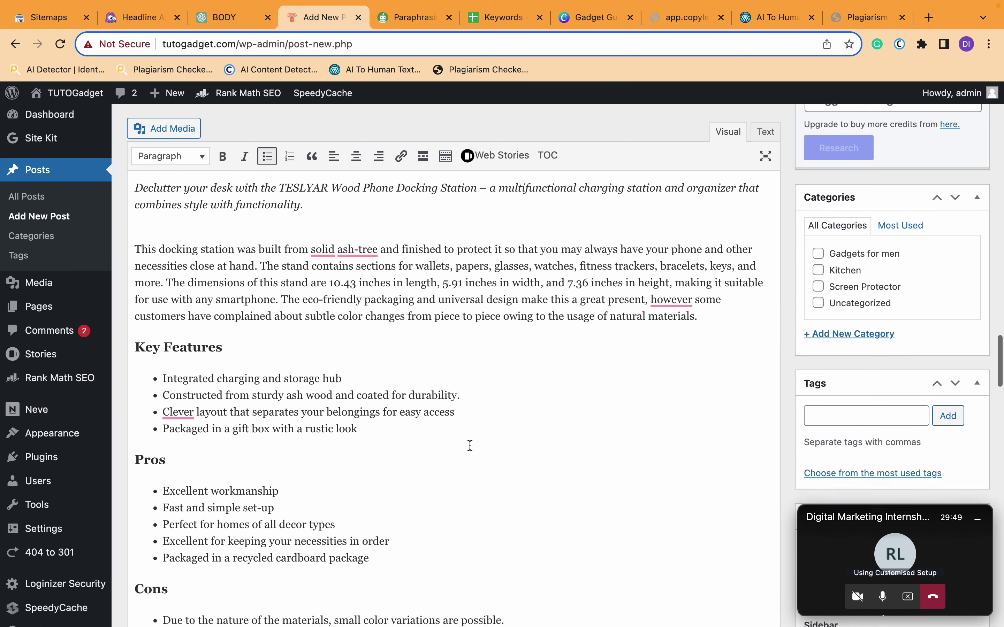
scroll(470, 446, down, 6)
scroll(469, 446, down, 7)
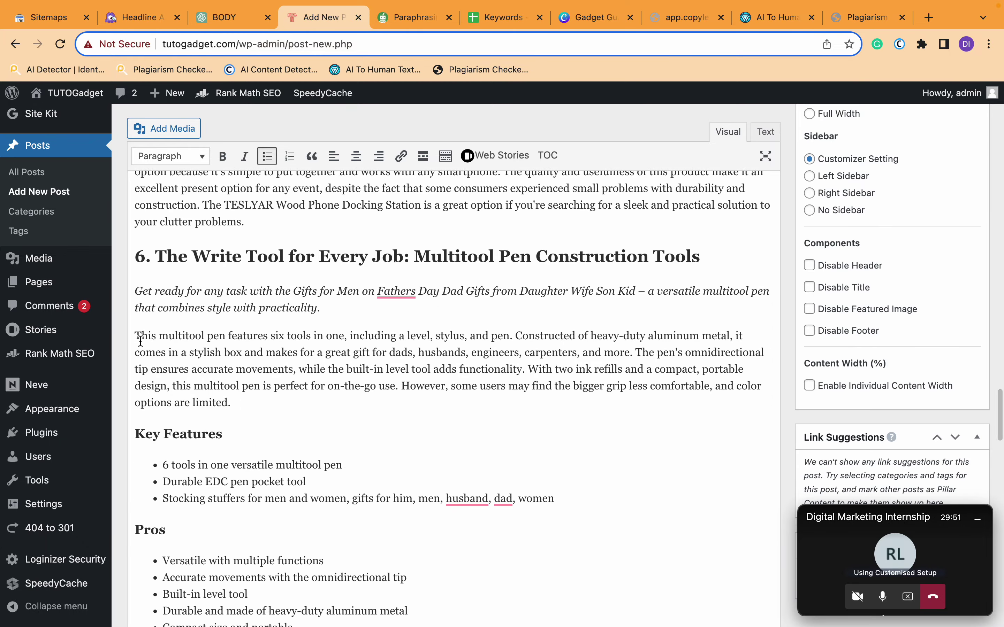
- Switch to QuillBot and copy the paraphrased multitool pen text from its introduction through its closing paragraph
click(140, 334)
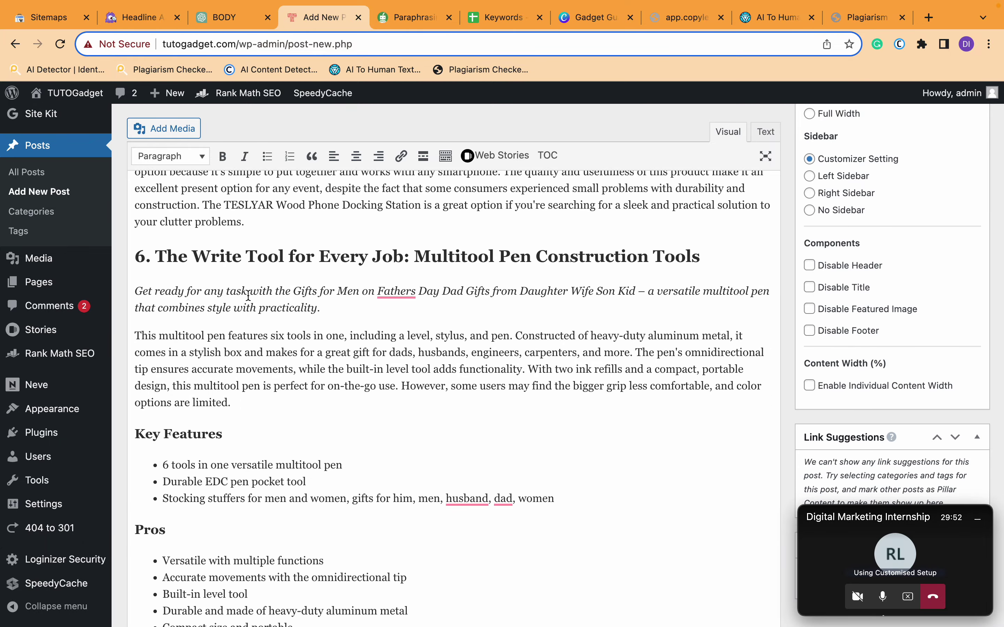
click(405, 21)
scroll(572, 319, down, 8)
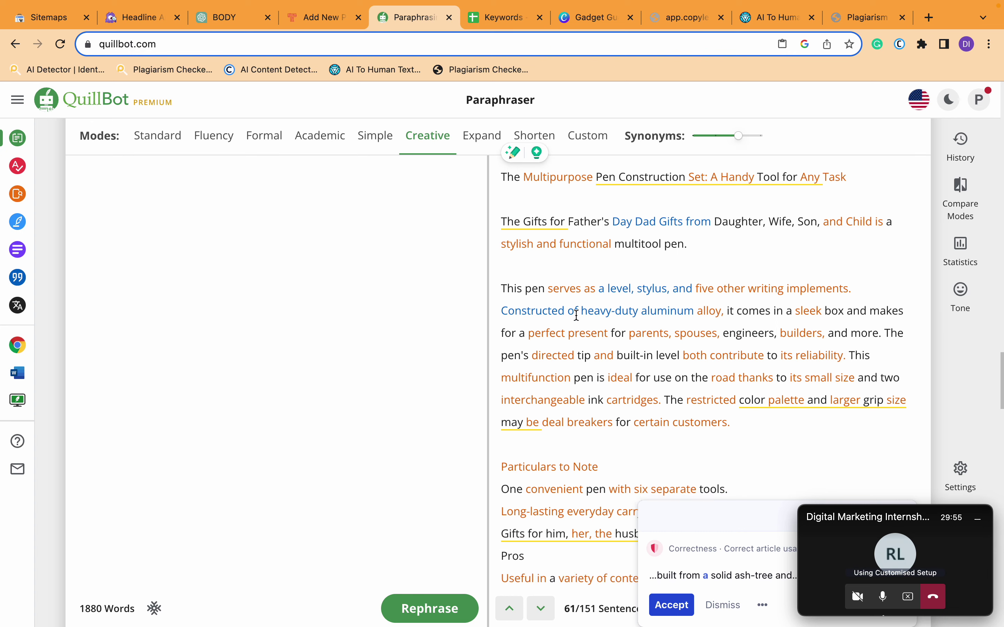
click(513, 249)
scroll(513, 249, down, 6)
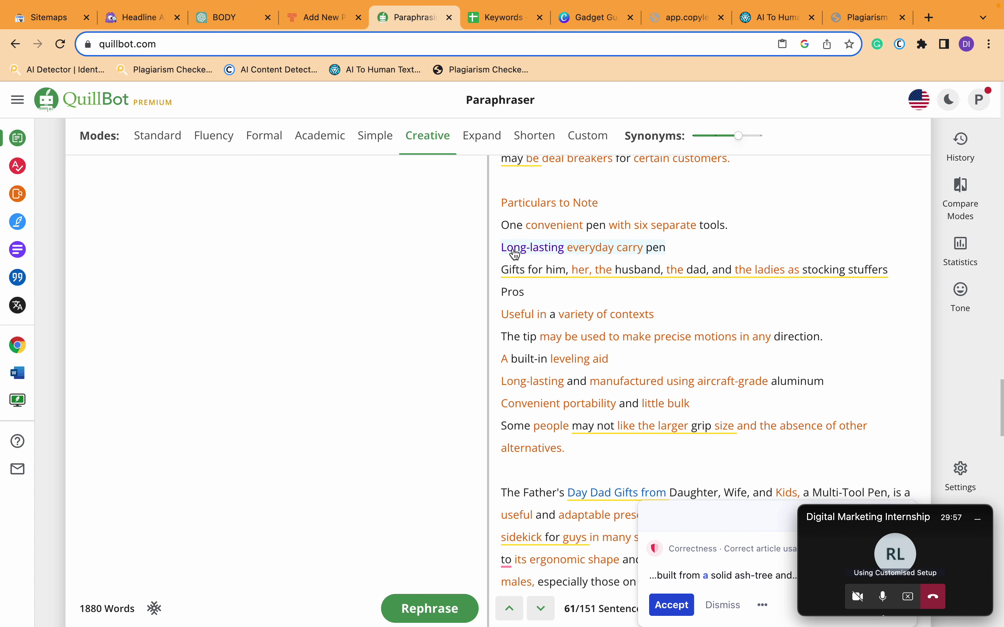
scroll(514, 251, up, 1)
scroll(546, 404, down, 7)
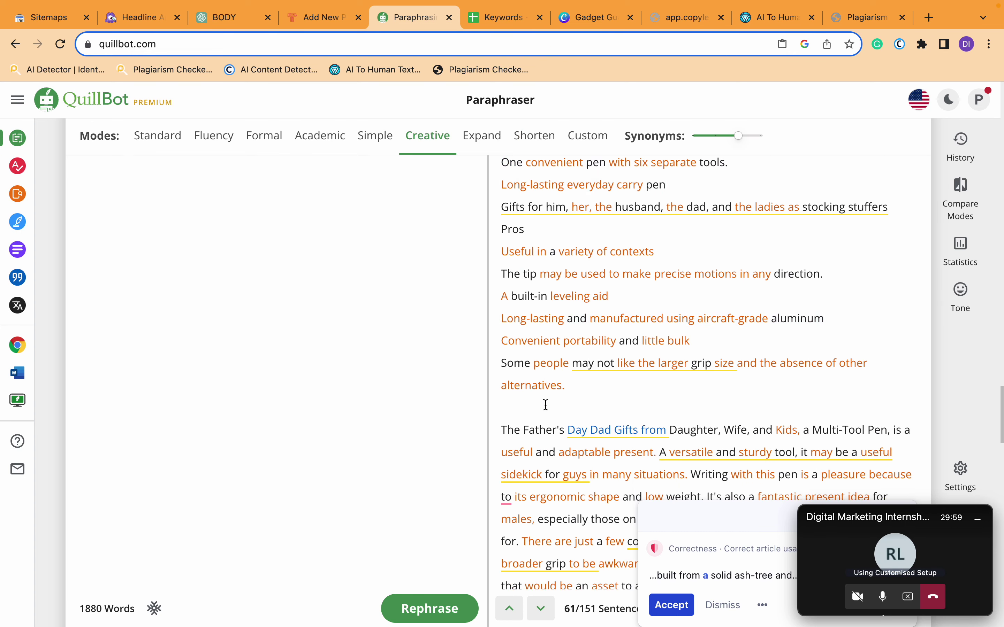
triple_click(543, 427)
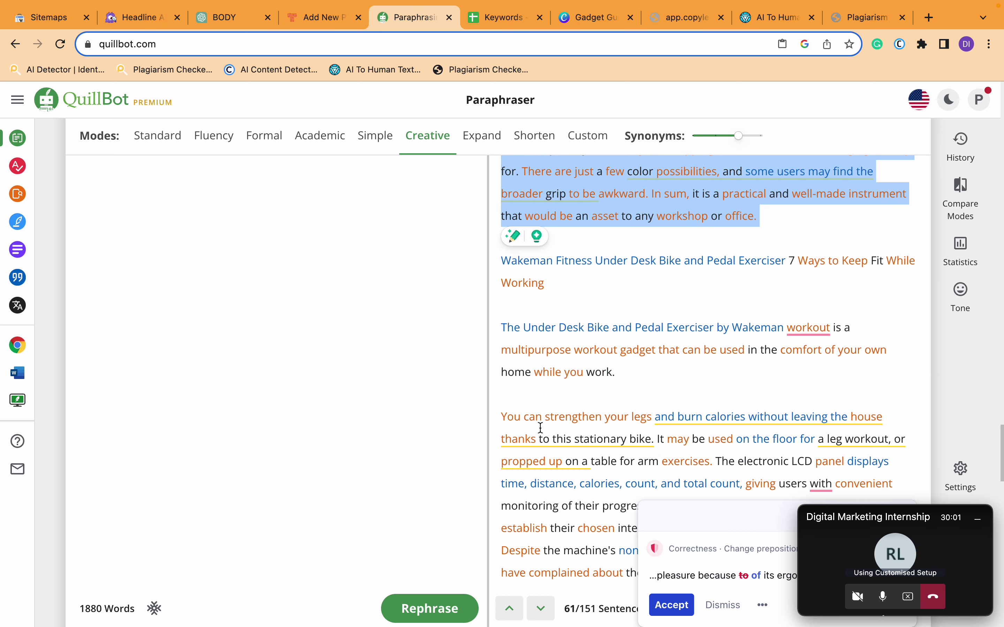
scroll(576, 333, down, 3)
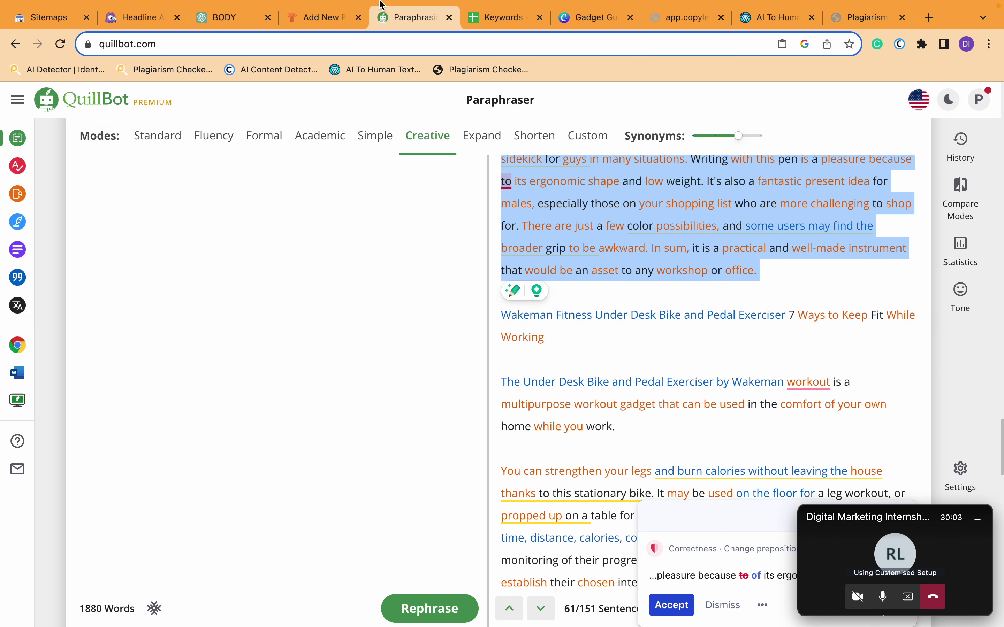
- In the WordPress post, replace section 6's old introductory paragraph with the copied multitool pen text
click(323, 18)
drag(142, 341, 231, 403)
key(super+v)
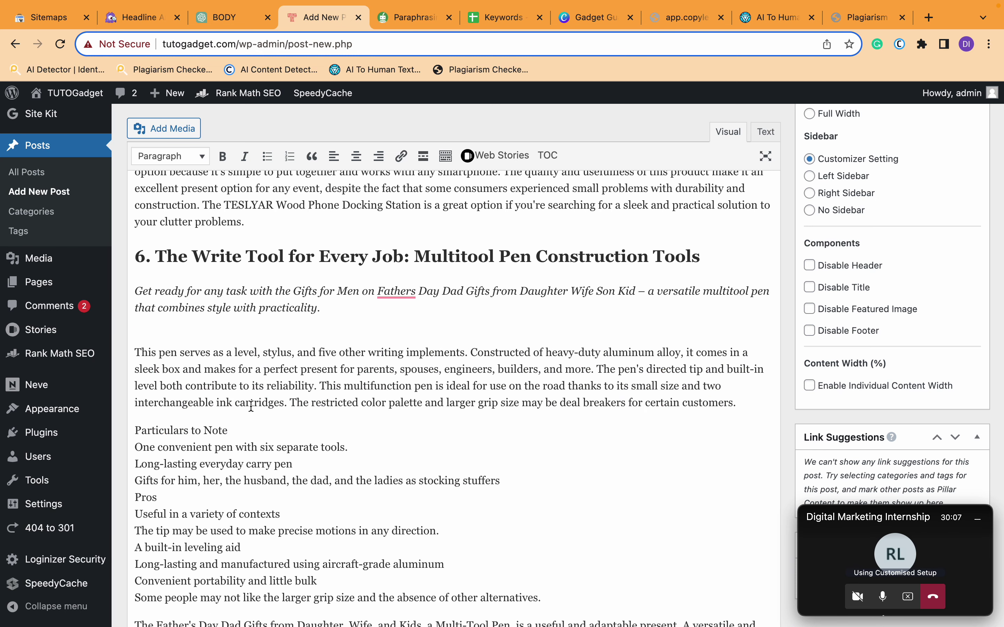
- Cut the closing Father's Day paragraph from the pasted block and put it in place of section 6's old closing paragraph
scroll(251, 407, down, 5)
drag(578, 504, 134, 434)
key(super+c)
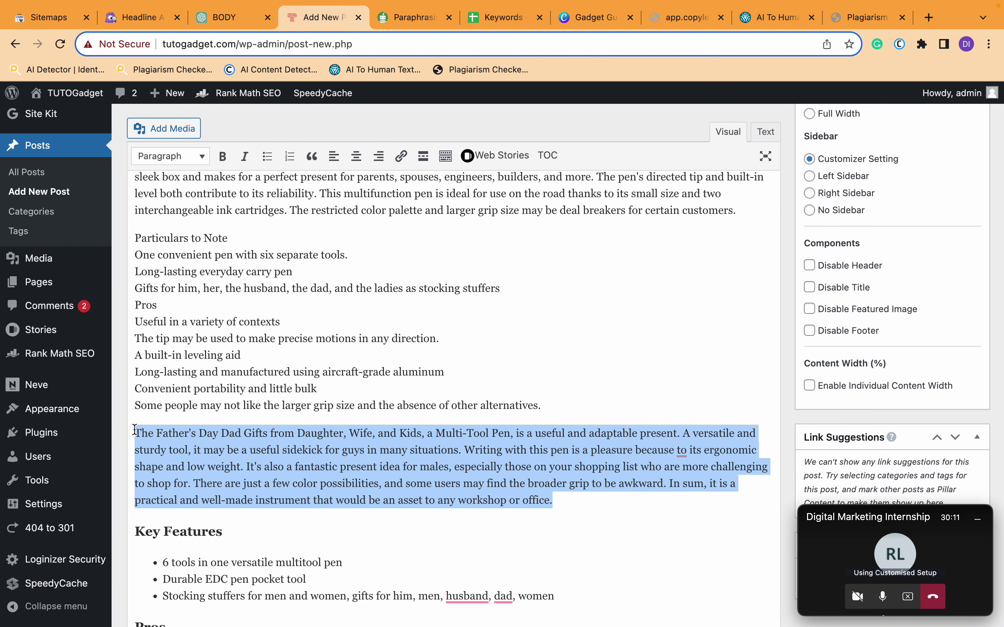
key(BackSpace)
scroll(206, 440, down, 8)
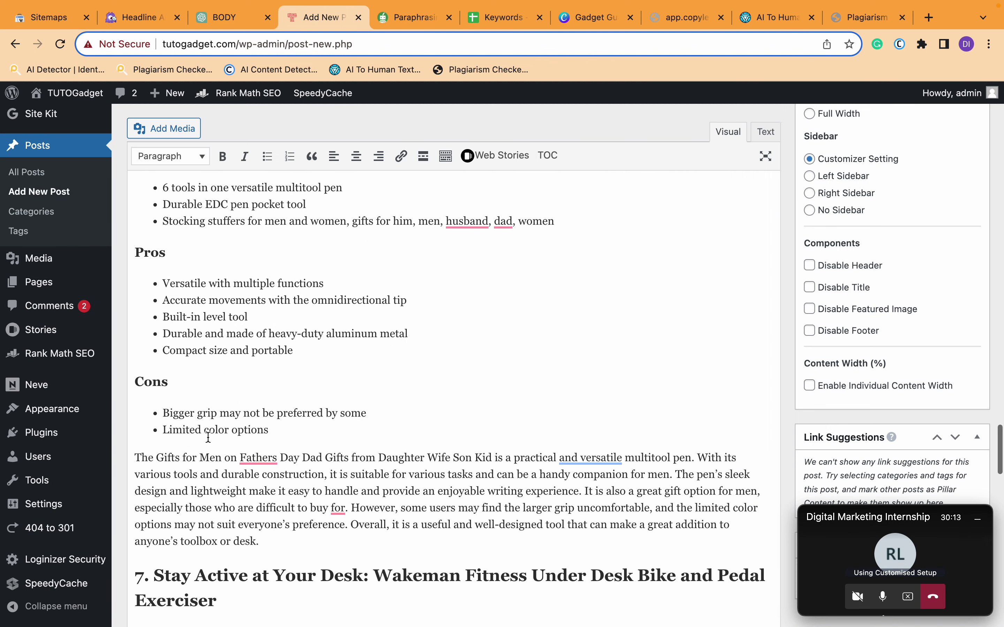
triple_click(142, 460)
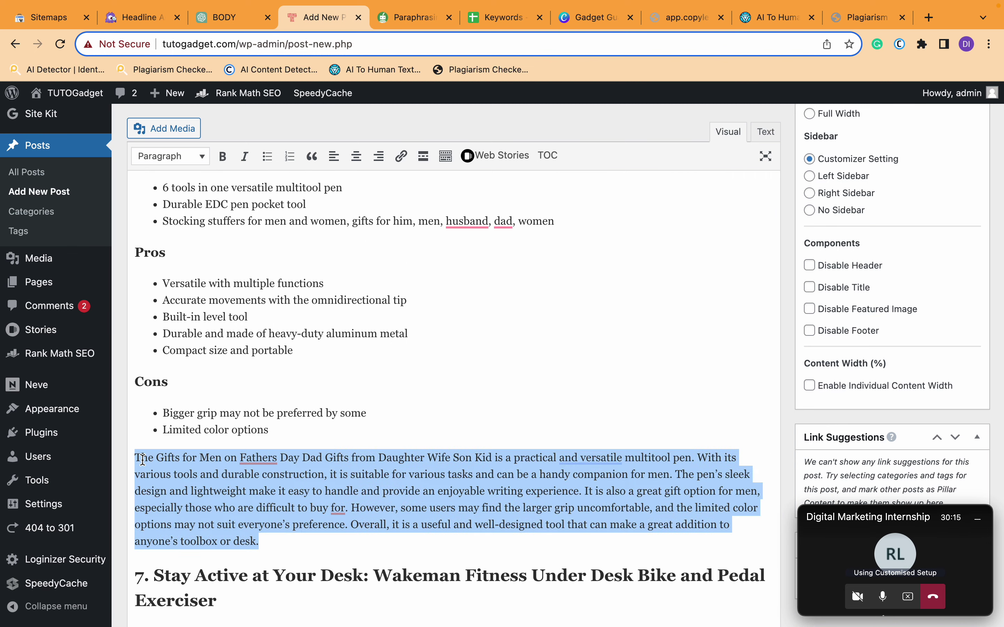
key(super+v)
- Remove the surplus blank lines between the pasted block and section 6's Key Features heading
scroll(203, 429, up, 5)
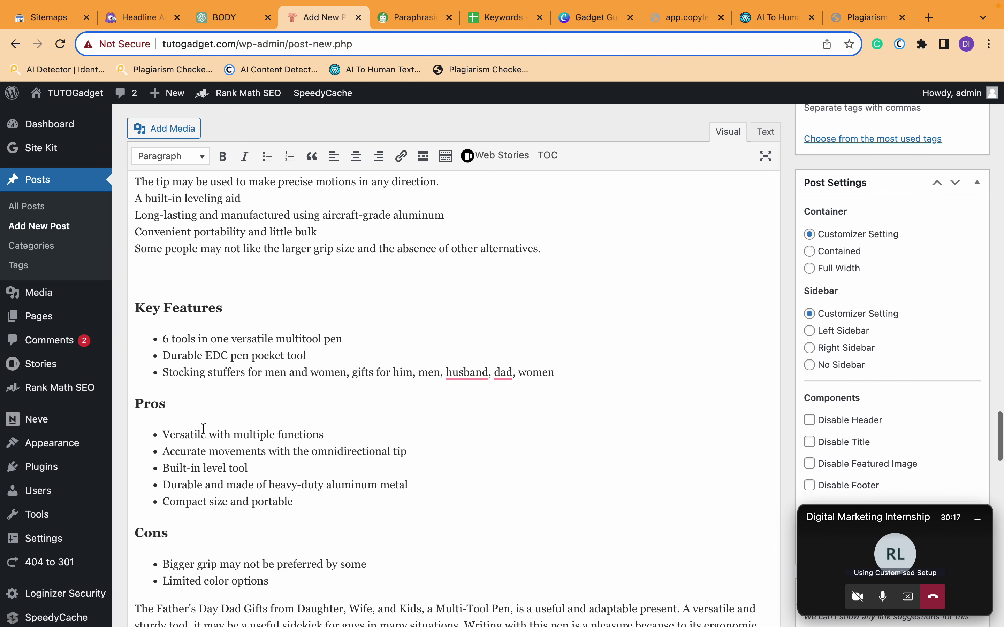
click(206, 323)
scroll(205, 323, up, 2)
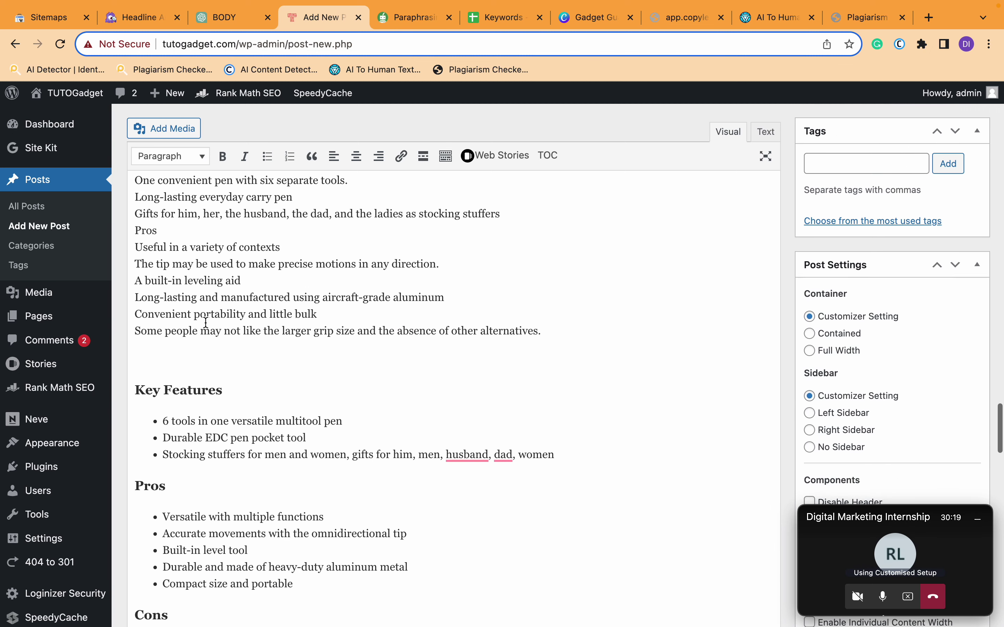
key(BackSpace)
scroll(182, 277, up, 1)
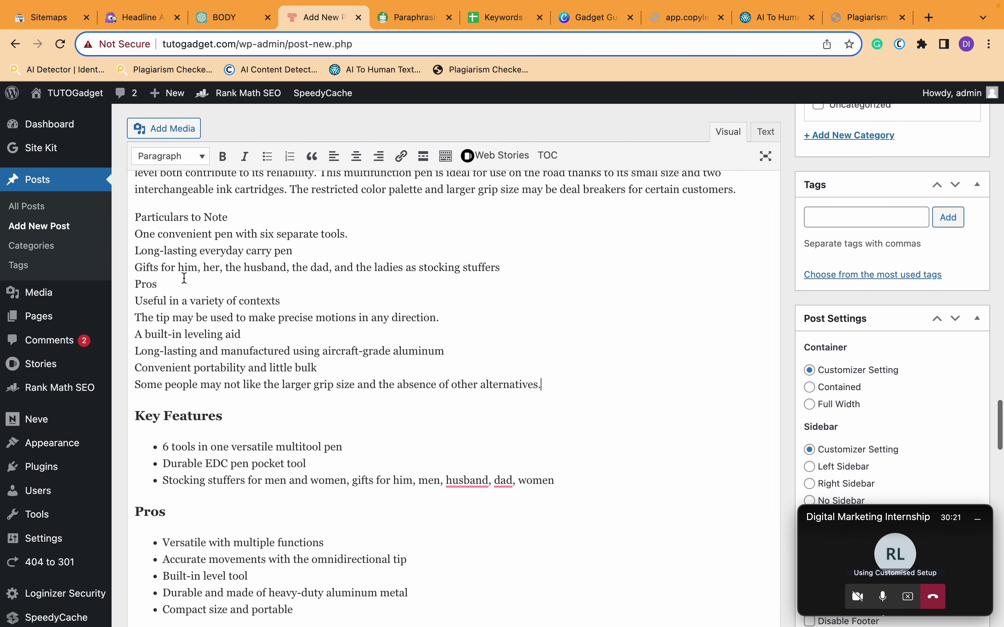
- Cut the three feature lines from the pasted block and replace section 6's old Key Features bullets with them
drag(150, 217, 216, 218)
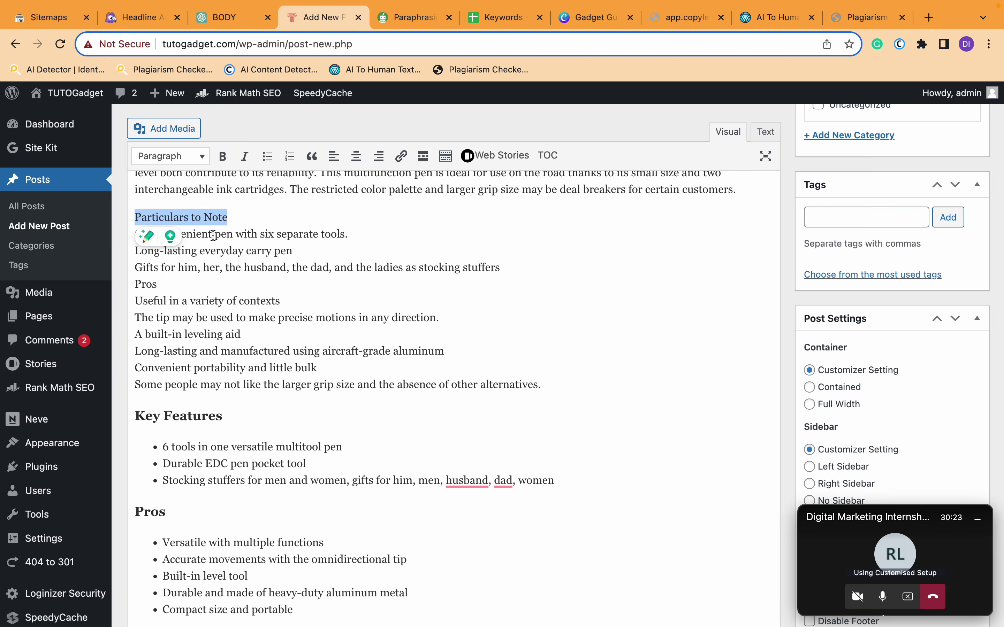
click(213, 235)
drag(137, 235, 500, 269)
key(super+c)
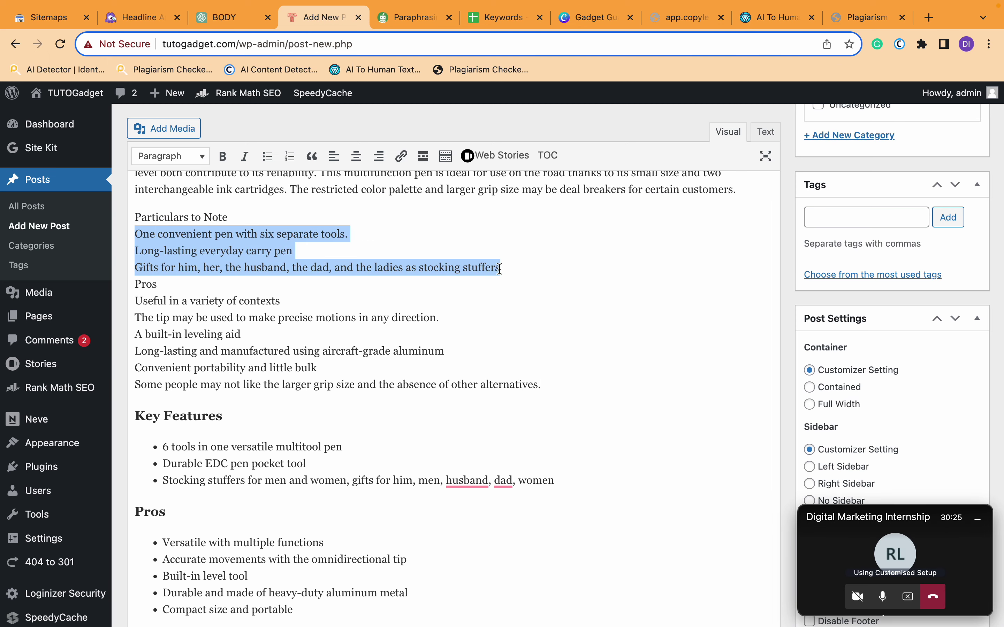
key(BackSpace)
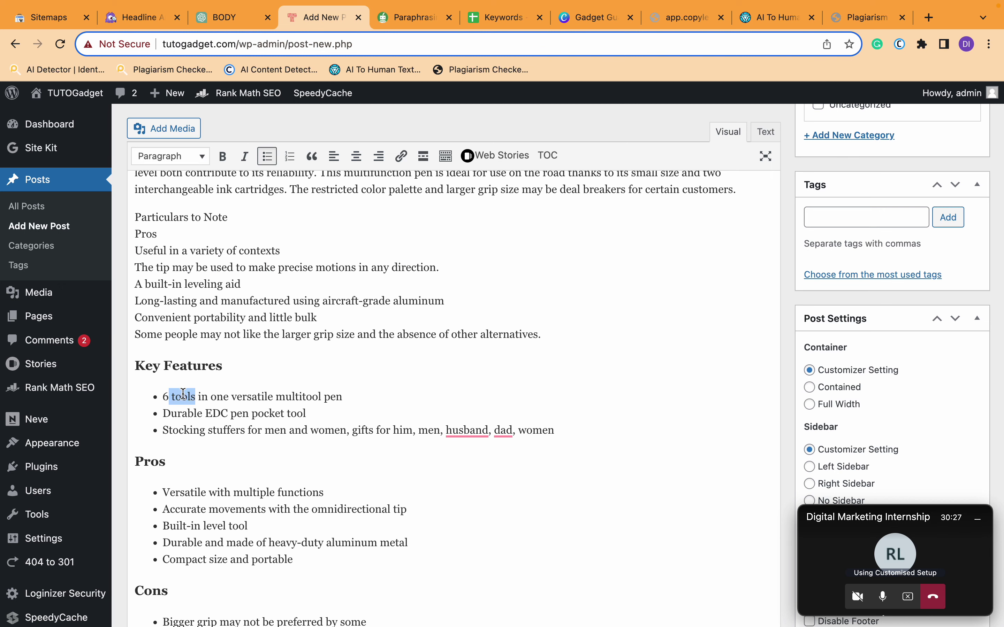
drag(170, 396, 435, 409)
drag(575, 429, 154, 392)
key(super+v)
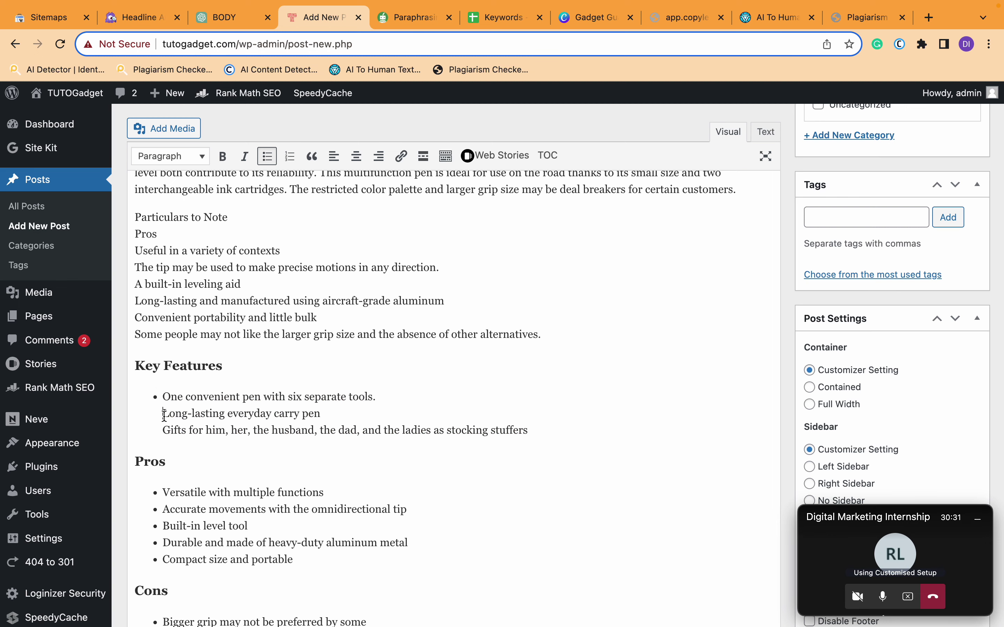
- Split the pasted Key Features text of the multitool pen into three separate bullets
click(163, 414)
key(BackSpace)
key(Return)
key(Down)
key(BackSpace)
key(Return)
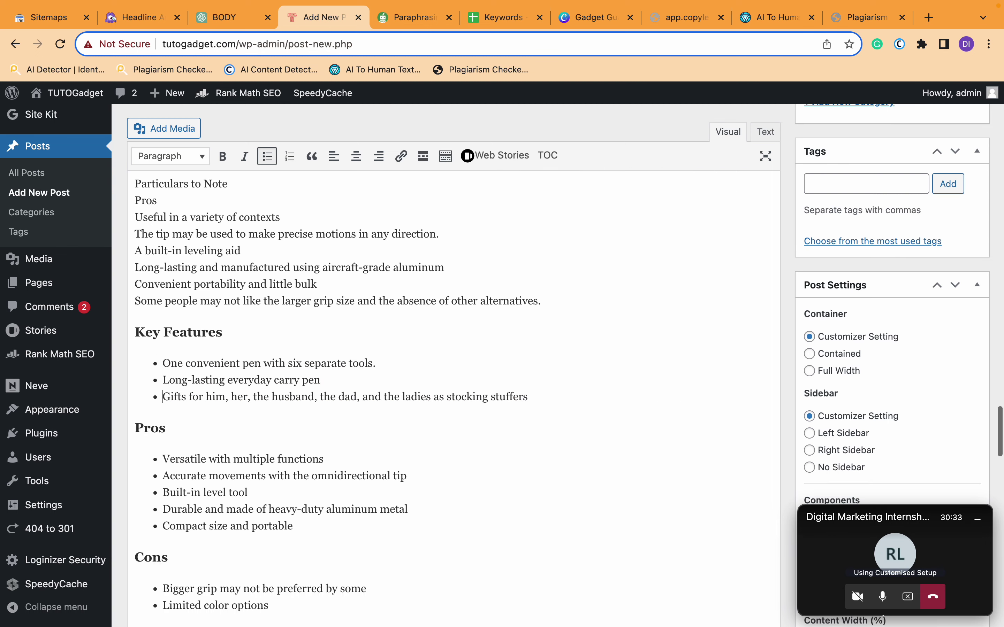
- Cut the five advantage lines, from "Useful in a variety of contexts" to "Convenient portability and little bulk", out of the pasted block
scroll(196, 346, up, 4)
drag(136, 291, 290, 337)
scroll(287, 344, down, 3)
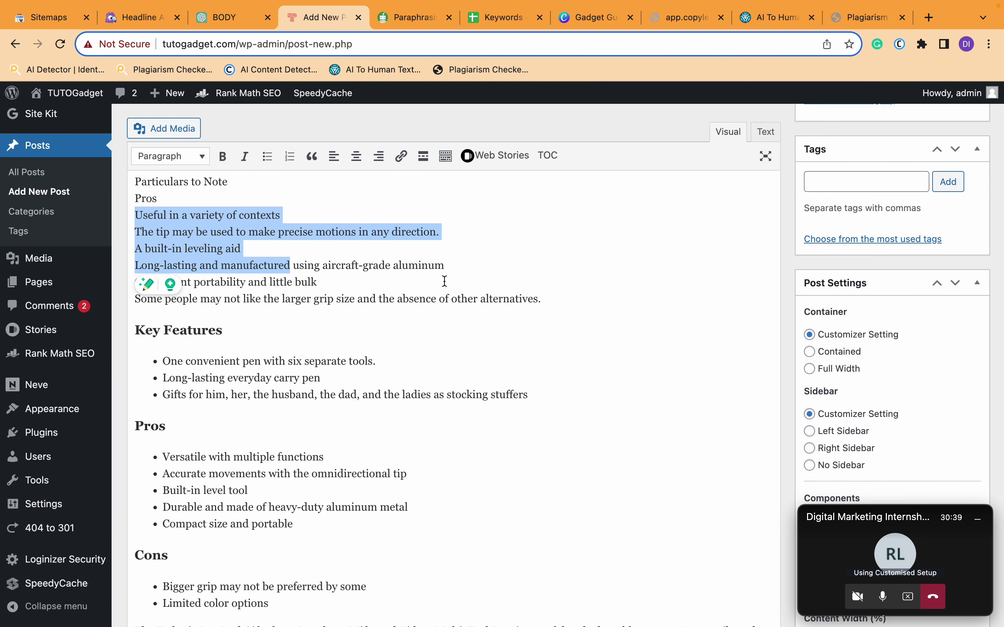
shift+click(331, 282)
key(super+c)
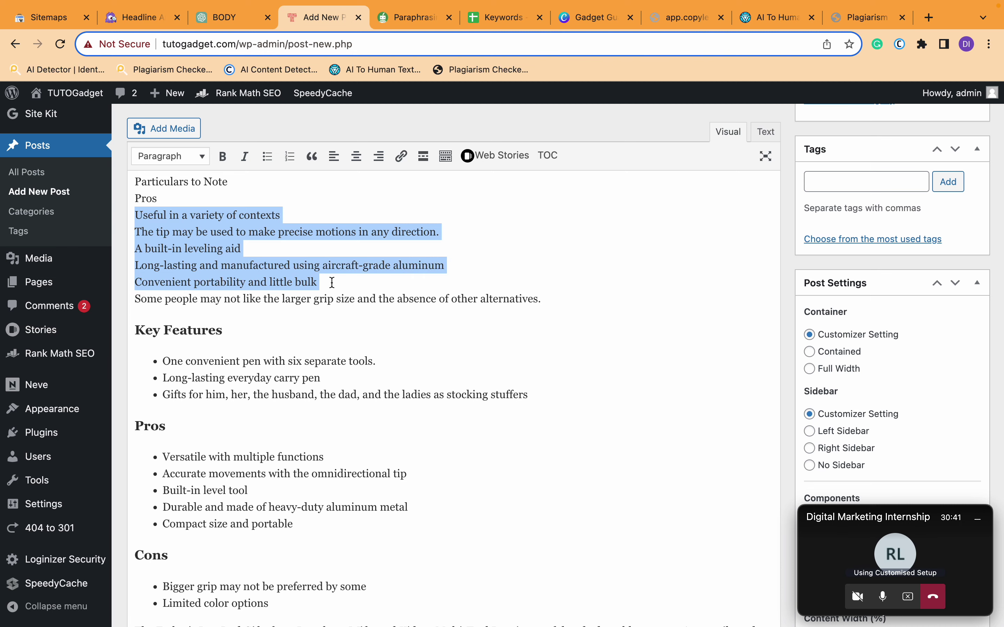
scroll(305, 341, down, 2)
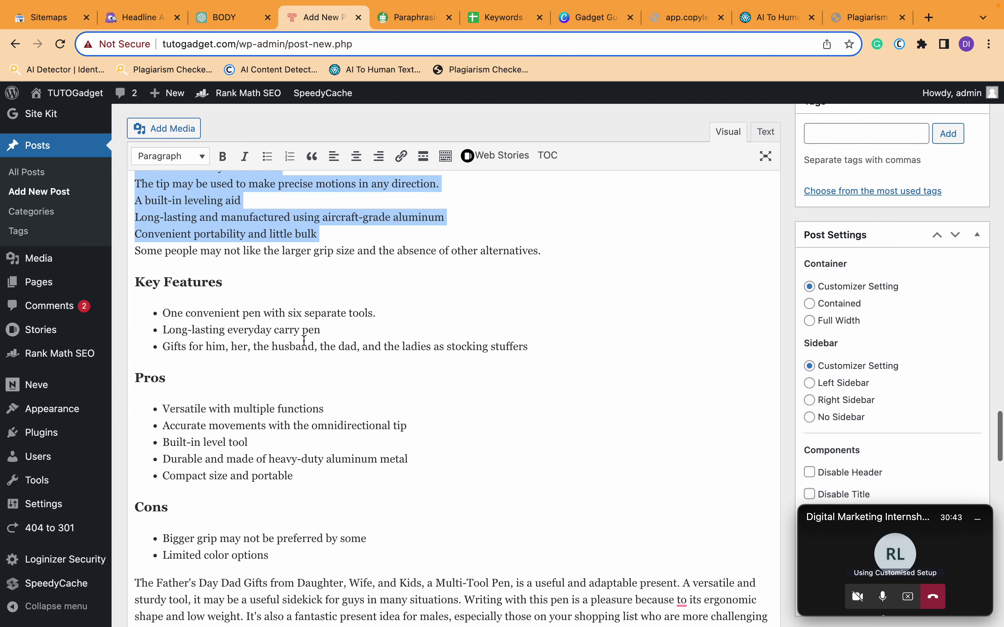
scroll(305, 341, up, 1)
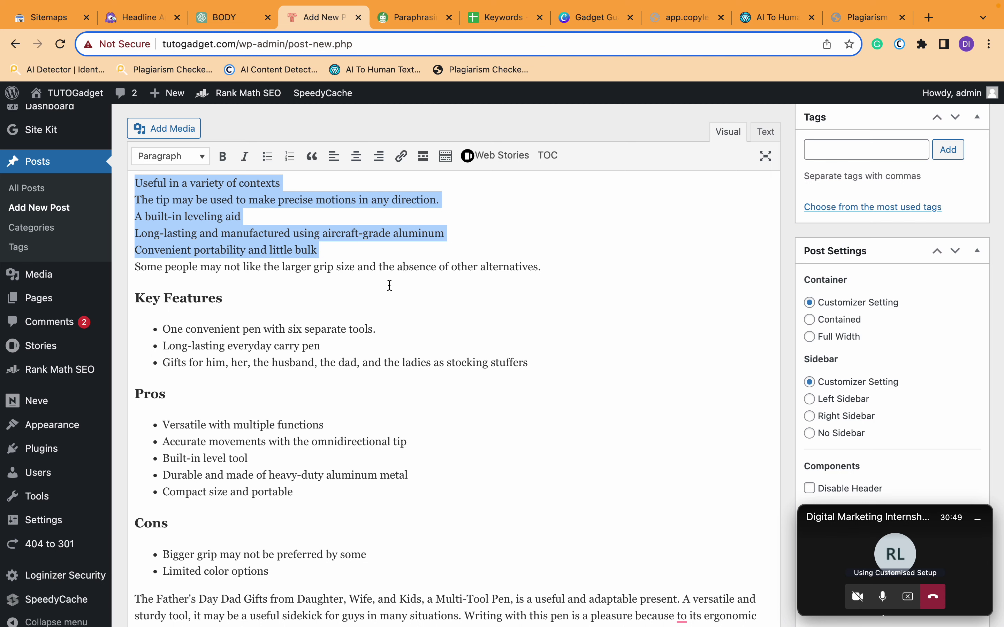
key(BackSpace)
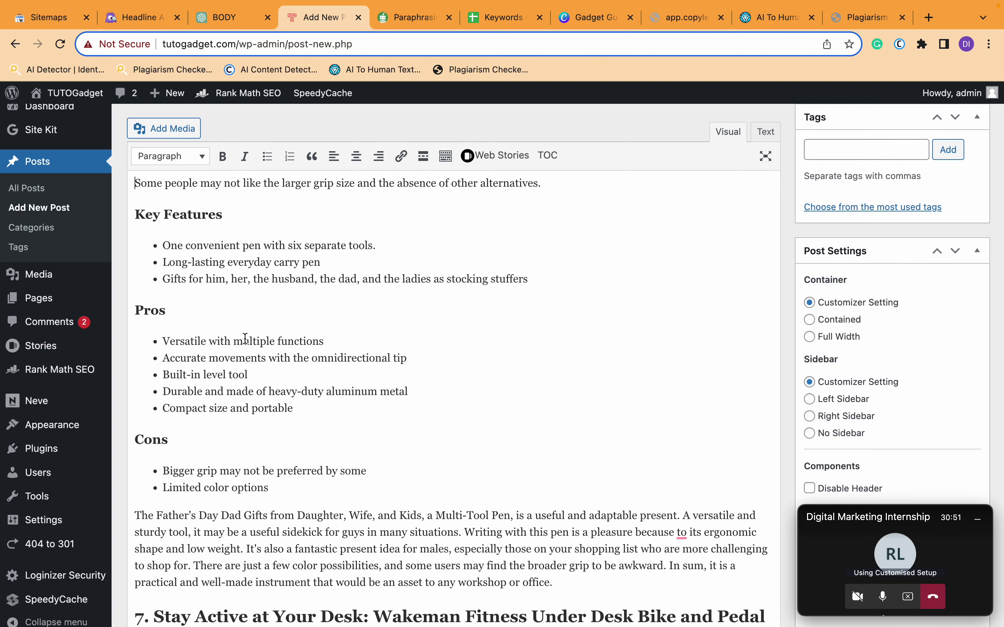
- Replace section 6's five old Pros bullets with the cut advantage lines
scroll(245, 338, up, 1)
mouse_move(163, 352)
mouse_down()
mouse_move(309, 427)
mouse_move(227, 404)
mouse_move(174, 353)
mouse_up()
click(290, 409)
key(super+v)
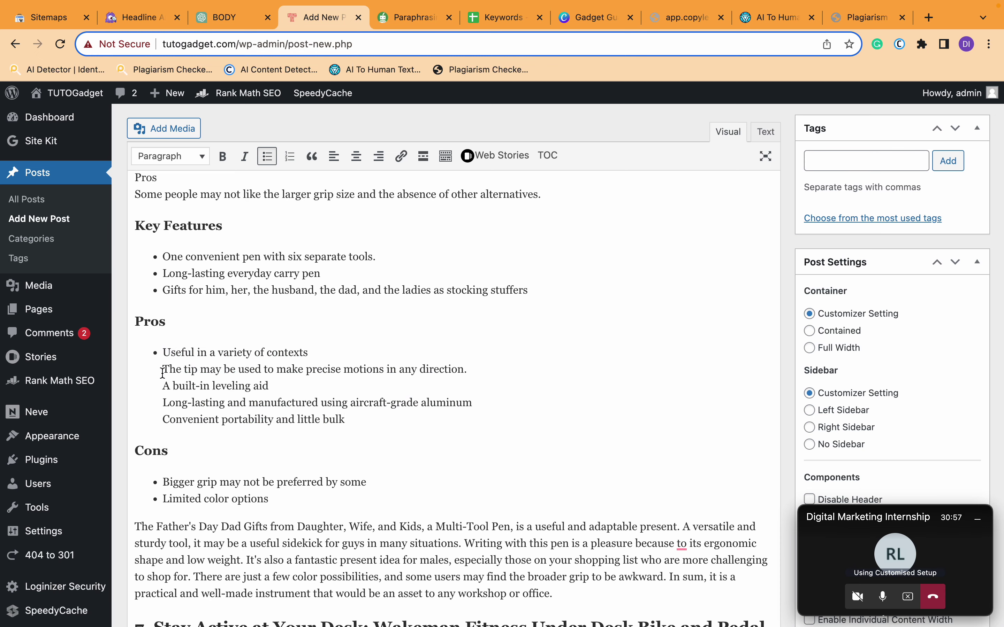
- Split the pasted Pros text of the multitool pen into five separate bullets
click(163, 370)
key(Return)
key(BackSpace)
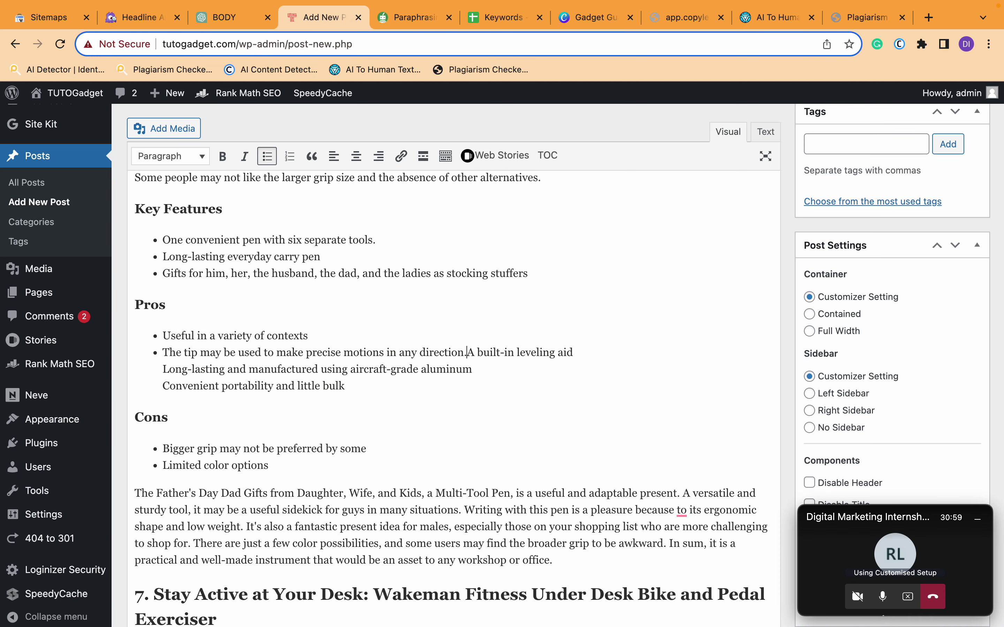
key(Return)
key(Down)
key(BackSpace)
key(Return)
key(Down)
key(BackSpace)
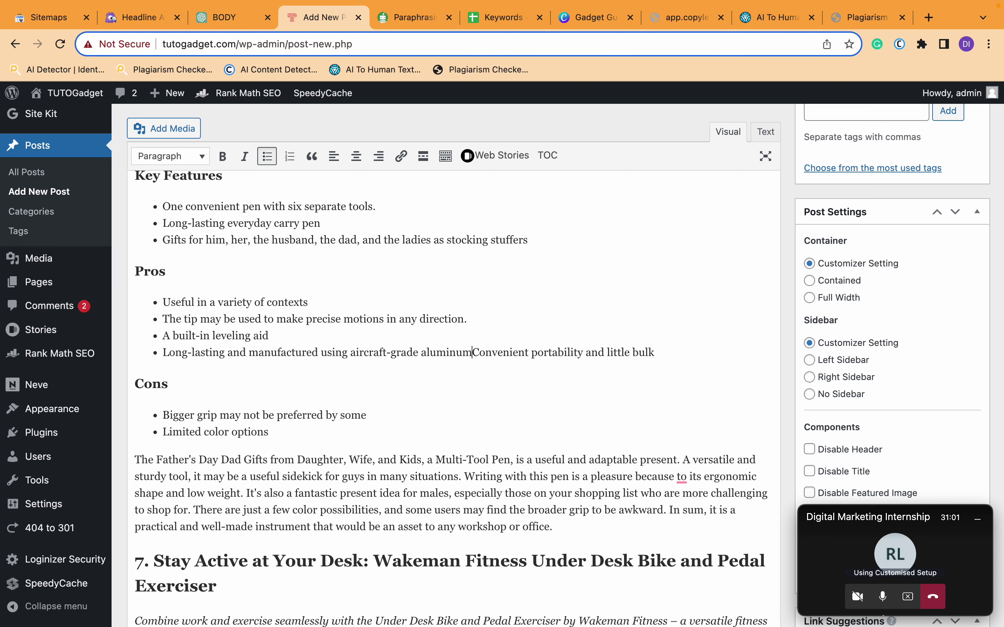
key(Return)
- Cut the drawback line about the larger grip size and absence of alternatives from the pasted block
scroll(178, 396, up, 3)
scroll(178, 396, up, 1)
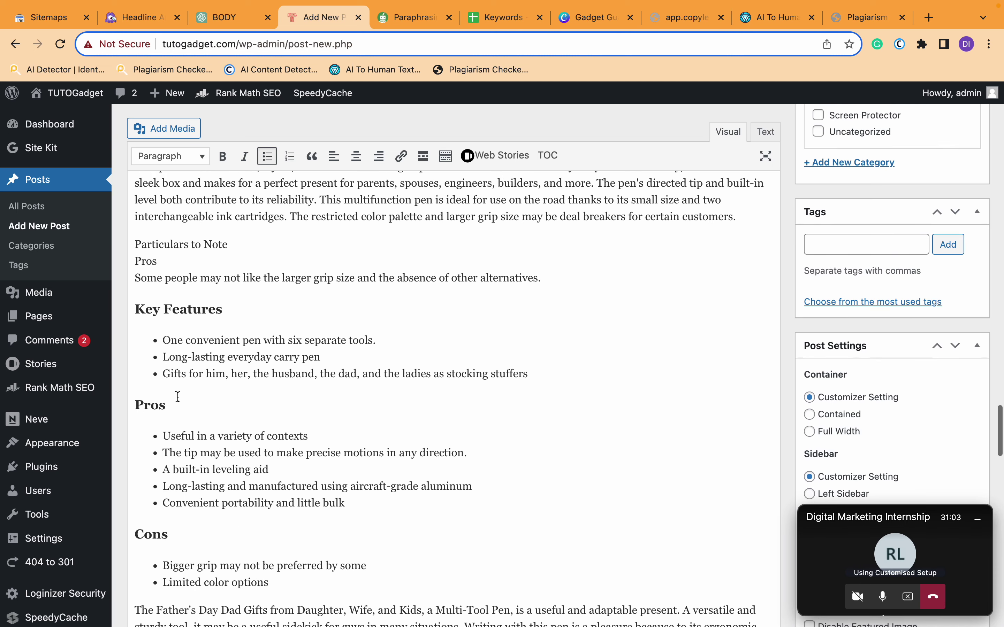
triple_click(148, 282)
key(ctrl+c)
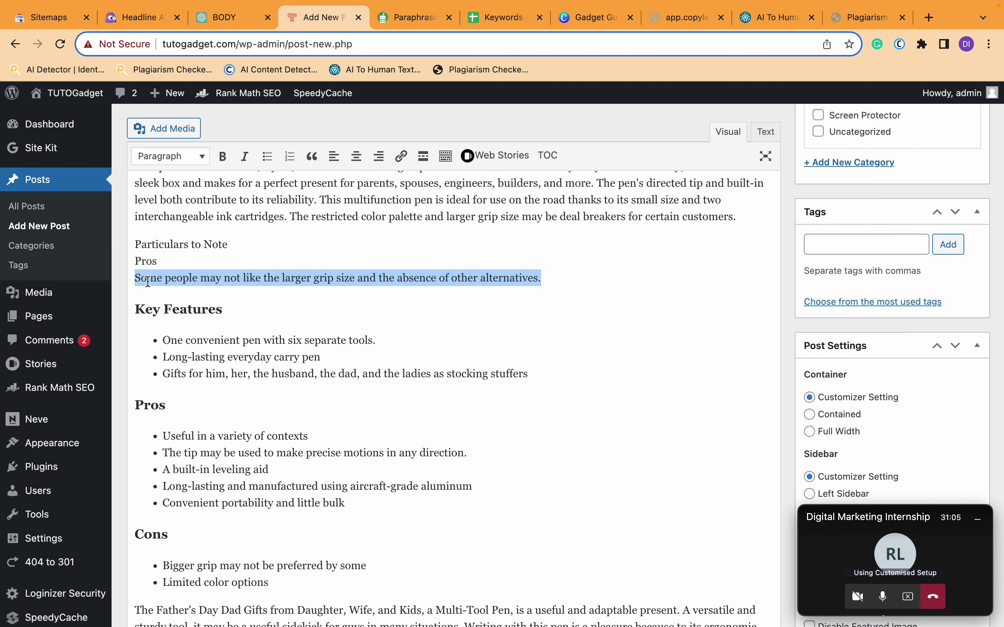
key(BackSpace)
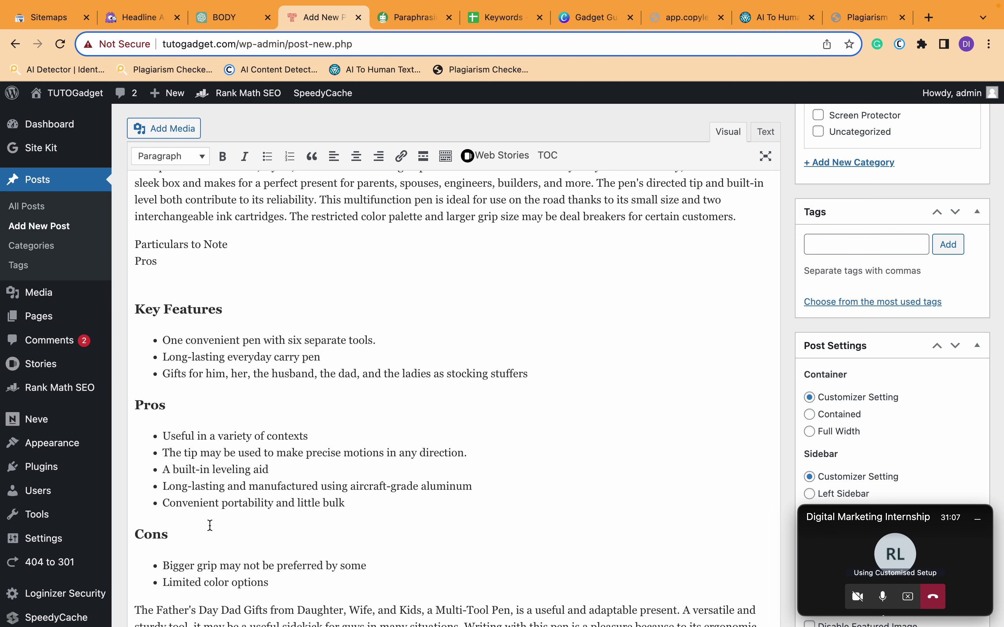
- Try to replace section 6's two old Cons bullets with the cut drawback line
scroll(208, 524, down, 1)
double_click(178, 526)
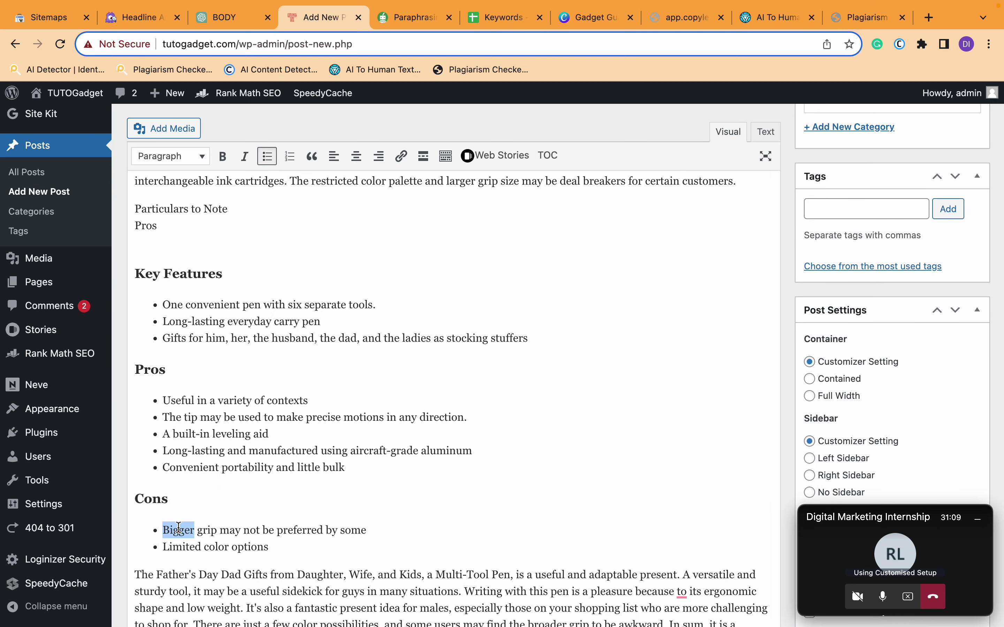
drag(178, 527, 333, 529)
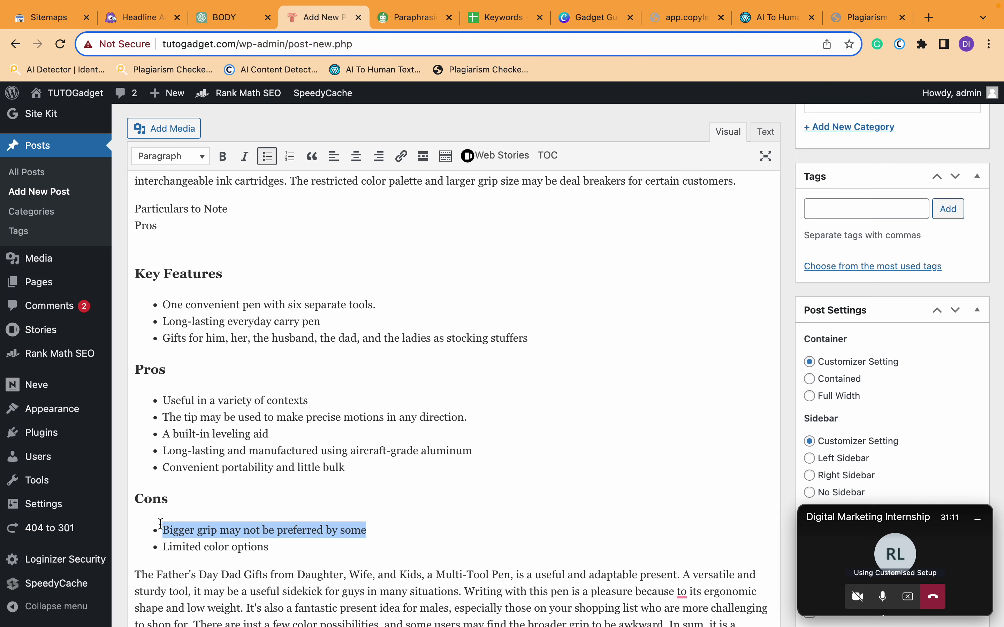
drag(176, 529, 280, 547)
key(ctrl+v)
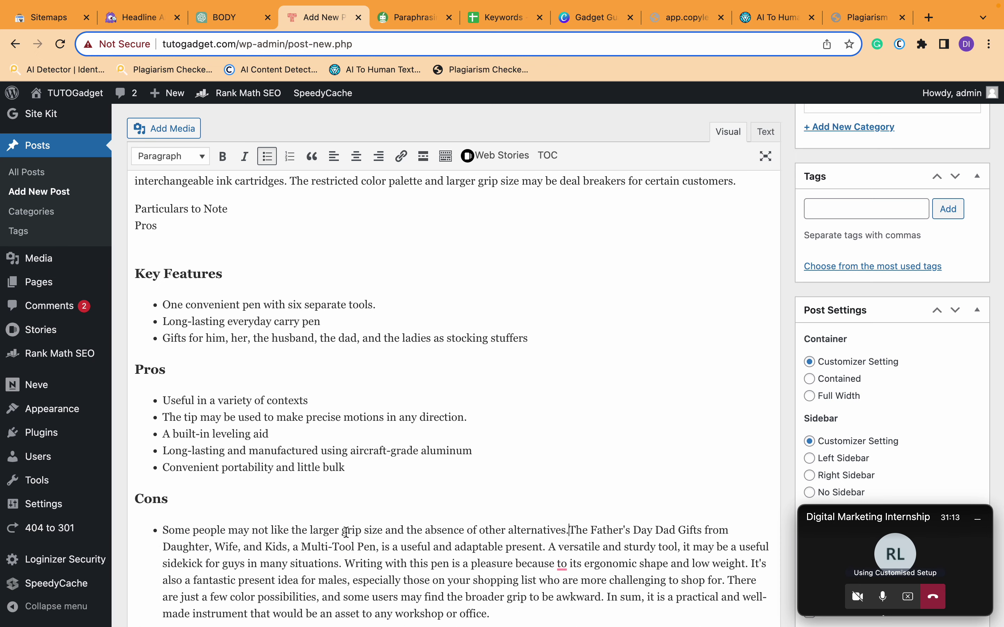
key(ctrl+z)
- Replace only the text of section 6's two old Cons bullets with the cut drawback line, keeping the closing paragraph separate
click(299, 513)
drag(272, 519, 166, 503)
key(ctrl+v)
- Split section 6's Cons line into two bullets: "Some people may not like the larger grip size" and "The absence of other alternatives."
double_click(392, 504)
key(BackSpace)
key(Delete)
key(Return)
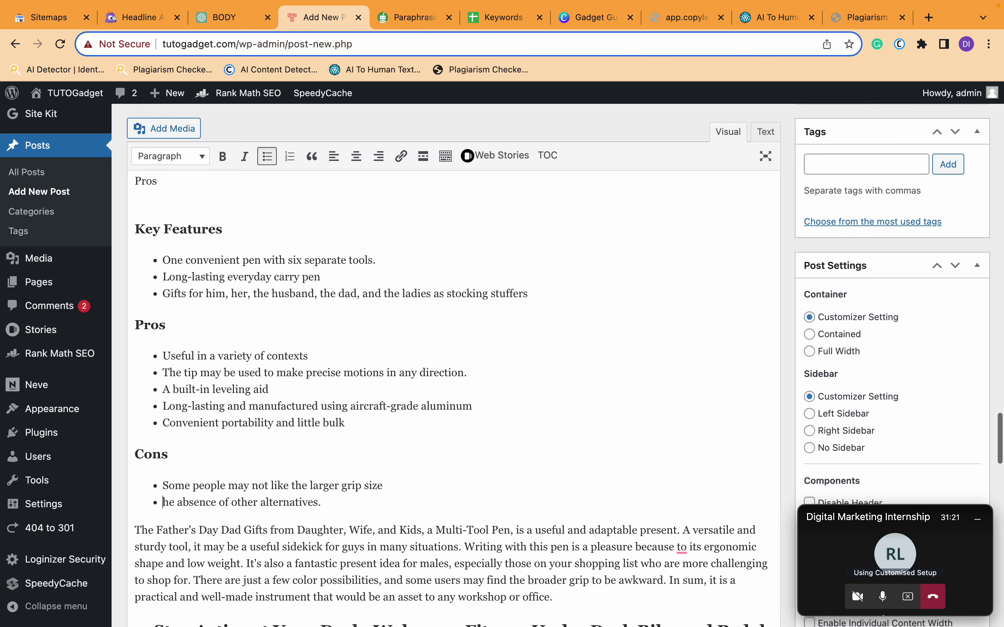
text(T)
scroll(446, 483, up, 3)
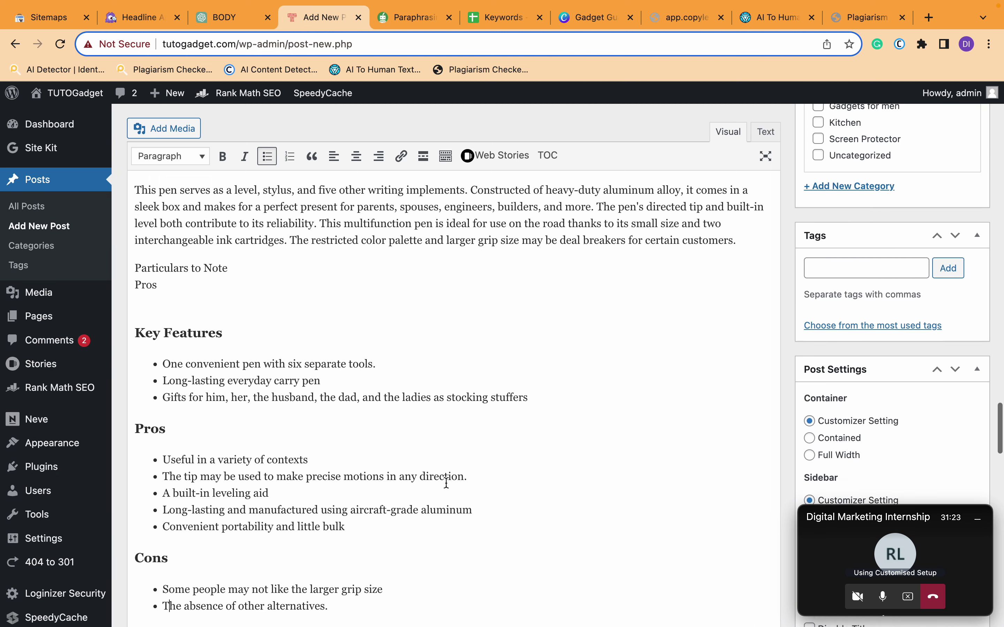
scroll(184, 307, down, 1)
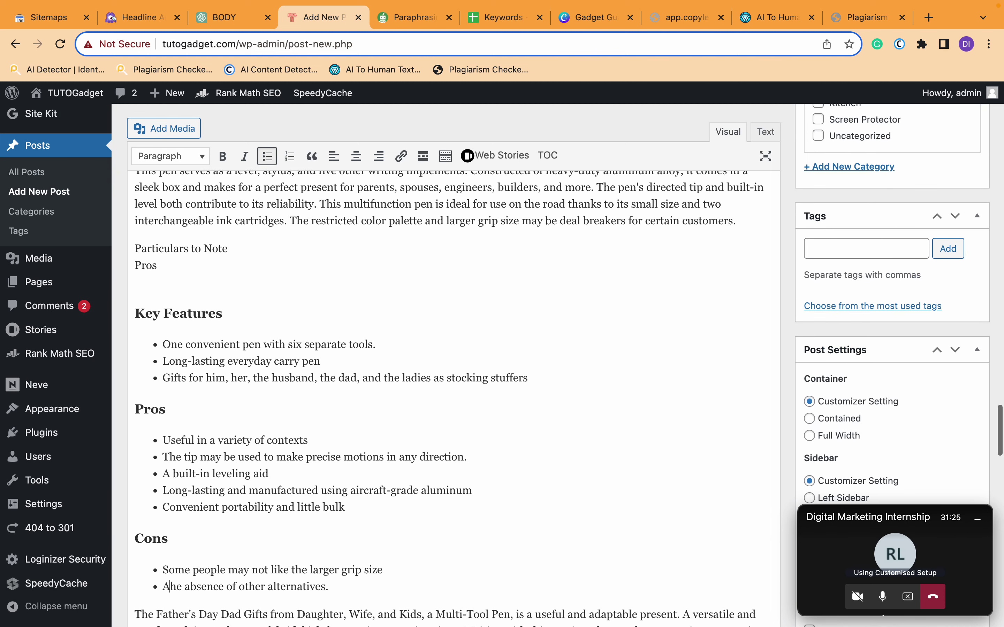
key(BackSpace)
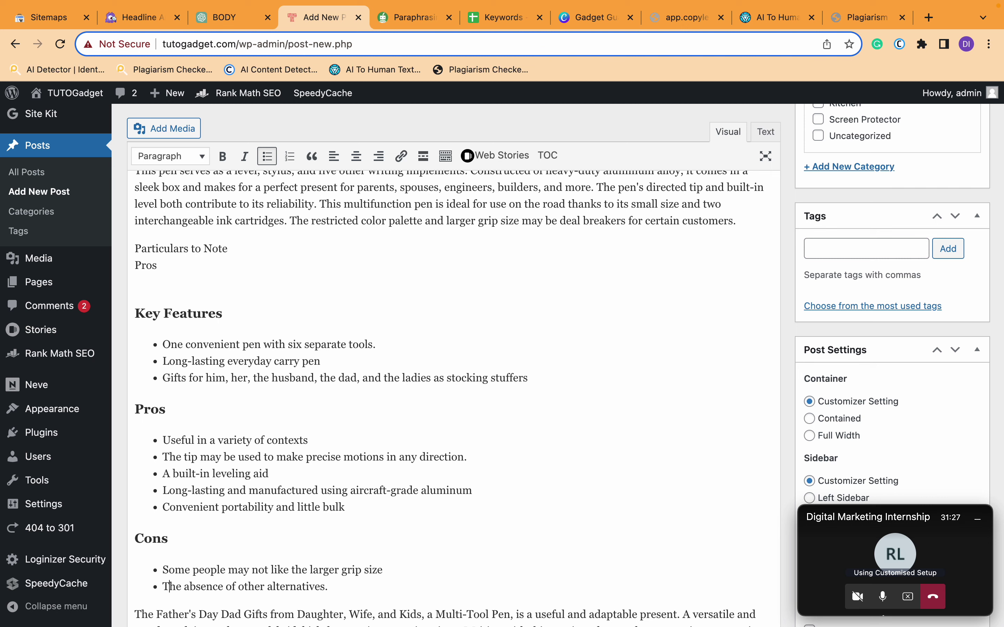
text(T)
- Delete the leftover "Particulars to Note" and "Pros" lines above section 6's Key Features heading
drag(199, 278, 79, 246)
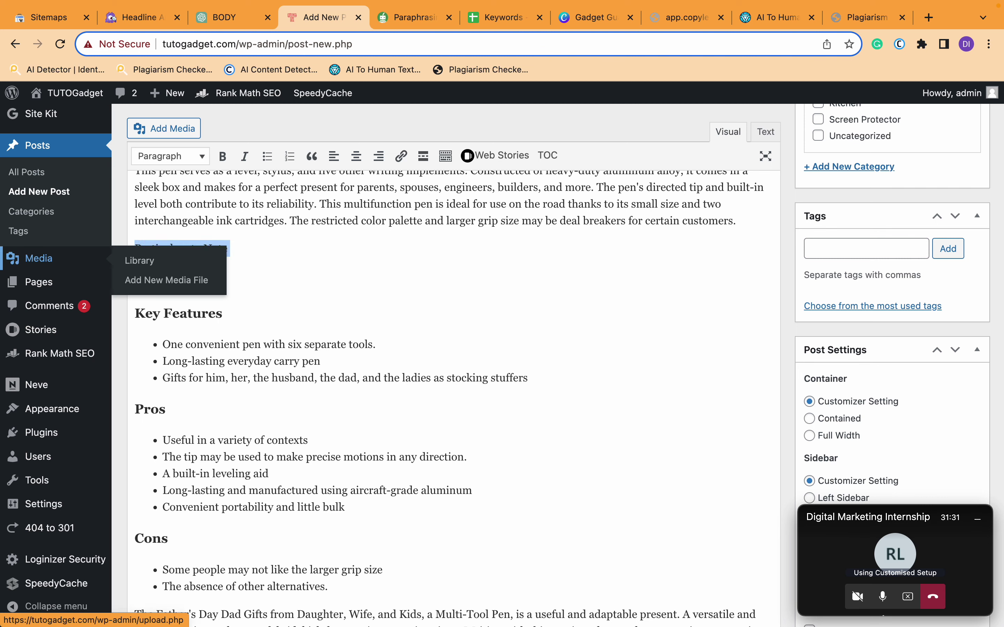
key(BackSpace)
key(BackSpace)
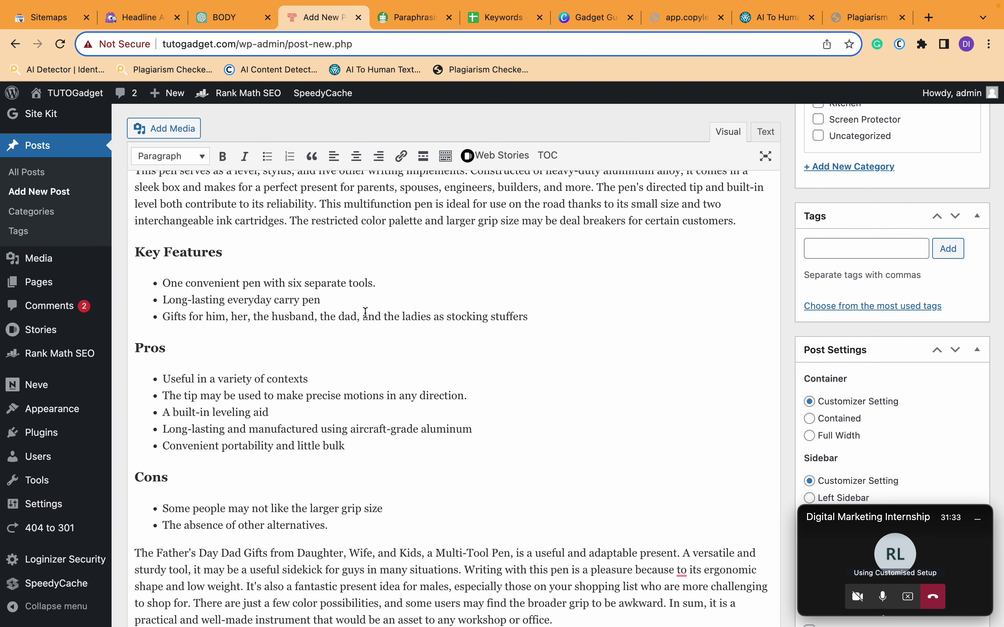
- Copy the paraphrased Wakeman under desk bike text from QuillBot, from the introduction paragraph through the closing paragraph before the Conclusion
scroll(365, 312, down, 6)
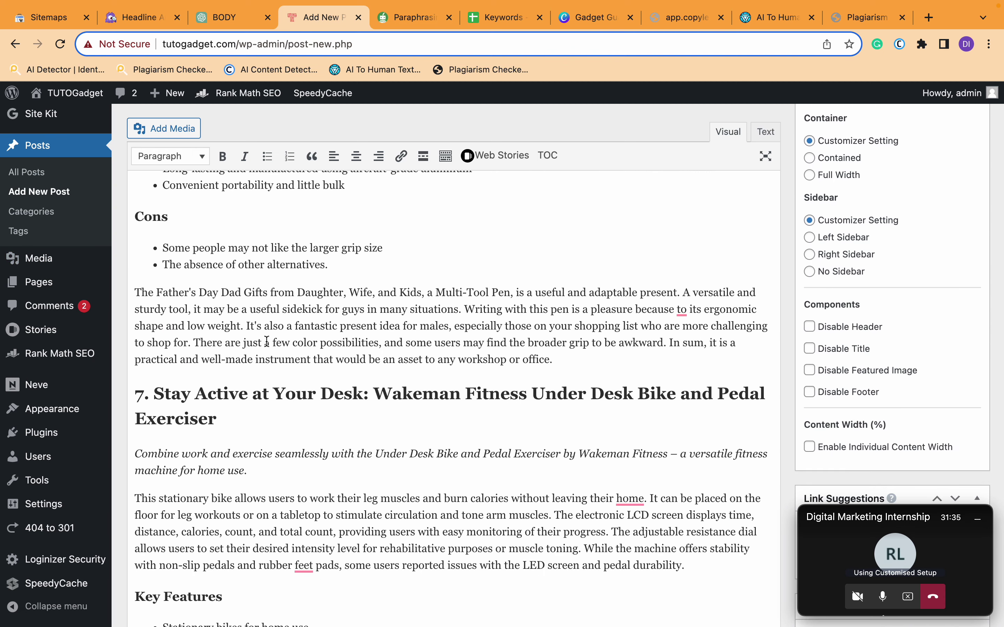
scroll(270, 329, down, 4)
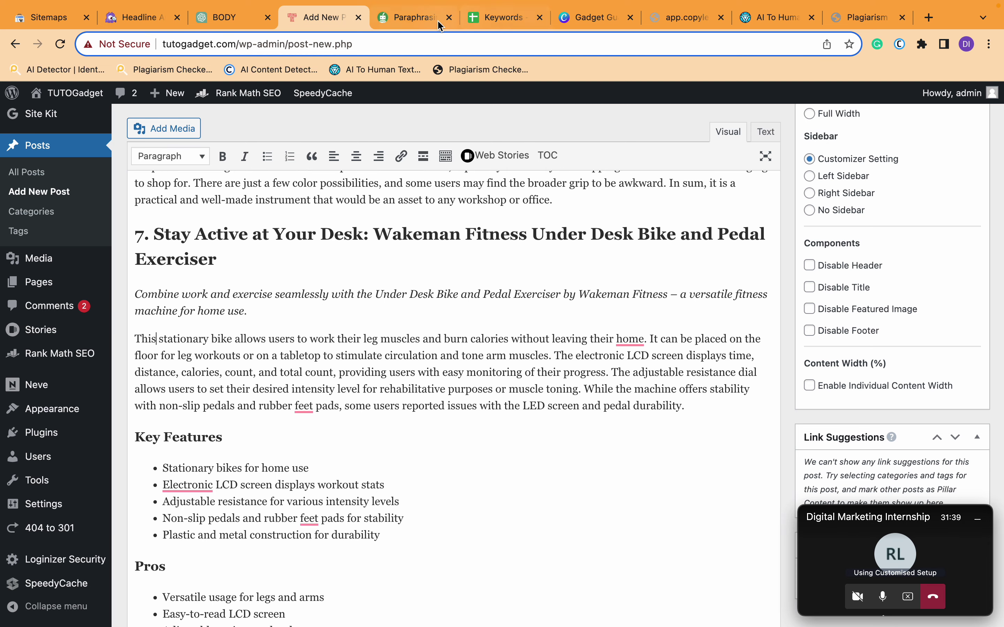
click(473, 20)
click(428, 23)
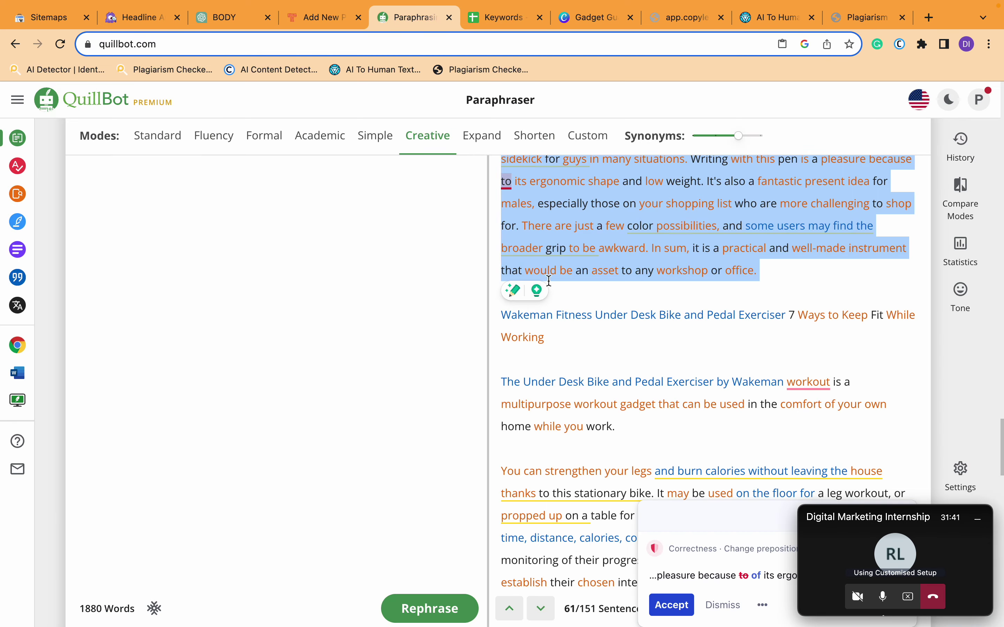
scroll(549, 281, down, 5)
click(508, 214)
drag(508, 214, 516, 238)
scroll(515, 238, down, 10)
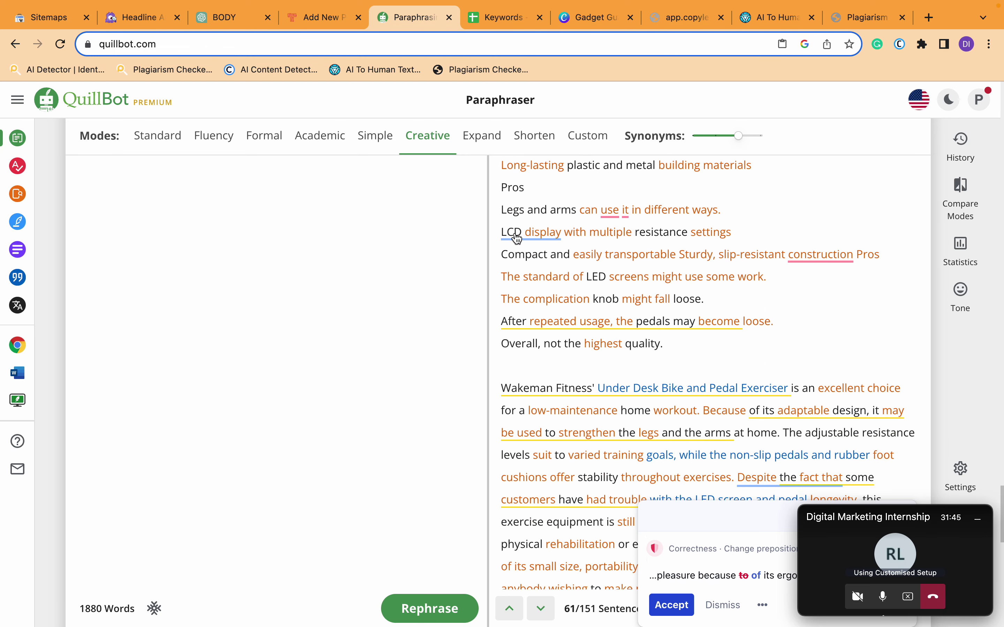
scroll(679, 364, down, 4)
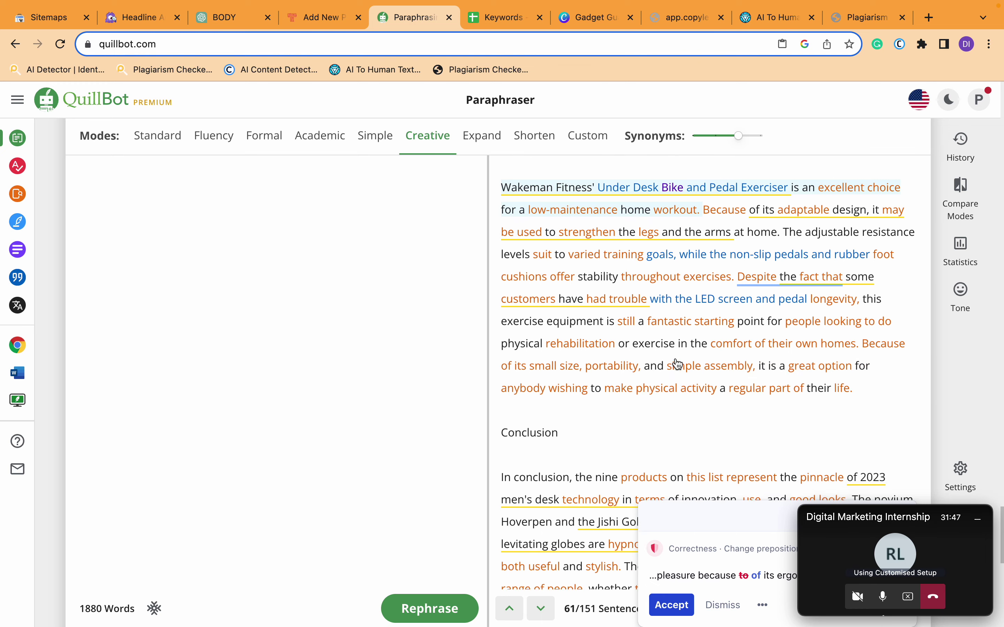
shift+click(631, 410)
scroll(632, 410, down, 12)
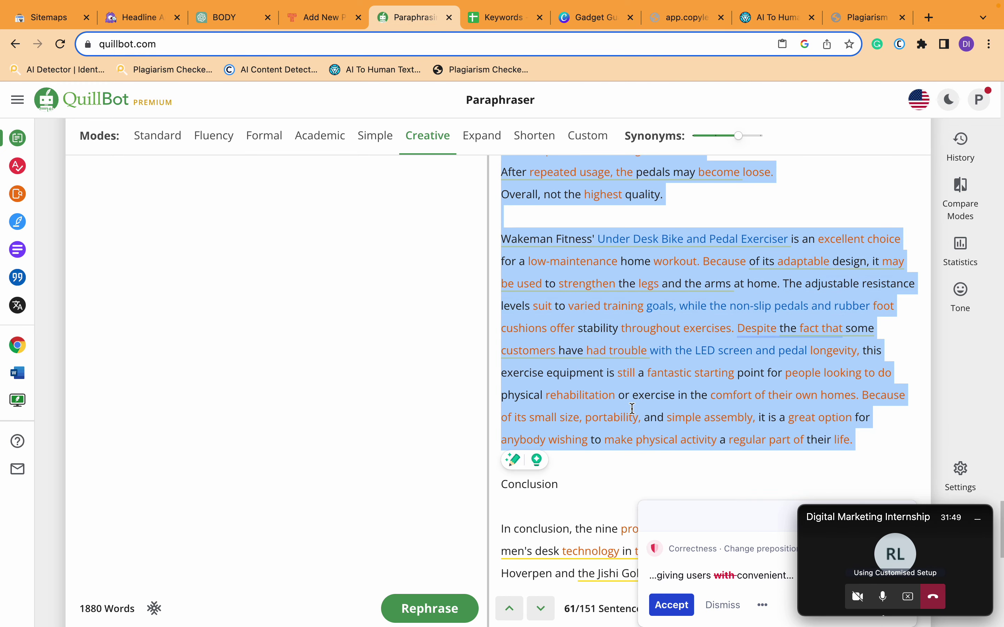
click(232, 17)
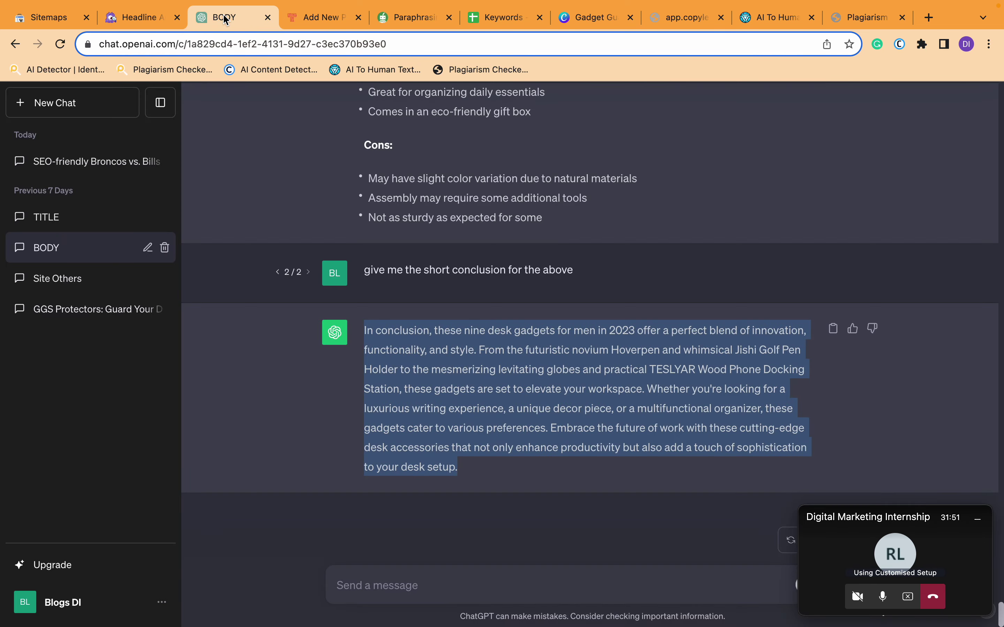
- Replace section 7's introduction paragraph in the WordPress post with the copied paraphrased text
click(321, 17)
scroll(301, 272, down, 3)
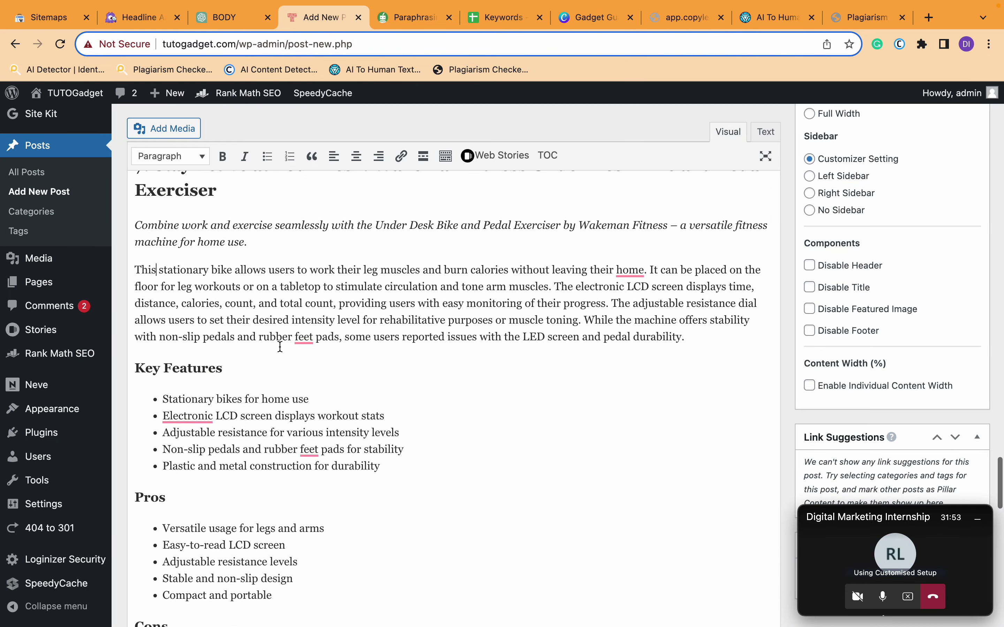
click(183, 331)
scroll(183, 332, up, 2)
drag(136, 314, 705, 381)
key(super+v)
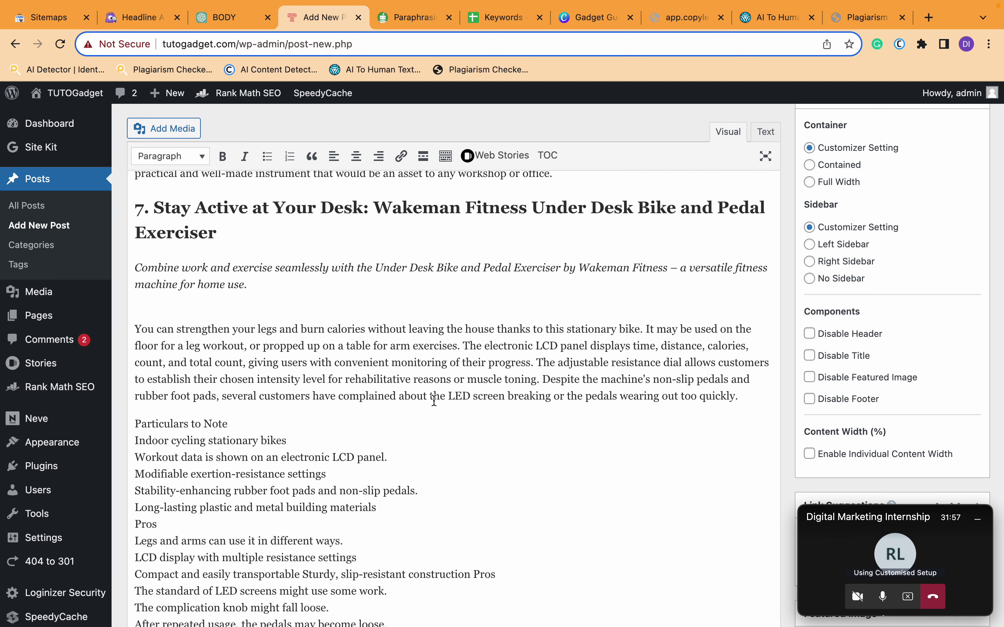
- Move the paraphrased closing paragraph out of the pasted block to replace section 7's old closing paragraph above the Conclusion
scroll(392, 408, down, 5)
shift+click(155, 455)
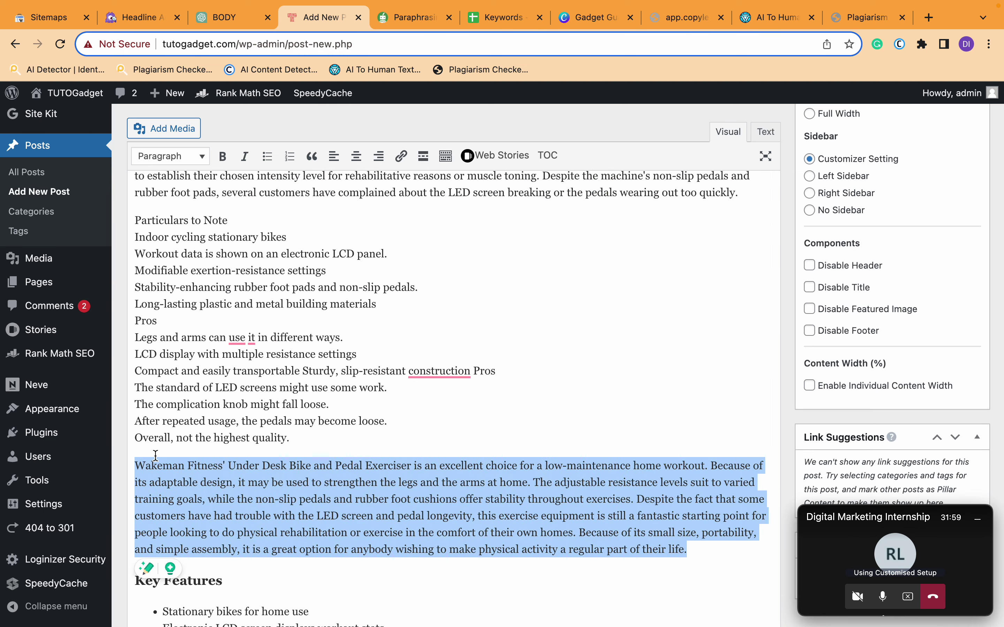
key(BackSpace)
scroll(172, 469, down, 10)
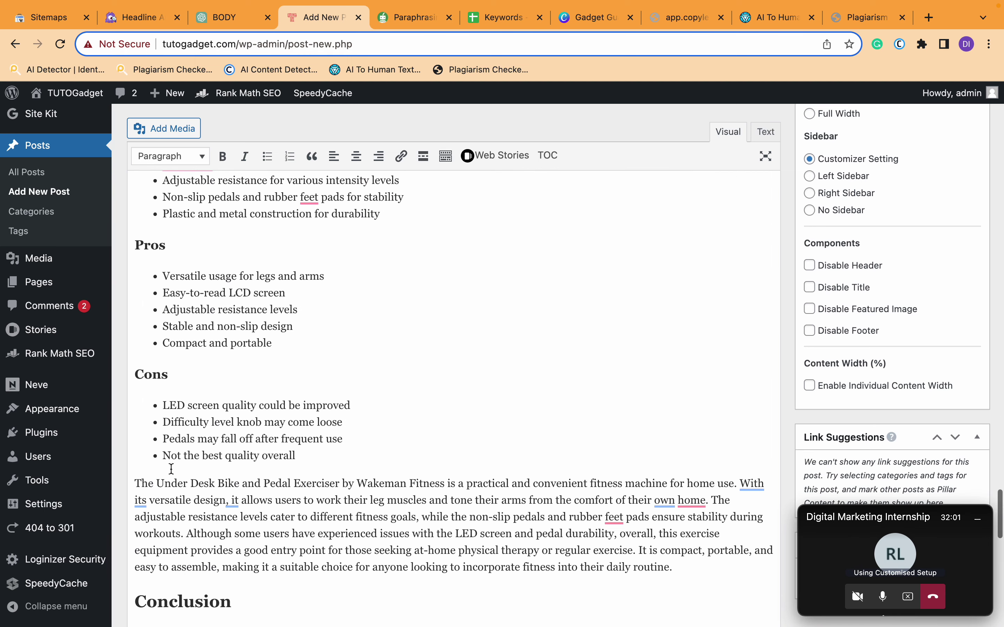
triple_click(137, 462)
key(super+v)
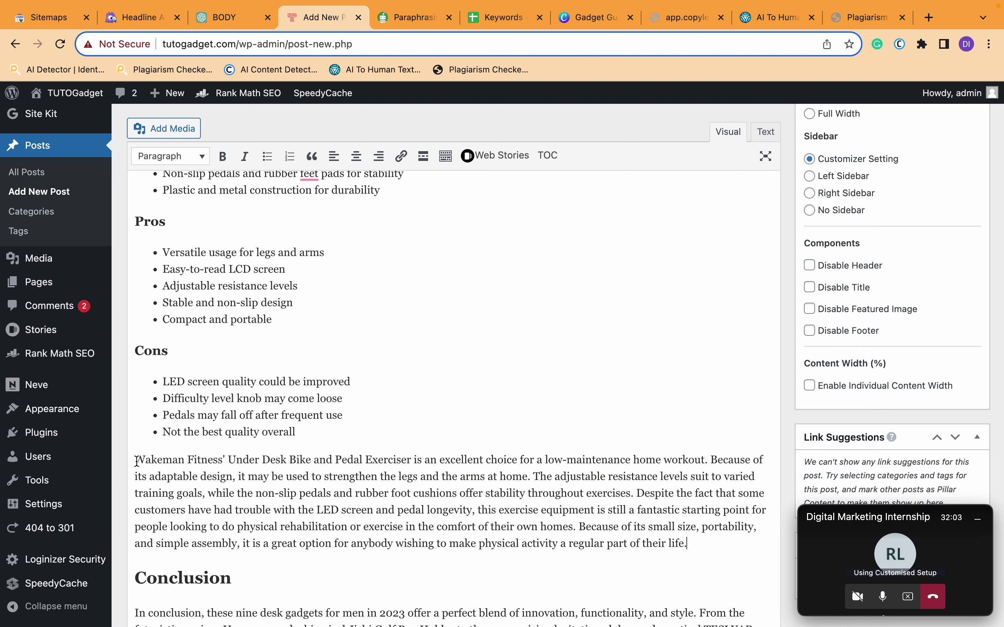
- Cut the five feature lines under "Particulars to Note", from "Indoor cycling stationary bikes" to "Long-lasting plastic and metal building materials"
scroll(216, 338, up, 9)
scroll(217, 338, up, 3)
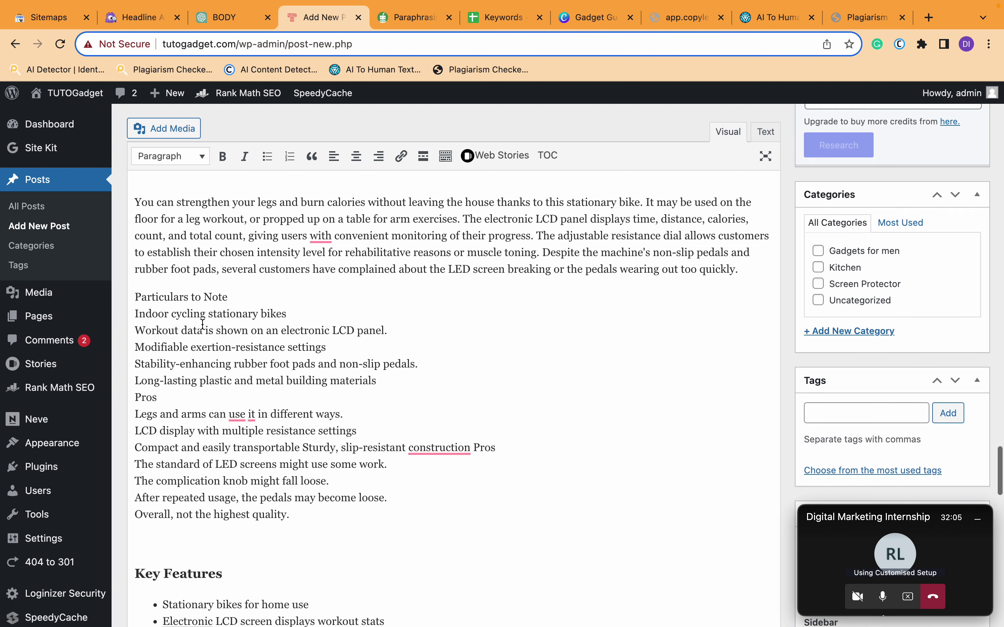
drag(135, 314, 397, 379)
key(super+c)
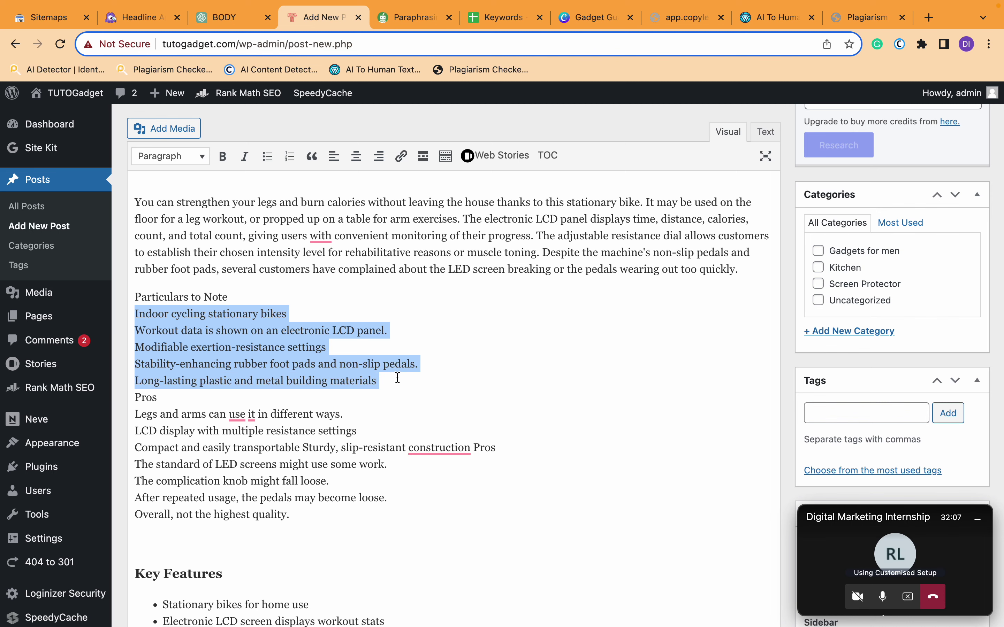
click(398, 379)
- Try to replace section 7's old Key Features bullets with the five cut feature lines
scroll(398, 378, down, 6)
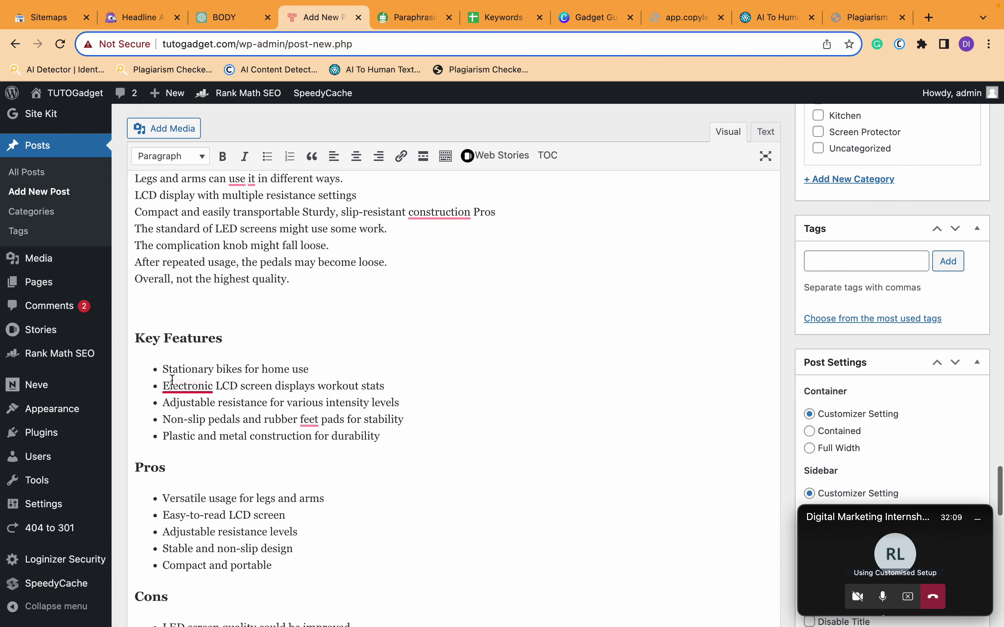
double_click(170, 369)
mouse_move(170, 370)
mouse_down()
mouse_move(310, 370)
mouse_move(405, 420)
mouse_move(397, 448)
mouse_move(264, 417)
mouse_move(170, 385)
mouse_move(168, 375)
mouse_up()
key(super+v)
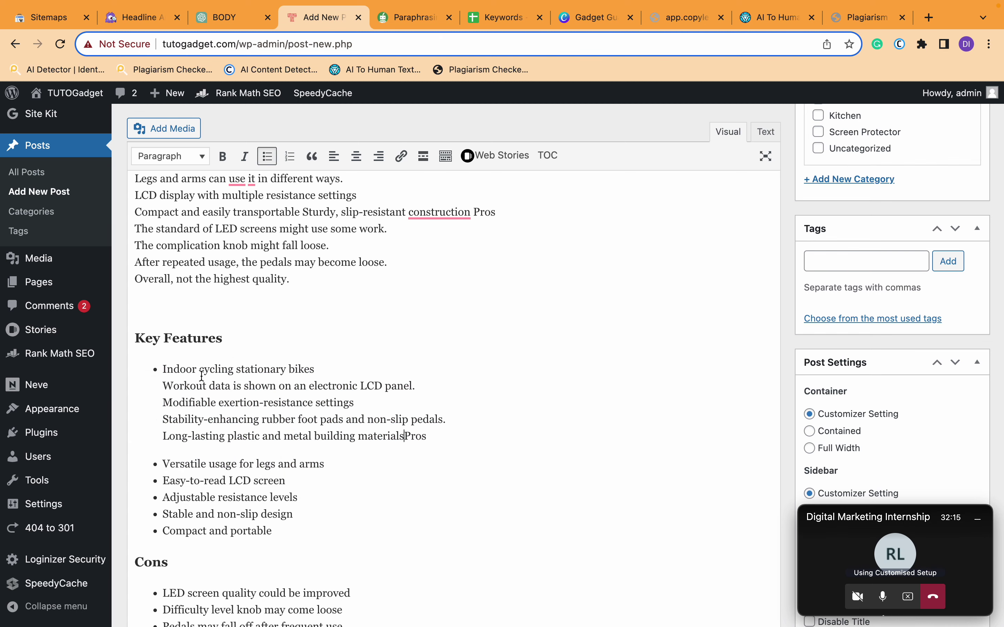
key(super+z)
- Replace only the text of section 7's old Key Features bullets with the cut lines, split into five separate bullets
drag(390, 406, 162, 336)
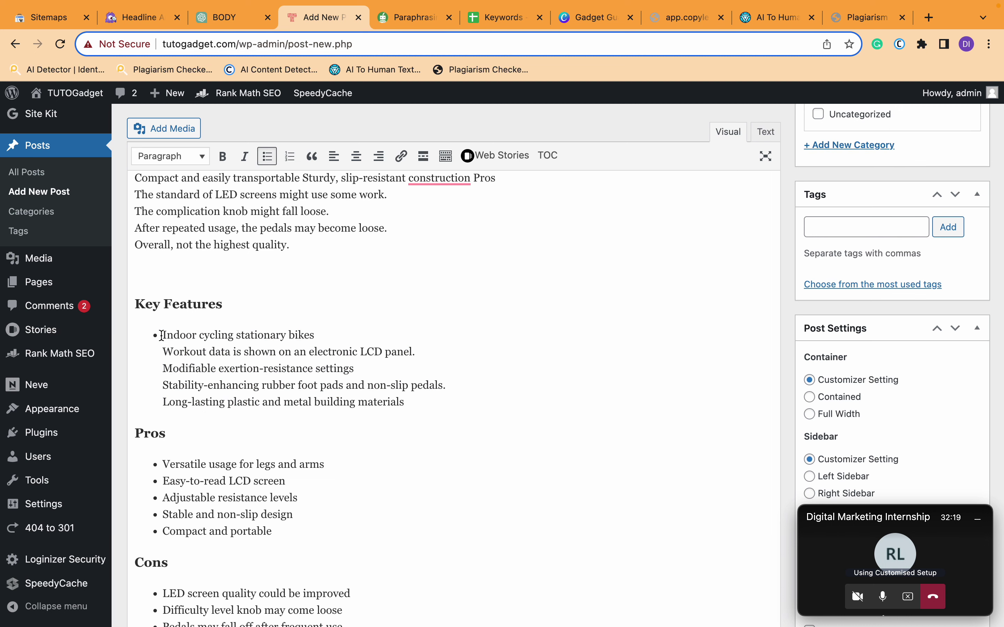
key(BackSpace)
key(Return)
key(Down)
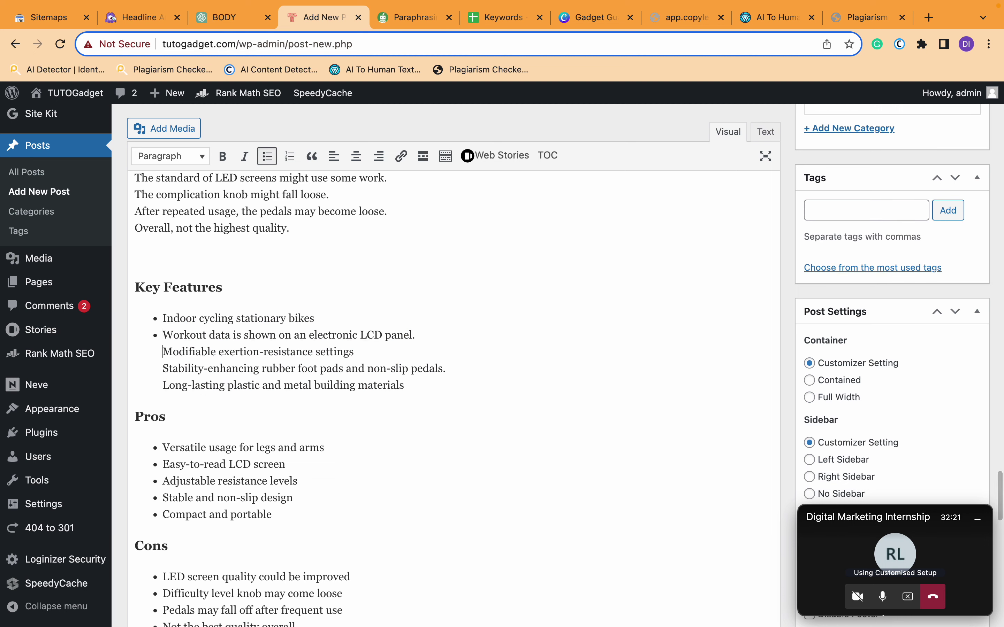
key(BackSpace)
key(Return)
key(Down)
key(BackSpace)
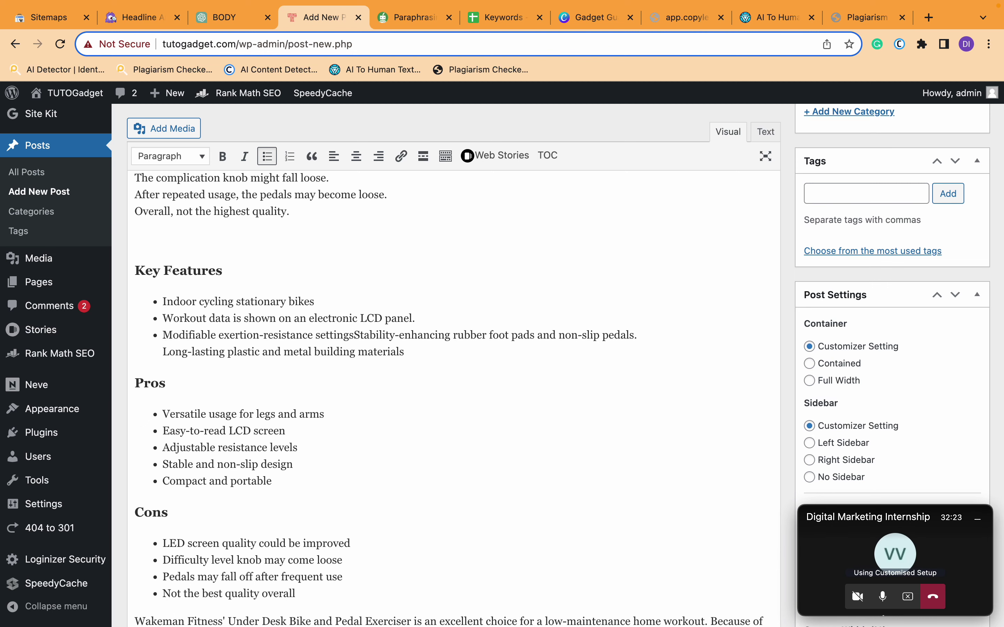
key(Return)
key(Down)
key(BackSpace)
key(Return)
- Cut the three advantage lines, from "Legs and arms can use it" to "slip-resistant construction", out of section 7's pasted block
scroll(166, 357, up, 5)
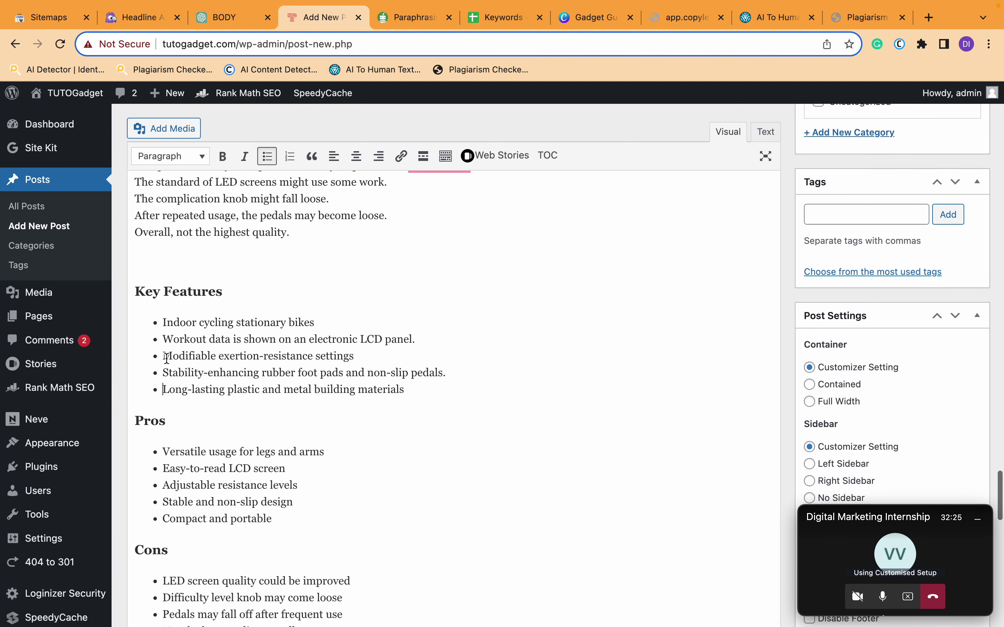
scroll(237, 313, up, 1)
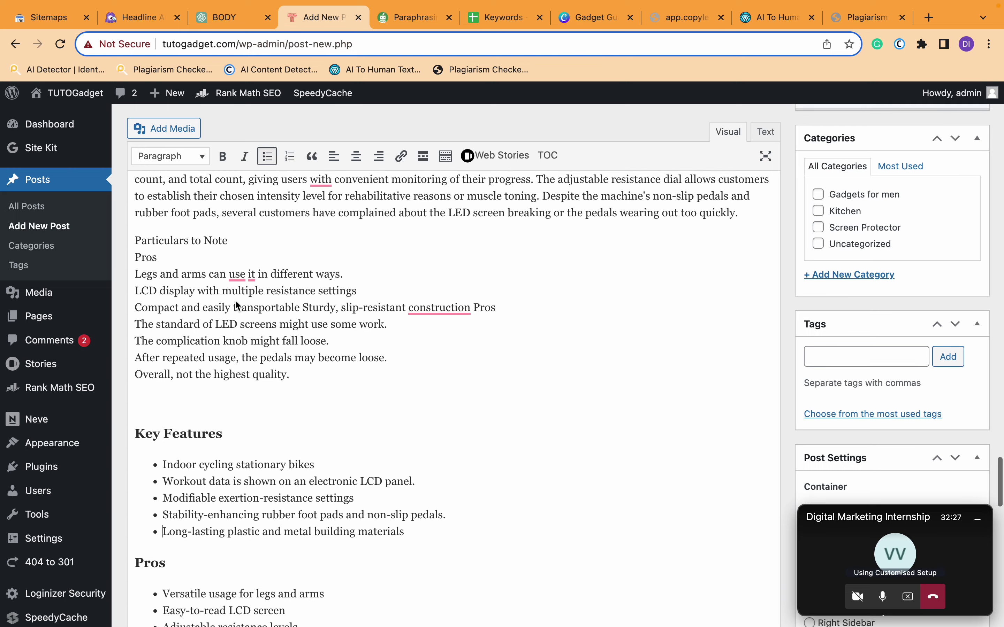
click(141, 282)
drag(142, 283, 219, 299)
scroll(175, 293, down, 6)
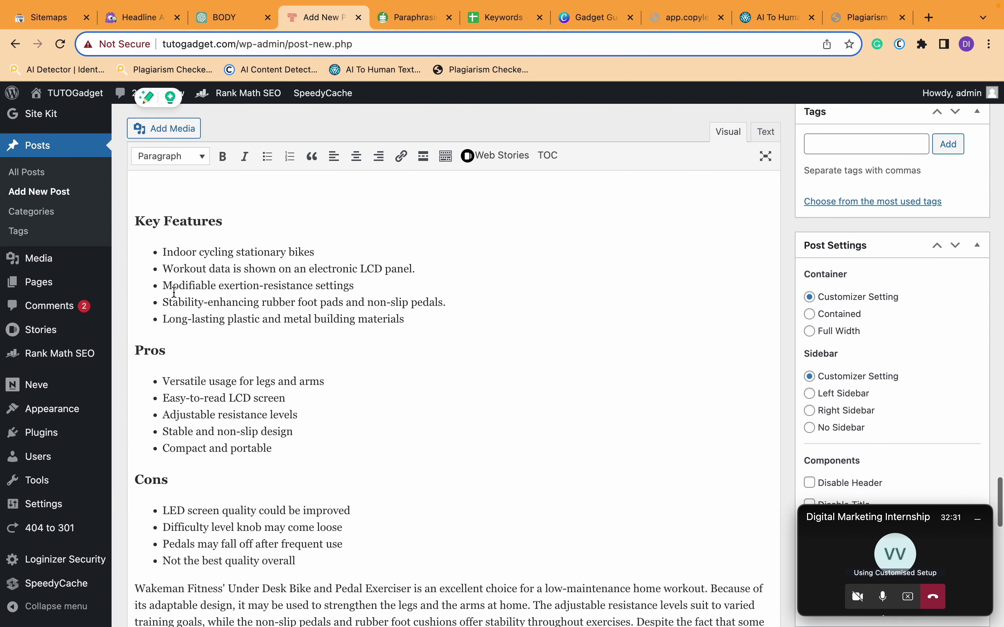
scroll(173, 292, up, 4)
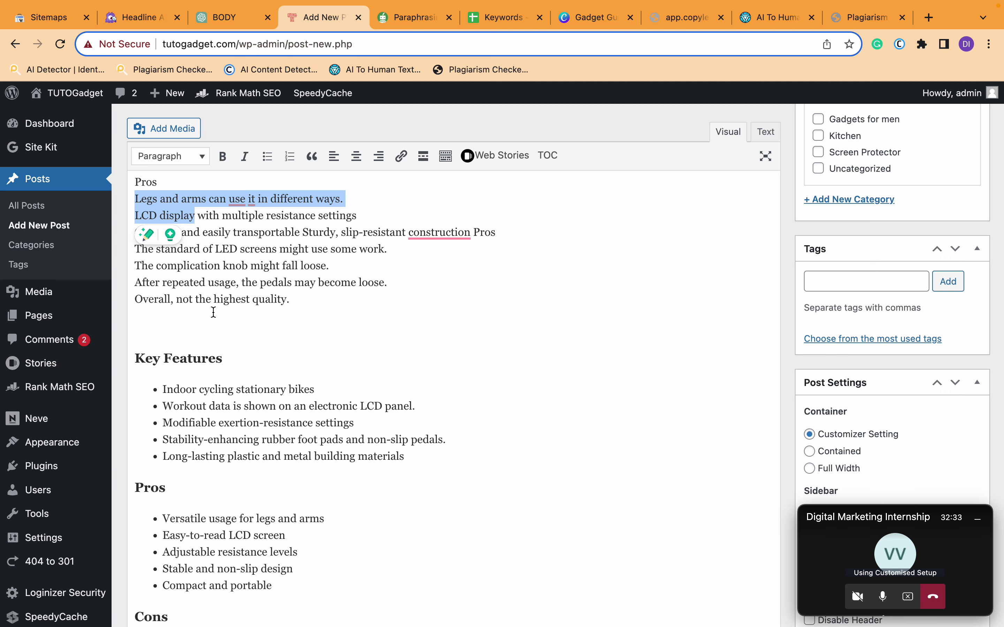
shift+click(470, 237)
key(super+c)
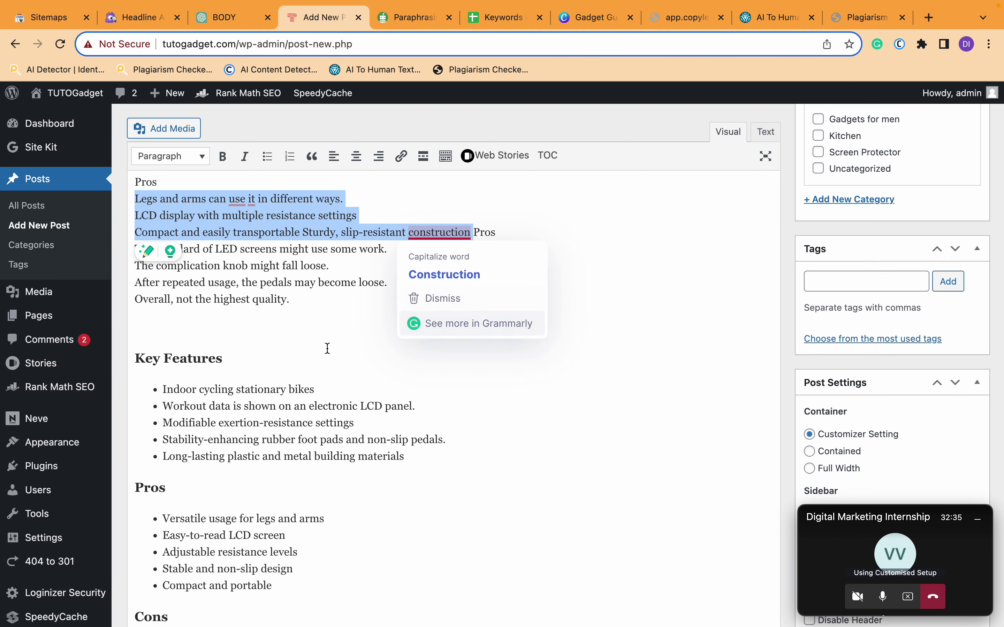
scroll(278, 381, down, 1)
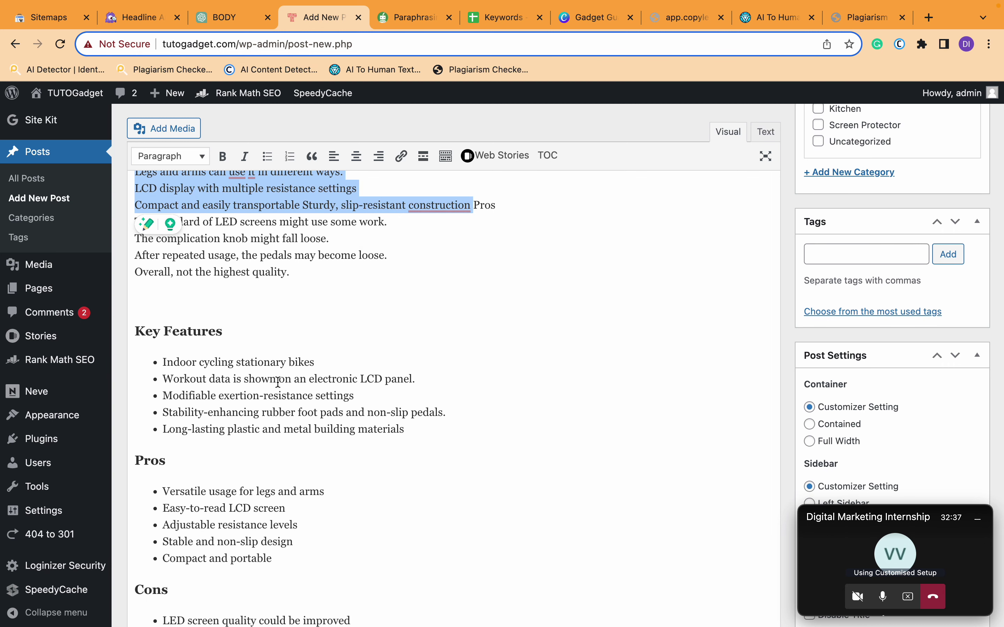
key(BackSpace)
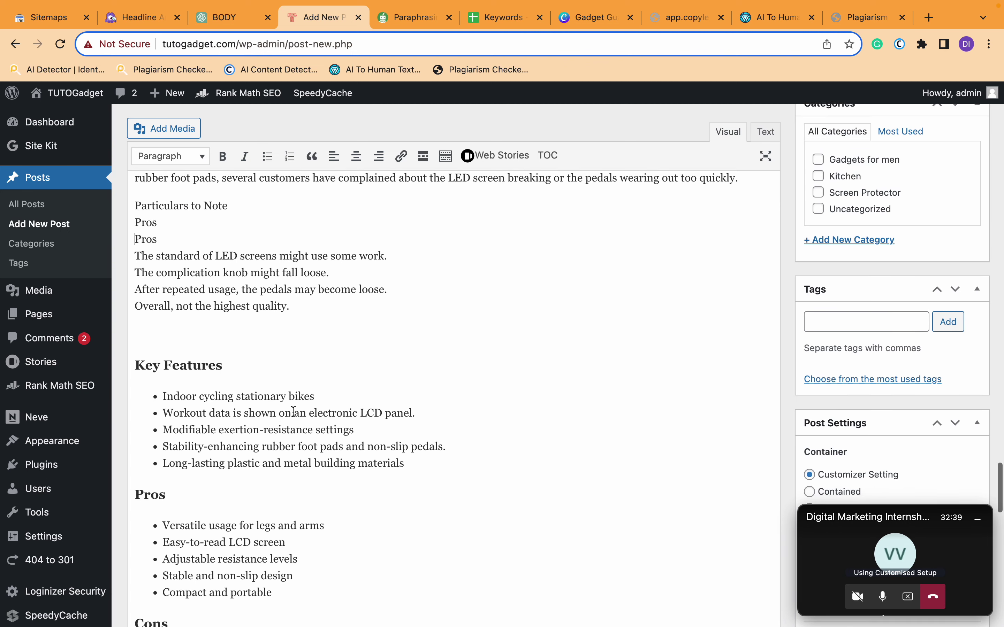
- Try to replace section 7's five old Pros bullets with the three cut advantage lines
scroll(293, 411, down, 5)
click(171, 397)
click(243, 429)
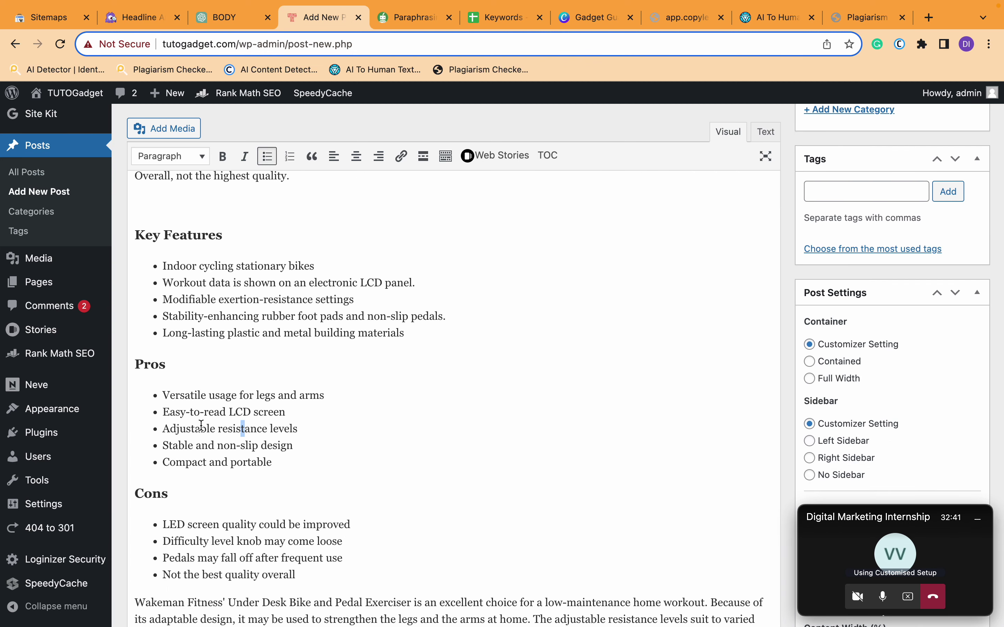
drag(174, 392, 278, 467)
key(super+v)
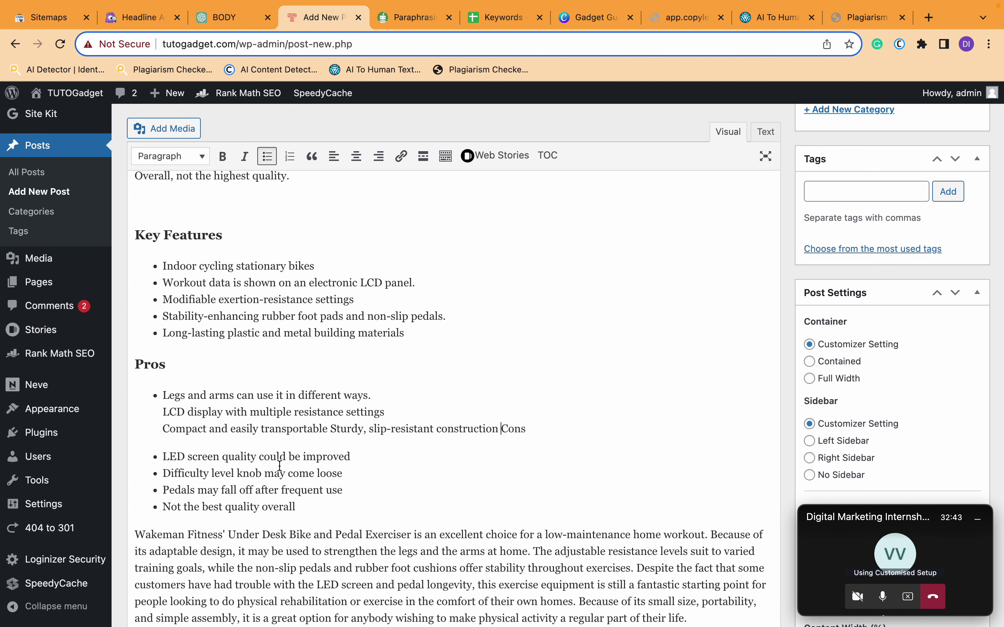
key(super+z)
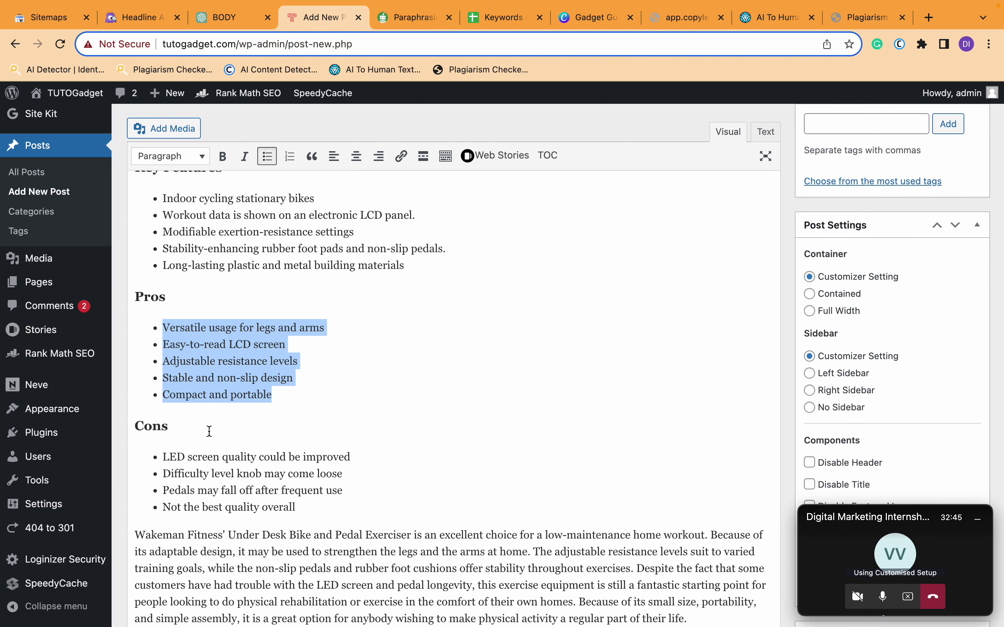
- Replace the text of section 7's five old Pros bullets with the three cut advantage lines
key(super+v)
key(super+z)
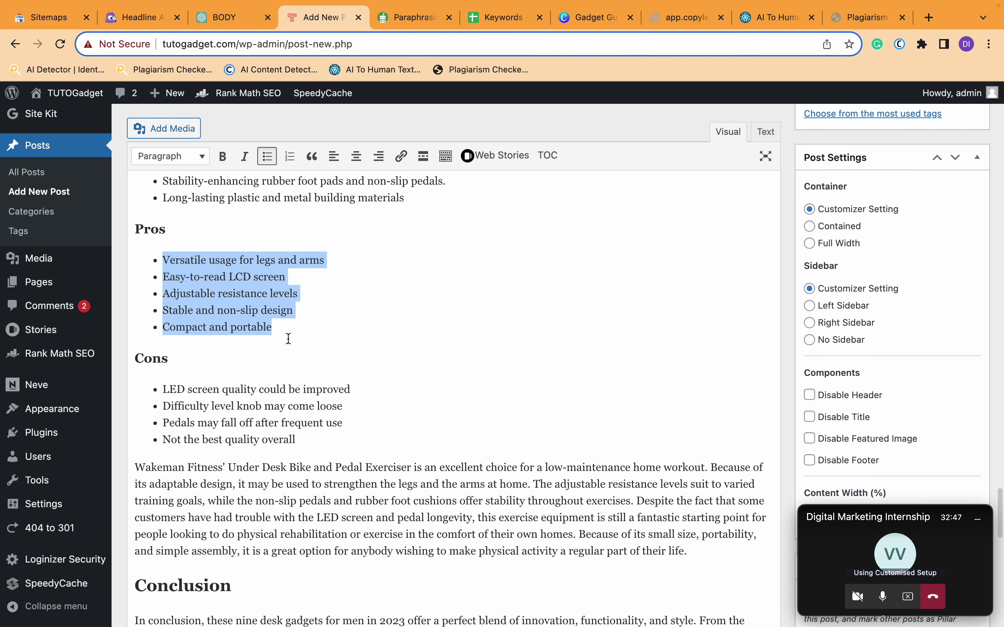
key(Right)
drag(276, 326, 163, 260)
key(super+v)
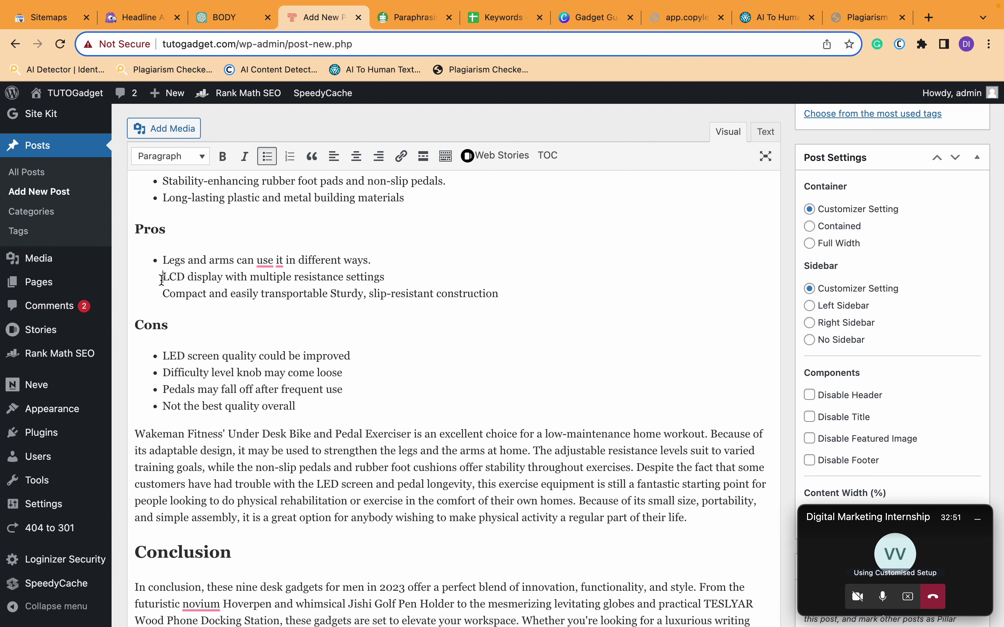
- Split section 7's pasted Pros text into three bullets, starting new ones at "LCD display" and "Compact and easily transportable"
click(163, 276)
key(BackSpace)
key(Return)
scroll(162, 281, down, 2)
key(Down)
key(BackSpace)
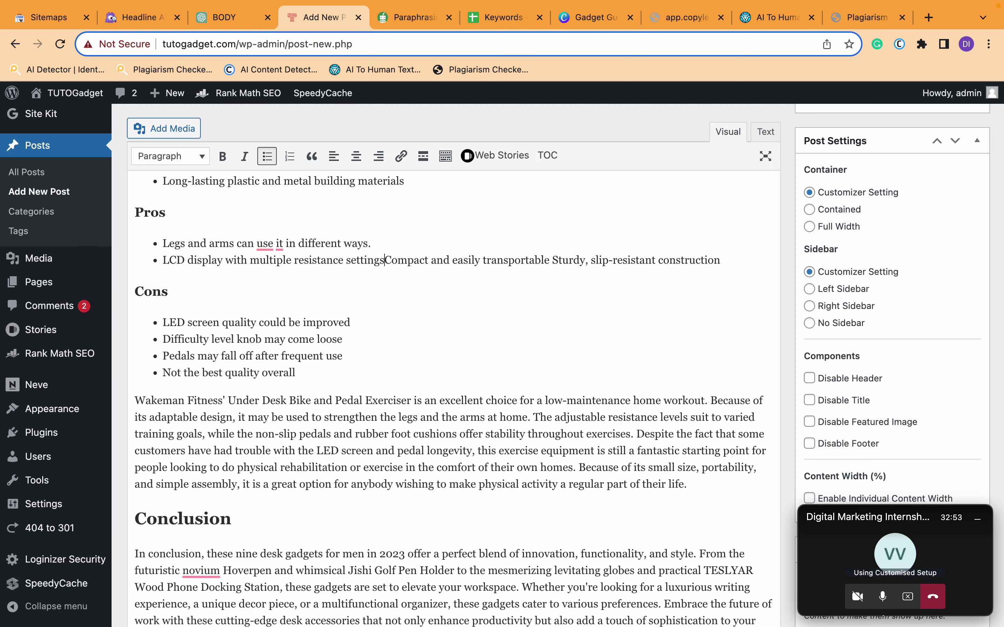
key(Return)
- Cut the four drawback lines out of section 7's pasted block and delete the leftover "Particulars to Note" and two "Pros" labels
scroll(249, 266, up, 10)
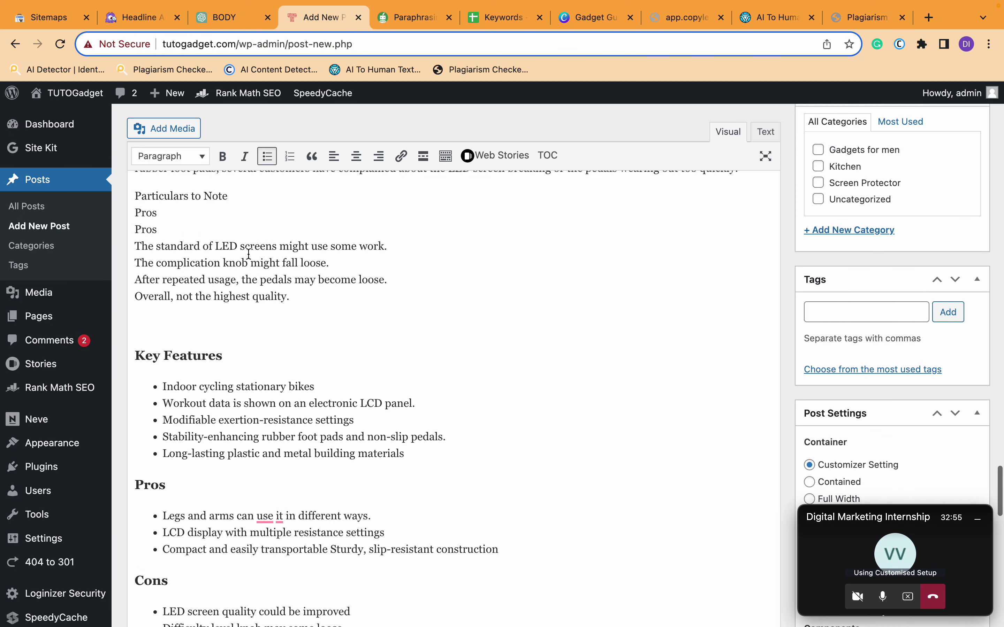
drag(135, 305, 289, 355)
key(super+c)
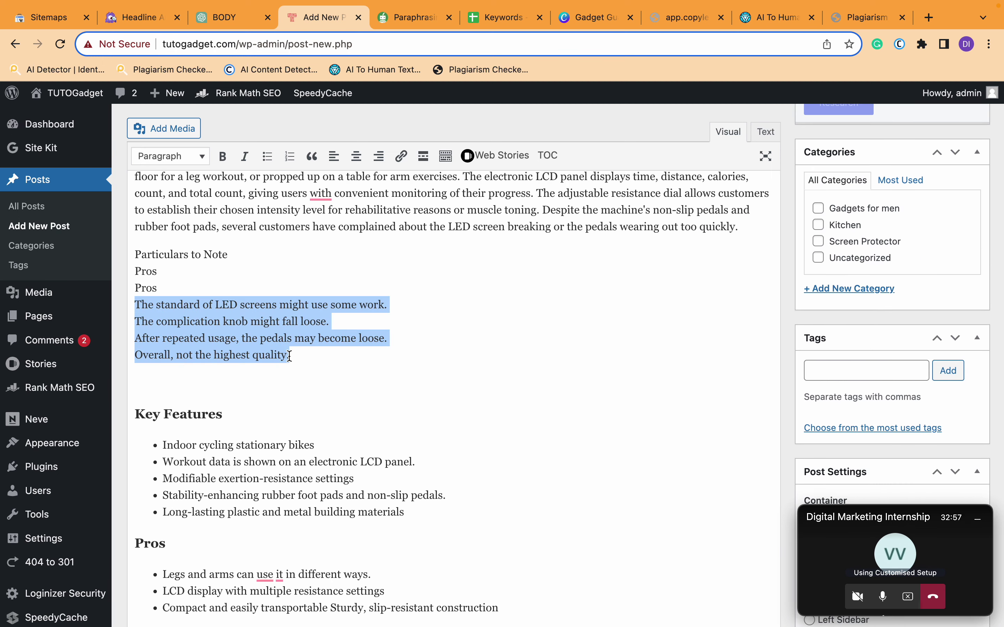
key(BackSpace)
drag(166, 284, 135, 251)
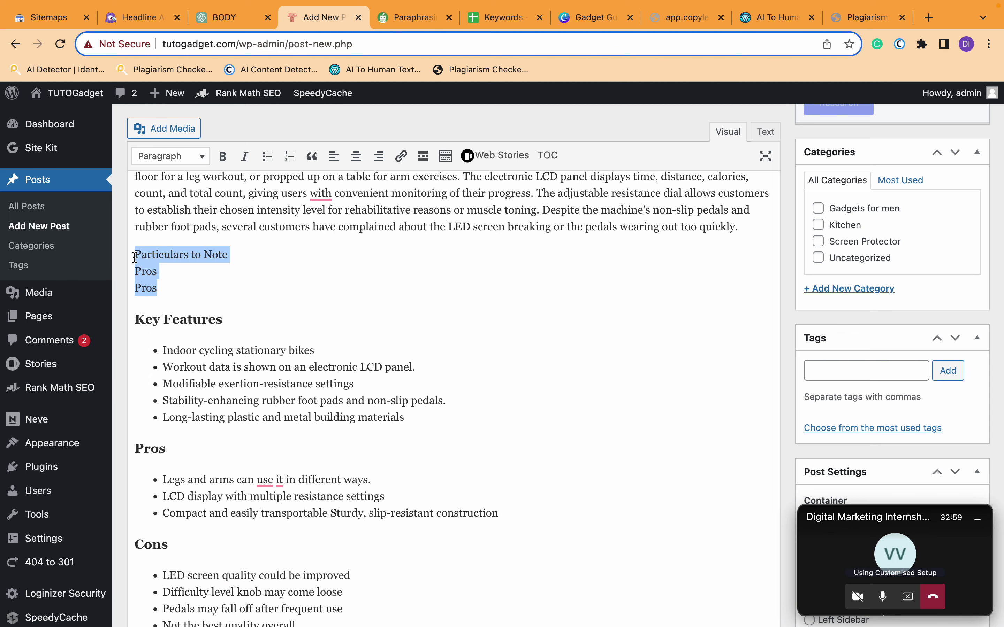
key(BackSpace)
key(BackSpace)
- Try to replace section 7's four old Cons bullets with the cut drawback lines
scroll(269, 453, down, 5)
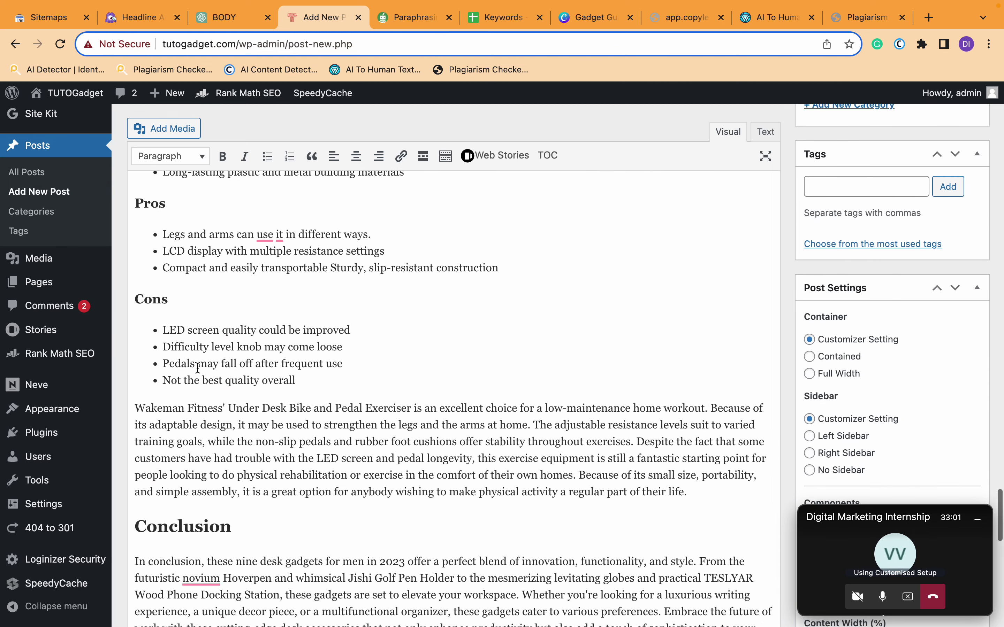
drag(163, 328, 337, 373)
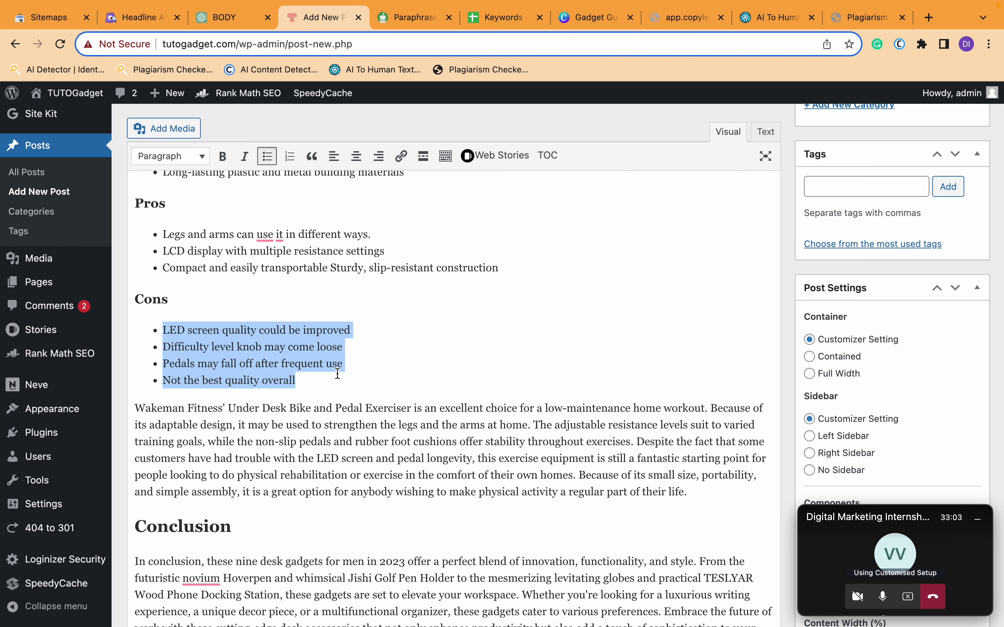
key(super+v)
key(super+z)
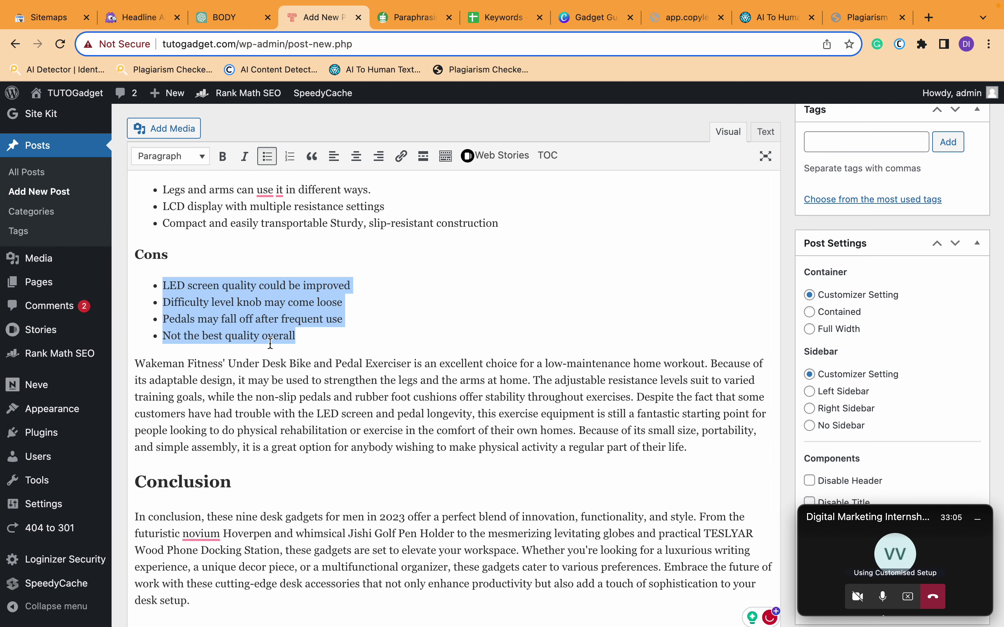
drag(311, 336, 165, 286)
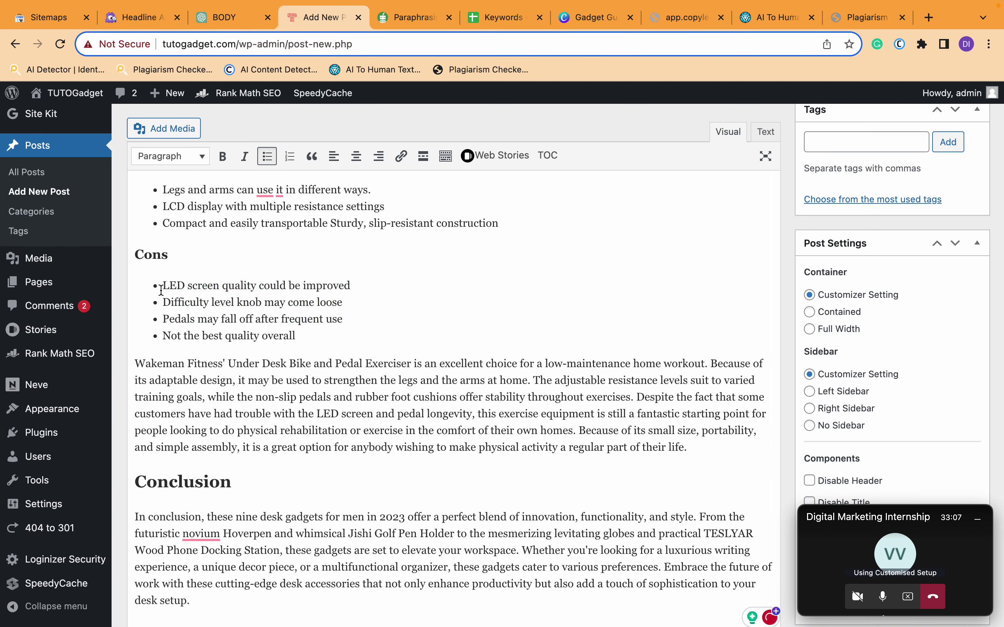
key(super+v)
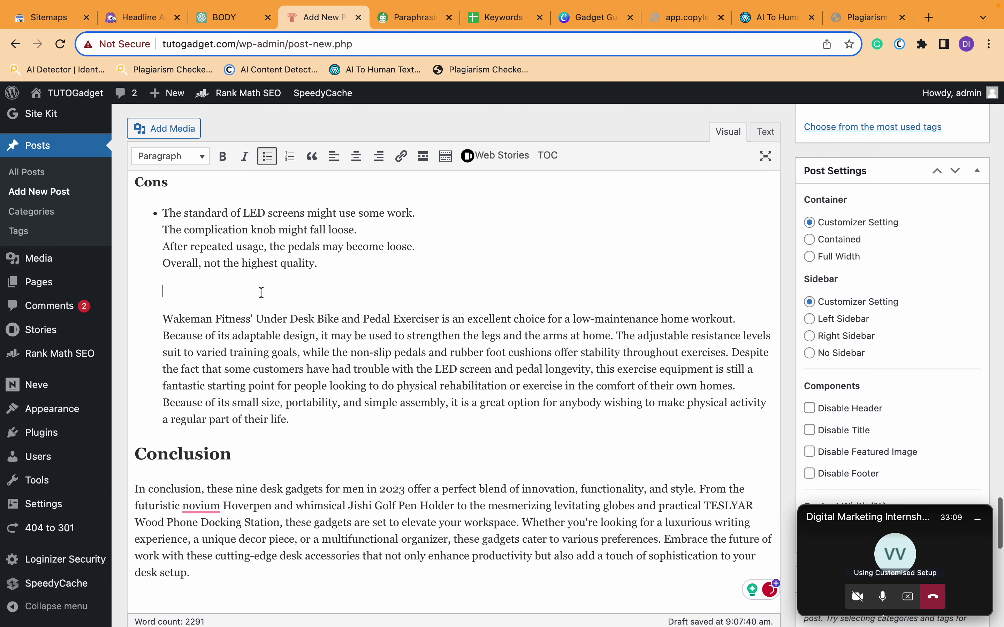
key(super+z)
- Clear section 7's old Cons bullets, insert the four cut drawback lines in the empty bullet, and remove the trailing blank line
drag(292, 263, 144, 214)
key(BackSpace)
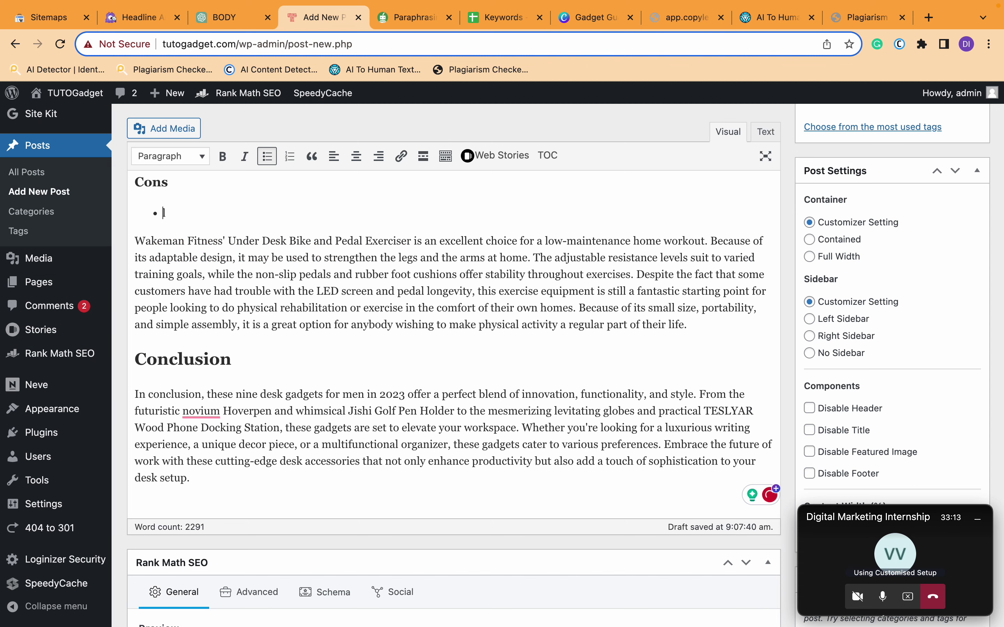
key(super+v)
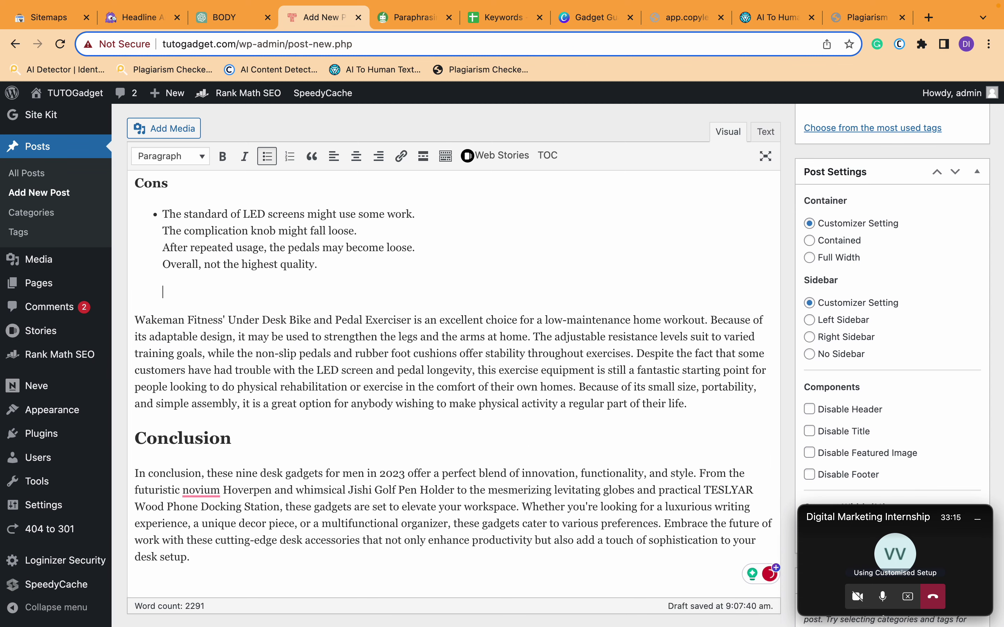
key(BackSpace)
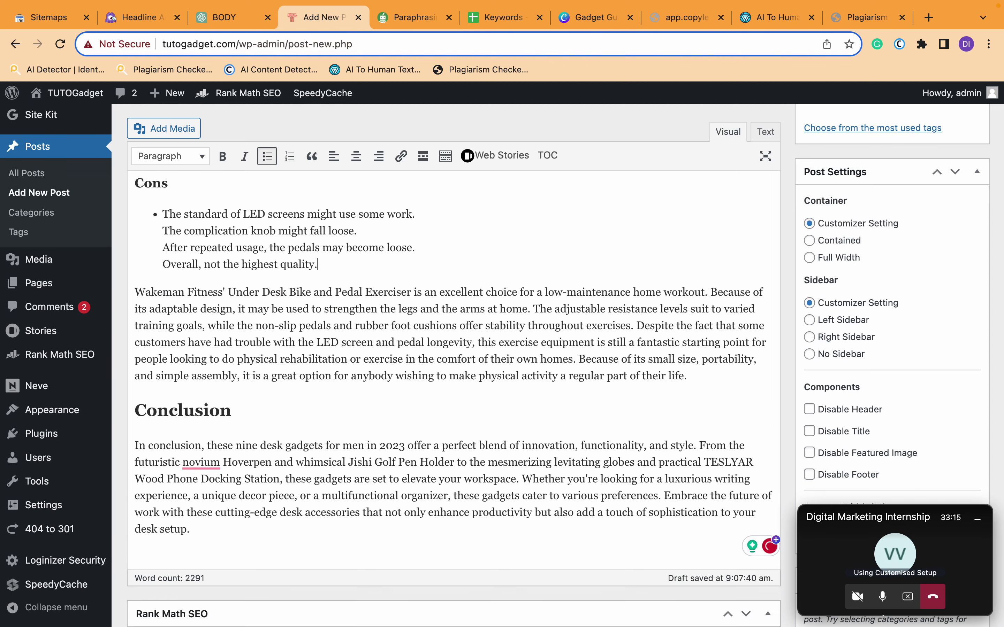
- Split section 7's Cons lines into separate bullets, placing "Overall, not the highest quality." on a new line within the third bullet
click(164, 231)
key(BackSpace)
key(Return)
key(BackSpace)
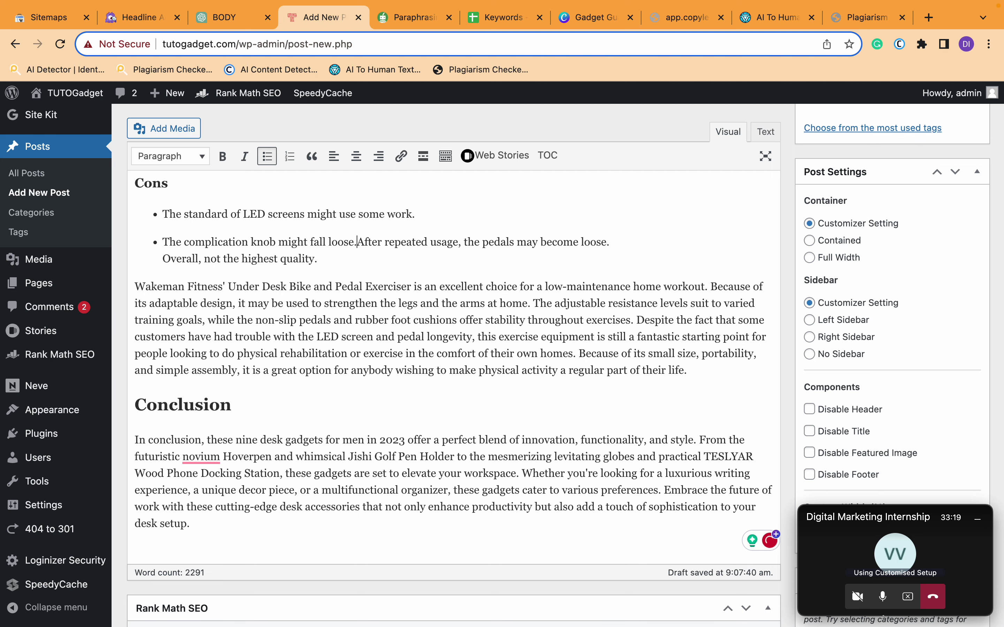
key(Return)
key(BackSpace)
key(Return)
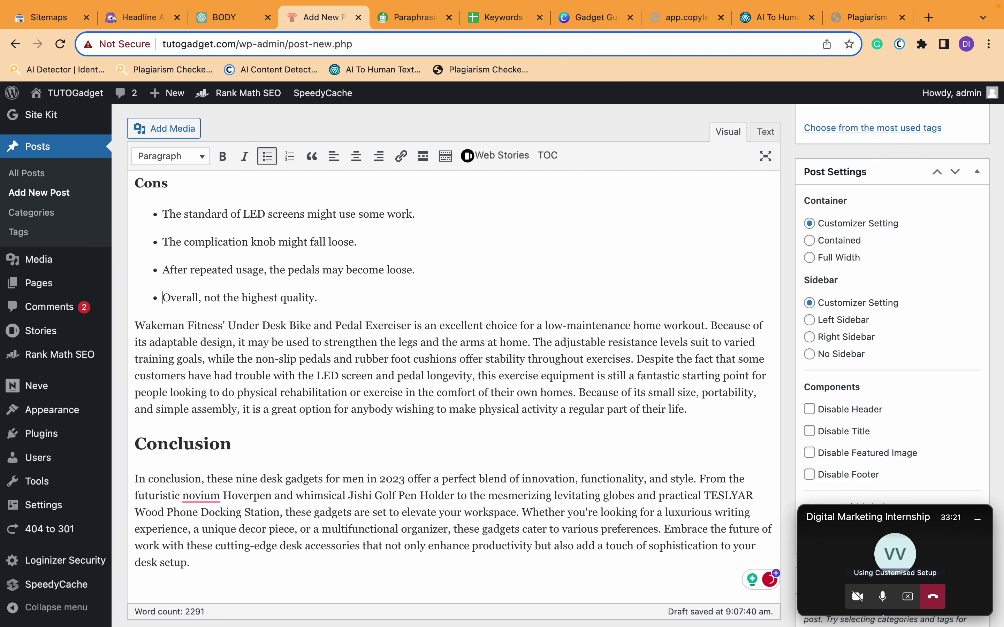
key(BackSpace)
key(shift+Return)
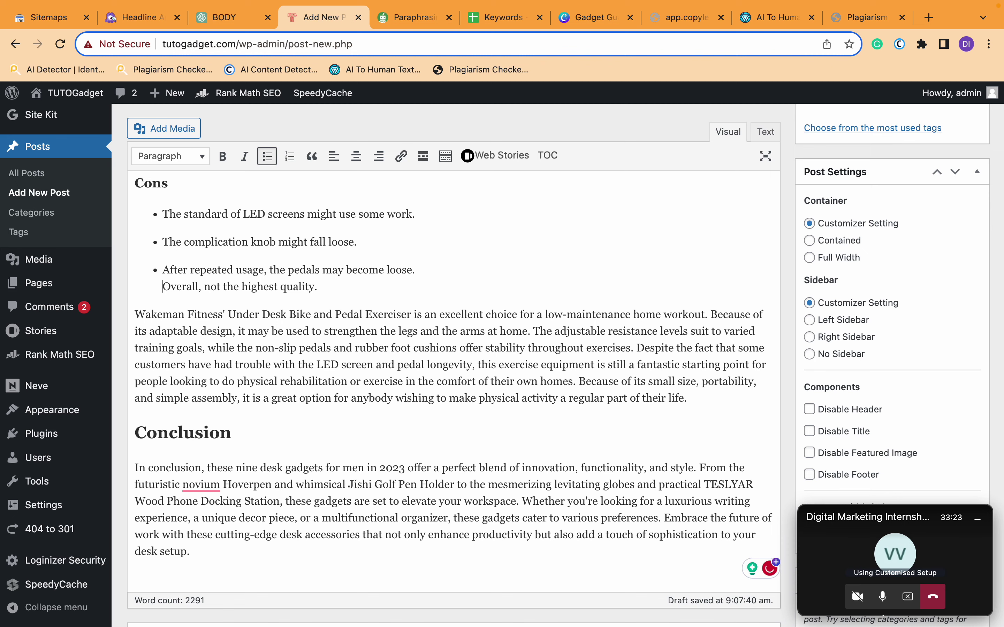
- Make "Overall, not the highest quality." a separate bullet at the end of the Cons list
key(BackSpace)
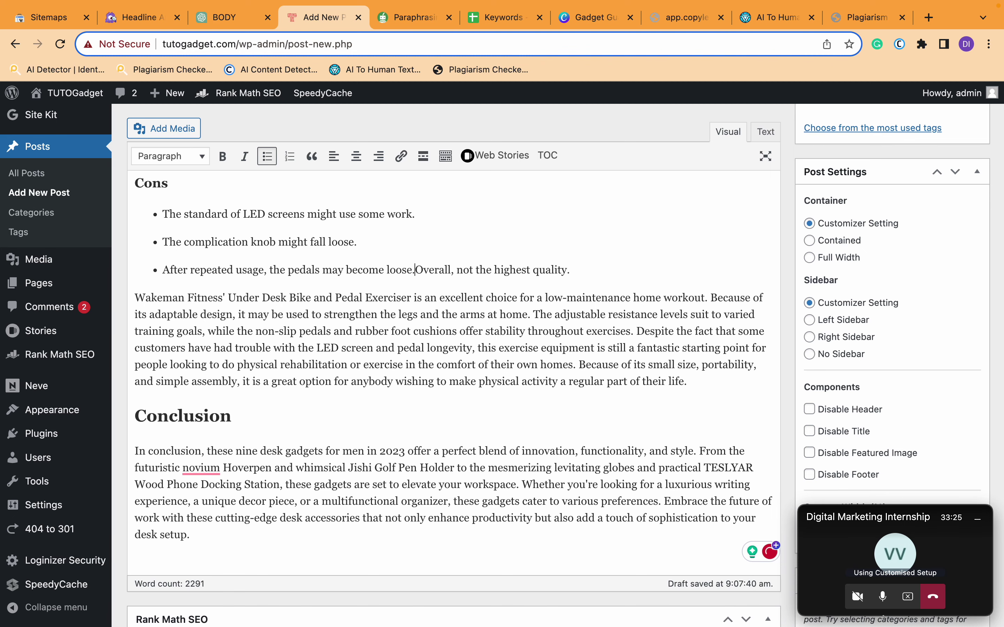
key(Return)
scroll(186, 257, up, 5)
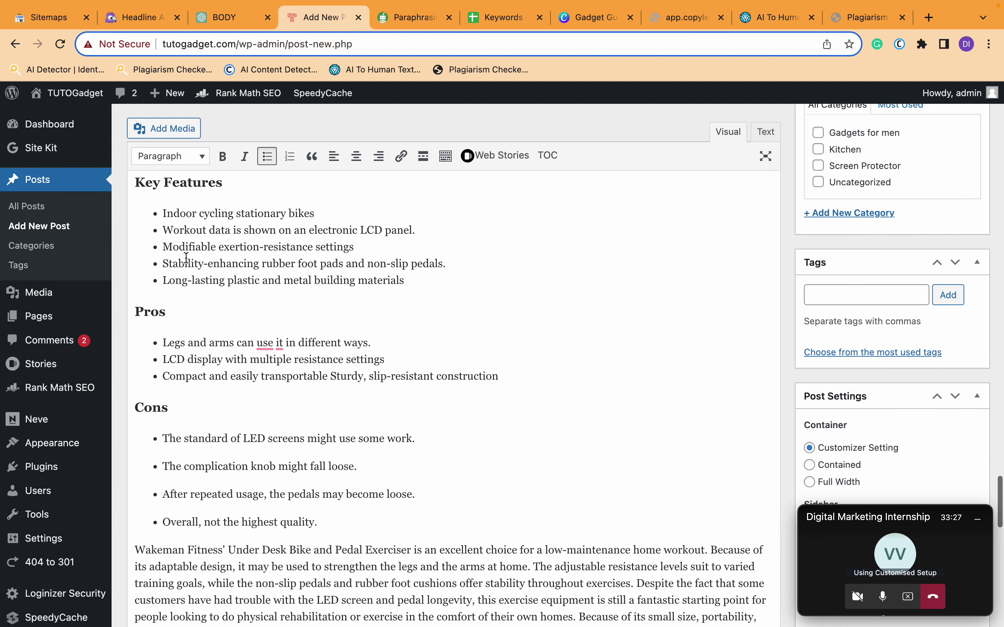
scroll(214, 423, down, 4)
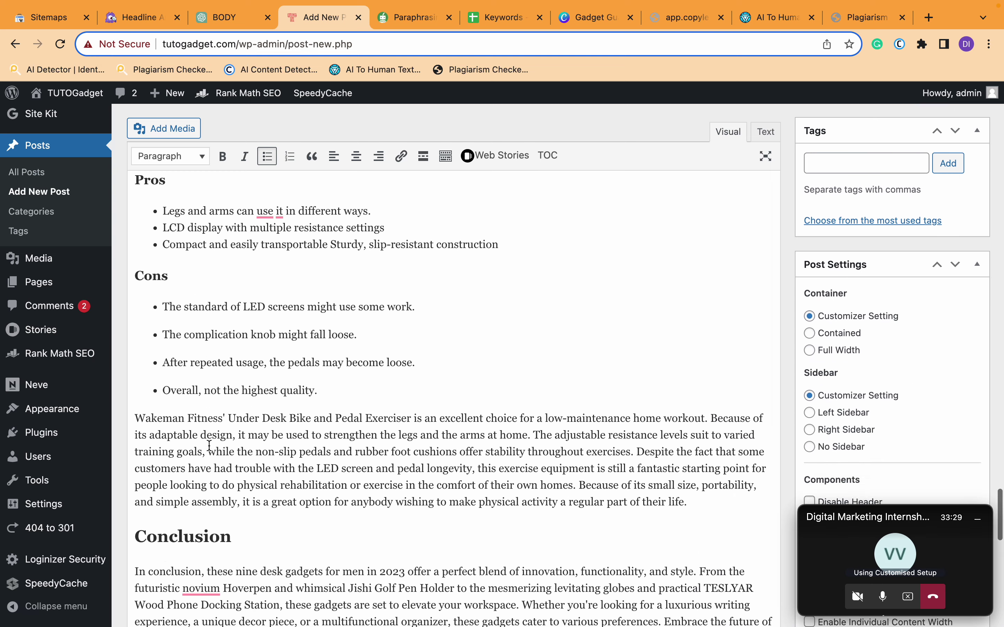
- Switch to QuillBot and copy the paraphrased conclusion paragraph, starting "In conclusion, the nine products" and ending "workplace setting."
scroll(201, 413, down, 4)
click(201, 413)
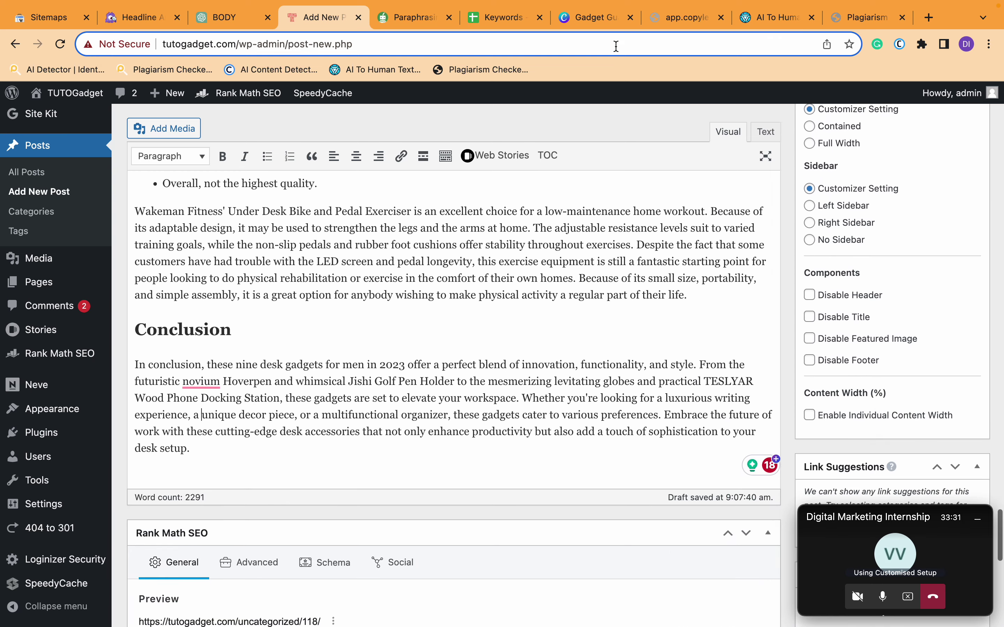
click(422, 25)
scroll(691, 383, down, 6)
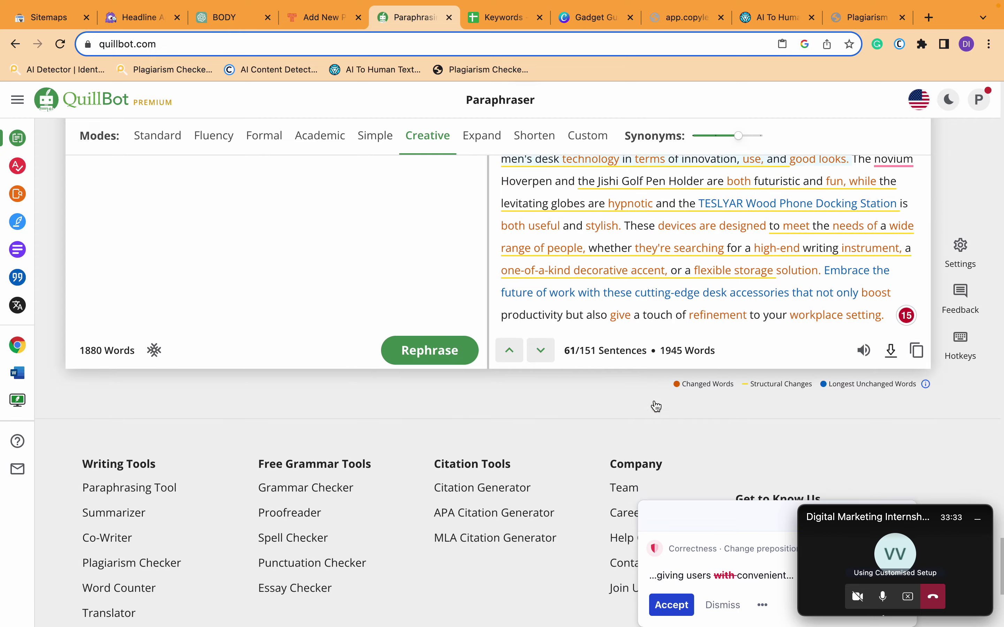
scroll(591, 245, up, 2)
click(503, 229)
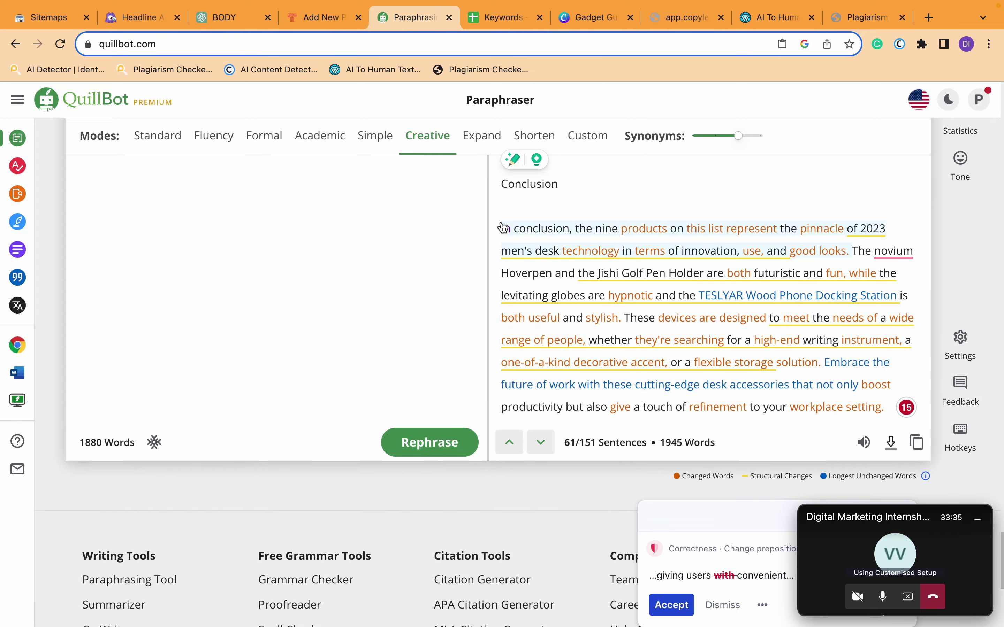
drag(514, 240, 889, 415)
key(super+c)
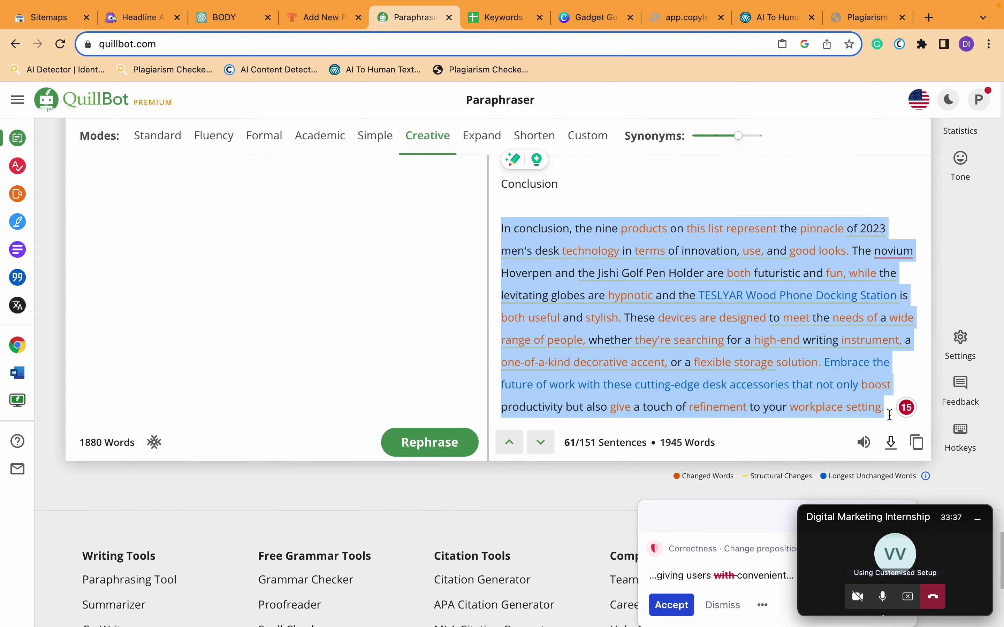
scroll(847, 391, down, 3)
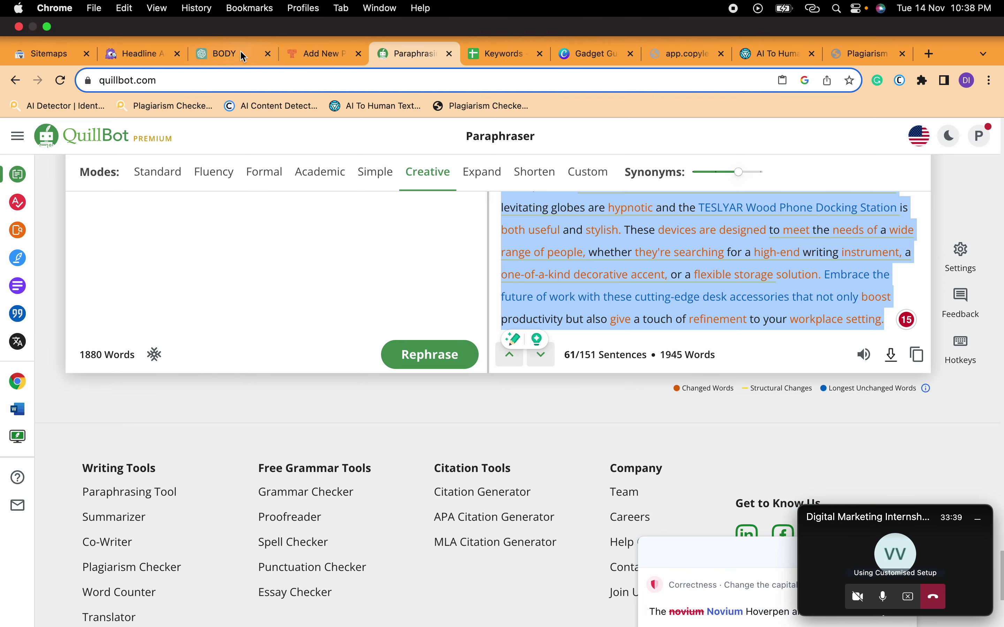
- Replace the paragraph under the Conclusion heading of the WordPress post with the copied QuillBot version
click(303, 58)
scroll(232, 332, down, 2)
drag(190, 413, 113, 331)
key(super+v)
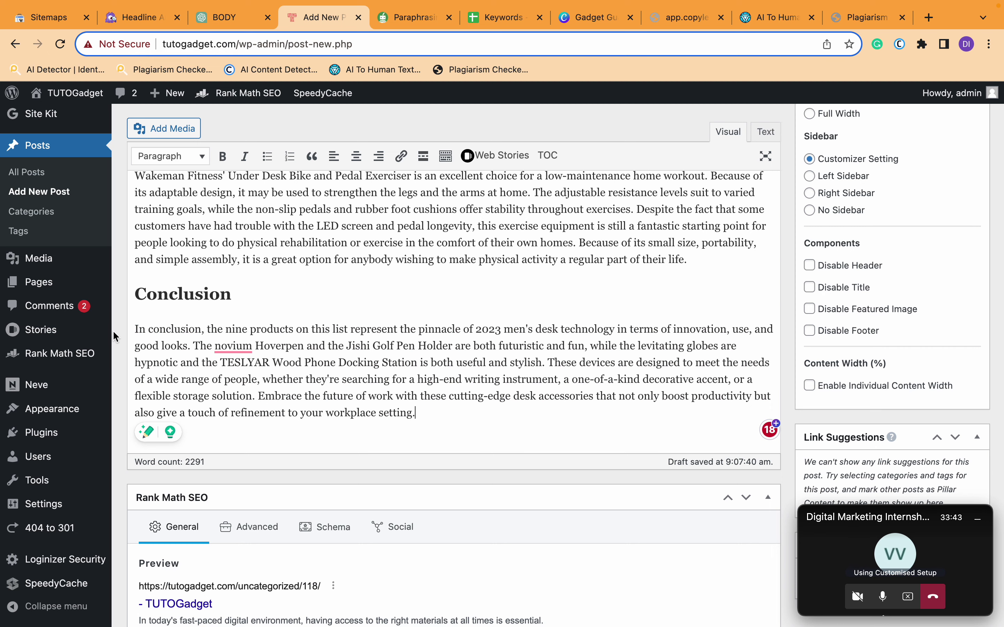
scroll(452, 394, down, 5)
scroll(452, 396, up, 5)
click(861, 19)
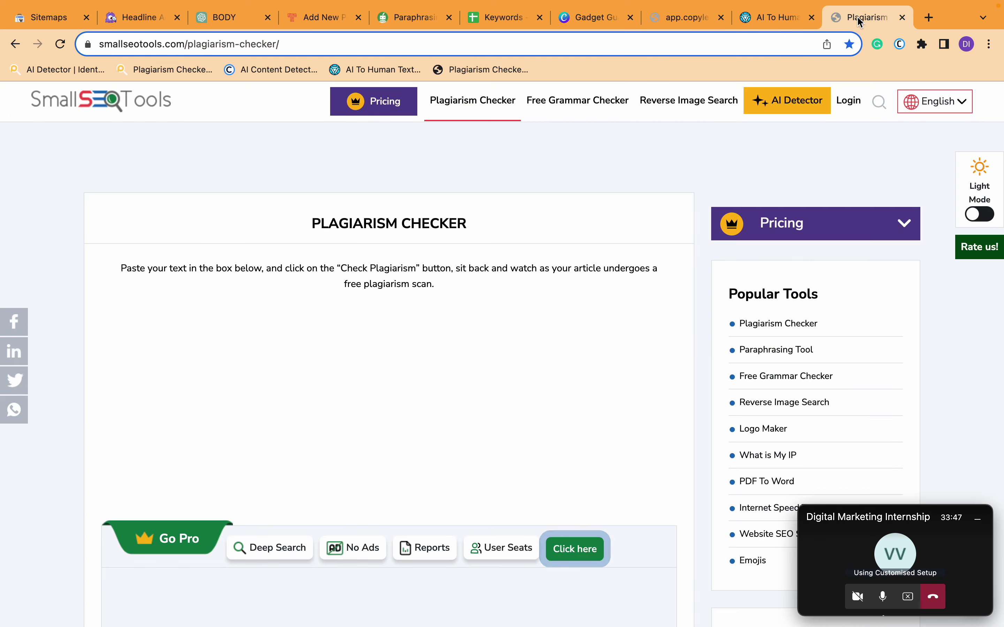
click(770, 22)
click(680, 23)
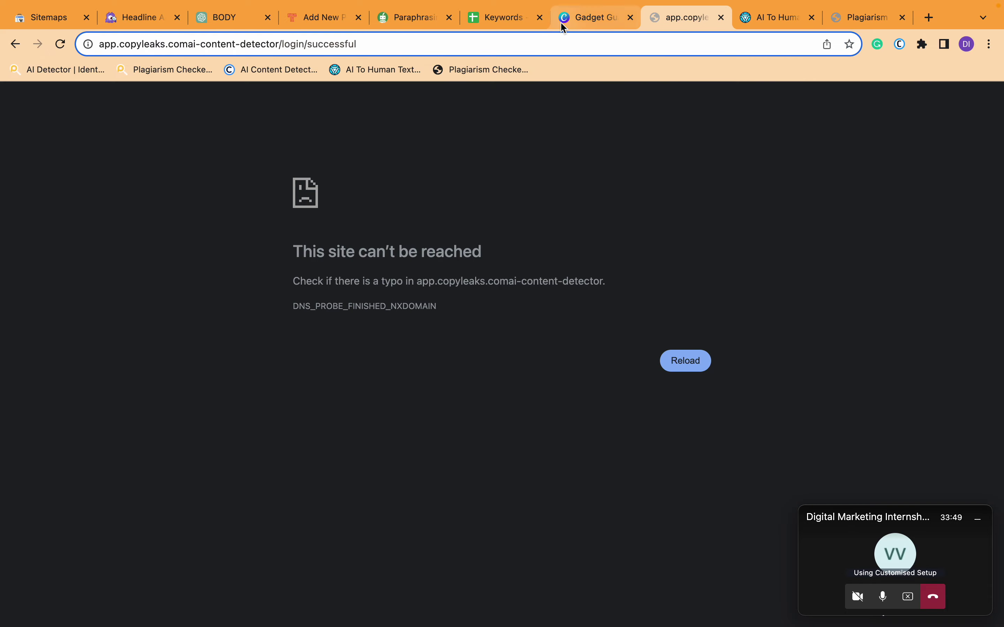
click(561, 24)
click(488, 19)
click(395, 19)
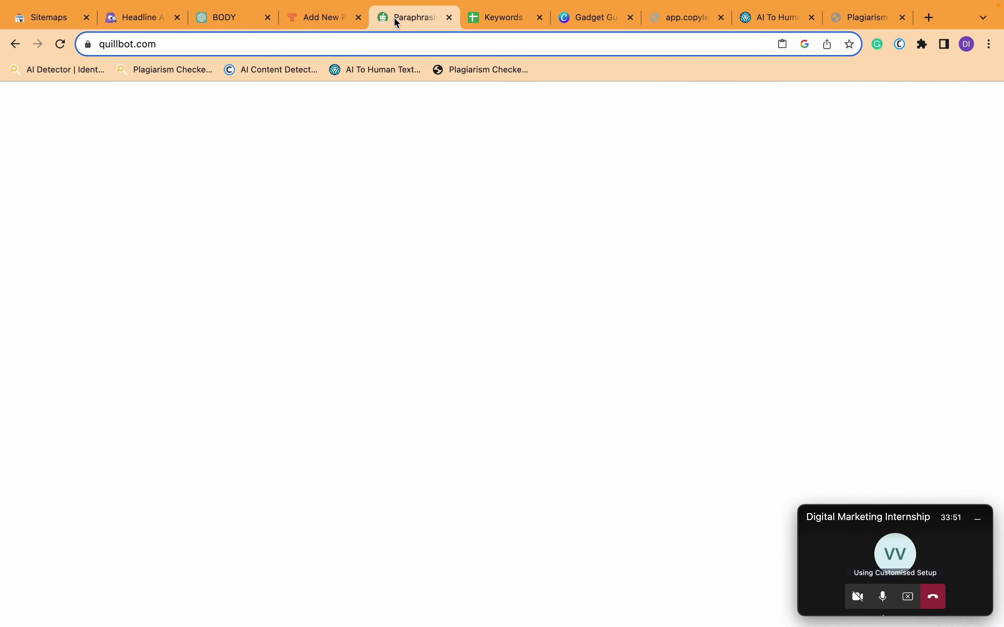
click(329, 19)
- In the Google Slides presentation, add item 6 "Paraphrase all the paragraphs using quillbot 1 by 1." to the Content Writing slide
key(ctrl+Right)
key(ctrl+Right)
key(ctrl+Left)
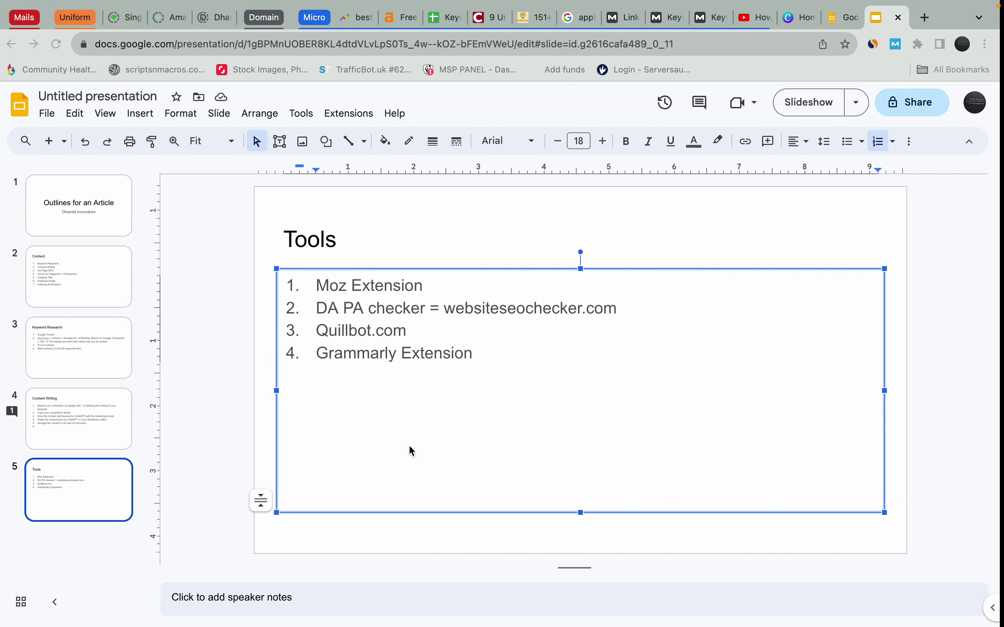
click(83, 340)
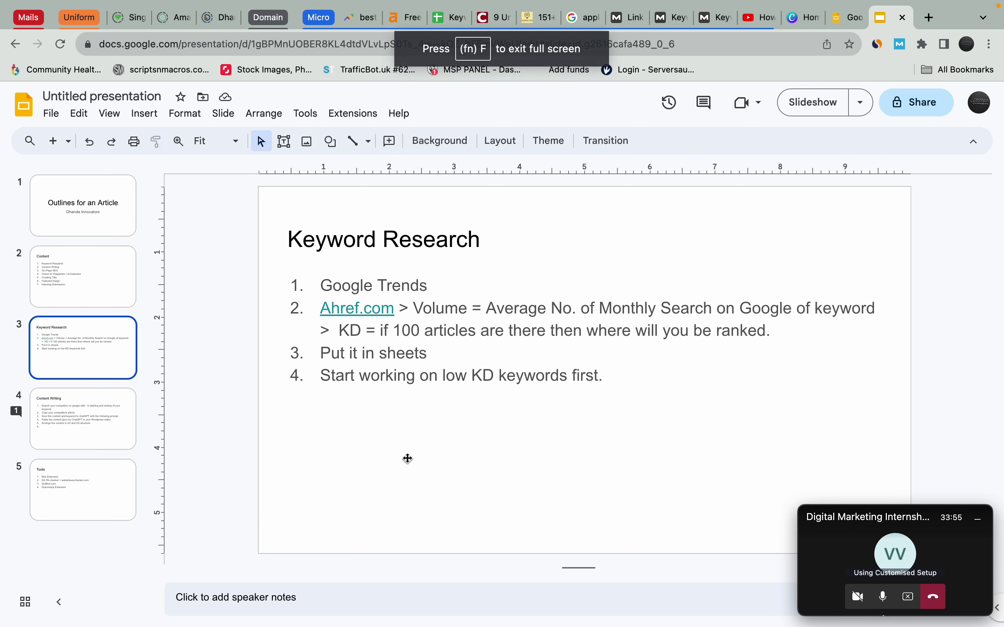
click(75, 418)
click(381, 426)
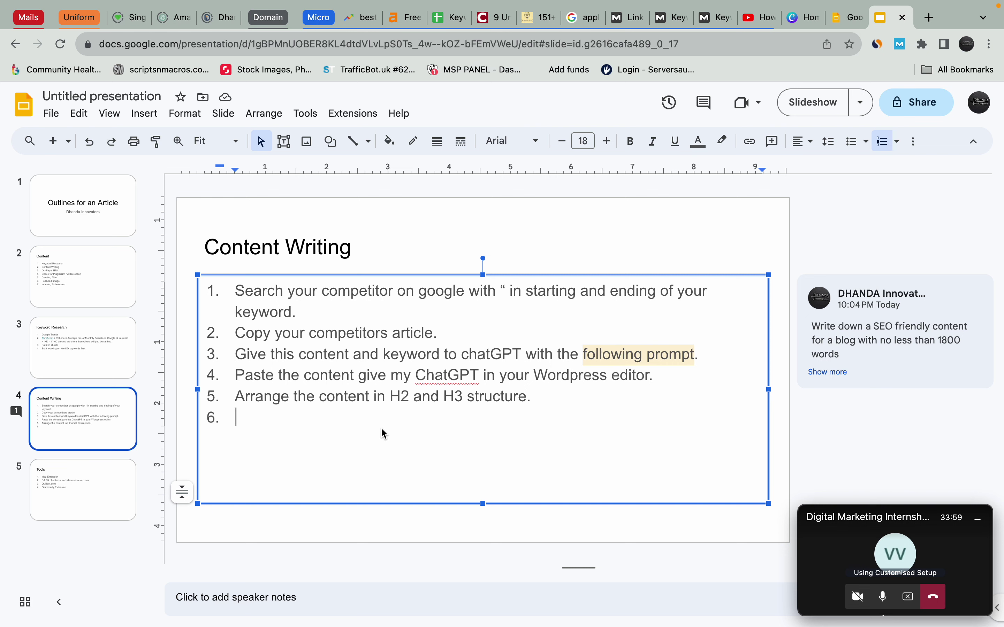
text(Parap)
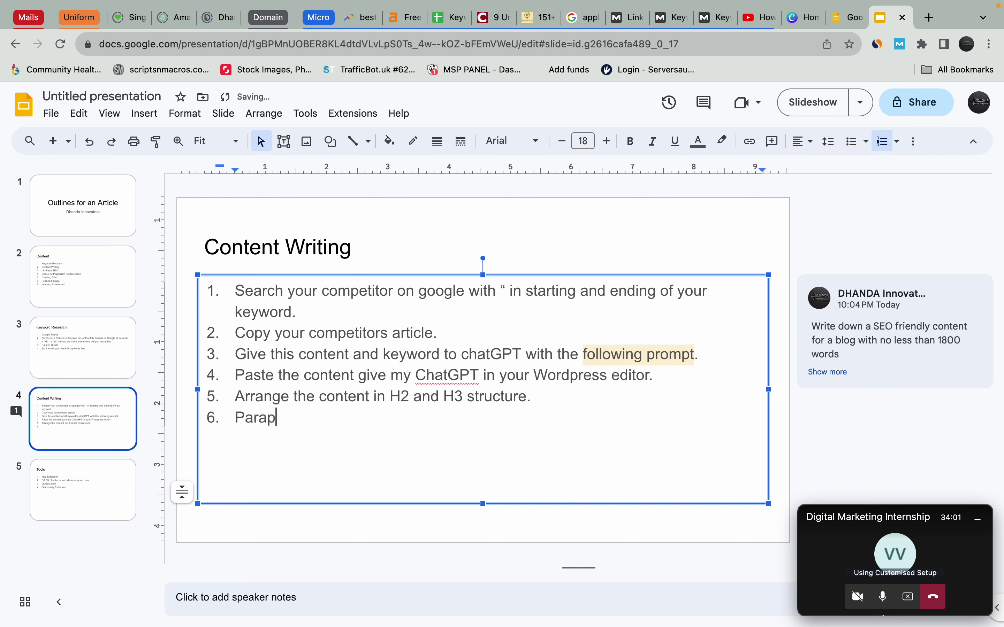
text(hrase all the parag)
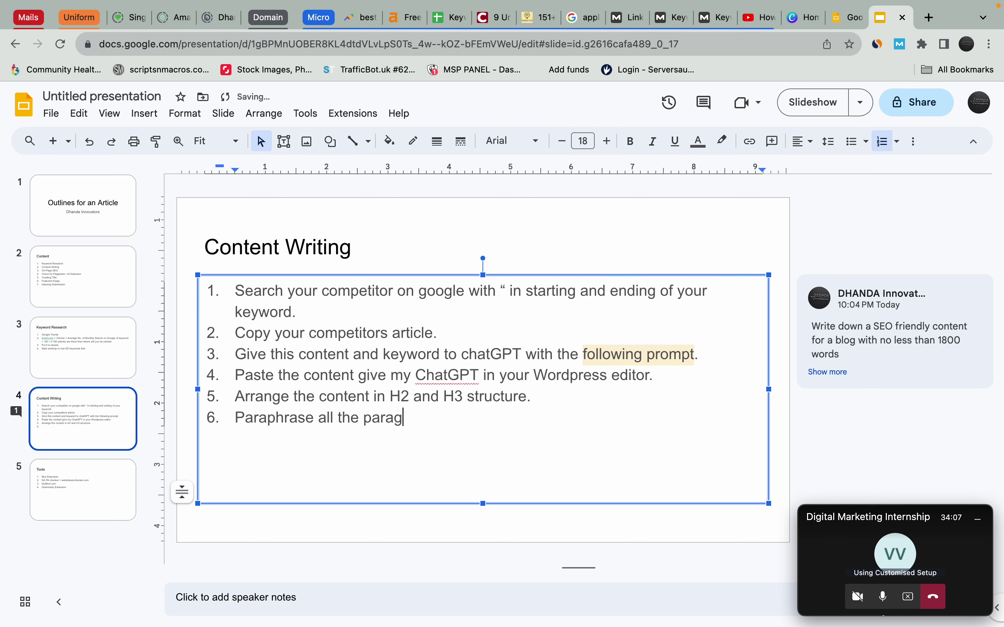
text(raphs using w)
key(BackSpace)
text(quillbot)
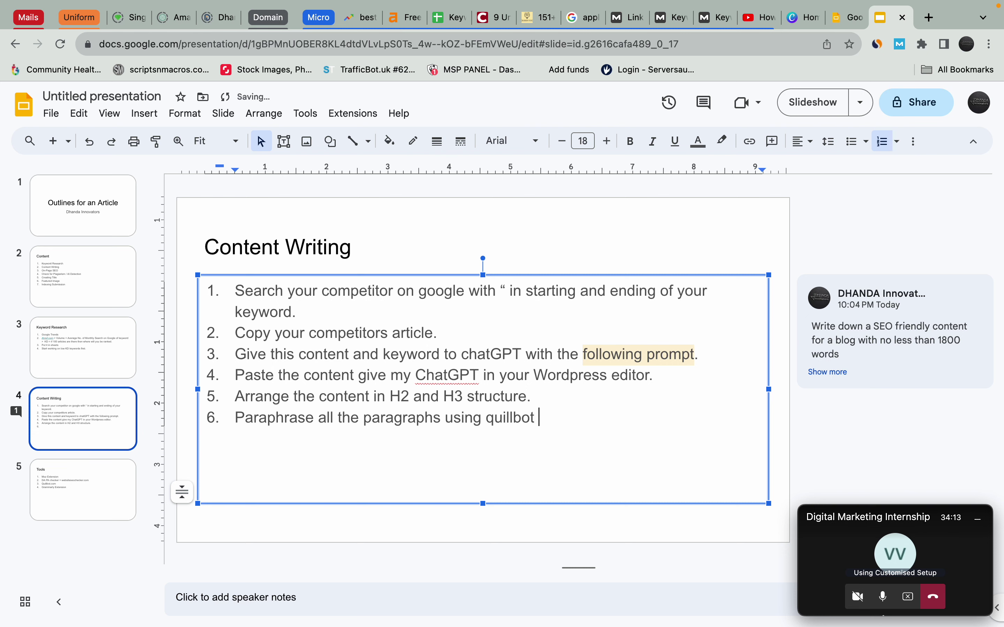
text( 1 by 1.)
key(Return)
- Return to the WordPress post and save it as a draft
key(super+Tab)
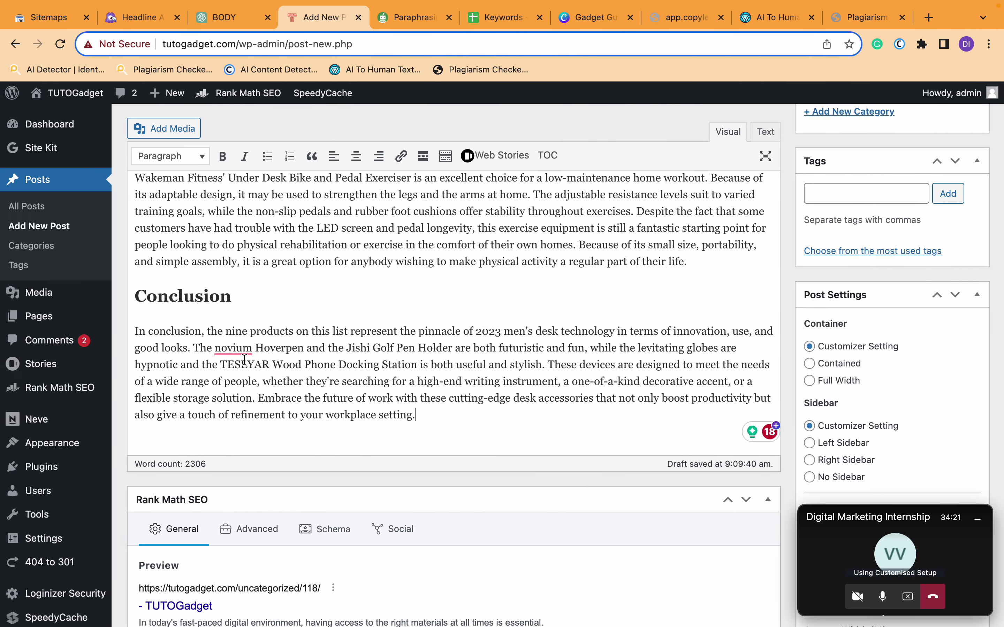
click(491, 498)
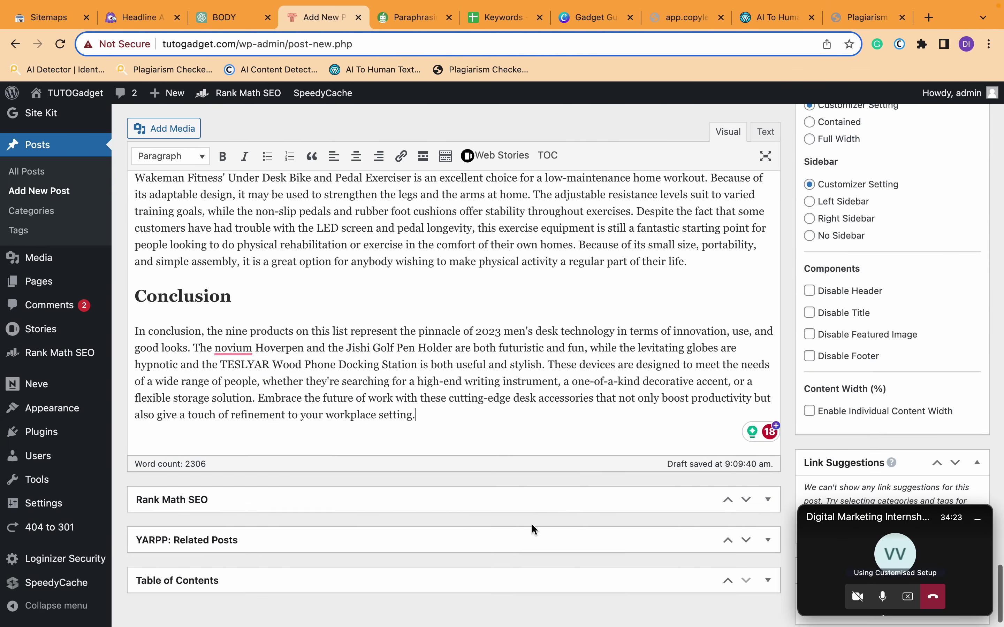
click(438, 497)
scroll(461, 477, up, 2)
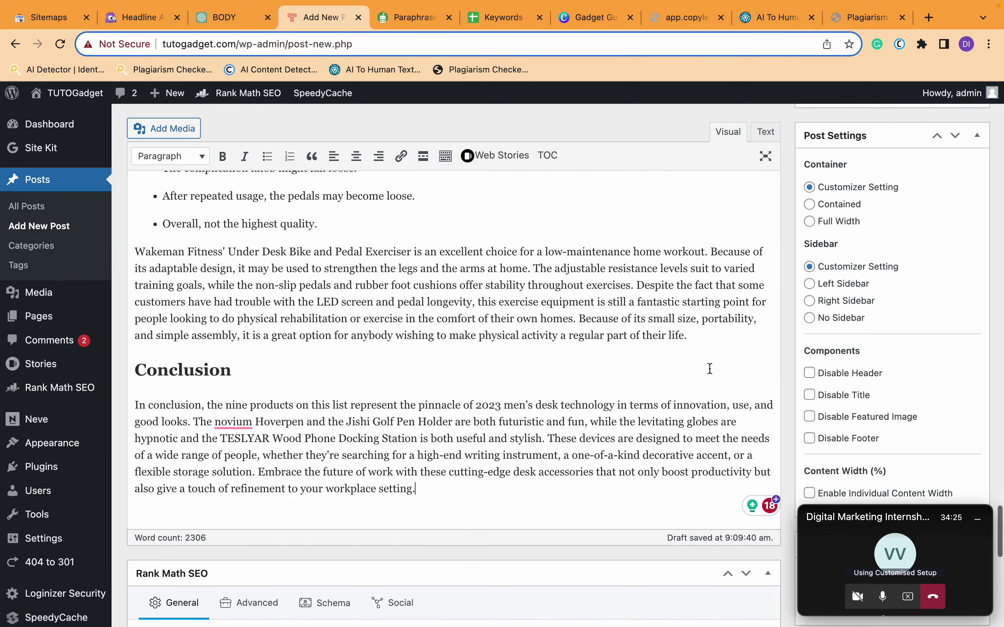
scroll(788, 291, up, 20)
click(826, 166)
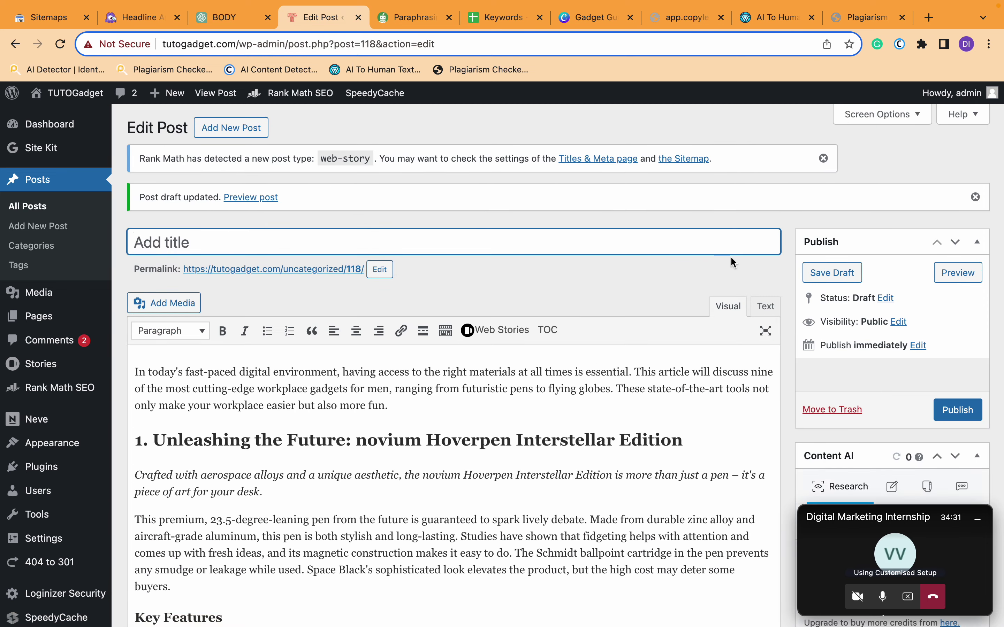
- Switch to the Google Slides presentation and remove the empty item 7 from the Content Writing list
key(ctrl+Right)
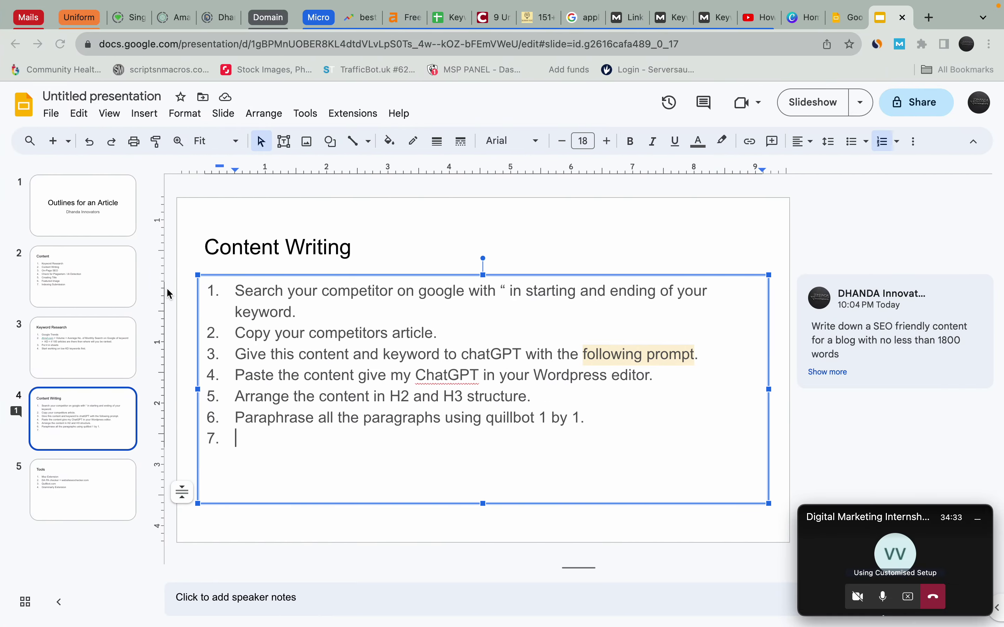
key(BackSpace)
key(BackSpace)
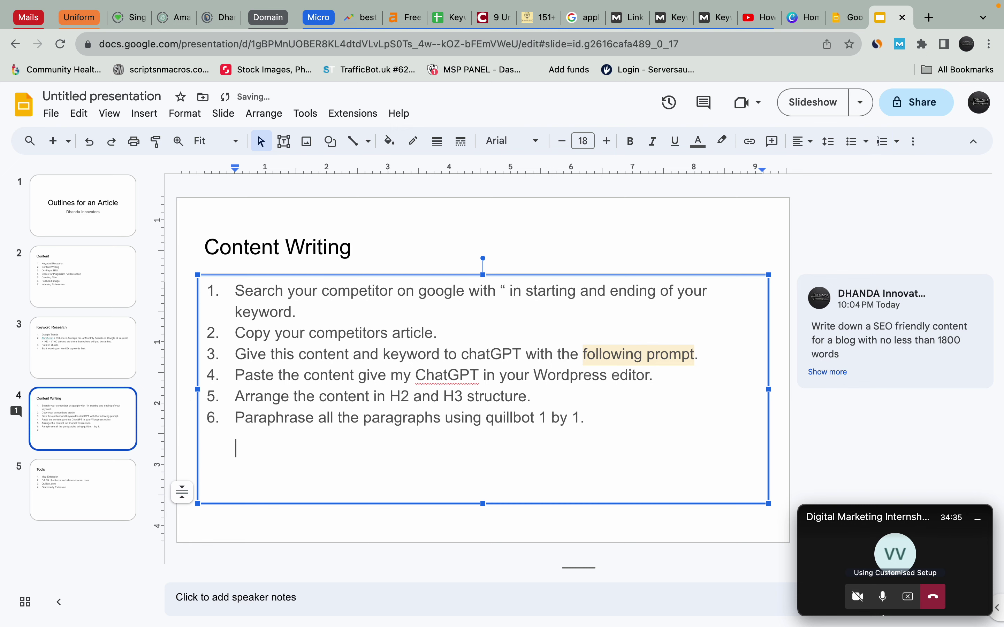
- Open the Content slide and highlight the "On-Page SEO" list item
click(65, 255)
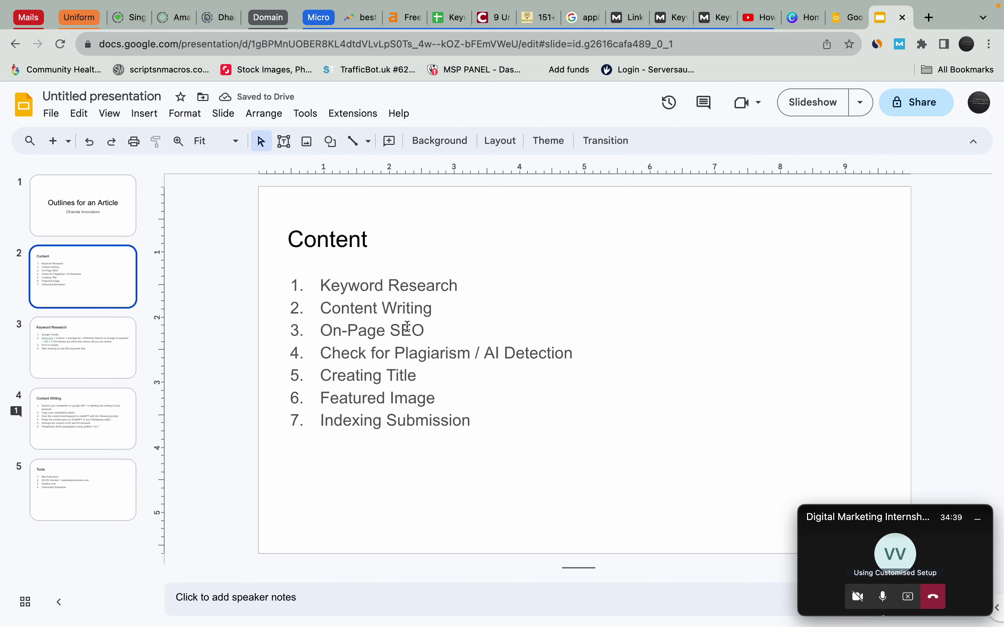
double_click(340, 343)
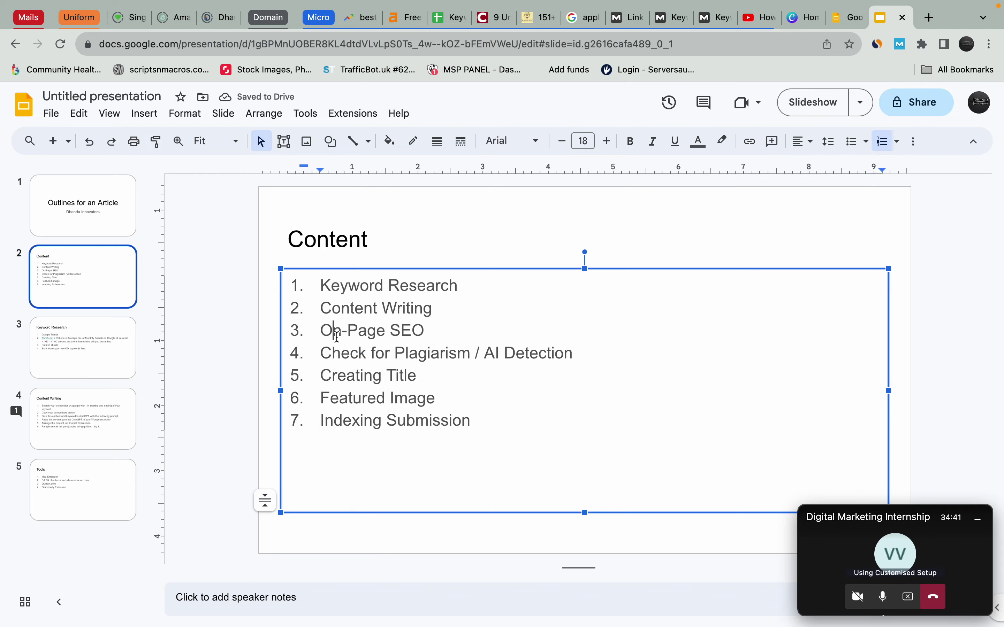
triple_click(336, 335)
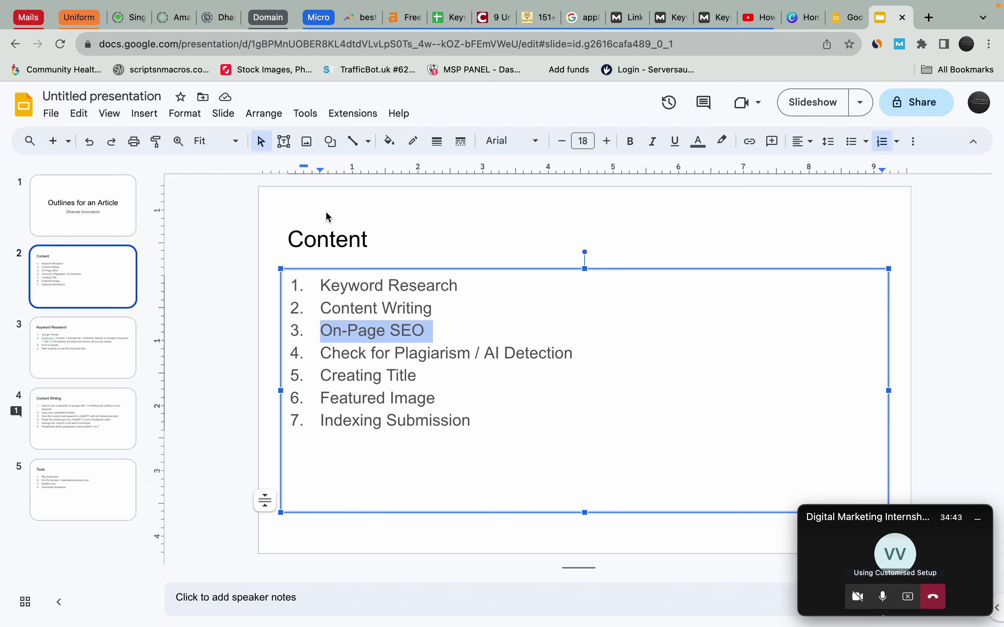
- Switch back to the WordPress post draft and open the Rank Math SEO Focus Keyword field for entry
key(super+grave)
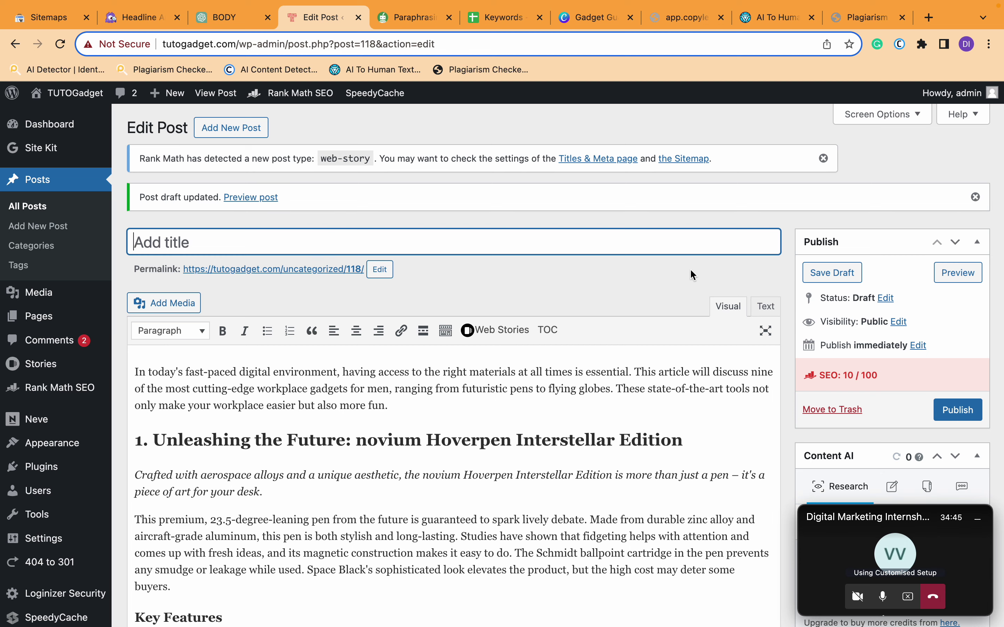
click(475, 23)
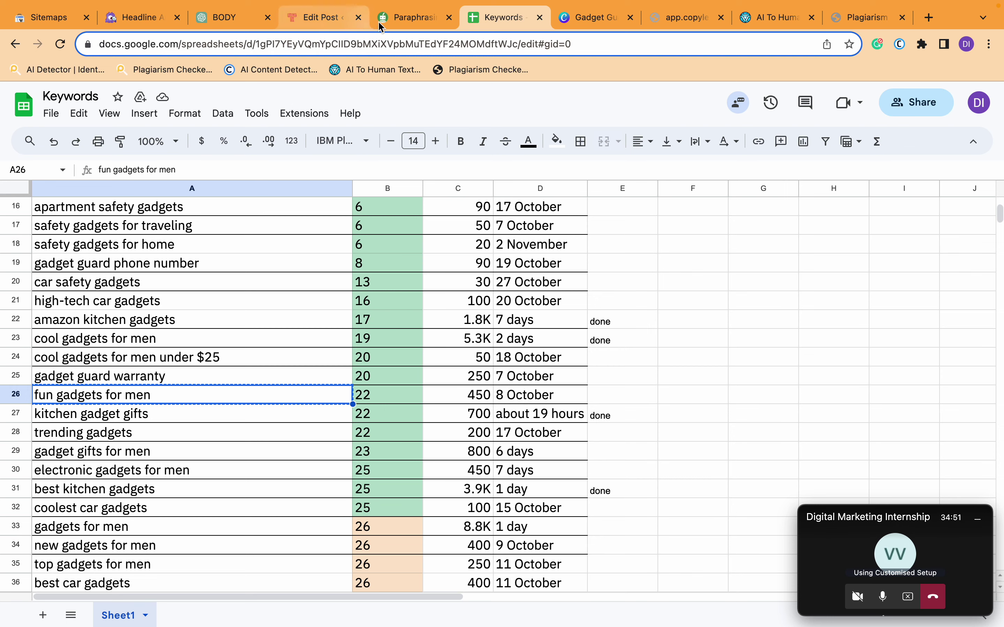
click(399, 19)
click(323, 19)
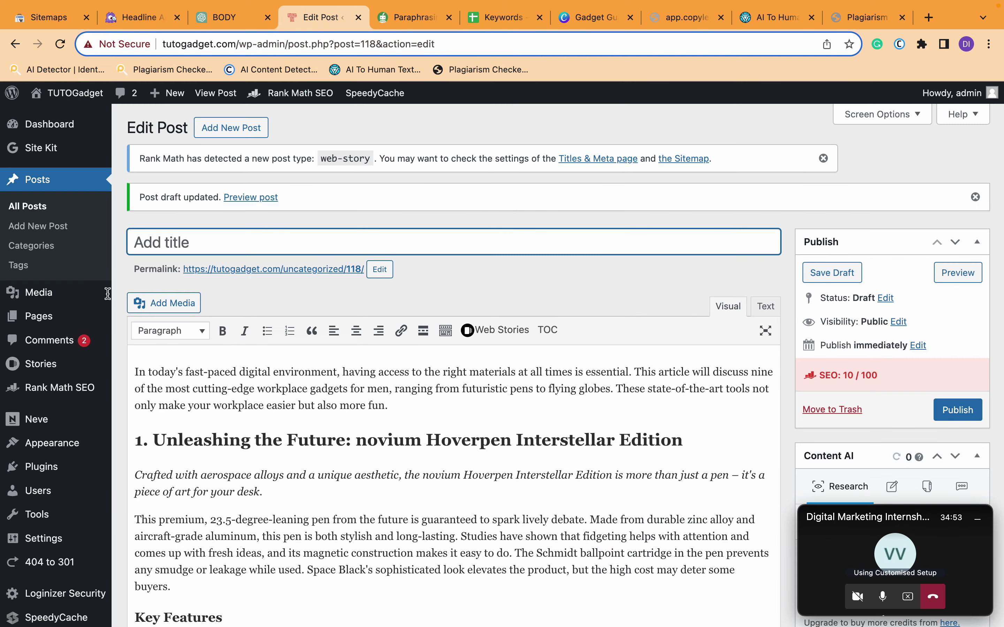
scroll(119, 419, down, 20)
scroll(119, 418, down, 15)
scroll(119, 419, up, 3)
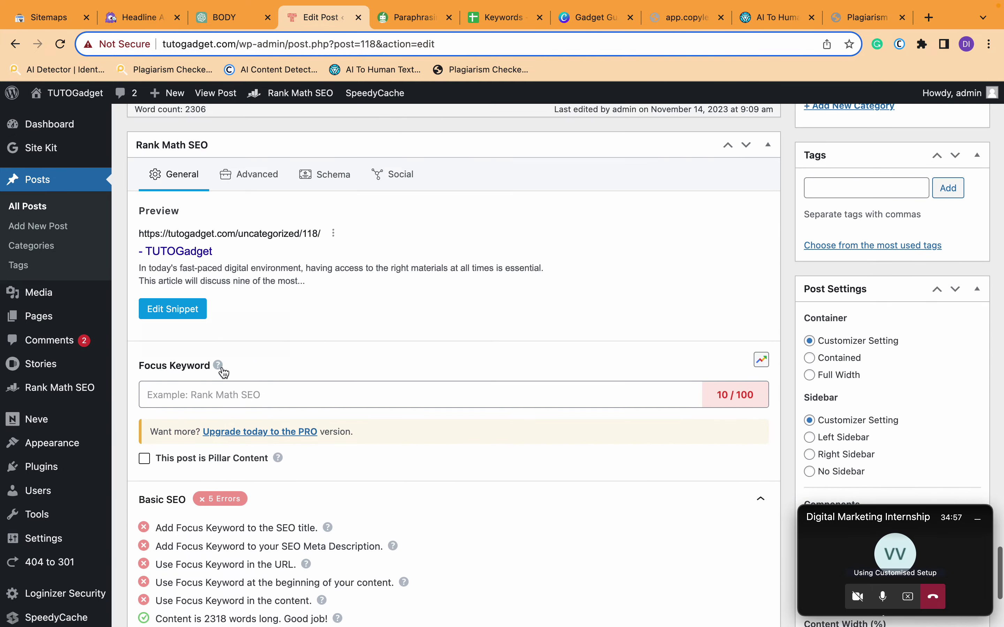
click(207, 397)
- Examine the end of the article and its word count beneath the editor
scroll(451, 337, up, 10)
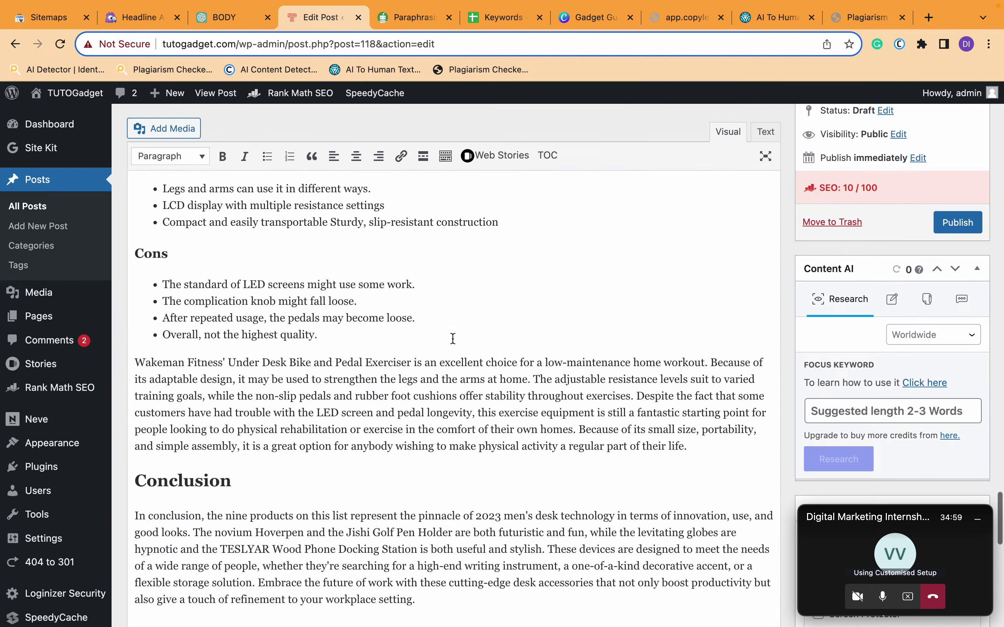
scroll(452, 338, down, 10)
scroll(454, 342, up, 3)
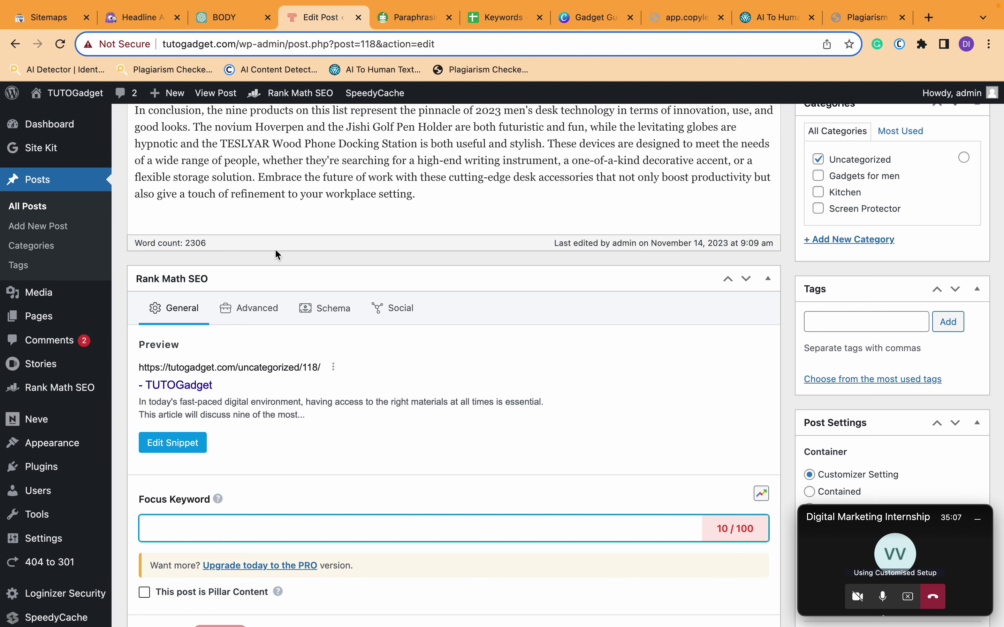
scroll(275, 248, up, 2)
scroll(187, 324, up, 5)
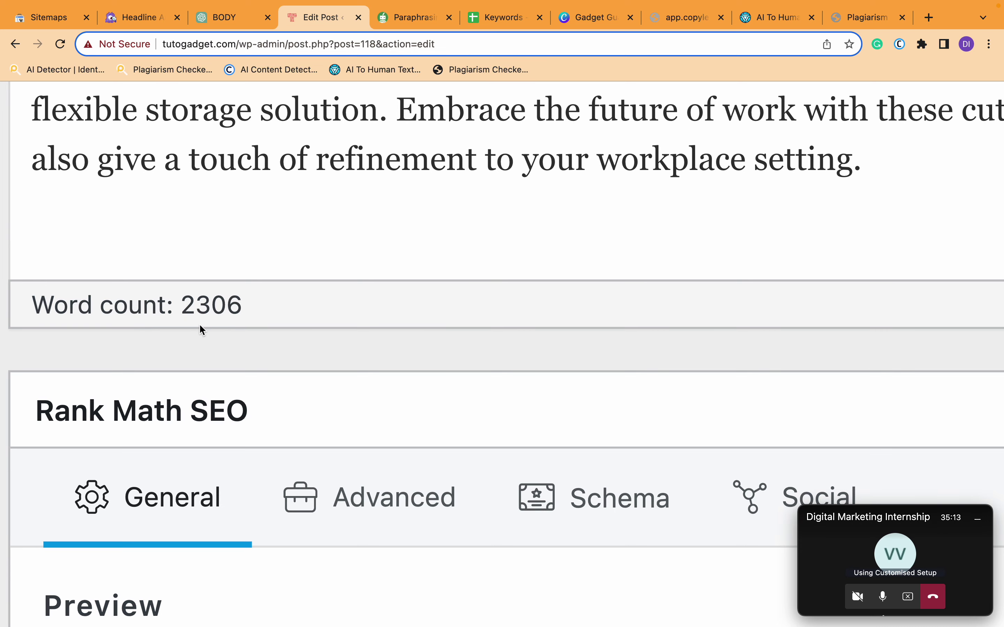
scroll(224, 306, down, 5)
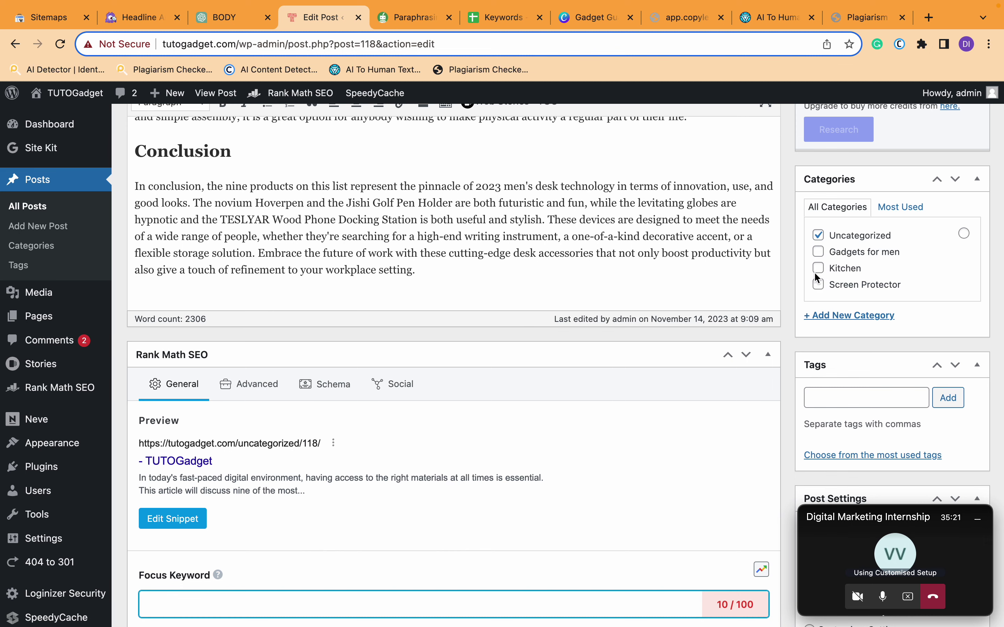
- Assign the post to the "Gadgets for men" category and remove it from "Uncategorized"
click(819, 252)
click(818, 236)
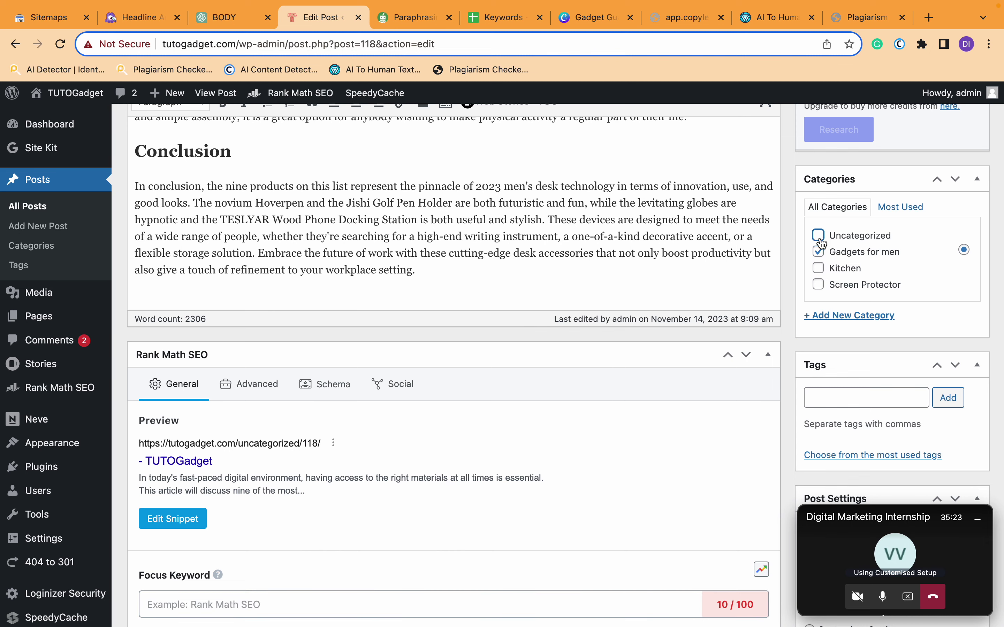
- Set the Rank Math SEO focus keyword to "fun gadgets for men"
scroll(523, 442, down, 5)
click(255, 388)
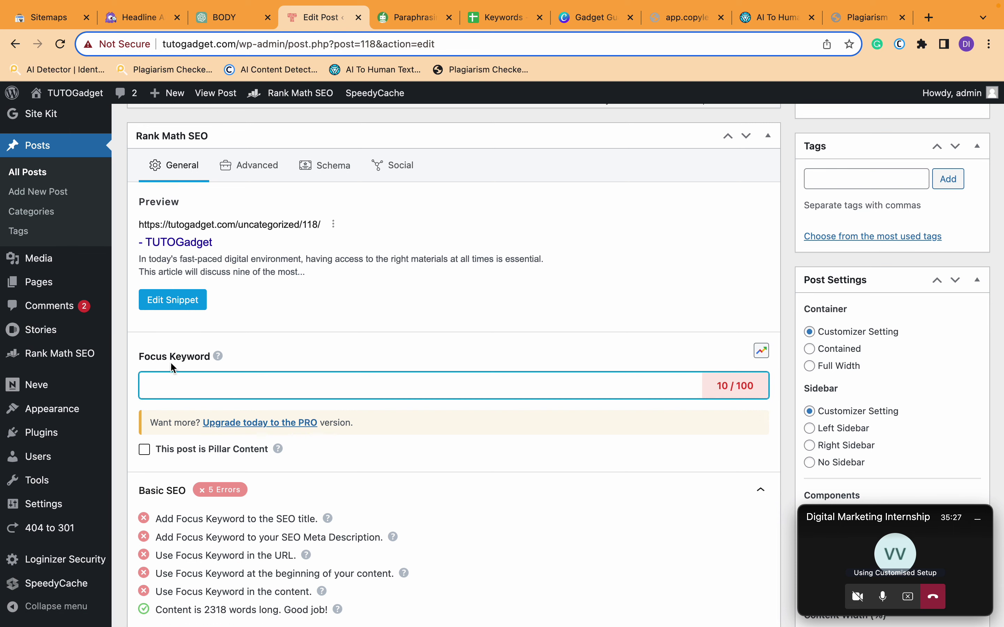
mouse_move(219, 365)
text(fun gadgets for men)
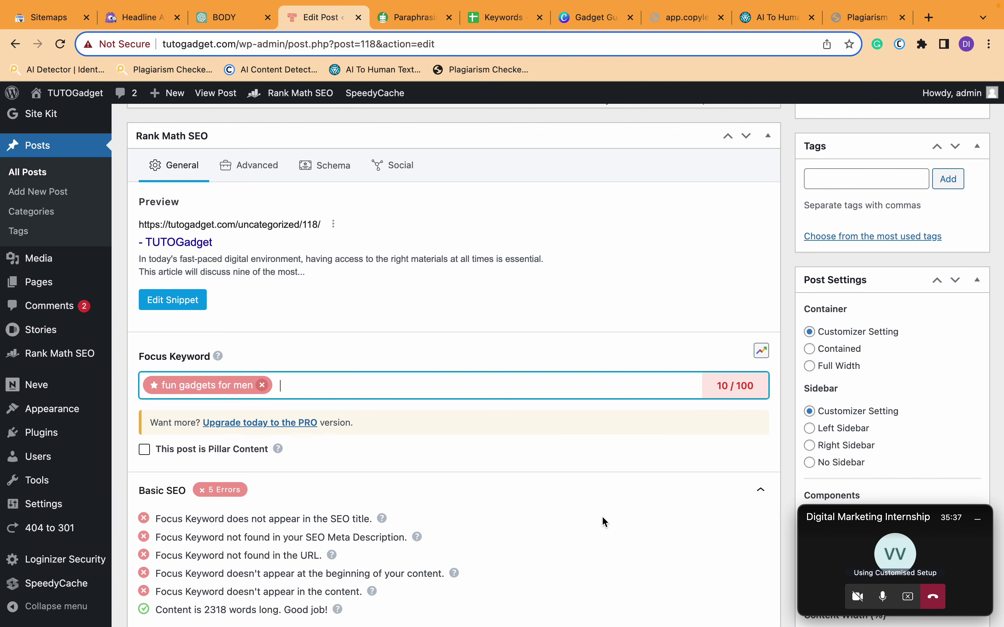
- Examine the Basic SEO checks on using the focus keyword at the beginning of the content and throughout it
scroll(602, 518, down, 3)
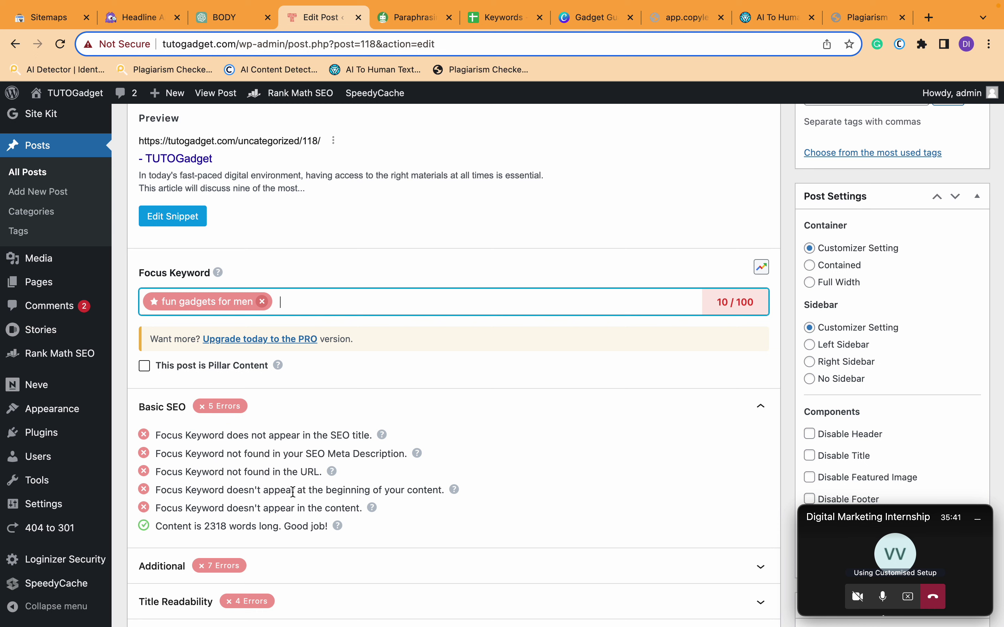
triple_click(270, 493)
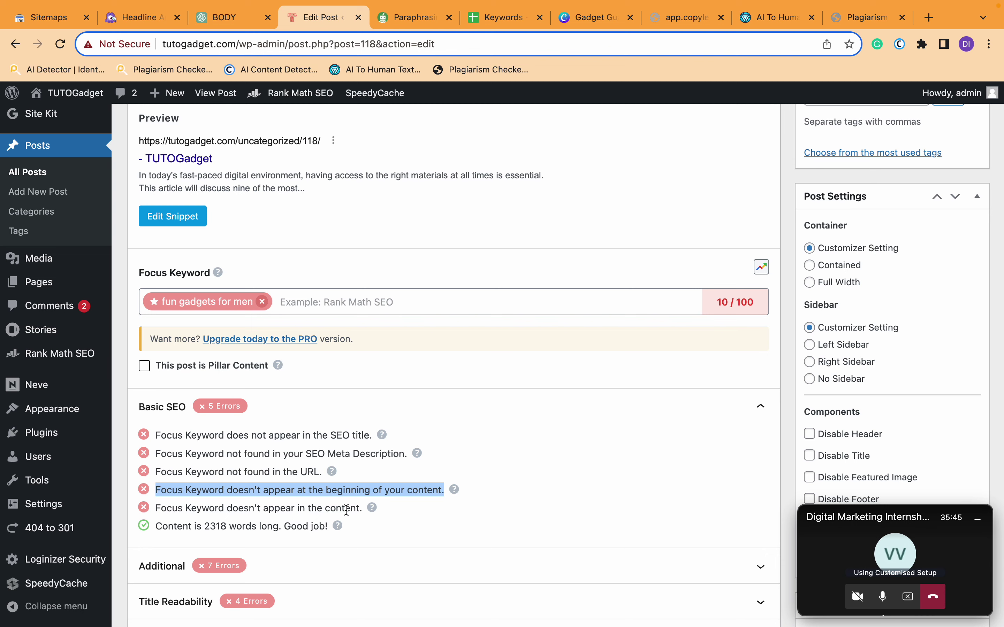
triple_click(197, 508)
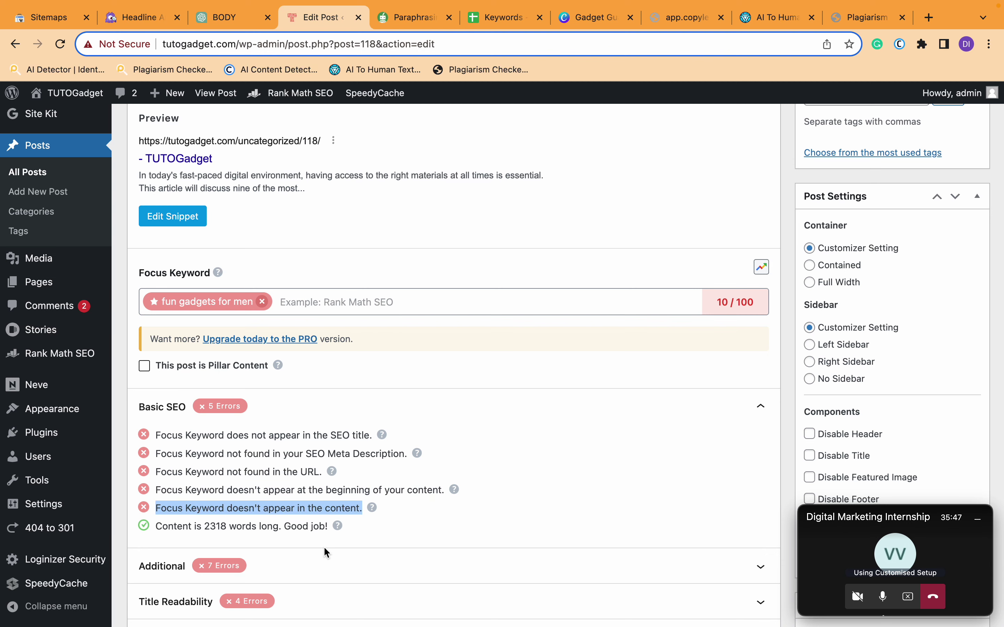
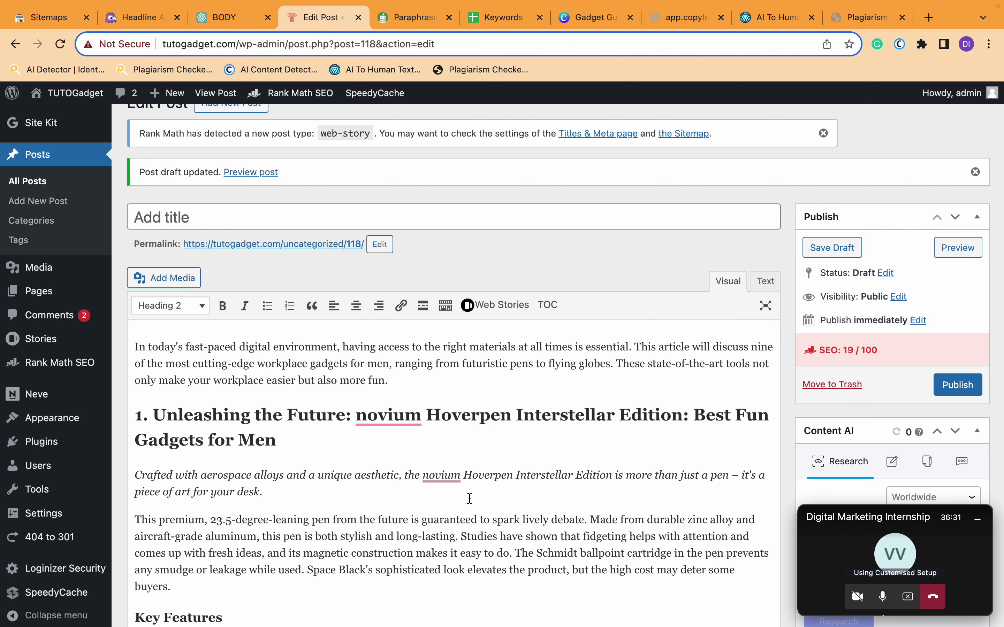
- Extend the Hoverpen section's "Key Features" heading with "which makes it Fun Gadgets for Men"
scroll(454, 498, down, 5)
click(266, 429)
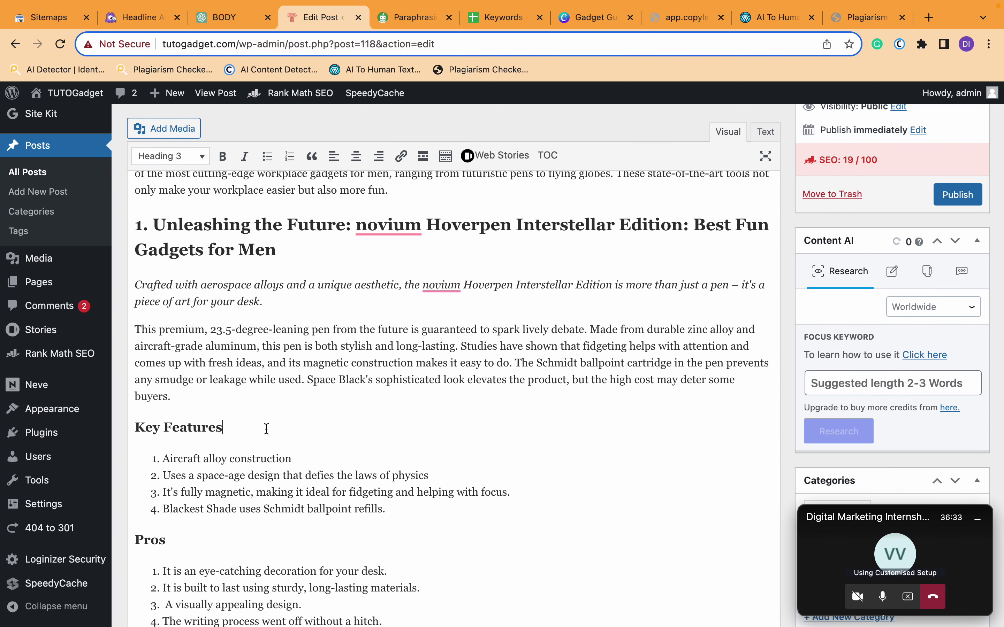
click(481, 360)
click(514, 352)
click(241, 431)
text(which makes it)
text(Fun Gadgets for Men)
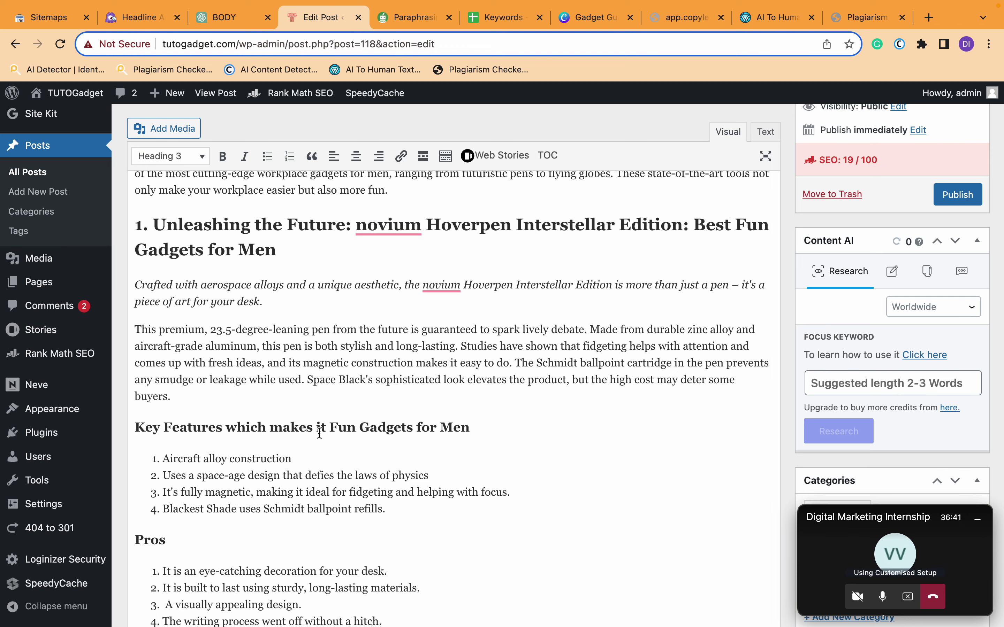
- Insert "which makes it Fun Gadgets for Men" after "comes up with fresh ideas" in the Hoverpen description paragraph
scroll(464, 475, down, 5)
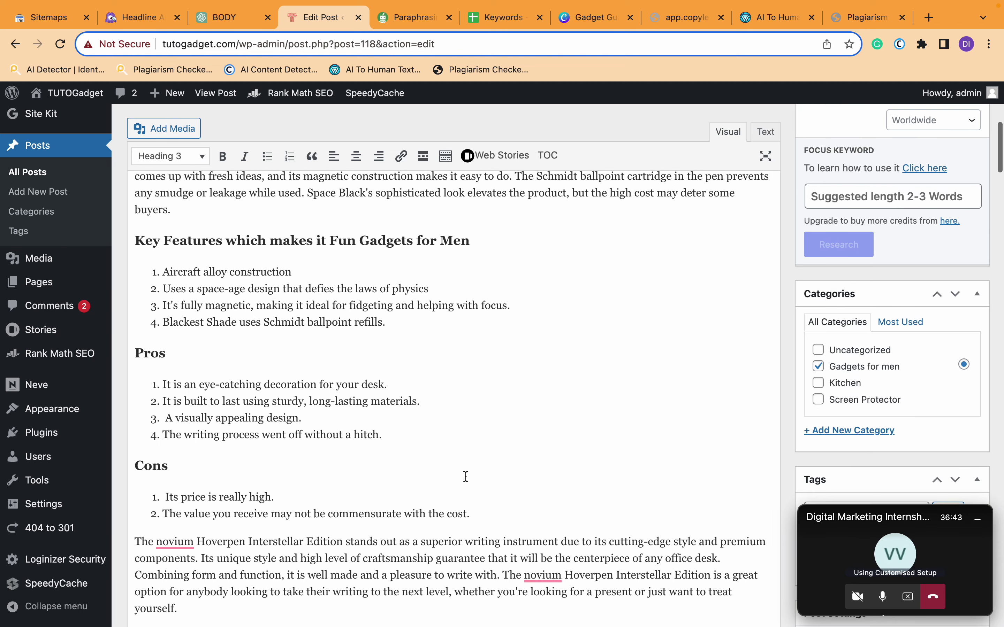
scroll(465, 477, up, 4)
click(593, 351)
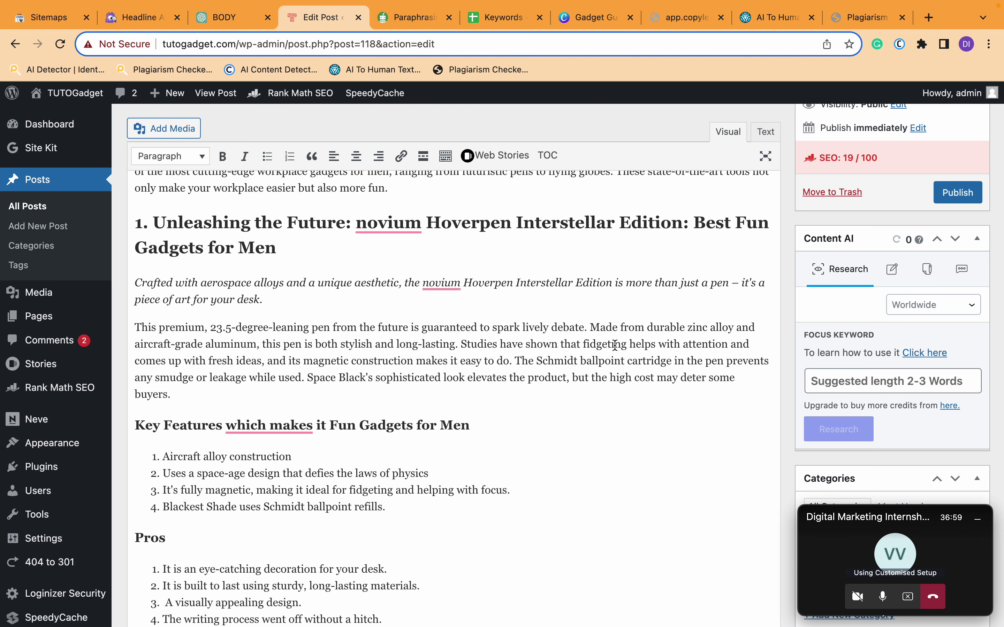
click(425, 348)
scroll(404, 360, down, 1)
click(319, 315)
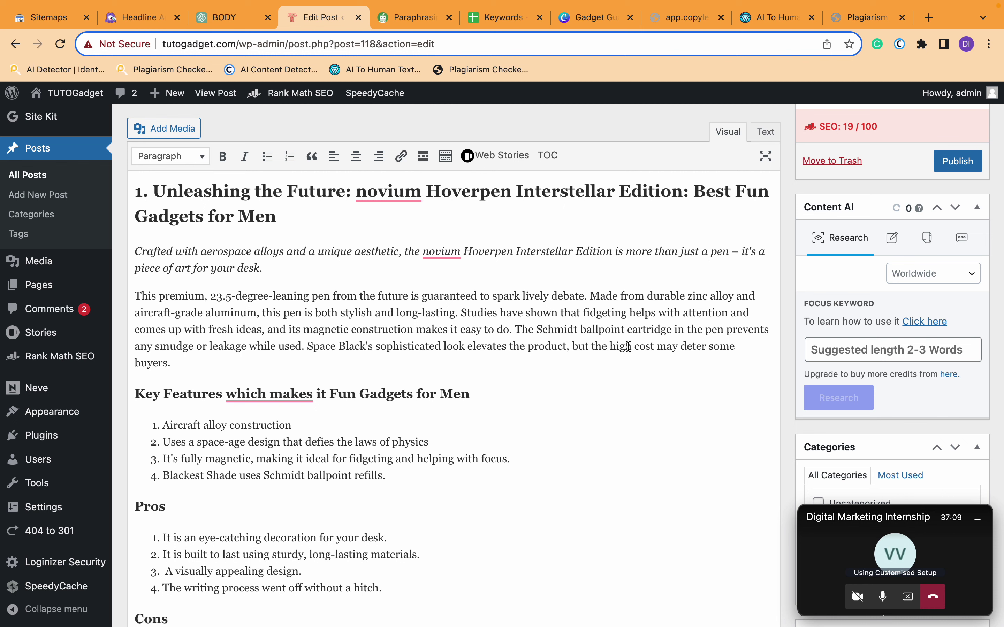
click(269, 368)
click(265, 332)
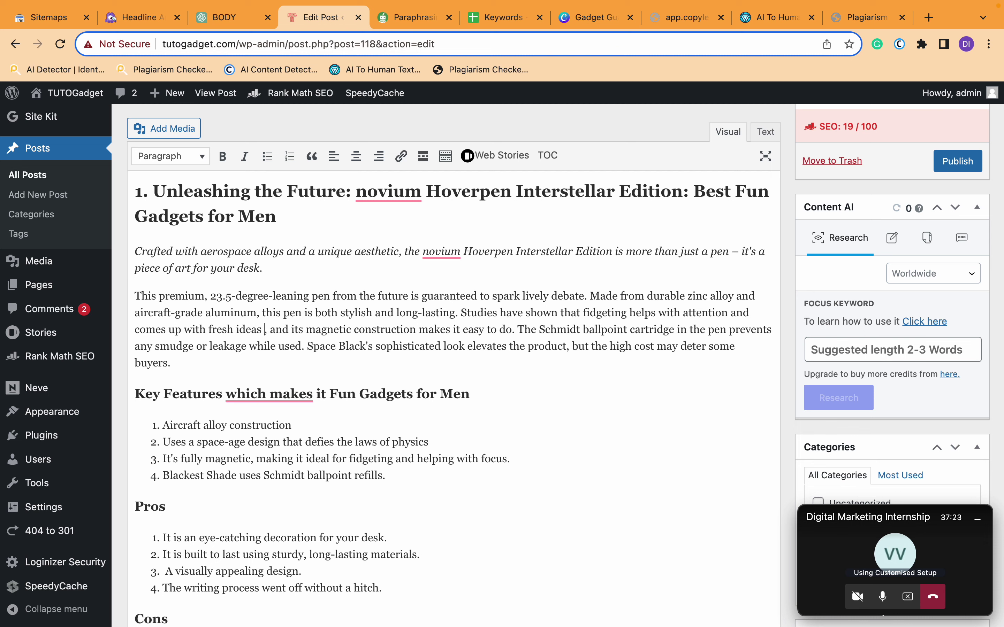
text(which mak)
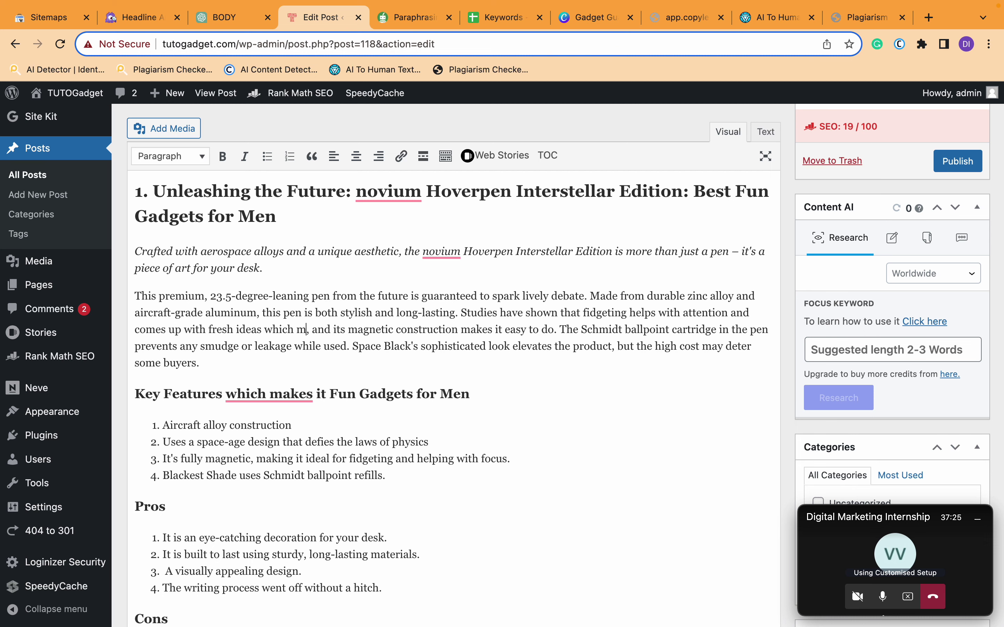
text(es it Fun Gadgets for Men)
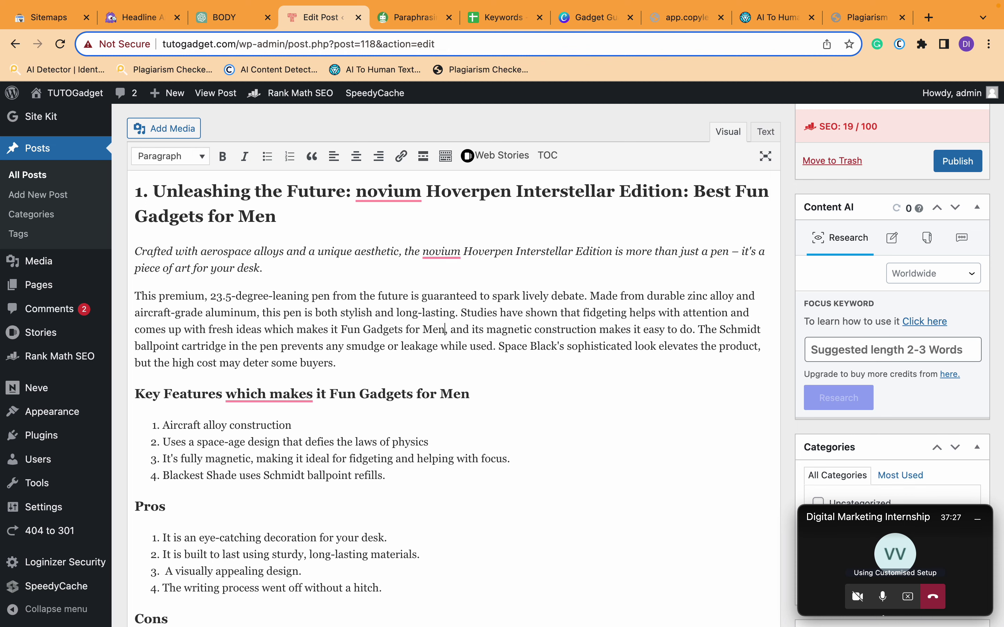
- Add "Fun Gadgets for Men" after "a pleasure to write with" in the Hoverpen section's closing paragraph
scroll(474, 429, down, 8)
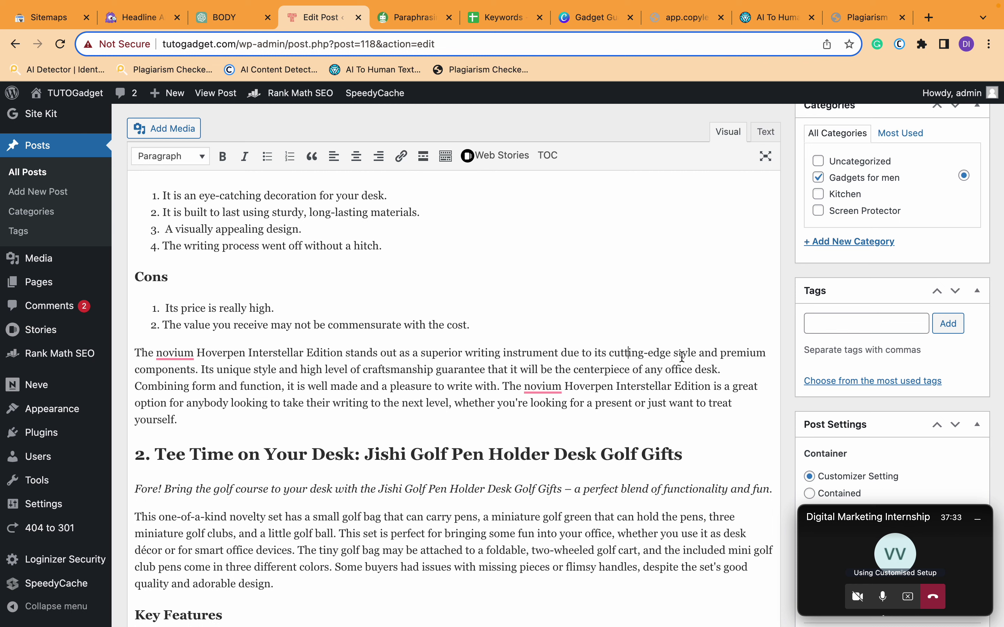
click(291, 367)
drag(202, 369, 360, 370)
click(349, 371)
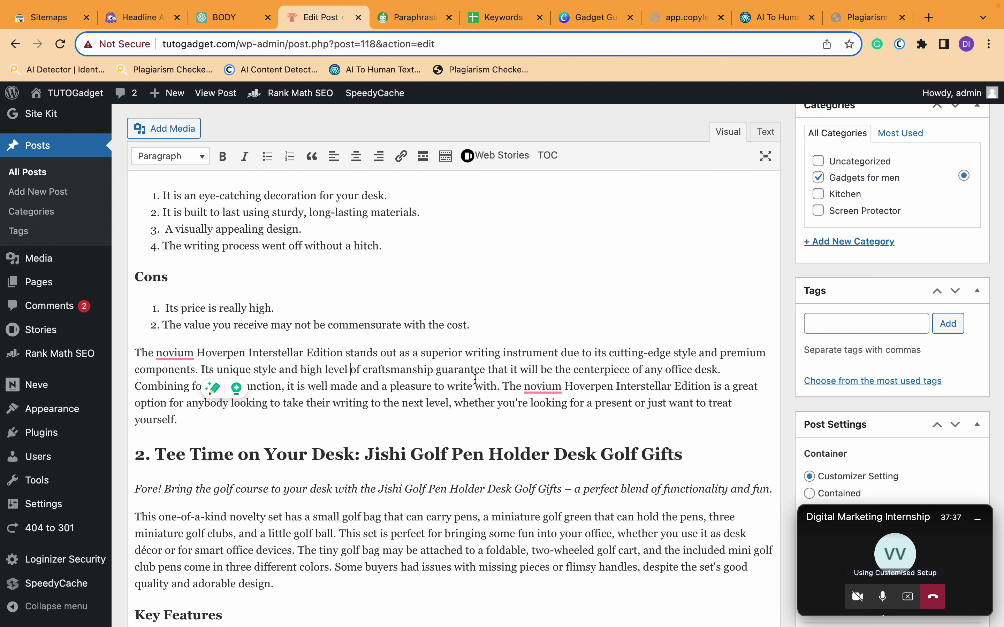
double_click(705, 368)
drag(704, 367, 201, 370)
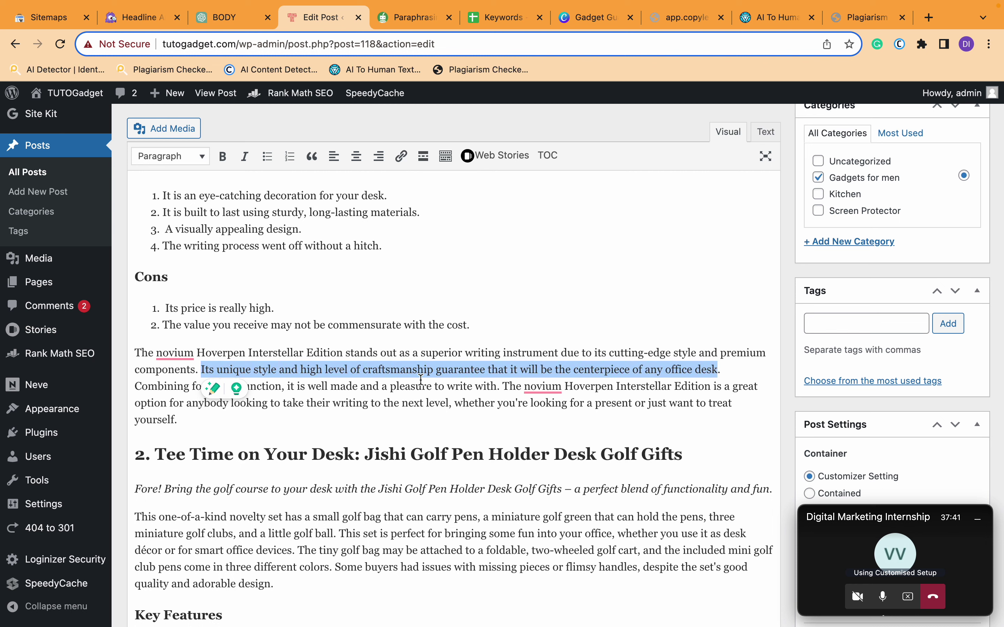
click(439, 386)
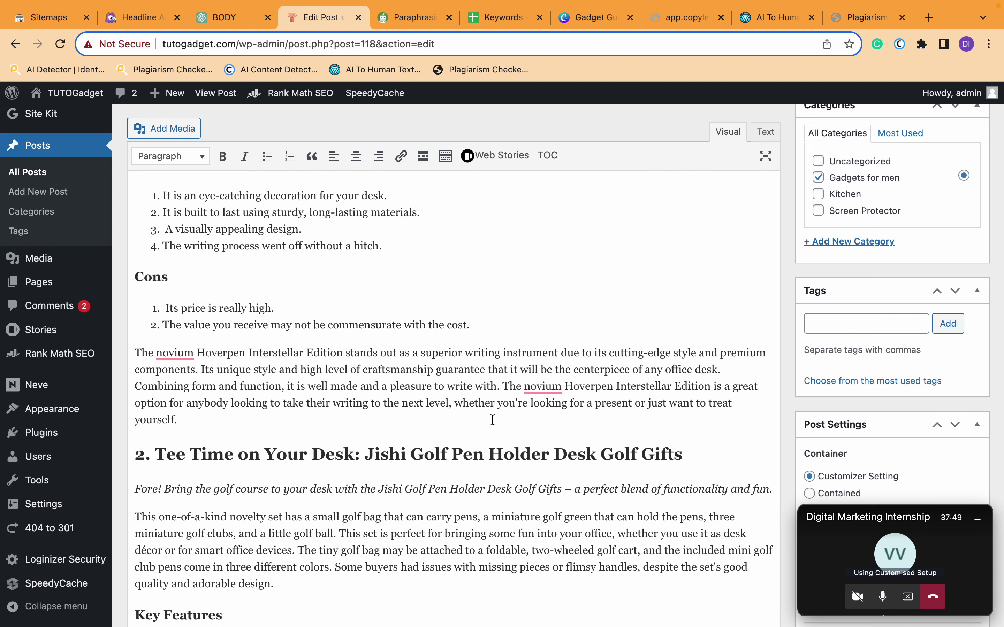
text(Fun Gadgets for Men)
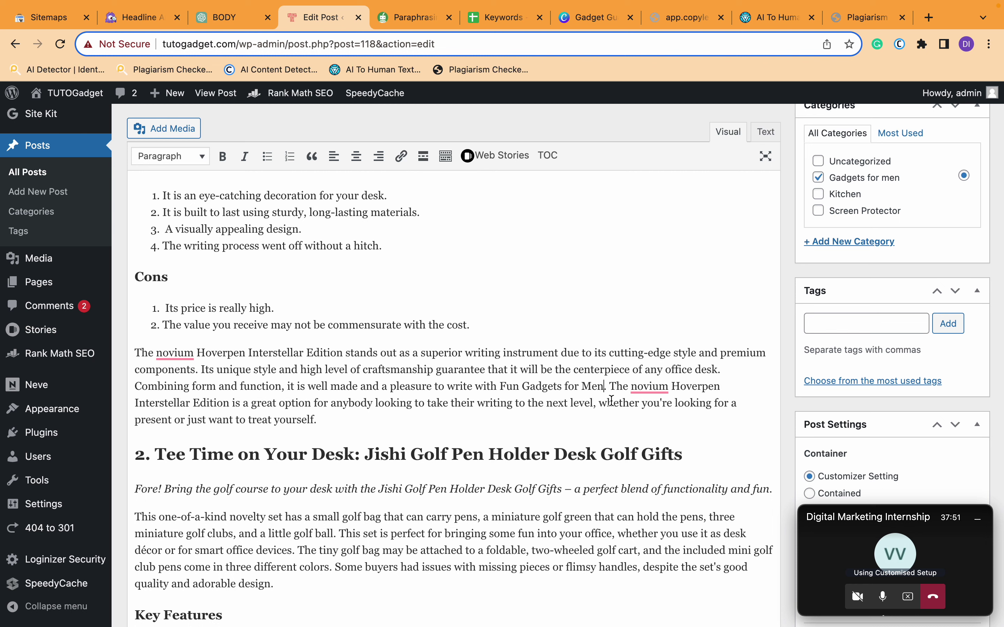
- Extend the "Key Features" heading of the Jishi Golf Pen Holder section with "for its being Fun Gadgets for Men"
scroll(615, 405, down, 5)
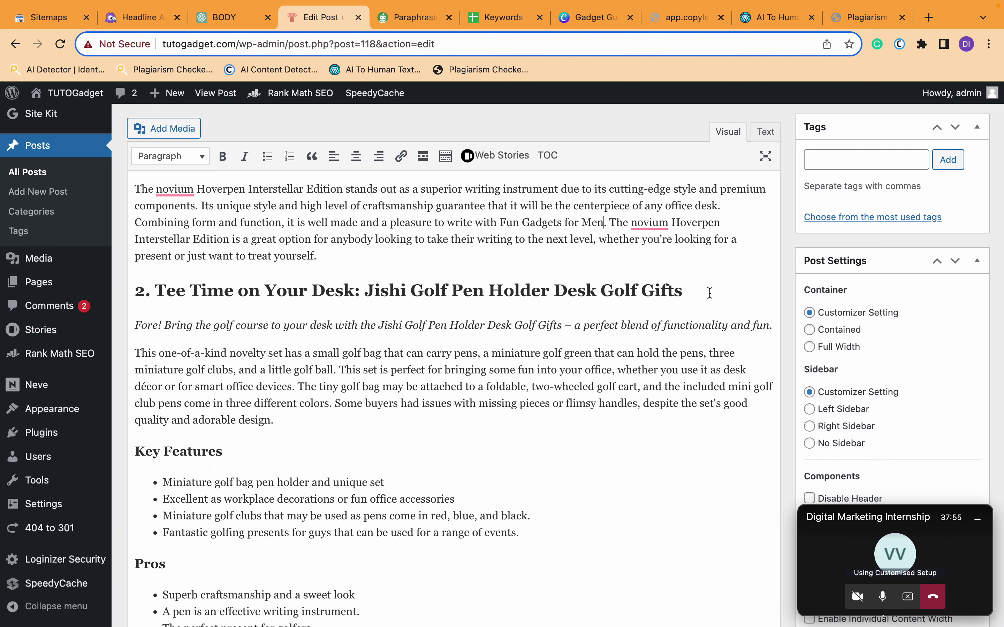
click(282, 456)
text(for its be)
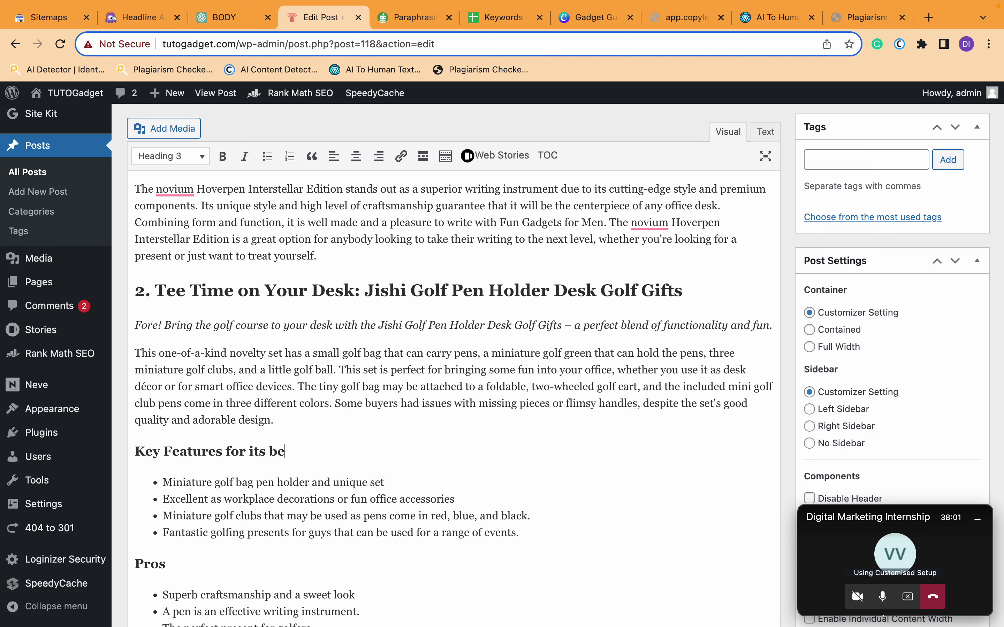
text(ing Fun Gadgets for Men)
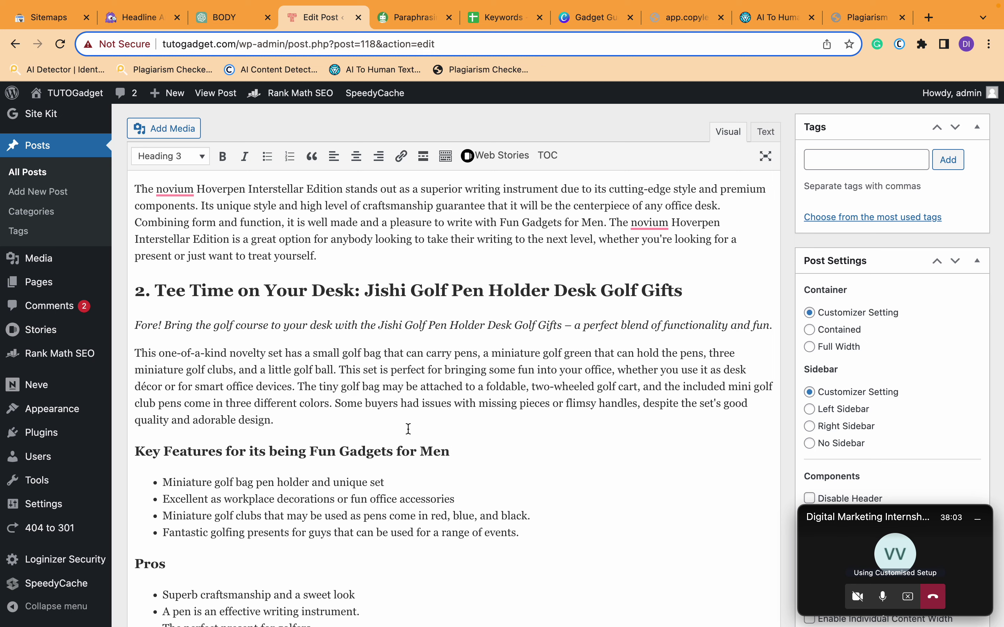
- Insert "so that it falls under the category of Fun Gadgets for Men" after "three different colors" in the golf pen holder description
click(373, 370)
click(598, 383)
click(701, 384)
click(362, 402)
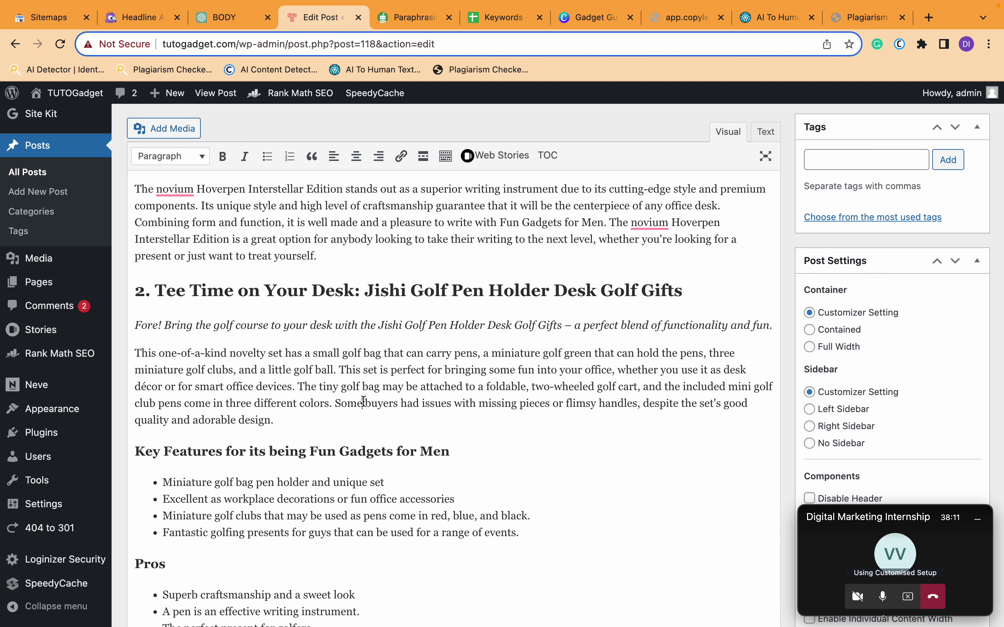
click(330, 403)
text(so that it falls )
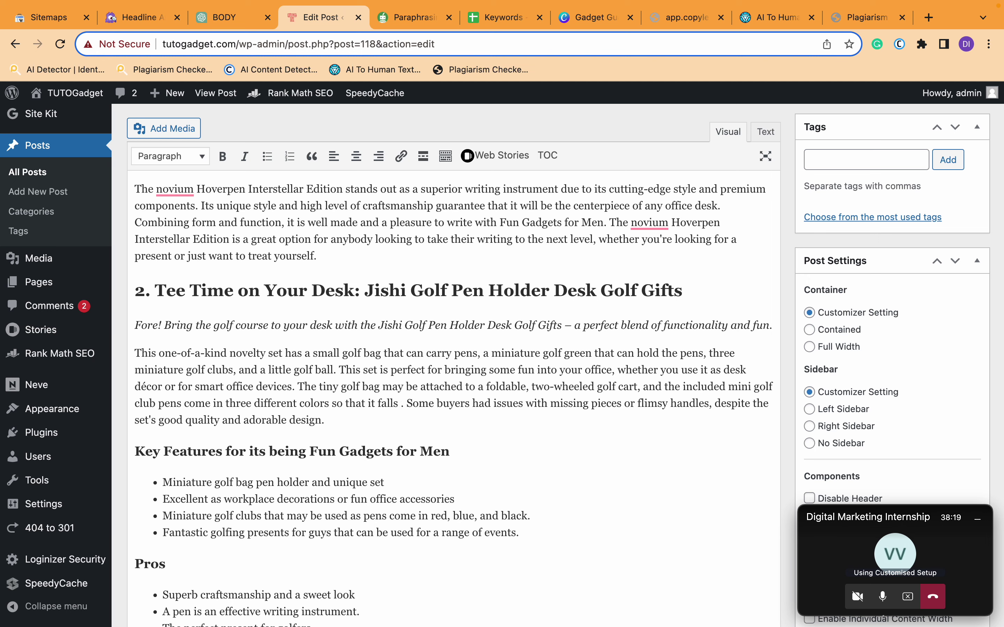
text(under the ca)
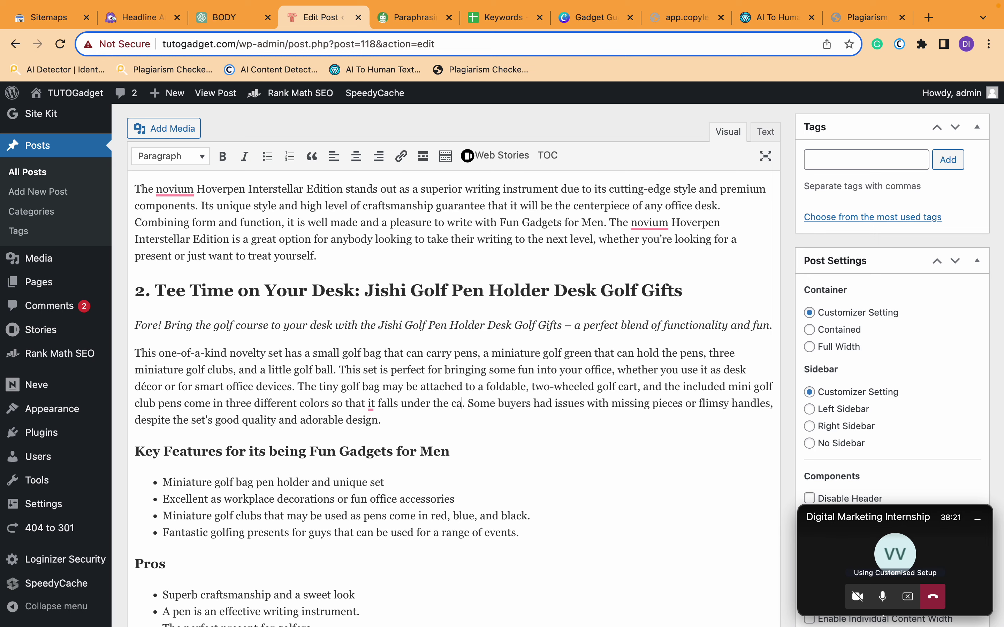
text(tegory of Fun Gadgets for Men)
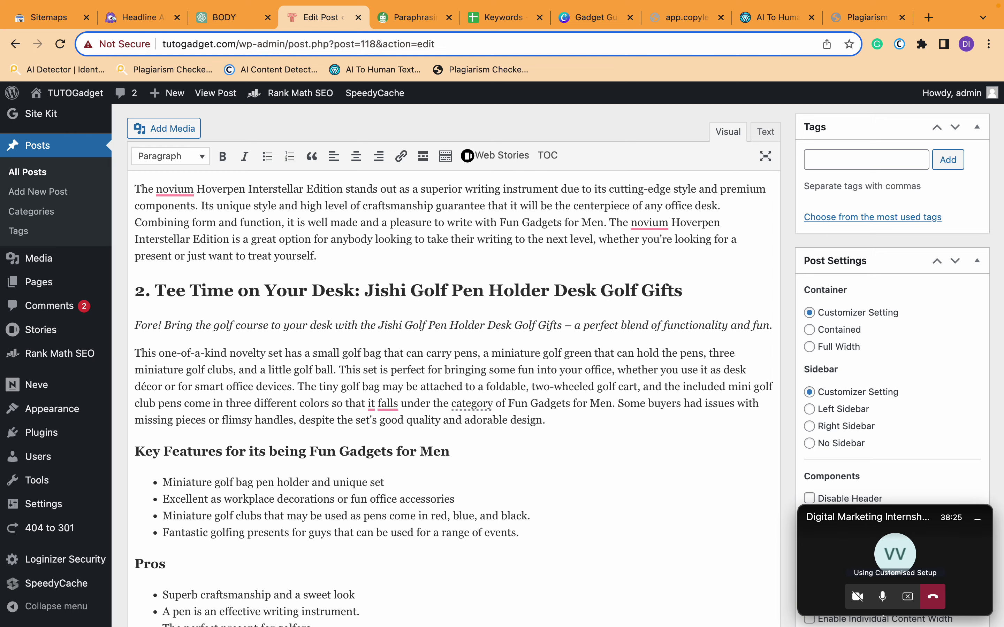
- Change "falls" to "fall" in the phrase added to the golf pen holder description
scroll(332, 405, down, 8)
scroll(331, 406, up, 5)
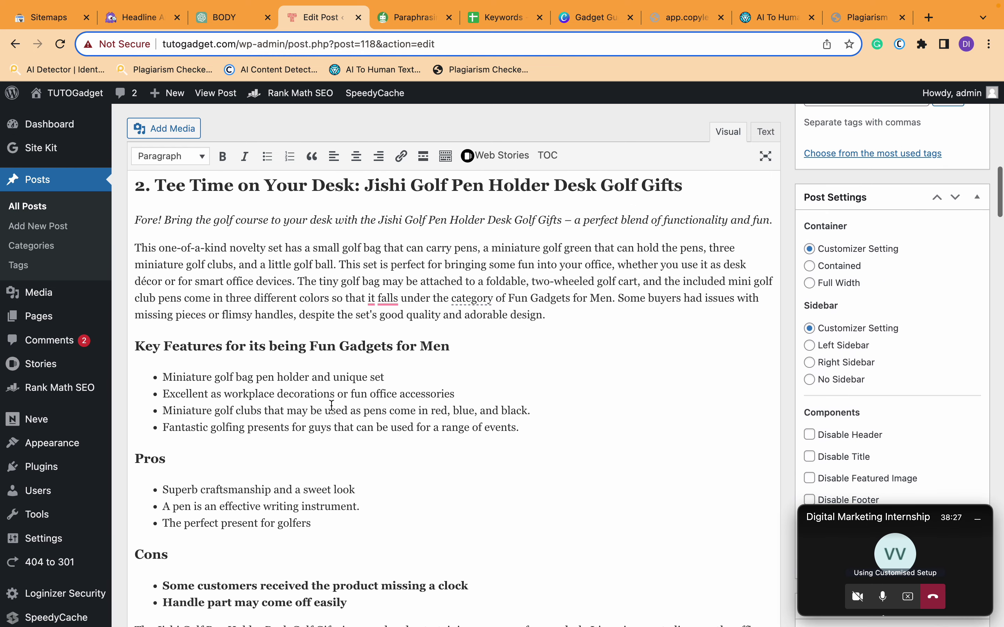
mouse_move(385, 301)
click(388, 341)
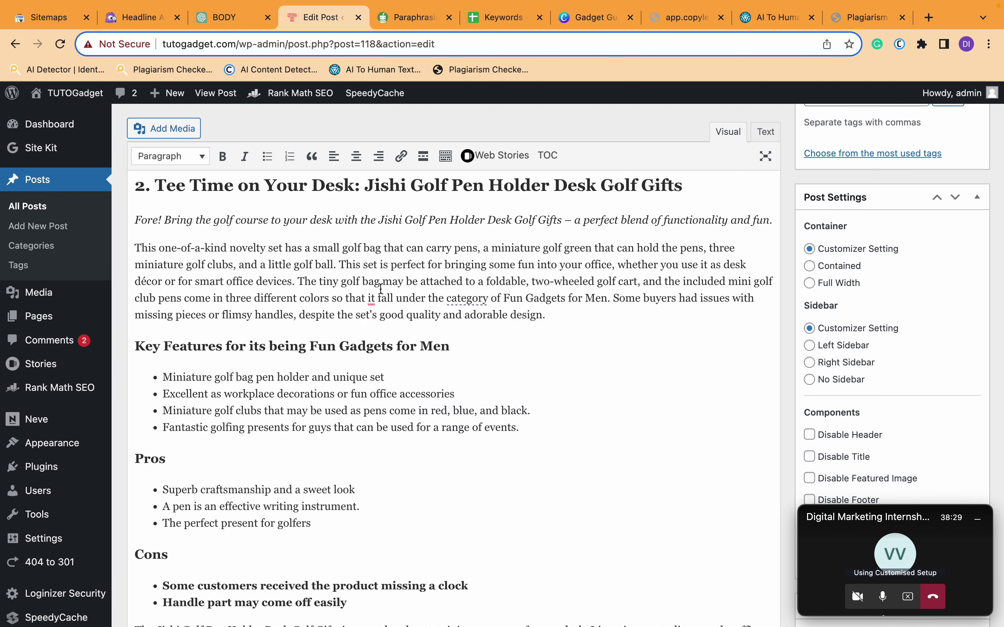
- Copy the two bold Cons bullets in the Jishi Golf Pen Holder section
scroll(490, 507, down, 5)
scroll(491, 507, up, 1)
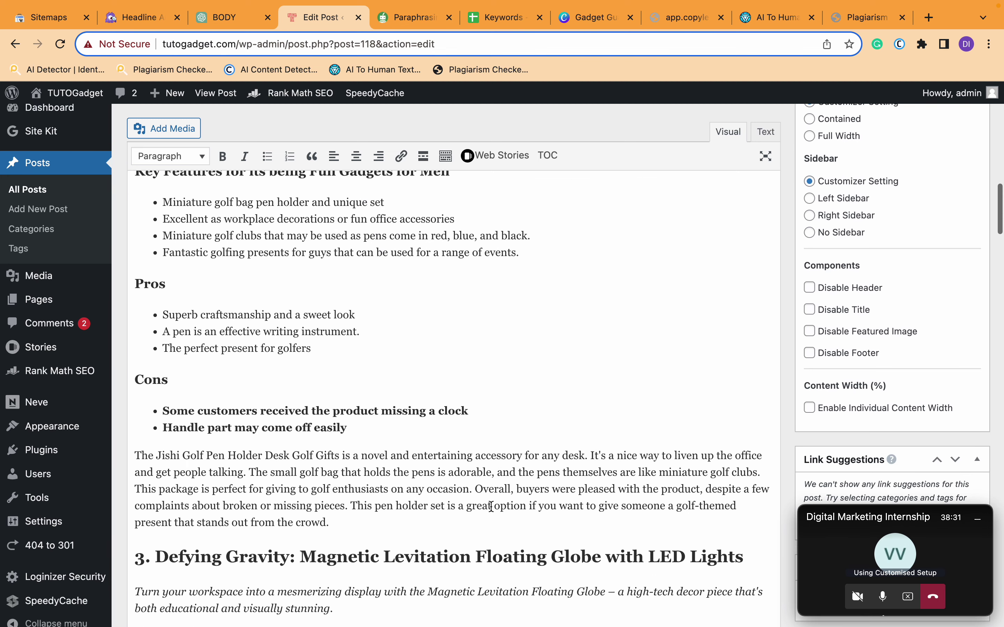
drag(362, 434, 155, 411)
key(super+c)
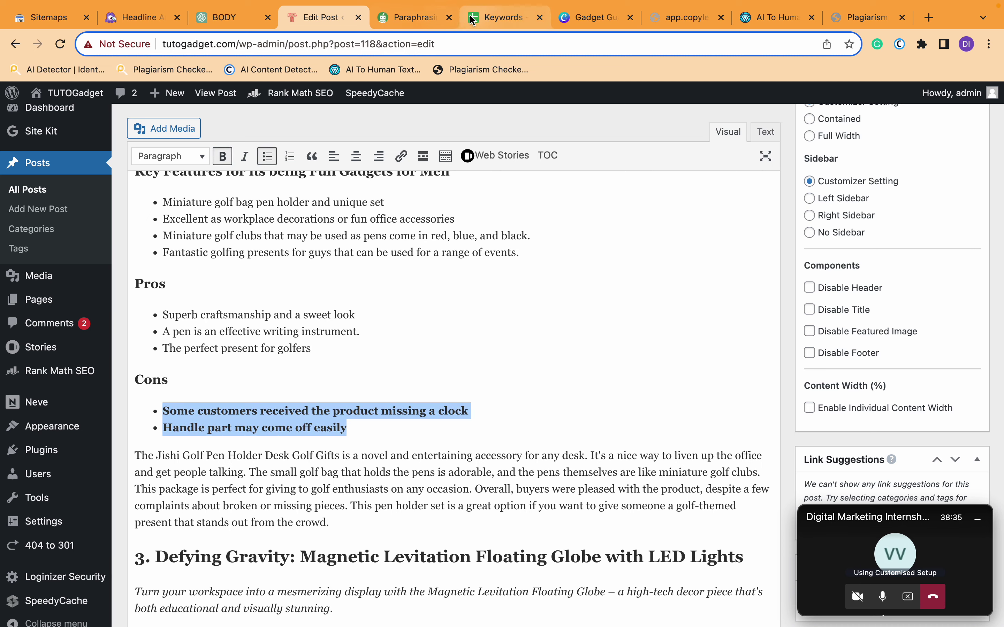
- Switch to QuillBot, replace the paraphraser's source text with the two copied Cons bullets and rephrase them
click(415, 17)
scroll(279, 256, up, 15)
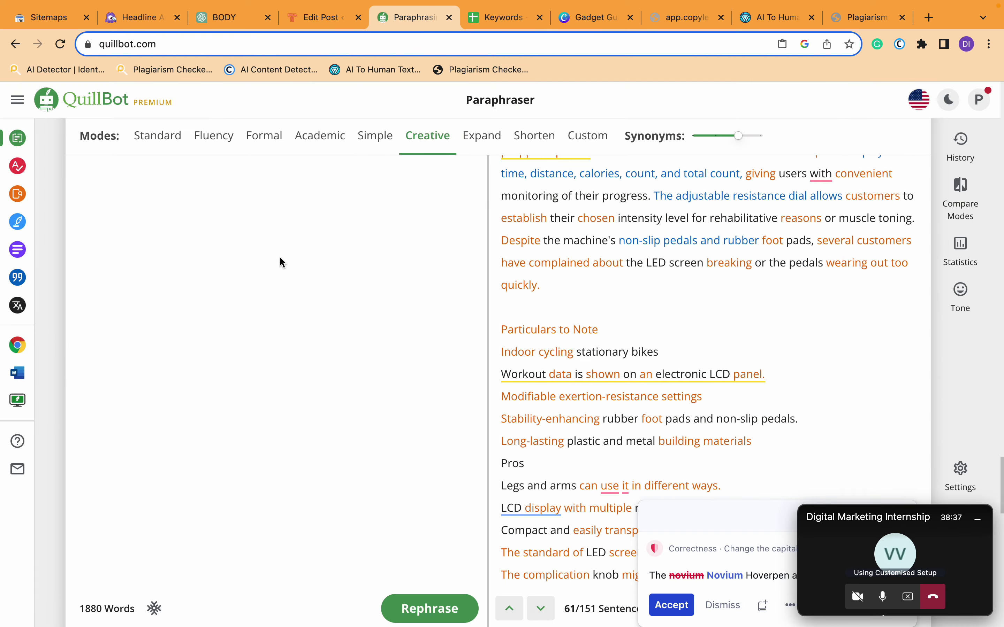
scroll(279, 311, up, 10)
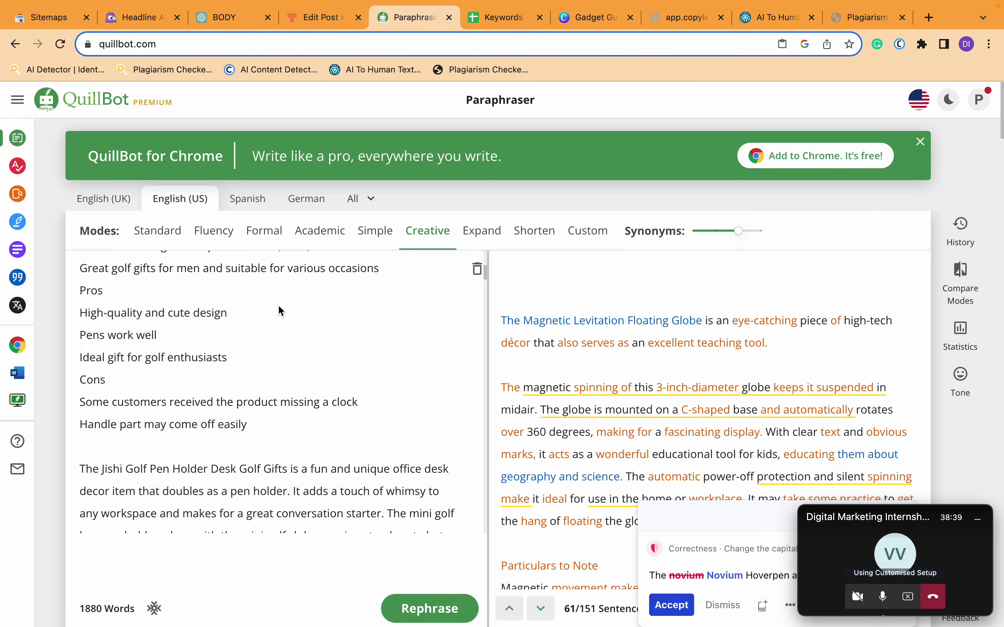
key(super+a)
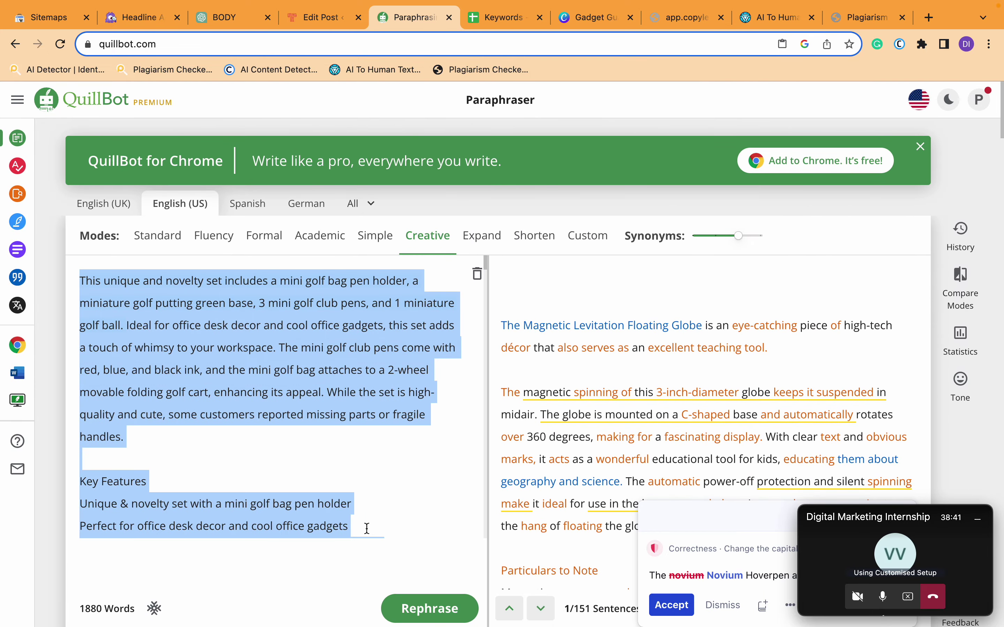
key(super+v)
click(427, 608)
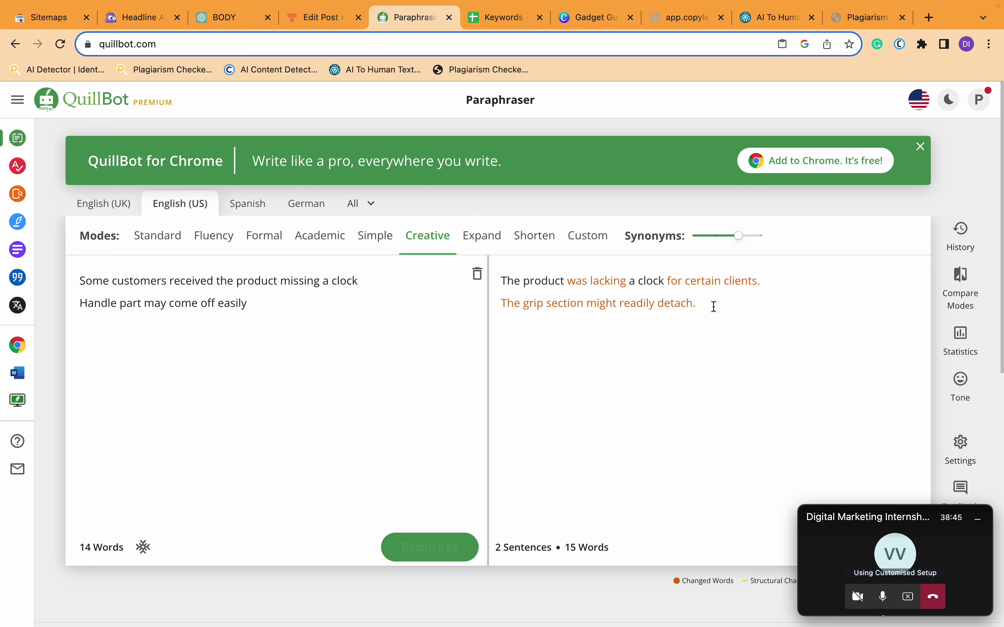
- Copy the paraphrased sentences from QuillBot and replace the two Cons bullets in the Jishi Golf Pen Holder section of the post with them
drag(713, 310, 491, 283)
key(cmd+c)
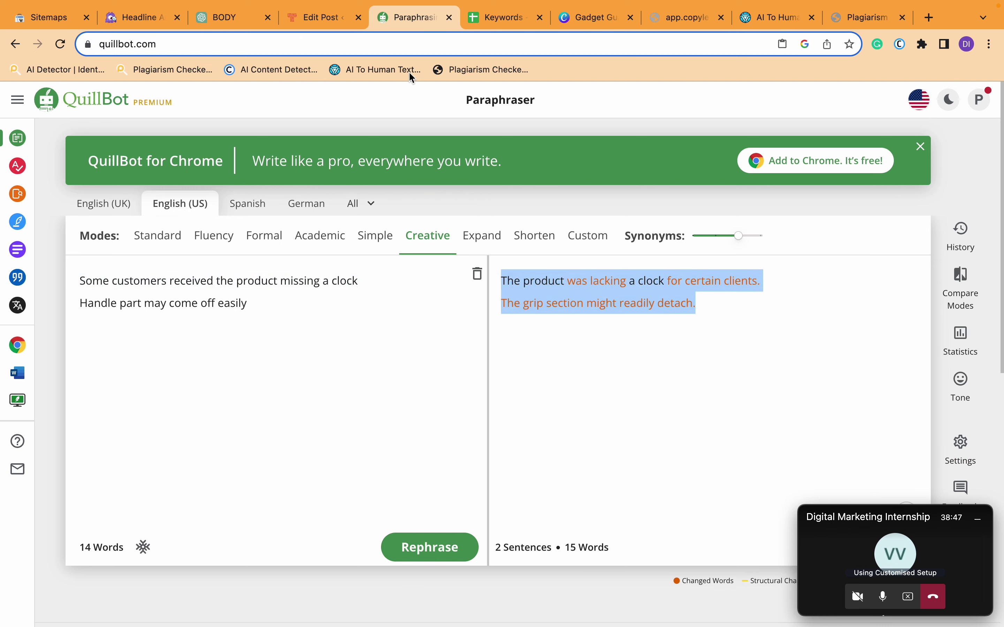
click(320, 17)
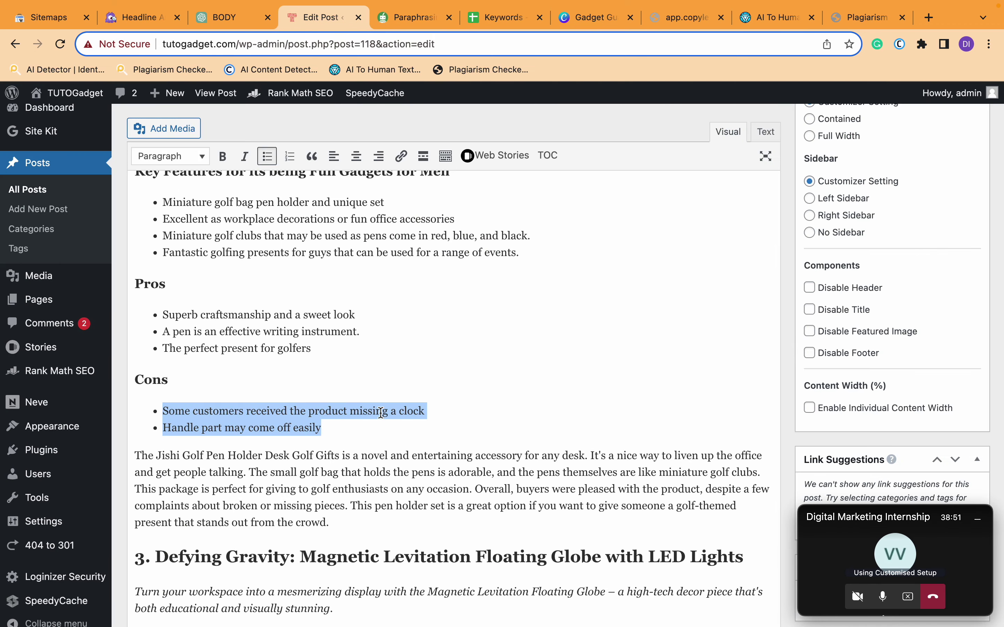
key(cmd+v)
key(cmd+z)
drag(323, 401, 163, 383)
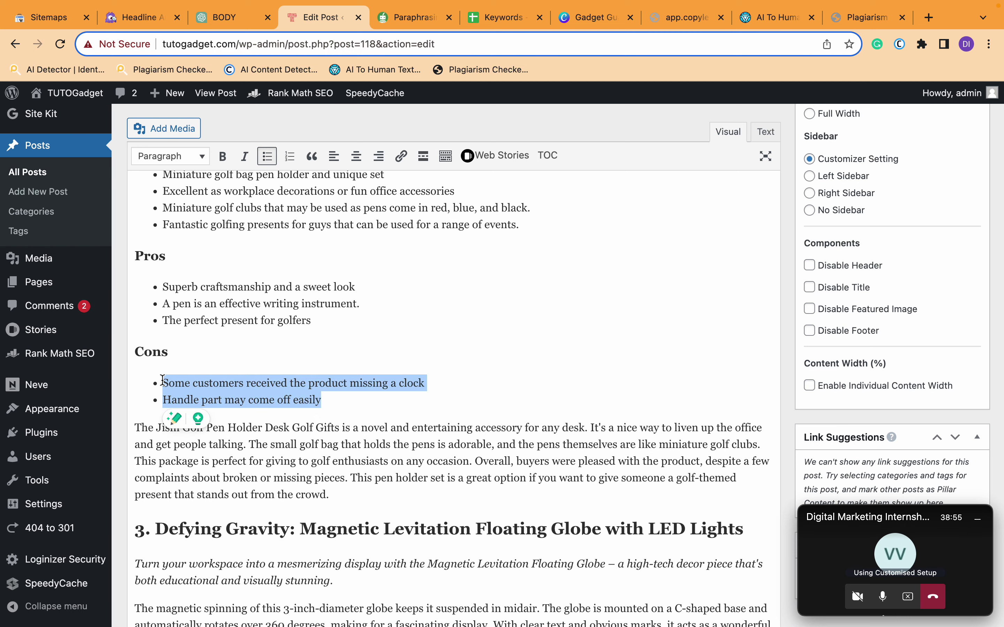
key(BackSpace)
key(cmd+v)
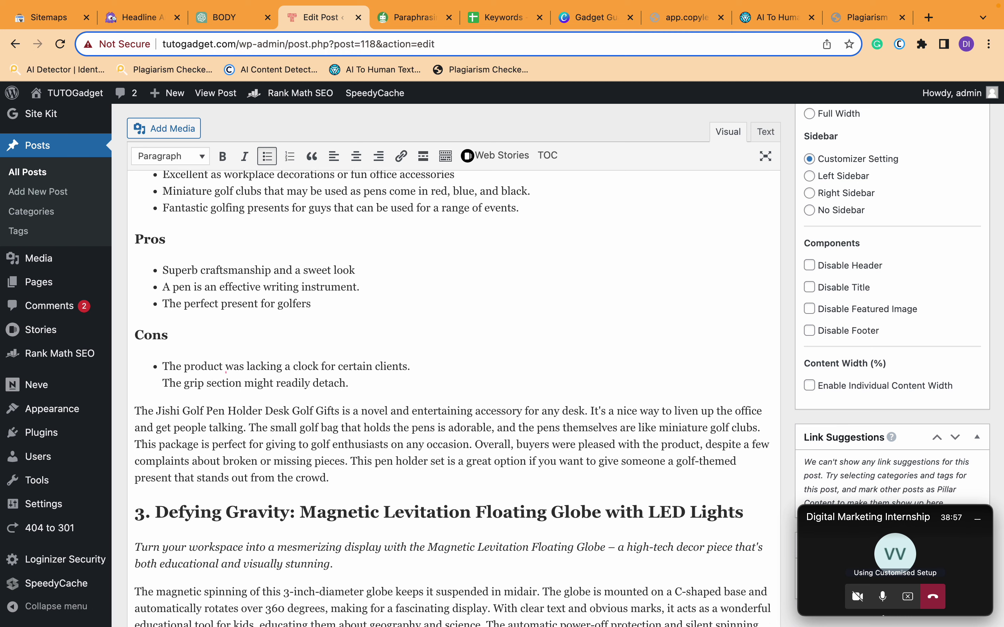
- Split "The grip section might readily detach." into its own bullet in the golf pen holder's Cons list
click(161, 384)
key(BackSpace)
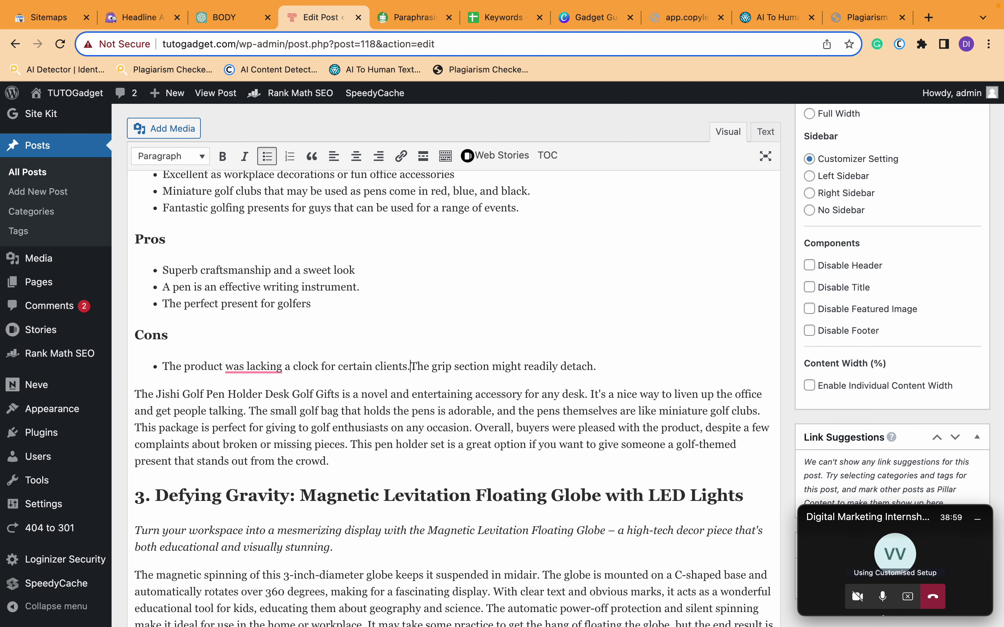
key(Return)
click(310, 366)
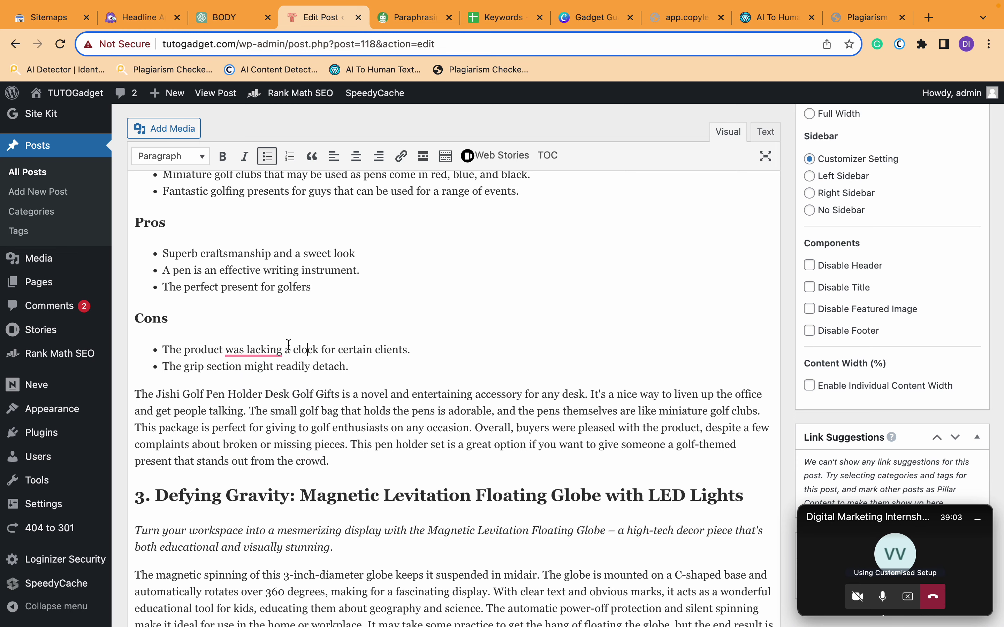
- Append "to become 1 of the" to the golf pen holder's Pros bullet "Superb craftsmanship and a sweet look"
scroll(372, 345, up, 4)
drag(183, 331, 355, 332)
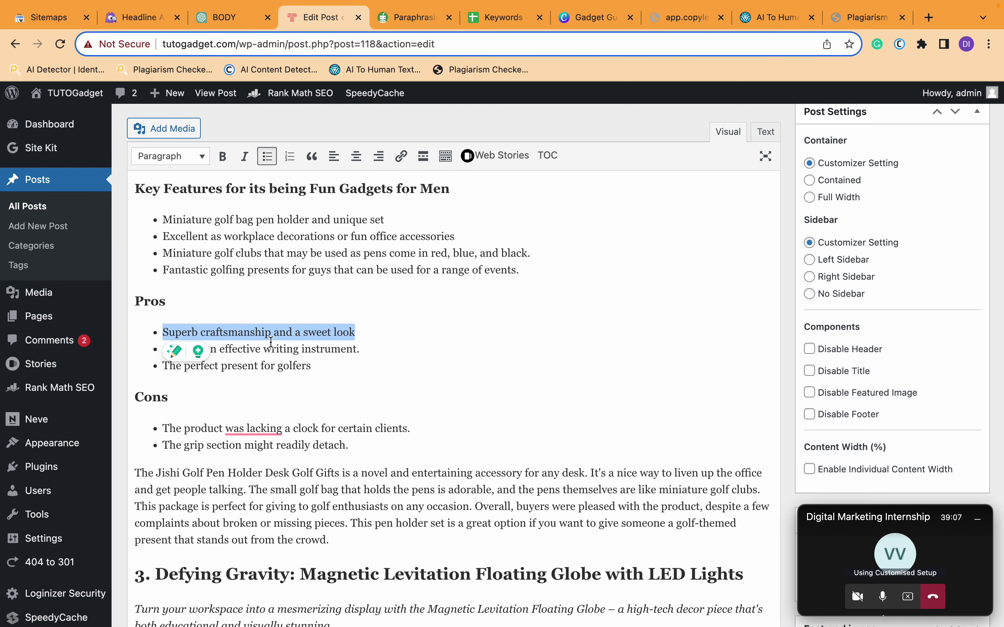
click(364, 329)
text(to becomee)
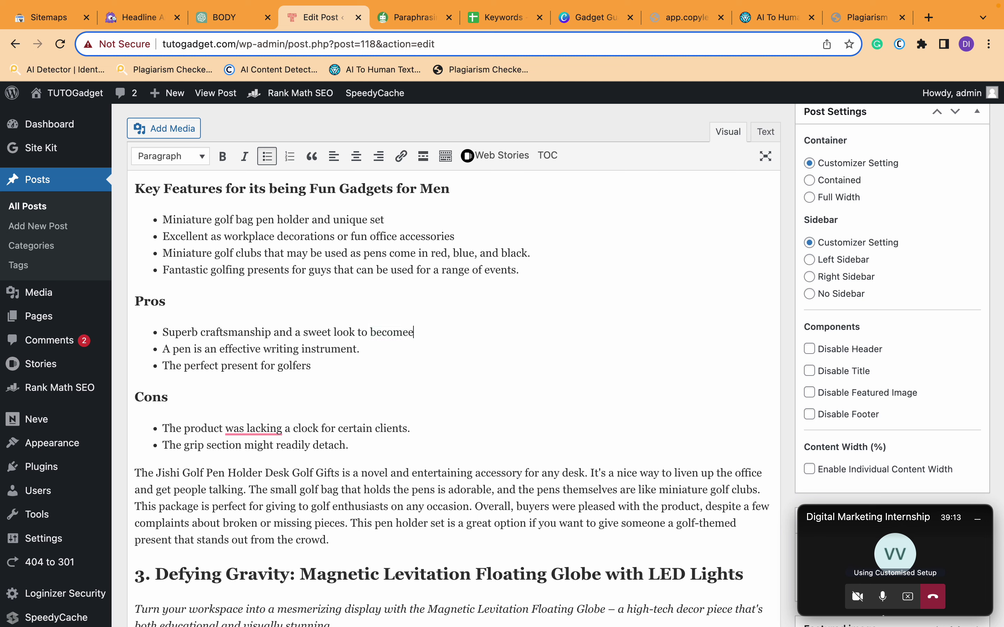
key(BackSpace)
text( 1 of the)
scroll(430, 335, down, 1)
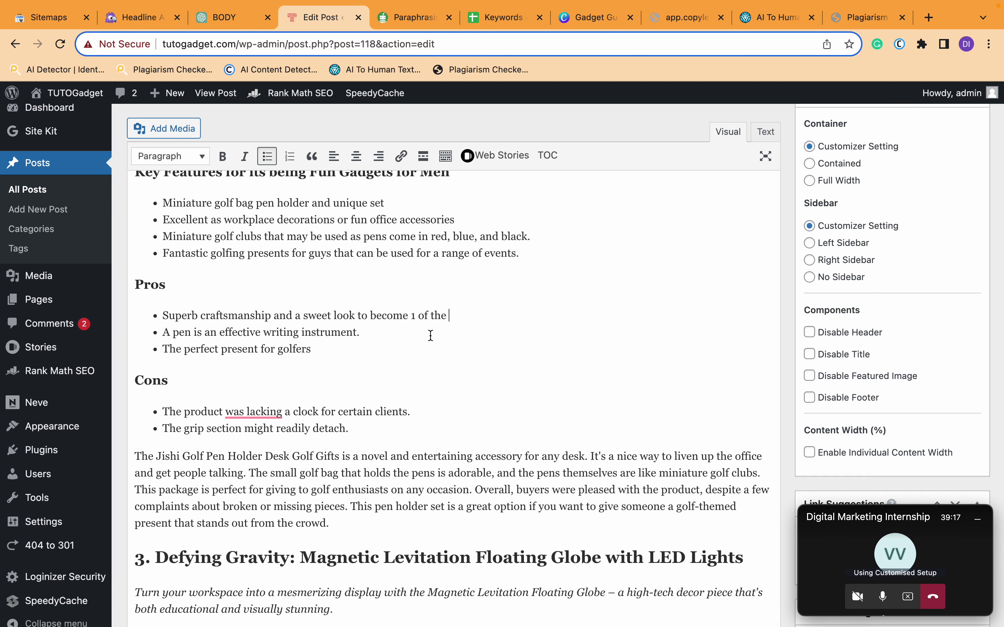
- Complete that Pros bullet with "Fun Gadgets for Men" copied from the Key Features heading, removing the extra line breaks and heading formatting
scroll(431, 335, up, 7)
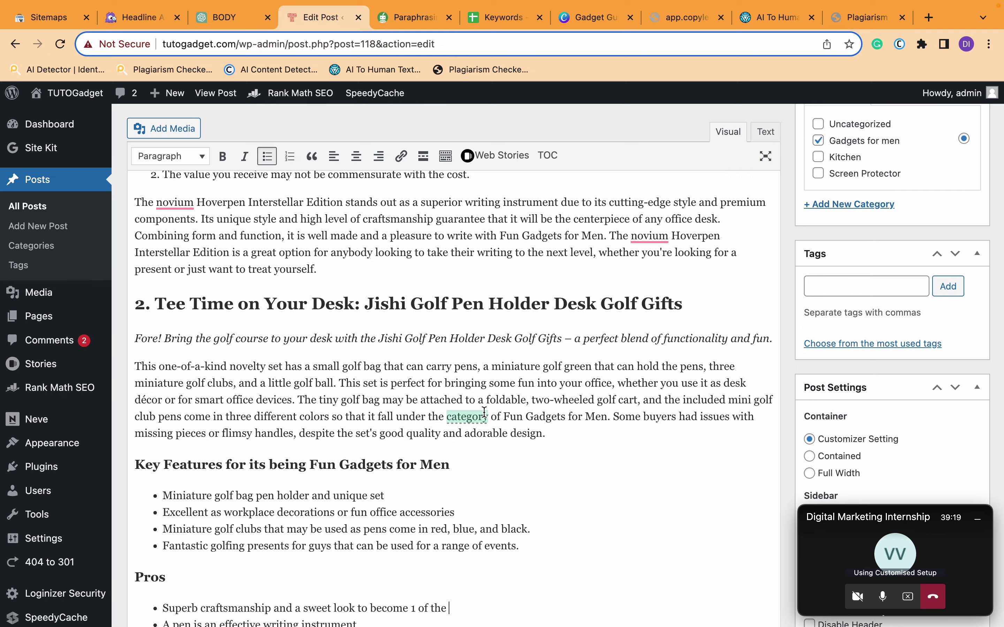
click(461, 459)
drag(311, 464, 469, 332)
scroll(448, 464, down, 7)
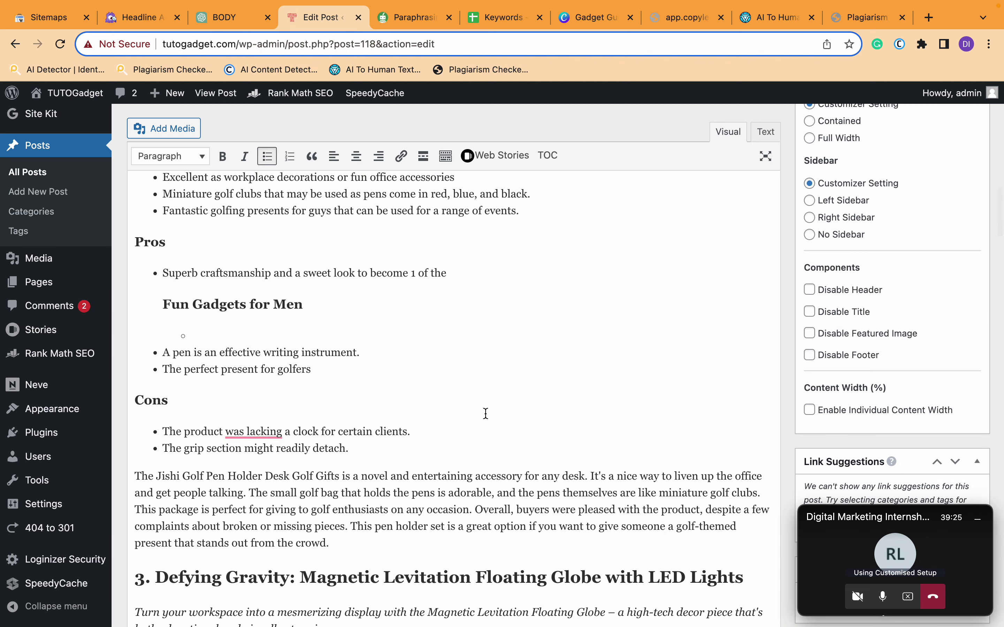
key(BackSpace)
key(BackSpace)
scroll(485, 414, down, 2)
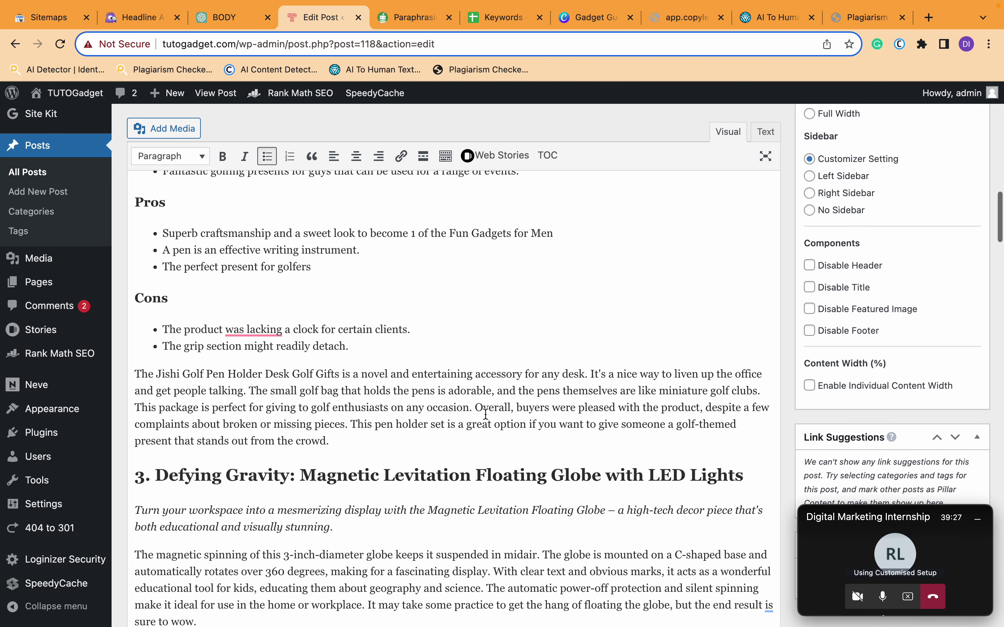
- Check the focus keyword's density and number of occurrences in the Rank Math SEO analysis below the post
scroll(498, 431, down, 2)
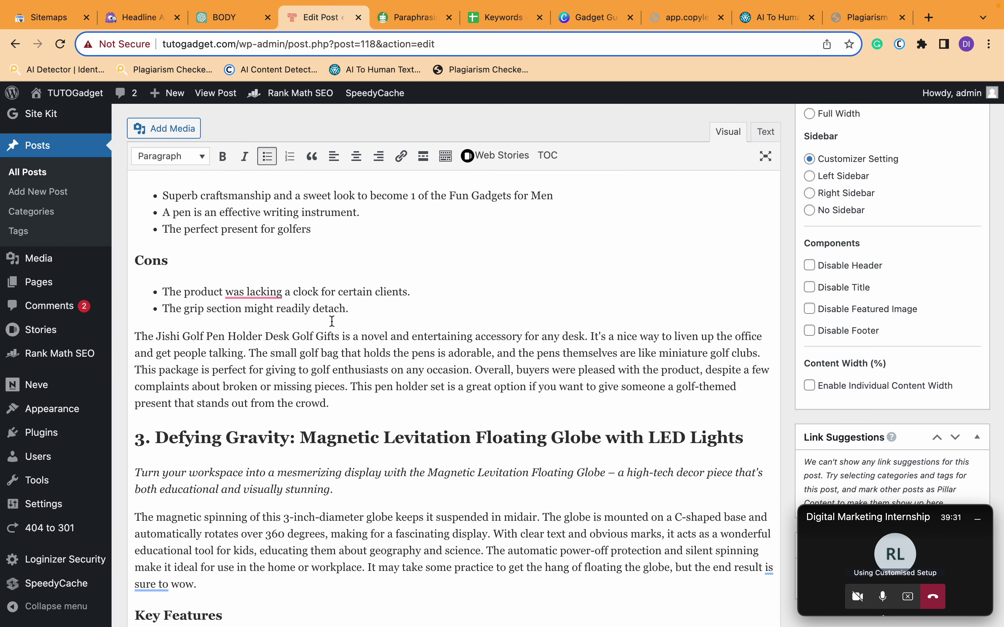
scroll(332, 322, up, 2)
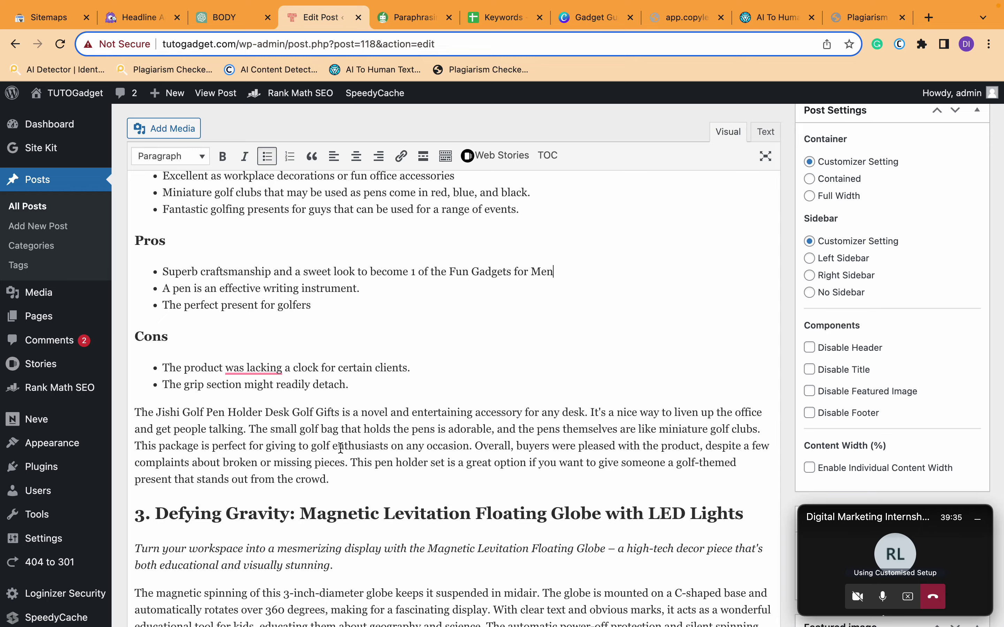
scroll(439, 442, down, 1)
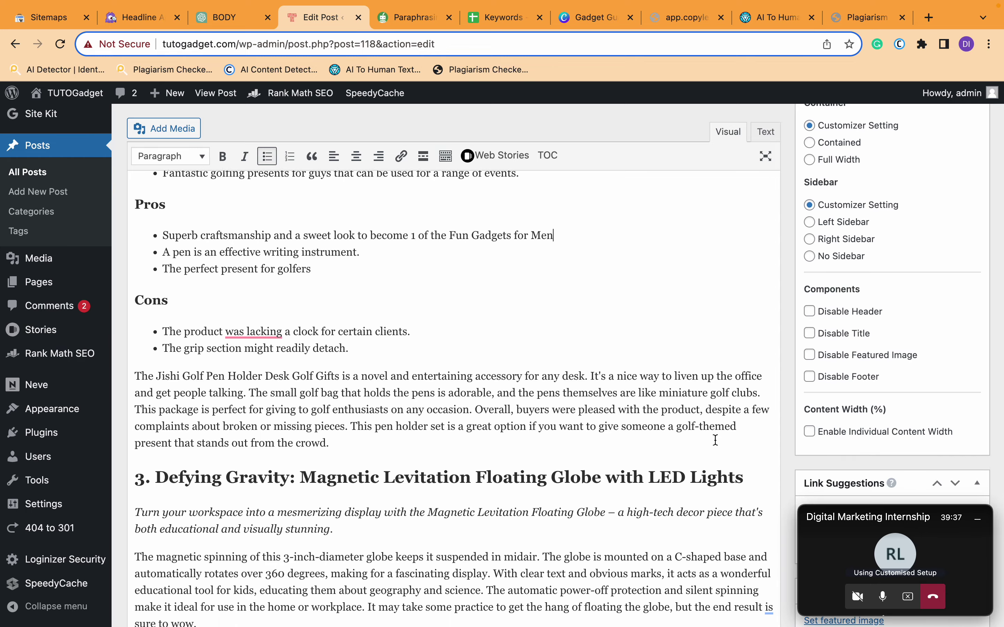
scroll(799, 471, down, 20)
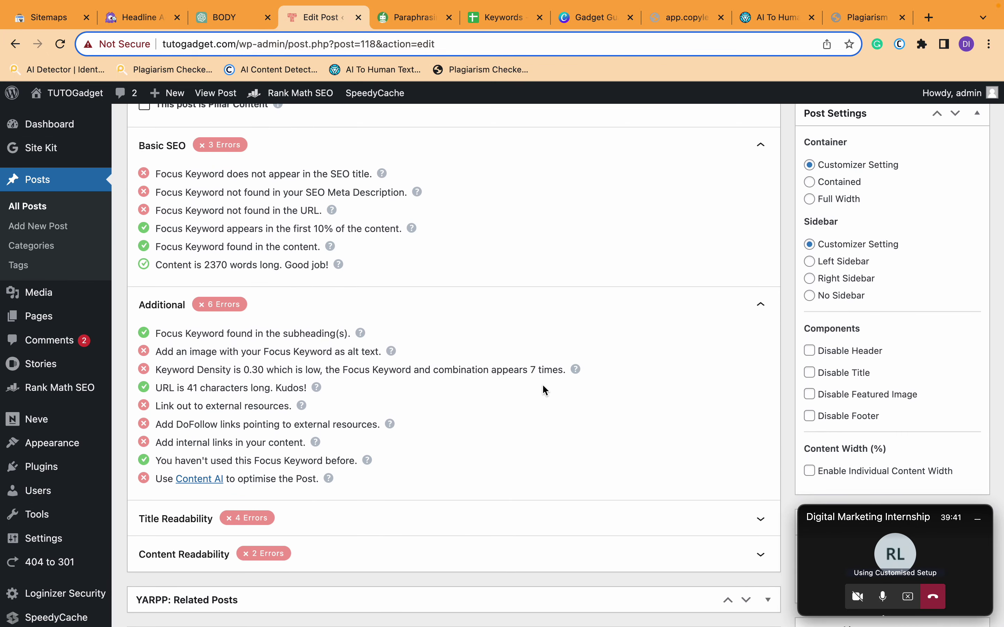
scroll(246, 373, up, 5)
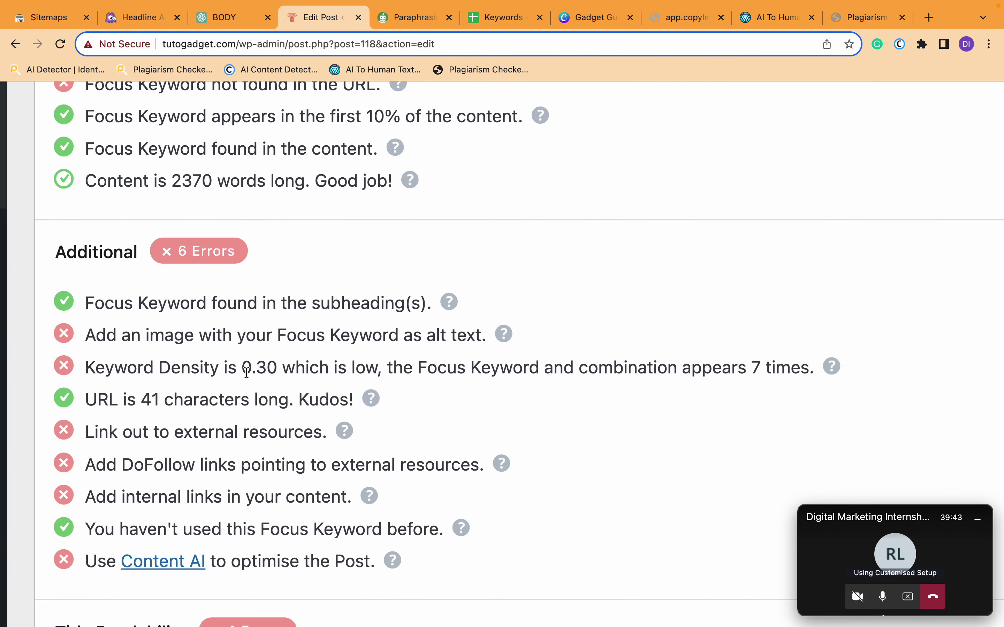
drag(242, 370, 276, 370)
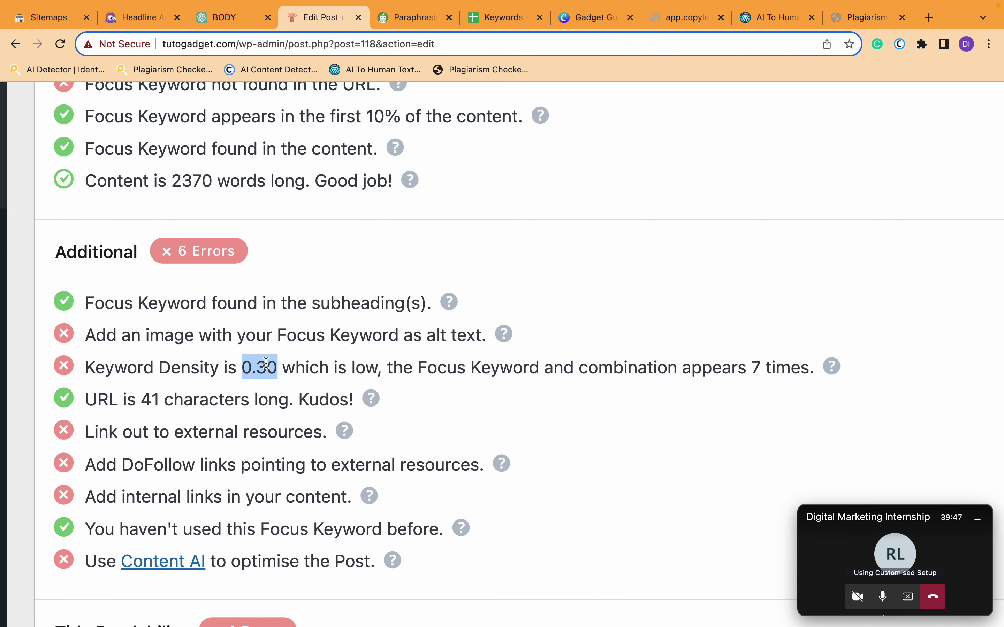
scroll(266, 364, down, 5)
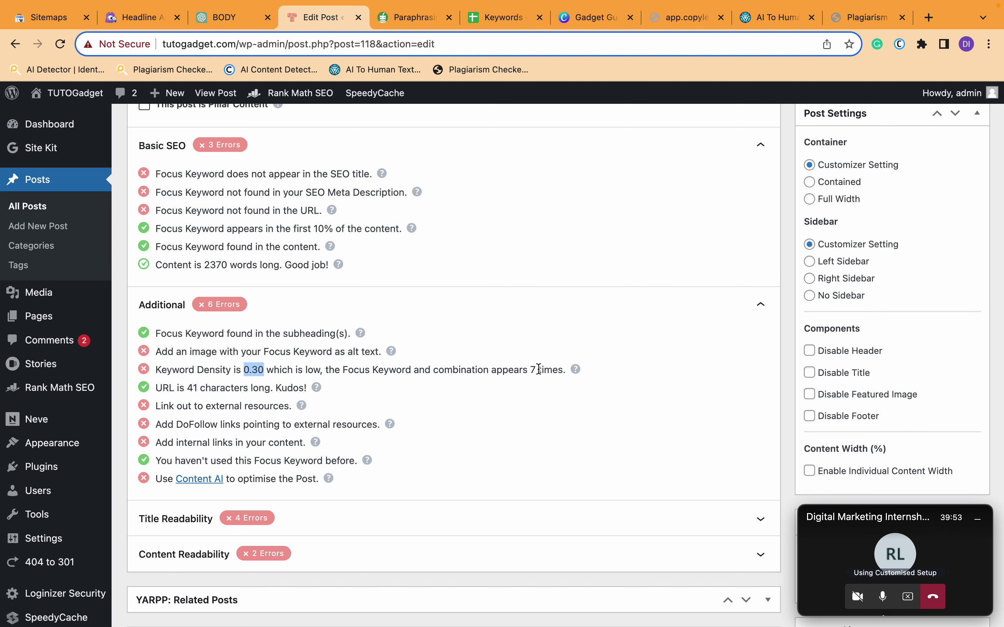
drag(539, 368, 488, 369)
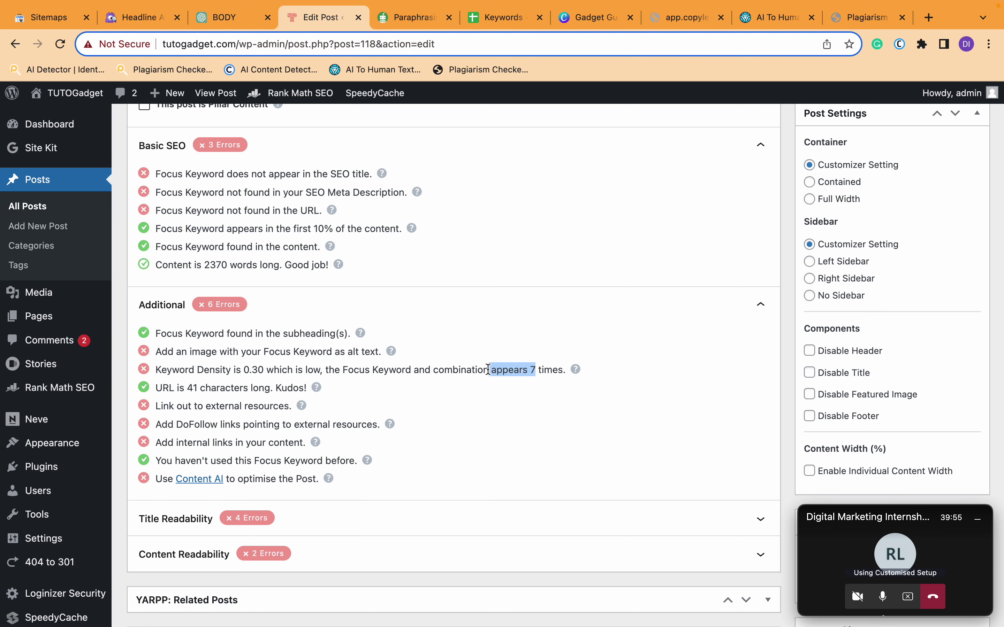
double_click(556, 369)
scroll(557, 370, up, 5)
scroll(556, 371, down, 5)
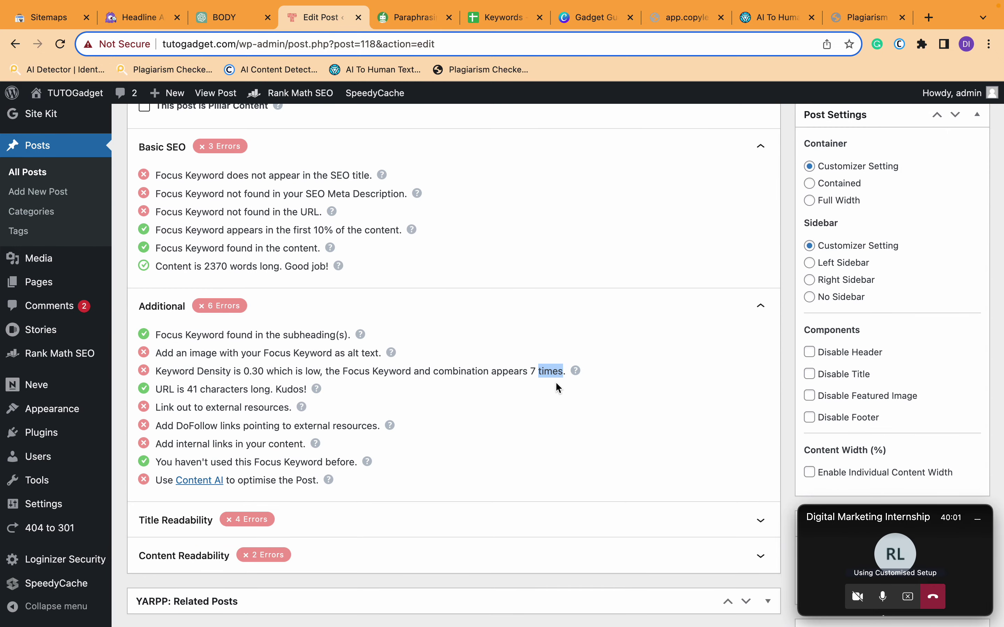
- Change "nine" to "seven" in the first sentence of the Conclusion paragraph
scroll(556, 384, up, 3)
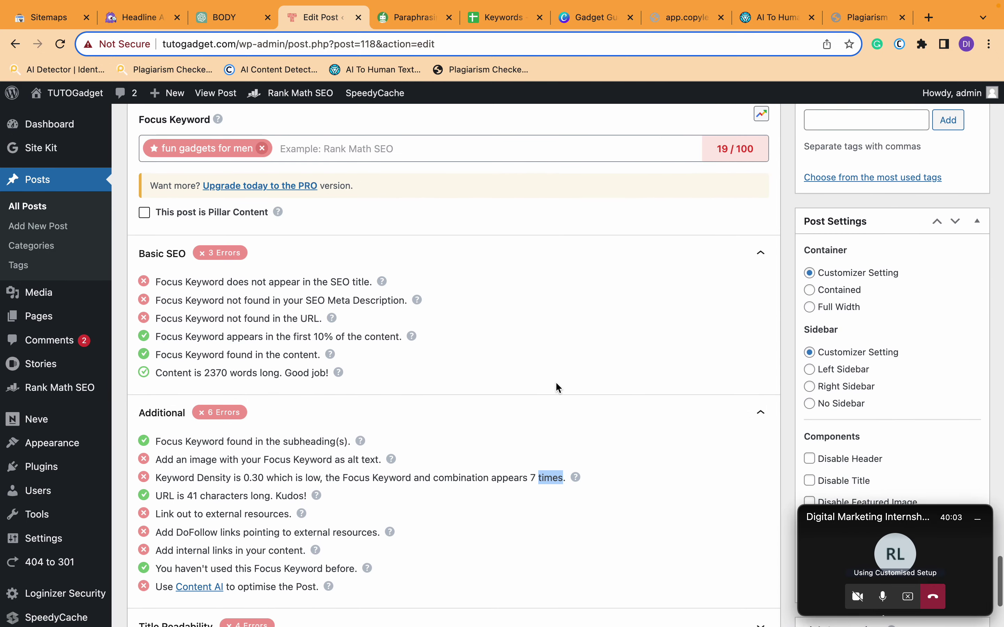
scroll(557, 385, up, 15)
scroll(556, 383, up, 20)
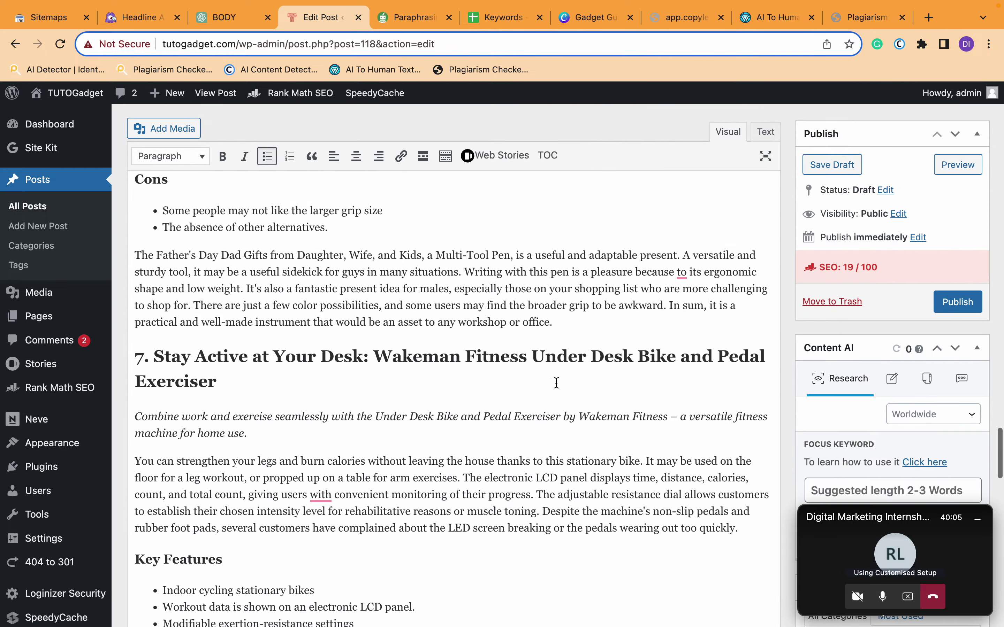
scroll(557, 383, up, 10)
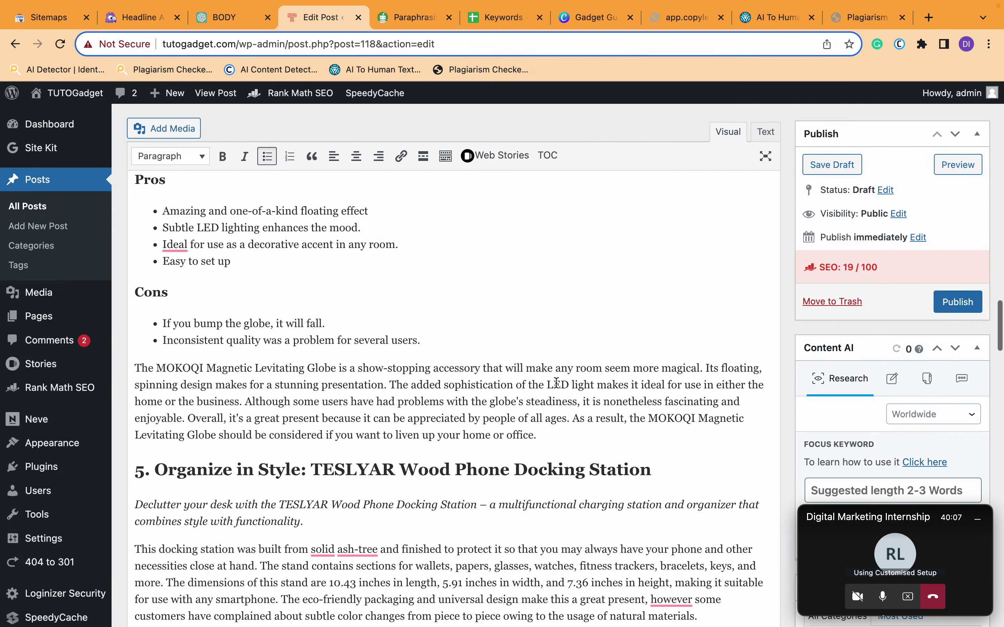
scroll(557, 383, down, 15)
scroll(556, 383, down, 20)
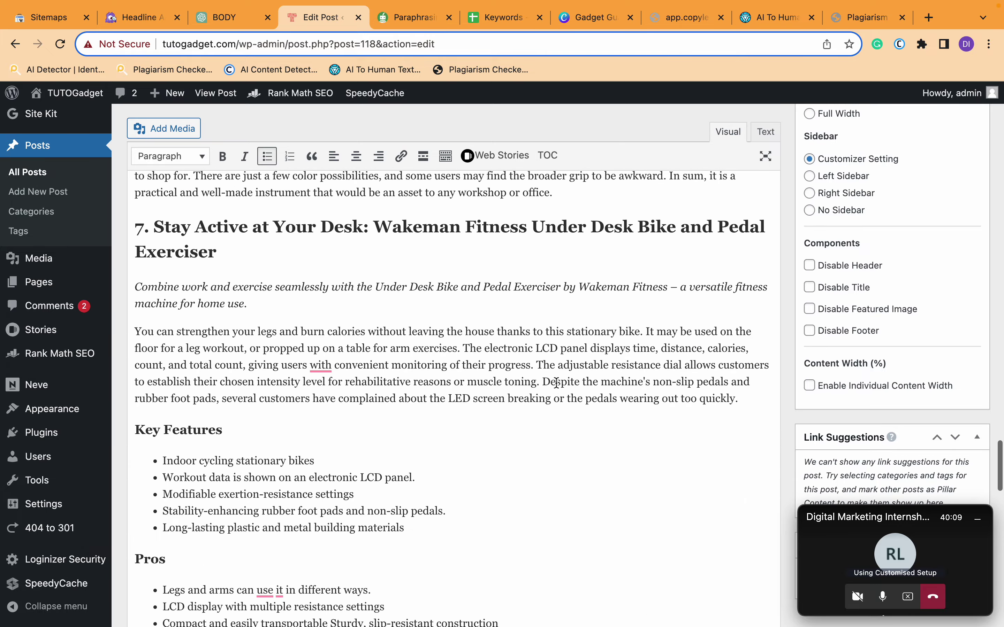
scroll(556, 387, up, 8)
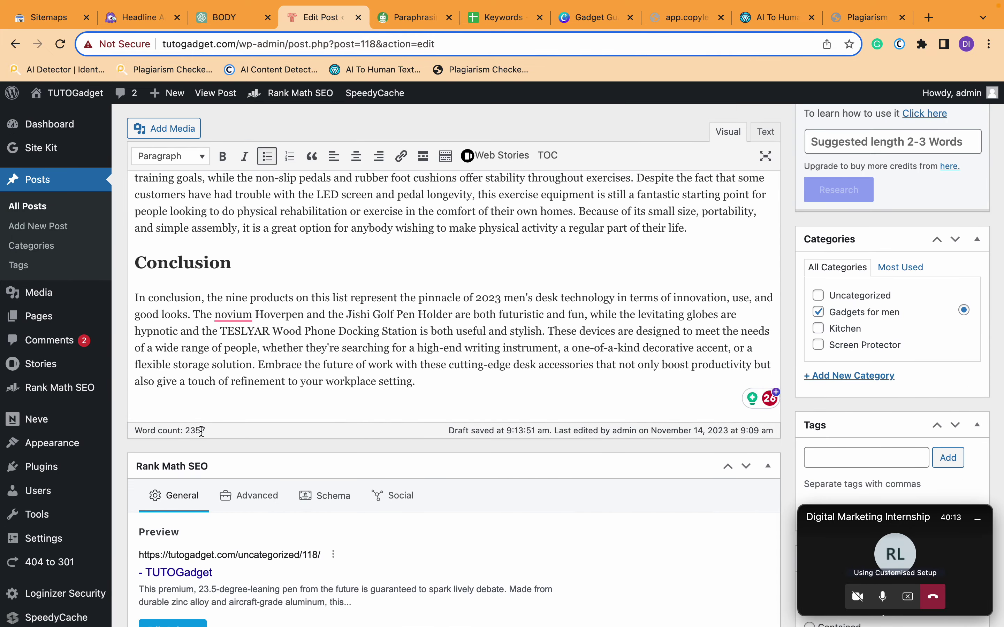
scroll(290, 414, up, 4)
click(303, 484)
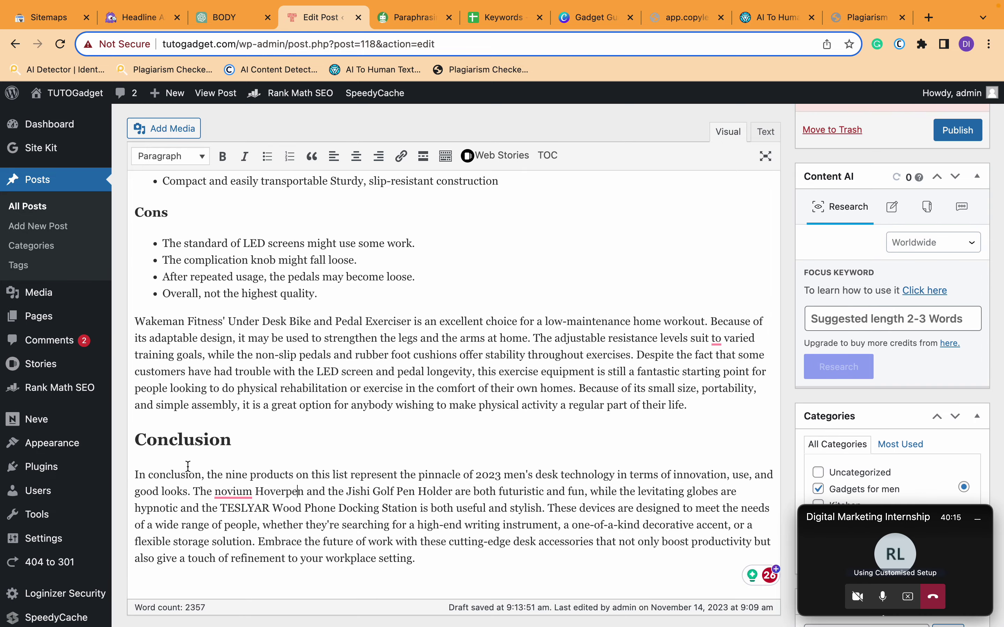
double_click(233, 475)
text(sen)
key(BackSpace)
text(ven)
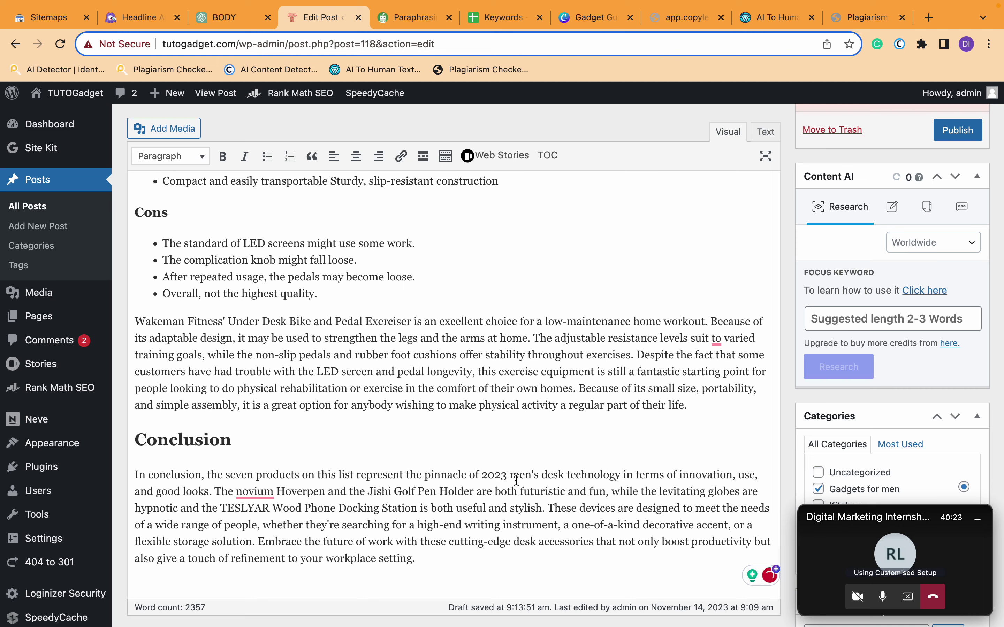
drag(513, 477, 564, 477)
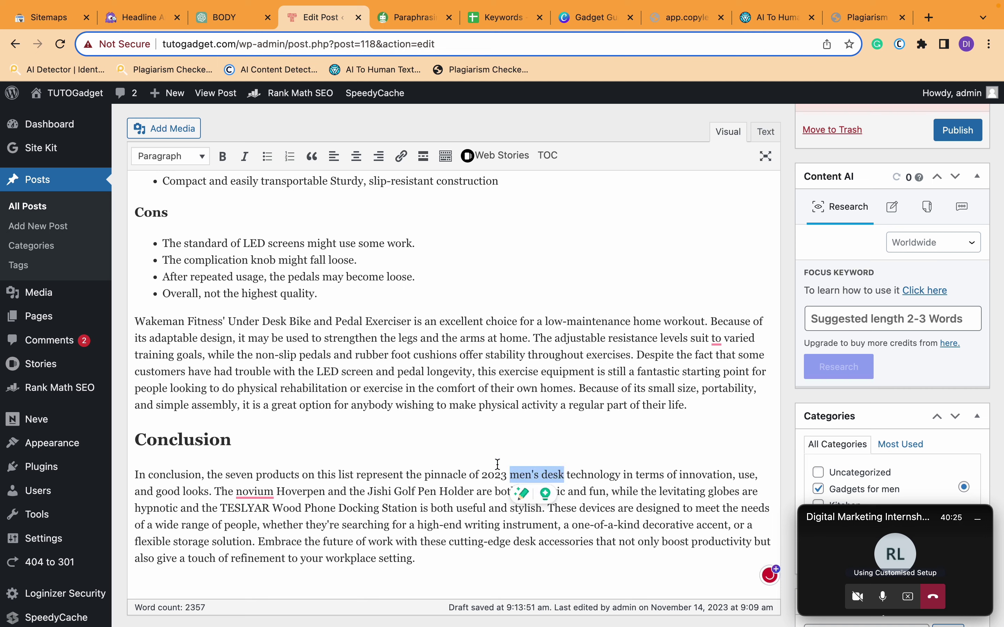
drag(519, 477, 621, 477)
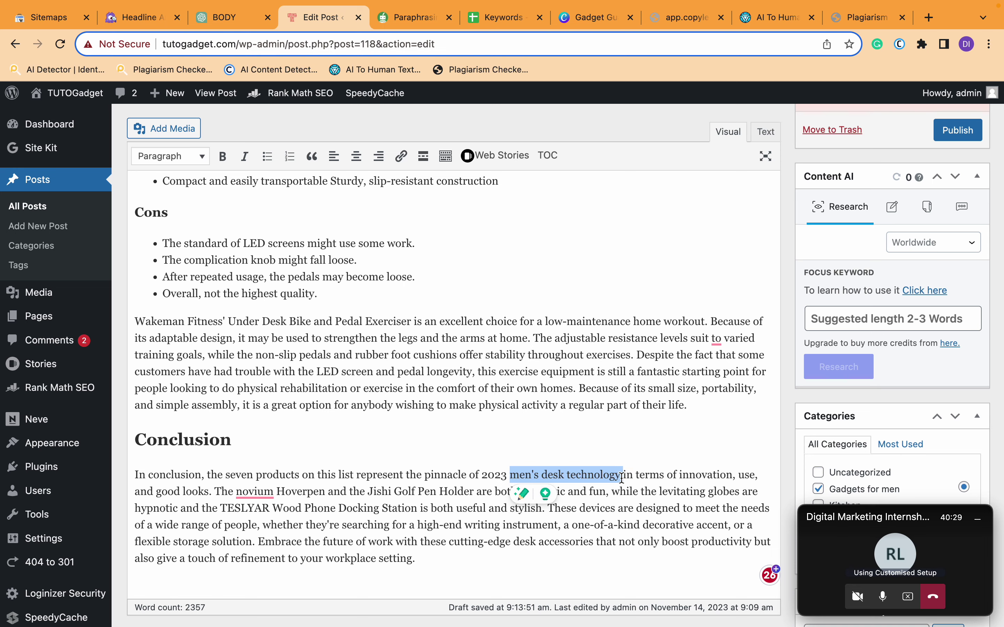
double_click(550, 477)
shift+click(527, 477)
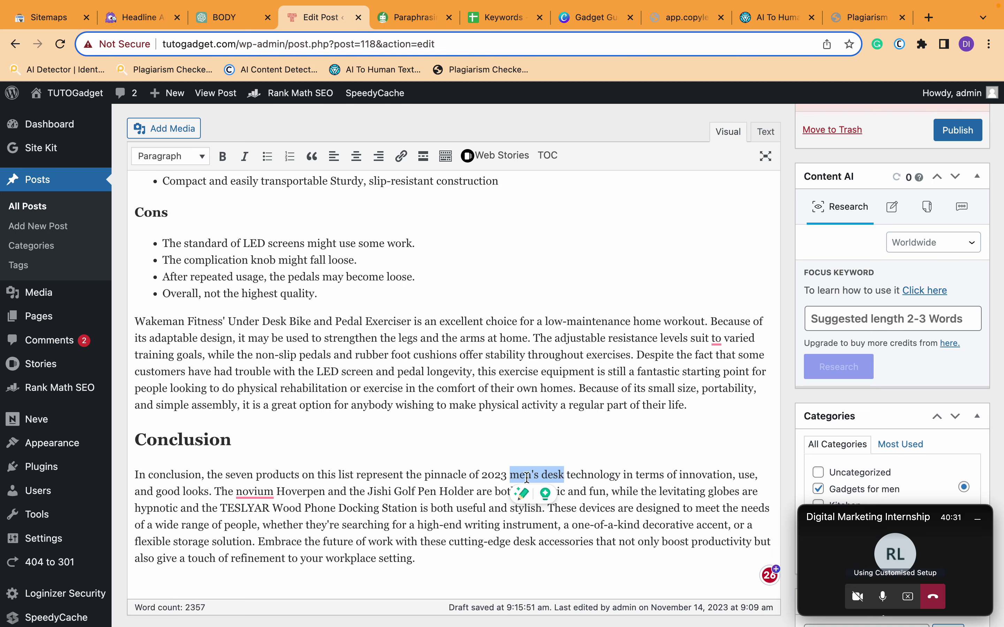
text(Fun Gadgets for Men)
key(super+z)
- Replace "men's" with "Fun Gadgets for Men's" before "desk technology" in the Conclusion's first sentence
double_click(523, 478)
text(Fun Gadgets for Men)
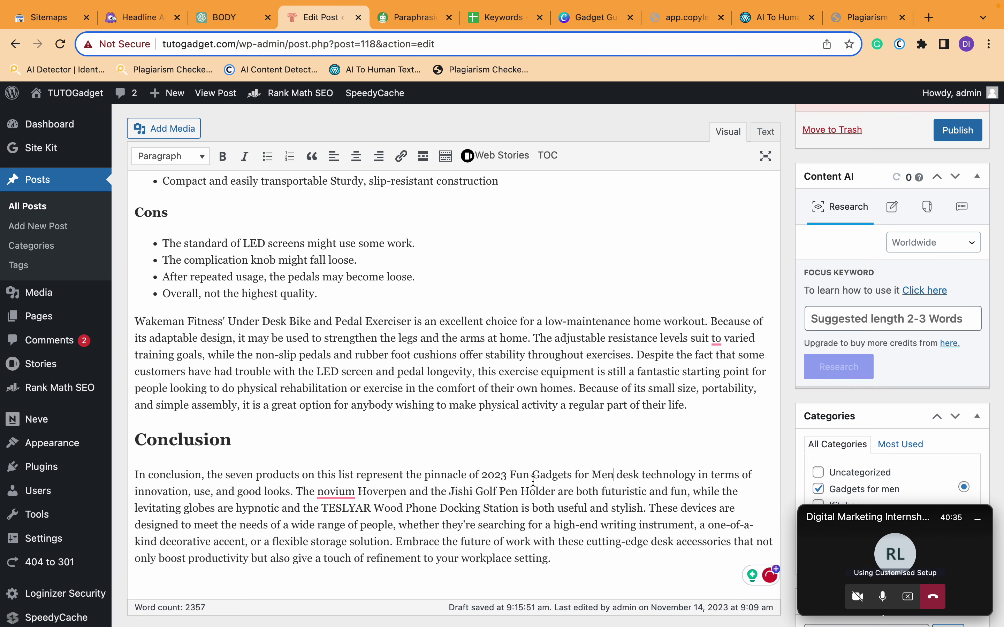
text('s)
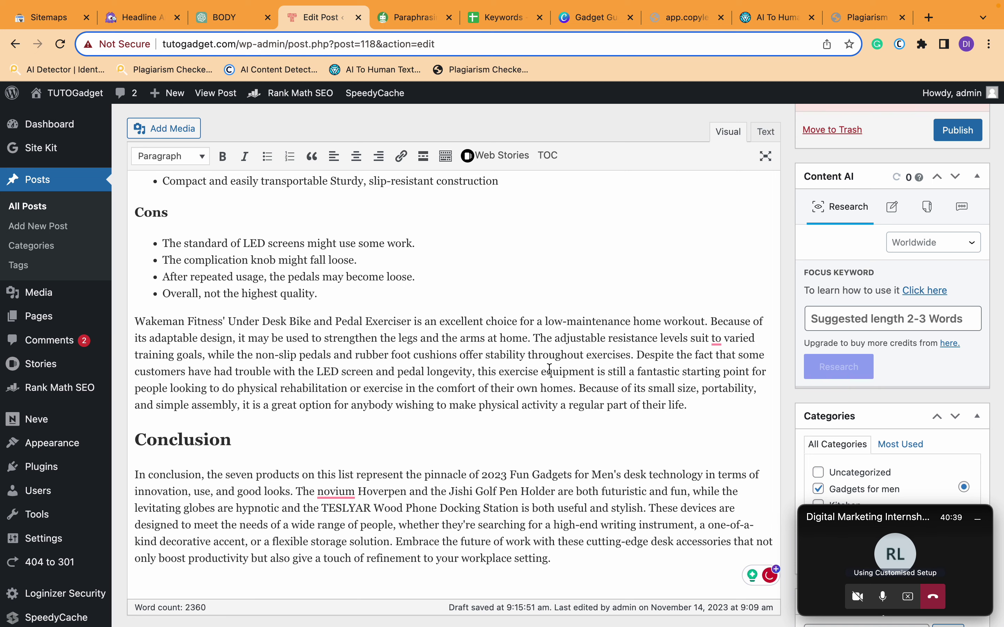
- Extend the Pros heading in section 7 to "Pros to be its Fun Gadgets for Men"
scroll(549, 369, up, 7)
click(315, 421)
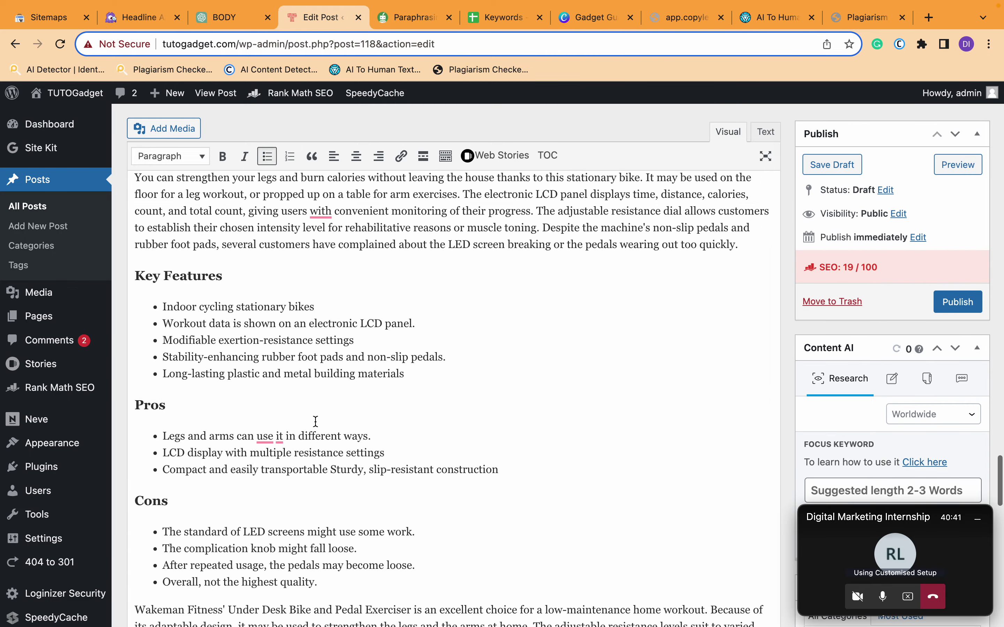
scroll(315, 421, up, 3)
click(280, 413)
click(244, 541)
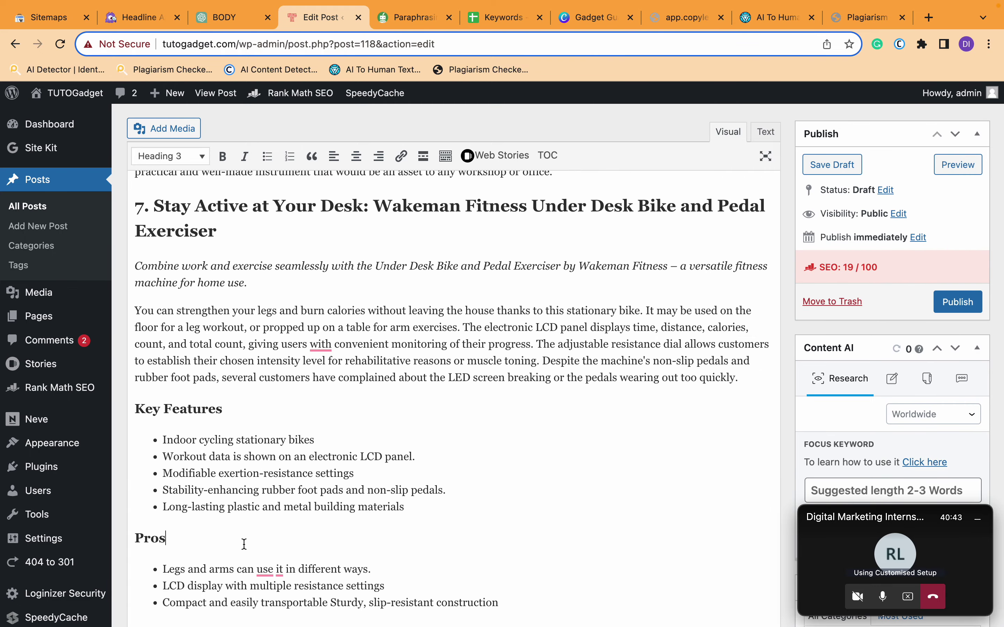
text(to be its)
key(ctrl+z)
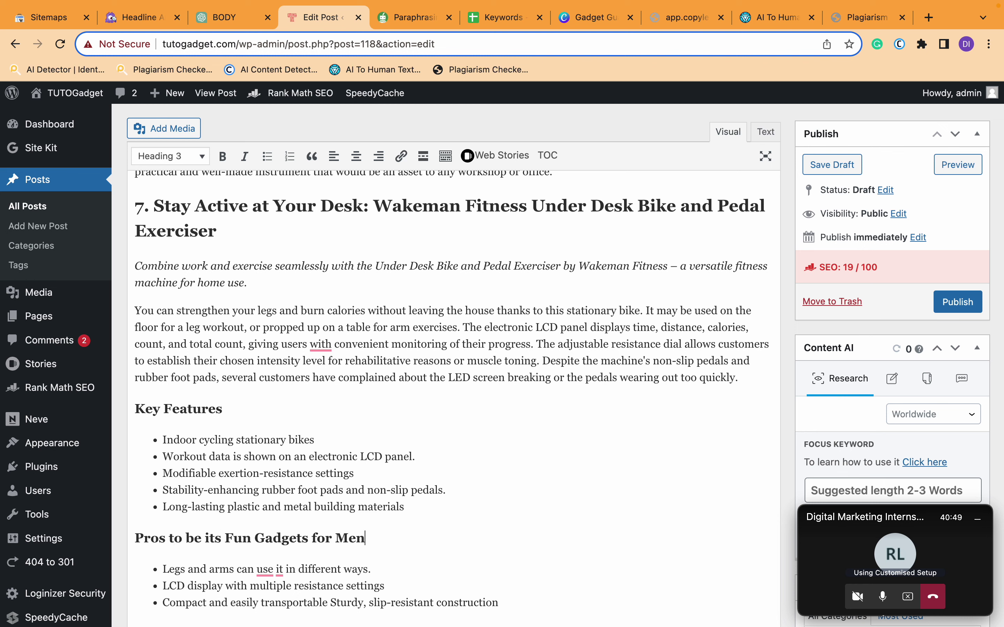
- Insert "Fun Gadgets for Men." after the sentence ending "monitoring of their progress." in section 7's description paragraph
scroll(450, 513, up, 3)
click(506, 473)
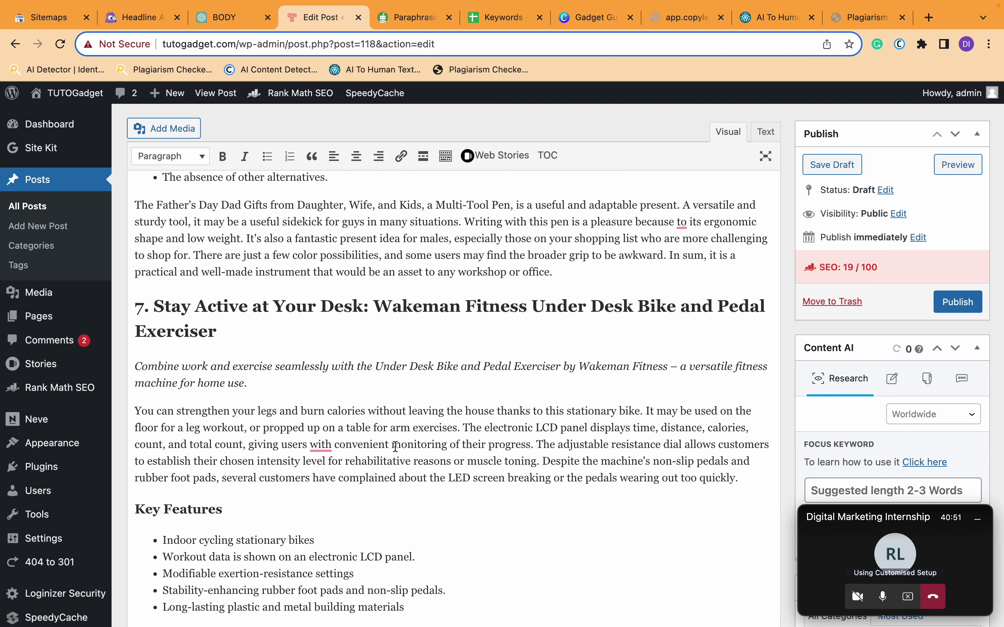
scroll(394, 447, up, 1)
click(279, 444)
drag(532, 453, 531, 469)
click(535, 456)
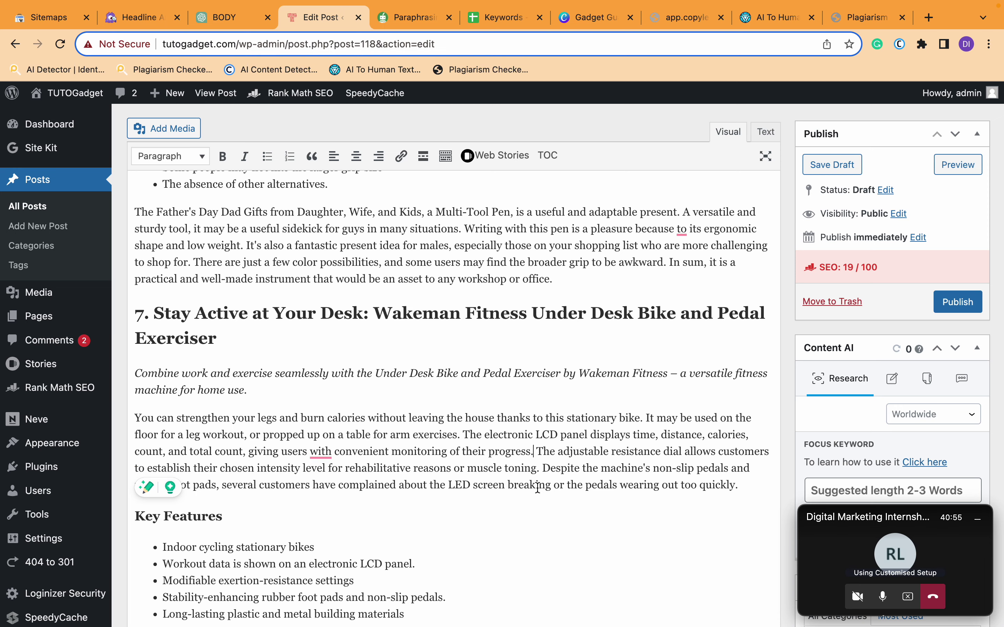
text(Fun Gadgets for Men)
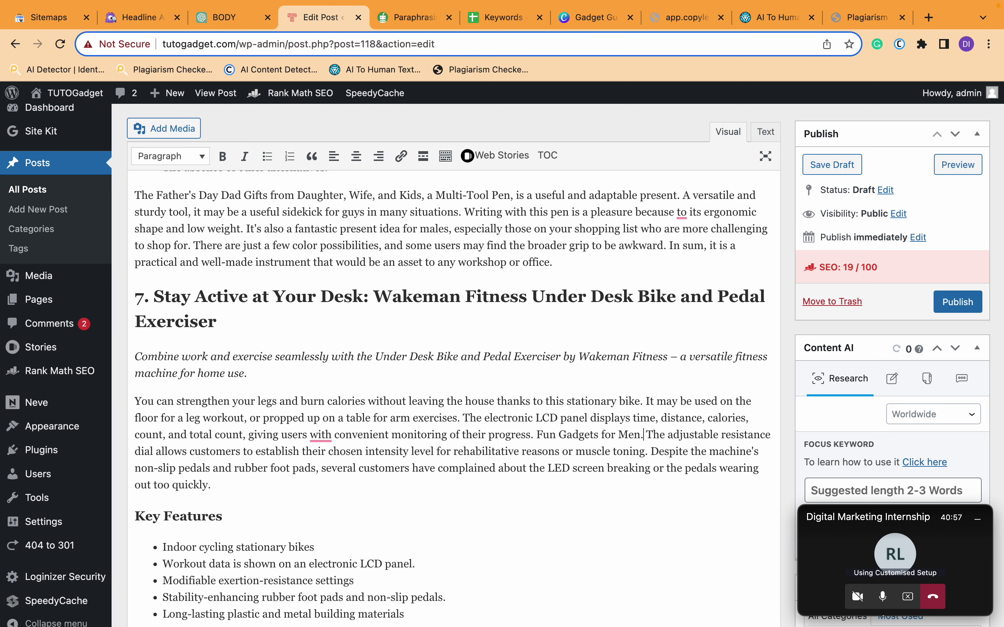
- Append ", Fun Gadgets for Men" to the section 5 heading about the TESLYAR Wood Phone Docking Station
scroll(519, 441, up, 5)
scroll(520, 440, up, 1)
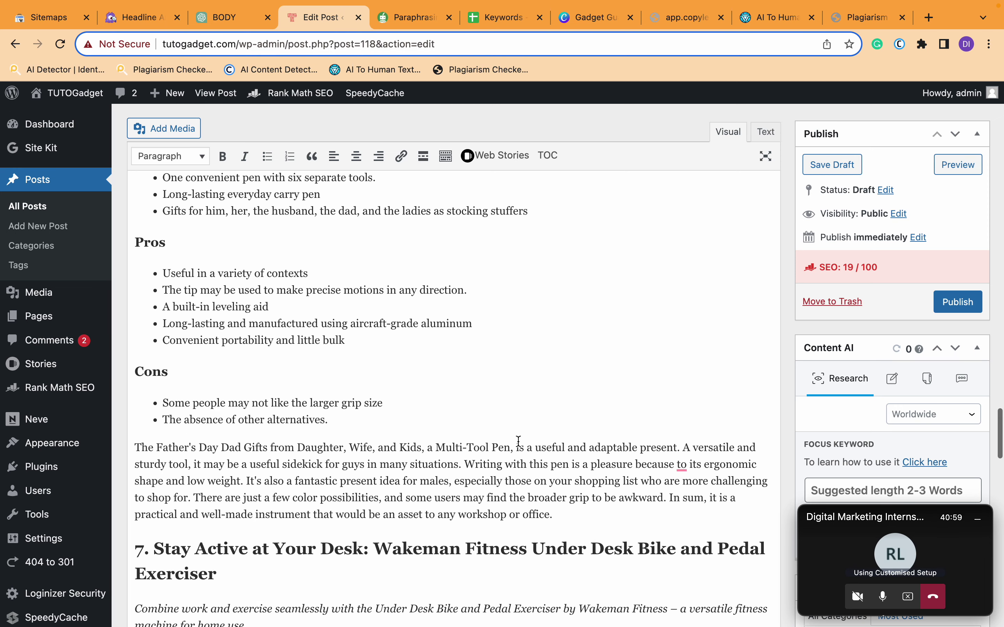
scroll(507, 448, up, 10)
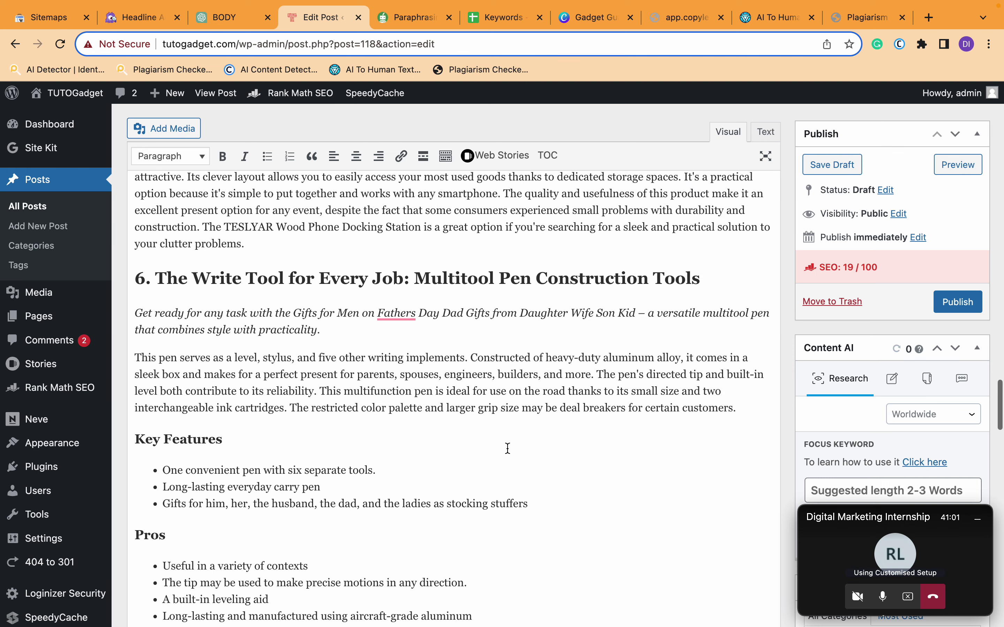
scroll(673, 326, up, 9)
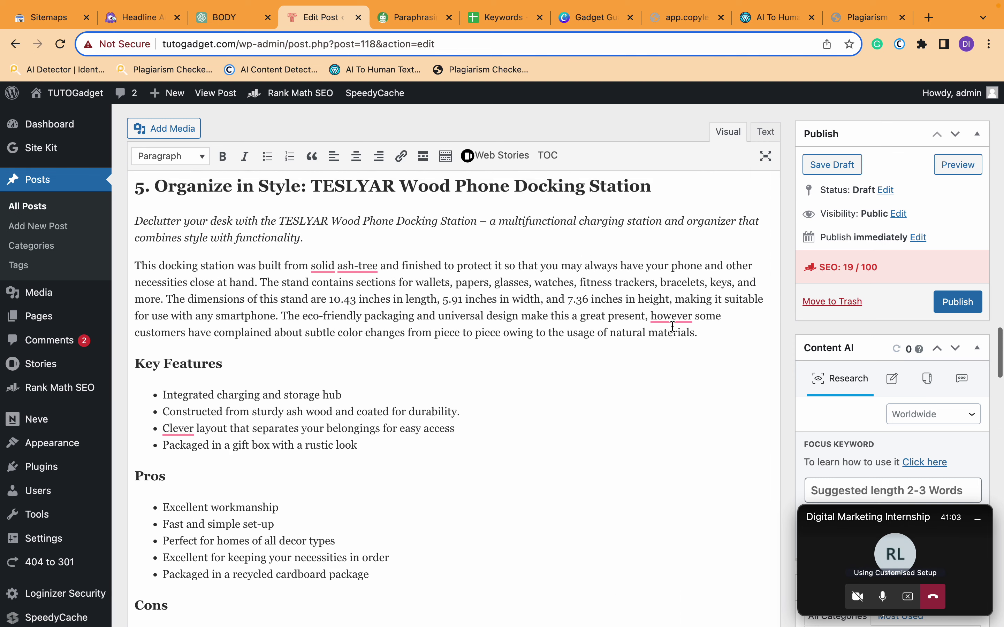
click(679, 411)
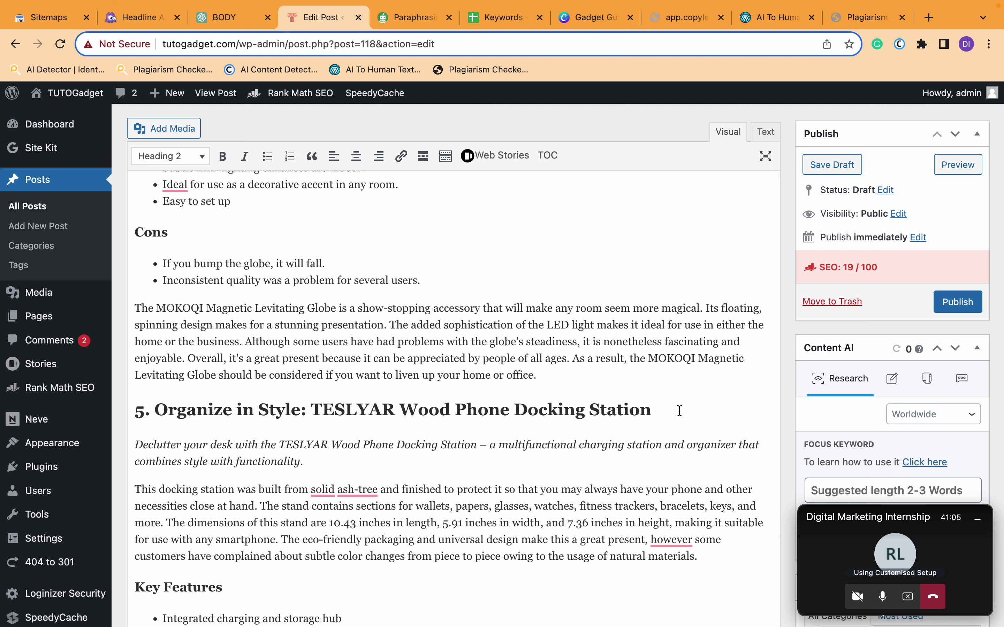
text(=)
text(Fun Gadgets for Men)
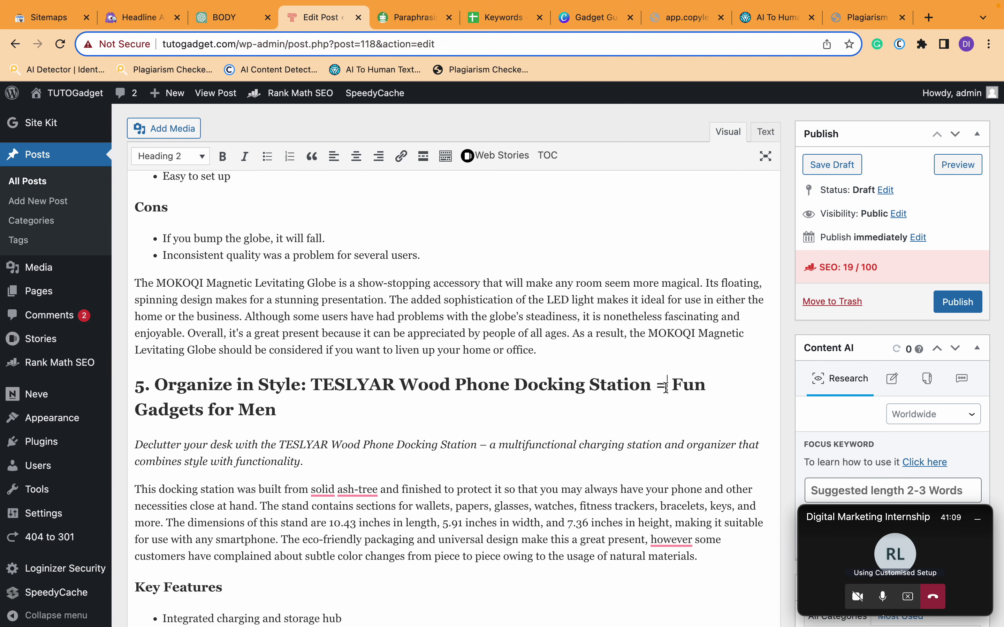
key(BackSpace)
text(:)
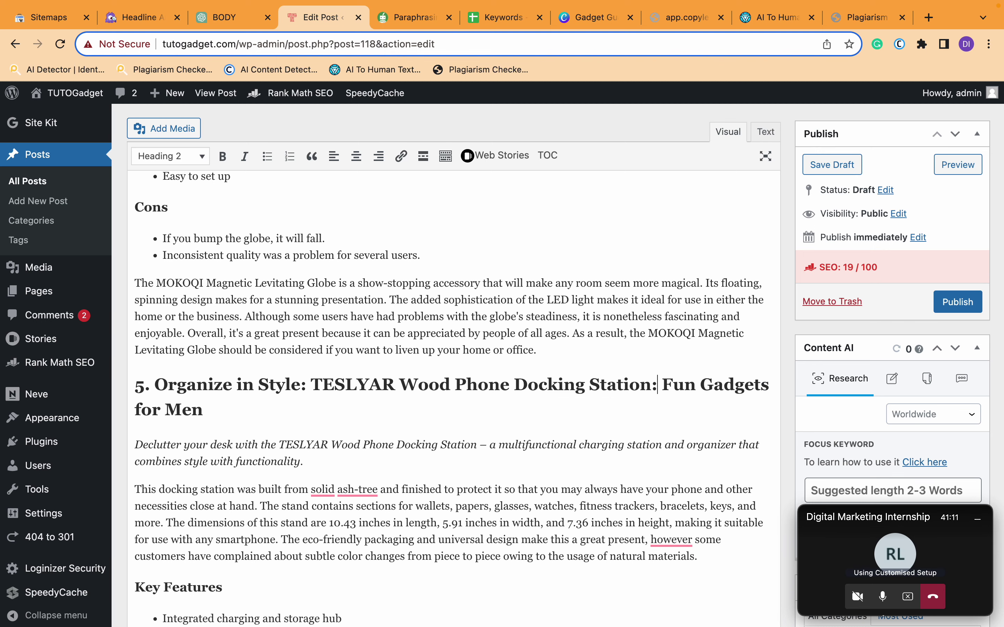
scroll(523, 454, down, 1)
key(BackSpace)
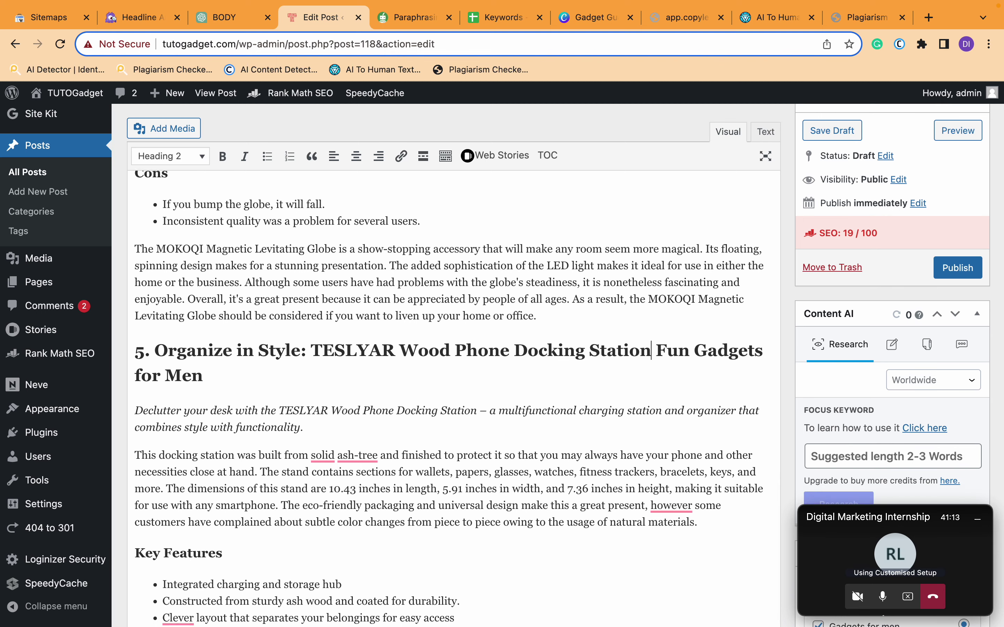
text(,)
- Add "which makes it Fun Gadgets for Men" after "any smartphone" in section 5's description, as plain paragraph text without heading or bullet formatting
scroll(407, 447, down, 2)
click(394, 466)
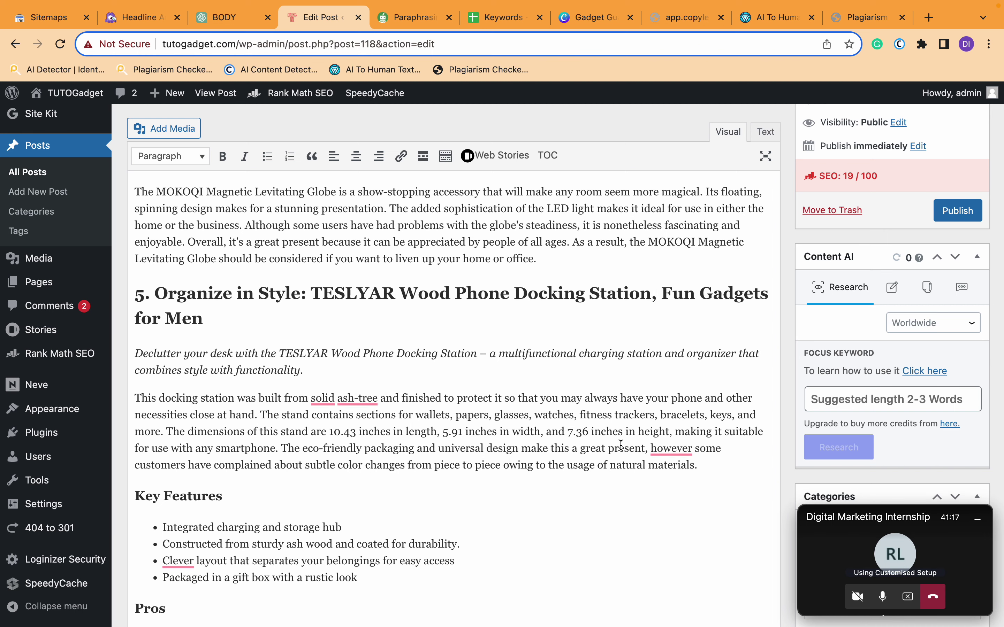
click(275, 457)
text(which me)
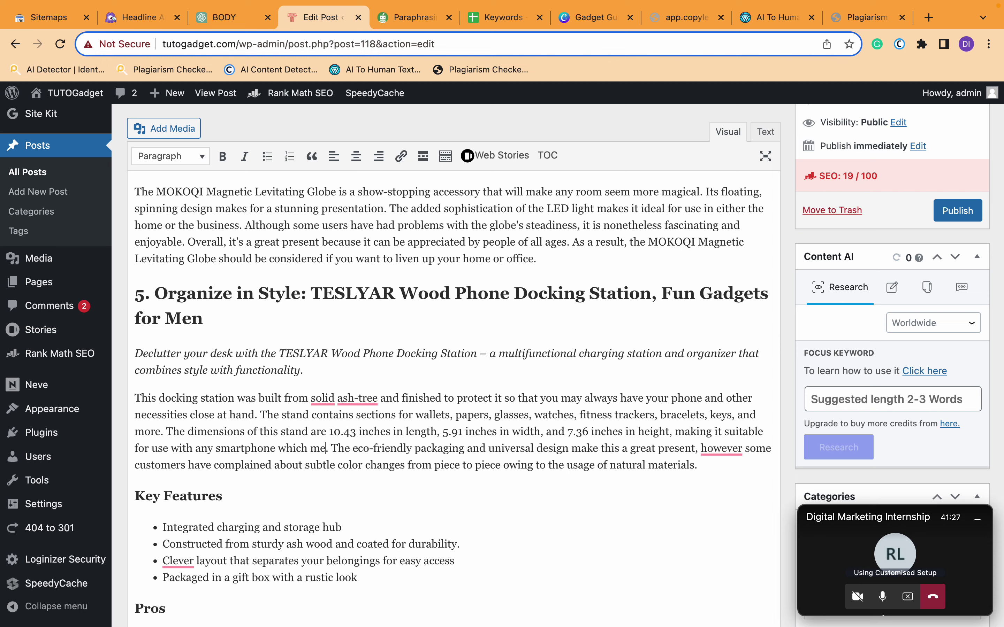
text(kes it)
text(Fun Gadgets for Men)
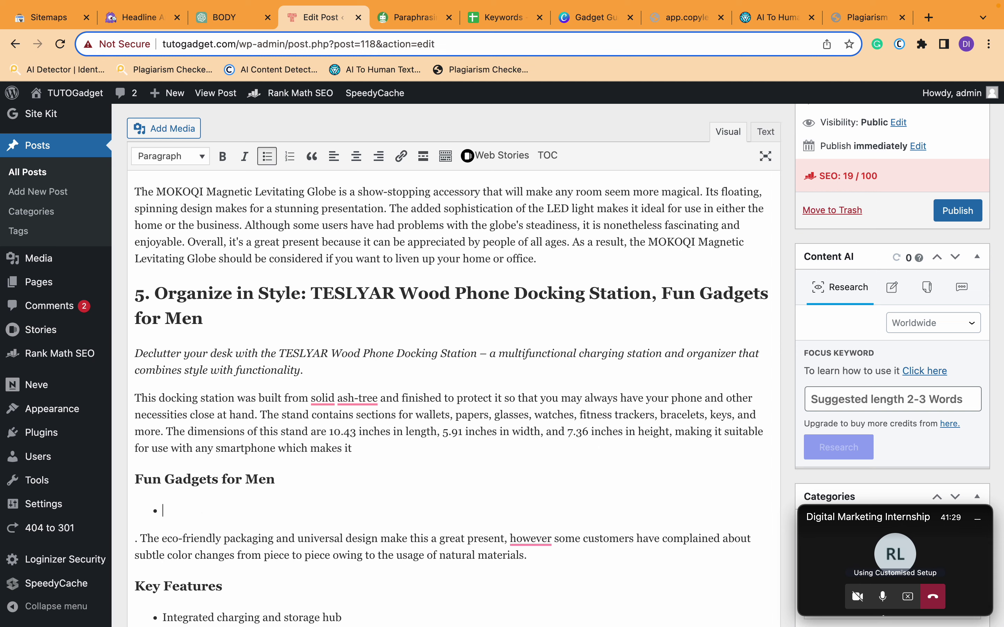
key(super+z)
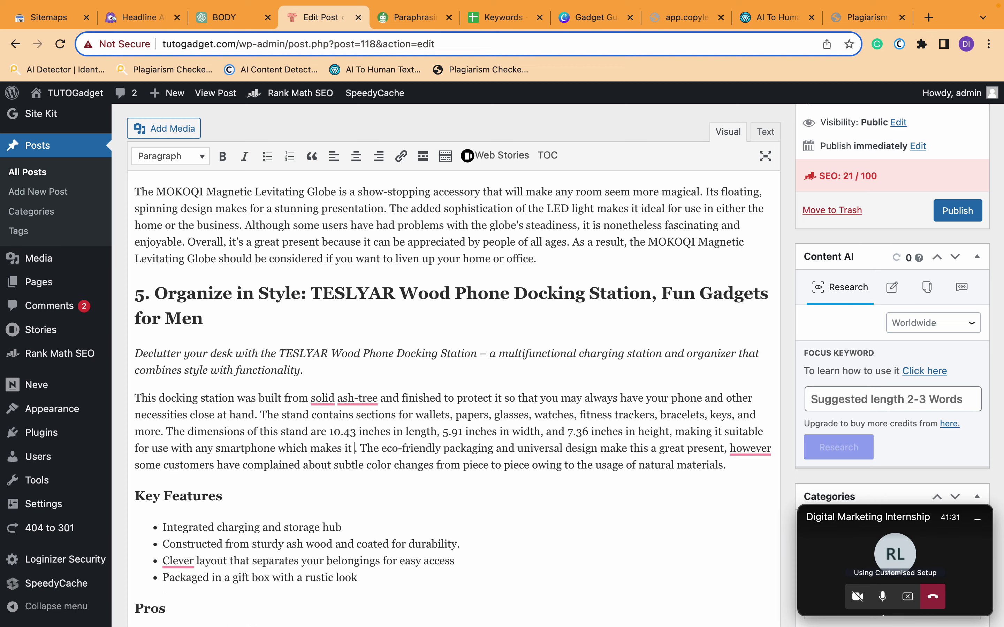
text(Fun Gadgets for Men)
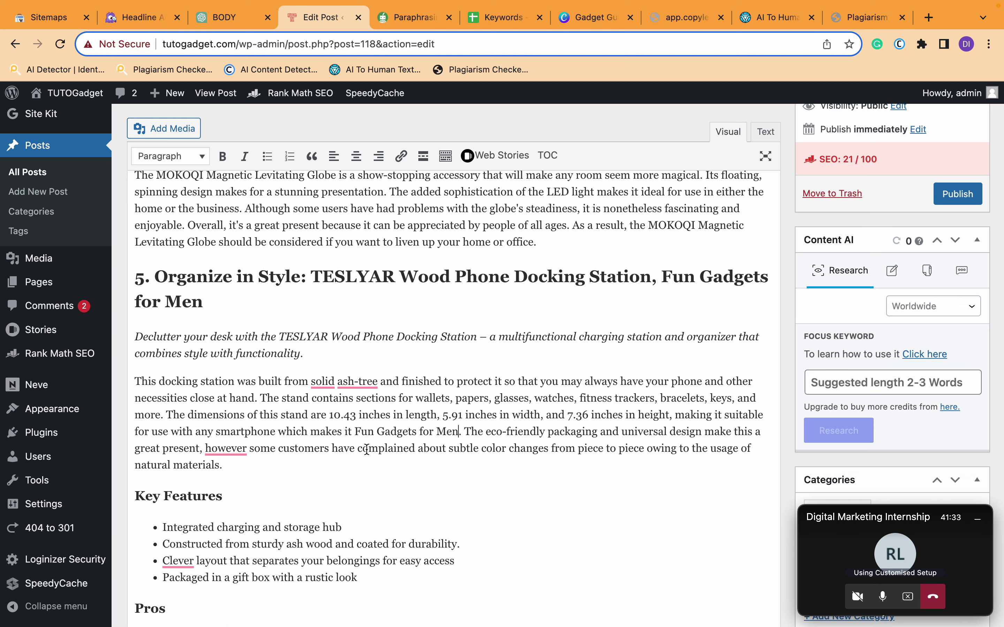
- Check the focus keyword's density and occurrences again in the Additional section of the Rank Math analysis
scroll(367, 449, up, 6)
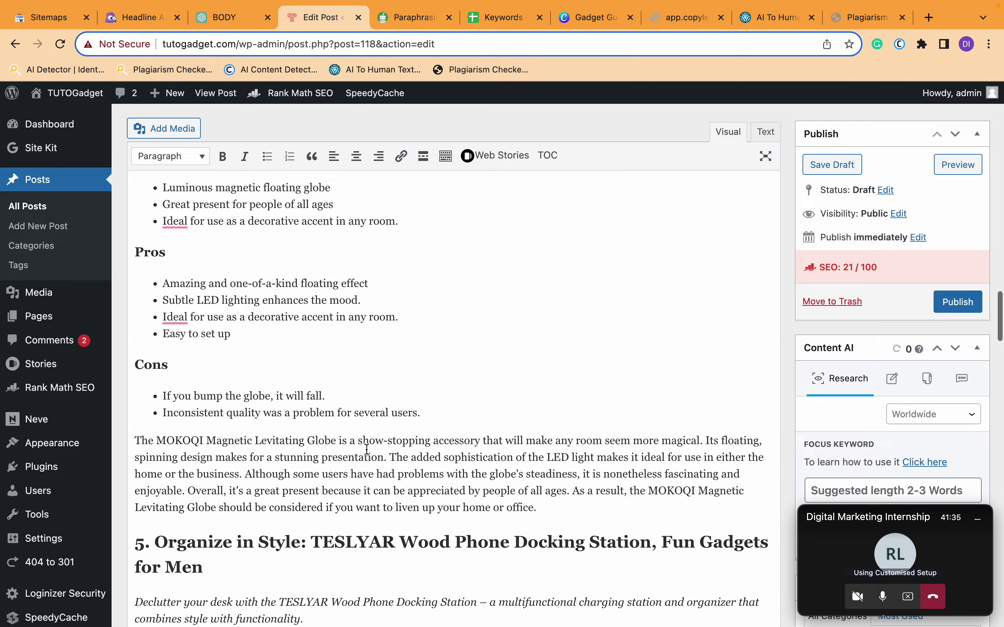
scroll(336, 420, down, 20)
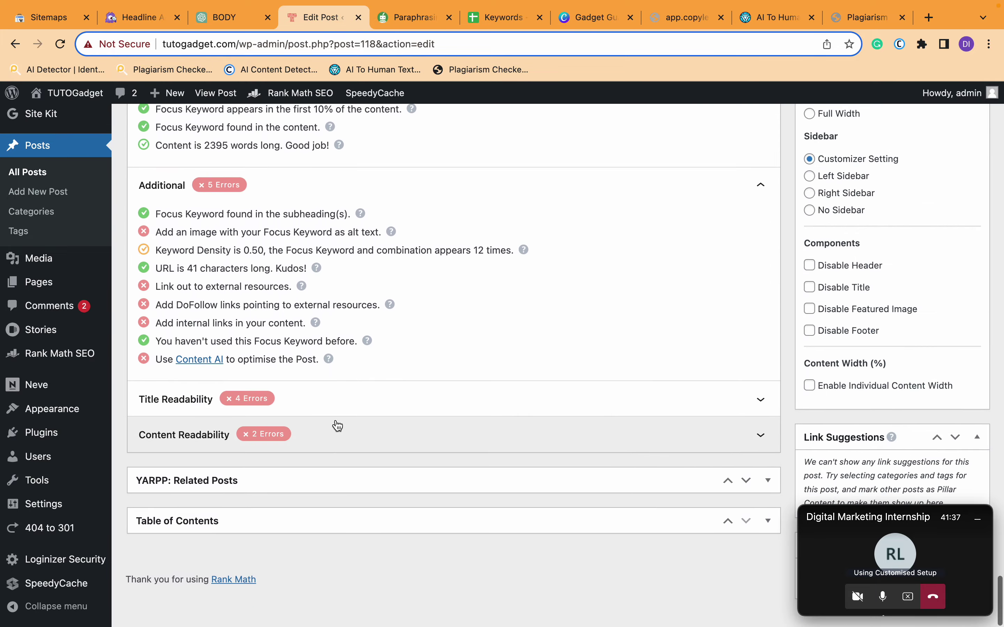
scroll(465, 296, up, 15)
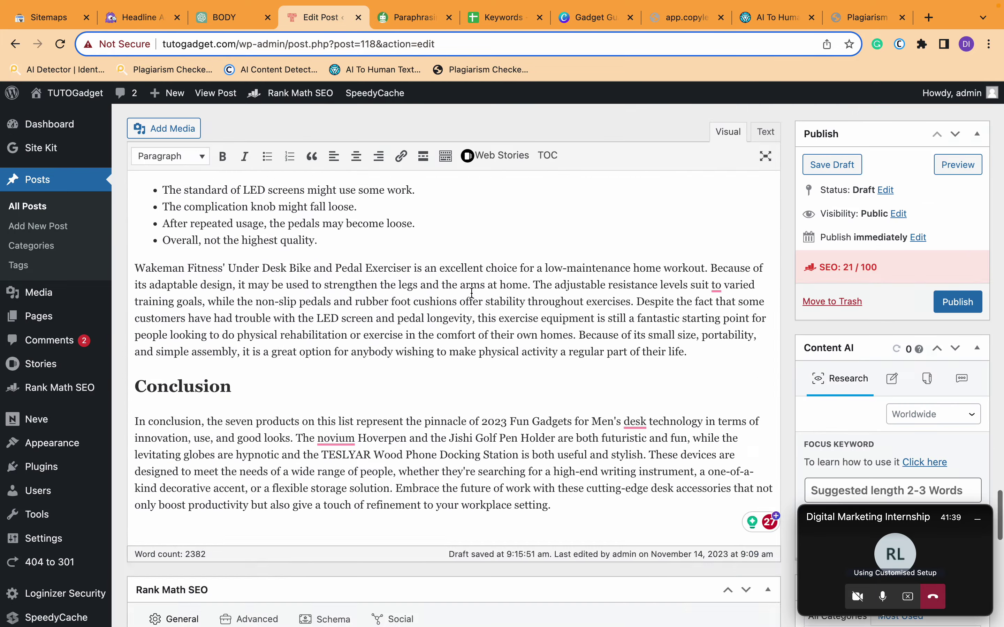
scroll(470, 291, down, 5)
scroll(470, 292, down, 15)
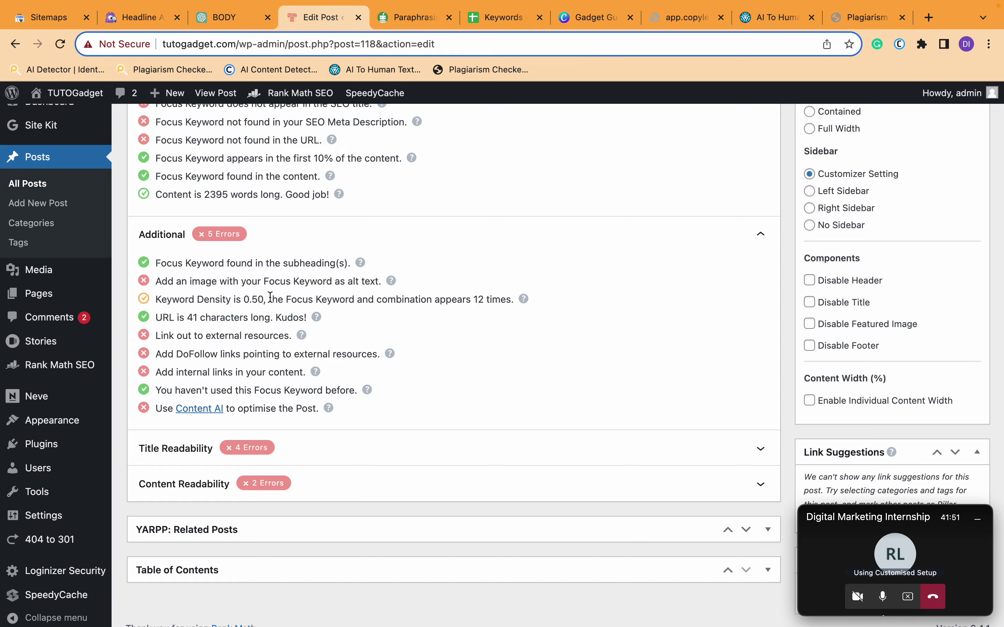
- Insert "which is under the category of Fun Gadgets for Men" after "Multi-Tool Pen" in the closing paragraph of section 6
scroll(270, 297, up, 20)
scroll(270, 297, up, 10)
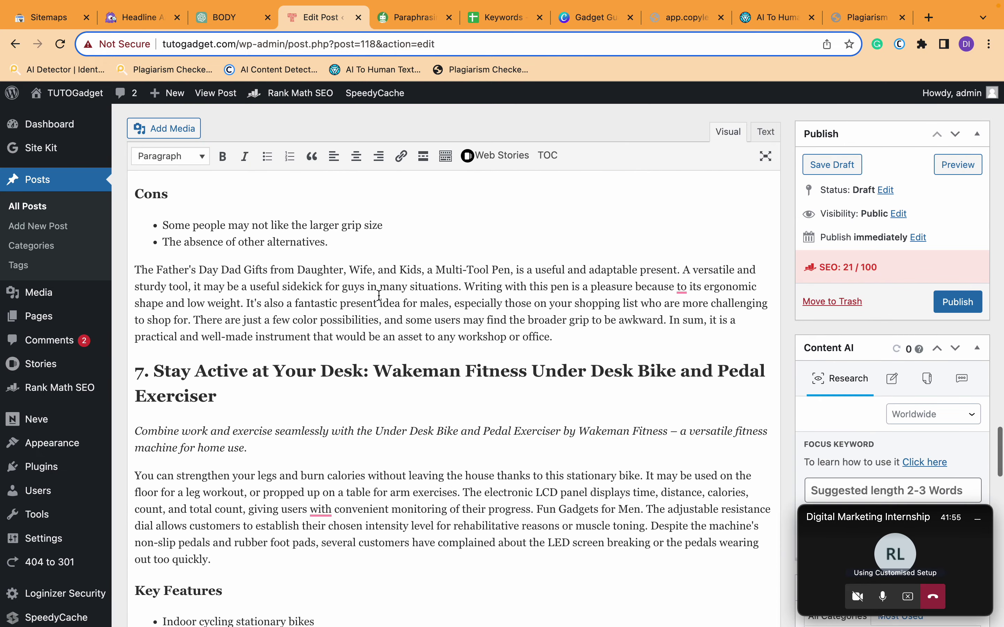
scroll(378, 296, up, 3)
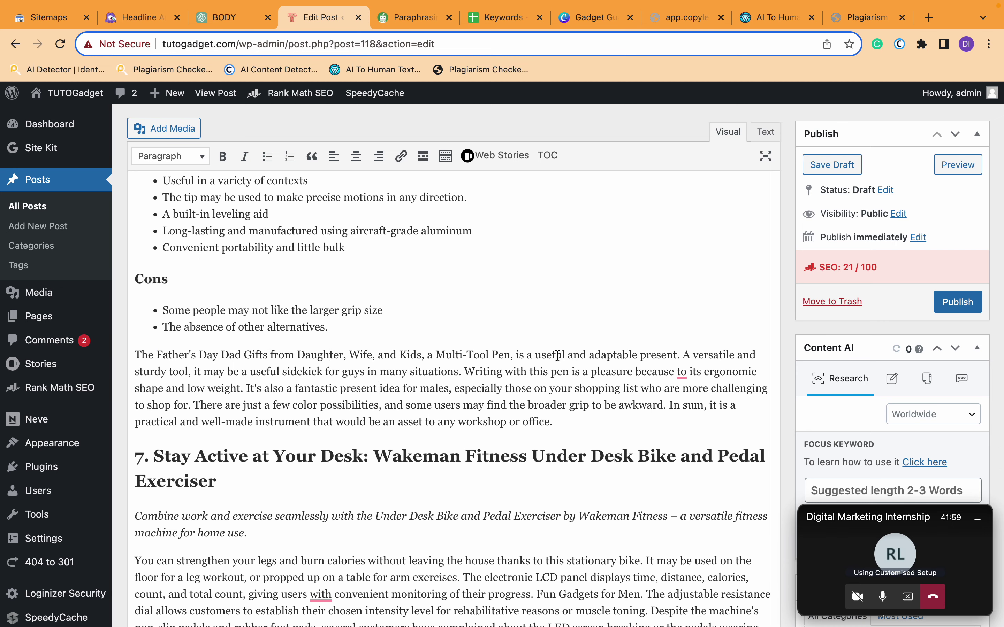
text(,)
key(cmd+z)
click(510, 356)
text(wht,)
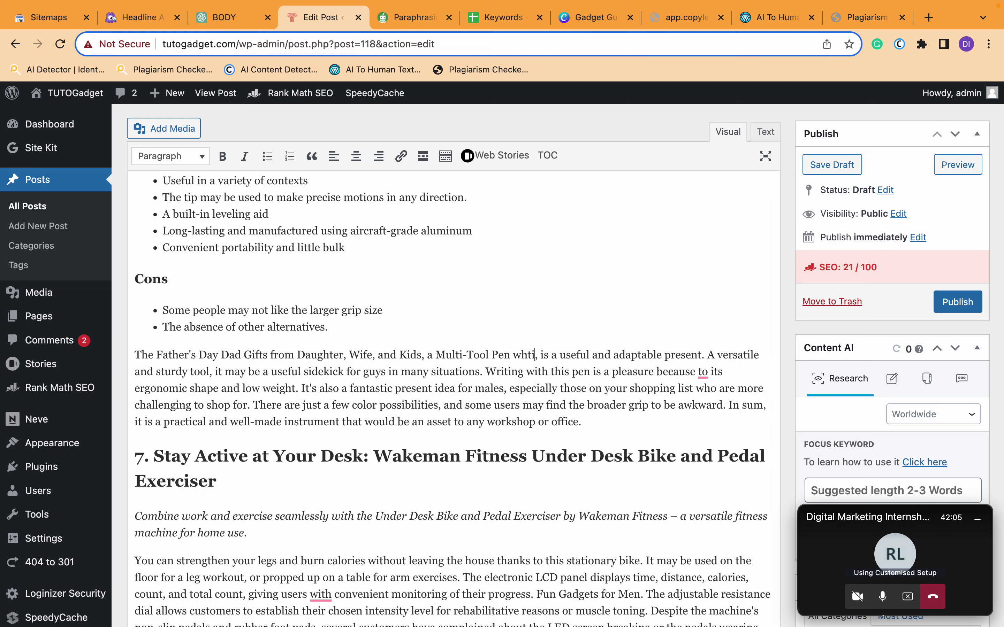
key(BackSpace)
text(ich is )
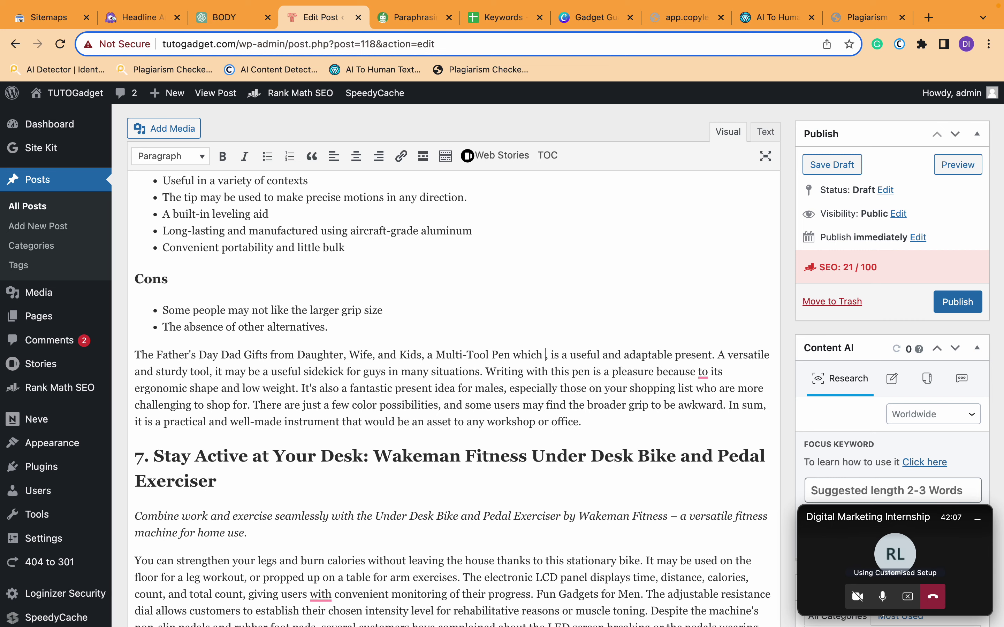
text(under the c)
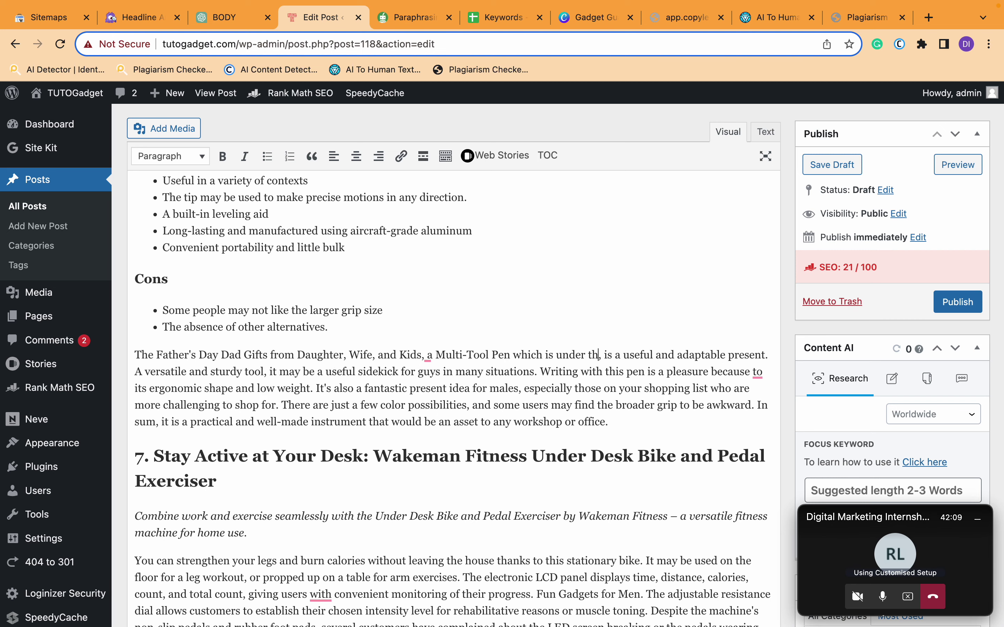
text(ategory of)
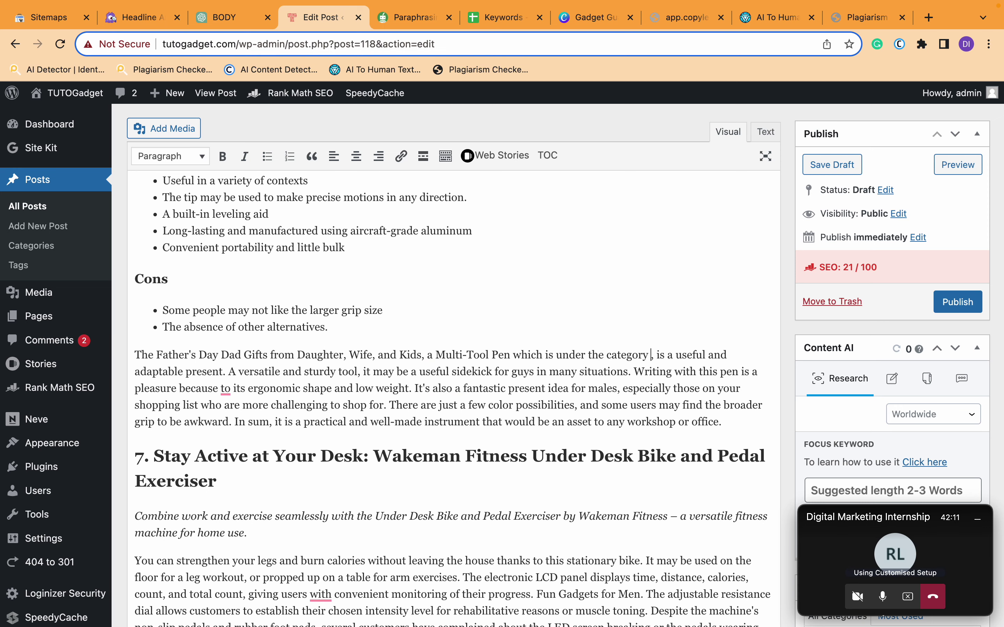
text(Fun Gadgets for Men)
- Append ": Fun Gadgets for Men" to the section 6 heading about Multitool Pen Construction Tools
scroll(539, 415, up, 10)
click(482, 389)
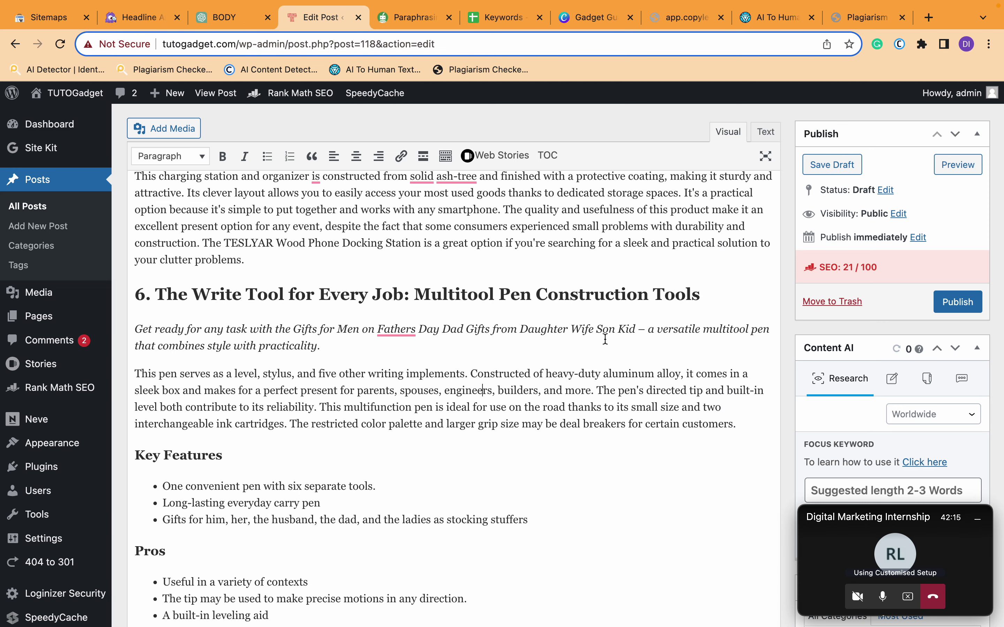
click(722, 306)
text(:)
text(Fun Gadgets for Men)
- Extend the "Fast and simple set-up" bullet in section 5's Pros with "to become Fun Gadgets for Men"
scroll(664, 336, up, 5)
click(669, 336)
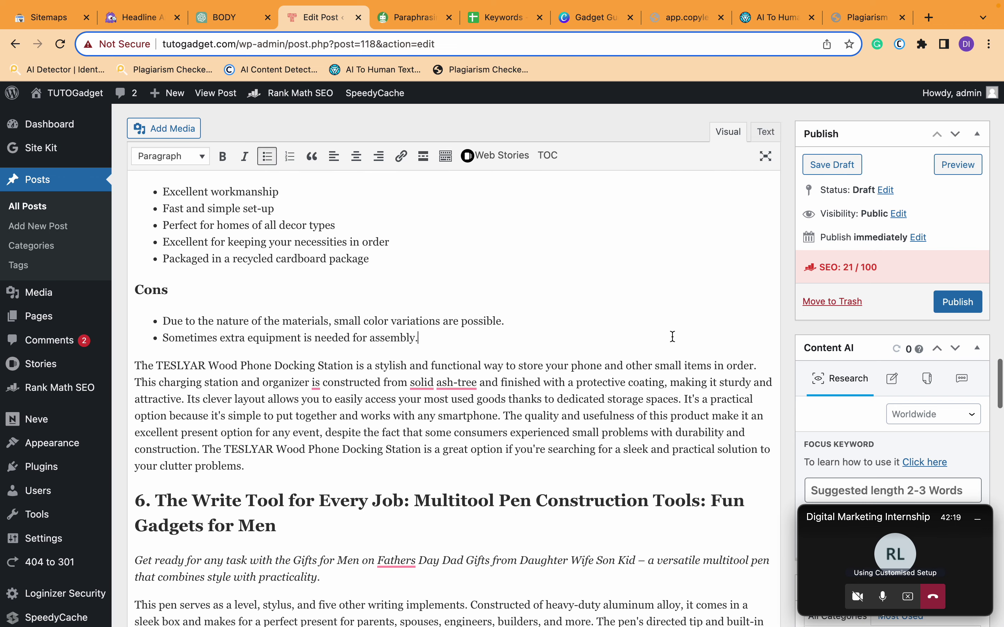
scroll(655, 332, up, 1)
scroll(640, 327, up, 2)
click(274, 321)
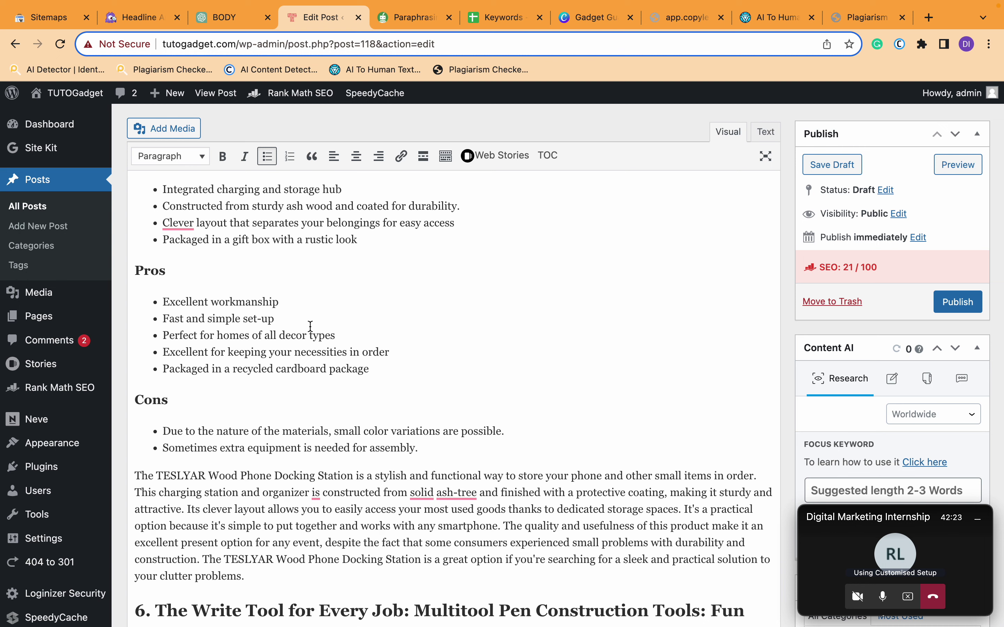
text(to become)
text(Fun Gadgets for Men)
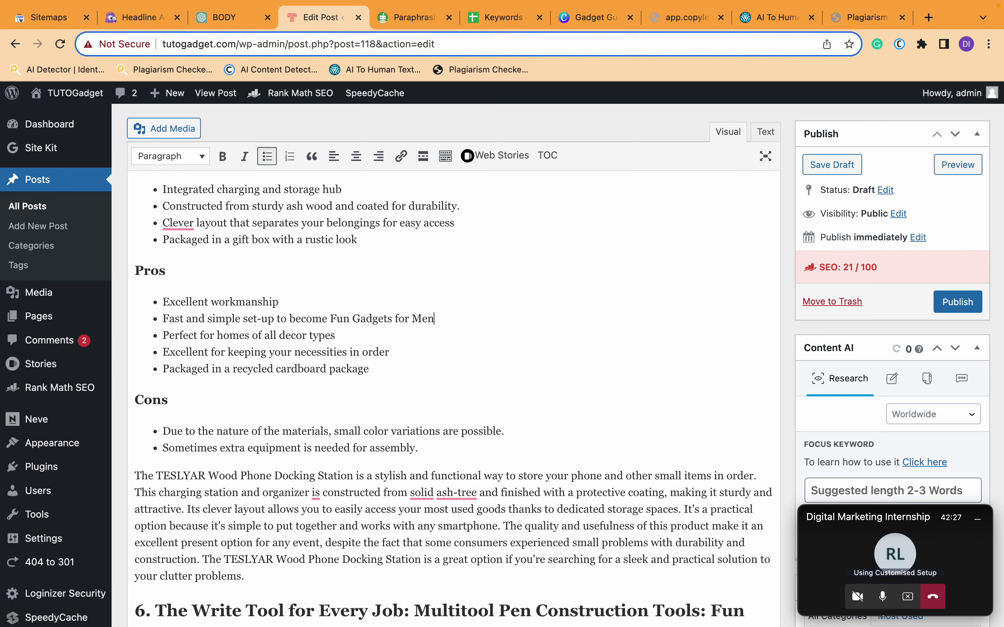
scroll(419, 501, up, 7)
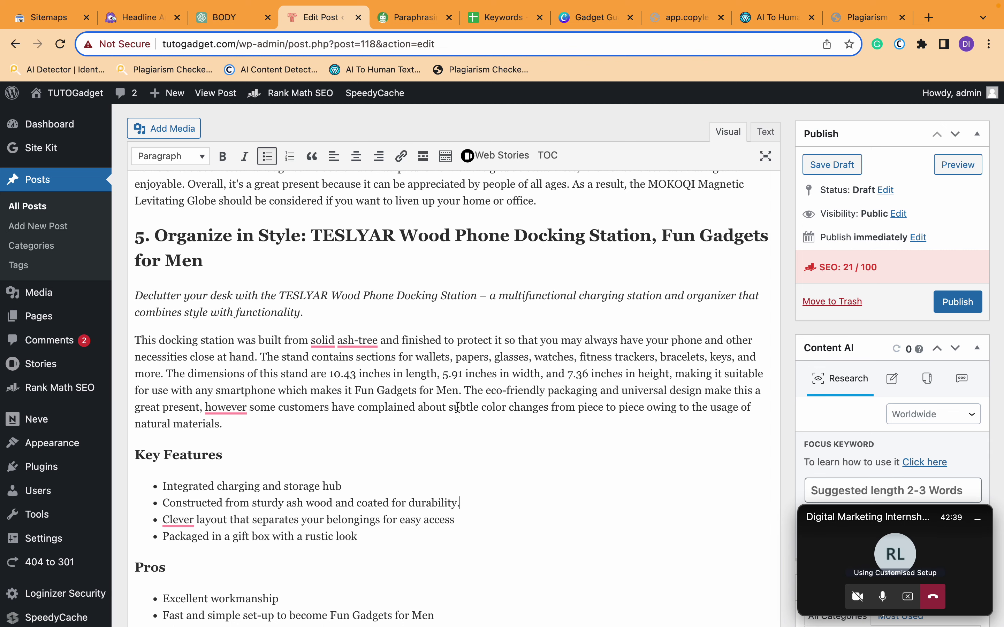
scroll(460, 415, down, 5)
scroll(459, 412, up, 15)
scroll(400, 395, up, 2)
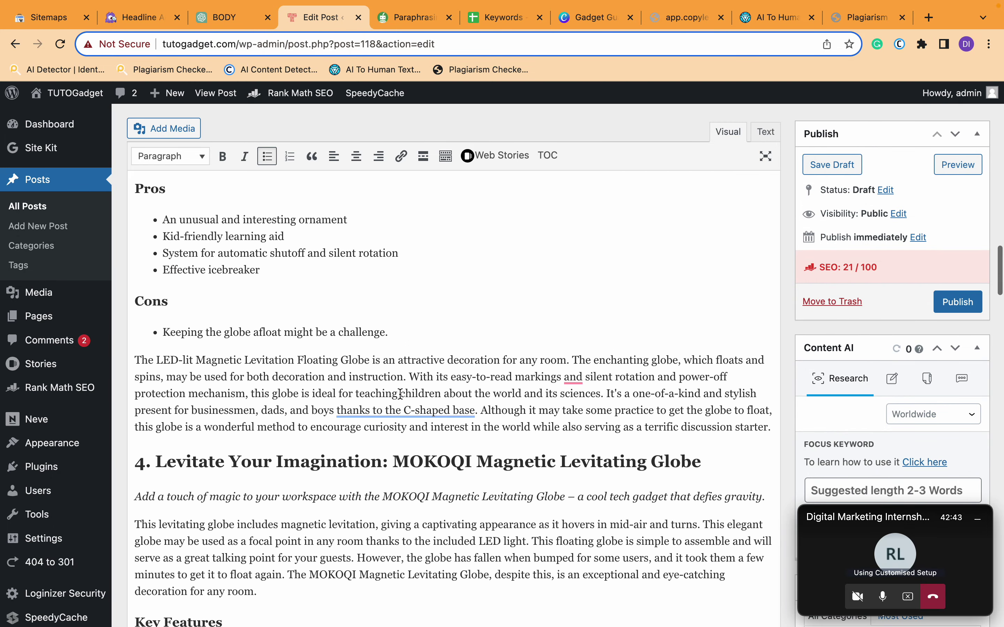
click(336, 409)
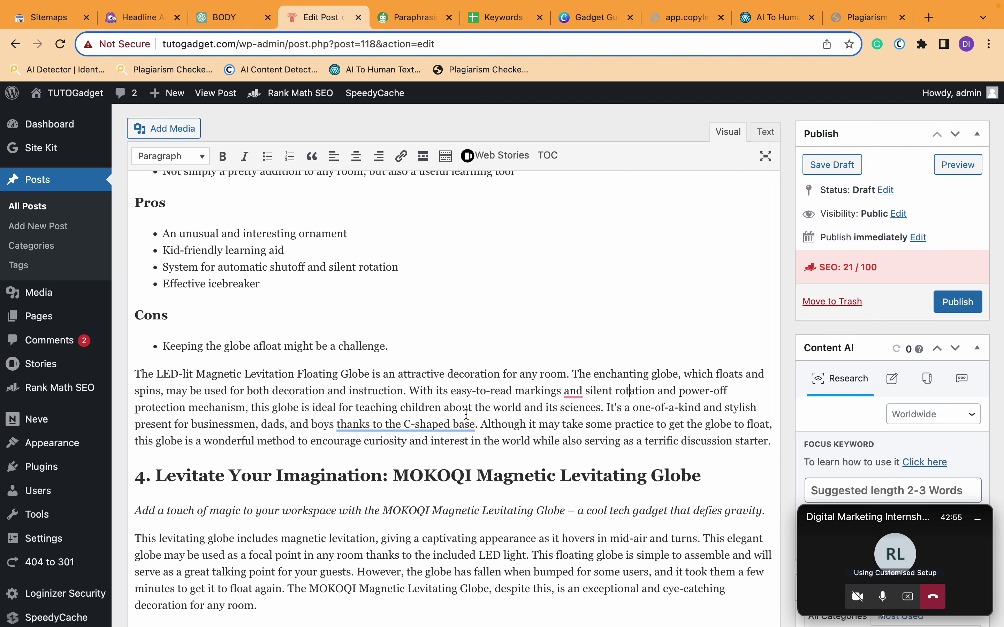
- Insert "to become Fun Gadgets for Men" after "decoration and instruction" in the closing paragraph of section 3
click(404, 390)
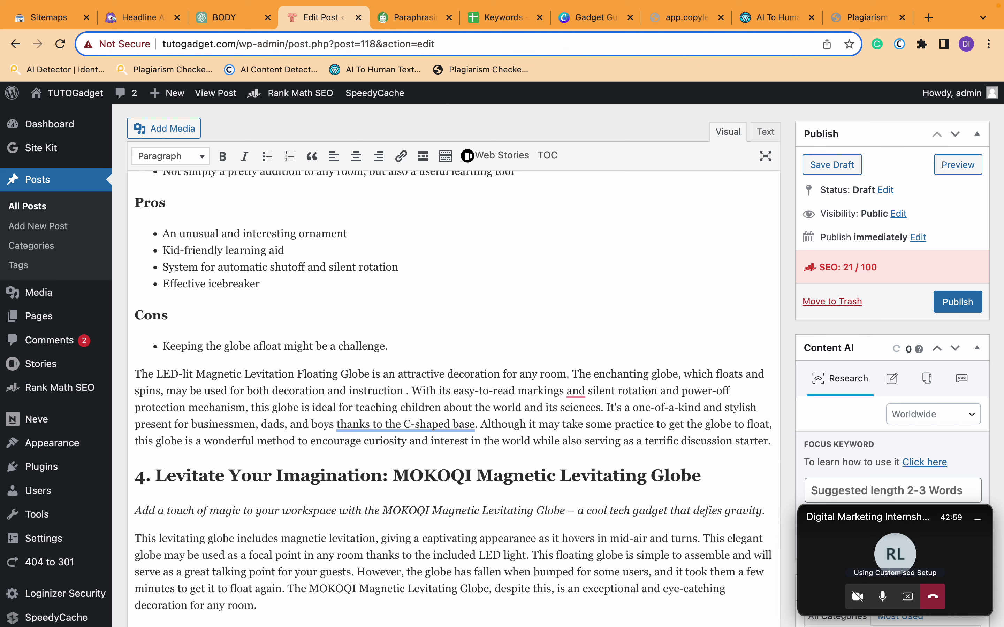
text(to become)
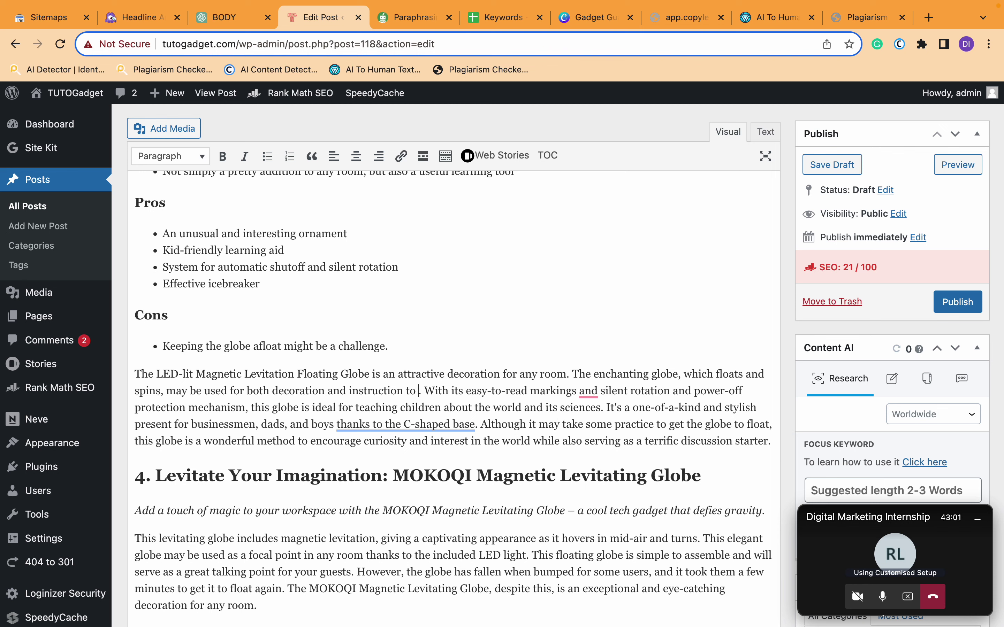
- Insert "become Fun Gadgets for Men and" after "It may take some practice to" in section 3's opening description paragraph
scroll(453, 398, up, 15)
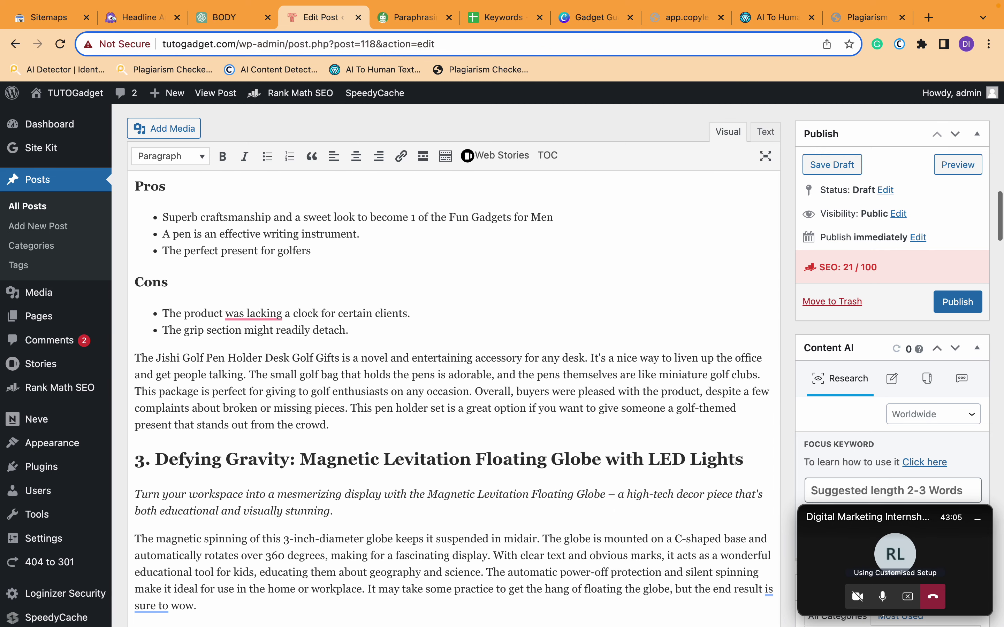
scroll(449, 577, down, 2)
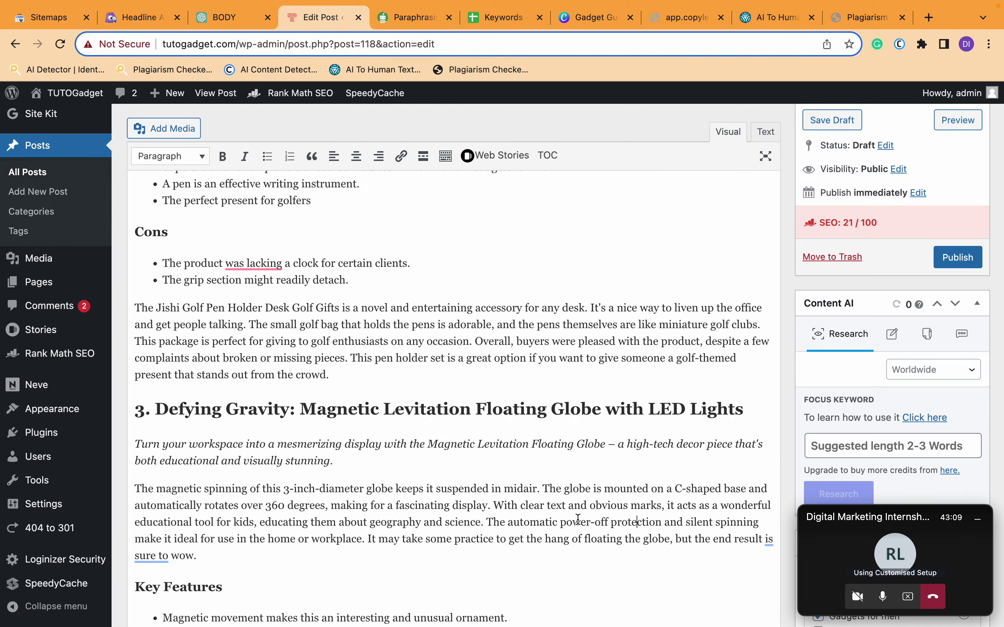
click(322, 507)
text(become)
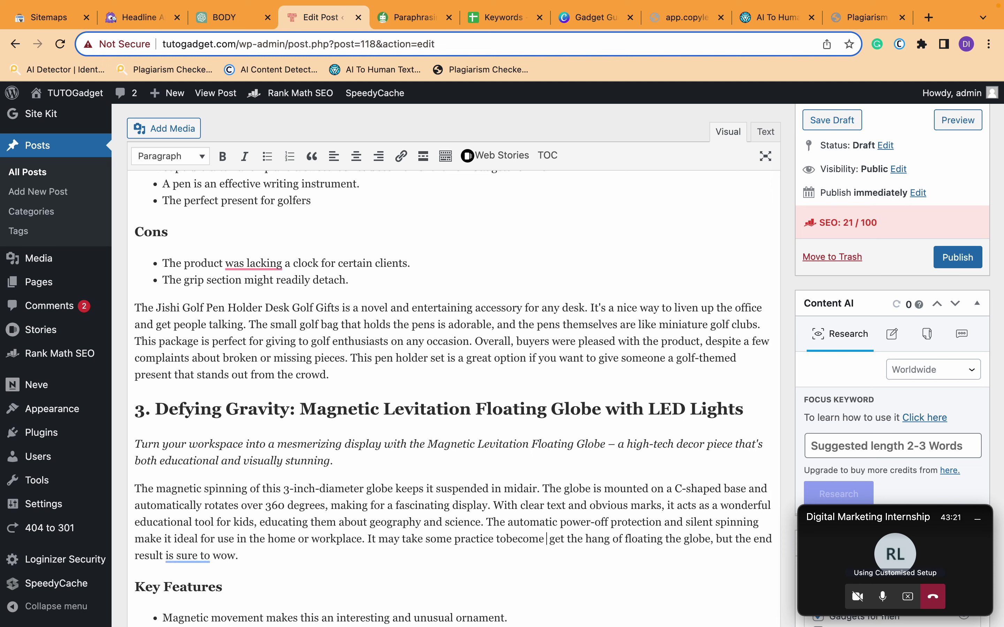
click(513, 538)
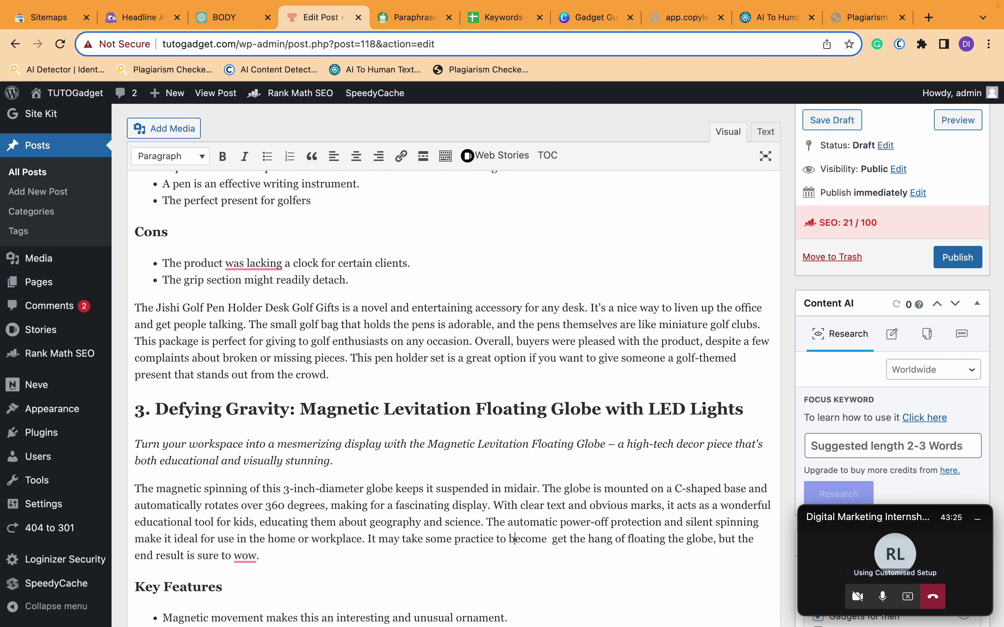
click(567, 539)
text(Fun Gadgets for Men)
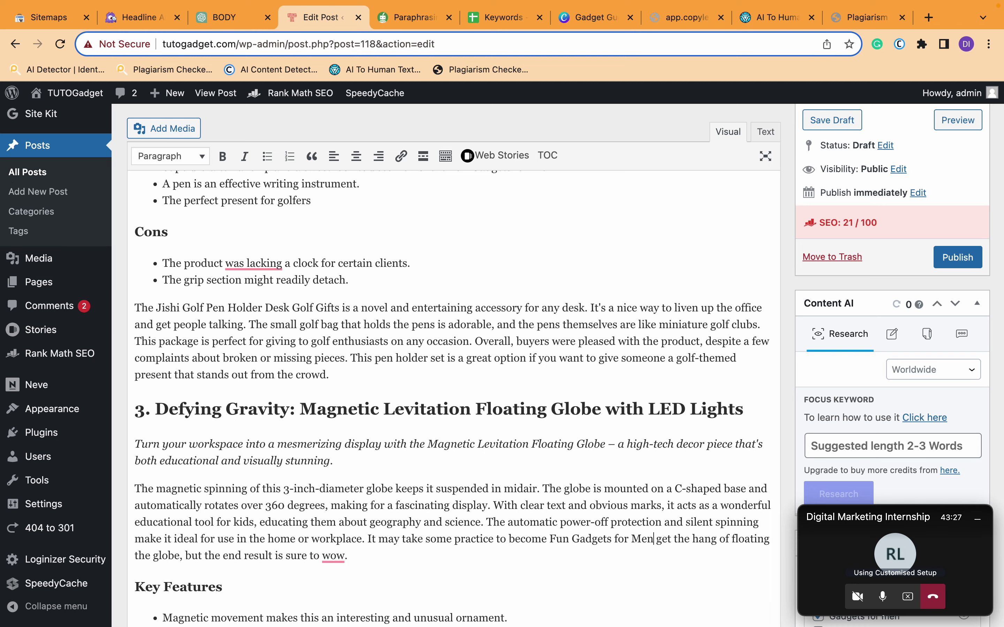
text(and)
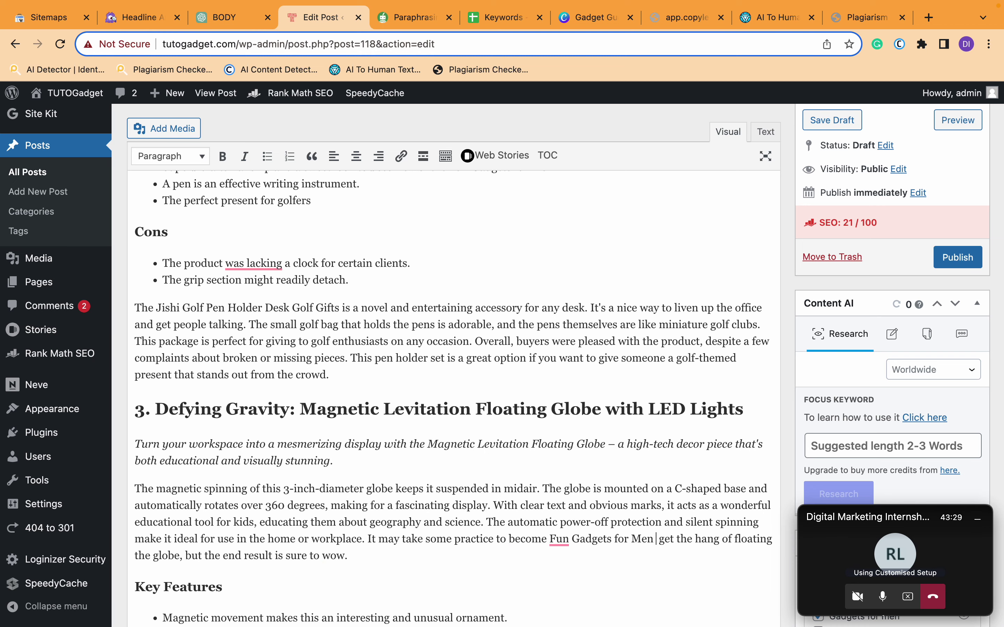
- Insert "which makes it best Fun Gadgets for Men" after "broken or missing pieces" in the closing paragraph of section 2
scroll(587, 504, up, 5)
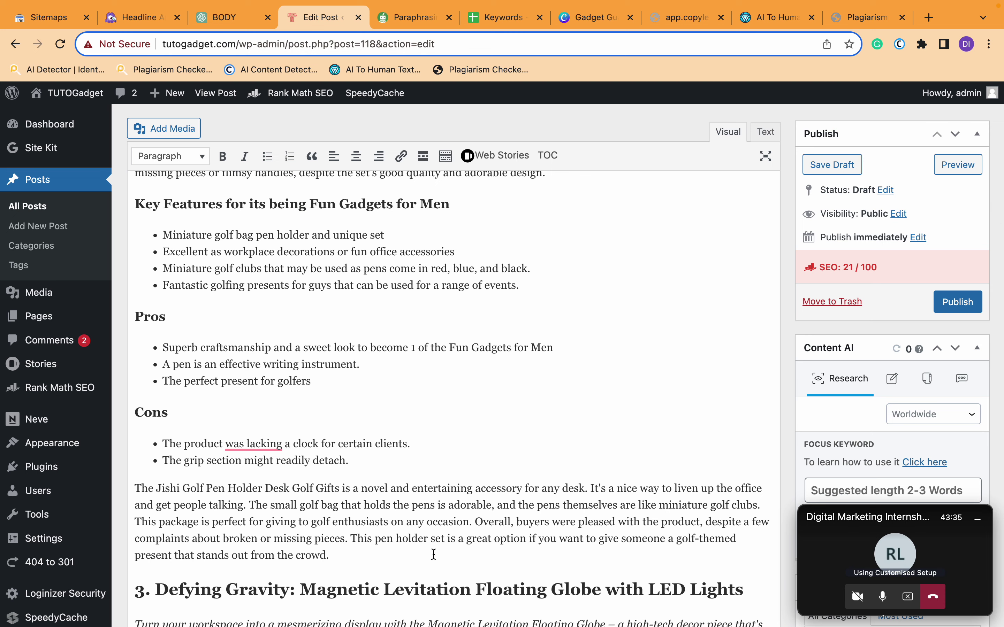
click(350, 538)
text(which make)
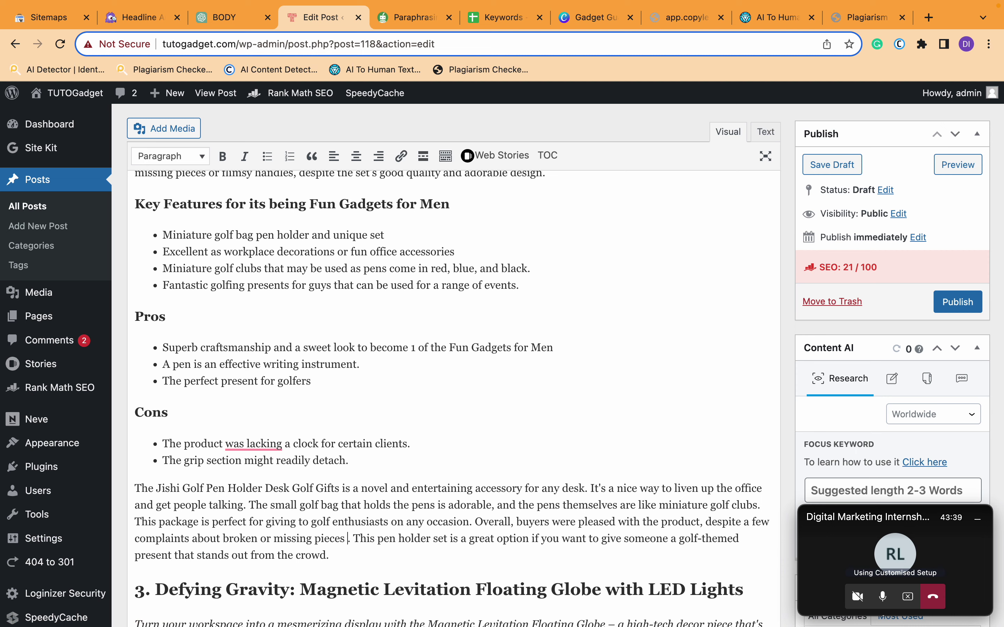
text(s it best)
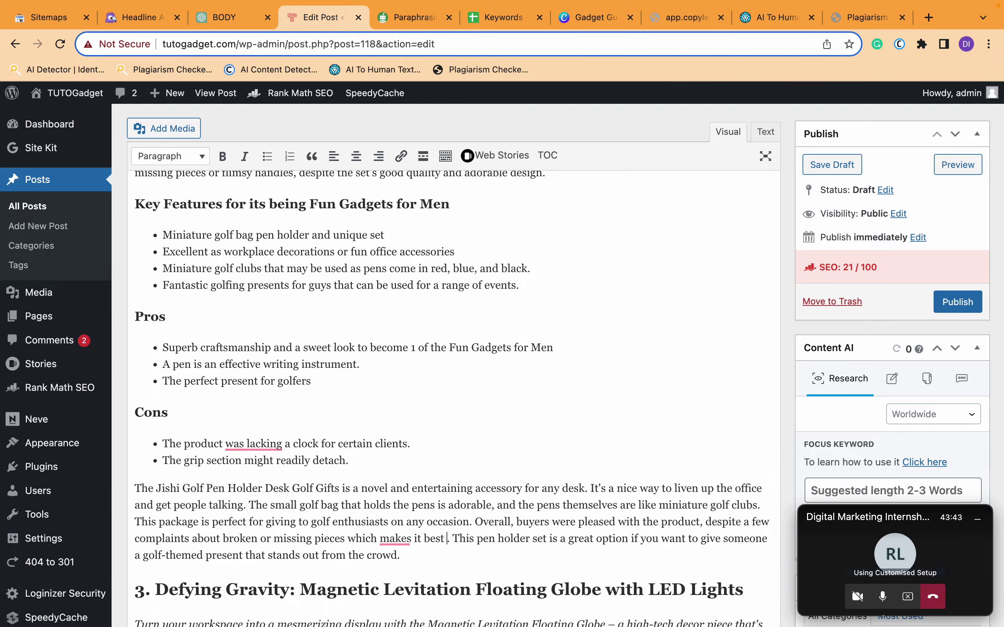
text(Fun Gadgets for Men)
- Extend the "Great present for people of all ages" bullet in section 4's Key Features with "and its the Fun Gadgets for Men"
scroll(471, 512, up, 5)
scroll(471, 511, down, 20)
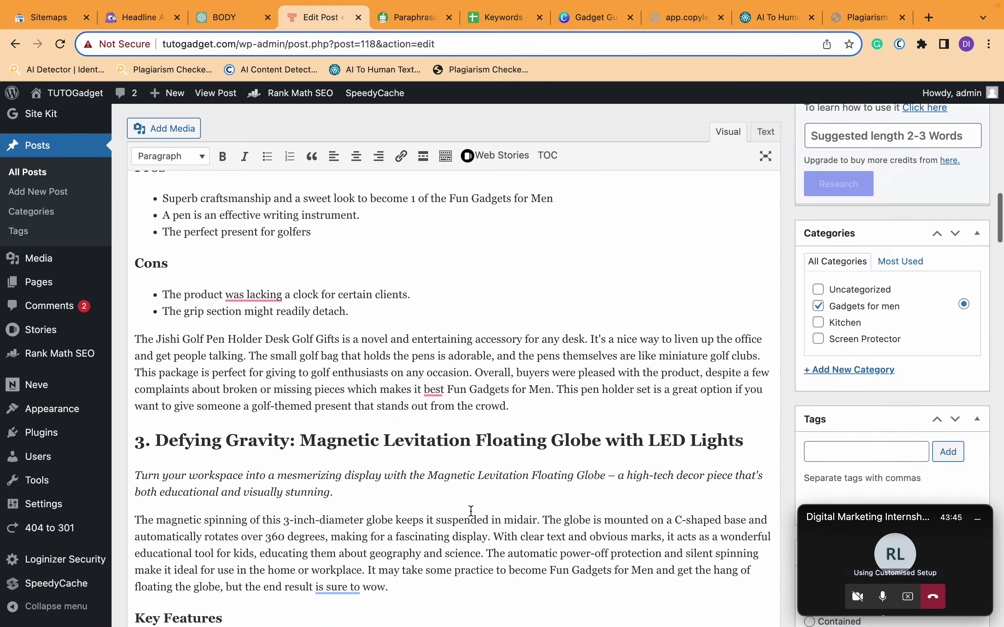
scroll(471, 516, up, 15)
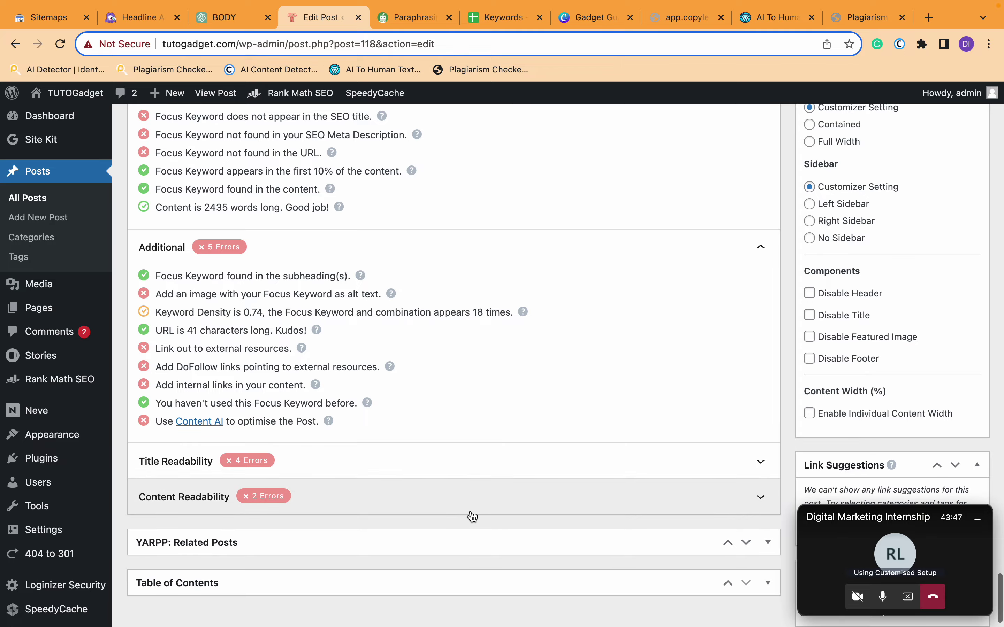
scroll(570, 335, up, 10)
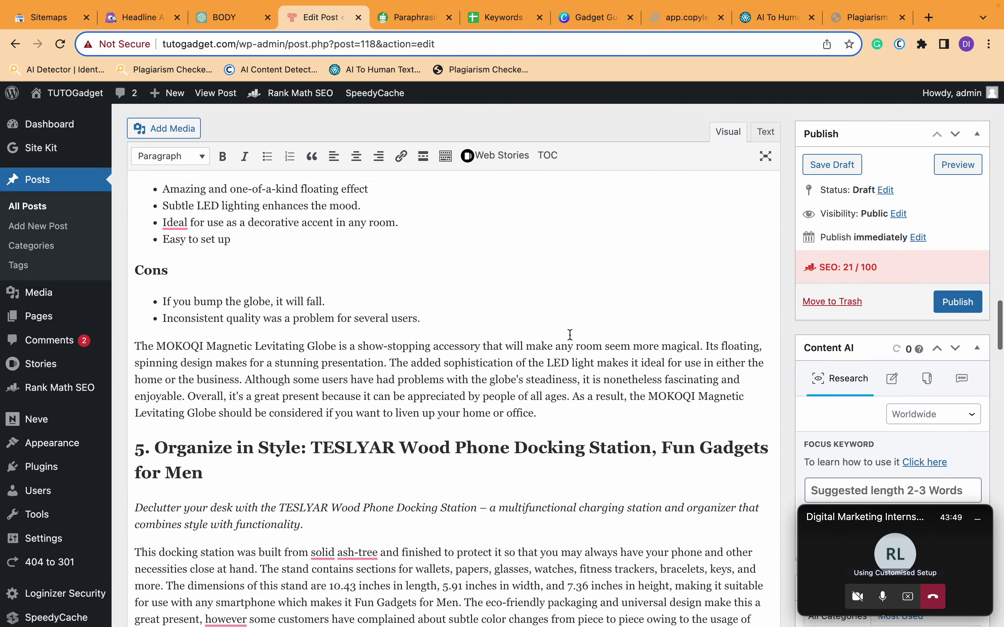
click(407, 467)
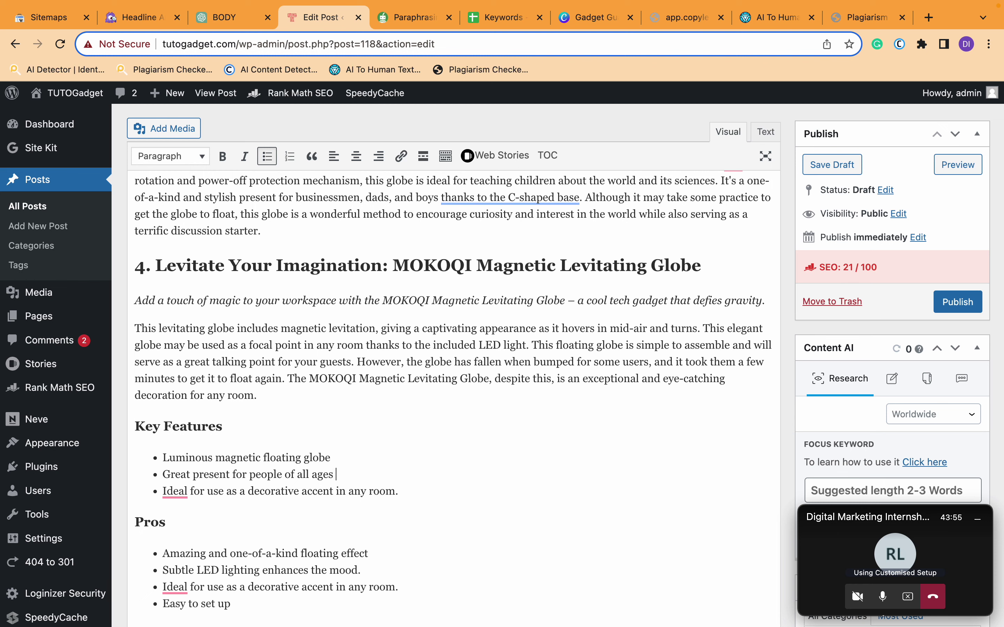
text(Fun Gadgets for Men)
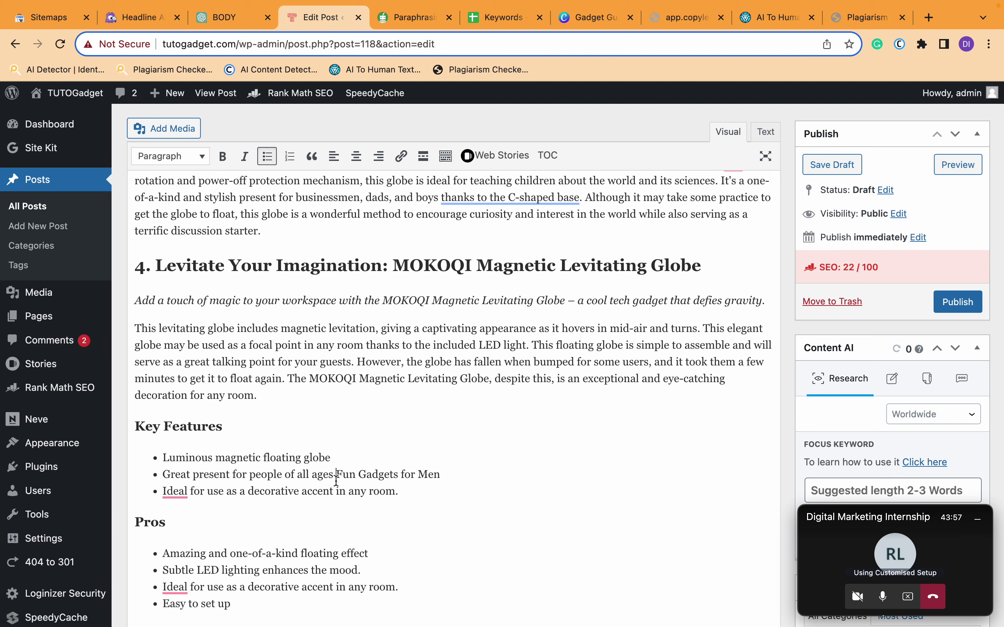
click(336, 474)
text(and its th)
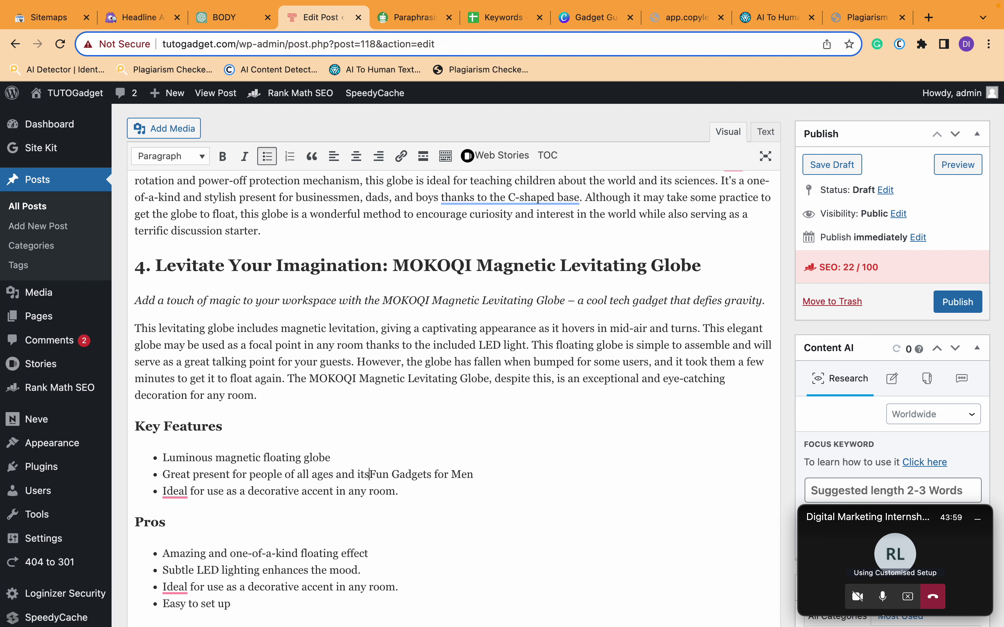
text(e)
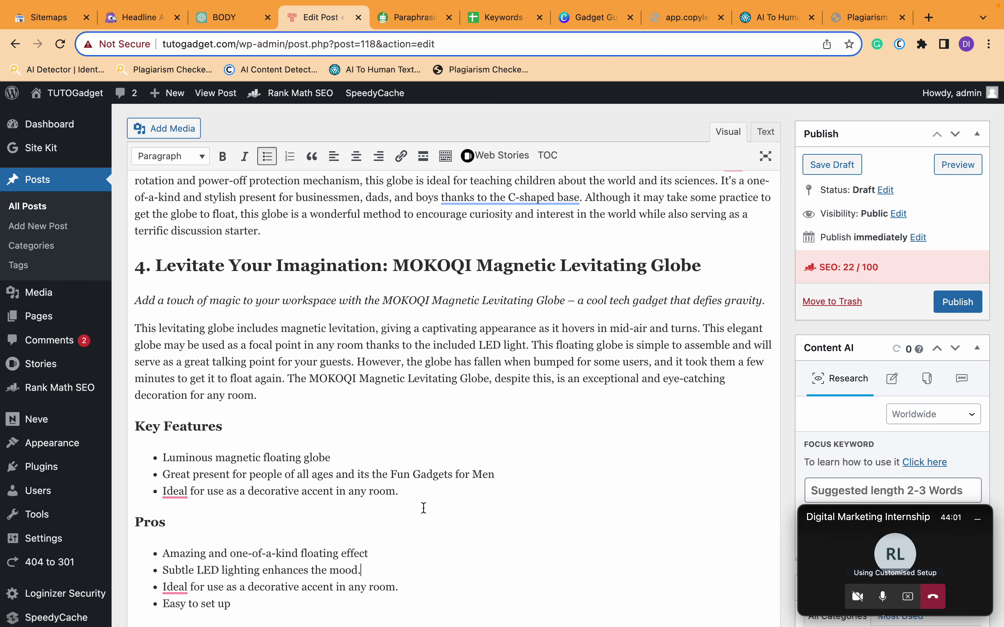
- In the introduction, replace "materials" with "Fun Gadgets for Men" and insert "fun" before "gadgets for men"
scroll(423, 506, up, 4)
click(395, 492)
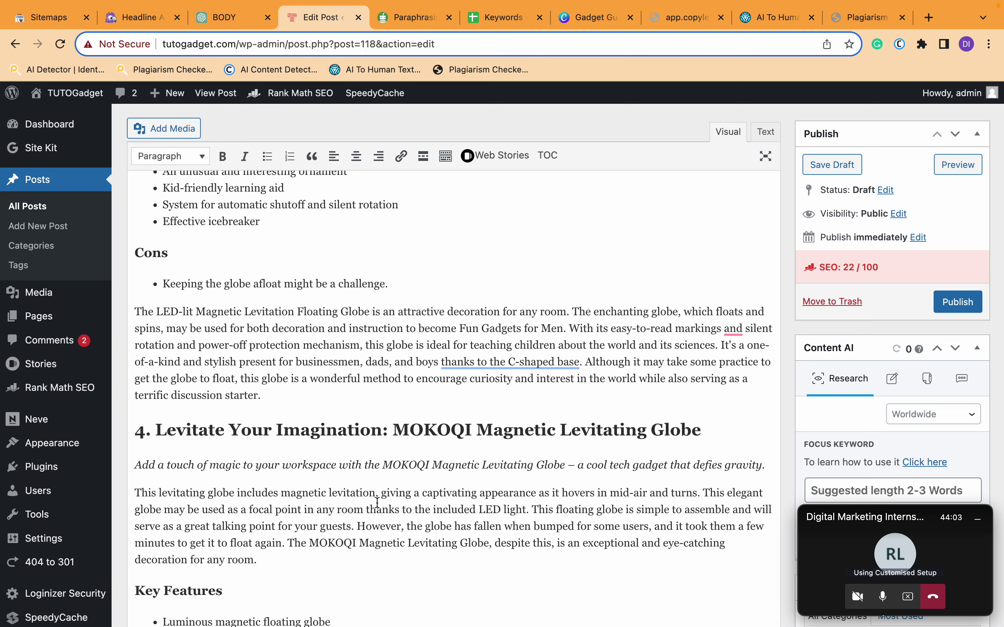
scroll(390, 493, up, 15)
scroll(268, 355, down, 1)
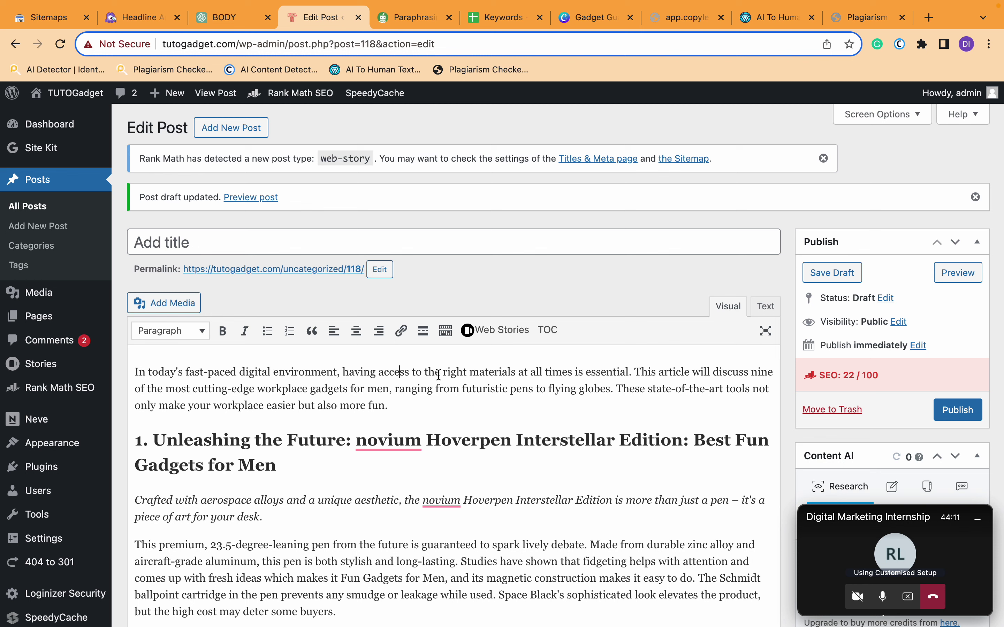
click(529, 373)
double_click(508, 372)
text(Fun Gadgets for Men)
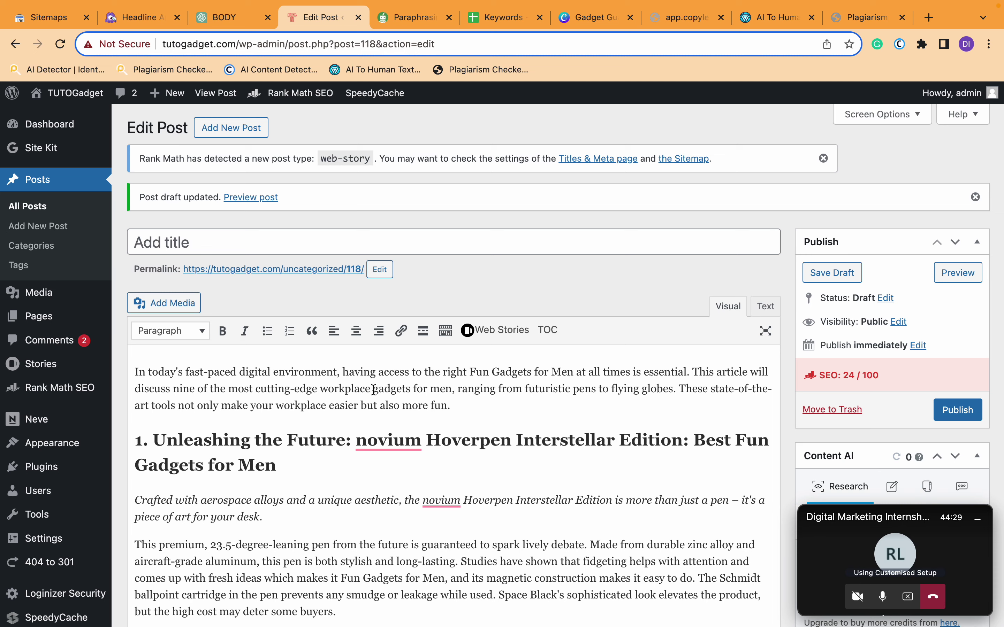
text(fun gad)
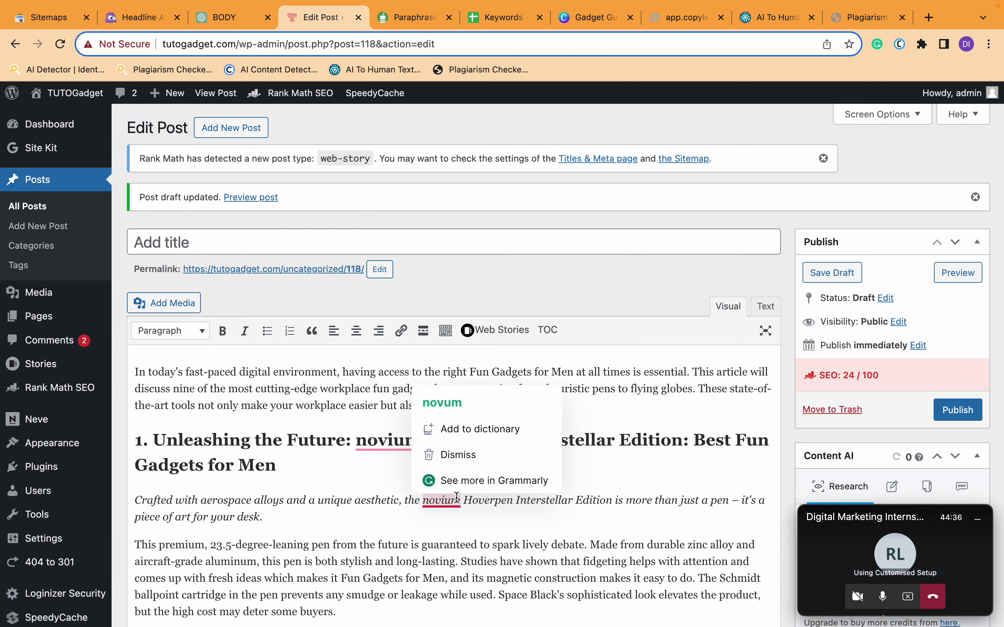
- Look through sections 1 and 2 for keyword placements and recheck the keyword density in the Rank Math analysis
scroll(457, 498, down, 10)
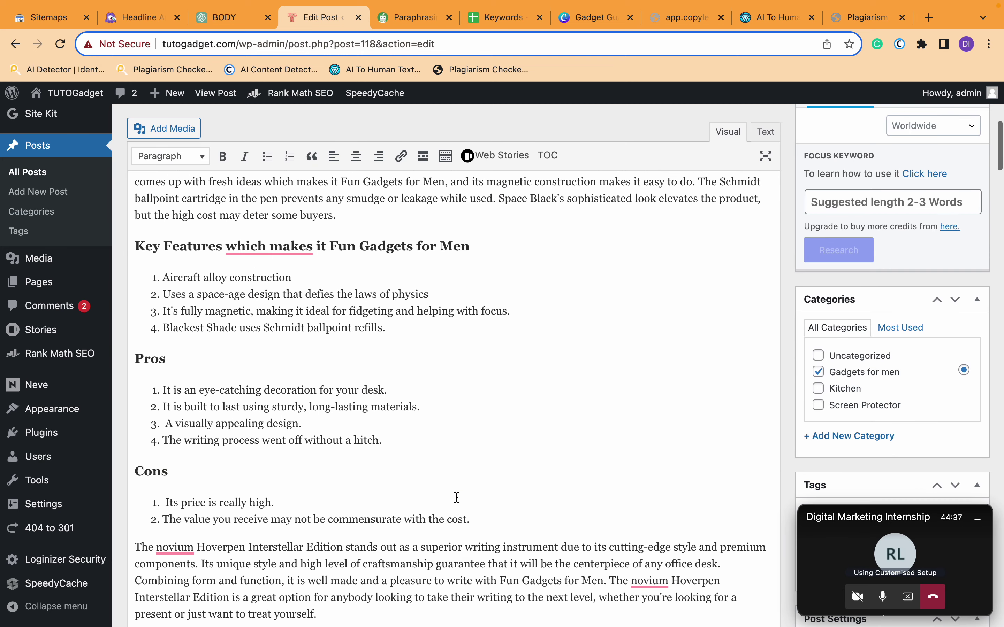
click(351, 339)
click(448, 321)
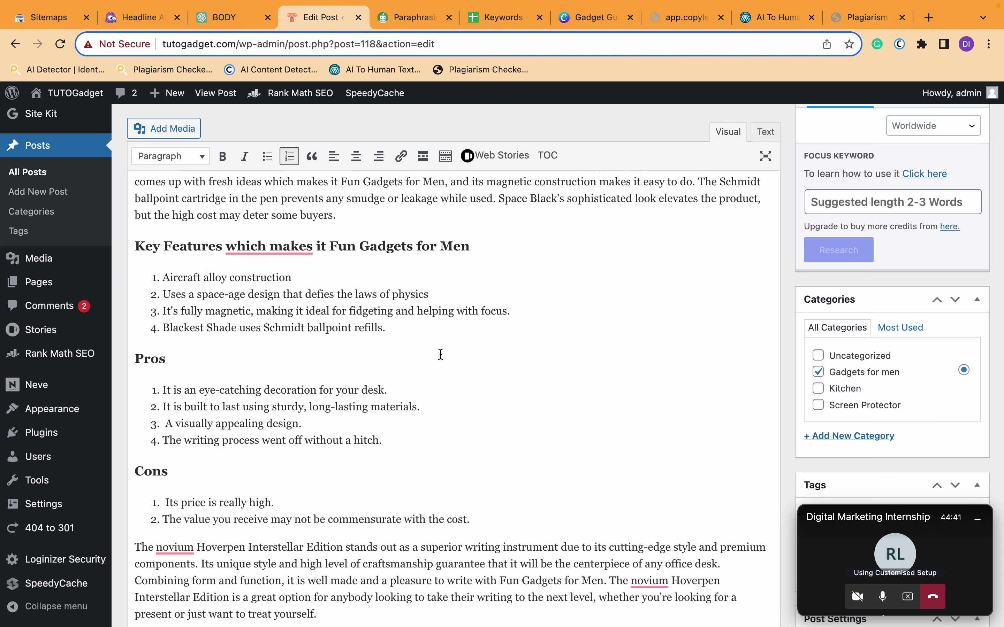
scroll(445, 421, down, 8)
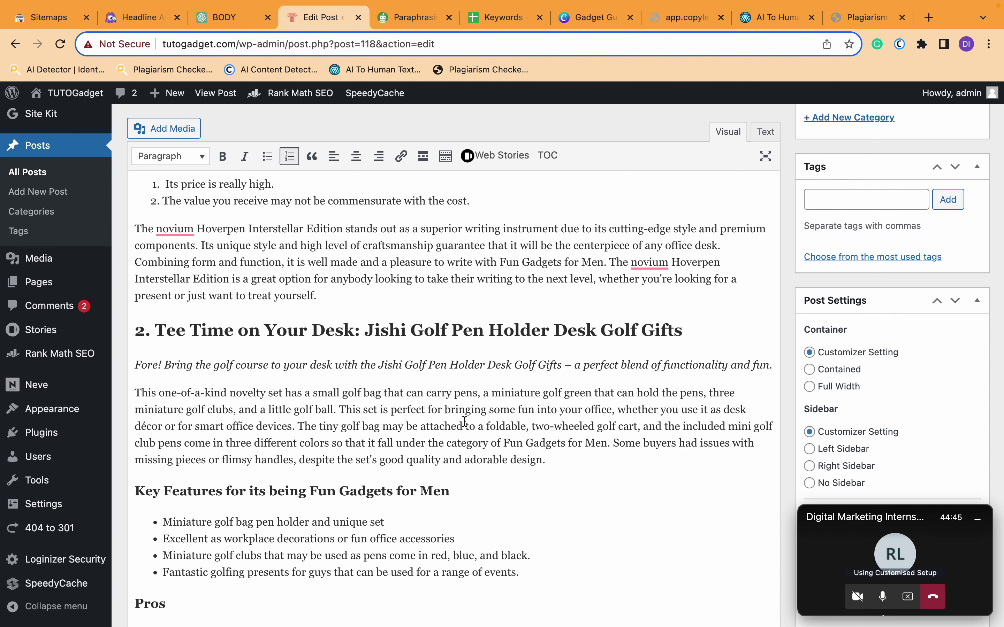
click(493, 409)
scroll(460, 411, down, 1)
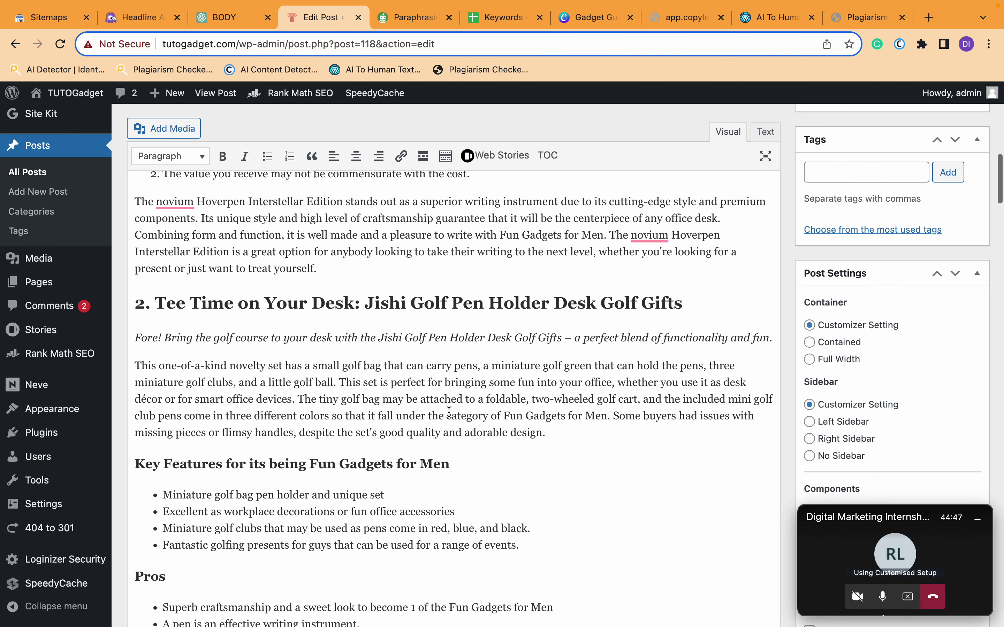
scroll(459, 411, down, 20)
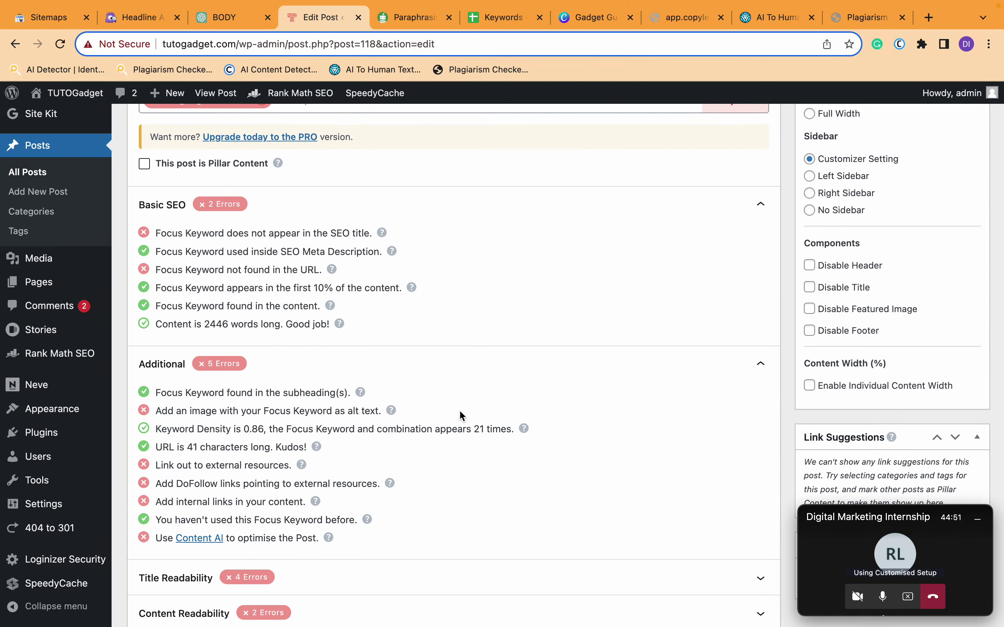
- Extend the "Simple set up" bullet in section 3's Key Features with "and Fun Gadgets for Men"
scroll(461, 415, up, 15)
scroll(460, 411, down, 3)
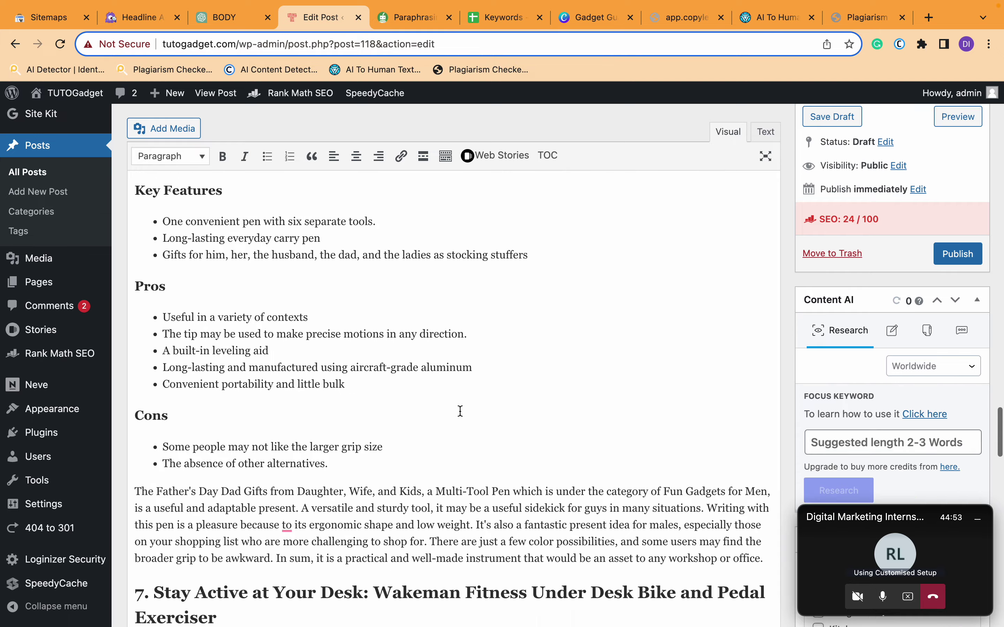
scroll(460, 411, up, 10)
scroll(460, 412, up, 10)
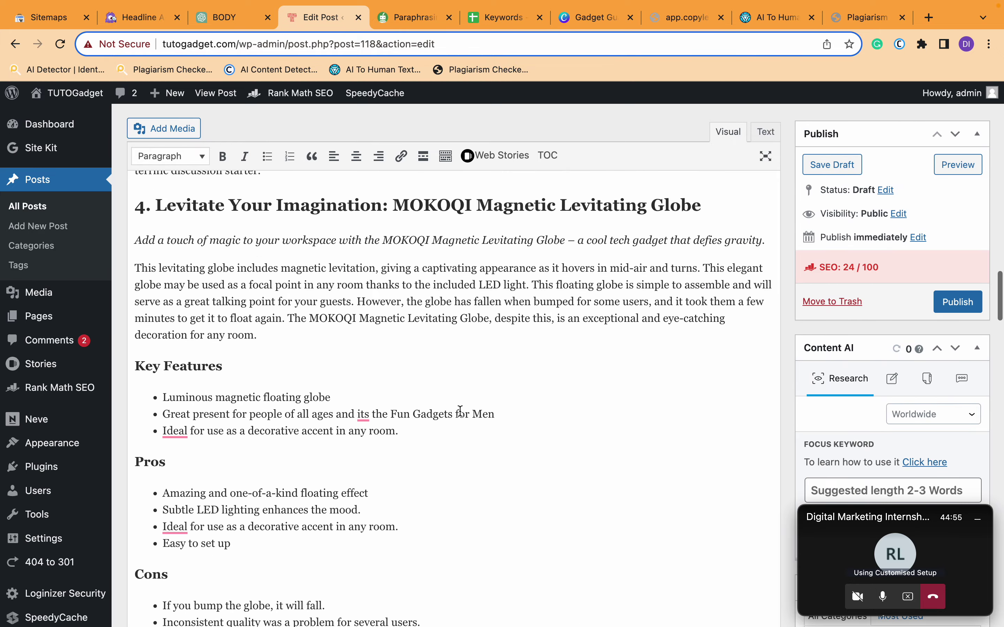
click(386, 387)
scroll(387, 413, up, 8)
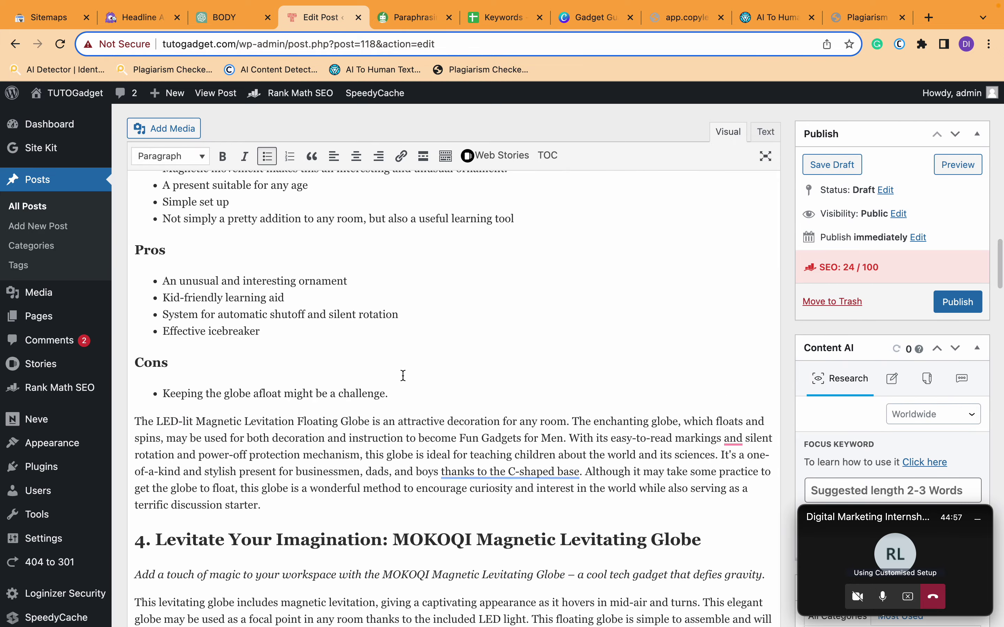
scroll(404, 375, up, 5)
click(423, 386)
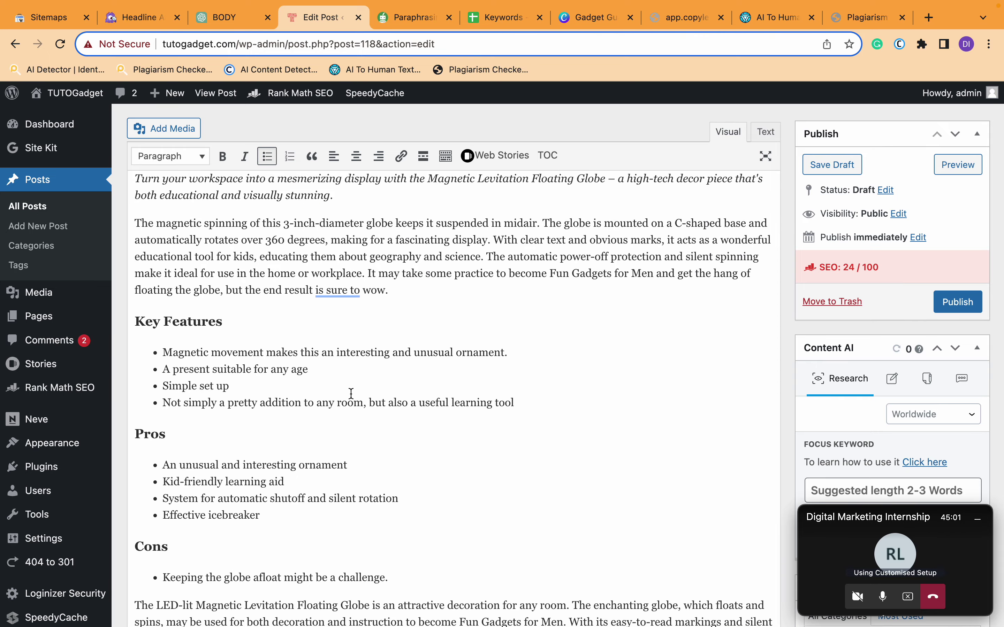
text(and)
text(Fun Gadgets for Men)
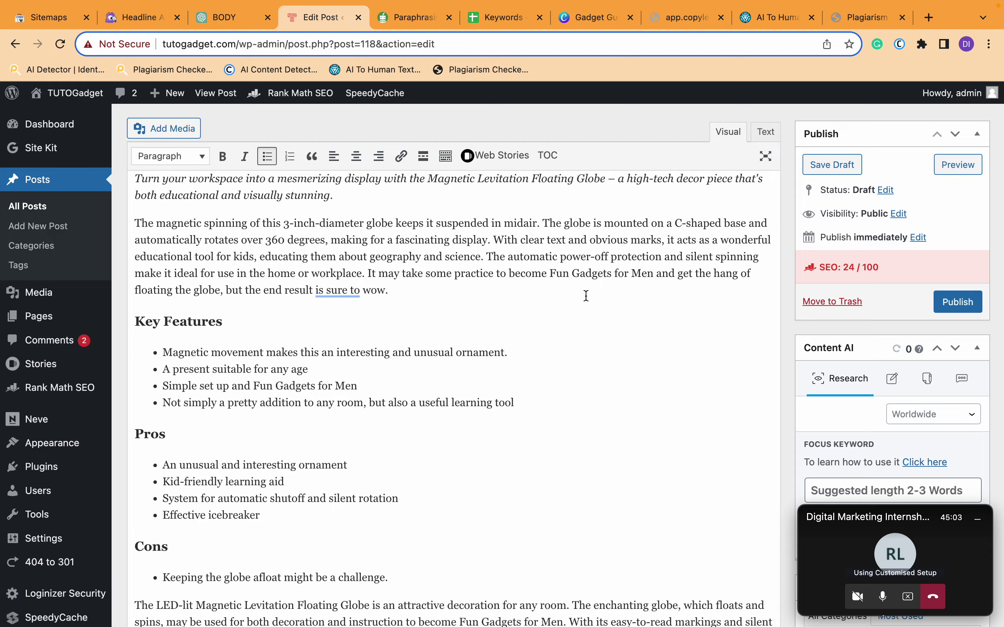
- In section 3's description, insert "which is a unique quality under the category of Fun Gadgets for Men" after "over 360 degrees"
scroll(586, 296, up, 3)
scroll(414, 343, up, 1)
click(356, 375)
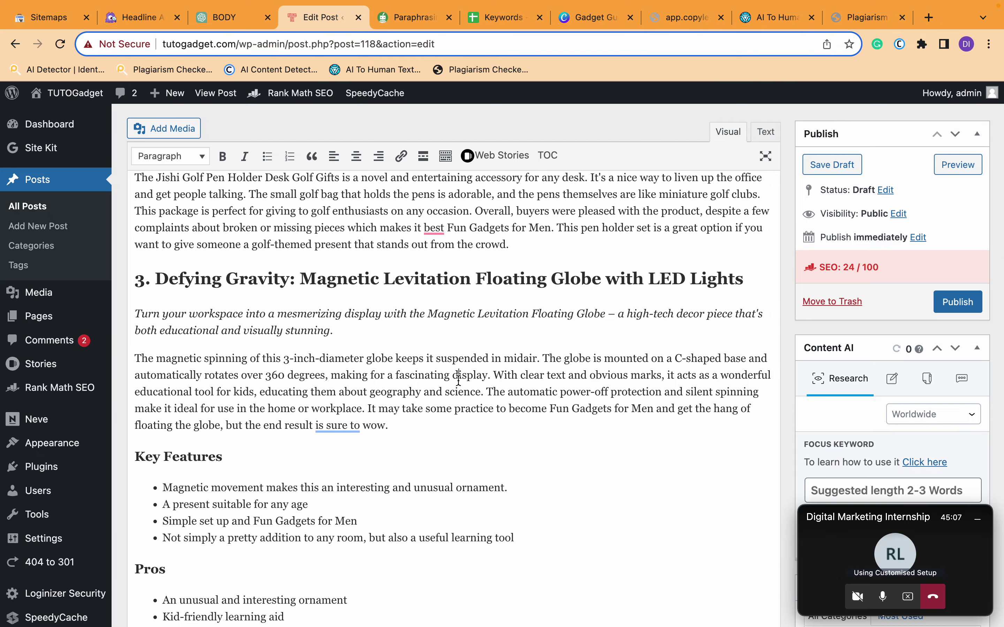
click(539, 375)
scroll(307, 377, up, 5)
scroll(308, 377, down, 8)
click(325, 268)
text(which)
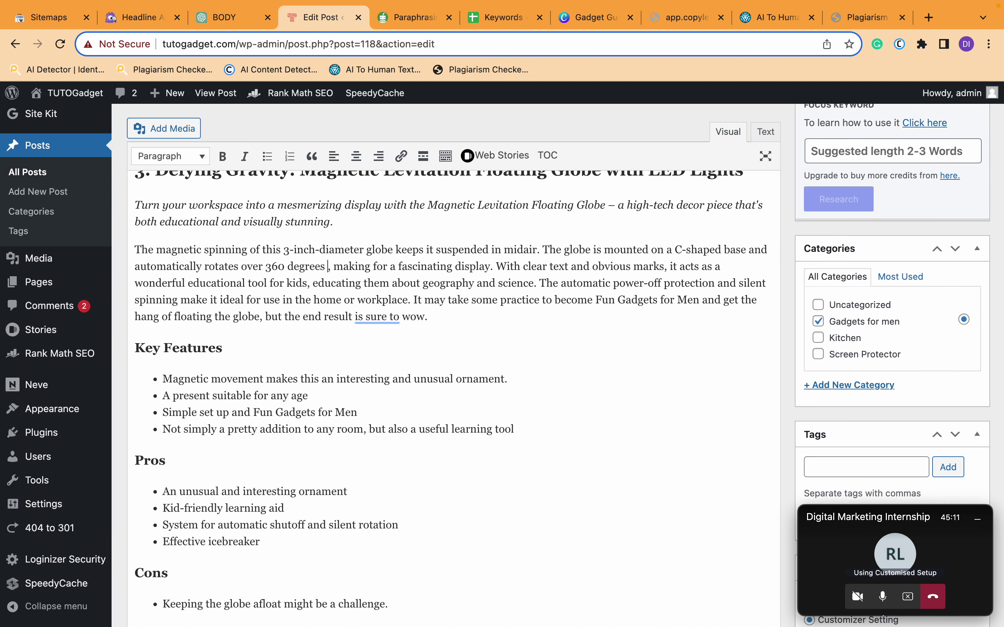
key(BackSpace)
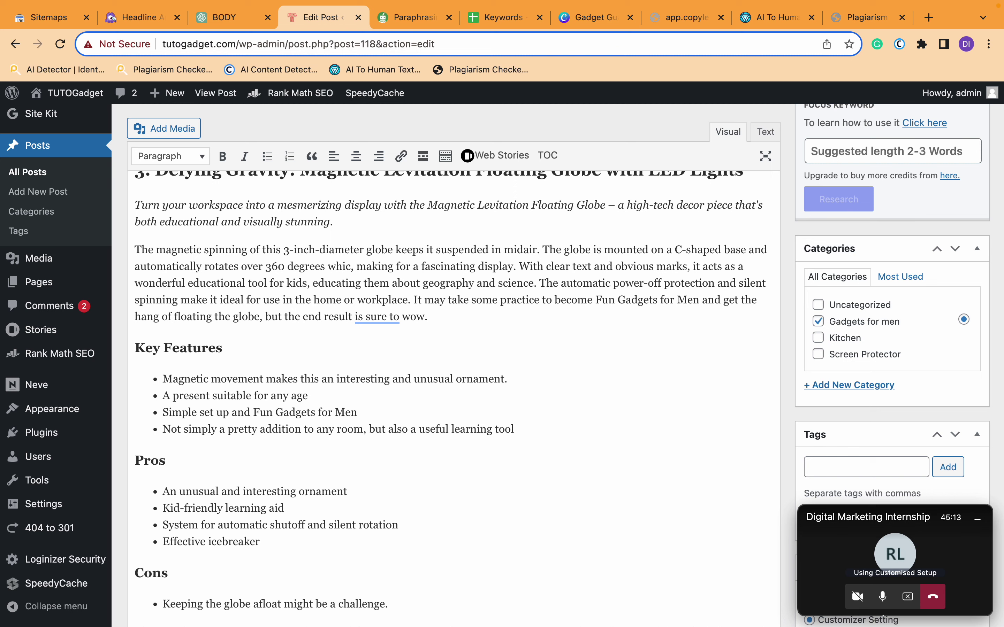
text(h is uniq)
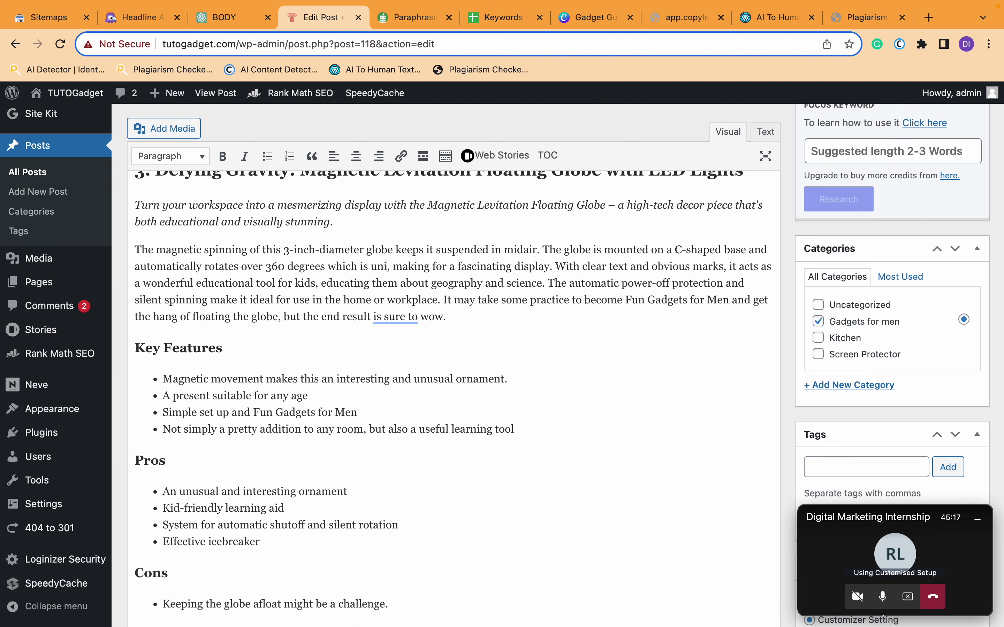
text(ue q)
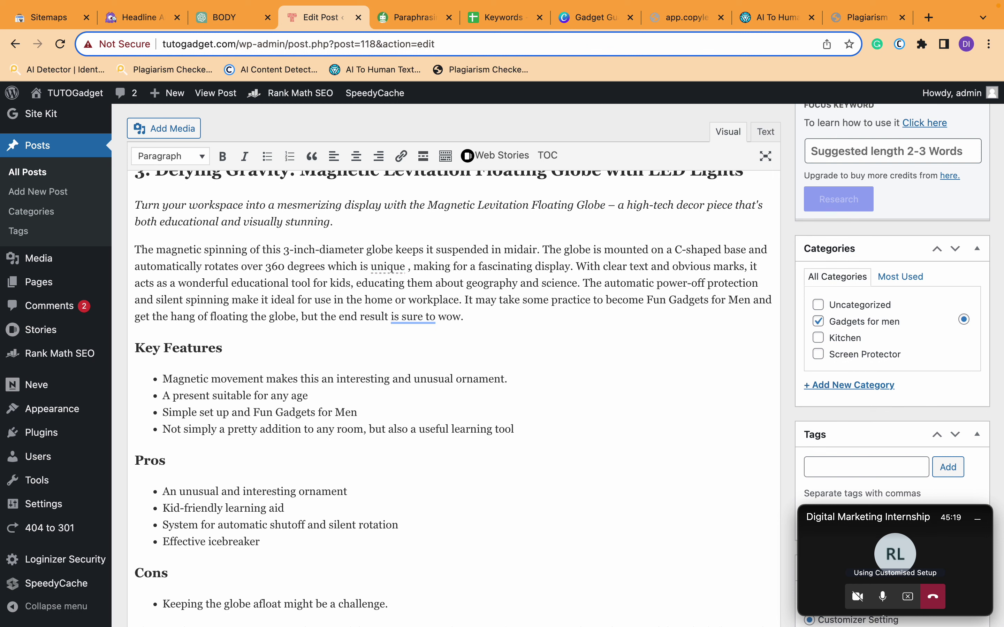
text(uialit)
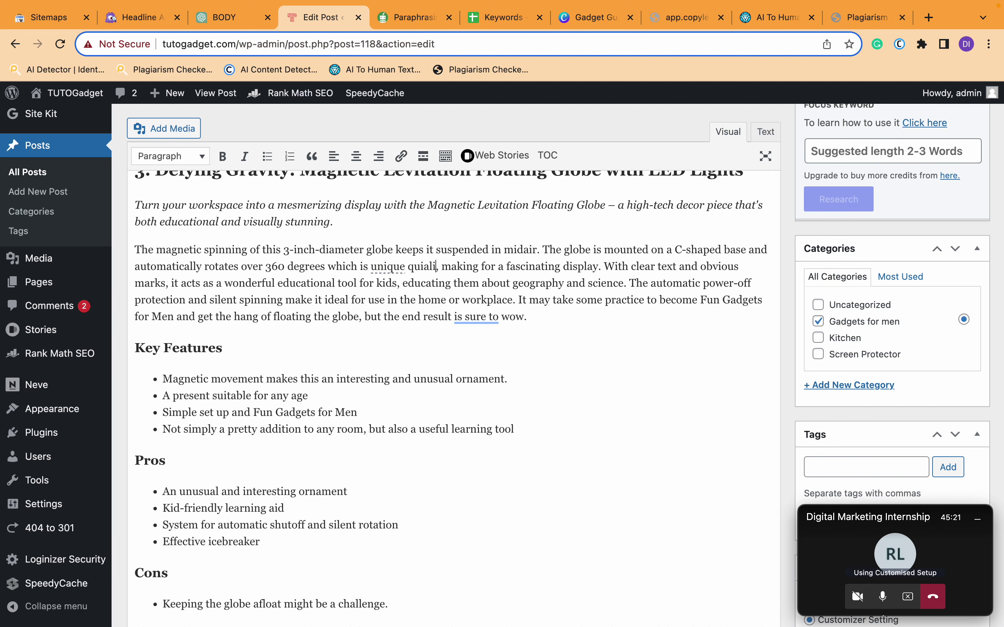
text(y)
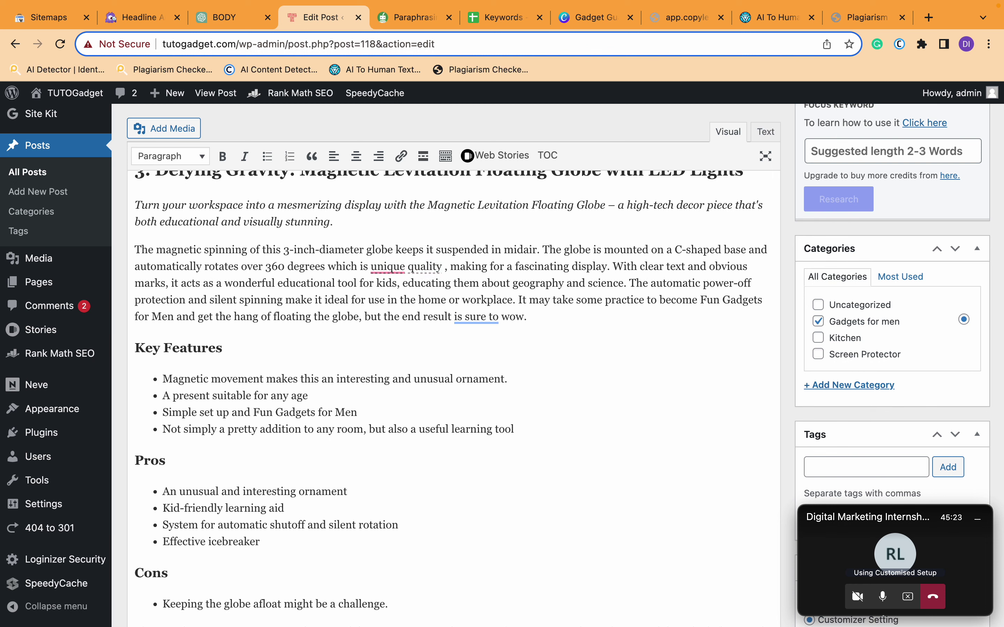
text( under the)
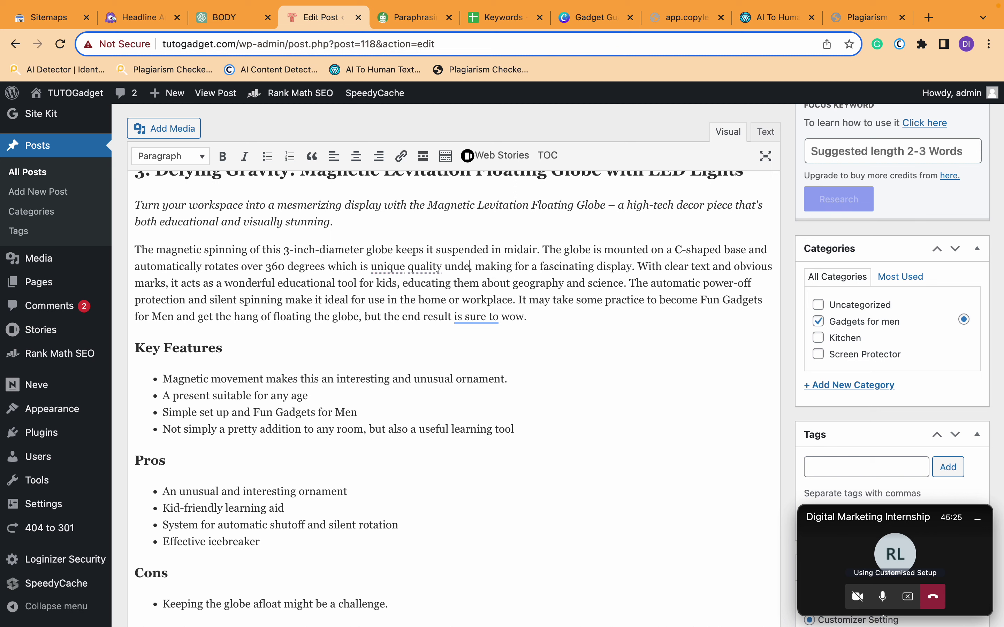
text( catet)
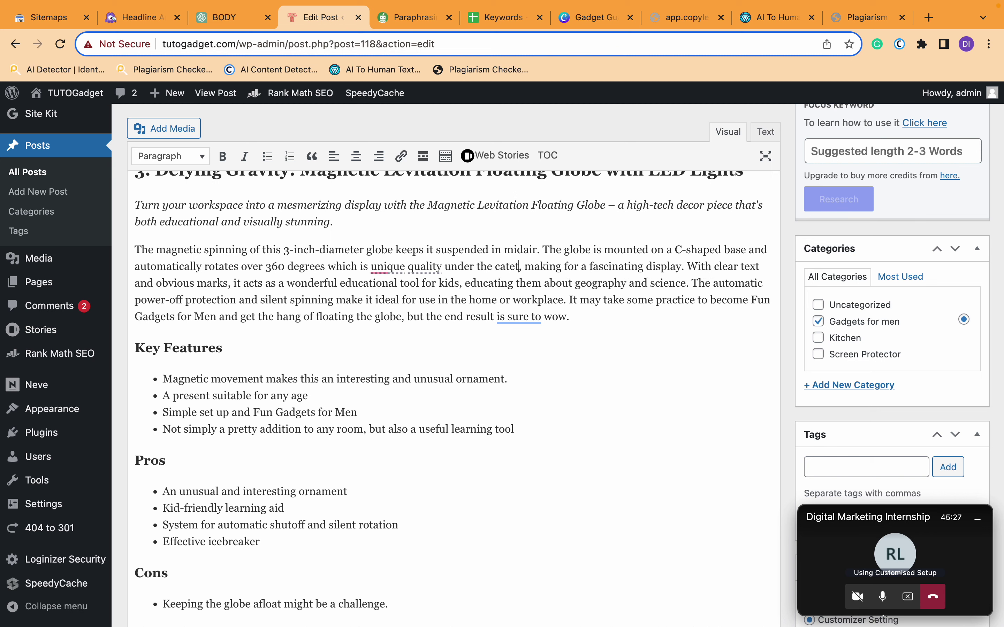
text(gory of Fun Gadgets for Men)
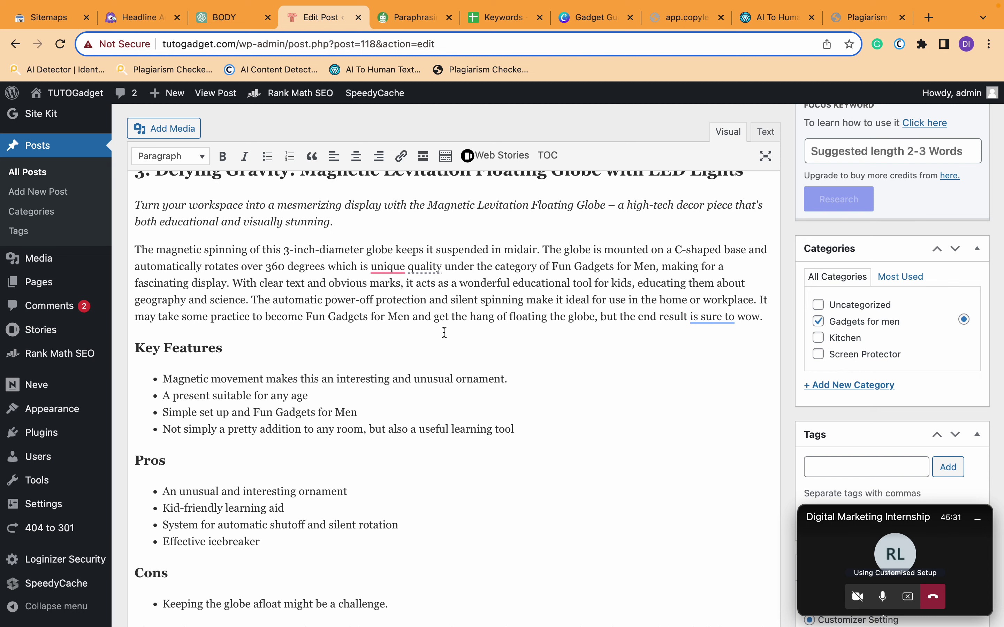
mouse_move(377, 267)
click(395, 311)
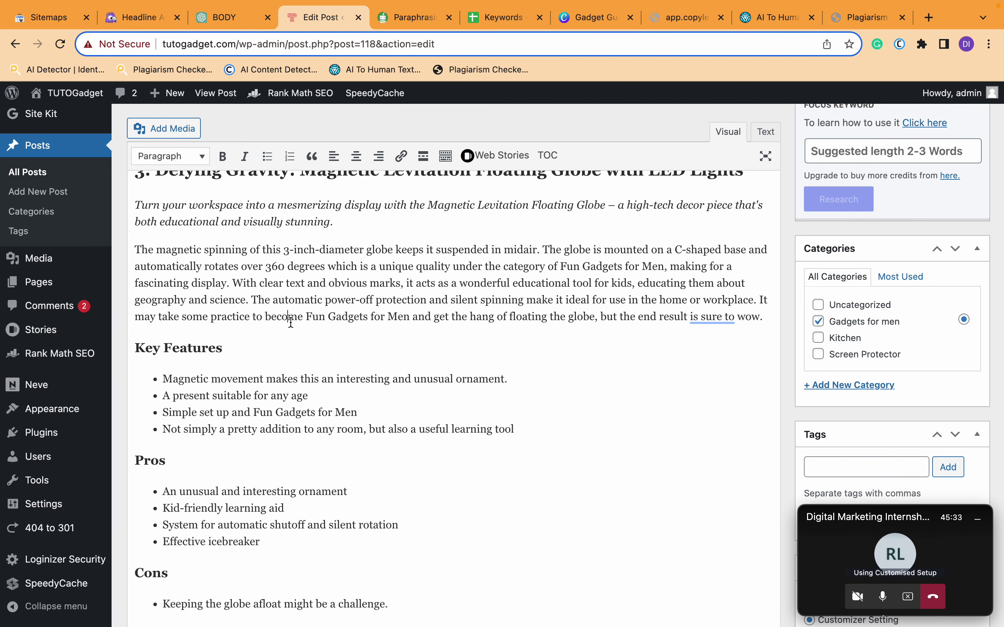
- In section 4's description, add "and its the Fun Gadgets for Men" after "the included LED light"
scroll(370, 314, down, 10)
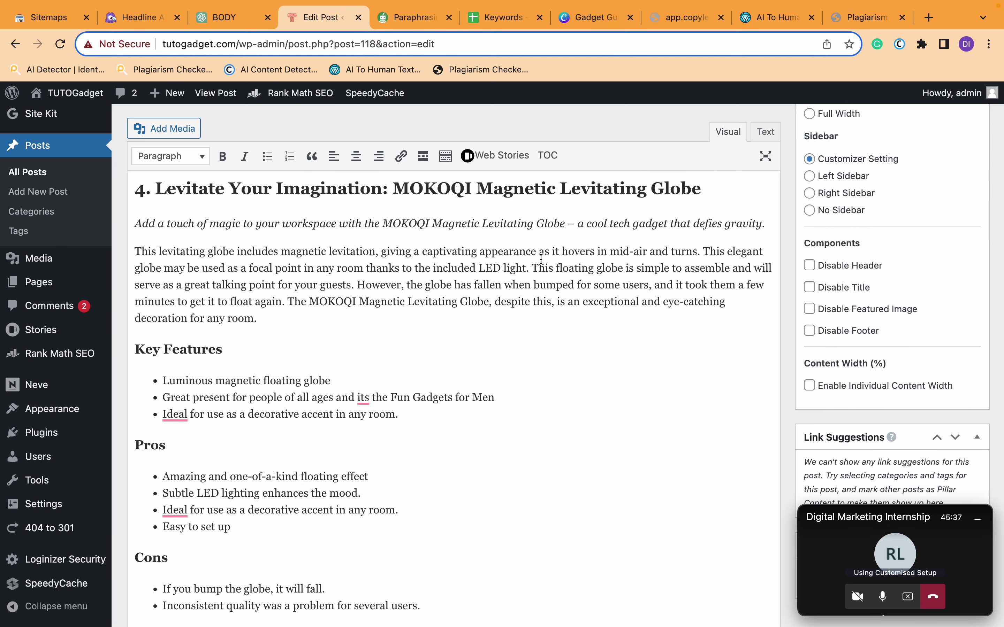
click(527, 268)
text(and its th)
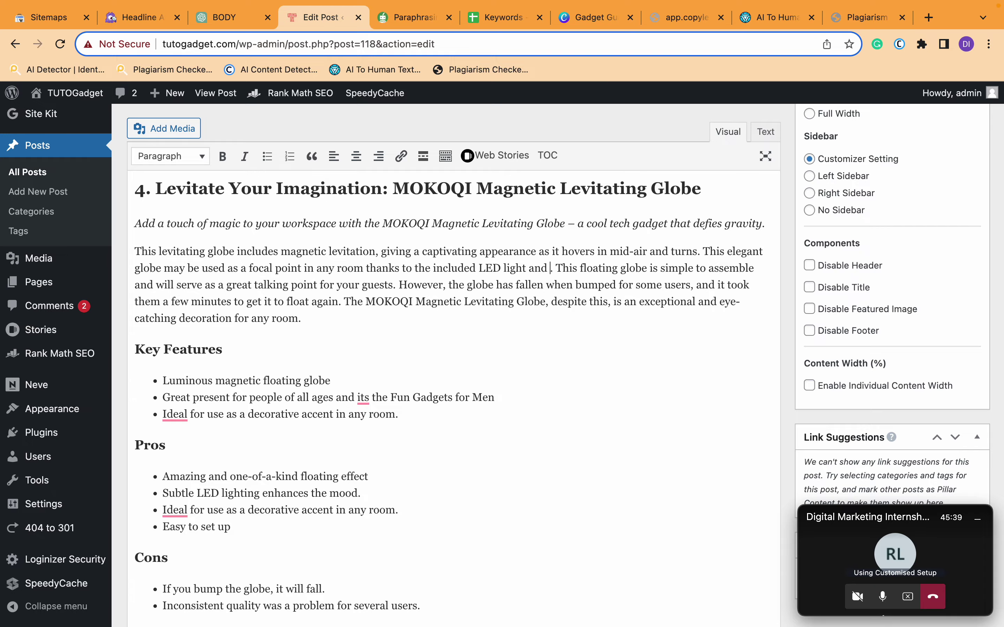
text(in, sleek design)
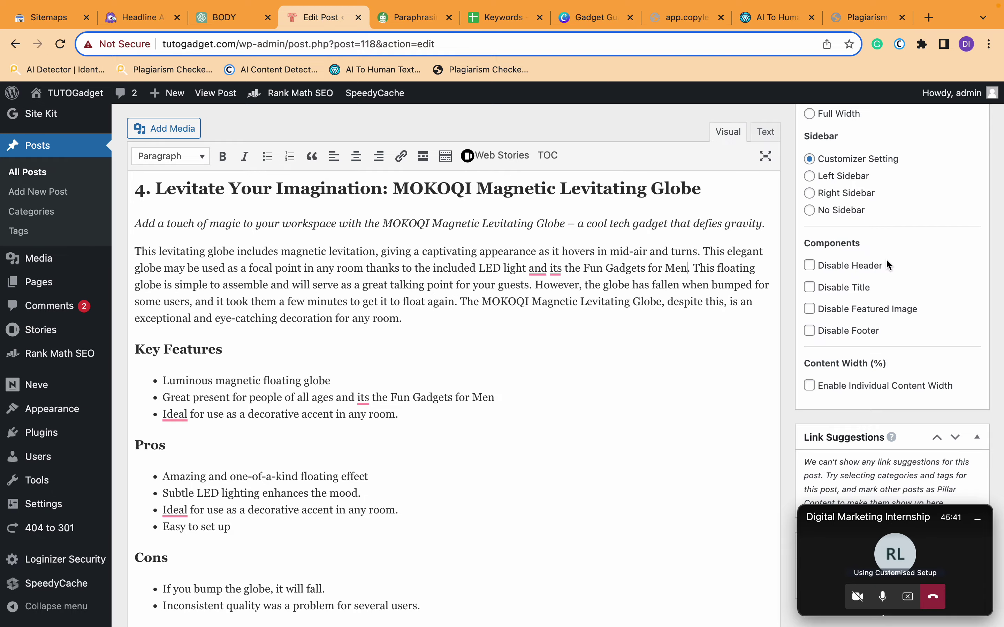
- In the Conclusion, insert "and Fun Gadgets for Men" after "these cutting-edge desk accessories"
scroll(923, 298, down, 20)
scroll(924, 298, down, 15)
scroll(924, 298, up, 3)
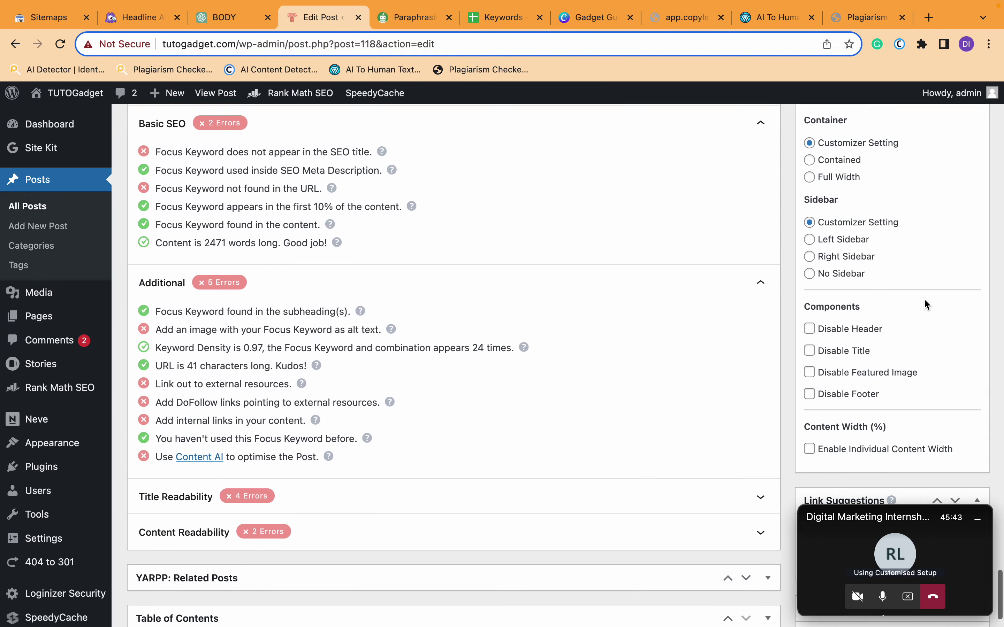
scroll(481, 385, up, 15)
scroll(487, 377, down, 5)
scroll(486, 421, down, 10)
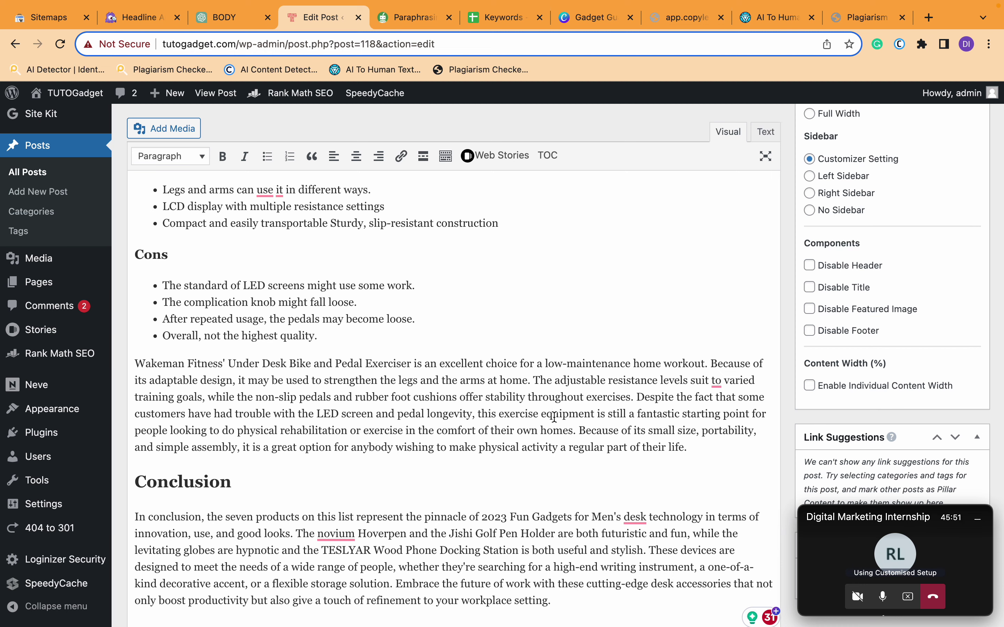
scroll(315, 394, down, 15)
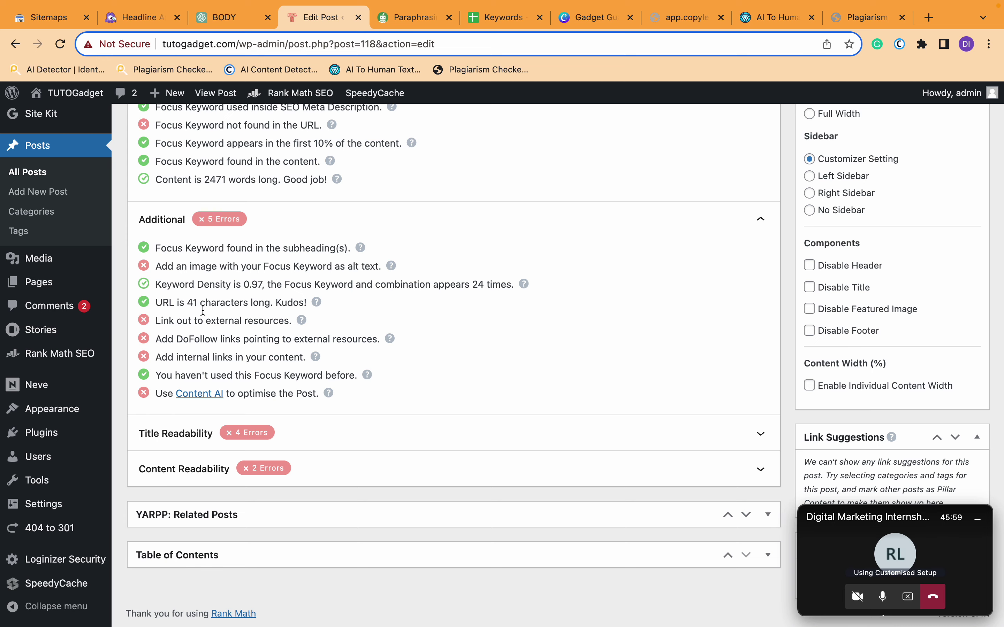
scroll(304, 296, up, 15)
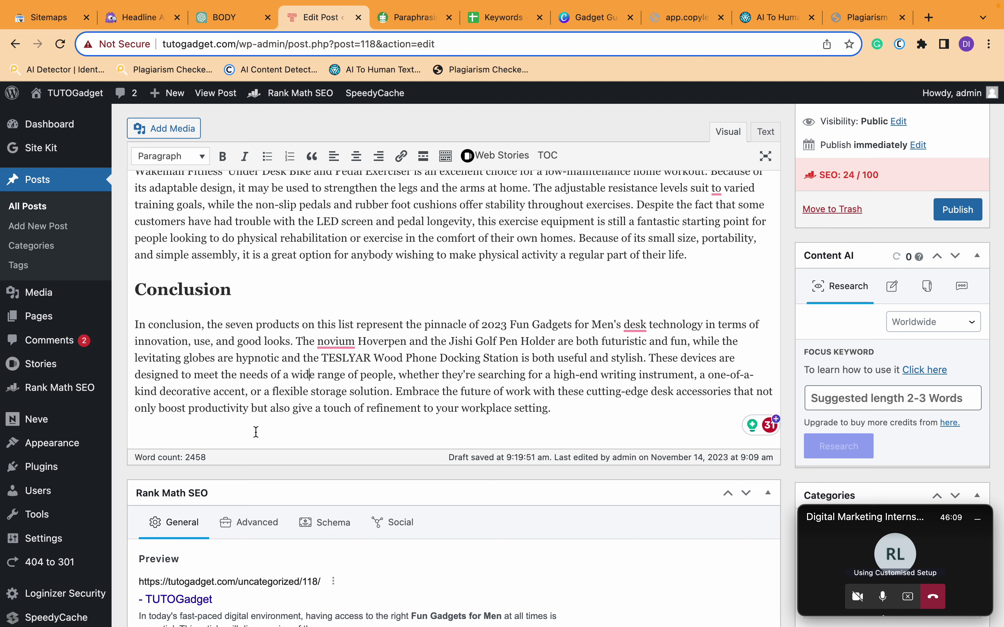
text(and Fun Gadgets for Men)
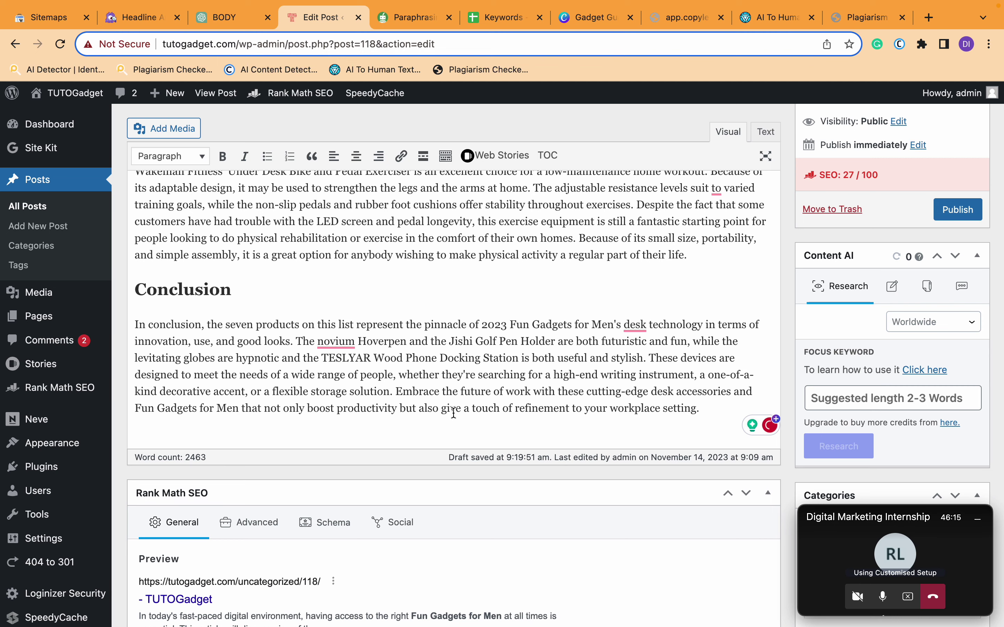
- Recheck the focus keyword's density in the Rank Math SEO analysis
scroll(452, 411, down, 15)
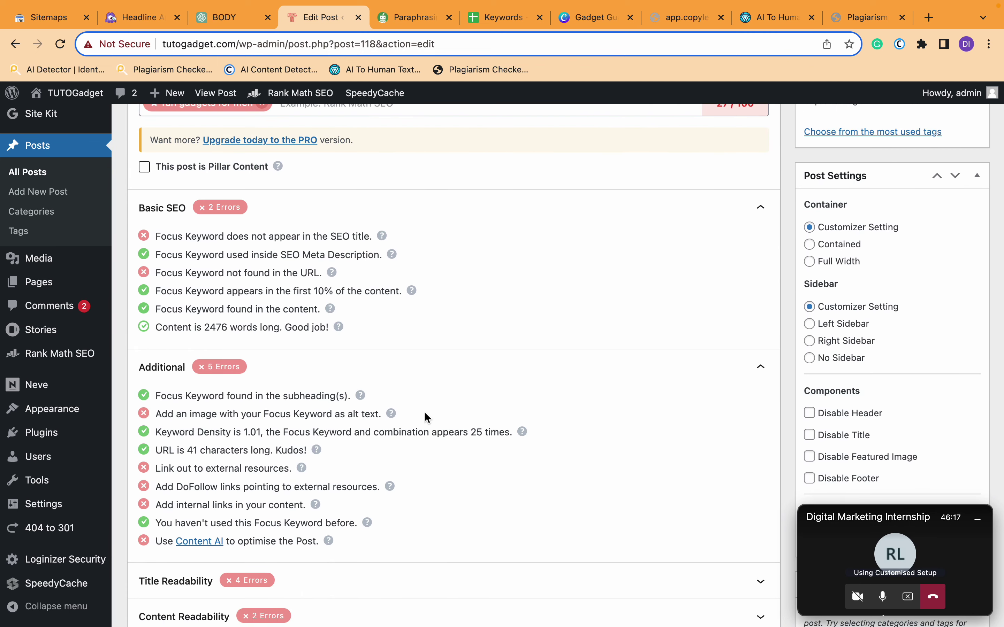
scroll(137, 444, up, 5)
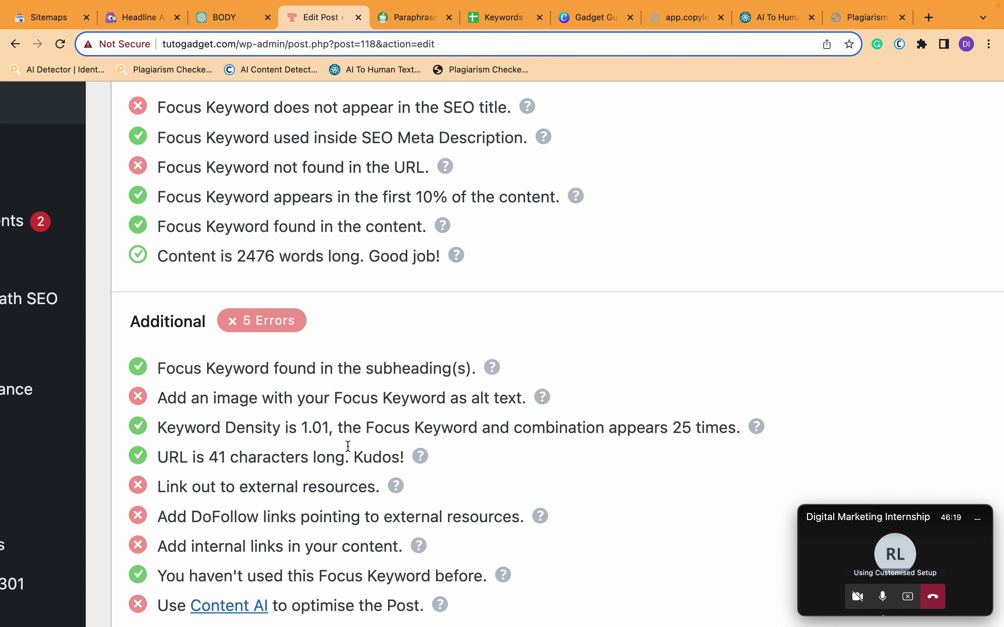
drag(330, 428, 142, 429)
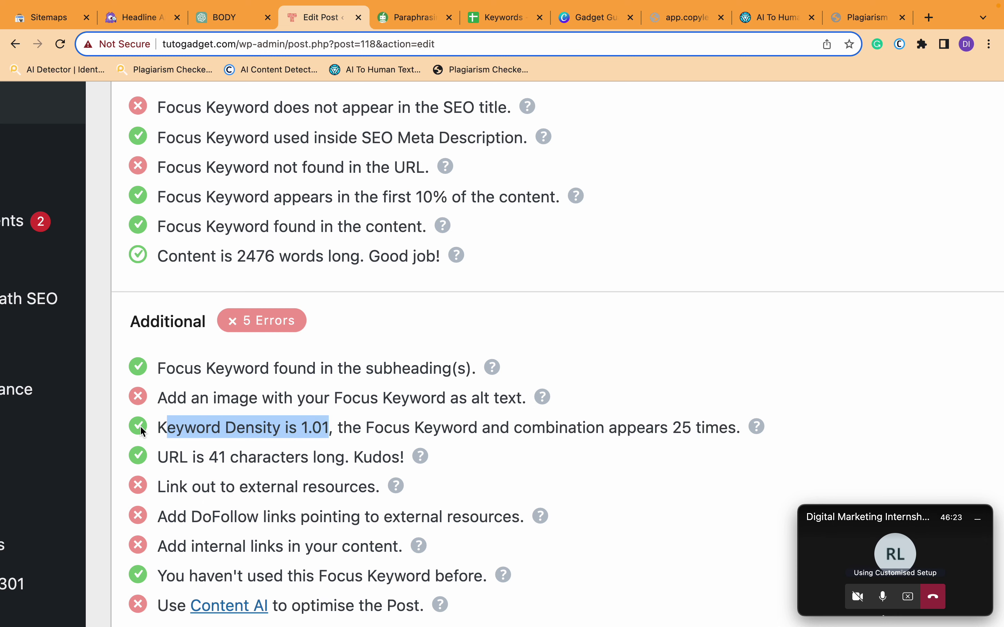
scroll(140, 426, down, 5)
scroll(178, 476, up, 10)
scroll(178, 476, up, 15)
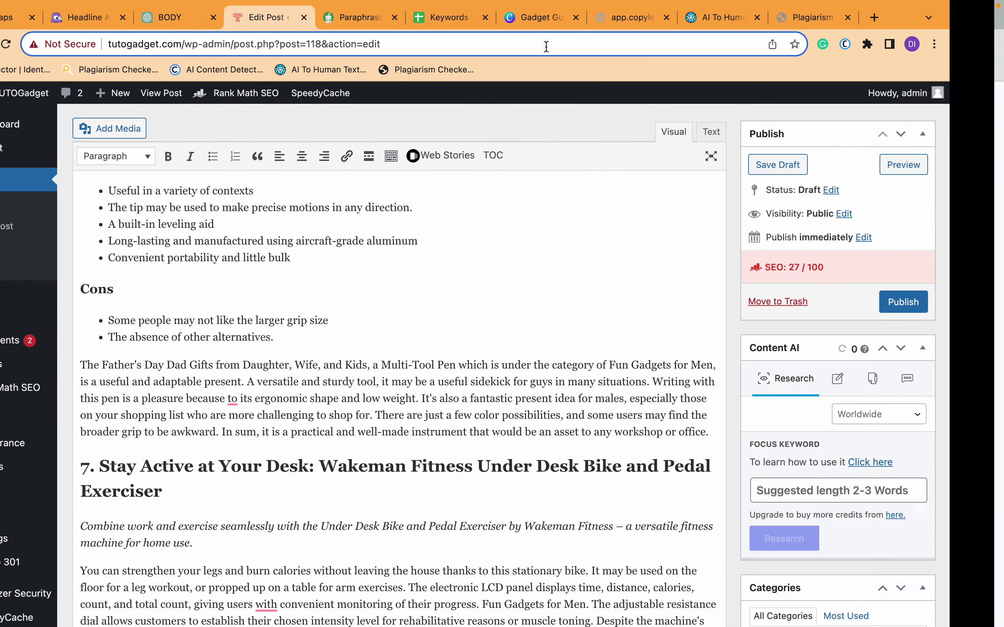
- Switch to the article outline presentation in Google Slides and duplicate the "Content Writing" slide
key(ctrl+Right)
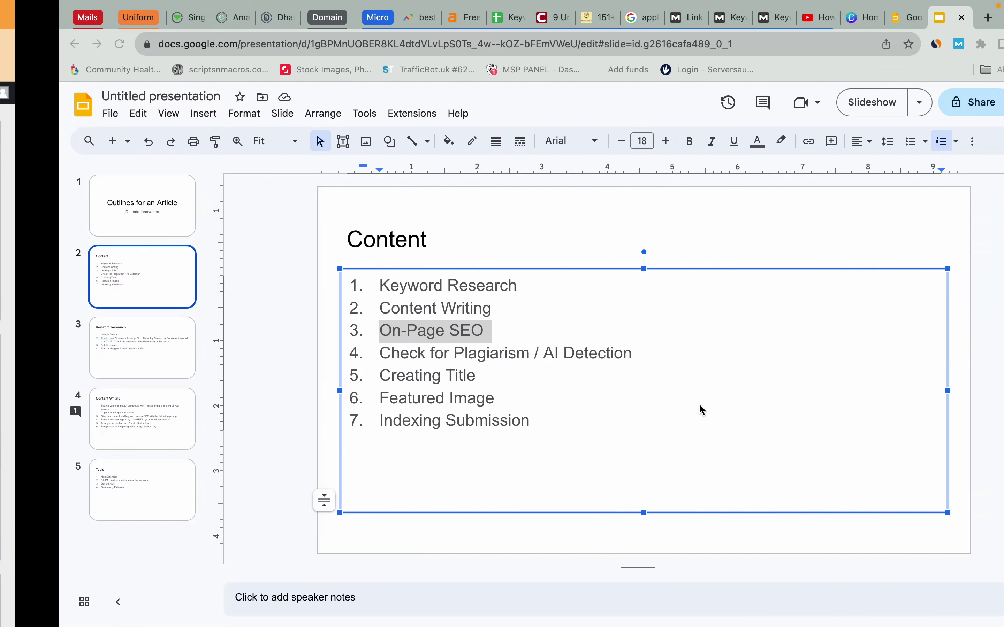
click(503, 427)
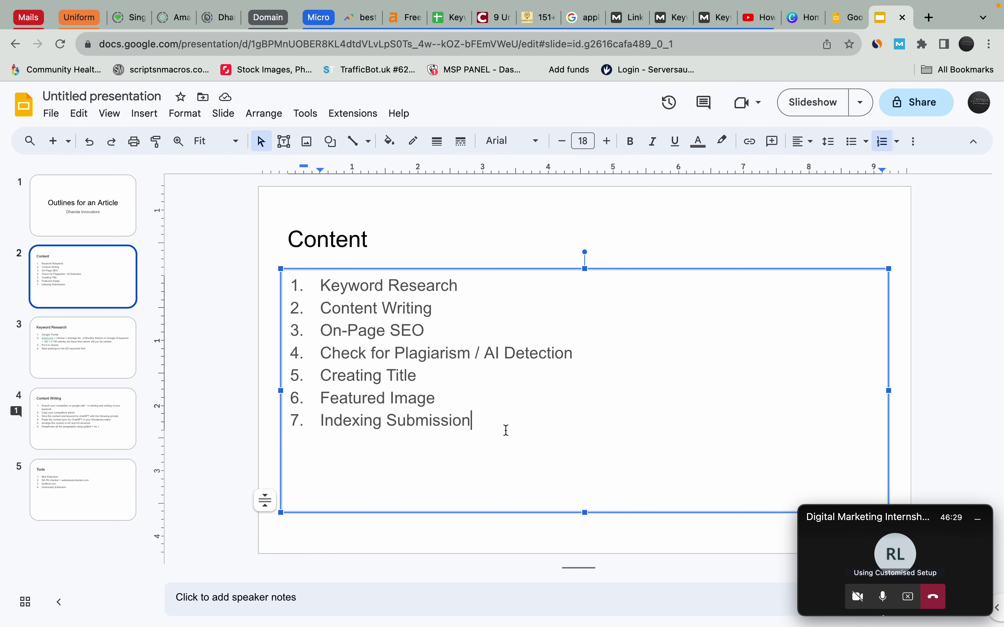
click(83, 430)
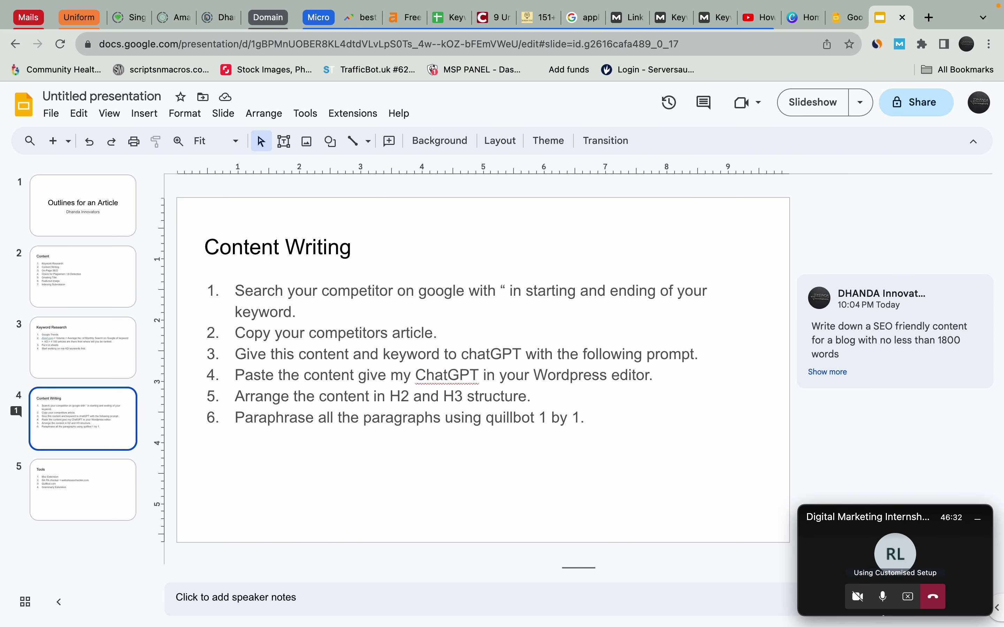
right_click(79, 414)
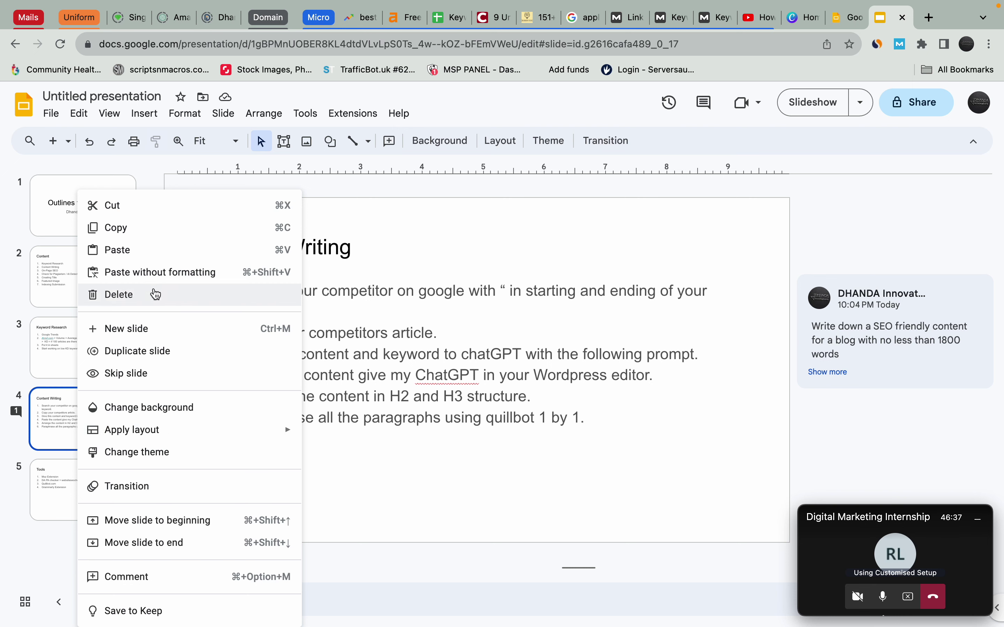
click(160, 356)
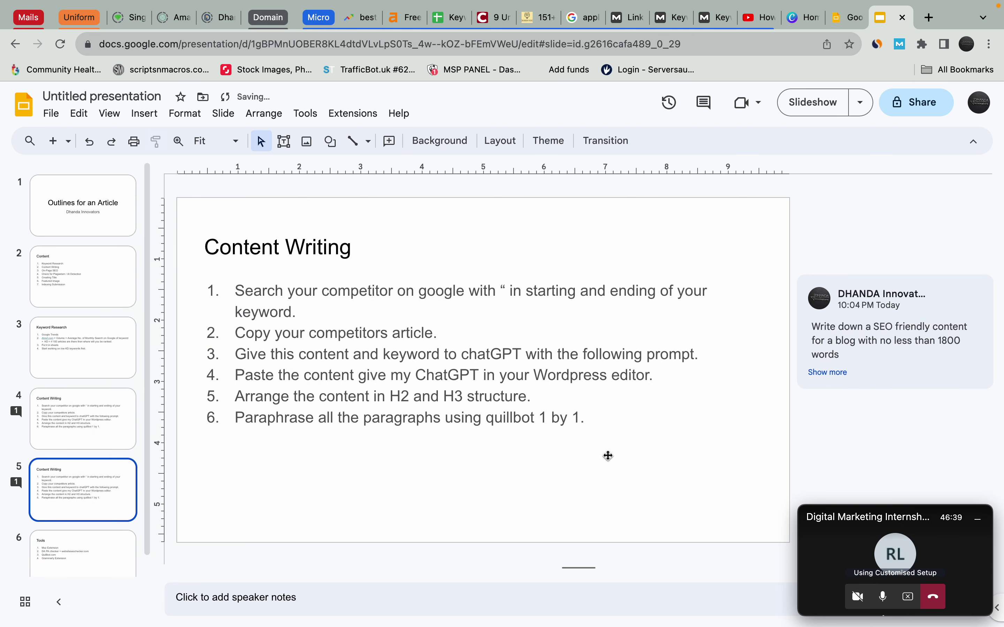
- Retitle the duplicated slide "On-Page SEO" and clear its numbered list
triple_click(315, 248)
text(O)
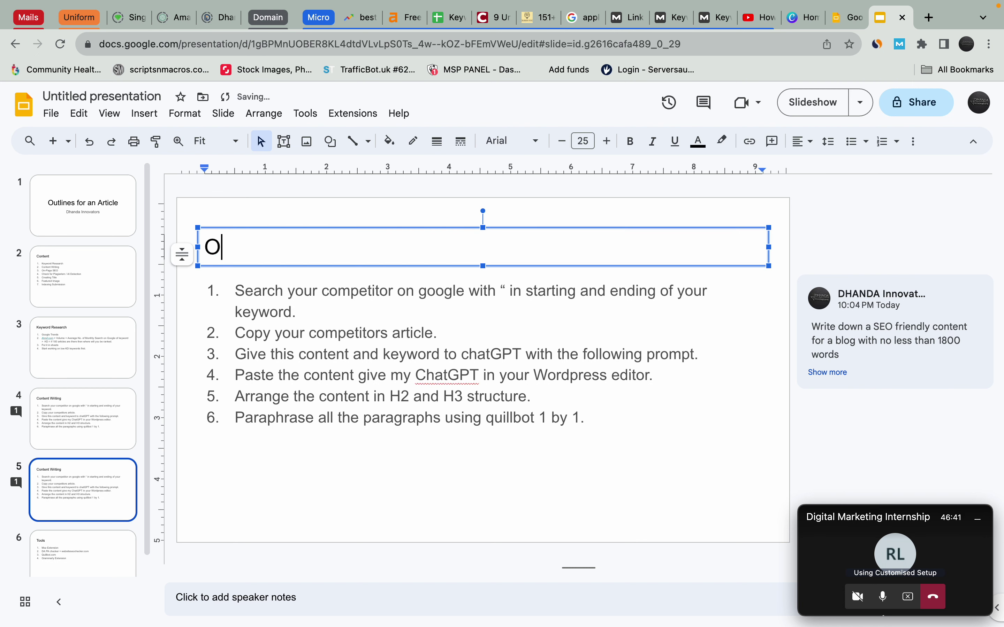
text(n-Page SEO)
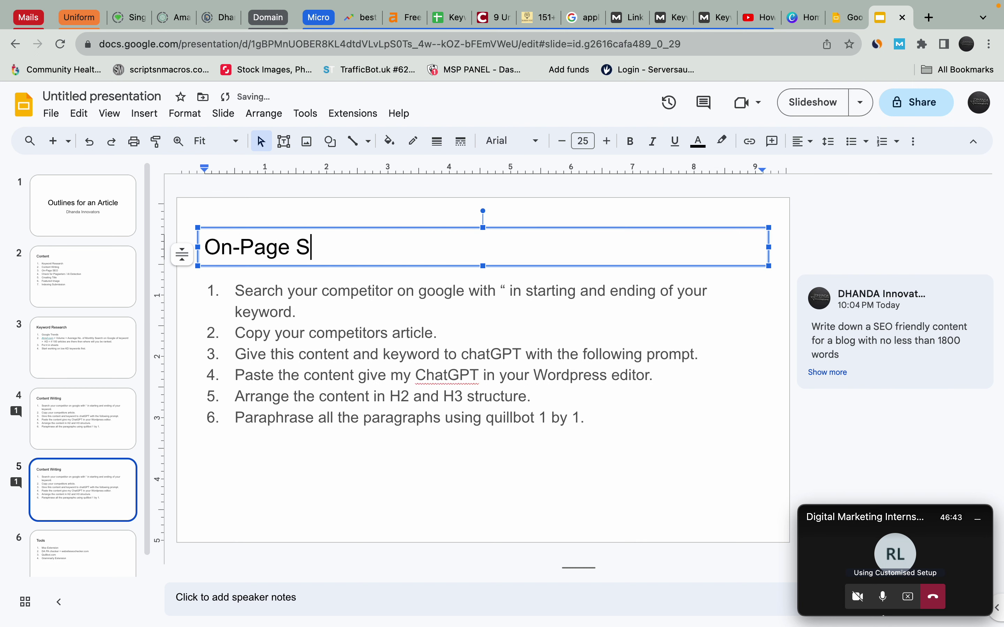
triple_click(363, 411)
key(ctrl+a)
key(BackSpace)
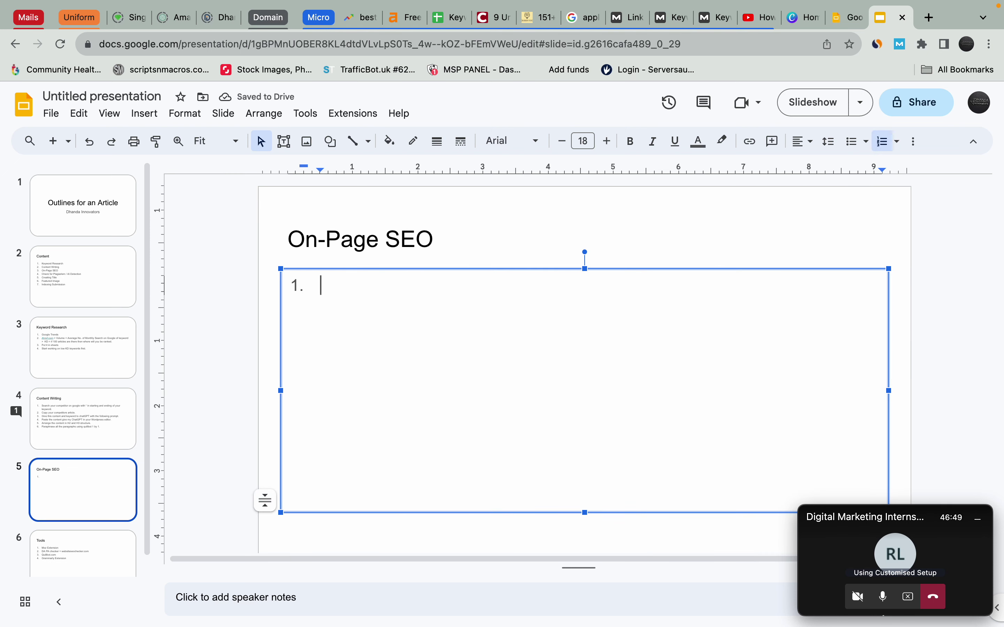
- Enter "Check for Keyword Density (it should be above to 1)" as the first item of the "On-Page SEO" slide's list
text(Keyw)
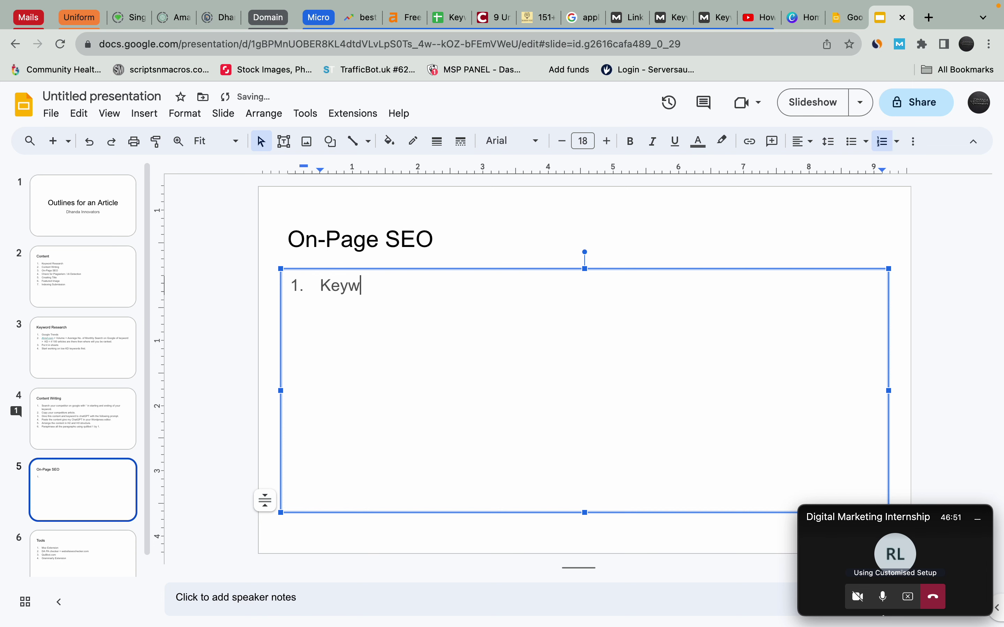
key(BackSpace)
key(BackSpace)
key(BackSpace)
key(BackSpace)
text(Check )
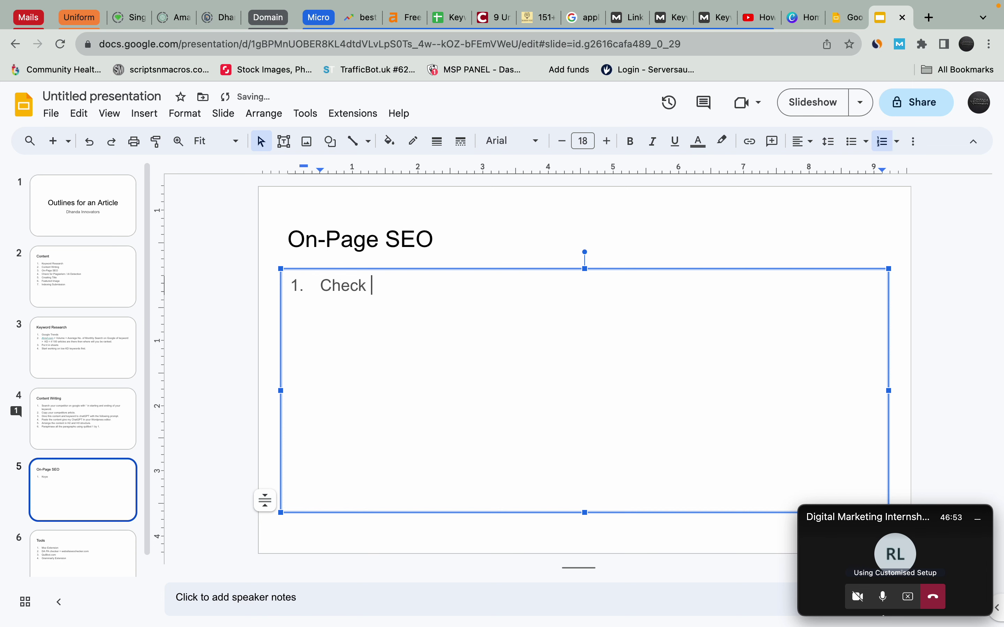
text(for Keywor)
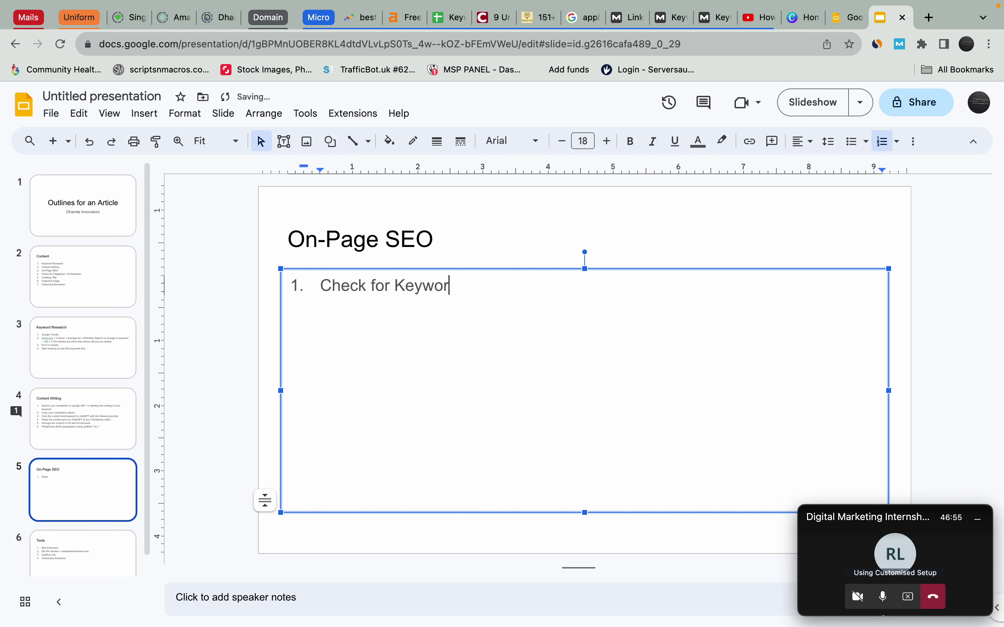
text(d Density)
key(Return)
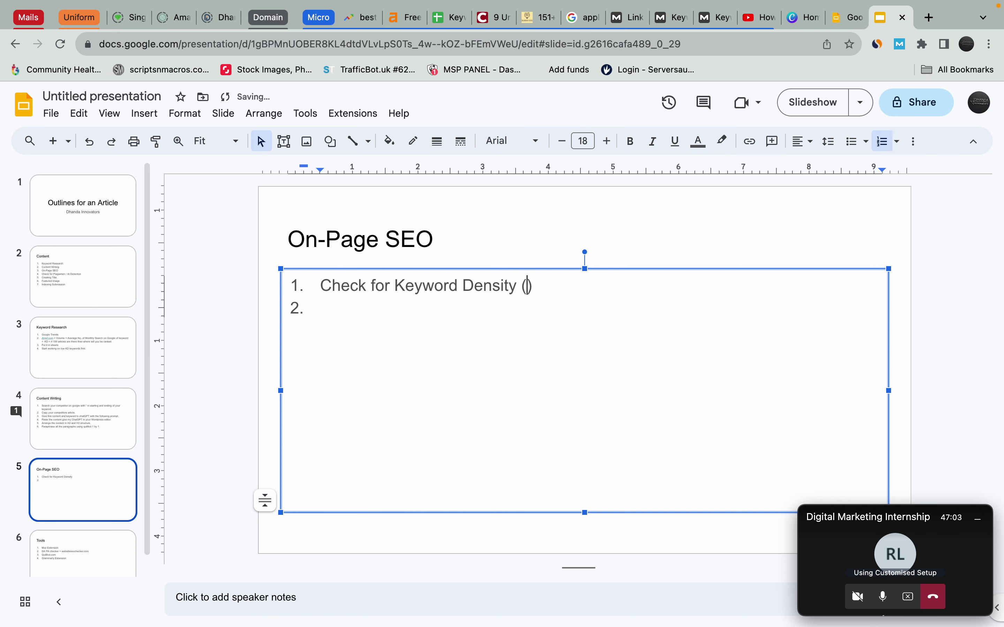
text(it shou)
text(ld be near )
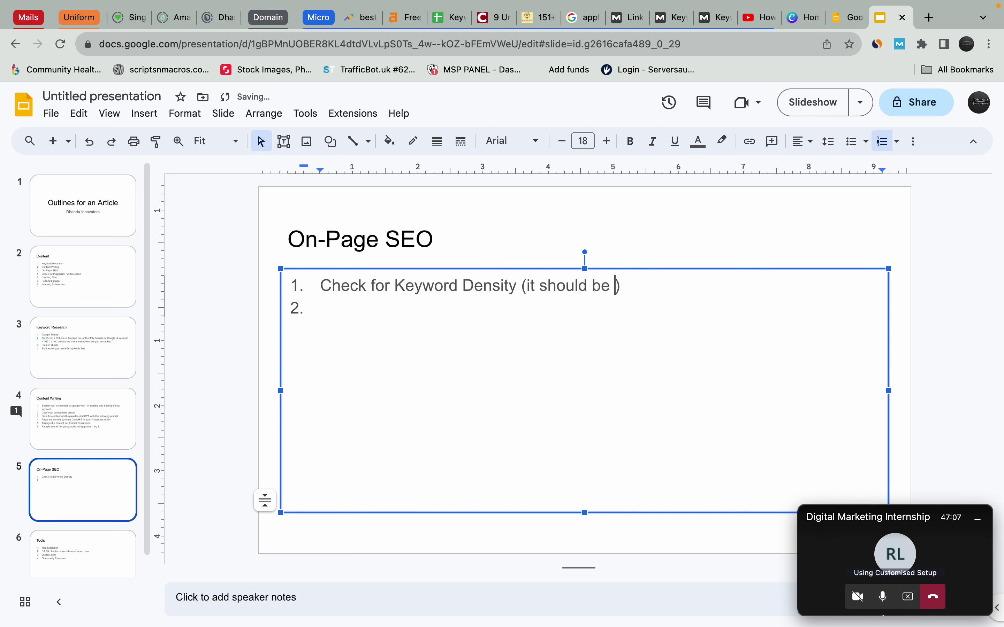
text(to 1)
key(alt+shift+Left)
text(above)
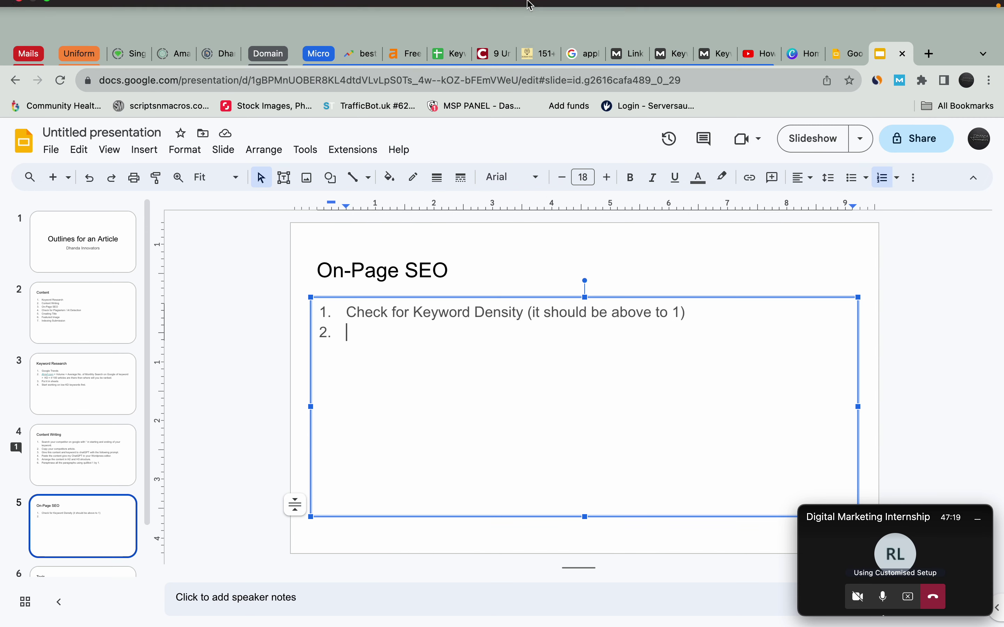
- Switch to the WordPress post and review the Basic SEO and Additional checks in the Rank Math SEO analysis
key(ctrl+Left)
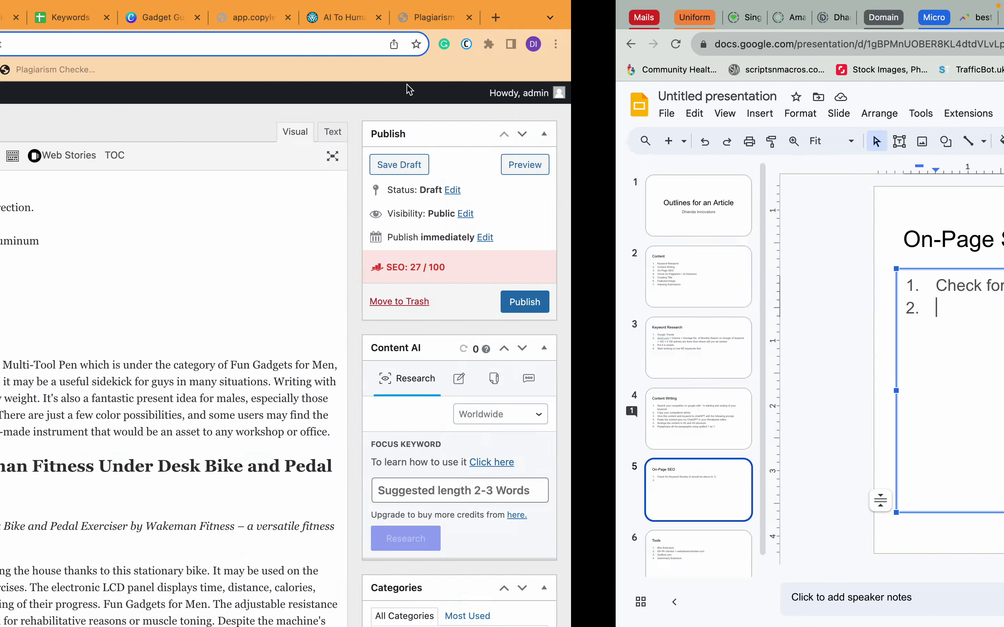
click(403, 460)
scroll(404, 461, down, 20)
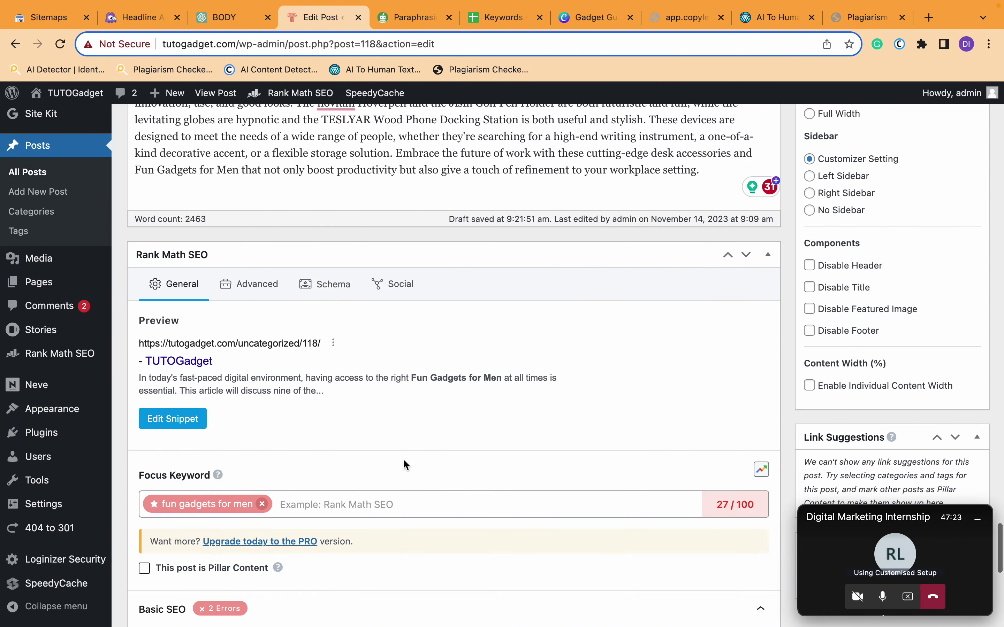
scroll(351, 418, down, 15)
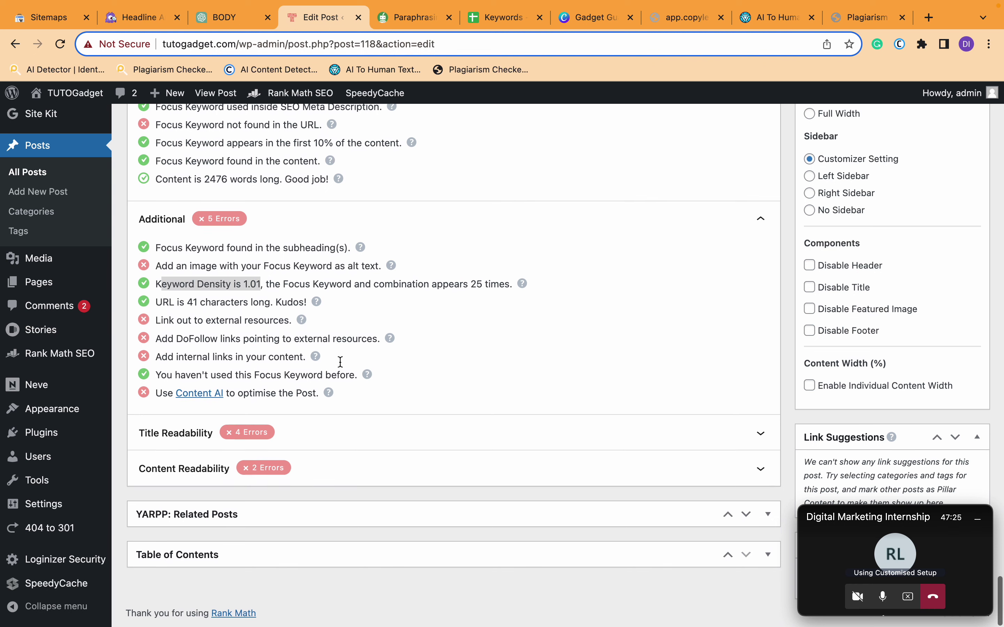
scroll(376, 312, up, 3)
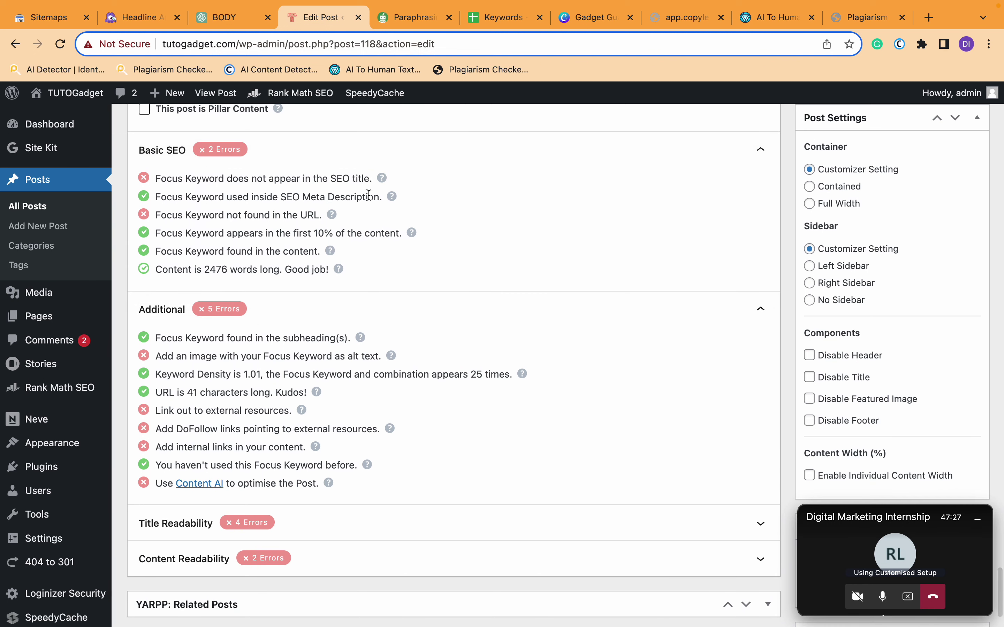
triple_click(169, 180)
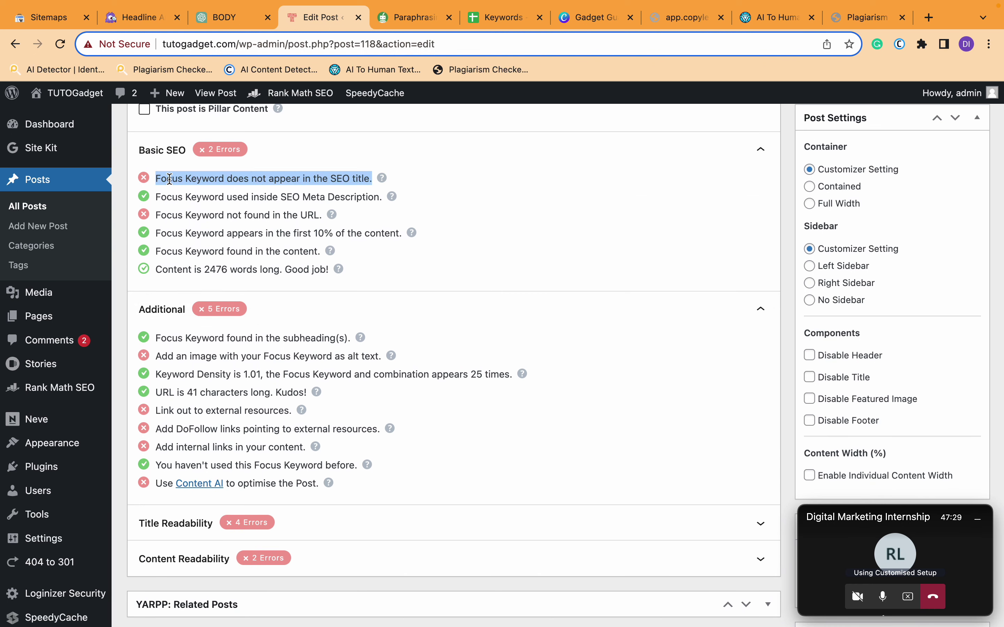
click(218, 410)
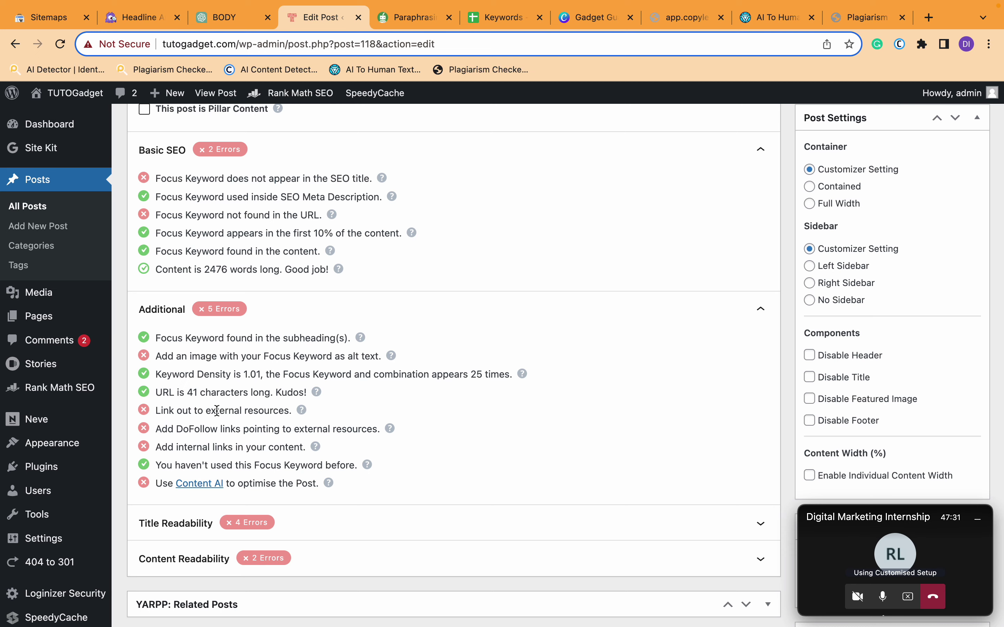
- Back in the Google Slides presentation, add "1 External Link & Multiple Internal Links" as the second list item and start a third item
key(ctrl+Right)
text(E)
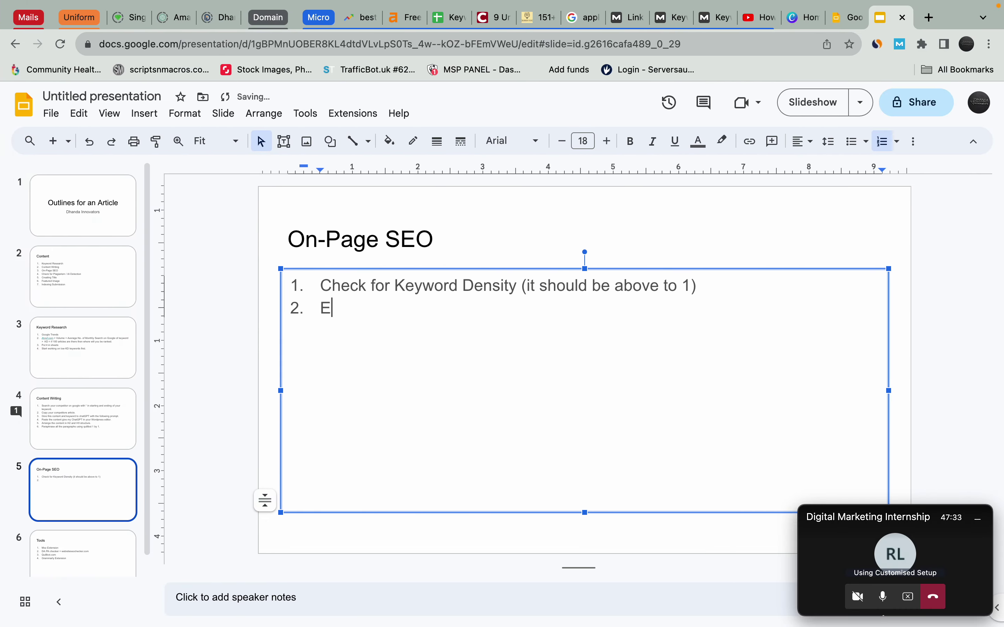
text( Expternal)
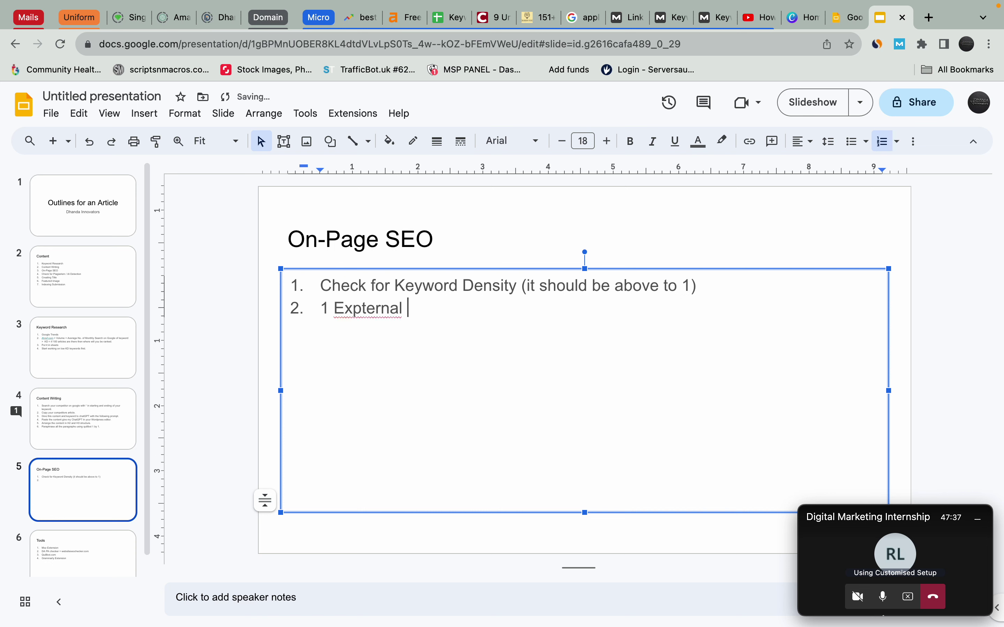
text( Link & Multiple)
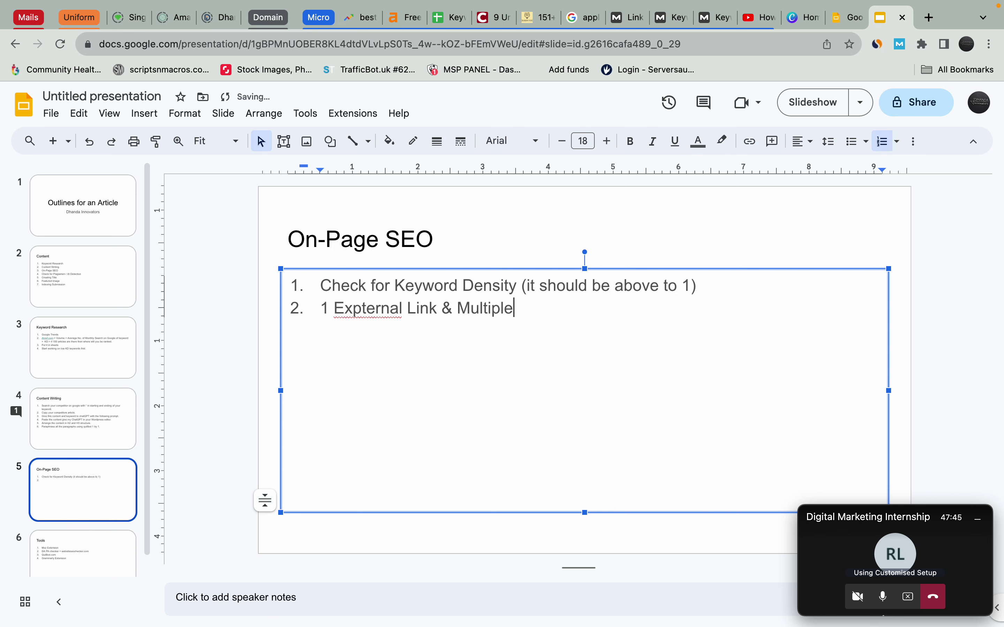
text( Internal Links)
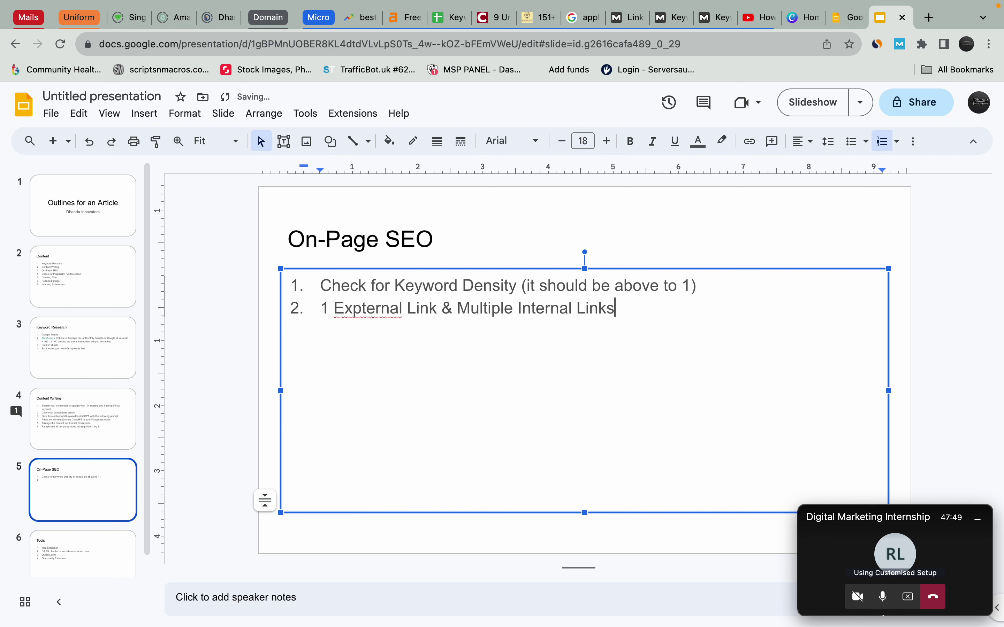
click(365, 308)
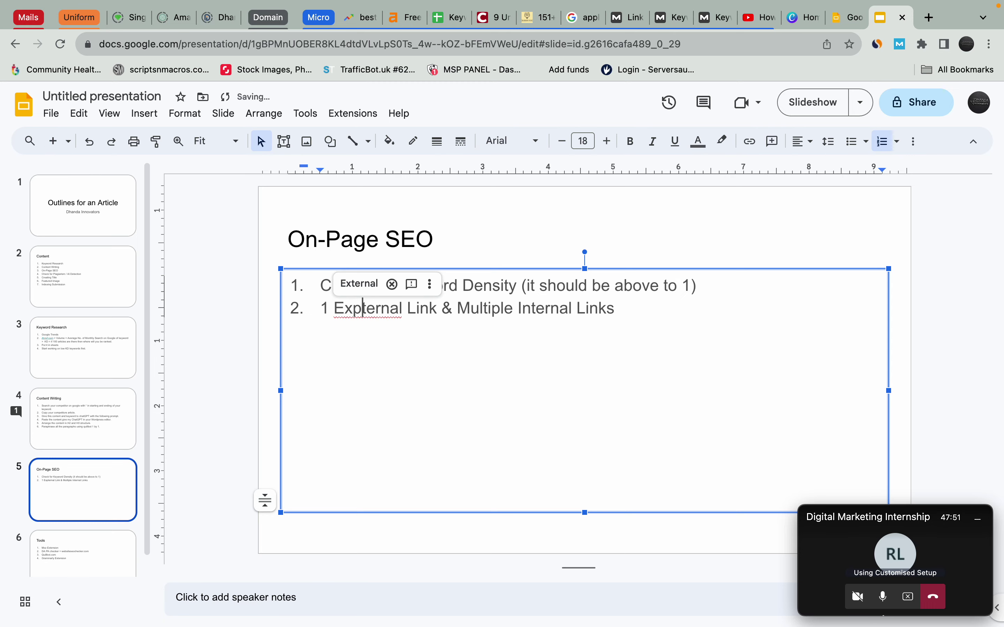
click(409, 285)
click(643, 295)
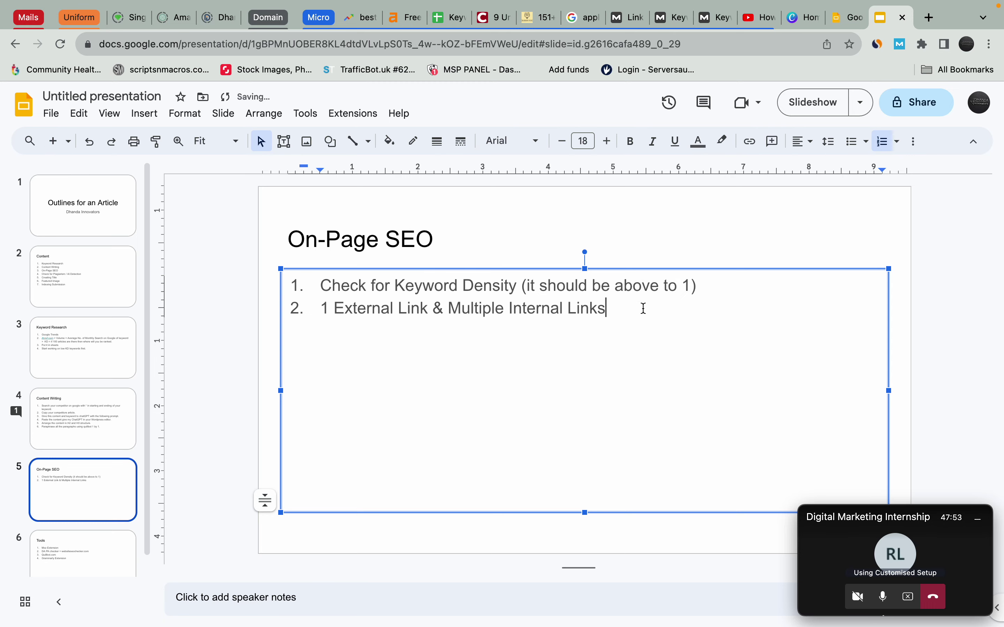
key(Return)
- Return to the WordPress post and look through the article text for a phrase suited to an external link
key(super+Tab)
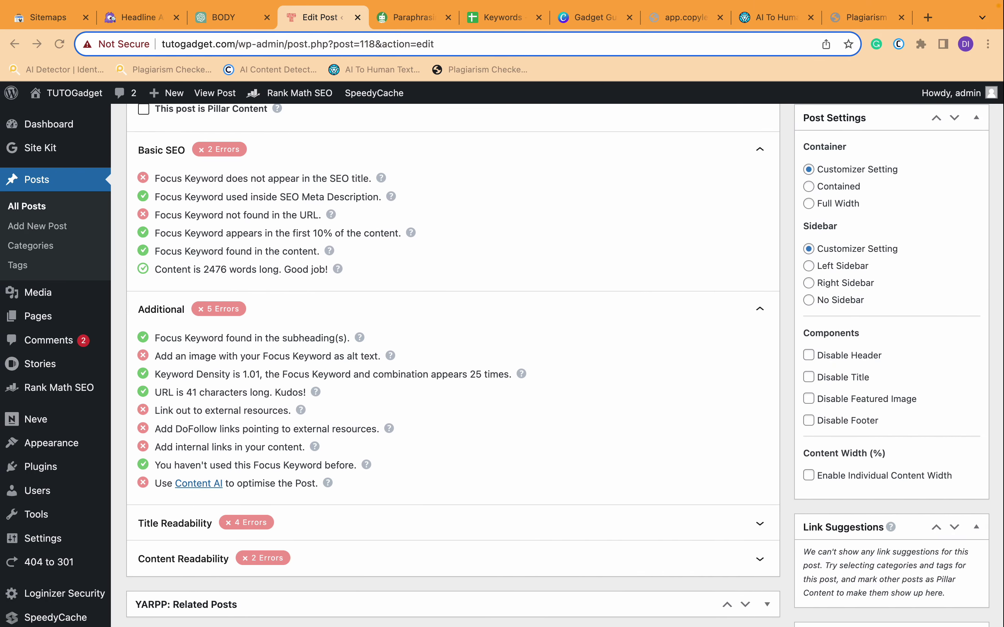
scroll(462, 347, up, 5)
scroll(462, 347, up, 10)
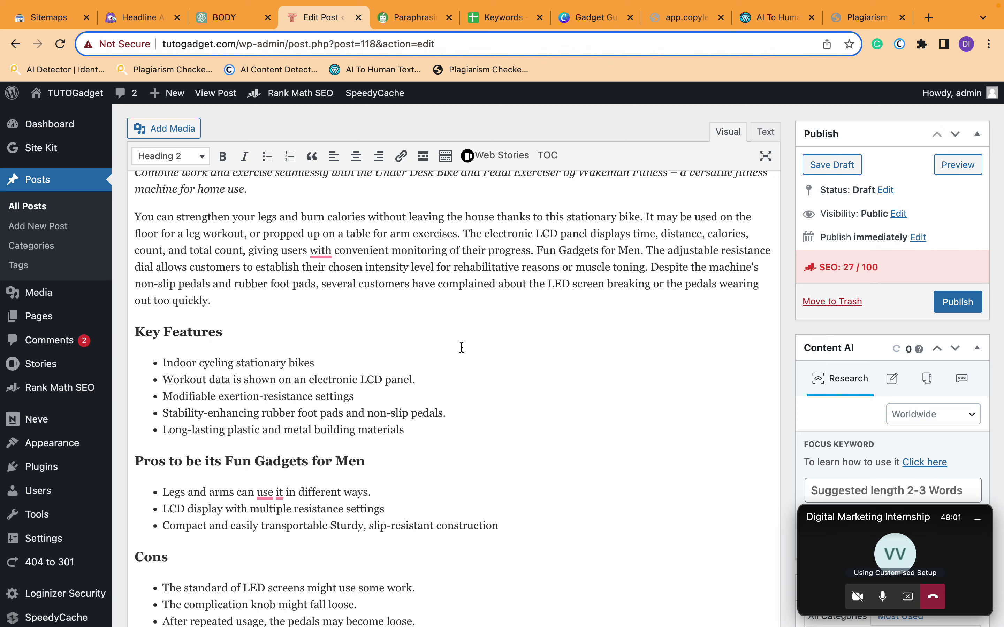
scroll(462, 347, down, 10)
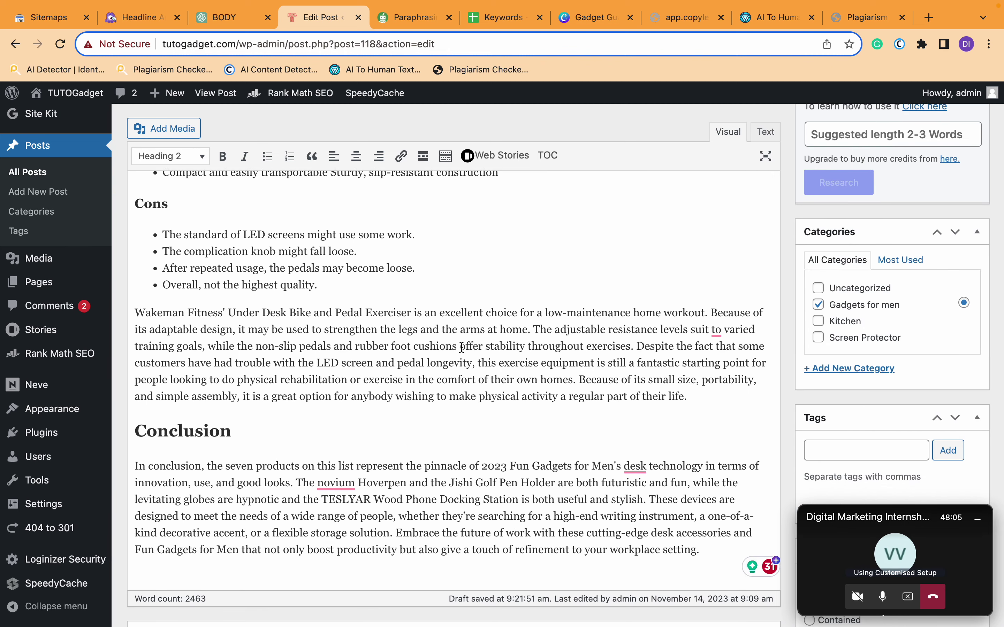
scroll(462, 347, up, 5)
click(272, 337)
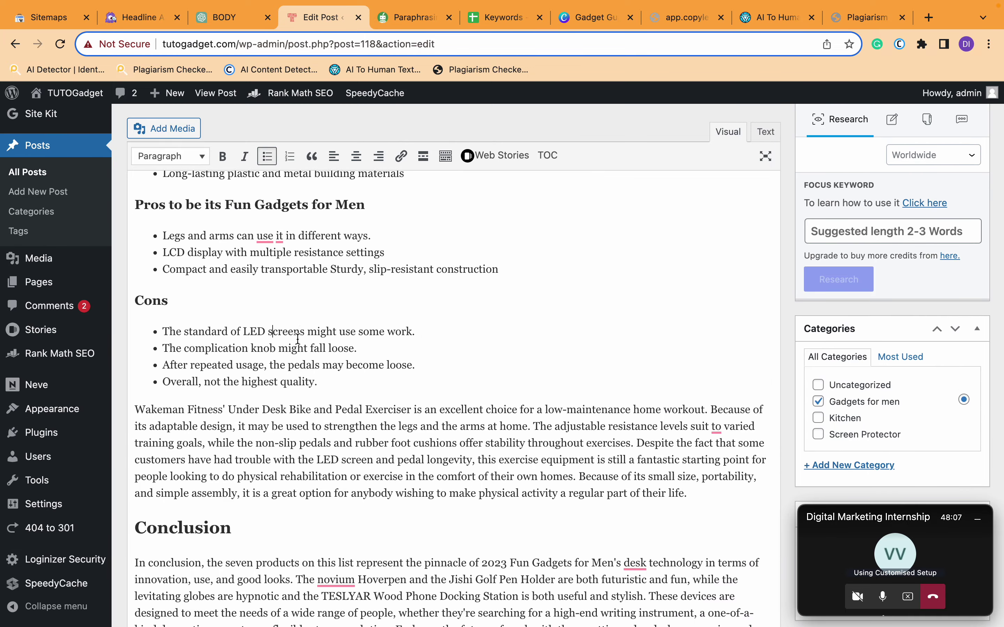
scroll(327, 449, down, 5)
click(417, 433)
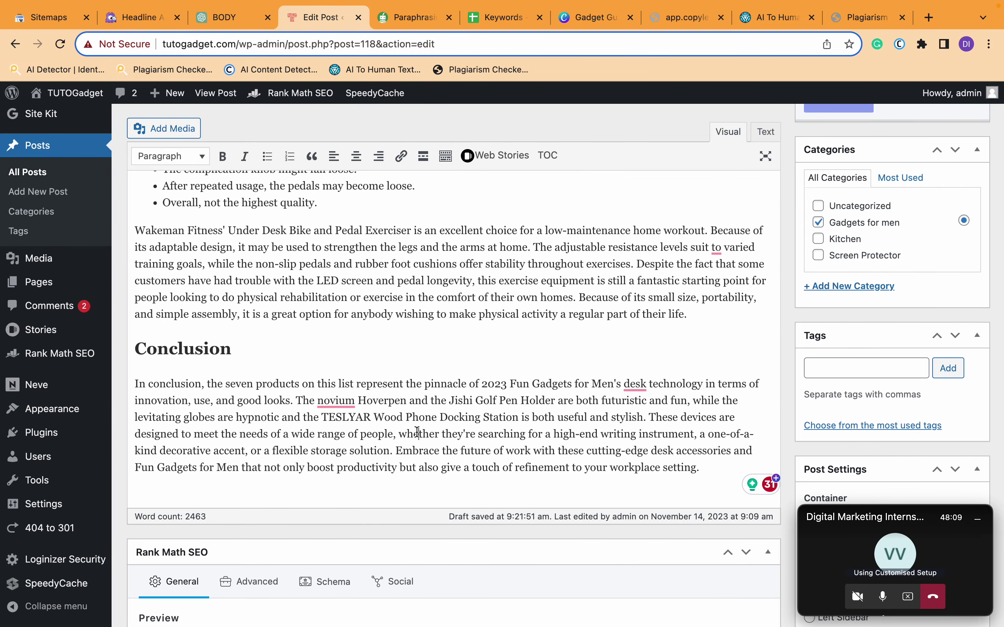
click(428, 433)
double_click(349, 419)
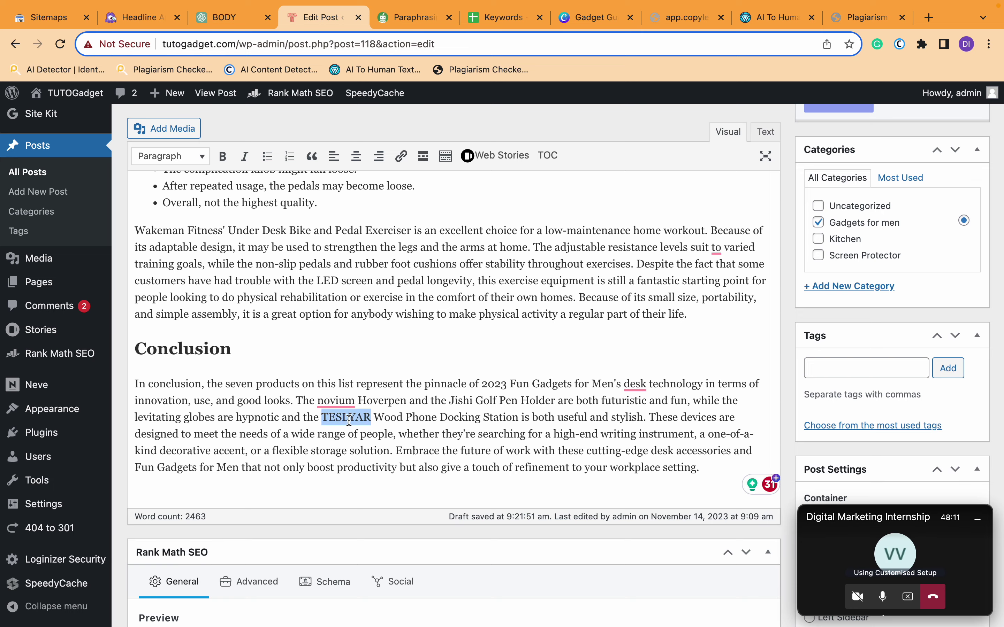
scroll(349, 421, up, 15)
scroll(348, 420, up, 1)
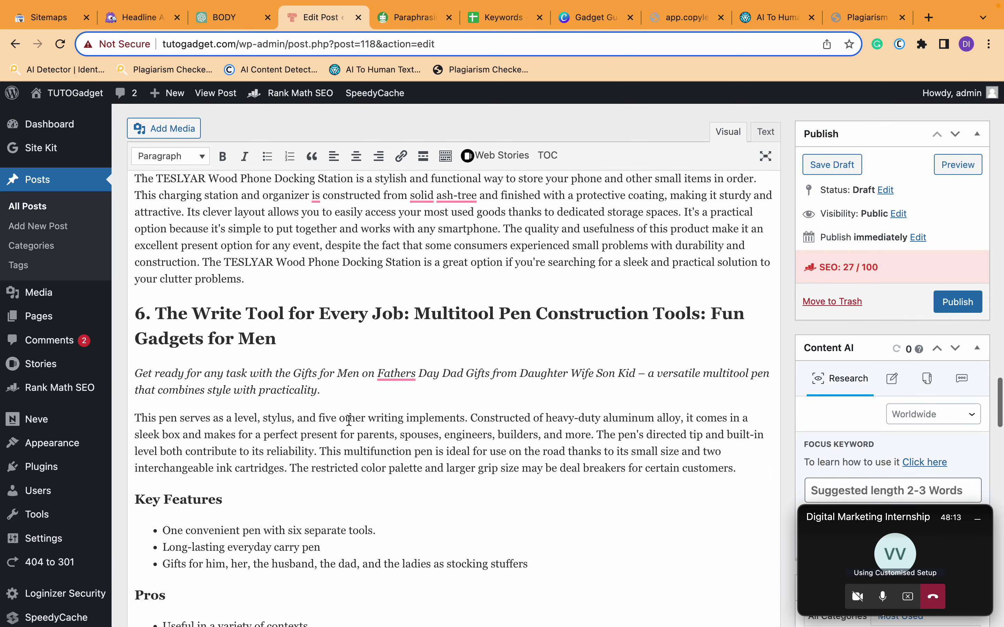
double_click(455, 377)
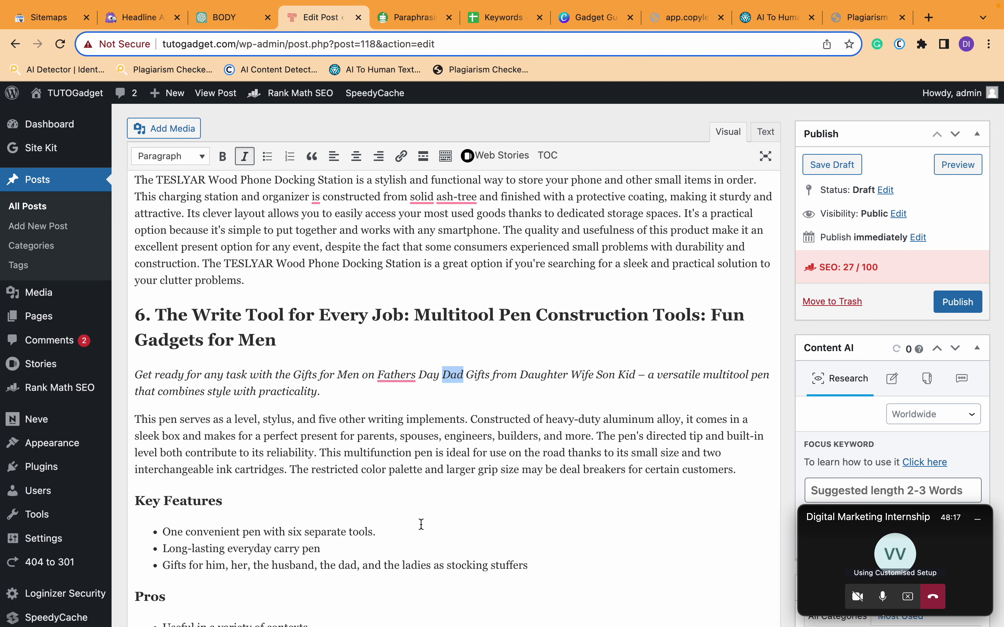
- Link the words "Fathers Day" in the italic introduction of section 6 to whitepinehobby.com
drag(377, 375, 439, 376)
click(401, 157)
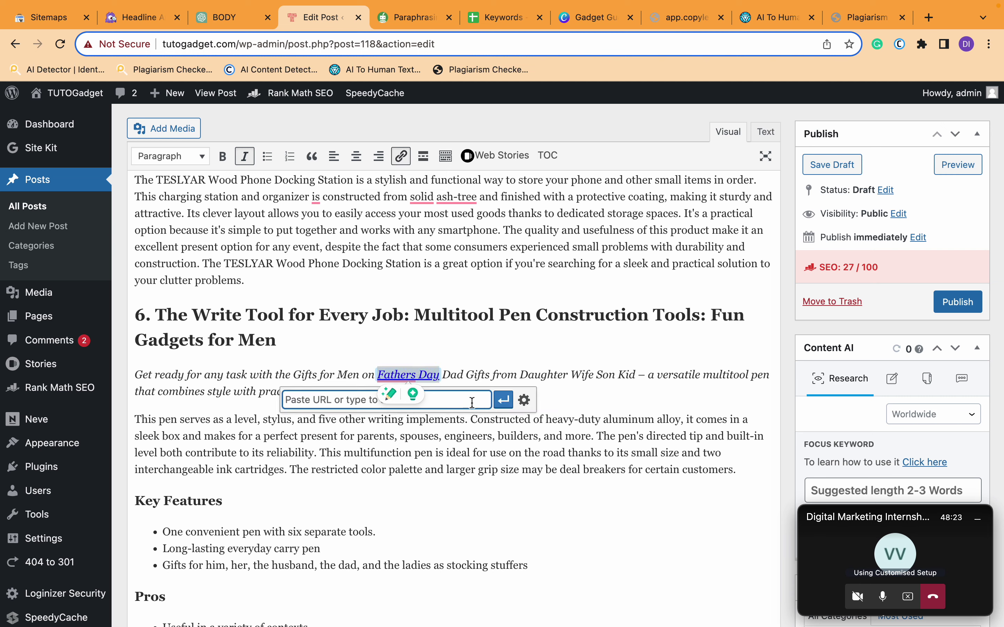
text(fateher)
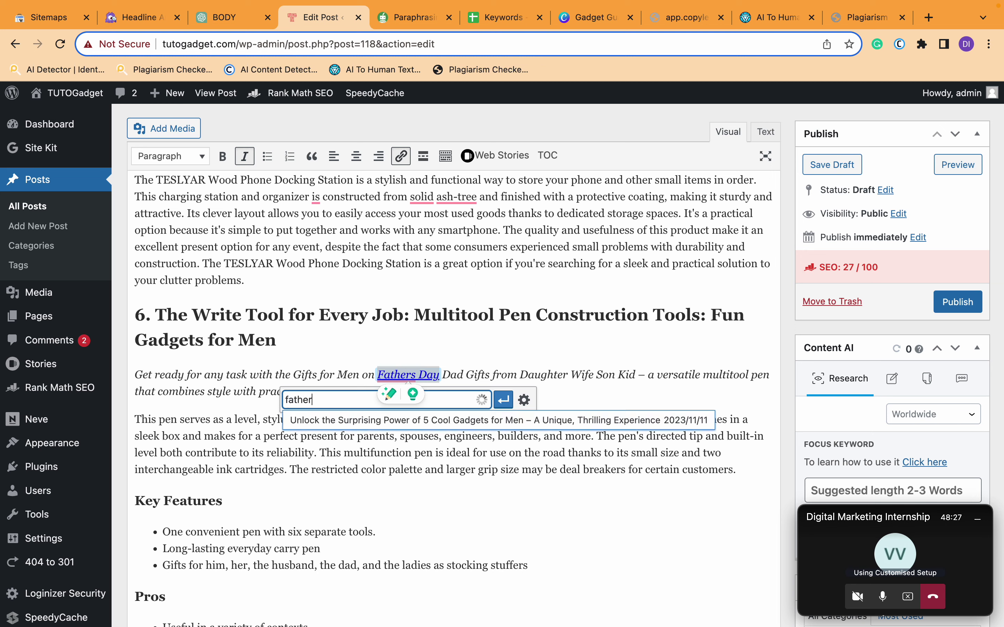
key(super+a)
key(BackSpace)
text(whip)
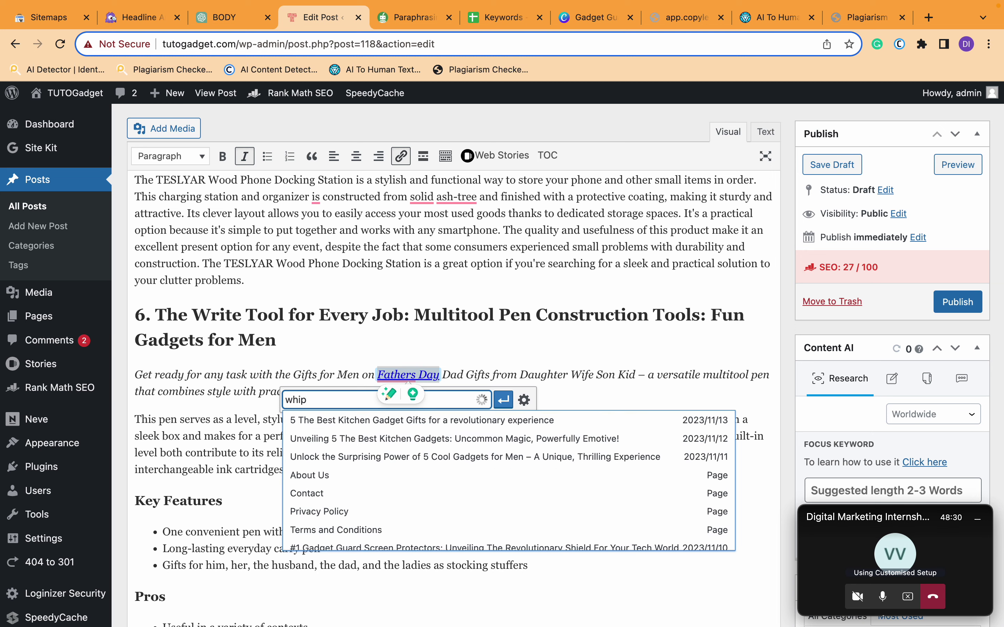
key(BackSpace)
text(te)
text(pinep)
text(obby.com)
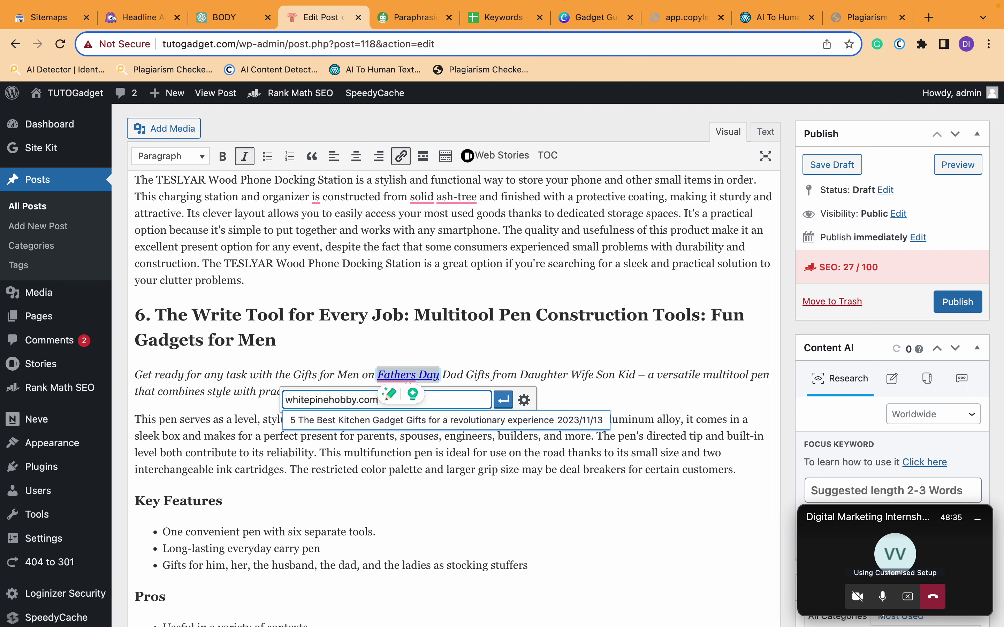
key(Return)
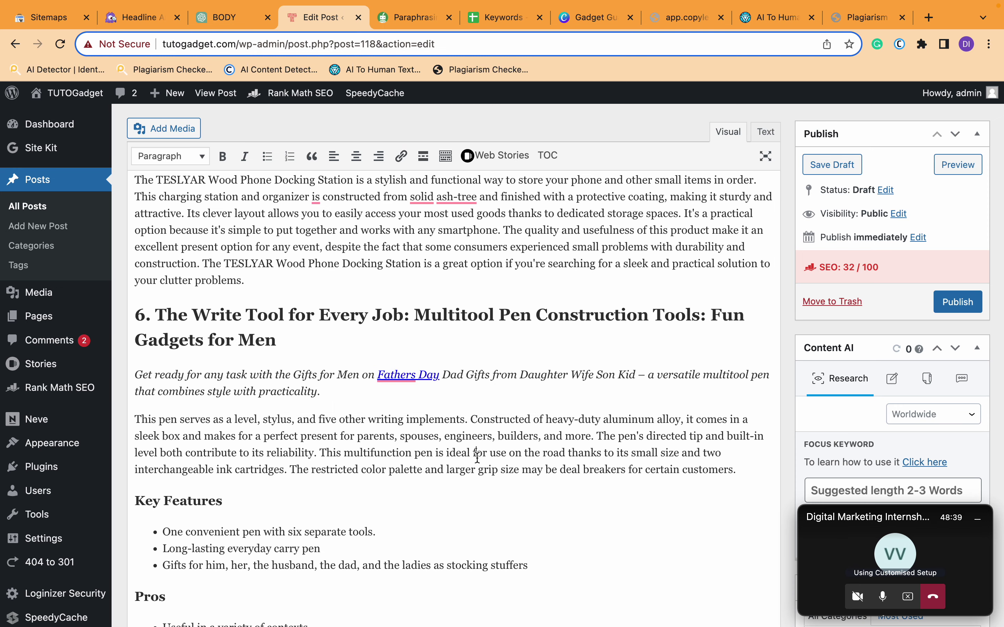
- Start a link on the words "Gadgets for Men" in the descriptive paragraph of section 1
scroll(477, 458, up, 15)
scroll(478, 458, up, 20)
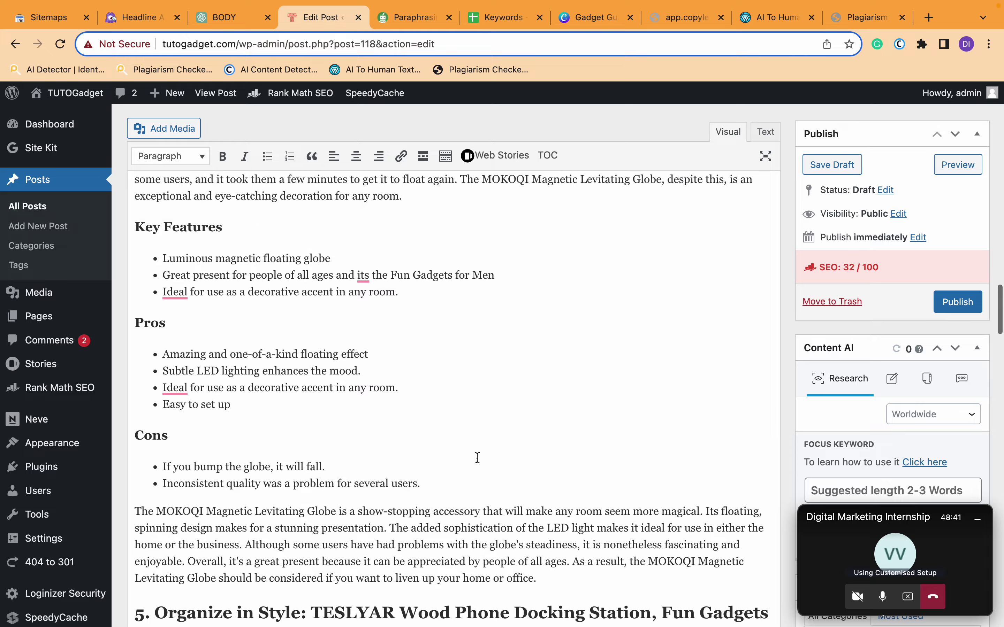
scroll(477, 458, up, 2)
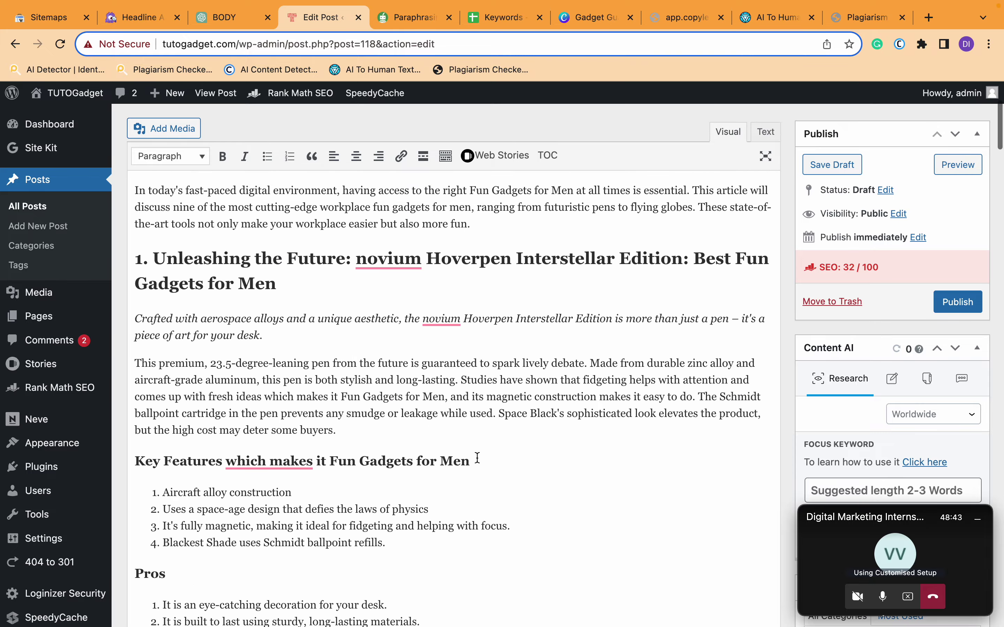
double_click(387, 397)
drag(404, 403, 429, 399)
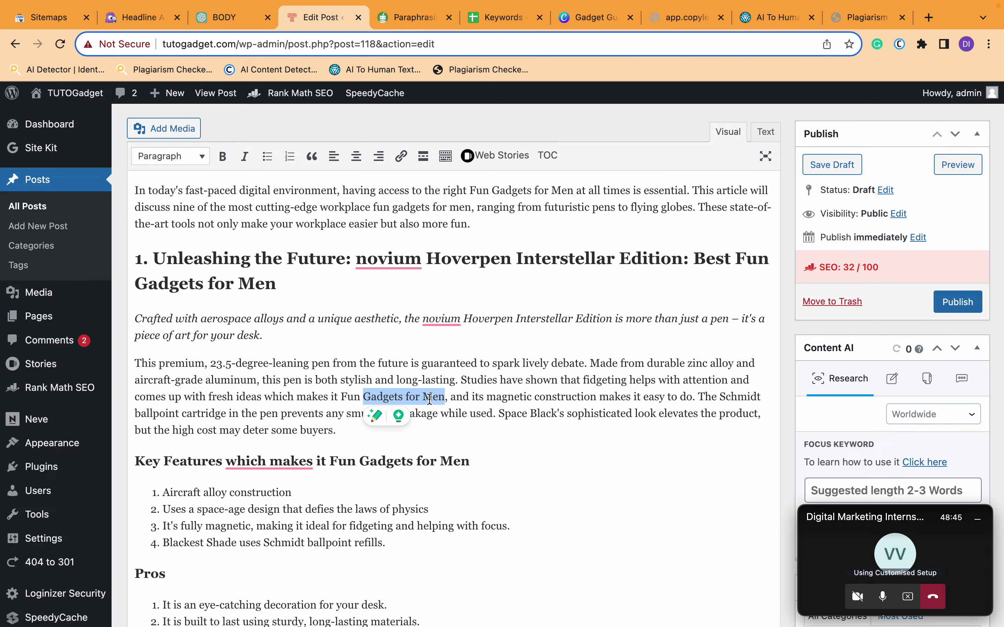
scroll(873, 429, down, 10)
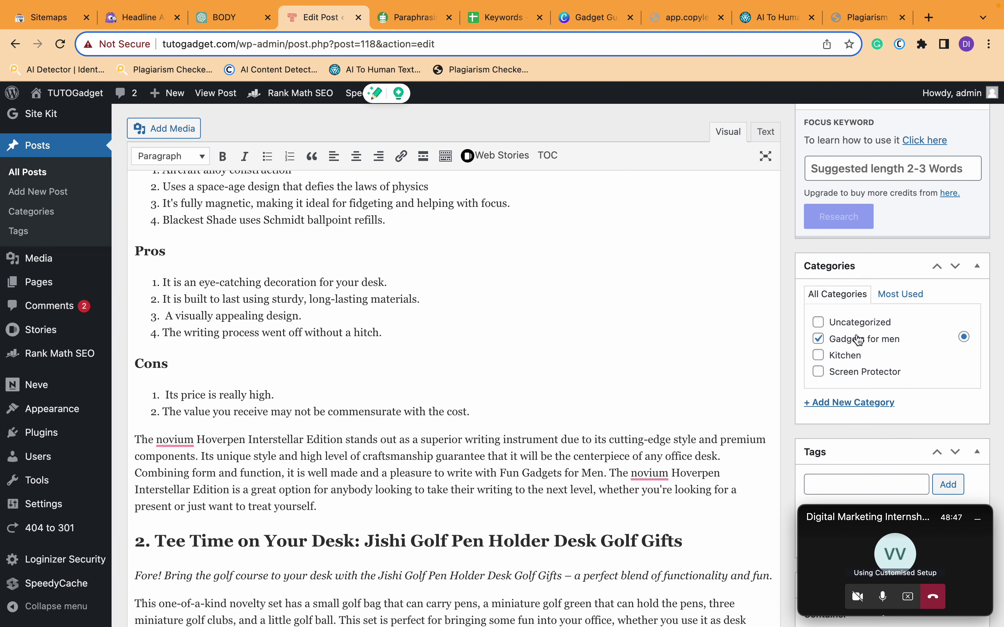
scroll(681, 331, up, 10)
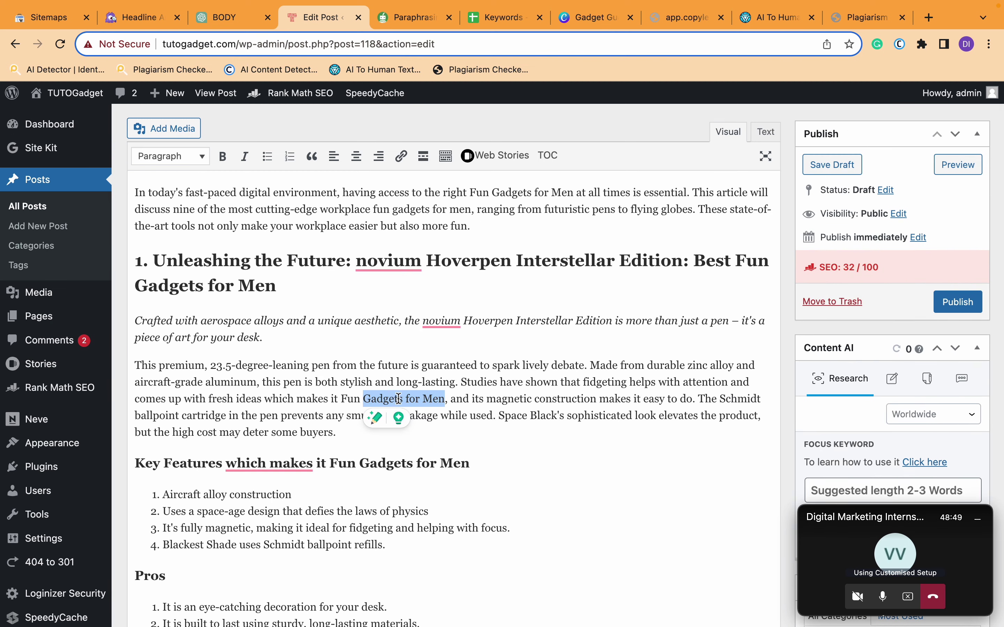
click(401, 156)
- Search the site's existing content for "gadgets" as the link target
text(gadgeet)
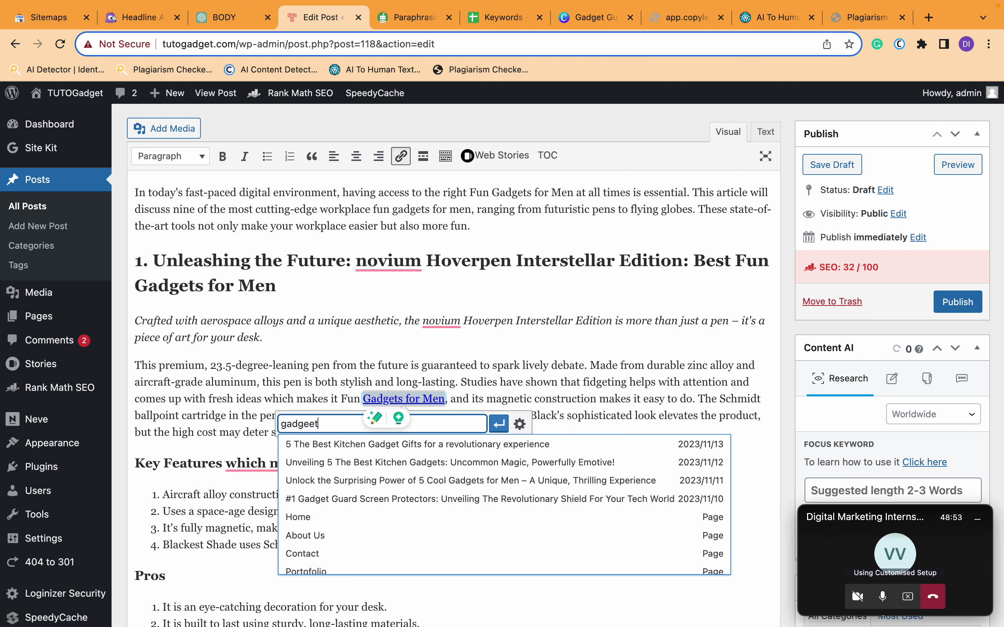
key(BackSpace)
key(BackSpace)
text(t)
scroll(380, 528, down, 3)
scroll(385, 536, up, 3)
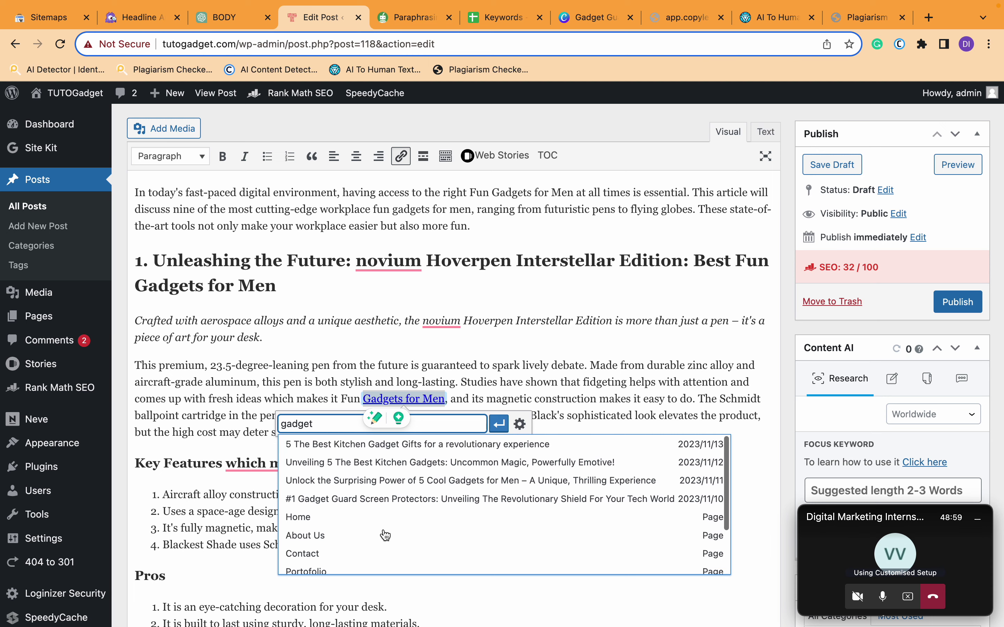
text(s)
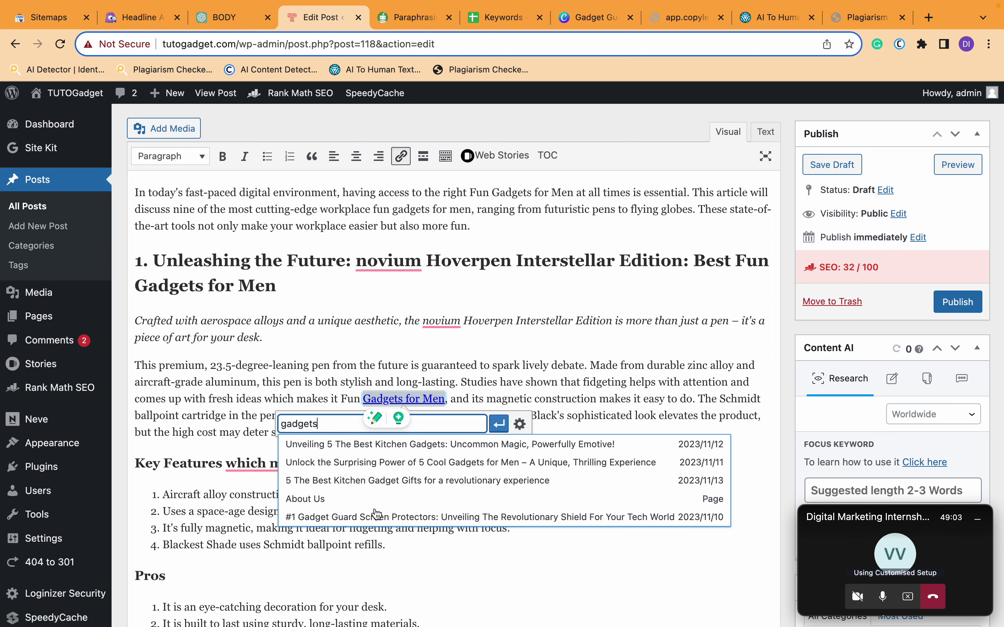
- Open the tutogadget.com homepage in a separate tab and copy the link address of the Gadgets for Men category
mouse_move(415, 2)
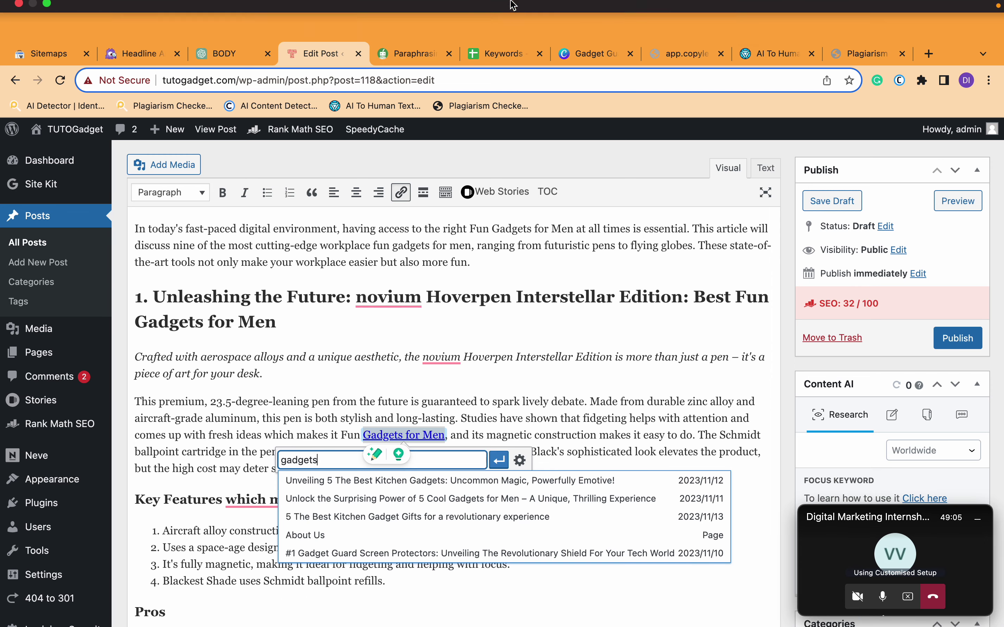
click(195, 80)
drag(195, 81, 376, 58)
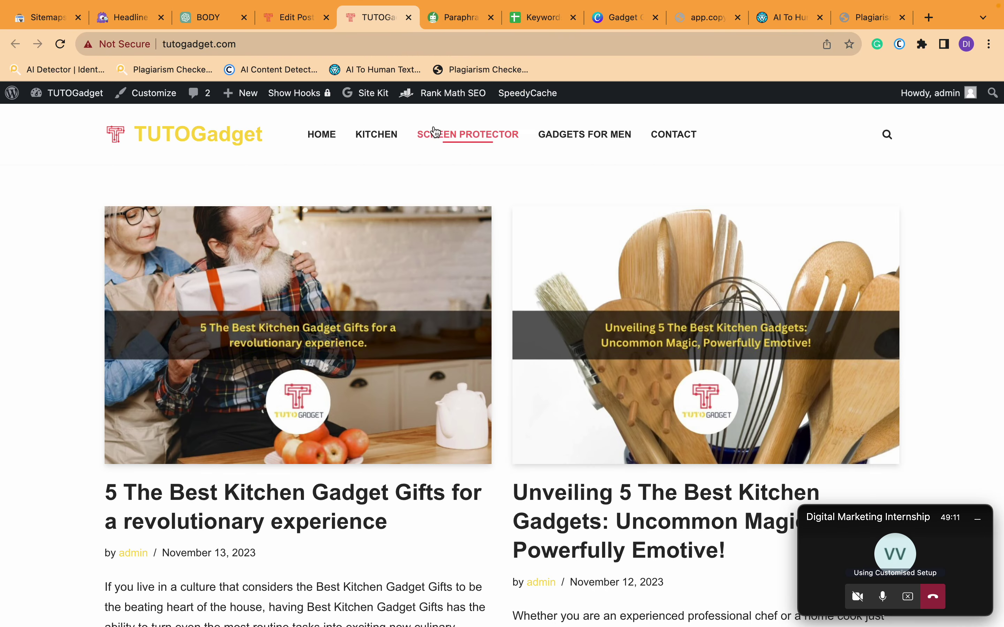
right_click(382, 128)
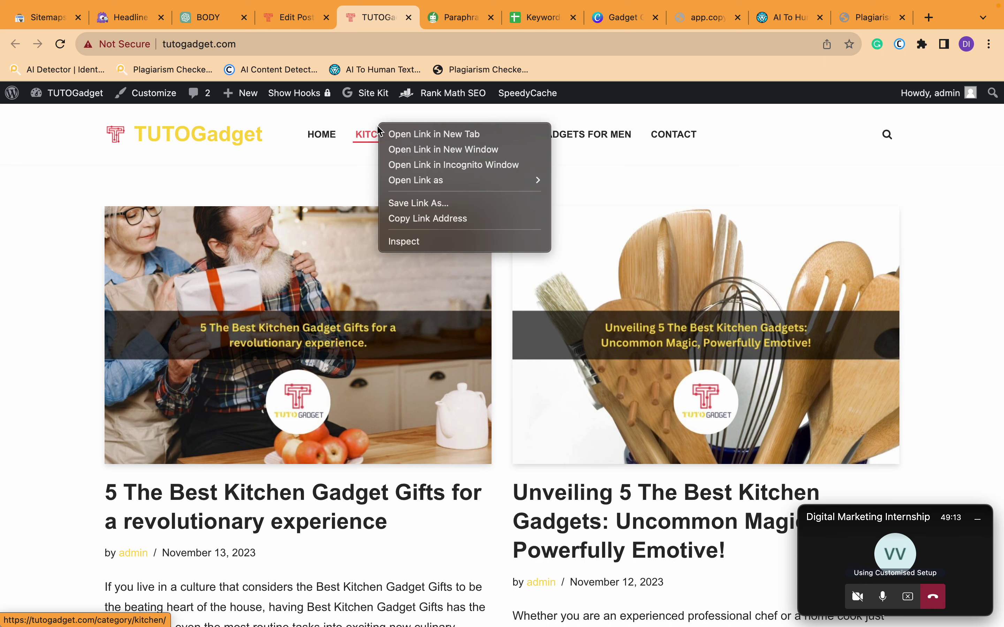
right_click(597, 135)
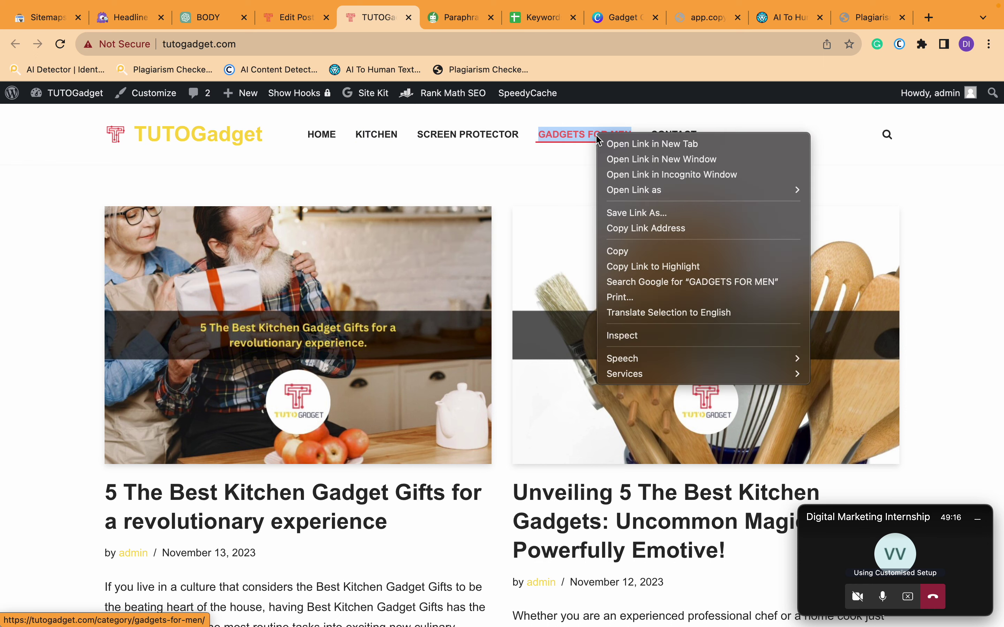
click(630, 230)
- Back in the post, link "Gadgets for Men" in section 1 to the copied tutogadget.com/category/gadgets-for-men address
click(292, 17)
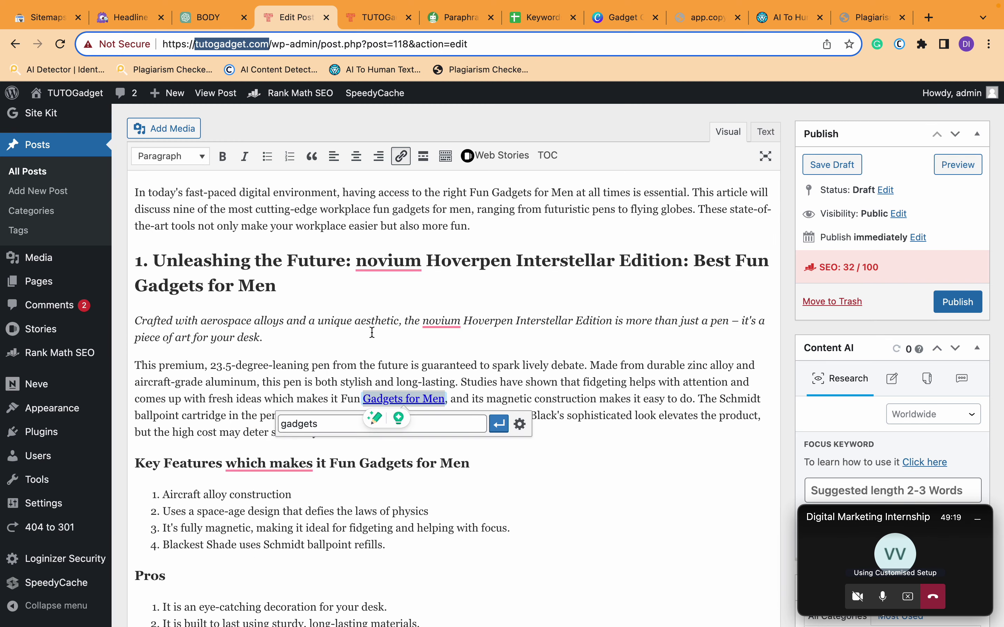
click(326, 426)
key(ctrl+a)
key(ctrl+v)
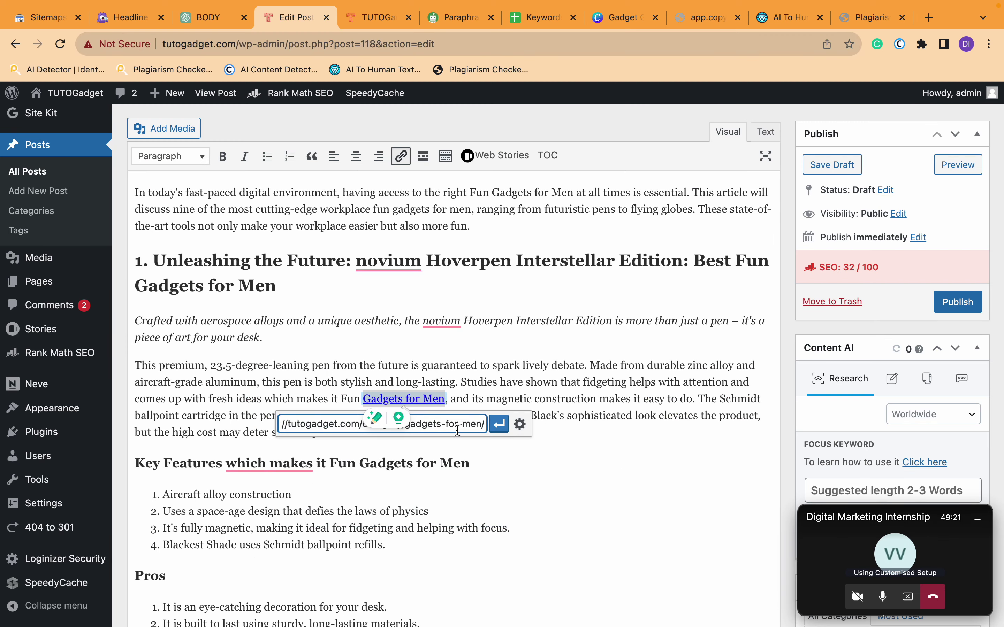
key(Return)
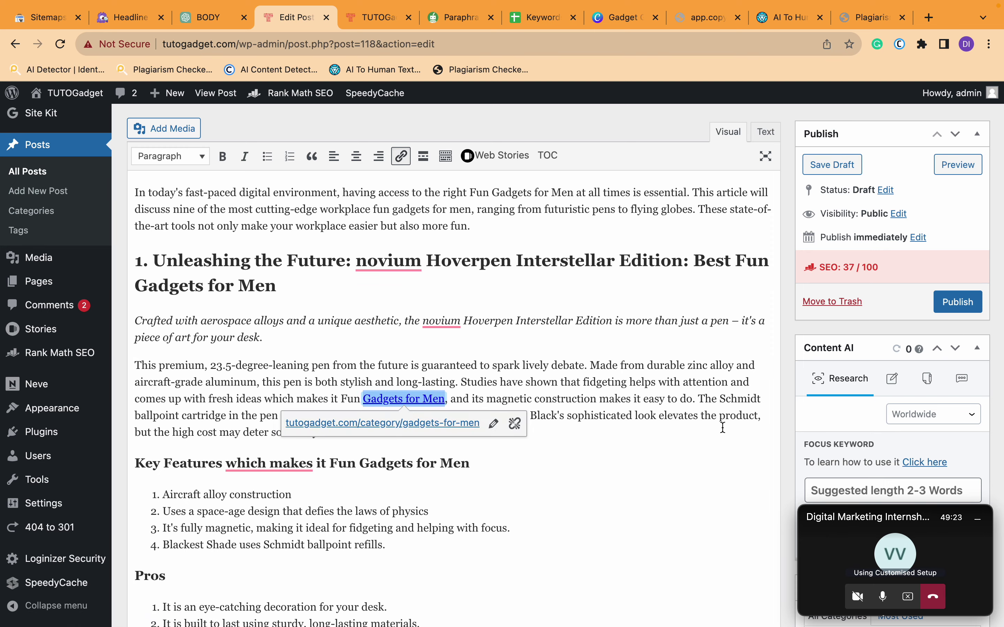
- Insert the word "gadgets" after "good quality" in the descriptive paragraph of section 2
scroll(722, 428, down, 10)
scroll(722, 427, down, 1)
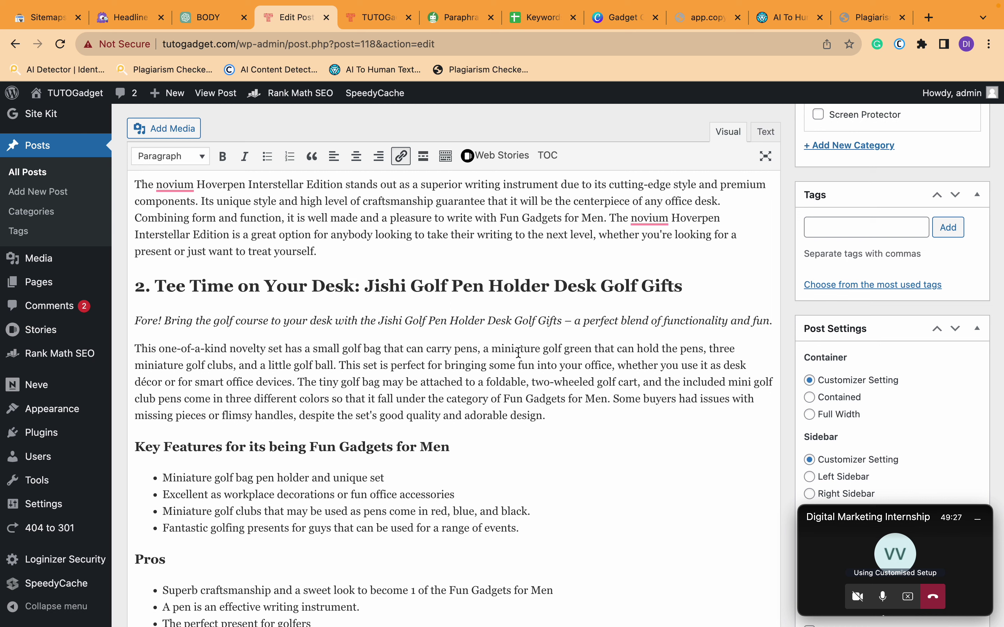
drag(398, 418, 409, 418)
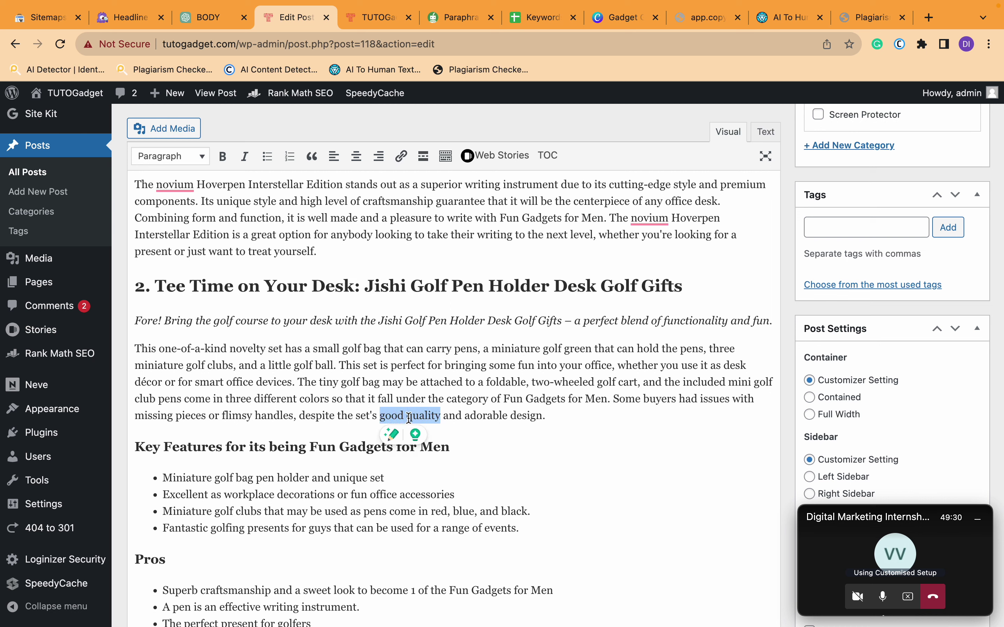
click(443, 415)
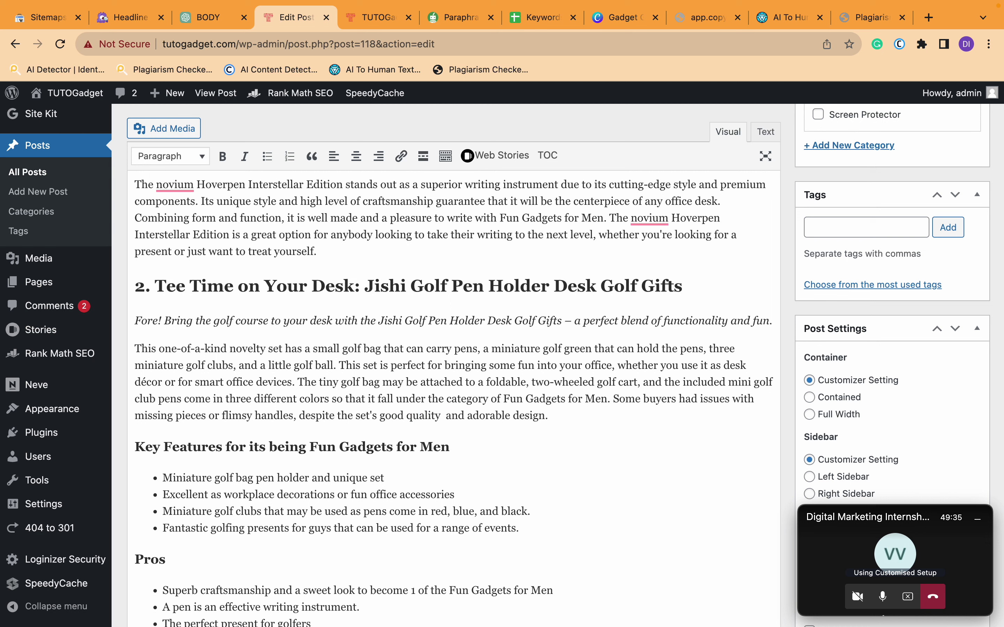
text(gadgets)
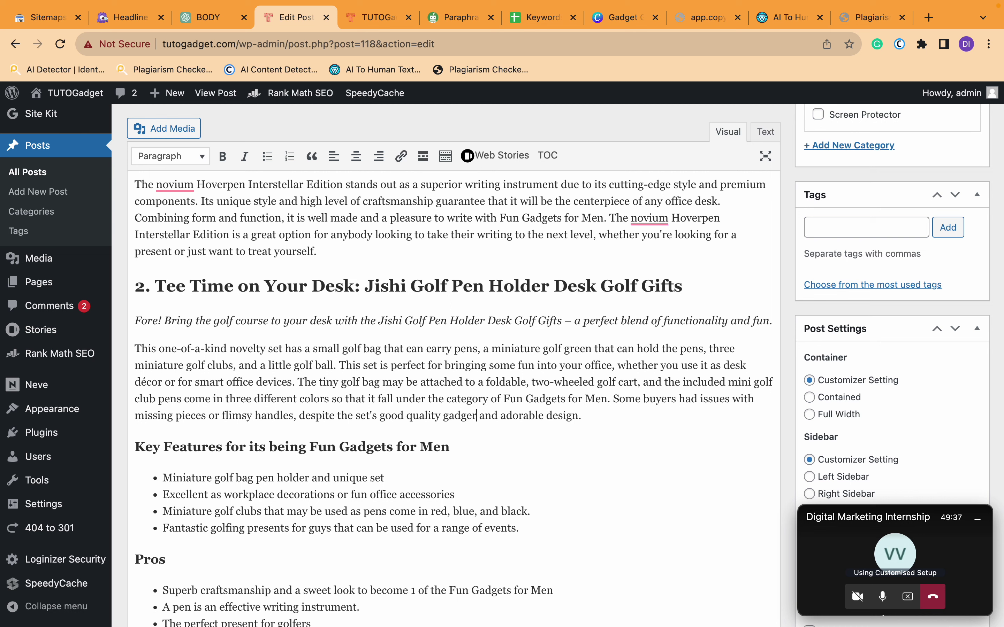
drag(379, 417, 481, 416)
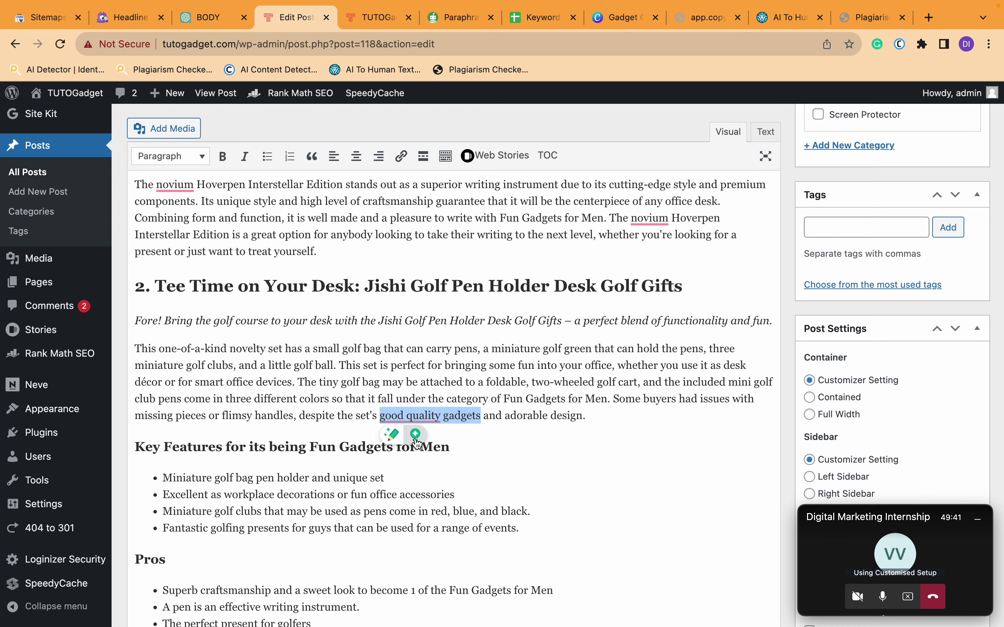
key(ctrl+k)
click(383, 24)
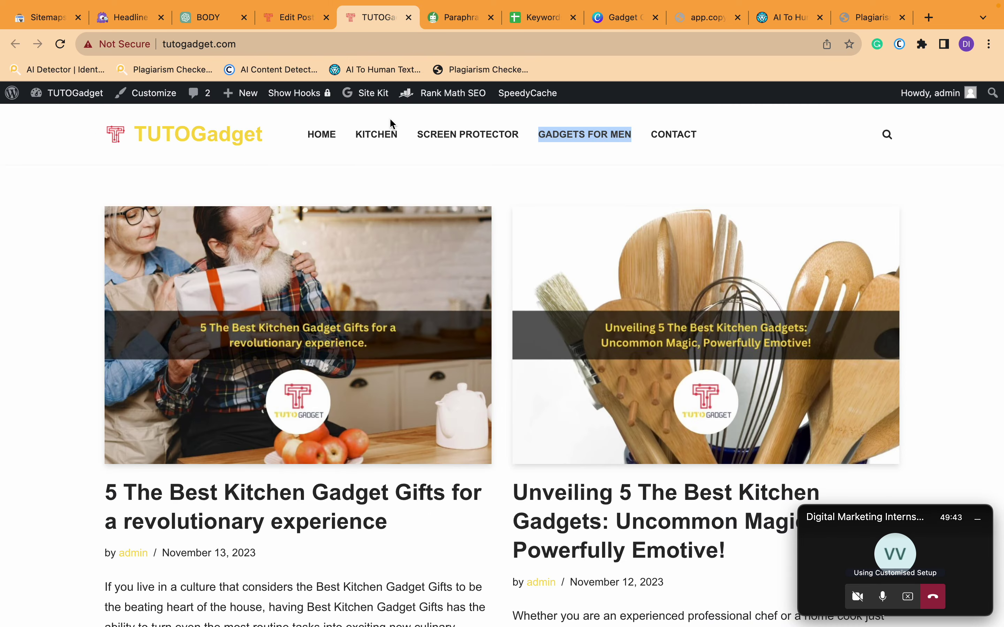
right_click(374, 137)
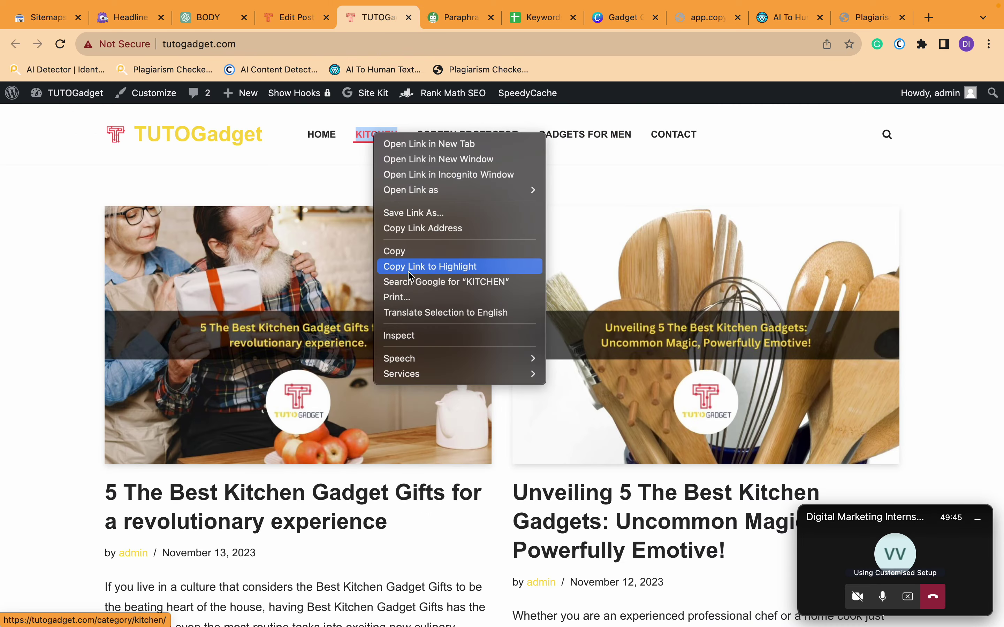
click(413, 227)
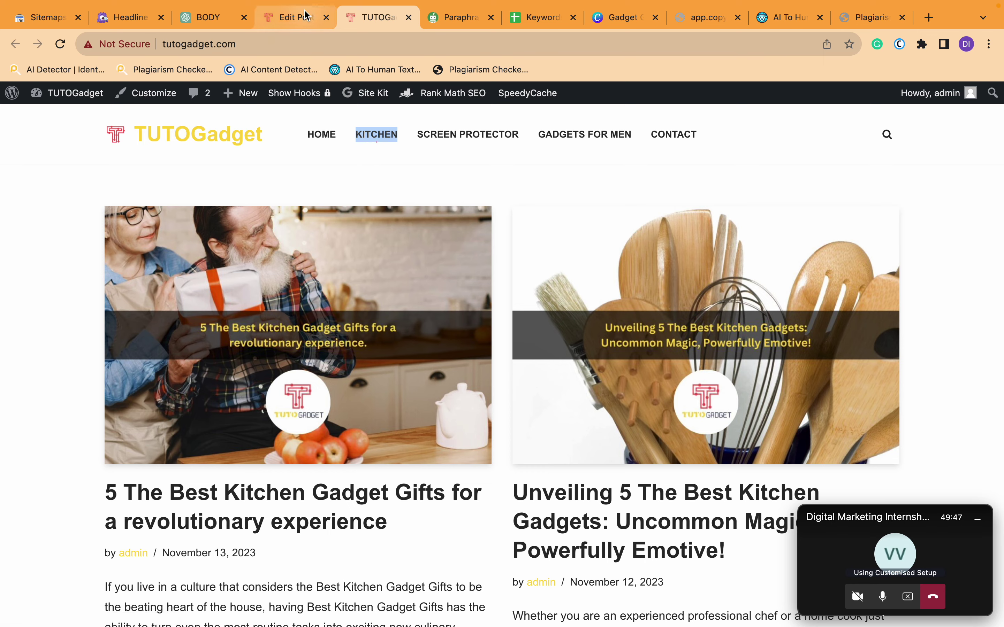
key(ctrl+shift+Tab)
text(https://tutogadget.com/category/kitchen/)
key(Return)
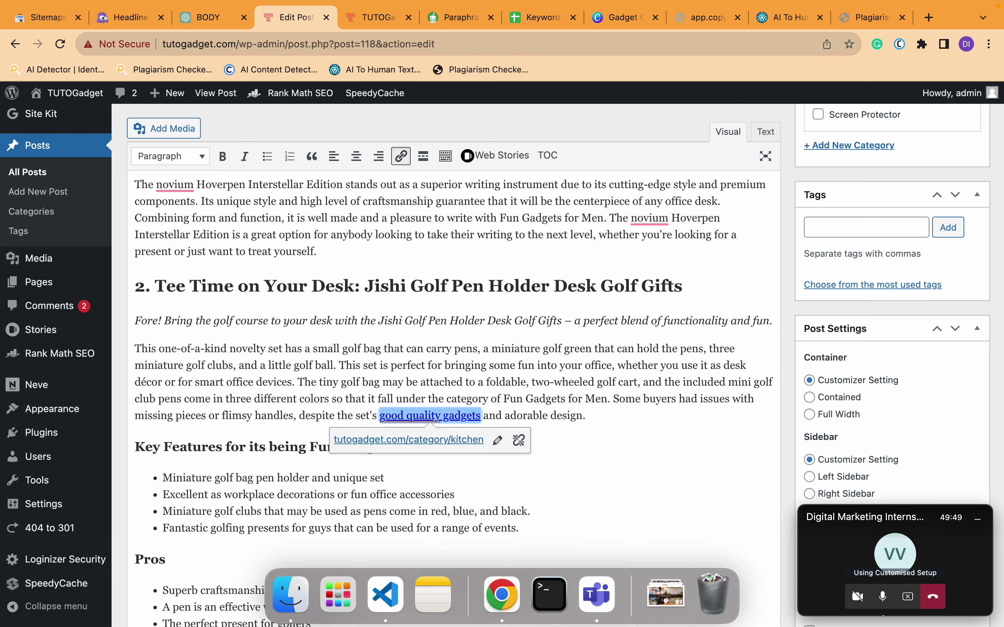
- Link "LED Lights" in the section 3 heading to the homepage's "Unlock the Surprising Power of 5 Cool Gadgets for Men" post
scroll(423, 512, down, 2)
scroll(438, 471, down, 10)
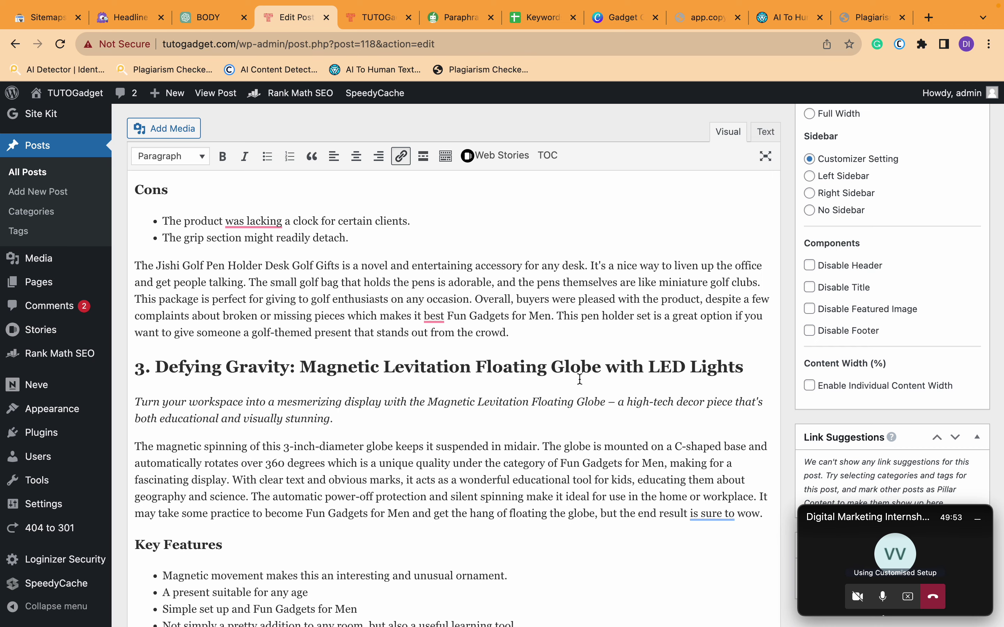
drag(669, 363, 708, 359)
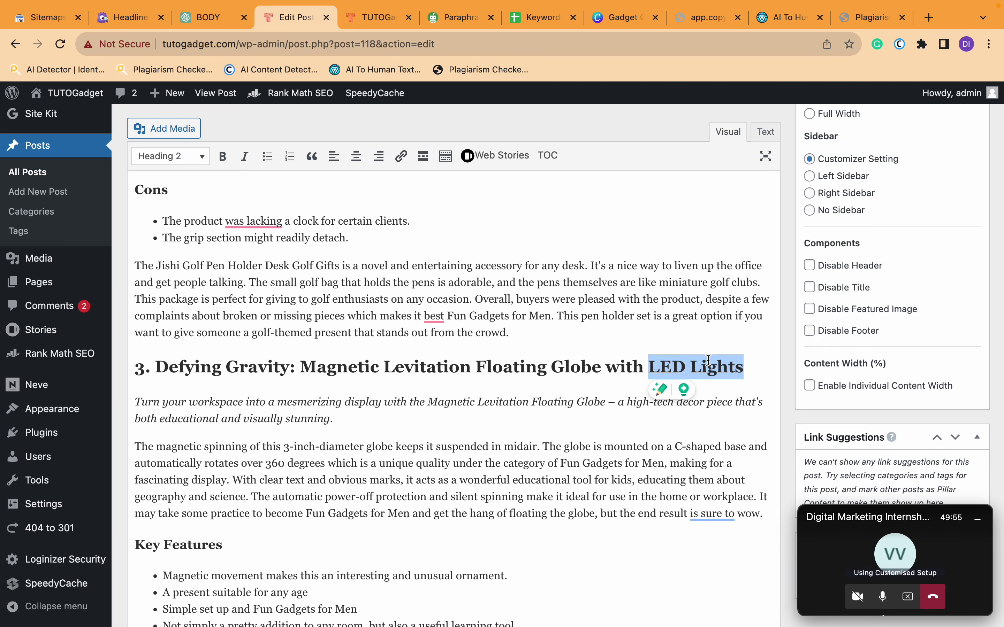
key(ctrl+k)
click(377, 17)
scroll(381, 252, down, 8)
scroll(381, 252, down, 5)
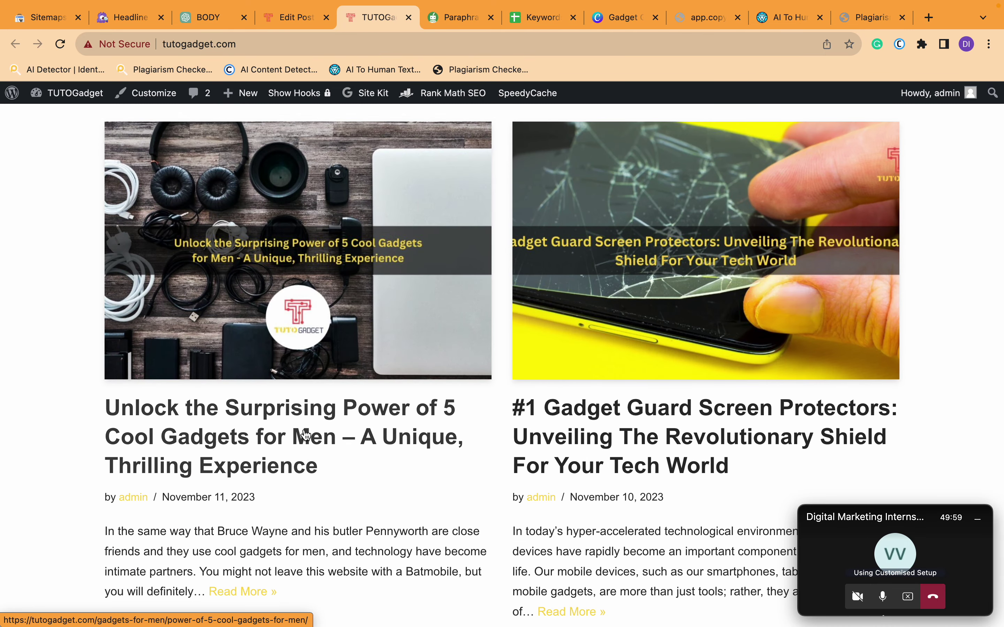
triple_click(141, 438)
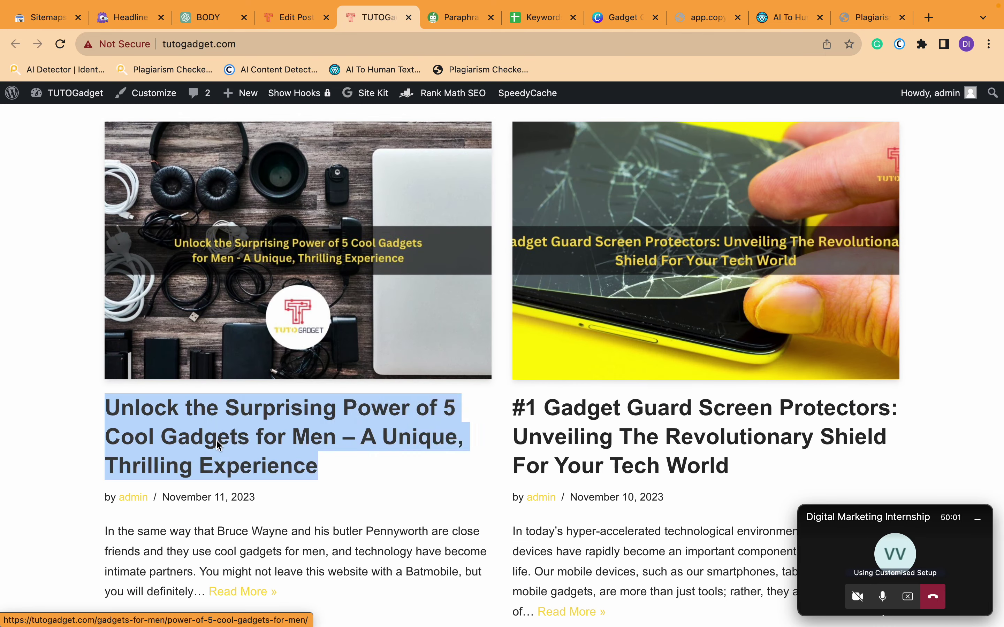
right_click(216, 444)
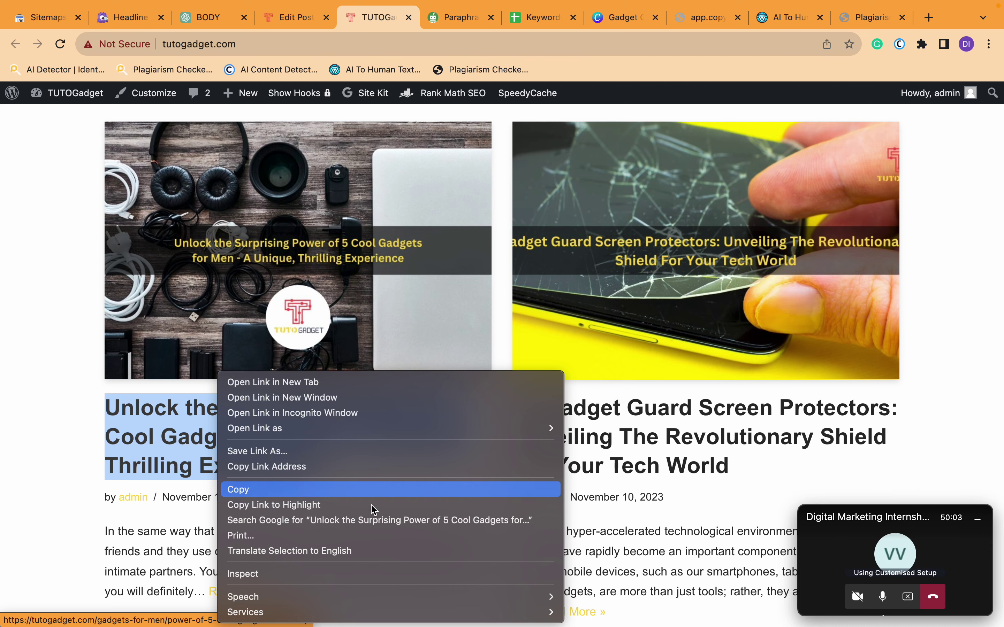
click(352, 467)
click(296, 17)
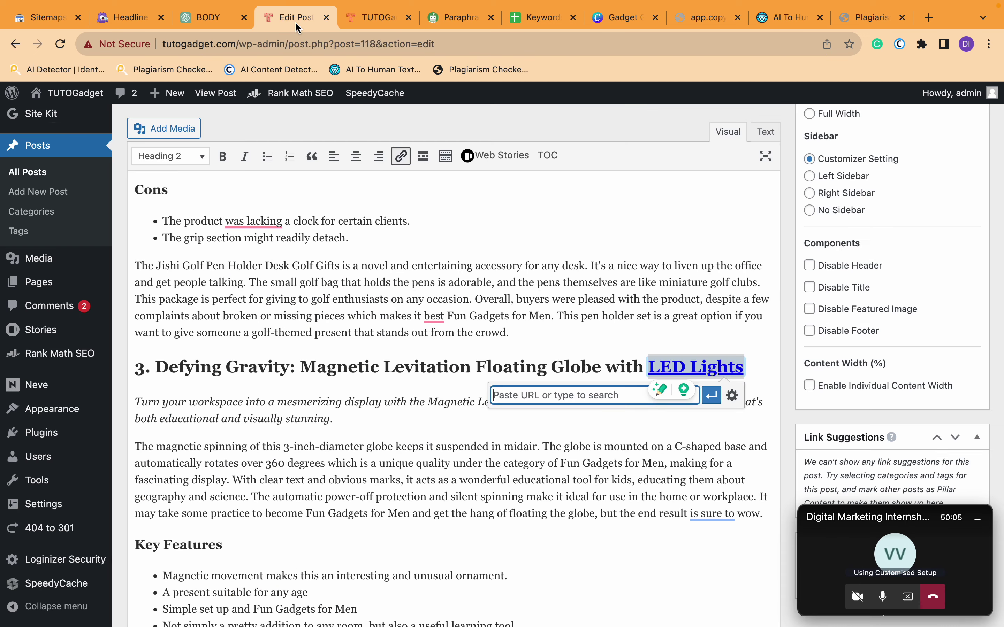
key(super+v)
key(Return)
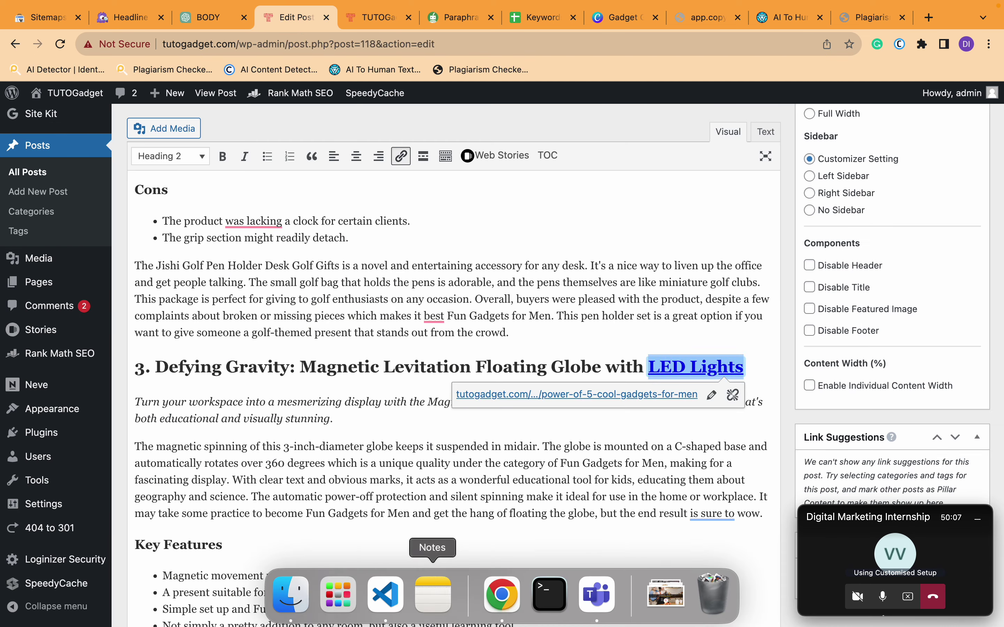
- Link the word "globe" in section 3's Cons list to the homepage's "#1 Gadget Guard Screen Protectors" post
scroll(326, 514, down, 4)
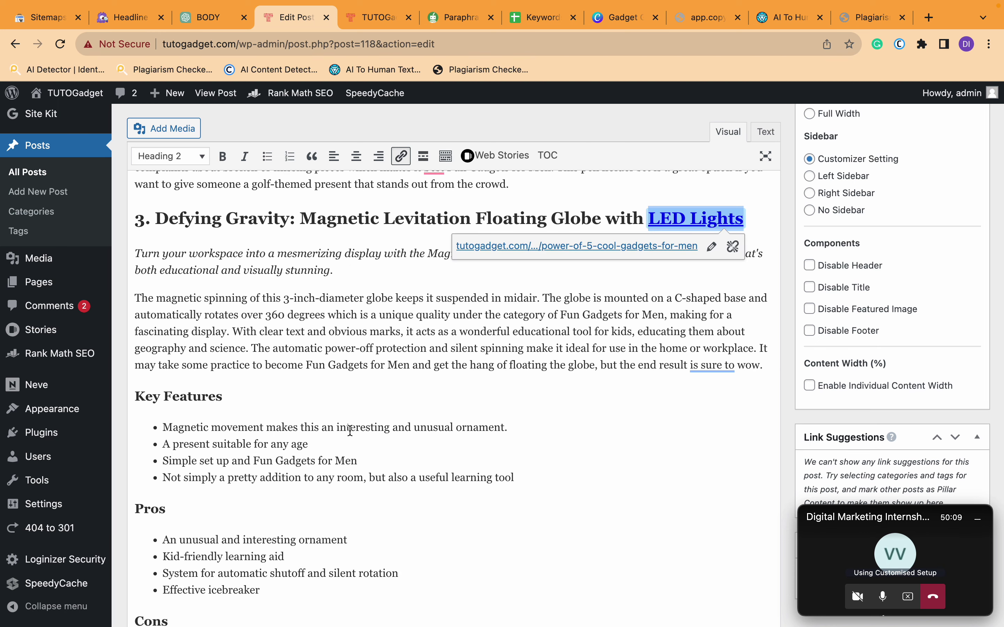
drag(276, 462, 358, 461)
scroll(334, 465, down, 5)
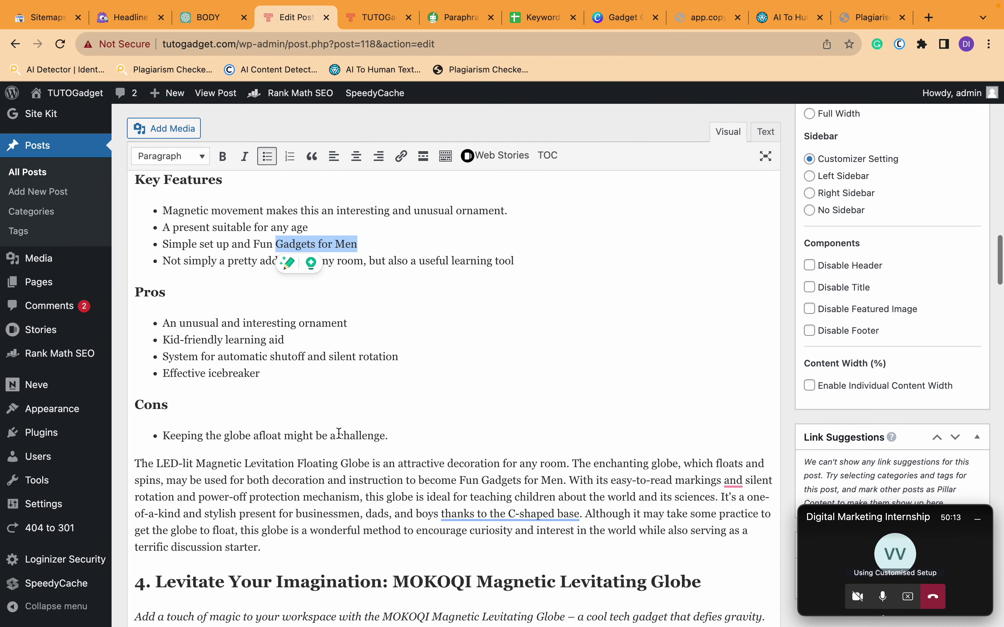
click(252, 440)
double_click(240, 438)
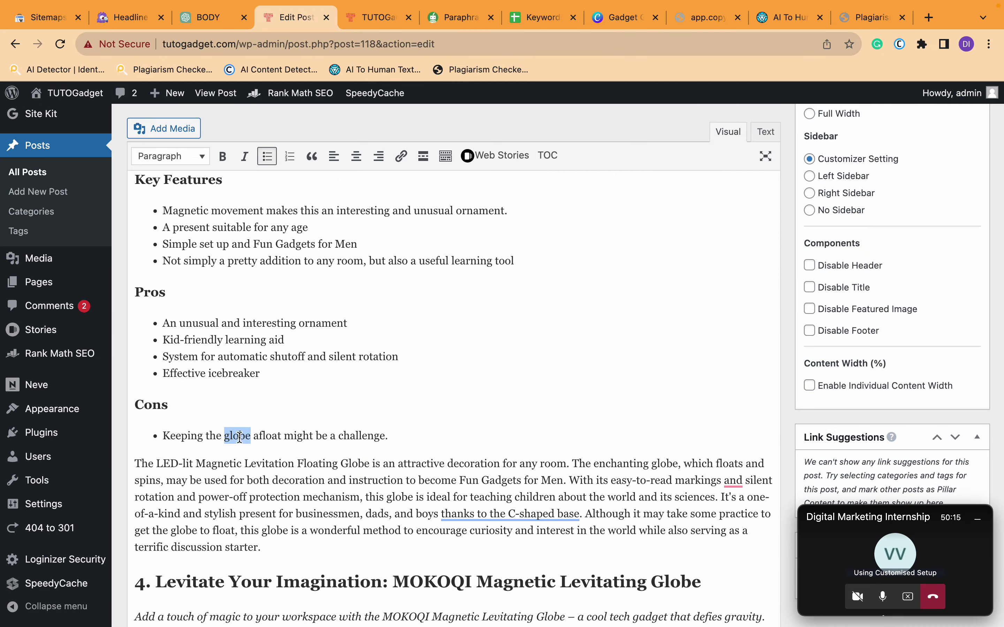
key(super+k)
click(367, 18)
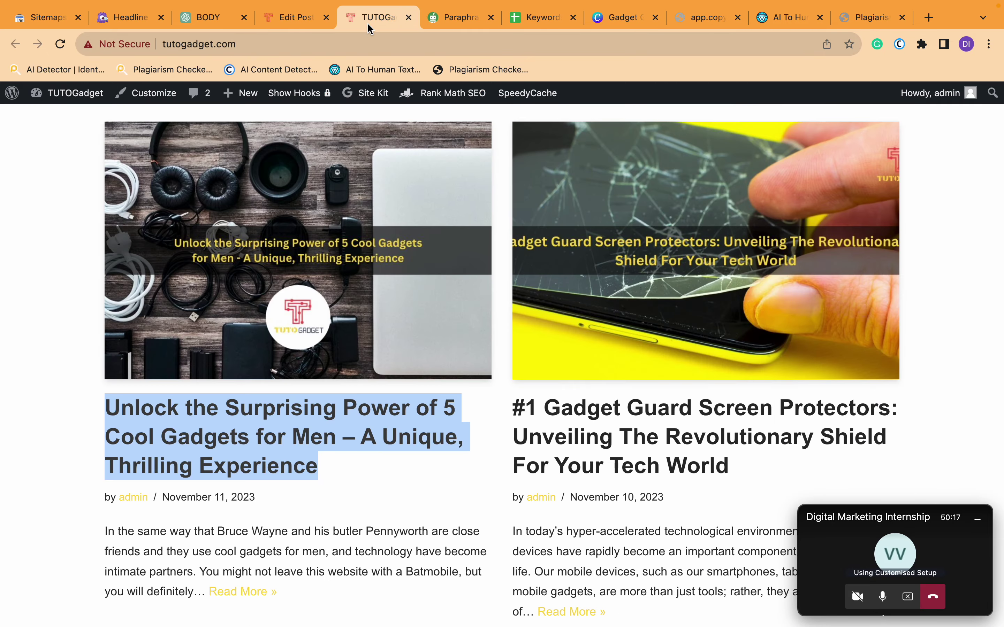
right_click(695, 410)
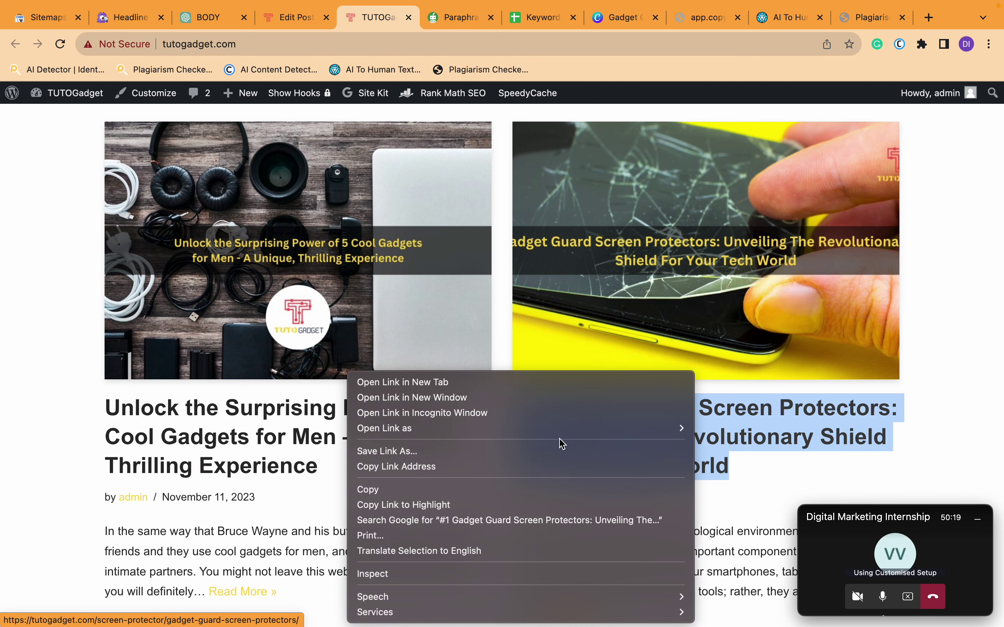
click(558, 469)
click(291, 17)
key(super+v)
key(Return)
scroll(487, 356, up, 10)
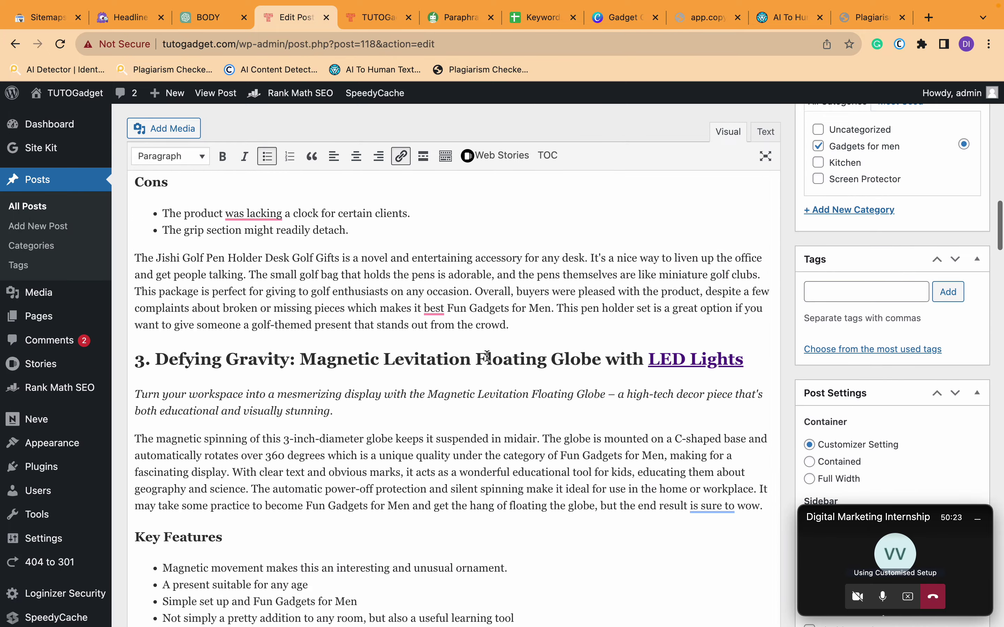
scroll(487, 357, up, 8)
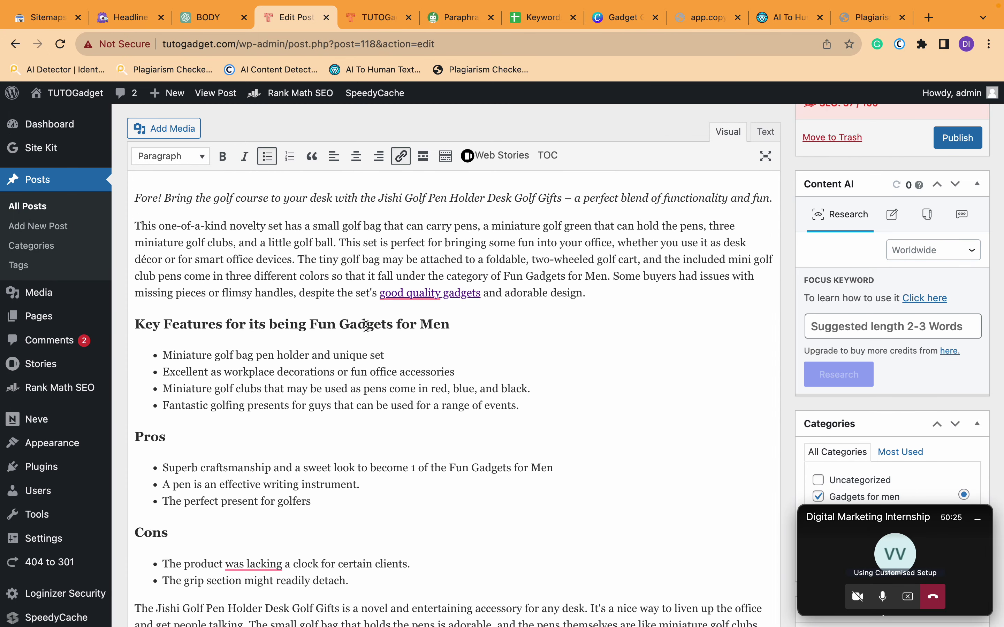
double_click(374, 326)
drag(374, 326, 445, 324)
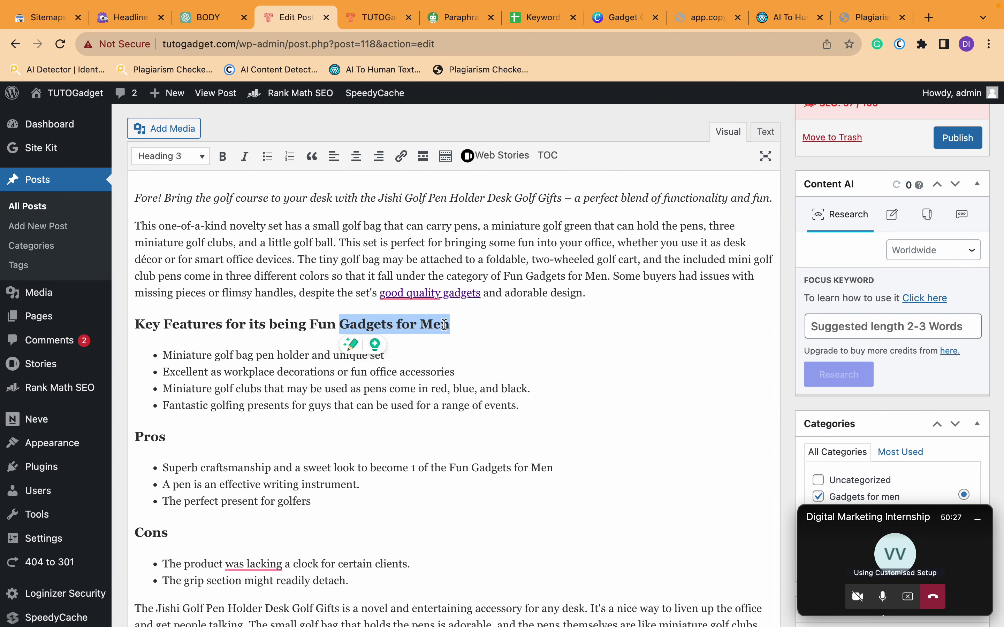
key(super+k)
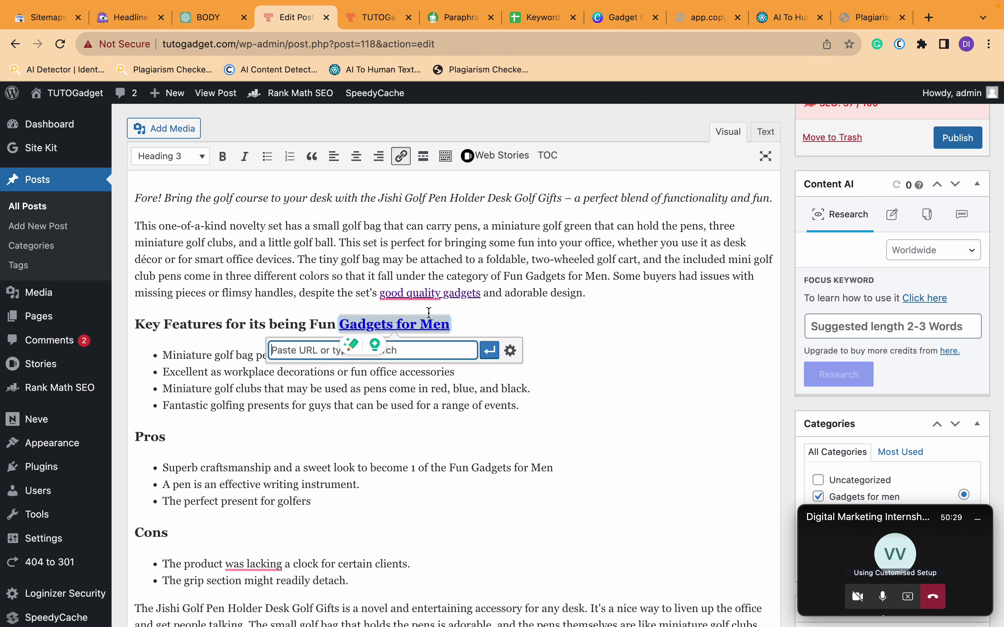
click(378, 17)
scroll(406, 347, up, 15)
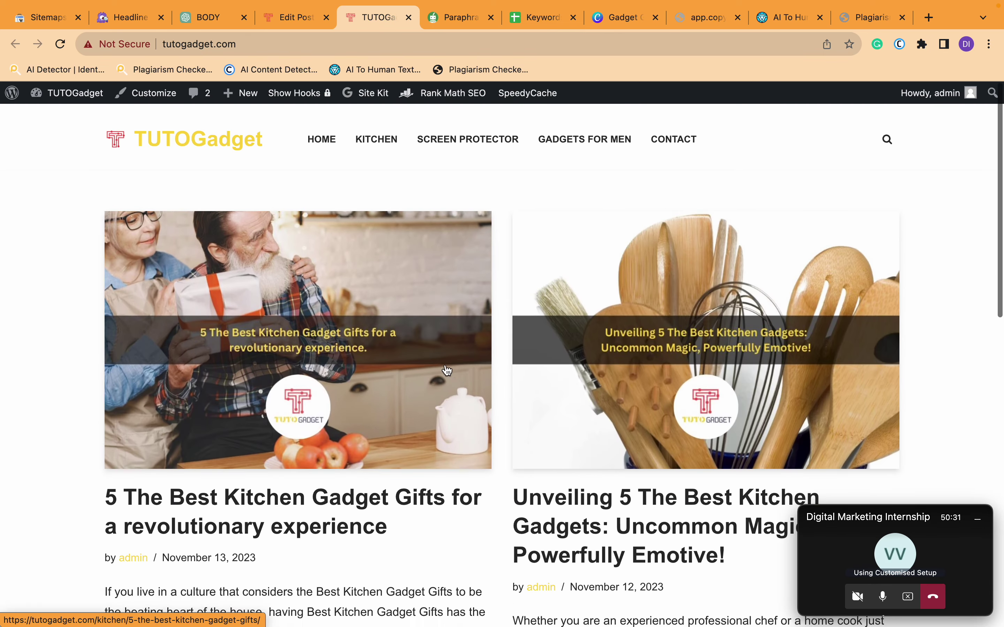
right_click(350, 500)
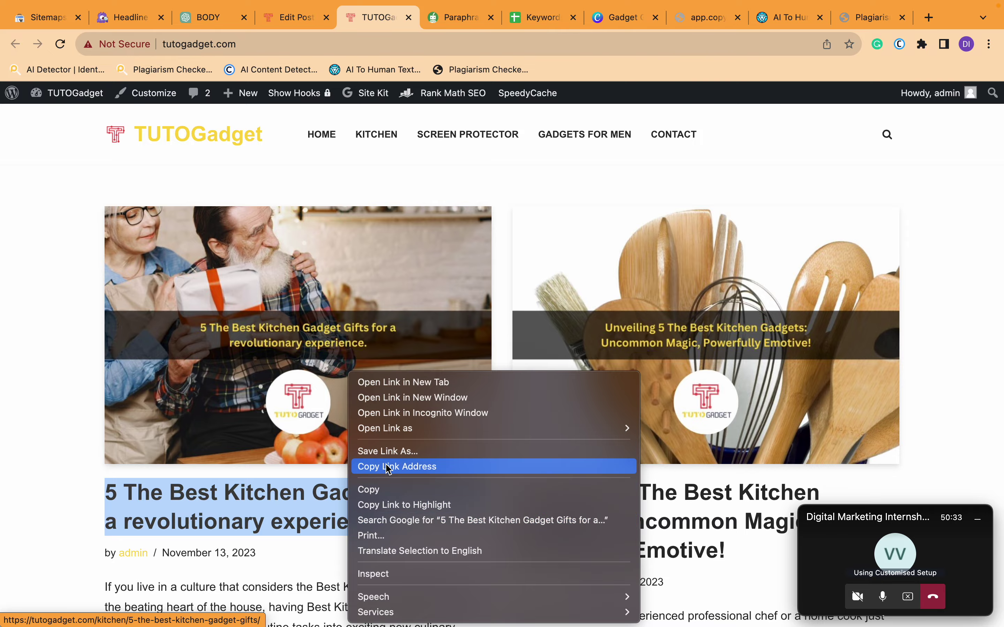
click(297, 17)
text(https://tutogadget.com/kitchen/5-the-best-kitchen-gadget-gifts/)
key(Return)
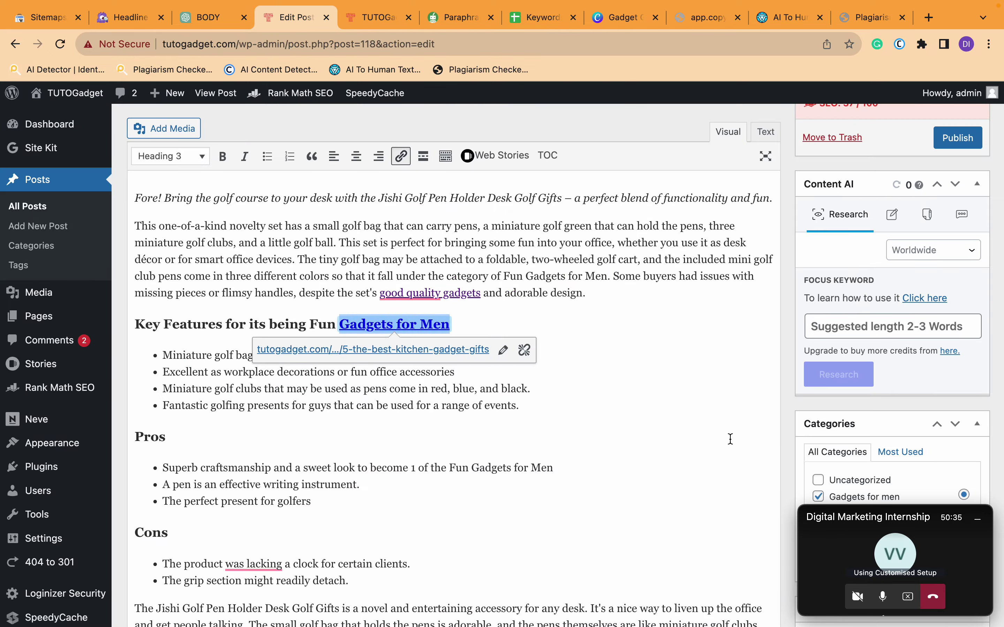
- Review the post's Rank Math checks and expand the Content Readability results
scroll(742, 460, down, 10)
scroll(741, 459, down, 20)
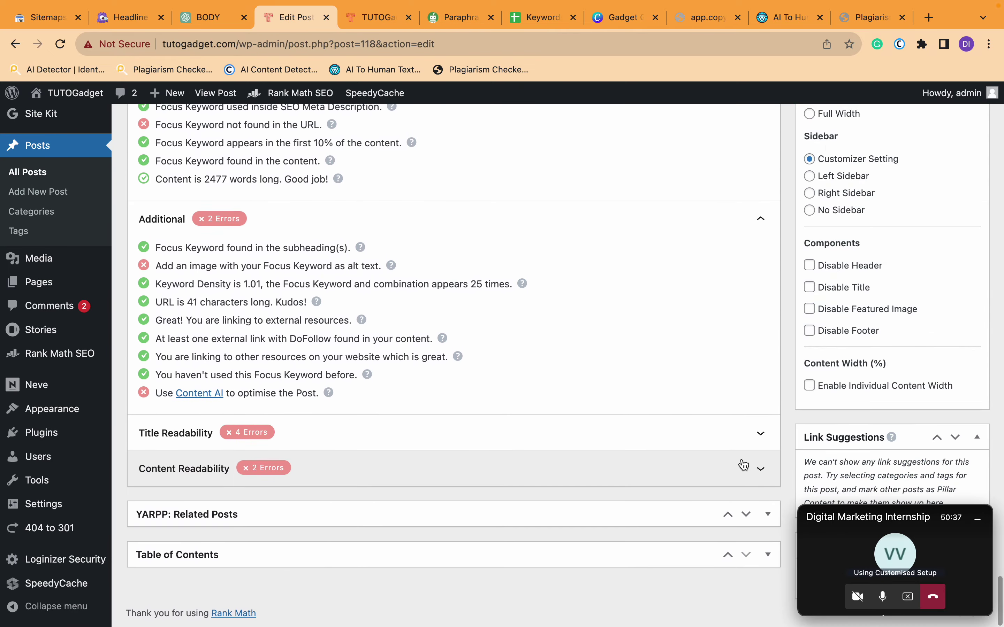
scroll(673, 396, up, 2)
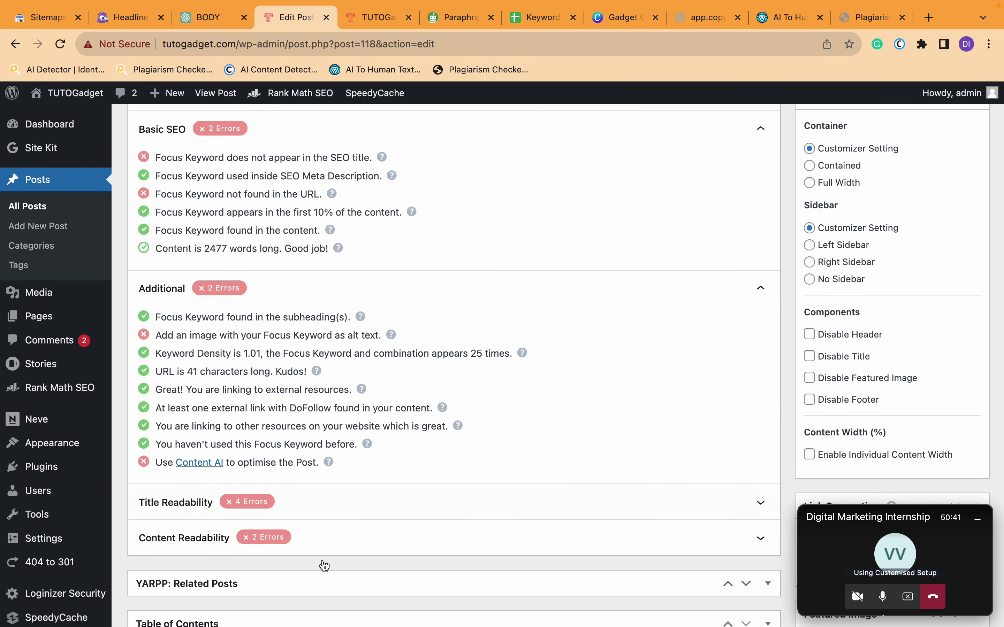
click(344, 551)
scroll(345, 549, down, 3)
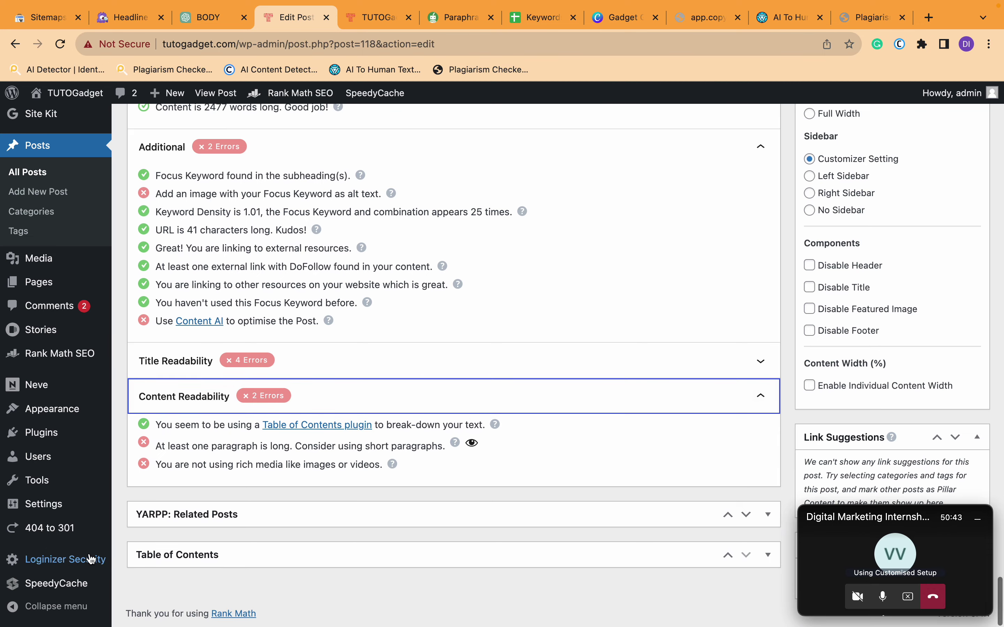
key(ctrl+Right)
key(ctrl+Left)
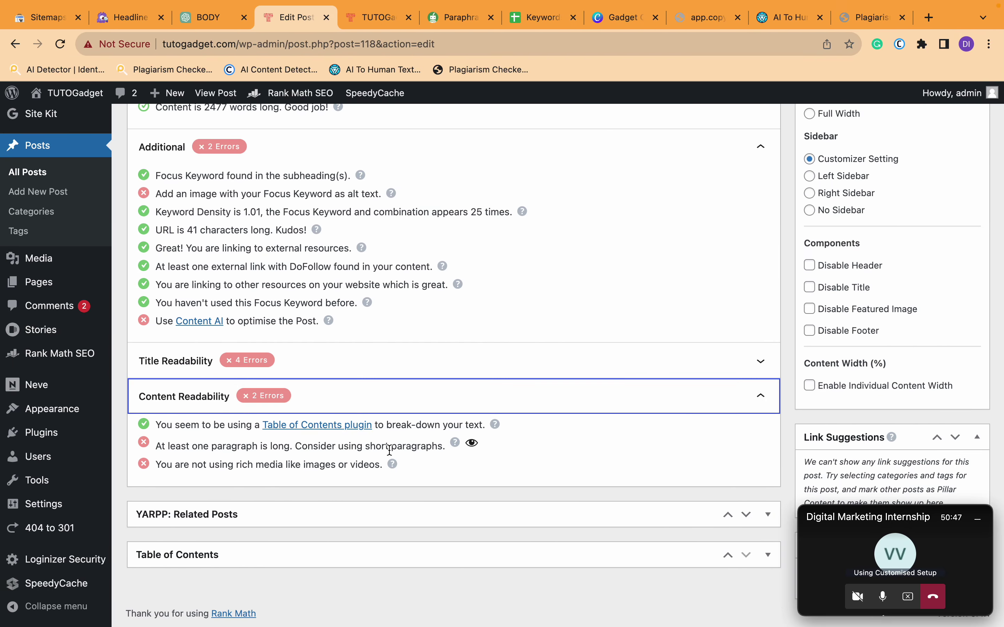
- In the outline presentation, add a third On-Page SEO item about checking for long paragraphs under Content Readability
key(ctrl+Right)
text(Under Contant)
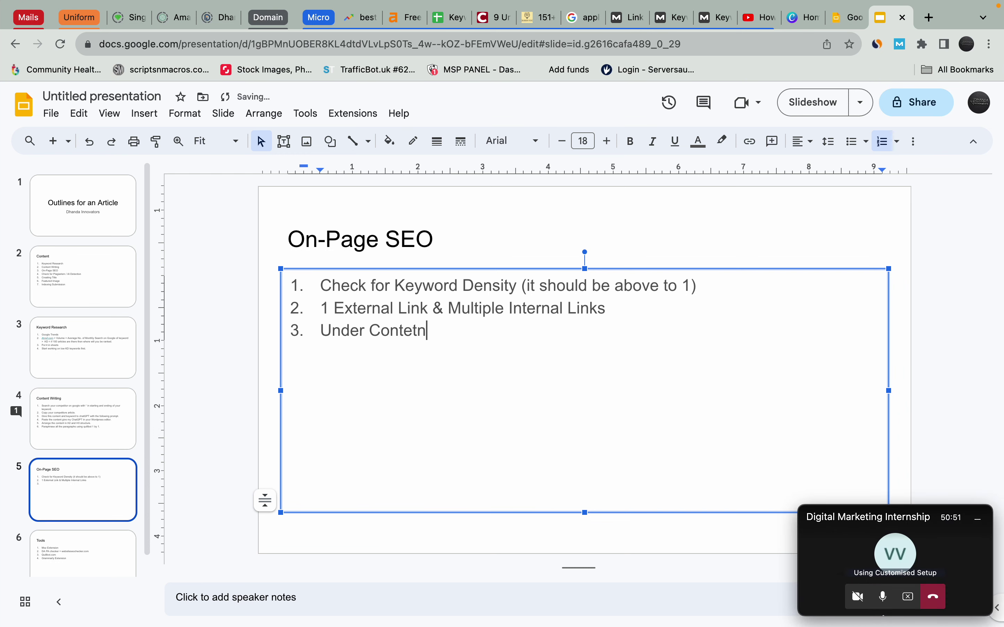
text( Readabli)
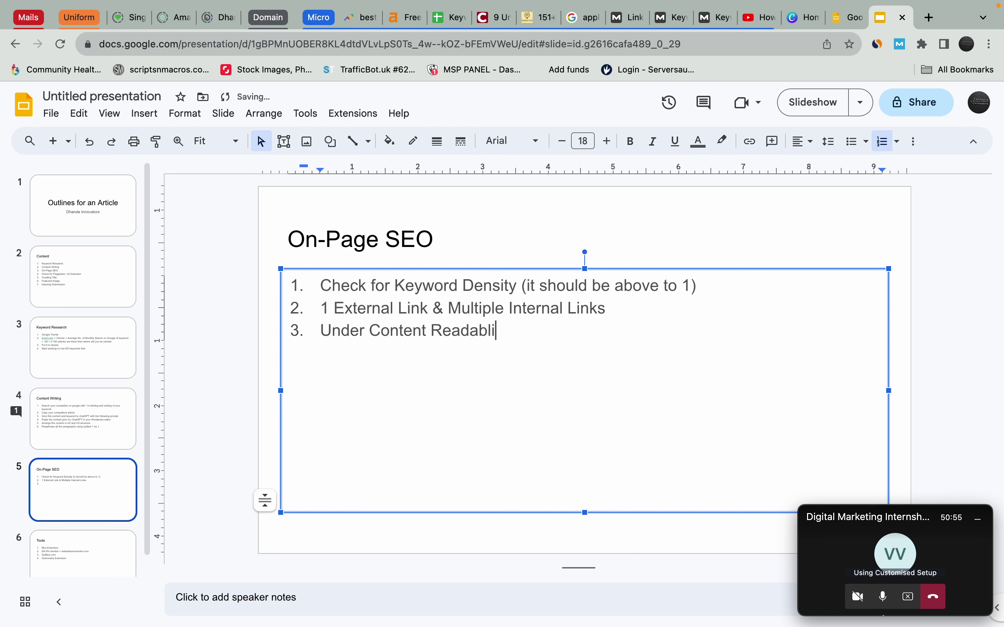
text(tiy check for)
key(ctrl+Left)
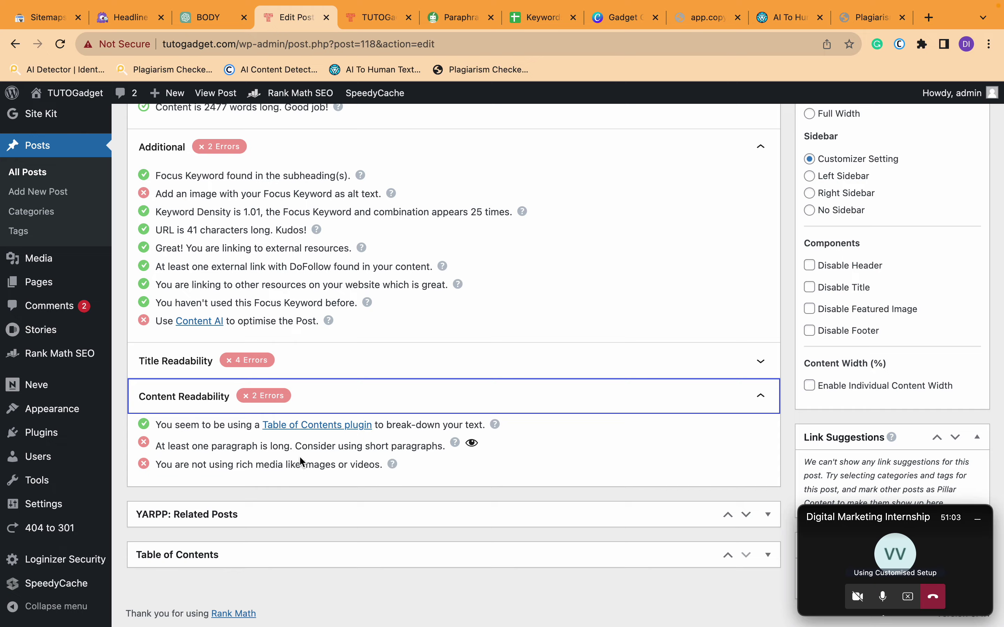
key(ctrl+Right)
text(L)
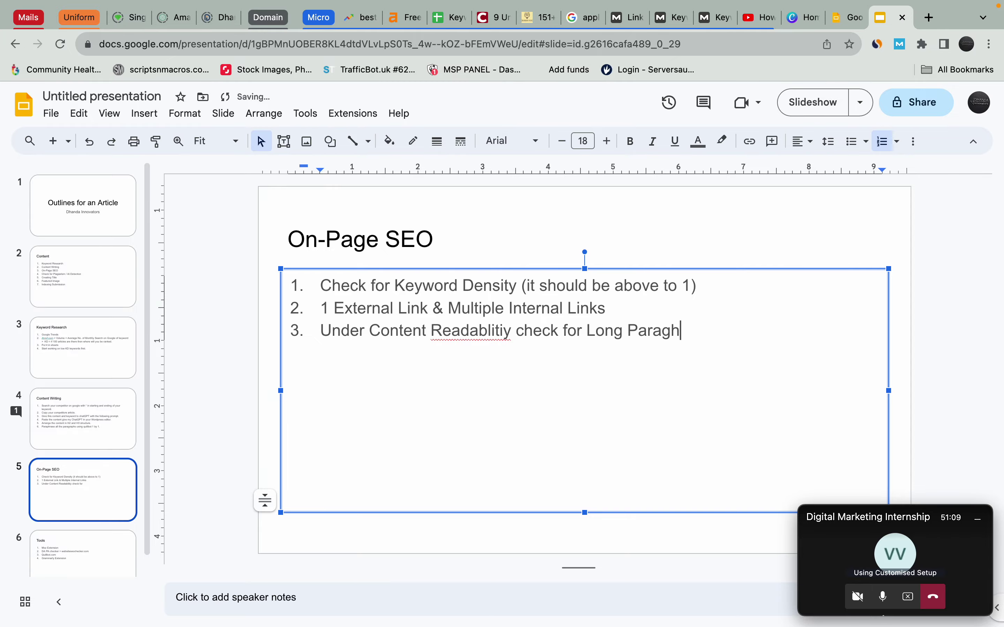
- Back in the post, highlight the long paragraphs and split the Wakeman Fitness closing paragraph before "Despite the fact that some customers"
key(ctrl+Left)
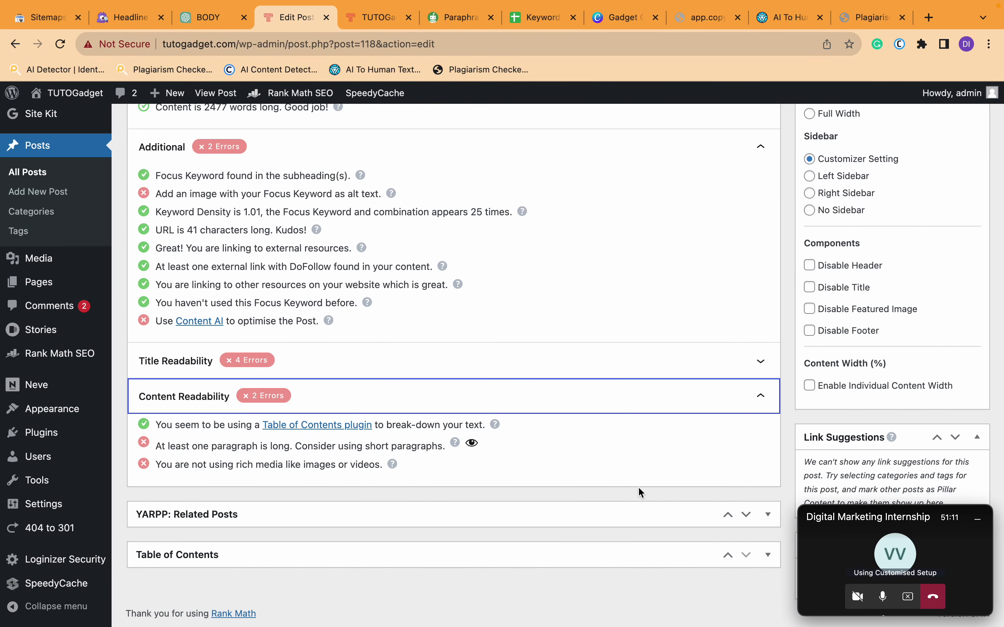
click(471, 443)
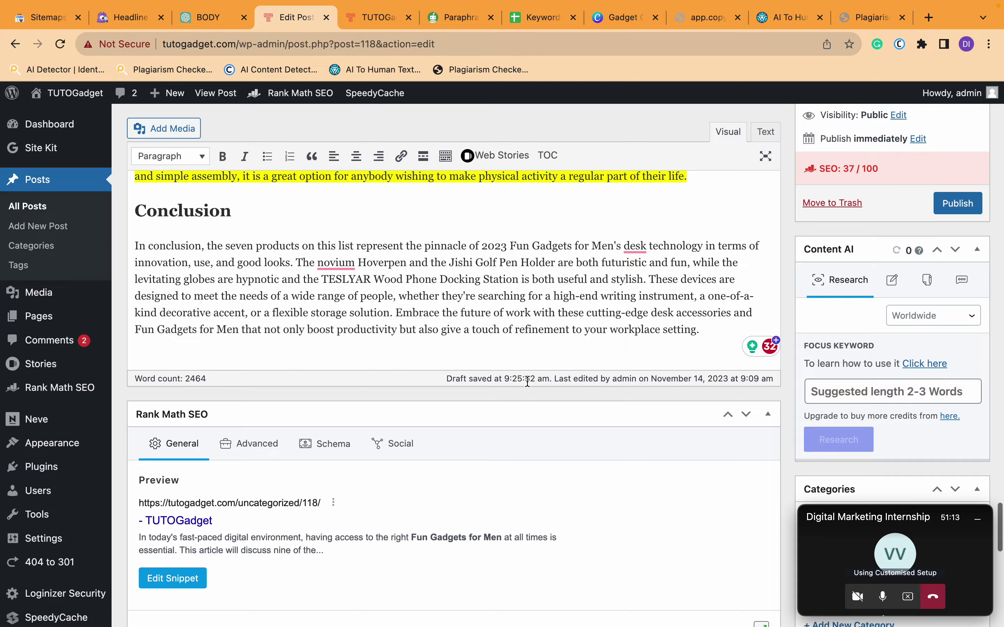
scroll(528, 381, up, 1)
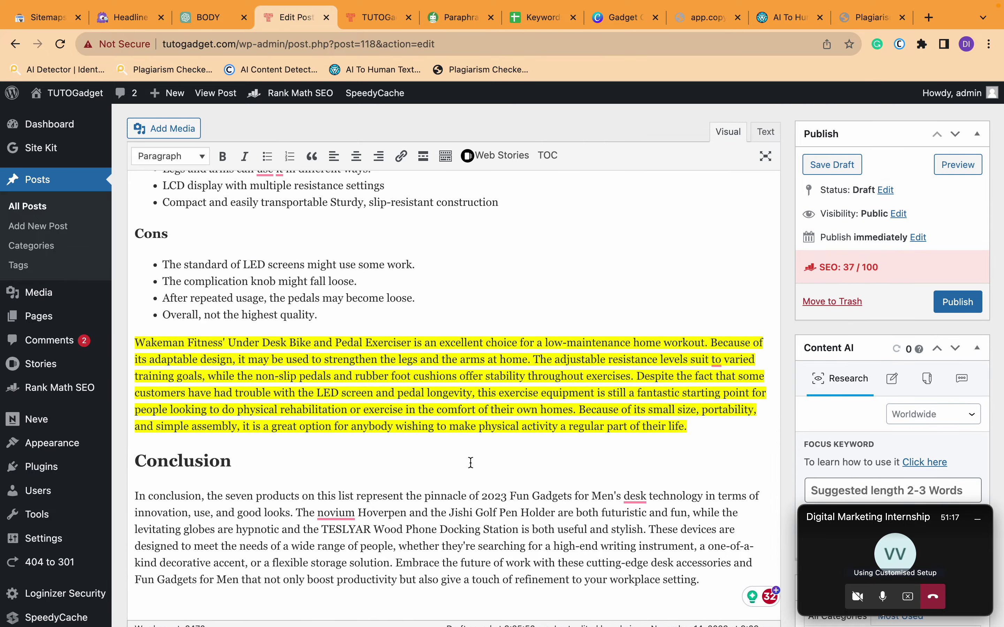
scroll(438, 443, down, 10)
click(473, 449)
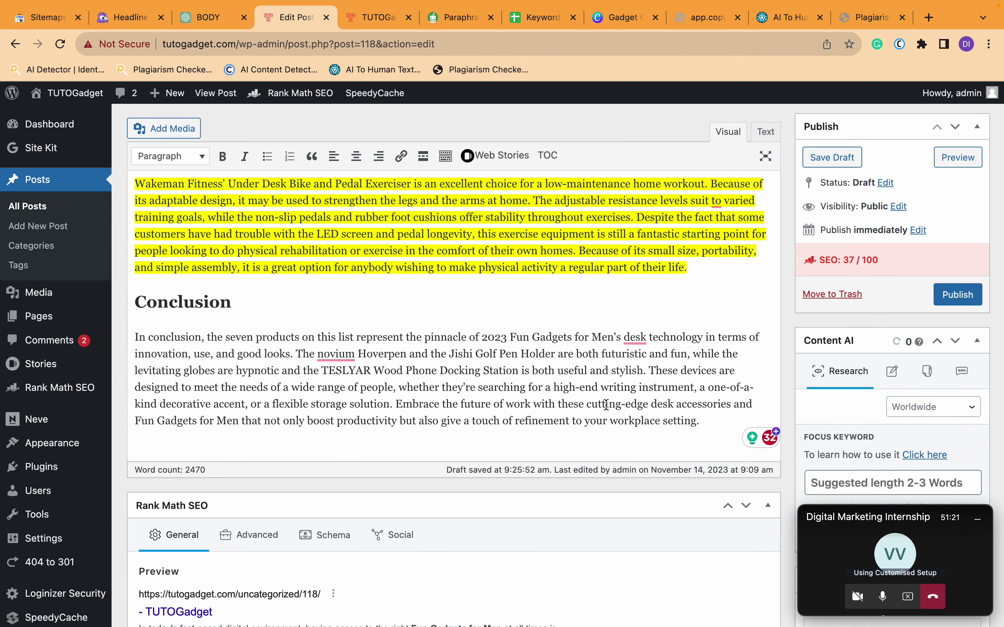
scroll(515, 404, up, 2)
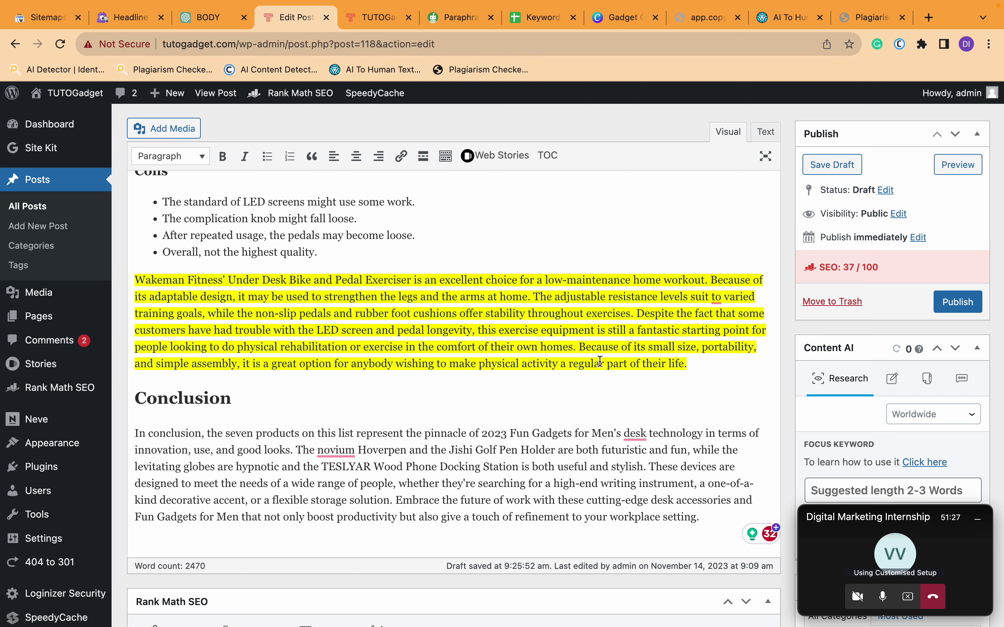
click(638, 320)
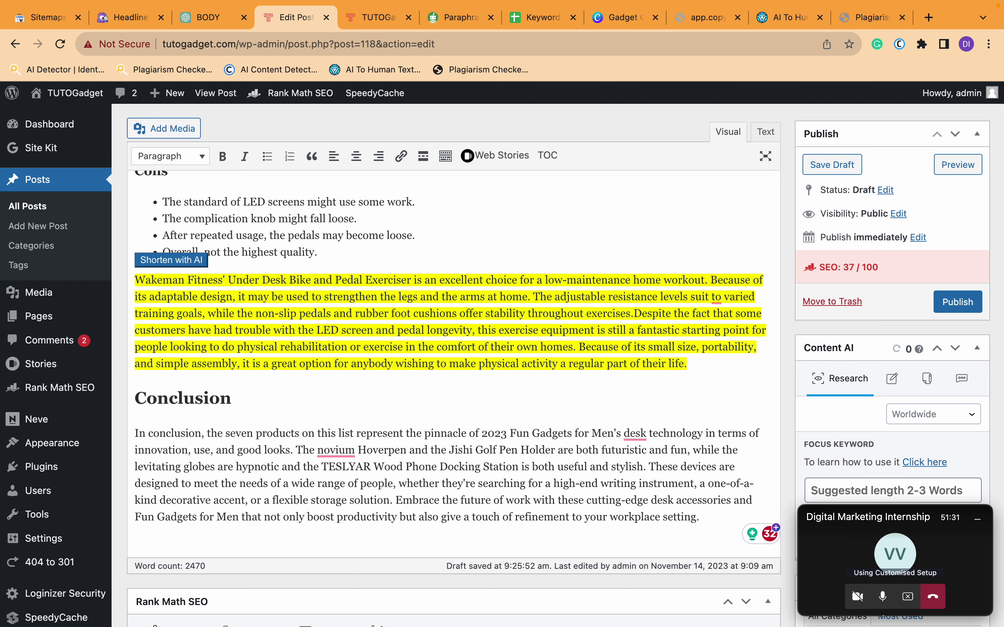
key(Return)
- Split the TESLYAR docking station closing paragraph before "The quality and usefulness" and check the earlier sections for other highlighted paragraphs
scroll(452, 399, up, 3)
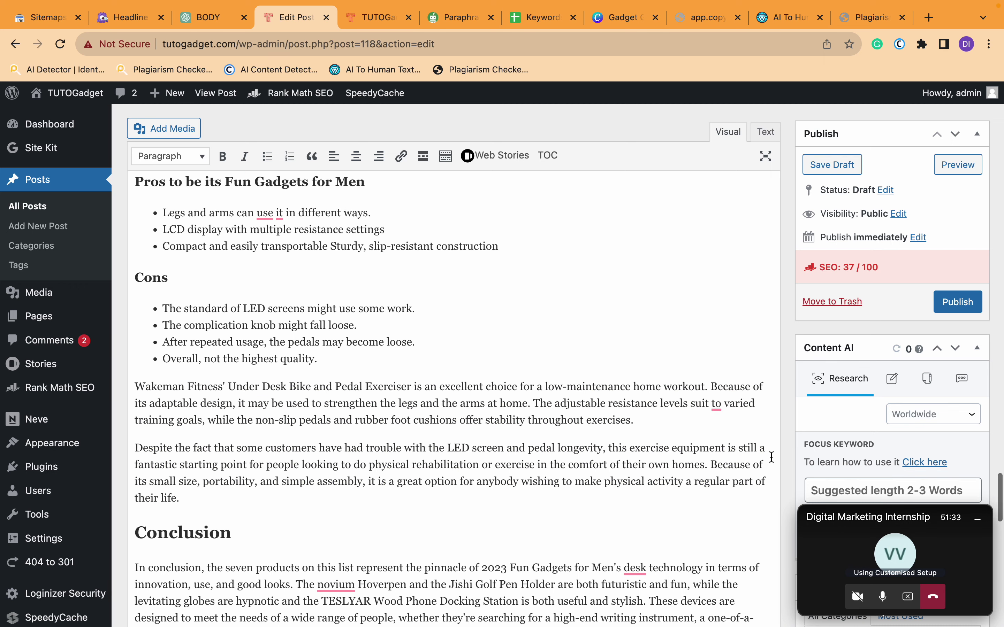
scroll(743, 473, up, 10)
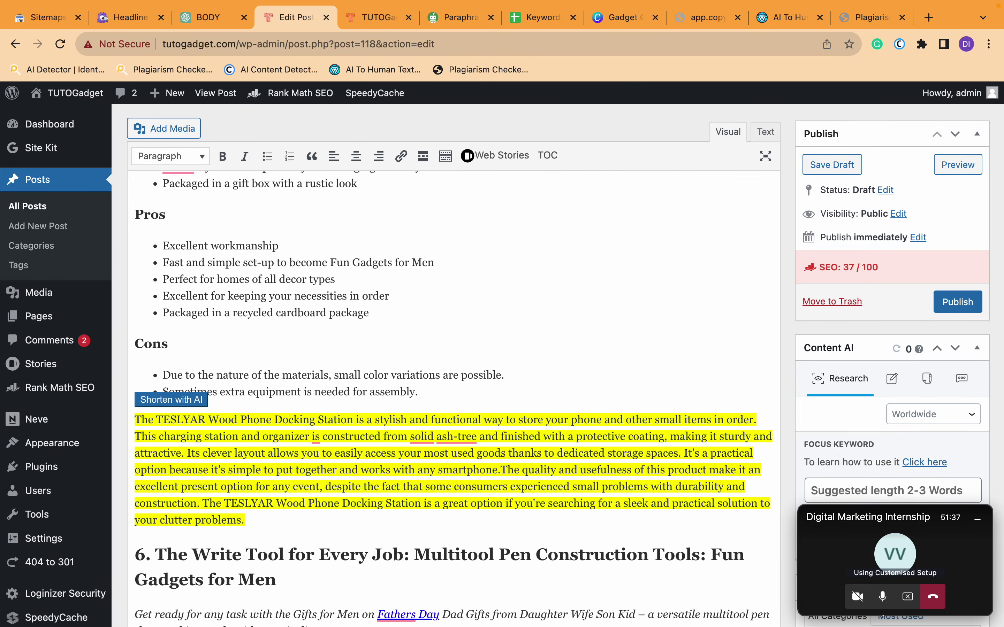
scroll(510, 450, up, 10)
scroll(515, 428, up, 20)
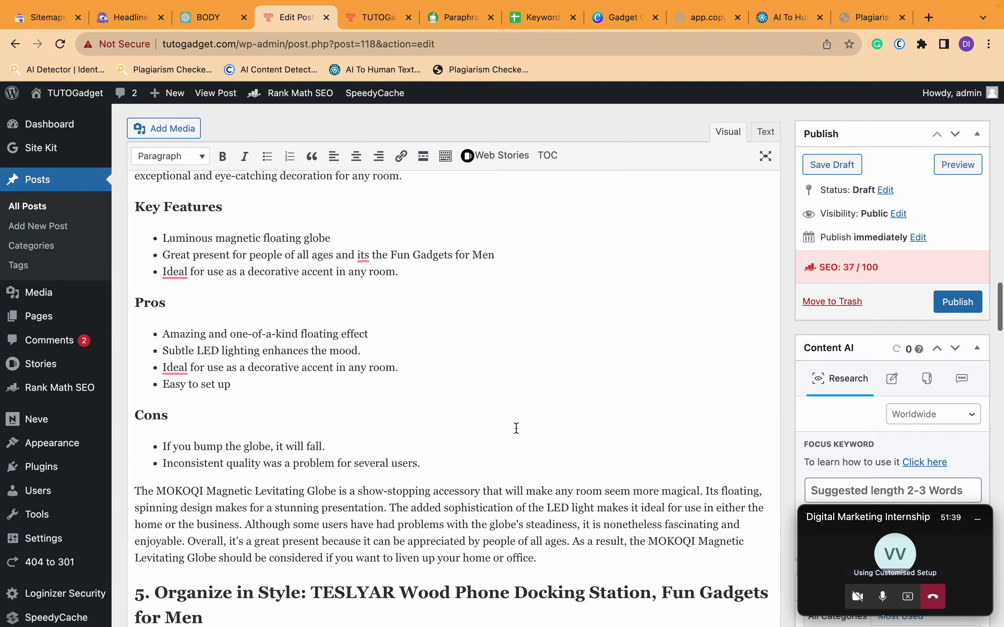
scroll(515, 429, up, 20)
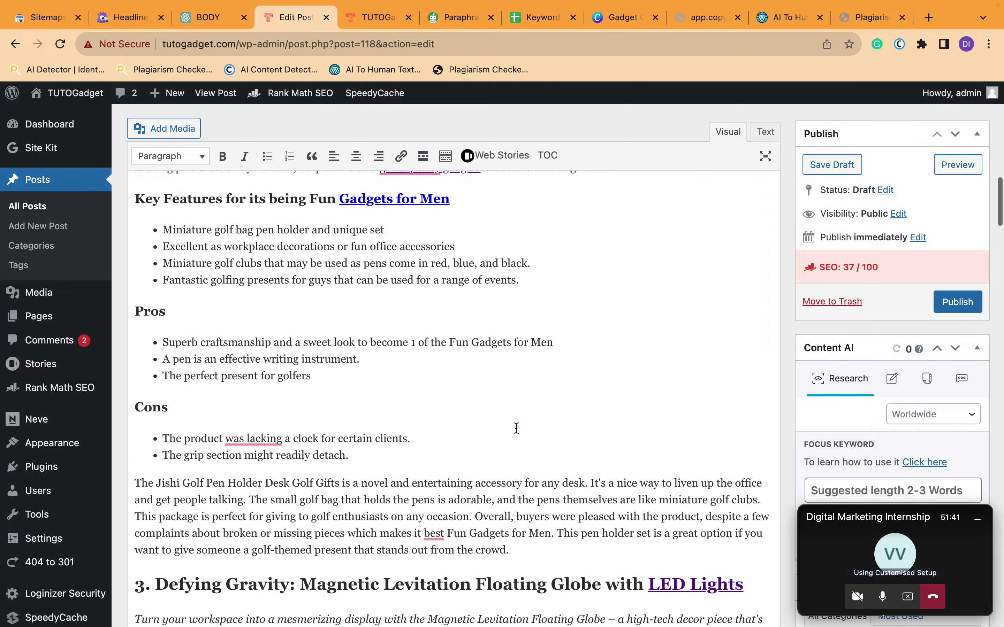
scroll(517, 429, up, 3)
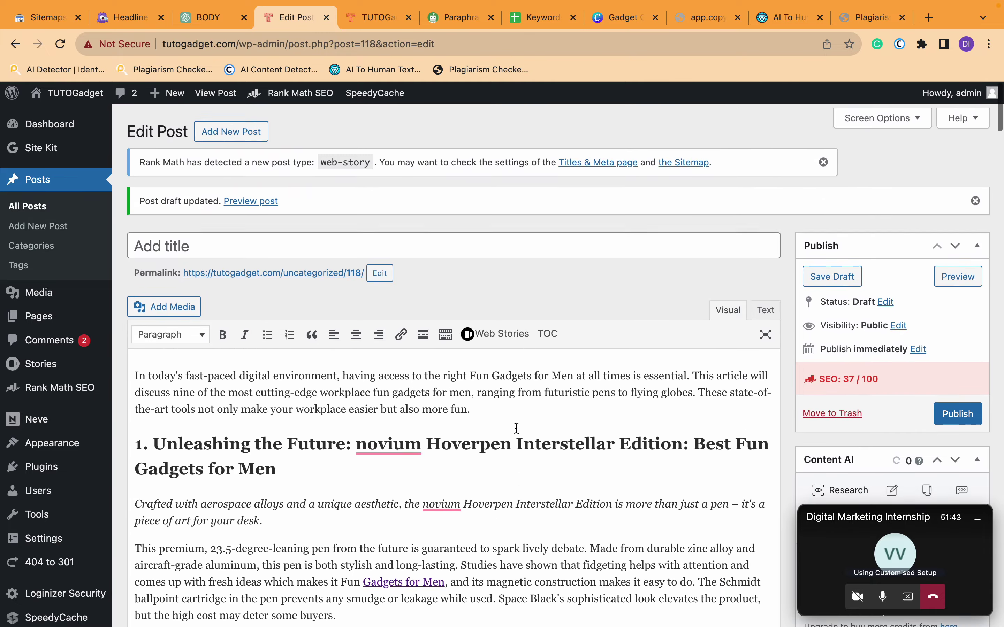
- Recheck the Rank Math Content Readability results and save the post as a draft
scroll(517, 429, down, 20)
scroll(515, 428, down, 20)
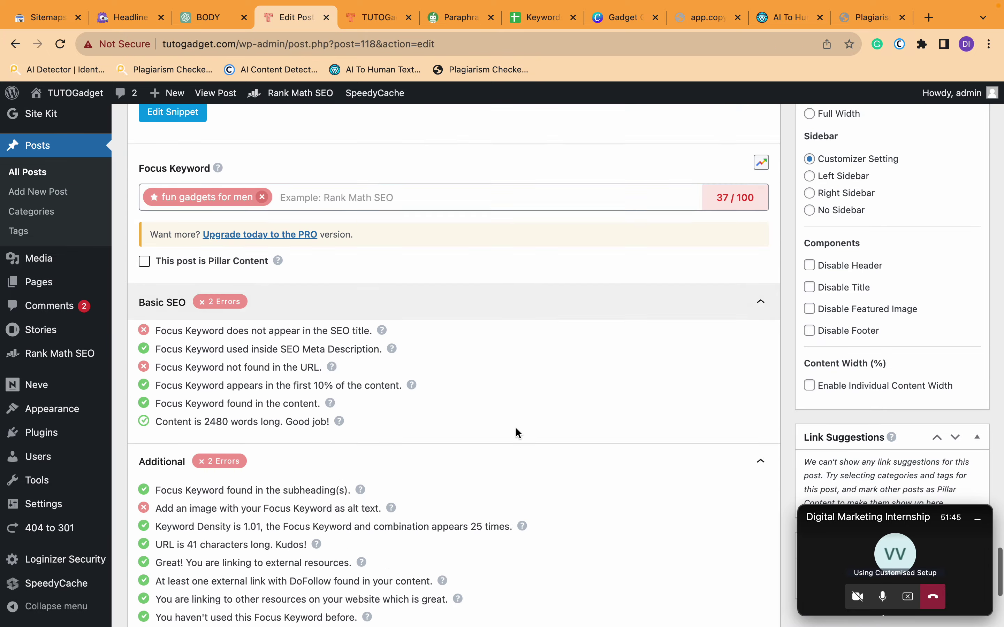
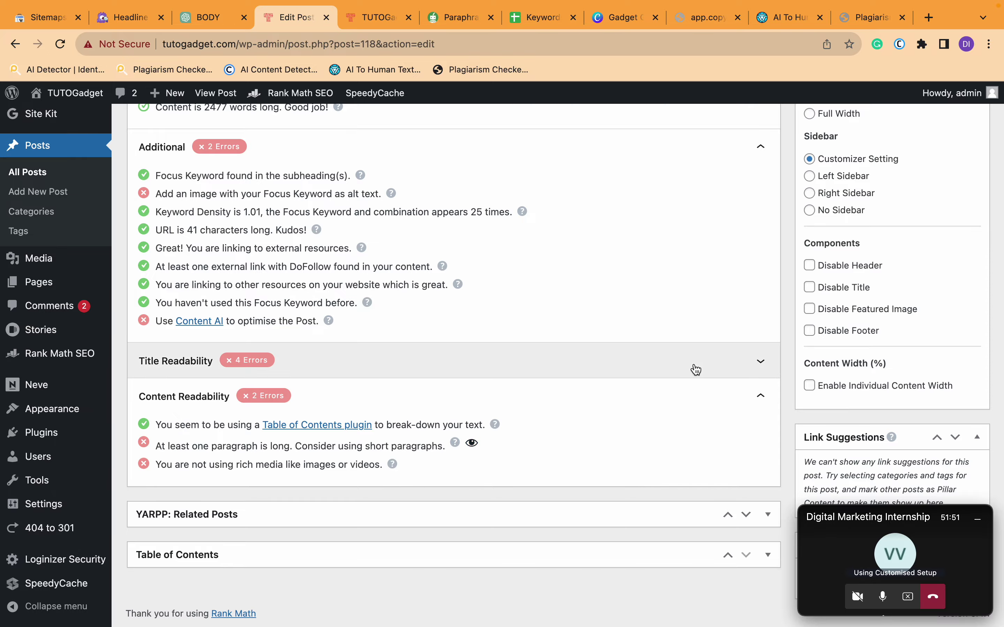
scroll(692, 367, up, 20)
scroll(694, 364, up, 15)
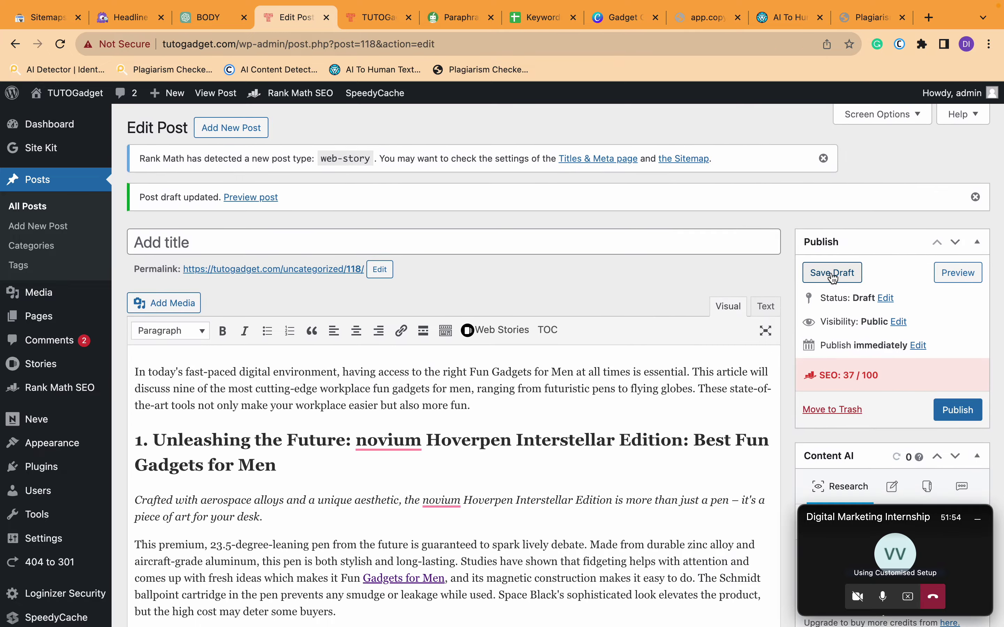
click(833, 273)
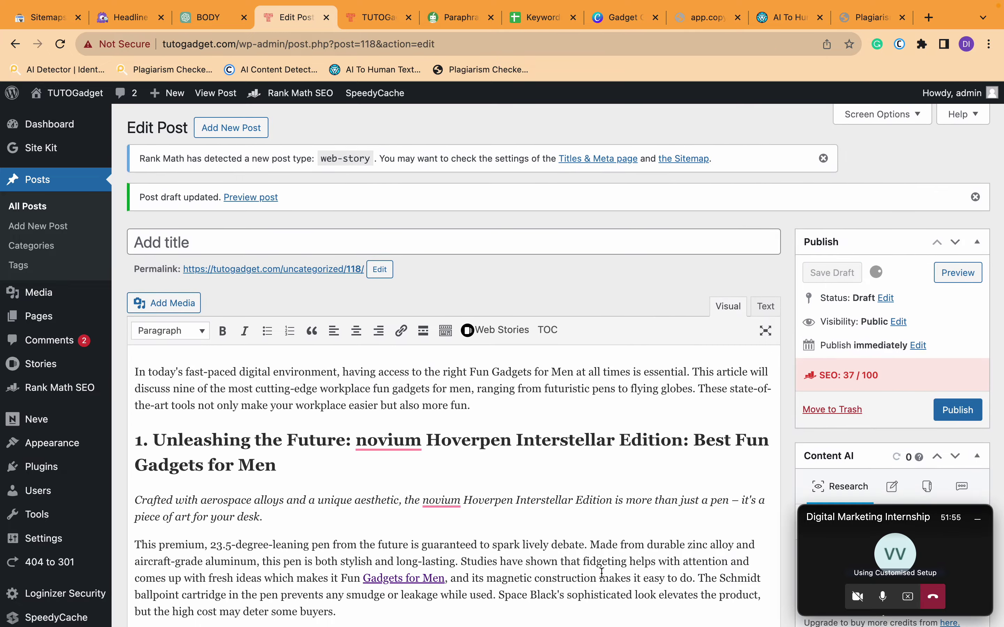
- Expand the Content Readability checks in Rank Math for the saved draft and highlight the long paragraphs in the post
scroll(600, 571, down, 15)
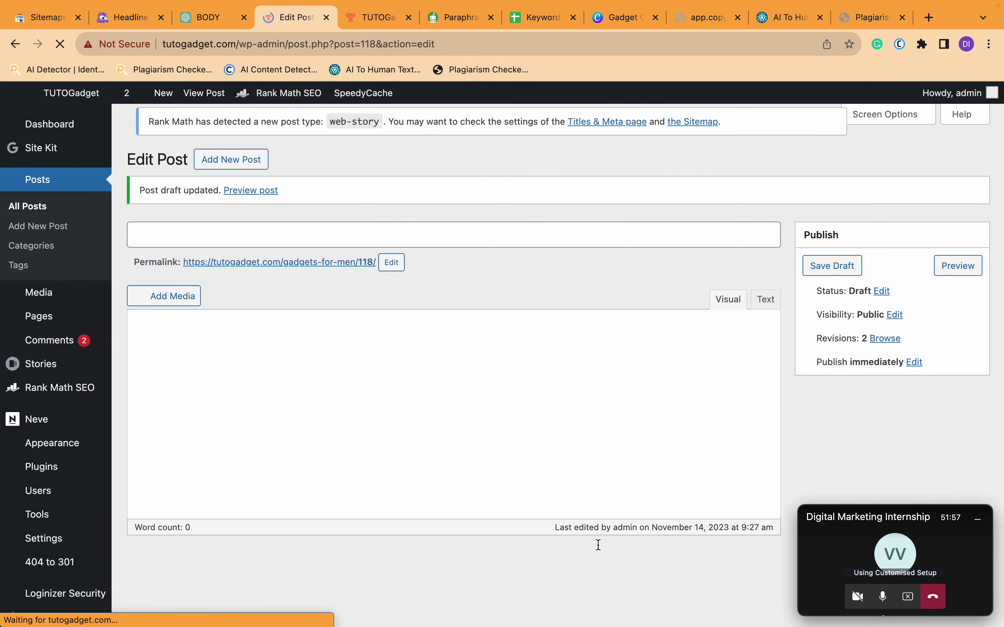
scroll(599, 545, down, 20)
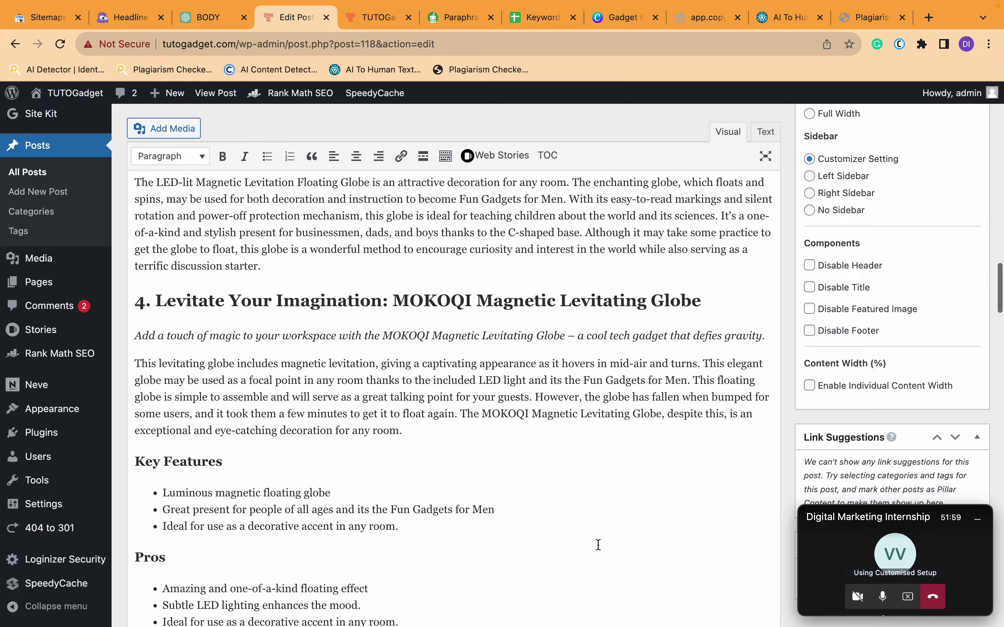
scroll(598, 545, down, 15)
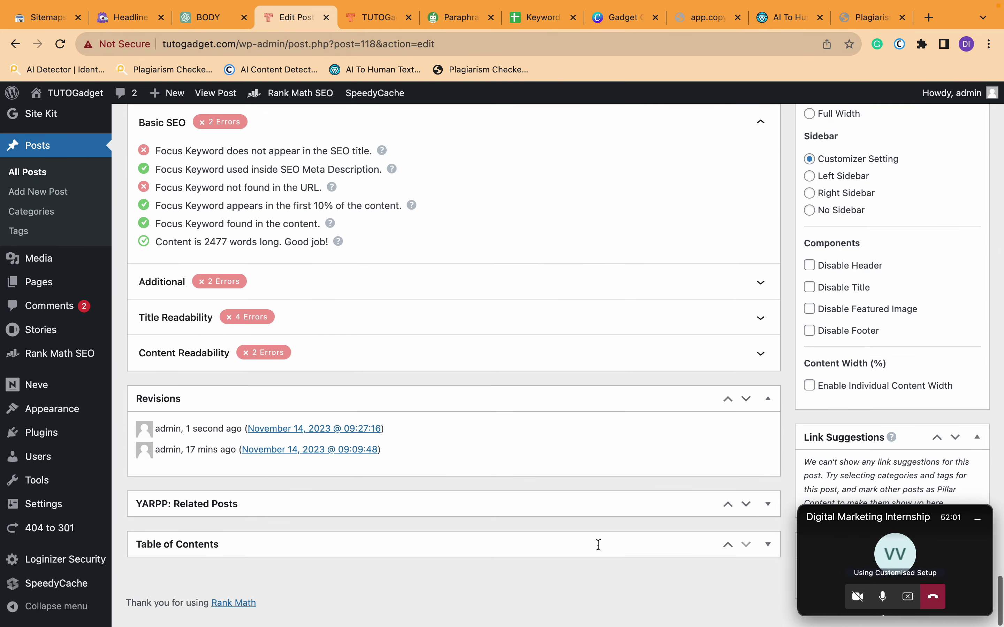
click(533, 365)
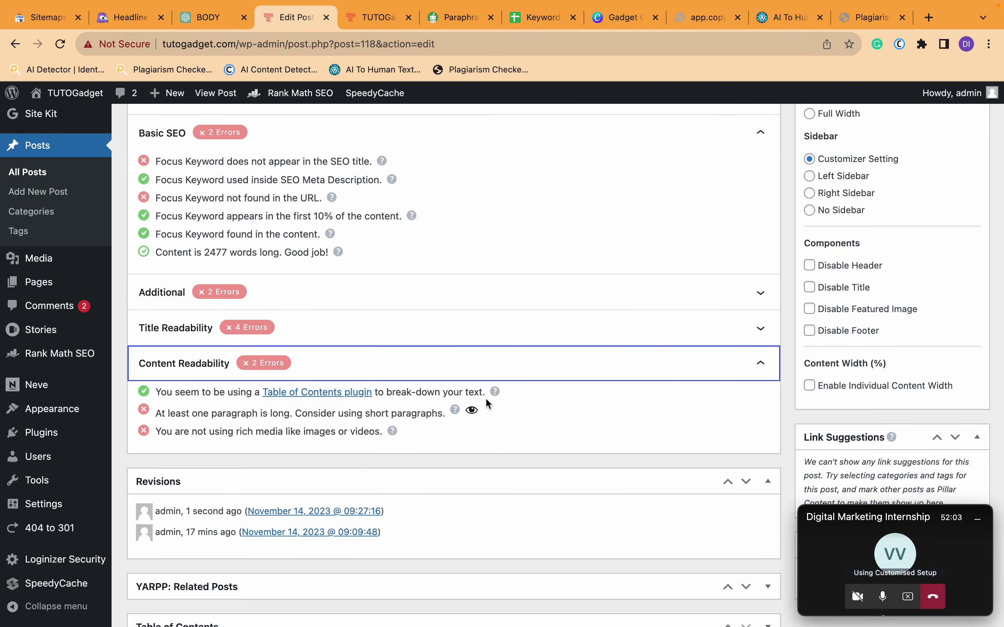
click(472, 411)
- Look through the post's sections for highlighted long paragraphs and return to the Rank Math checks
scroll(477, 411, up, 20)
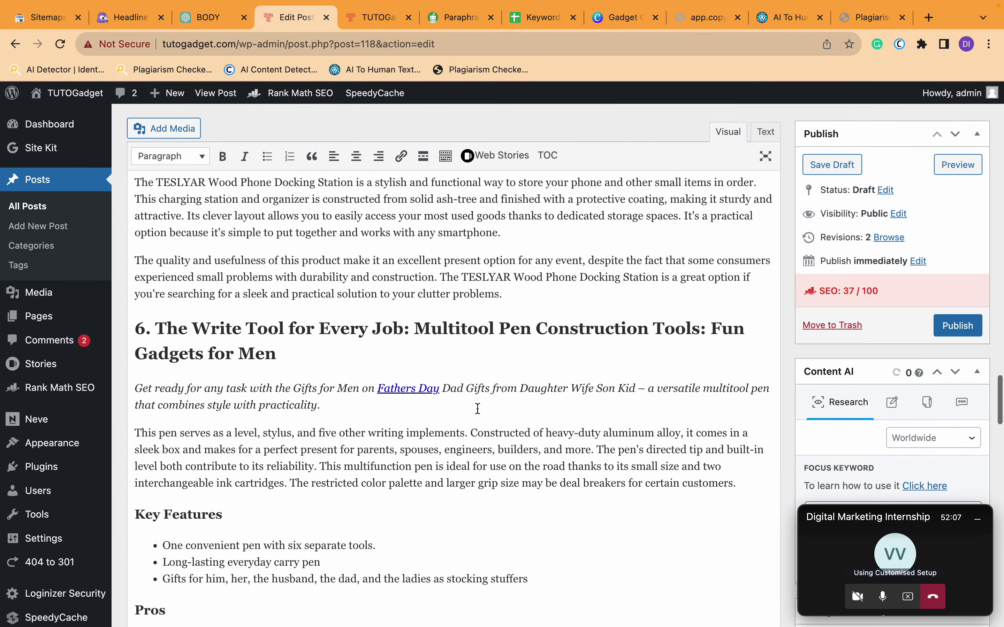
scroll(477, 409, down, 10)
scroll(478, 409, up, 3)
scroll(478, 409, up, 10)
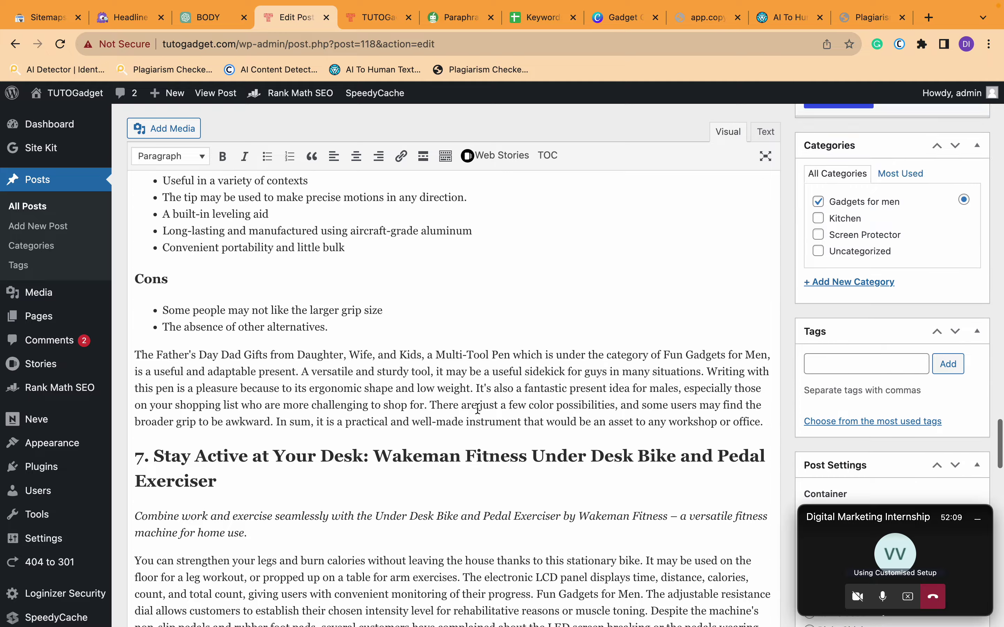
scroll(478, 408, up, 15)
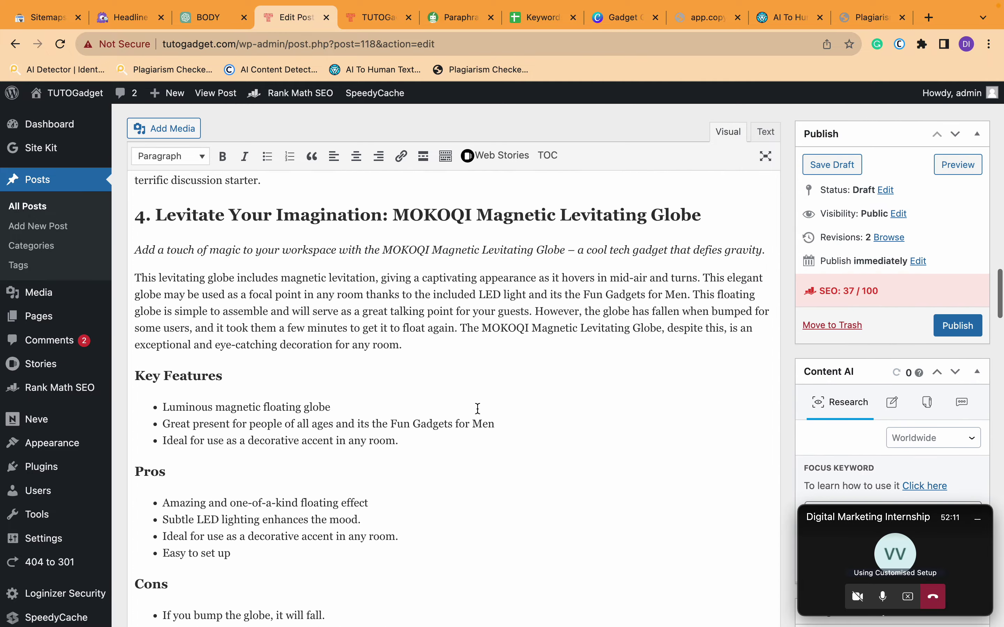
scroll(478, 409, up, 15)
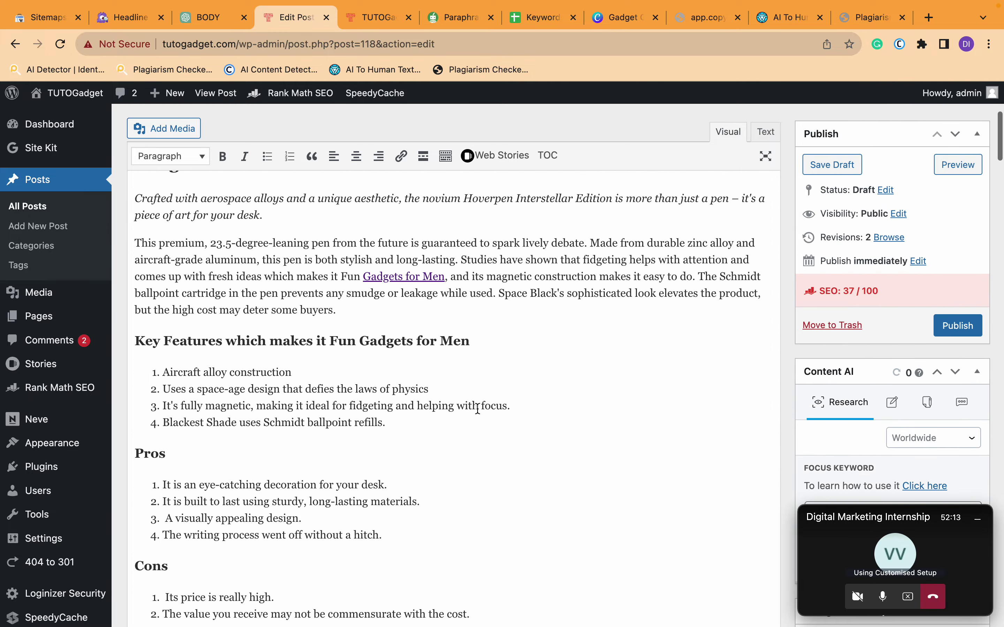
scroll(477, 409, down, 5)
scroll(477, 408, down, 20)
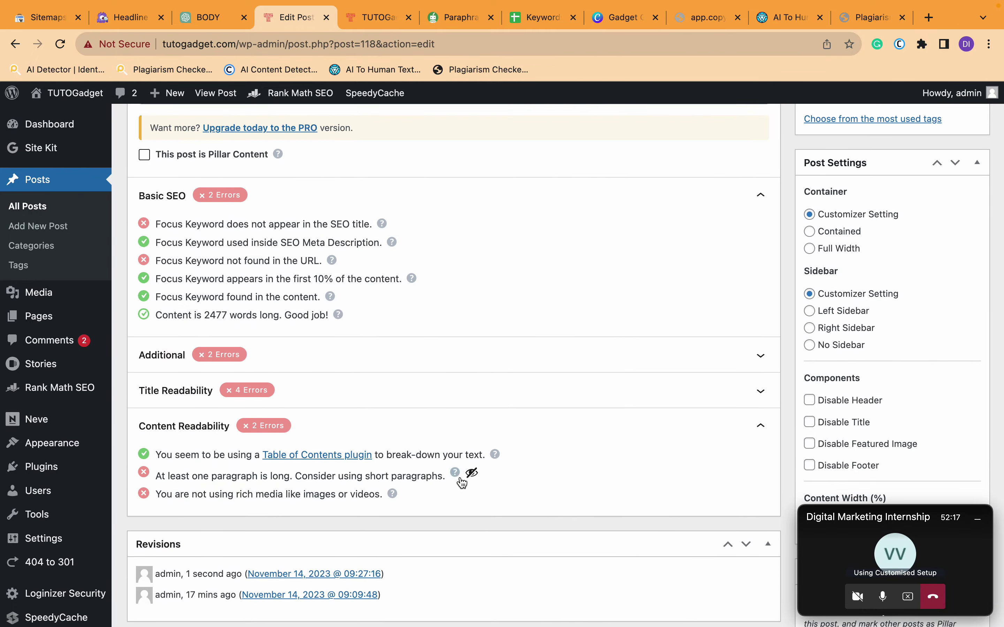
- Expand the Title Readability and Additional checks and review the SEO title and URL keyword items under Basic SEO
click(461, 399)
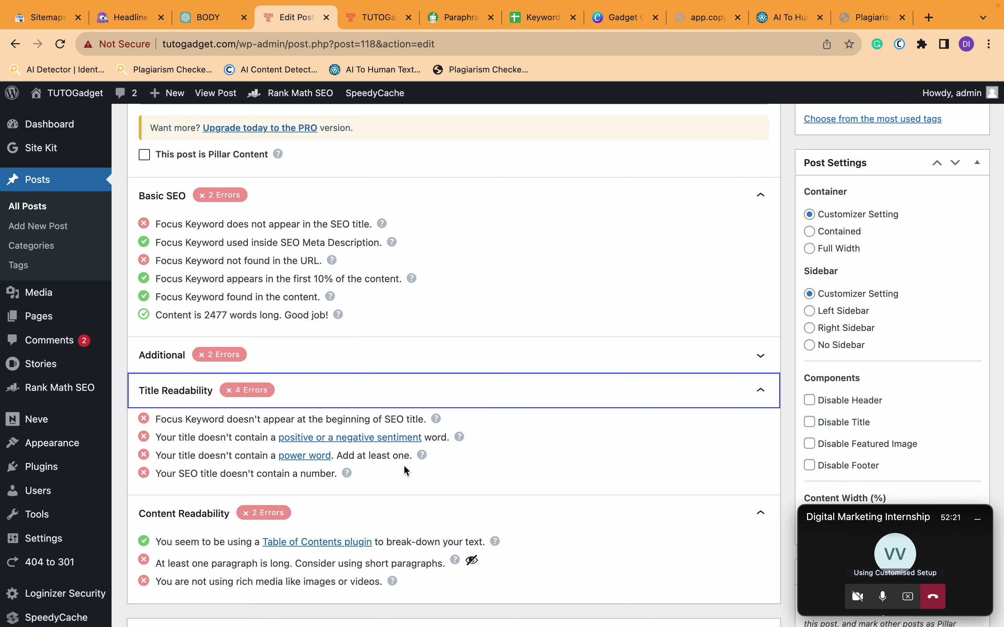
click(336, 346)
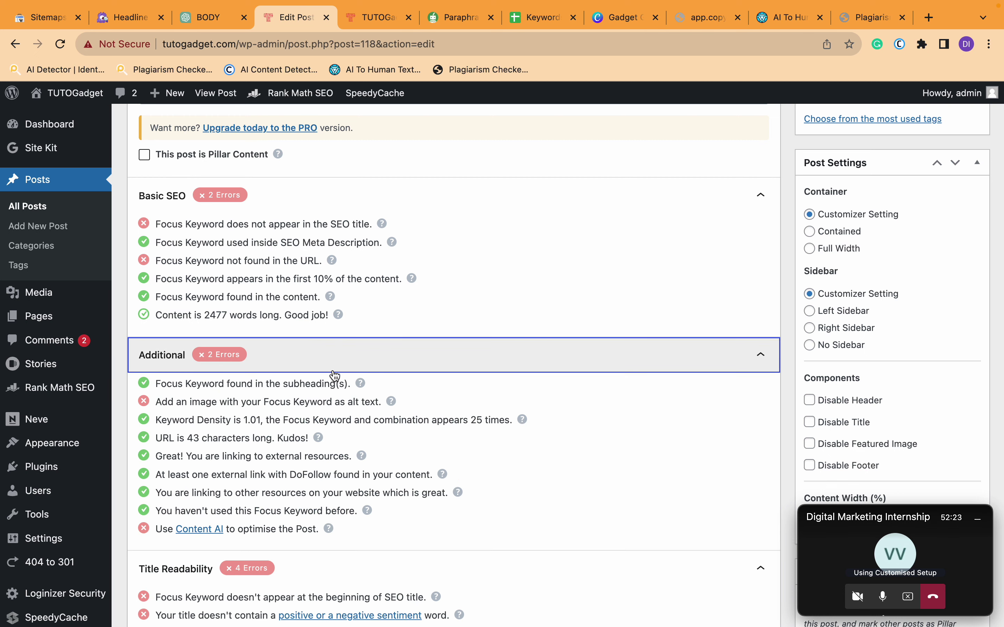
scroll(327, 348, up, 3)
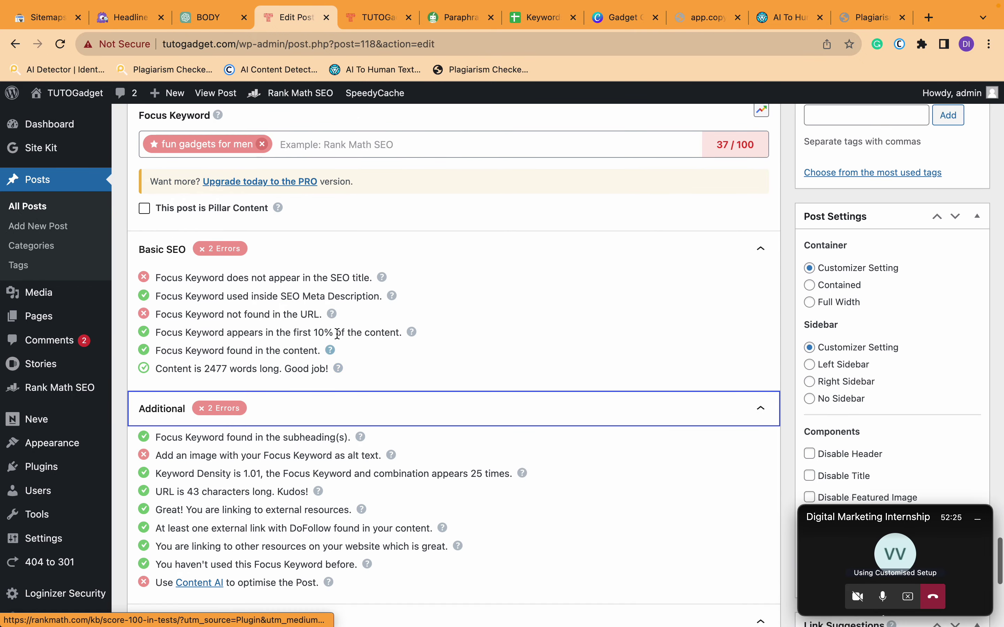
scroll(293, 332, up, 3)
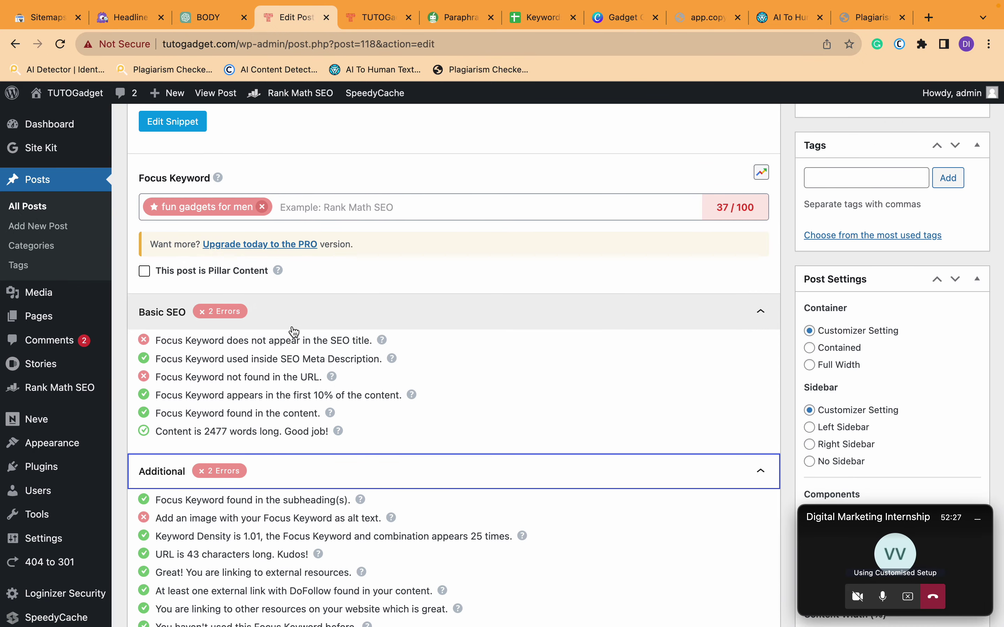
double_click(355, 341)
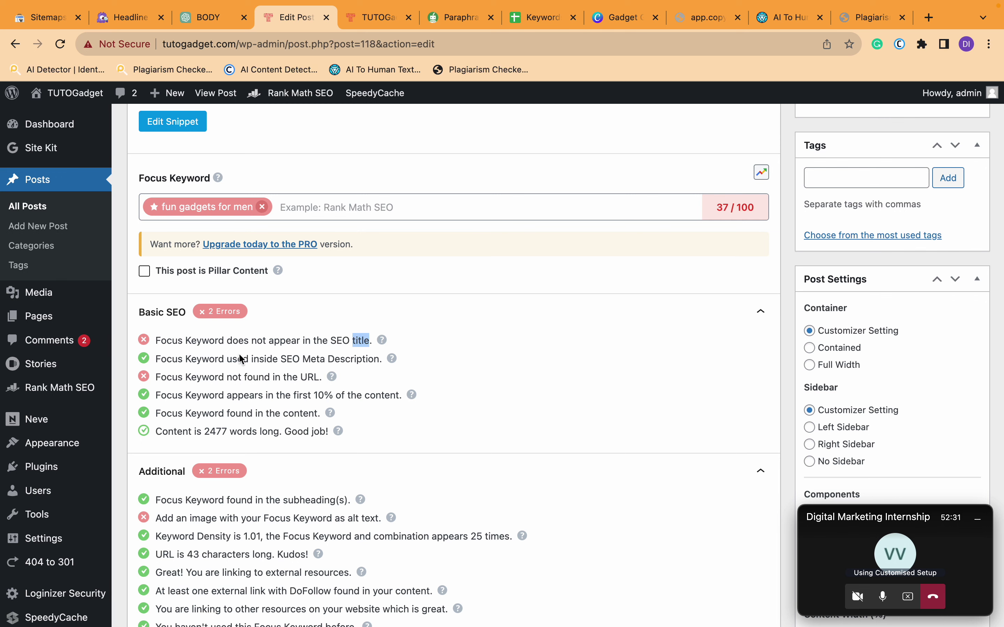
drag(190, 340, 408, 337)
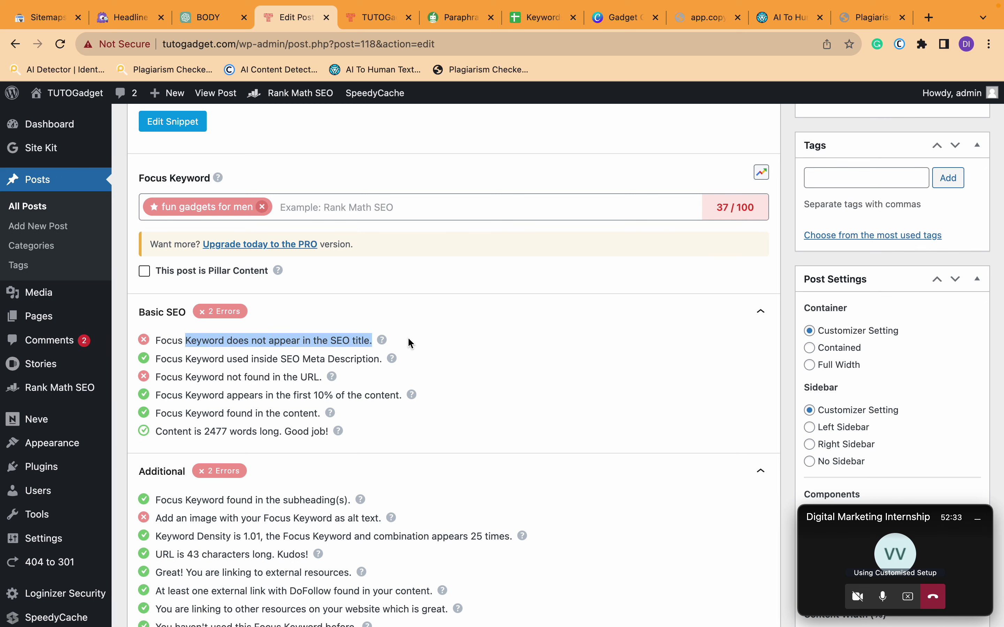
triple_click(210, 378)
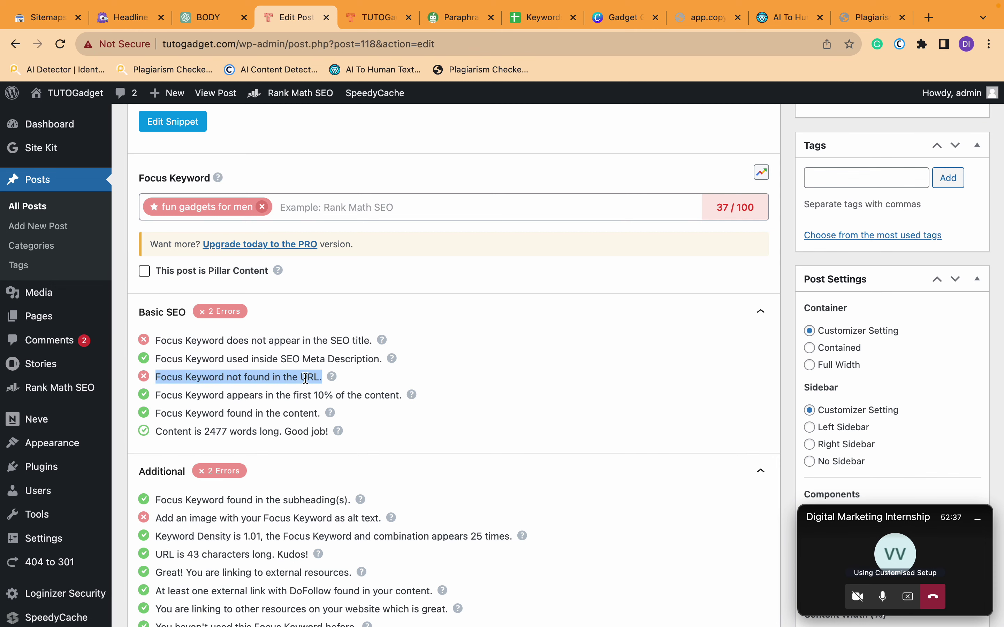
- Review the image alt text item under Additional and the power word item under Title Readability
scroll(273, 496, down, 3)
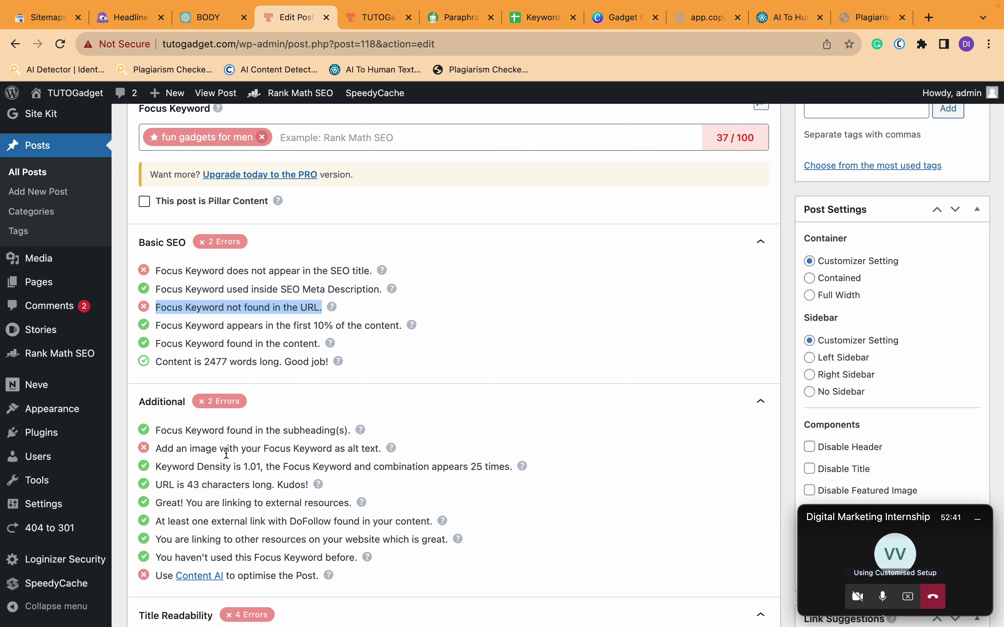
triple_click(204, 452)
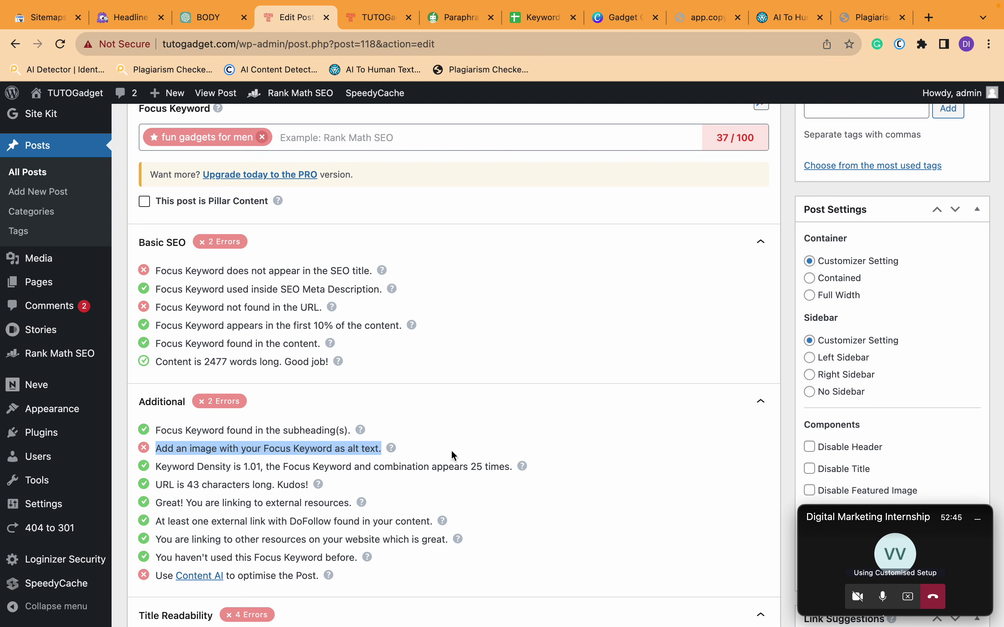
scroll(619, 471, down, 15)
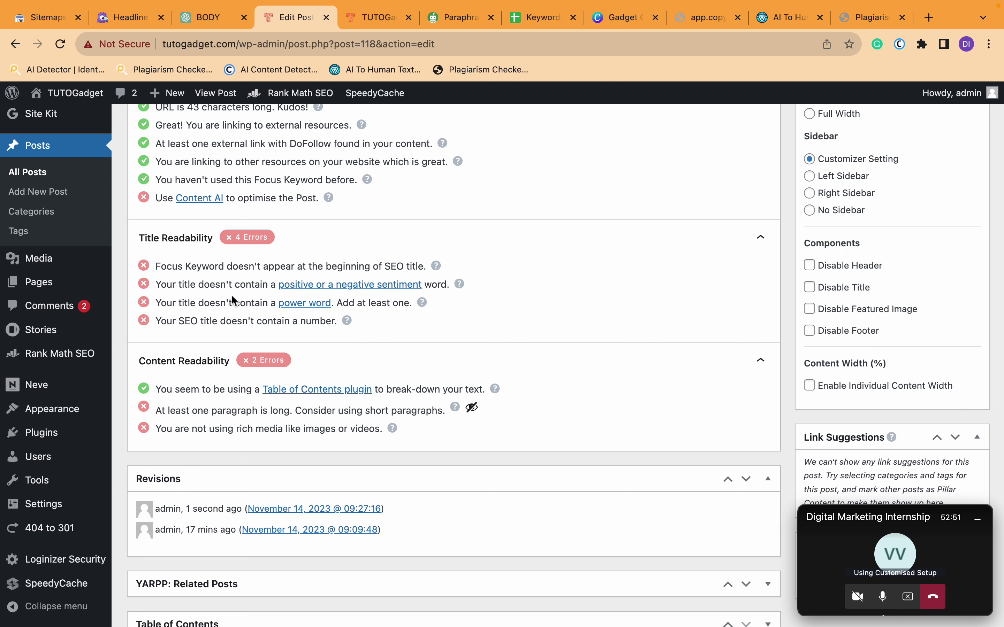
triple_click(238, 308)
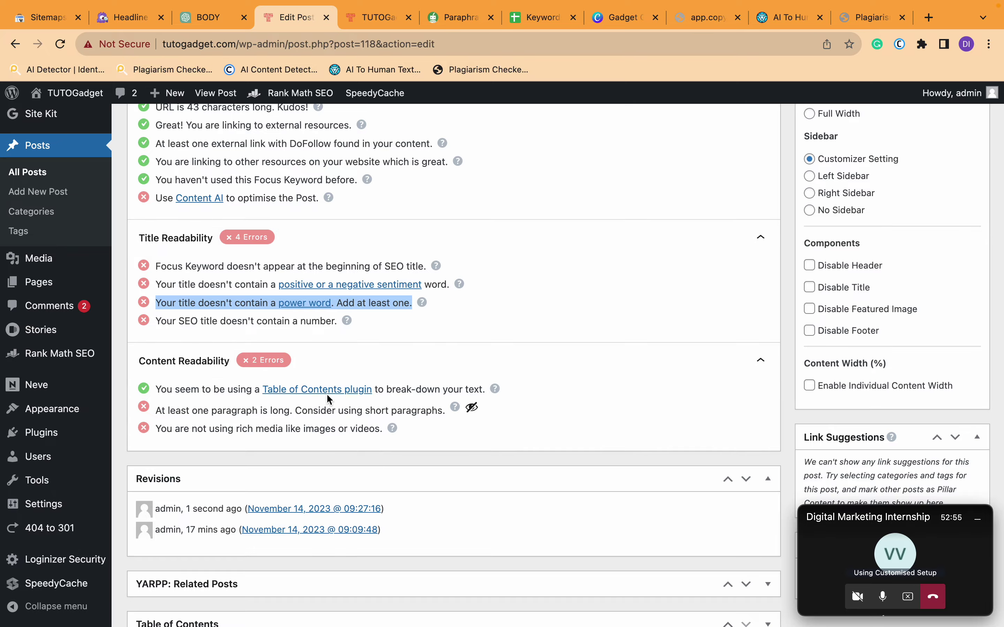
scroll(326, 394, down, 2)
scroll(326, 393, up, 7)
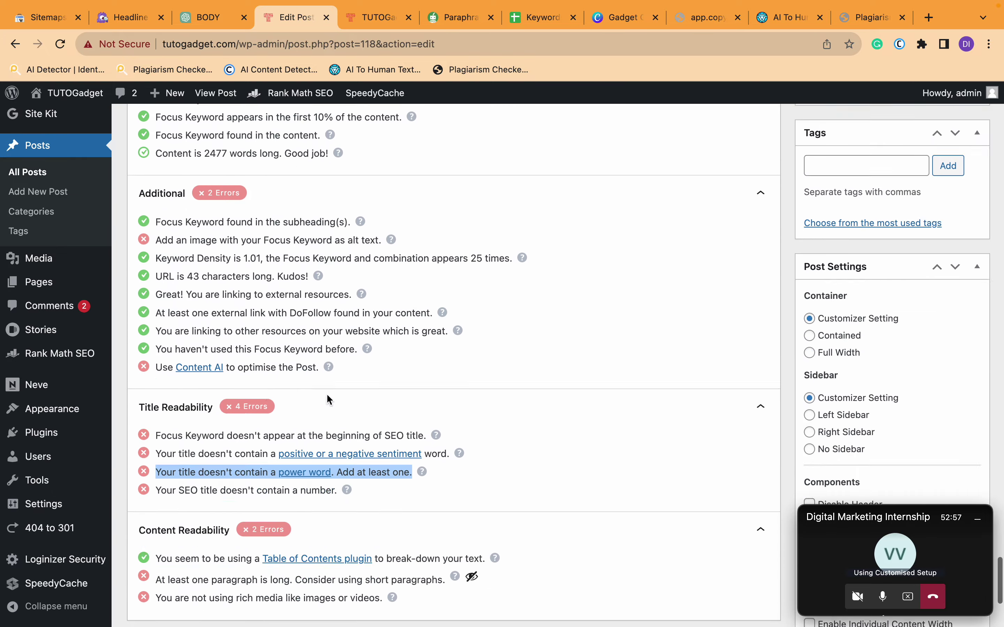
scroll(326, 392, up, 20)
scroll(327, 394, up, 6)
- Switch to the outline presentation and review the plagiarism check and title creation items on the Content slide
key(ctrl+Right)
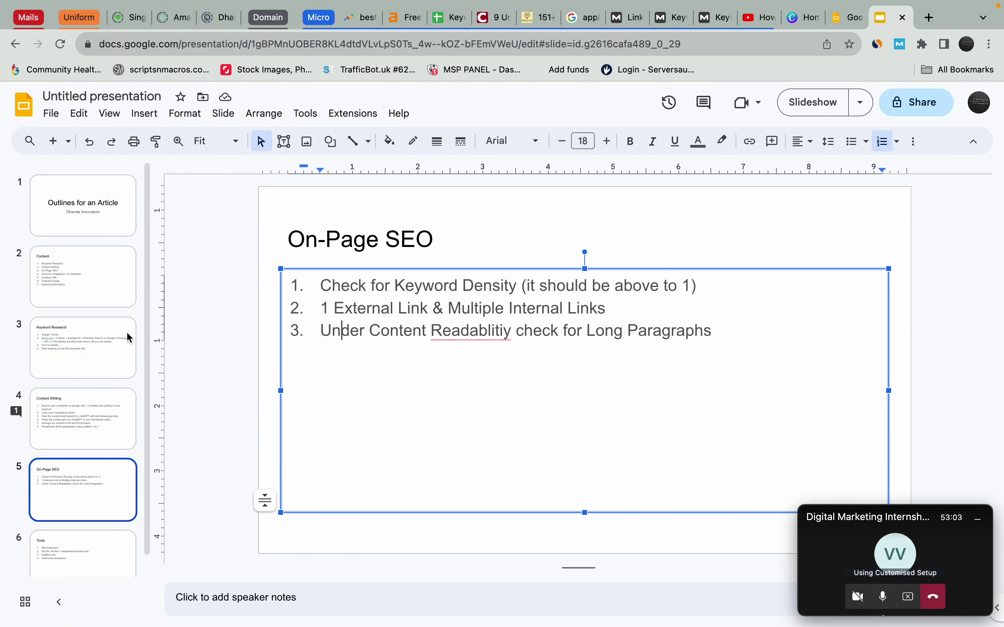
click(90, 302)
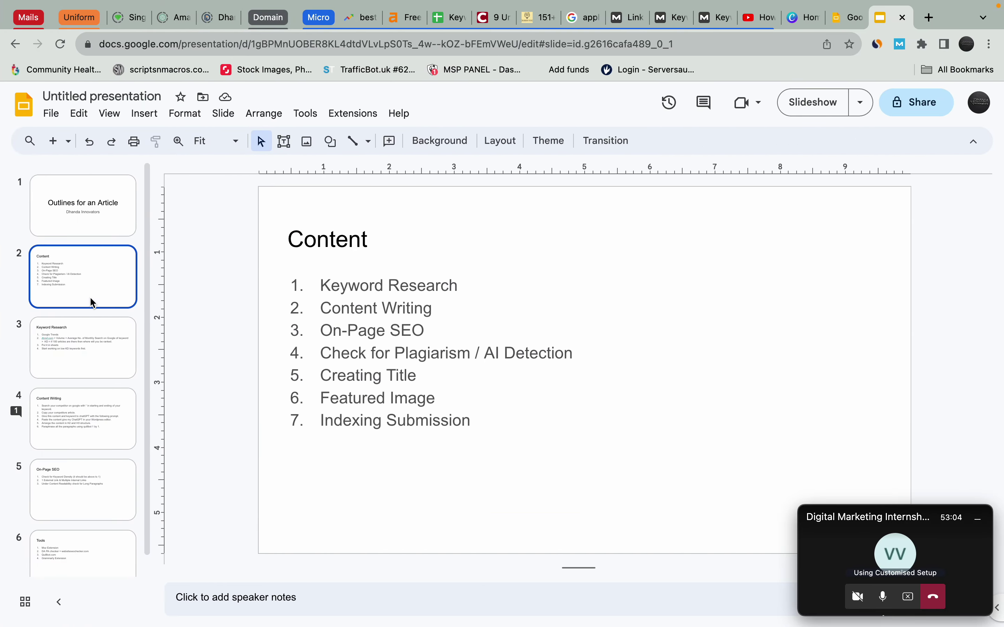
triple_click(363, 349)
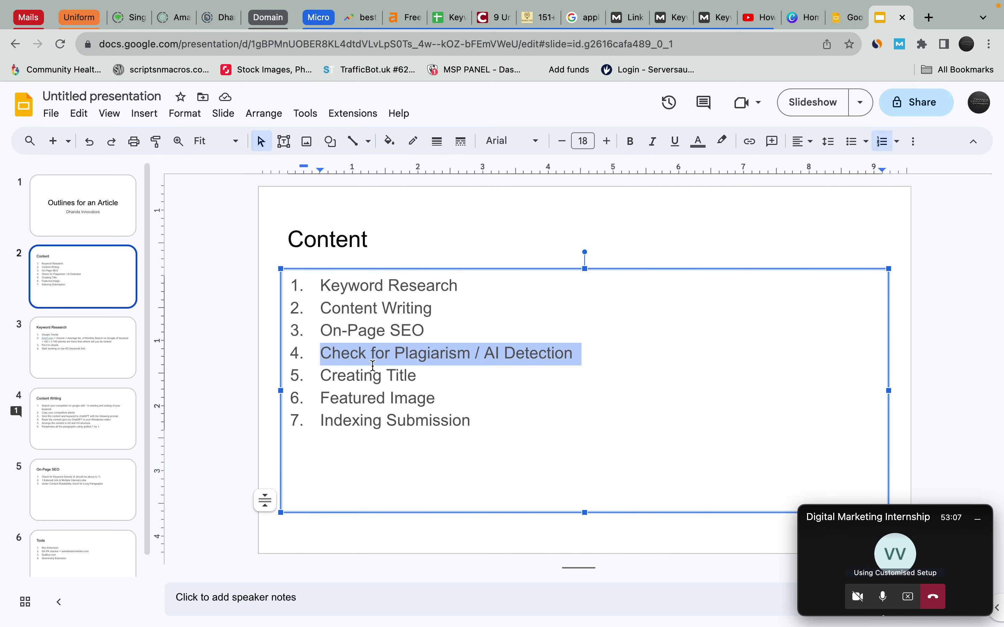
triple_click(344, 376)
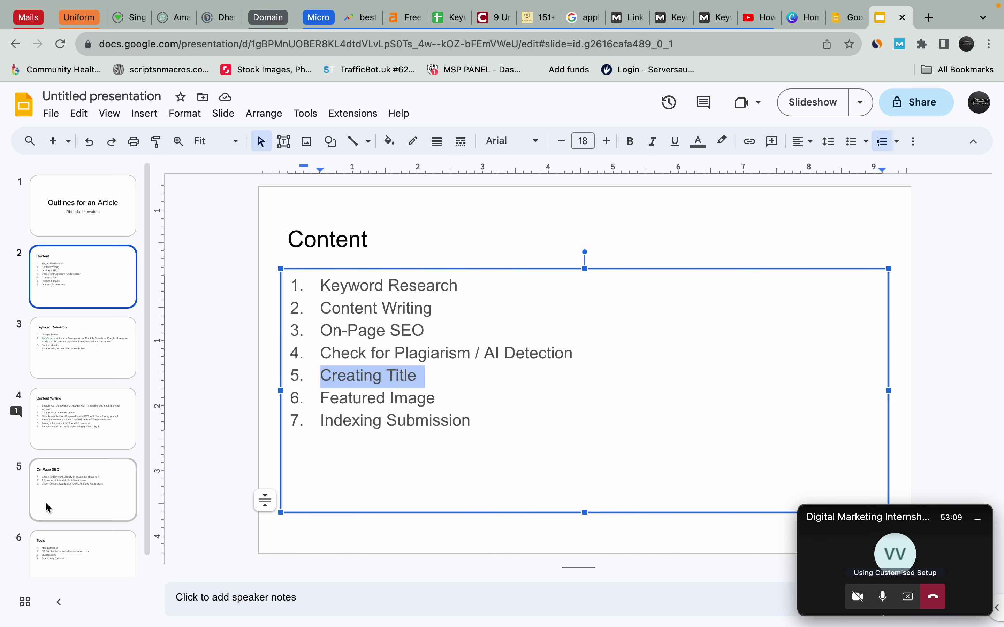
- Duplicate the On-Page SEO slide in the outline presentation
scroll(64, 550, down, 1)
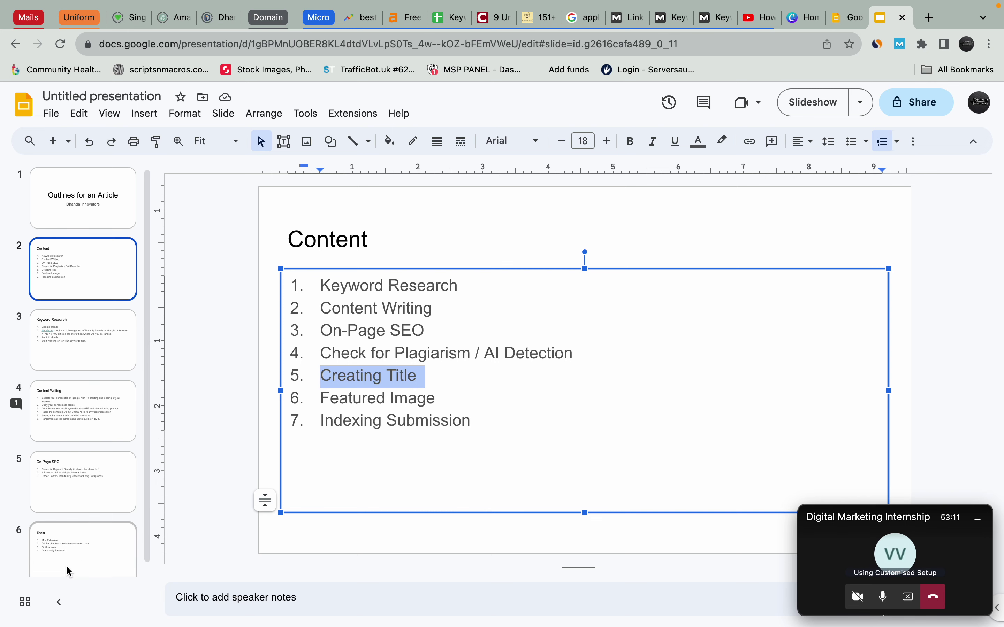
click(66, 565)
click(77, 444)
right_click(91, 445)
click(62, 464)
right_click(63, 464)
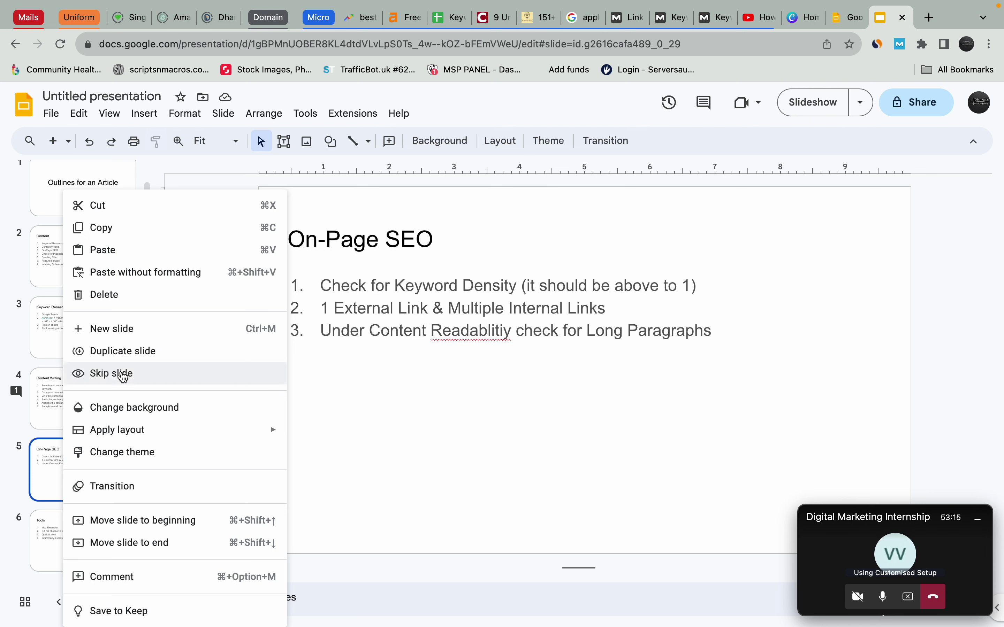
click(121, 351)
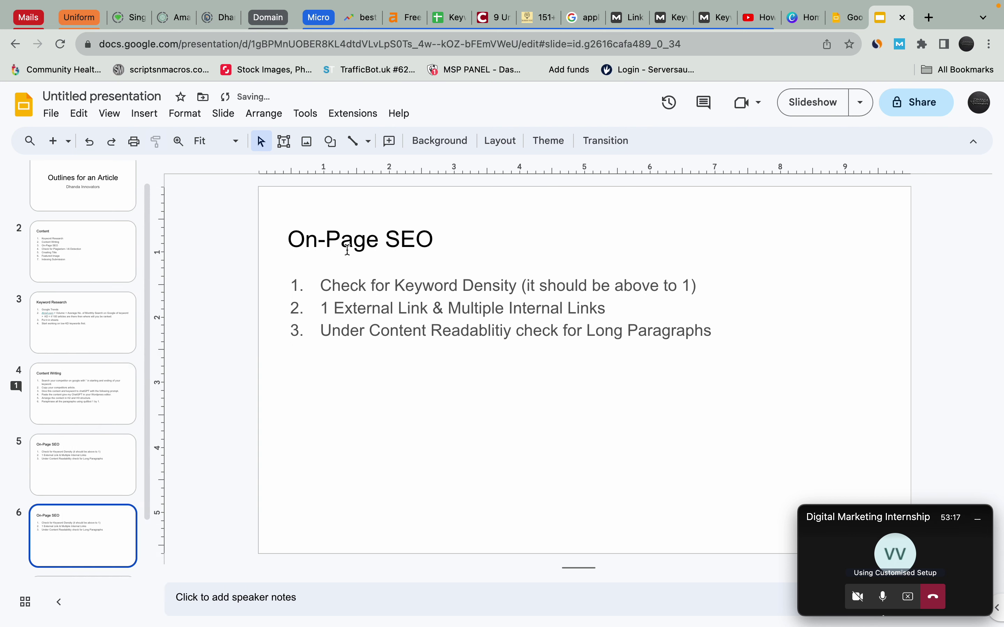
- Retitle the duplicated slide "Creating Title" and clear the text of its numbered list
triple_click(397, 239)
text(C)
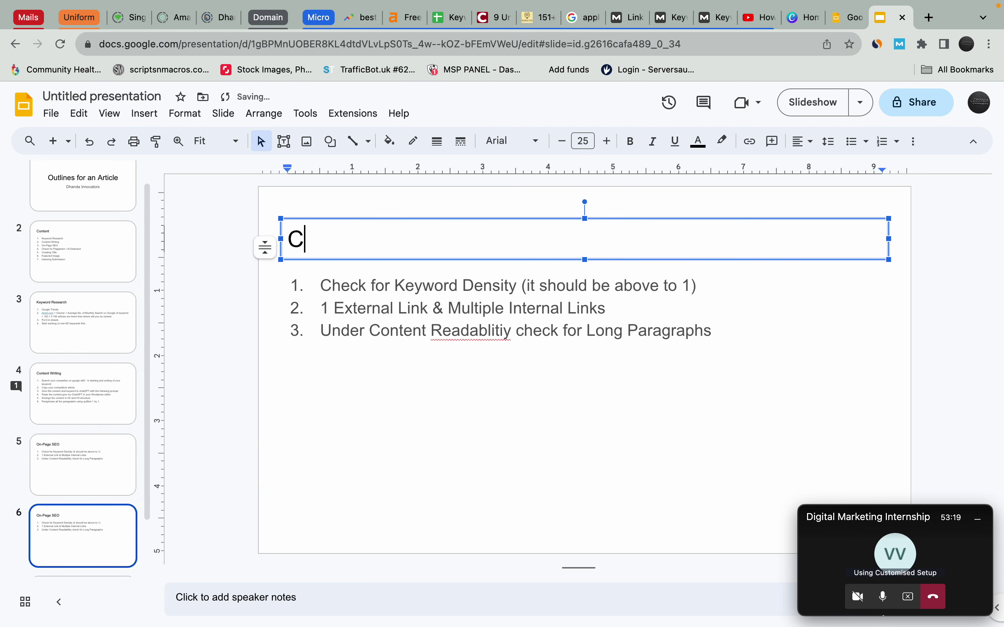
text(reating Title)
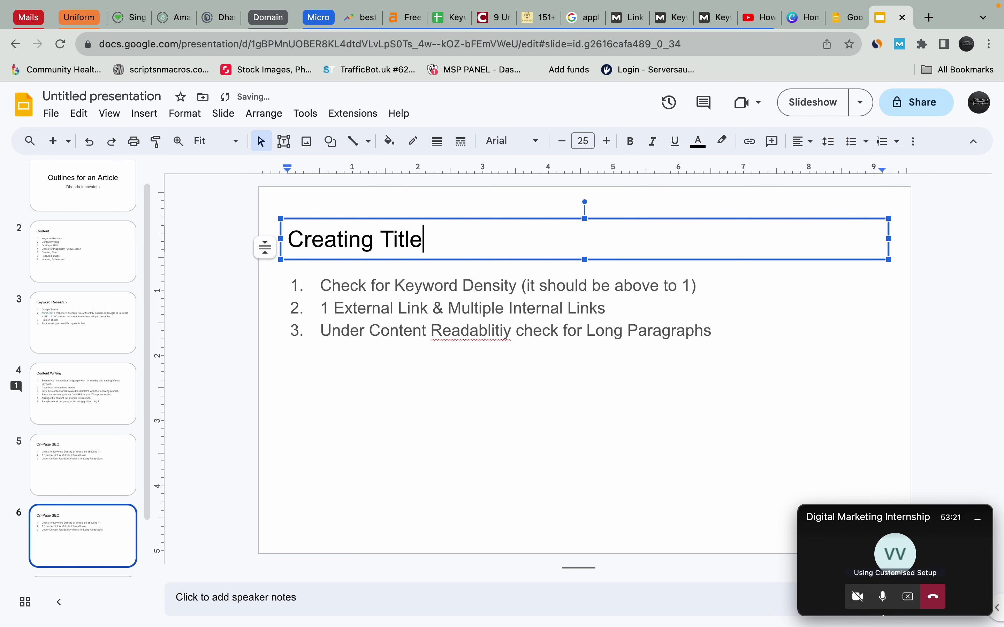
click(456, 285)
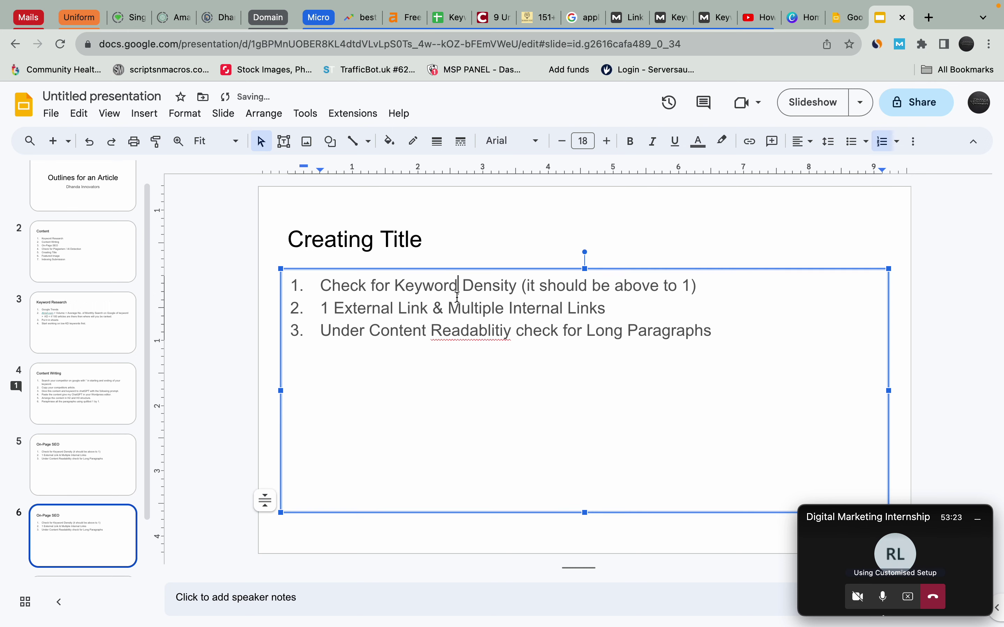
key(ctrl+a)
key(BackSpace)
scroll(83, 457, down, 1)
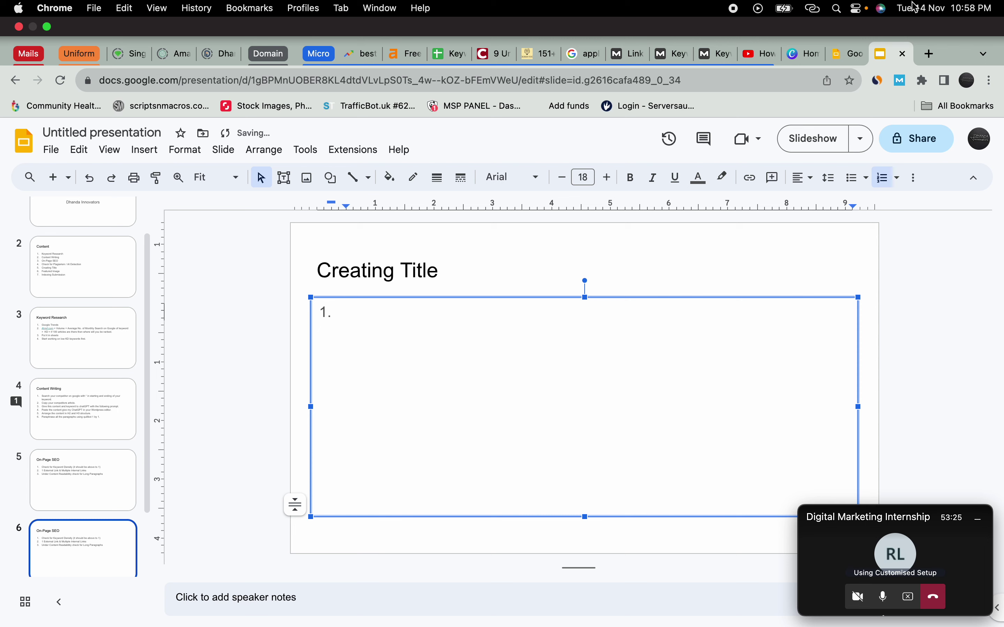
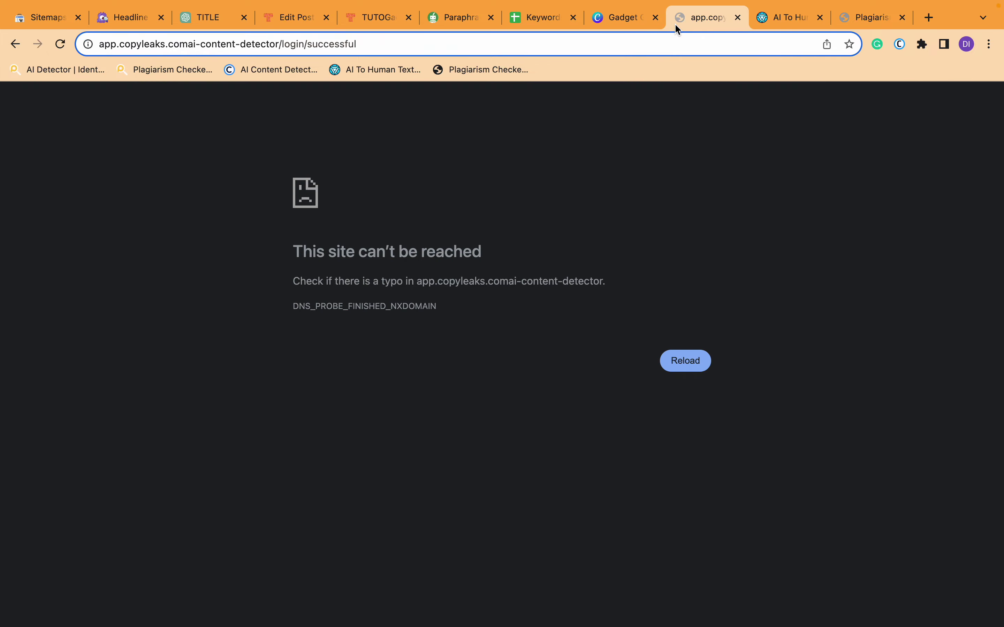
- Search the web for the headline monster tool and open the MonsterInsights Headline Analyzer page
click(574, 44)
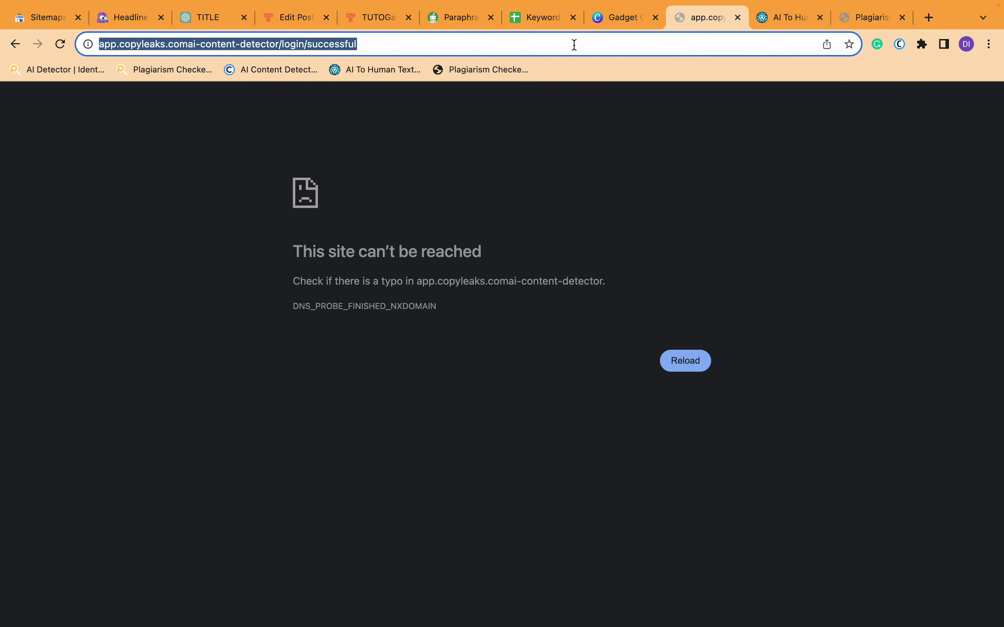
text(headling mosnter)
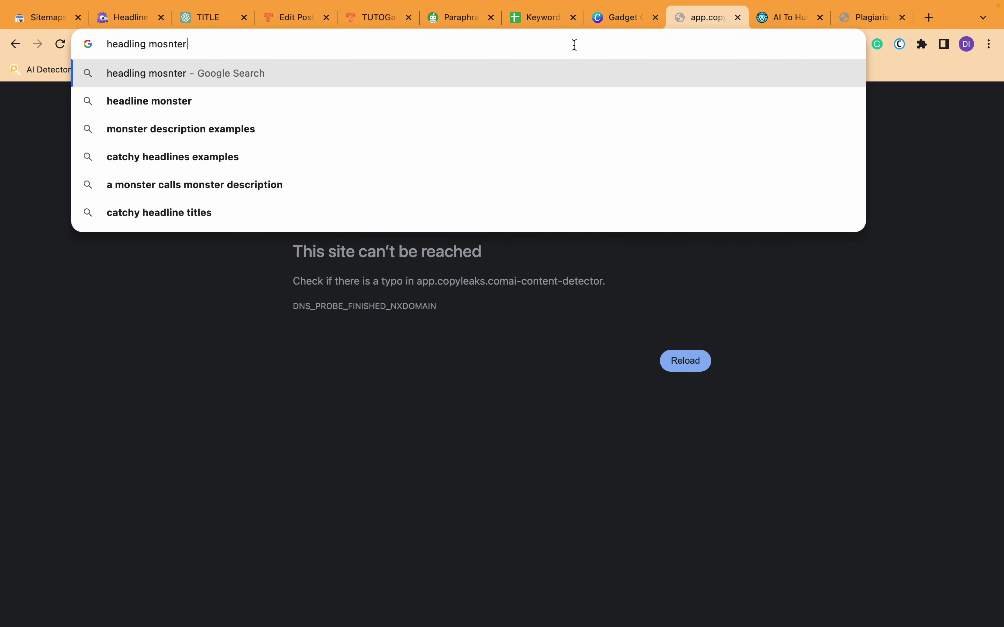
key(Return)
click(217, 346)
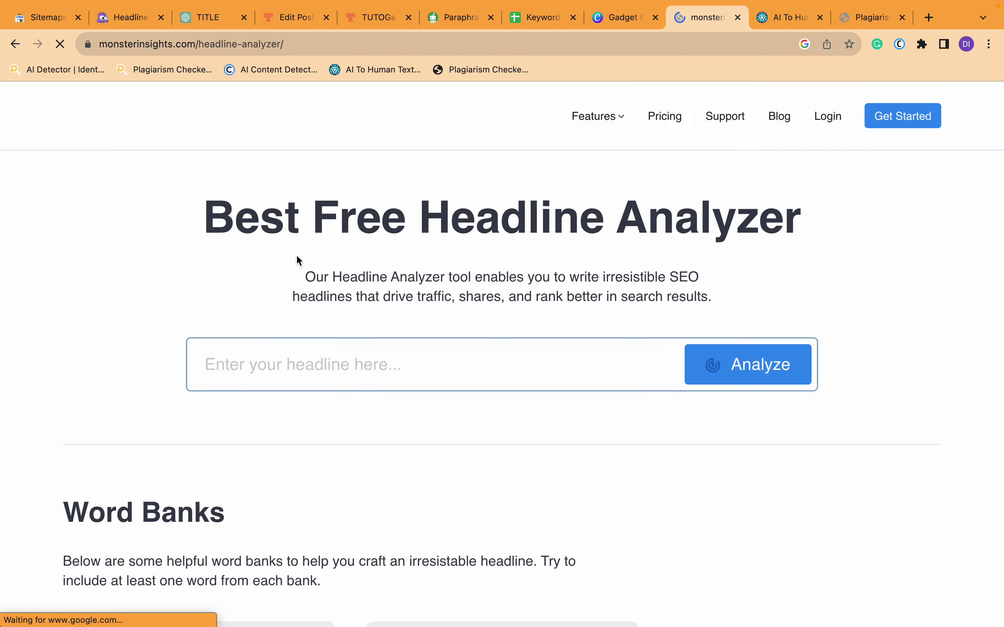
- Copy the Headline Analyzer's web address and add it as the fifth list item on the outline presentation's Tools slide
click(184, 52)
key(super+c)
key(ctrl+Right)
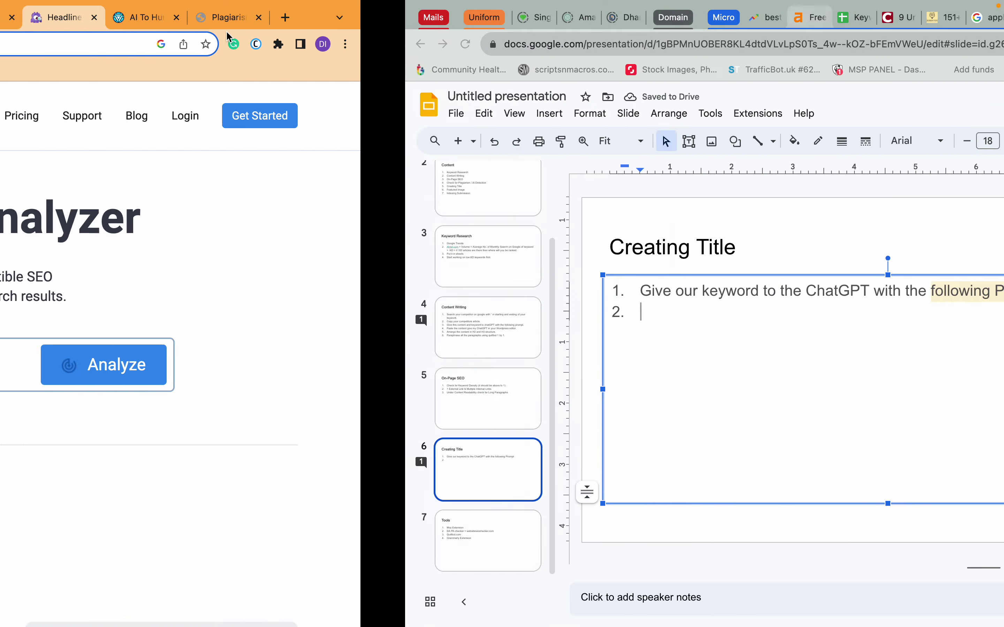
click(130, 517)
double_click(514, 368)
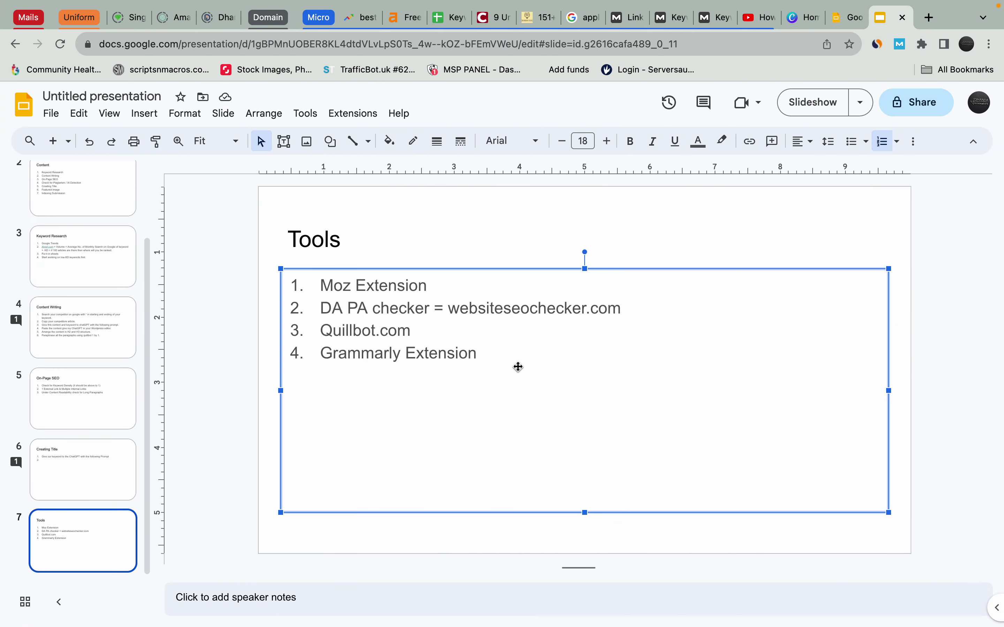
key(BackSpace)
key(Return)
key(super+v)
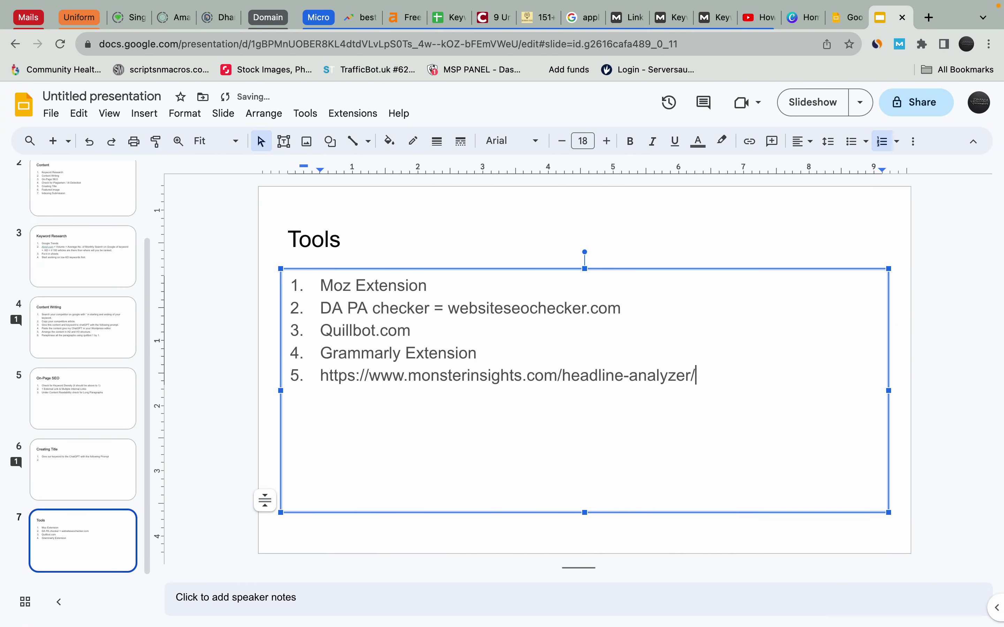
- Copy the suggested title "Unlock Fun Gadgets for Men: Revolutionary, Thrilling, and Uncommon Finds" from ChatGPT's TITLE chat and cancel the open prompt edit
click(33, 477)
key(ctrl+Left)
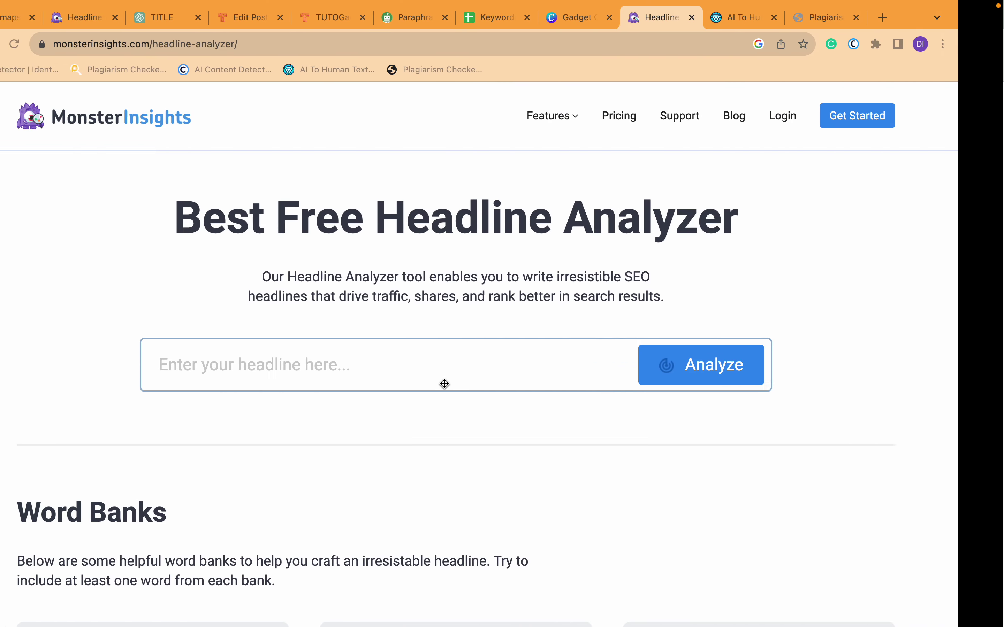
click(379, 360)
click(213, 23)
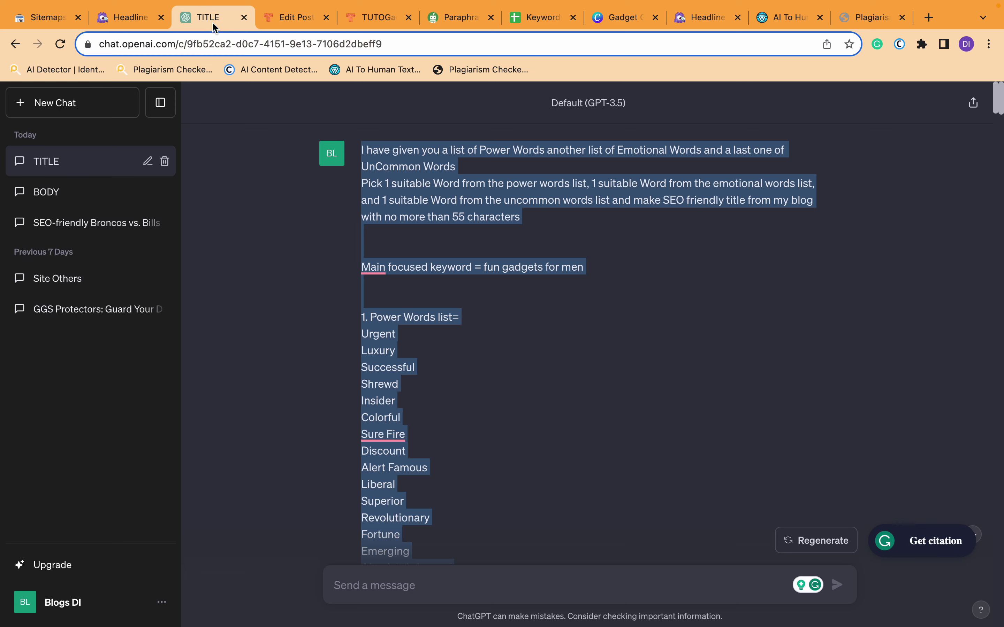
scroll(429, 483, down, 20)
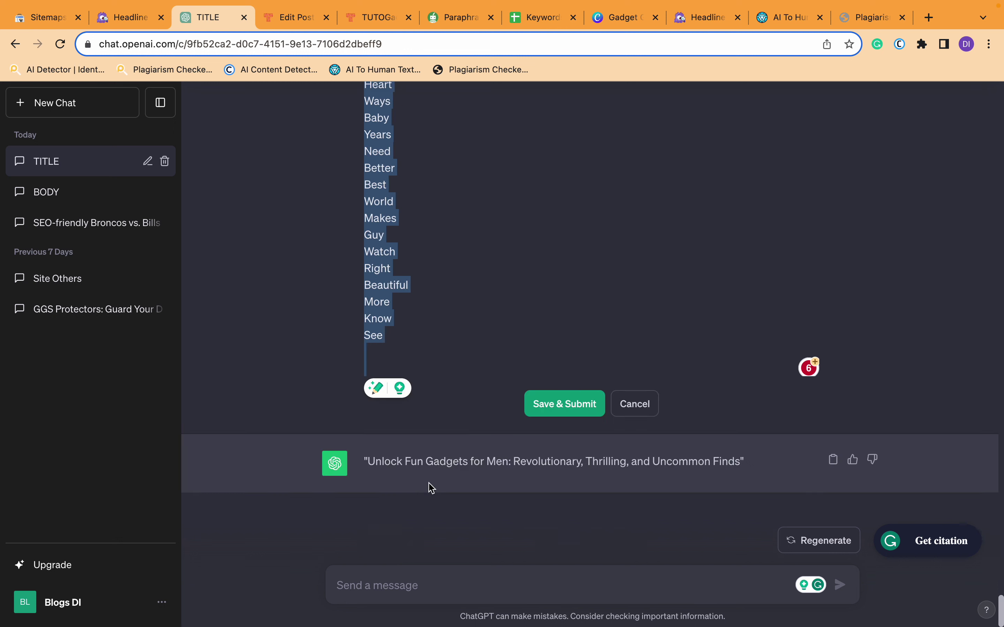
click(465, 450)
drag(380, 466, 713, 463)
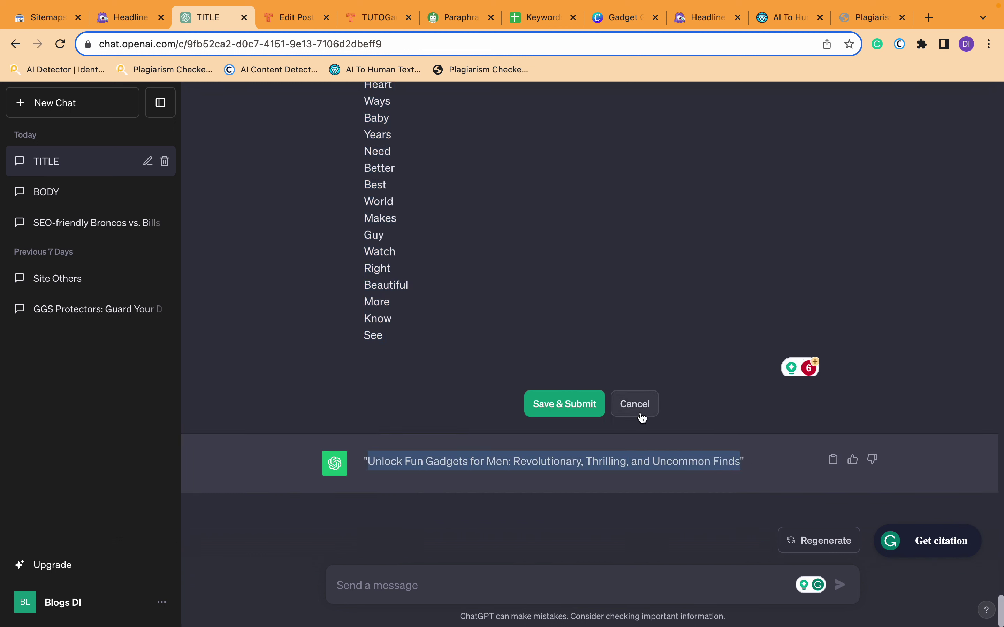
click(636, 404)
- Paste the copied title into the MonsterInsights Headline Analyzer and analyze it
drag(701, 16, 628, 15)
click(437, 352)
key(super+v)
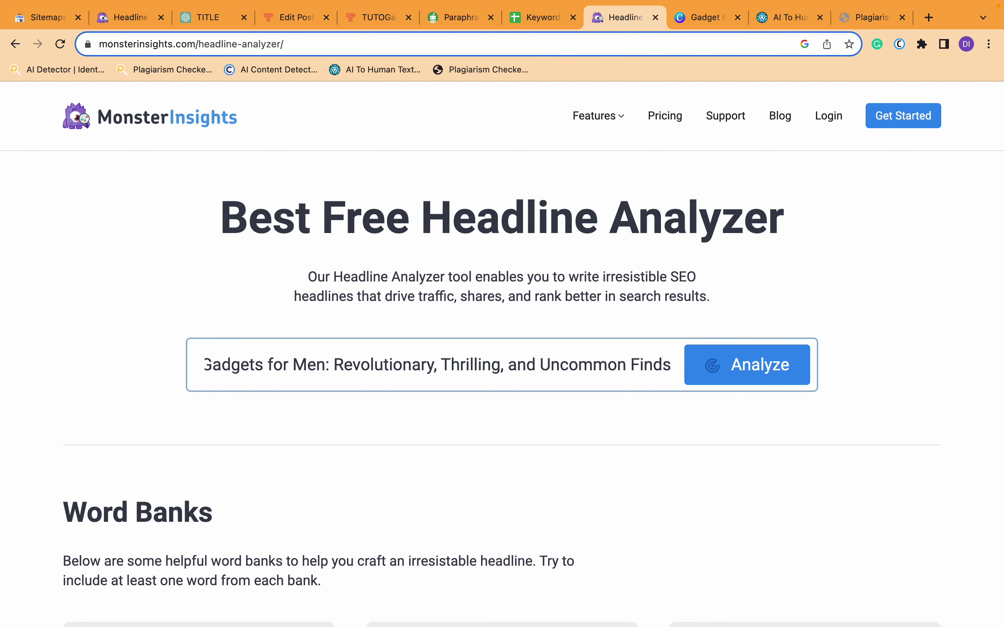
click(724, 381)
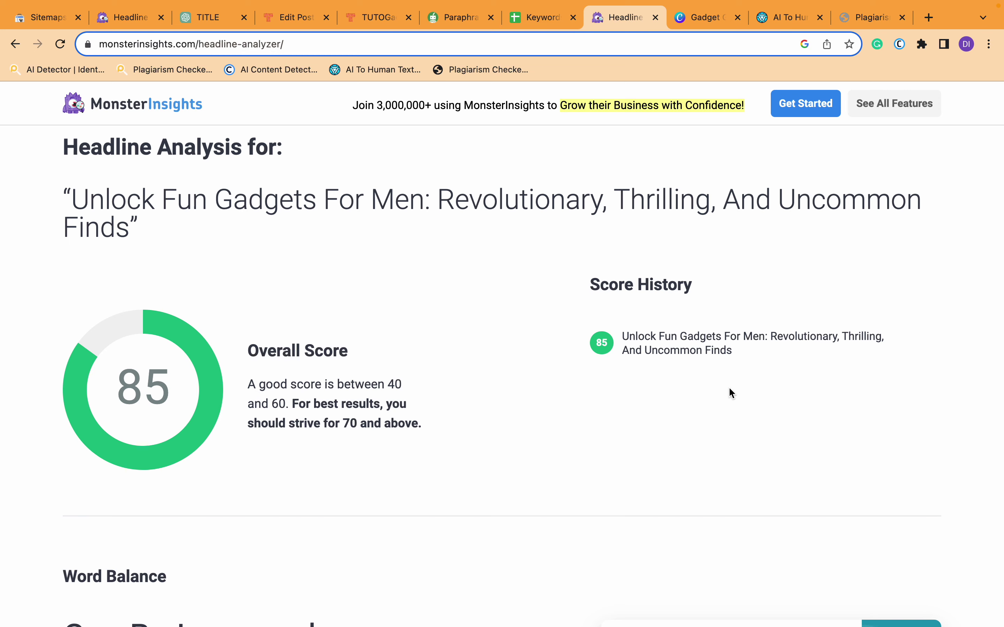
- Switch to the Teams meeting, mute the microphone and dismiss the meeting time limit notice
key(ctrl+Left)
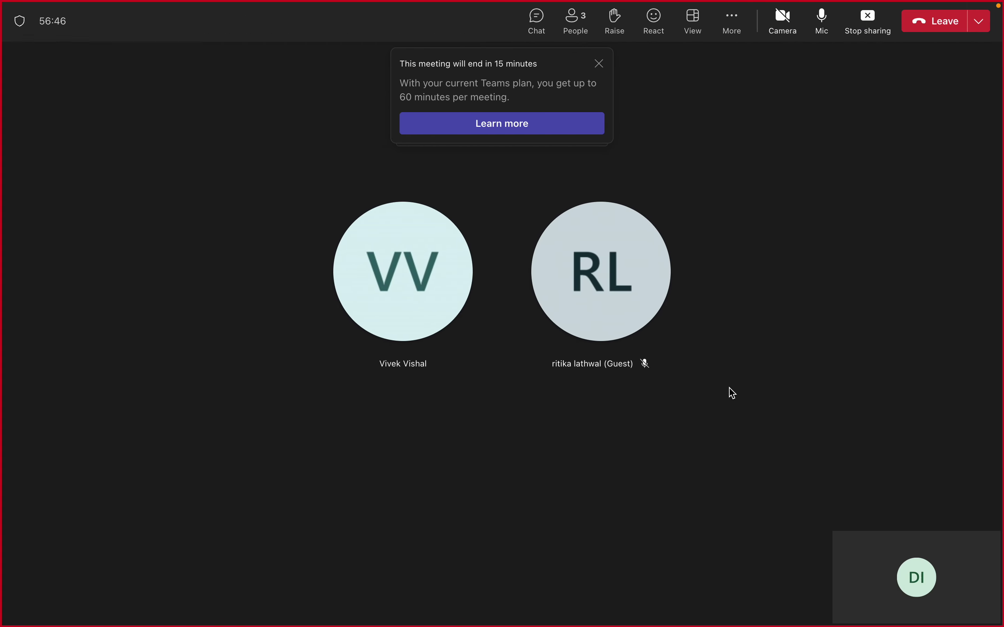
click(824, 19)
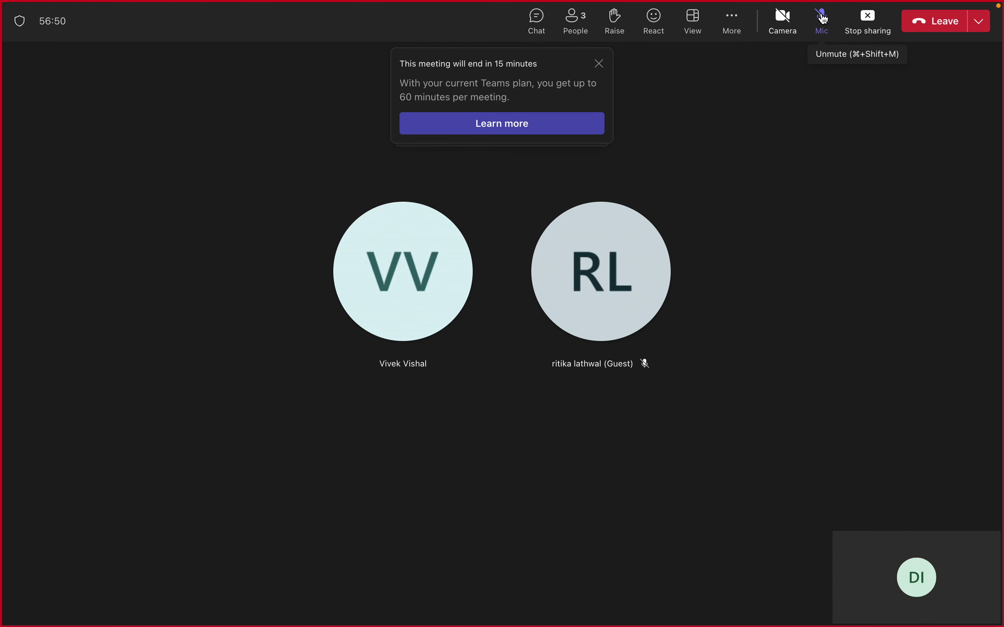
click(600, 64)
key(super+Tab)
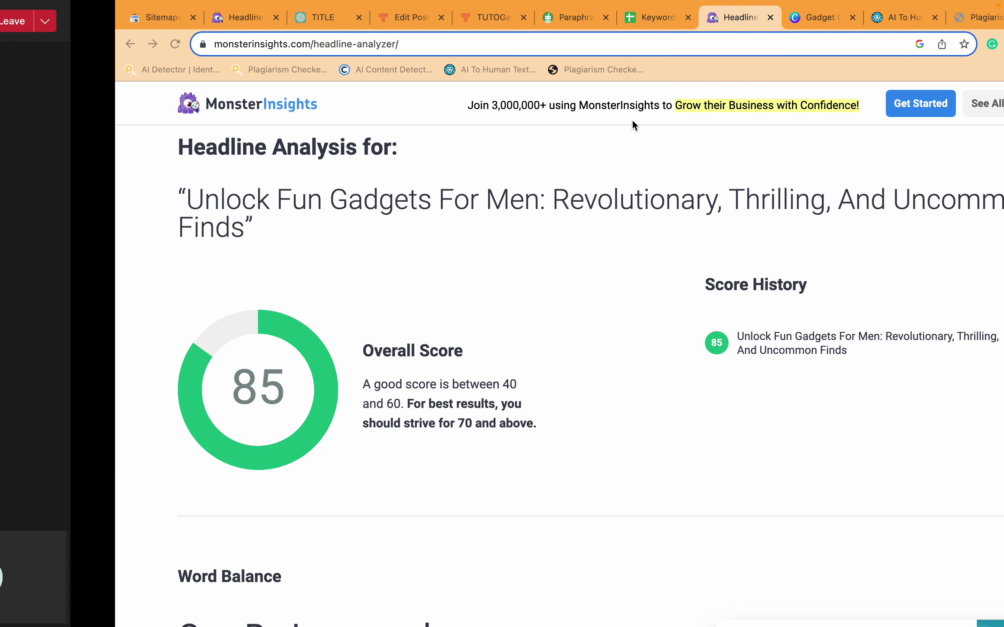
- Review the headline analysis, including the overall score, word balance, sentiment, headline type, character count and word count
scroll(496, 375, down, 5)
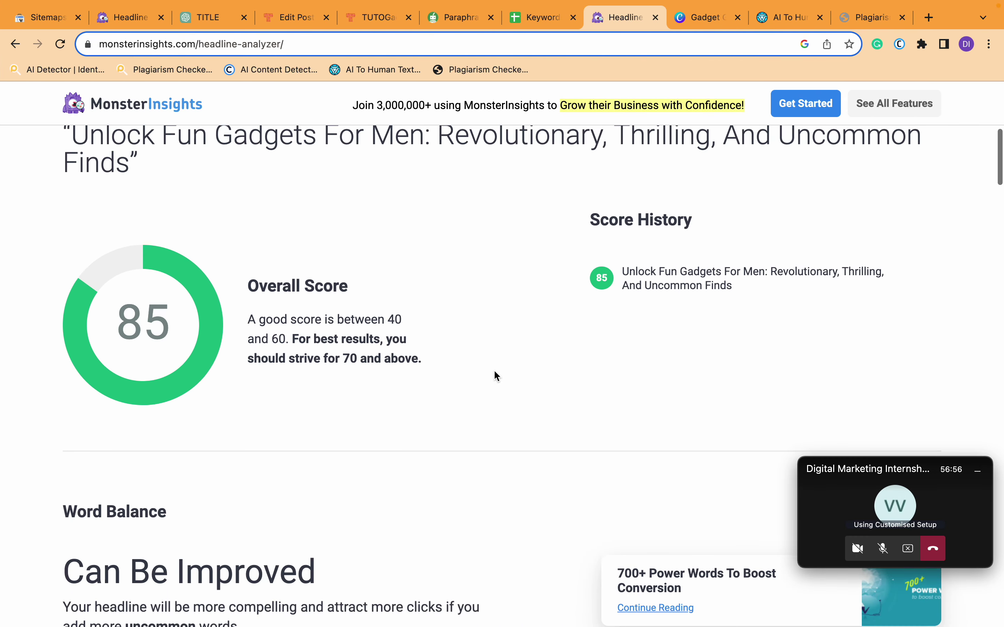
scroll(494, 372, down, 7)
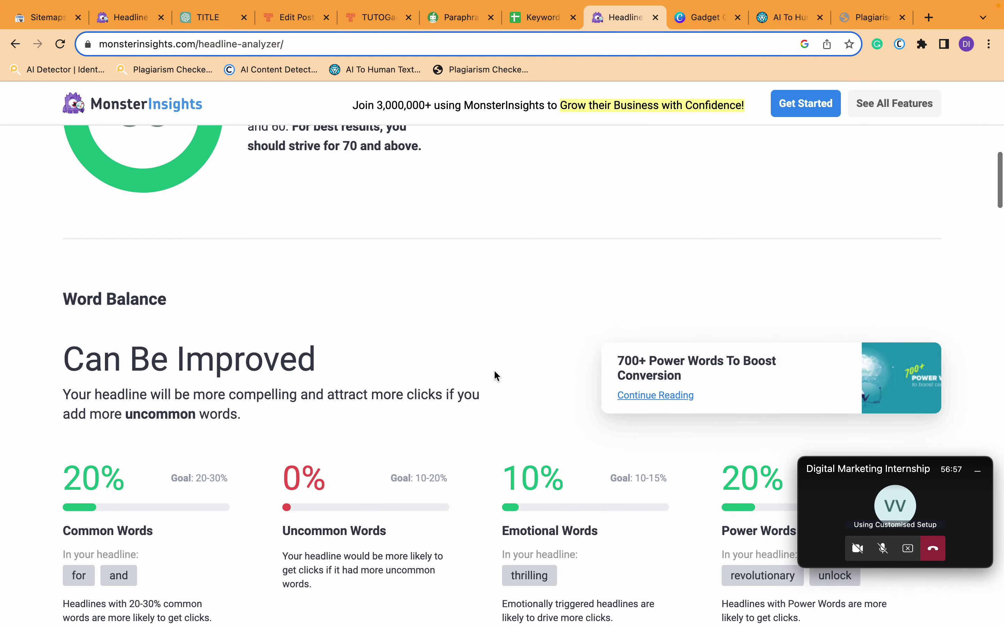
scroll(494, 375, down, 11)
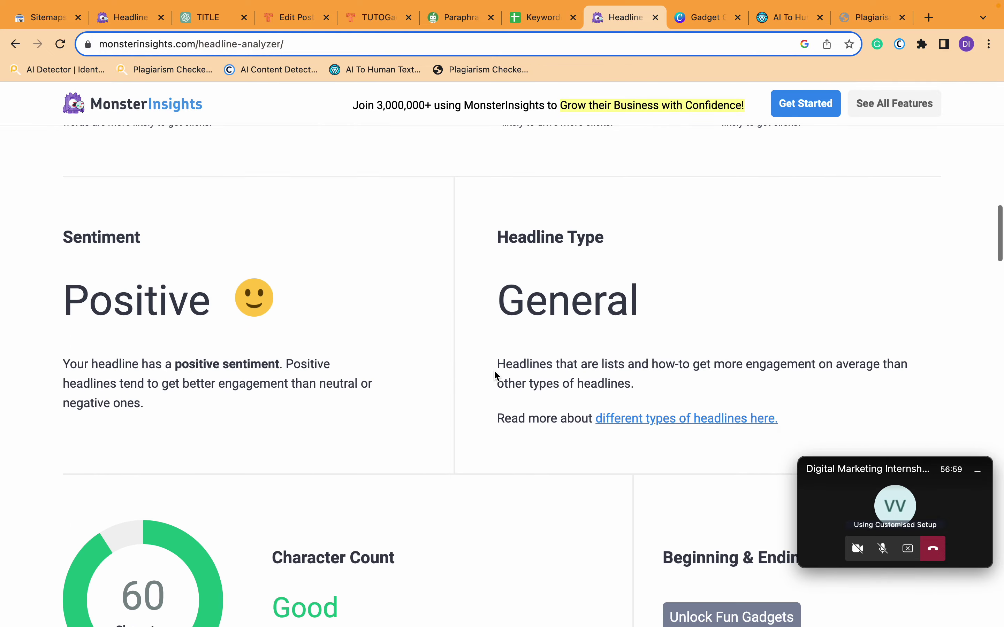
scroll(495, 375, down, 4)
scroll(494, 376, up, 20)
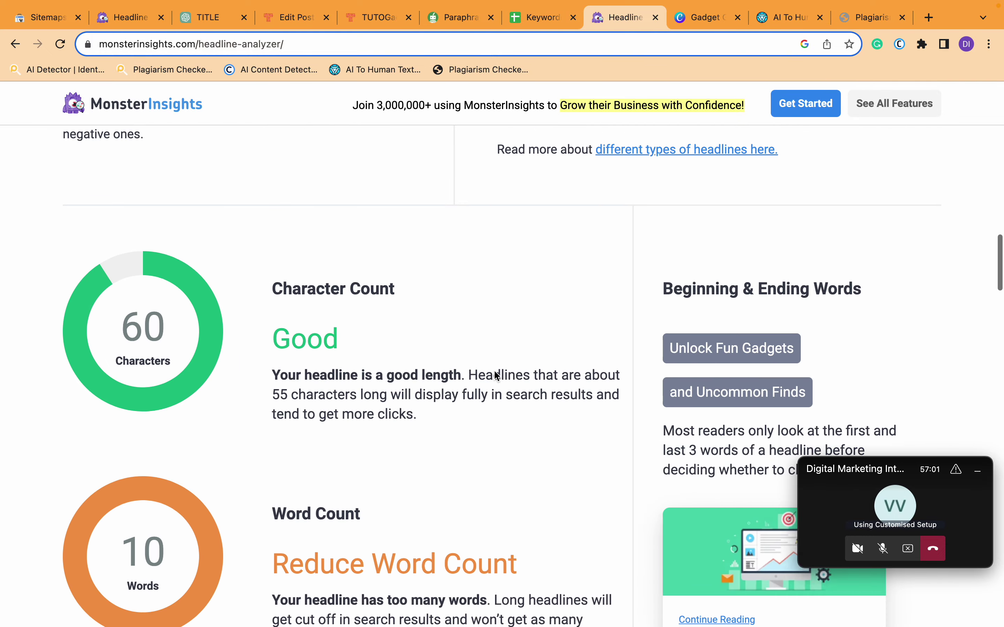
scroll(495, 376, up, 13)
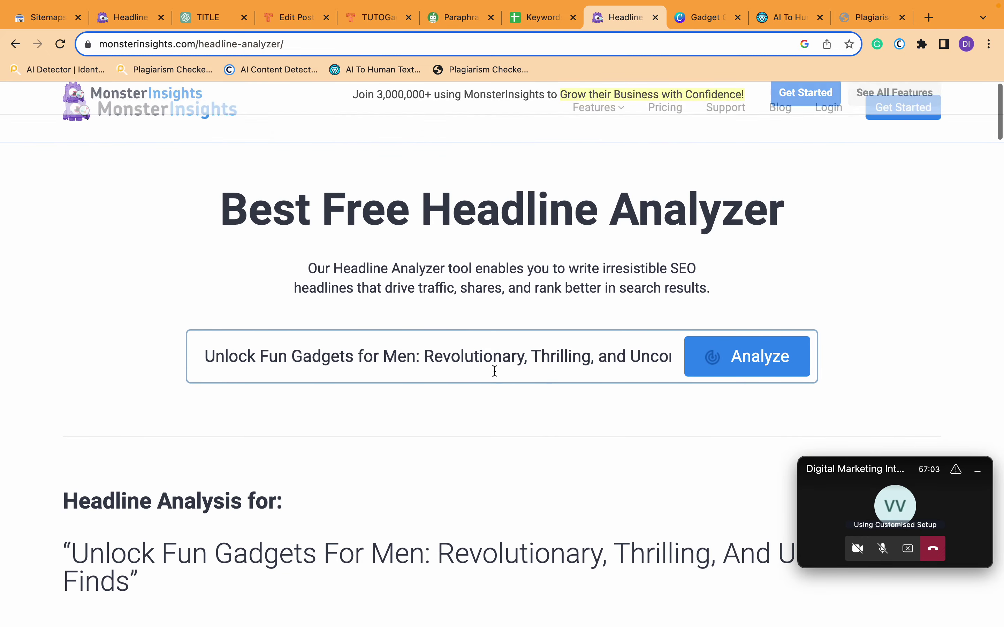
- Examine the words "Revolutionary" and "Thrilling" in the analyzed headline
triple_click(493, 371)
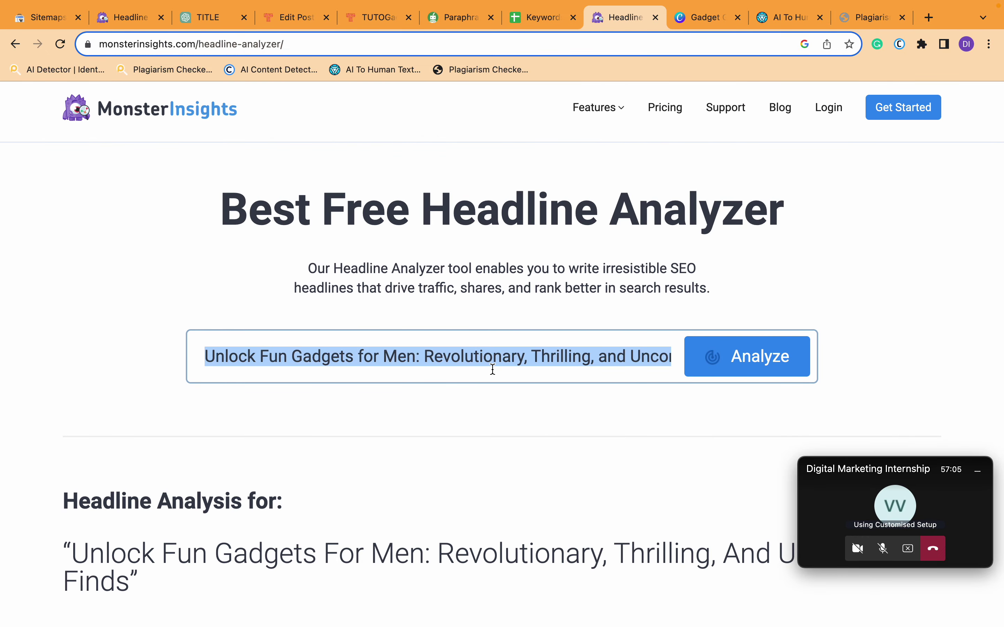
double_click(493, 359)
double_click(541, 359)
double_click(474, 359)
double_click(550, 359)
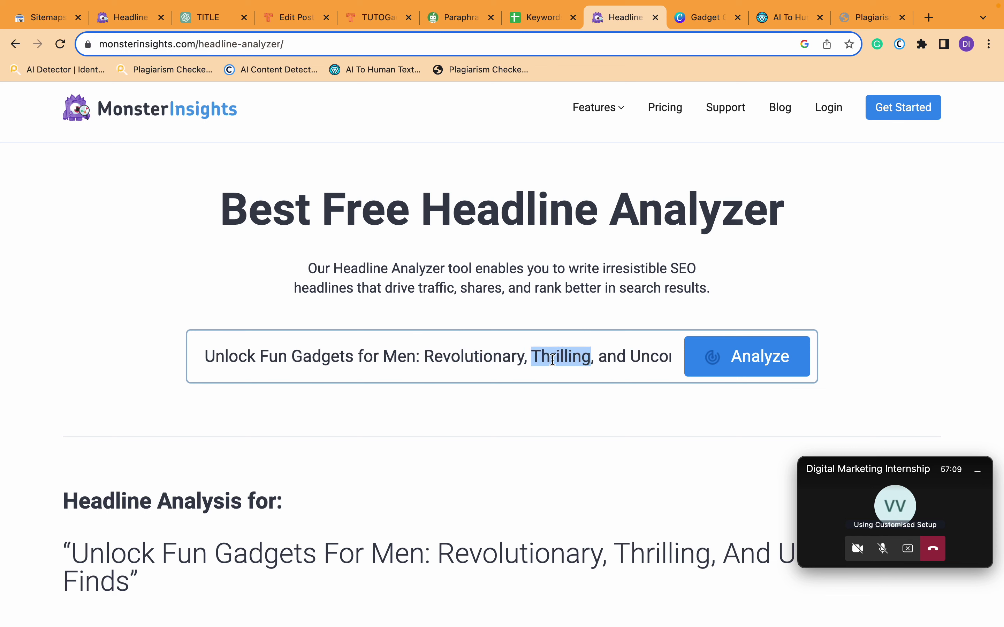
click(583, 359)
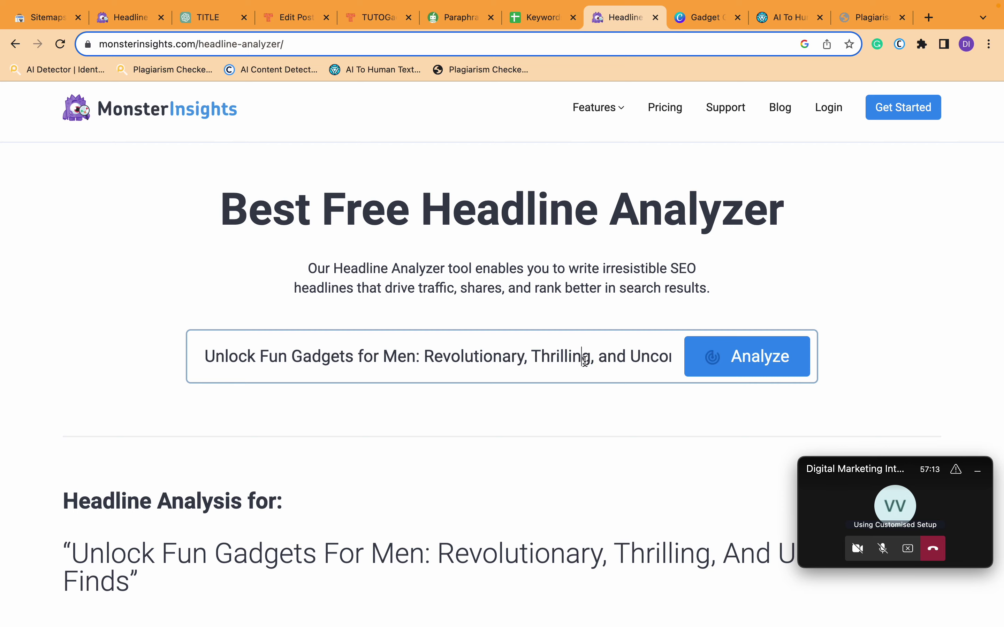
double_click(585, 360)
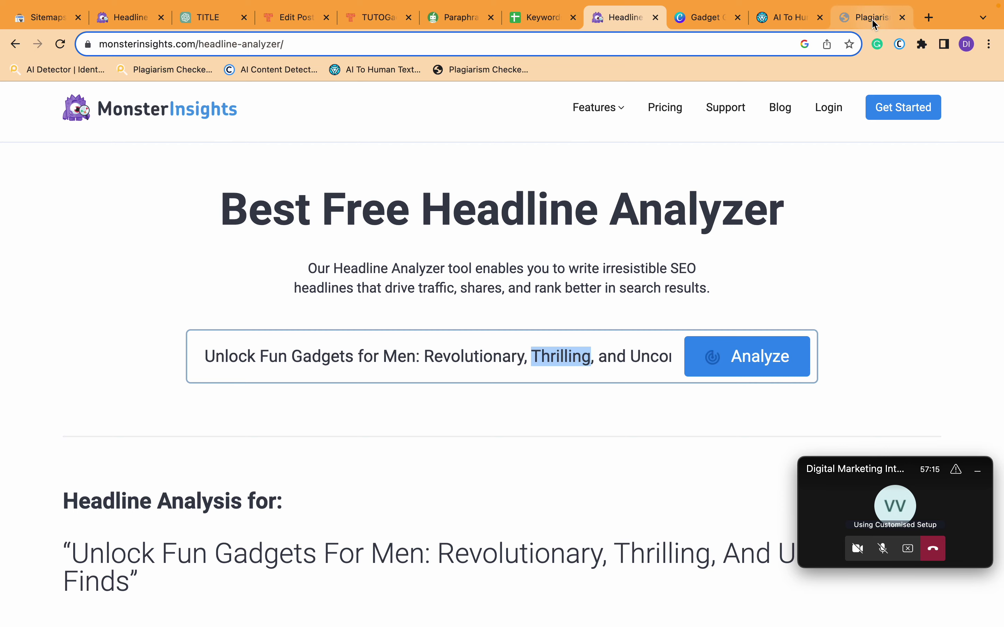
- Switch to the outline presentation, review the Content slide and place the cursor in the empty second item on the Creating Title slide
key(ctrl+Right)
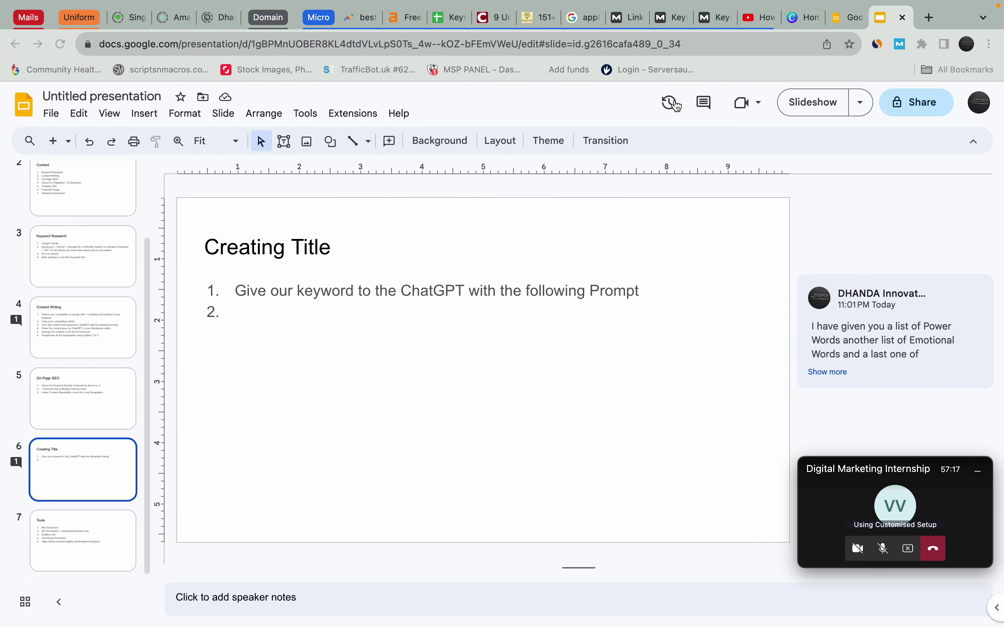
mouse_move(803, 4)
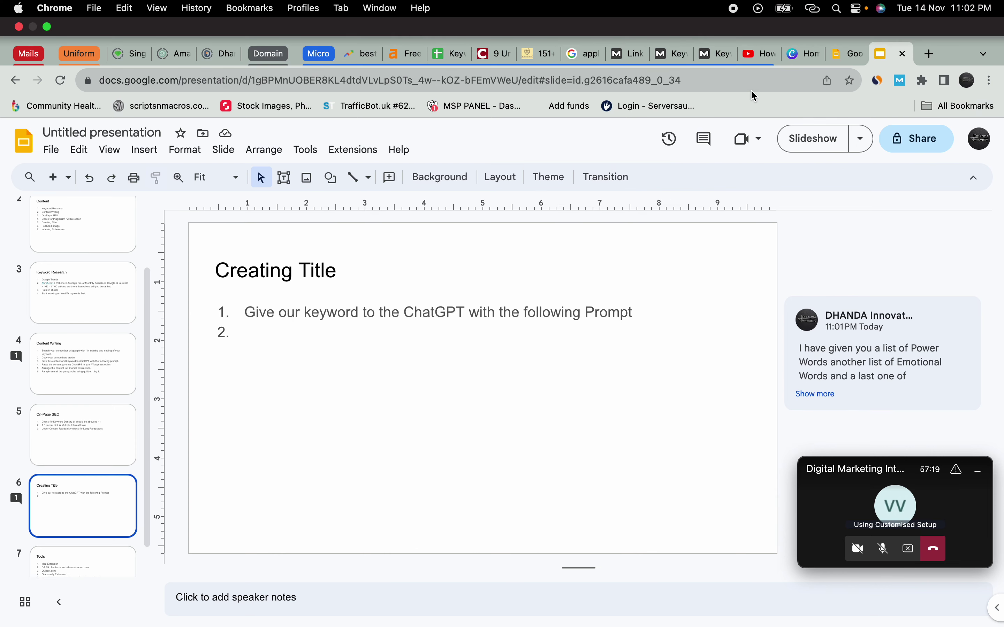
click(844, 58)
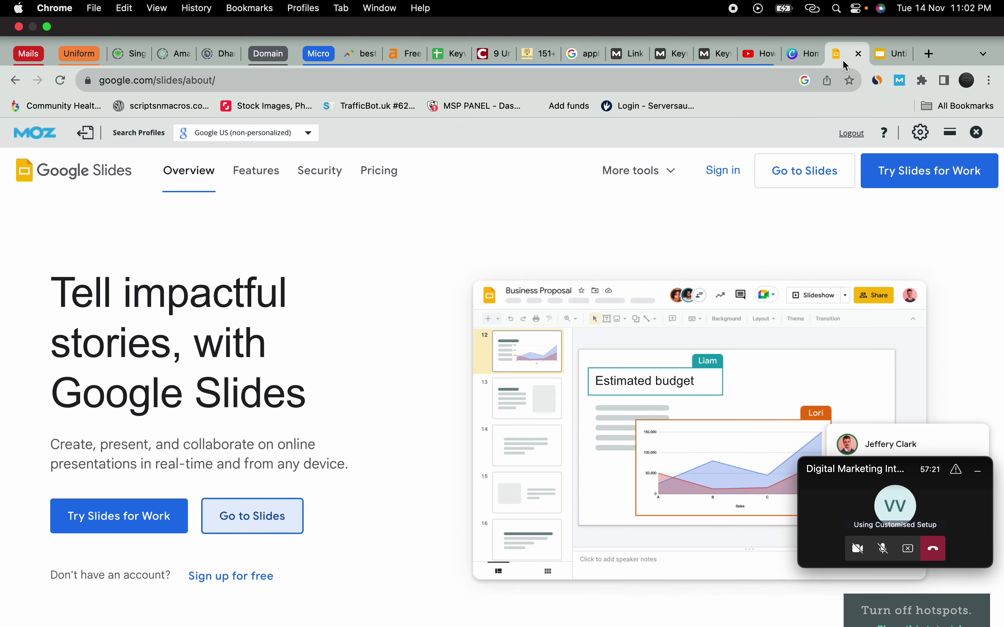
click(882, 53)
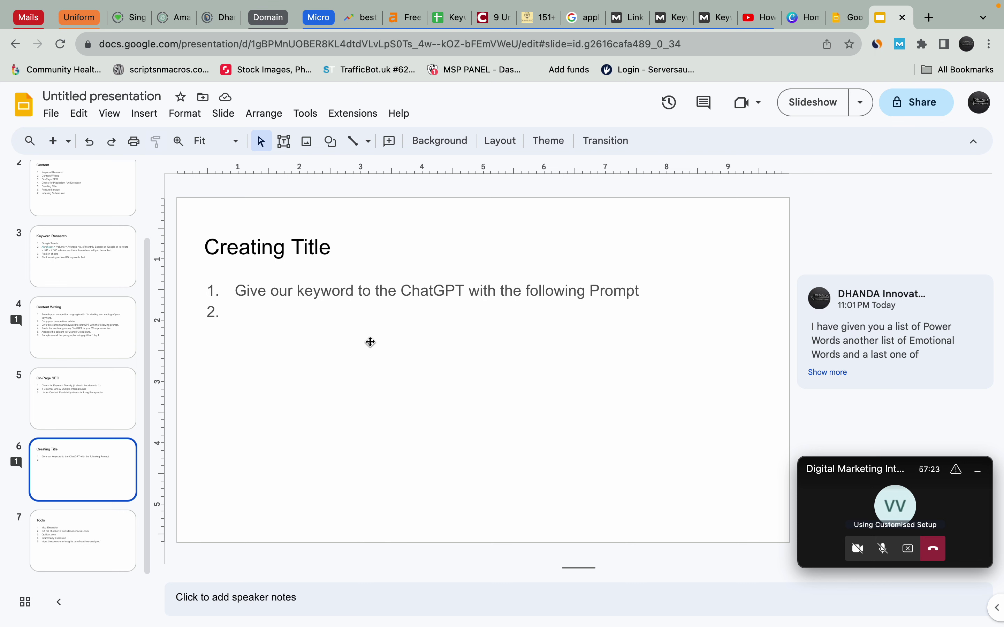
click(331, 327)
click(61, 203)
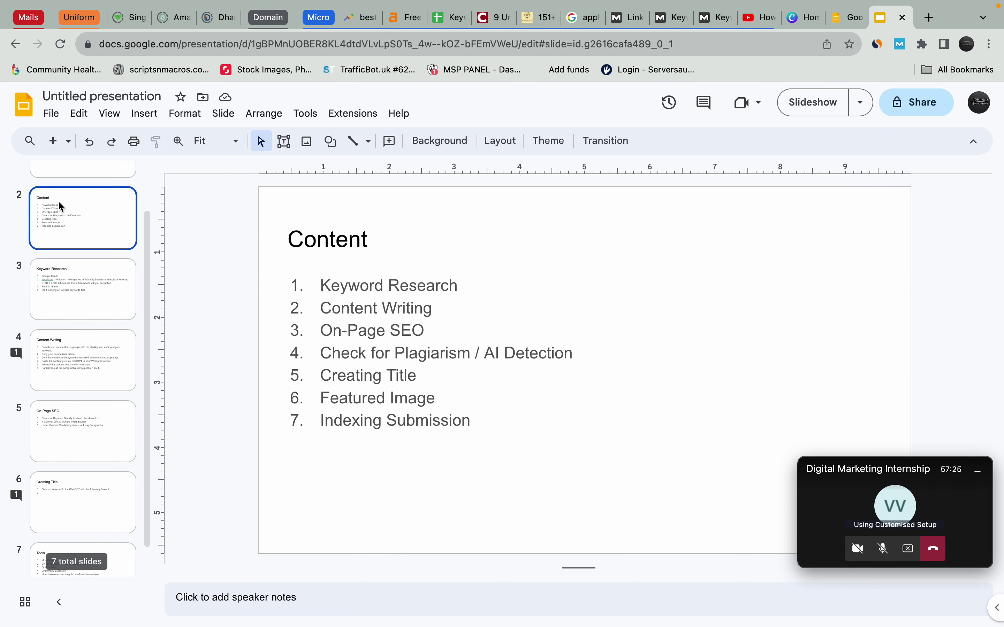
click(96, 502)
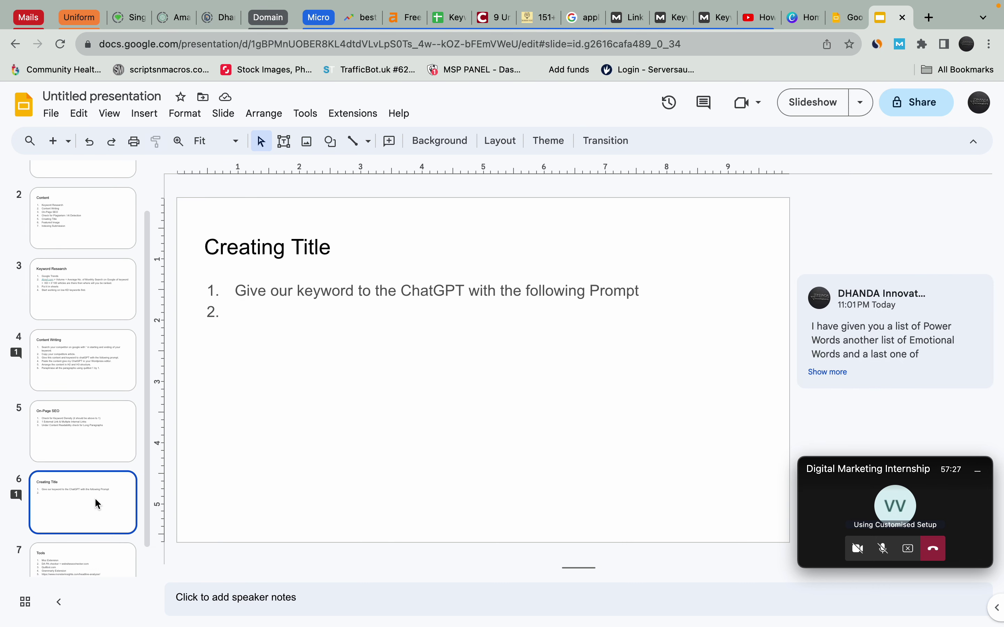
click(281, 313)
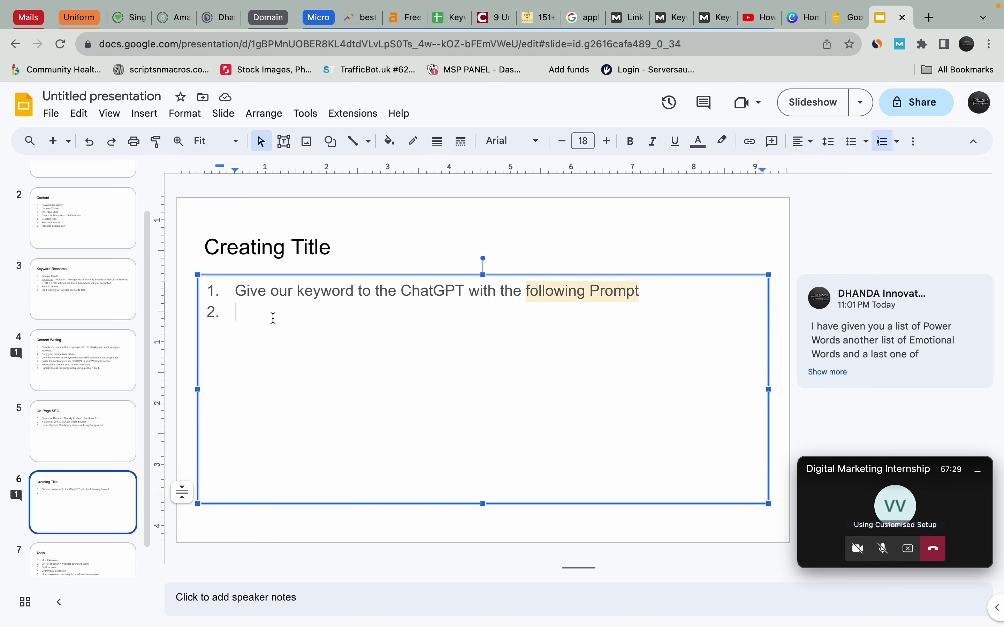
- Return to the Headline Analyzer and examine the words "Gadgets", "Revolutionary" and "Thrilling" in the headline
key(ctrl+Left)
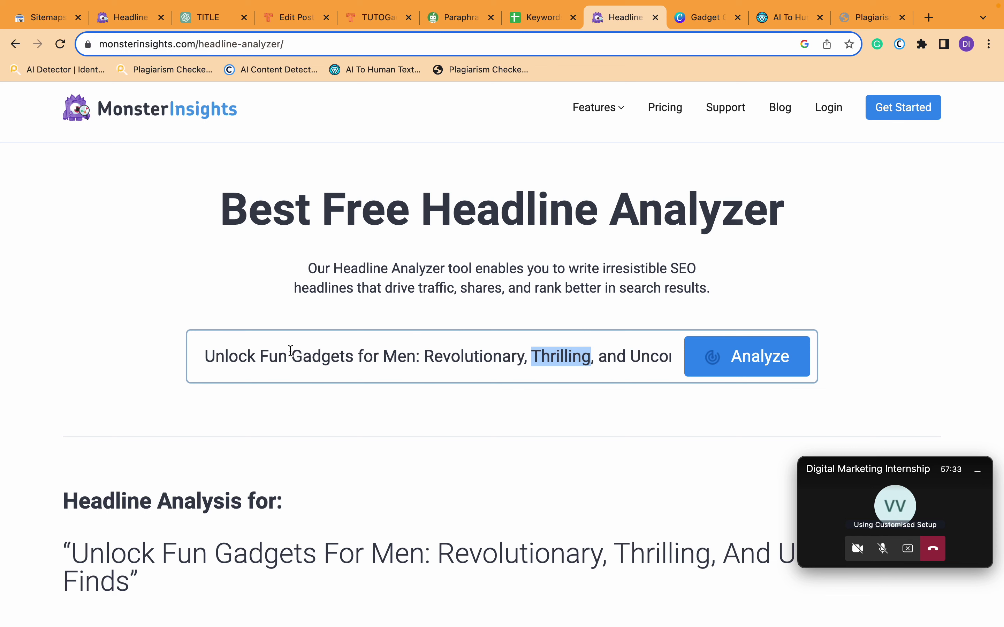
double_click(291, 352)
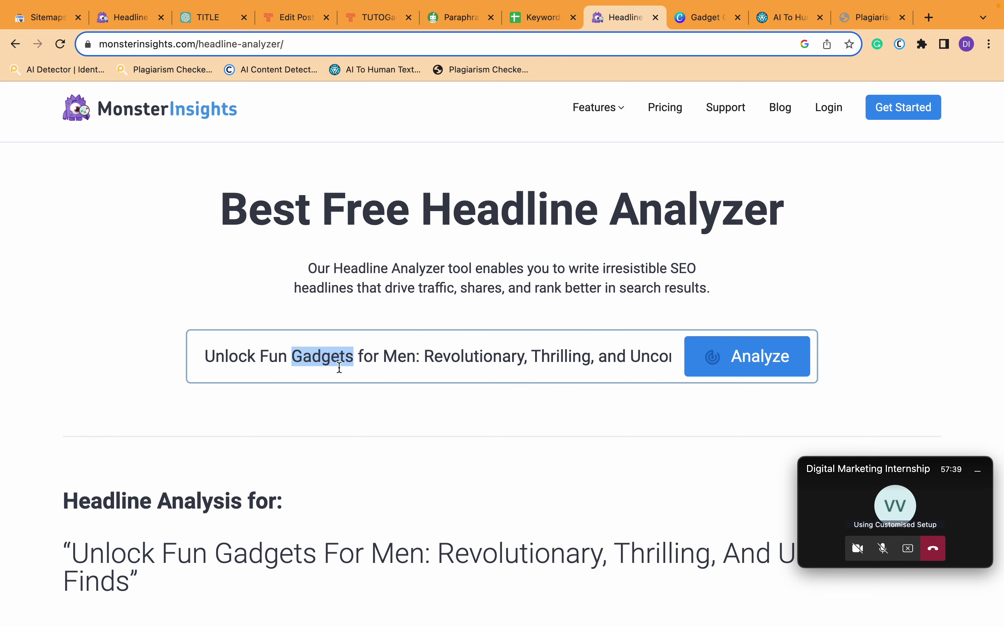
double_click(453, 363)
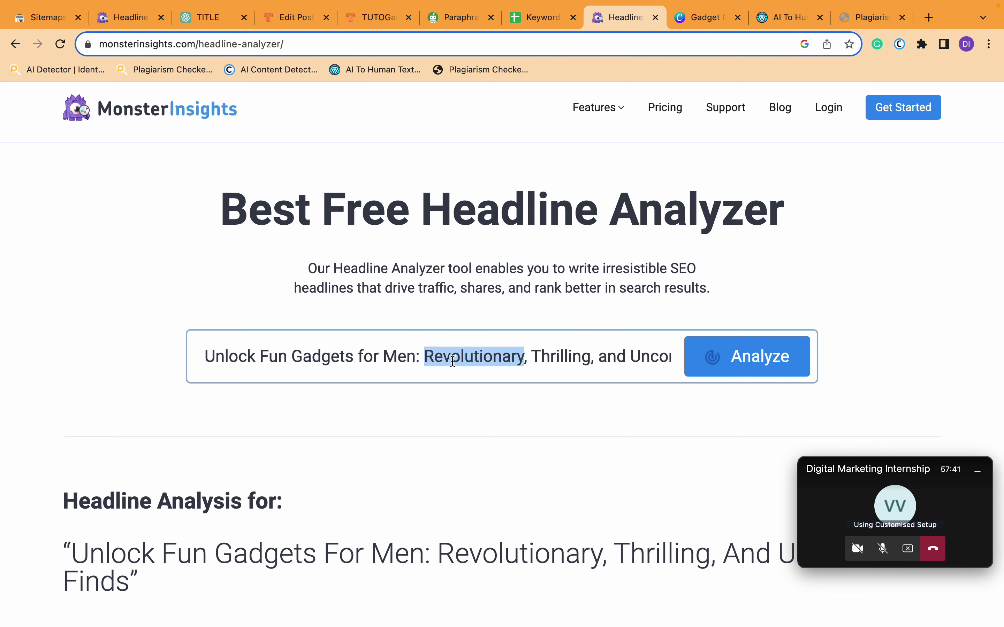
double_click(545, 360)
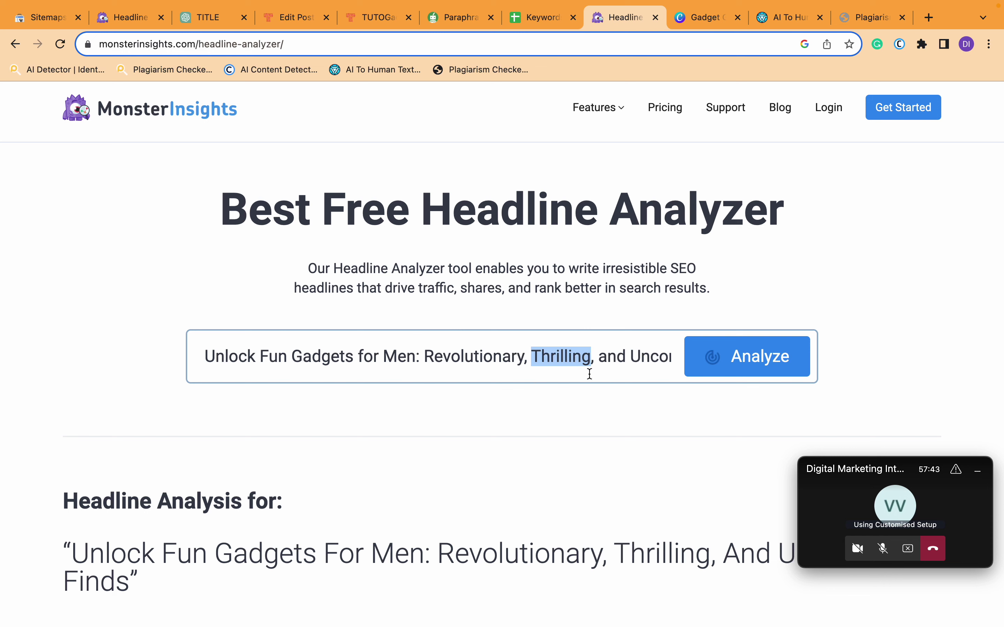
- Examine the word "Revolutionary" in the headline and its overall score, and unmute the meeting microphone
double_click(492, 358)
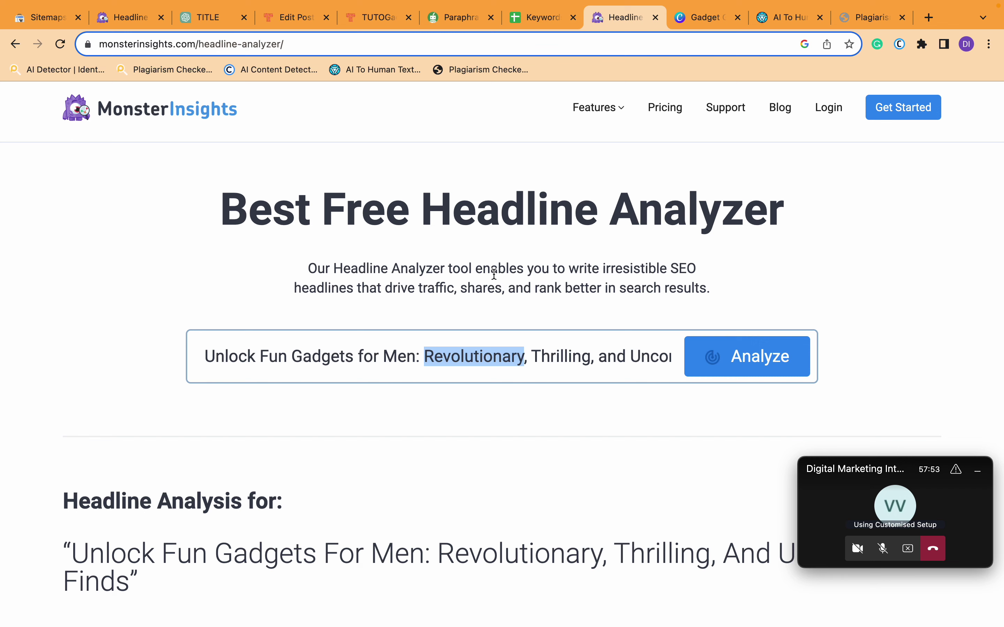
scroll(494, 273, down, 10)
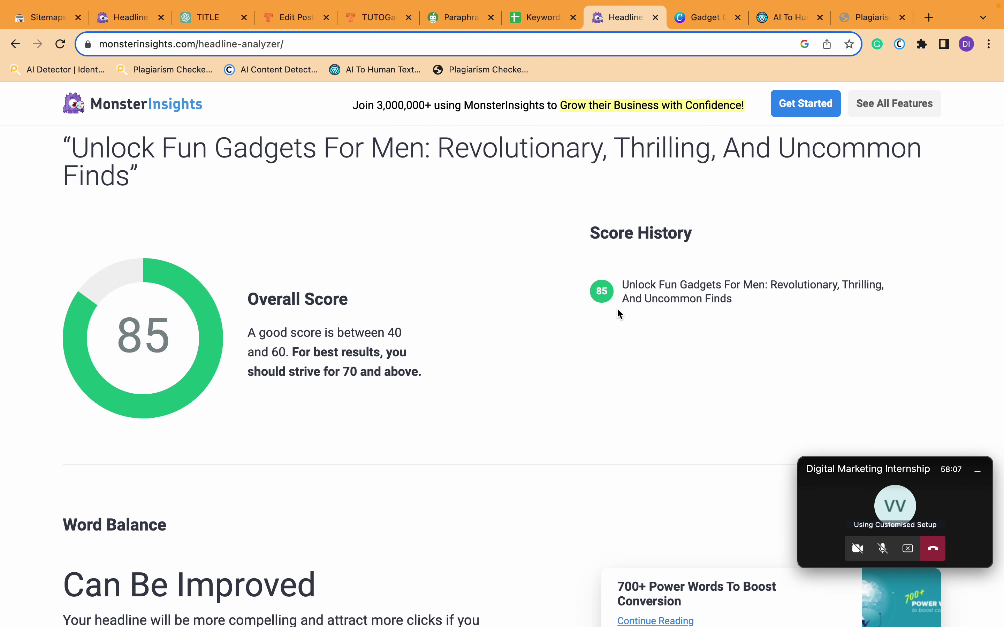
click(884, 548)
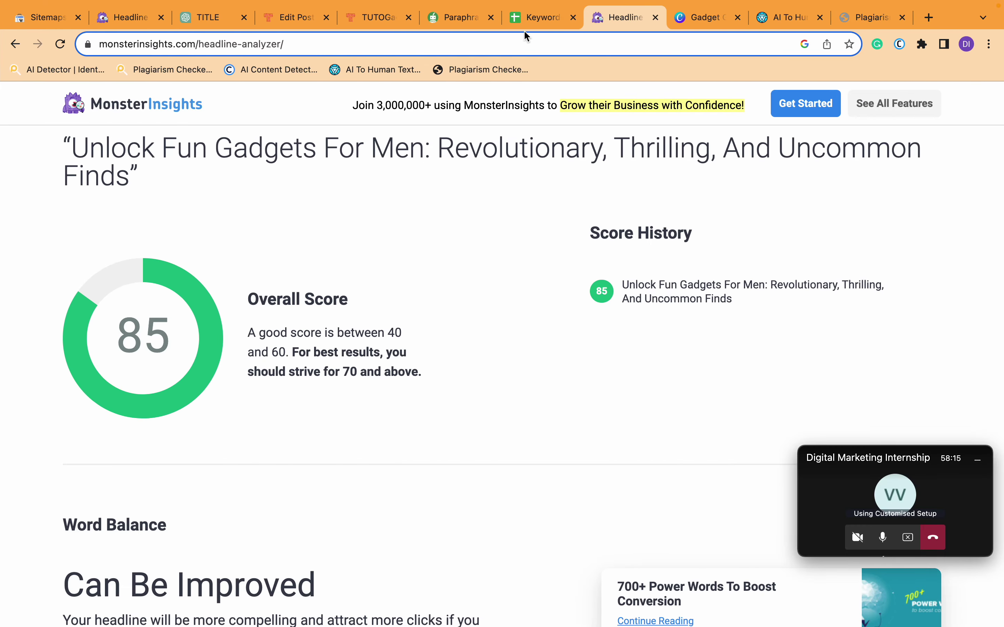
- Glance at the post editor and keyword sheet, and return to the Headline Analyzer to review the analyzed headline
click(292, 19)
click(531, 22)
click(608, 24)
scroll(439, 296, up, 3)
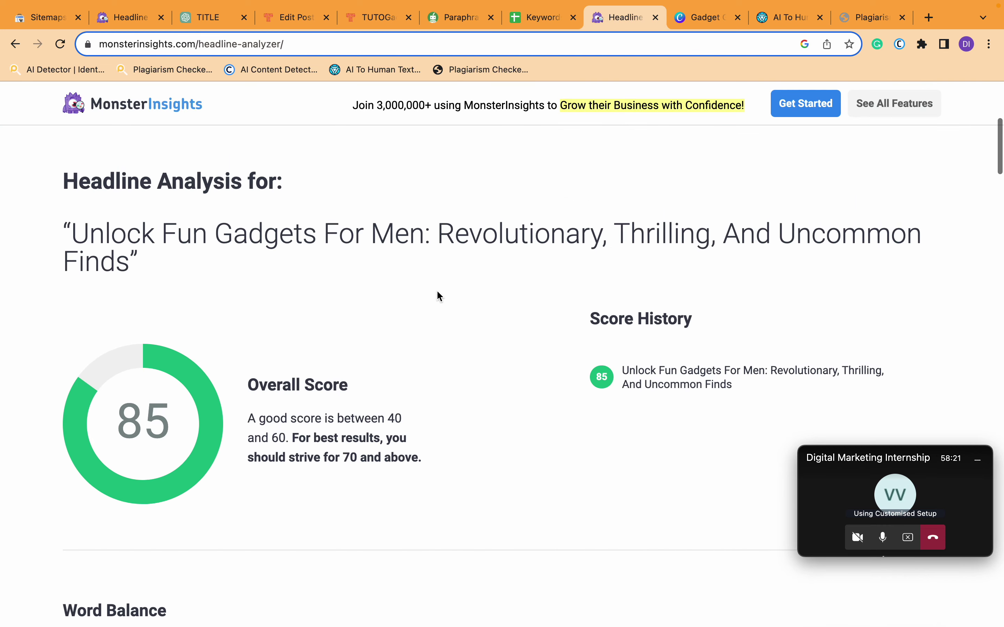
scroll(438, 296, up, 2)
scroll(437, 292, up, 3)
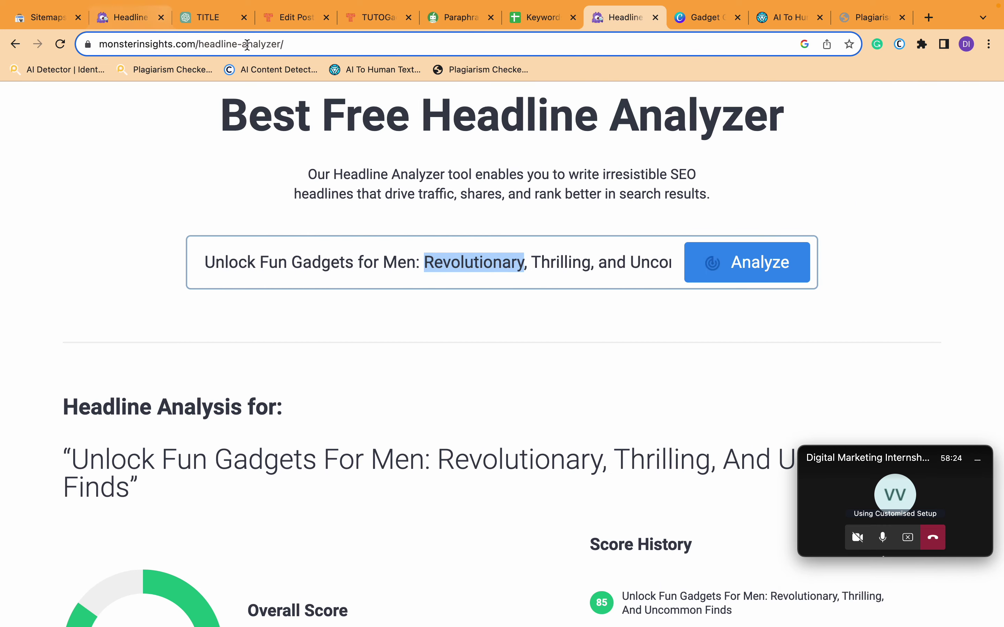
- Switch to the TITLE chat in ChatGPT and review the word lists in the prompt and the generated headline
click(208, 22)
scroll(418, 178, up, 20)
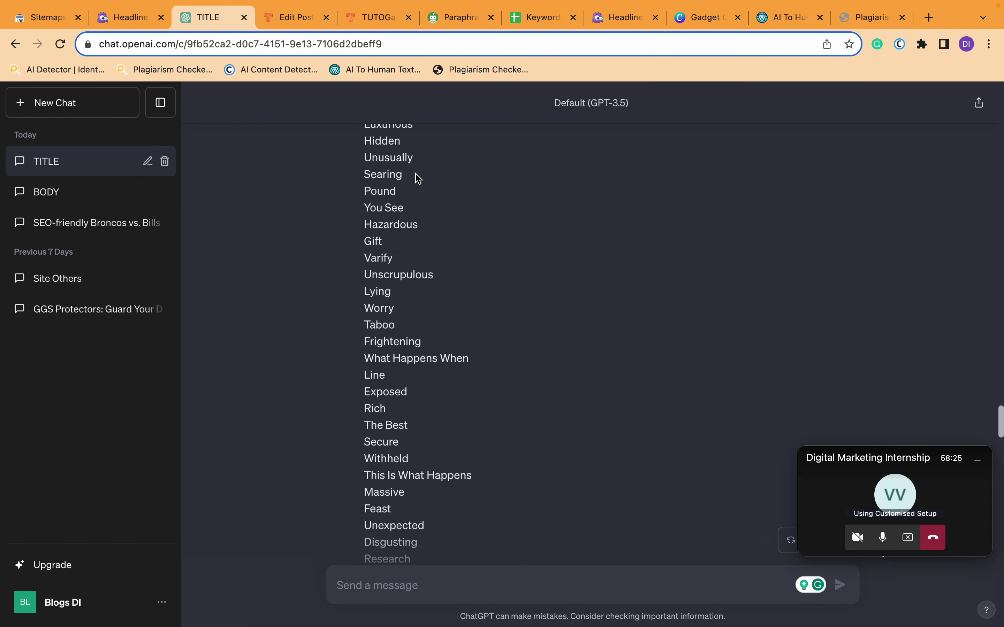
scroll(416, 174, up, 20)
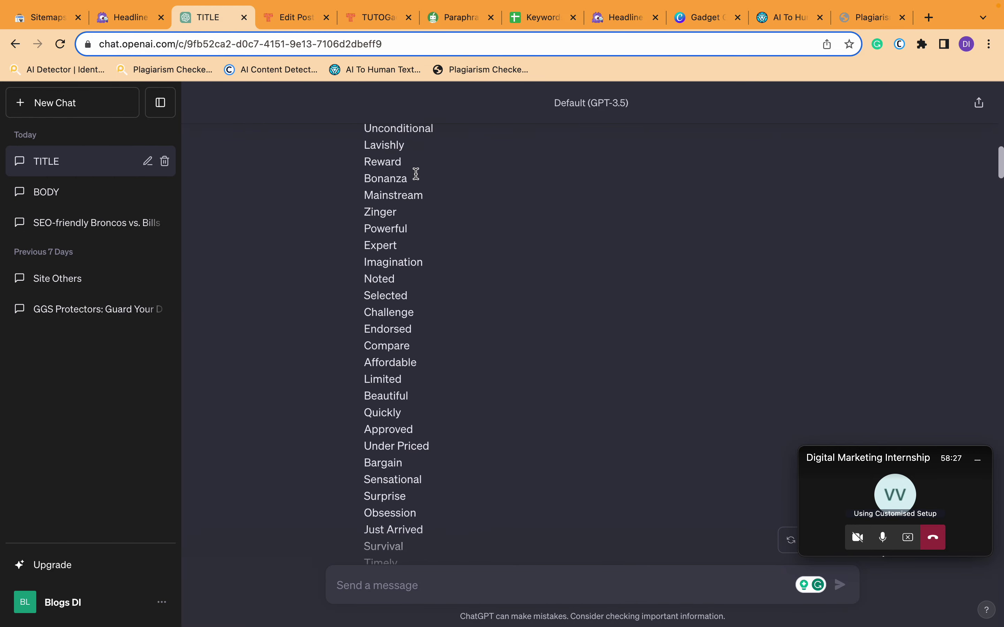
double_click(534, 267)
click(300, 318)
scroll(301, 319, down, 20)
scroll(302, 318, down, 20)
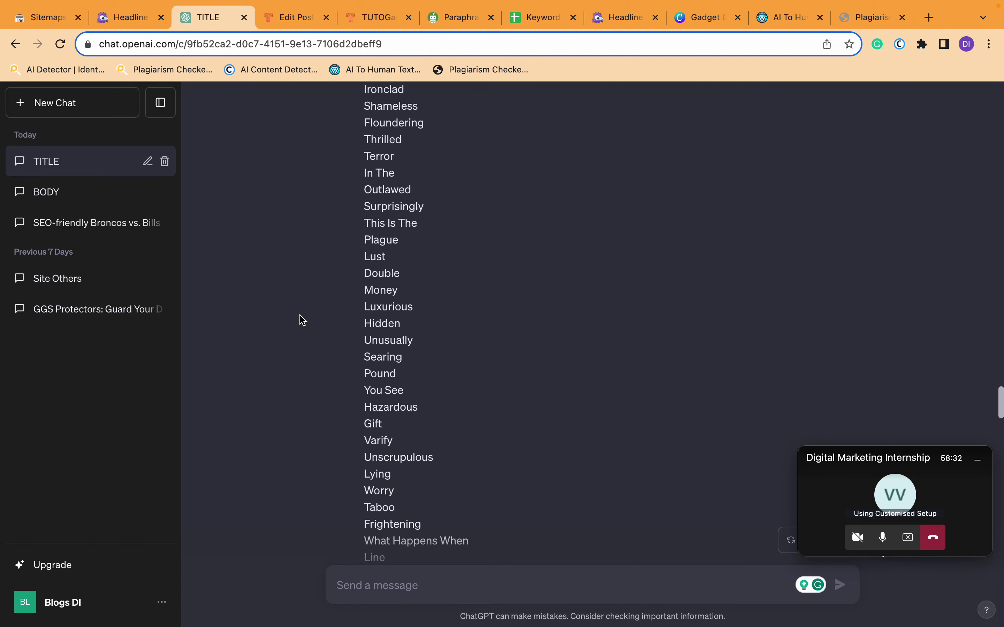
scroll(300, 316, down, 10)
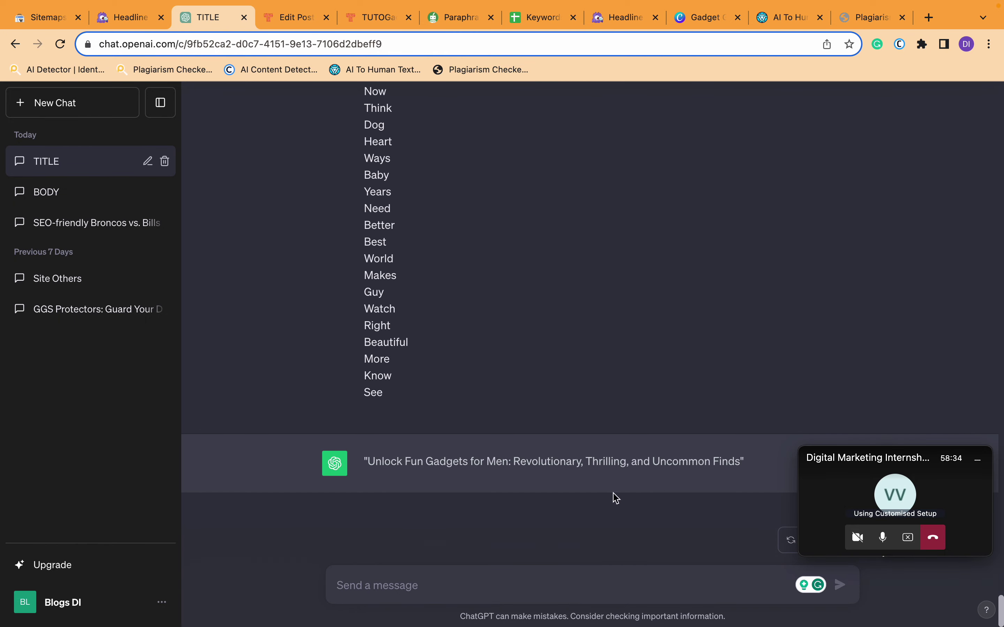
- Select the title suggested by ChatGPT, and examine its score, word balance, length and summary in the MonsterInsights headline analyzer
triple_click(393, 454)
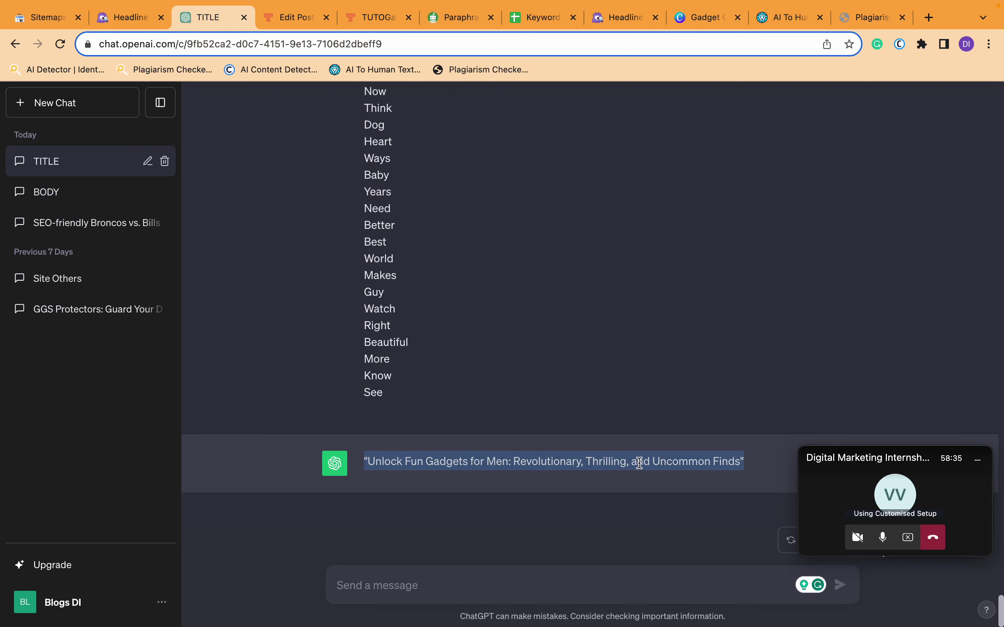
click(608, 18)
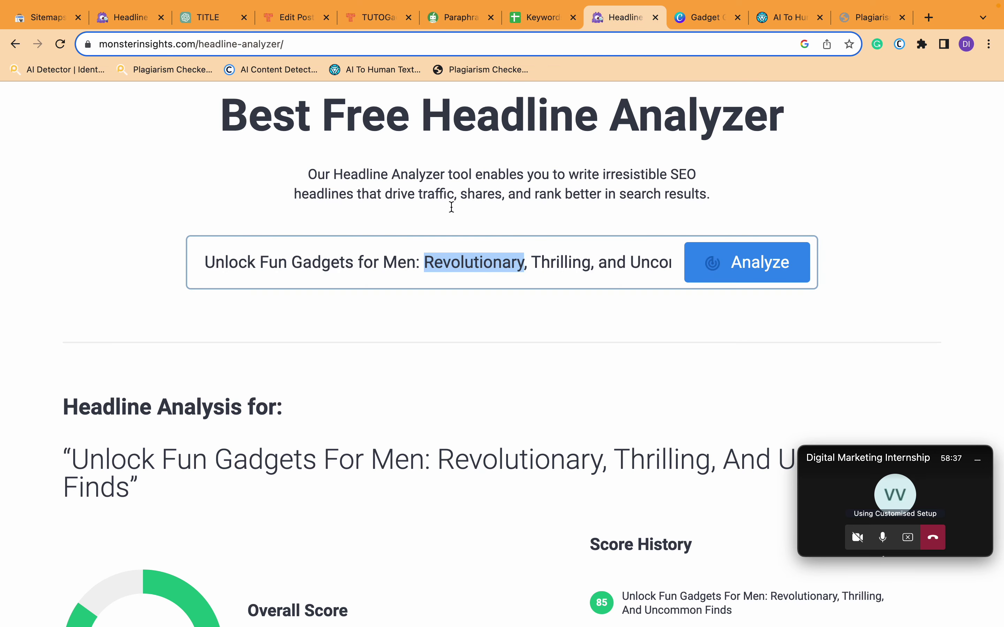
click(559, 276)
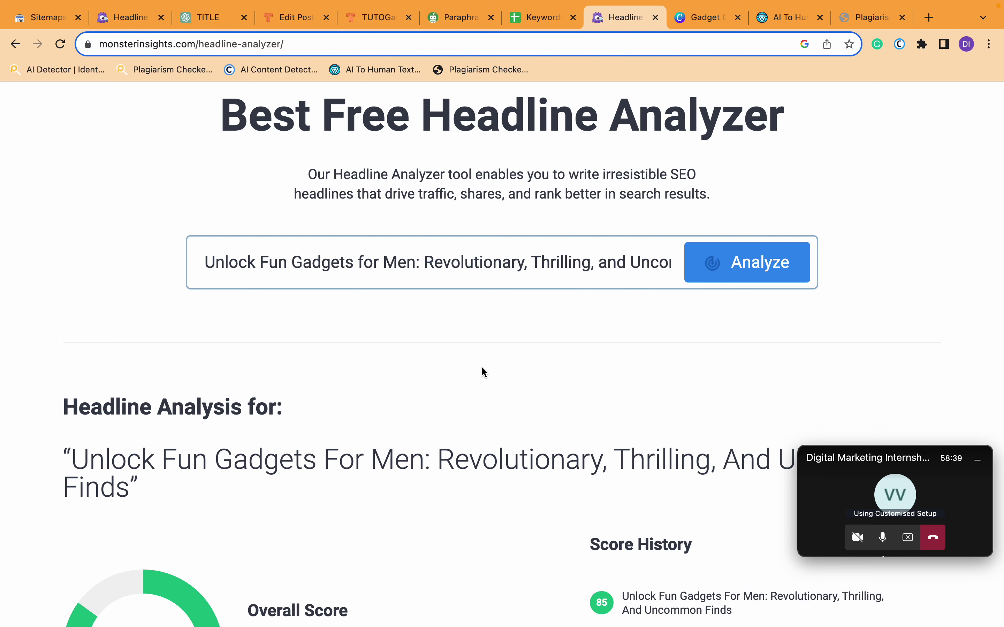
scroll(347, 539, down, 7)
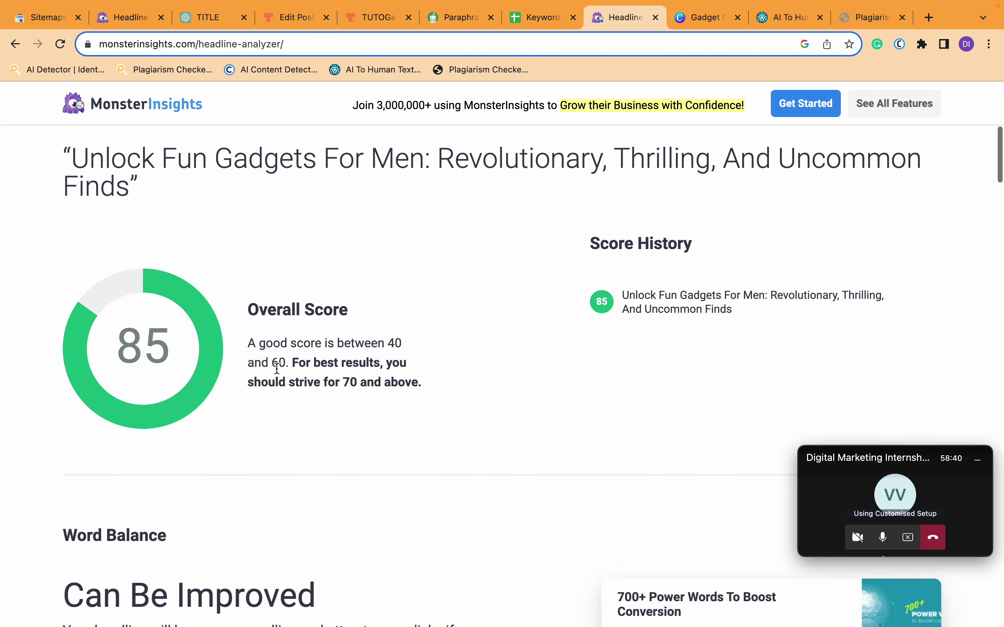
double_click(276, 341)
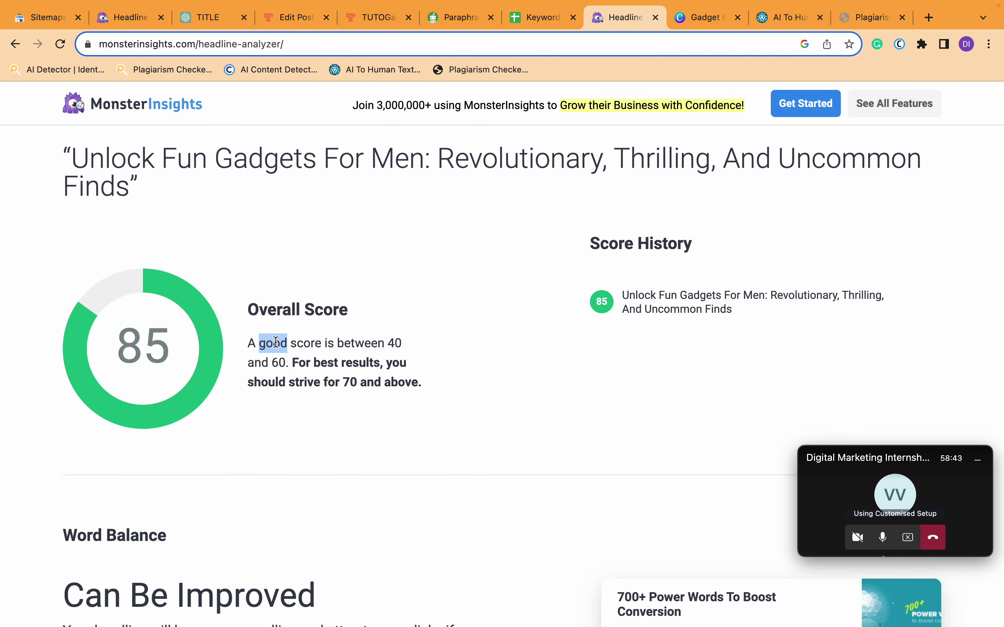
scroll(327, 350, down, 10)
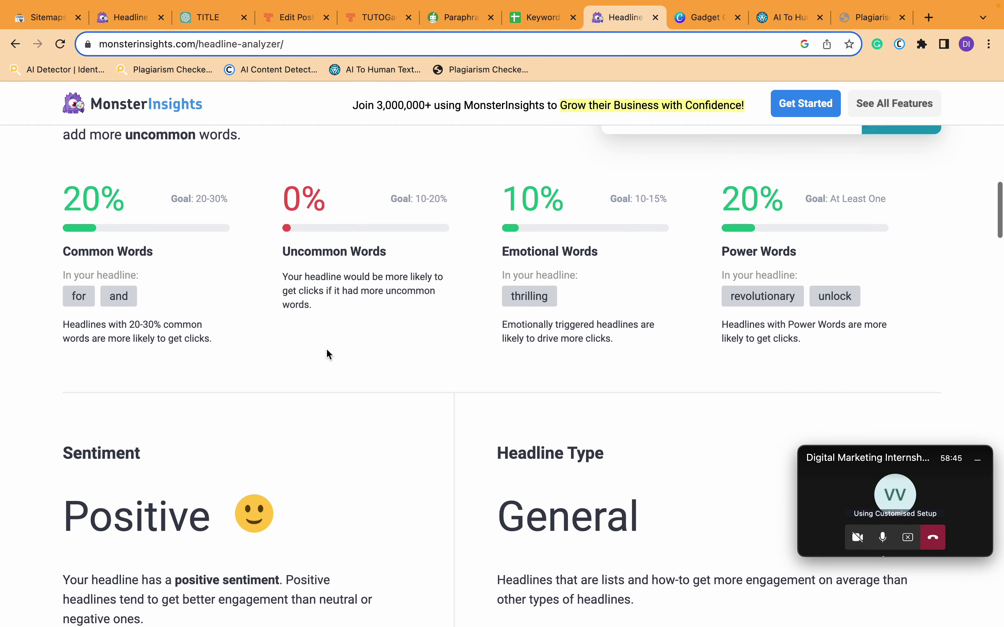
scroll(327, 353, down, 15)
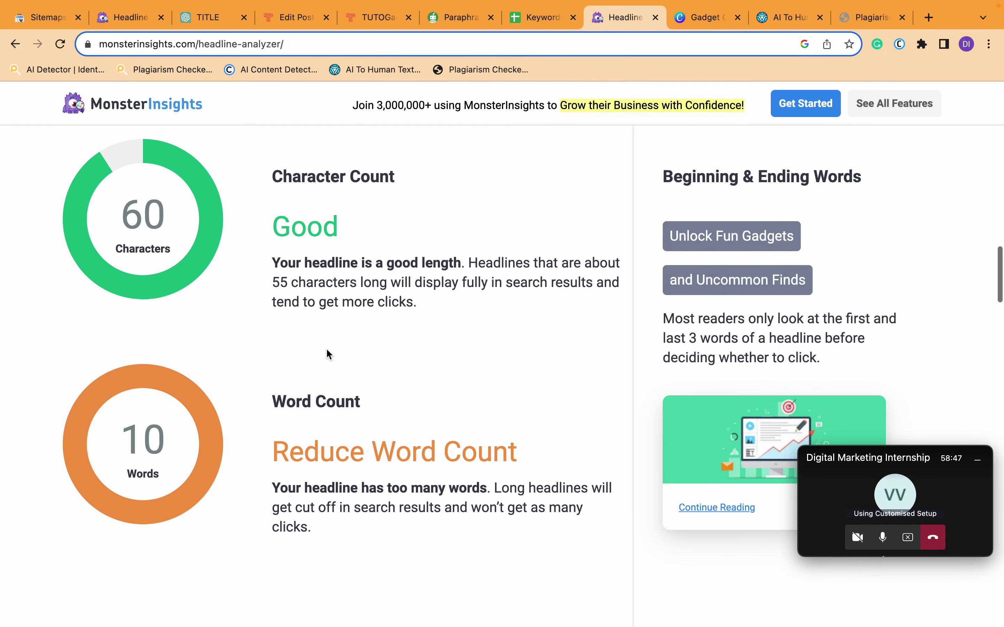
scroll(327, 351, up, 15)
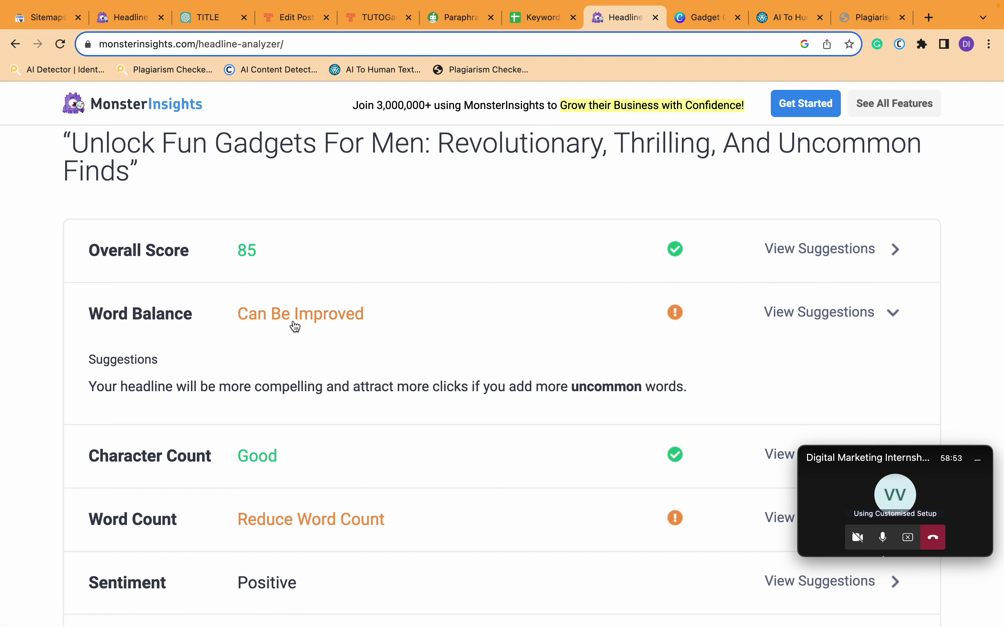
scroll(294, 328, down, 5)
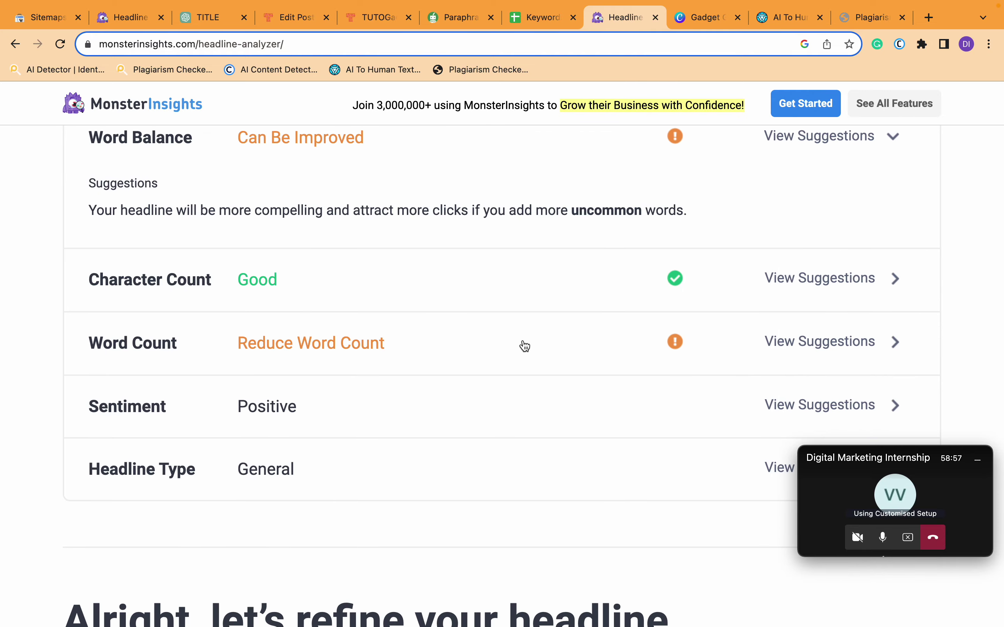
scroll(522, 345, up, 15)
scroll(525, 344, up, 5)
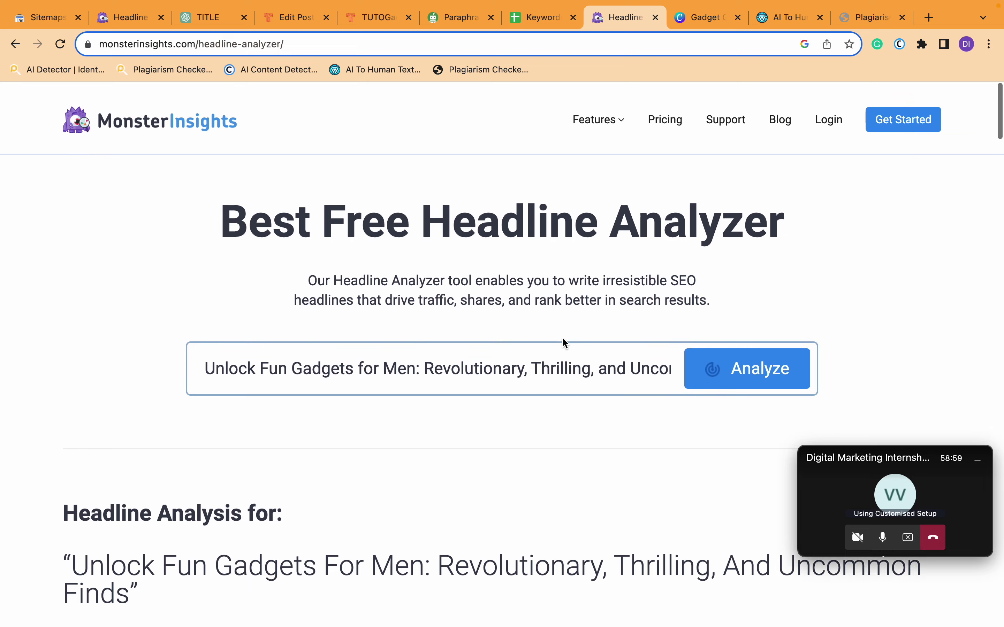
key(ctrl+Tab)
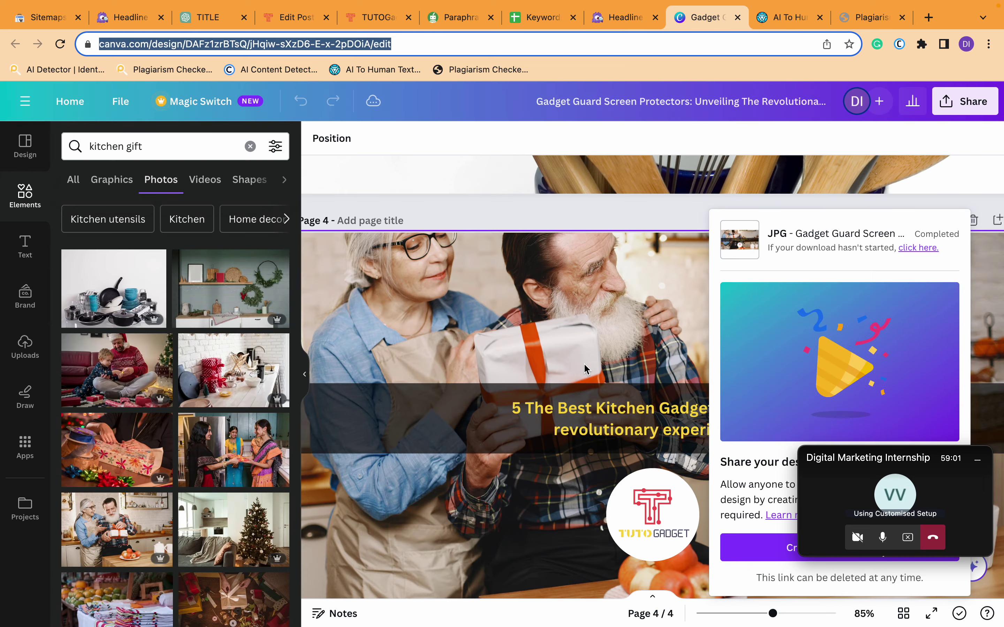
key(ctrl+Tab)
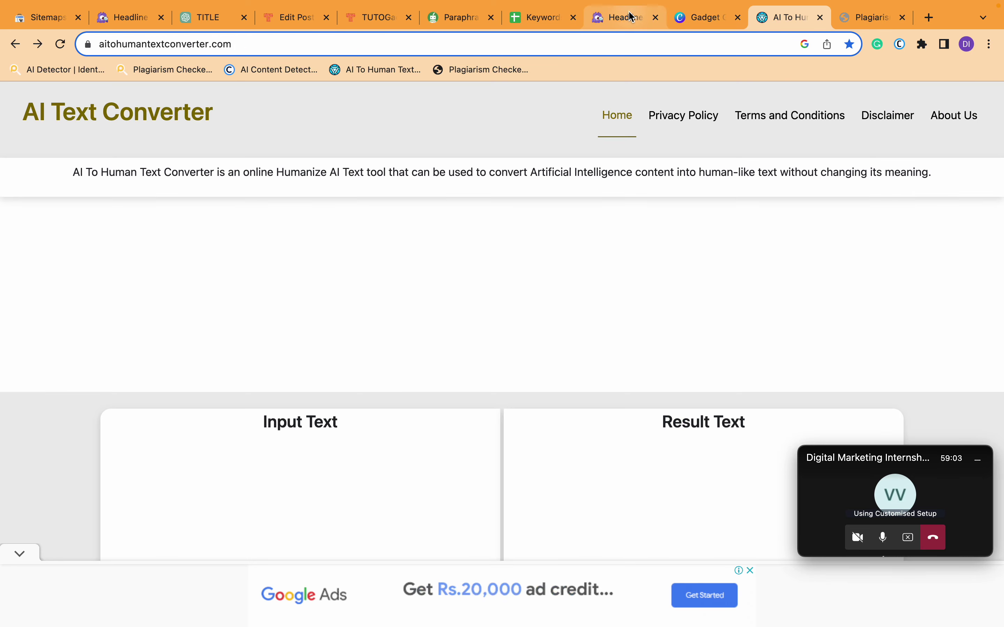
key(ctrl+shift+Tab)
key(ctrl+shift+Tab)
- Try the headline without "and" before "Uncommon Finds" and review its new analysis
double_click(611, 364)
key(BackSpace)
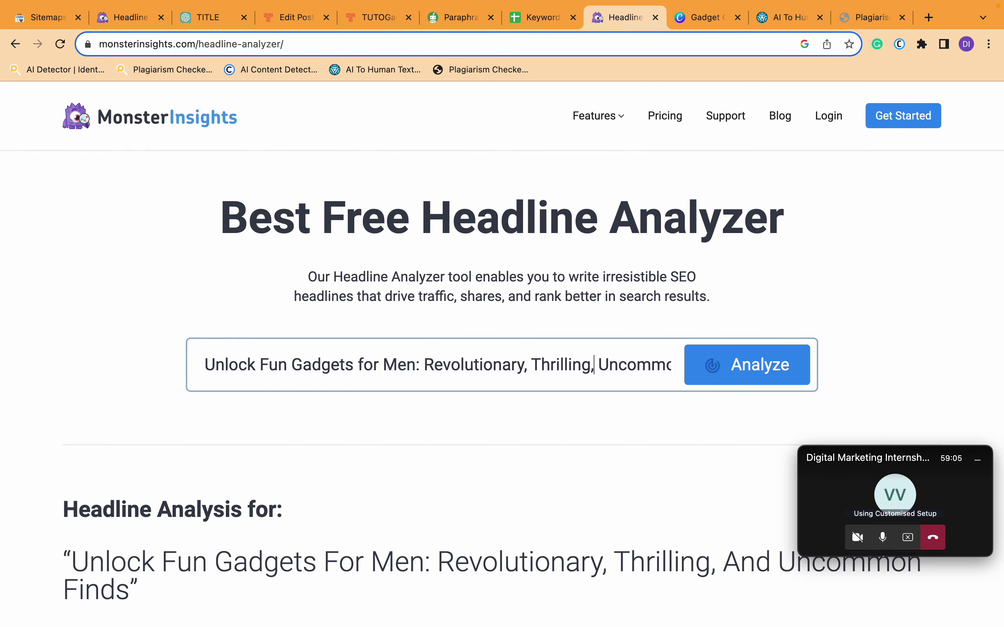
scroll(560, 410, down, 5)
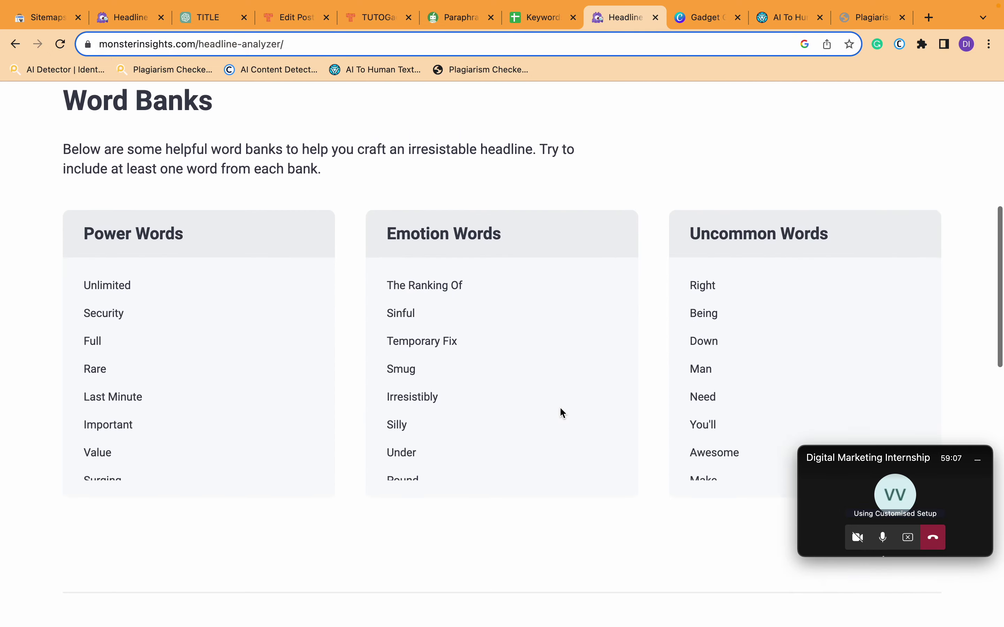
scroll(560, 413, up, 15)
scroll(560, 413, down, 1)
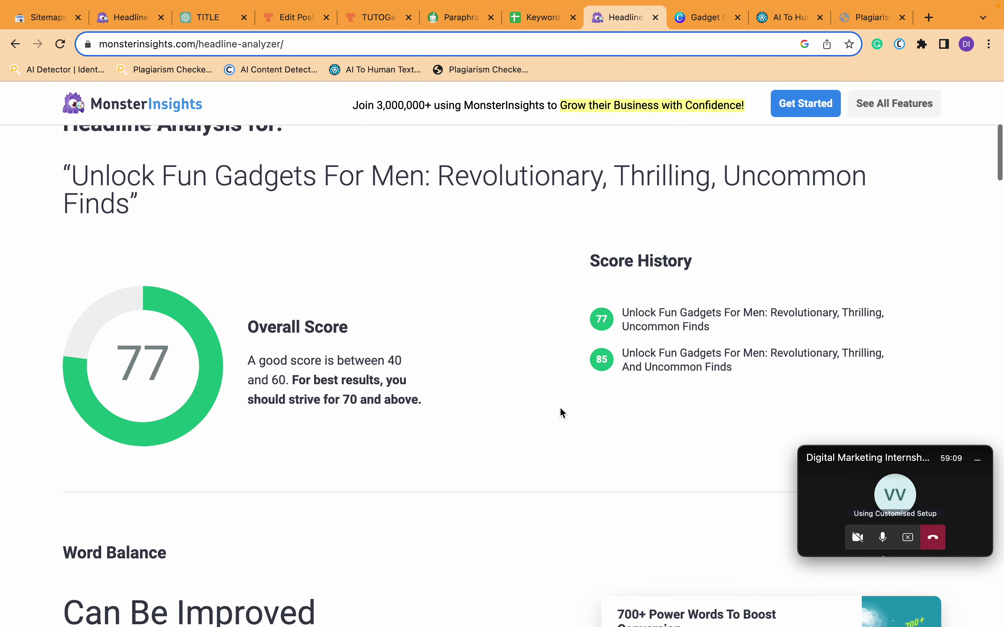
scroll(560, 413, down, 8)
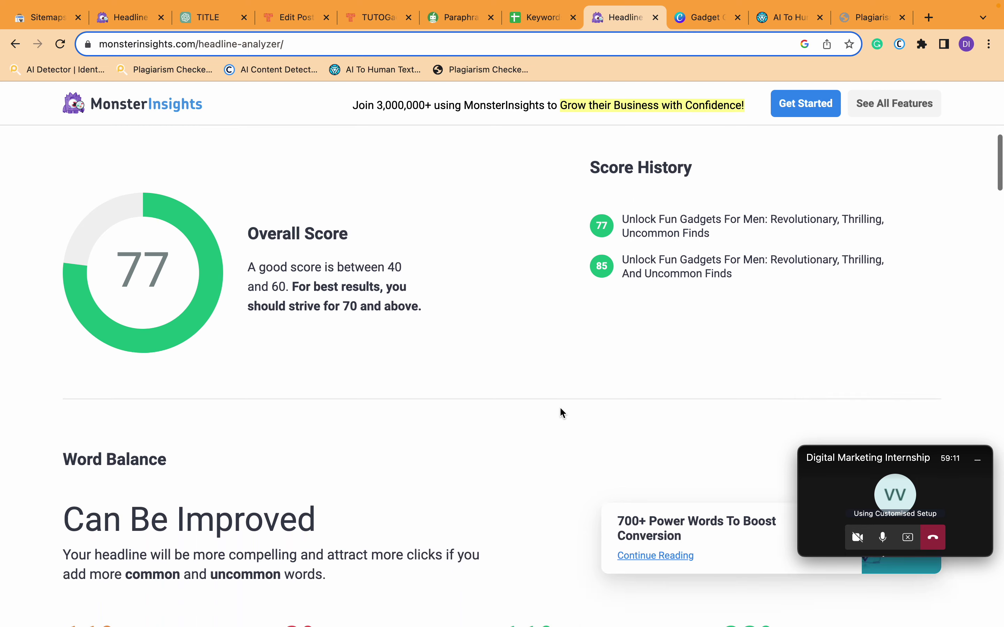
scroll(560, 409, up, 8)
scroll(560, 410, up, 6)
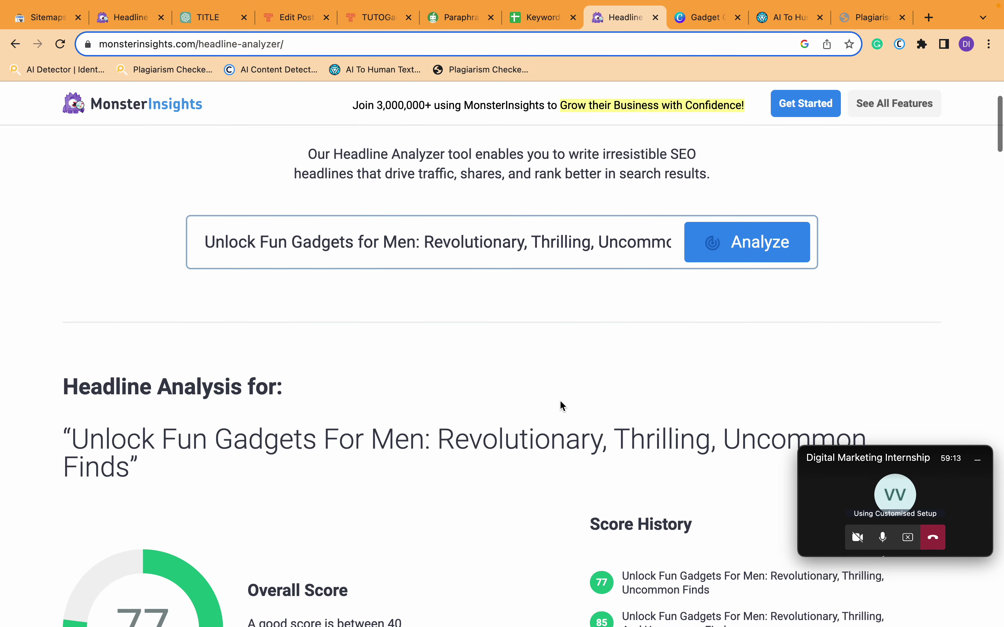
- Restore "and" before "Uncommon", remove "Finds" from the end of the headline, and analyze it again
click(597, 241)
text(and)
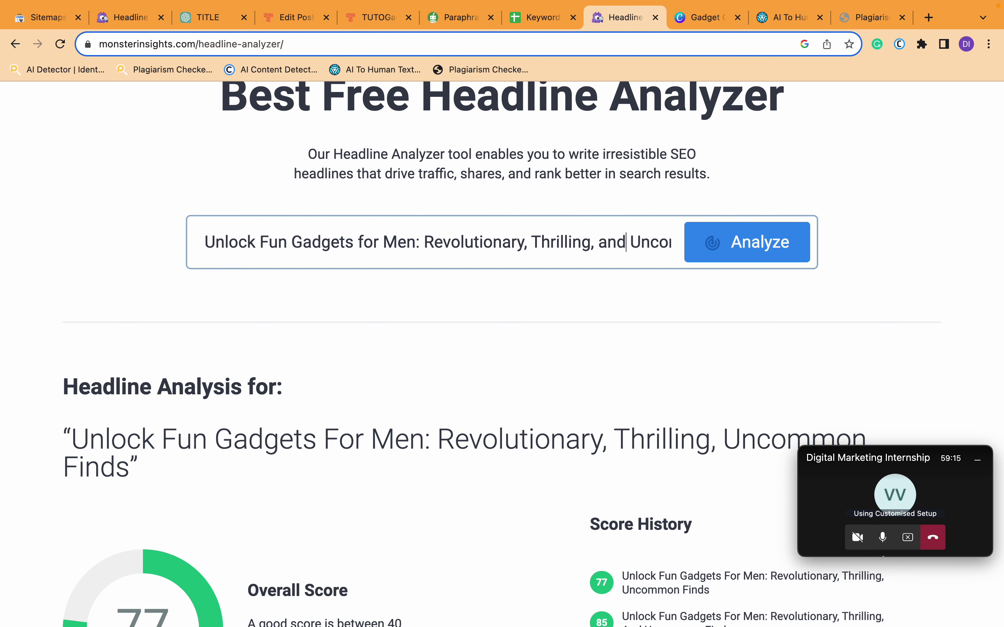
key(End)
double_click(639, 231)
key(BackSpace)
key(Return)
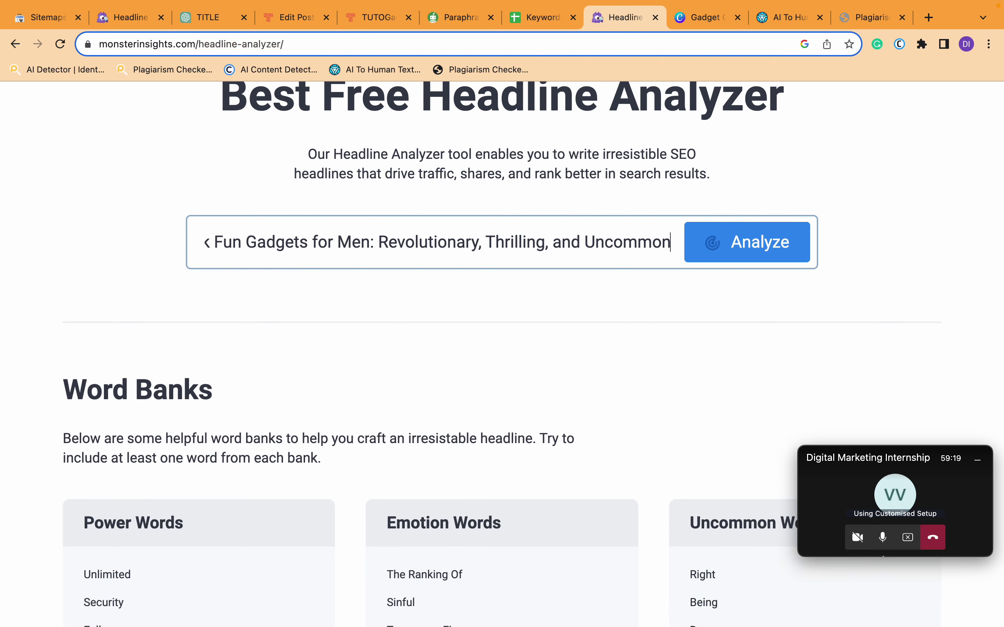
- Review the shortened headline's overall score, score history, sentiment, character count and summary
scroll(670, 292, down, 2)
scroll(670, 292, down, 5)
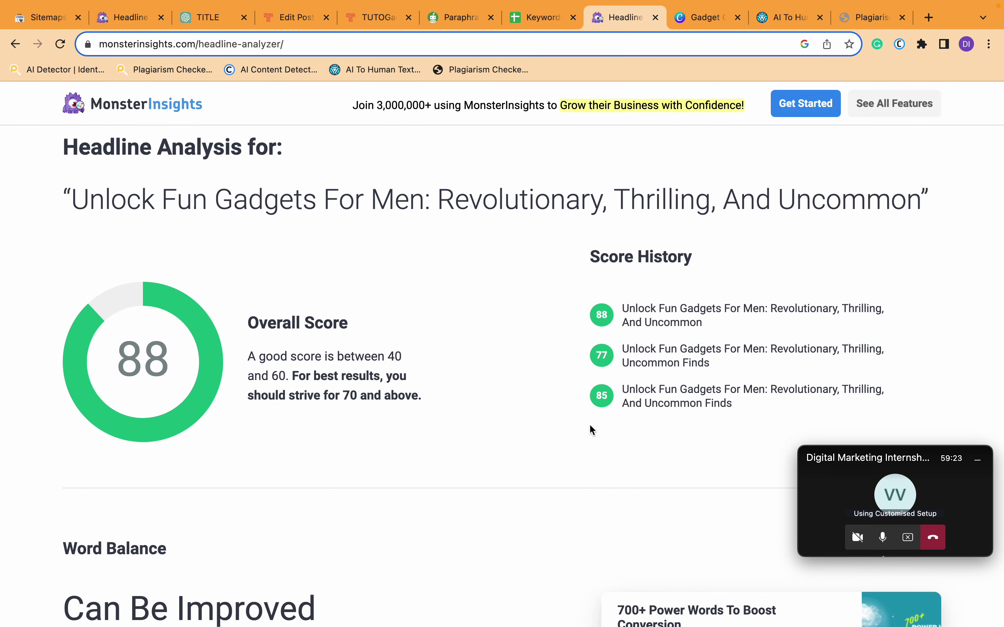
scroll(562, 435, down, 10)
scroll(562, 435, down, 15)
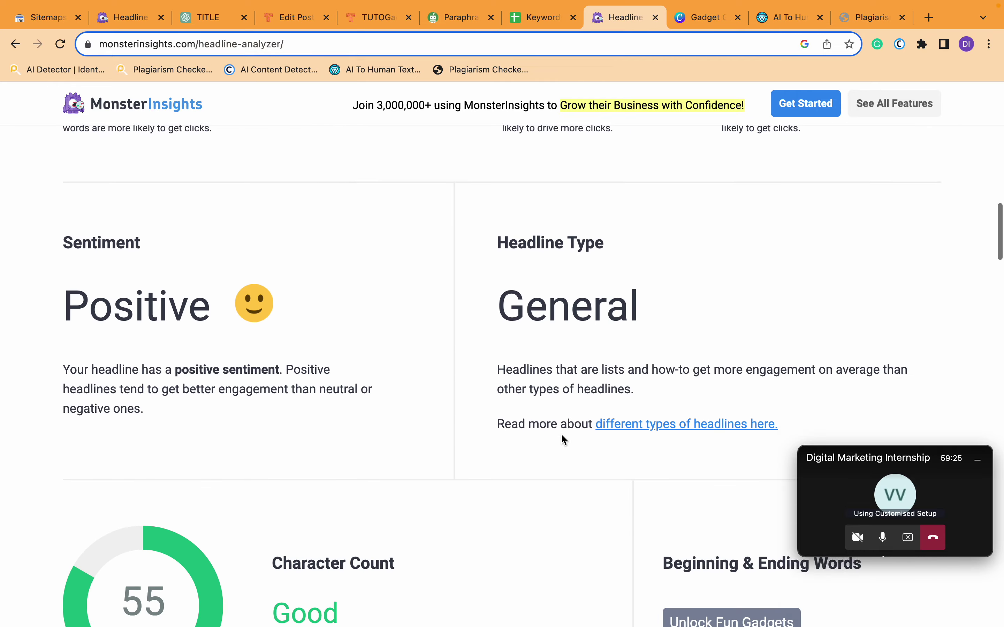
scroll(562, 439, down, 20)
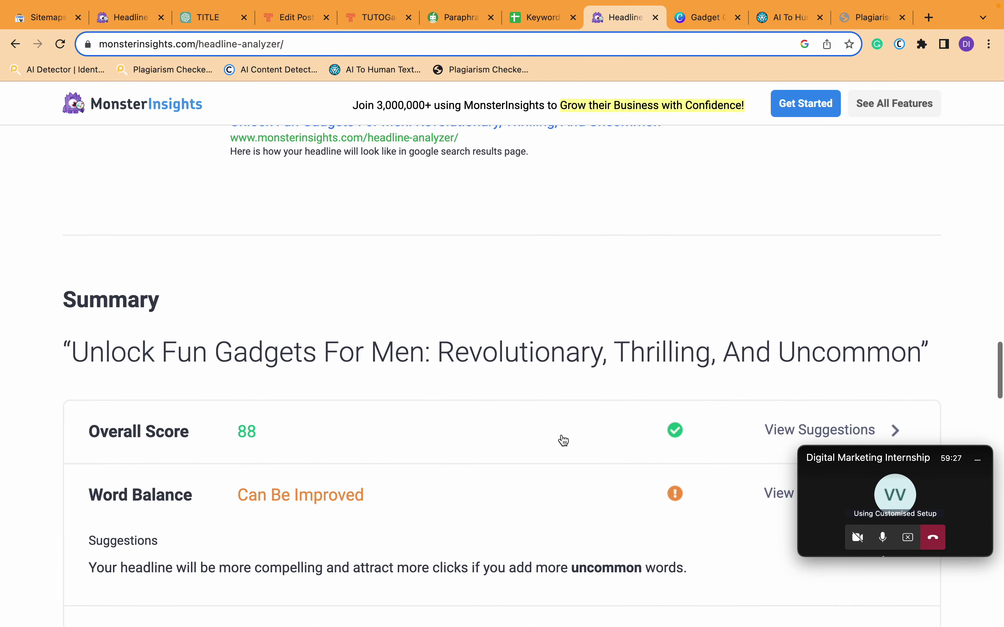
scroll(562, 439, up, 20)
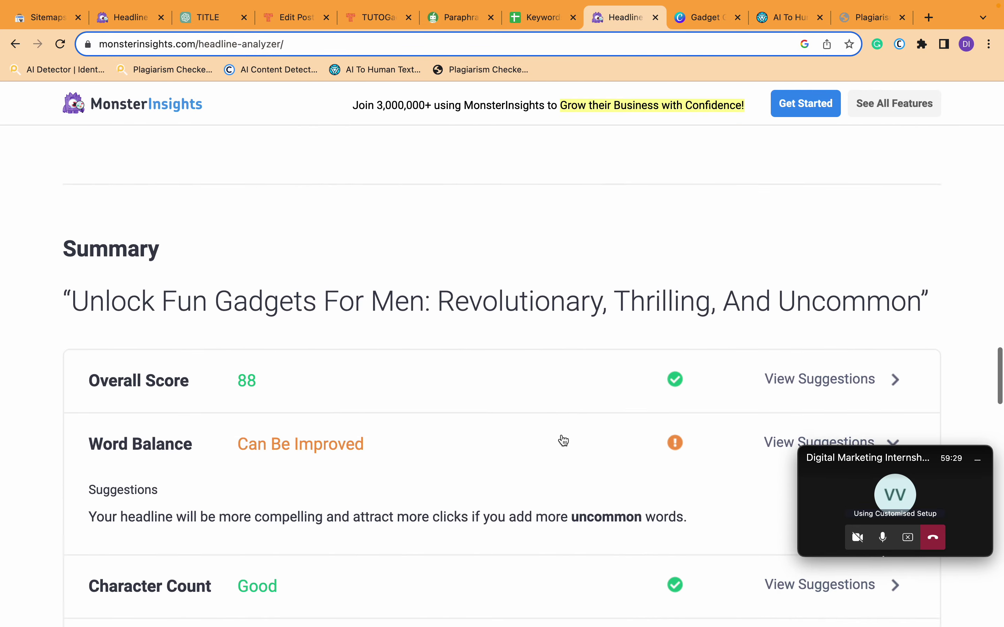
scroll(509, 278, up, 10)
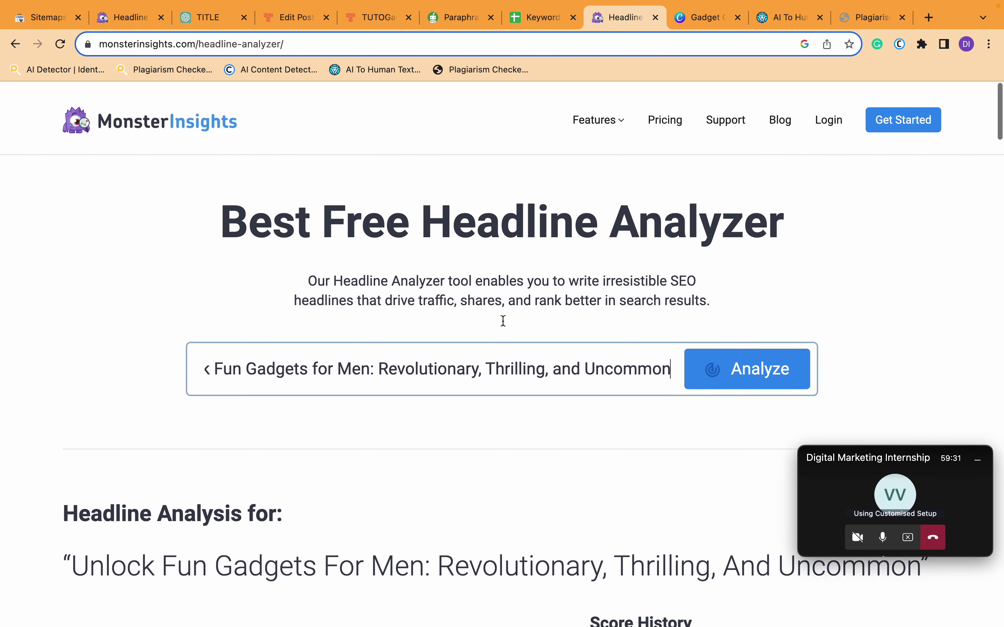
- Copy the headline "Unlock Fun Gadgets for Men: Revolutionary, Thrilling, and Uncommon" into the title of the WordPress draft post
triple_click(489, 367)
key(super+c)
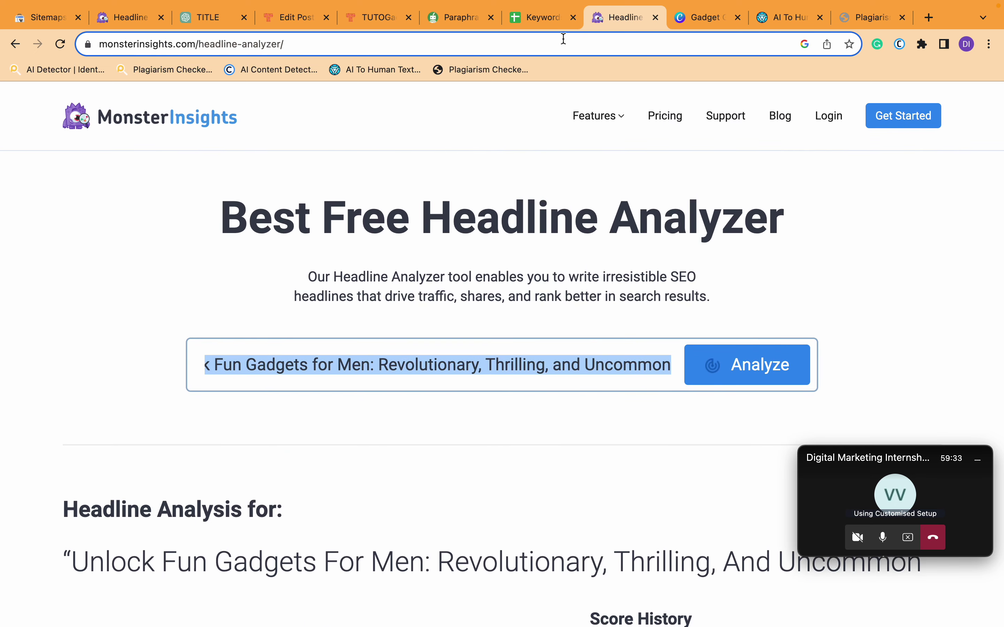
click(438, 17)
click(362, 16)
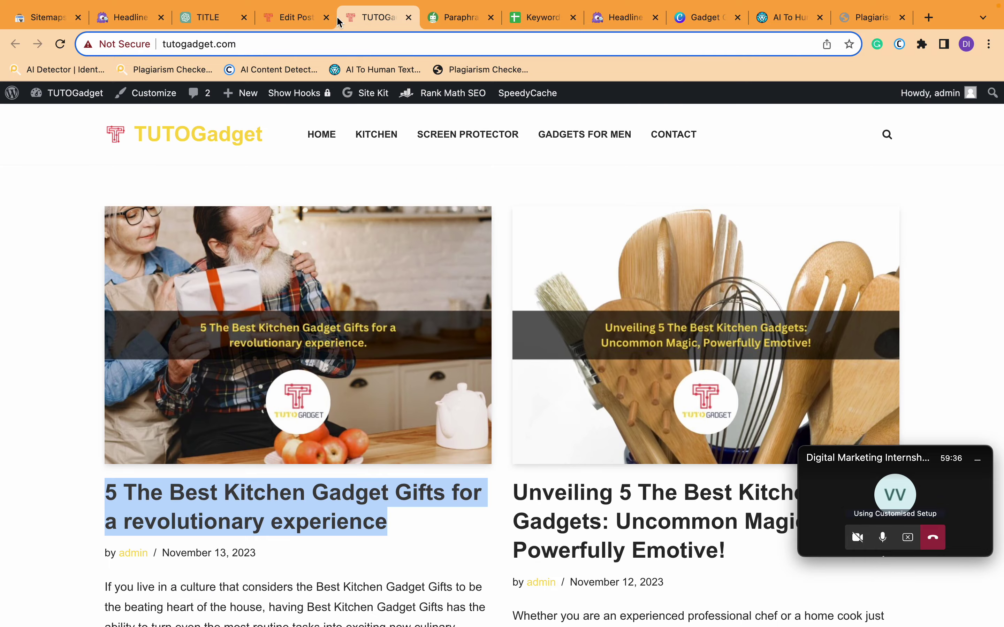
click(293, 19)
scroll(313, 251, up, 10)
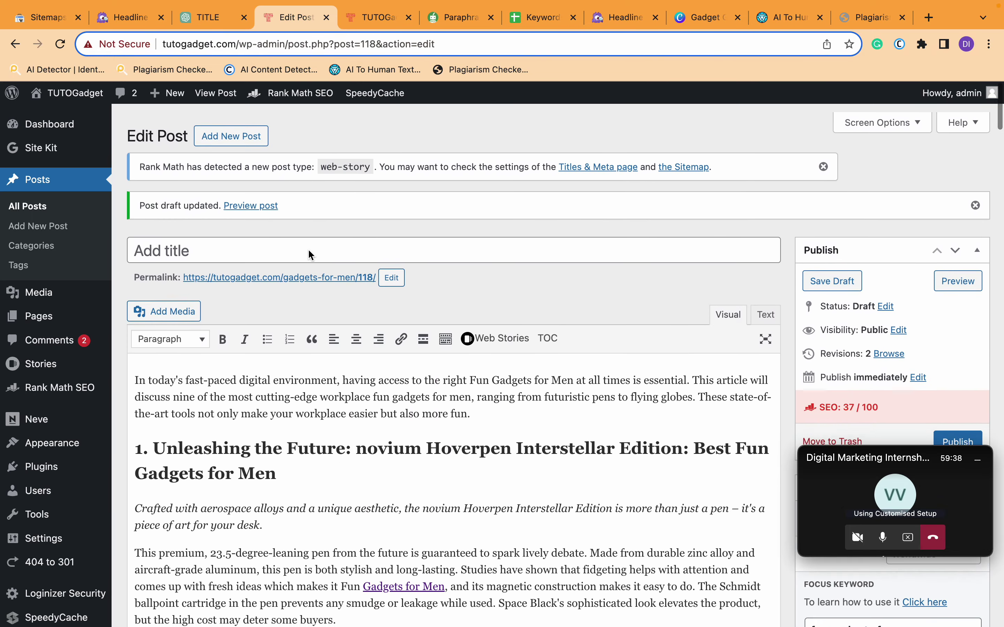
click(252, 244)
key(super+v)
- Highlight the keyword "Fun Gadgets for Men" within the post title
click(551, 311)
double_click(151, 243)
drag(150, 243, 307, 240)
double_click(188, 240)
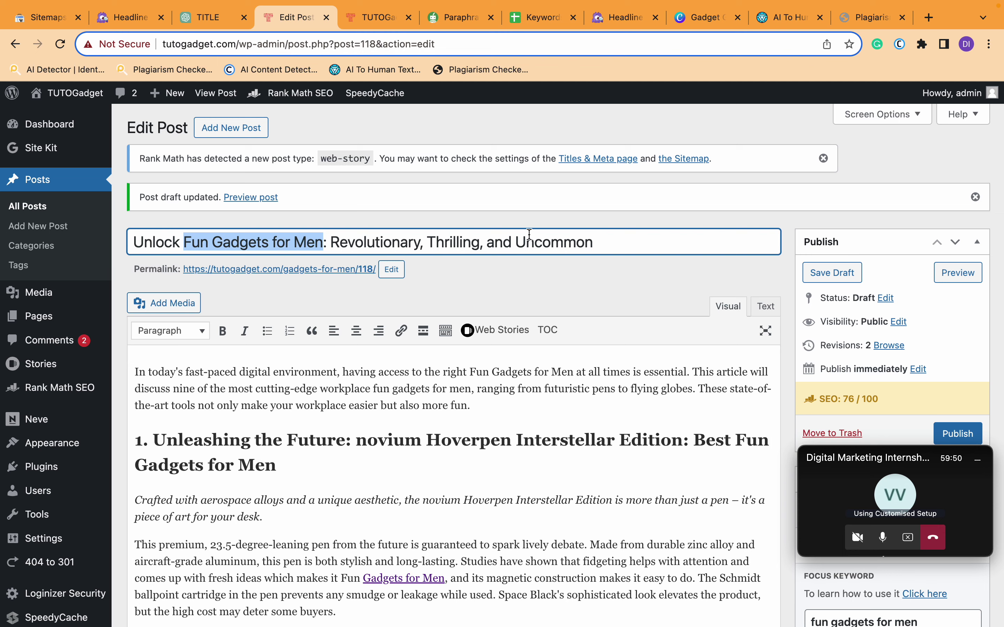
- Review the earlier prompt text in the ChatGPT TITLE conversation and return to the WordPress post editor
click(222, 29)
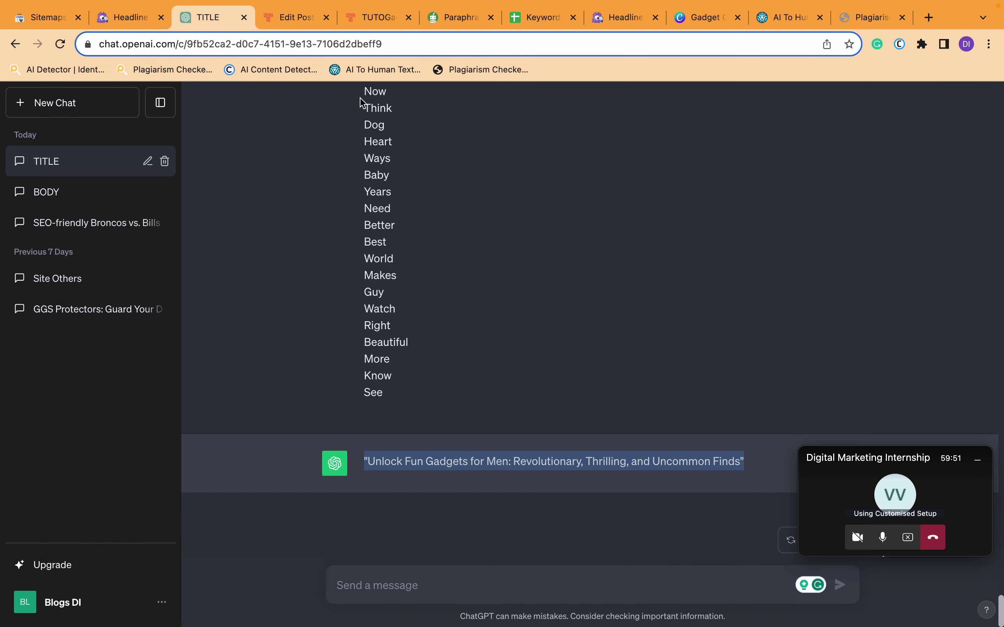
scroll(382, 249, up, 20)
scroll(381, 251, up, 5)
drag(501, 268, 615, 274)
click(615, 274)
drag(554, 270, 579, 267)
click(521, 270)
click(299, 19)
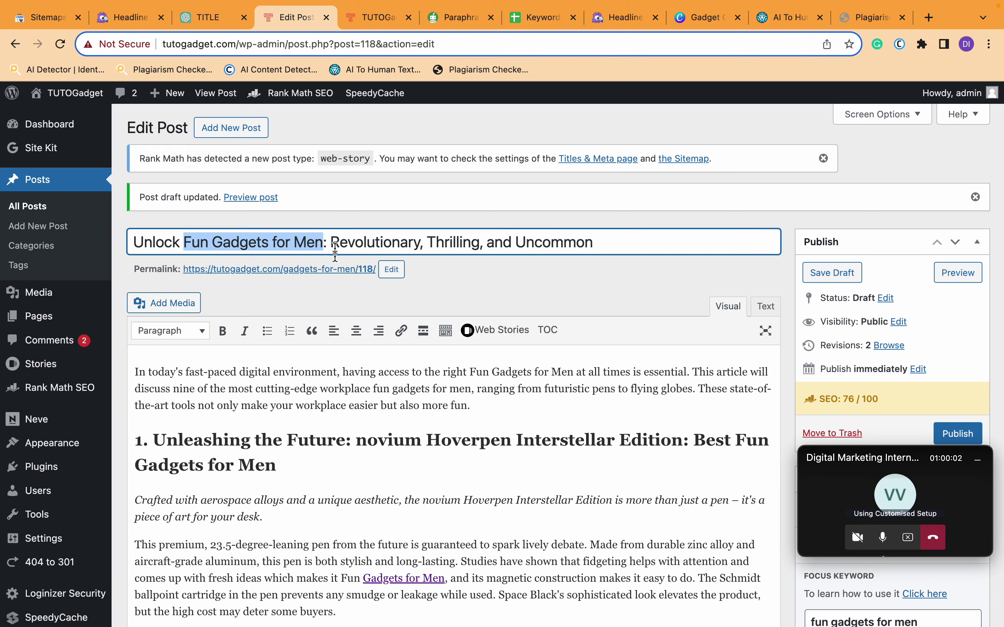
- Check the keyword sheet and the headline analyzer link on the presentation's Tools slide, and return to the analyzer page
click(582, 20)
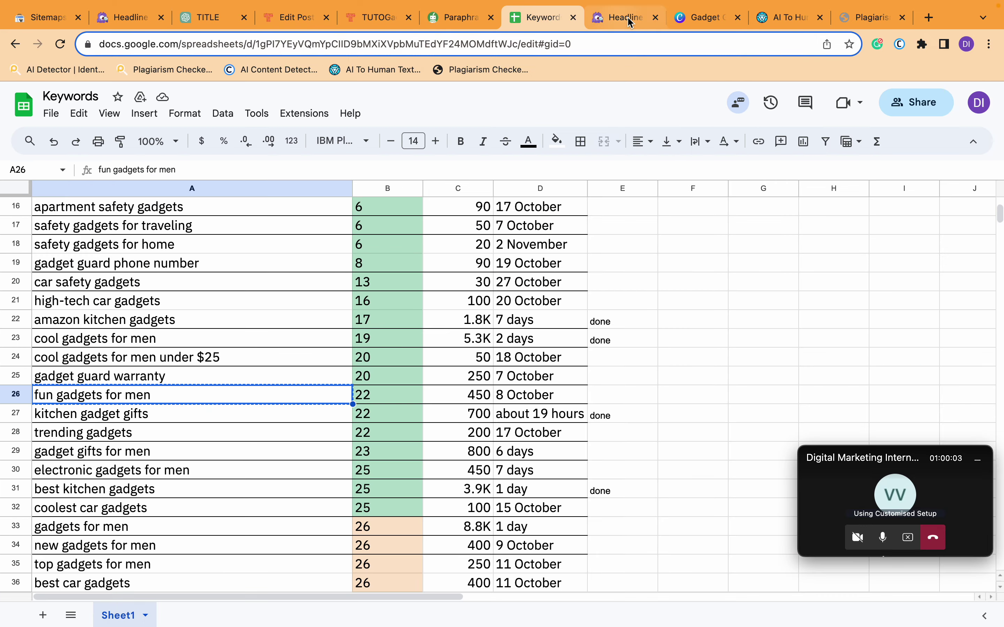
click(624, 19)
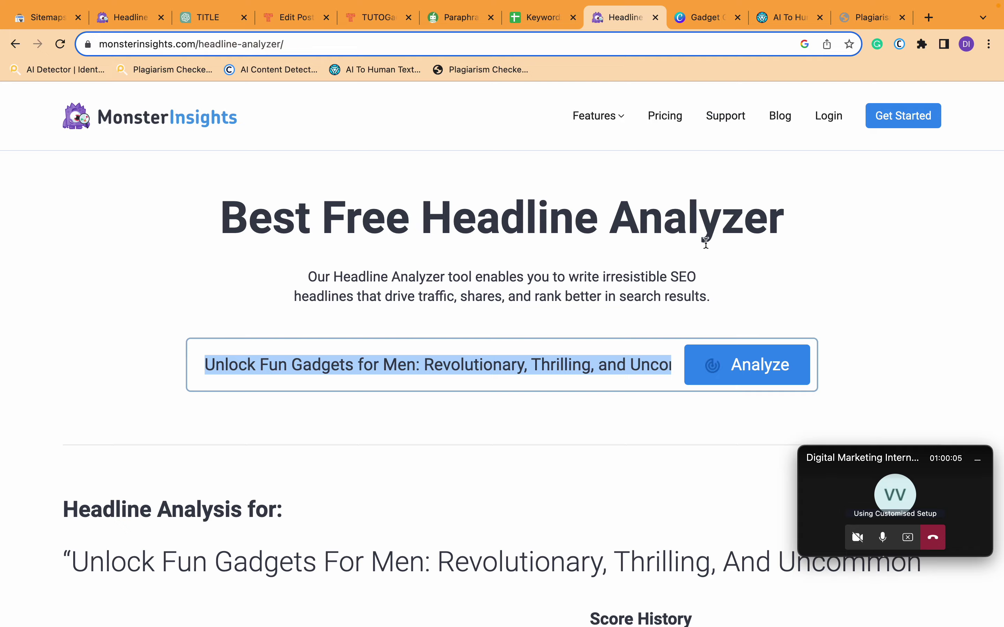
key(ctrl+Right)
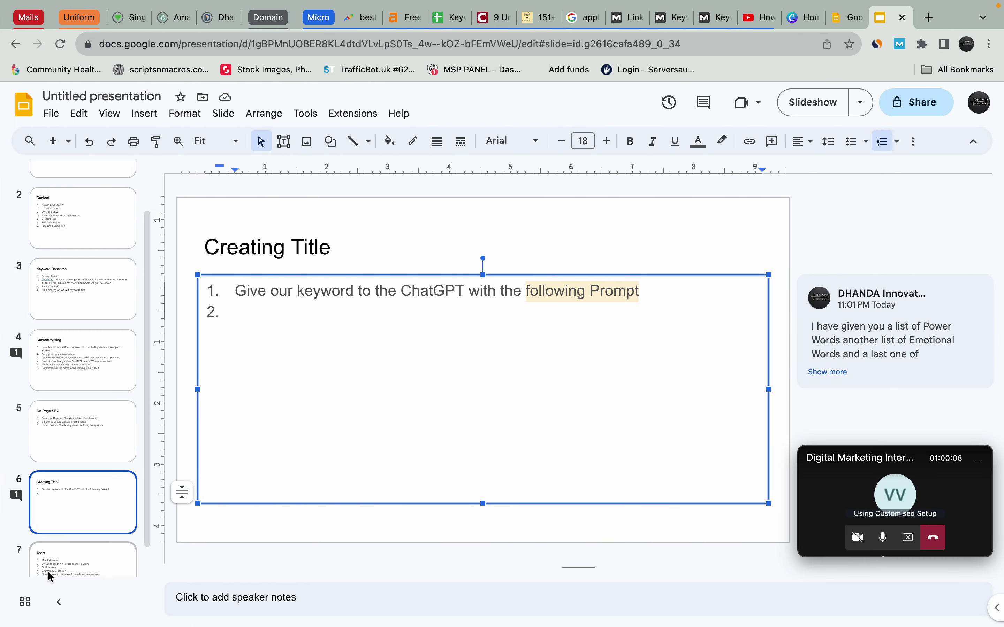
click(66, 567)
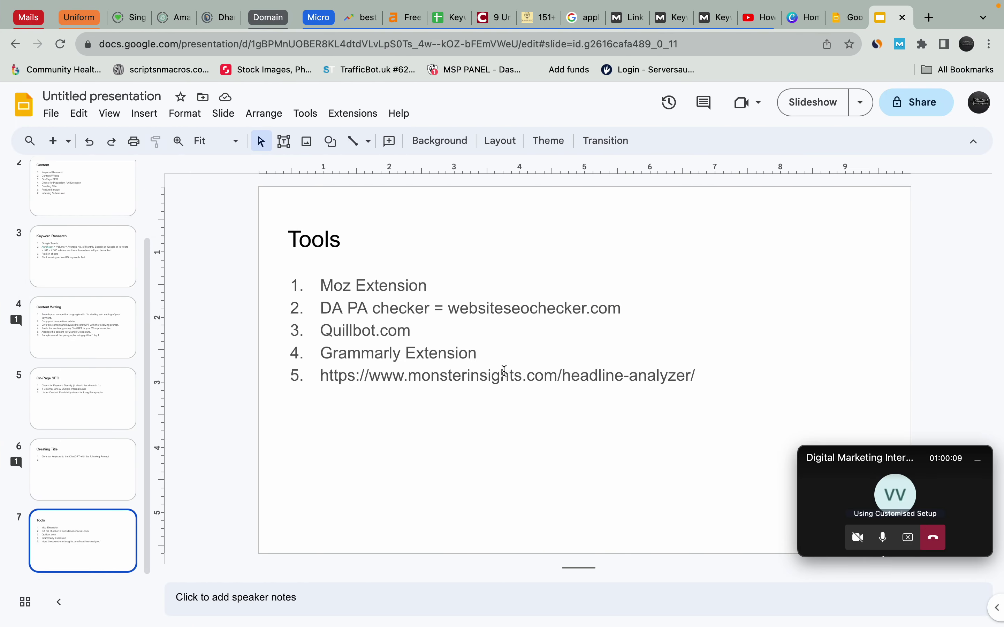
key(ctrl+Left)
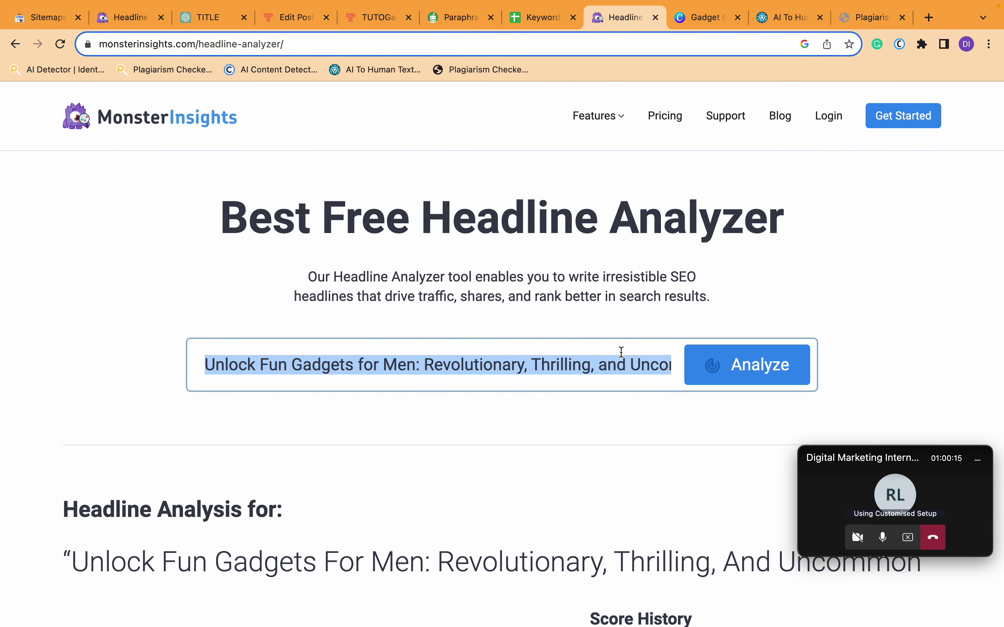
- Review the Creating Title slide and its ChatGPT prompt comment in the presentation, and return to the headline analyzer page
click(598, 369)
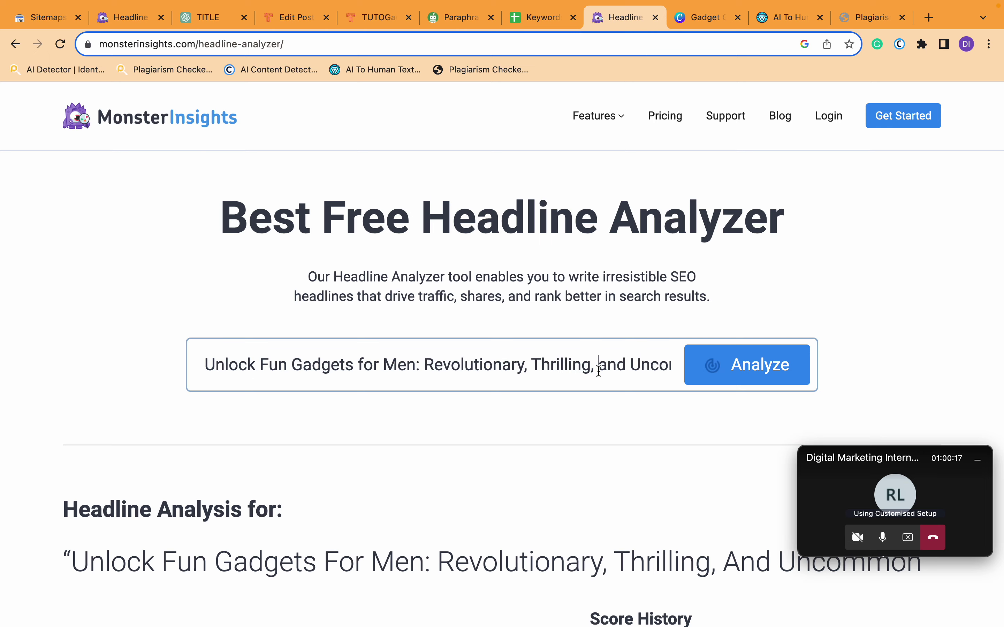
key(ctrl+Right)
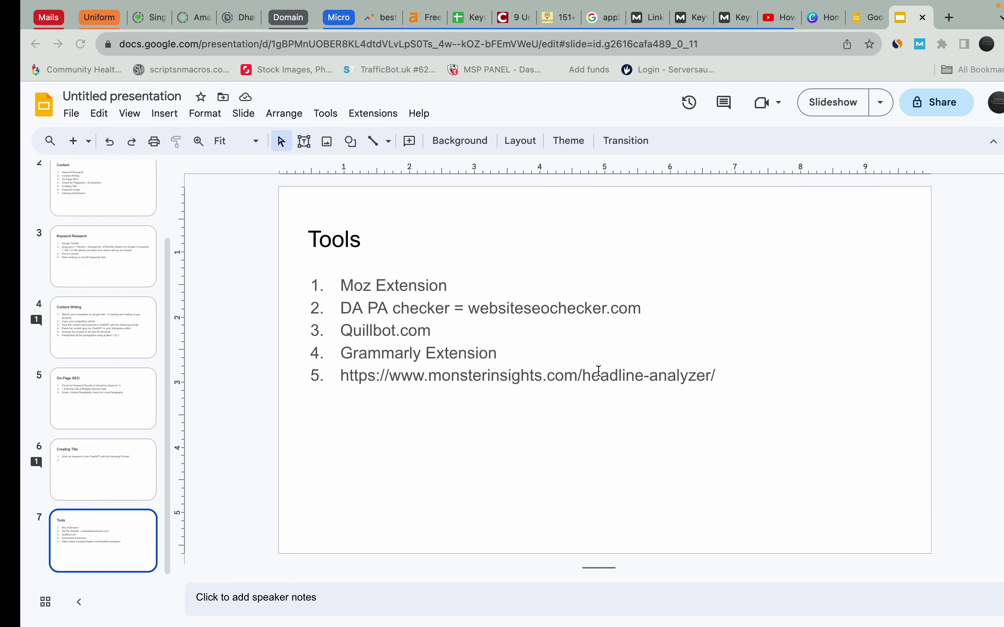
click(107, 375)
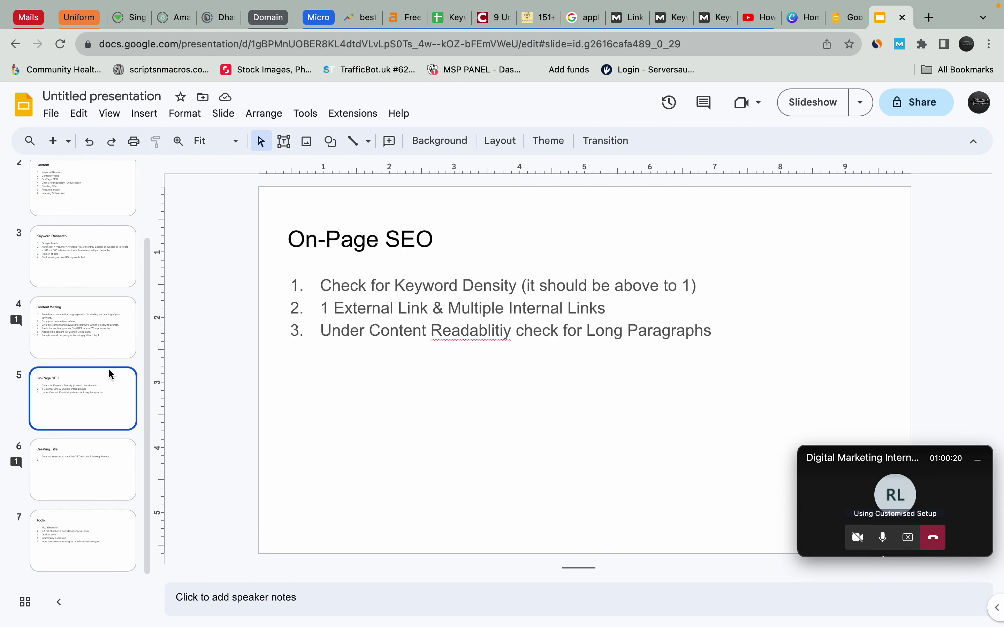
click(59, 482)
click(572, 281)
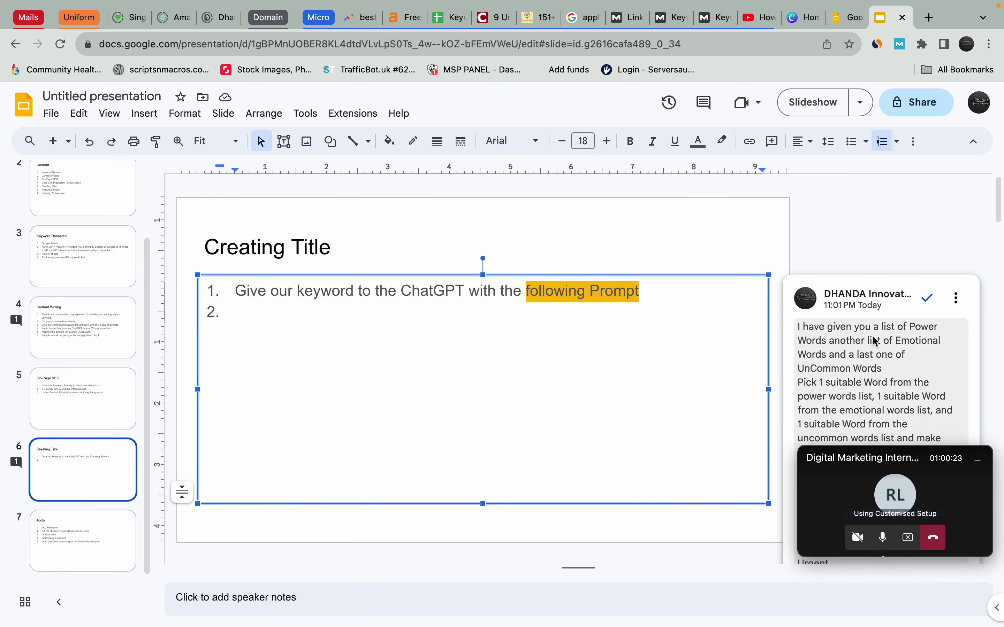
scroll(809, 354, down, 10)
scroll(868, 351, up, 15)
click(104, 477)
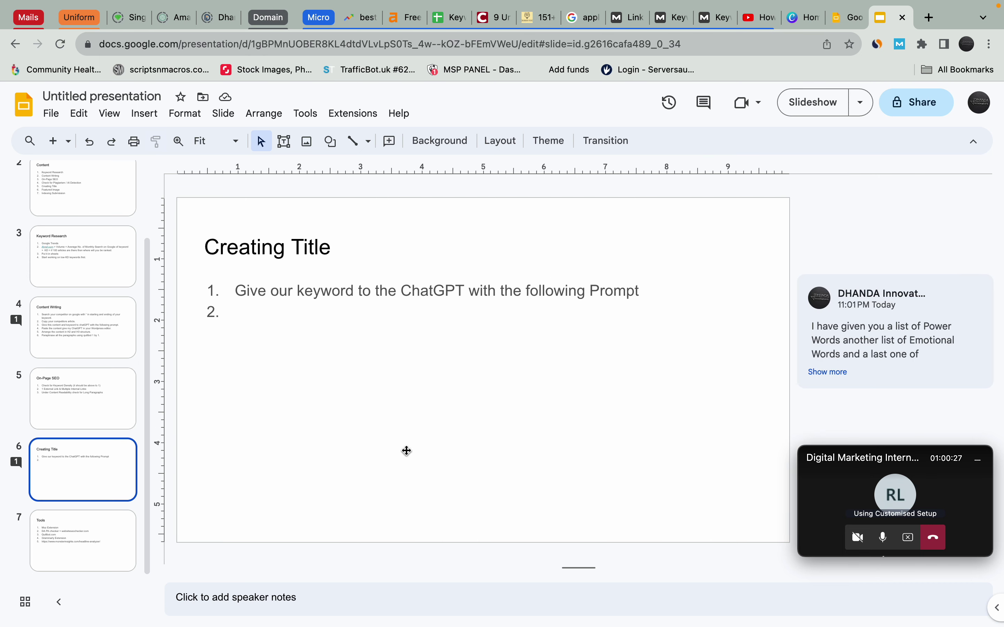
click(678, 300)
click(283, 309)
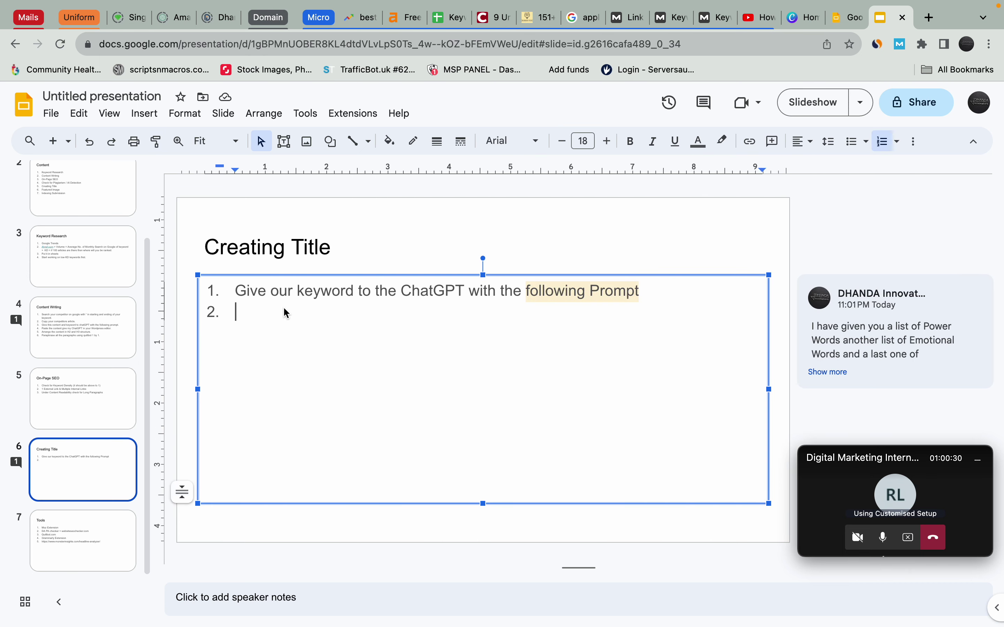
key(ctrl+Left)
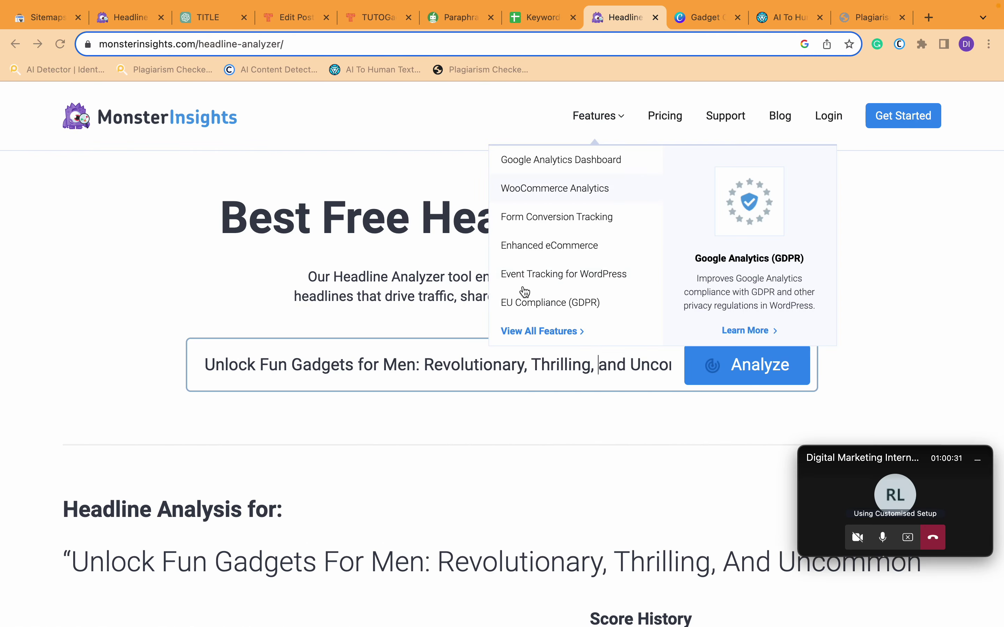
- Check the headline's overall score and the ChatGPT title prompt, and highlight the SEO score in the WordPress post editor
scroll(642, 429, down, 8)
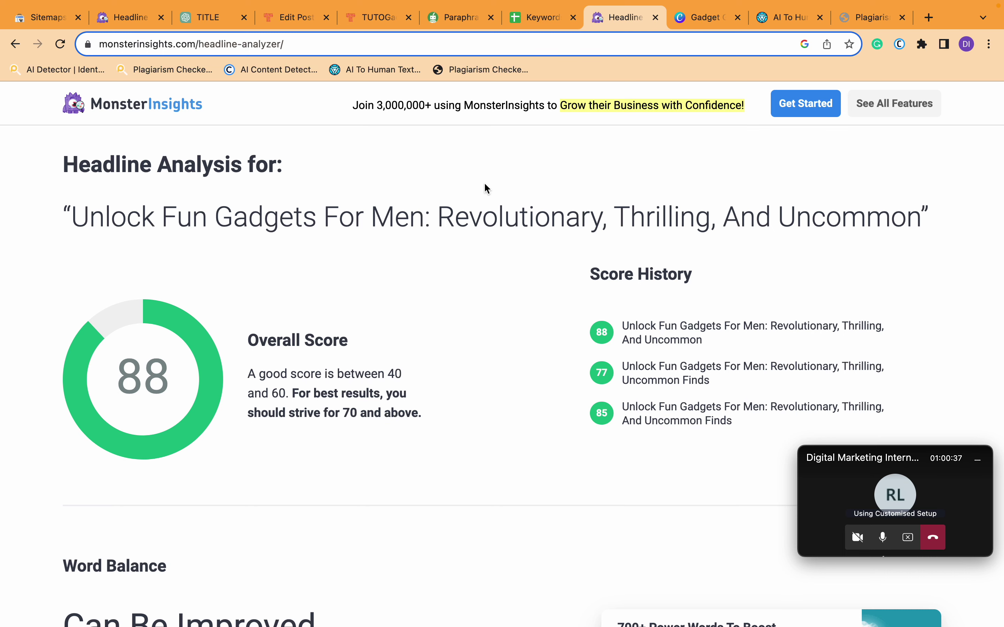
click(222, 17)
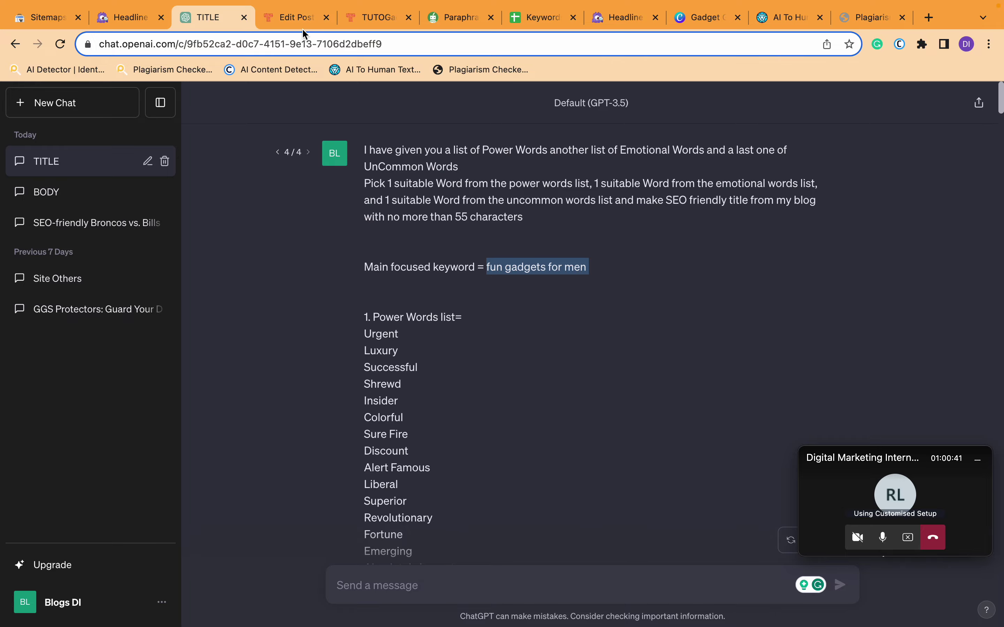
click(303, 17)
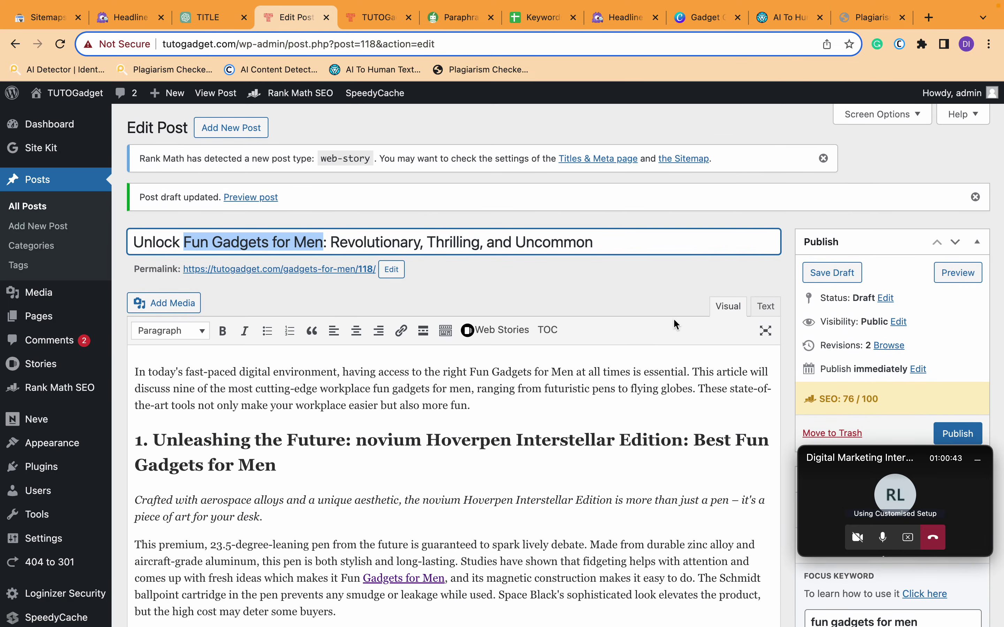
scroll(847, 383, up, 5)
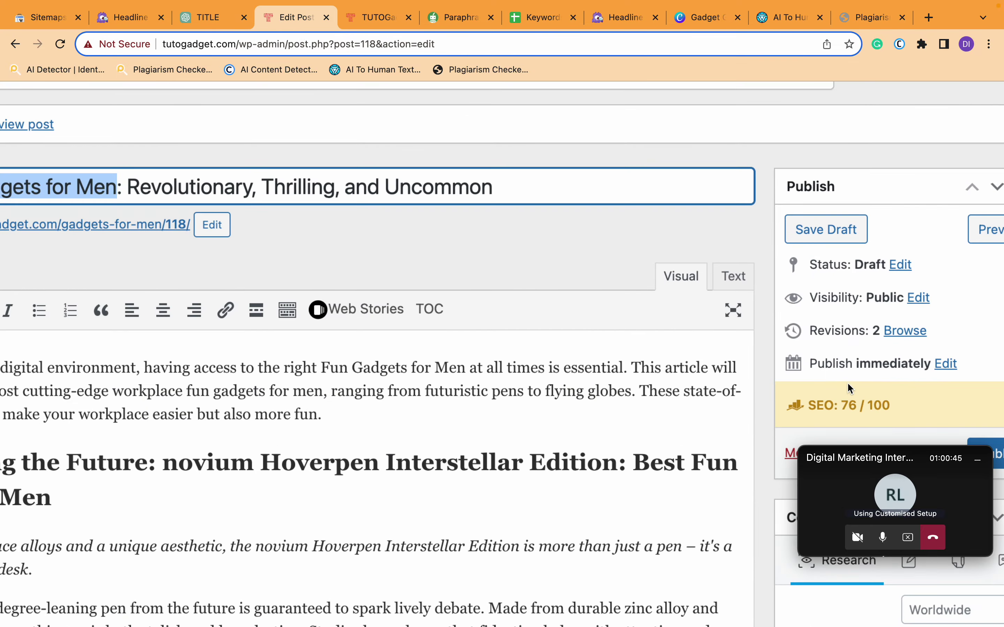
drag(837, 405, 875, 407)
scroll(875, 407, down, 5)
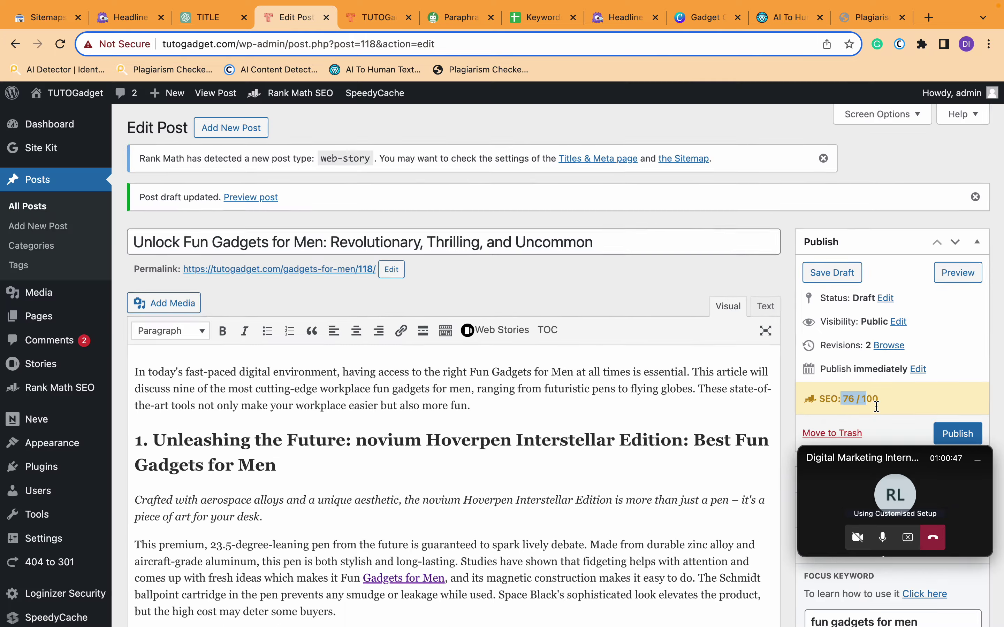
- Save the WordPress draft with the new post title and look over the post's content and settings
scroll(785, 423, down, 20)
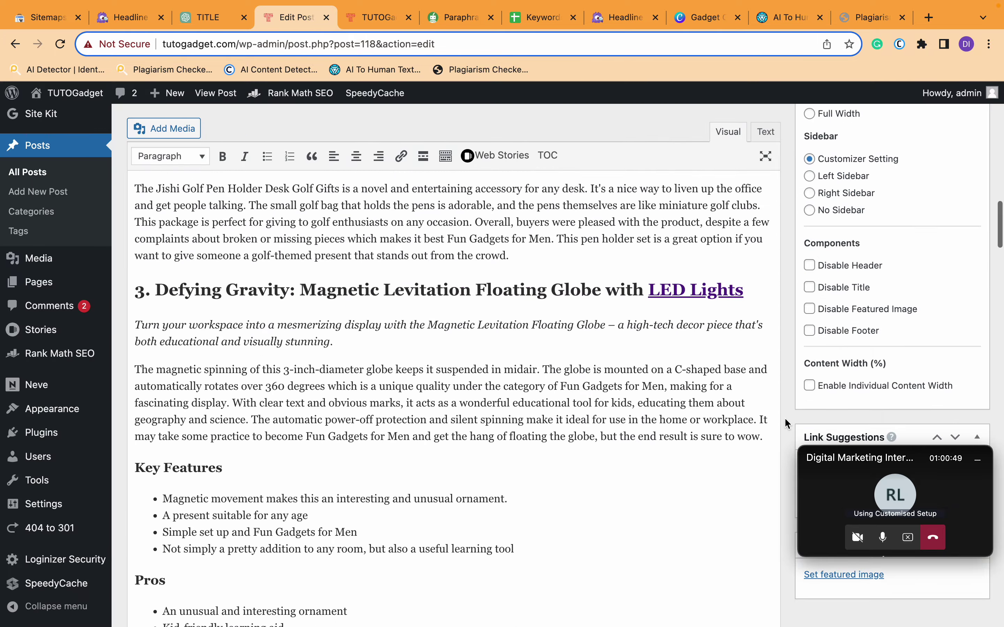
scroll(787, 423, up, 20)
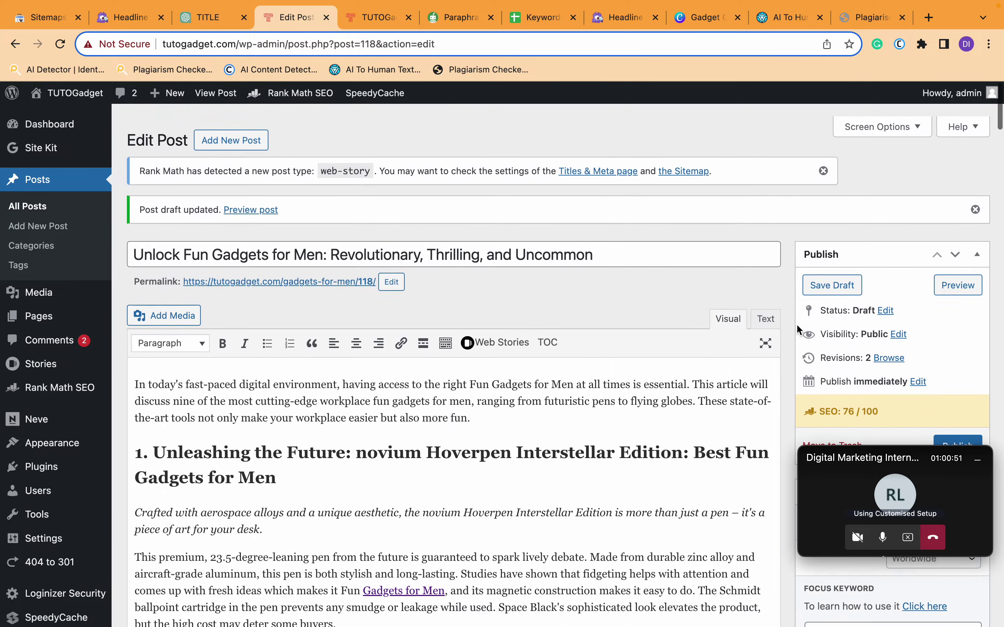
click(825, 274)
scroll(785, 382, down, 15)
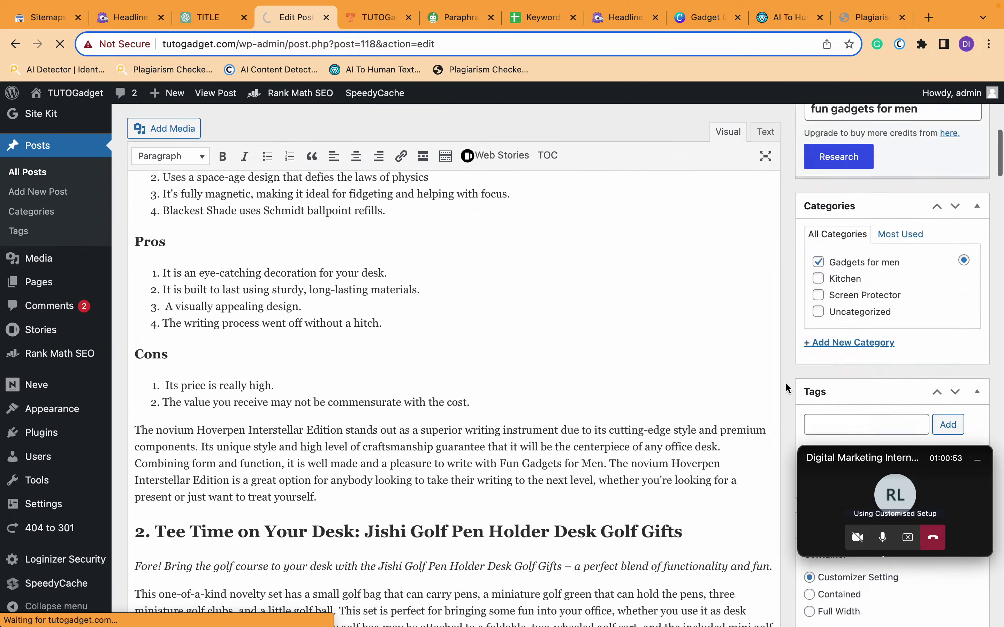
scroll(788, 388, up, 5)
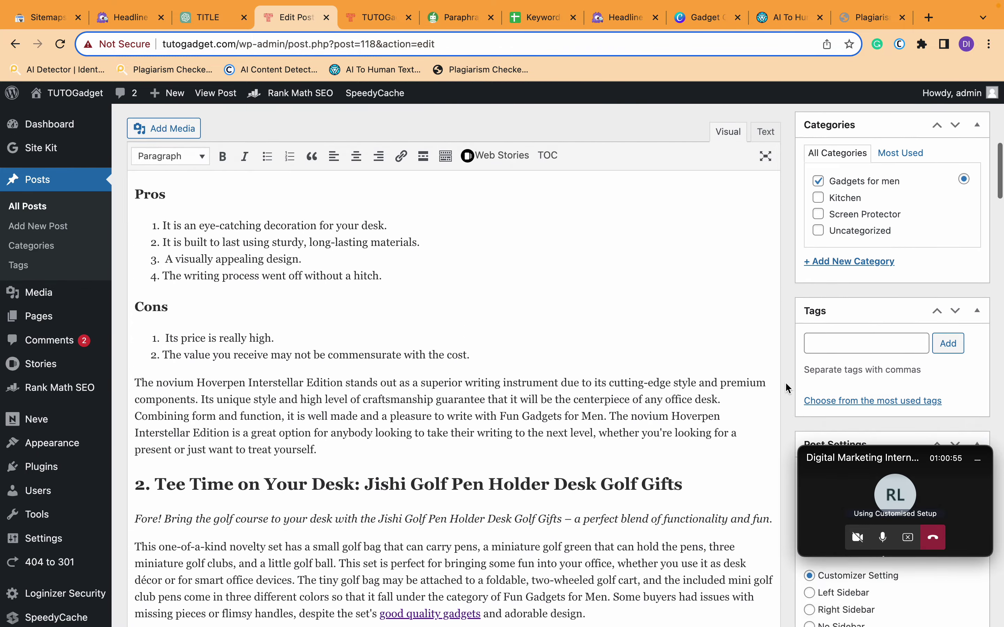
- Examine the headline analyzer report, collapse the Word Balance suggestions and look through the word banks
click(605, 19)
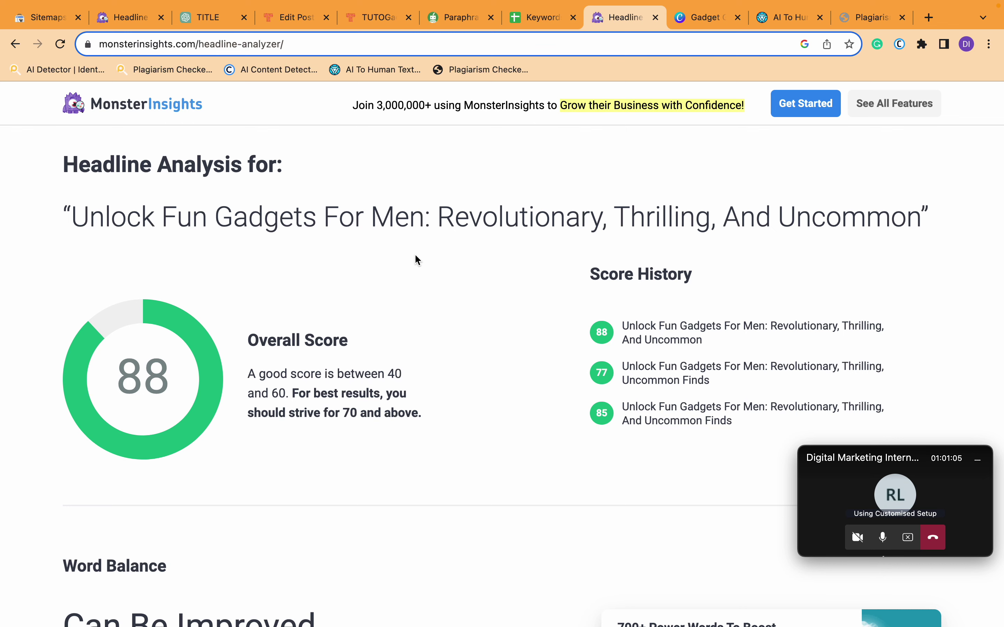
scroll(415, 255, down, 15)
scroll(416, 255, down, 15)
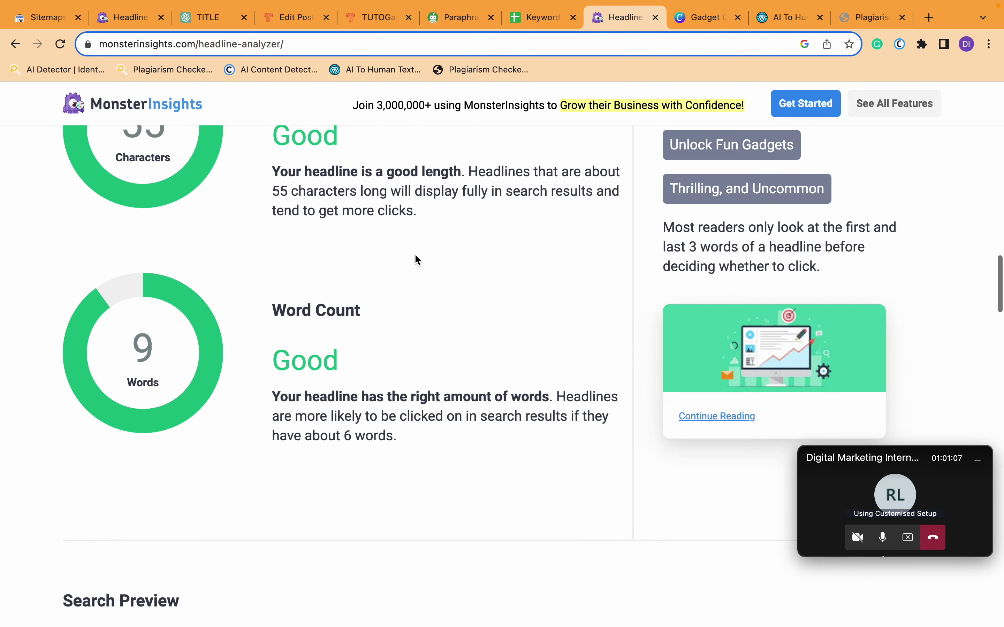
scroll(414, 259, down, 2)
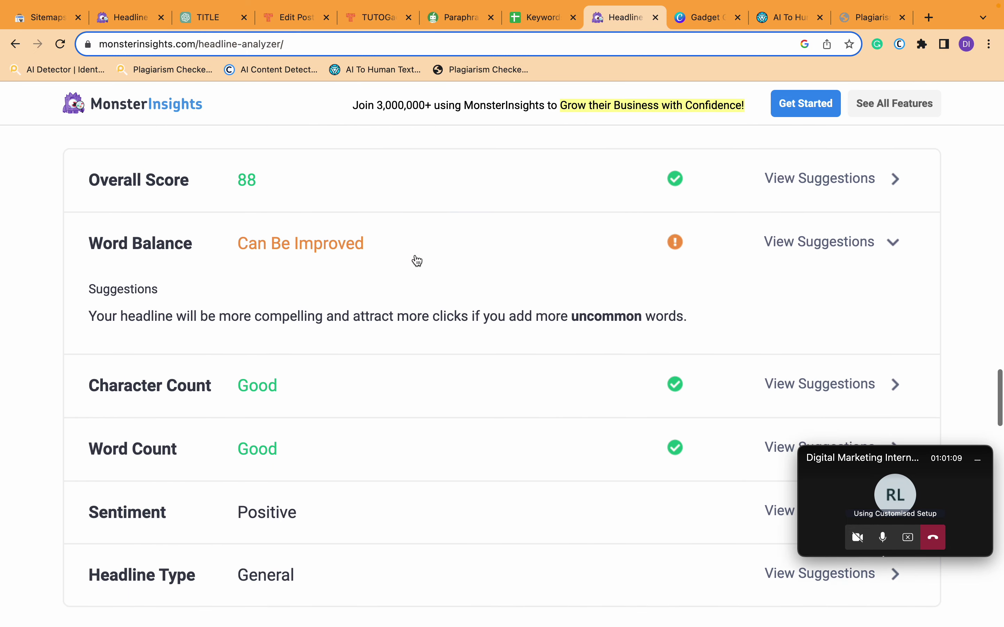
click(415, 256)
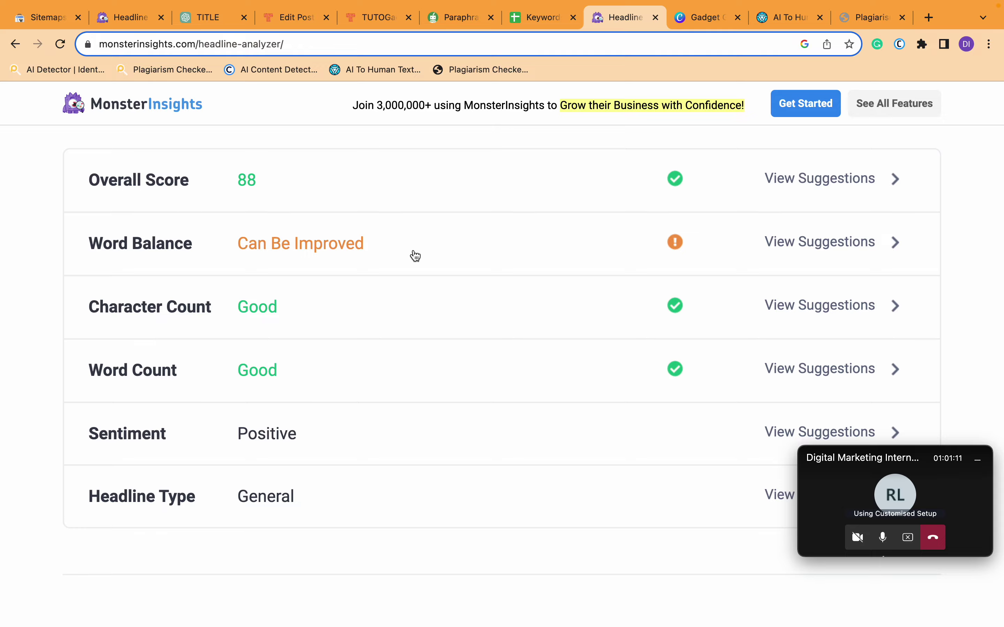
scroll(414, 256, down, 15)
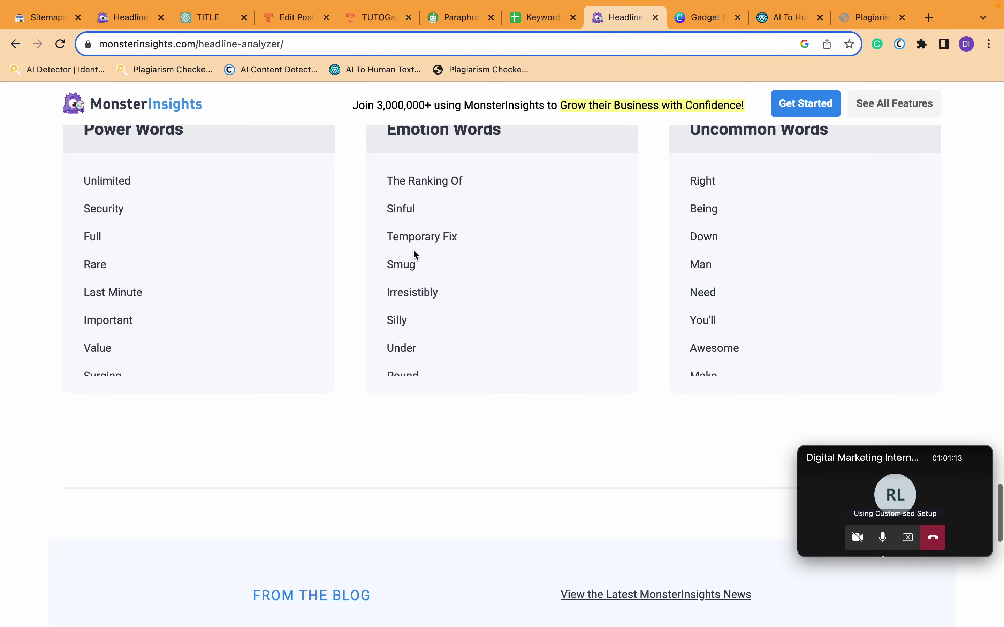
scroll(415, 256, up, 14)
scroll(415, 256, down, 6)
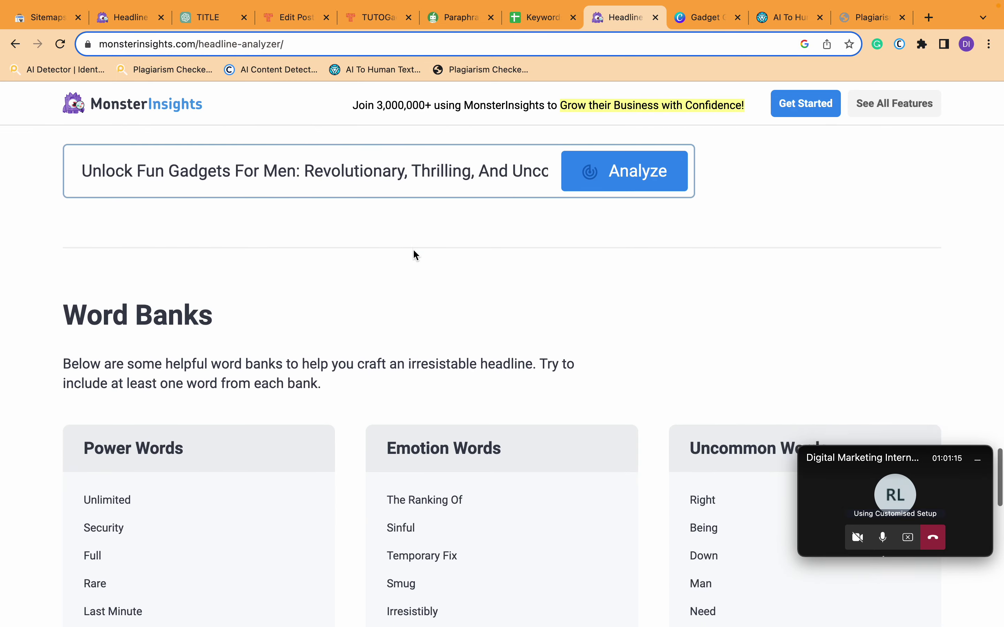
scroll(415, 254, up, 20)
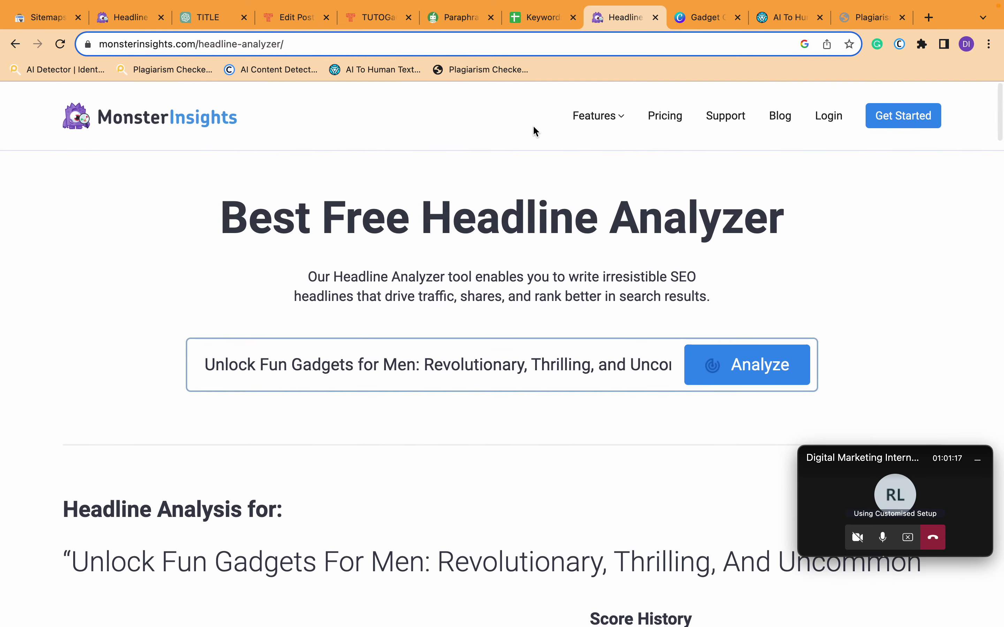
- Expand the Additional checks in the WordPress post's Rank Math SEO section and highlight the image alt text and URL length errors
click(525, 19)
click(448, 22)
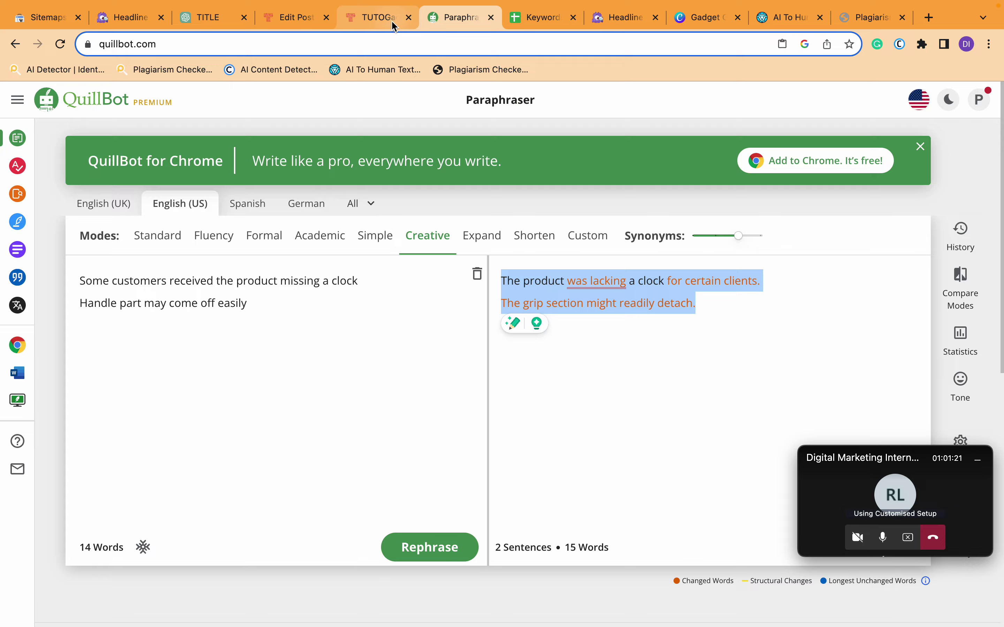
click(270, 22)
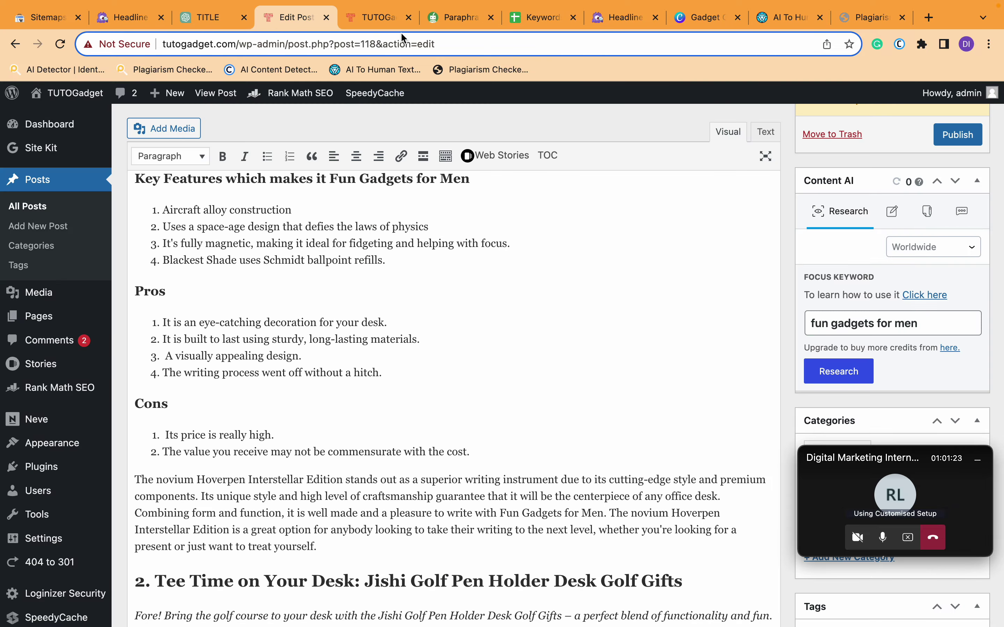
scroll(811, 418, down, 20)
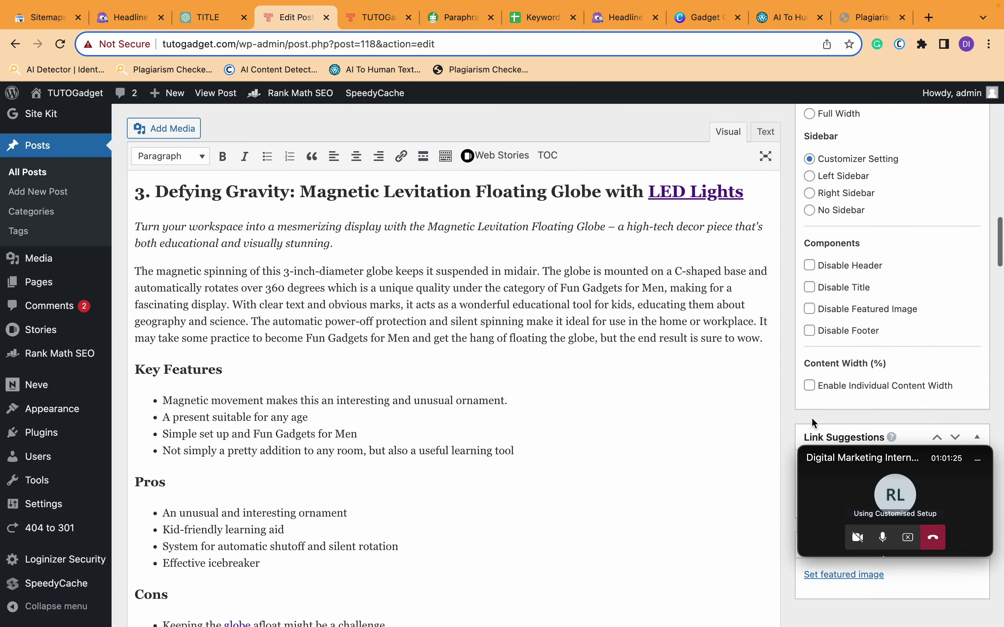
scroll(812, 418, down, 20)
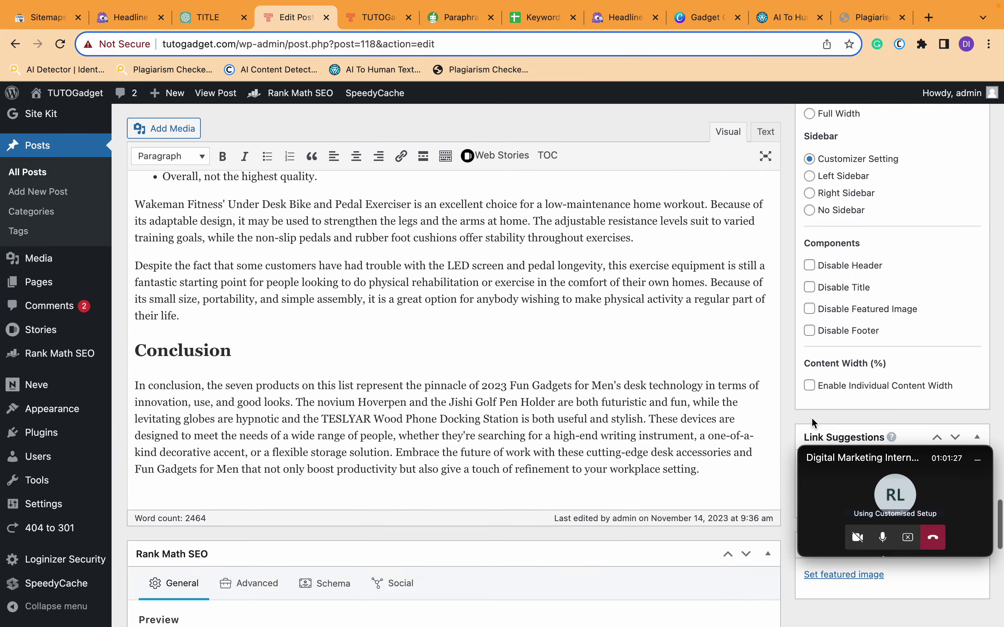
scroll(811, 418, up, 2)
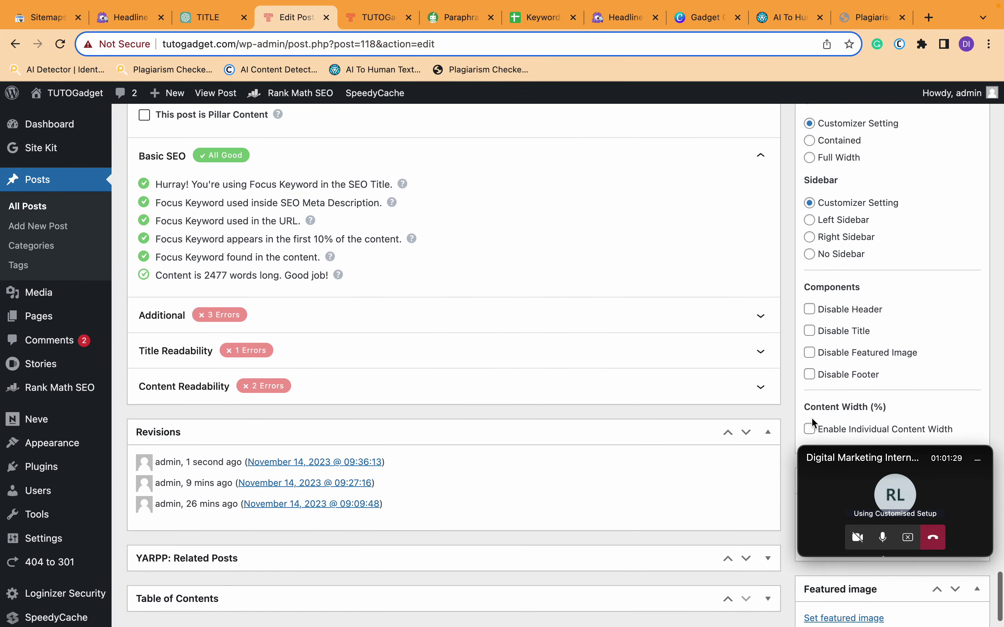
click(460, 322)
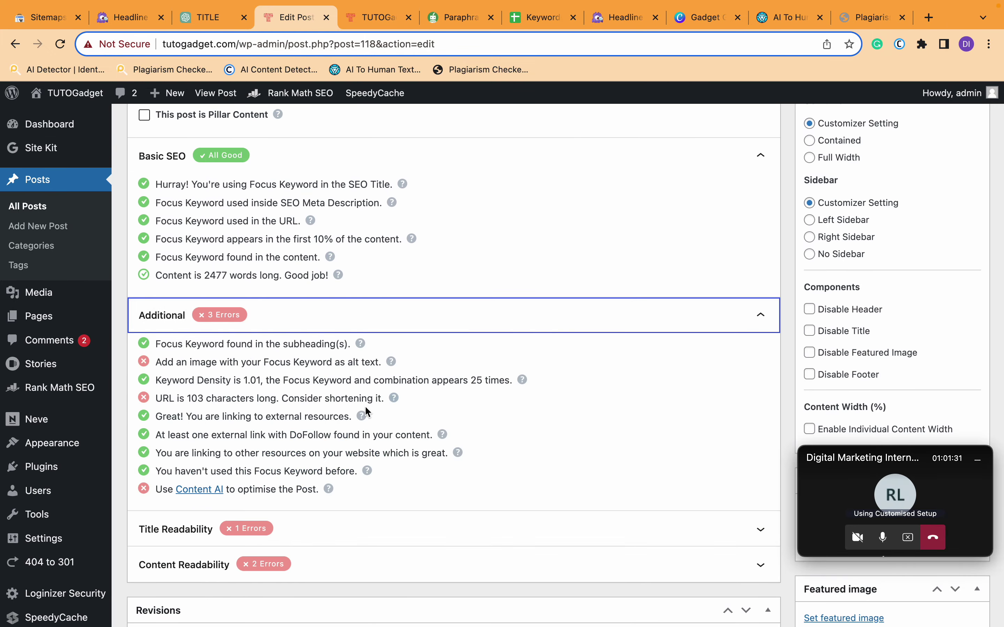
triple_click(303, 359)
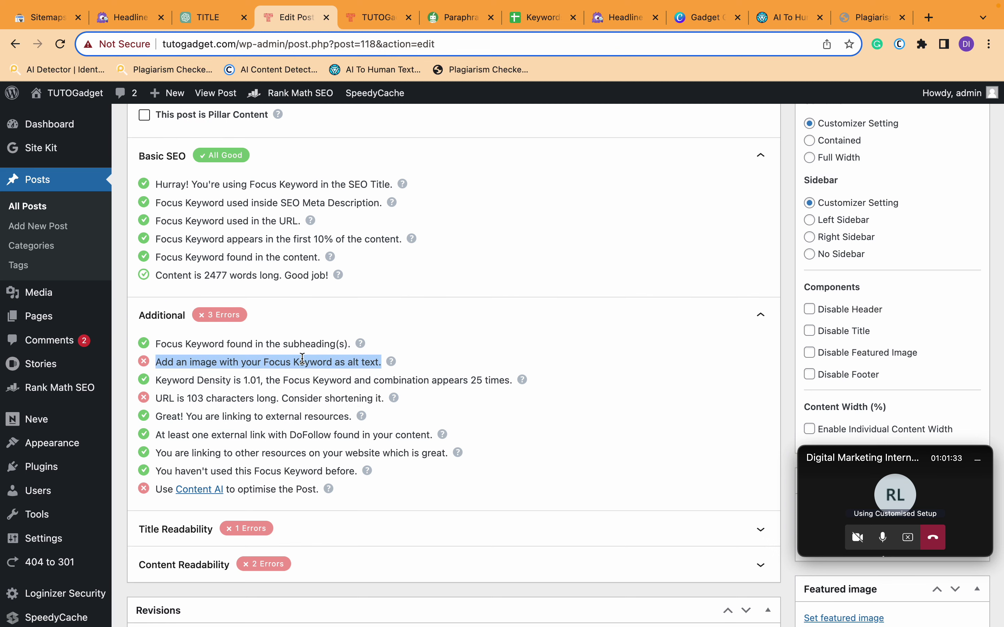
triple_click(231, 399)
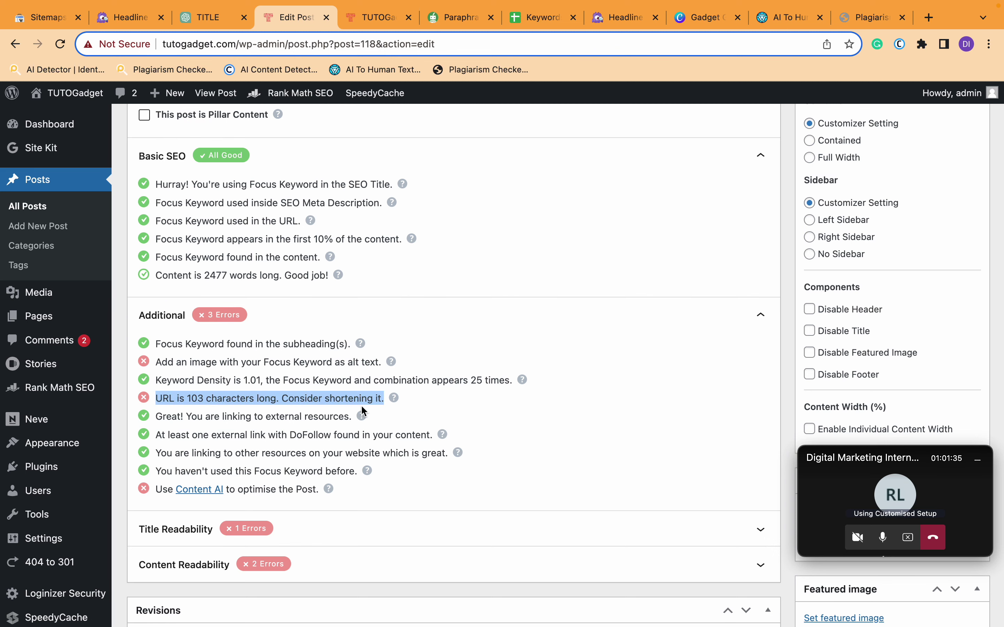
- Expand the Title Readability checks and highlight the error about the SEO title lacking a number
scroll(332, 440, down, 5)
click(297, 399)
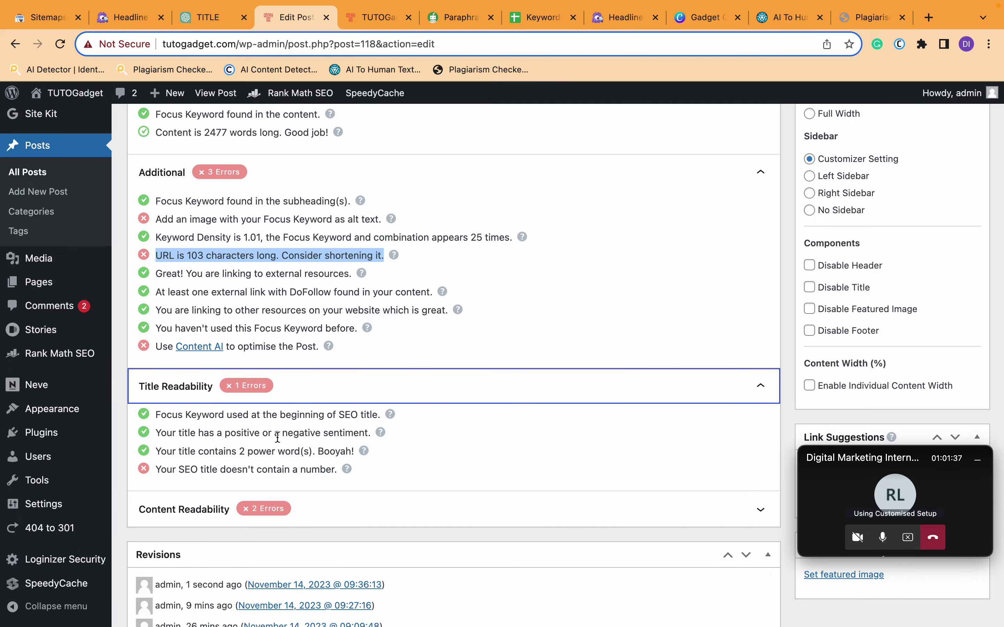
triple_click(172, 469)
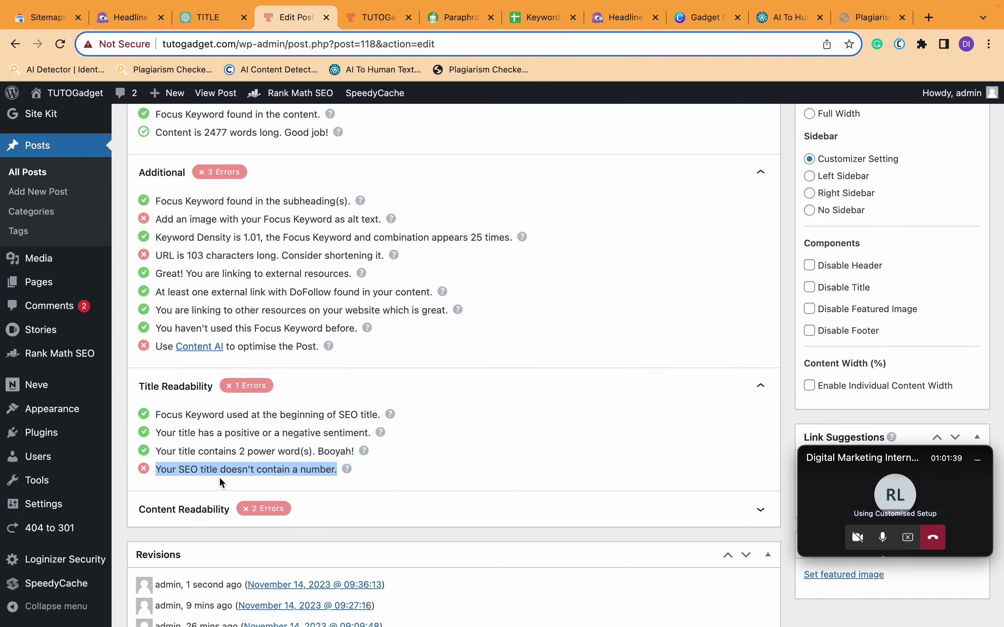
- Replace "Unlock" with "7" in the MonsterInsights headline analyzer, analyze "7 Fun Gadgets for Men: Revolutionary, Thrilling, and Uncommon" and view its score
scroll(324, 457, up, 20)
scroll(323, 458, up, 20)
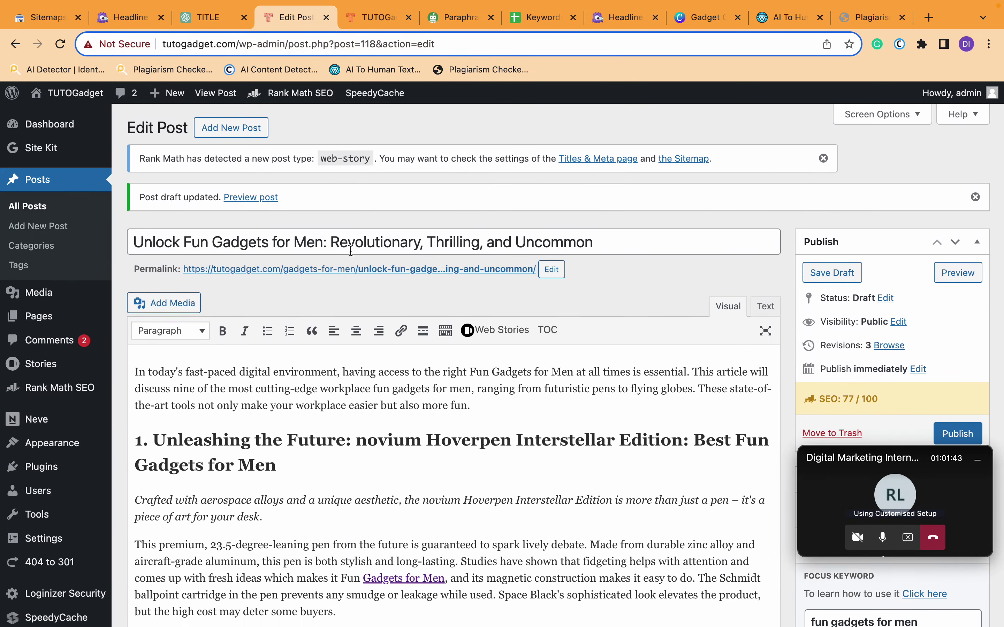
click(328, 244)
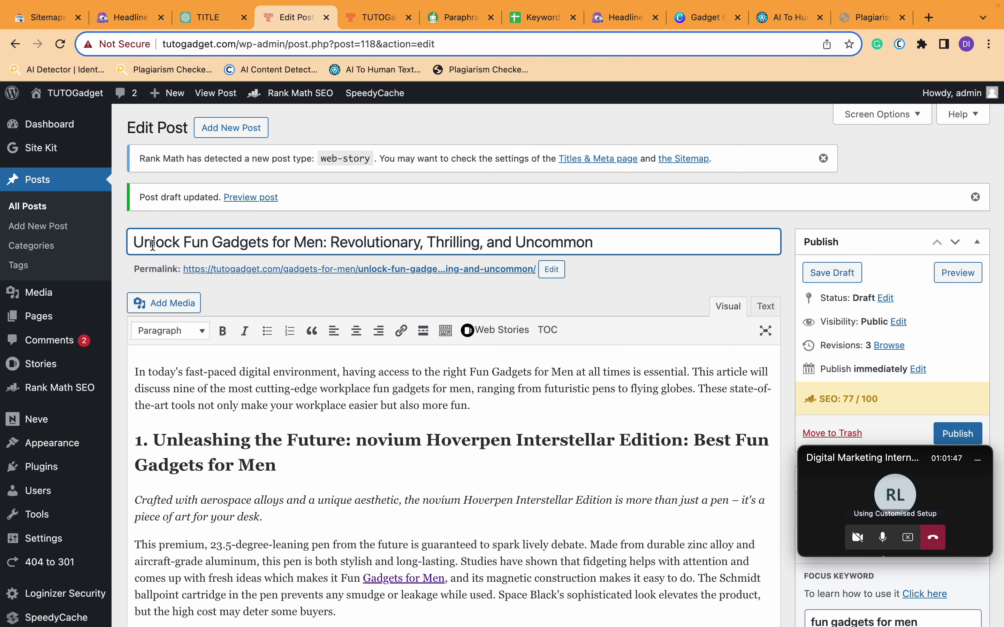
double_click(152, 245)
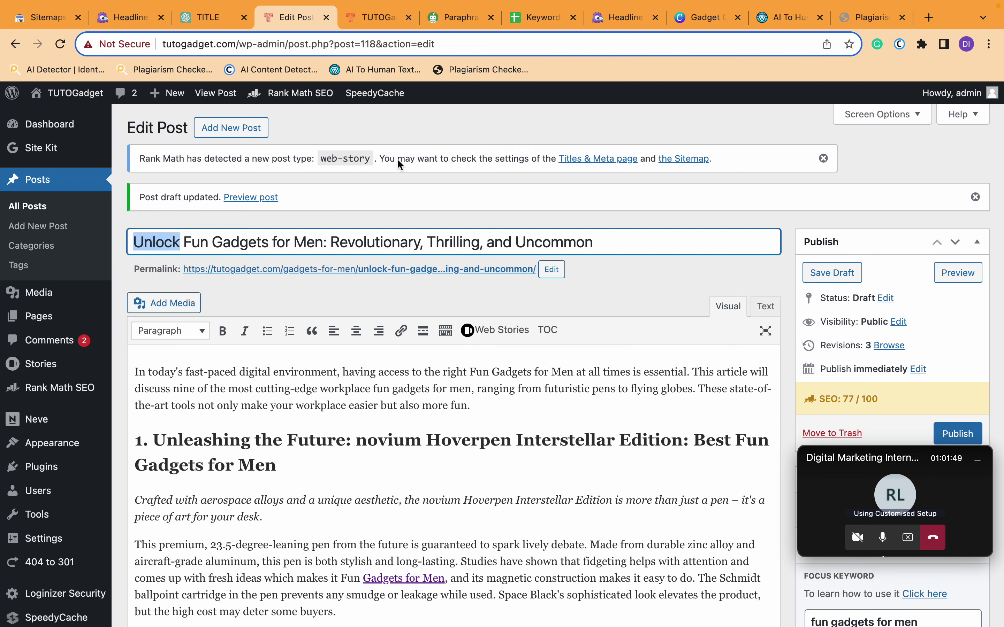
click(539, 17)
click(624, 17)
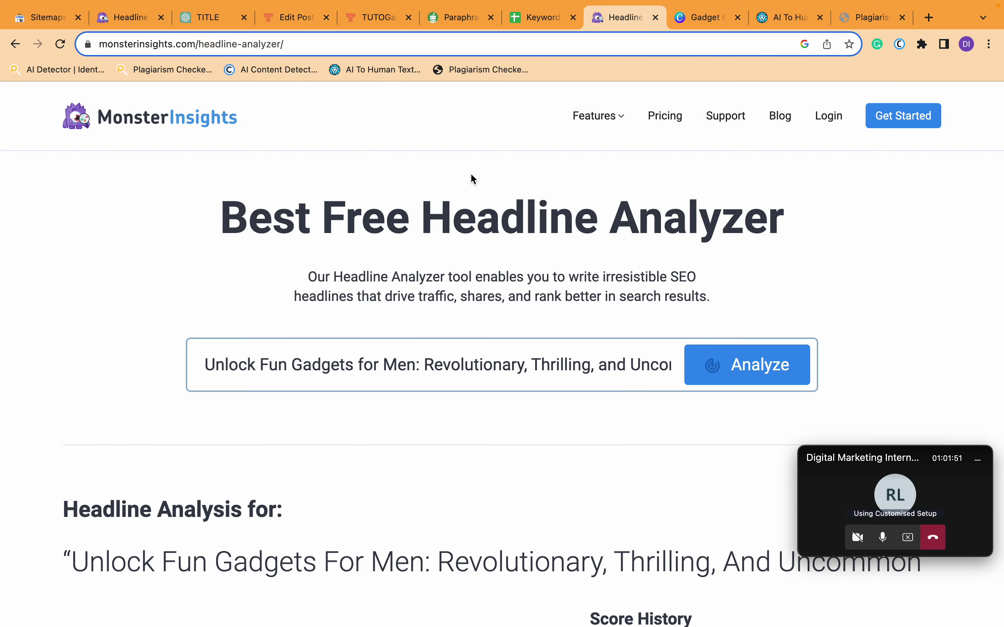
double_click(241, 358)
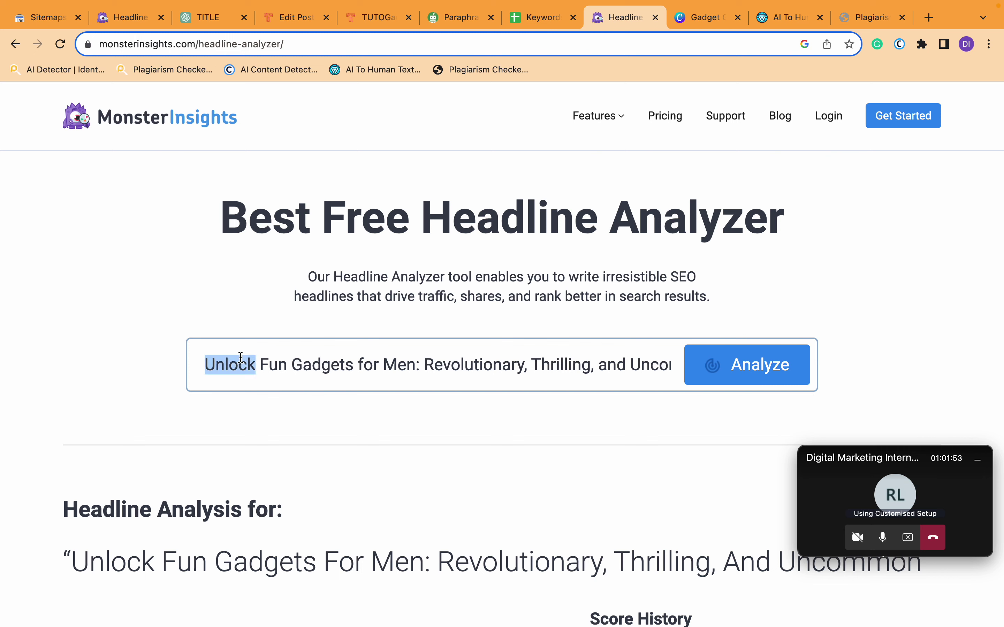
text(7)
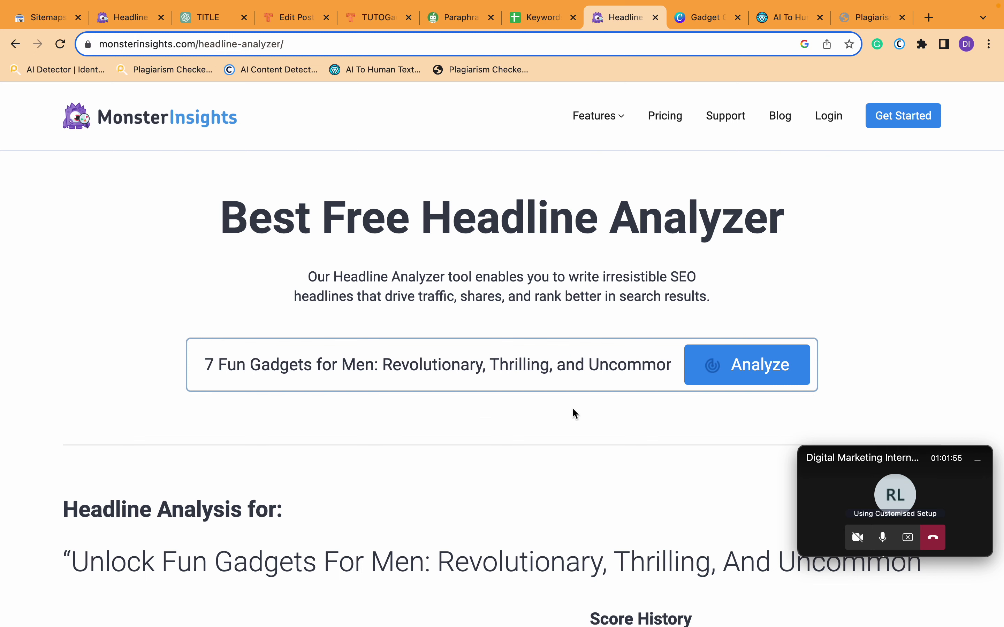
click(809, 349)
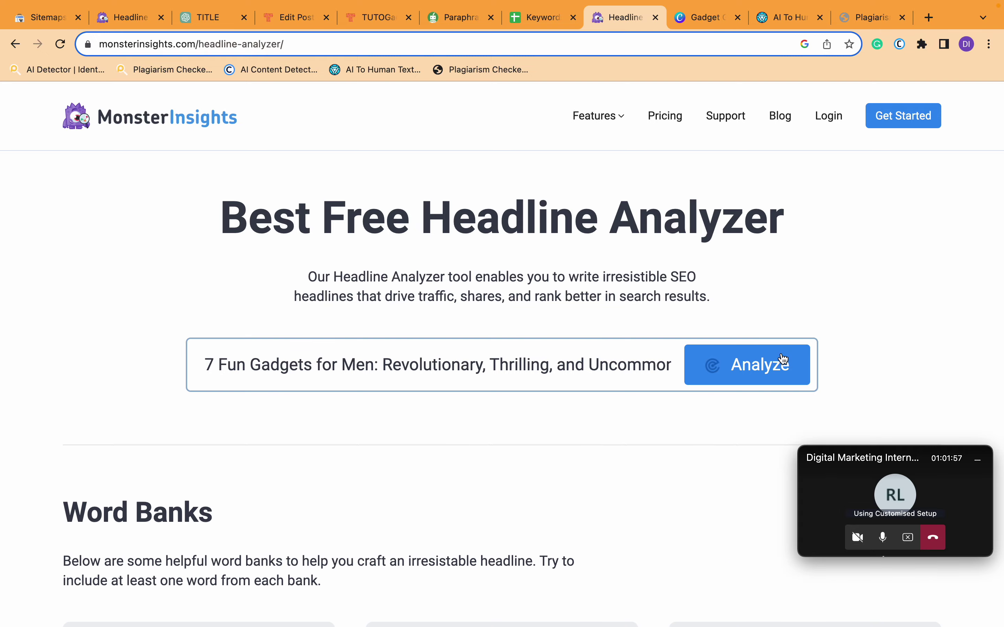
scroll(592, 461, down, 2)
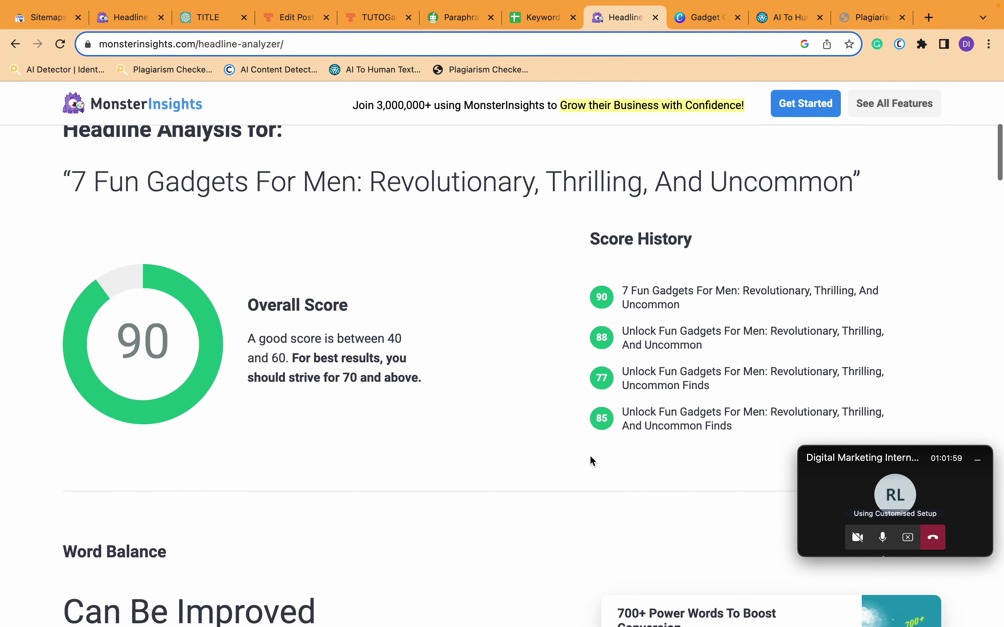
scroll(482, 400, up, 4)
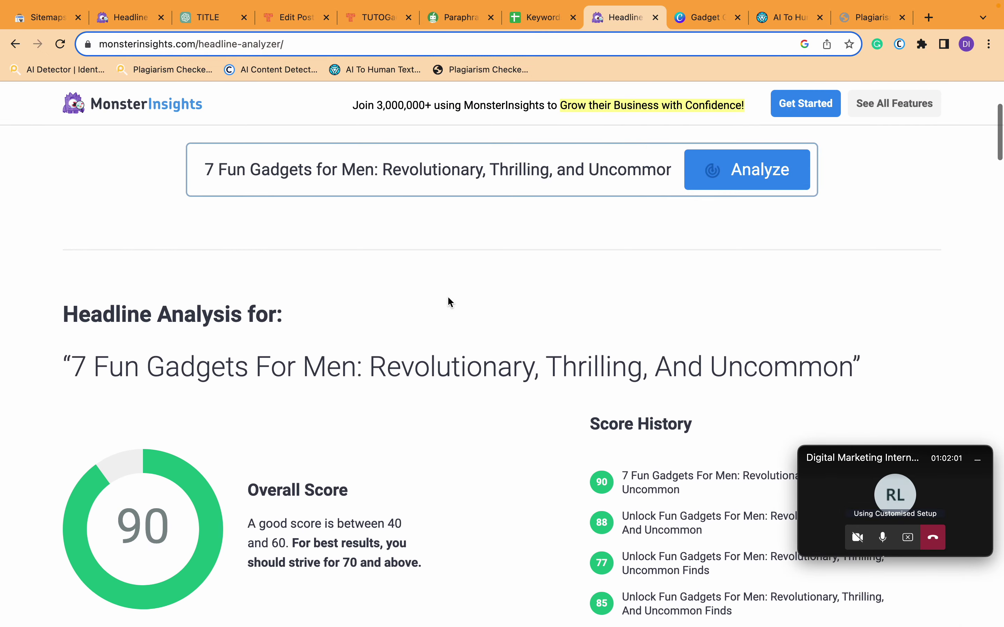
- Copy the analyzed headline into the WordPress post title, replacing the existing title, and save the draft
triple_click(455, 180)
key(super+c)
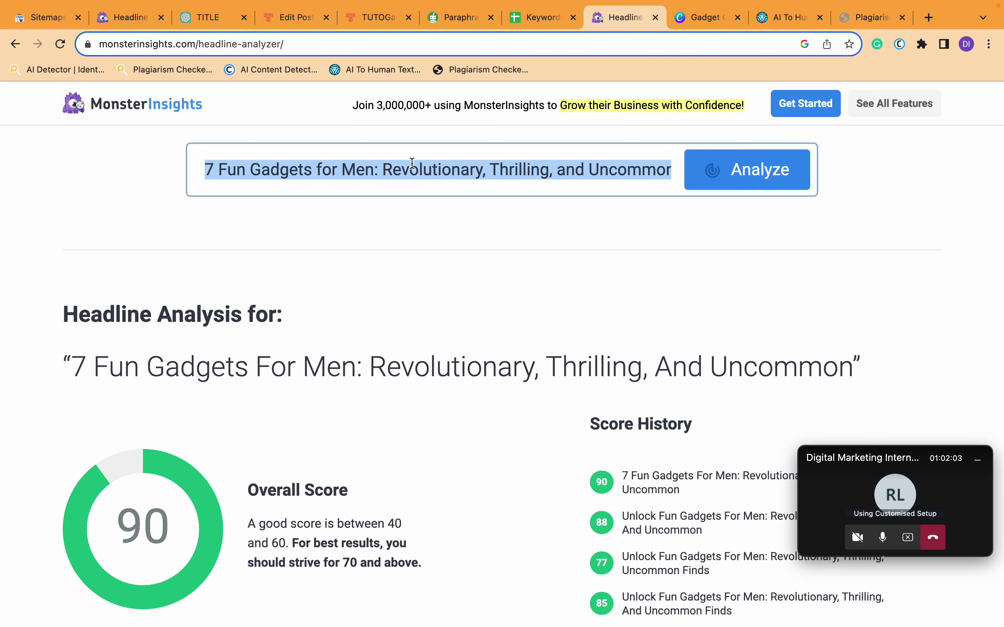
scroll(430, 402, down, 10)
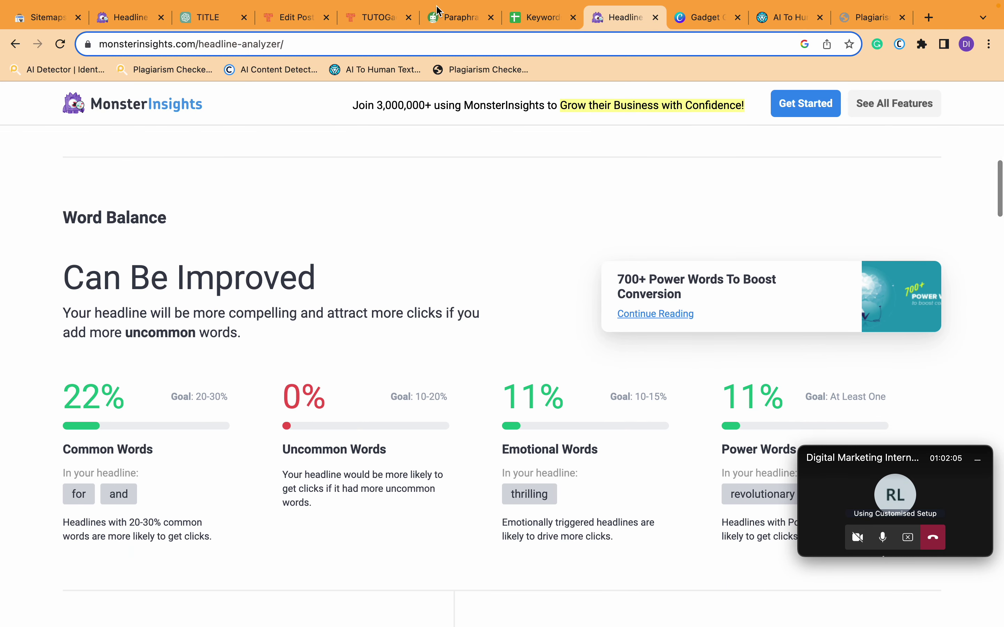
click(287, 20)
triple_click(314, 241)
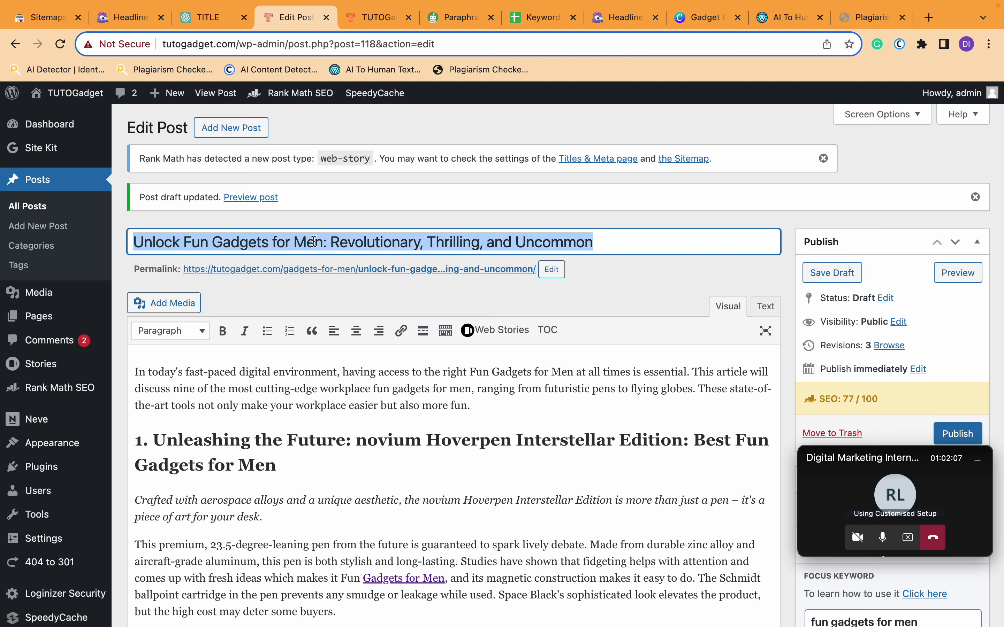
key(super+v)
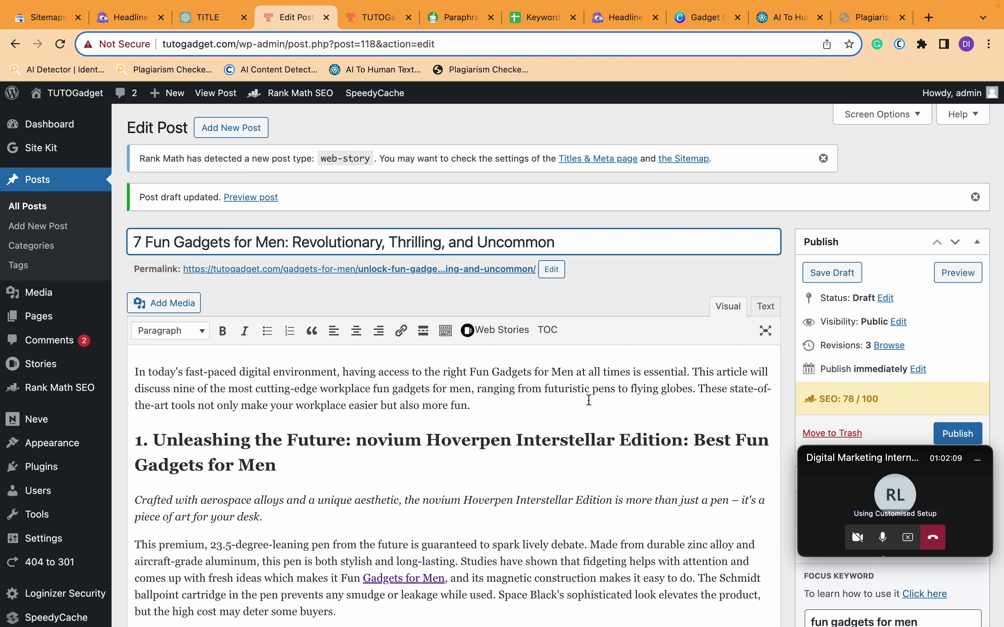
click(832, 273)
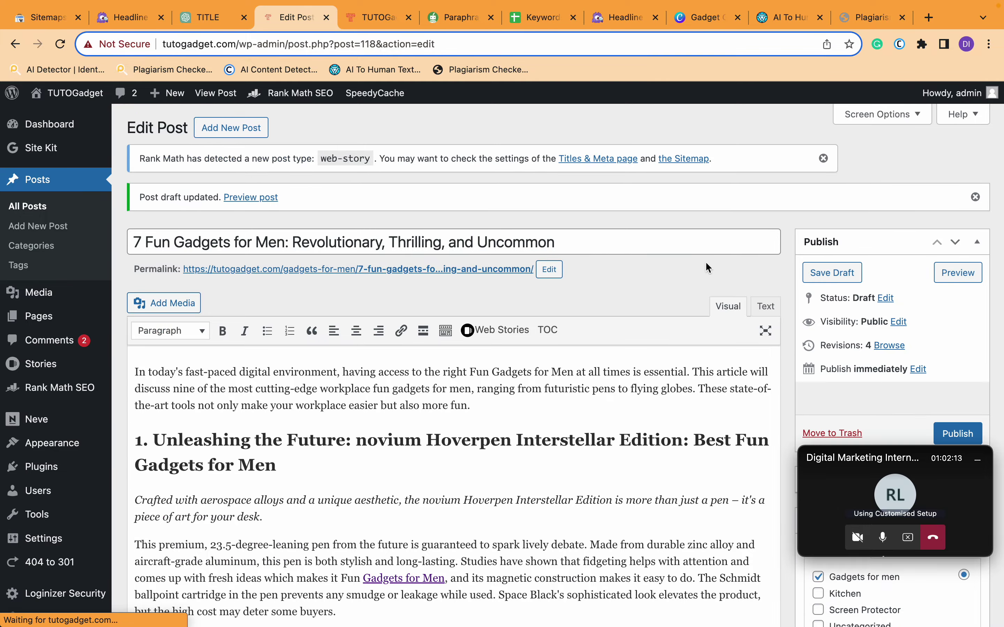
- Review the Rank Math SEO checks, expand the Additional section and examine the URL length error
scroll(787, 338, down, 20)
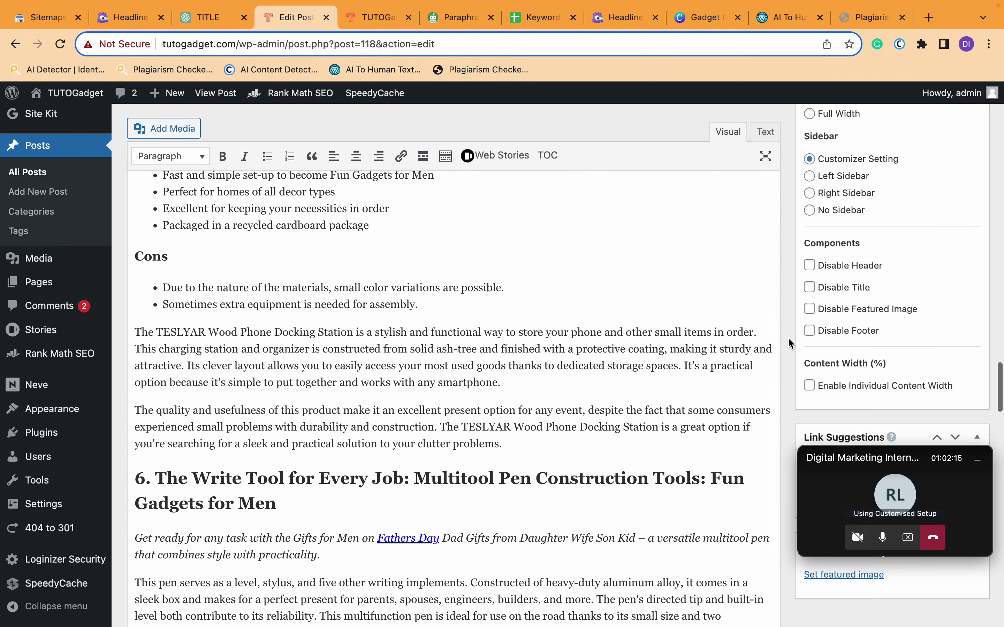
scroll(787, 337, up, 2)
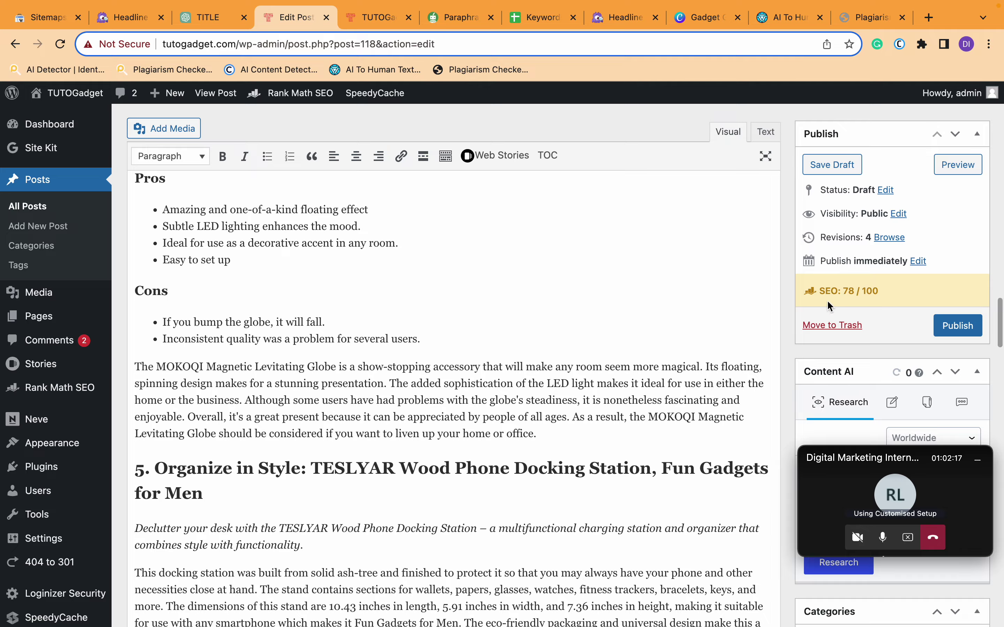
scroll(825, 310, down, 20)
scroll(827, 300, down, 10)
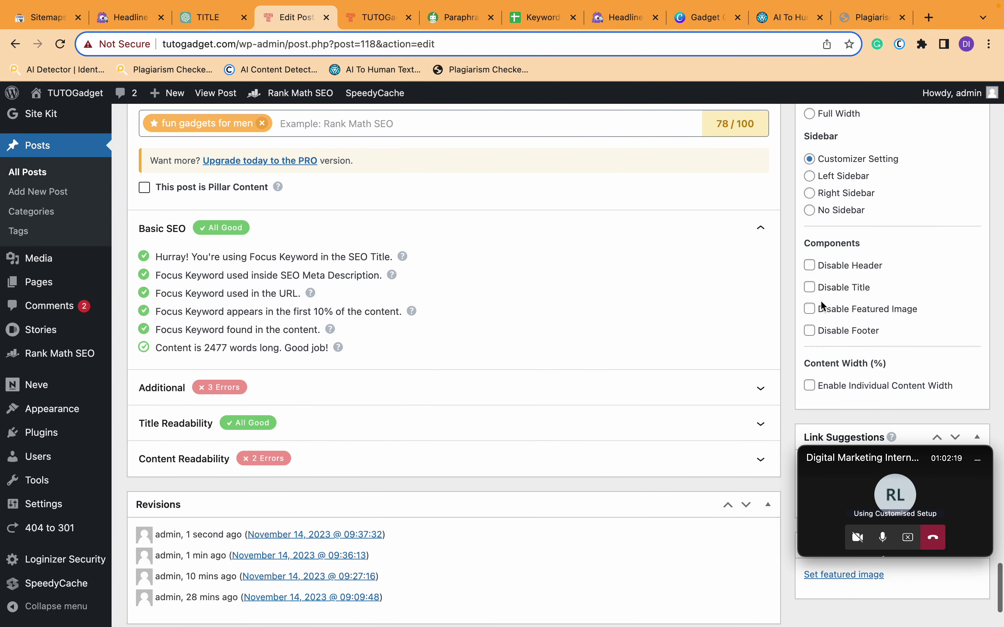
click(354, 377)
scroll(318, 572, down, 1)
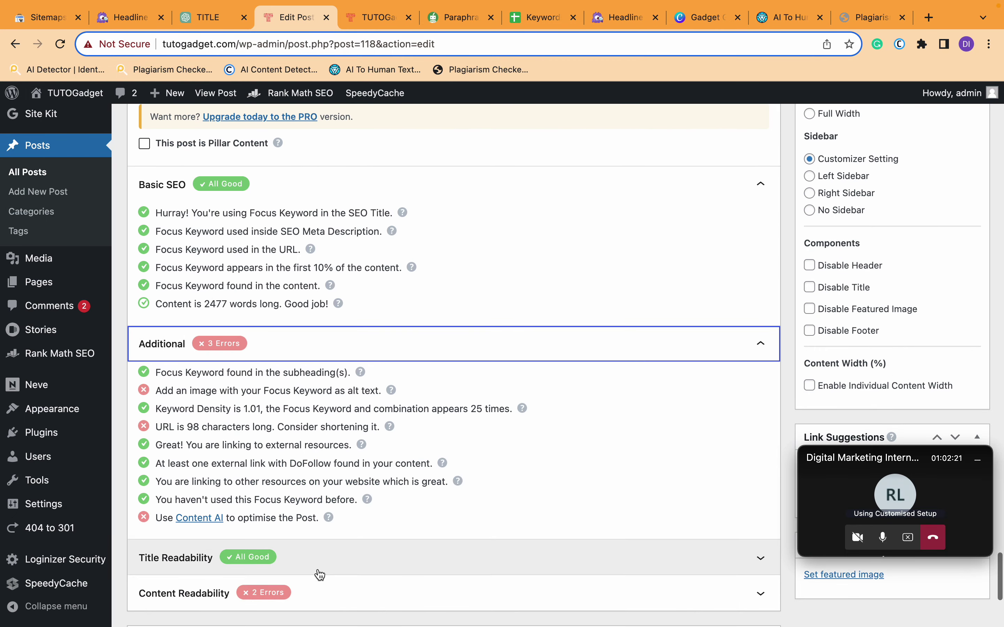
double_click(247, 425)
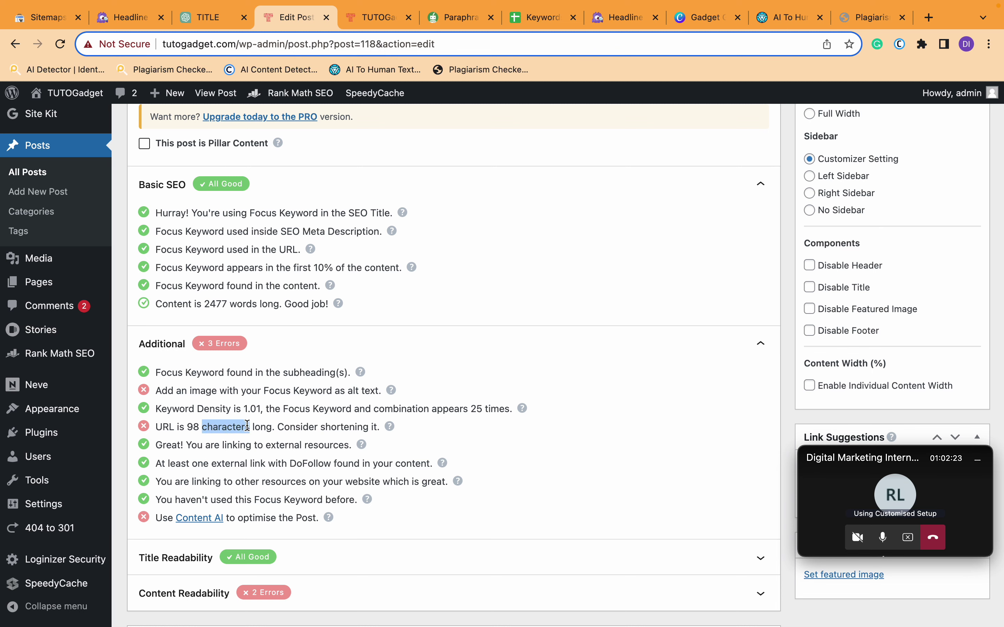
- Expand the Content Readability checks and toggle the highlighting of long paragraphs in the post
click(189, 396)
scroll(199, 407, down, 4)
click(209, 418)
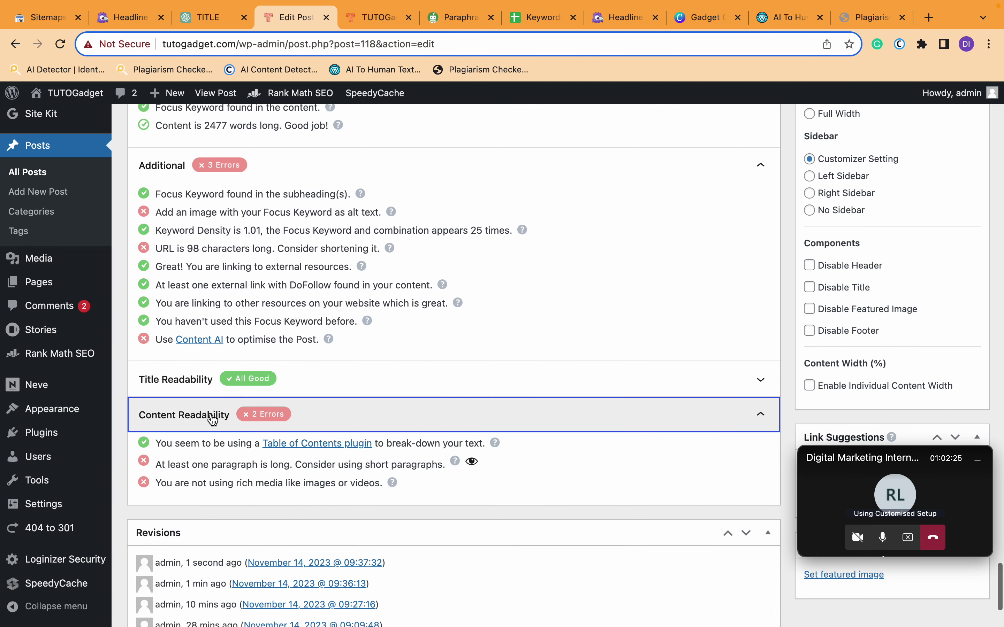
scroll(222, 427, down, 1)
click(473, 416)
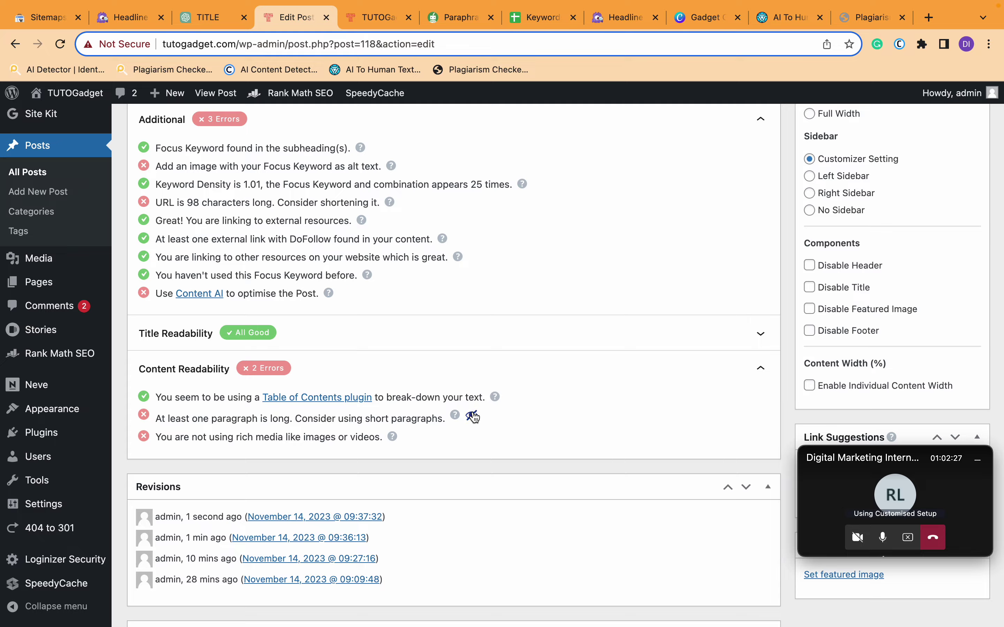
- Look through the post content from the conclusion up to the first product for overly long paragraphs
scroll(473, 413, up, 20)
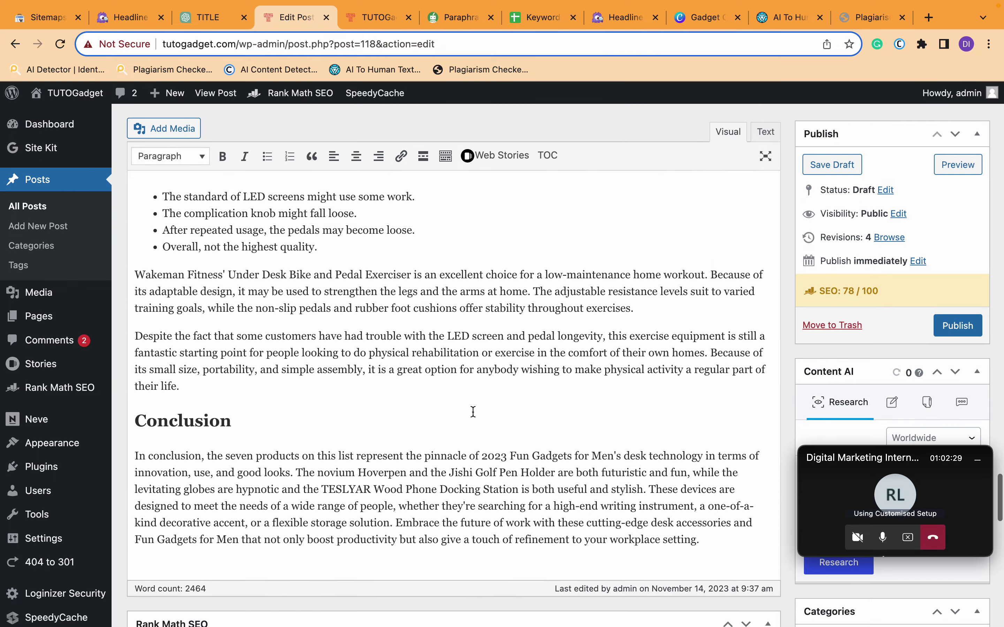
scroll(473, 412, up, 15)
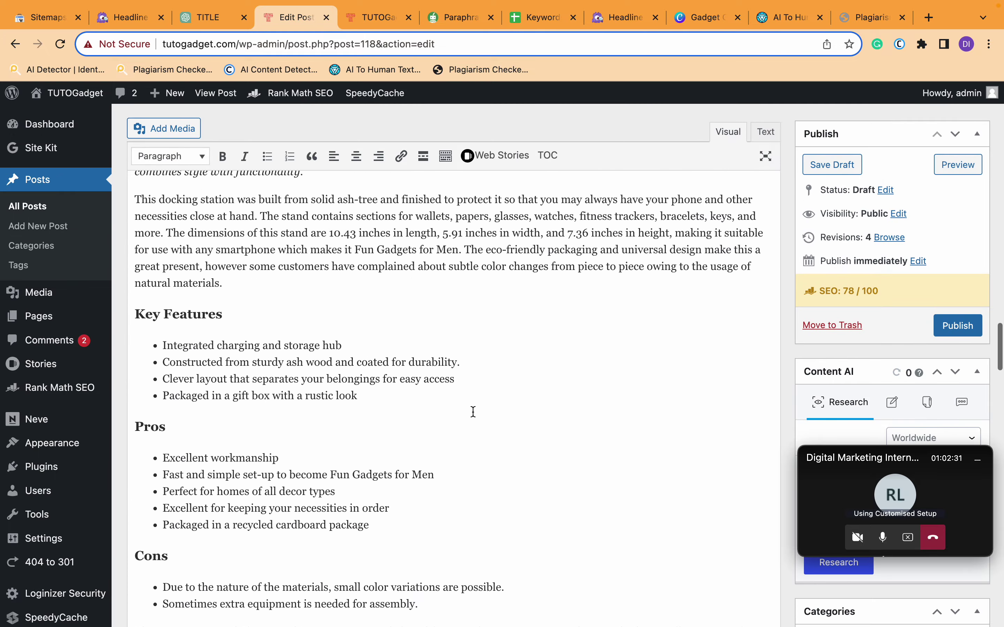
scroll(473, 412, down, 5)
scroll(473, 412, up, 20)
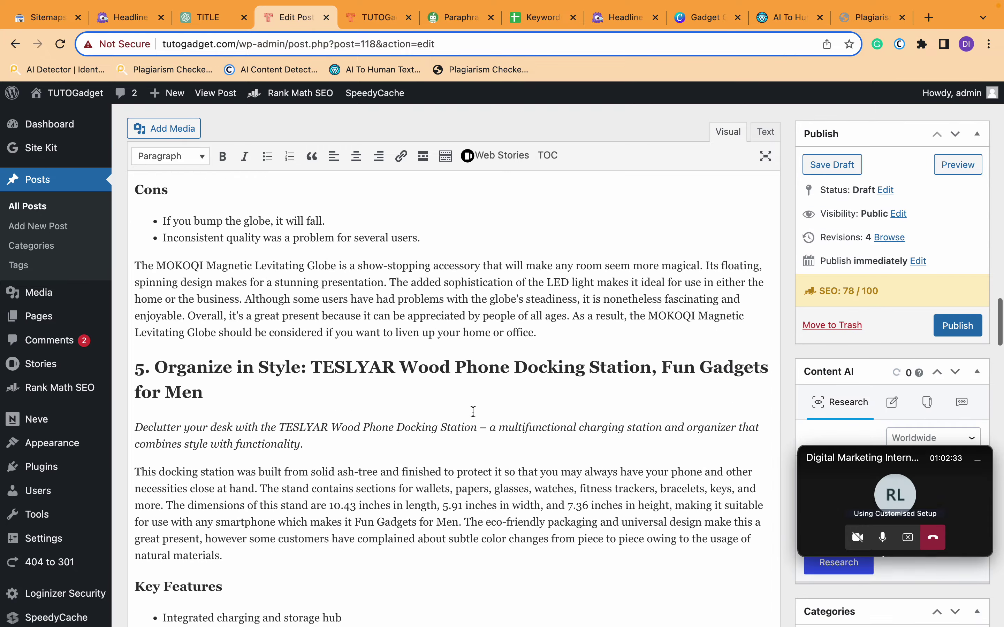
scroll(473, 412, up, 20)
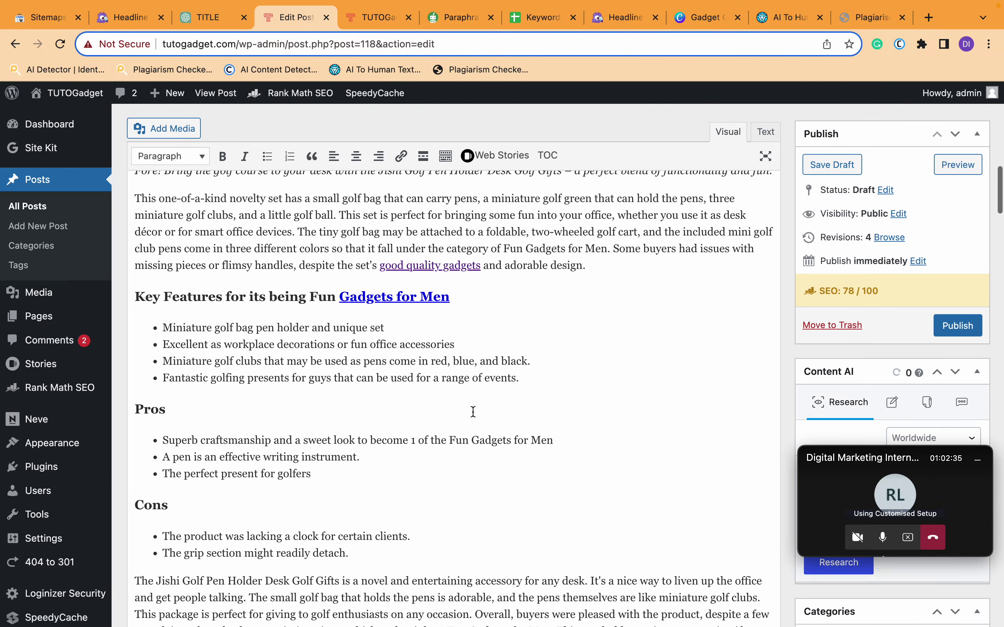
scroll(473, 412, up, 15)
scroll(481, 404, down, 10)
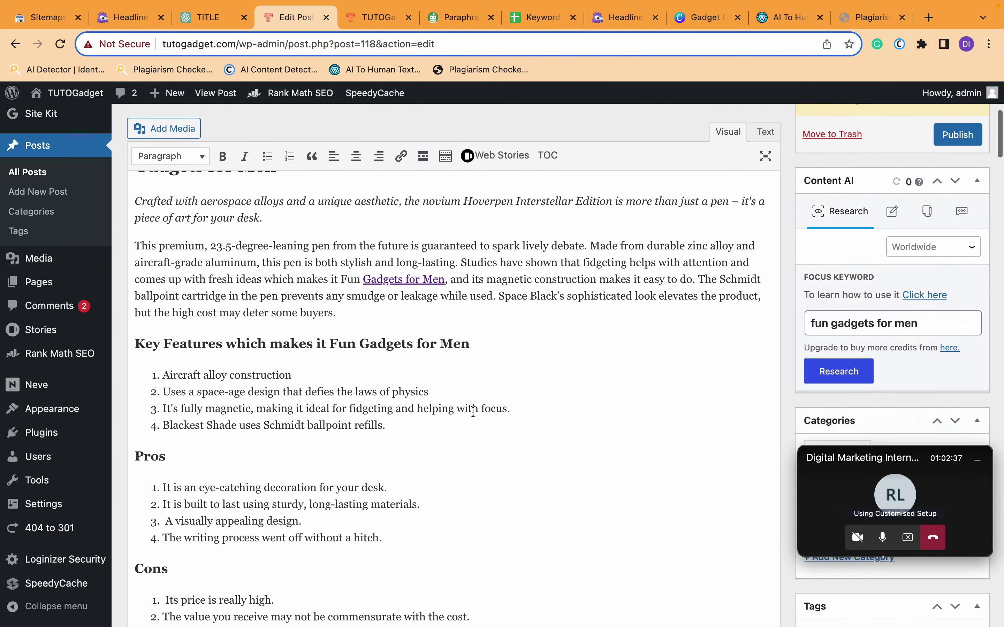
scroll(481, 405, down, 20)
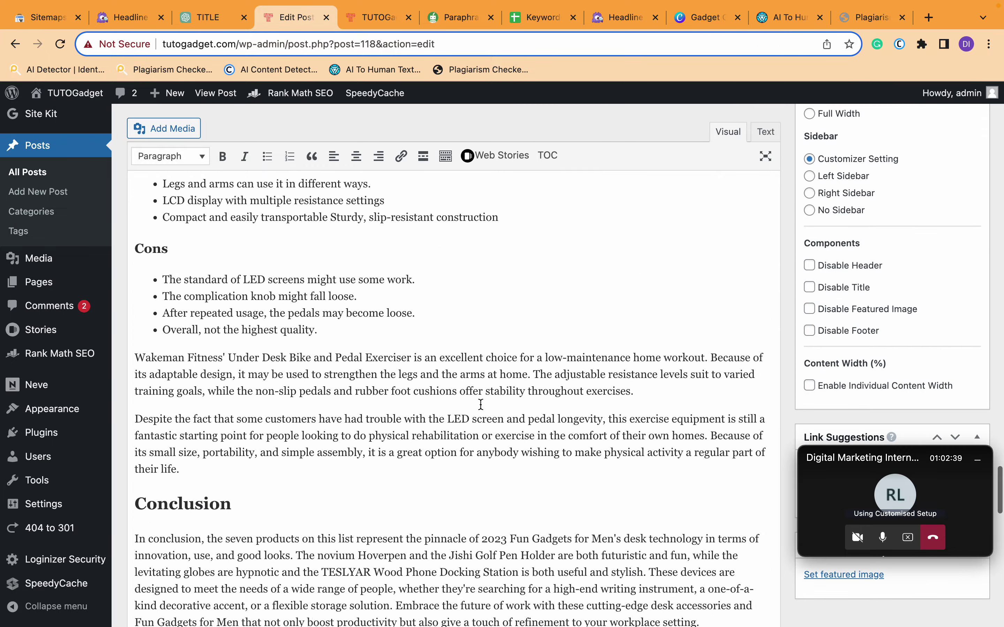
- Shorten the permalink to 7-fun-gadgets-for-men in Rank Math's snippet editor and close the editor
scroll(481, 405, down, 8)
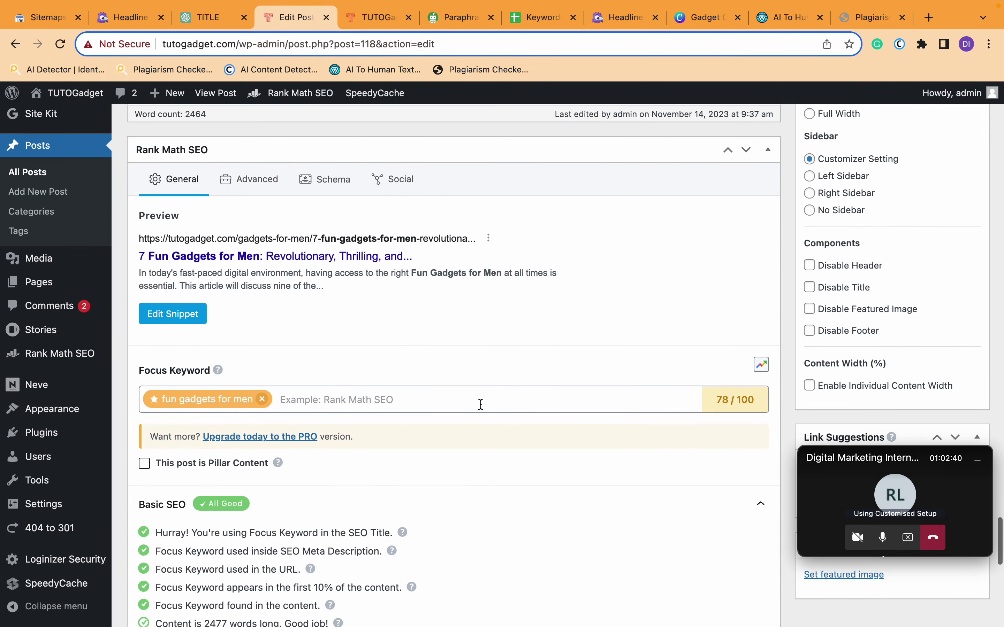
click(185, 321)
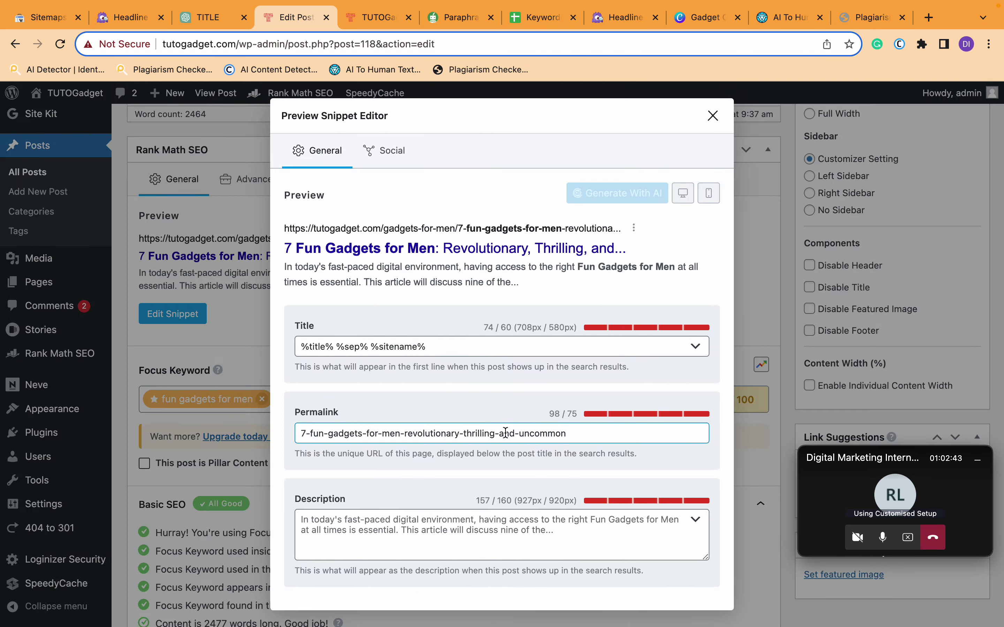
double_click(459, 434)
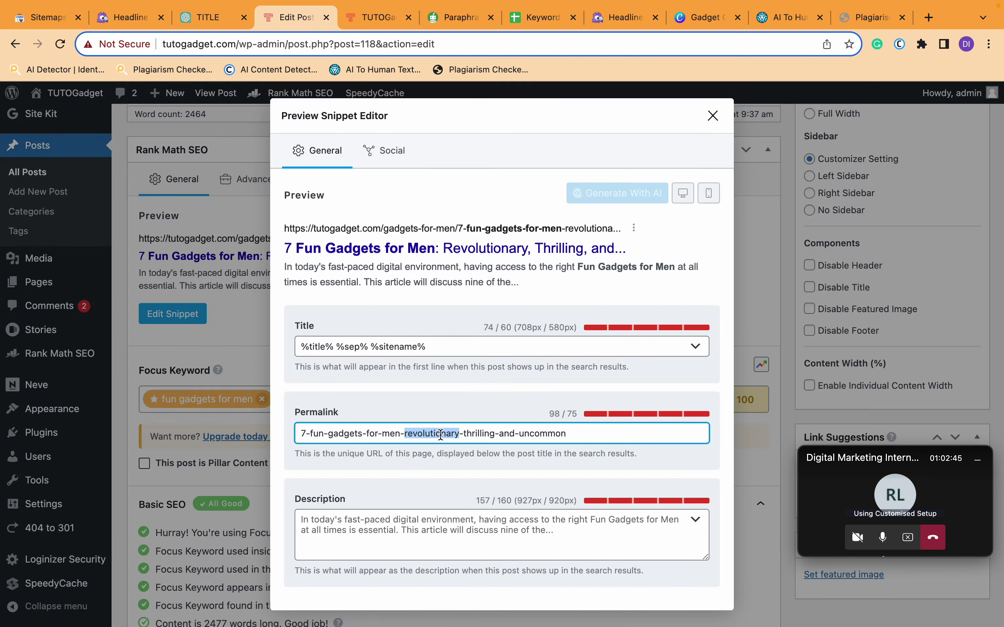
drag(459, 434, 532, 434)
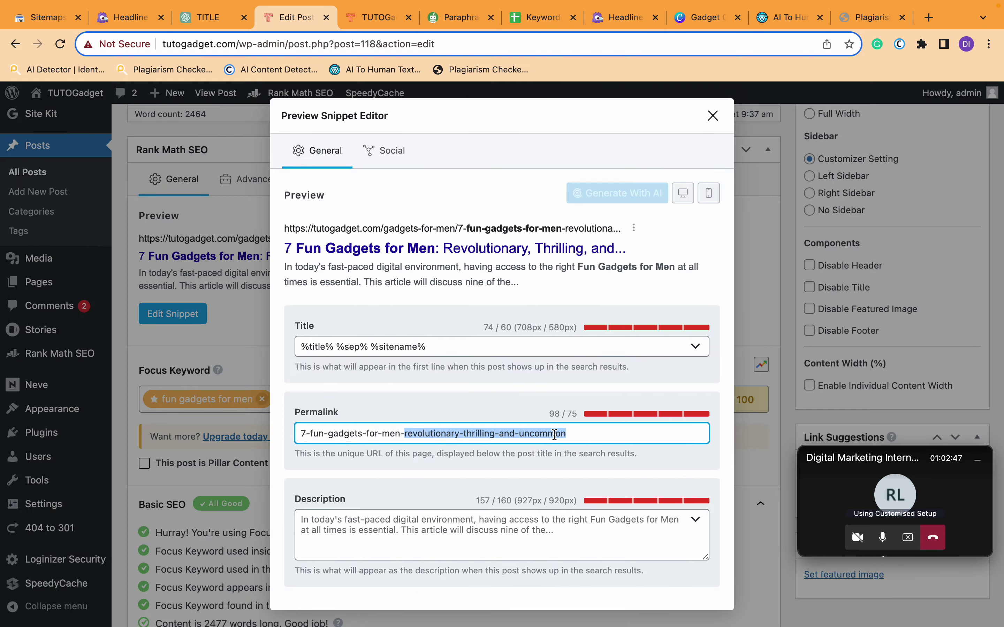
key(BackSpace)
key(BackSpace)
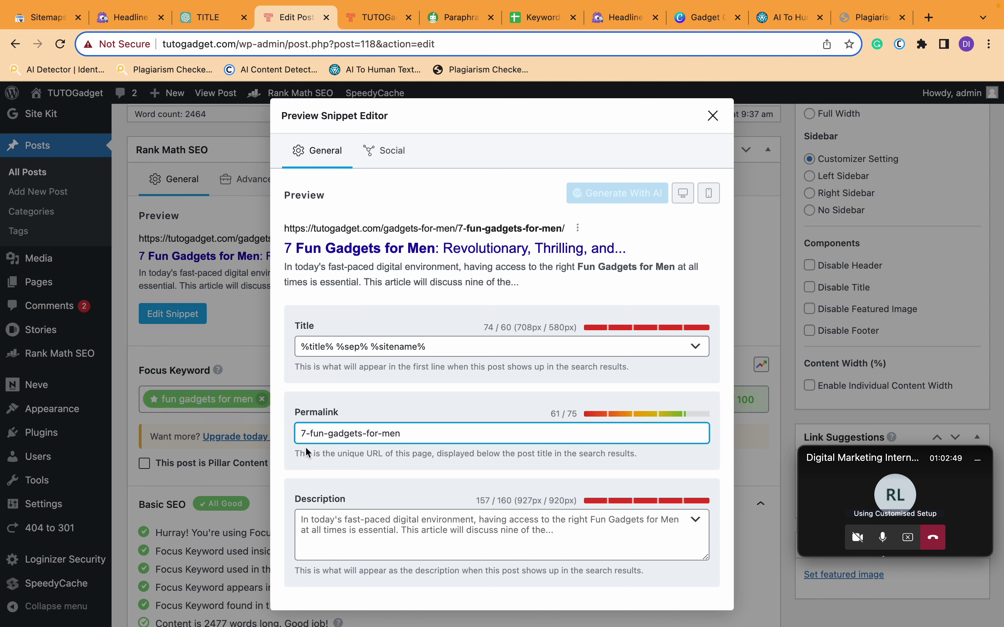
drag(303, 434, 400, 434)
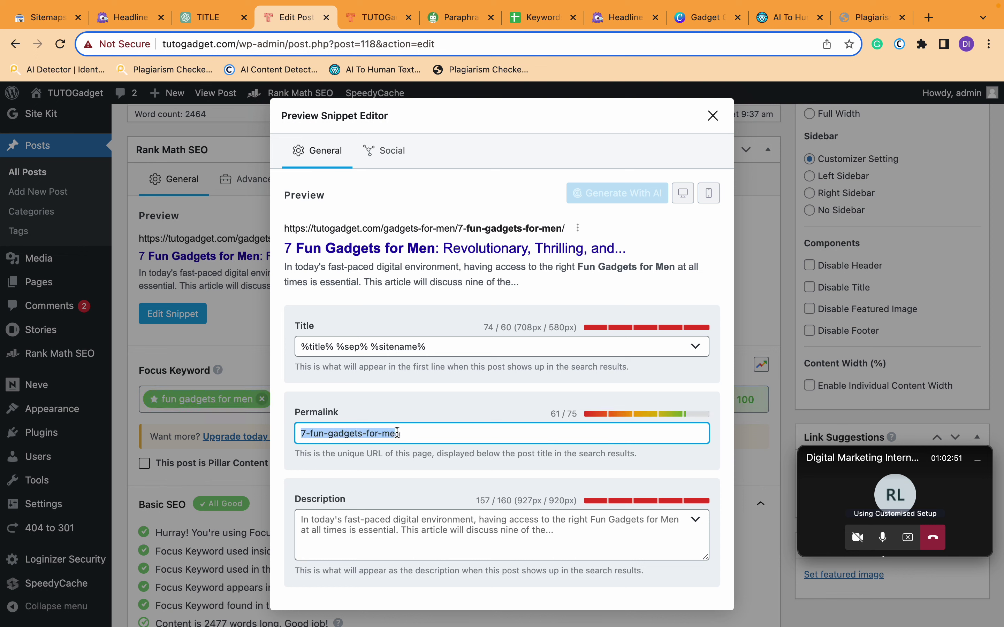
click(713, 117)
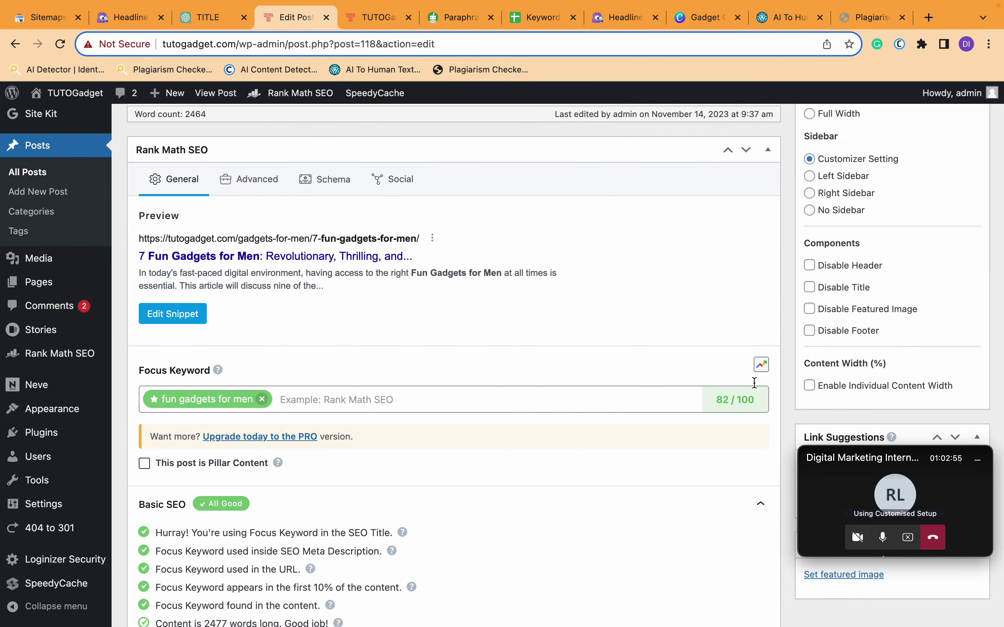
scroll(792, 344, up, 20)
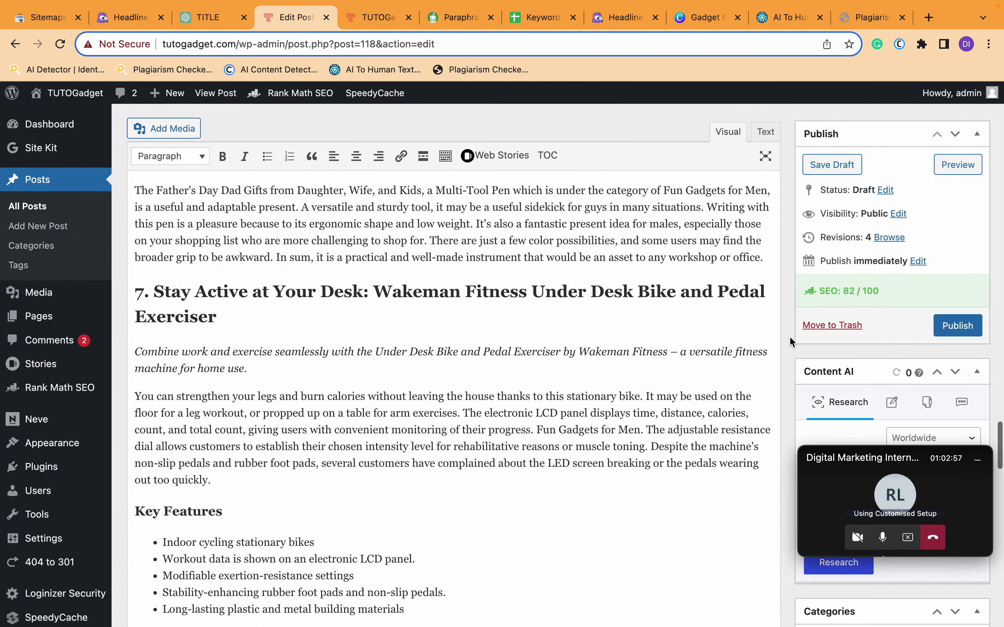
- Save the edited post as a draft
click(844, 168)
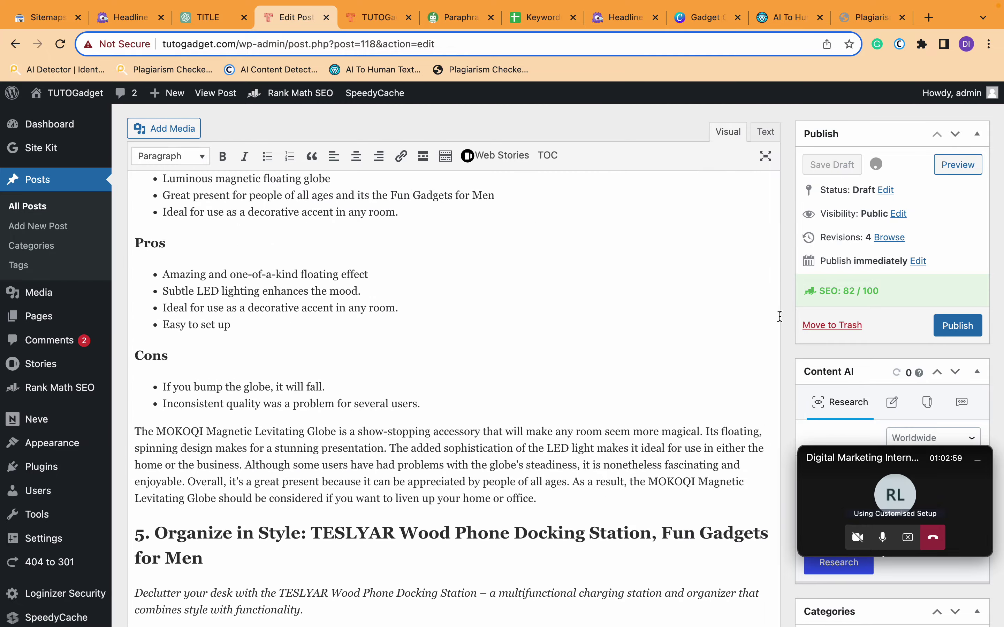
scroll(790, 358, down, 10)
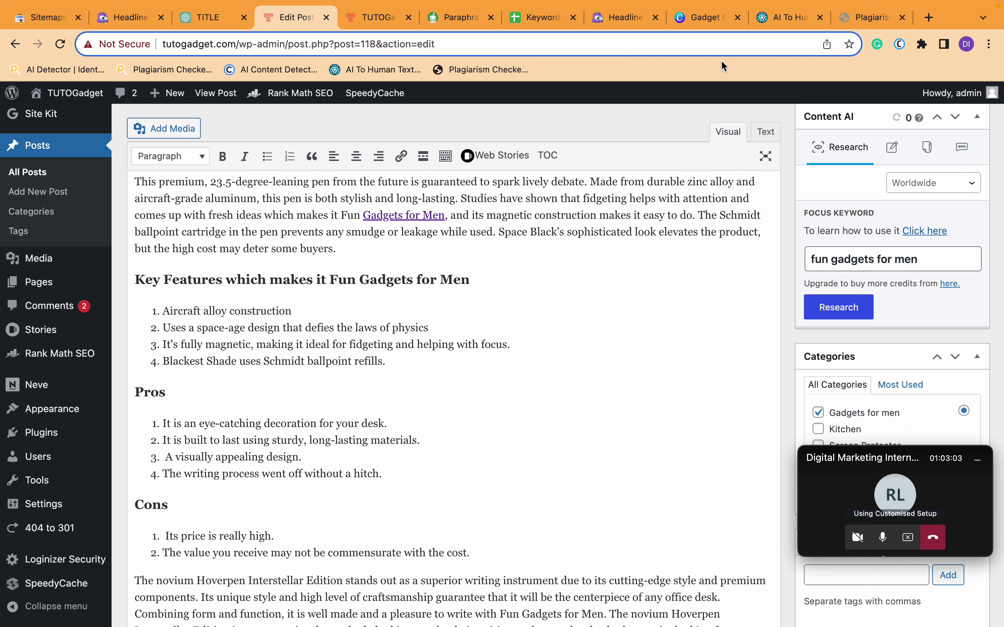
click(790, 19)
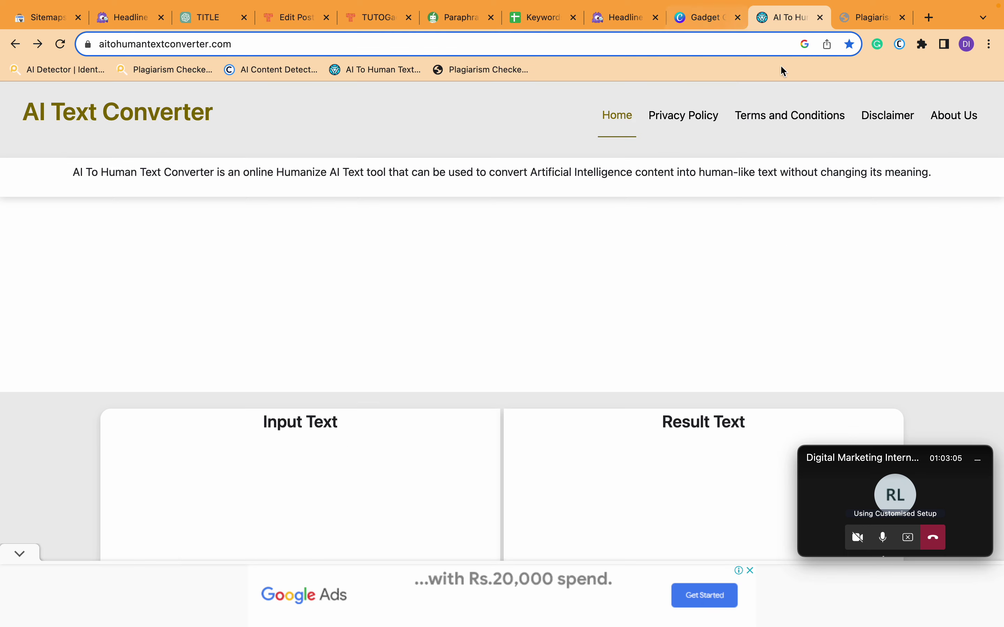
- Switch to the Google Slides presentation and add "Entering a number is must" as the second point on the Creating Title slide
key(ctrl+Right)
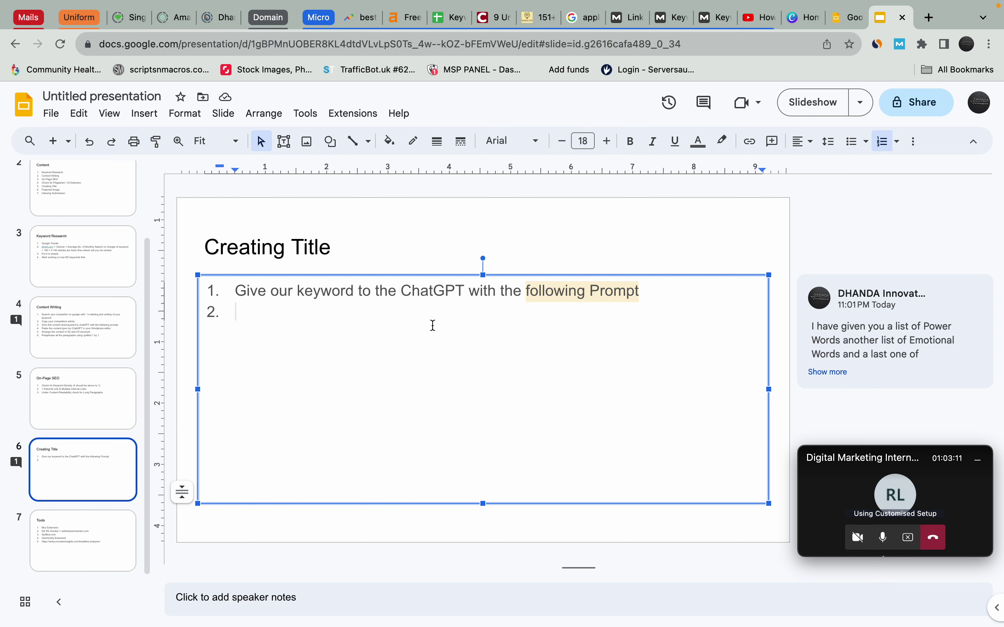
text(En)
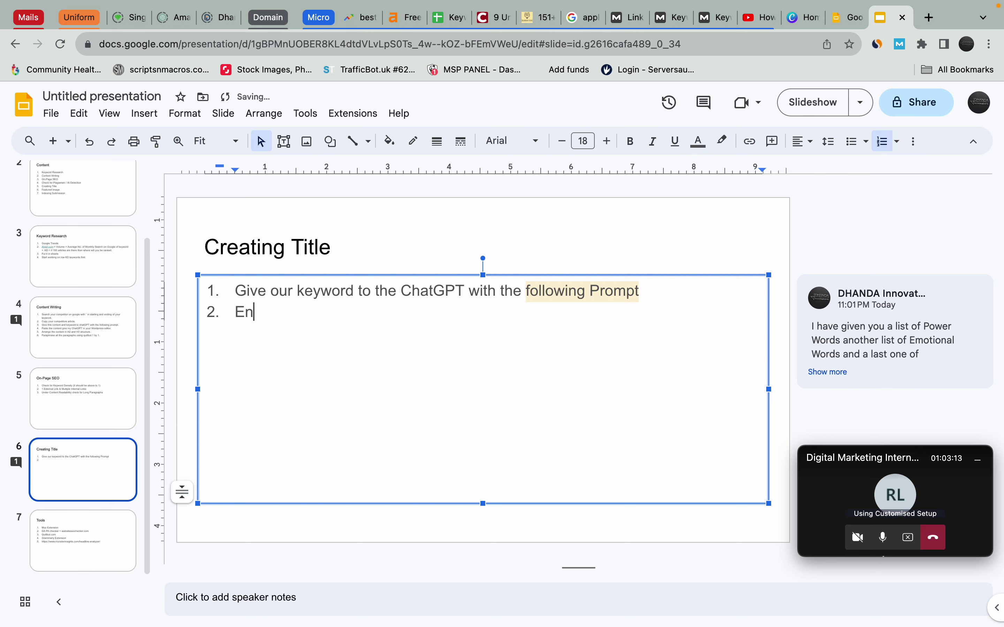
text(ter a number is must)
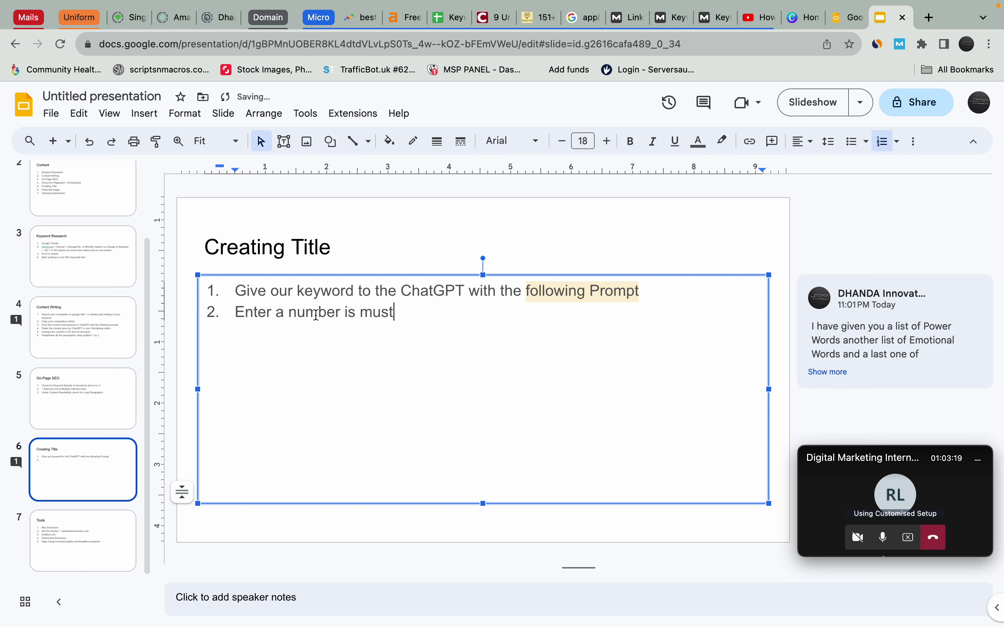
click(286, 350)
text(ing)
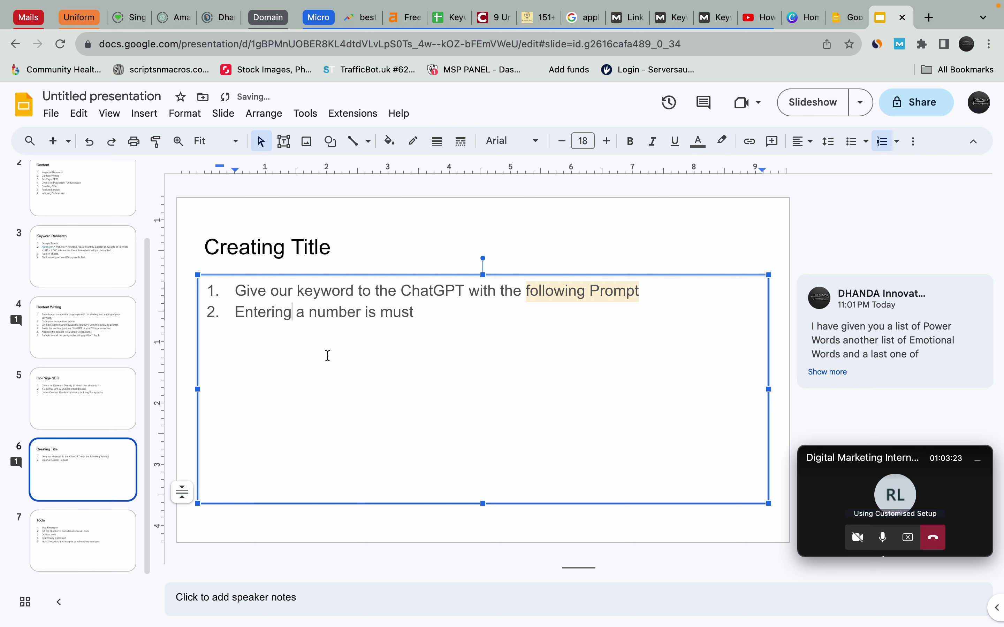
key(End)
- Insert a new list point above "Entering a number is must" and start entering its text
click(234, 312)
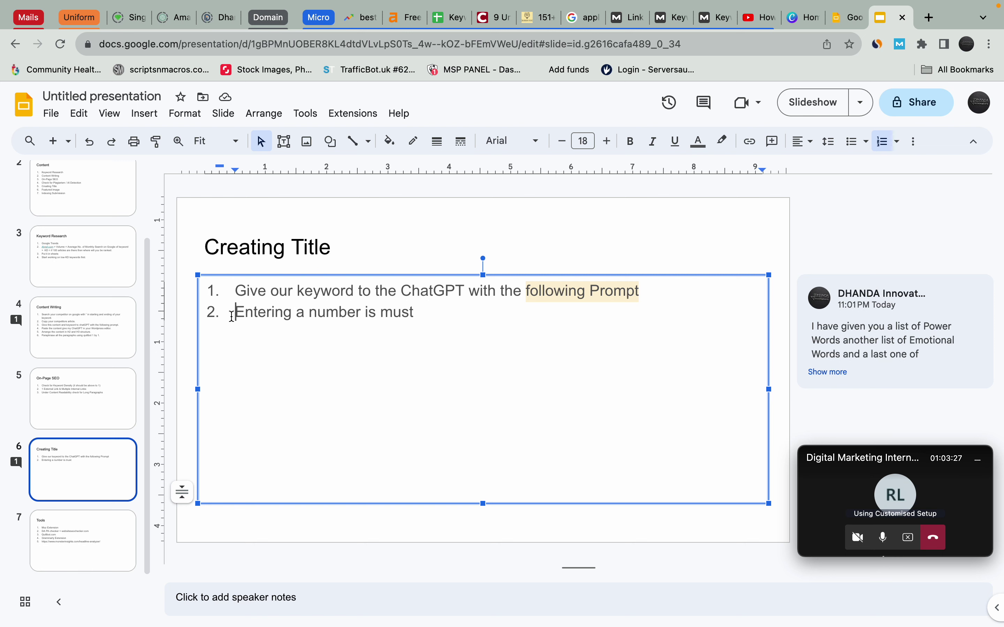
key(Return)
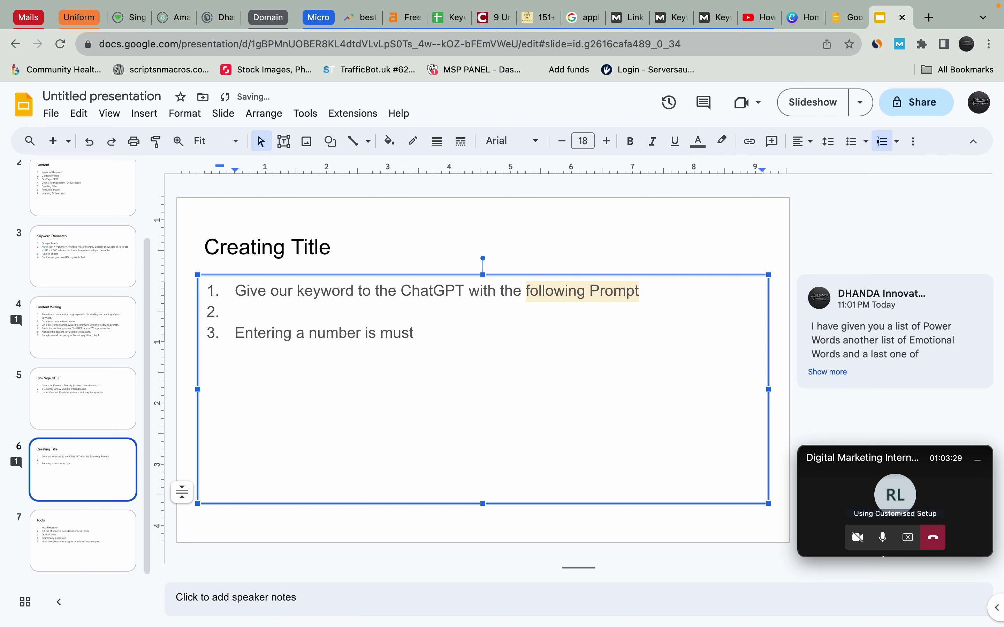
text(Monthly)
key(BackSpace)
key(BackSpace)
key(BackSpace)
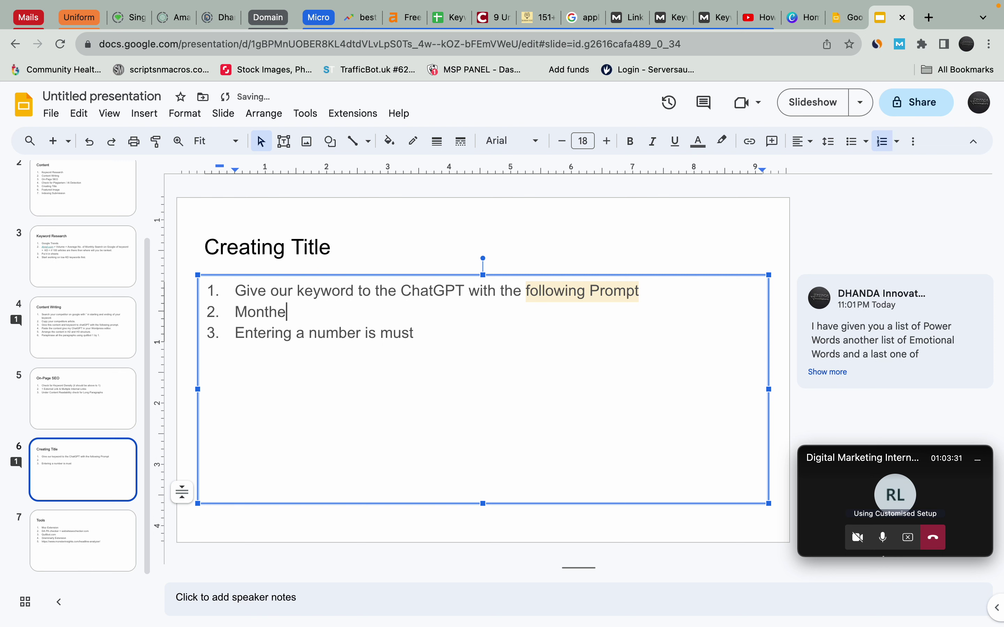
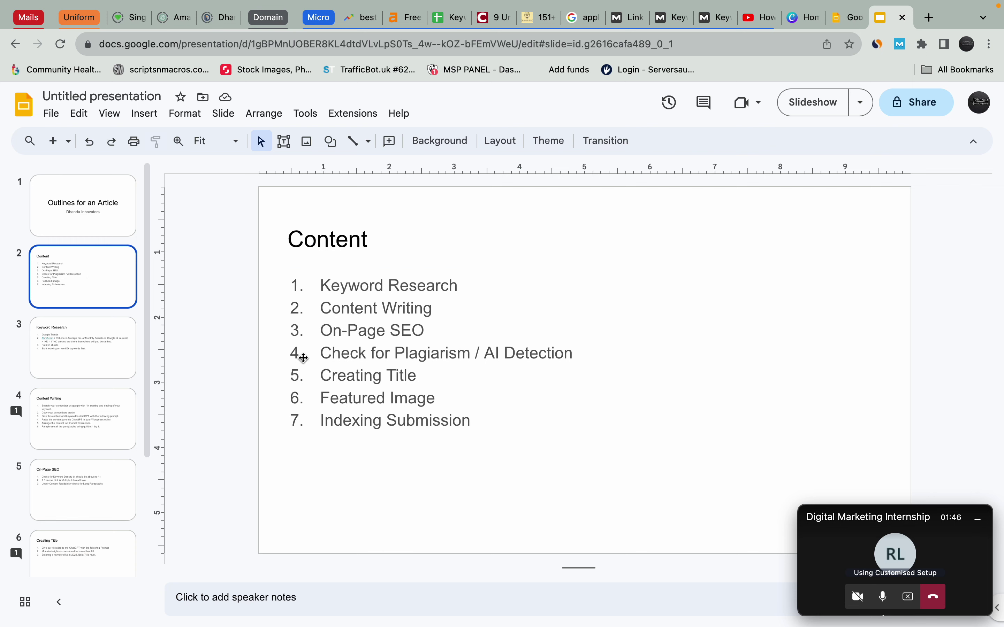
- Copy "Featured Image" from the Content slide's list and paste it without formatting over the title of the second Creating Title slide
drag(436, 395, 319, 396)
key(super+c)
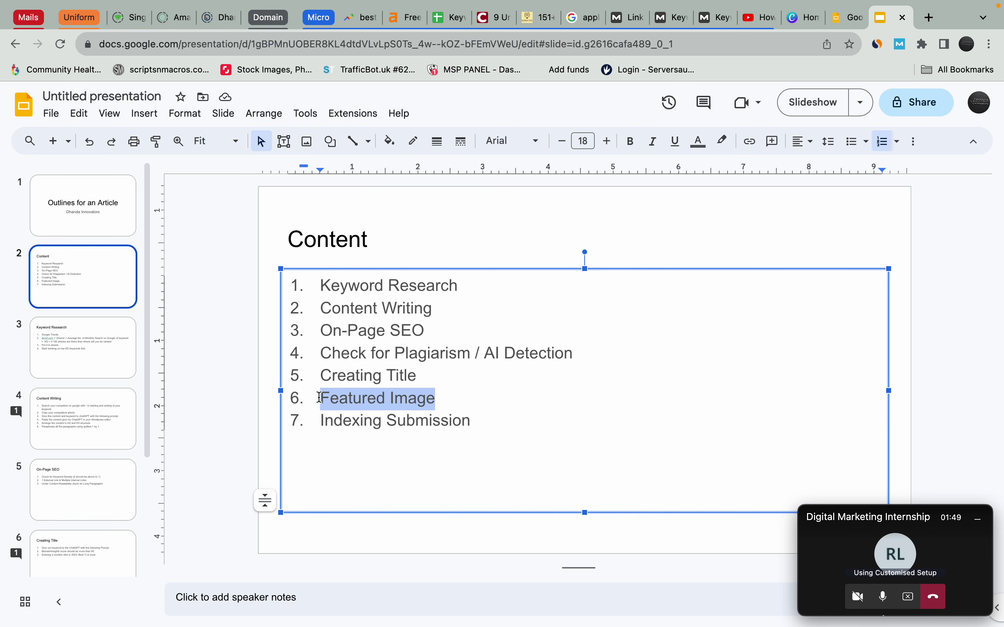
click(96, 538)
scroll(91, 519, down, 4)
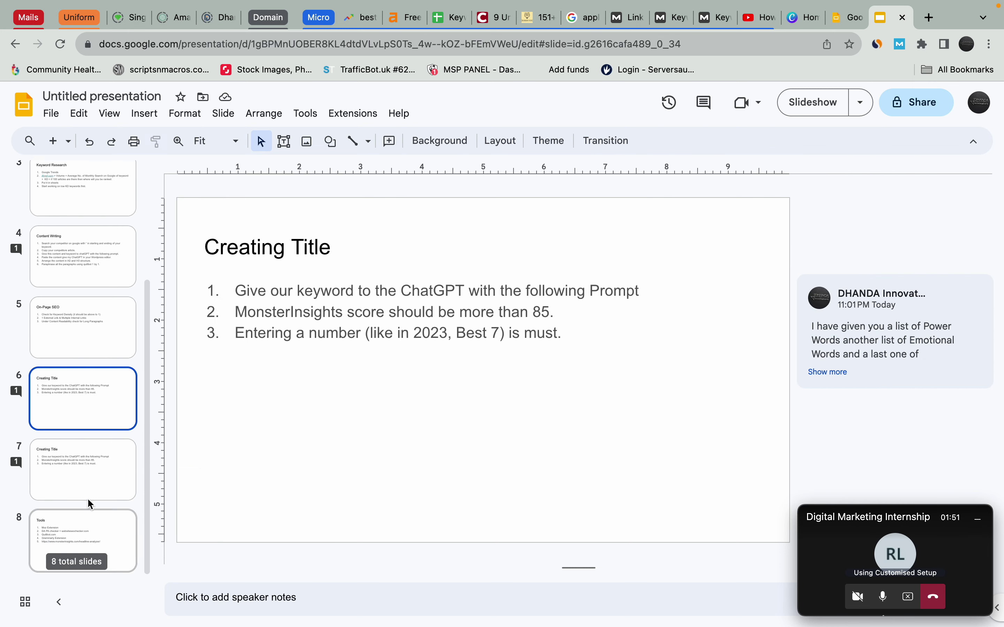
click(88, 498)
click(373, 352)
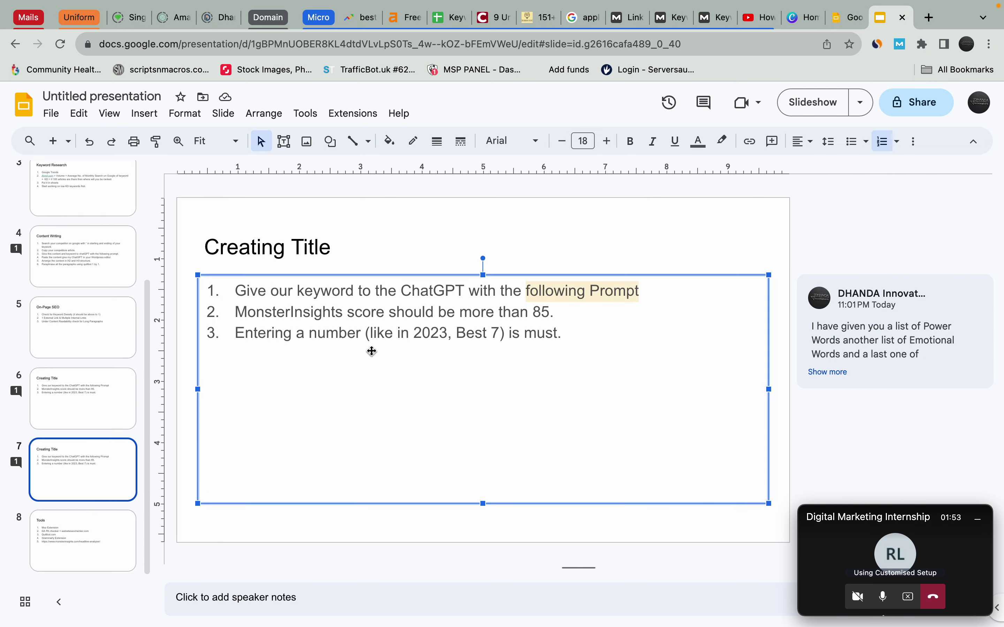
click(330, 250)
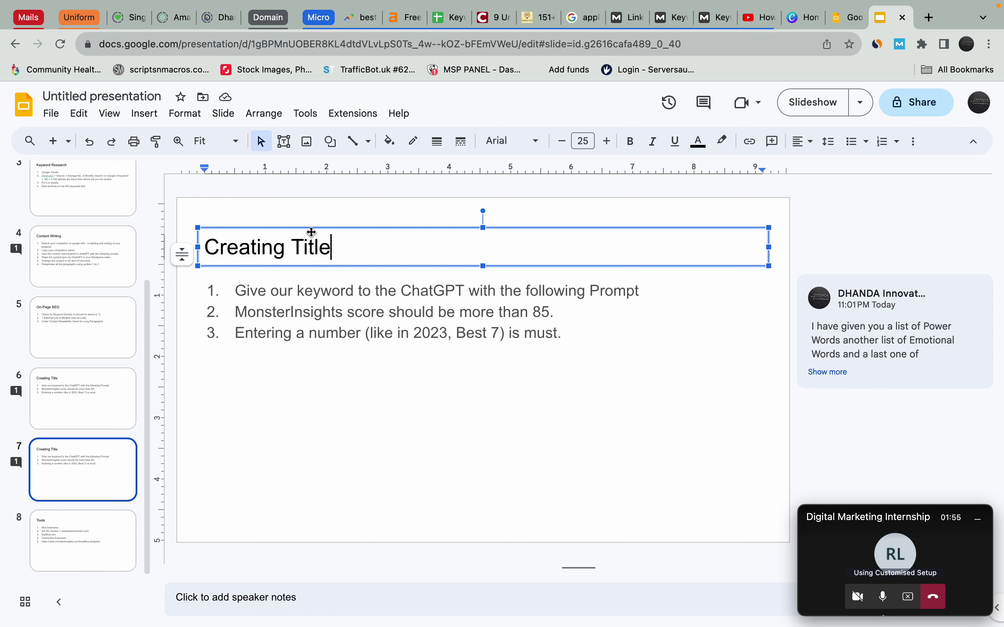
key(super+a)
key(super+v)
key(super+z)
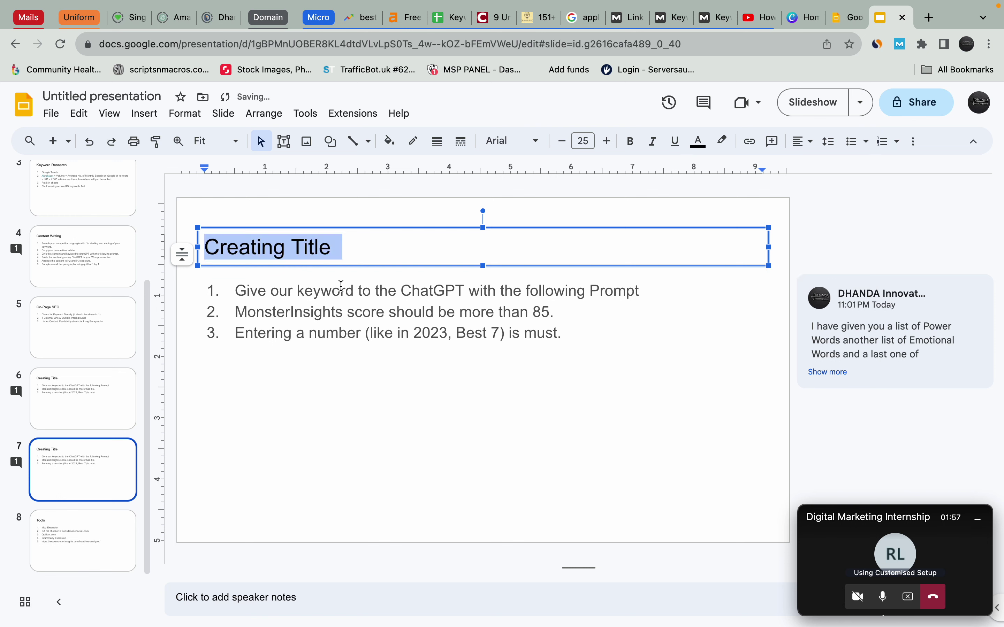
key(super+shift+v)
- Replace the Featured Image slide's list with two points: "Canva.com" and "Logo and Title should be there in image"
click(332, 312)
double_click(299, 315)
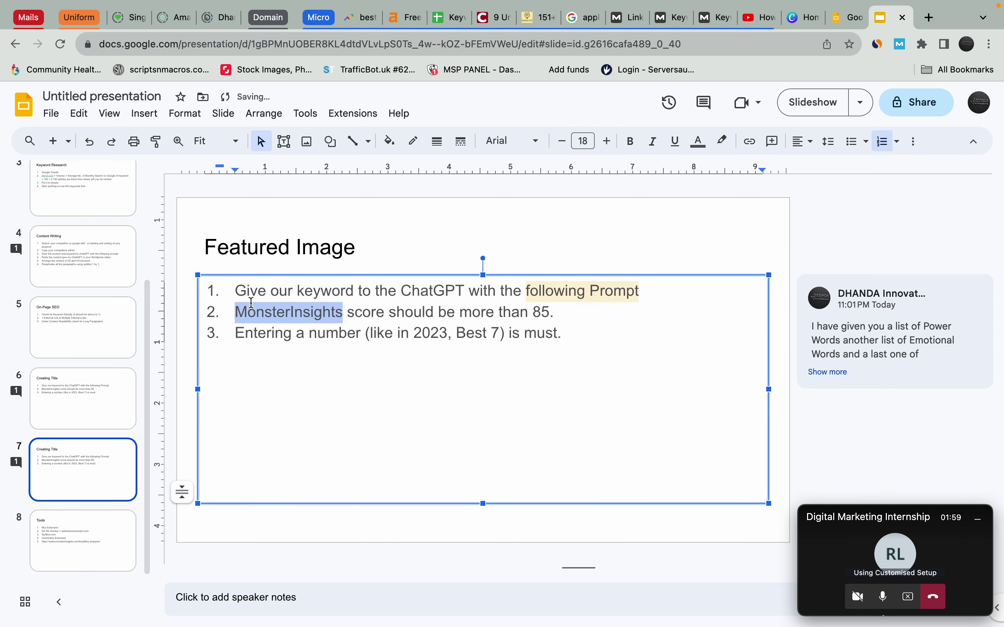
drag(251, 295, 578, 342)
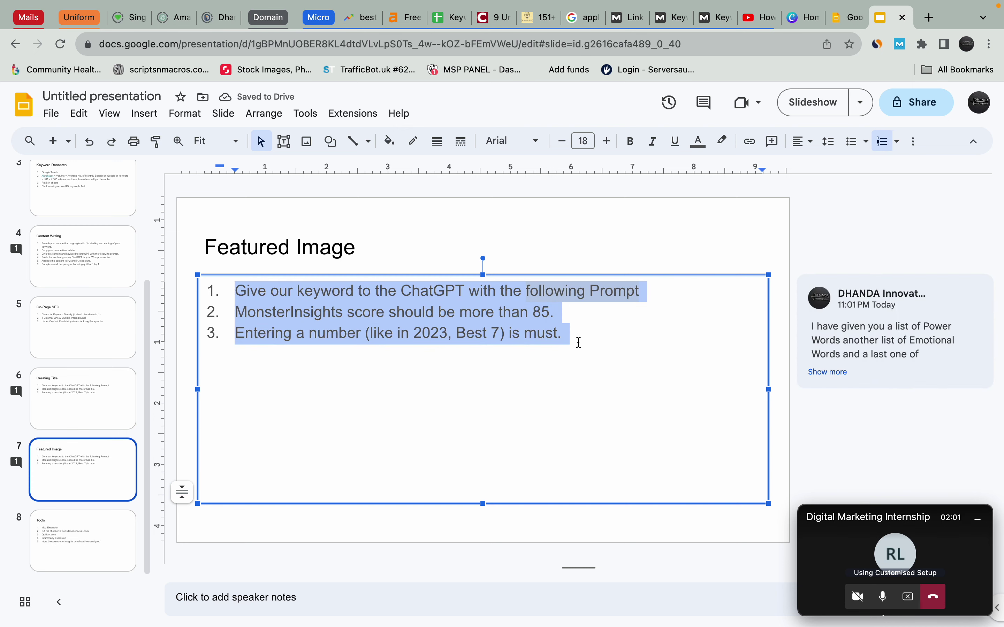
text(Can)
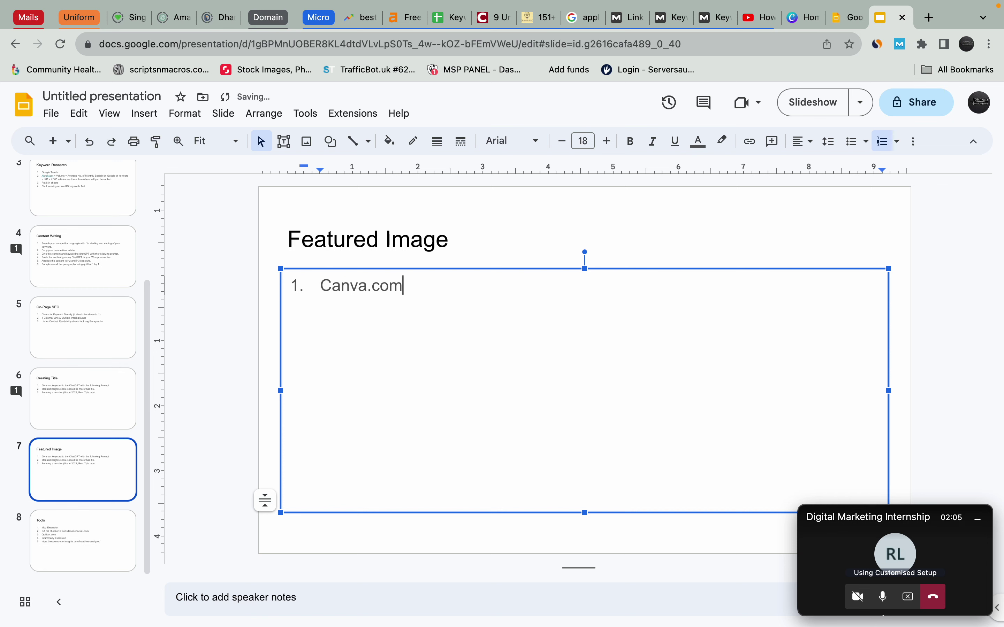
text(va.com)
key(Return)
text(Logo and Title)
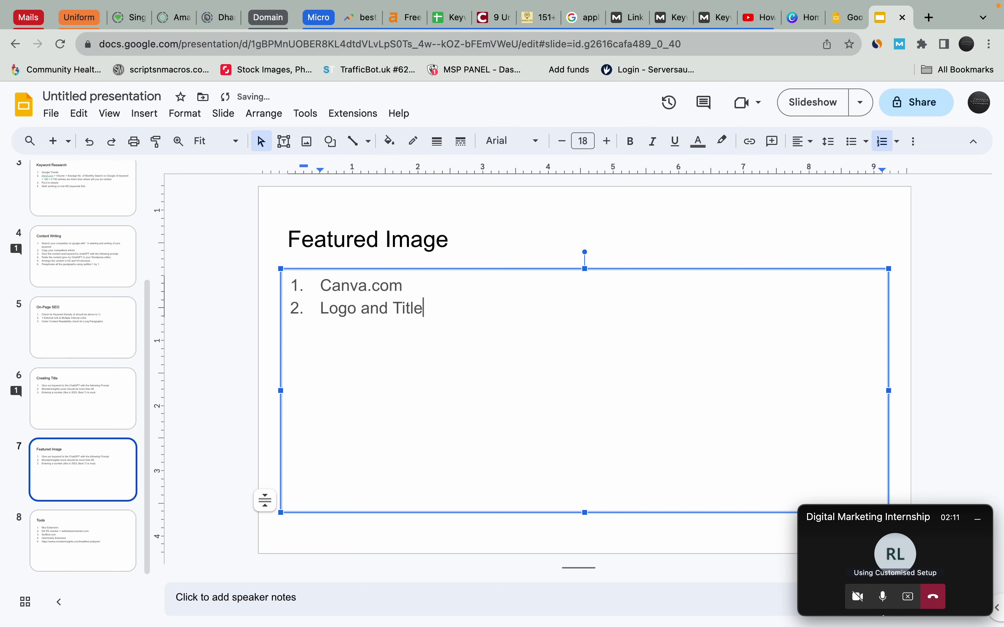
text( should be )
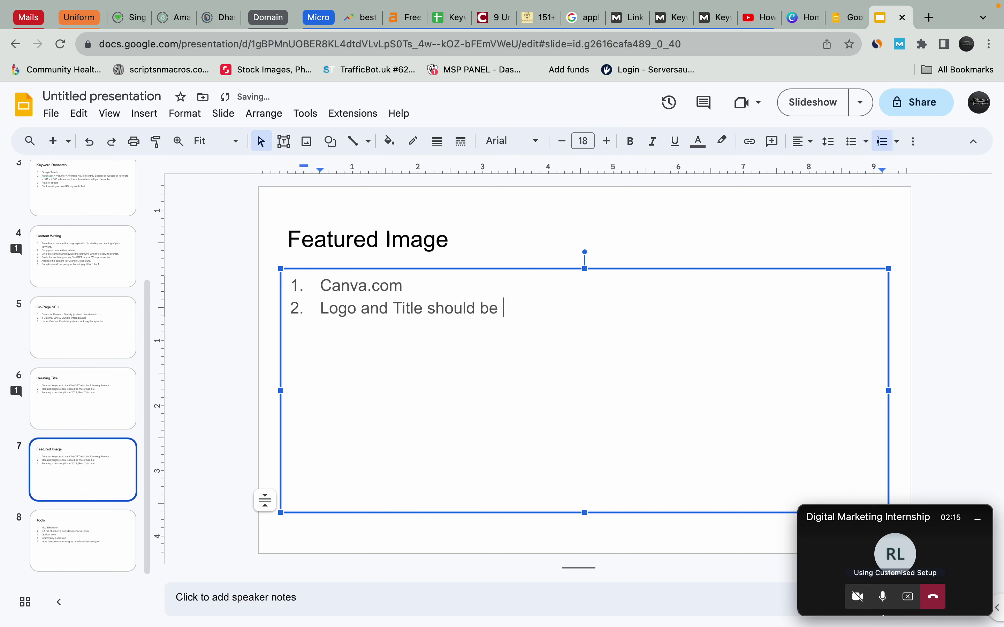
text(there in image)
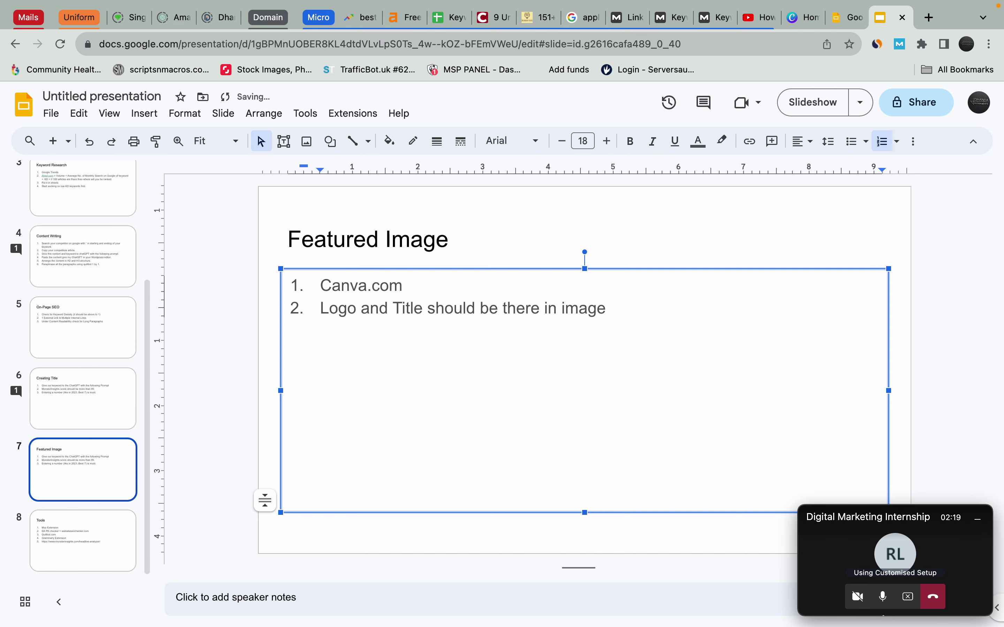
- Switch to the Canva design, dismiss the finished download notice and duplicate page 4 with the kitchen gadget gifts image
key(ctrl+Left)
key(ctrl+Left)
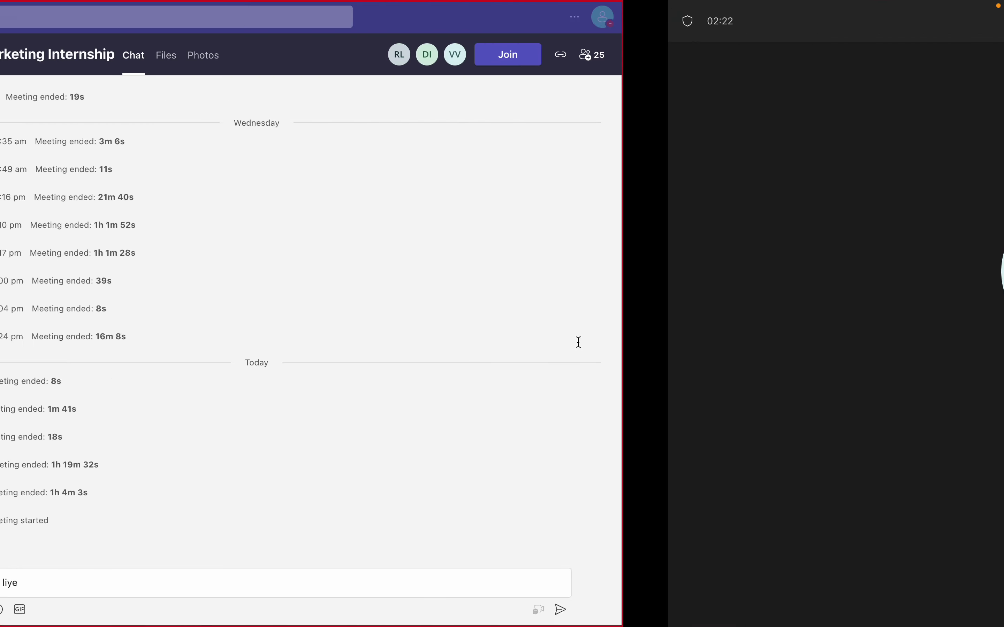
key(ctrl+Left)
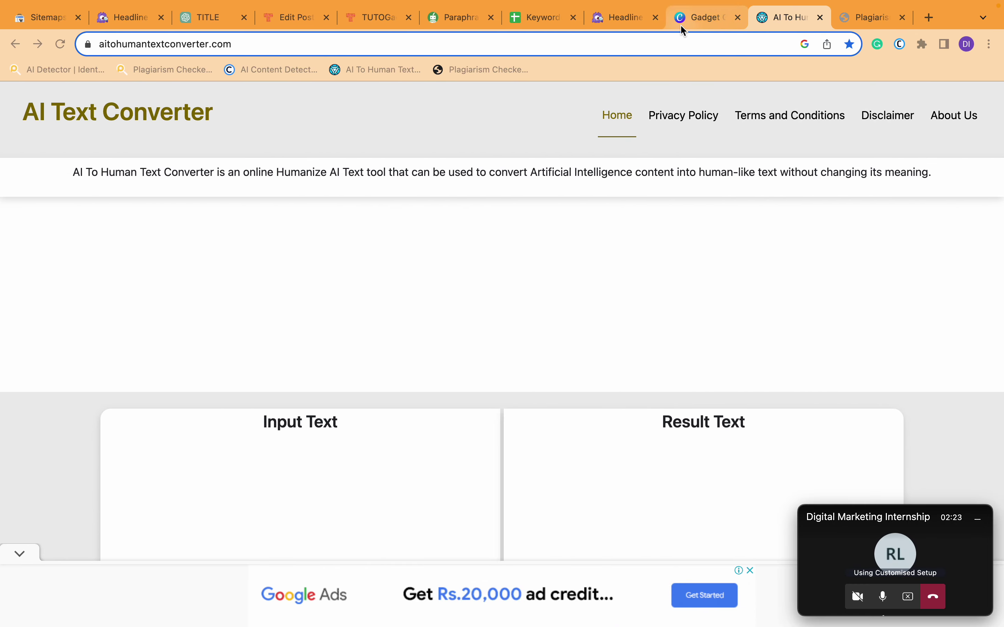
click(680, 24)
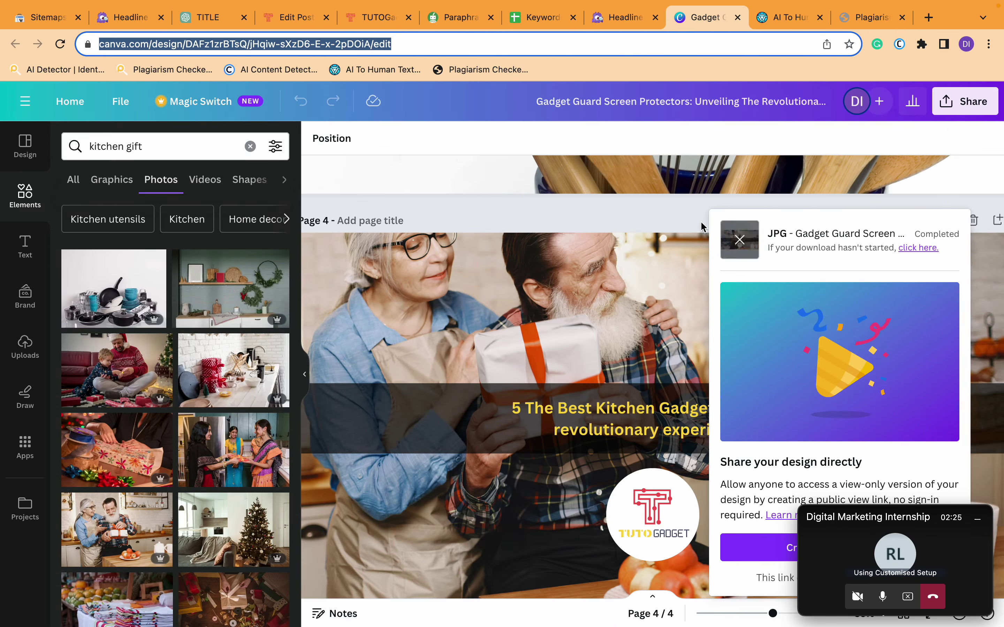
click(707, 226)
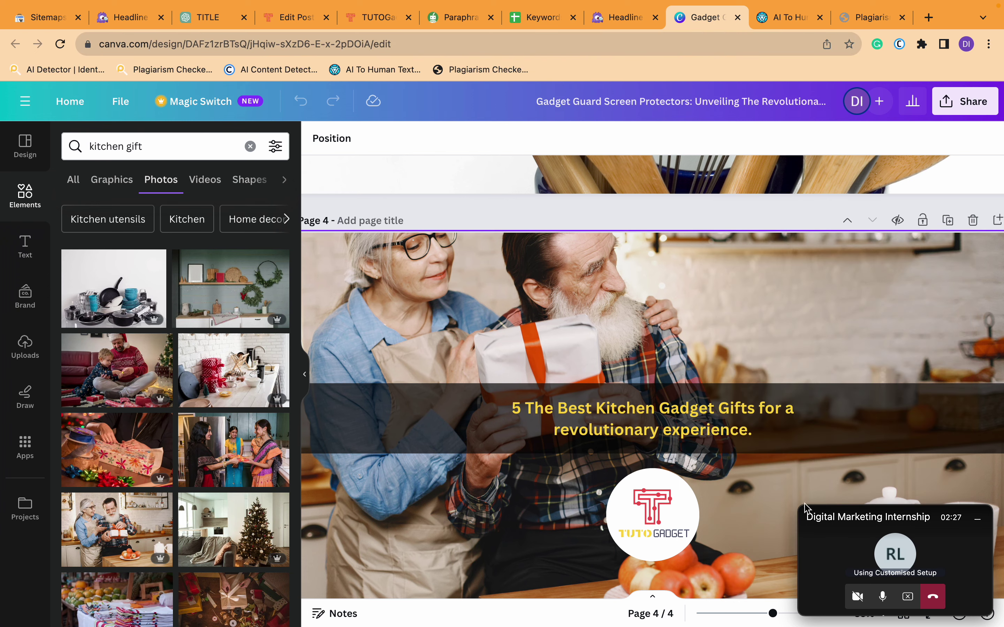
scroll(616, 252, down, 3)
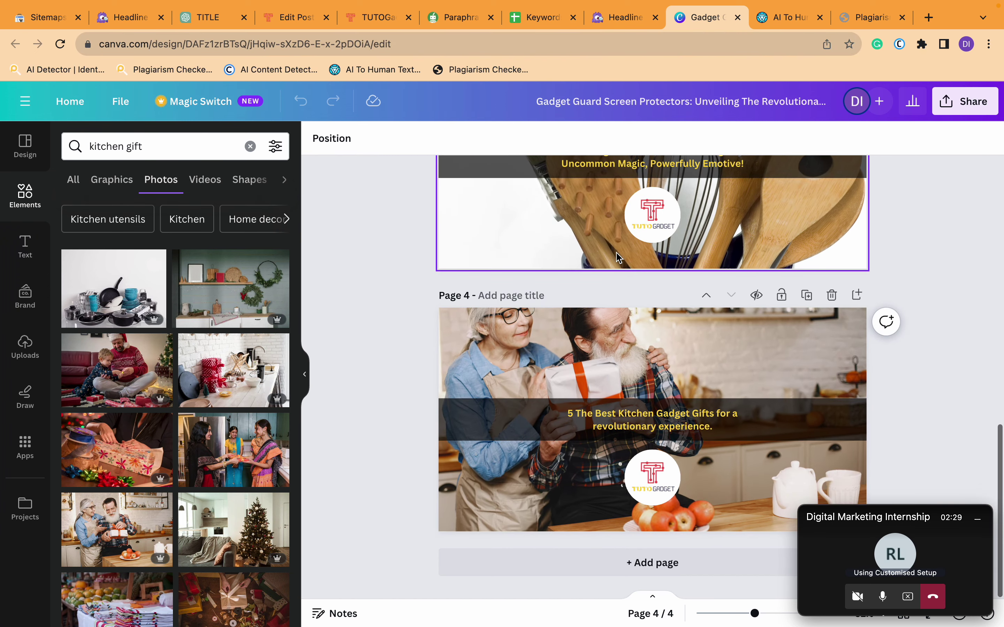
click(977, 519)
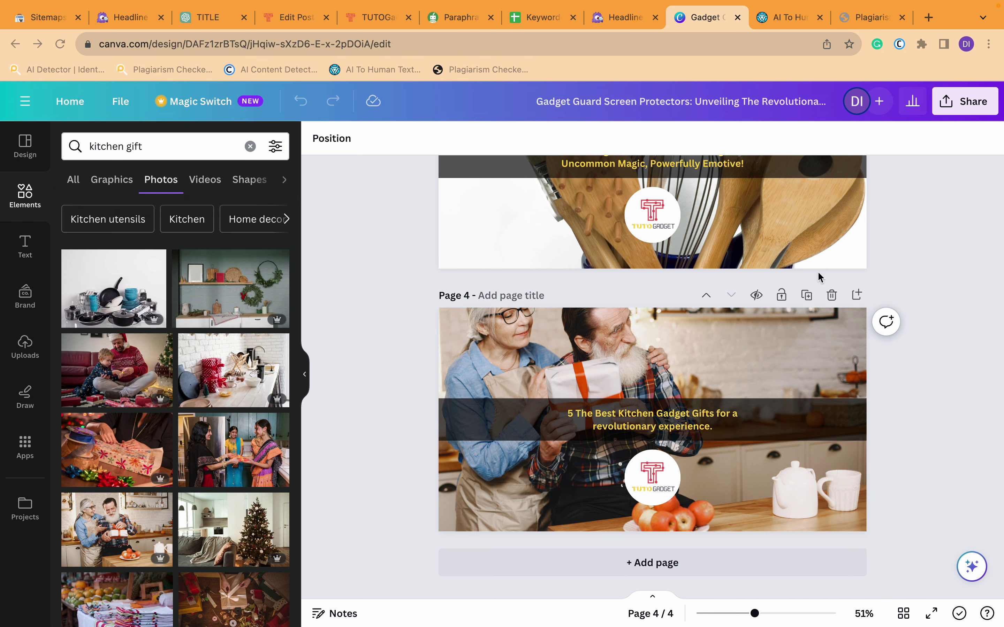
click(807, 296)
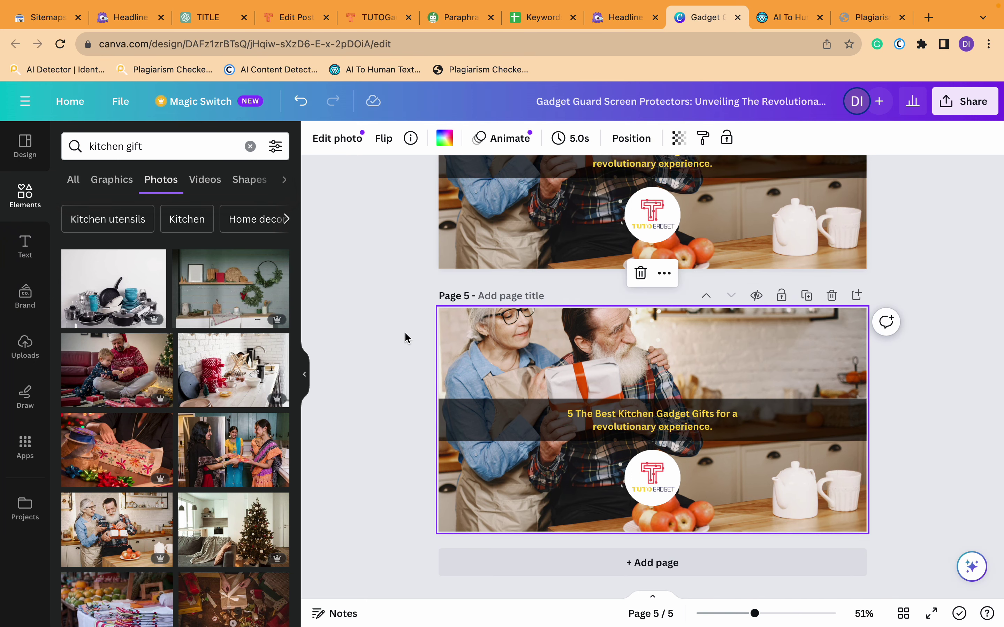
- Search the Canva elements for "fun gadget" and look through all the matching photos for a suitable background
click(250, 146)
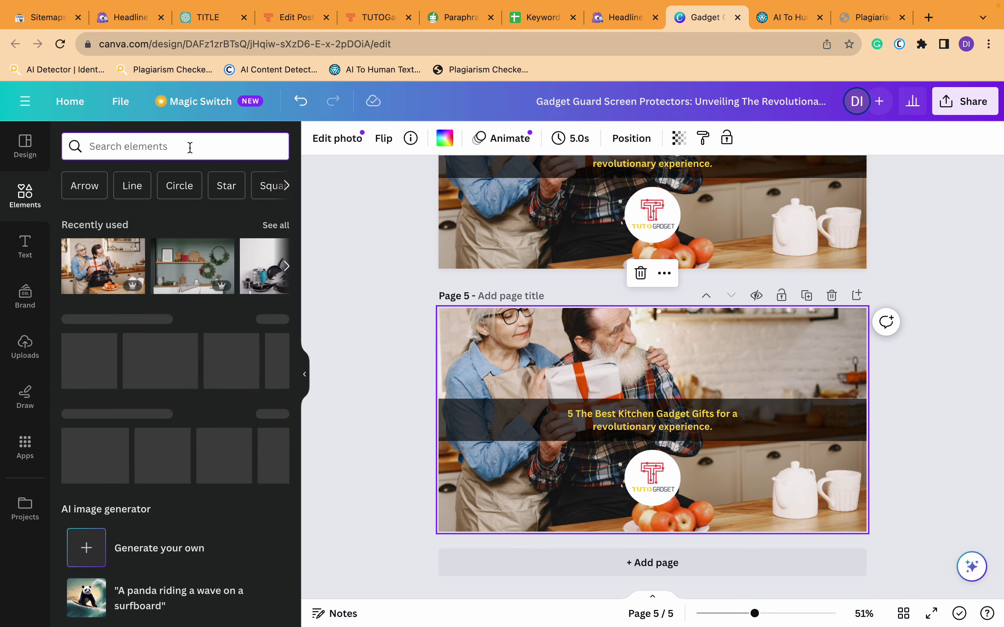
text(fun gadget)
click(157, 343)
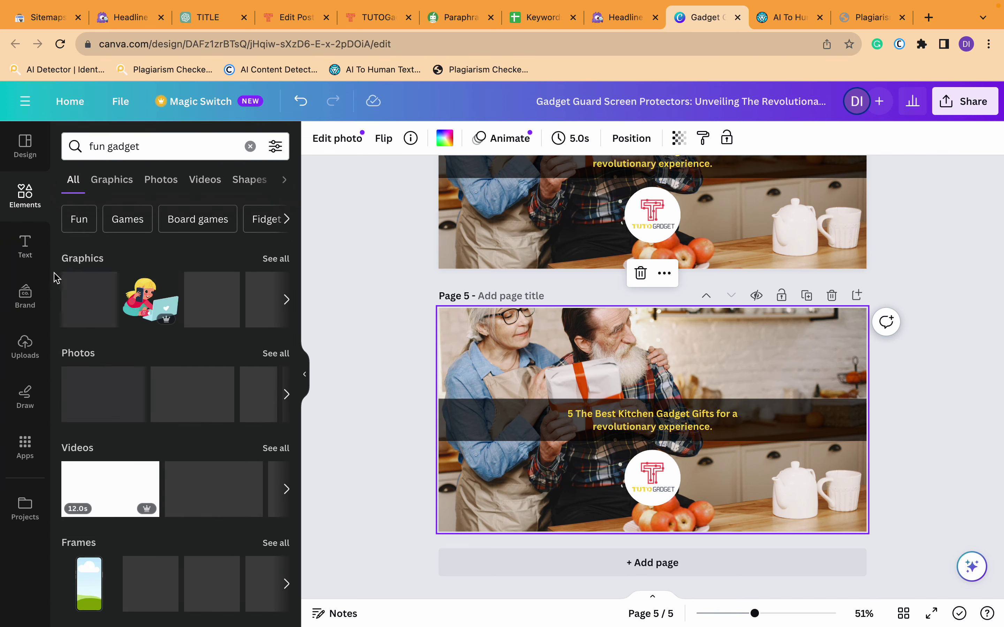
click(265, 353)
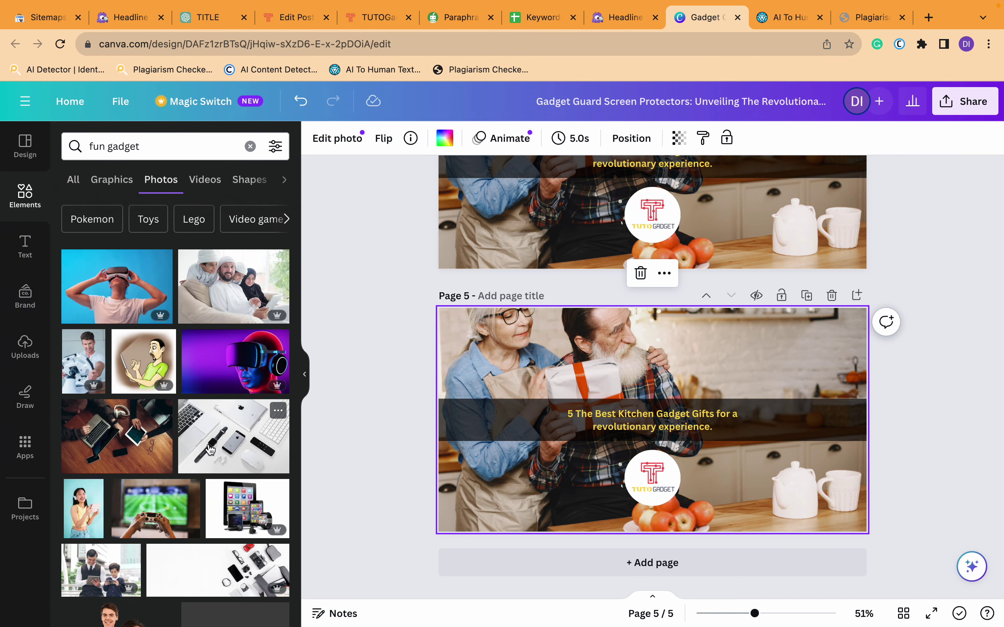
scroll(189, 483, down, 1)
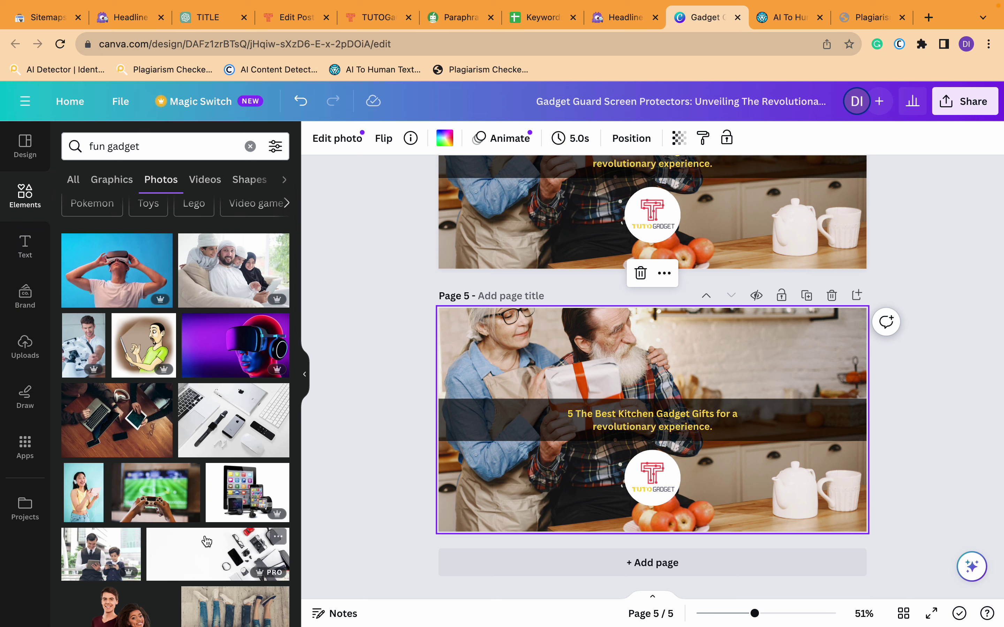
scroll(206, 541, down, 2)
scroll(206, 541, down, 15)
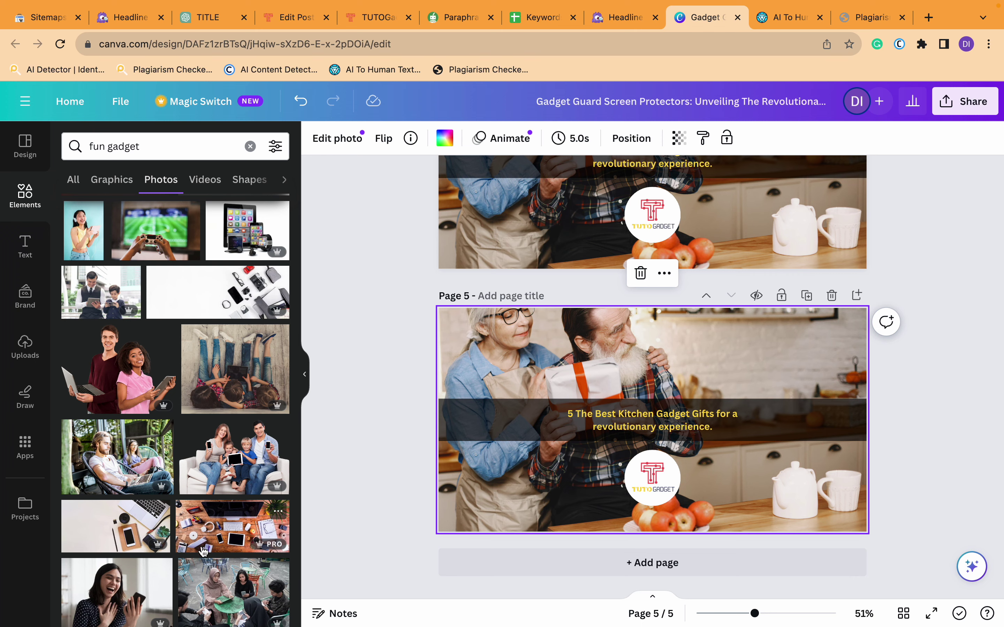
- Search the Canva photos for "gaming gadget" and make the dark photo with a phone, controller and mouse the background of page 5
scroll(198, 332, up, 18)
double_click(97, 145)
text(gaming)
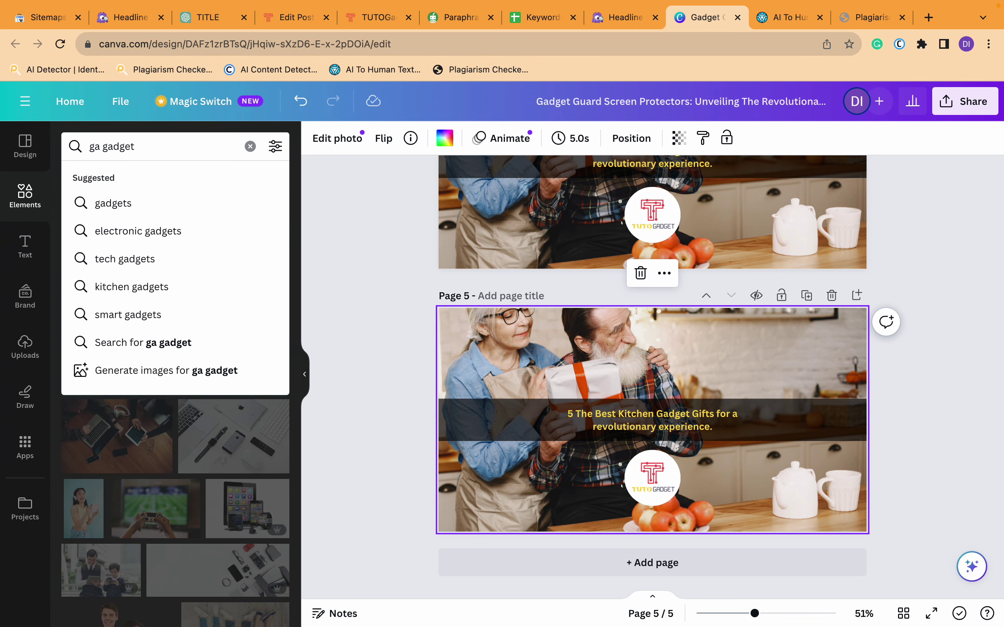
key(Return)
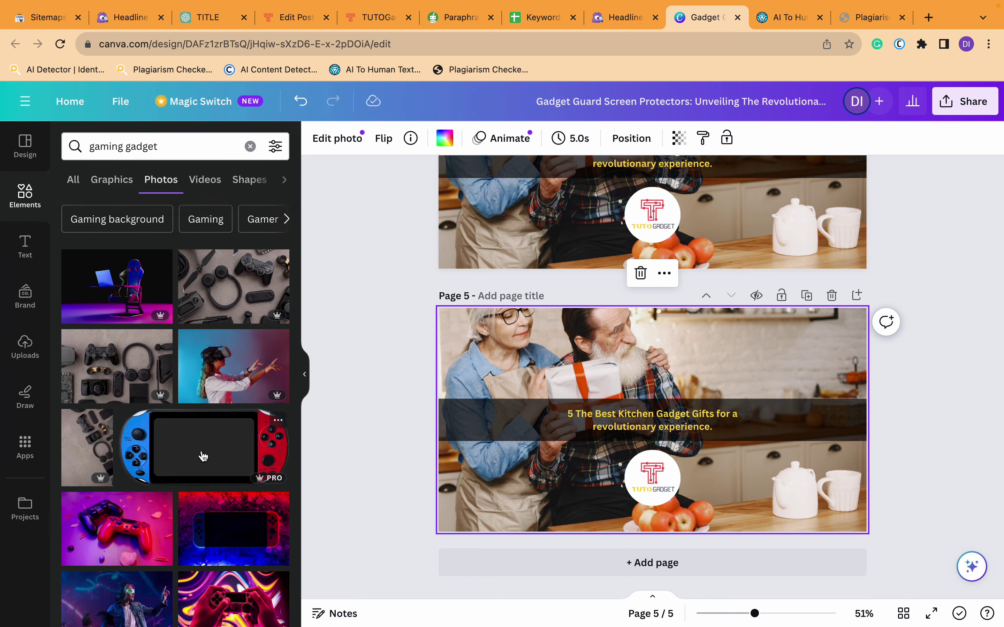
scroll(201, 455, down, 5)
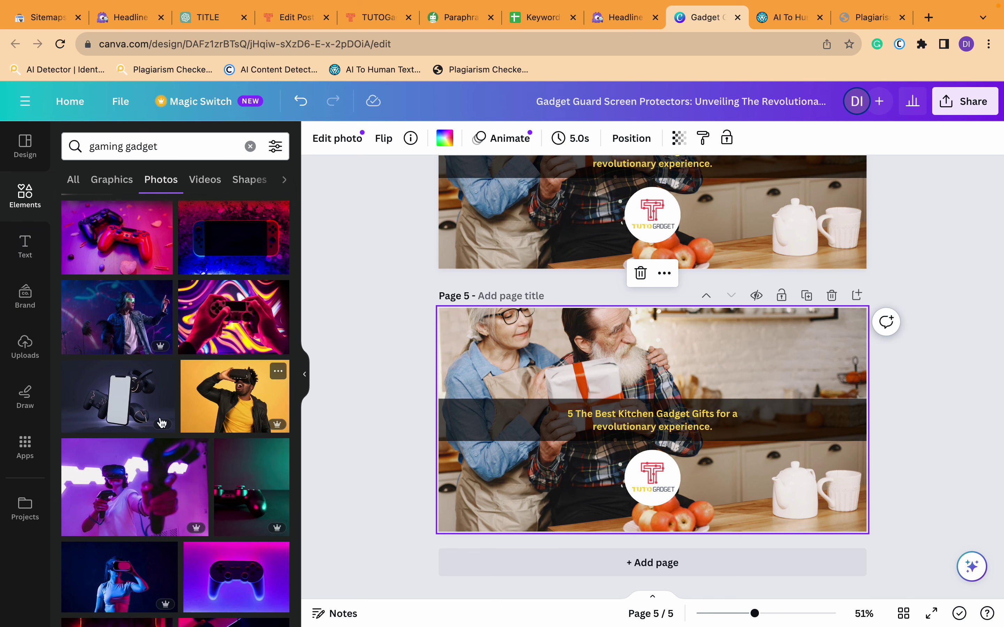
click(129, 399)
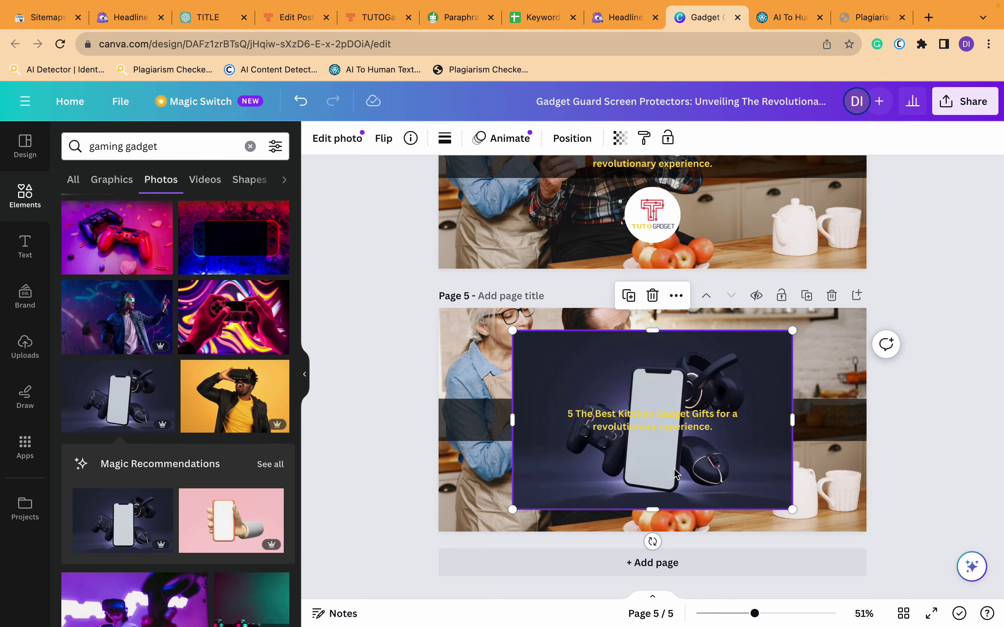
right_click(674, 475)
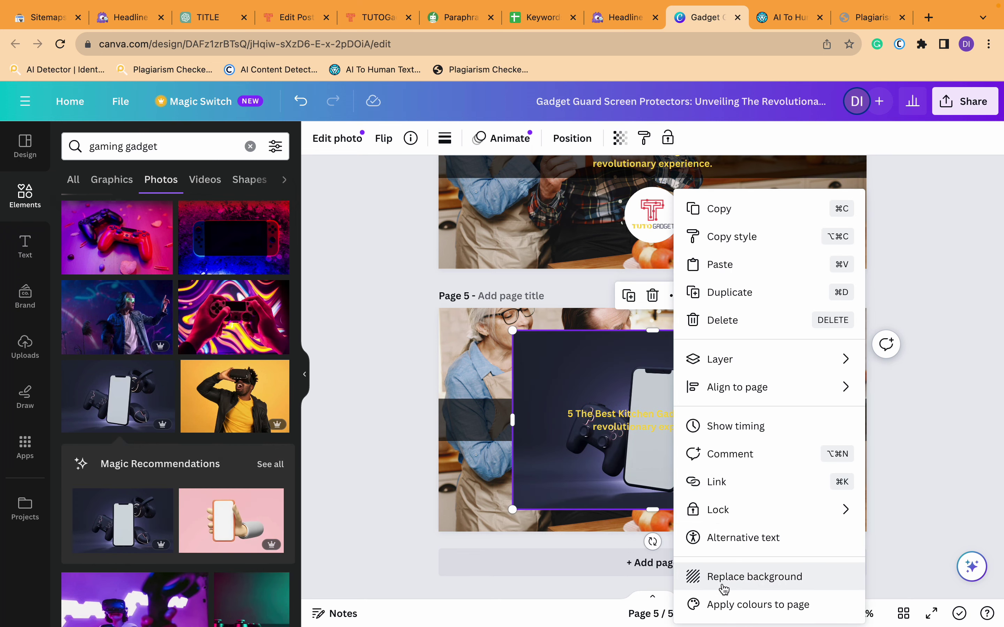
click(758, 577)
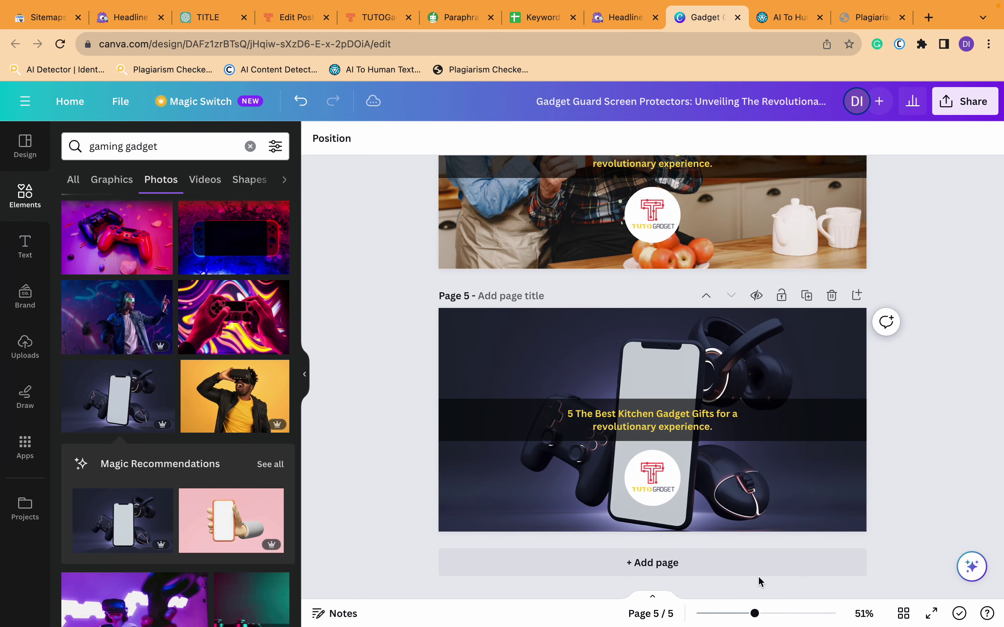
- Switch to the WordPress post editor and copy the full post title "7 Fun Gadgets for Men: Revolutionary, Thrilling, and Uncommon"
double_click(641, 423)
click(203, 22)
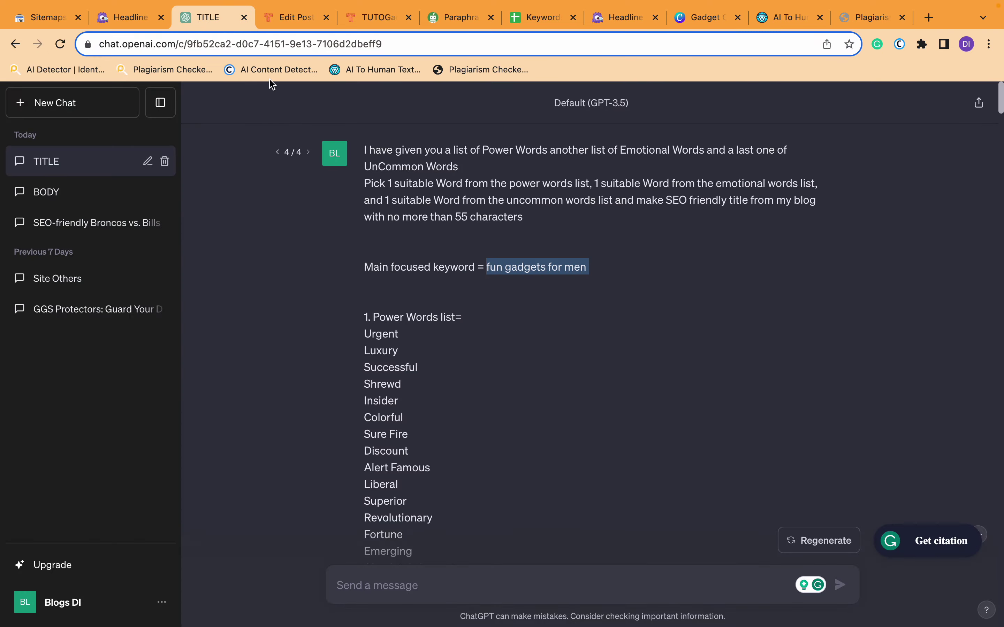
click(301, 21)
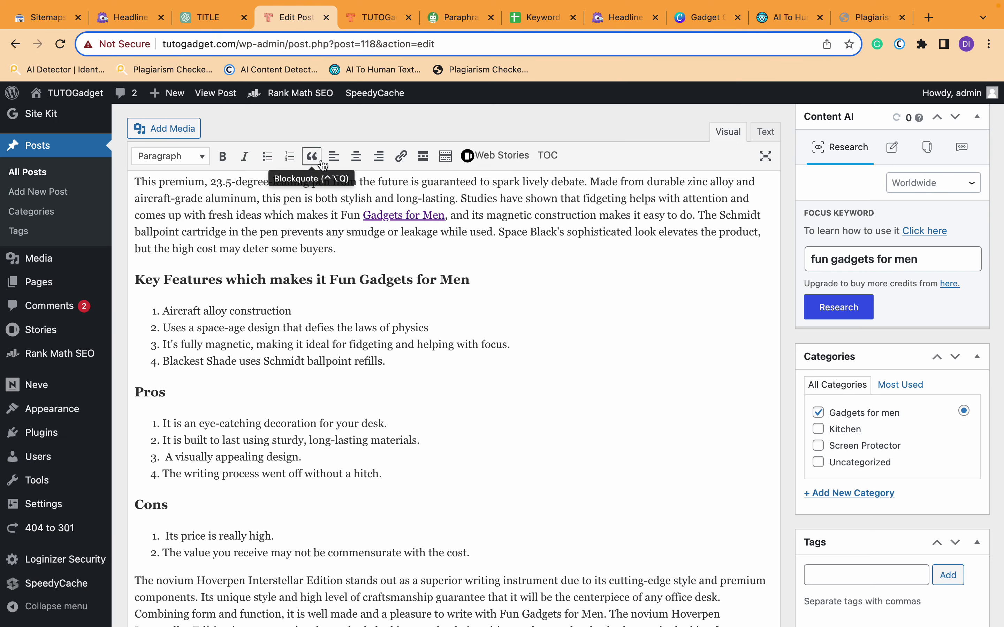
scroll(309, 207, up, 6)
click(301, 242)
triple_click(302, 242)
key(ctrl+c)
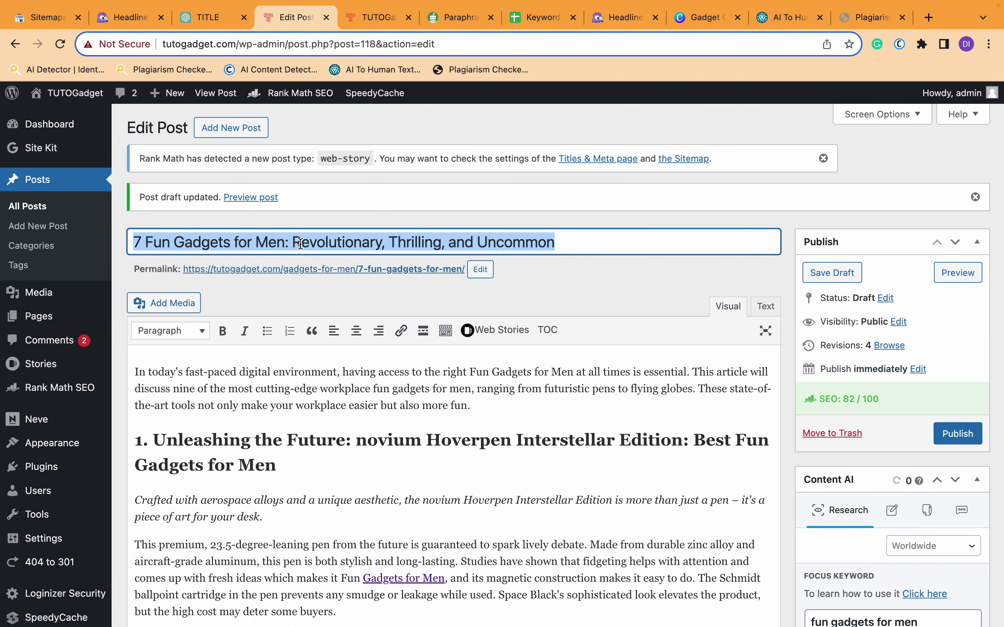
- Return to the Canva design and replace the kitchen gadget heading on page 5 with the copied post title
click(691, 18)
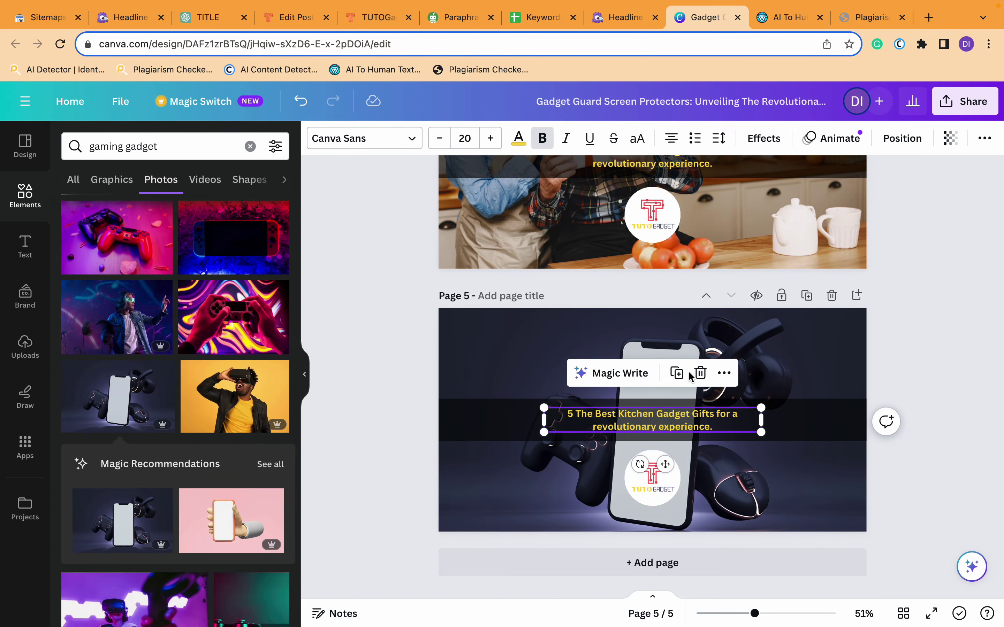
click(680, 419)
key(ctrl+a)
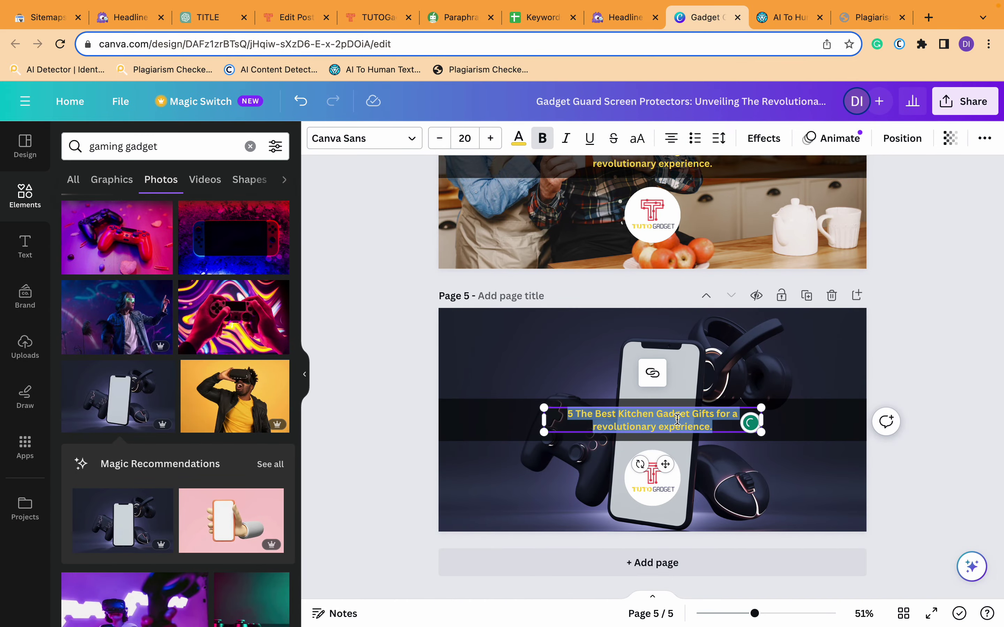
key(ctrl+v)
click(919, 399)
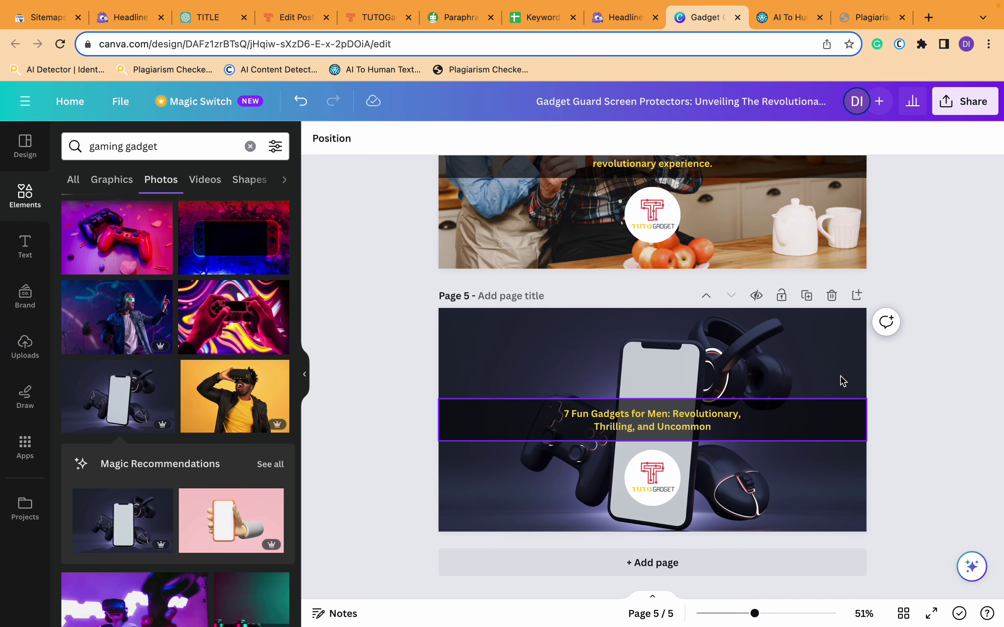
- Download only page 5 of the design as a JPG with quality 100
click(961, 101)
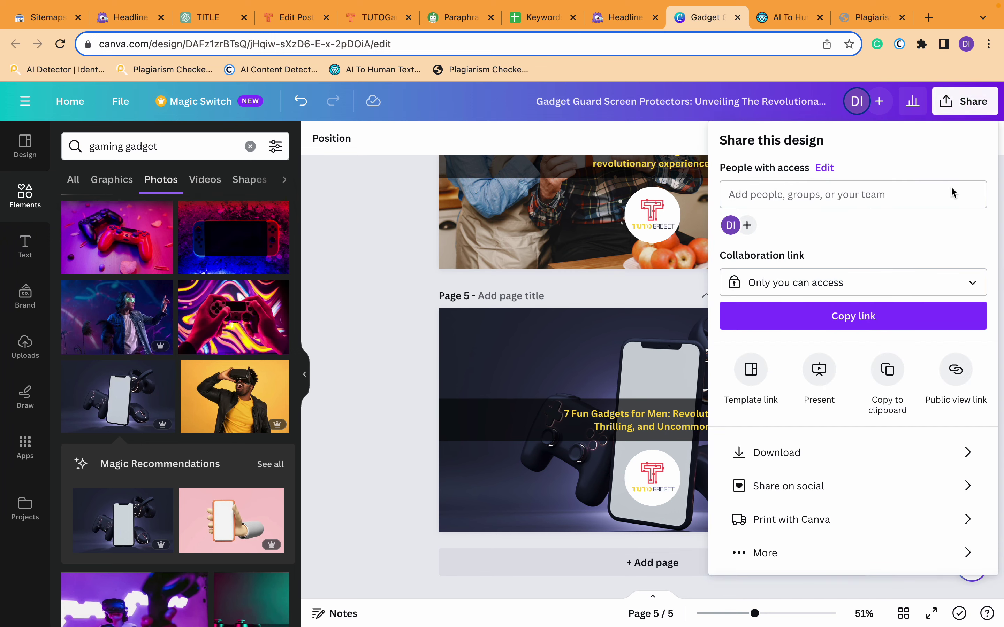
click(881, 463)
click(939, 208)
click(888, 239)
drag(933, 306, 985, 299)
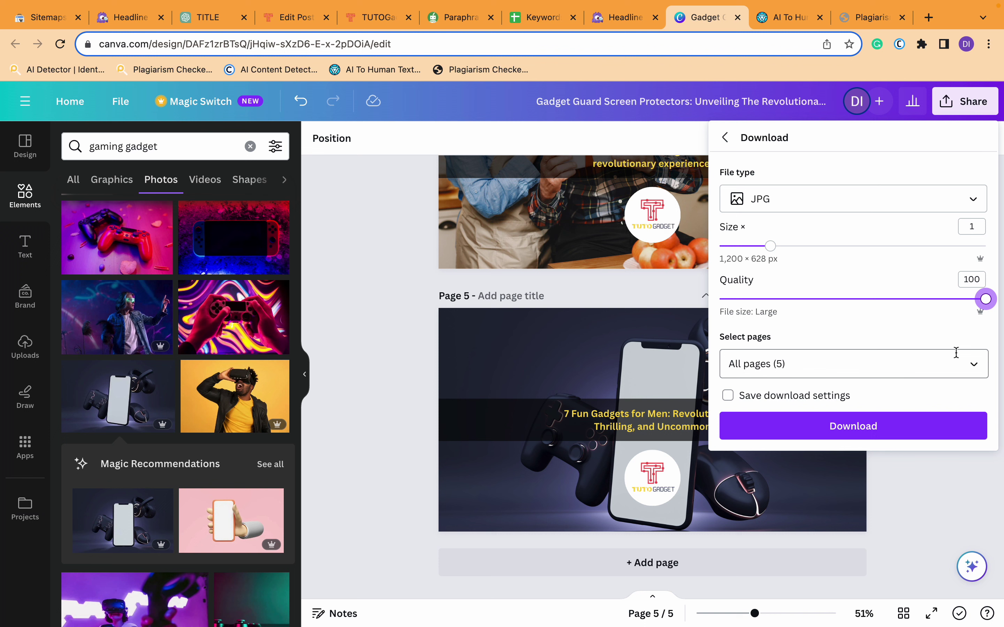
click(976, 365)
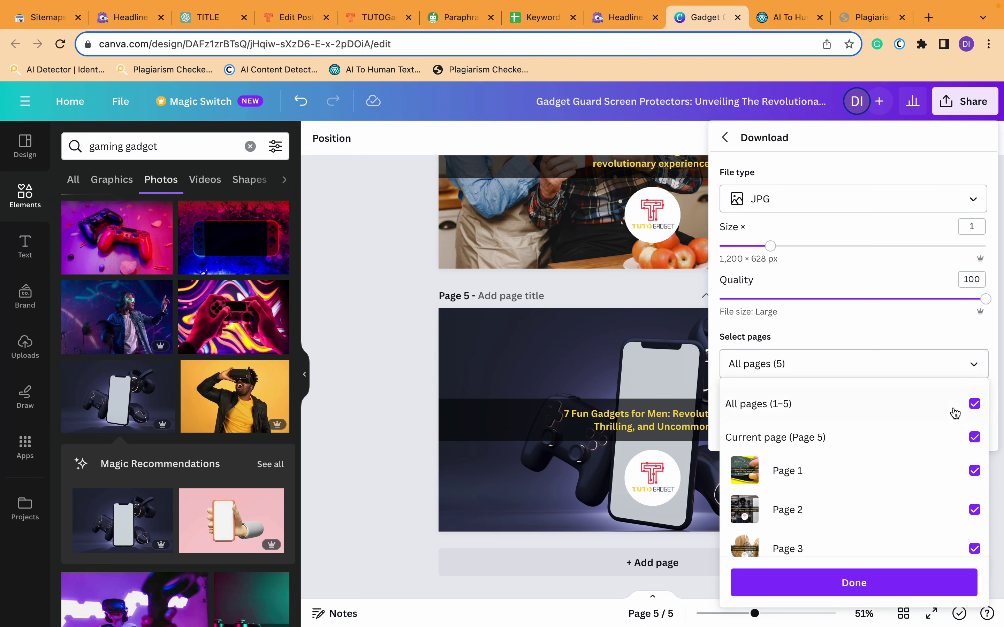
click(975, 405)
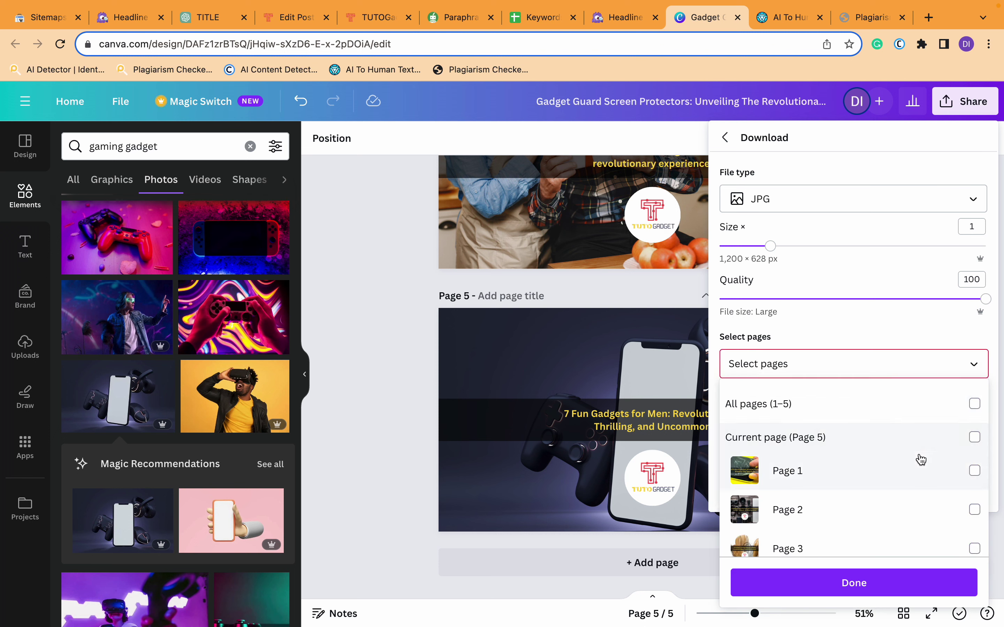
scroll(916, 460, down, 3)
click(850, 540)
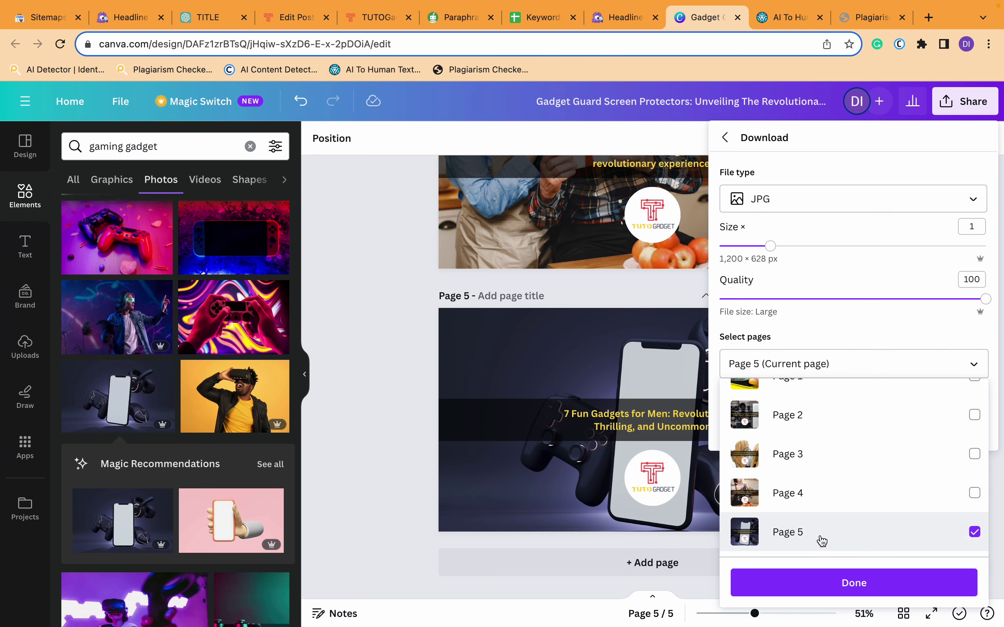
click(879, 584)
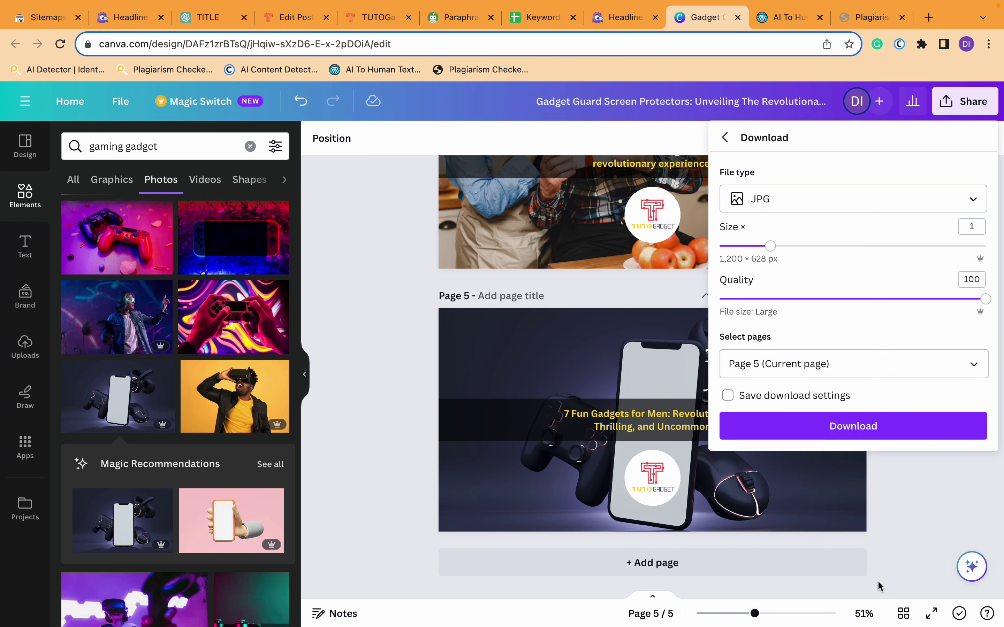
click(854, 433)
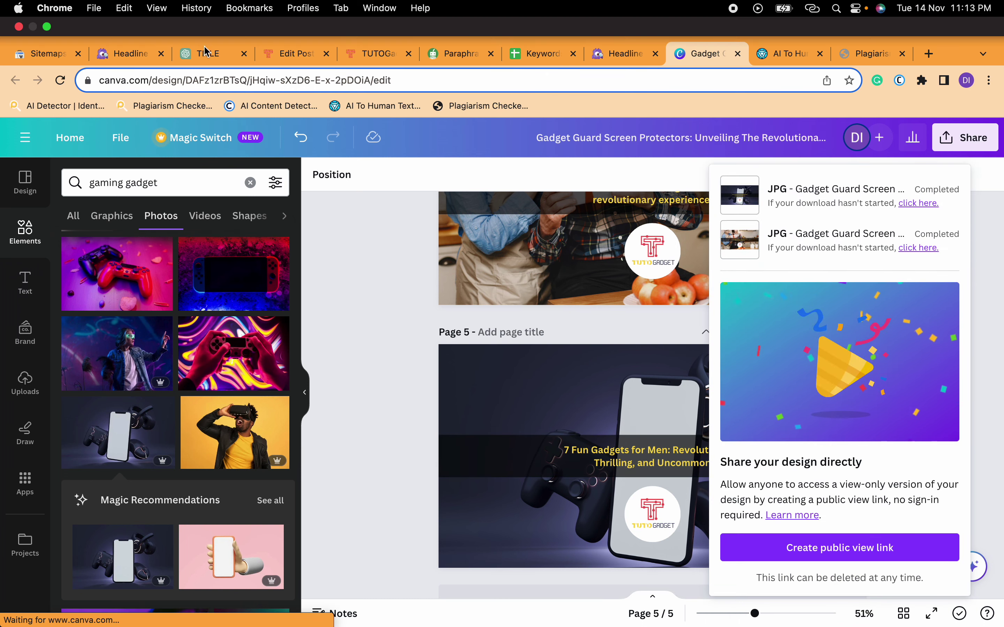
- Switch to the WordPress post and upload the newly downloaded "World (4).jpg" image from Downloads for its featured image
click(203, 19)
click(120, 17)
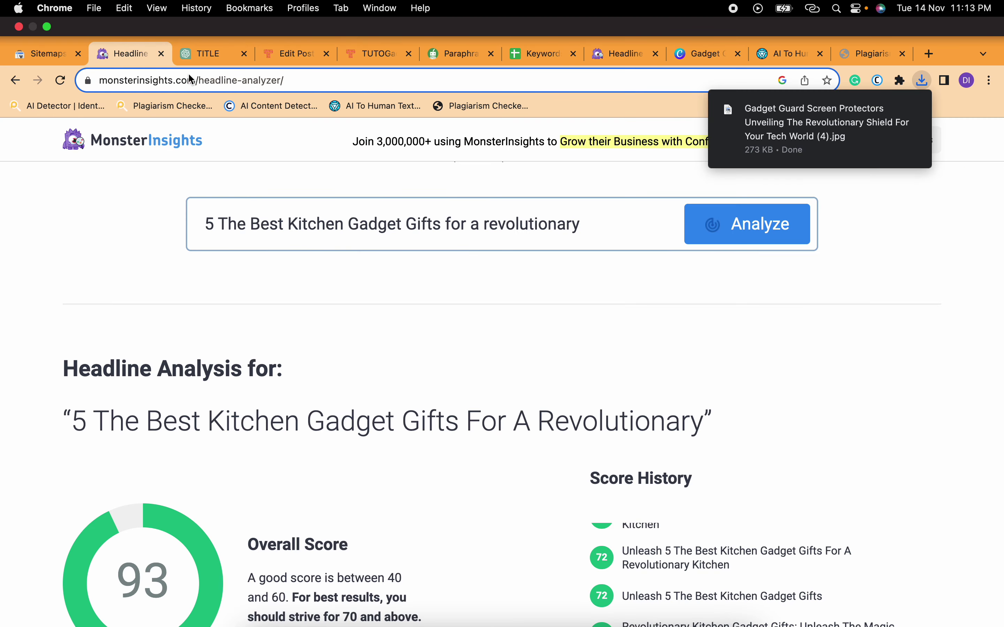
click(372, 55)
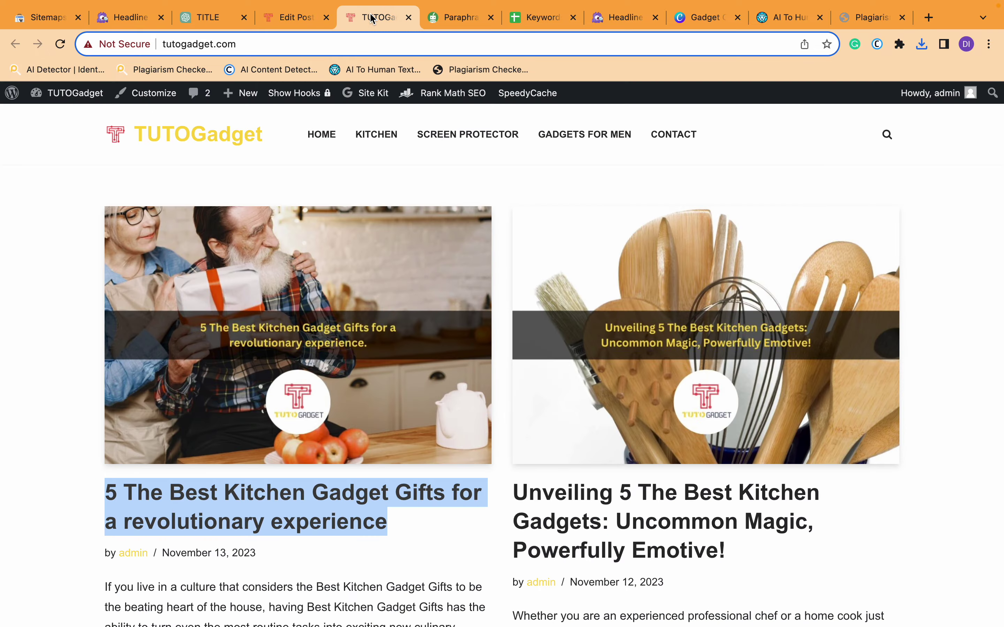
click(294, 18)
scroll(807, 429, down, 20)
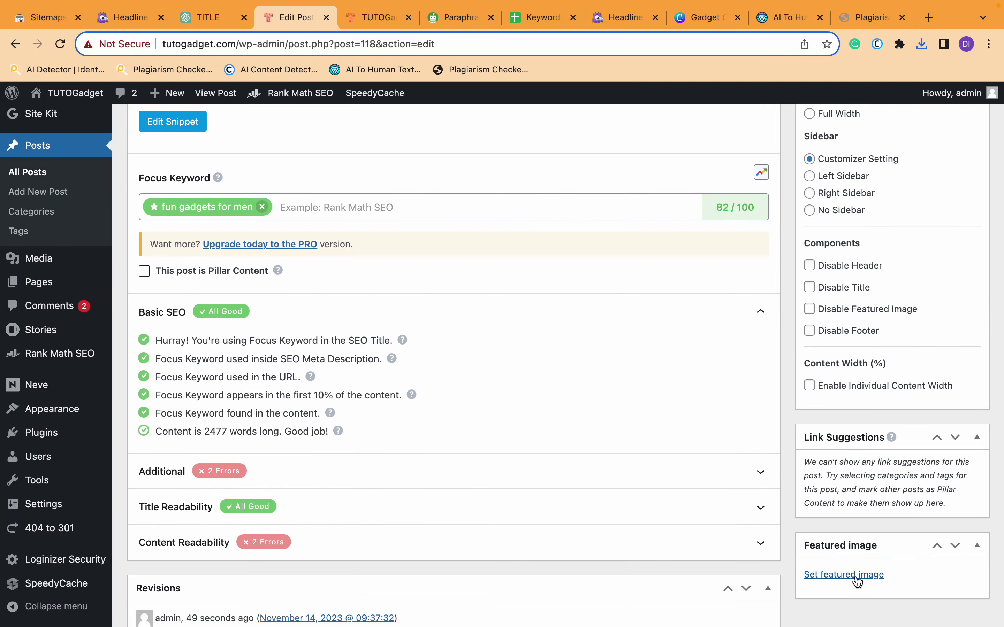
click(858, 578)
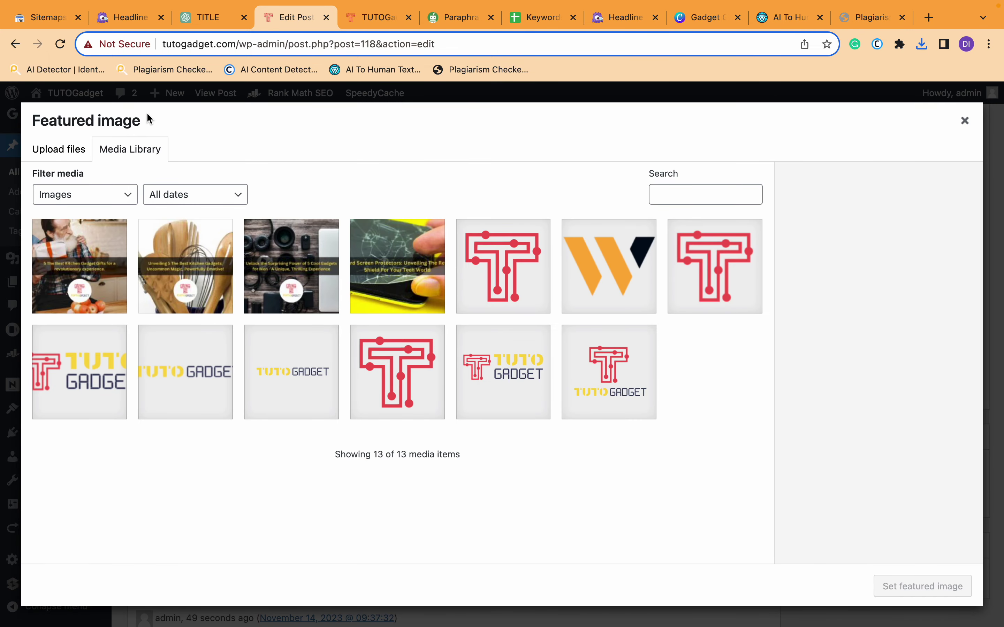
click(64, 149)
click(480, 372)
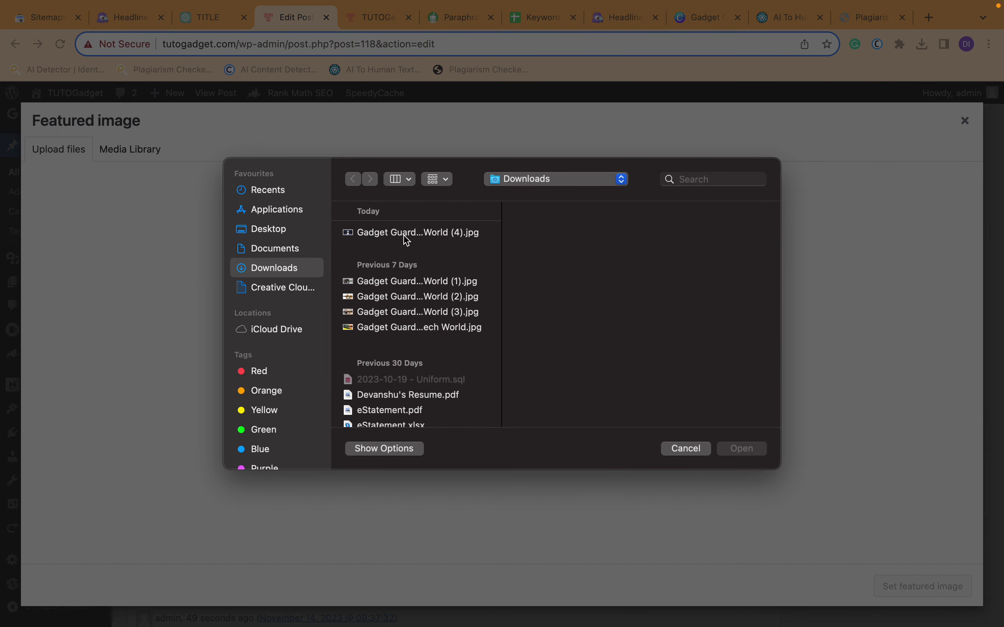
click(407, 233)
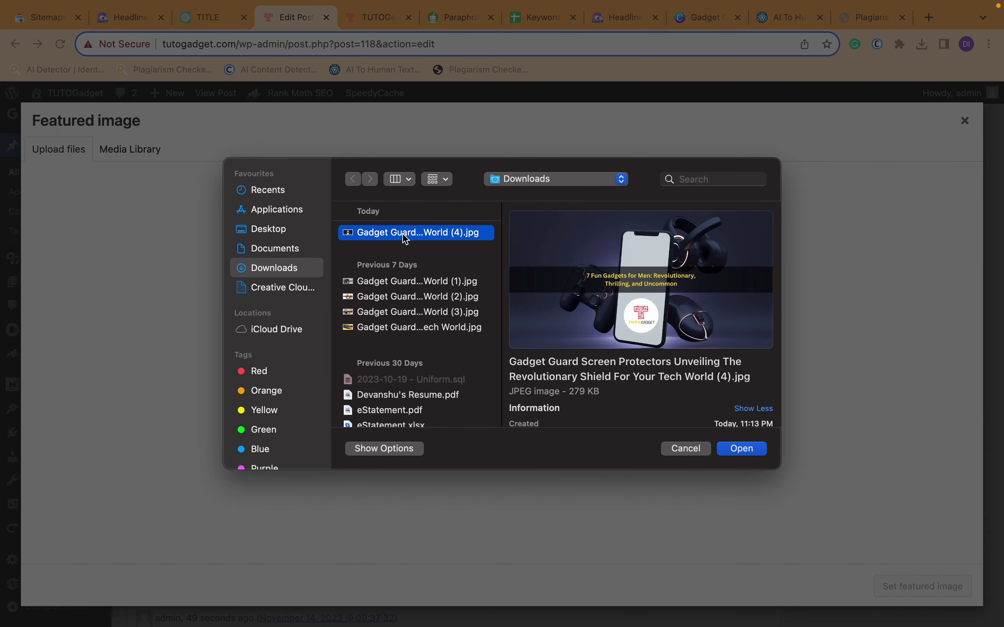
click(743, 449)
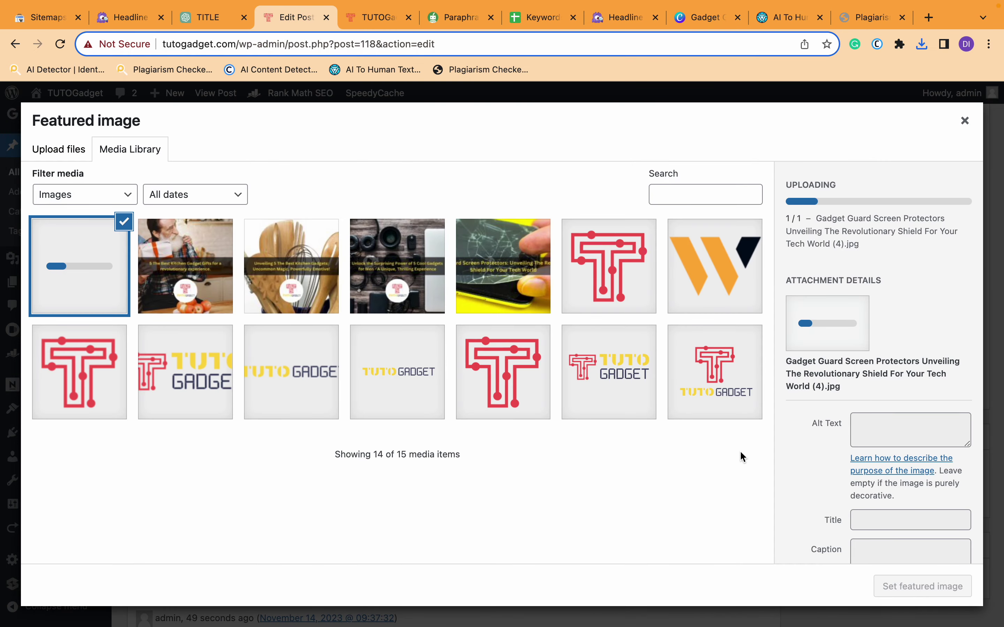
- Switch to Google Slides and add a third point to the Featured Image slide: "When uploading we should write the alt text in the image"
key(ctrl+Right)
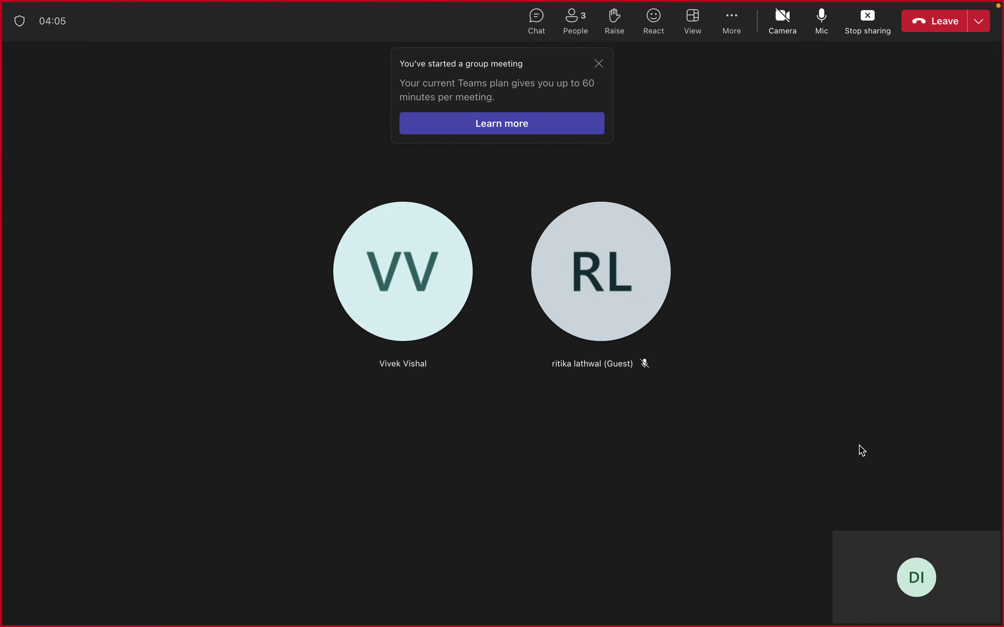
key(ctrl+Right)
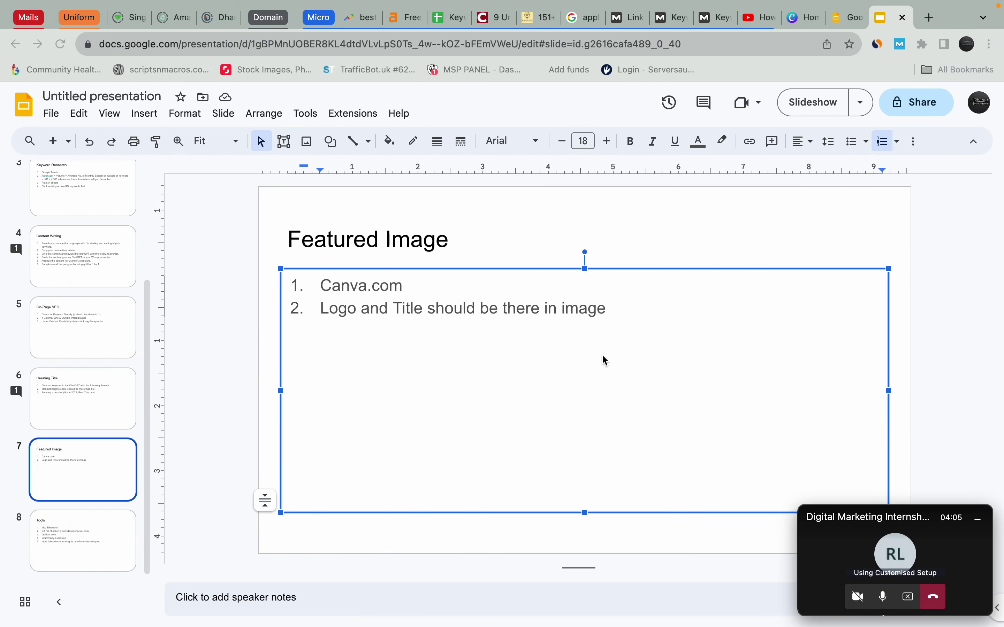
click(634, 307)
key(Return)
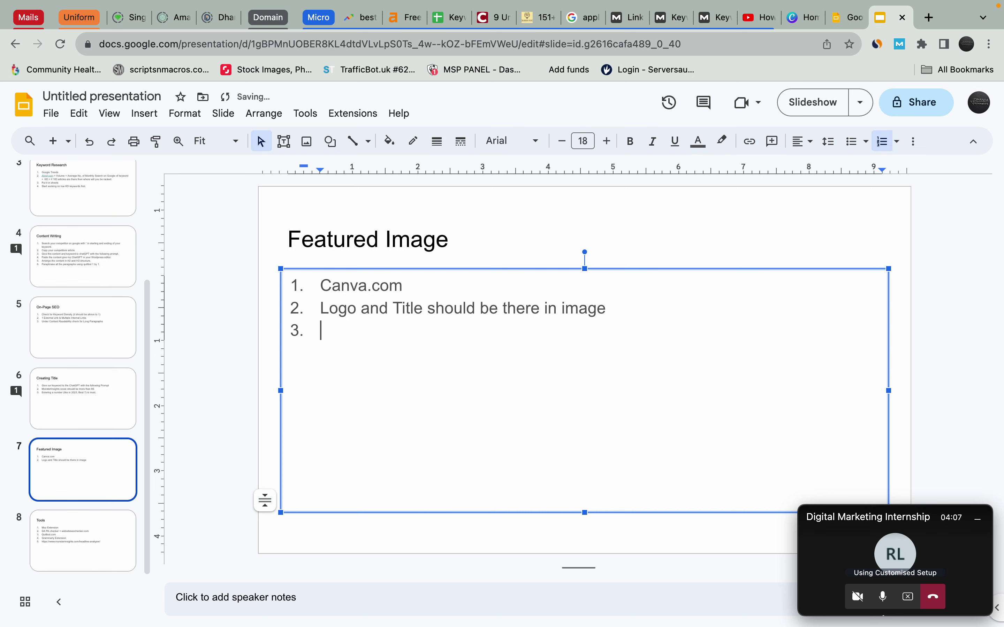
text(When upload)
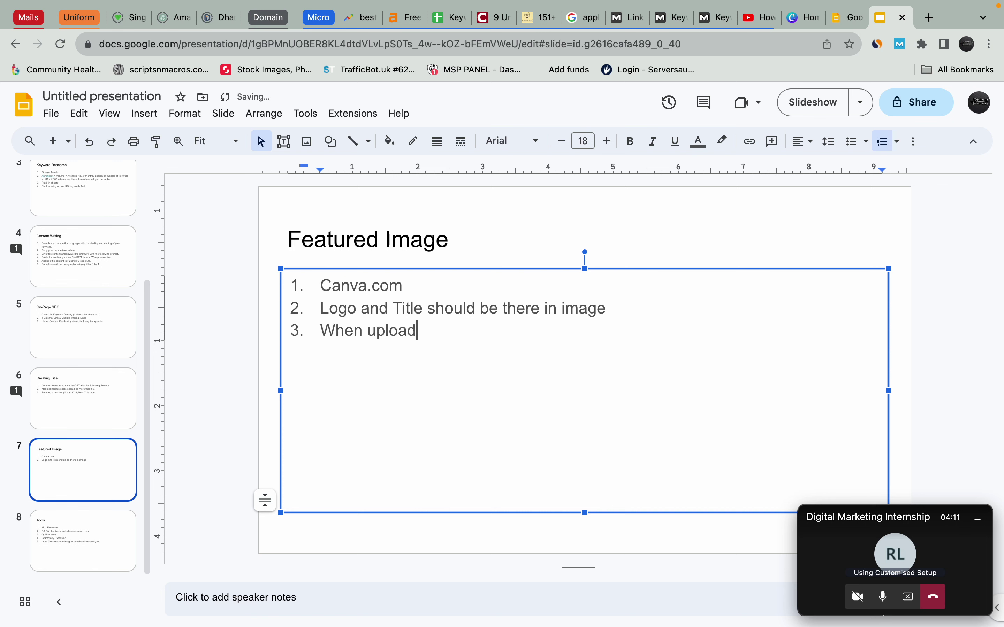
text(ing we shoul)
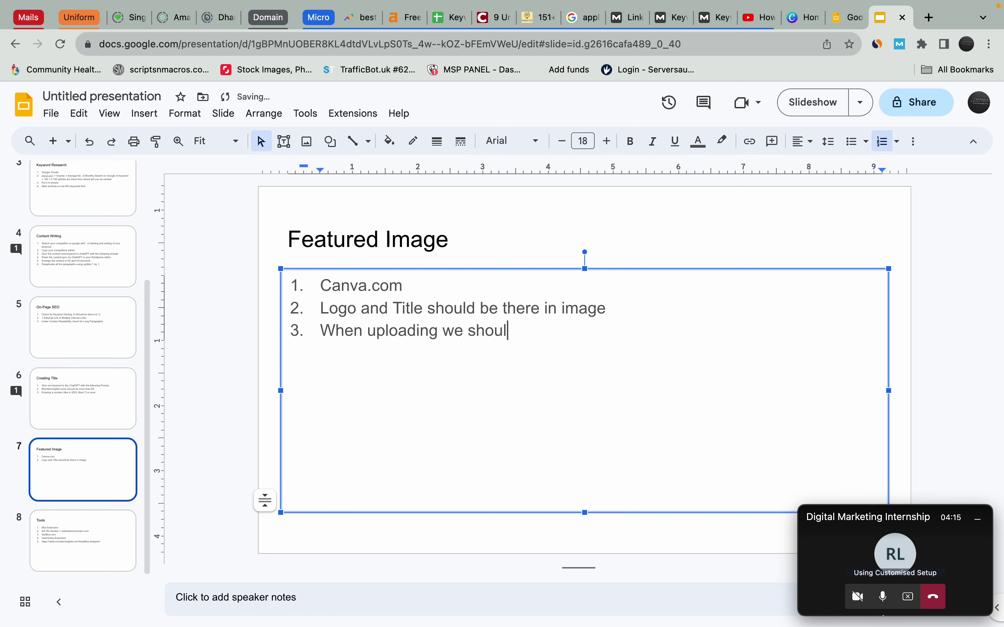
text(d ther)
key(BackSpace)
key(BackSpace)
text(the )
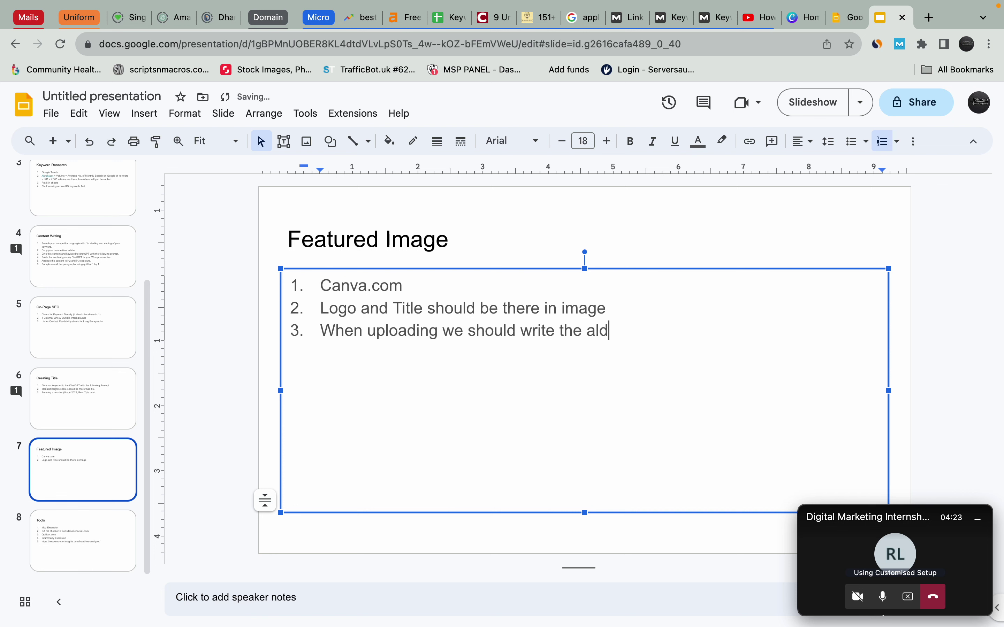
text(alt tes)
text(t in the image.)
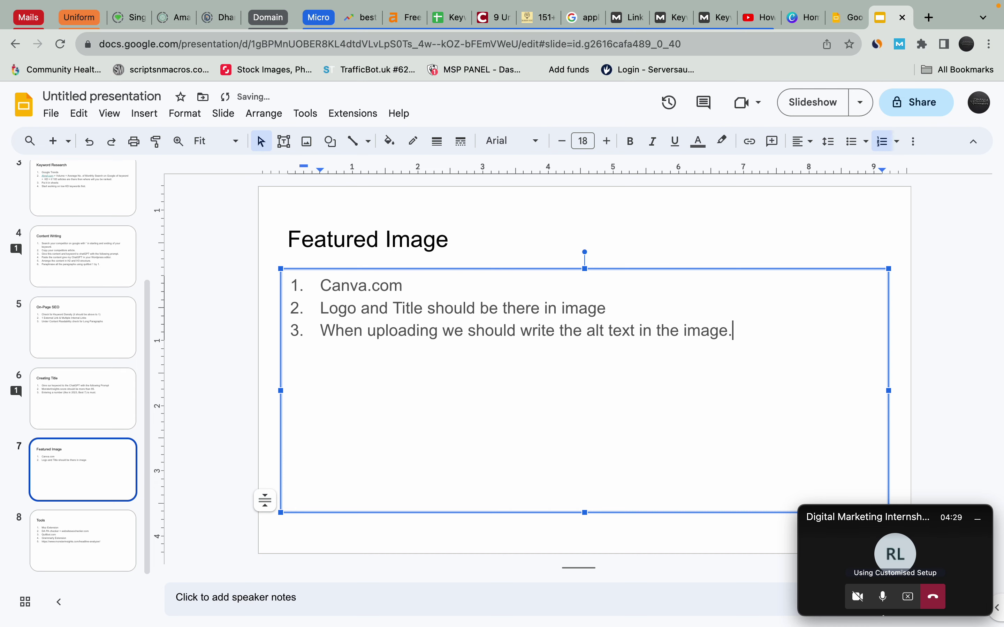
key(BackSpace)
key(BackSpace)
key(BackSpace)
- Switch to the WordPress media library and set the uploaded image's alt text to "7 Fun Gadgets for Men: Revolutionary, Thrilling, and Uncommon"
key(ctrl+Left)
key(ctrl+Right)
key(ctrl+Right)
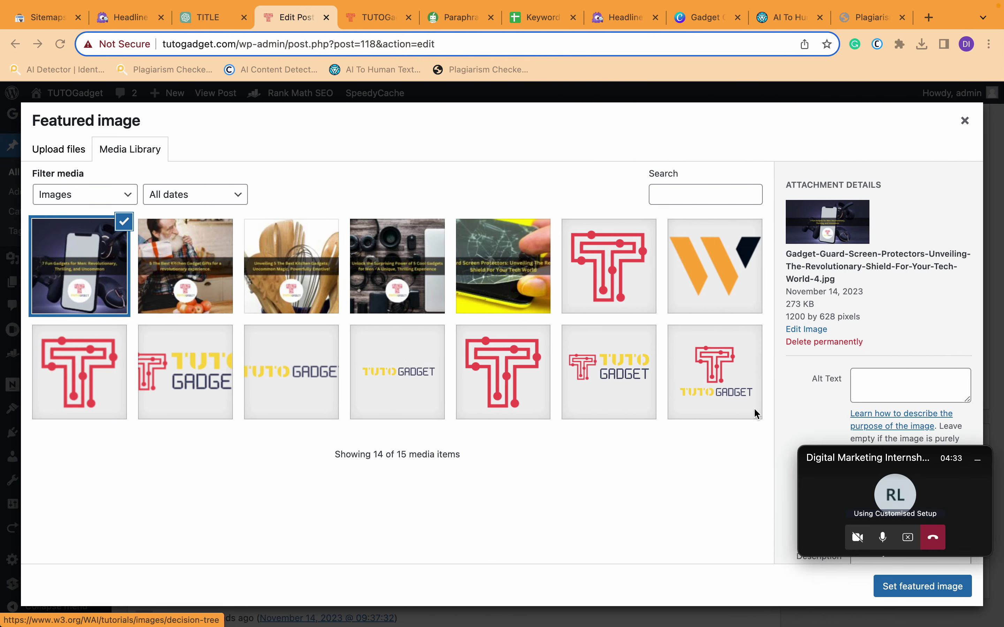
click(897, 385)
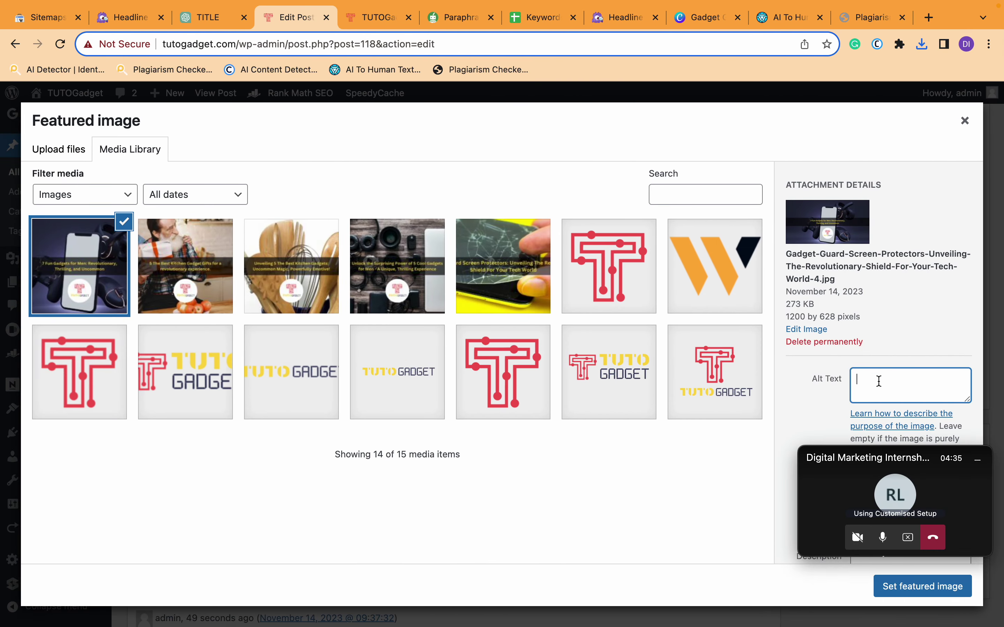
text(7 Fun Gadgets for Men: Revolutionary, Thrilling, and Uncommon)
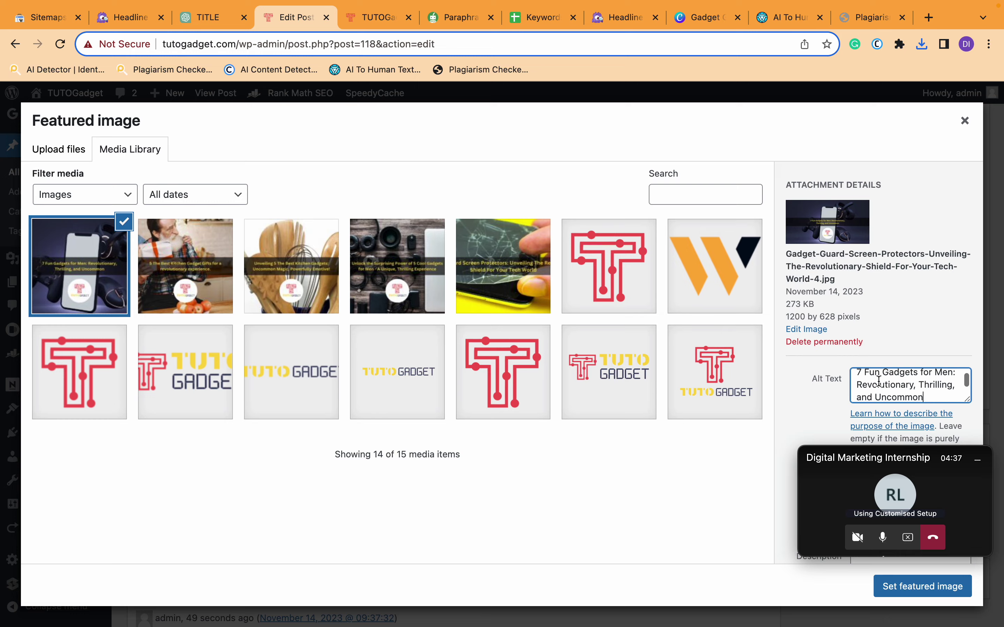
- Switch to Google Slides and reword the third Featured Image point to "When uploading we should write your title as alt text in the image."
key(ctrl+Right)
key(ctrl+Right)
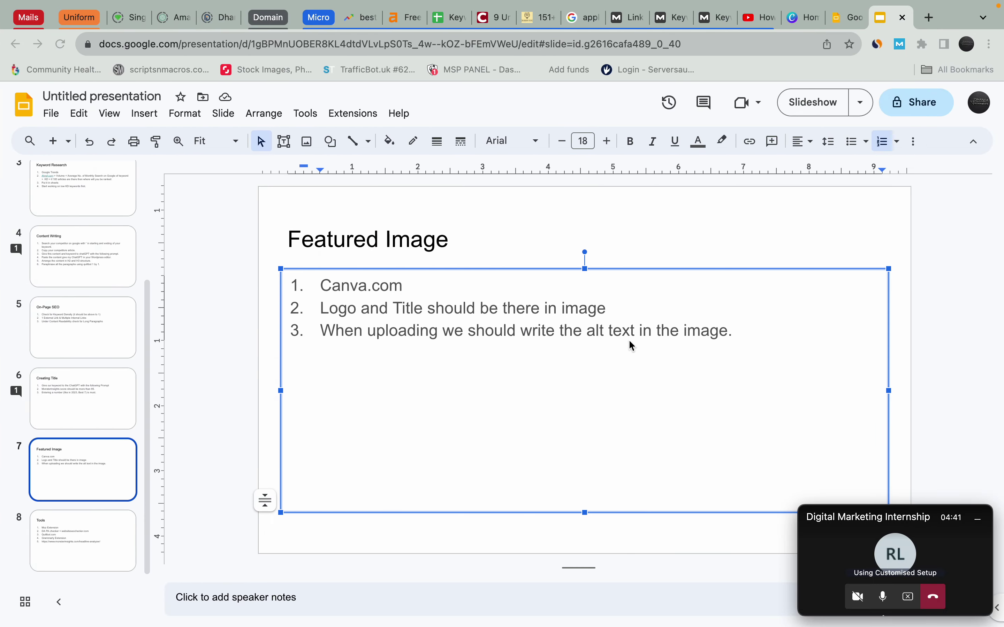
click(634, 331)
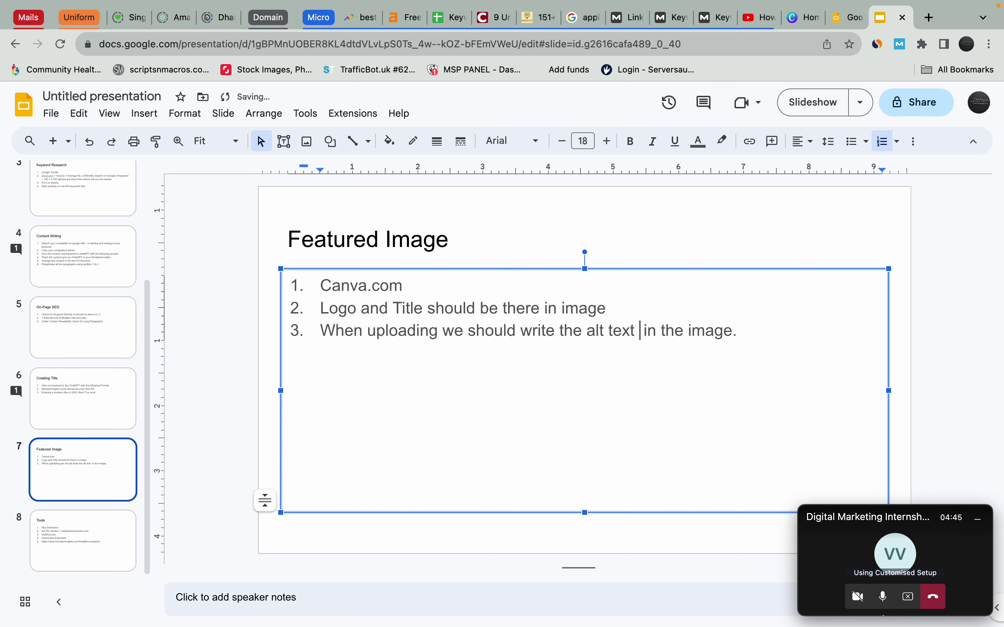
key(BackSpace)
click(608, 330)
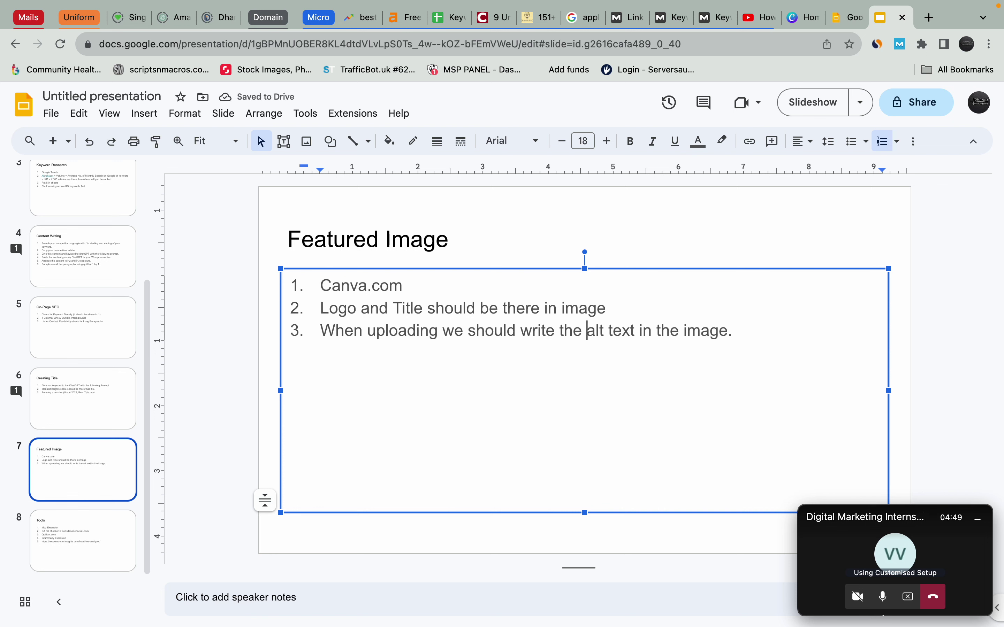
key(BackSpace)
key(BackSpace)
key(BackSpace)
key(BackSpace)
text(your )
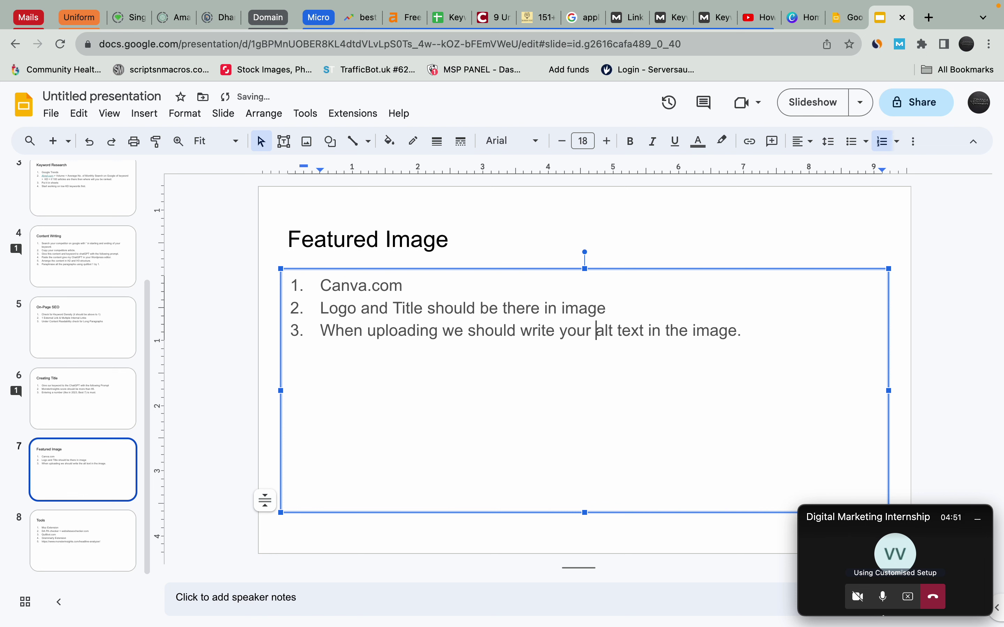
text(title as)
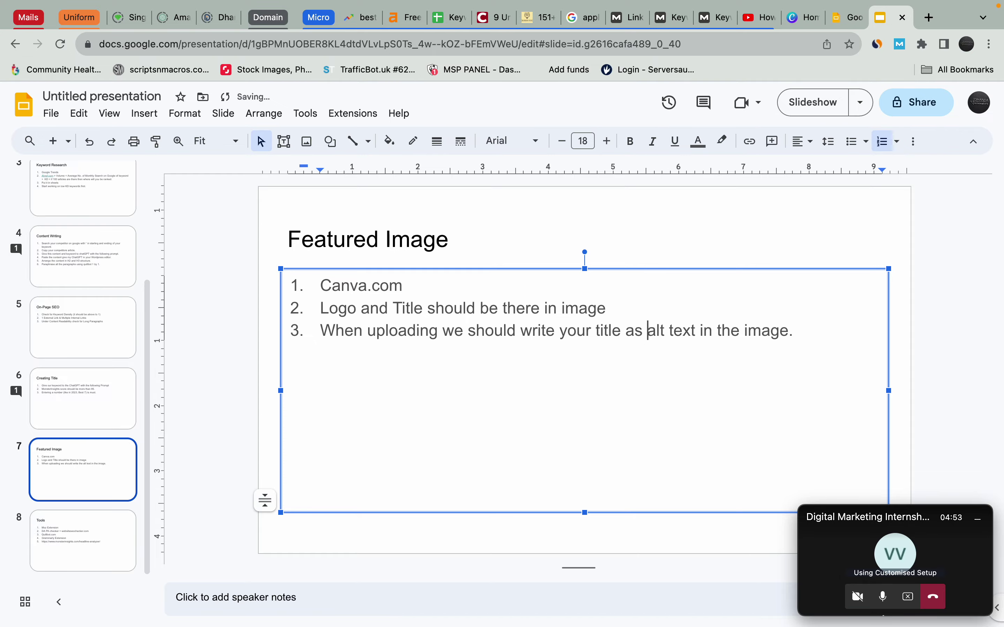
- Return to WordPress and set the image's description to "7 Fun Gadgets for Men: Revolutionary, Thrilling, and Uncommon"
key(ctrl+Left)
key(ctrl+Left)
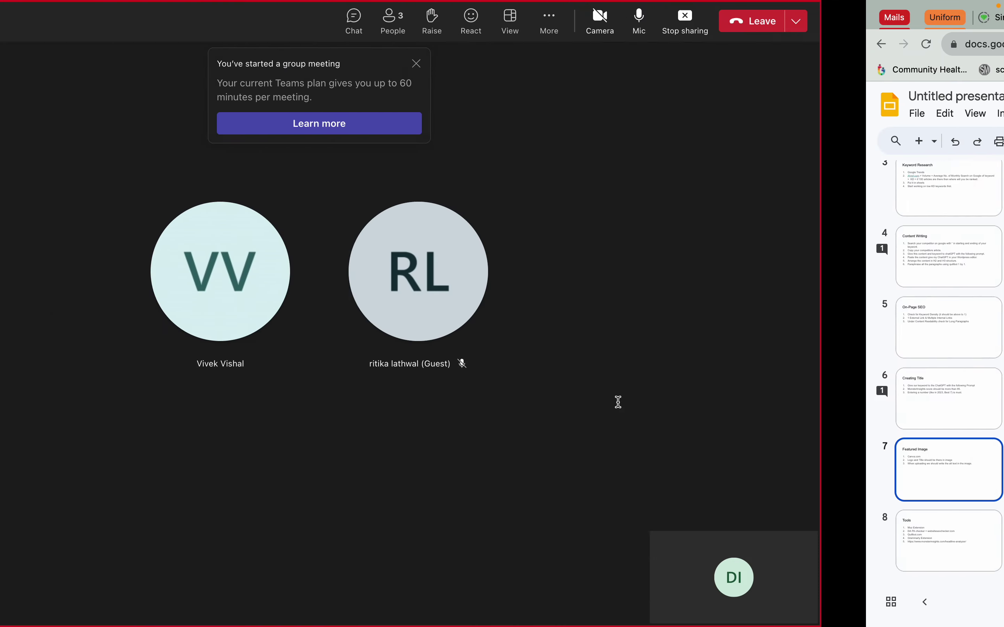
key(ctrl+Left)
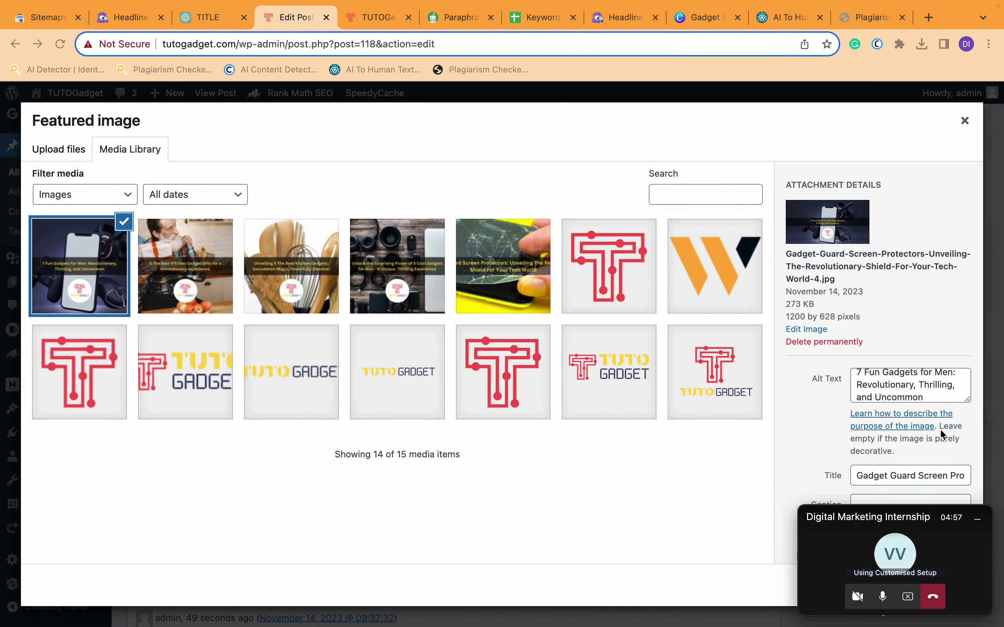
scroll(827, 461, down, 5)
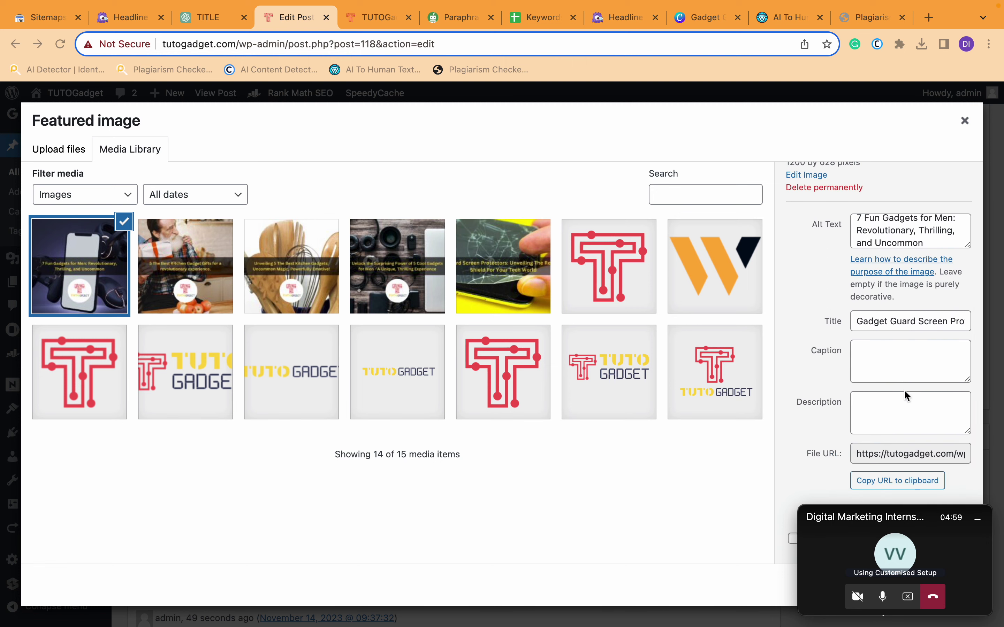
click(905, 417)
text(7 Fun Gadgets for Men: Revolutionary, Thrilling, and Uncommon)
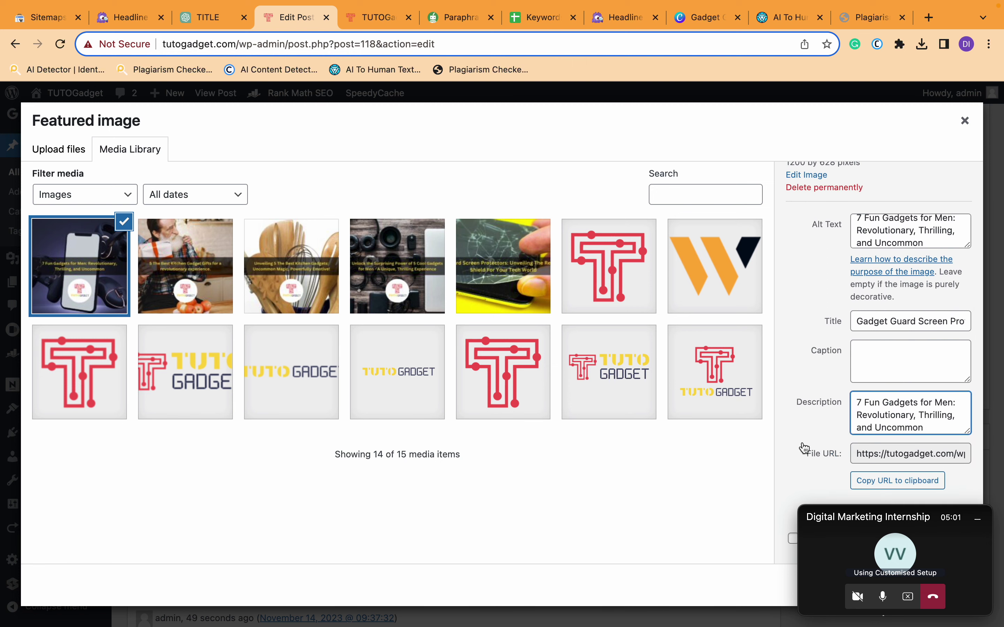
- Minimise the meeting overlay and set the selected phone image as the post's featured image
click(978, 522)
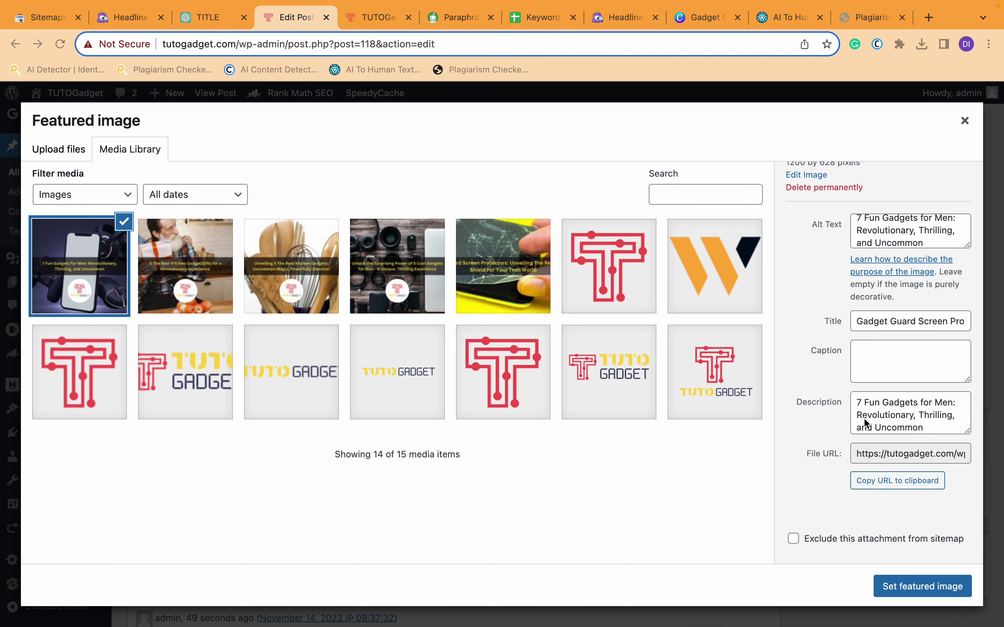
triple_click(908, 395)
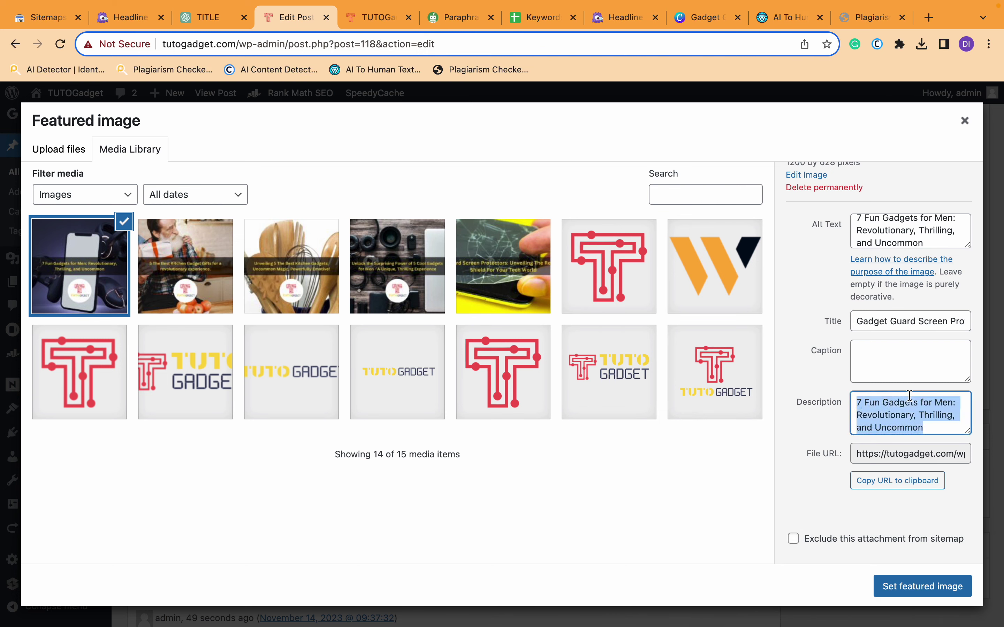
triple_click(892, 244)
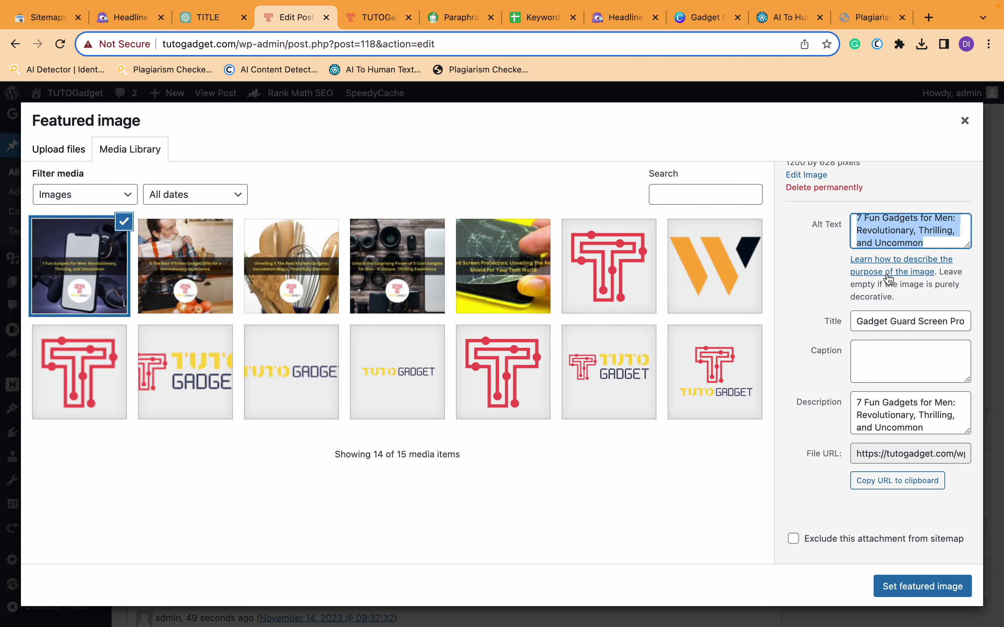
click(902, 585)
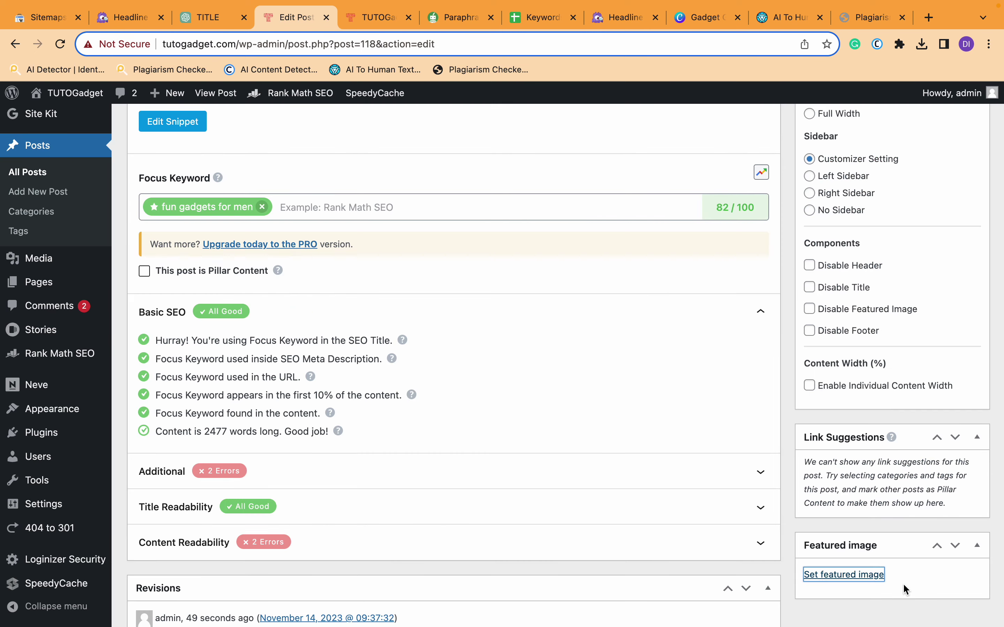
- Examine the Additional and Content Readability checks in Rank Math, including the long-paragraph, Content AI and images/videos items
click(710, 488)
scroll(708, 482, down, 8)
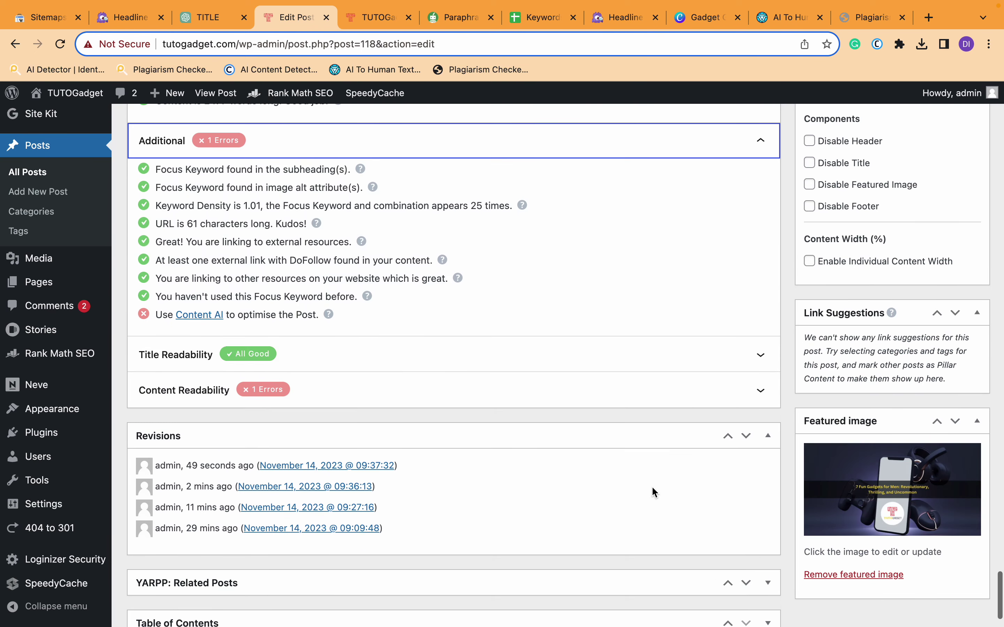
click(623, 399)
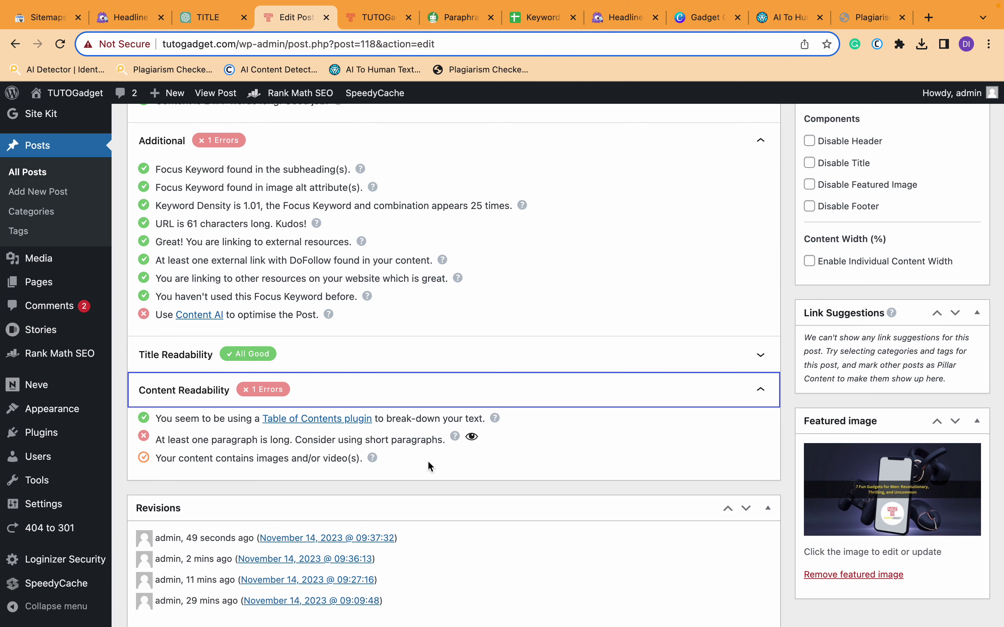
click(472, 438)
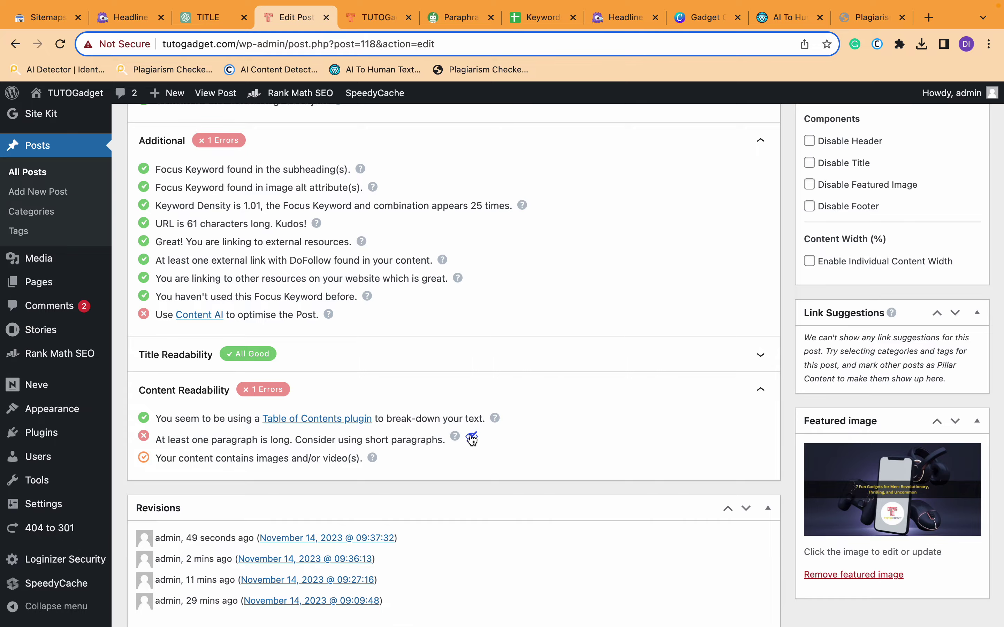
scroll(472, 437, up, 20)
scroll(471, 434, up, 20)
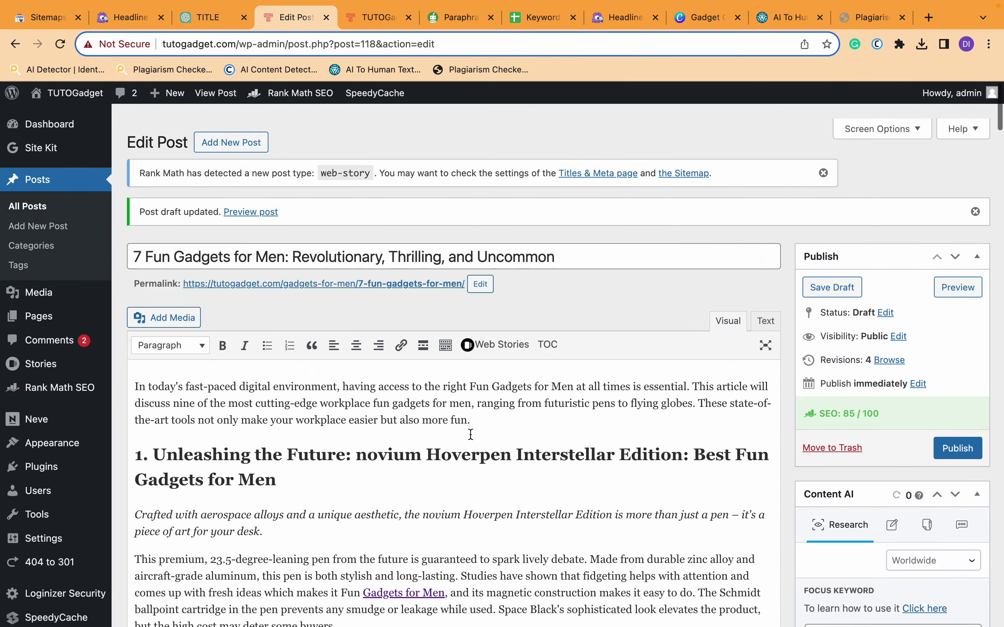
scroll(471, 434, down, 20)
scroll(469, 433, up, 4)
double_click(286, 354)
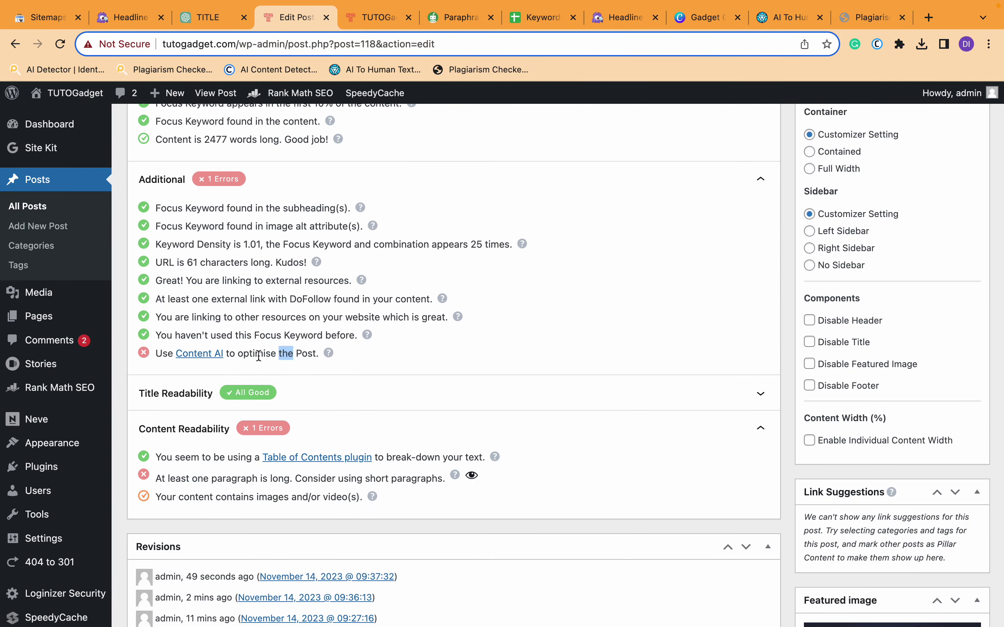
triple_click(257, 355)
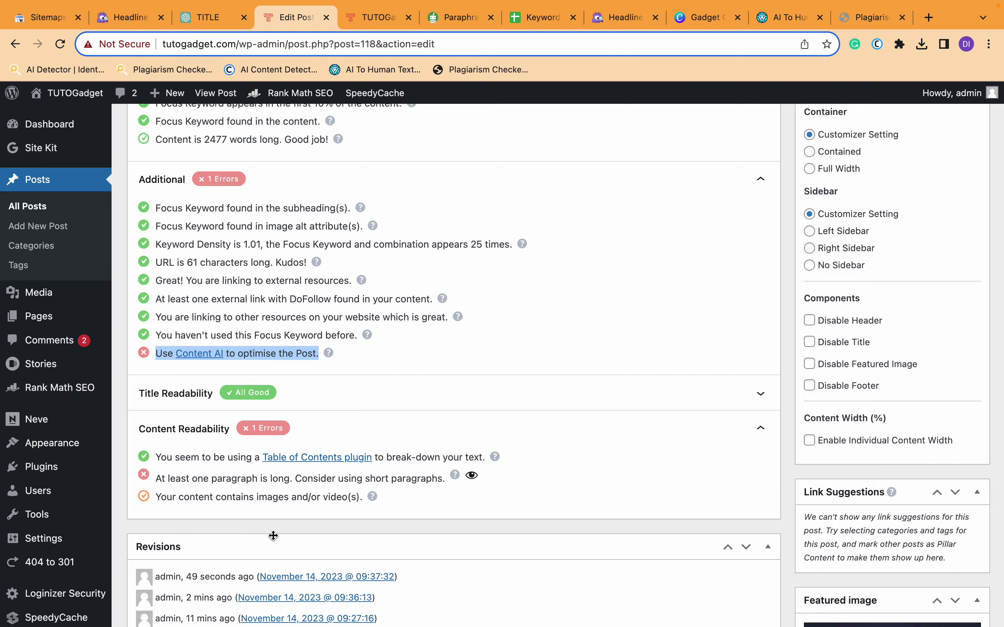
triple_click(262, 498)
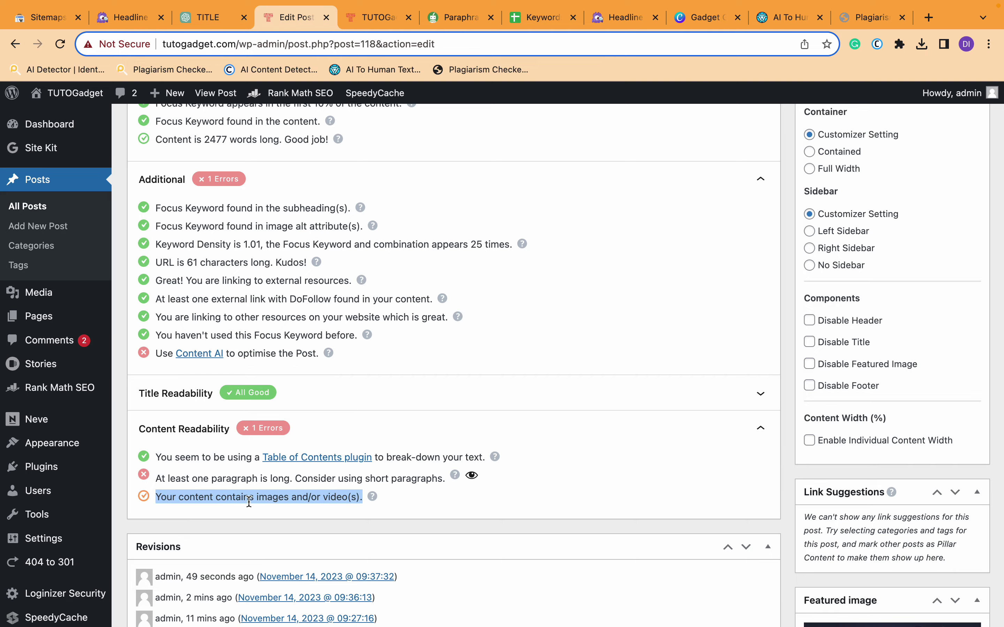
- Try lengthening section 7 by duplicating its stationary bike paragraph just above Key Features
scroll(415, 395, up, 20)
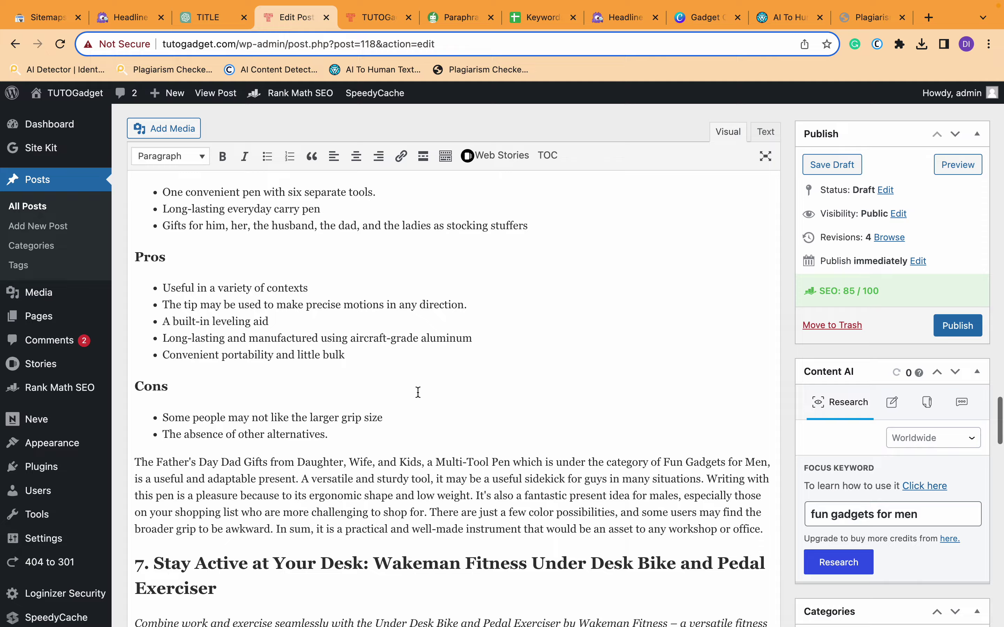
scroll(421, 370, up, 15)
scroll(420, 369, down, 20)
scroll(420, 369, down, 20)
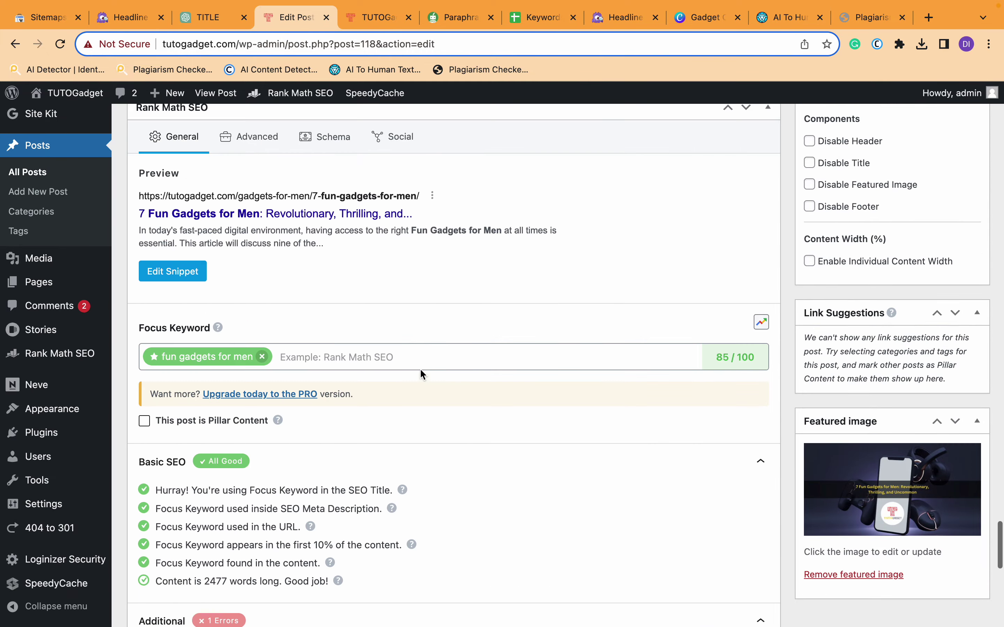
scroll(420, 454, up, 20)
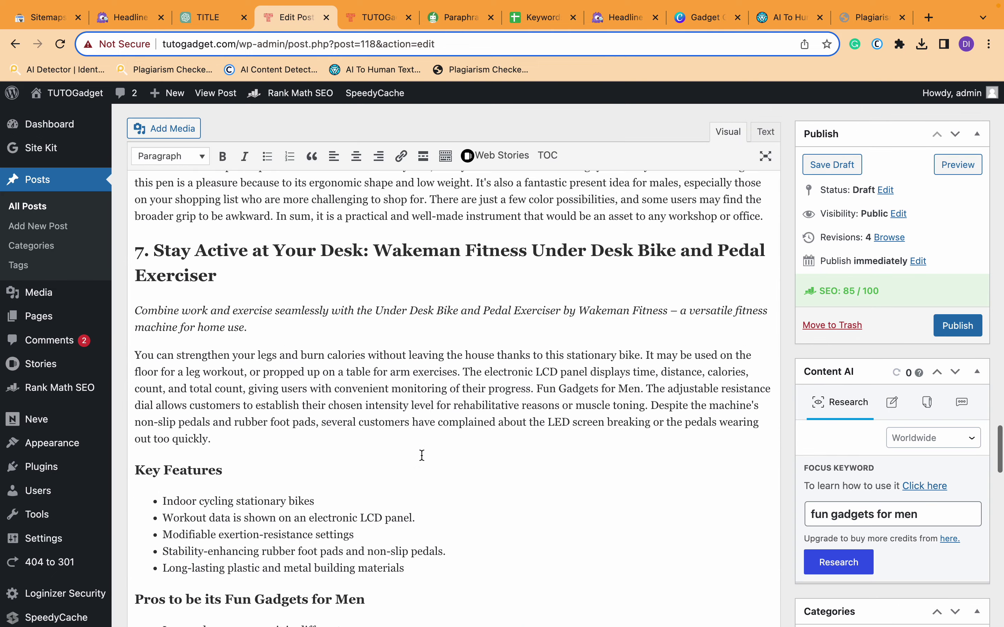
drag(338, 442, 207, 433)
key(cmd+c)
click(134, 344)
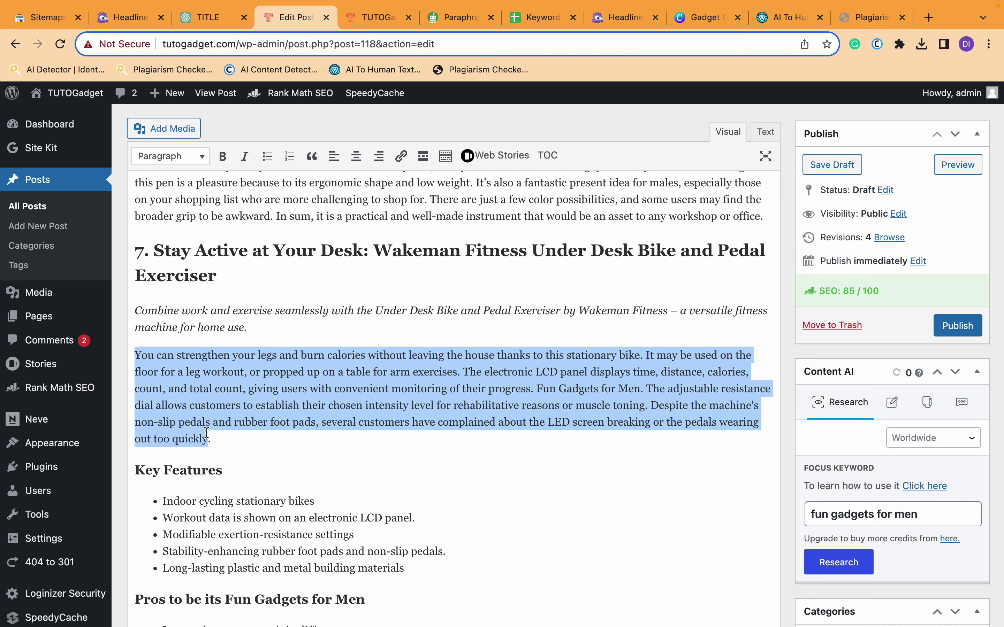
click(227, 449)
key(Return)
key(Return)
key(Up)
key(cmd+v)
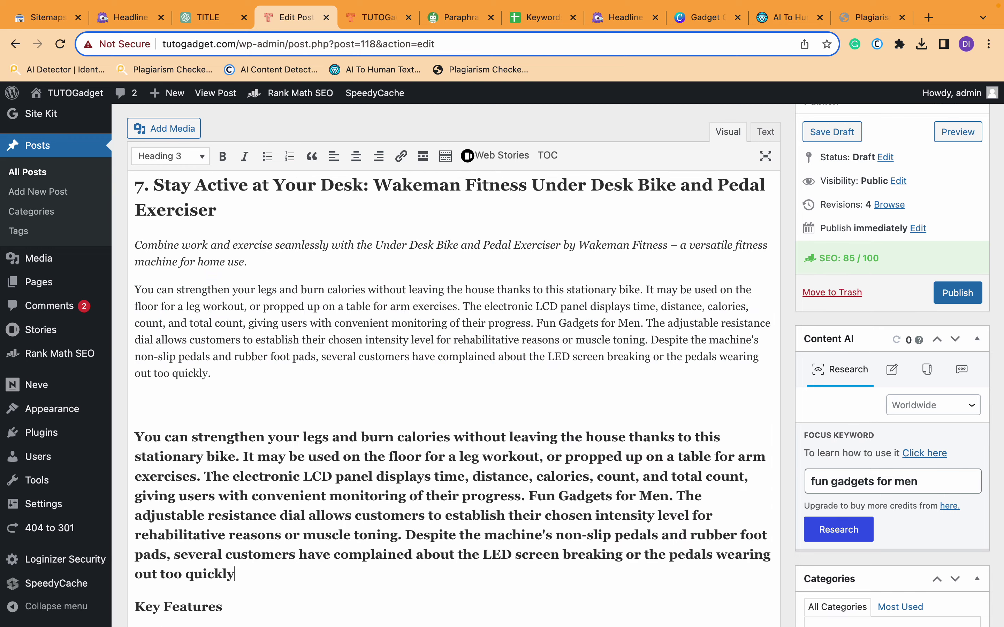
- Check the Rank Math score and checks for the longer text, and remove the duplicated paragraph from section 7
scroll(456, 365, down, 20)
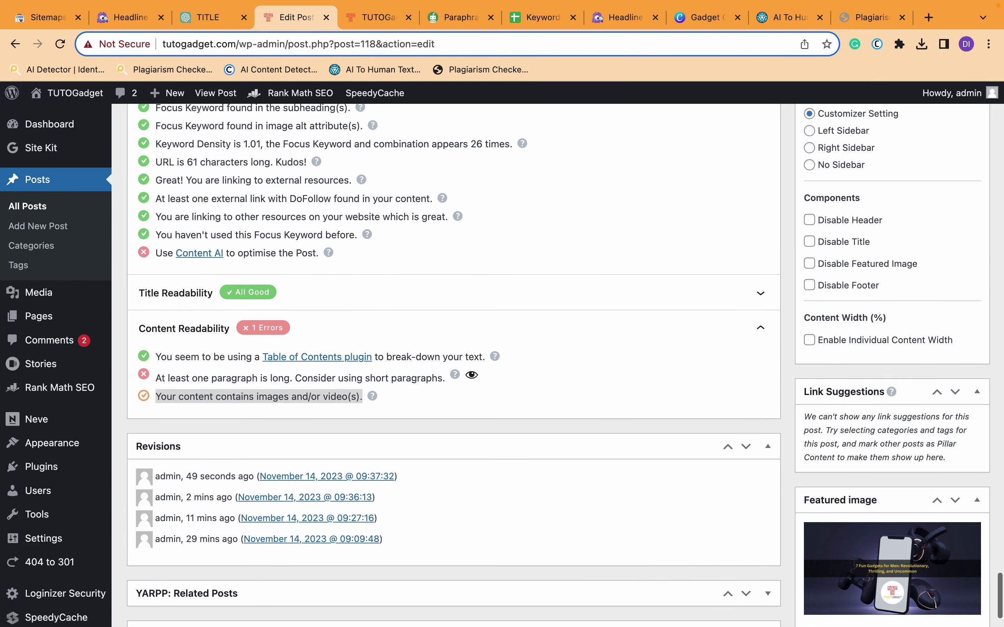
scroll(266, 375, up, 1)
scroll(284, 373, up, 6)
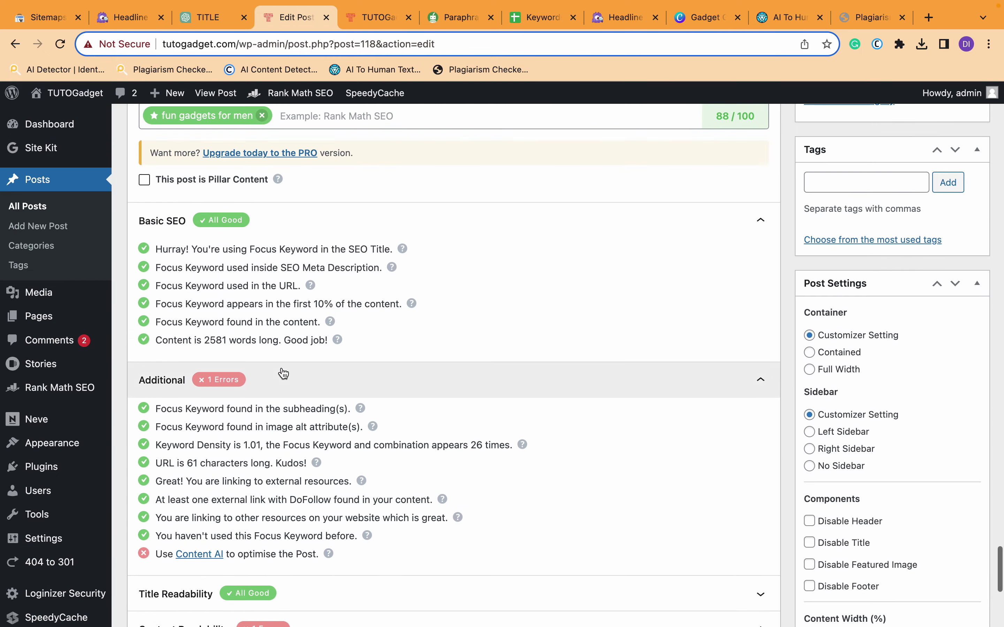
scroll(284, 373, up, 10)
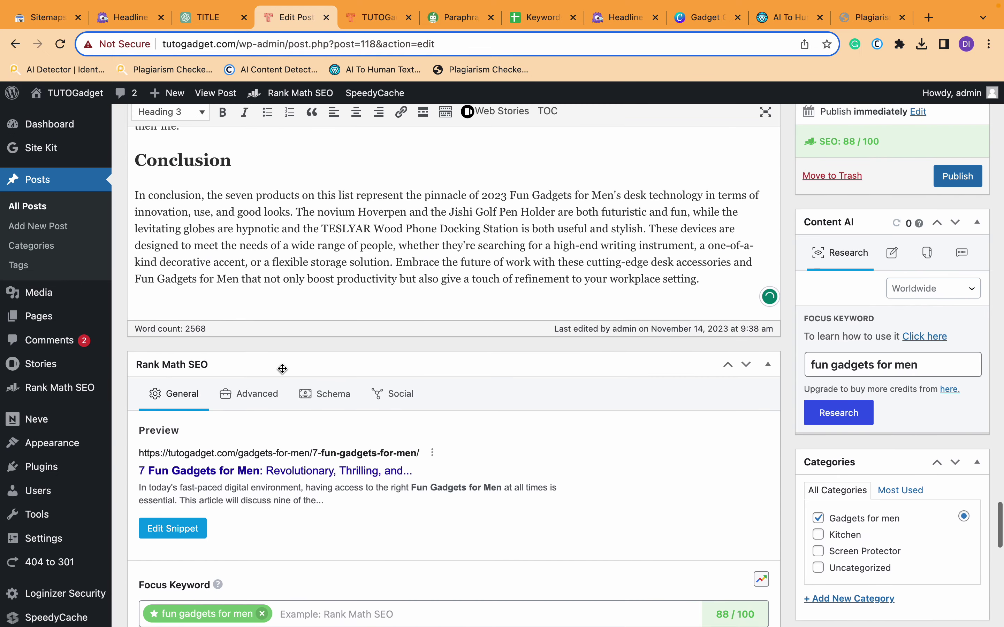
scroll(282, 369, up, 15)
key(BackSpace)
key(BackSpace)
- Copy section 7's stationary bike paragraph, switch to QuillBot, and replace the old input text with it in Expand mode
drag(212, 445, 132, 359)
key(super+c)
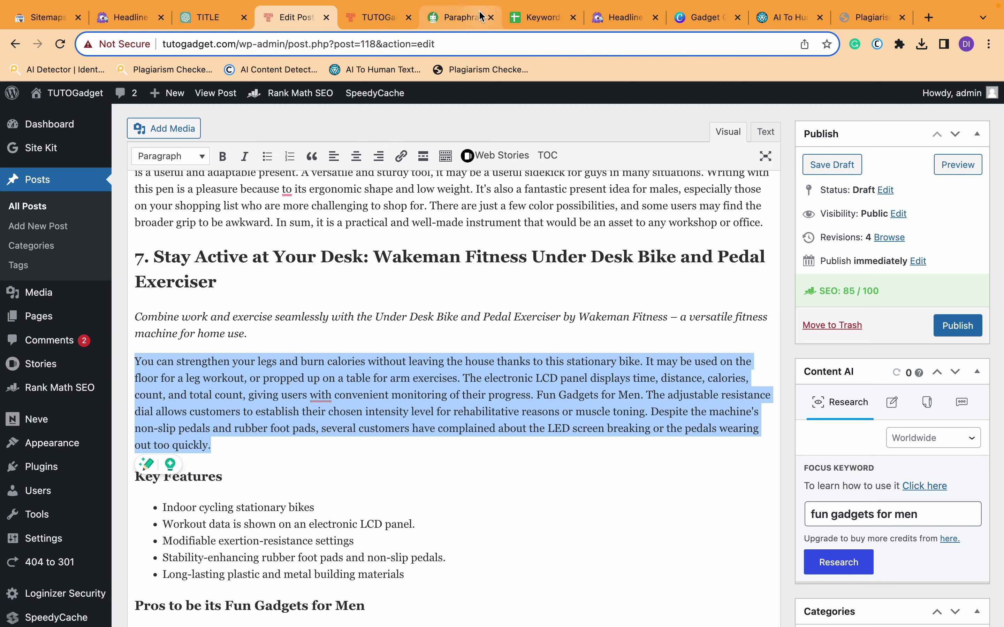
click(460, 17)
click(315, 307)
key(super+a)
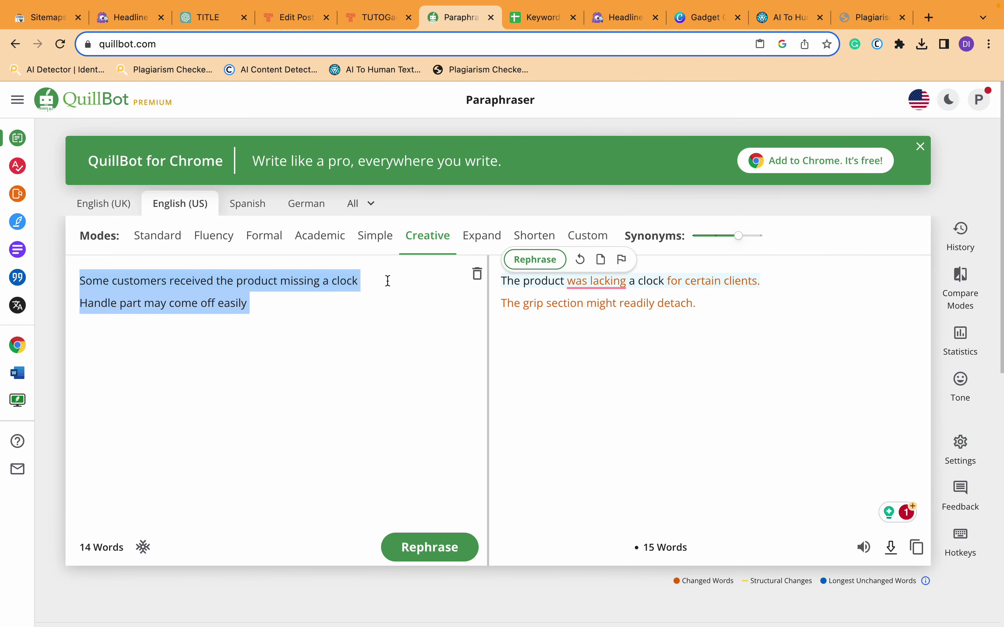
key(BackSpace)
click(523, 245)
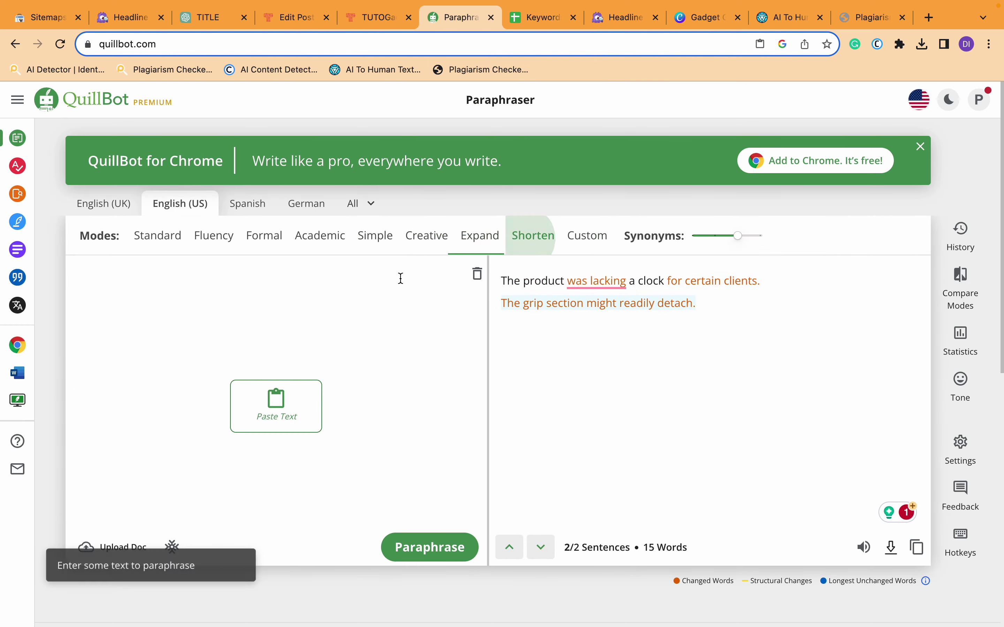
click(466, 235)
key(super+v)
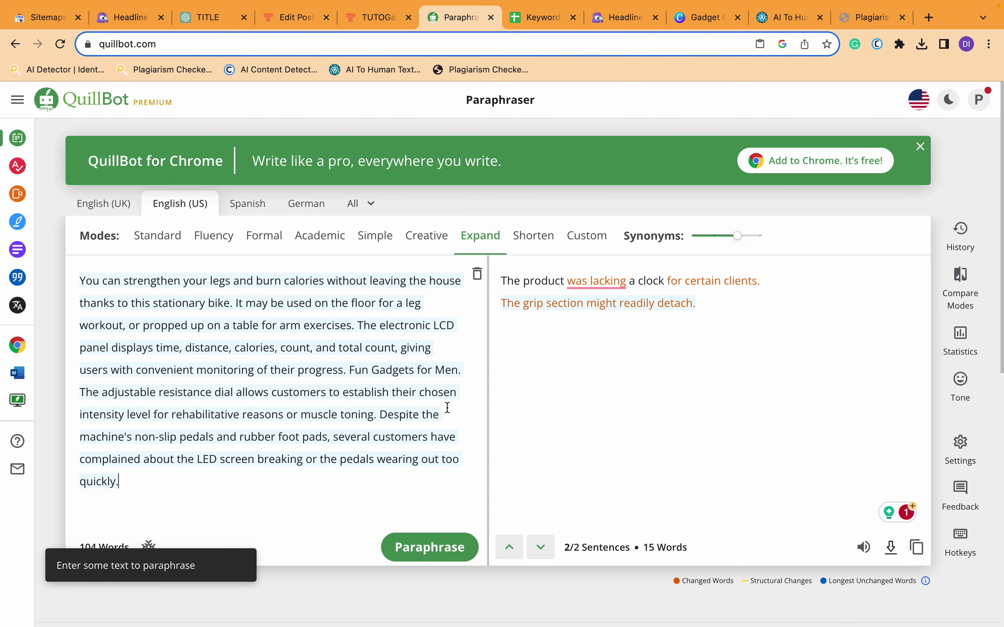
- Expand the stationary bike paragraph twice, using the first expanded result as the second input, and copy the final text
click(430, 549)
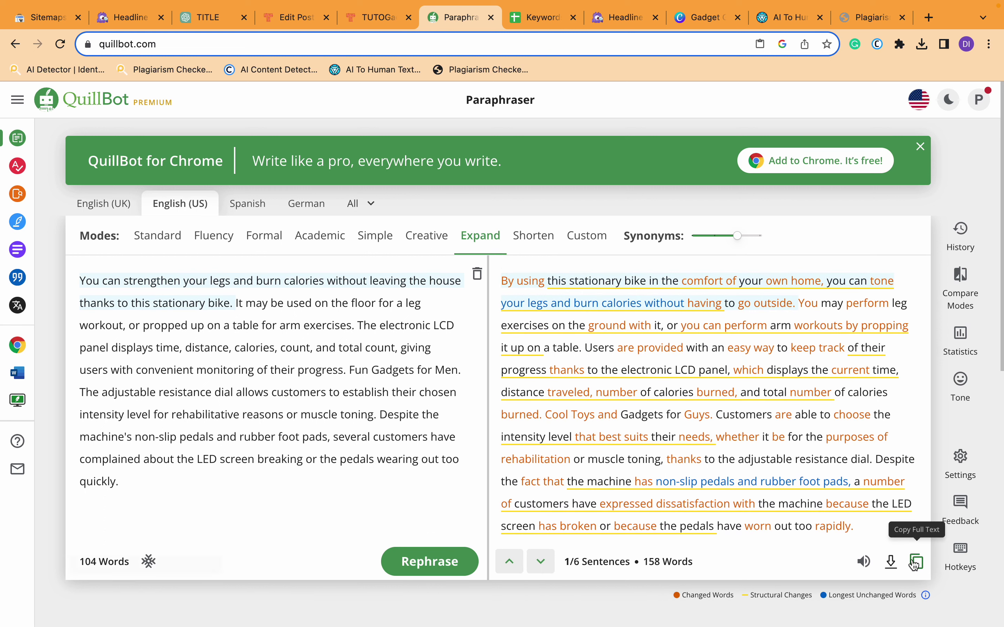
click(917, 562)
click(164, 462)
key(super+a)
key(super+v)
click(403, 561)
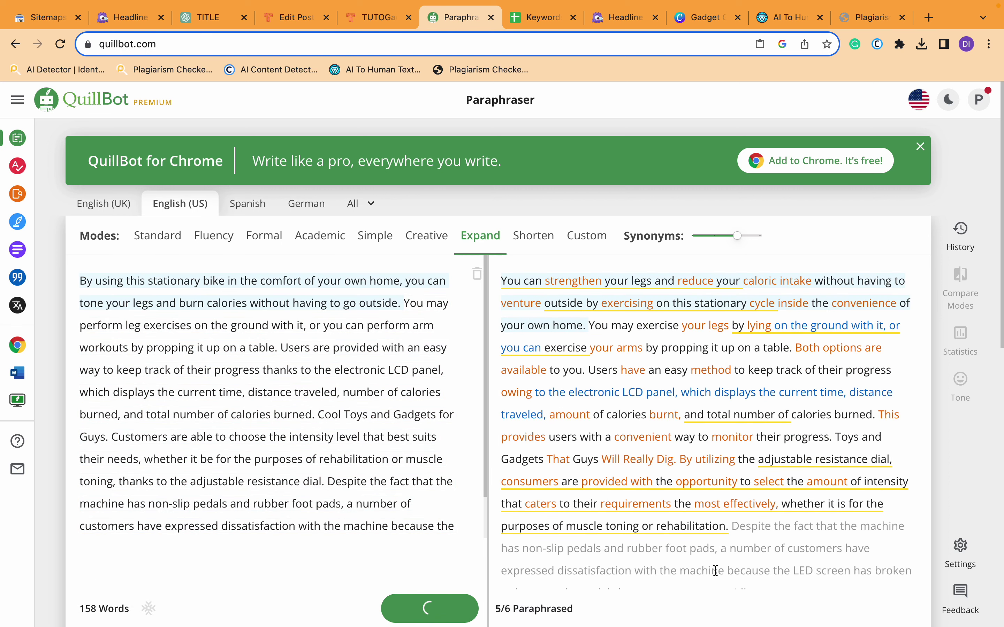
click(914, 610)
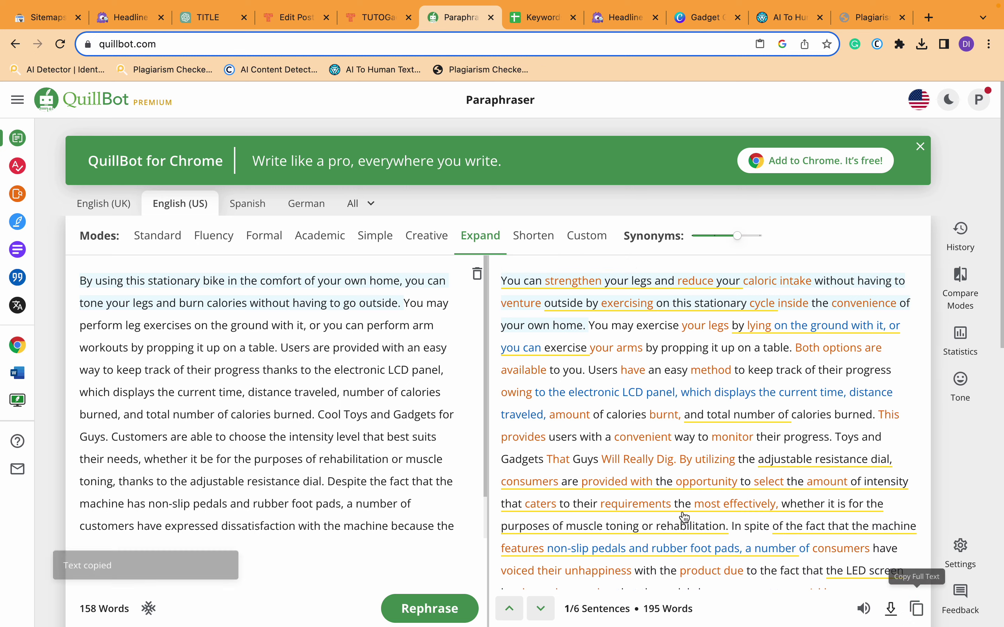
- Switch to the WordPress post editor and replace section 7's selected stationary bike paragraph with the copied expanded text
mouse_move(226, 12)
click(223, 52)
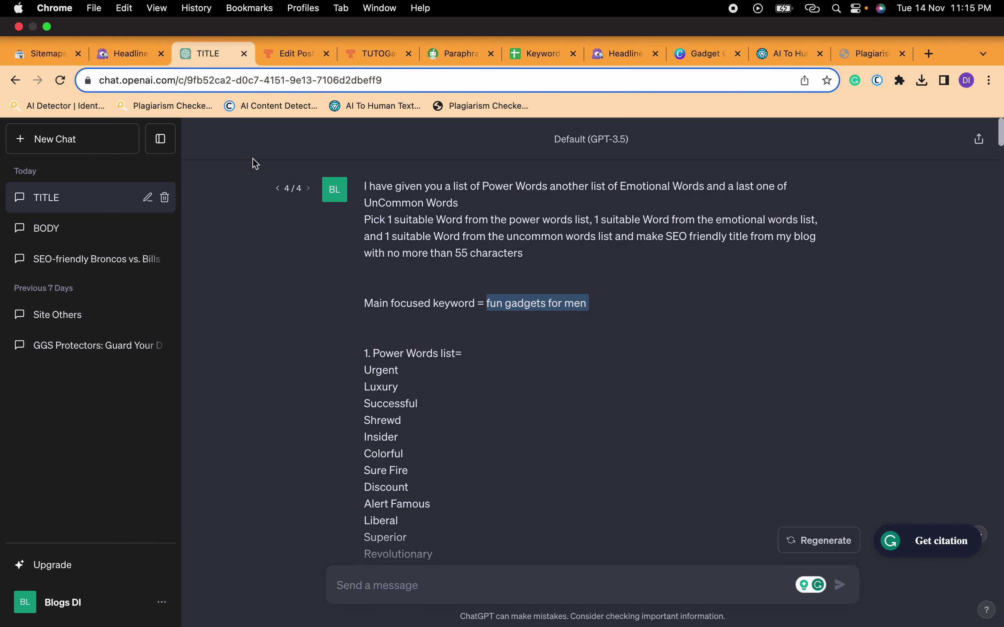
click(292, 23)
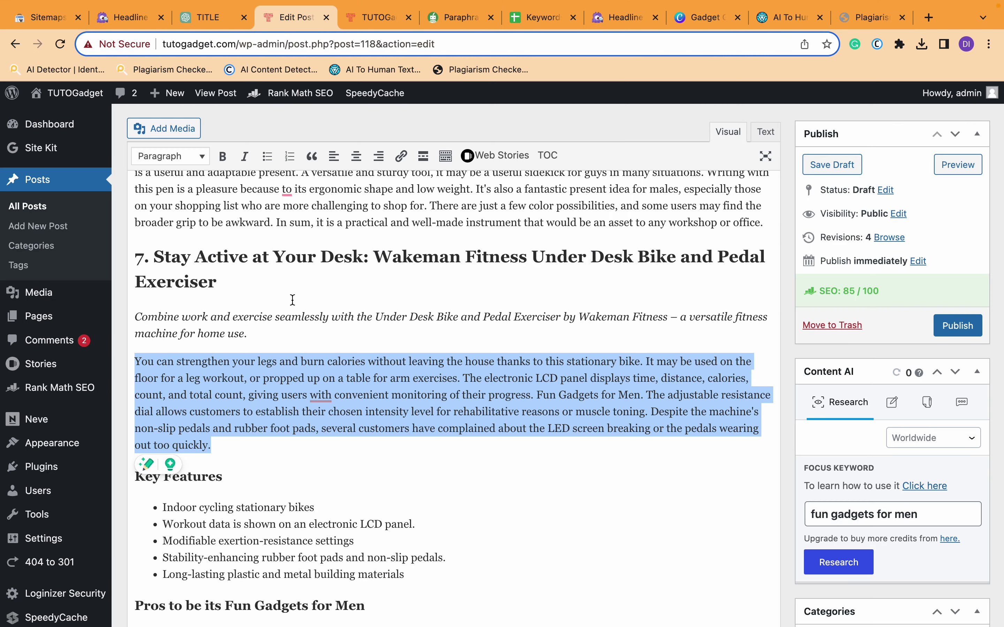
key(super+v)
- Check the Rank Math score, content length and keyword density for the expanded section 7 text
scroll(292, 300, down, 10)
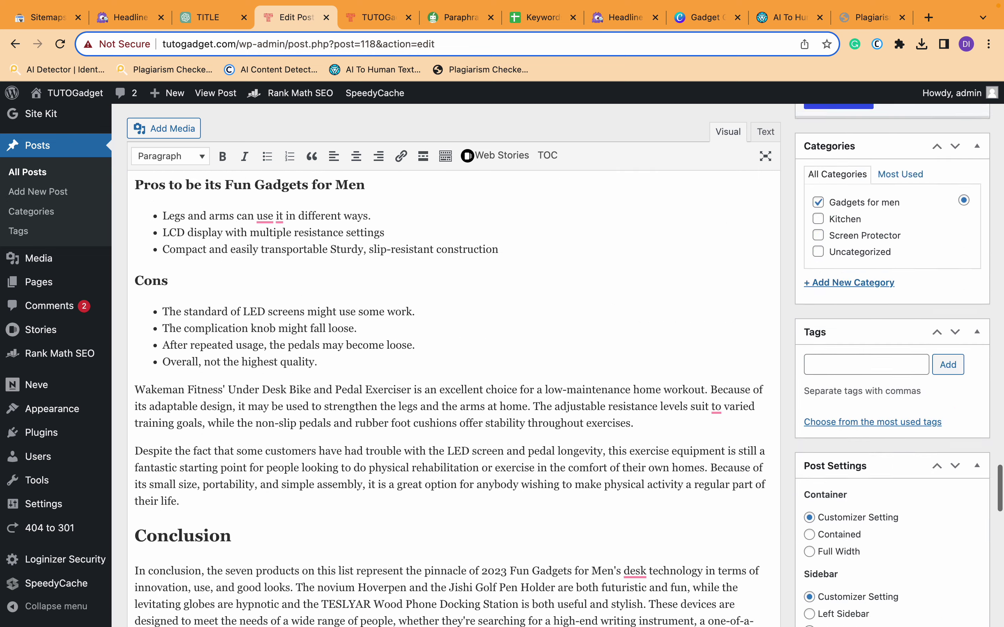
scroll(320, 418, down, 15)
scroll(319, 418, up, 5)
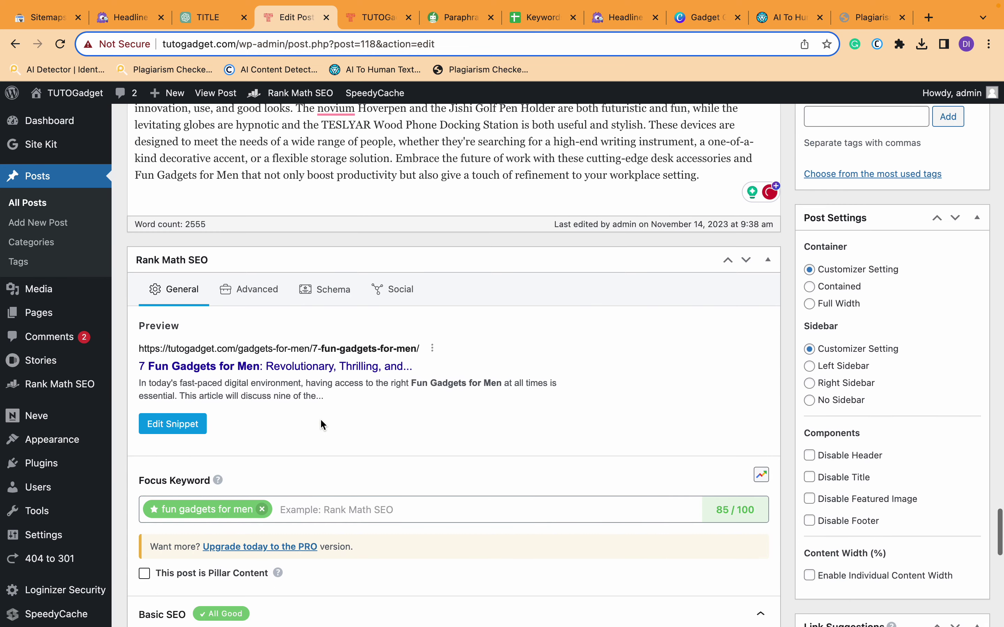
scroll(320, 419, down, 5)
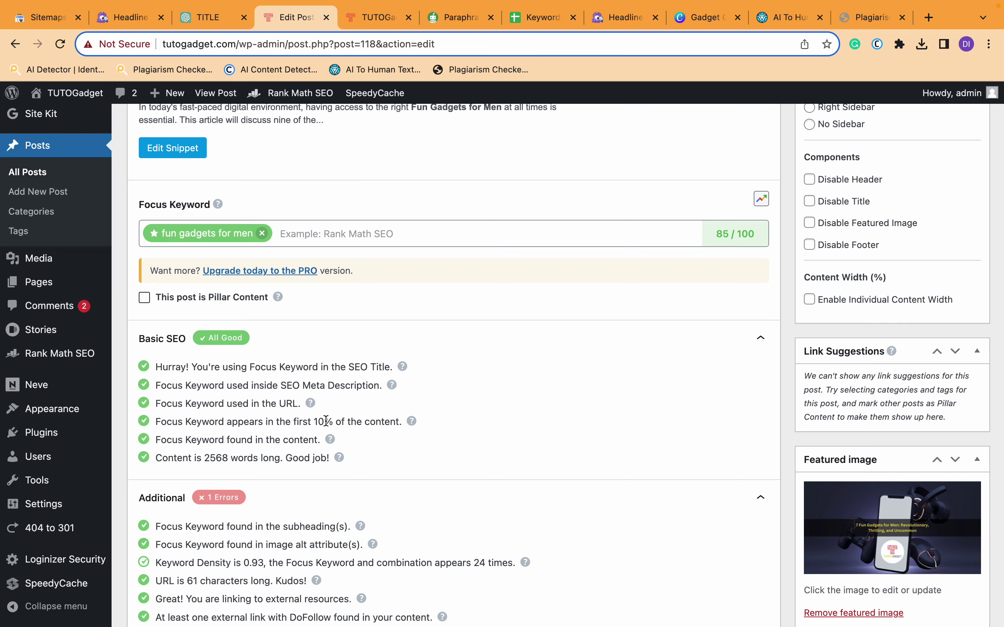
scroll(340, 429, down, 3)
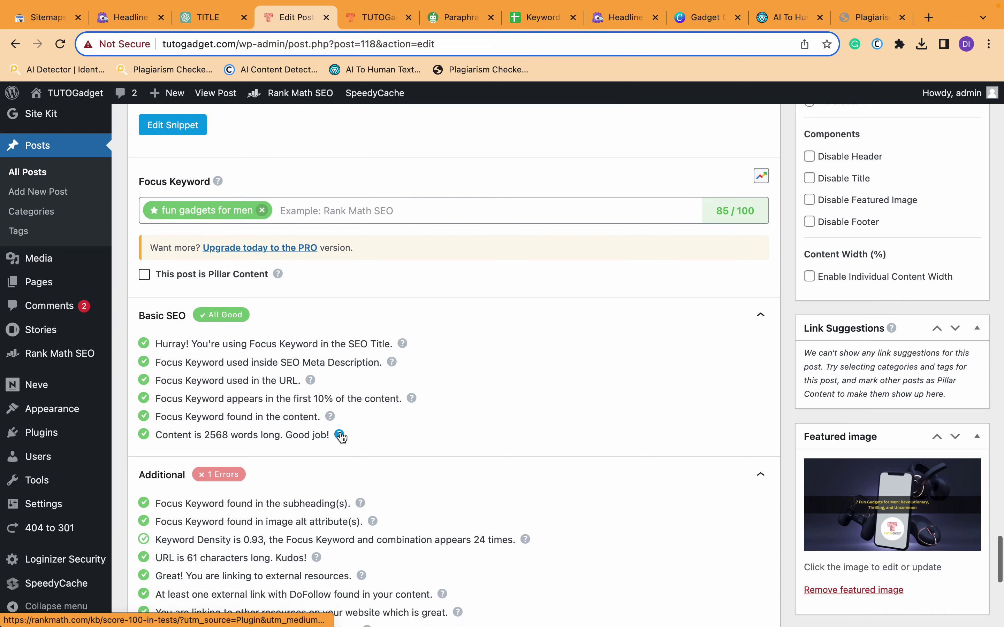
scroll(342, 437, up, 15)
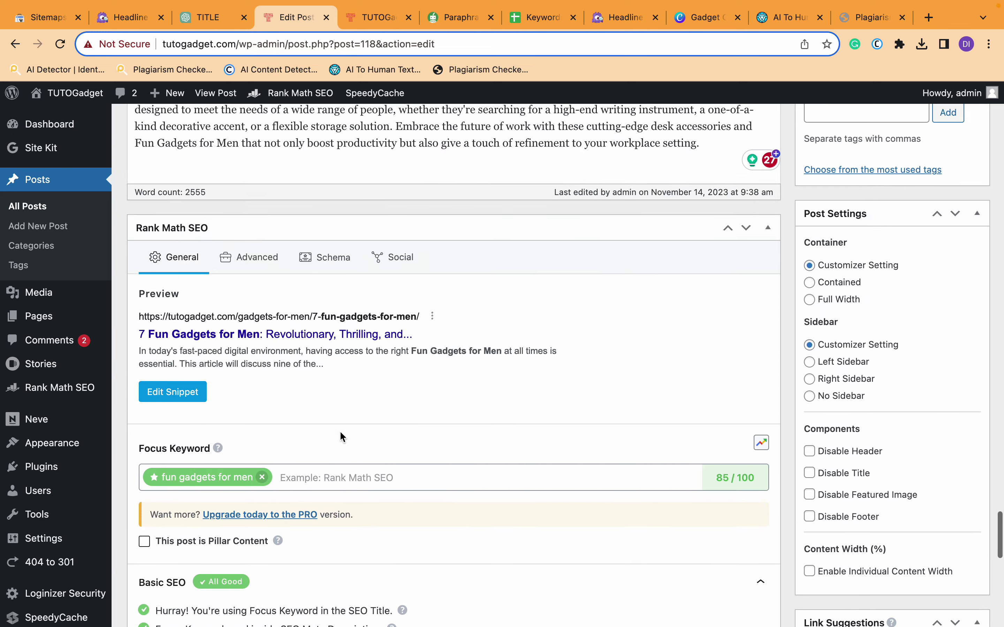
scroll(340, 431, up, 10)
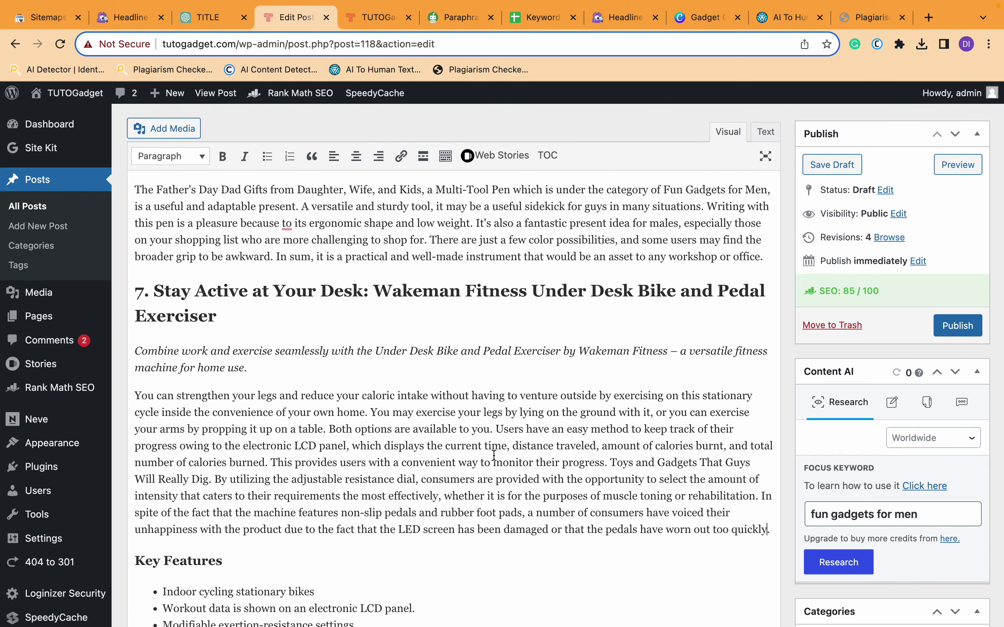
- Copy "Fun Gadgets for Men" from the Conclusion and insert it as a sentence before "This provides users" in section 7's bike paragraph
scroll(494, 455, down, 5)
scroll(364, 482, down, 10)
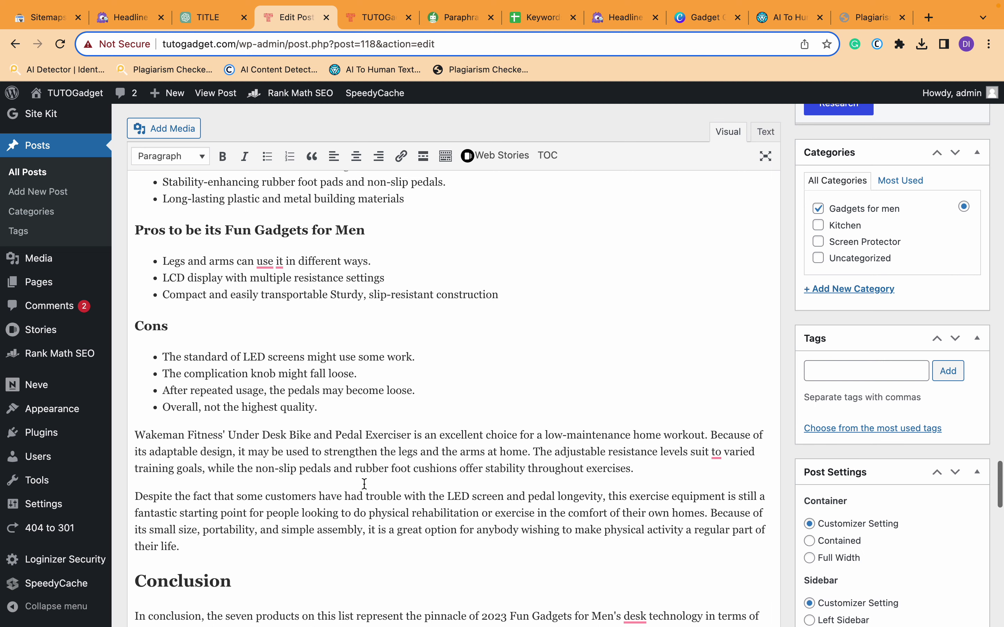
scroll(352, 328, down, 10)
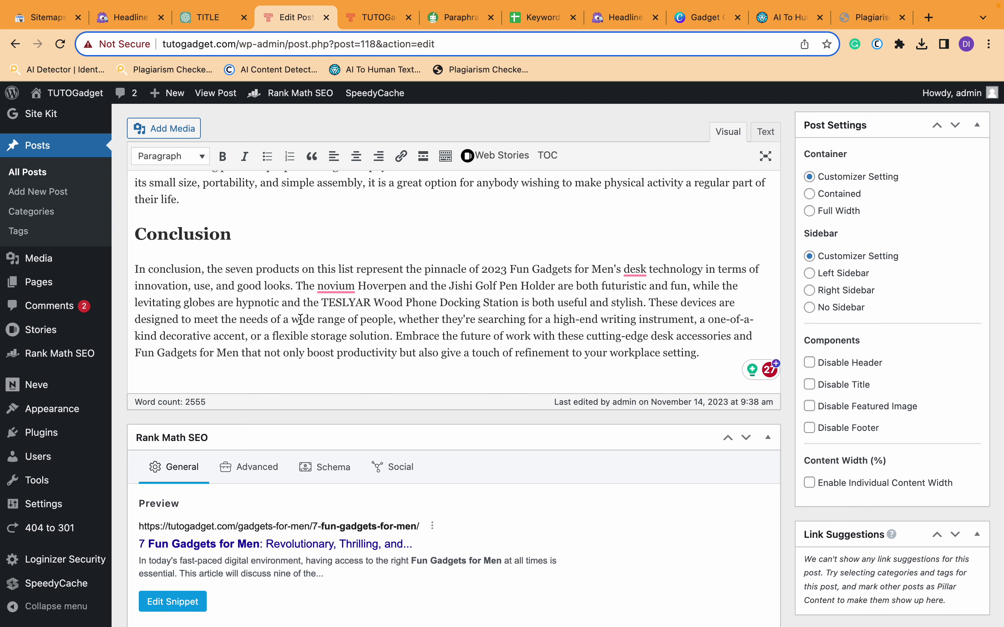
drag(235, 352, 134, 352)
scroll(136, 351, up, 8)
scroll(136, 351, up, 14)
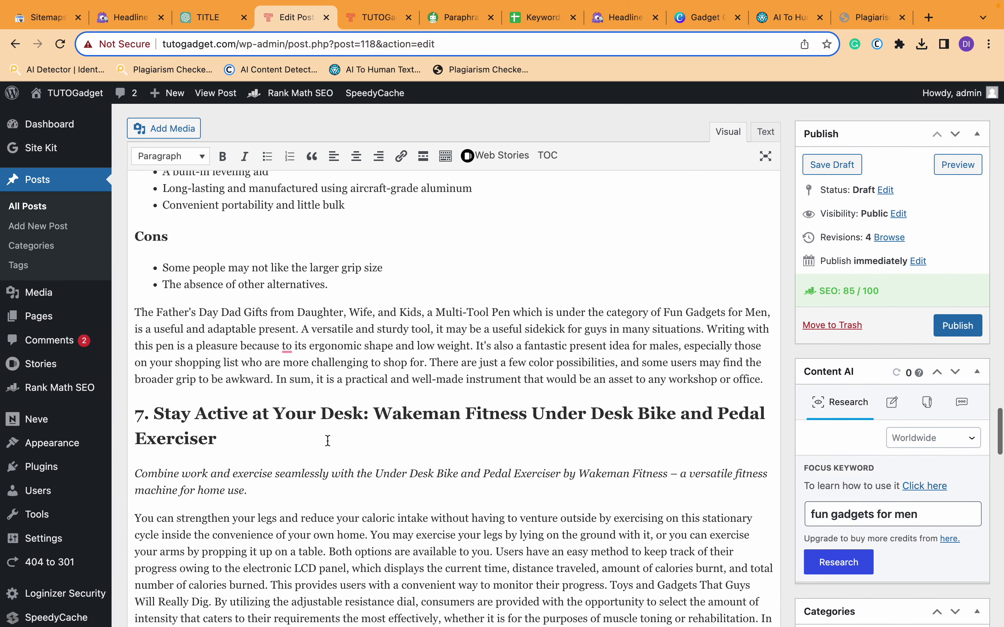
scroll(328, 440, down, 3)
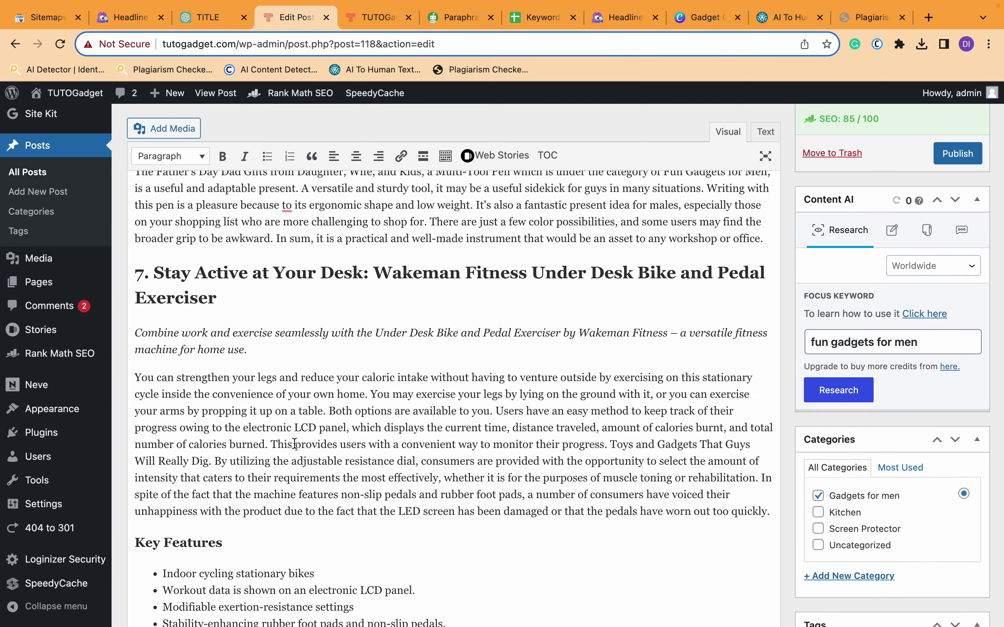
click(346, 429)
key(super+v)
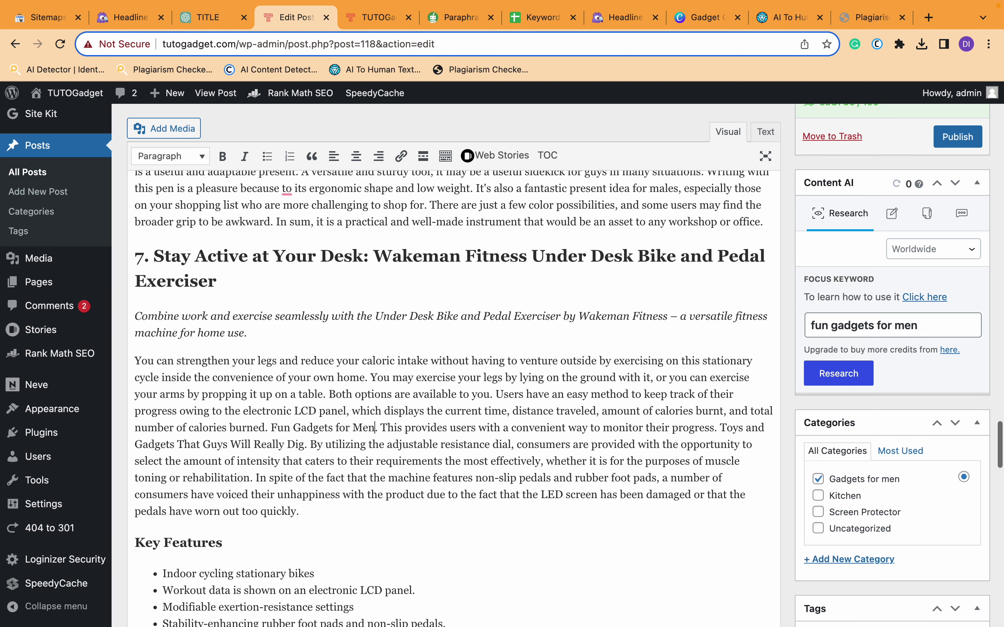
- End section 7's stationary bike paragraph with "hence, its a Best Fun Gadgets for Men."
click(637, 496)
click(358, 478)
key(super+v)
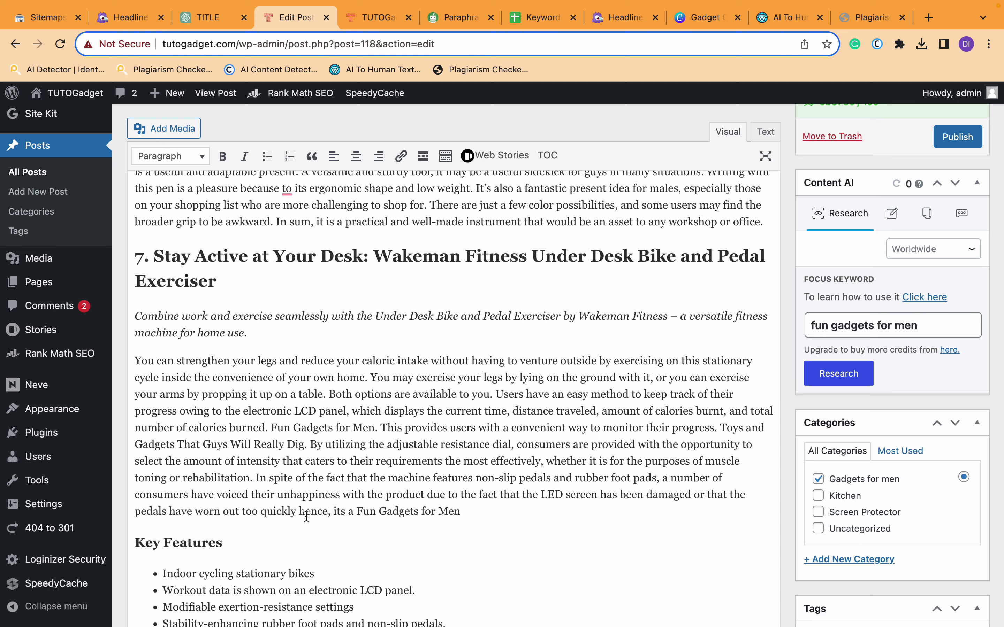
text(Best)
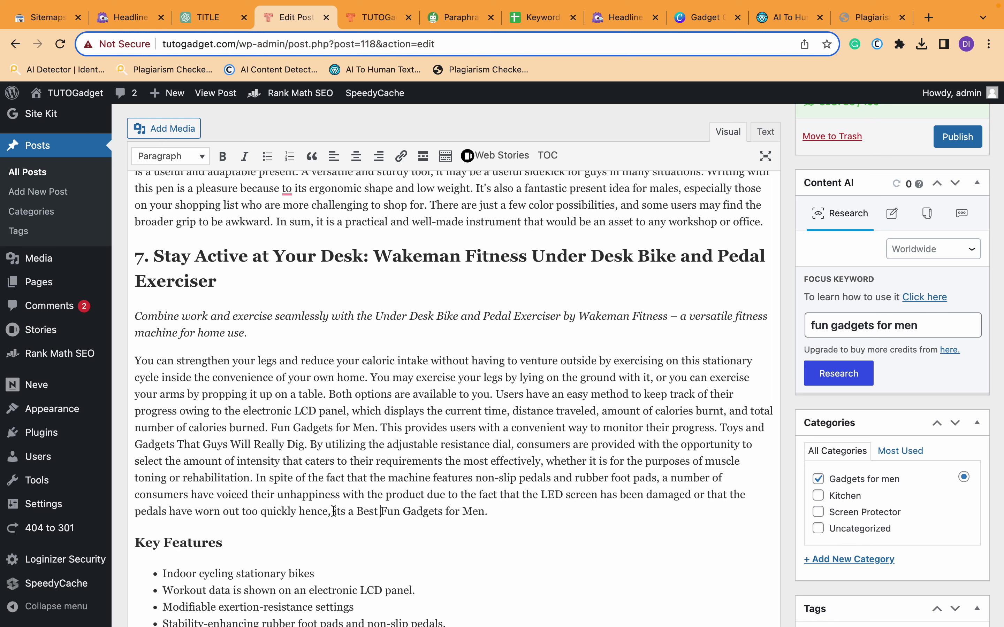
- Review the Rank Math checks and score after the keyword additions, and save the post draft
scroll(344, 513, down, 20)
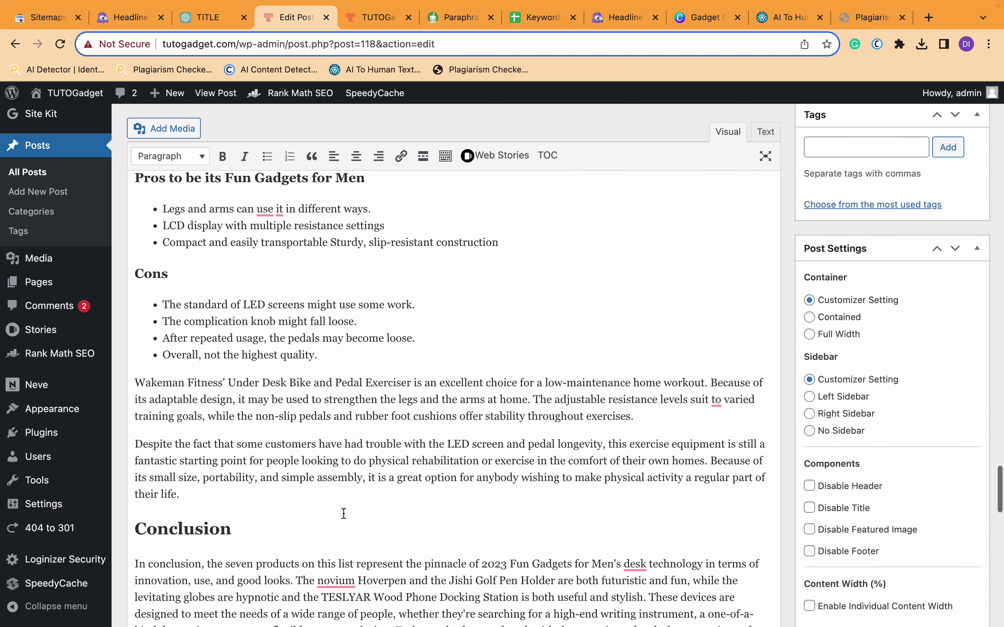
scroll(344, 519, up, 1)
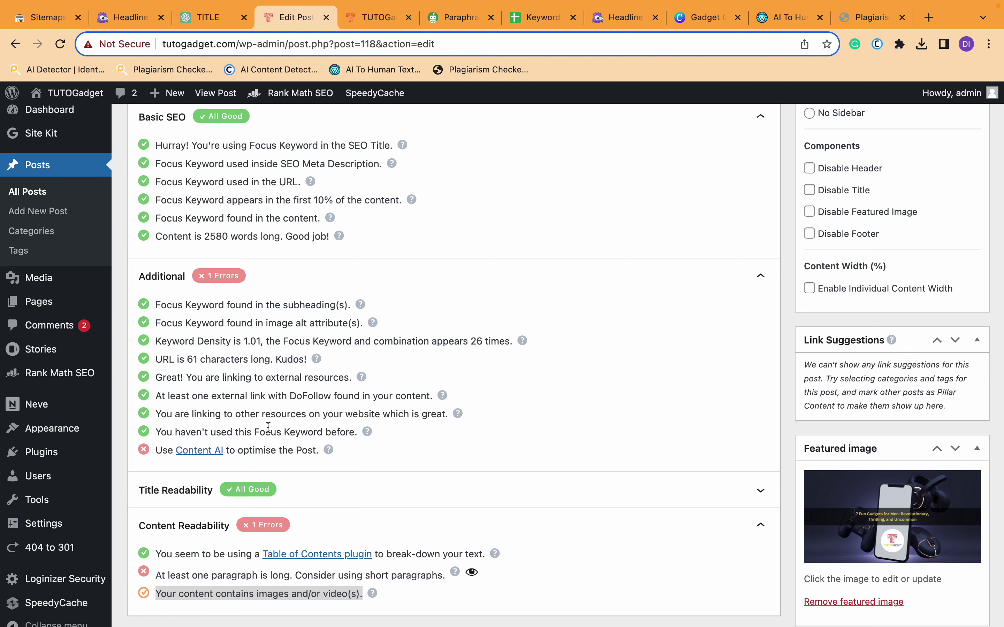
scroll(268, 427, down, 2)
scroll(268, 427, up, 4)
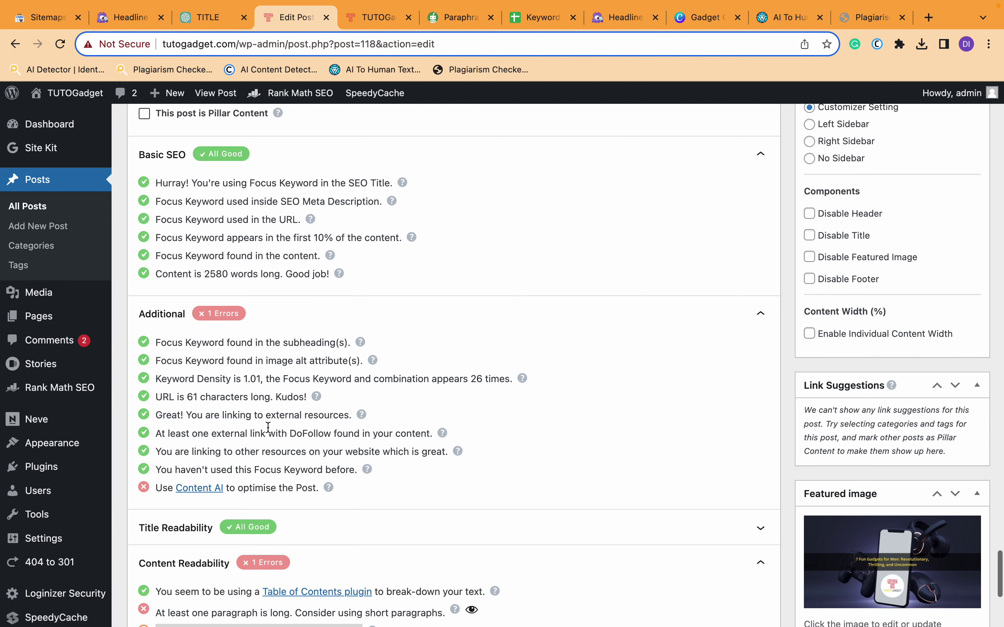
scroll(268, 426, up, 5)
scroll(858, 310, up, 15)
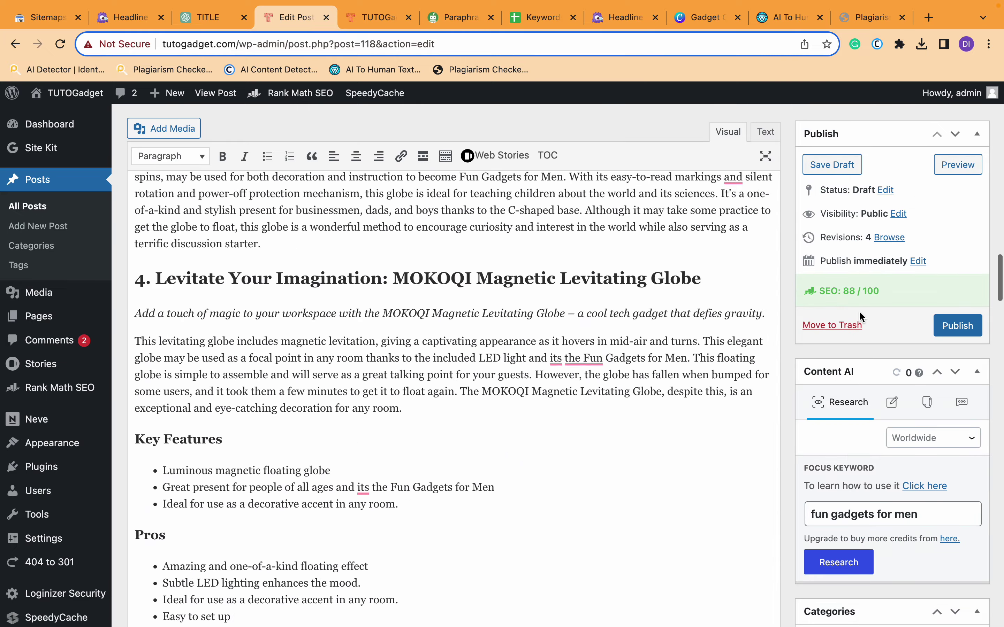
scroll(860, 317, up, 3)
click(832, 165)
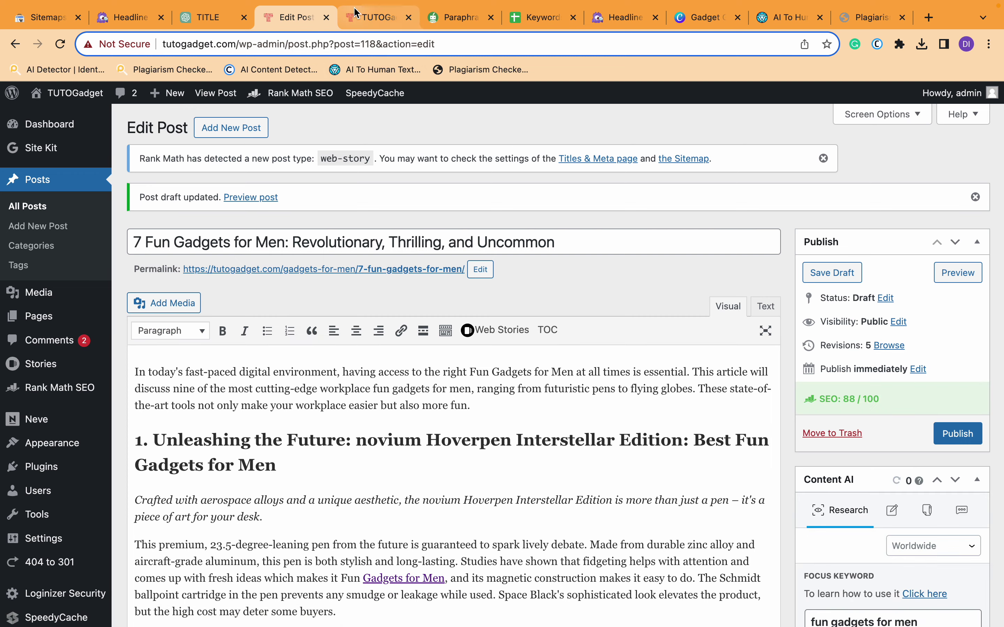
click(365, 17)
click(784, 18)
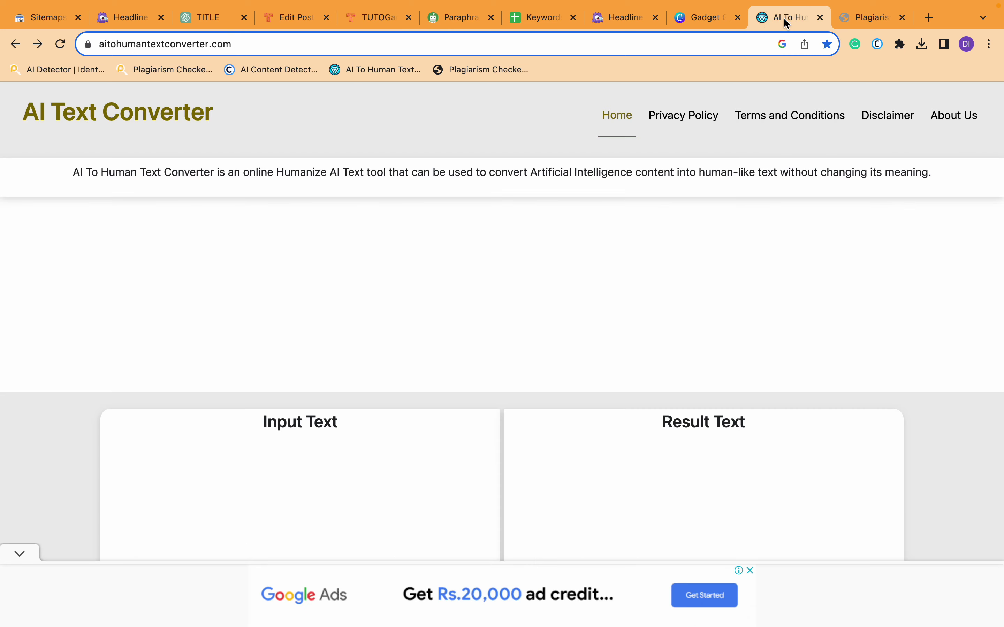
click(688, 17)
click(635, 19)
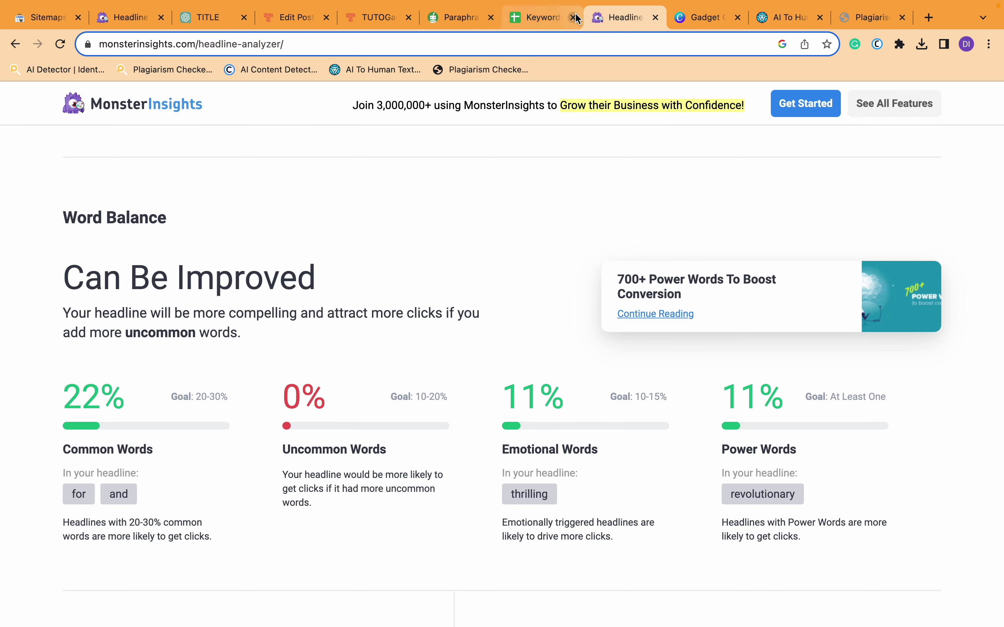
click(528, 21)
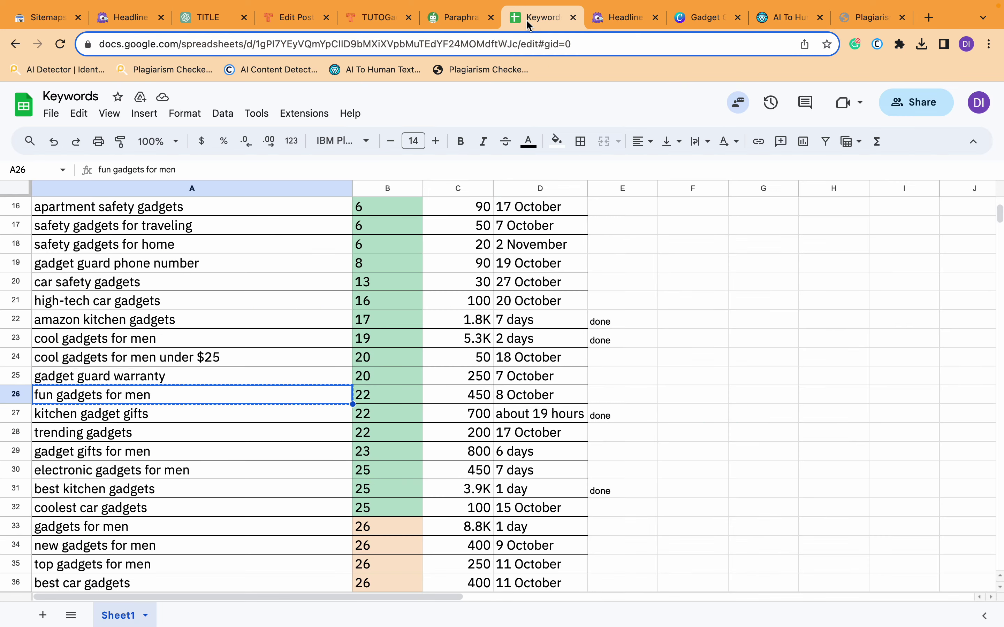
click(609, 20)
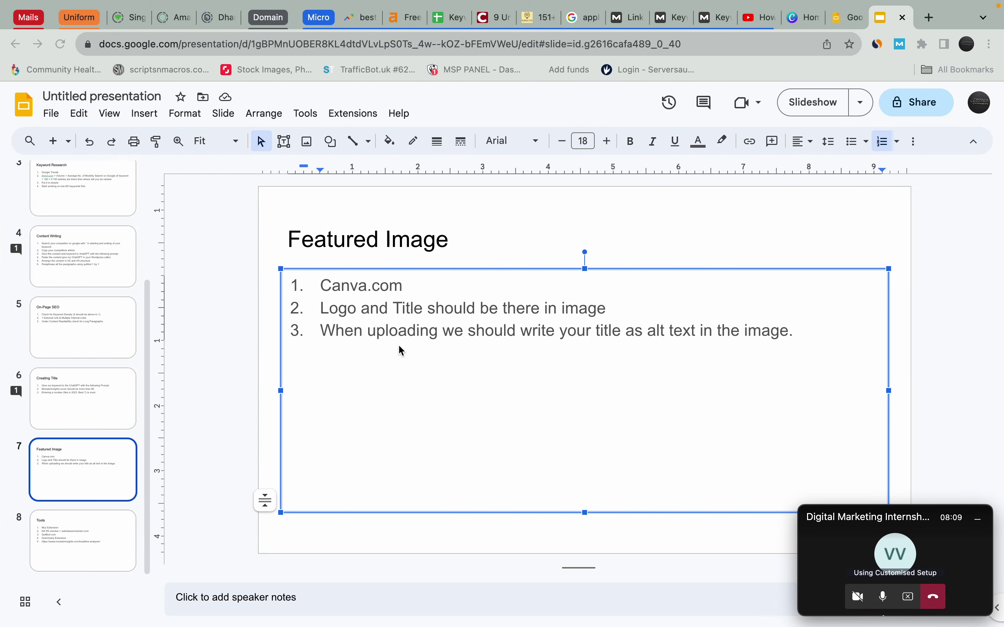
- In the Google Slides outline, add "Scheduling" to the Content slide's list between Featured Image and Indexing Submission
scroll(194, 338, up, 4)
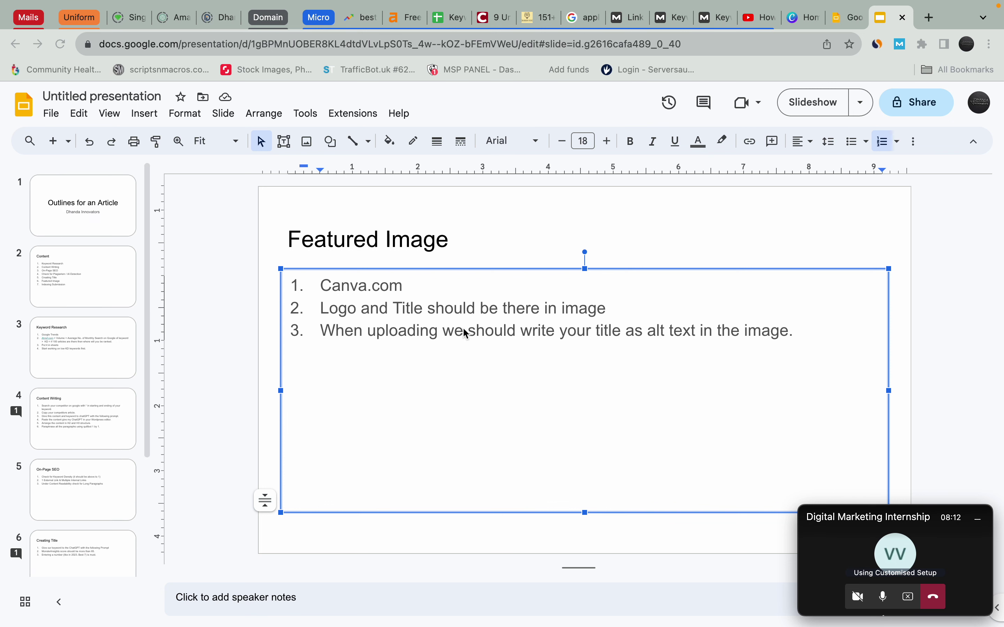
click(79, 232)
click(79, 251)
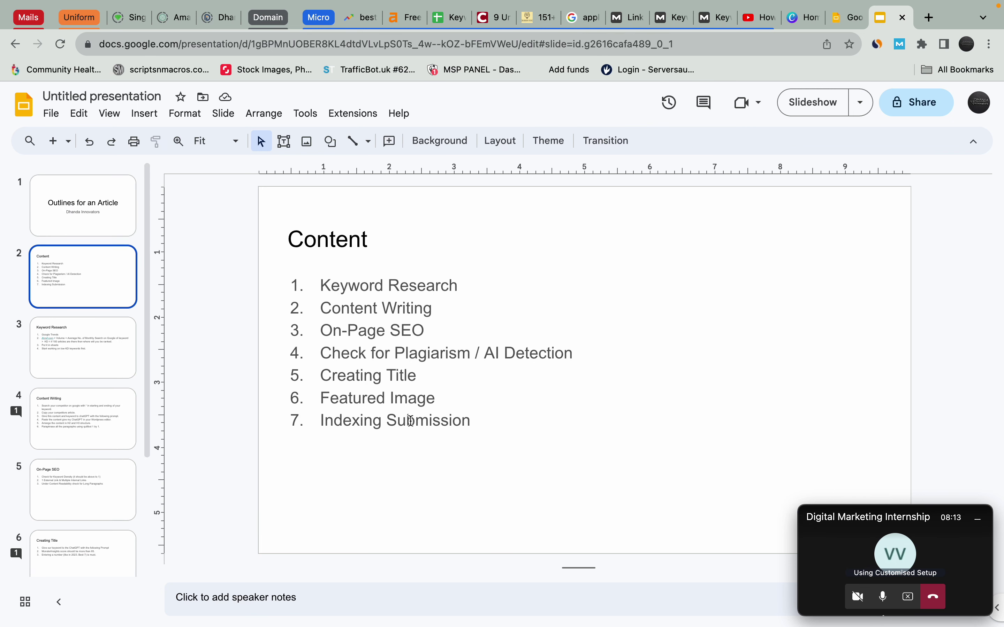
click(433, 406)
key(Return)
text(Sche)
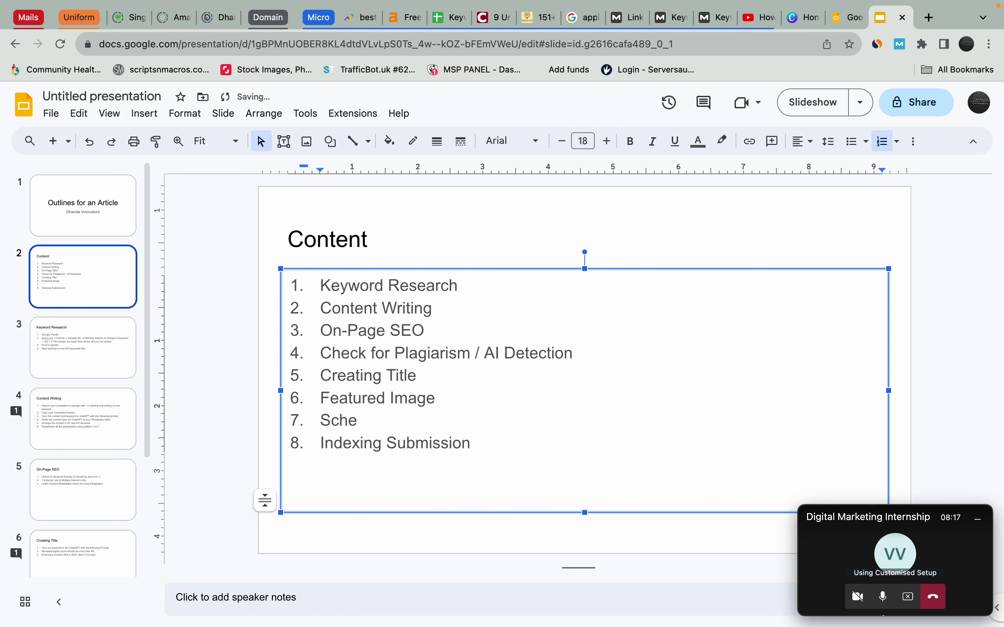
text(duling)
- Switch to the WordPress post editor, publish "7 Fun Gadgets for Men: Revolutionary, Thrilling, and Uncommon", and highlight its publication date line
key(ctrl+Left)
key(ctrl+Left)
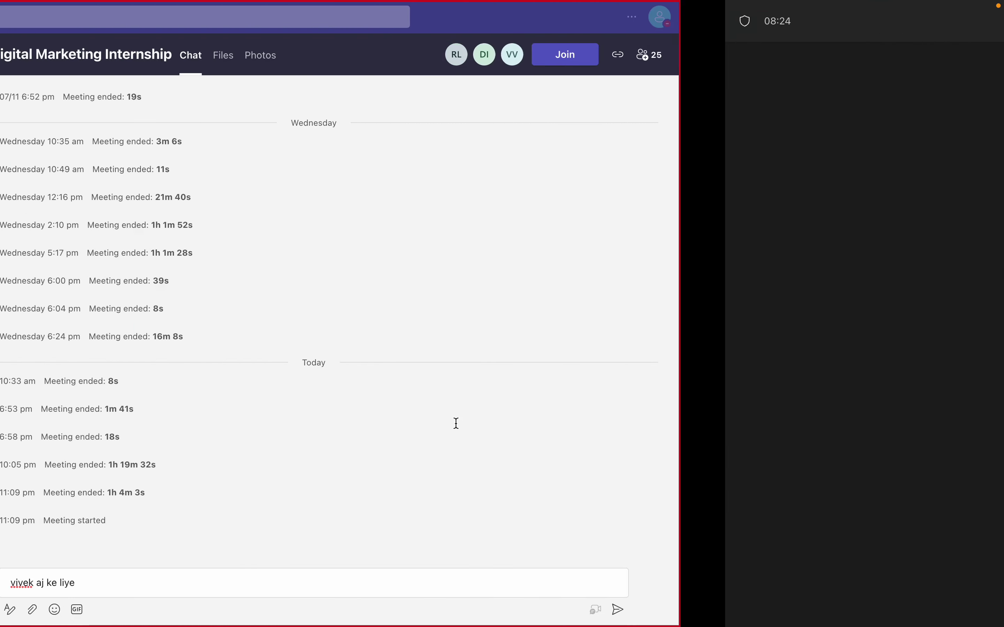
key(ctrl+Left)
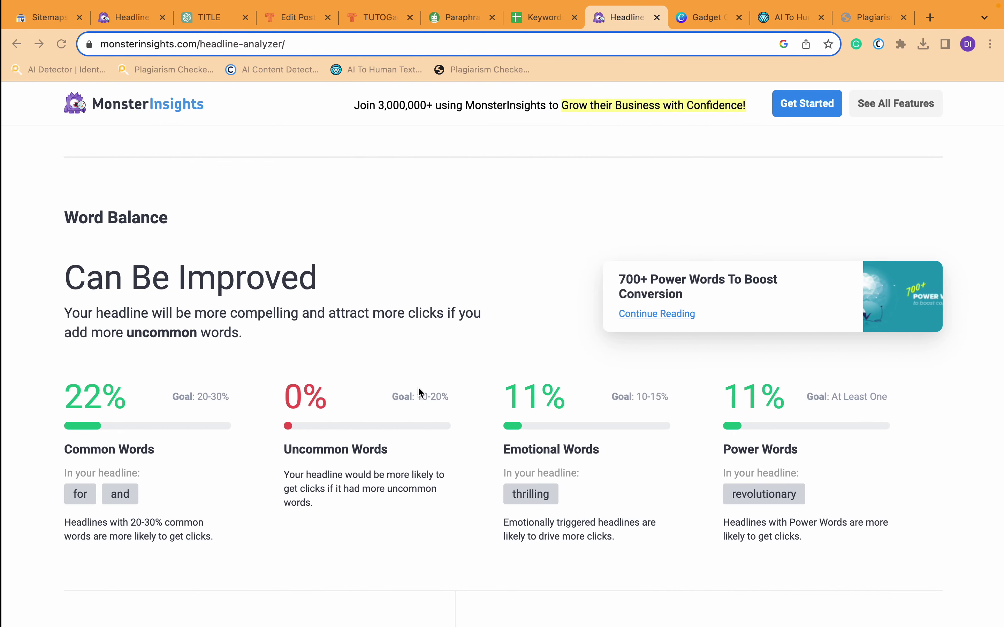
click(209, 18)
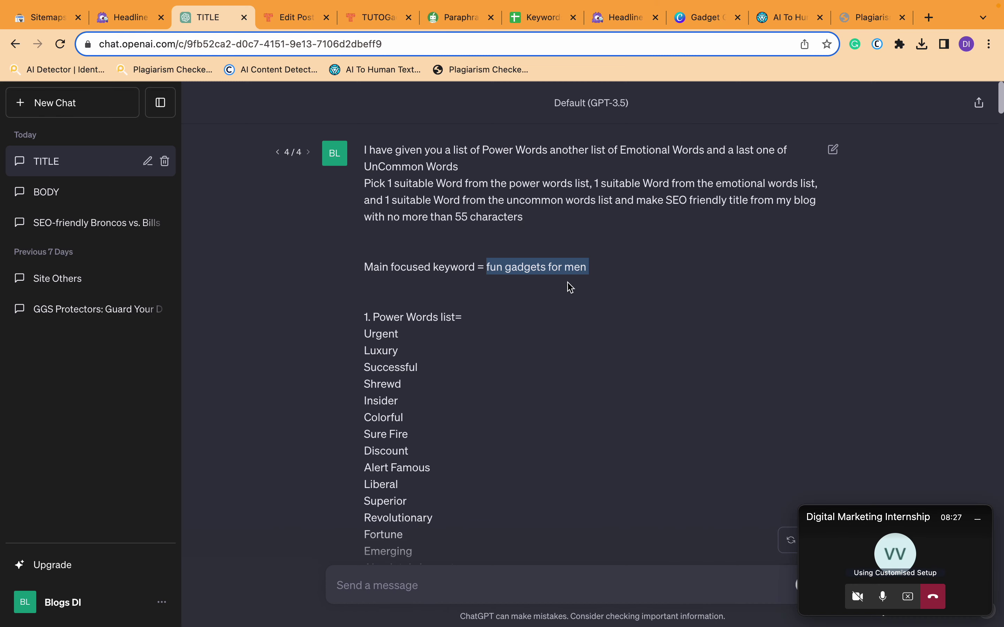
click(295, 17)
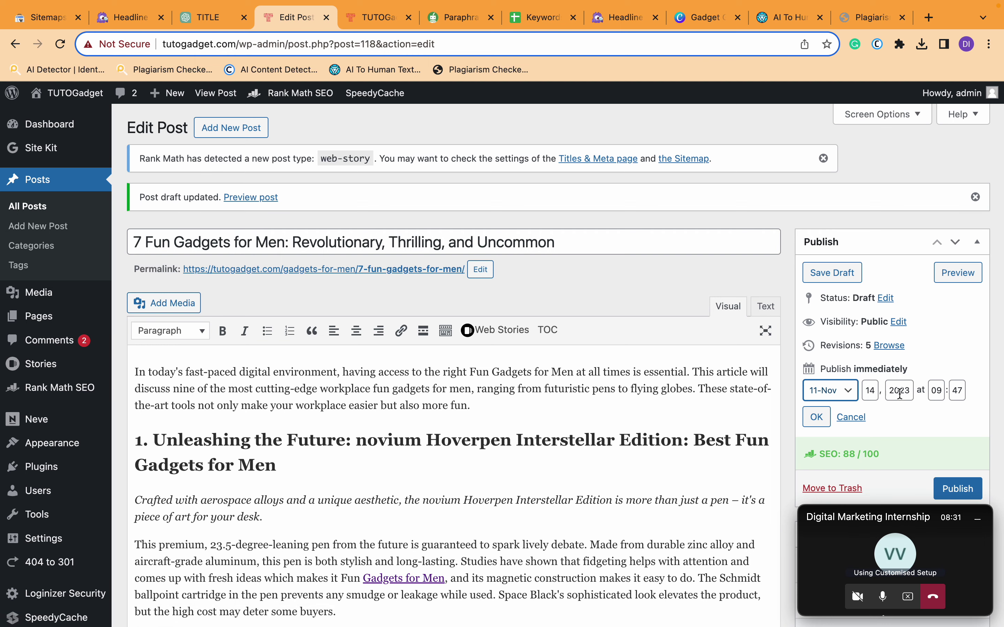
scroll(936, 417, down, 2)
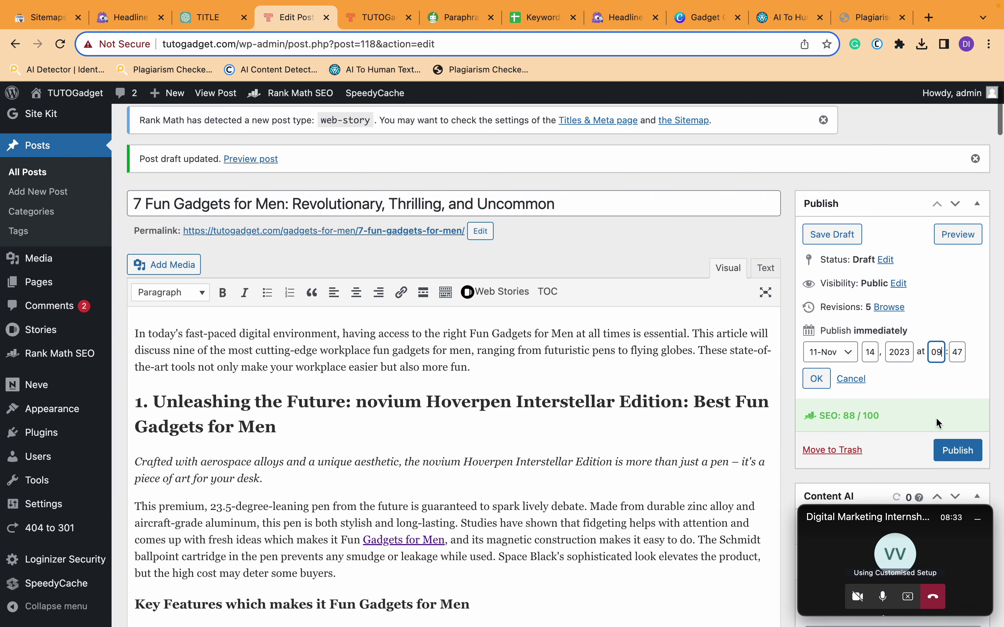
click(956, 451)
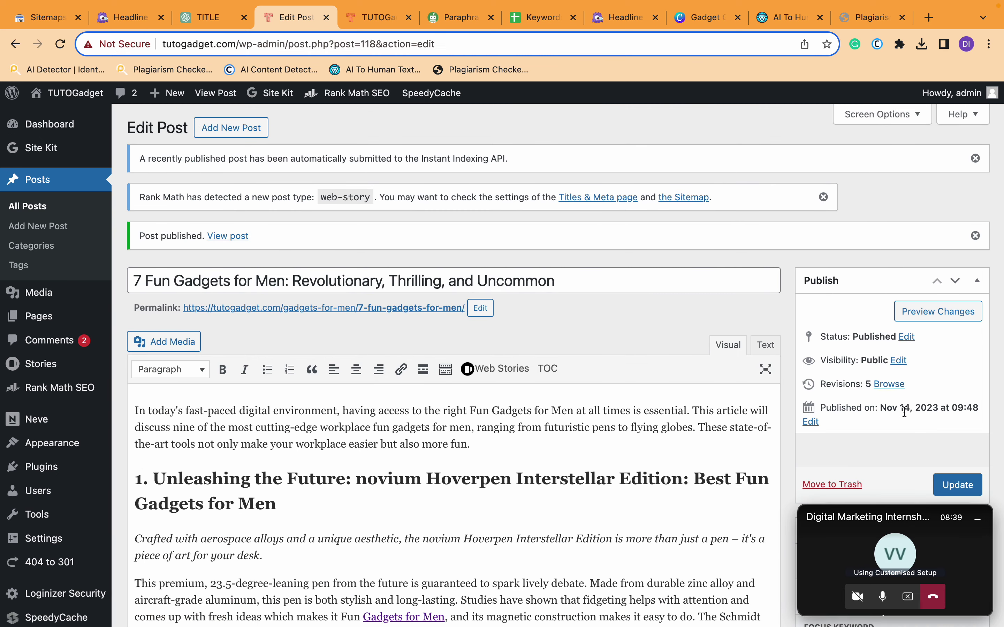
triple_click(905, 412)
click(905, 412)
triple_click(904, 412)
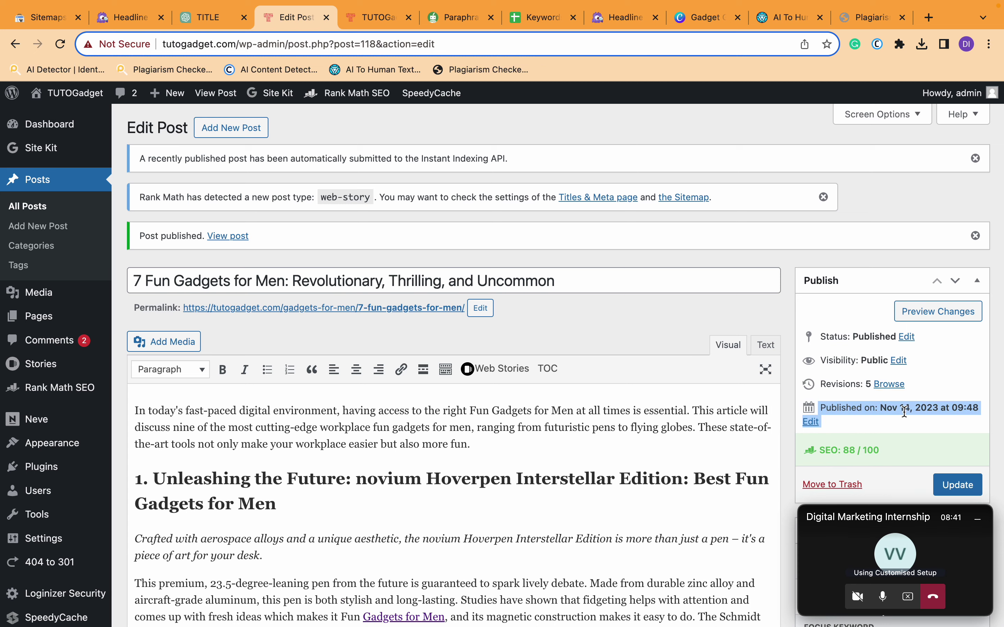
- In the Google Slides outline, add "Score should be 85+" as the fourth item on the On-Page SEO slide
key(ctrl+Right)
key(ctrl+Right)
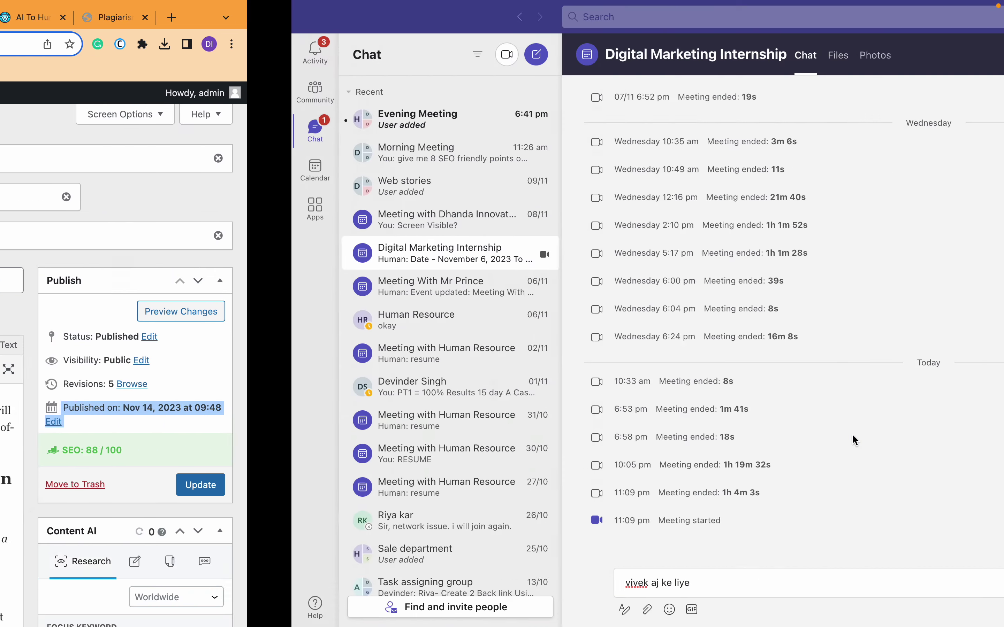
key(ctrl+Right)
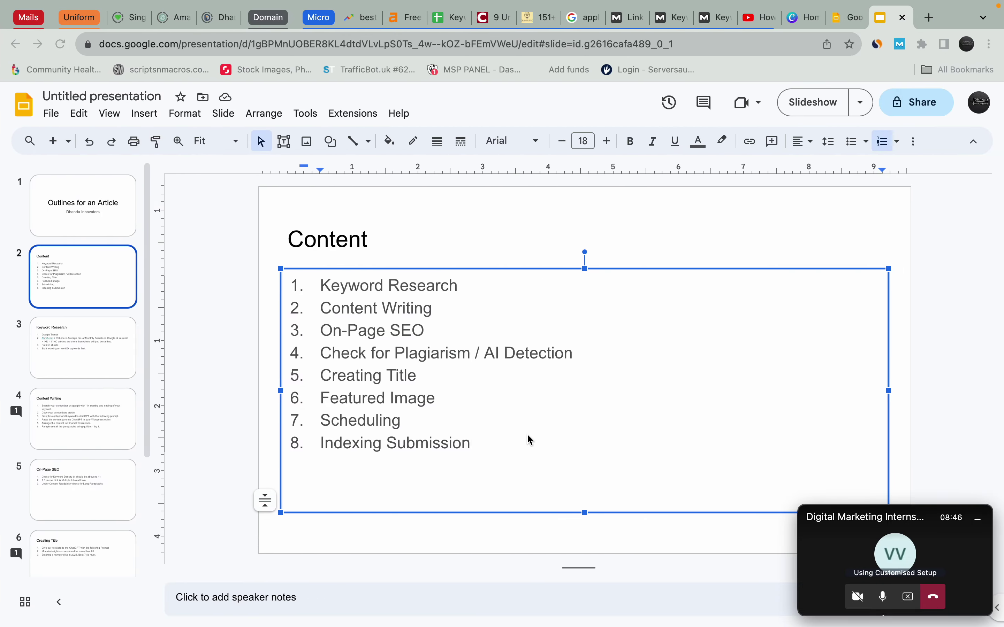
click(102, 370)
click(91, 477)
scroll(92, 476, down, 1)
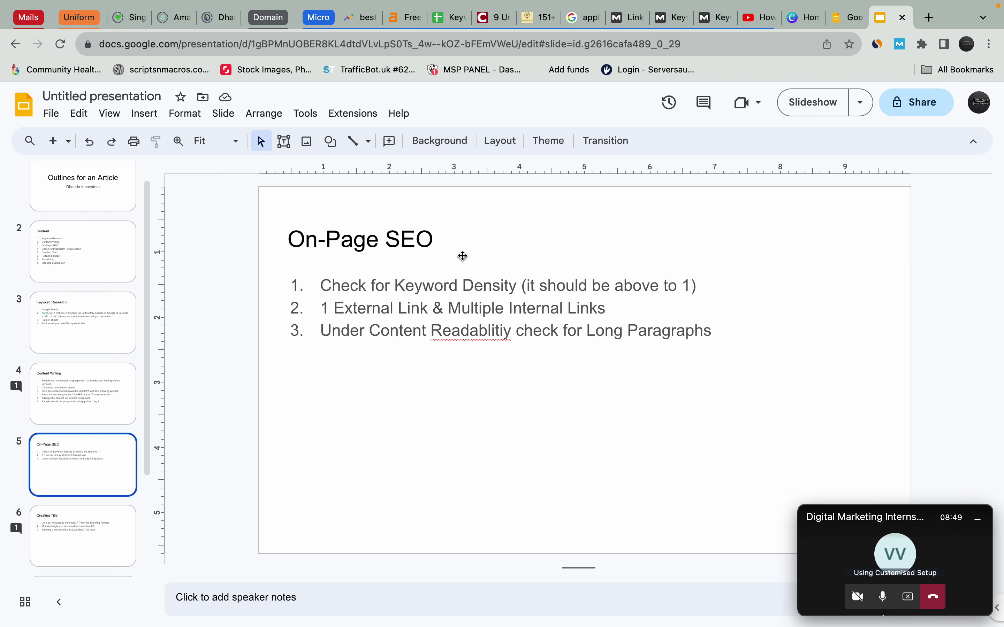
click(732, 325)
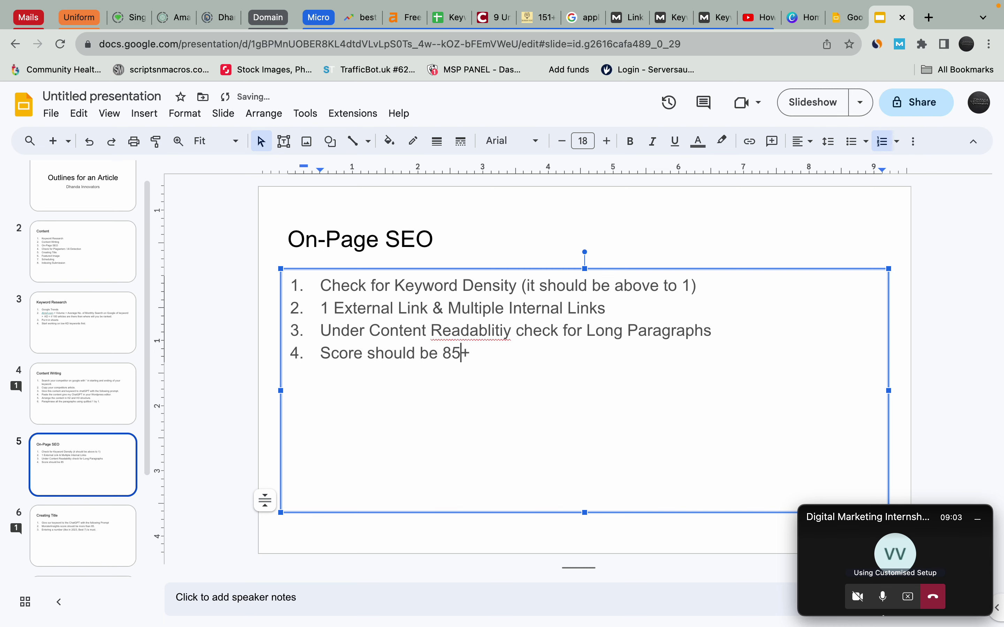
- Return to the published WordPress post, review its SEO score, settings and article content, and select the whole article text
key(ctrl+Left)
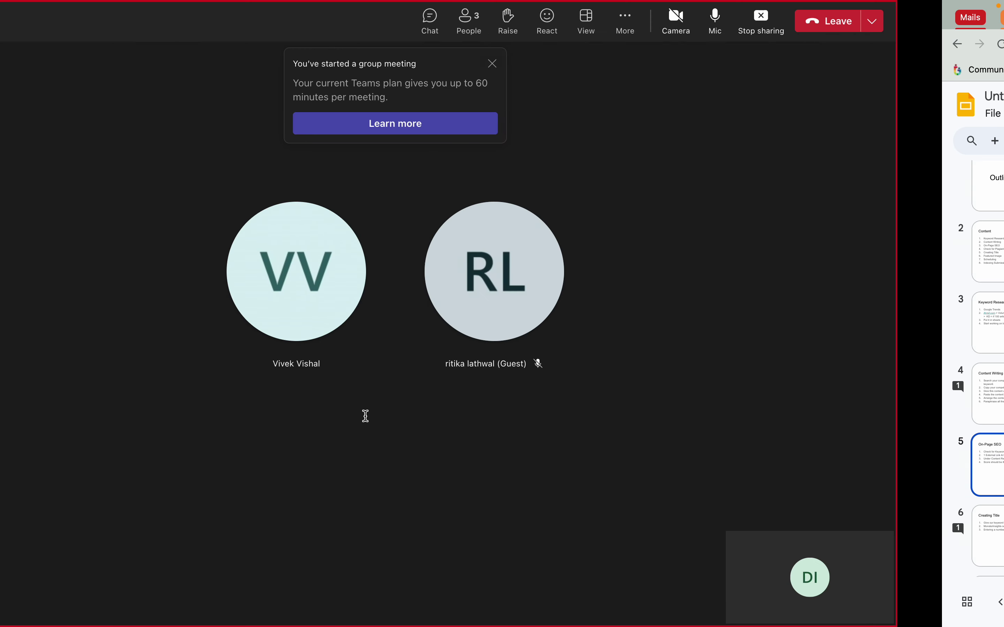
key(ctrl+Right)
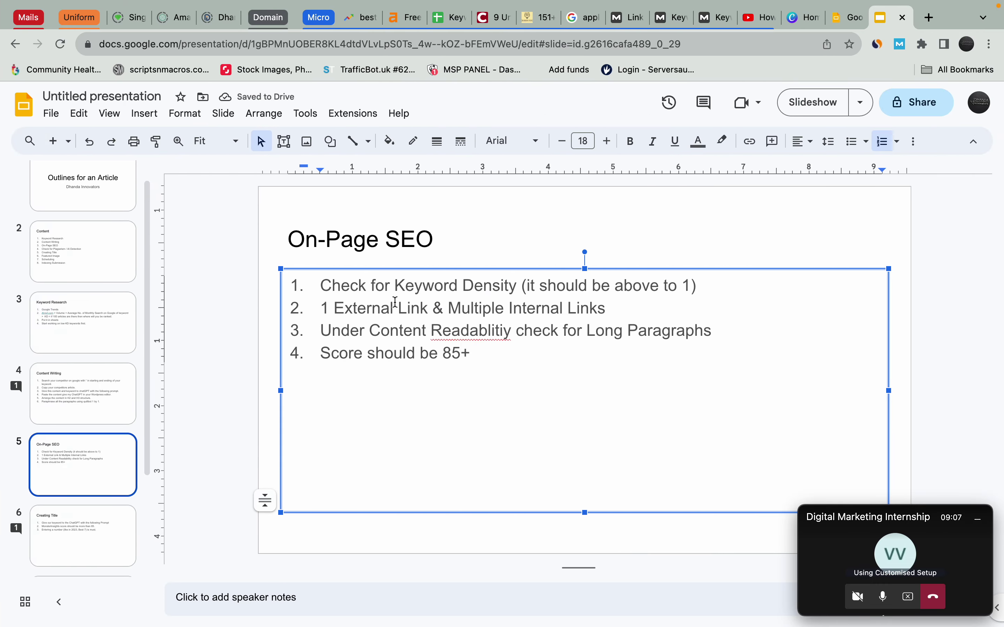
key(ctrl+Left)
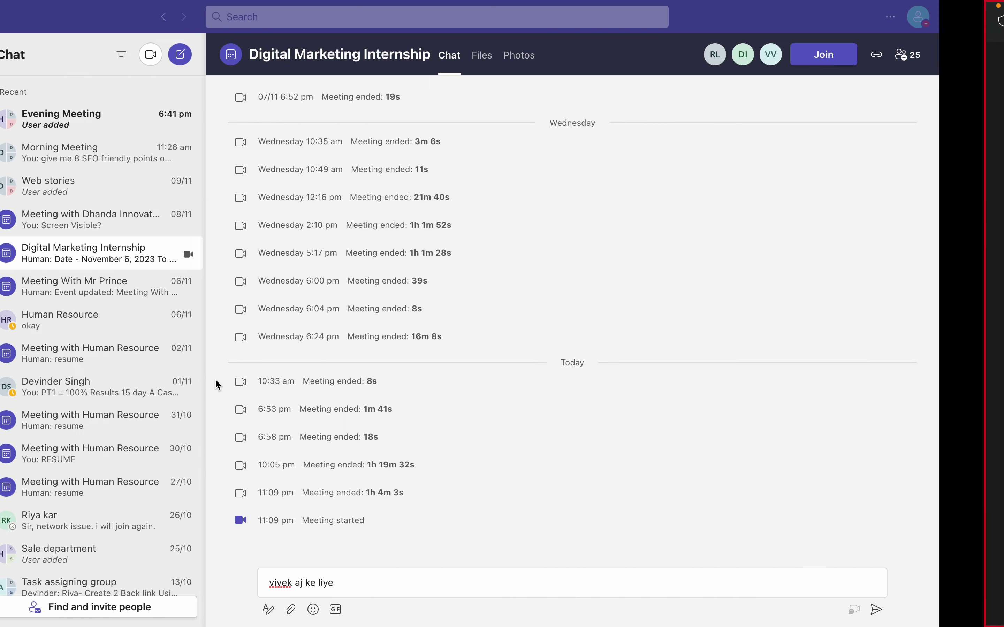
key(ctrl+Left)
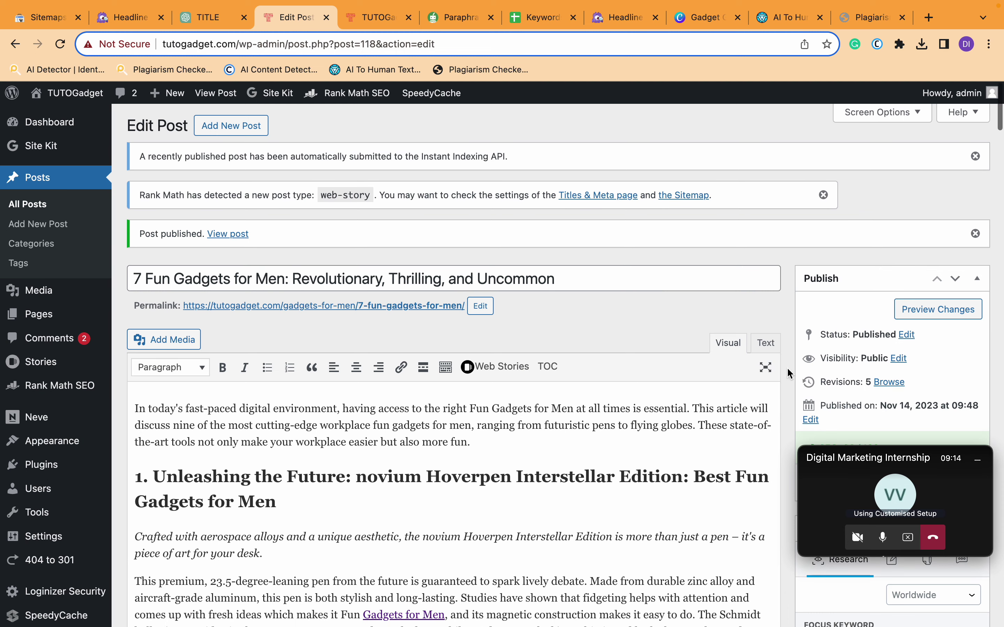
scroll(787, 367, down, 5)
scroll(786, 367, up, 3)
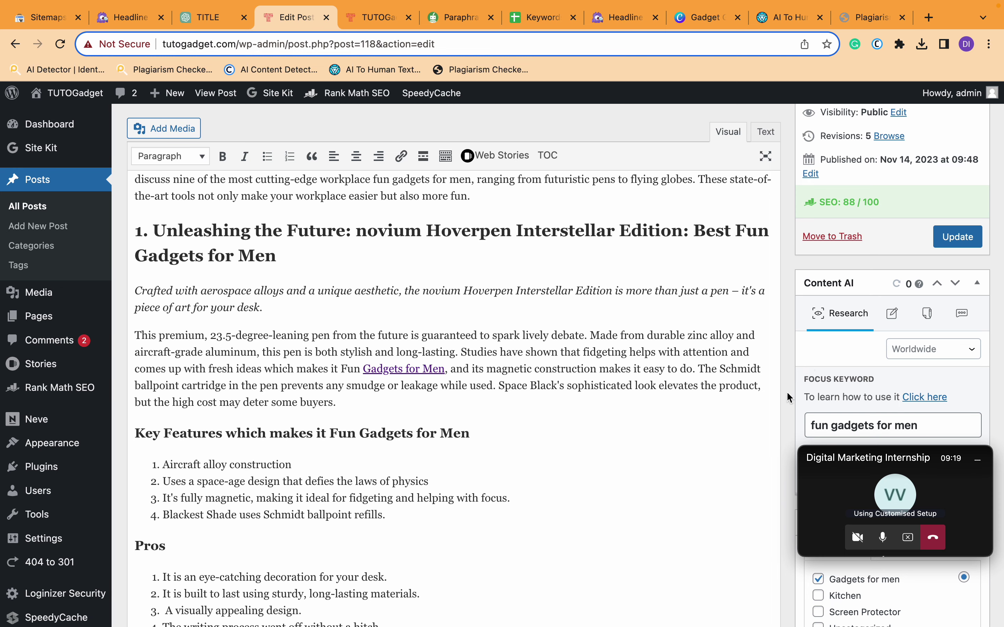
mouse_move(832, 4)
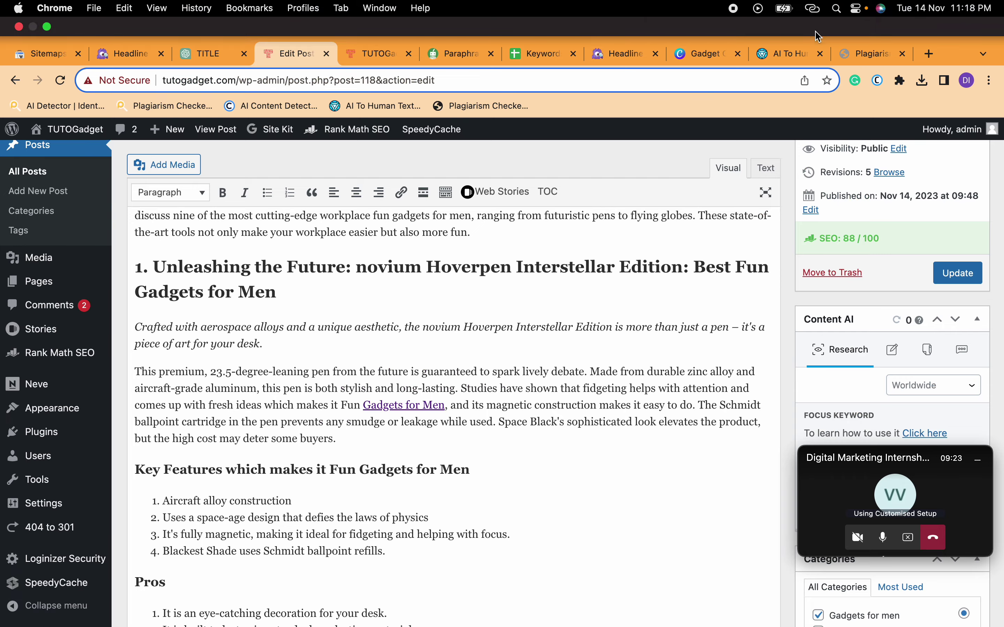
scroll(651, 454, down, 15)
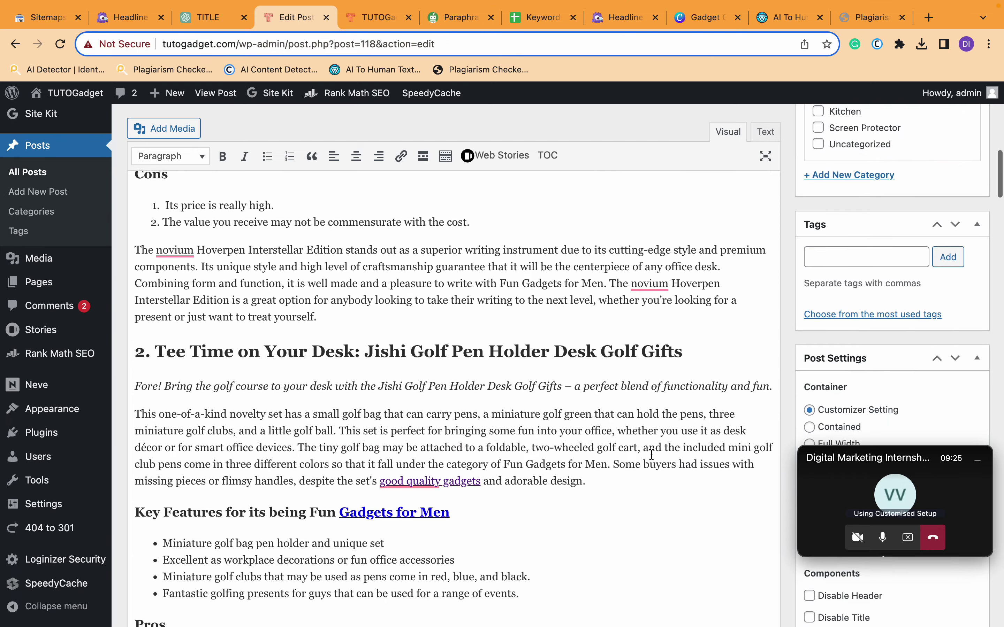
scroll(651, 454, up, 10)
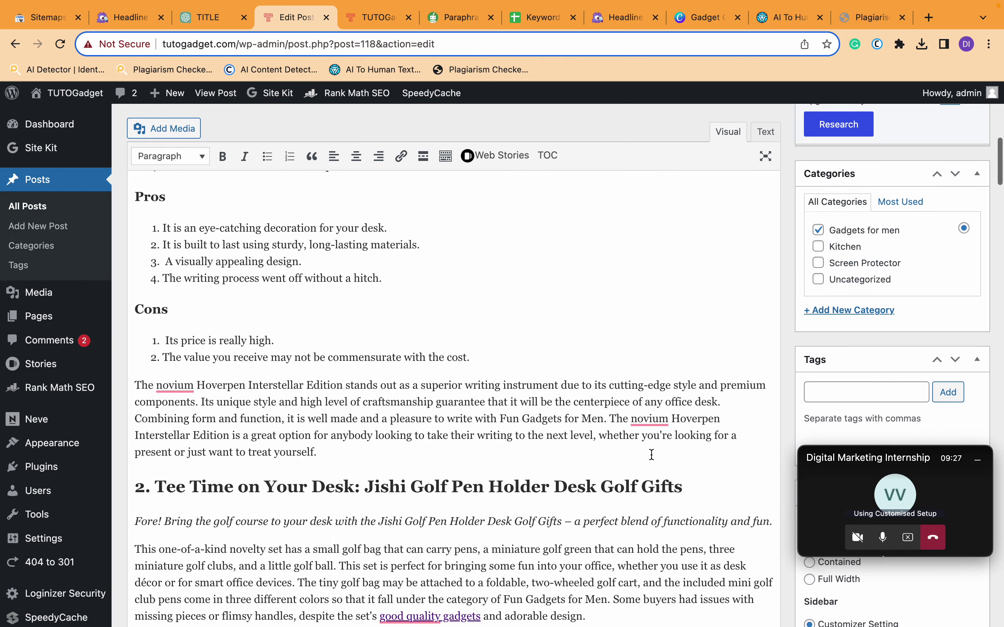
scroll(409, 347, up, 6)
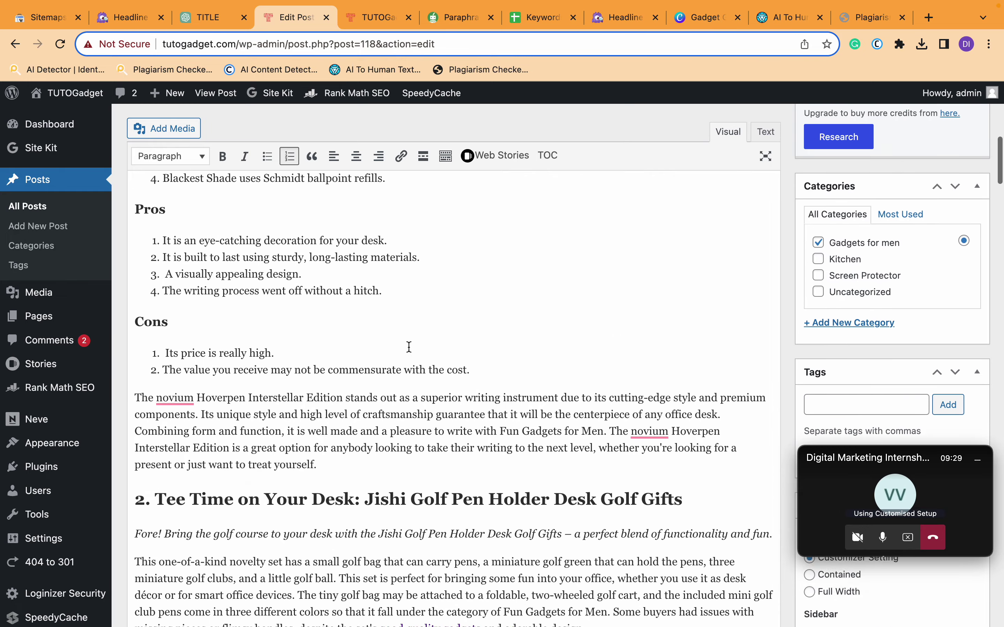
key(super+a)
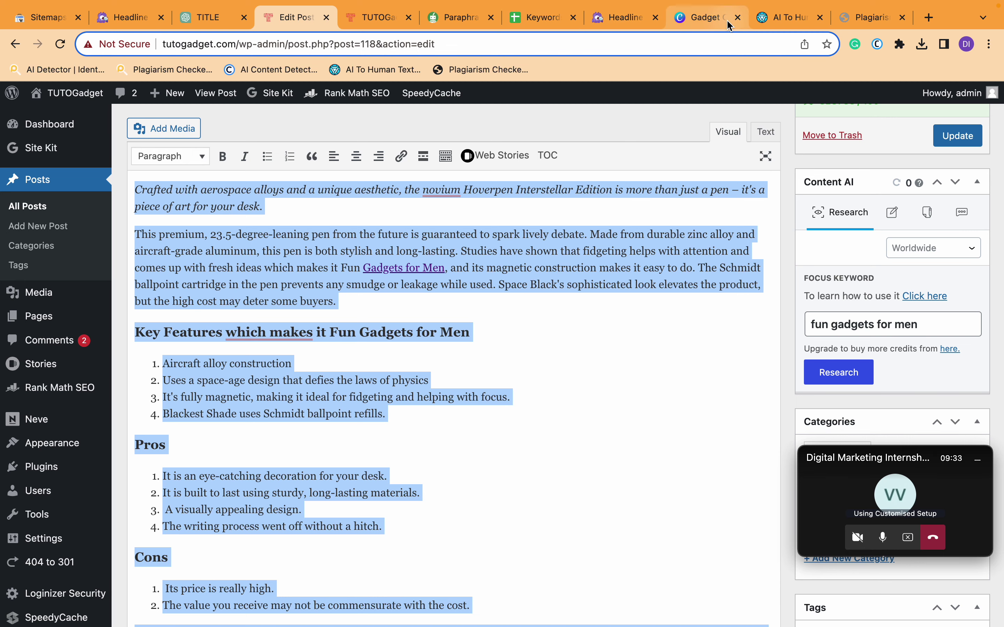
- Look through the open QuillBot, keyword sheet, Canva, AI Text Converter and SmallSEOTools pages for the plagiarism and AI-checking tools
click(459, 22)
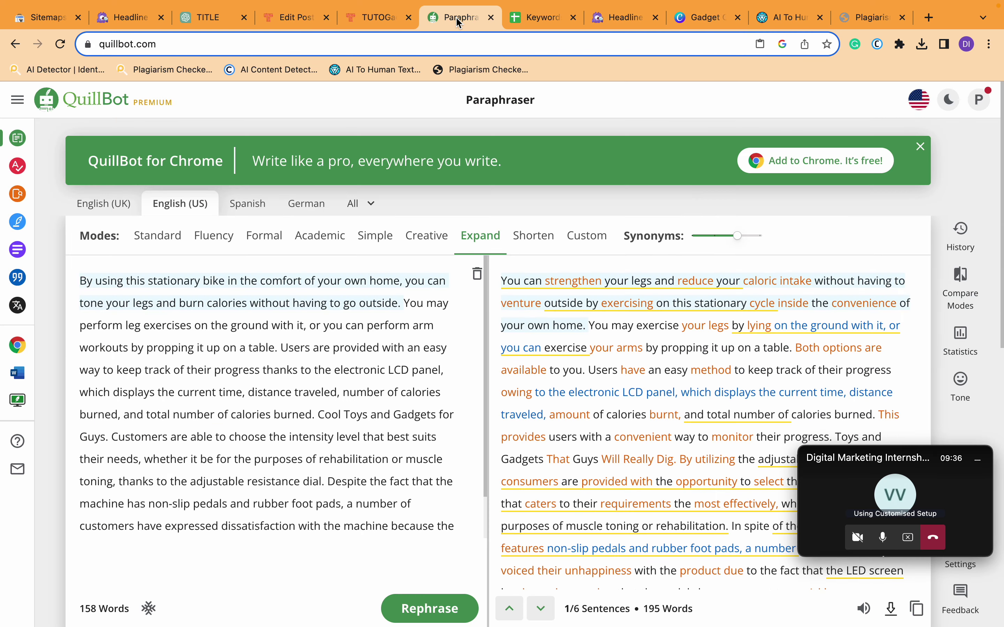
click(542, 23)
click(707, 23)
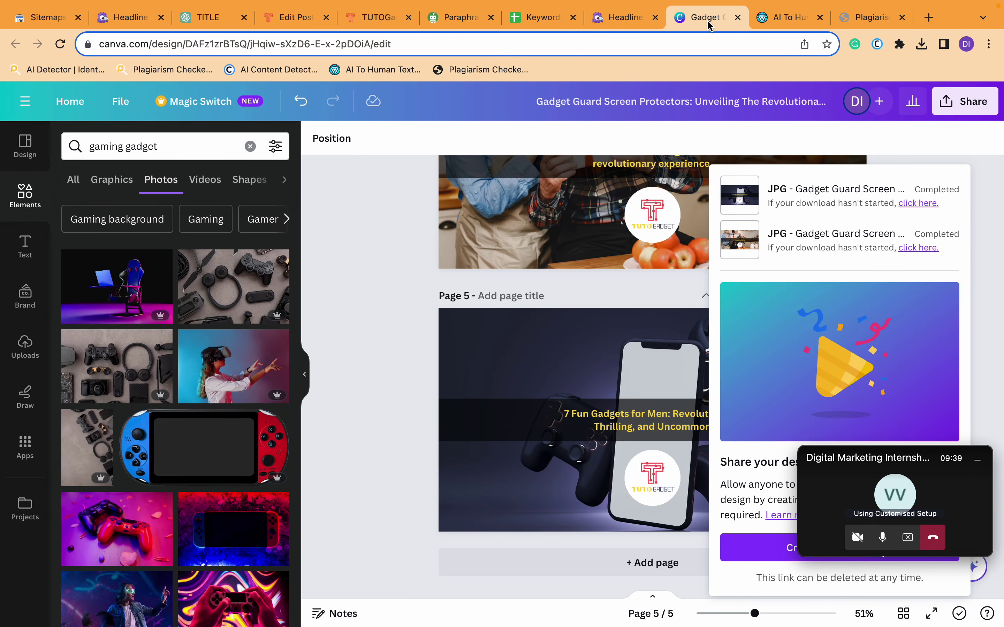
click(801, 27)
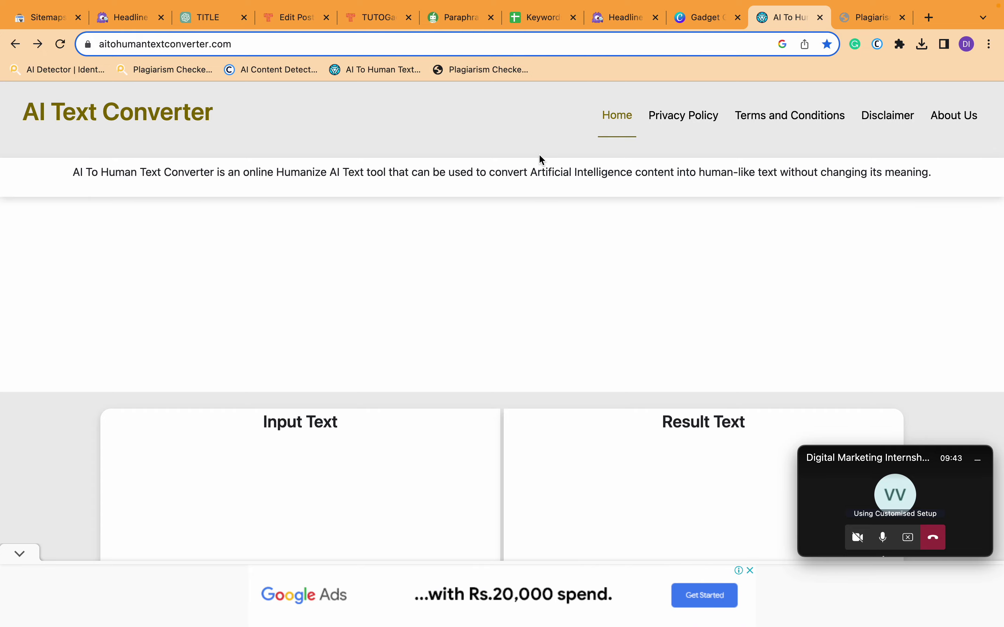
scroll(502, 327, down, 15)
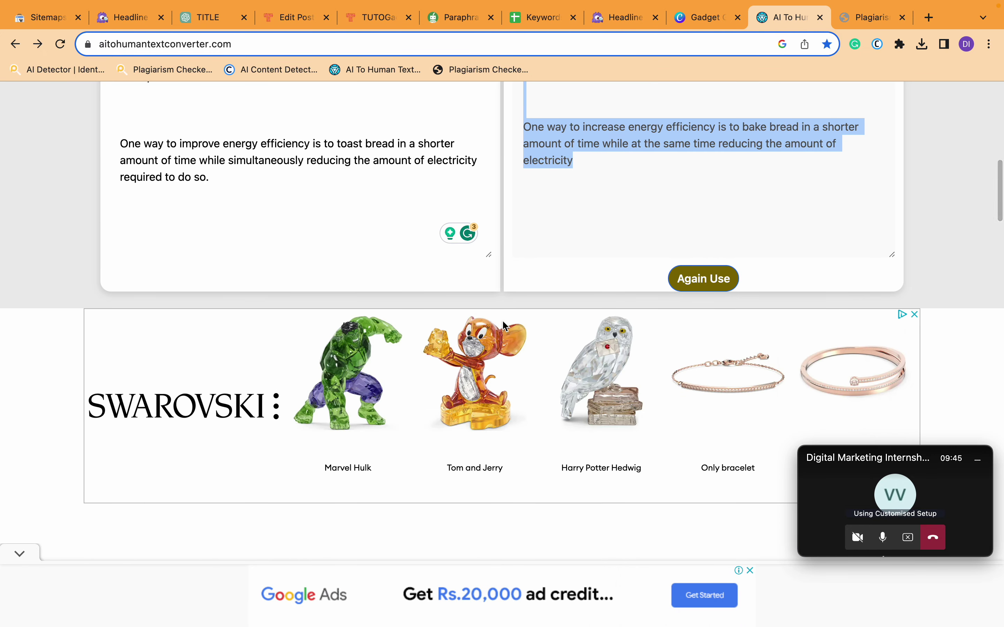
scroll(567, 254, up, 7)
click(871, 17)
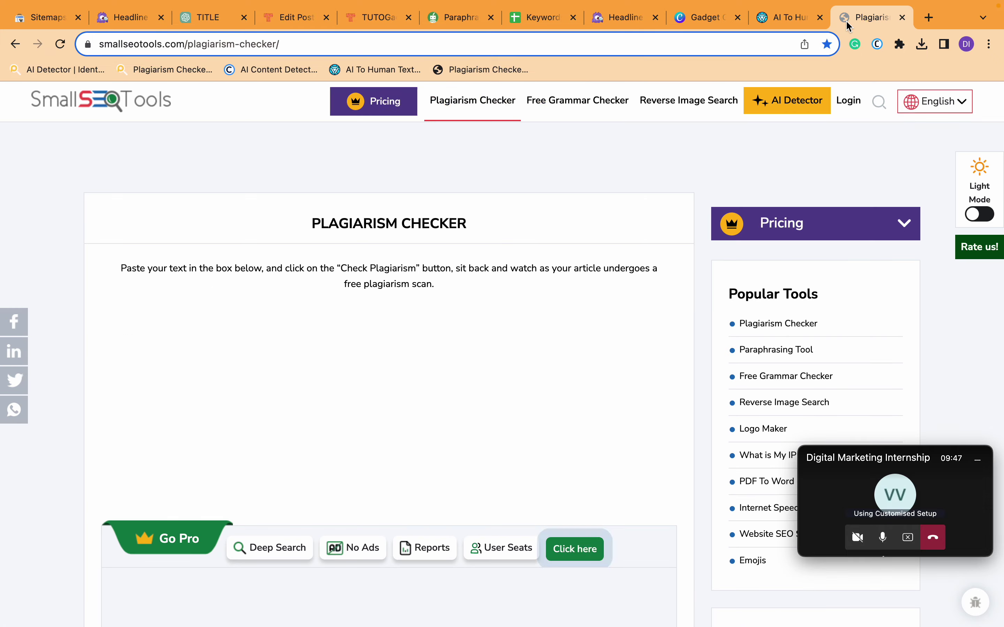
click(788, 17)
click(871, 18)
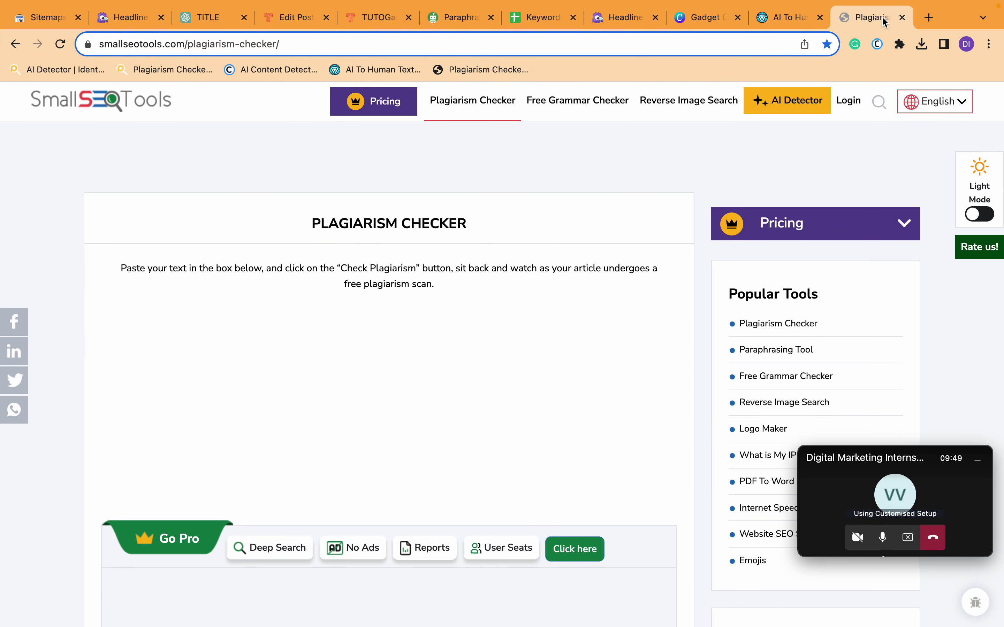
- Open the bookmarked Copyleaks AI content detector in a new browser tab and copy its URL
click(929, 17)
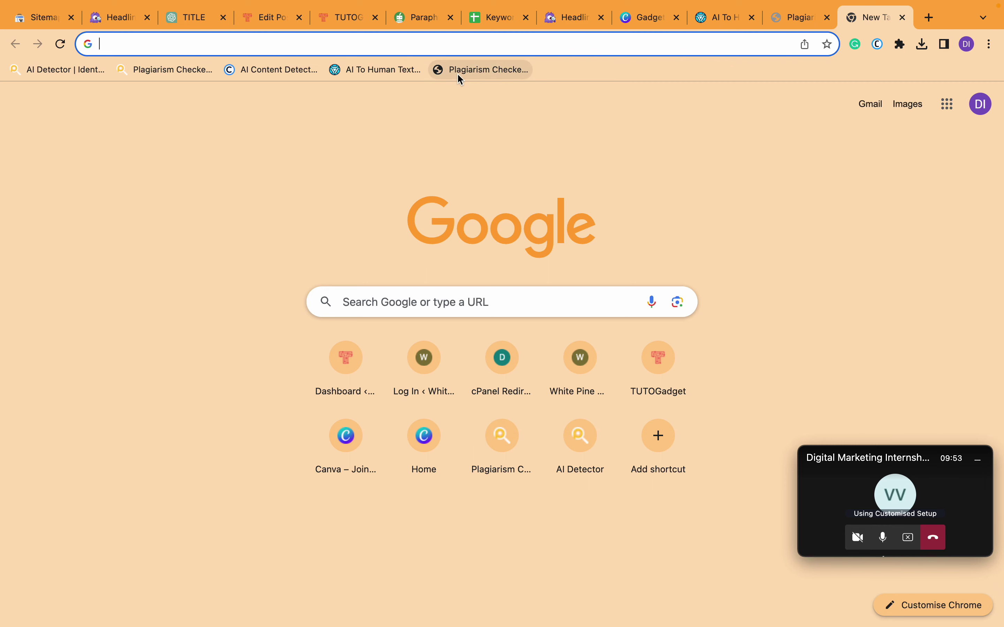
click(390, 73)
click(282, 73)
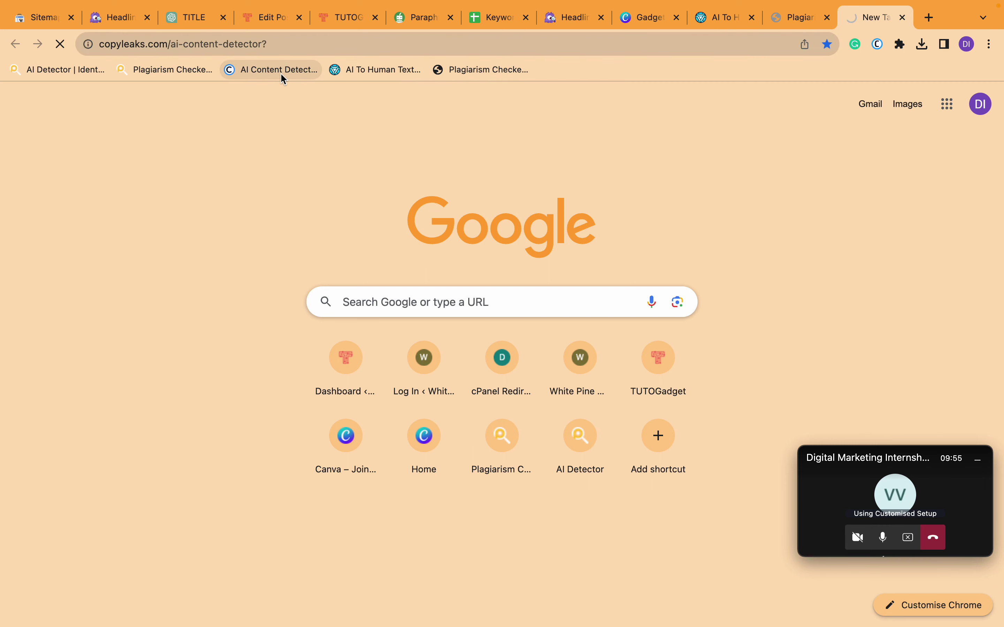
click(134, 44)
key(super+c)
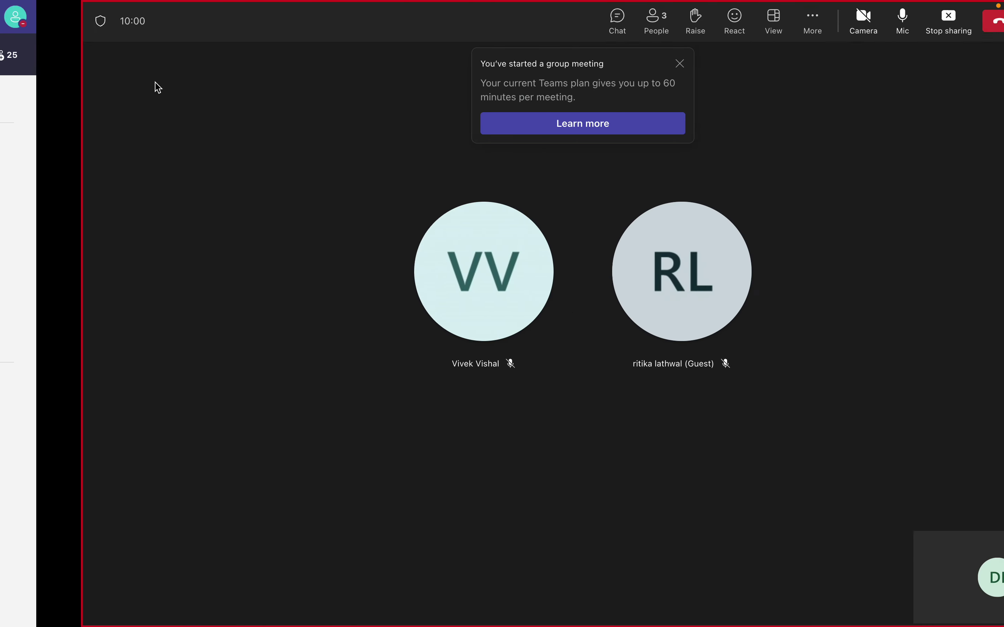
scroll(45, 530, down, 3)
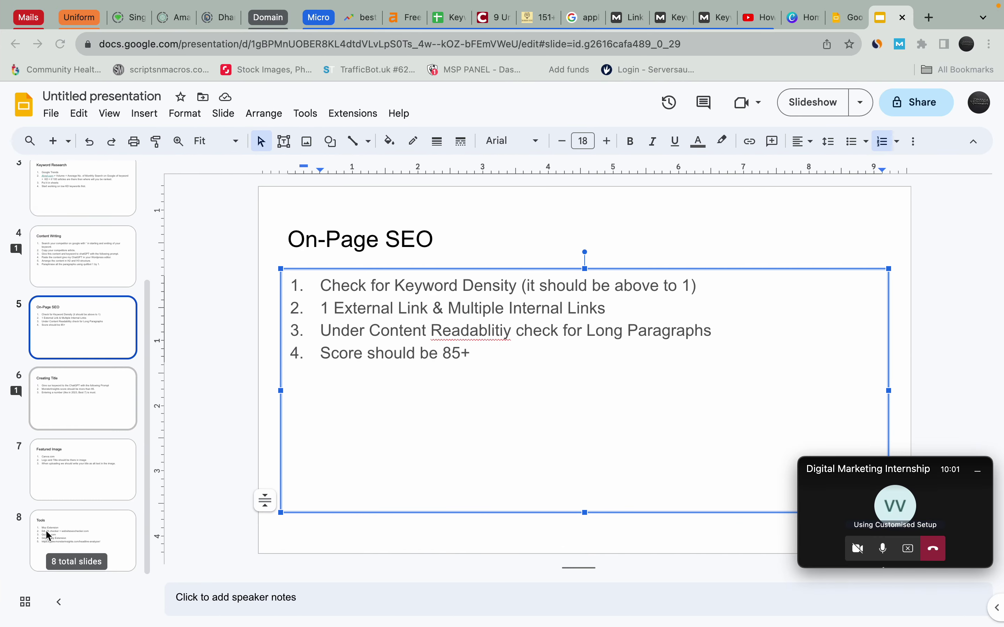
click(76, 543)
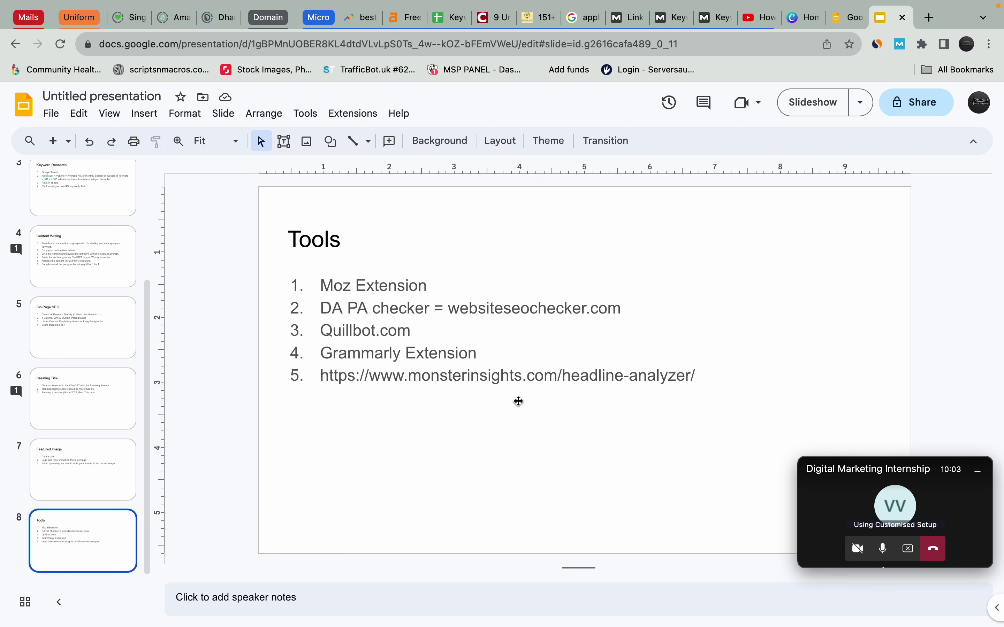
click(711, 383)
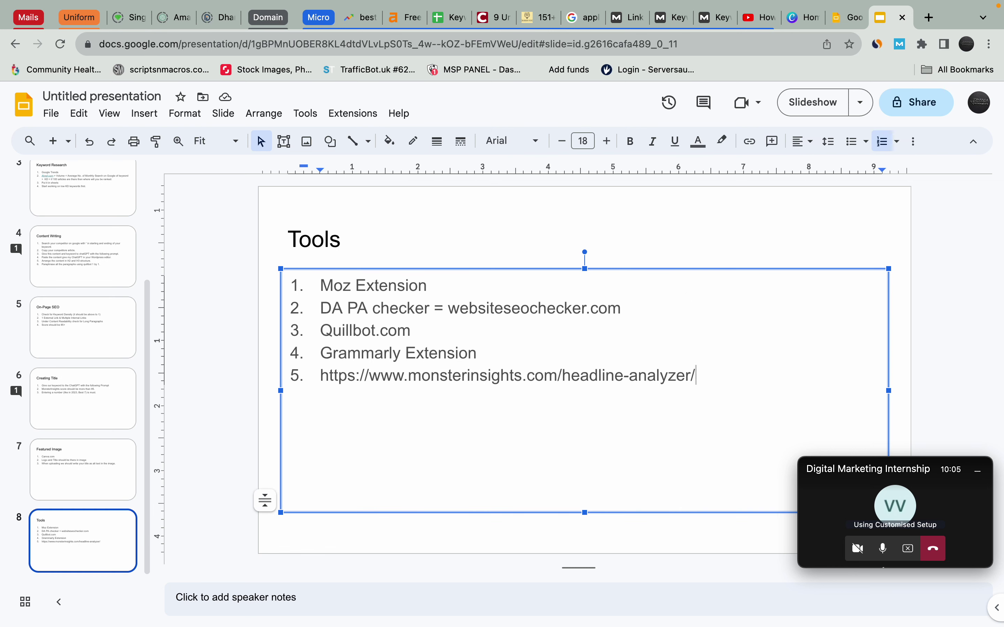
key(Return)
key(super+v)
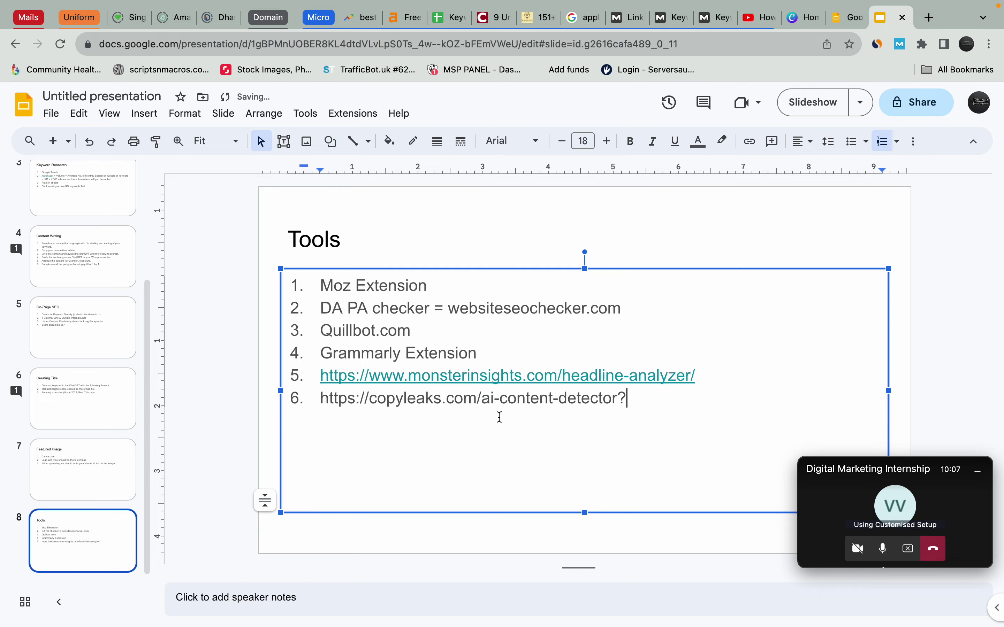
click(227, 458)
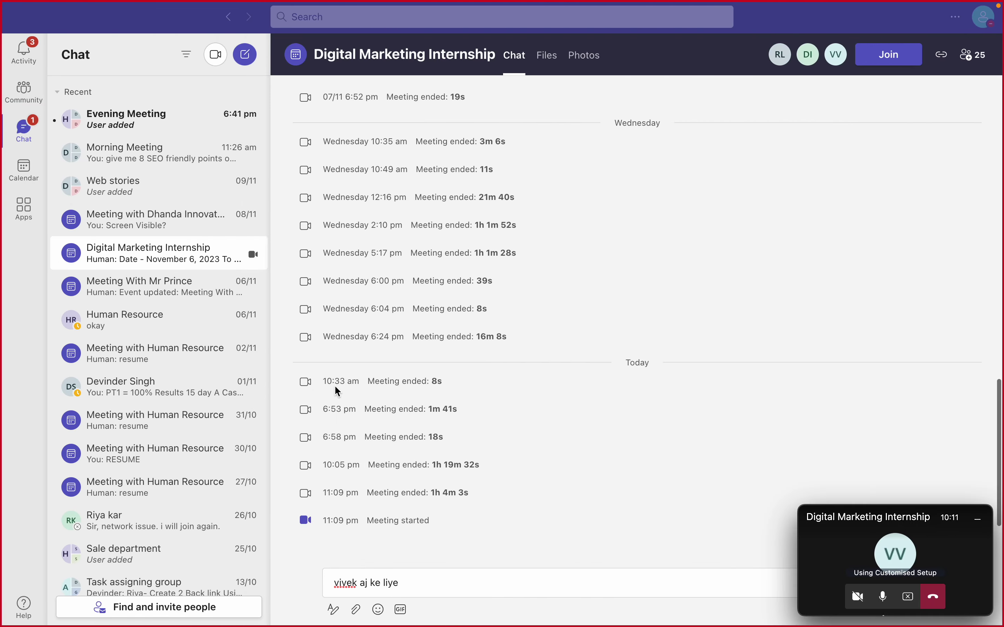
- Return to the browser, copy the selected article from the WordPress post, and check it for AI-generated text in Copyleaks
key(ctrl+Left)
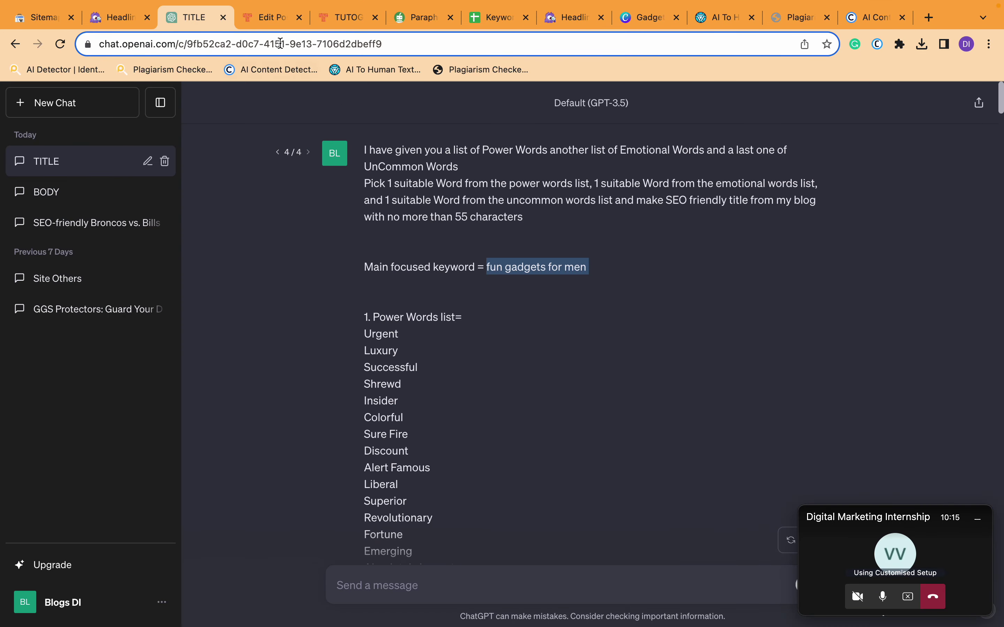
click(264, 27)
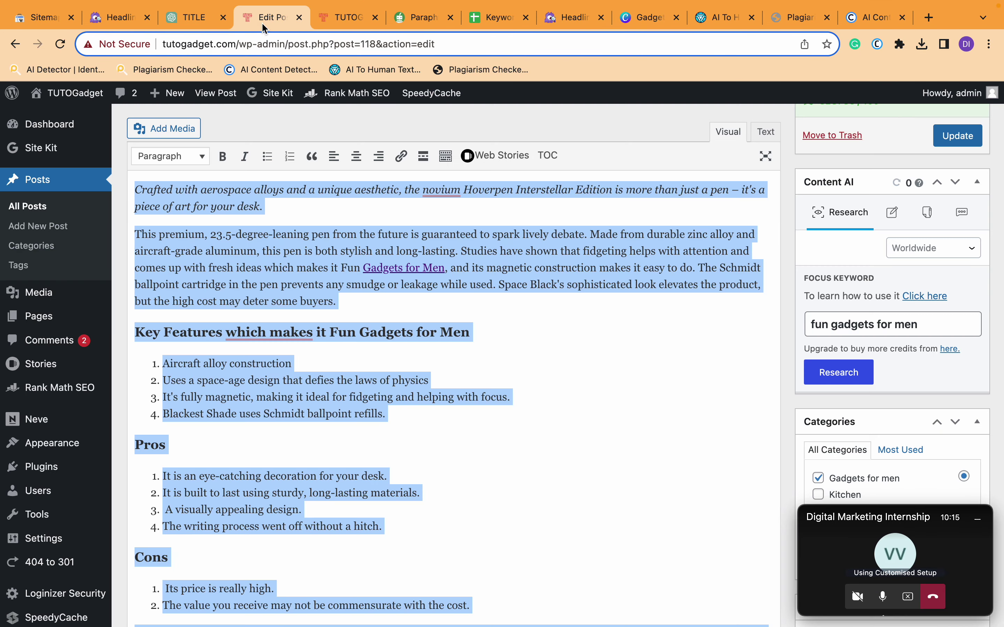
click(889, 5)
click(534, 441)
key(super+v)
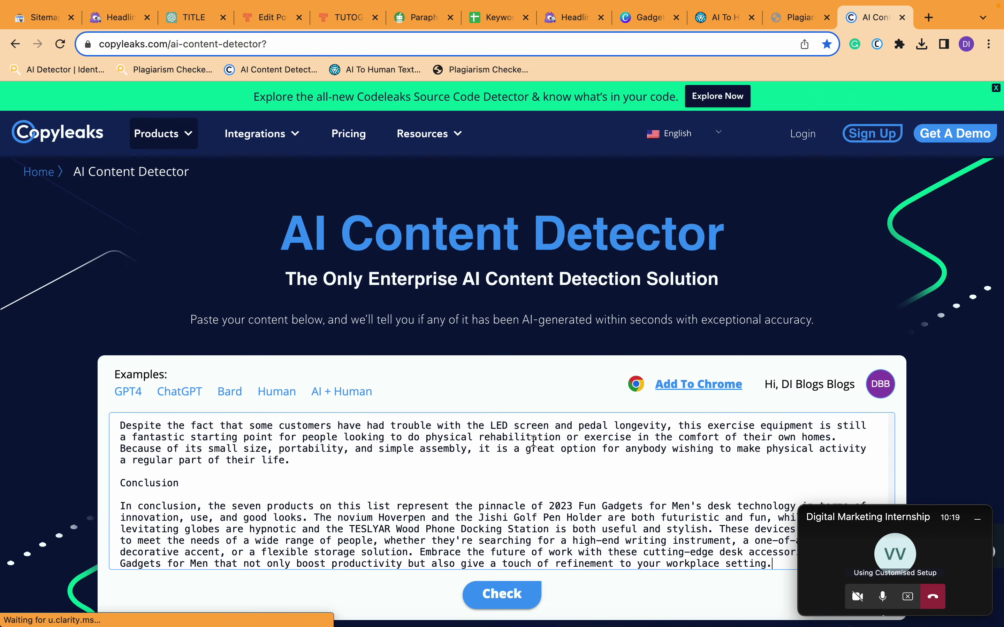
click(500, 603)
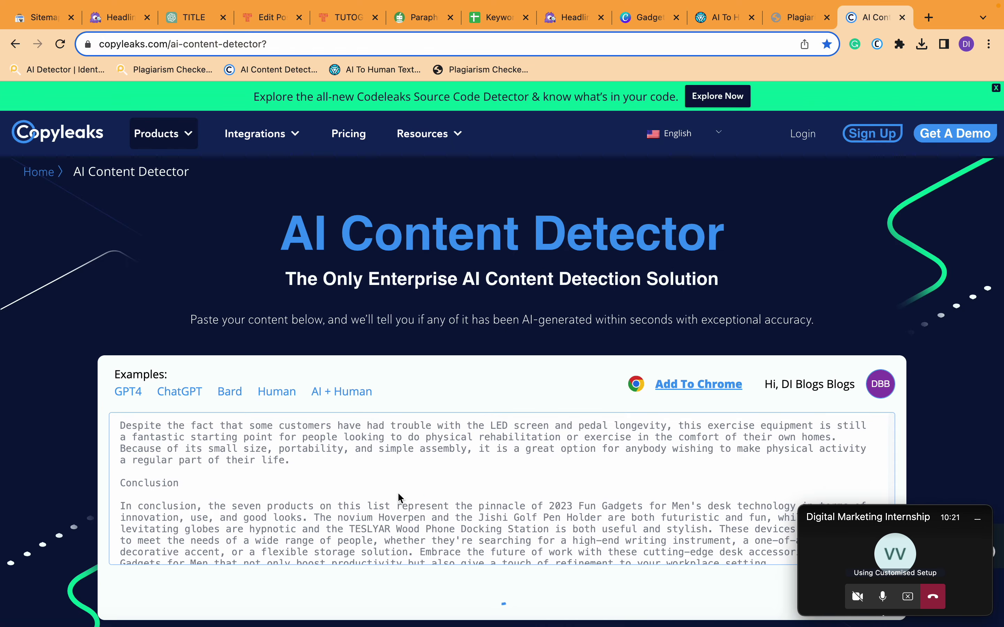
scroll(477, 204, down, 10)
scroll(477, 204, up, 7)
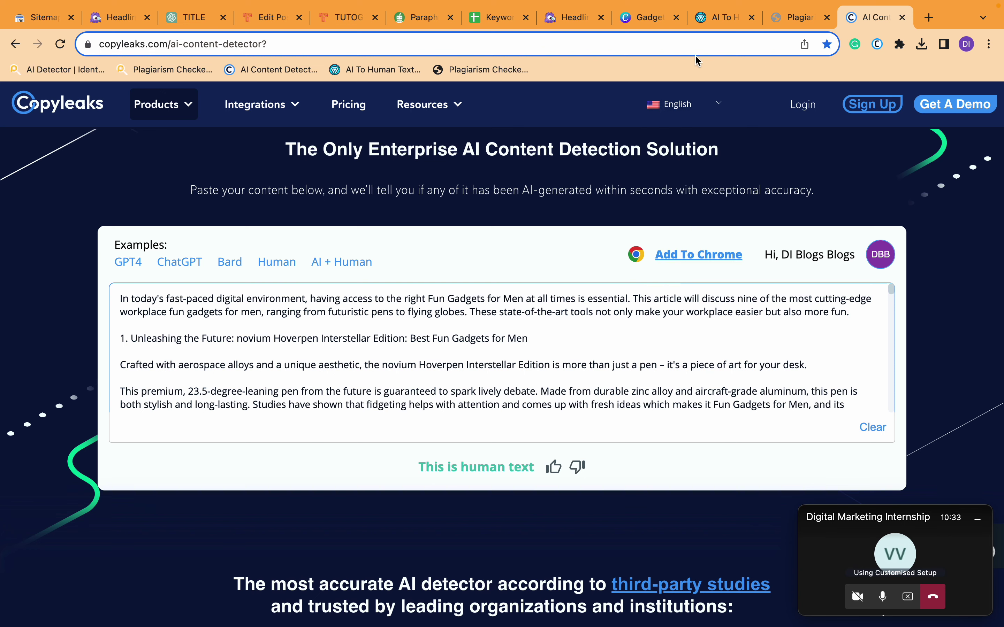
- Open the bookmarked SmallSEOTools plagiarism checker and paste the whole article into its text box
click(683, 50)
click(502, 73)
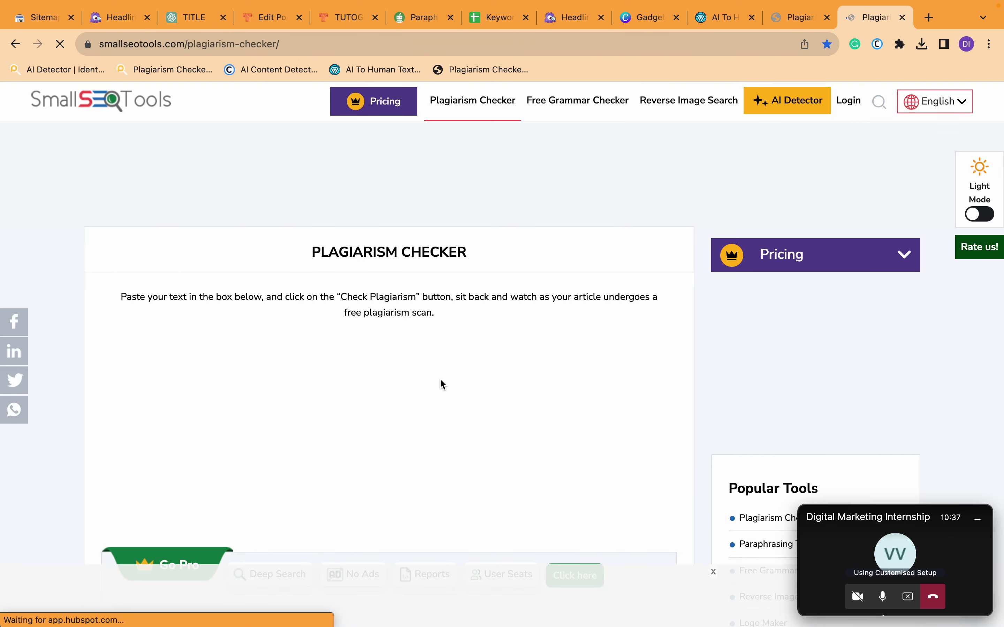
scroll(439, 382, down, 10)
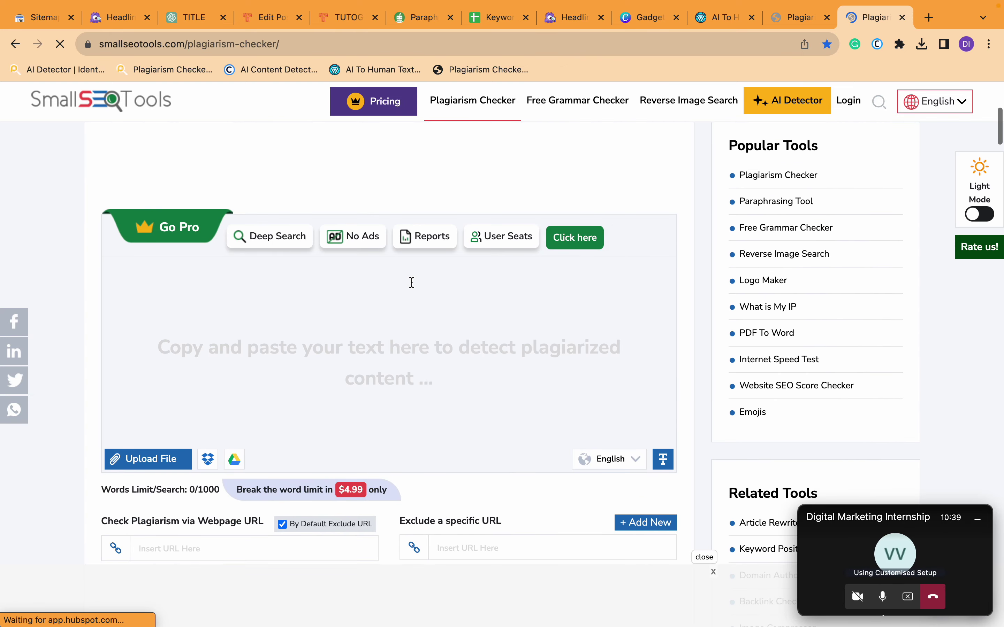
click(405, 323)
key(super+v)
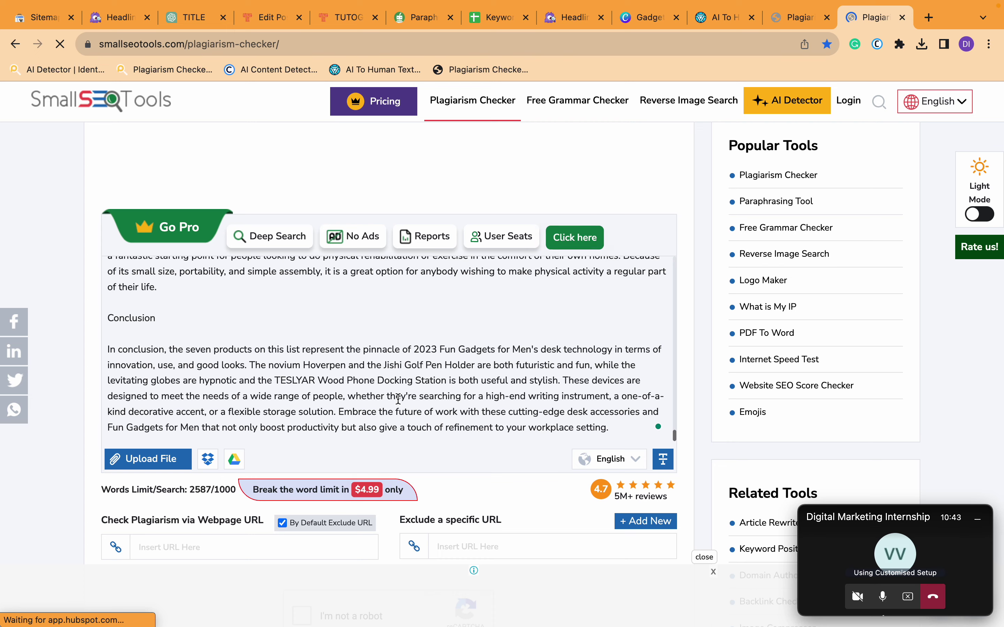
- Examine the pasted article, the plagiarism checker's word limit and the page's check options
scroll(399, 334, up, 5)
scroll(399, 334, up, 15)
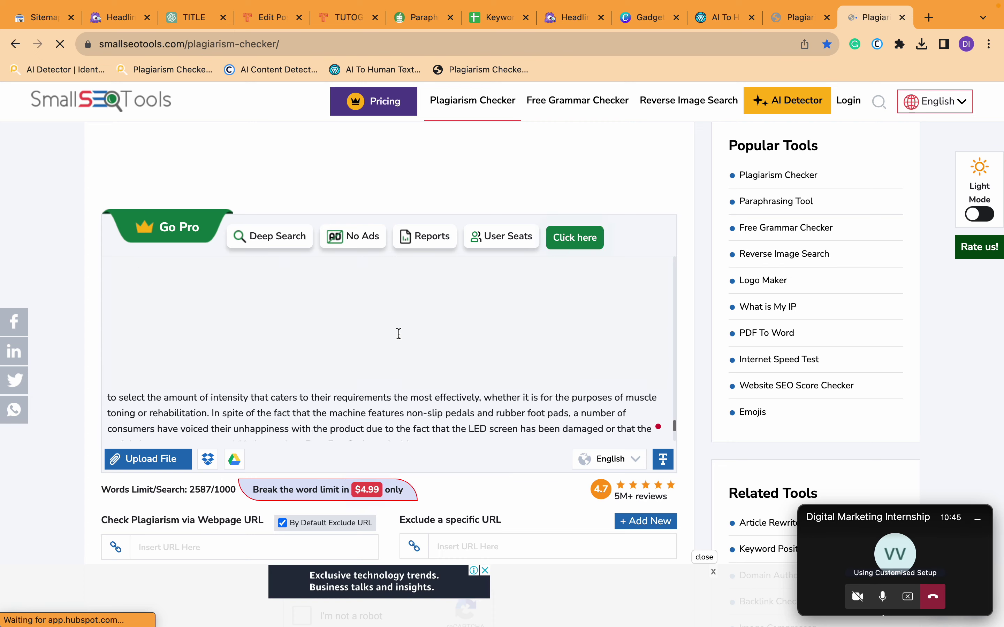
scroll(399, 334, up, 15)
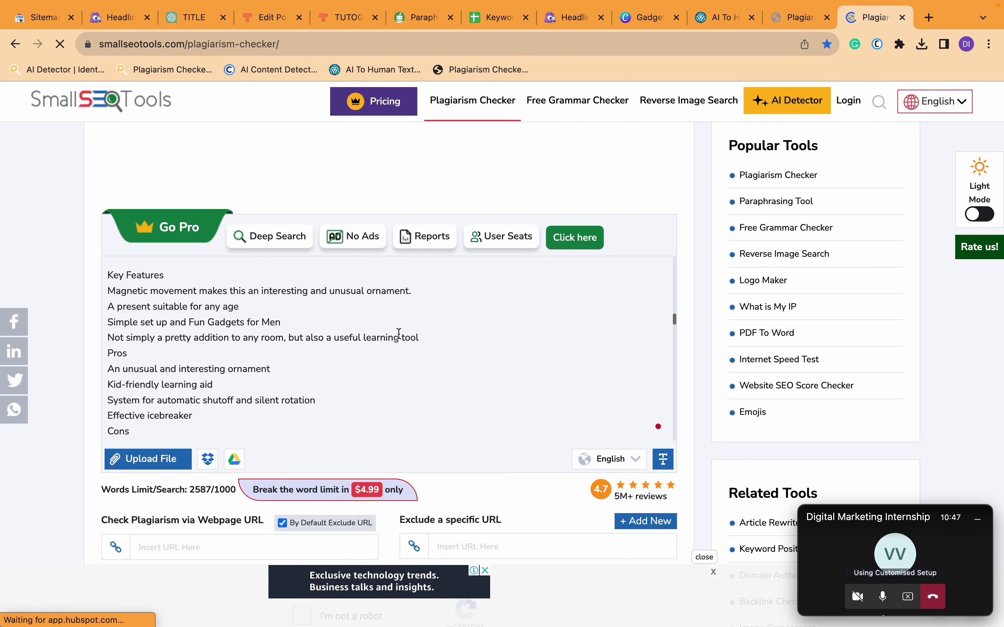
scroll(399, 334, up, 10)
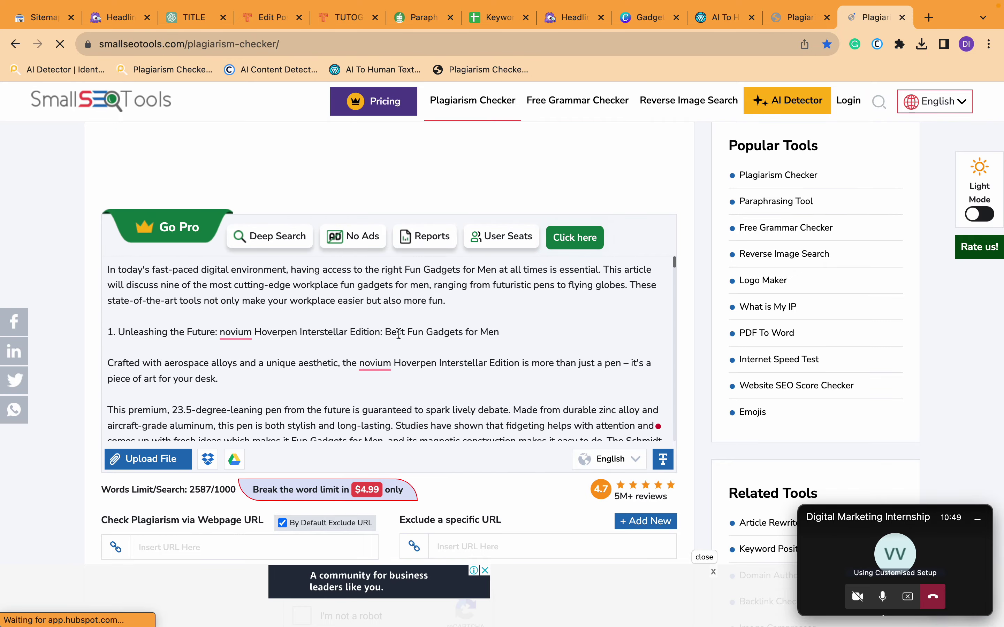
scroll(399, 333, down, 15)
scroll(399, 338, down, 10)
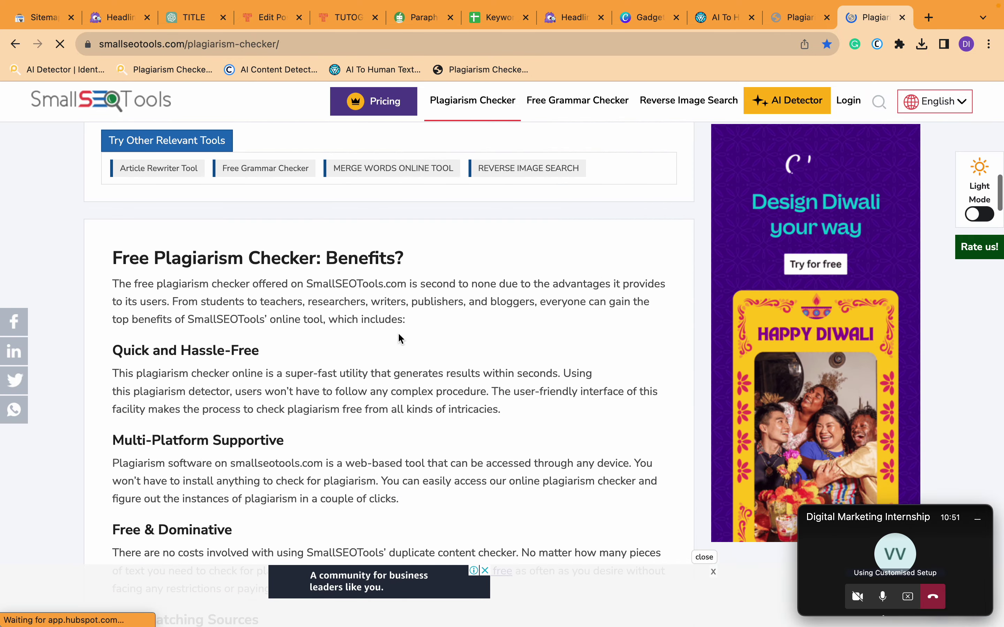
scroll(399, 338, up, 15)
scroll(399, 338, up, 10)
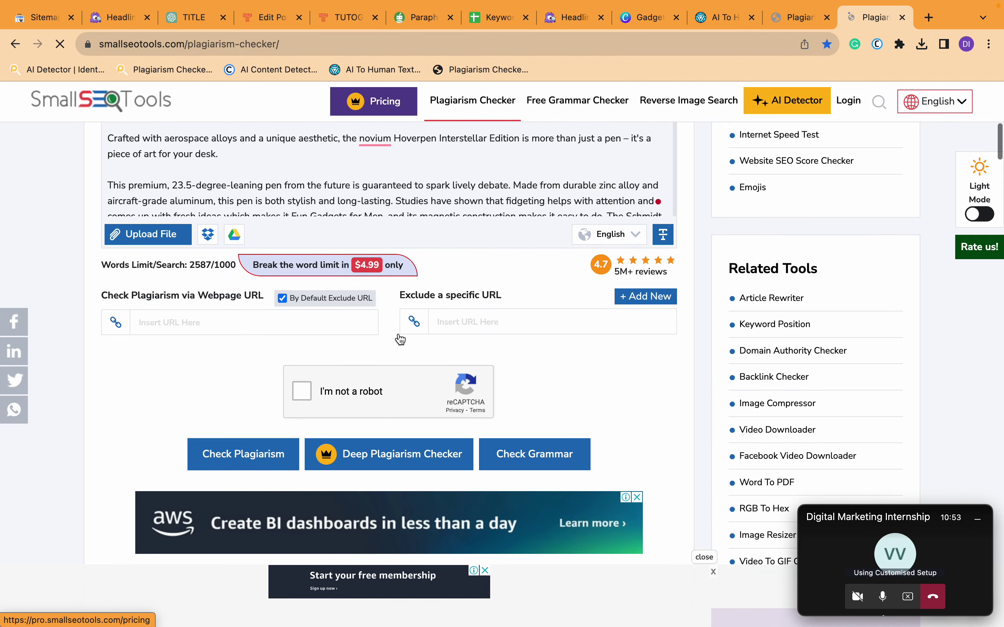
- Try to remove everything from section 4, "Levitate Your Imagination", to the end of the pasted article
scroll(399, 334, down, 10)
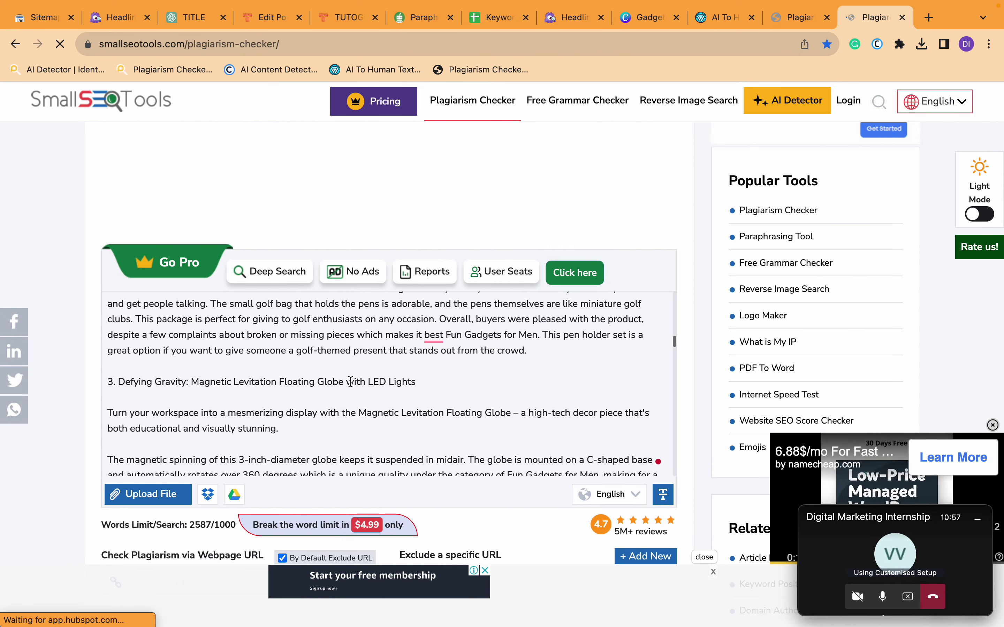
scroll(351, 381, down, 10)
scroll(351, 382, down, 5)
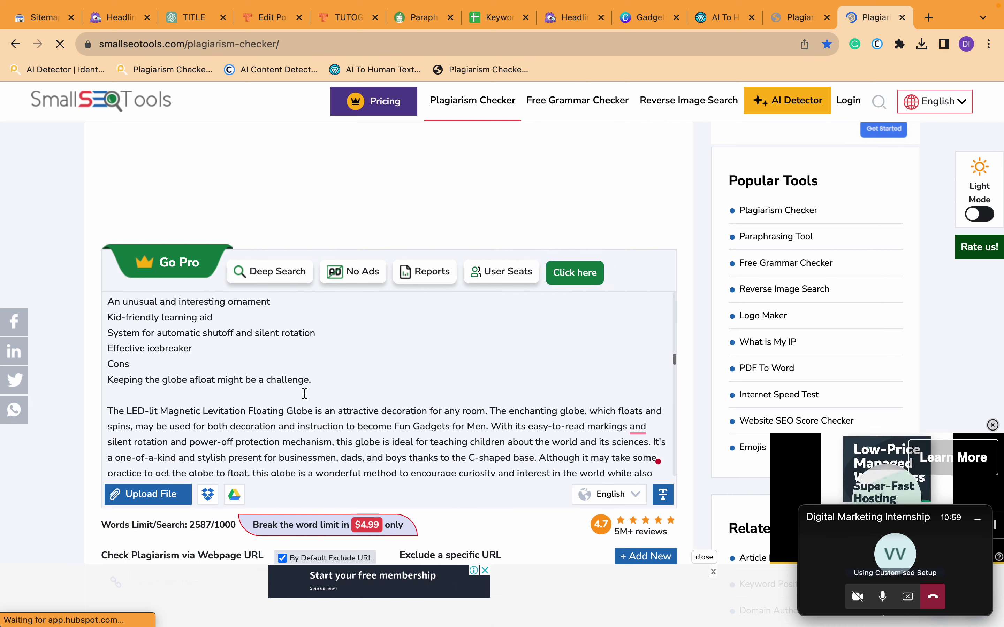
drag(359, 468, 170, 329)
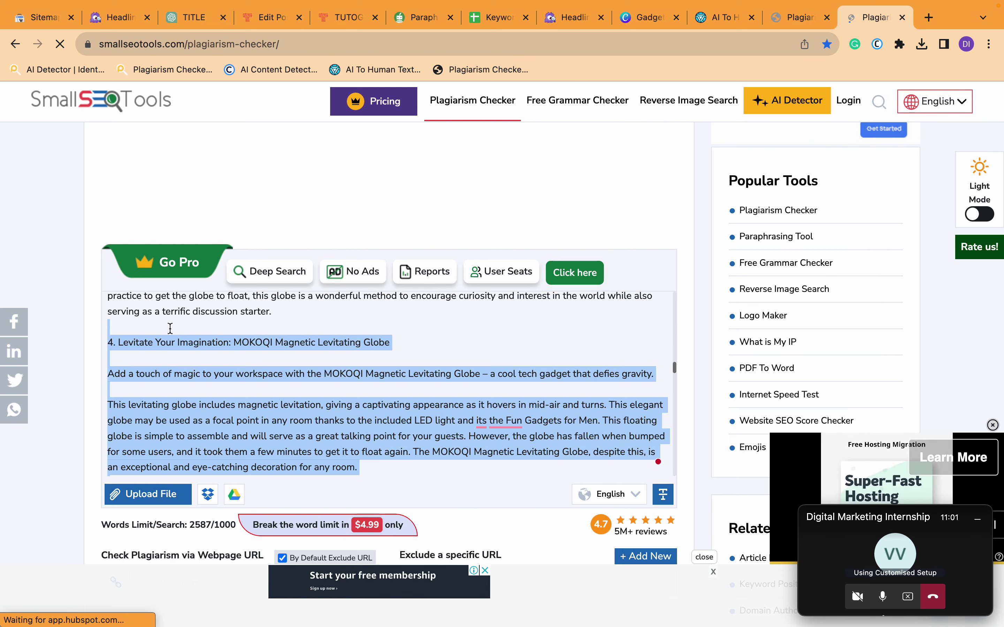
key(BackSpace)
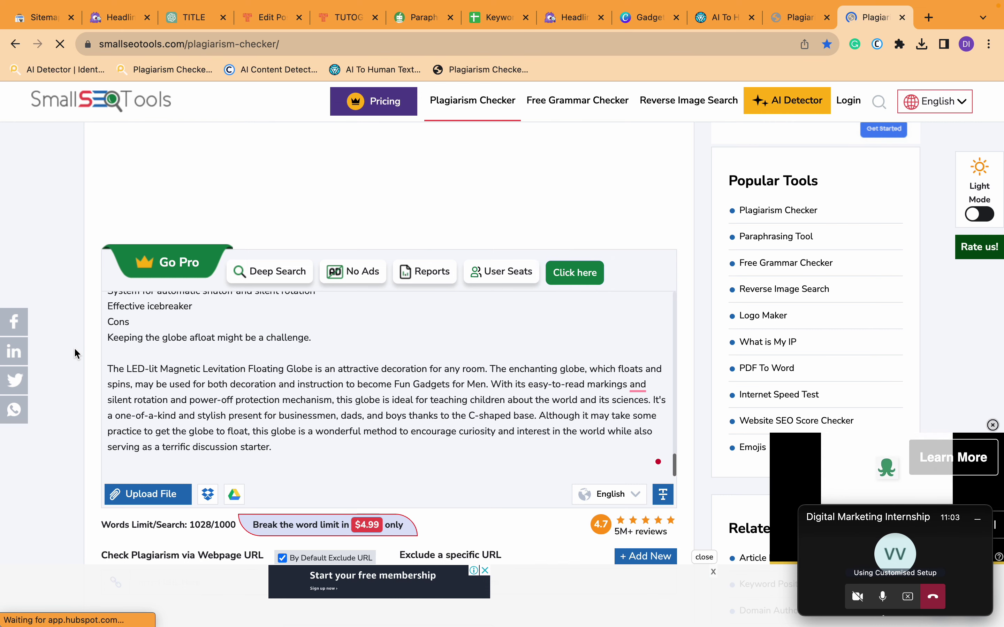
key(super+z)
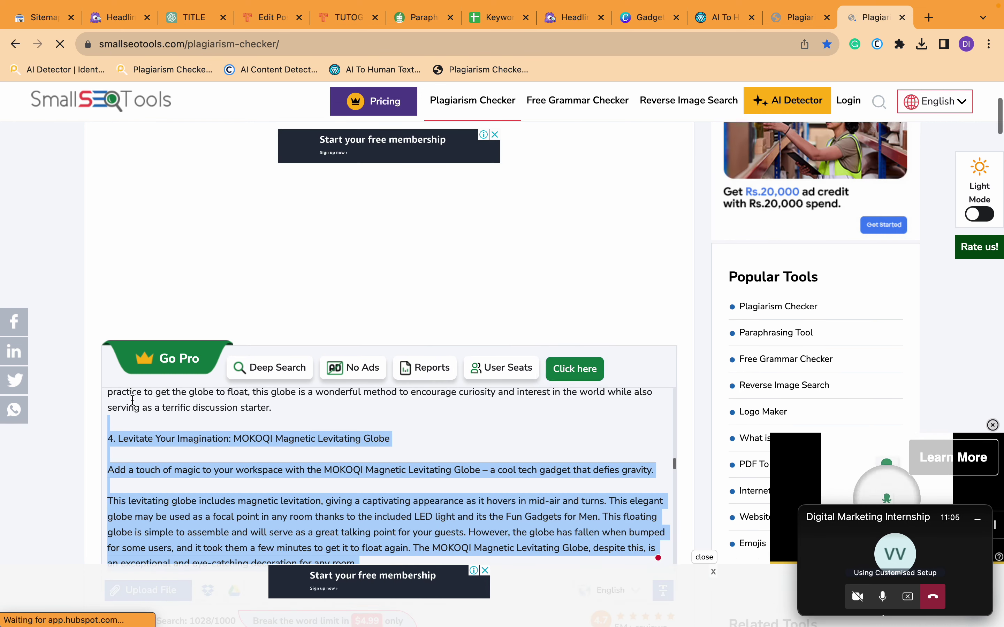
- Cut all text after the third product's cons list, starting at "The LED-lit Magnetic Levitation Floating Globe" paragraph
scroll(140, 421, up, 10)
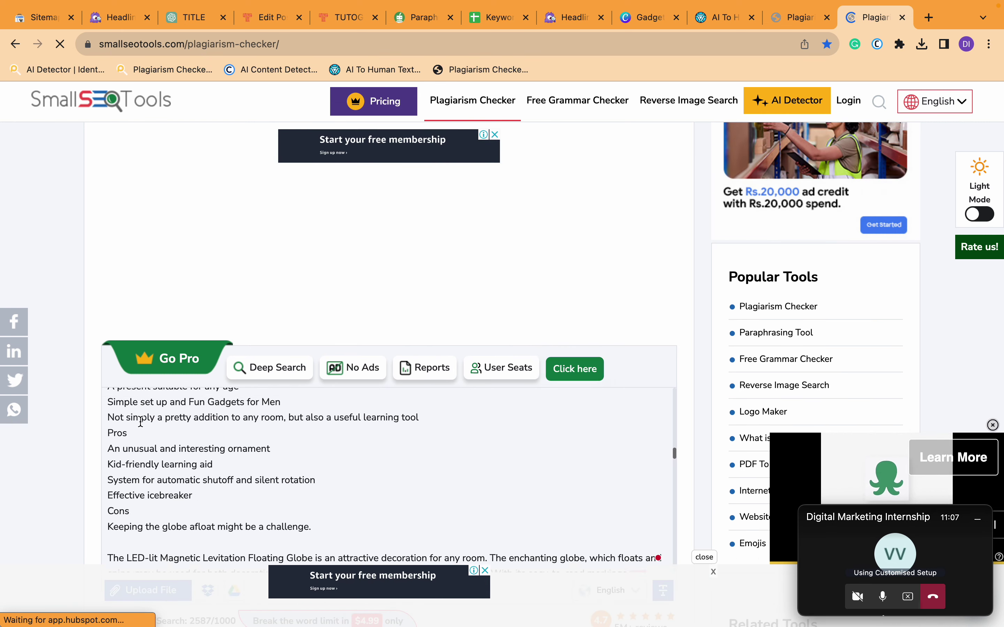
scroll(140, 421, up, 3)
scroll(139, 419, down, 5)
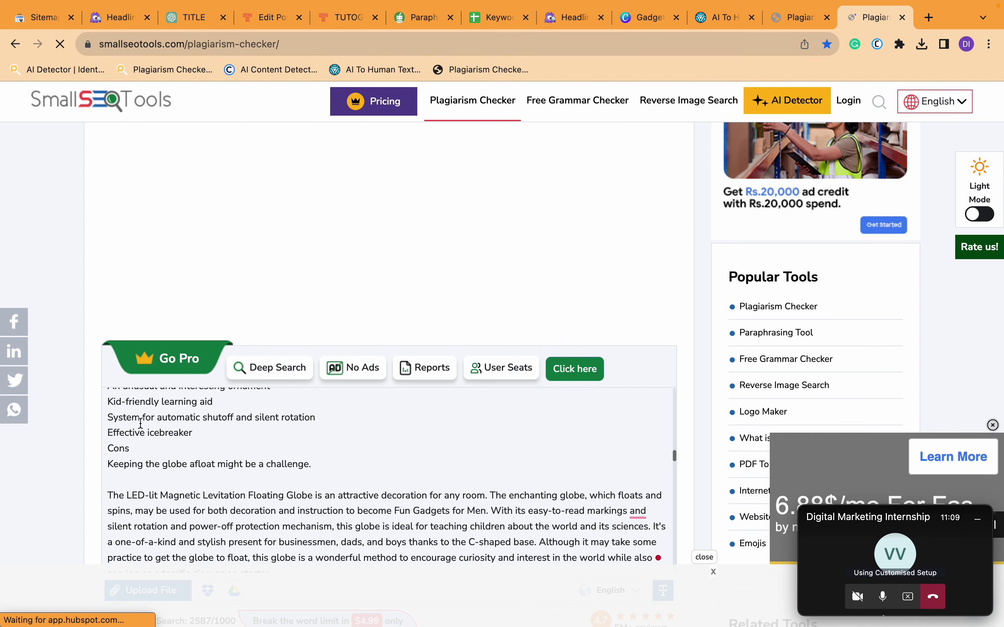
click(129, 486)
key(super+shift+Down)
key(BackSpace)
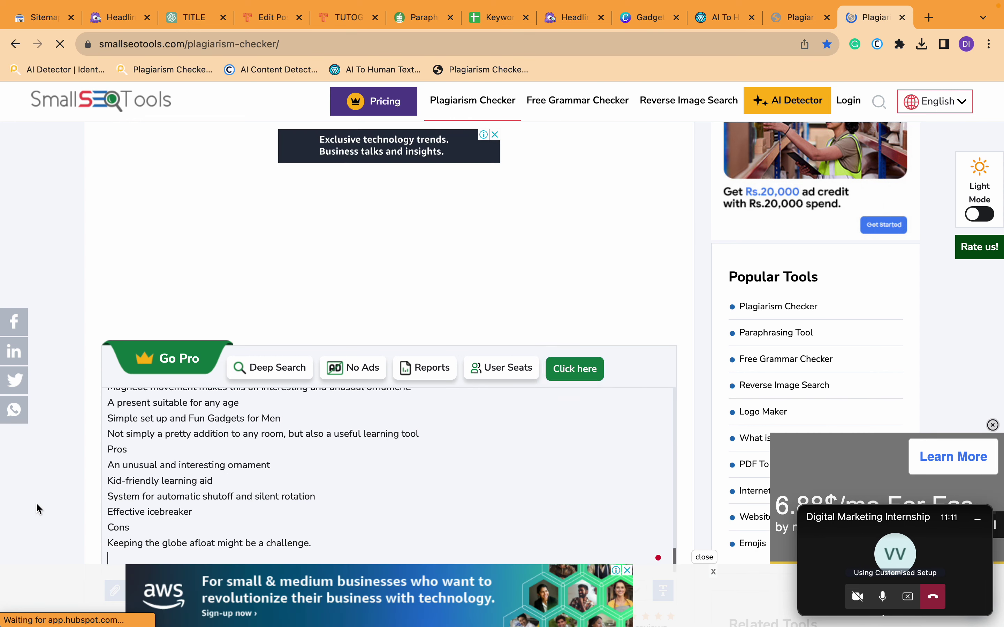
- Complete the reCAPTCHA verification and start the plagiarism check on the remaining text
scroll(38, 509, down, 6)
scroll(38, 508, down, 2)
click(301, 394)
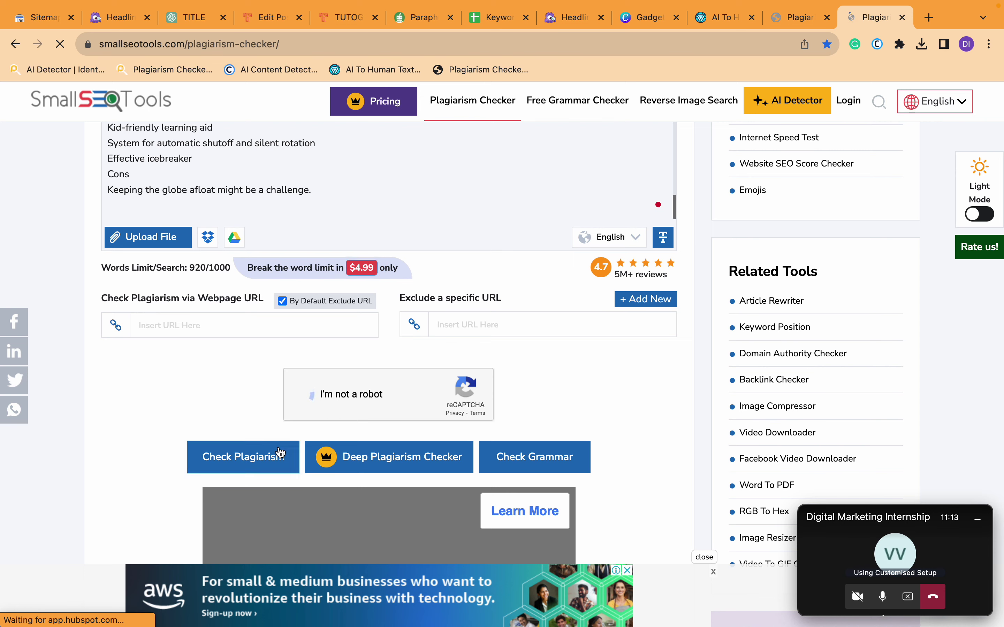
click(265, 464)
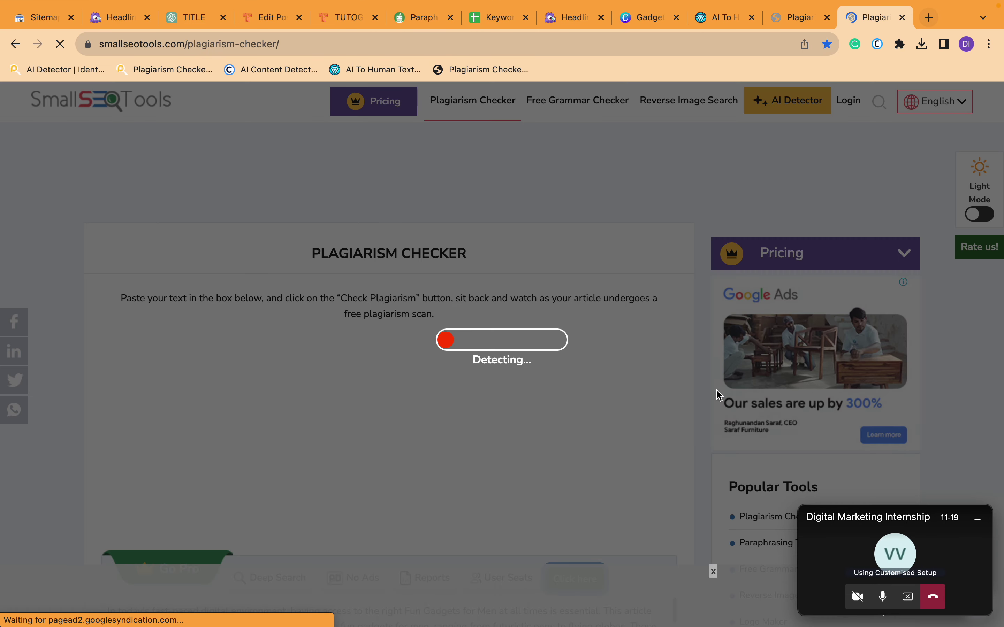
- Open the bookmarked plagiarismdetector.net checker in a new browser tab and paste the cut remainder of the article
click(929, 17)
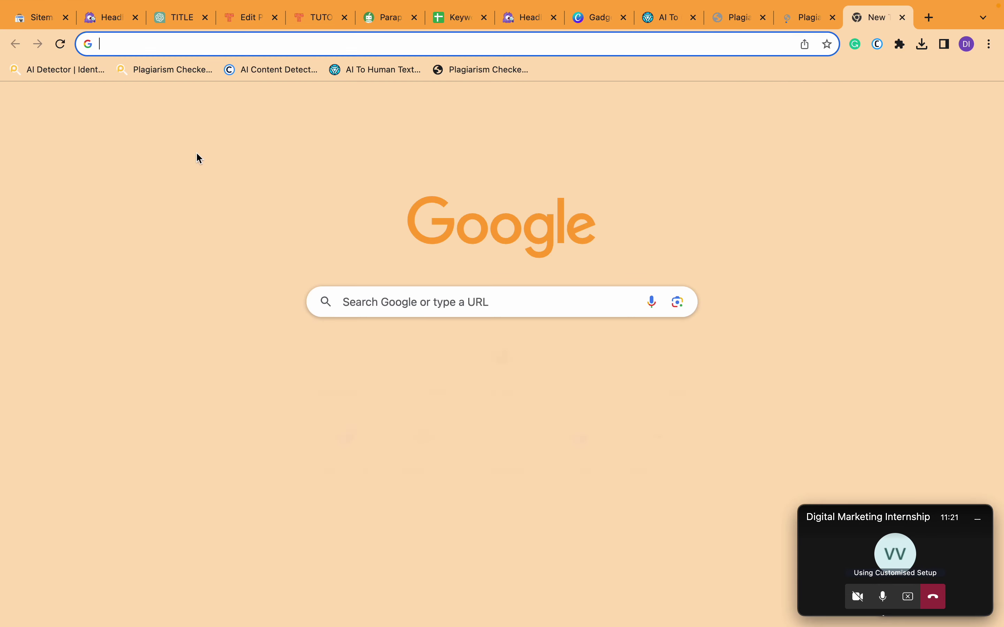
click(178, 70)
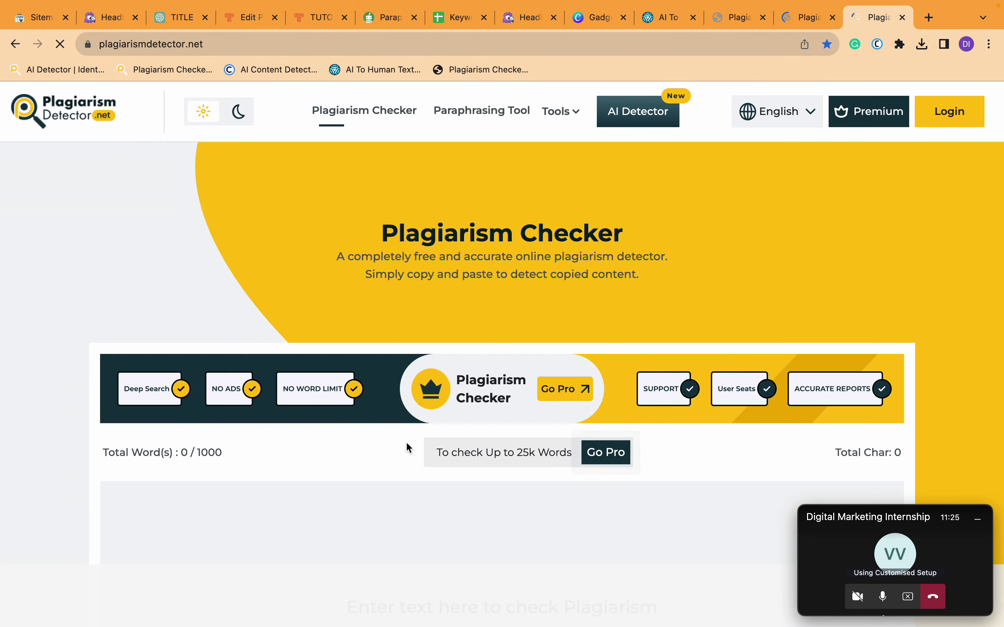
scroll(406, 446, down, 5)
click(423, 335)
key(super+v)
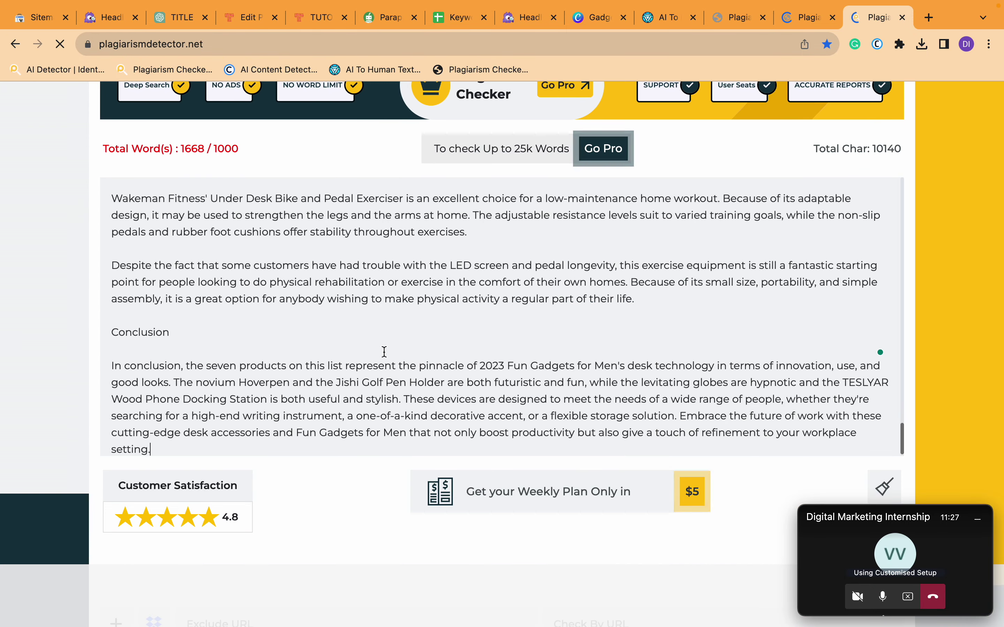
- Remove everything from section 6, "The Write Tool for Every Job", to the end of the pasted text
scroll(282, 329, up, 10)
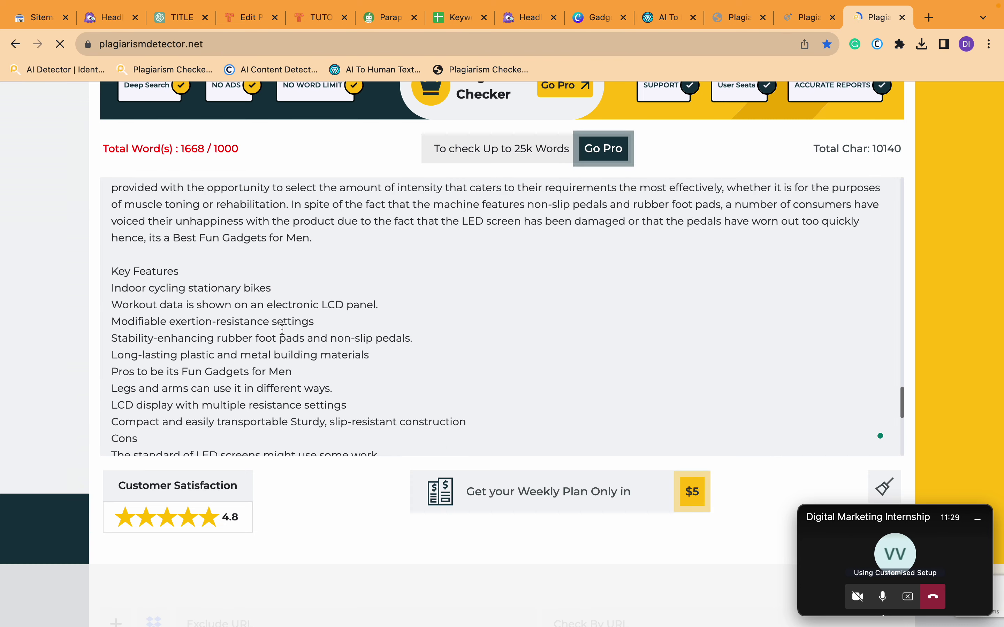
scroll(282, 329, up, 10)
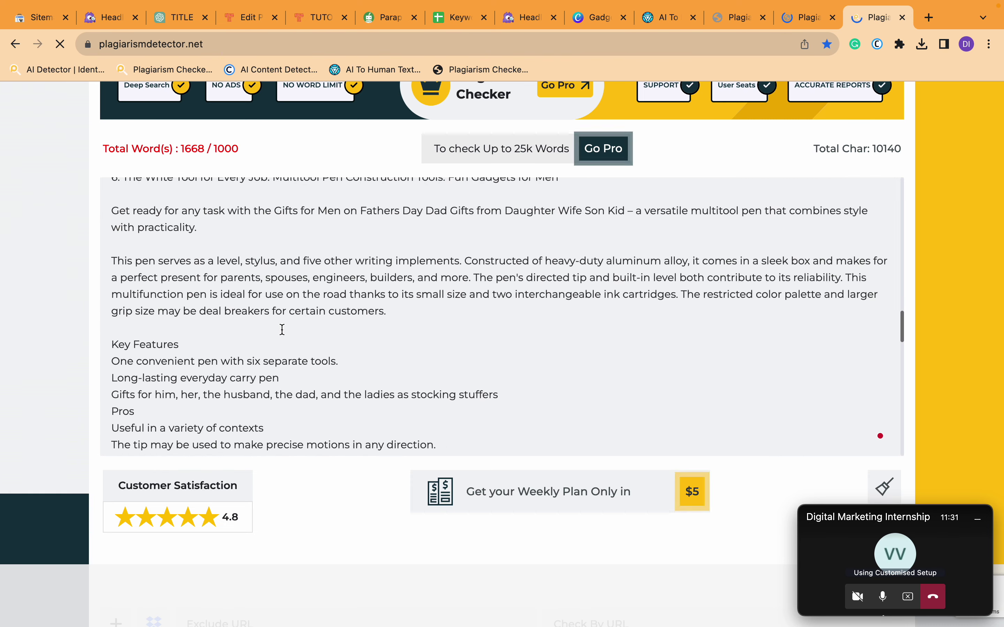
scroll(246, 298, up, 4)
click(192, 333)
key(shift+super+Down)
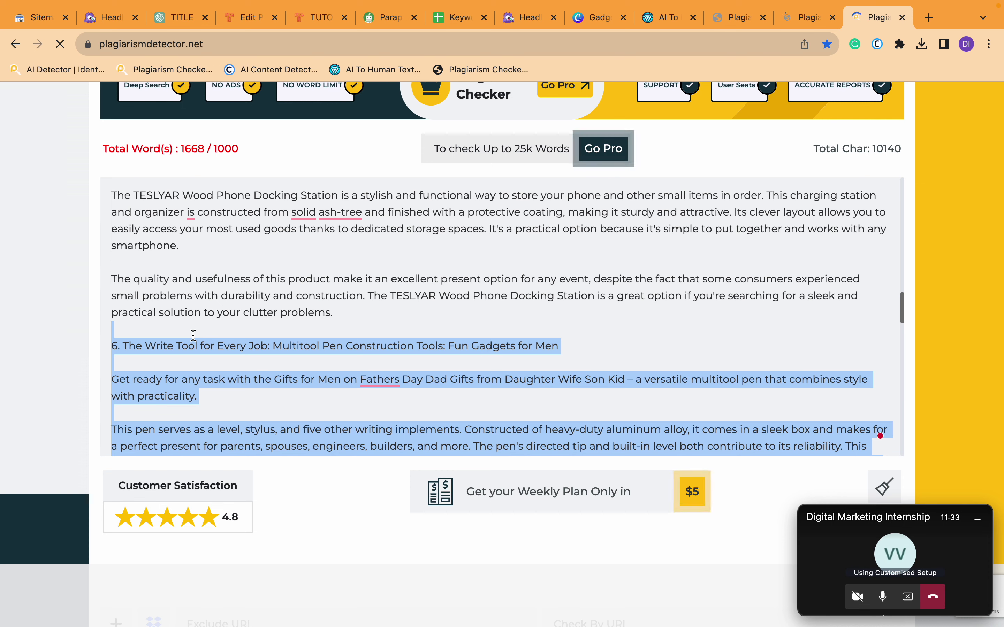
key(BackSpace)
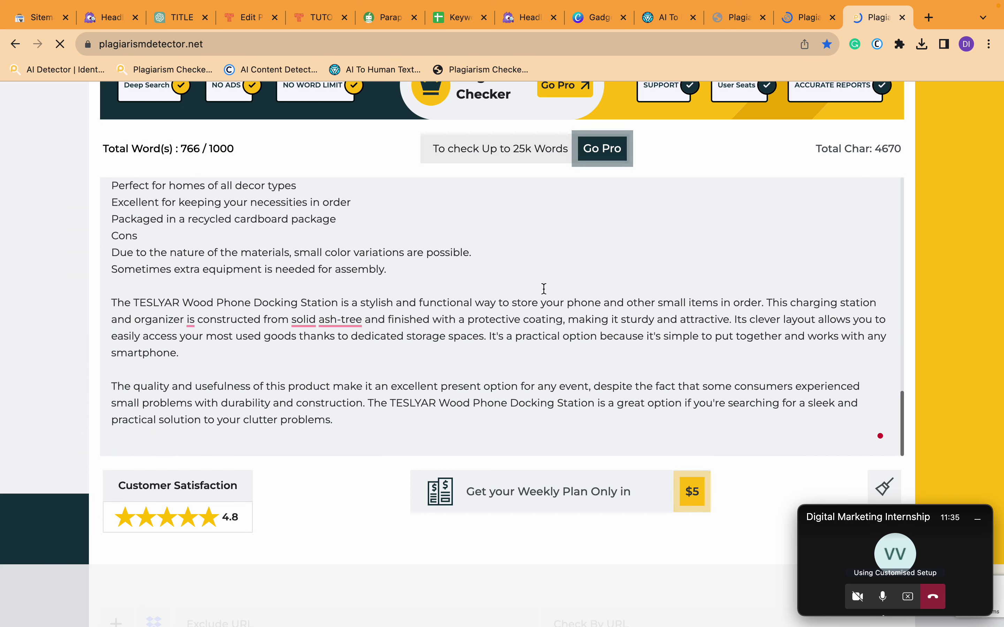
- Start the plagiarism check on the trimmed text and dismiss the Grammarly offer
scroll(545, 290, down, 5)
click(441, 410)
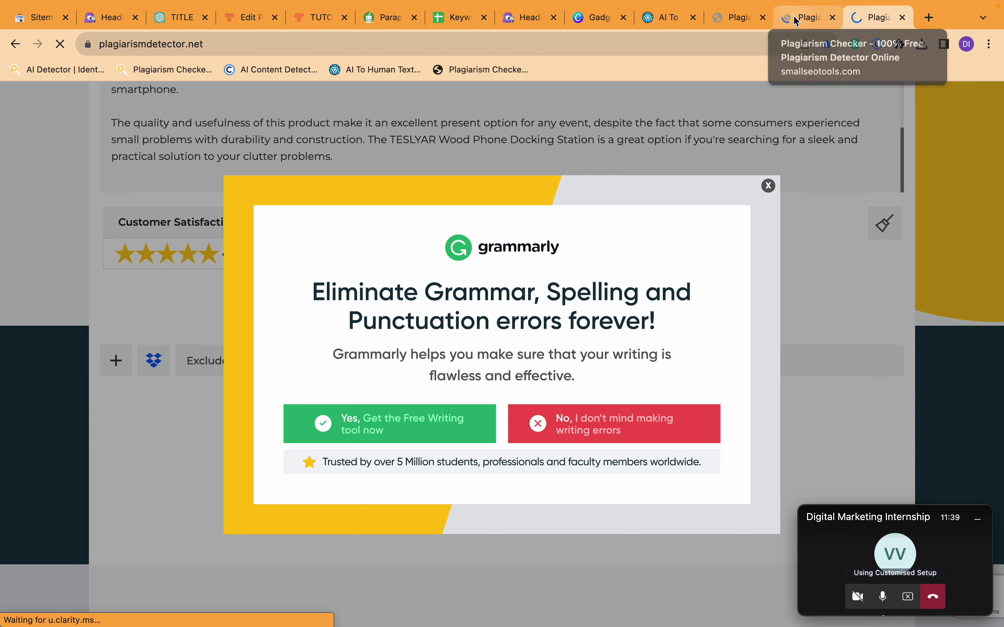
click(760, 128)
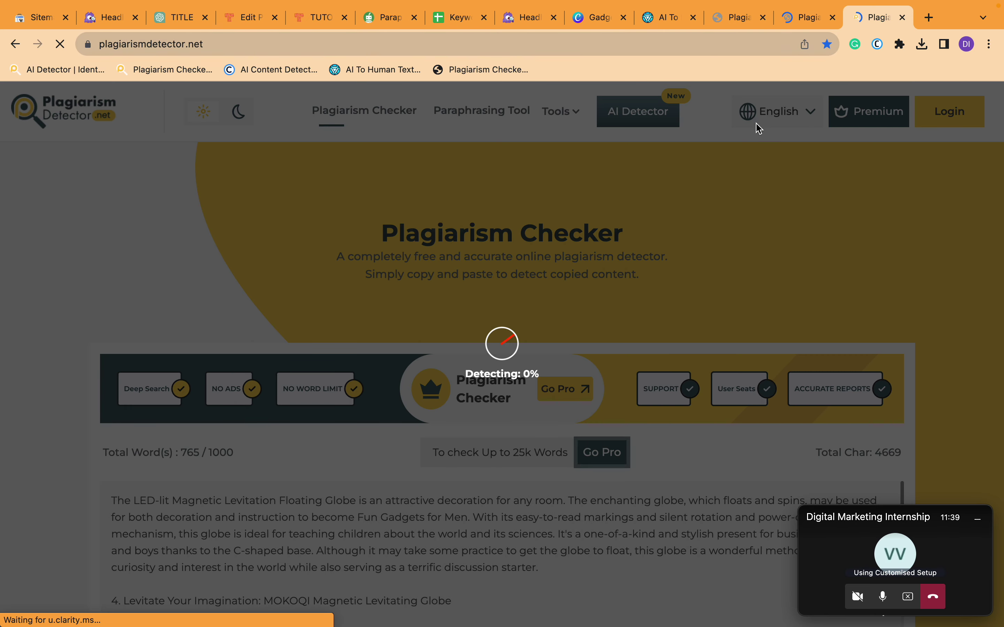
- Return to the SmallSEOTools check, close the full-page advertisement and review the submitted text
click(803, 18)
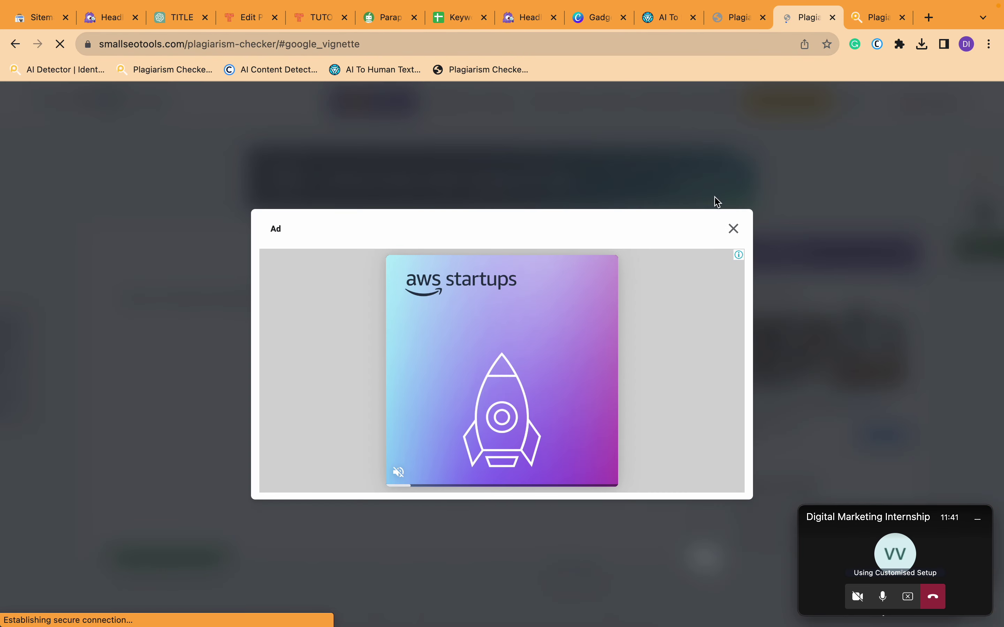
click(733, 229)
key(ctrl+v)
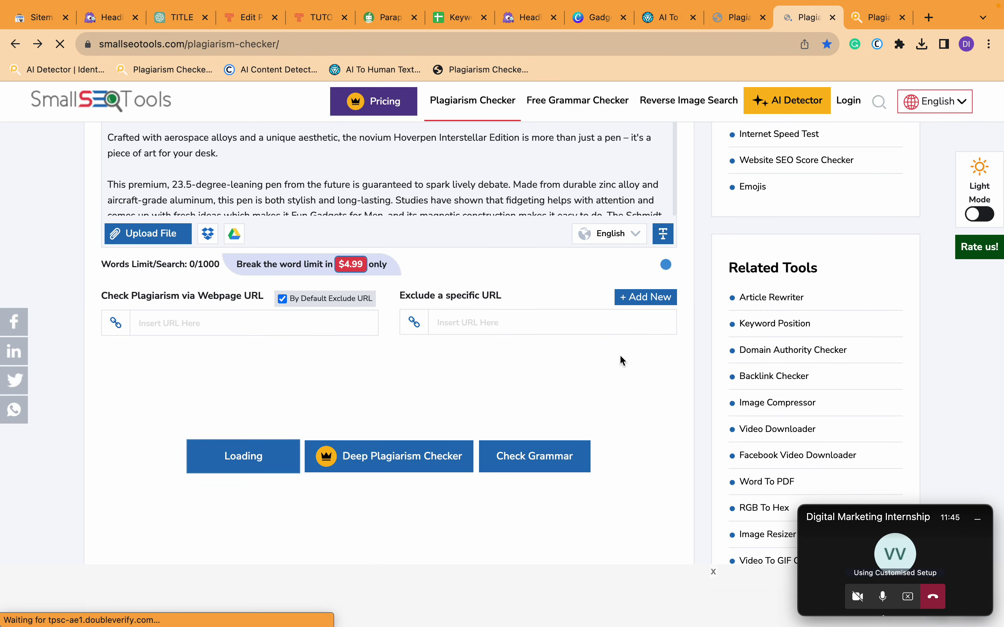
scroll(622, 352, up, 3)
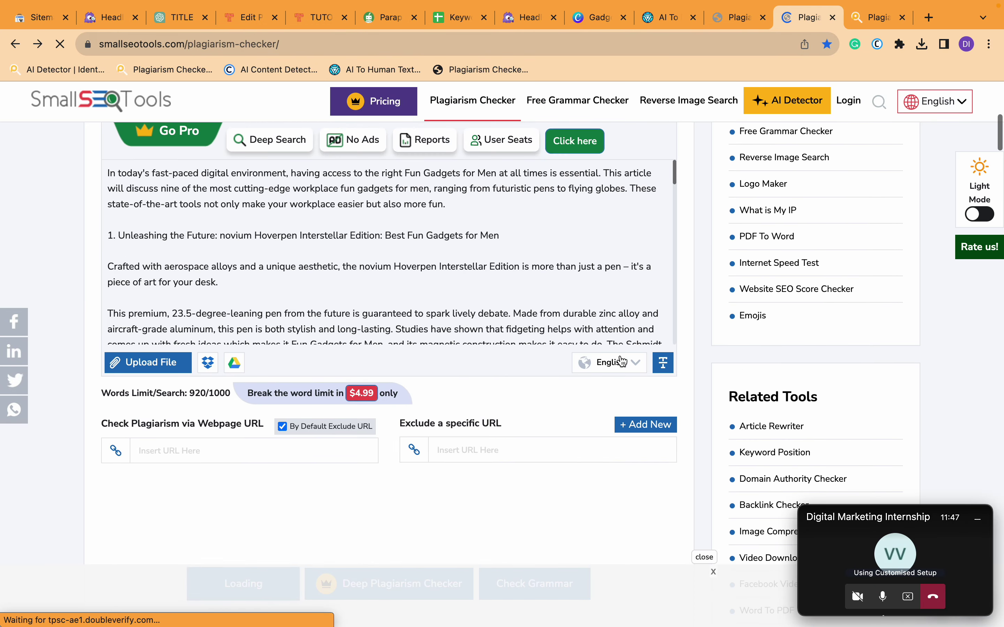
scroll(622, 361, down, 5)
scroll(622, 361, down, 10)
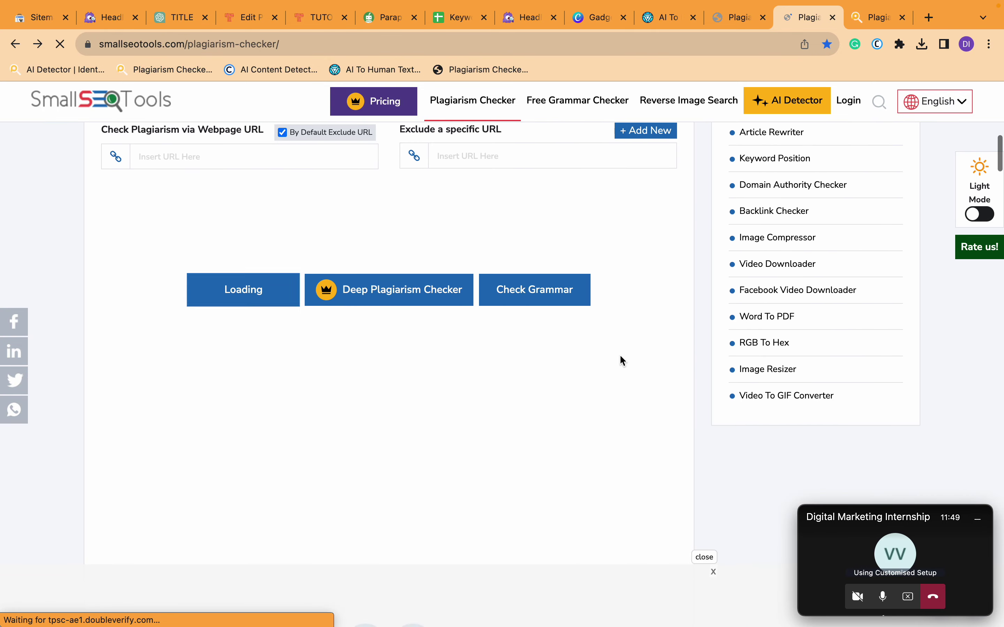
scroll(622, 361, down, 6)
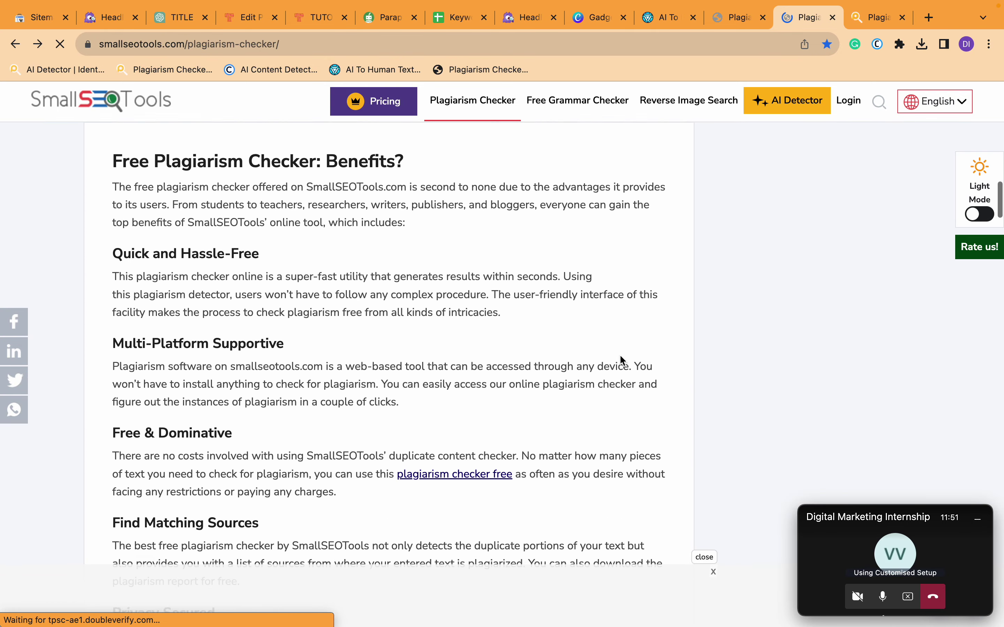
scroll(622, 361, up, 20)
scroll(622, 361, down, 1)
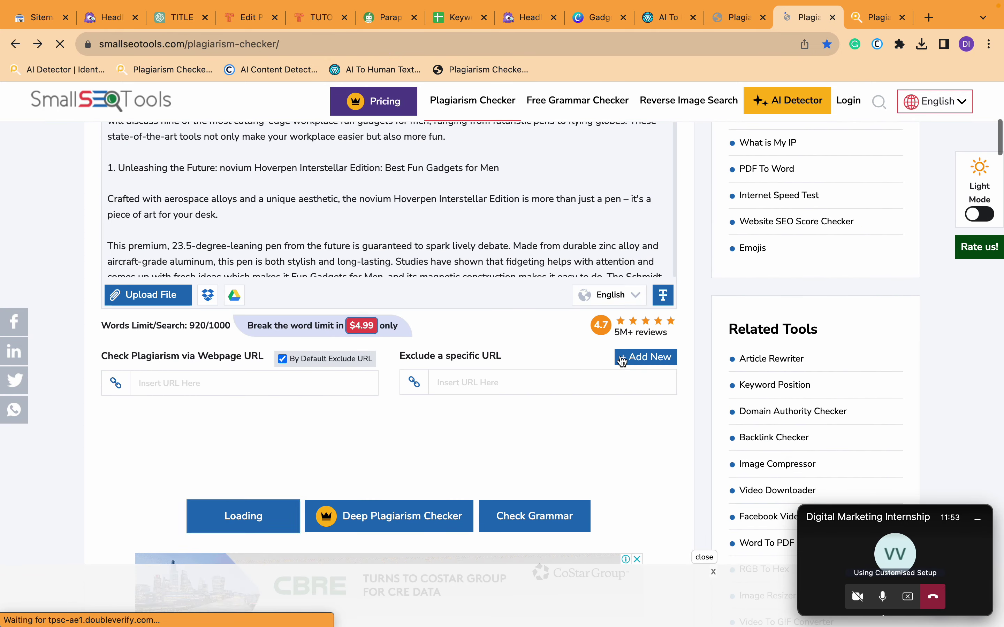
click(867, 21)
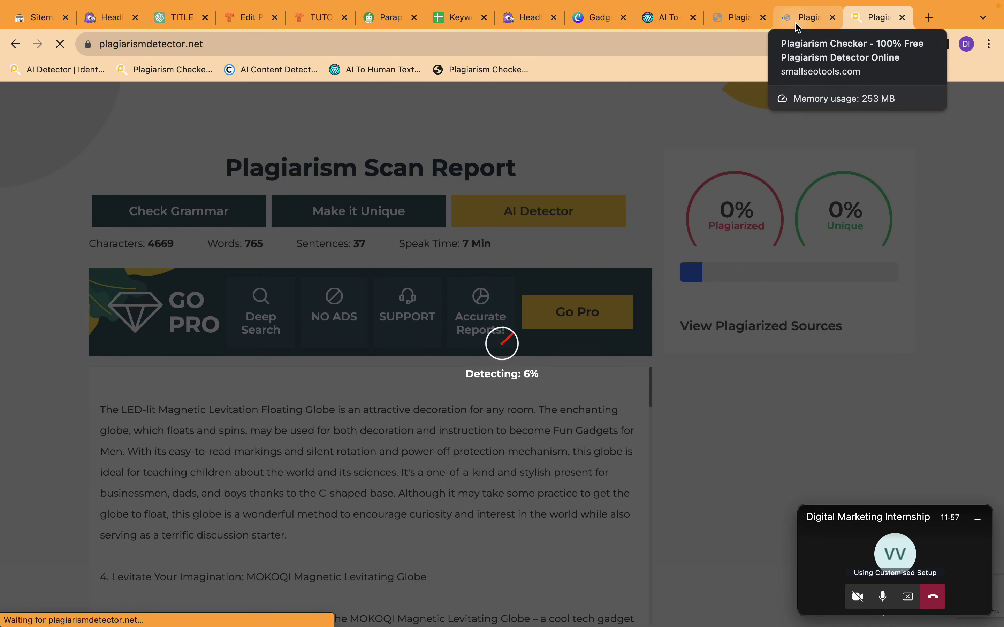
- Return to the SmallSEOTools checker, complete the "I'm not a robot" verification and start the plagiarism check on the submitted article text
click(812, 25)
scroll(630, 404, down, 10)
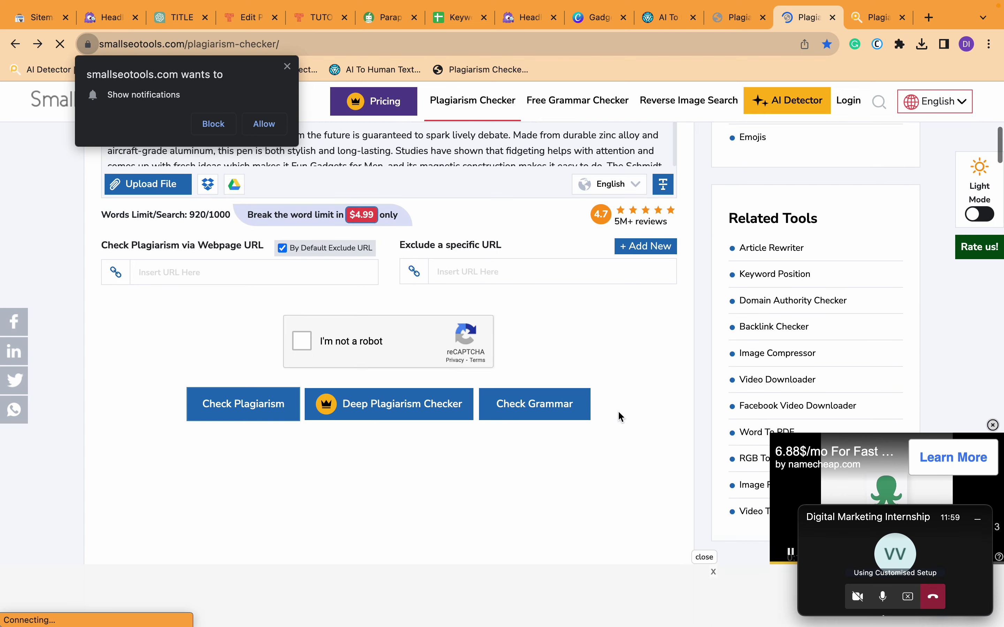
scroll(618, 412, up, 10)
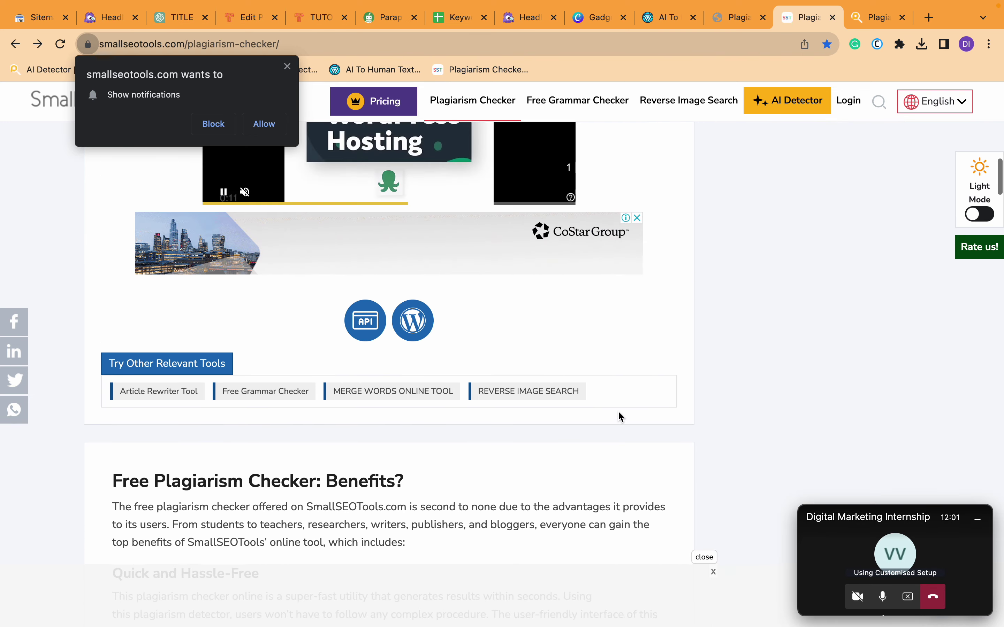
scroll(618, 410, up, 8)
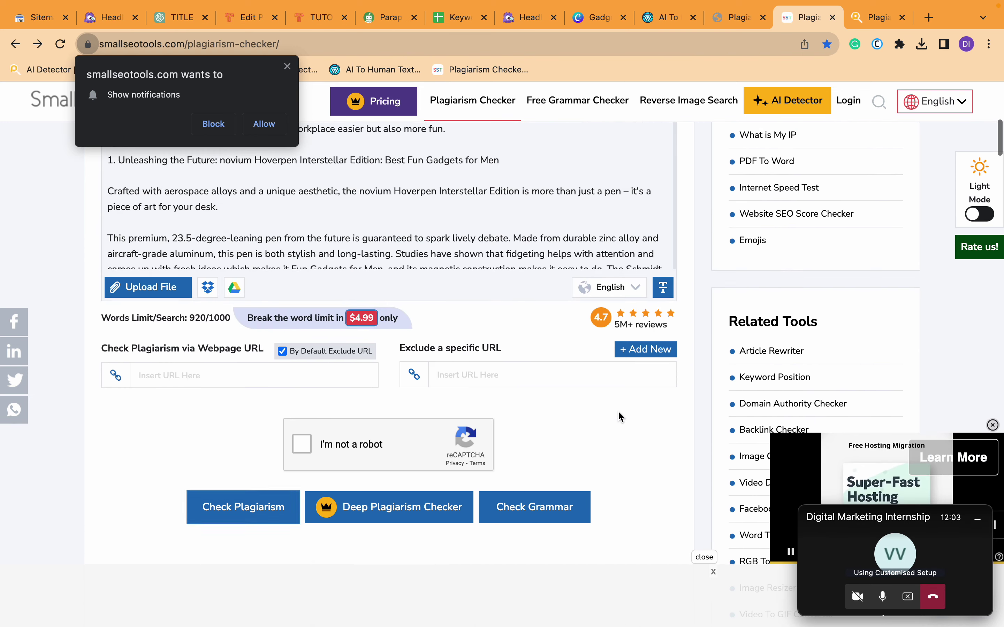
scroll(619, 414, down, 15)
scroll(618, 412, up, 15)
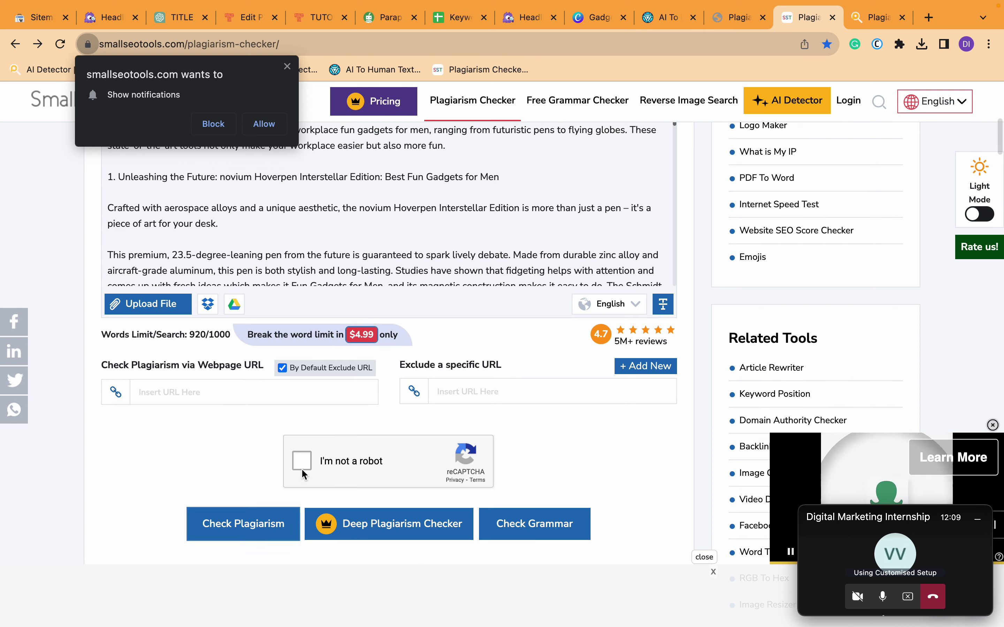
click(303, 462)
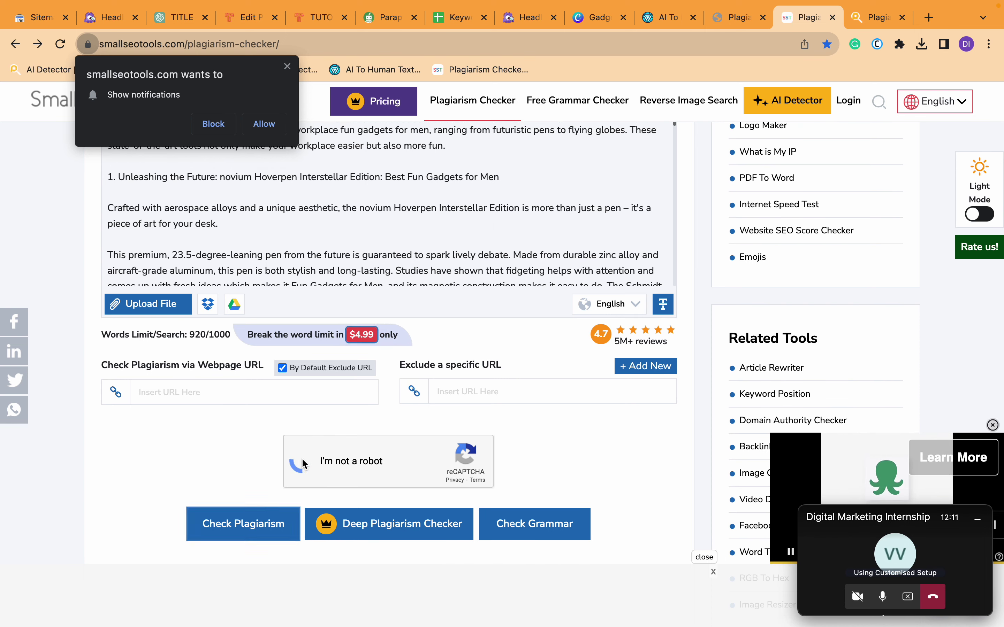
click(266, 526)
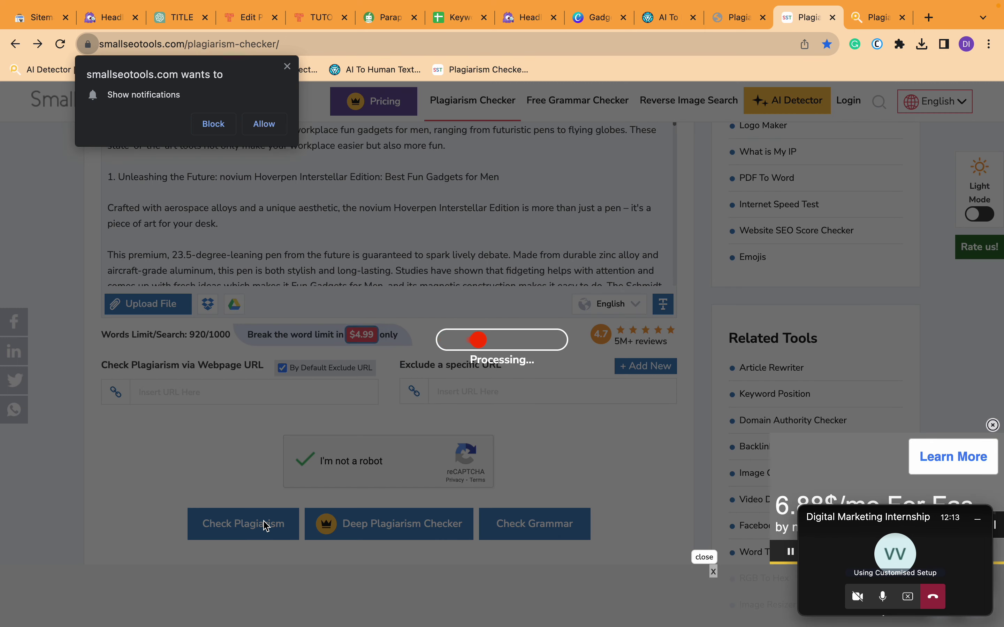
- Monitor the progress of the running scans on plagiarismdetector.net and SmallSEOTools, alternating between the two checkers
click(867, 21)
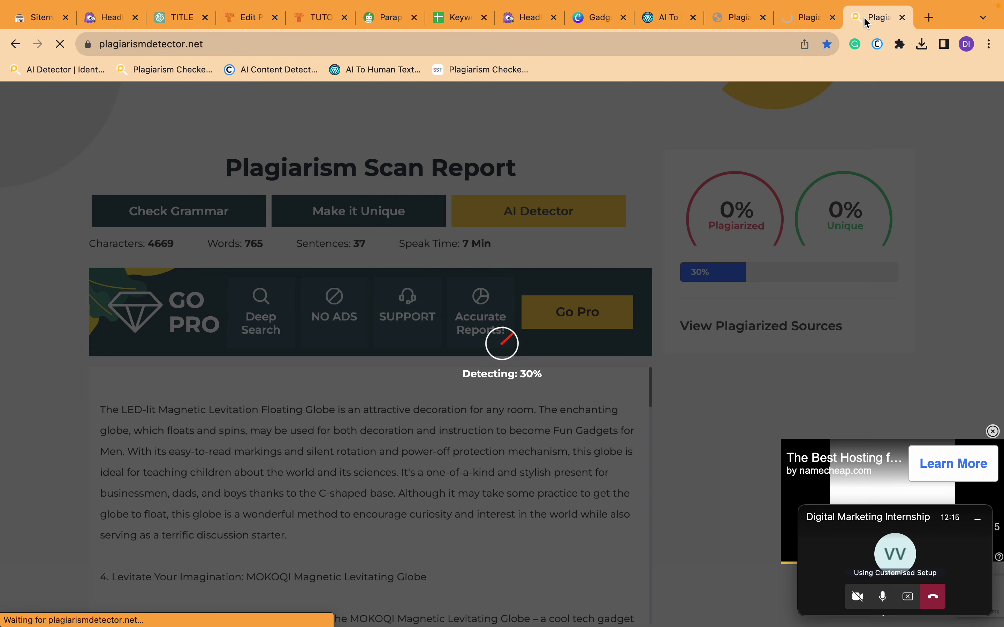
click(800, 28)
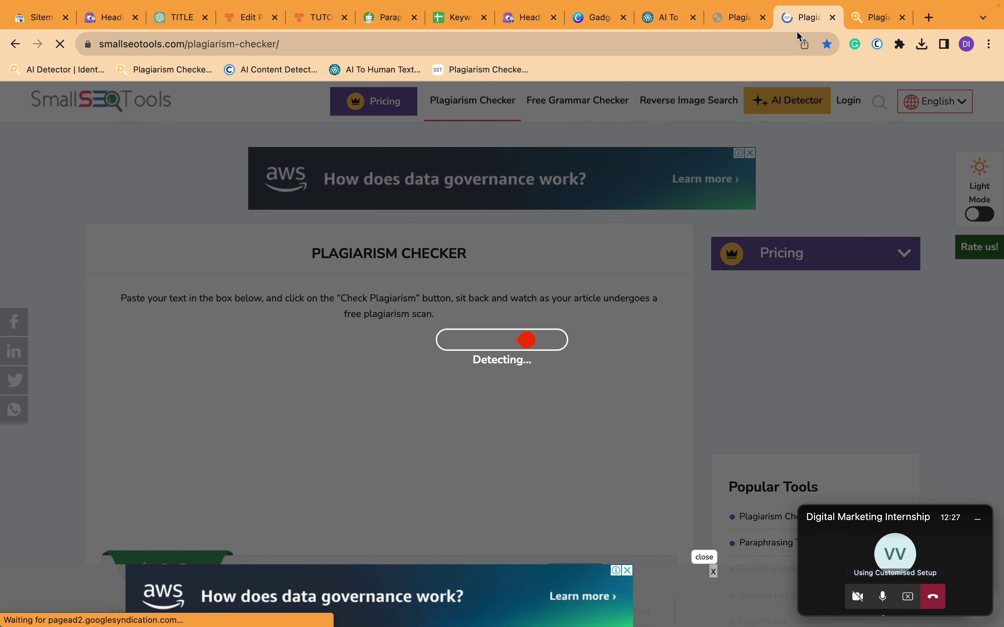
click(875, 19)
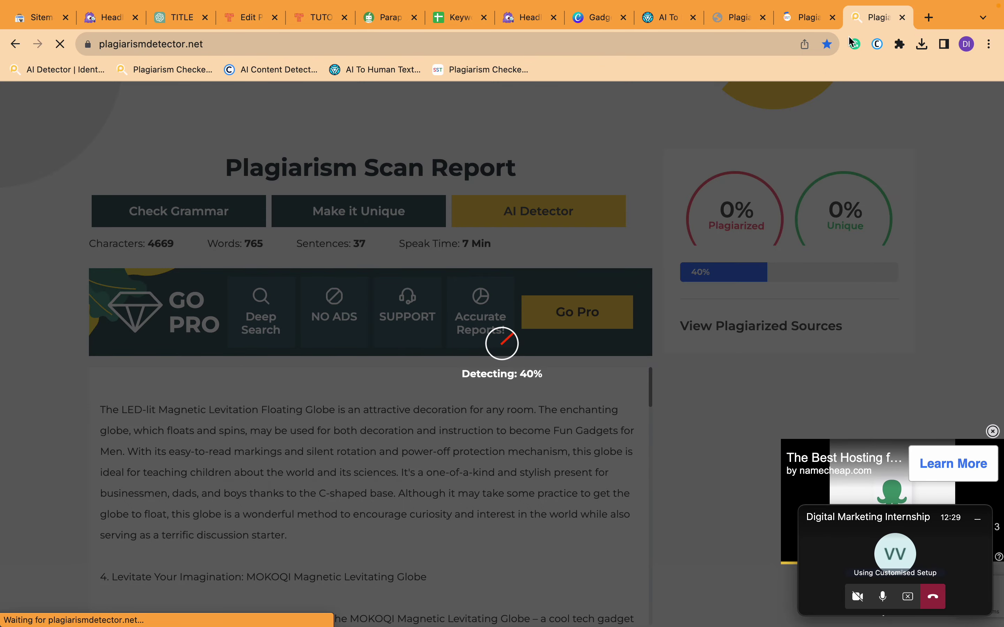
click(805, 26)
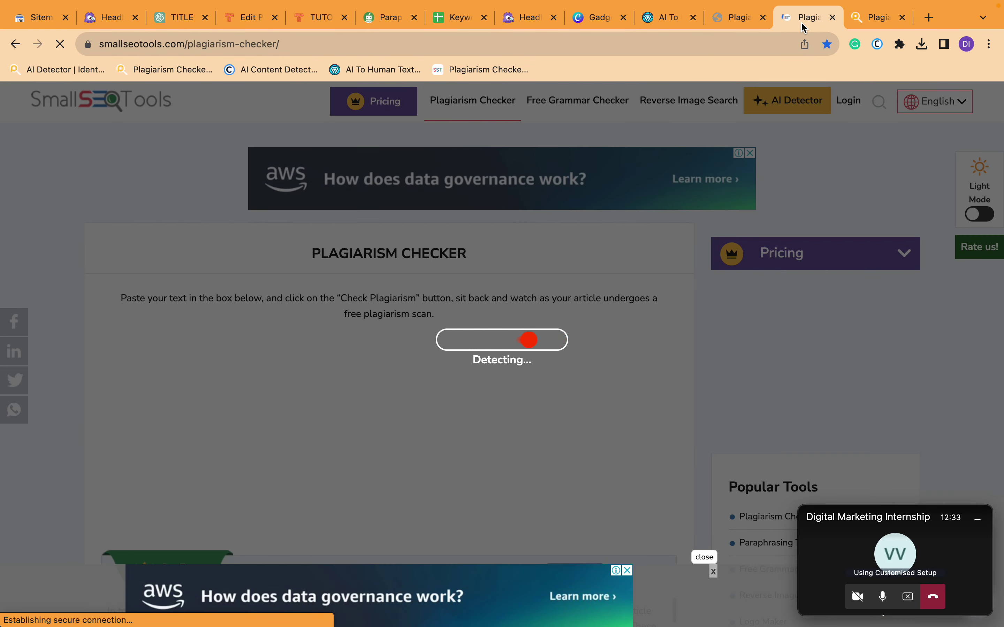
click(858, 26)
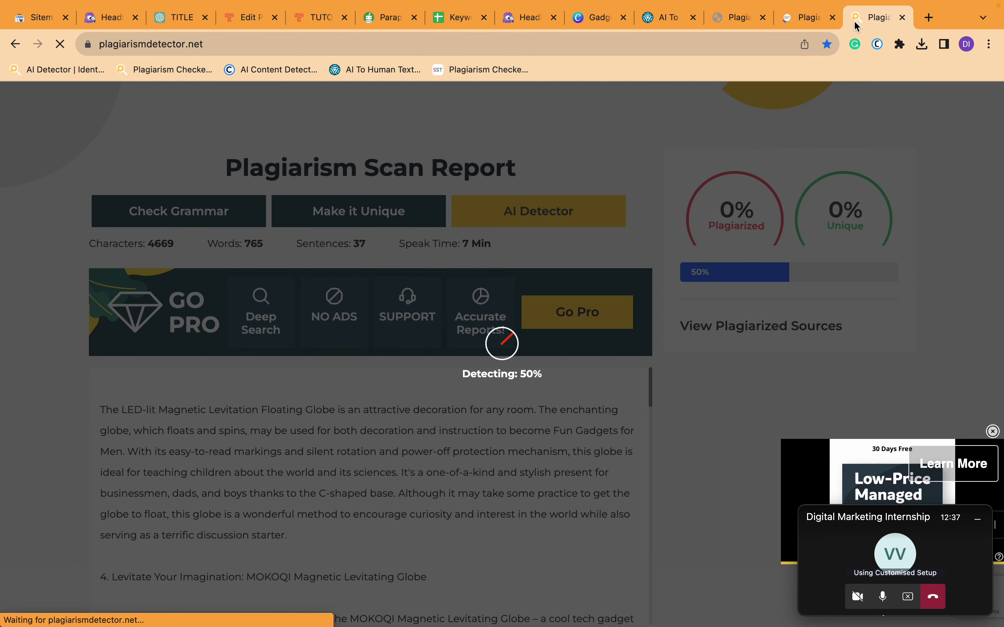
click(798, 23)
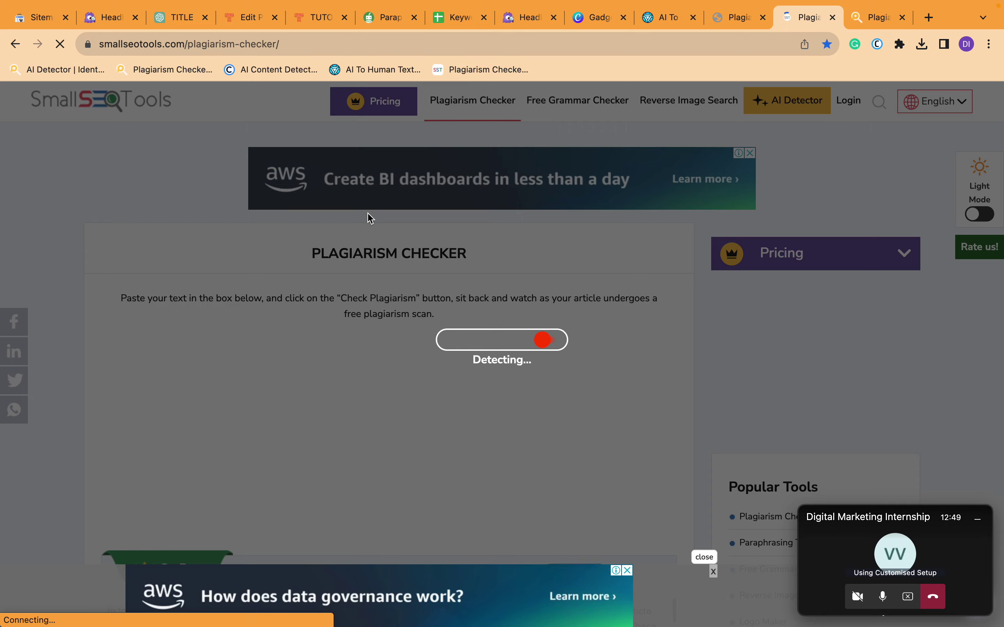
scroll(400, 298, down, 10)
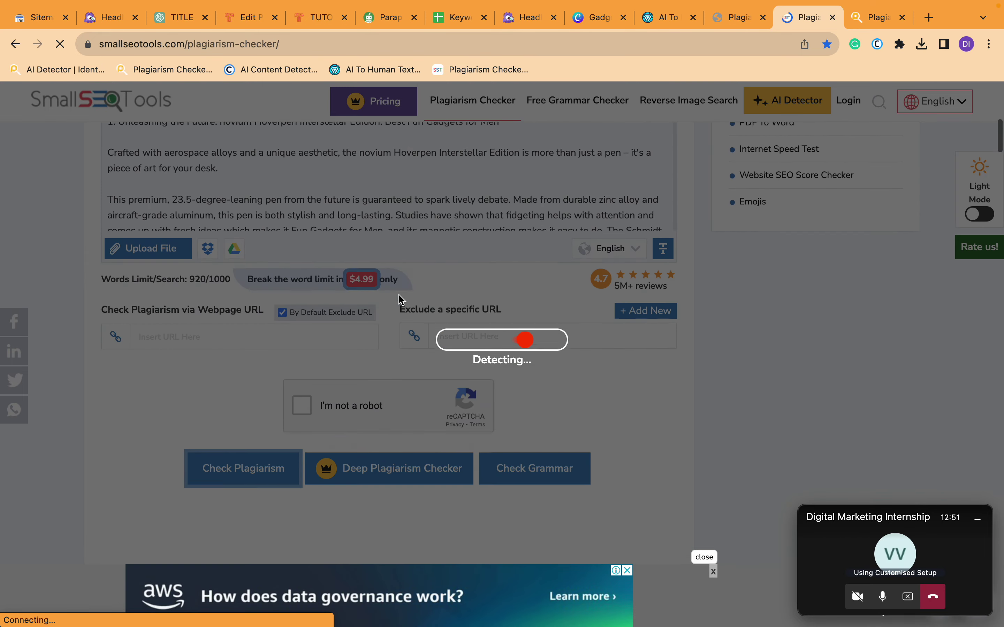
click(850, 21)
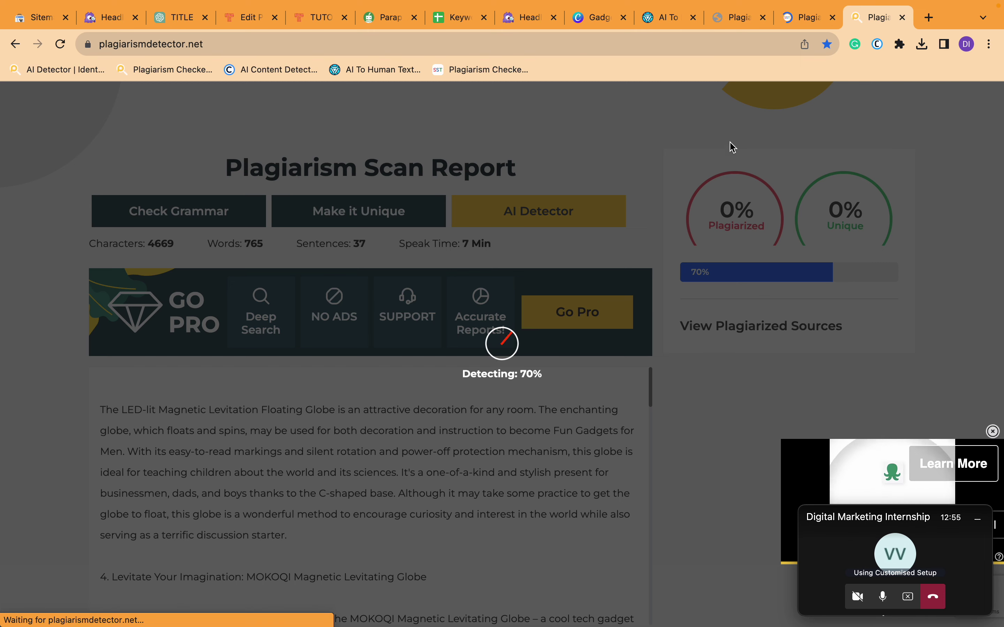
- Highlight the web addresses of the two checkers, smallseotools.com/plagiarism-checker/ and plagiarismdetector.net
click(790, 19)
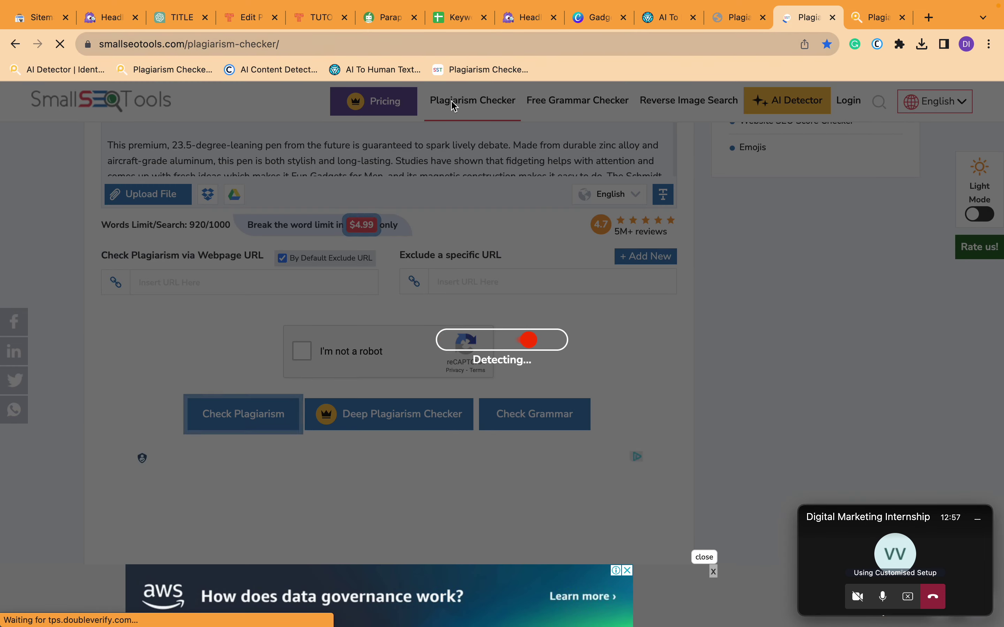
click(252, 44)
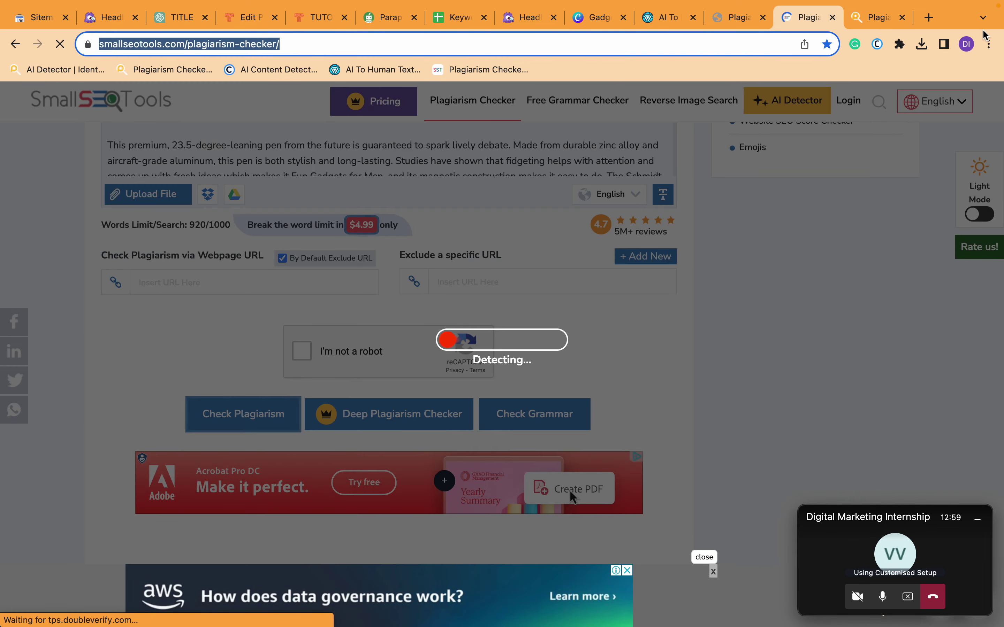
click(883, 21)
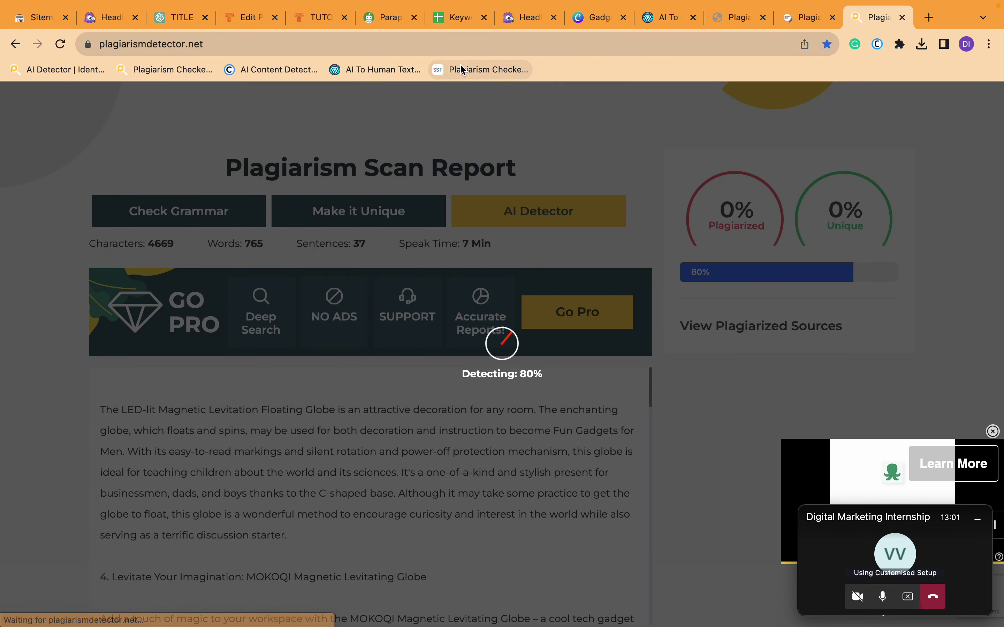
click(263, 38)
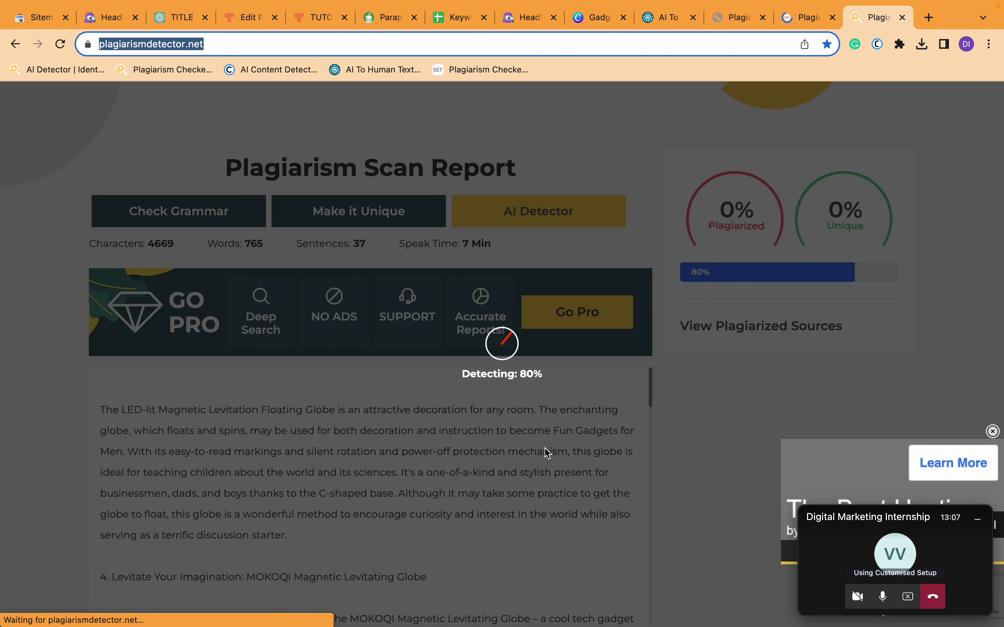
click(794, 17)
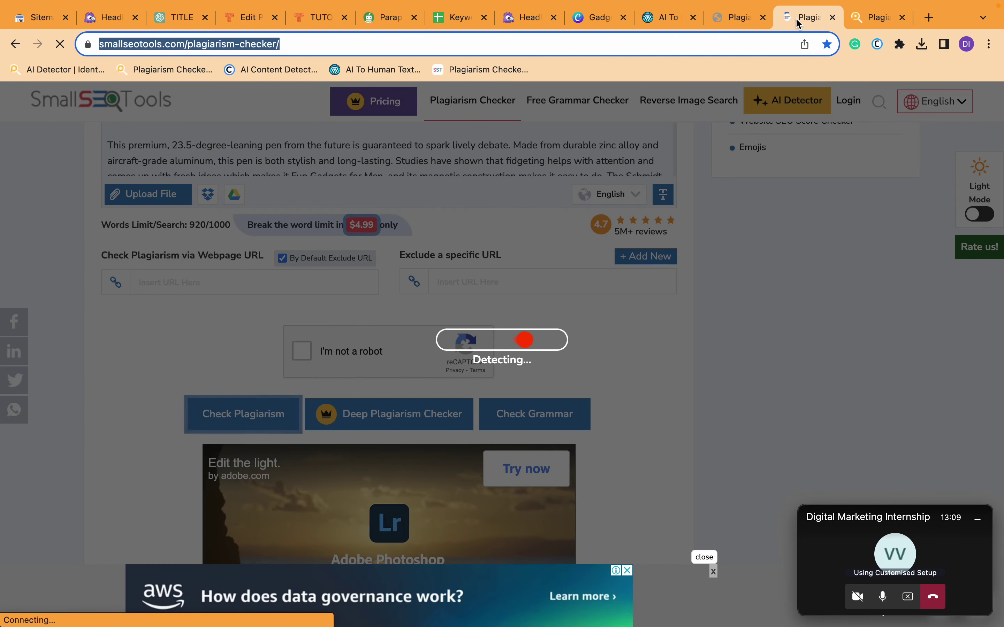
click(851, 21)
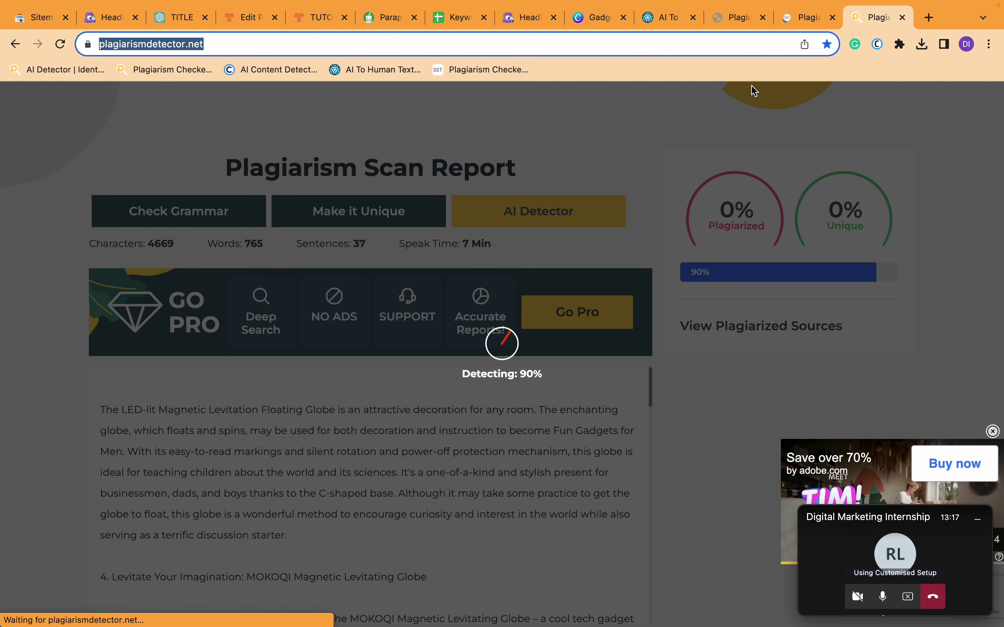
mouse_move(827, 4)
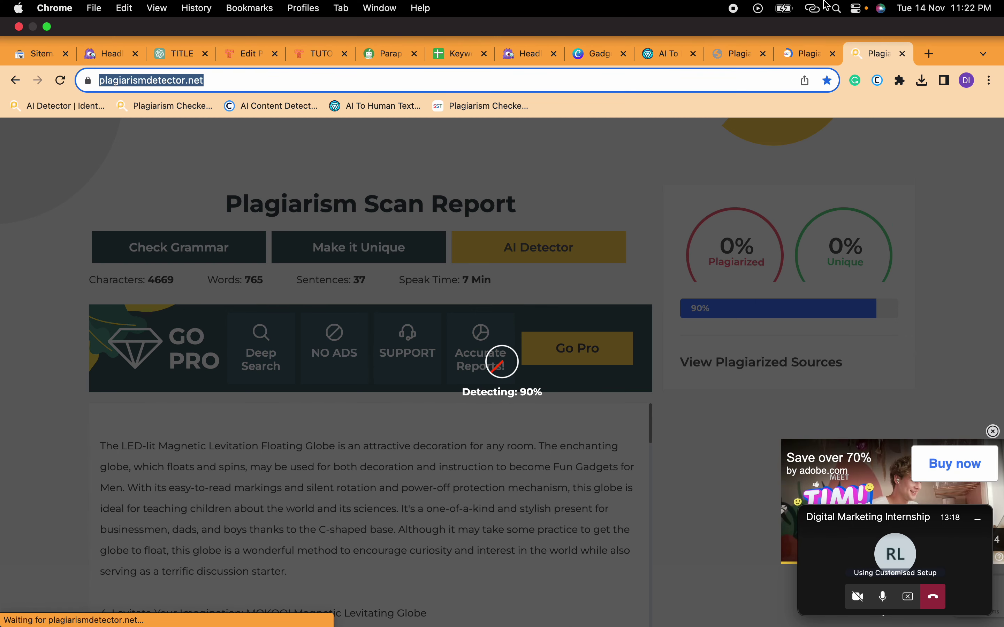
click(803, 58)
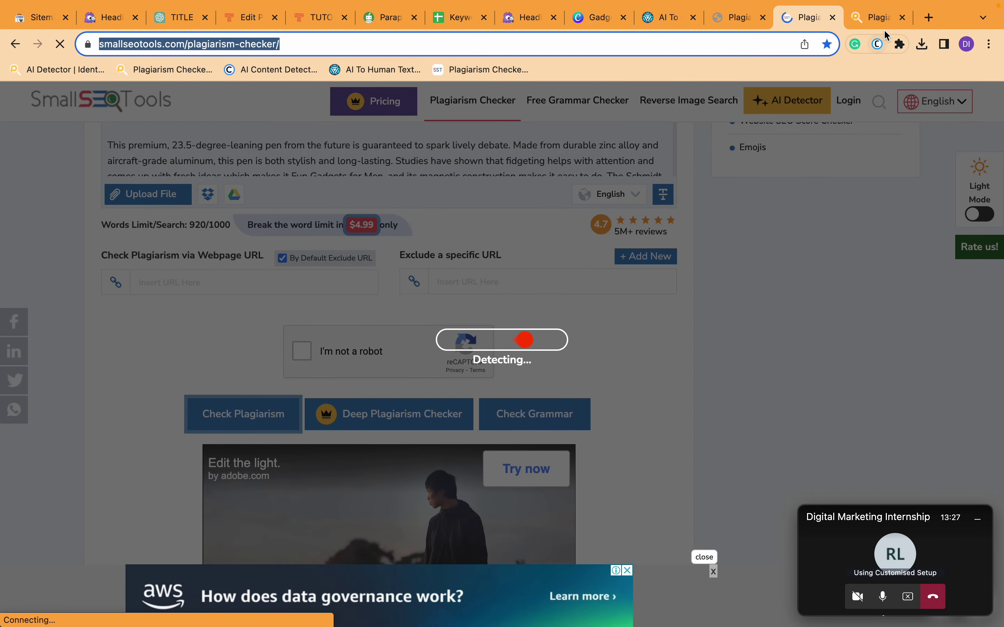
- Review the plagiarismdetector.net scan report, including its plagiarism scores and highlighted passages, and return to the SmallSEOTools scan
click(868, 20)
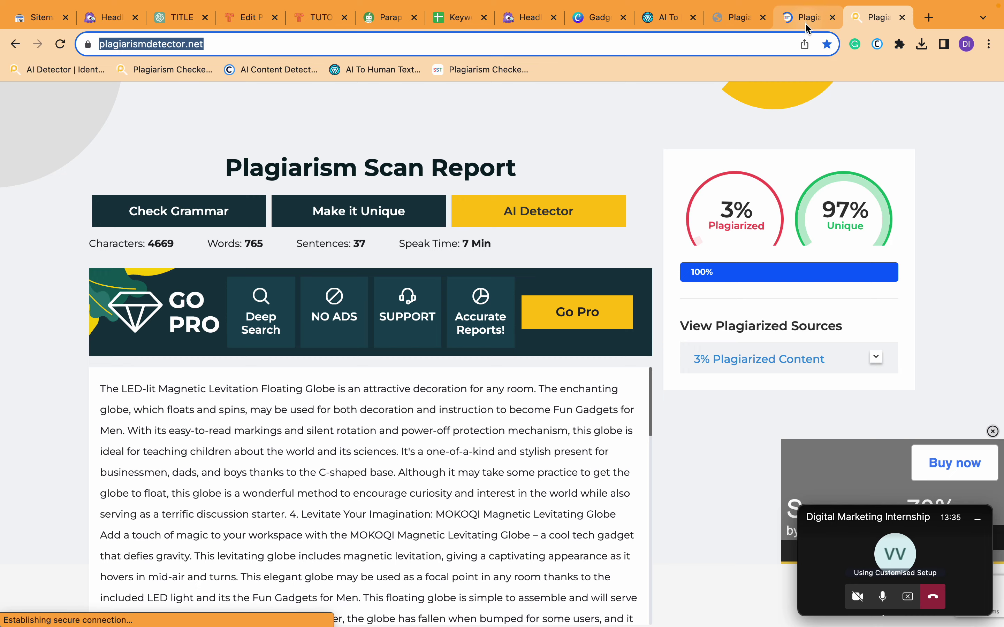
scroll(665, 351, down, 10)
scroll(665, 351, down, 5)
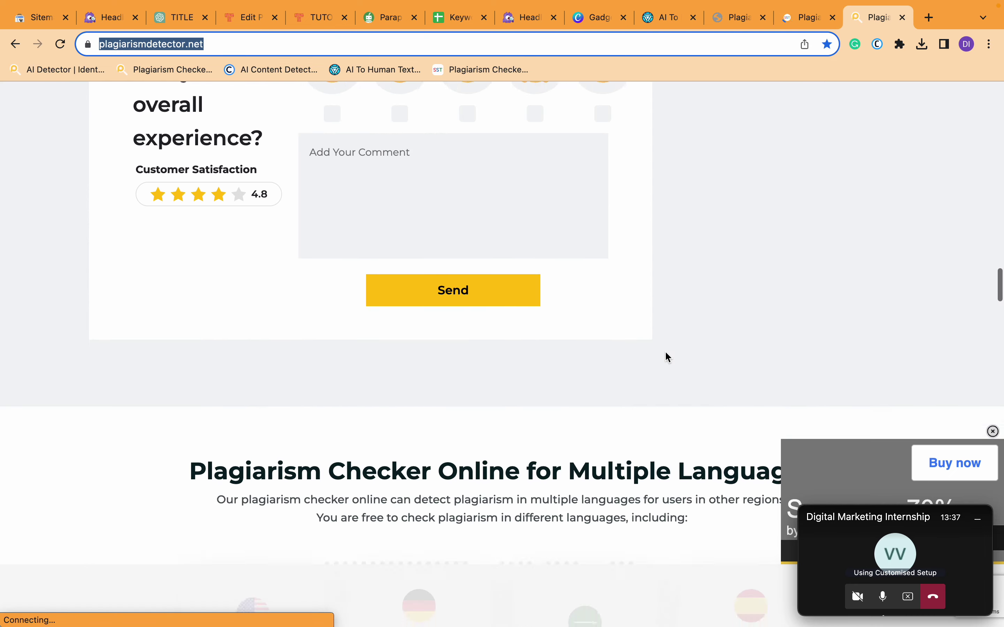
scroll(665, 350, up, 10)
scroll(518, 390, down, 8)
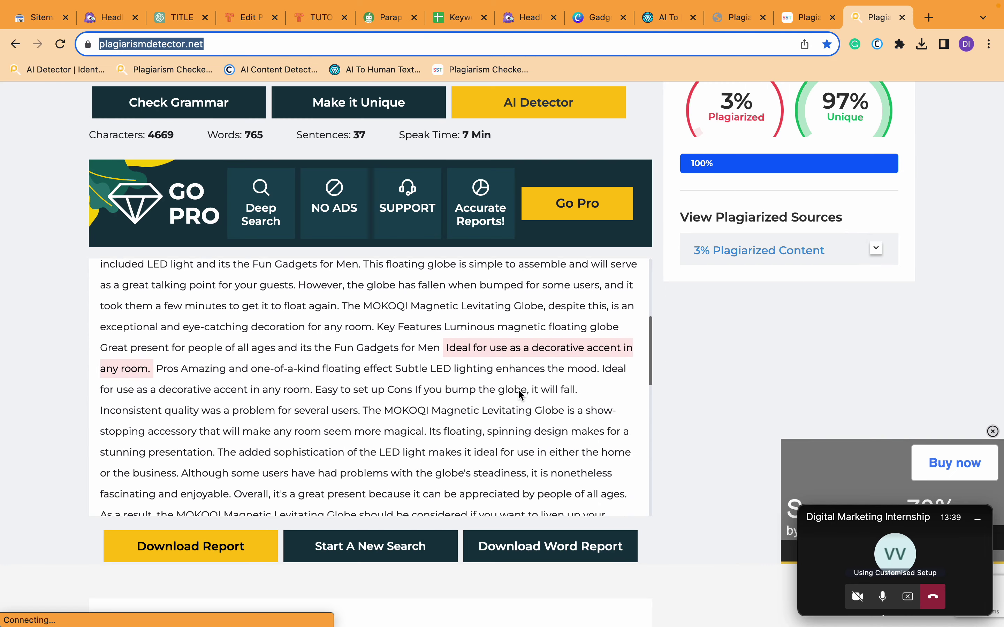
scroll(519, 390, up, 2)
scroll(519, 390, down, 5)
scroll(519, 390, down, 5)
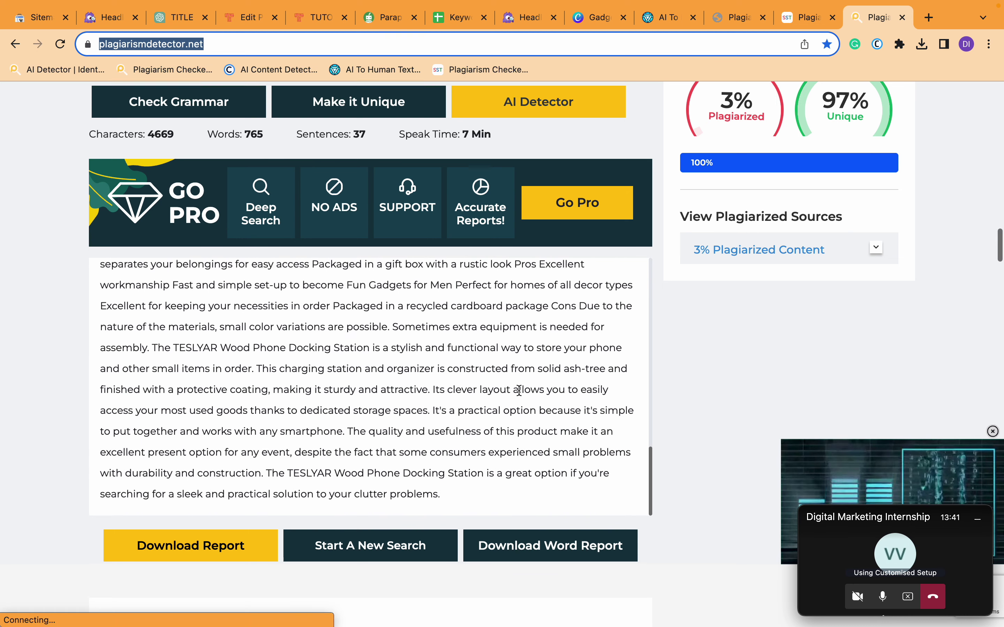
scroll(520, 394, up, 5)
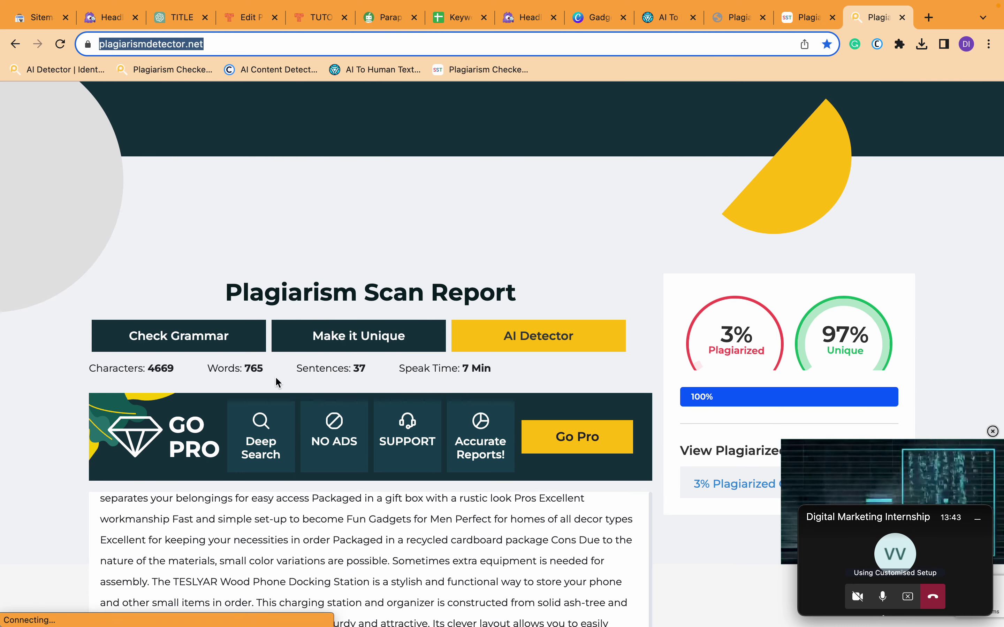
scroll(47, 445, down, 4)
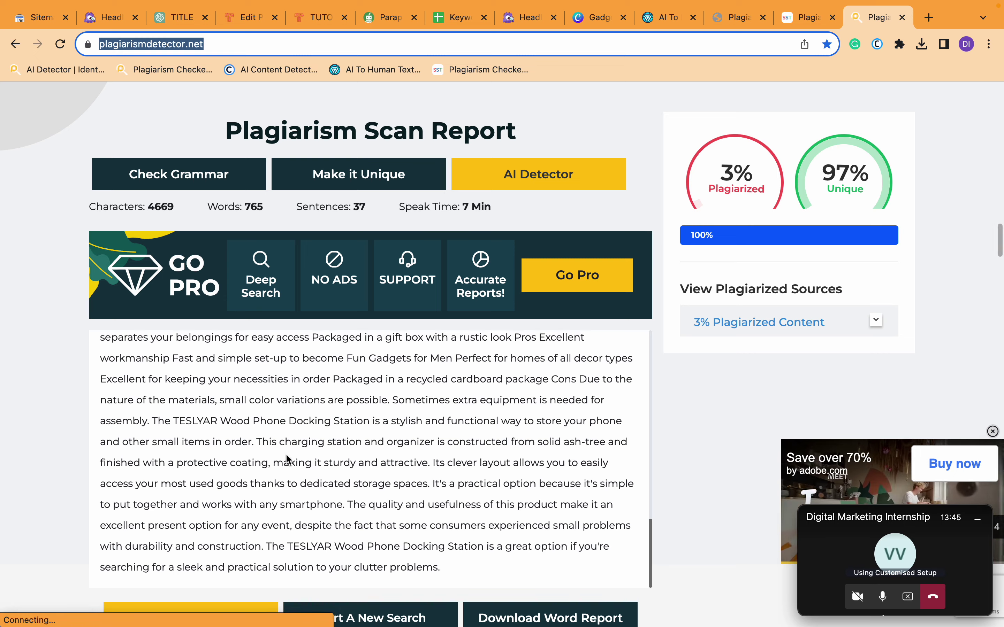
scroll(285, 454, up, 10)
scroll(286, 453, up, 5)
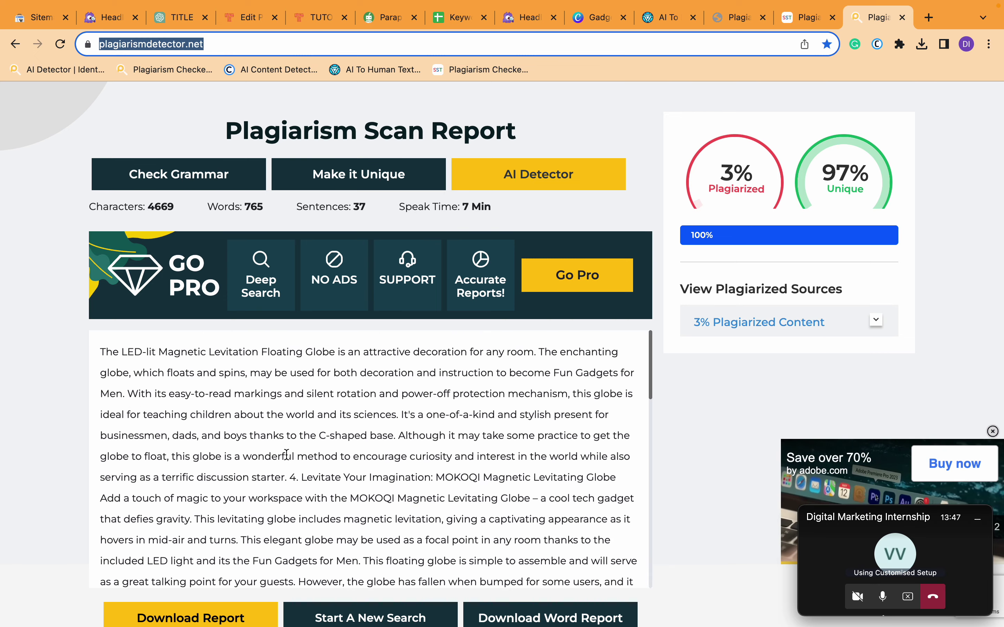
scroll(104, 458, down, 2)
scroll(103, 458, down, 4)
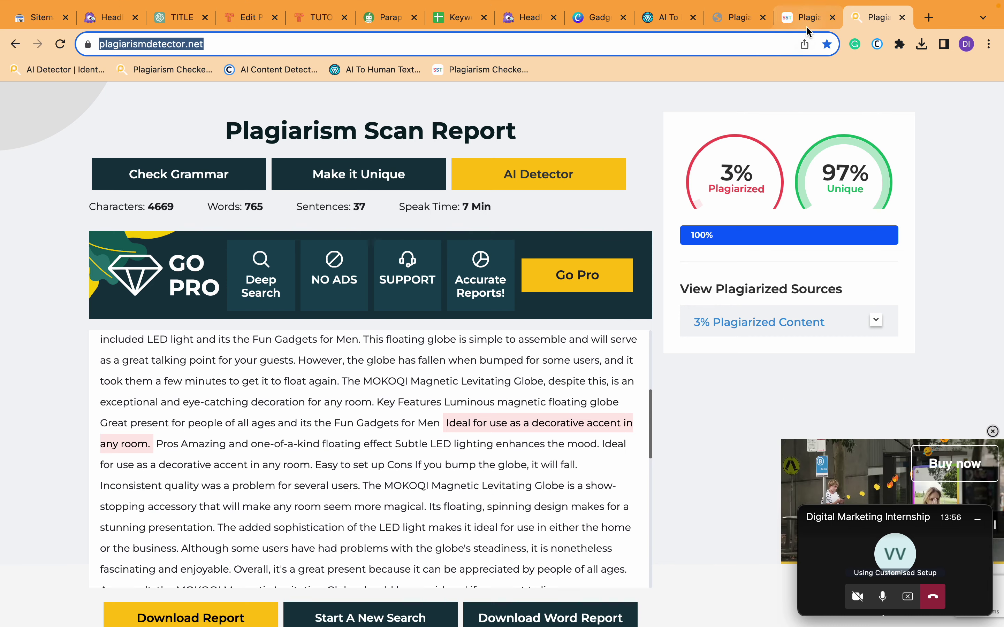
click(803, 20)
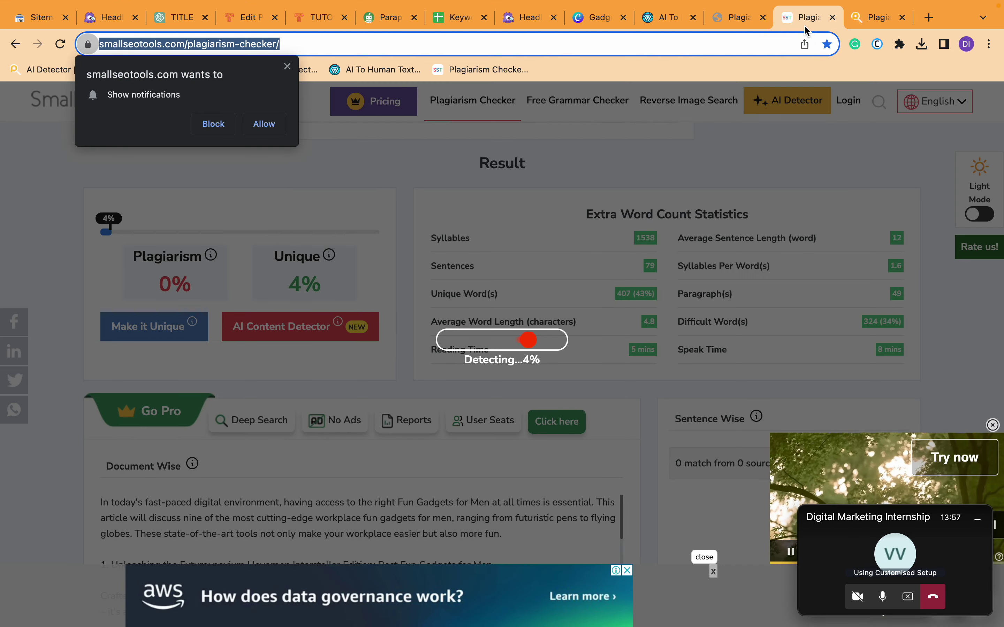
- Open a fresh plagiarismdetector.net checker, paste the remaining part of the article from the copied text, and start the plagiarism check
click(852, 19)
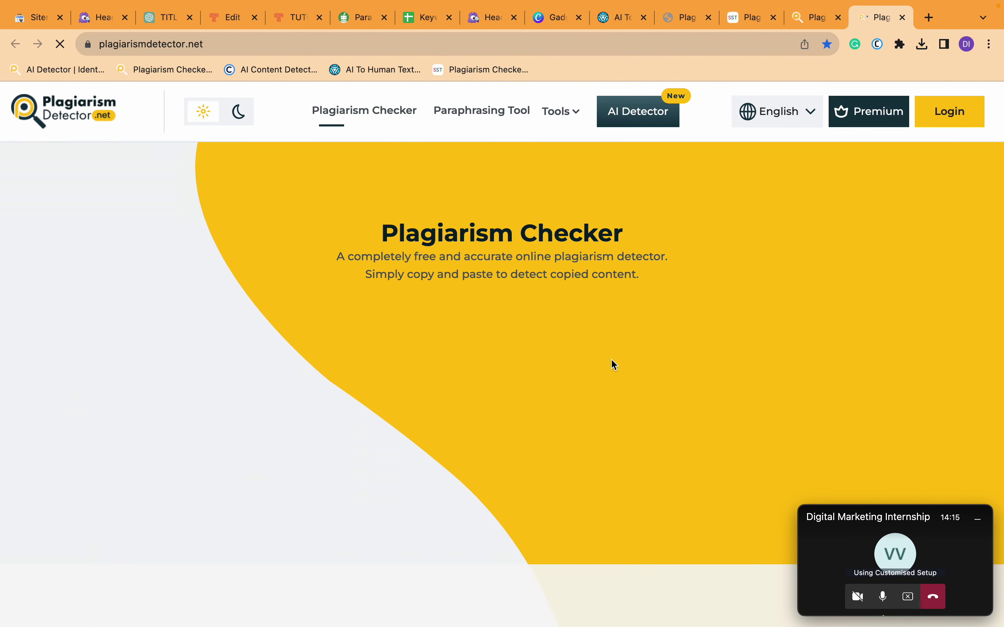
scroll(596, 394, down, 1)
scroll(598, 396, down, 10)
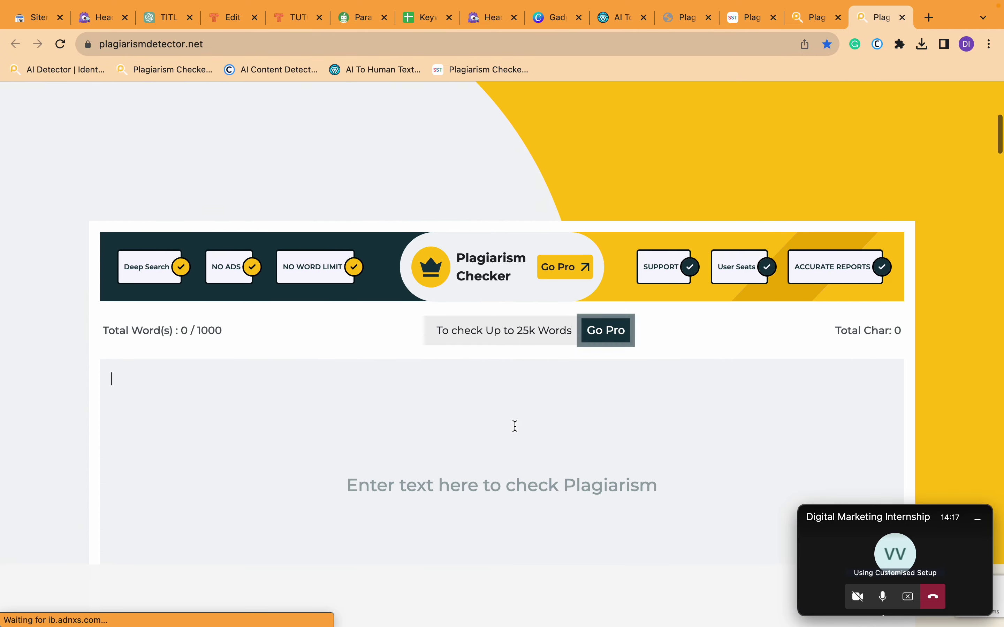
click(516, 426)
key(super+v)
scroll(515, 531, down, 1)
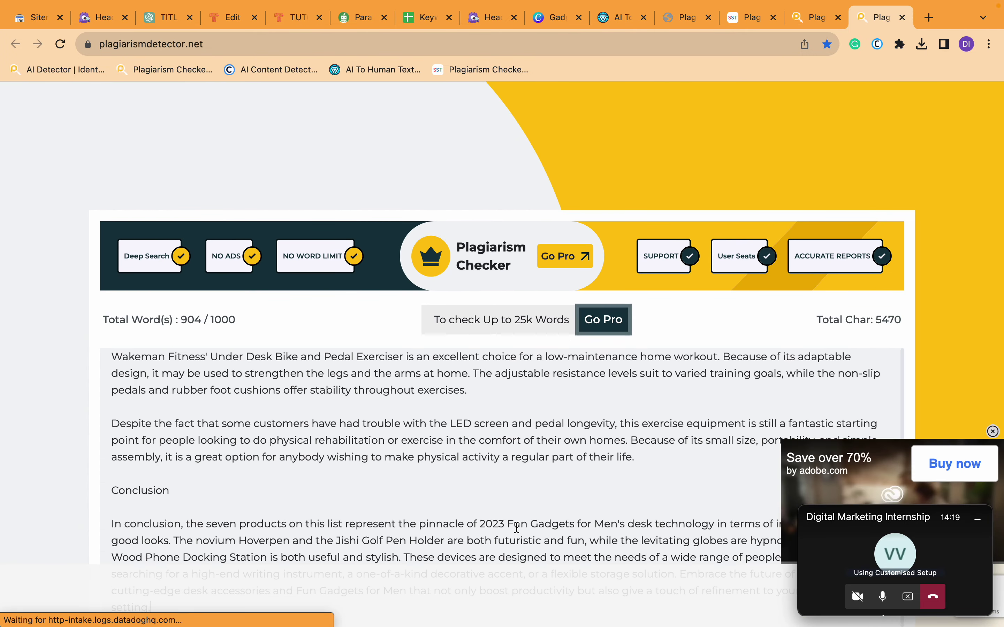
scroll(254, 559, down, 10)
scroll(459, 425, up, 4)
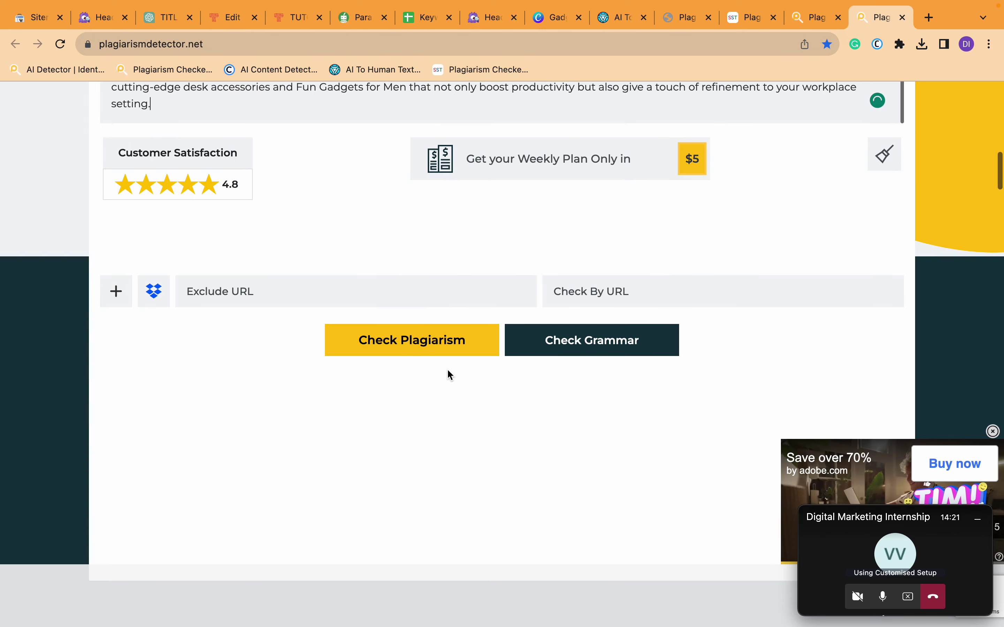
click(414, 440)
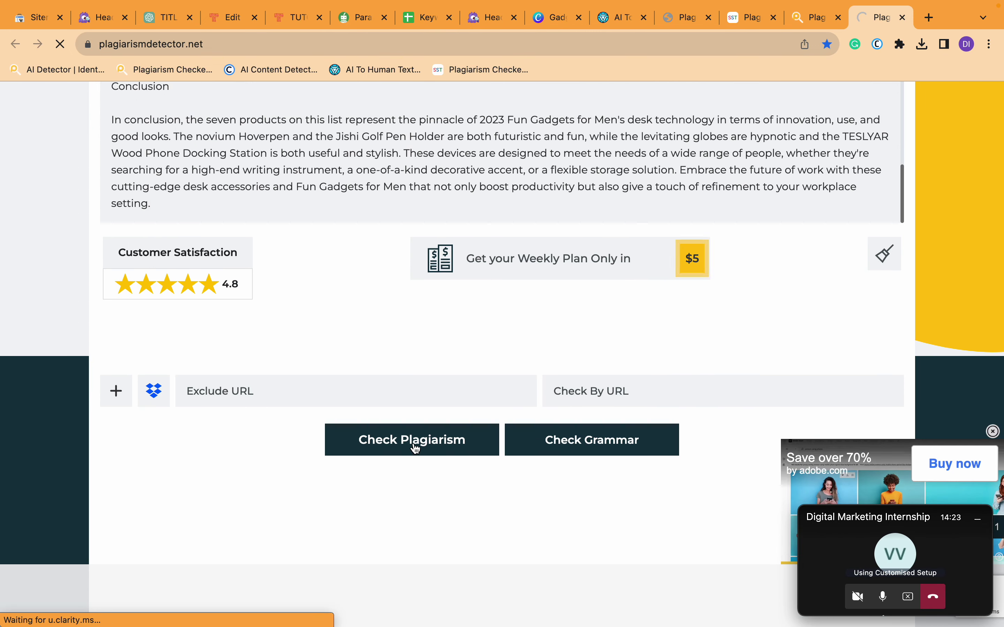
- Dismiss the SmallSEOTools notification request and check the progress of the scans on both checkers
click(757, 21)
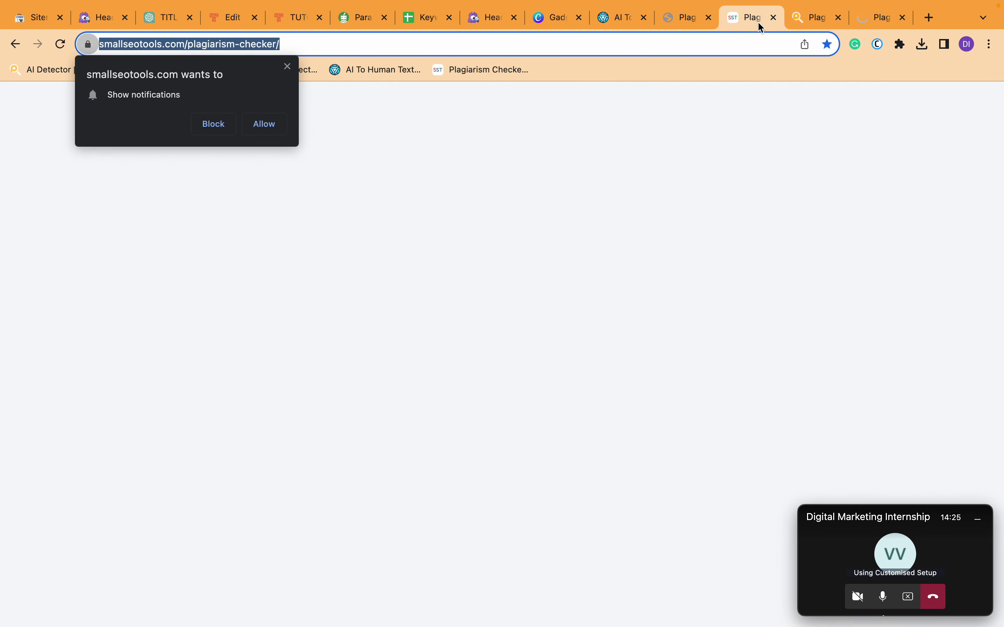
click(287, 66)
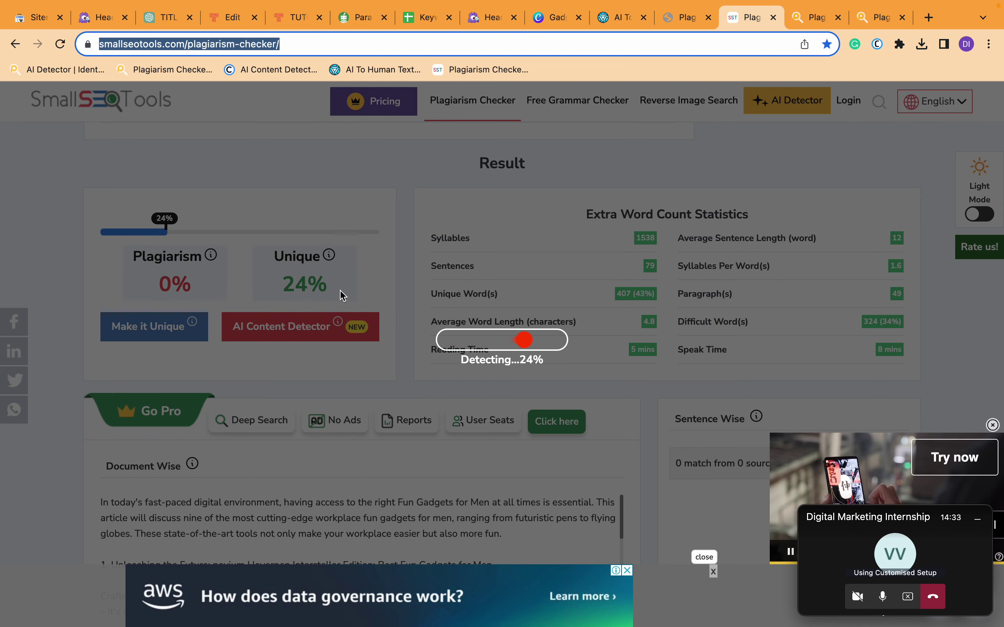
click(879, 18)
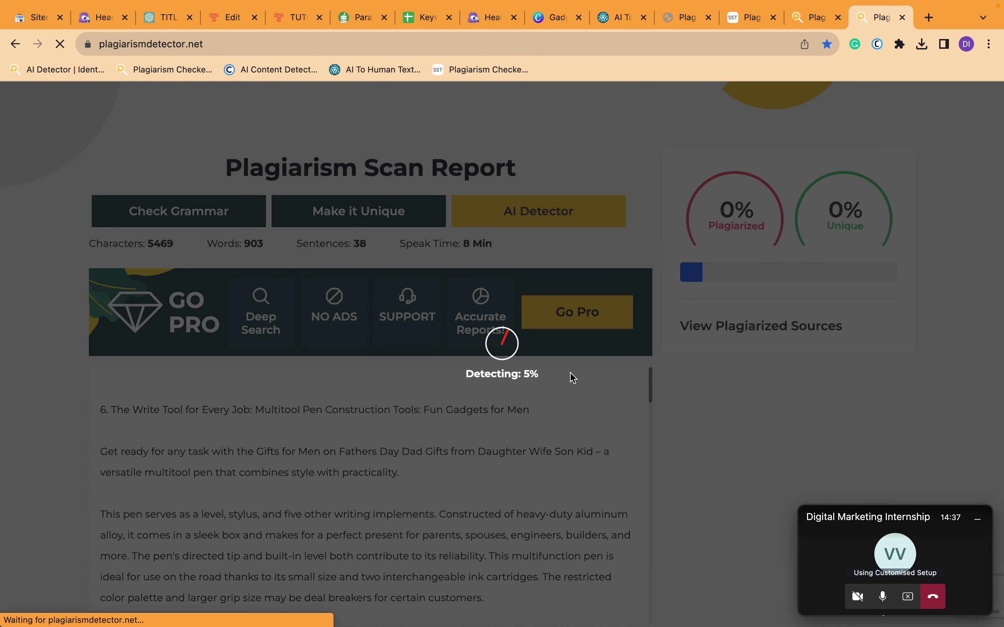
mouse_move(809, 1)
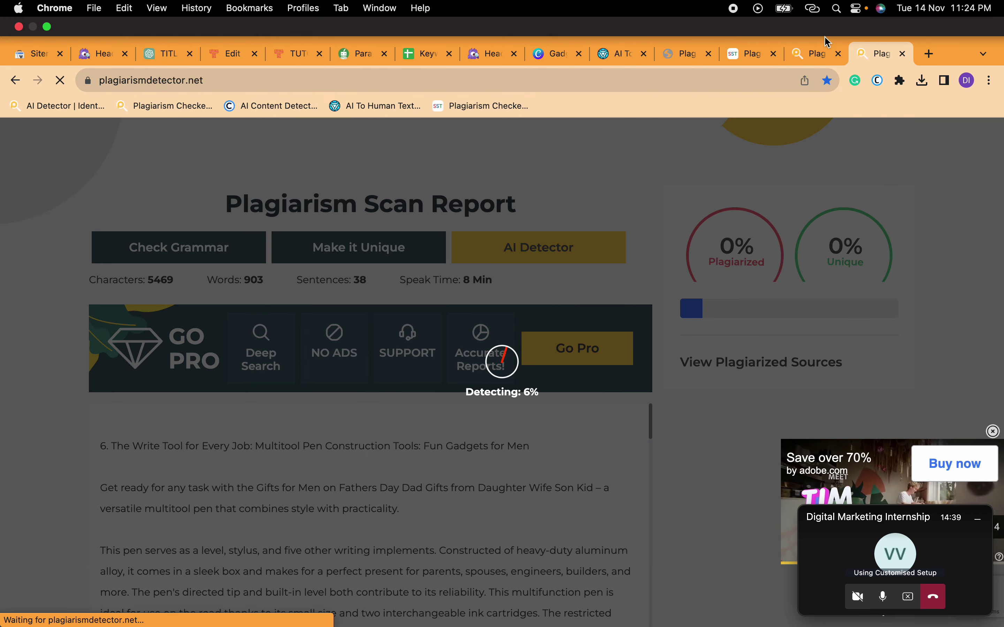
click(815, 58)
click(882, 55)
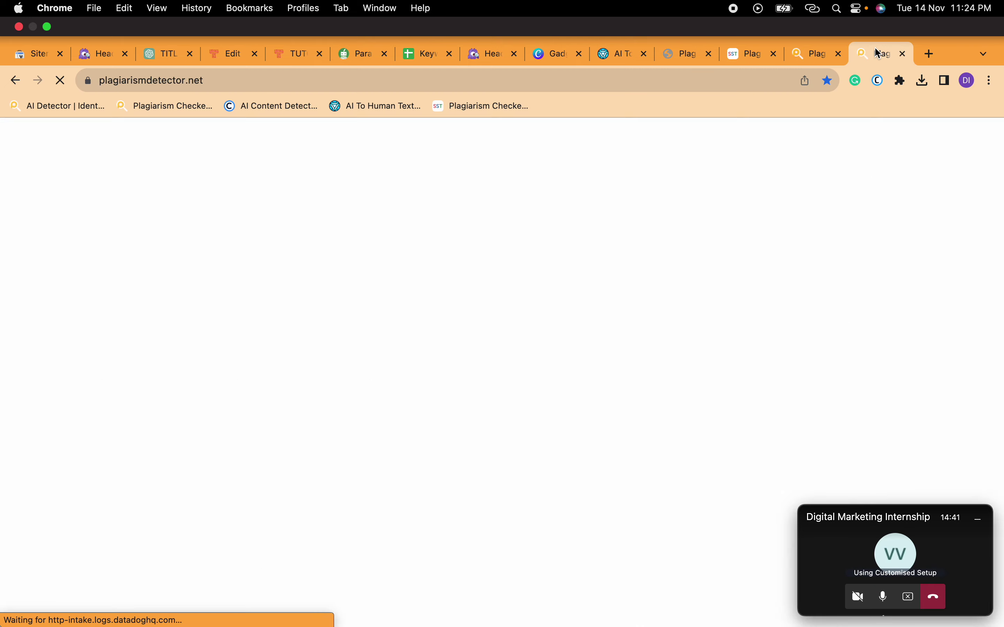
- Return to the finished plagiarismdetector.net report and highlight the flagged sentence "Ideal for use as a decorative accent in any room"
click(800, 59)
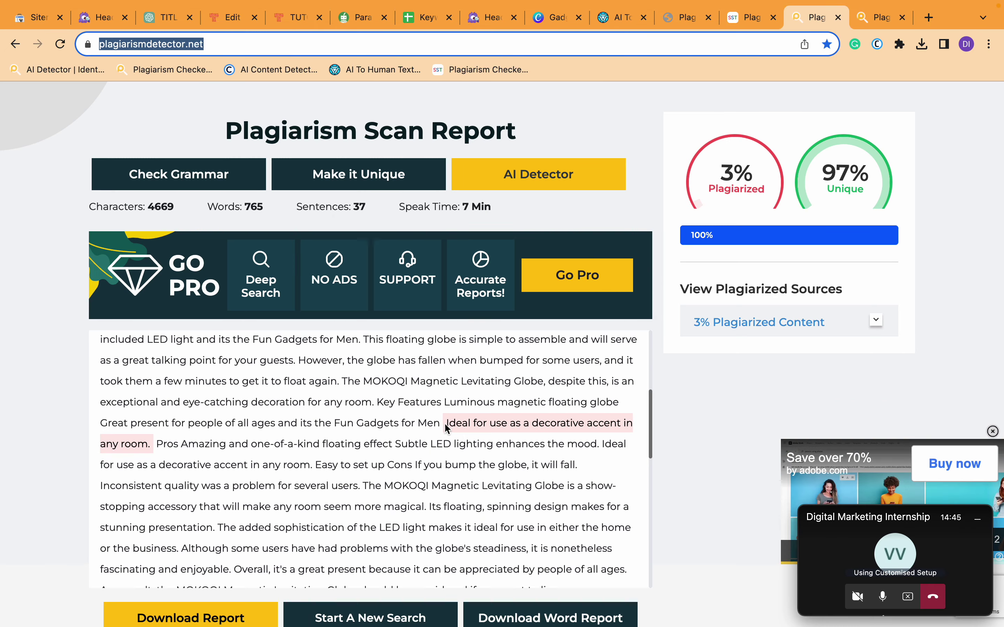
click(447, 422)
drag(449, 423, 146, 446)
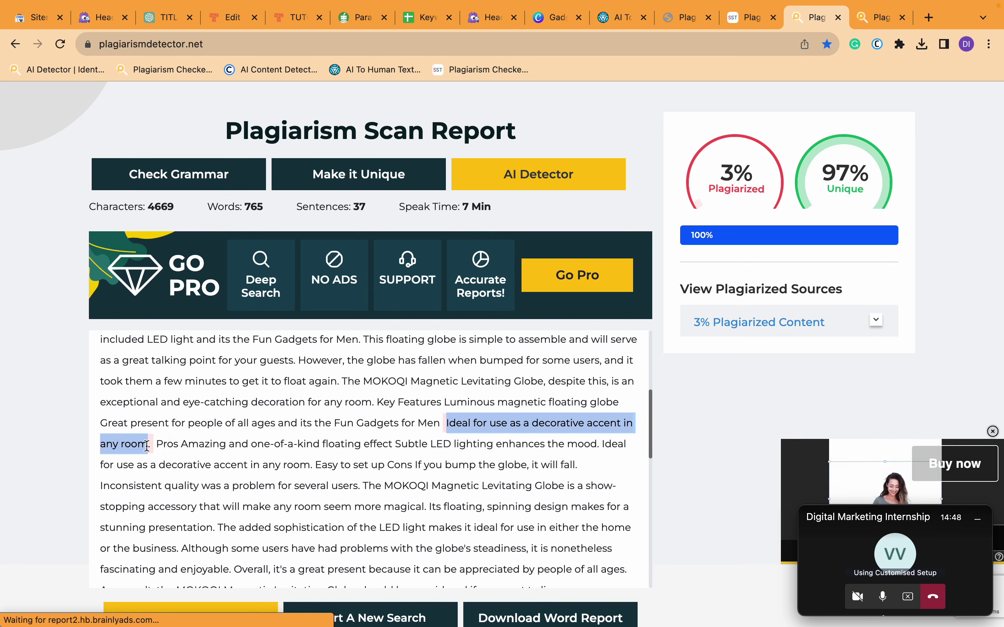
- Switch to the article's WordPress editor and search the page for "decorative accent in any room"
click(104, 22)
click(150, 20)
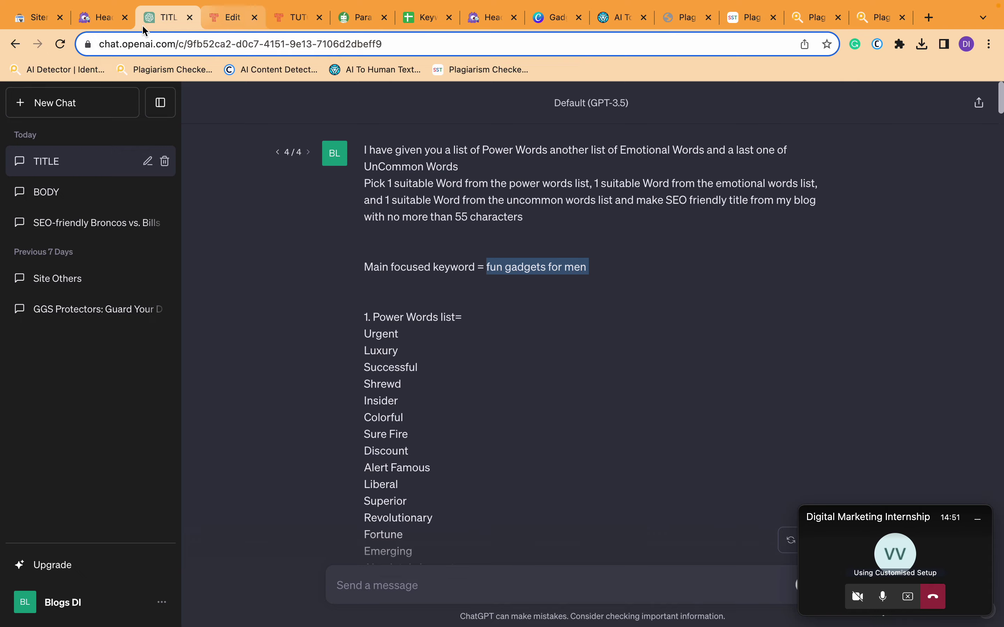
click(72, 19)
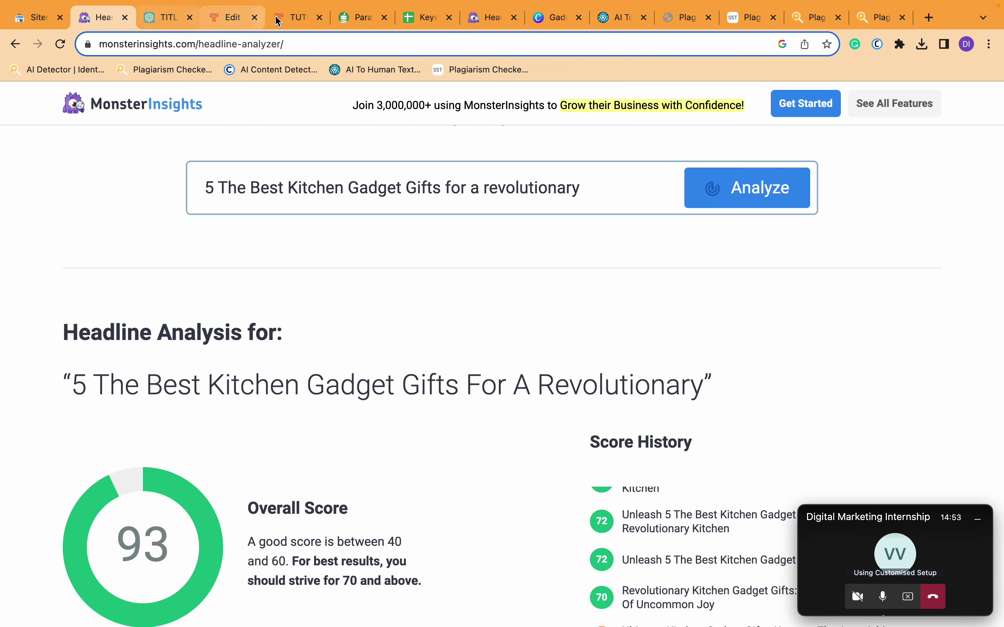
click(182, 19)
click(225, 19)
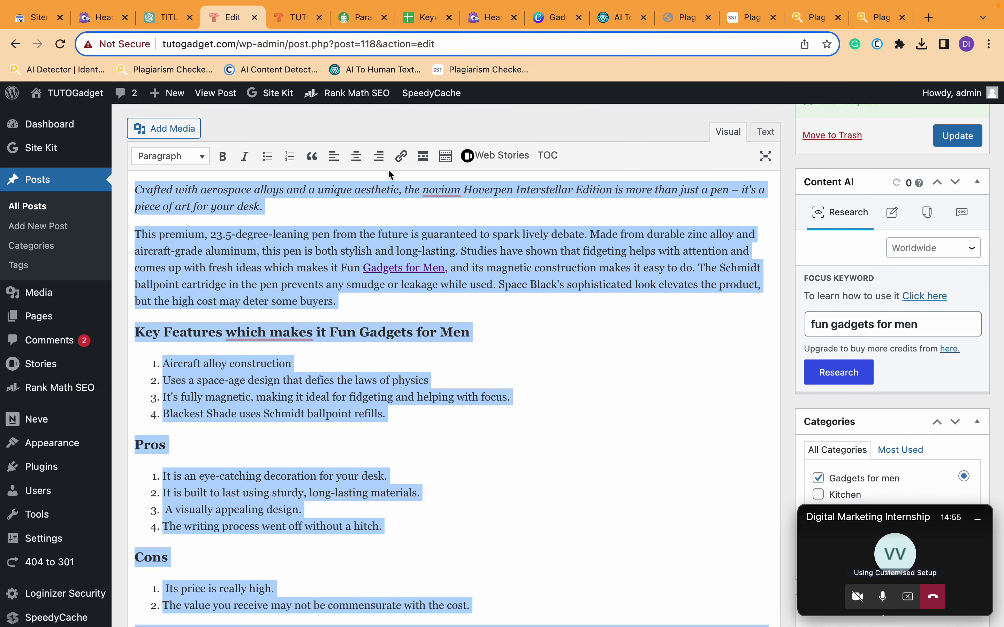
click(505, 286)
key(super+f)
text(decorative accent in any room)
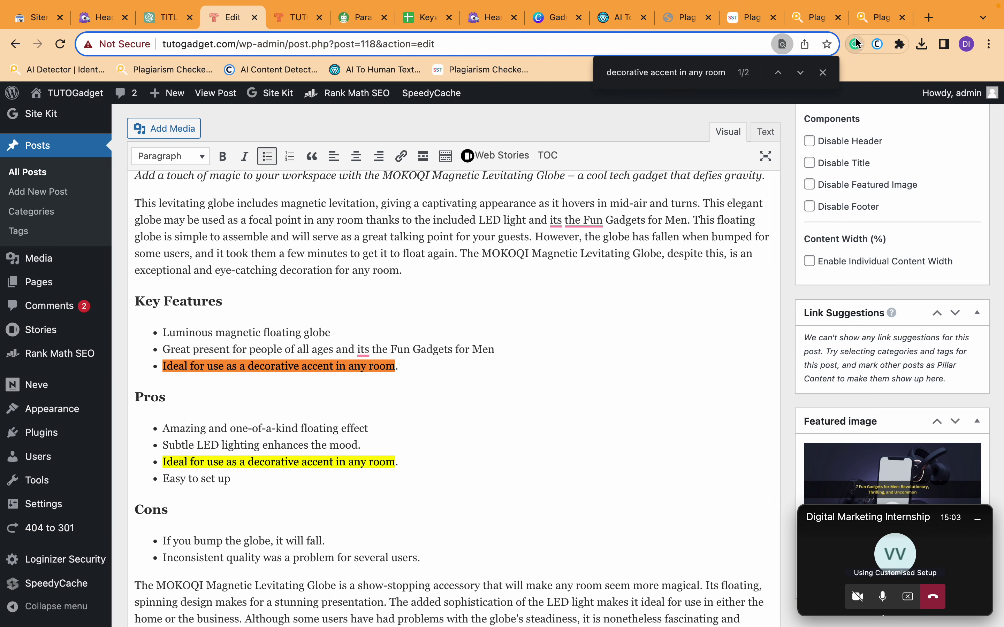
- Return to the finished plagiarismdetector.net report and expand the details of the 3% plagiarized content source
click(867, 25)
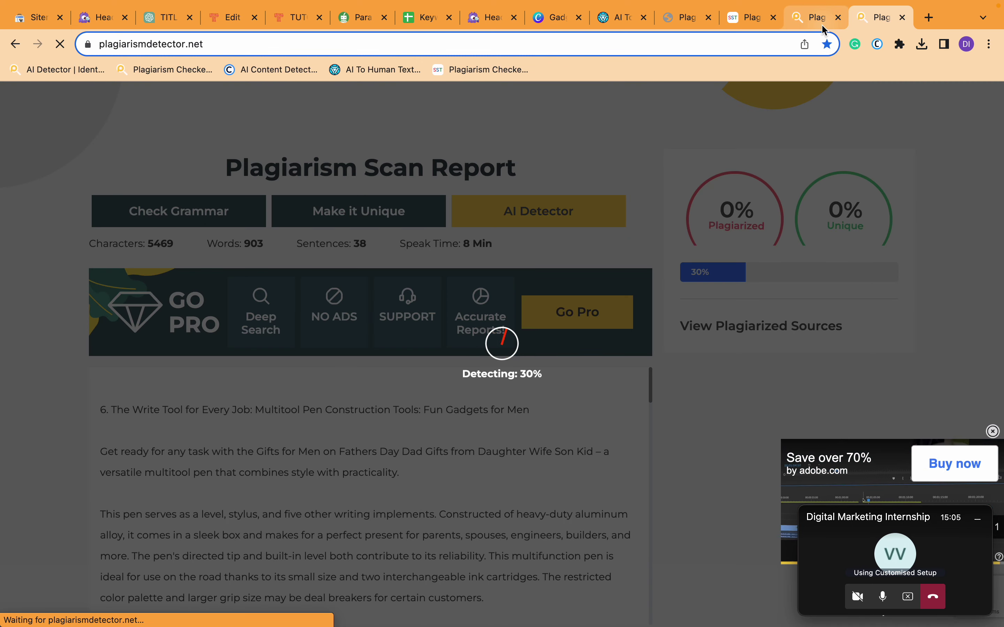
click(822, 26)
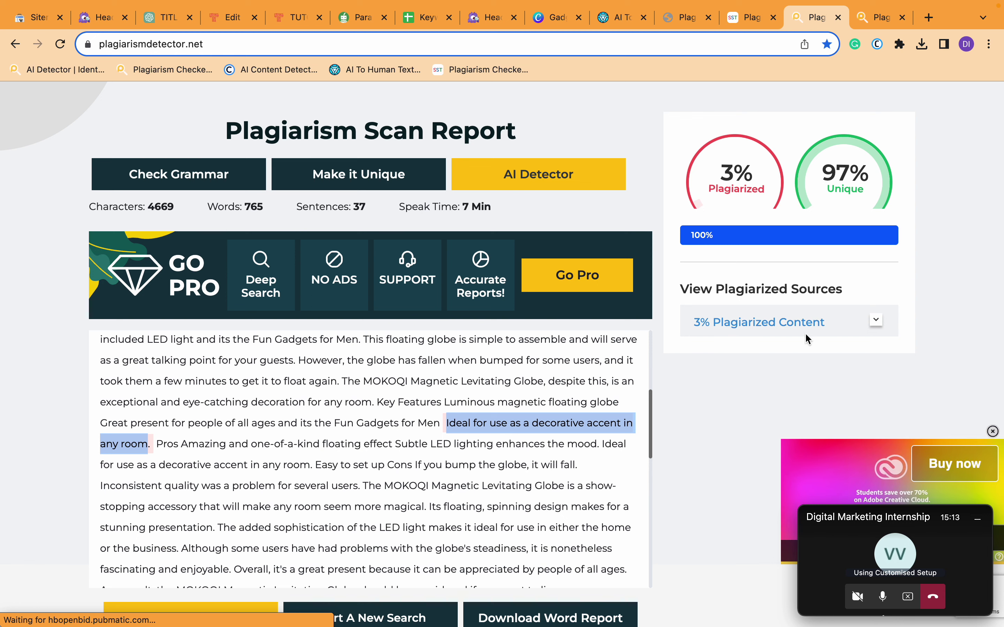
click(875, 321)
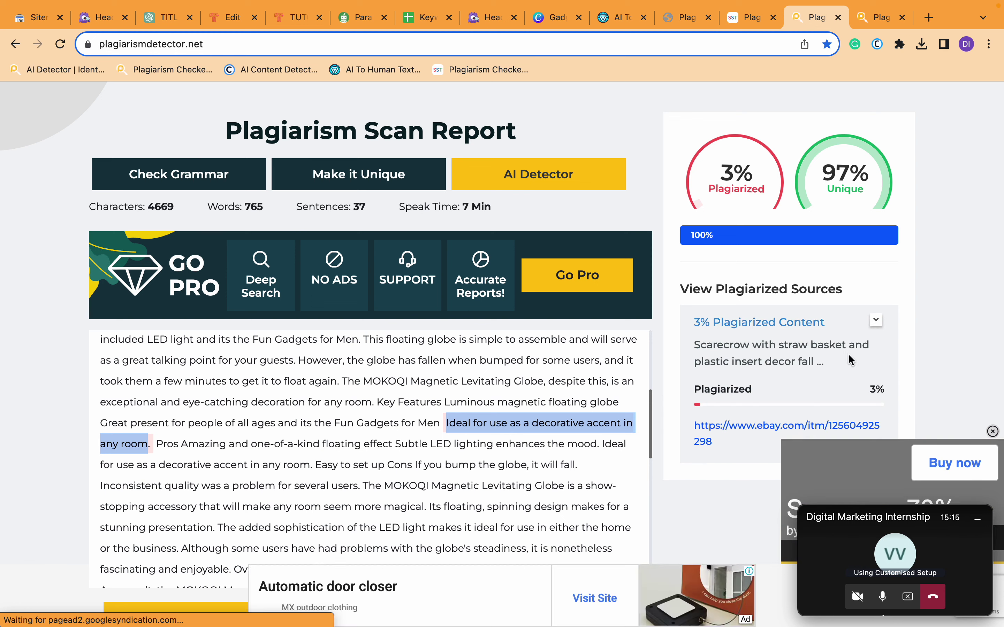
- In the post editor, delete both "Ideal for use as a decorative accent in any room." bullets under Key Features and Pros, and update the post
click(172, 19)
click(255, 17)
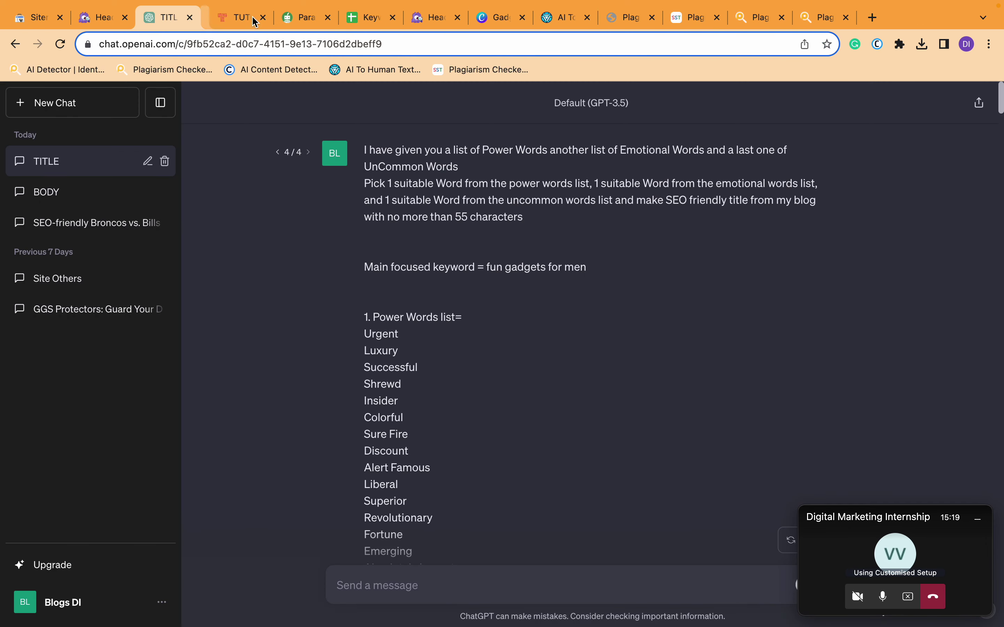
key(super+shift+t)
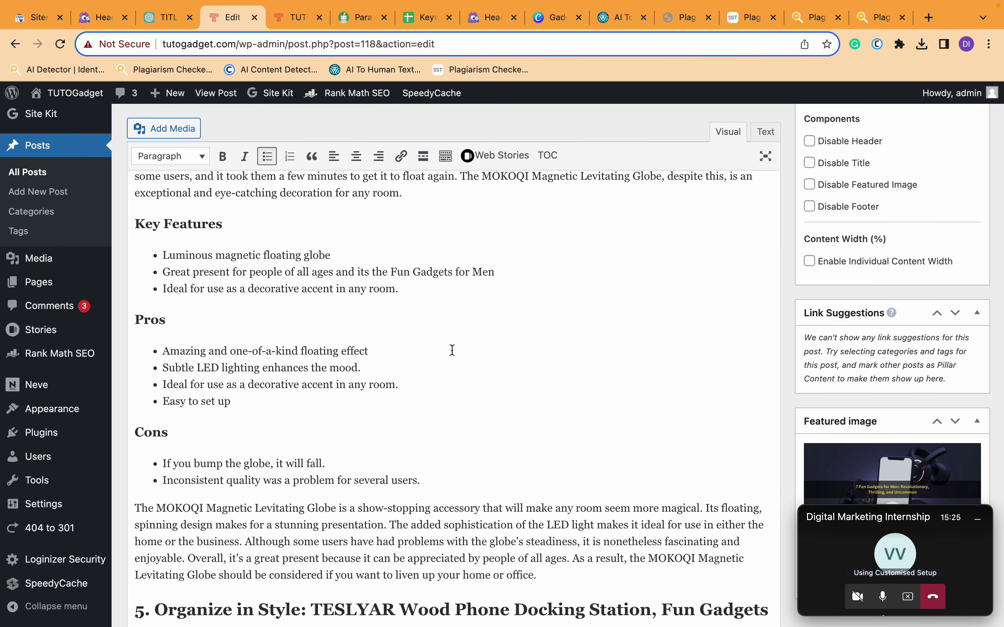
key(super+f)
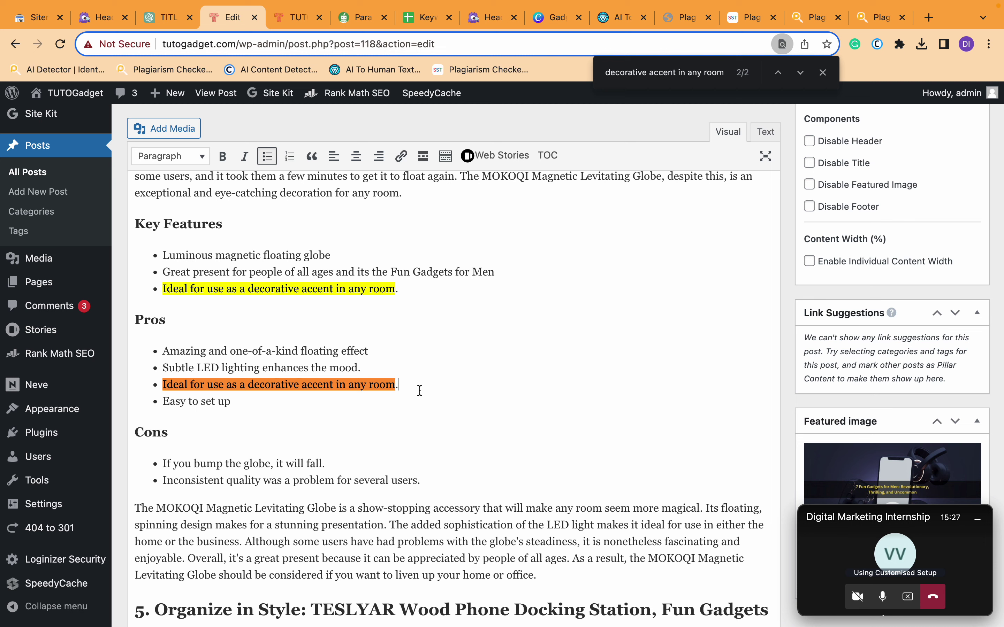
key(shift+Home)
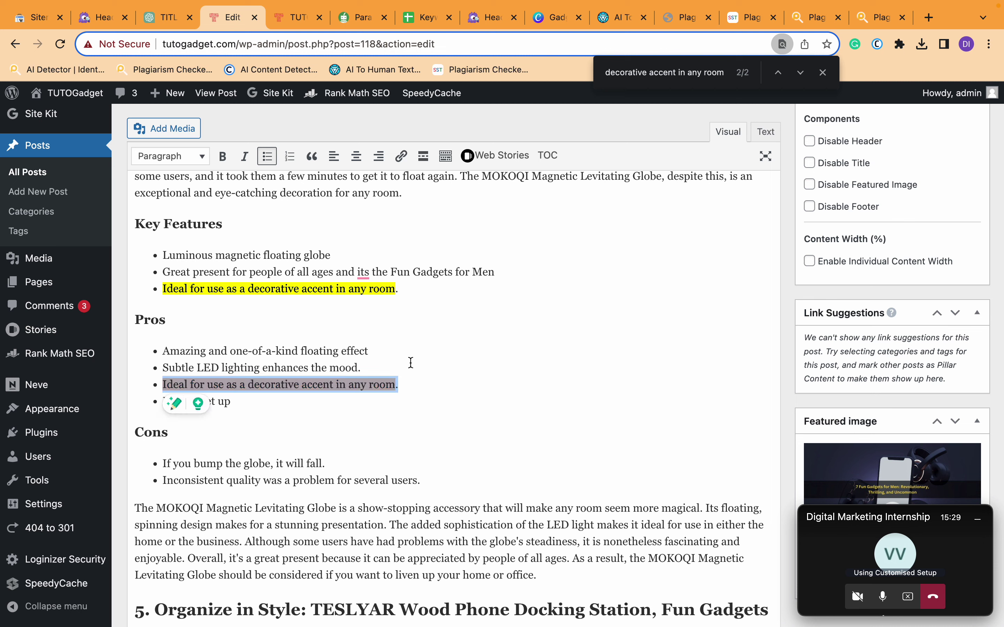
key(BackSpace)
key(BackSpace)
key(shift+Home)
key(BackSpace)
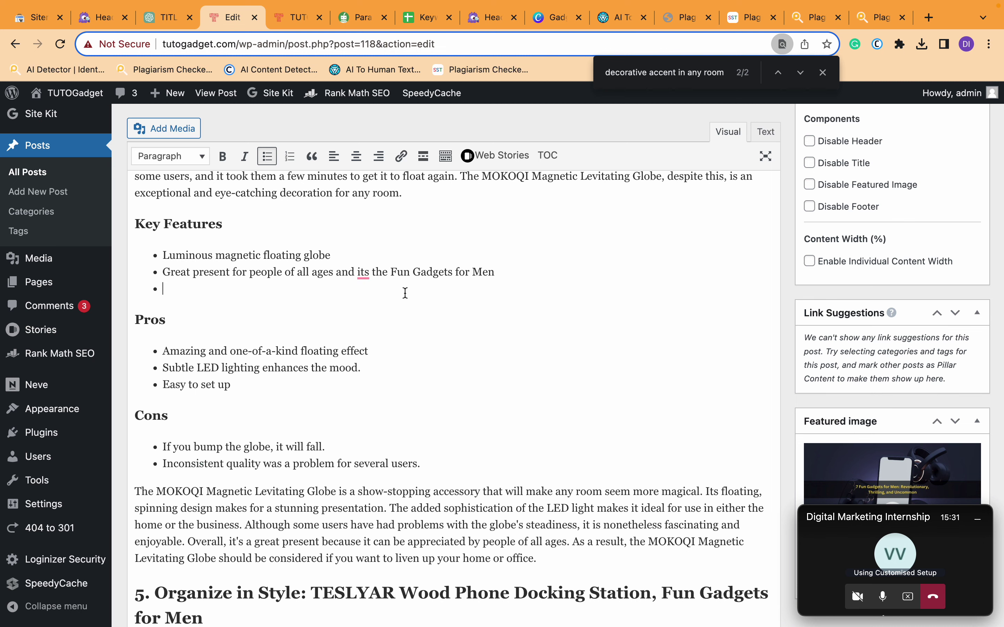
key(BackSpace)
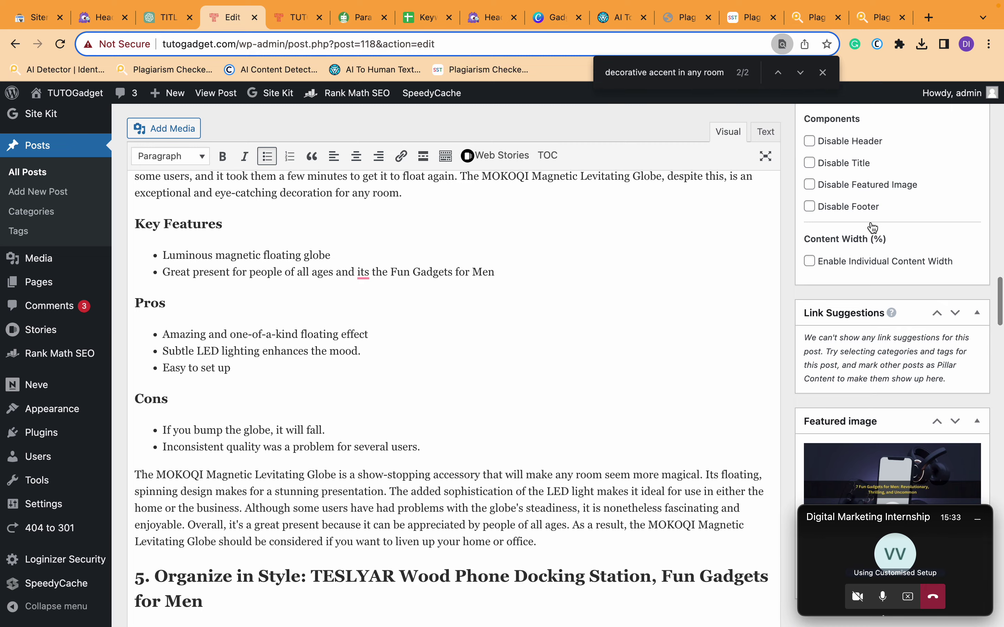
scroll(869, 221, up, 20)
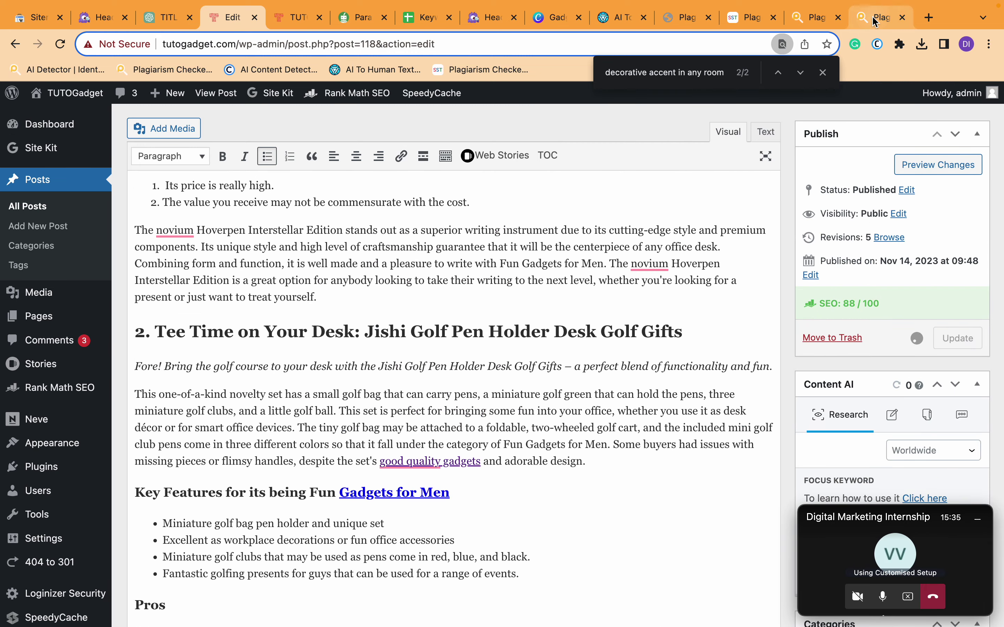
- Check the second plagiarismdetector.net scan, look through the finished report's full text once more, and close that report
click(874, 21)
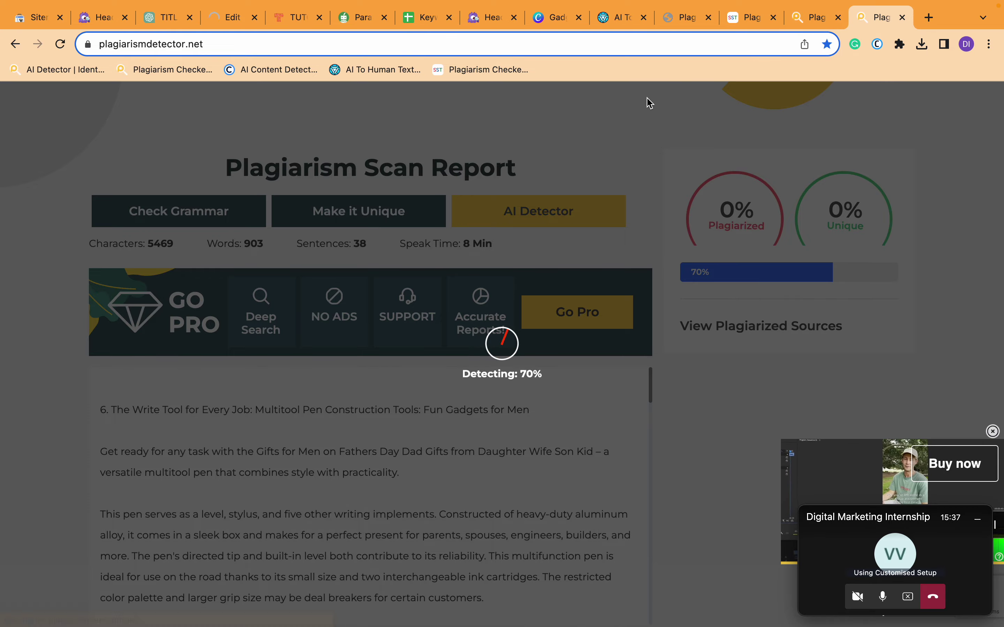
click(799, 16)
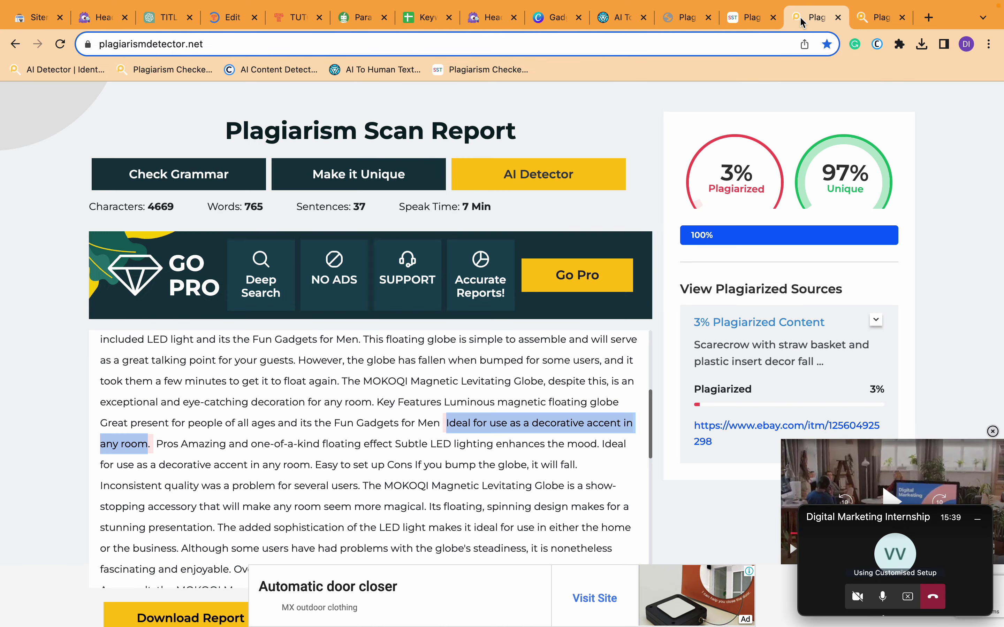
scroll(631, 381, down, 15)
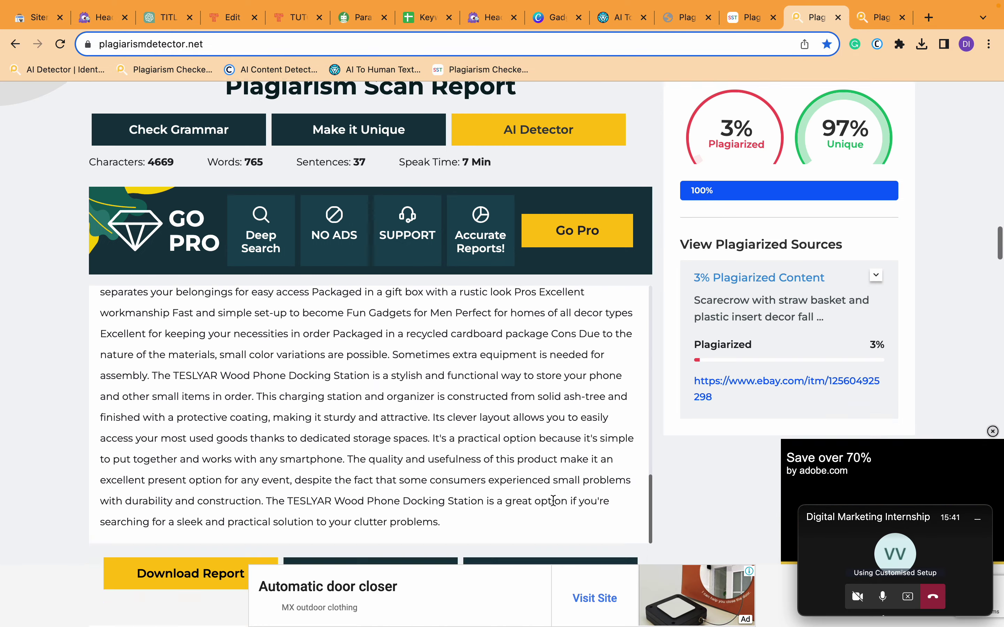
scroll(552, 500, up, 5)
scroll(553, 501, up, 15)
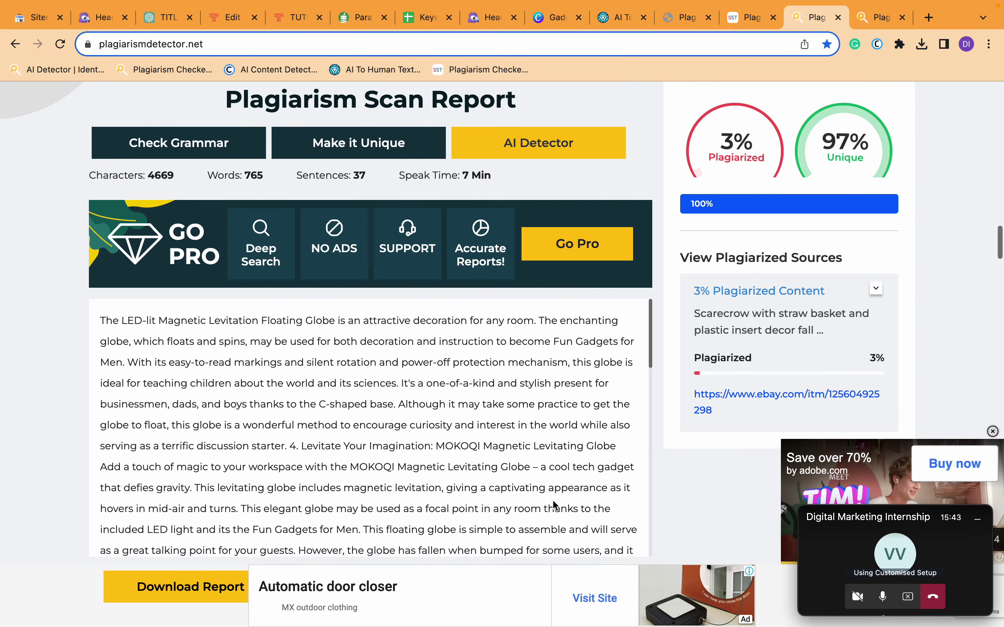
key(super+w)
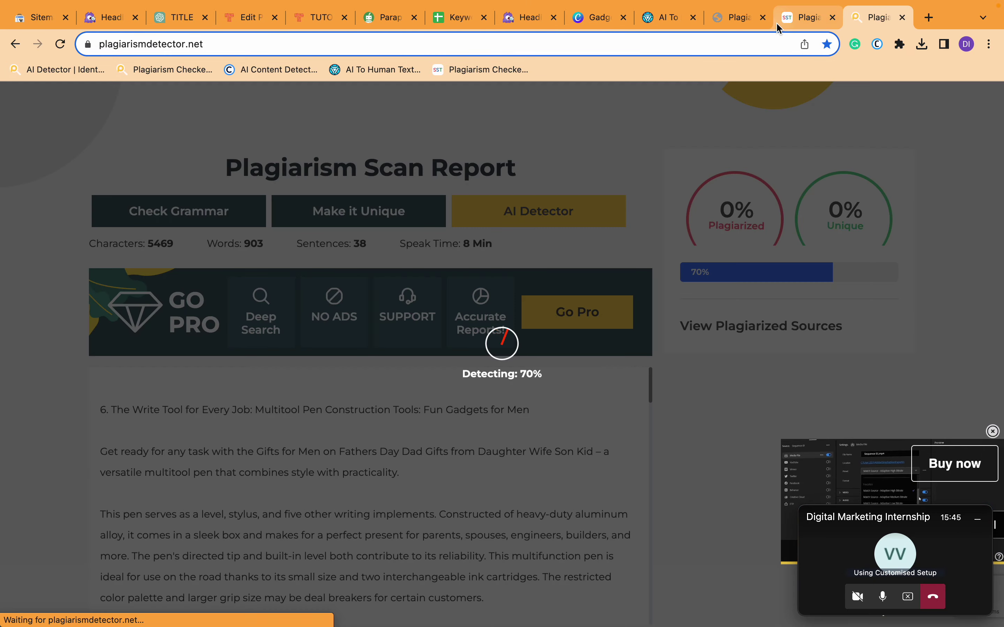
- Switch back to the SmallSEOTools checker and monitor the running plagiarism scan
click(780, 21)
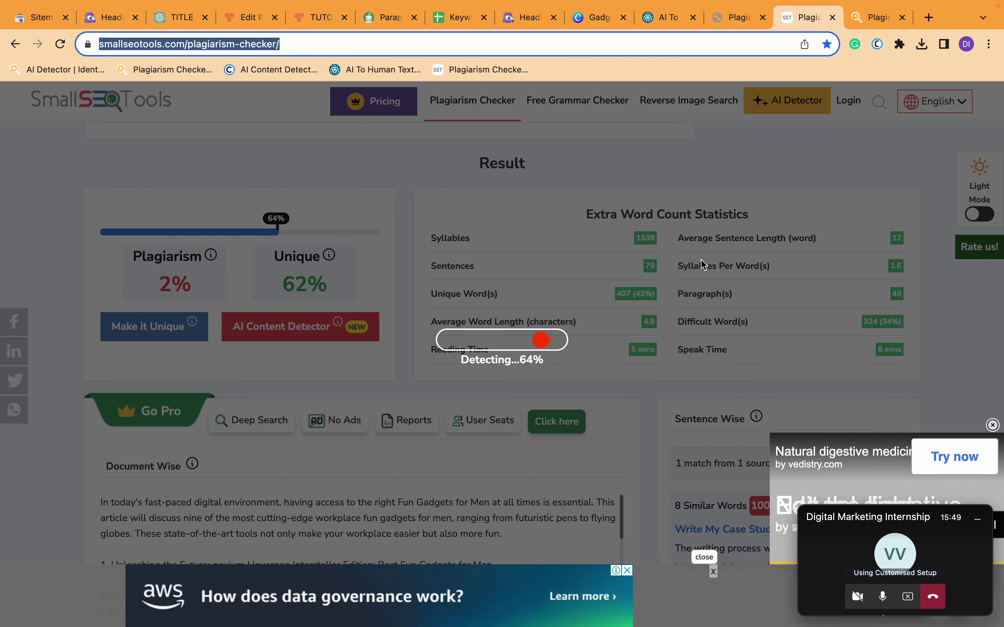
mouse_move(657, 5)
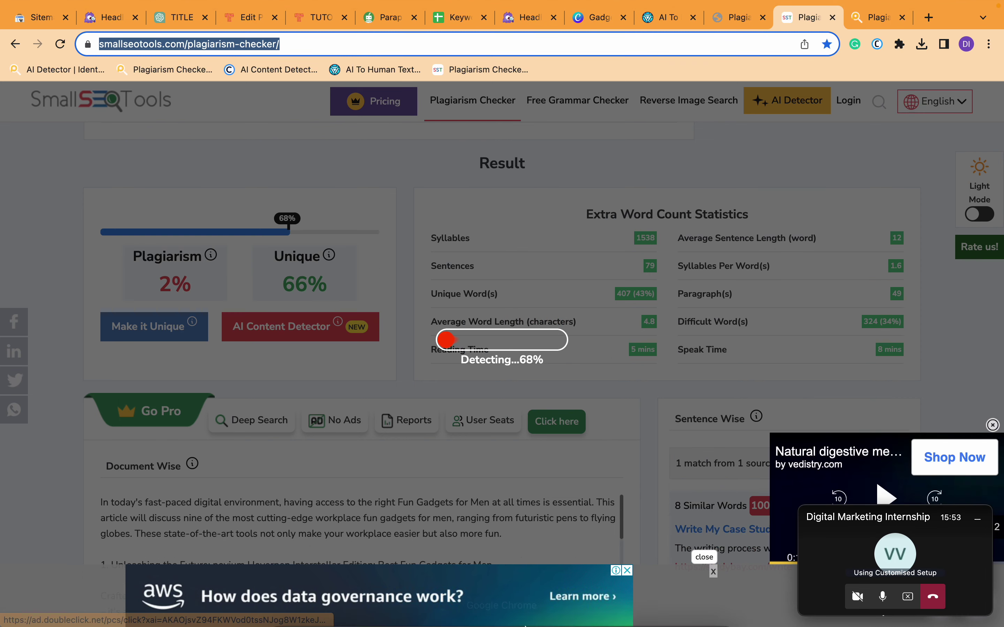
mouse_move(529, 623)
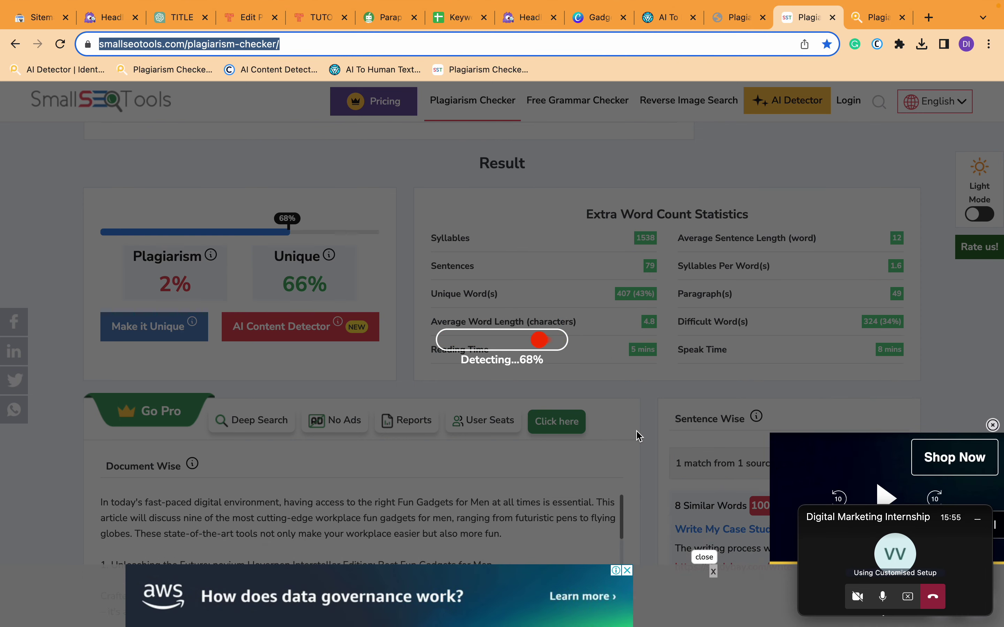